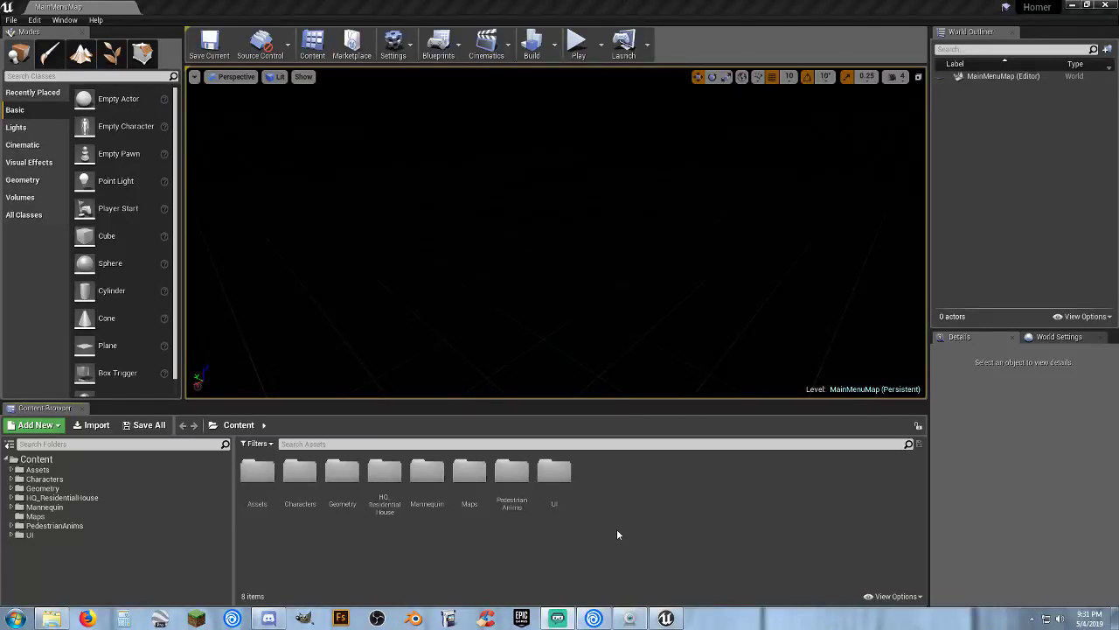
Open the HQ_ResidentialHouse content folder and expand its subfolders.
left_click(97, 498)
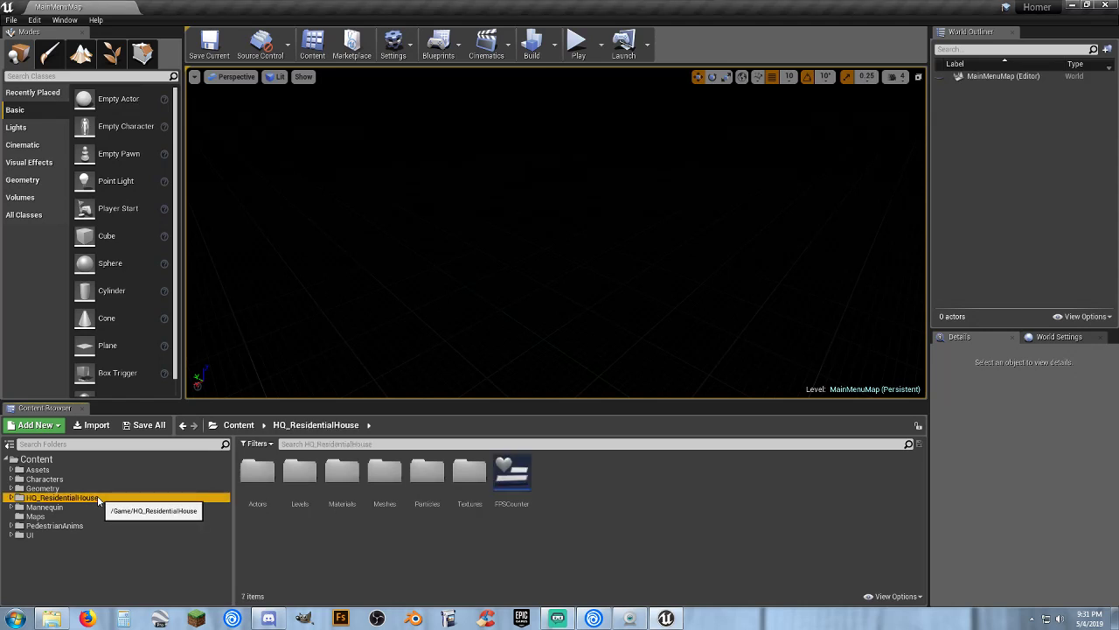
left_click(12, 498)
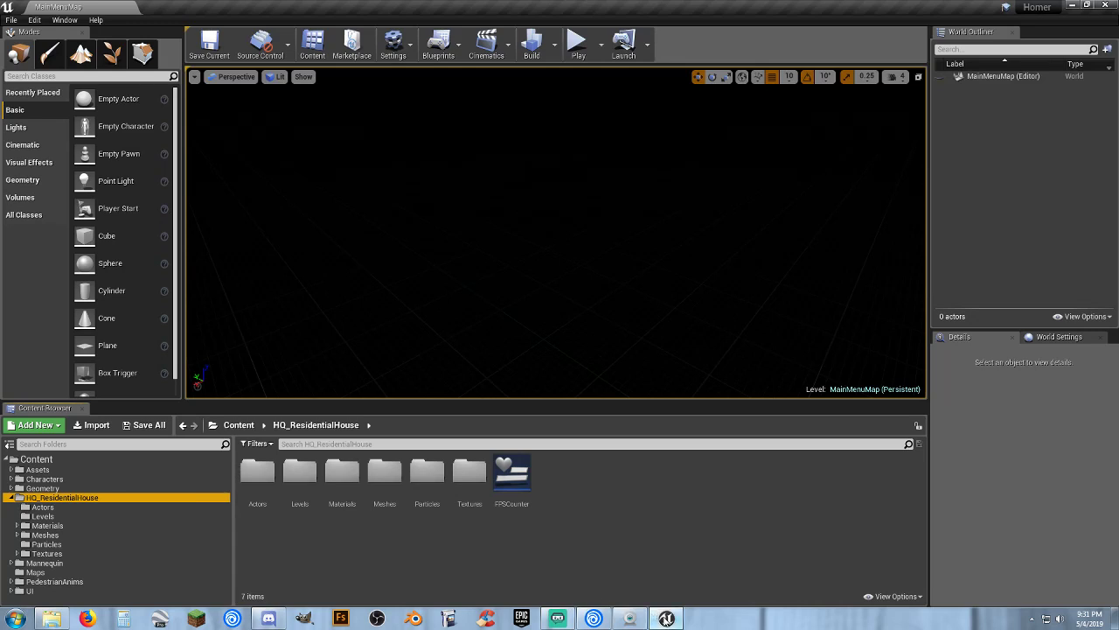
Switch to the Epic Games Launcher and open the Unreal Engine Marketplace.
left_click(666, 618)
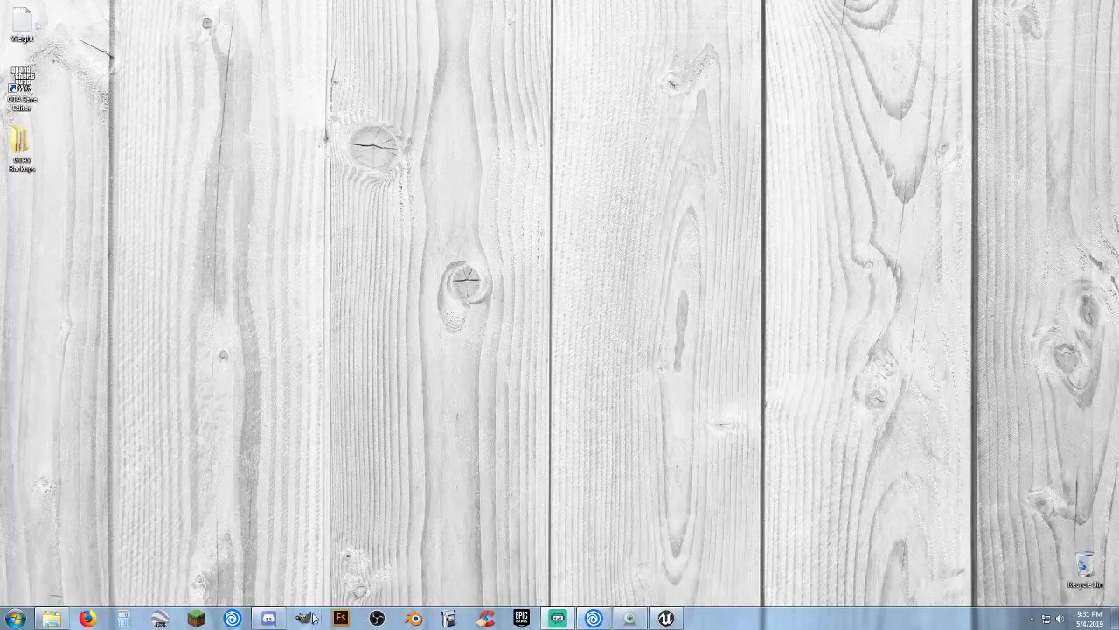
left_click(521, 618)
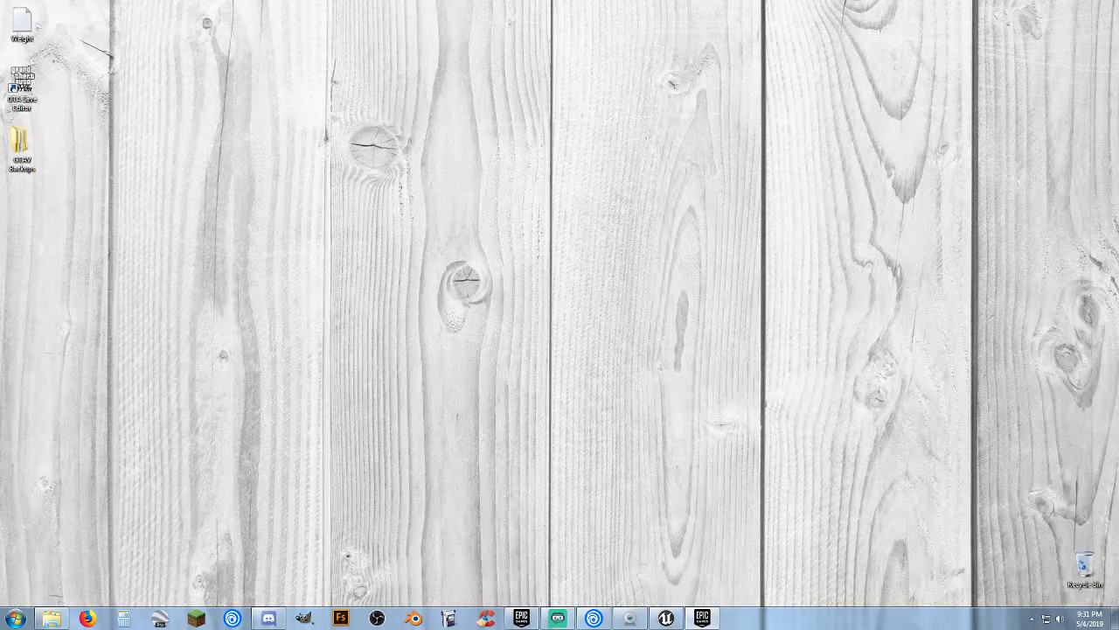
left_click_drag(0, 128, 647, 79)
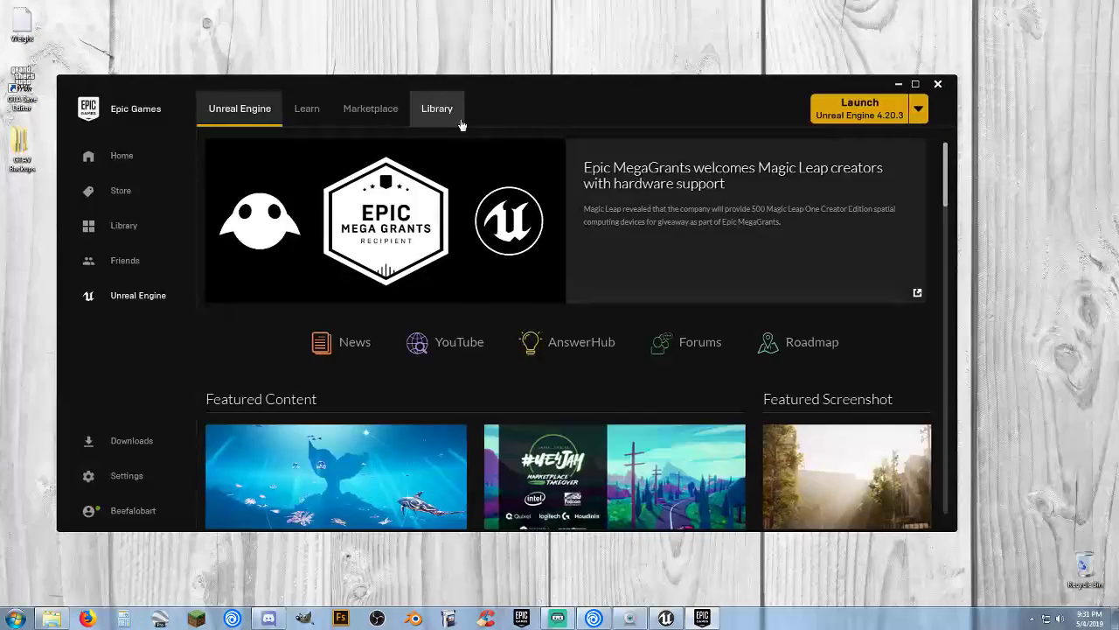
left_click(370, 107)
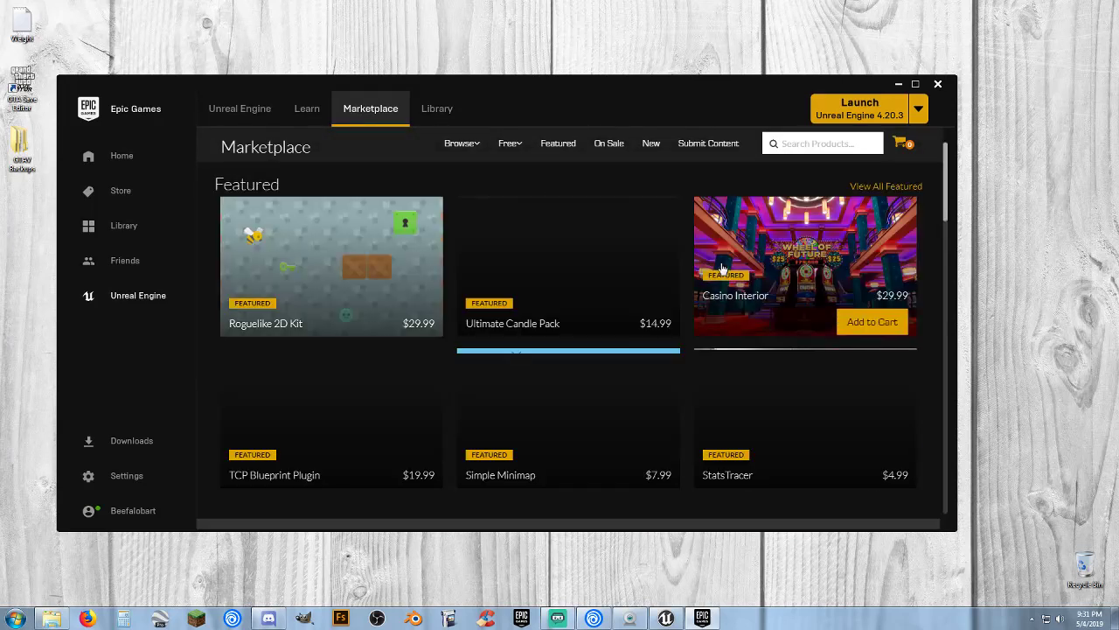
Examine the Free For The Month products in the Marketplace, including the HQ Residential House pack.
scroll(683, 260, "down", 3)
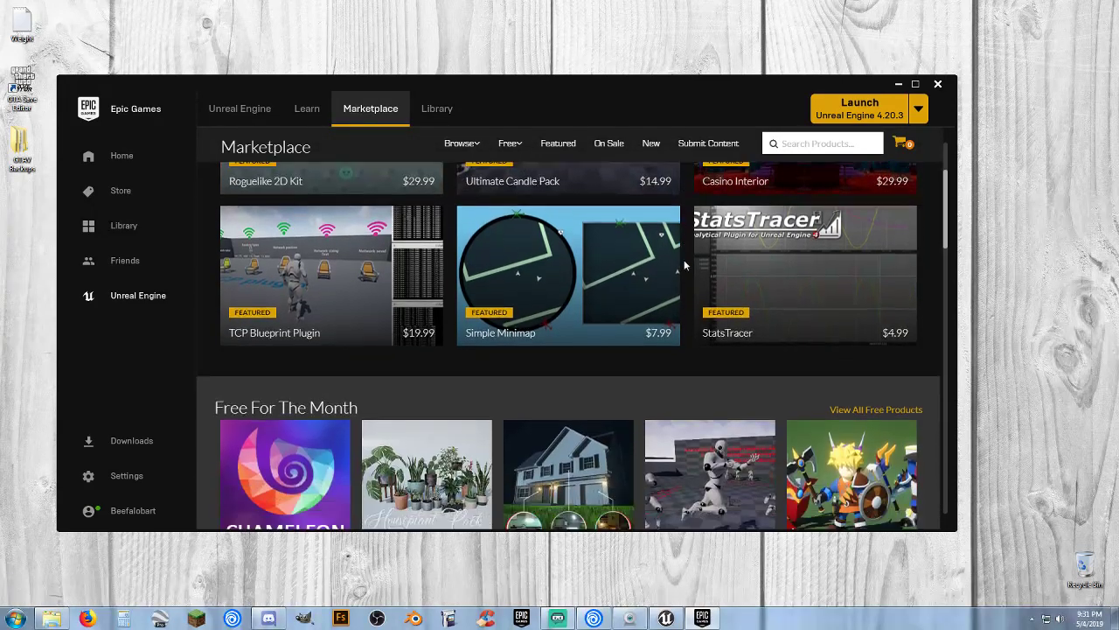
scroll(686, 259, "down", 2)
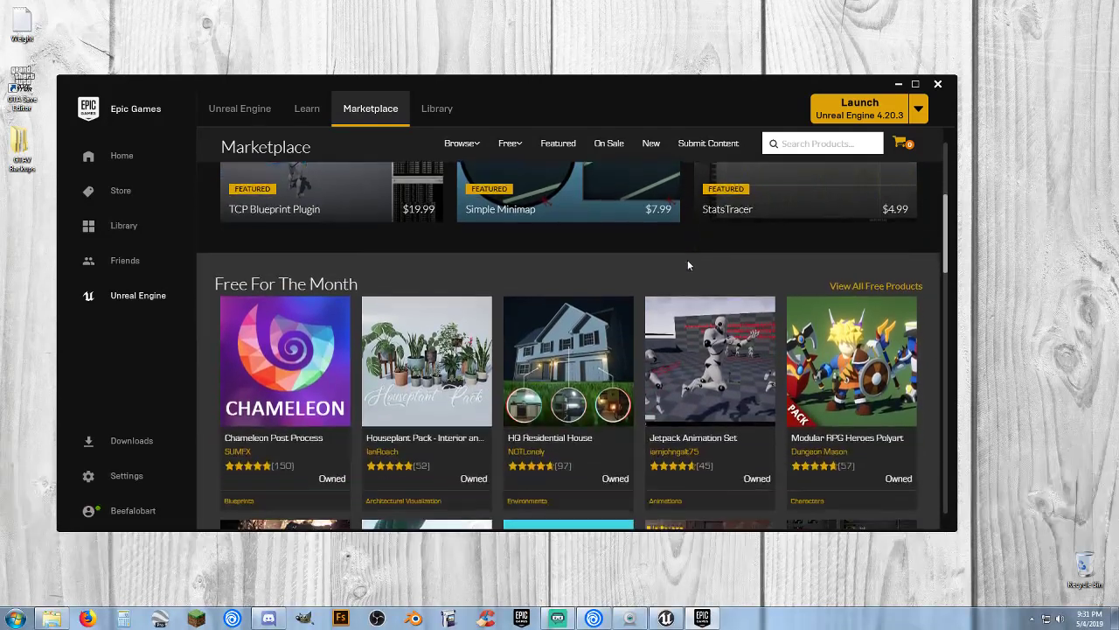
scroll(687, 262, "down", 1)
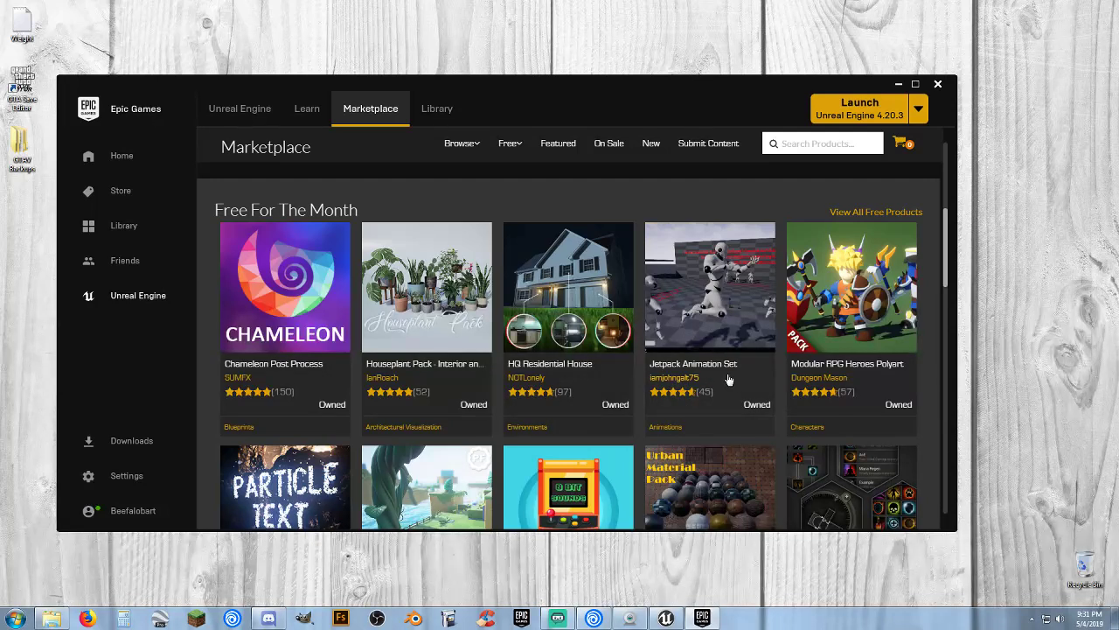
scroll(726, 371, "down", 1)
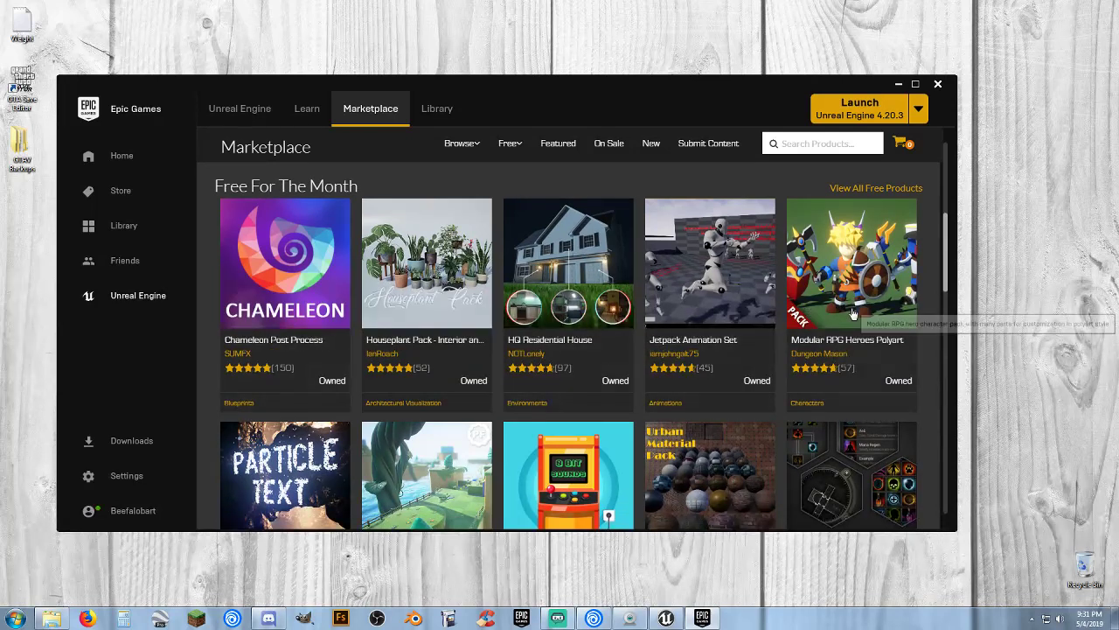
scroll(857, 335, "down", 1)
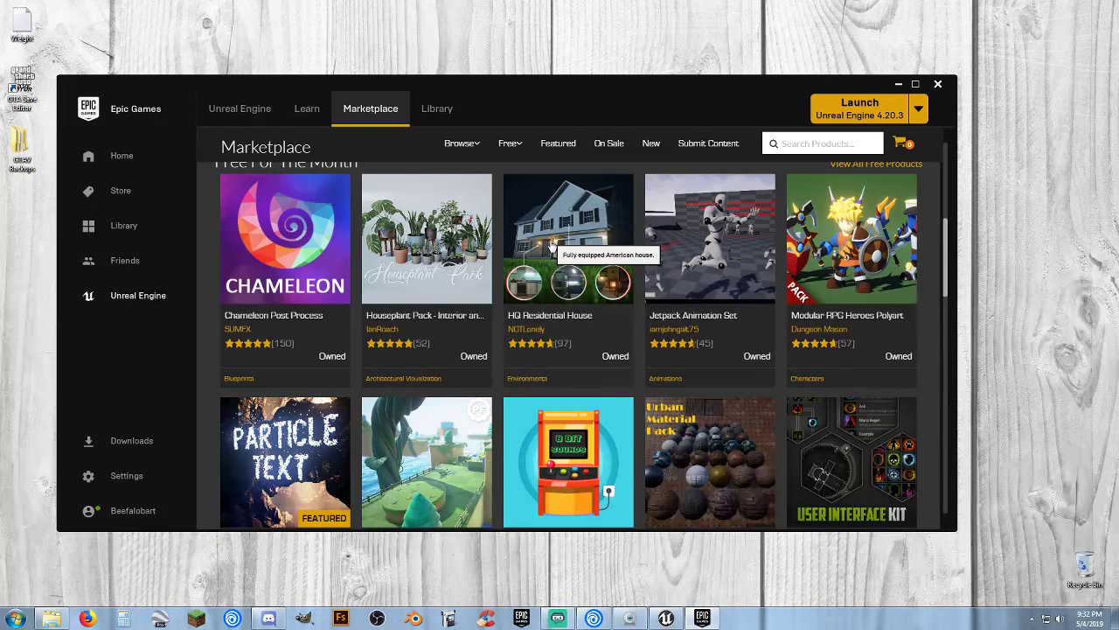
scroll(559, 248, "down", 1)
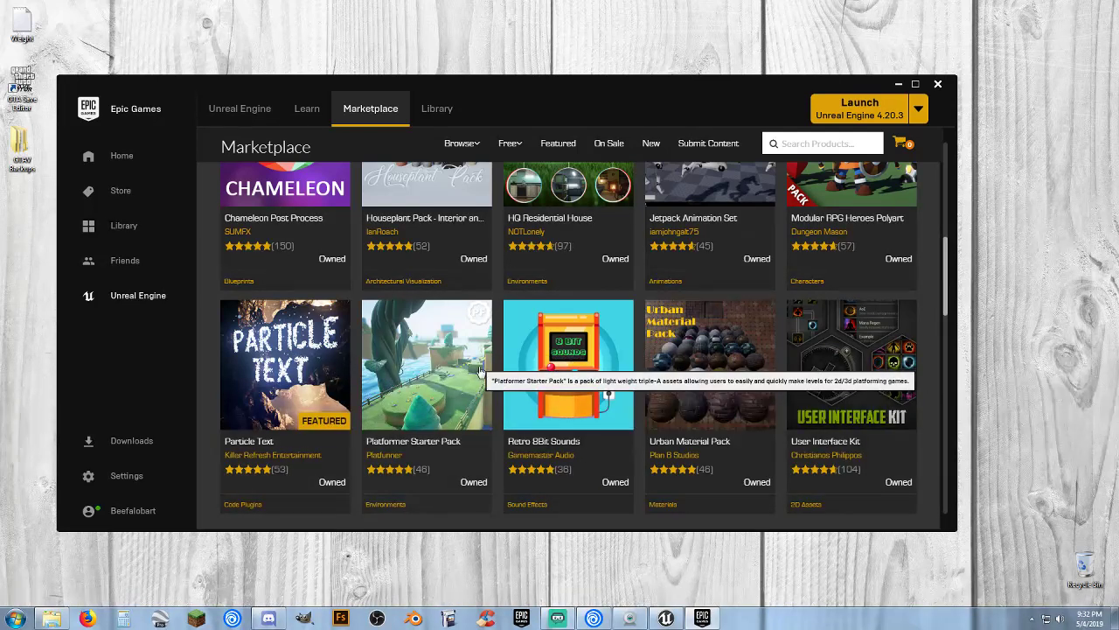
scroll(479, 372, "up", 1)
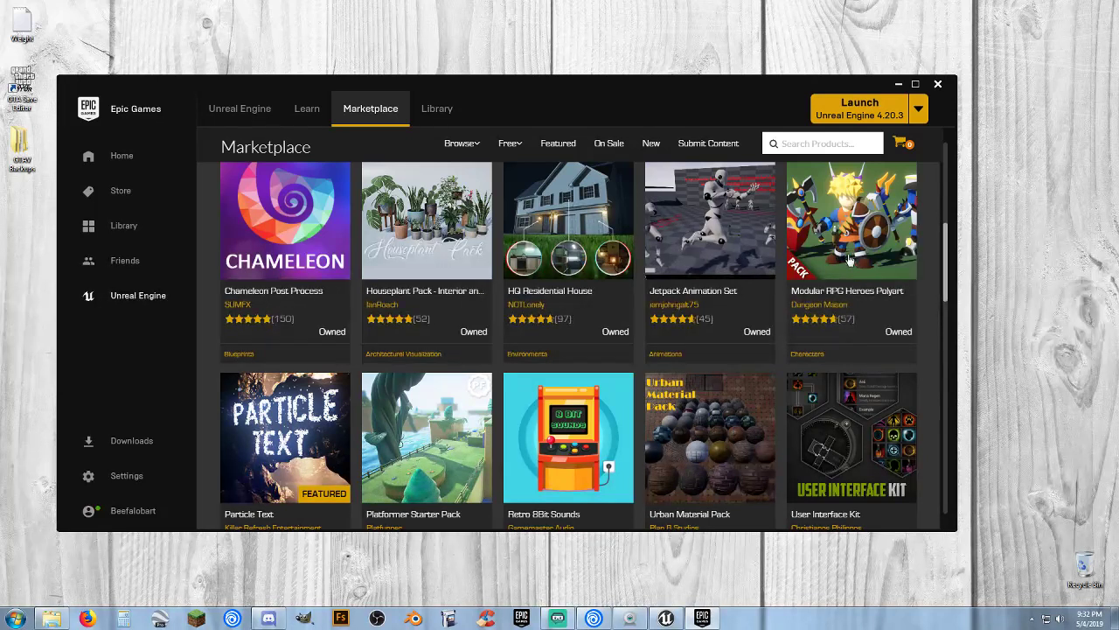
scroll(682, 295, "down", 1)
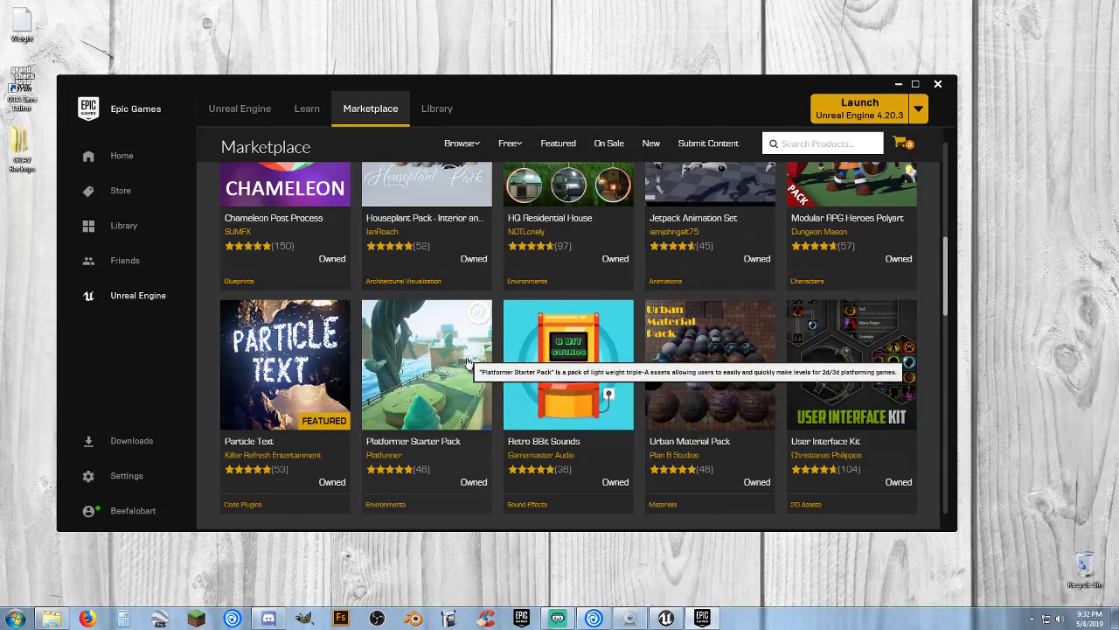
scroll(534, 306, "up", 1)
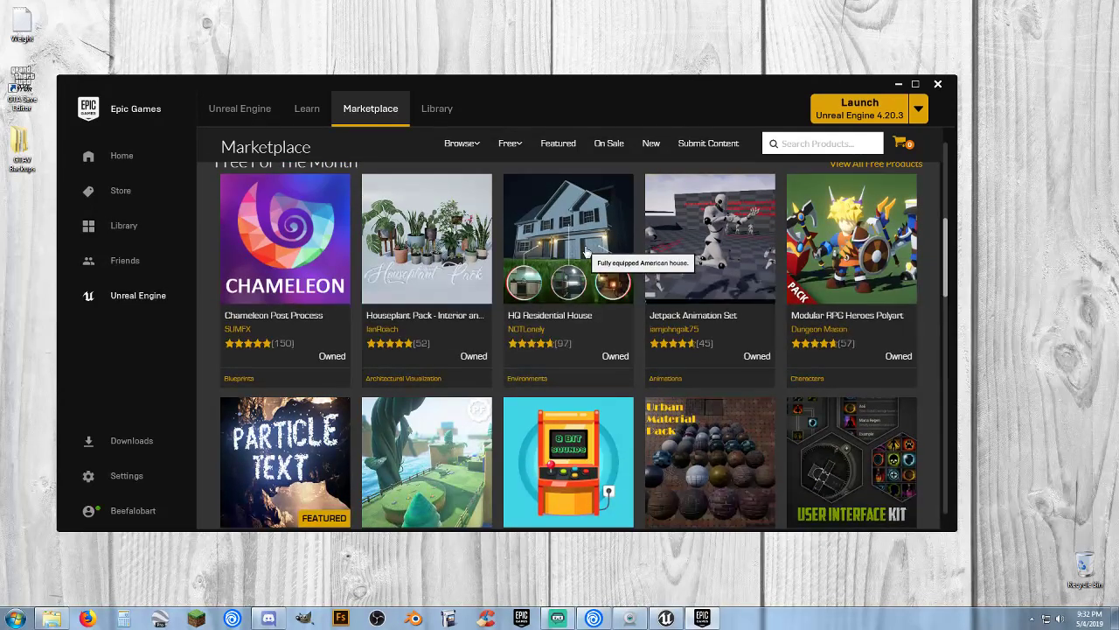
Minimize the launcher, return to Unreal Editor and look through the blueprints in HQ_ResidentialHouse's Actors folder.
left_click(898, 84)
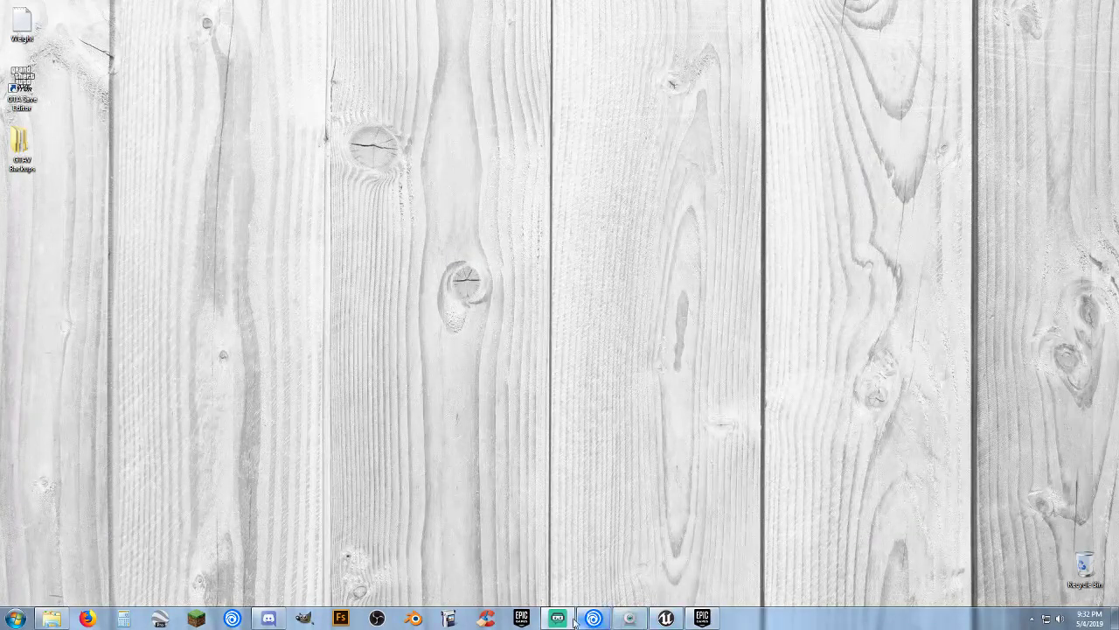
left_click(665, 618)
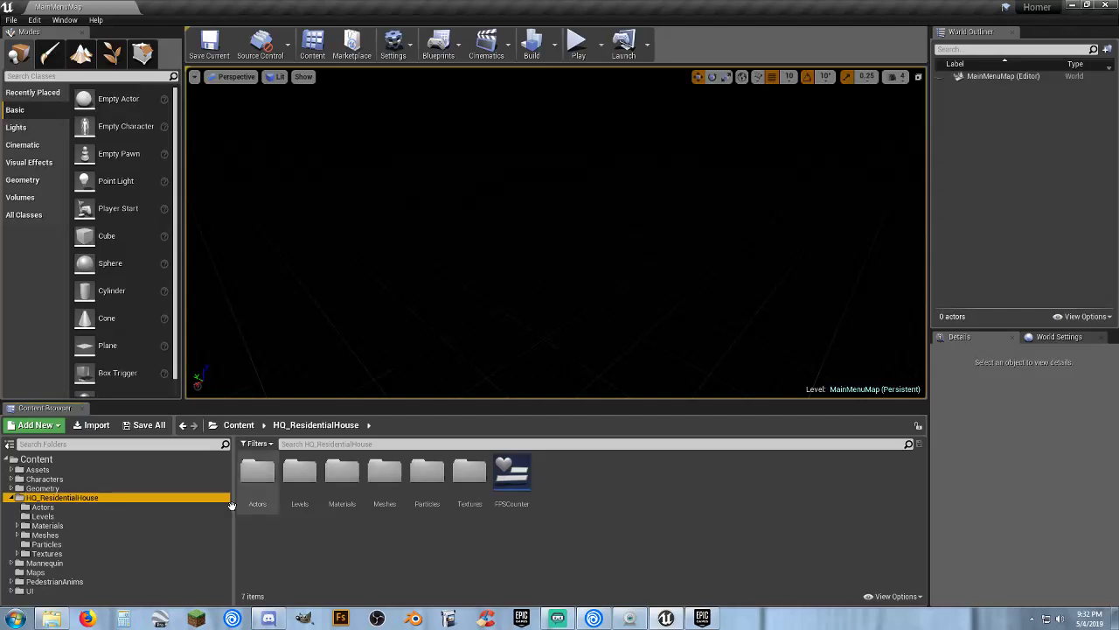
left_click(48, 508)
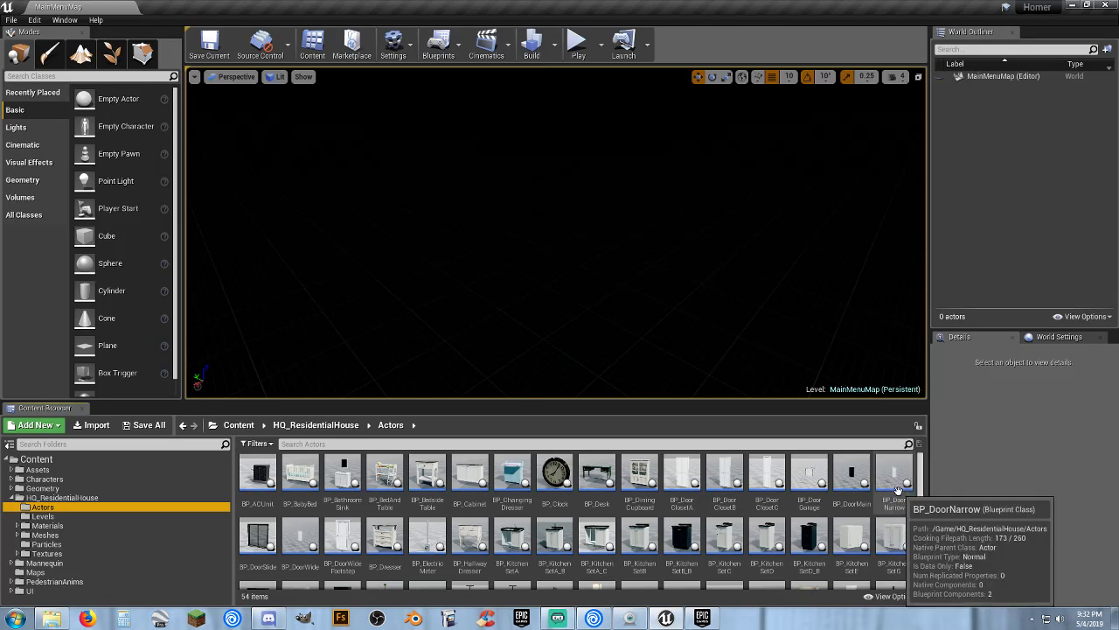
scroll(893, 487, "down", 2)
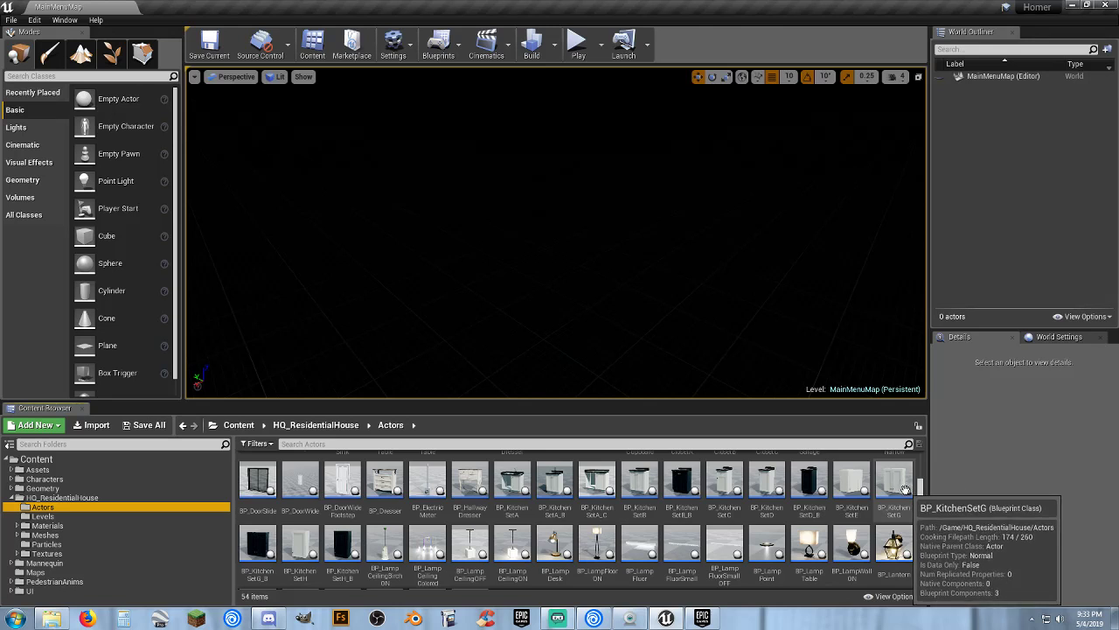
scroll(905, 488, "down", 2)
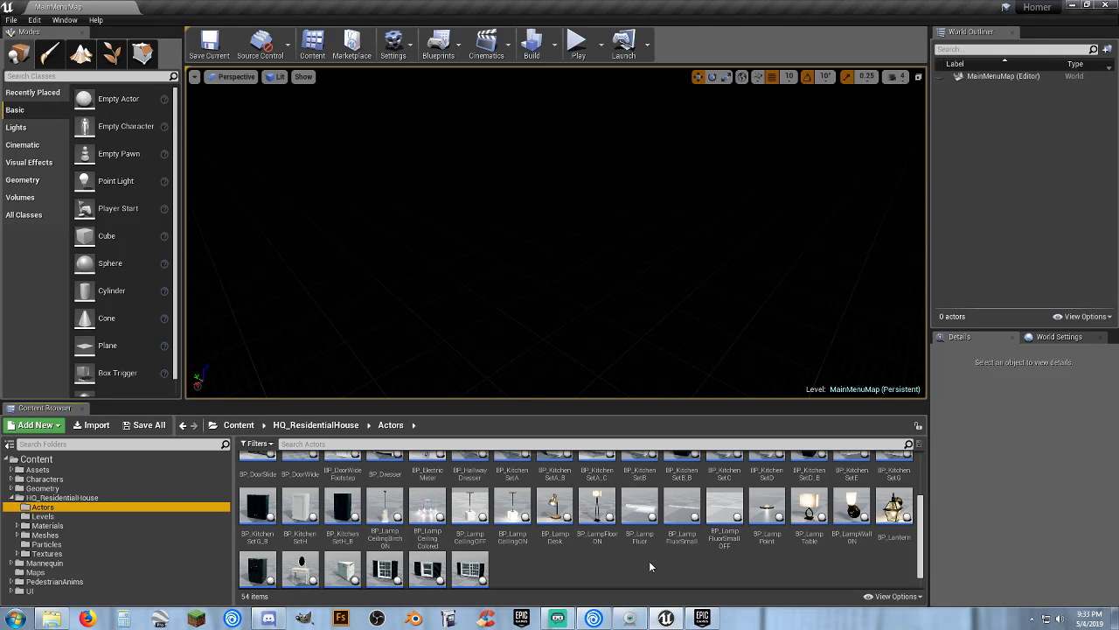
scroll(649, 567, "down", 1)
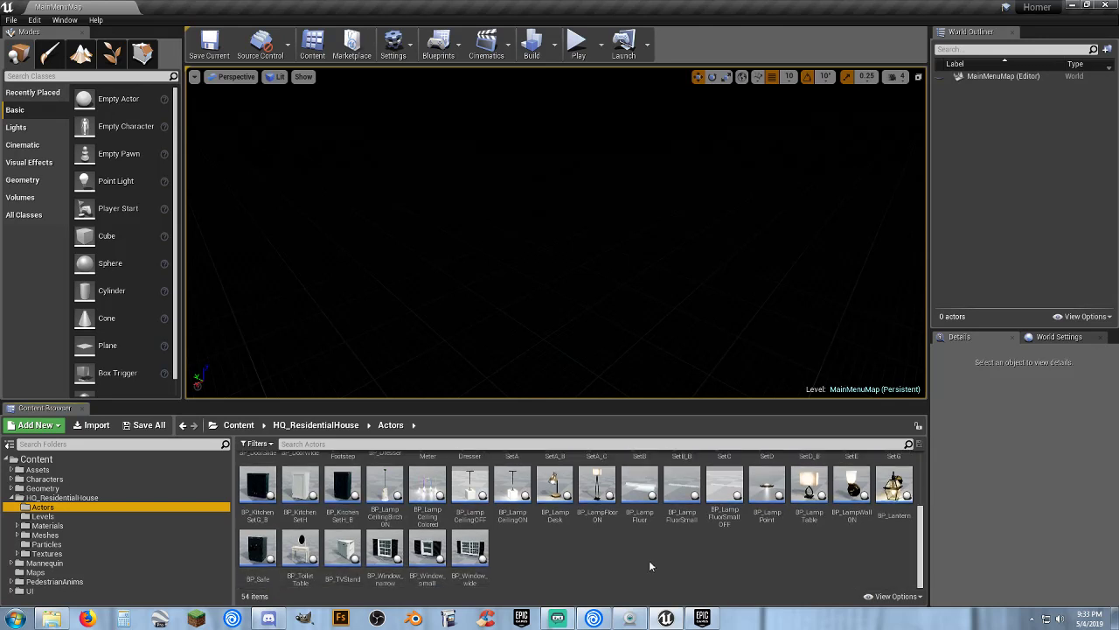
scroll(649, 566, "up", 1)
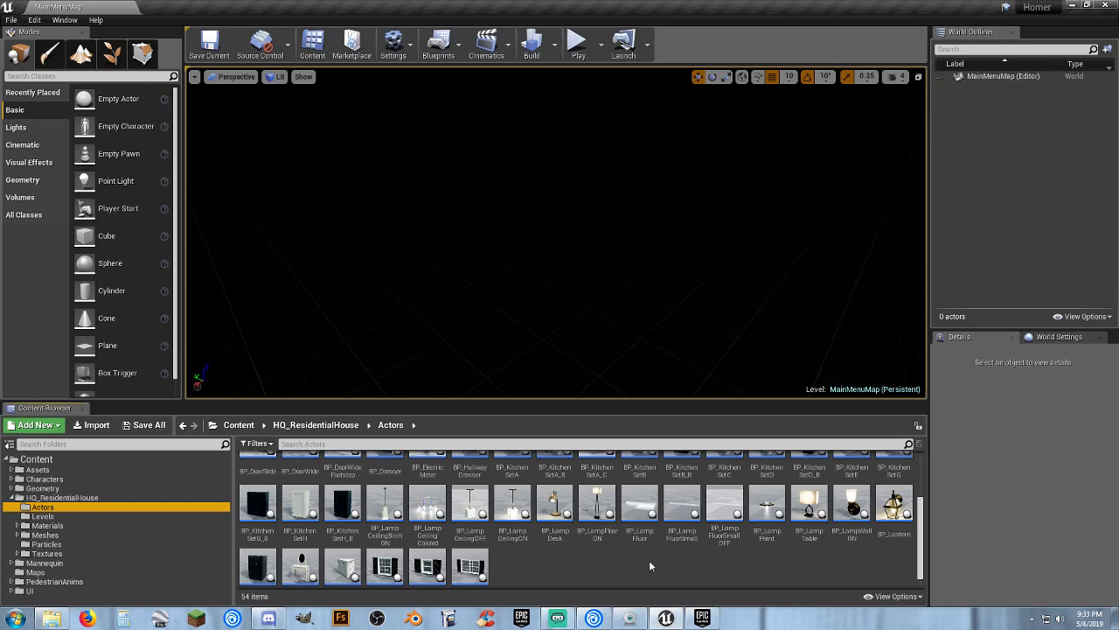
scroll(650, 566, "up", 4)
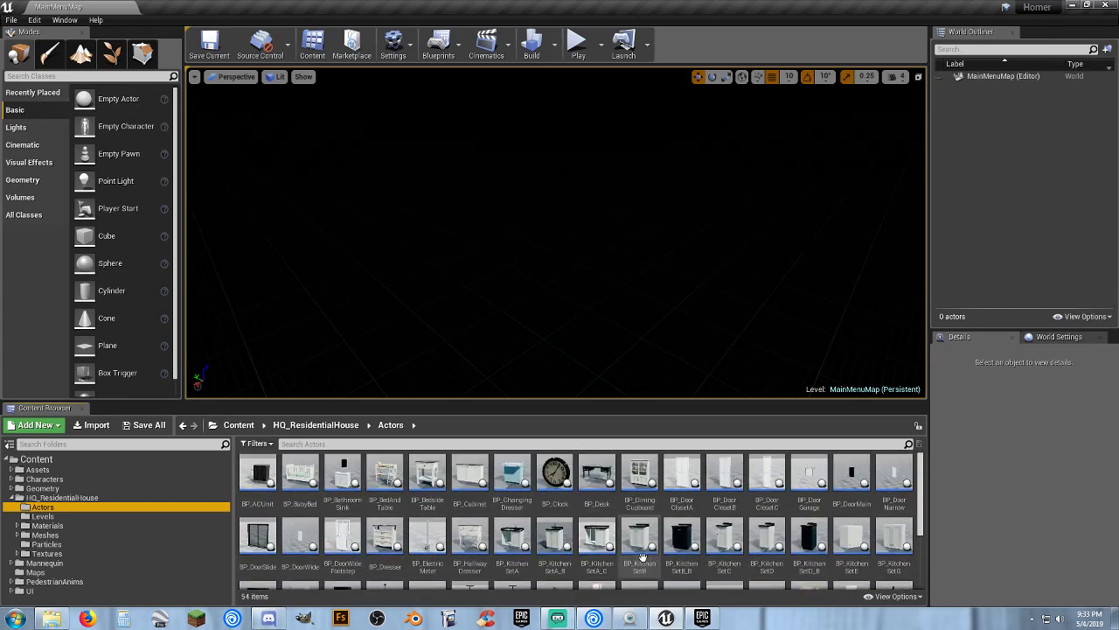
Open the Demonstration level from HQ_ResidentialHouse's Levels folder and look around the house's kitchen.
left_click(48, 516)
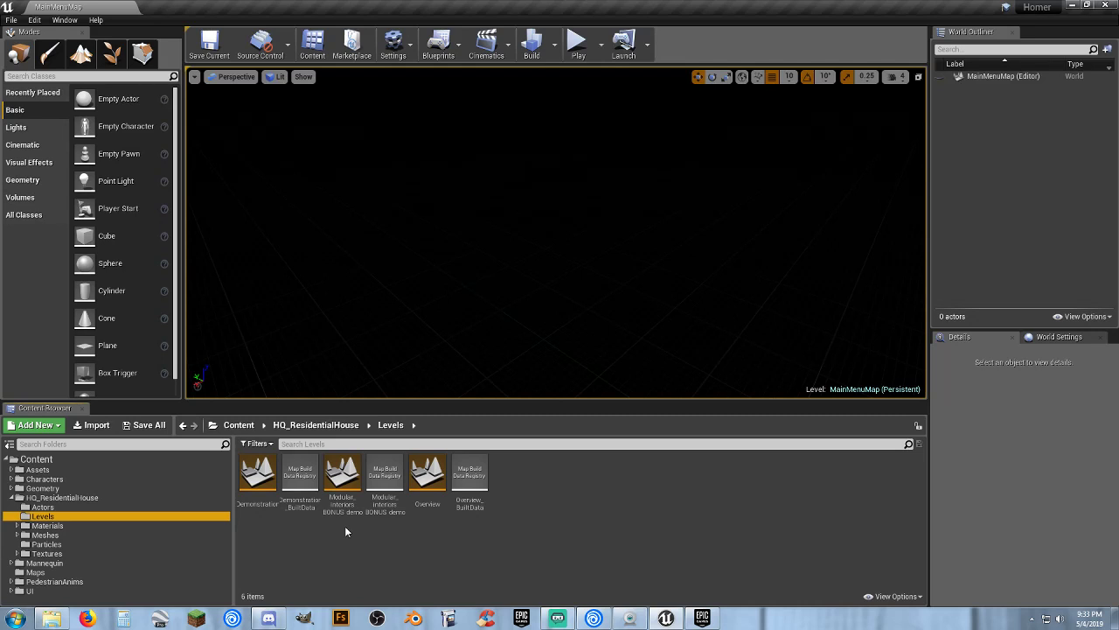
double_click(258, 477)
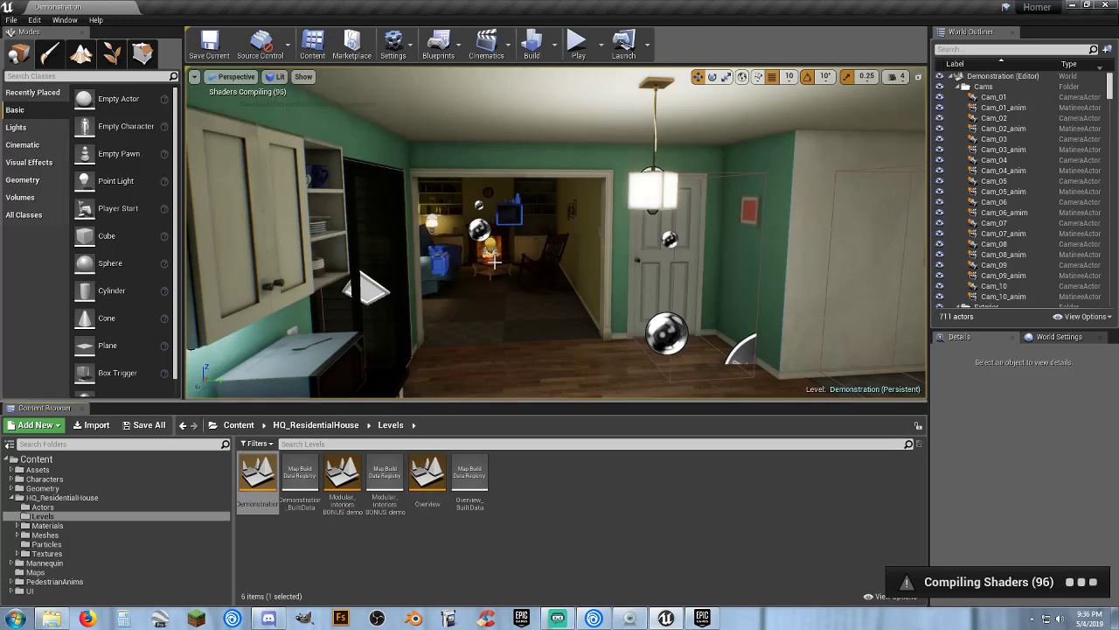
right_click_drag(490, 285, 512, 284)
right_click_drag(463, 333, 428, 311)
key("w")
right_click_drag(559, 271, 506, 285)
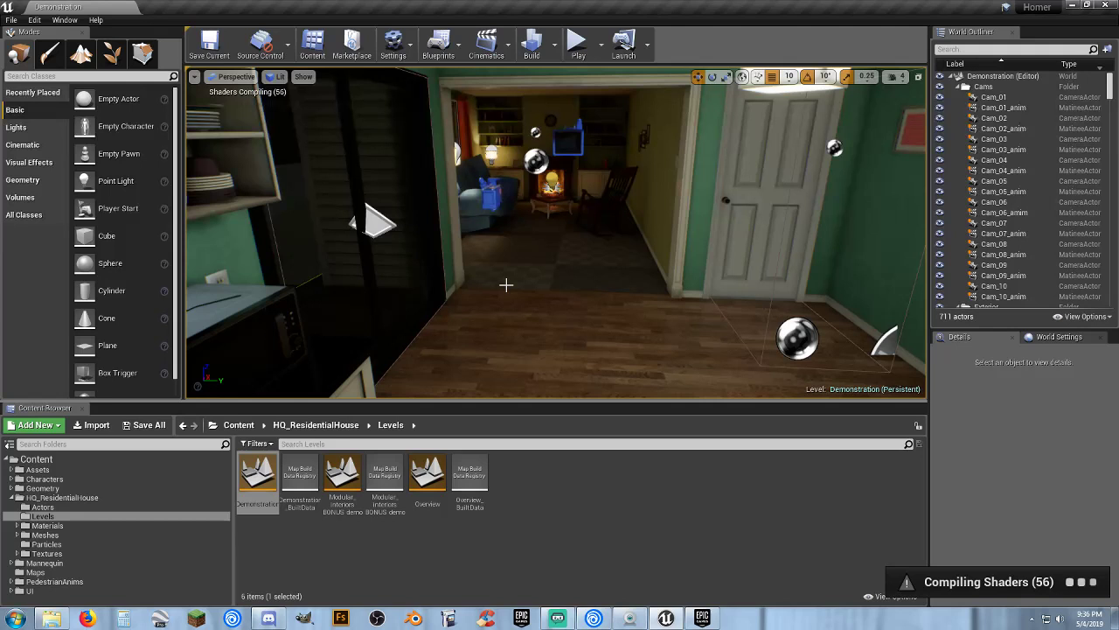
Set the Demonstration level's GameMode Override to ThirdPersonGameMode in the world settings.
left_click(1056, 337)
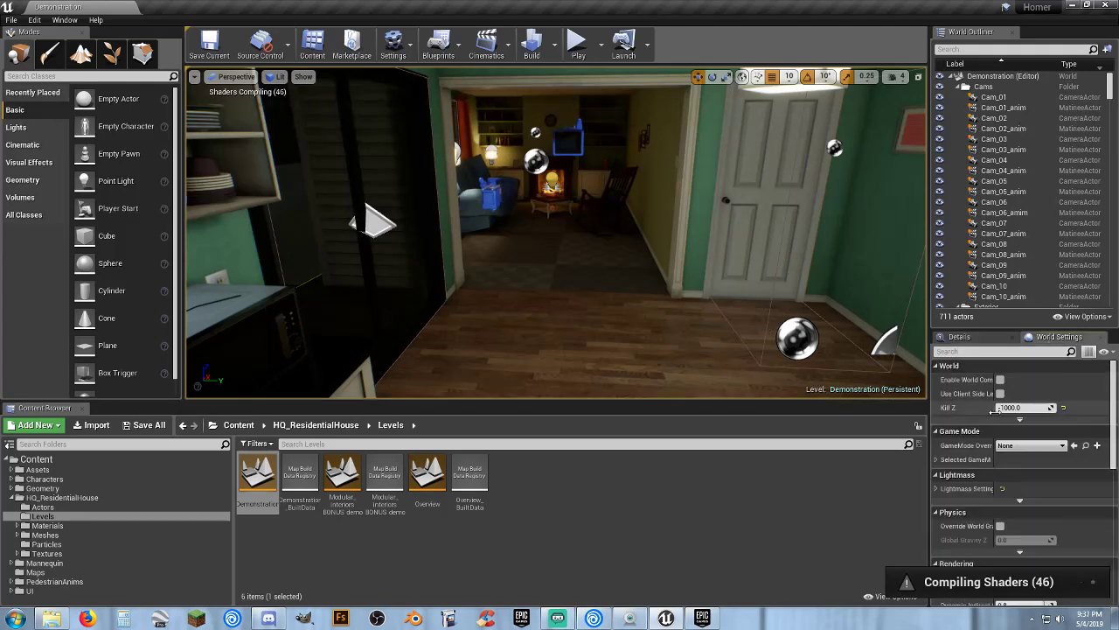
left_click(1014, 446)
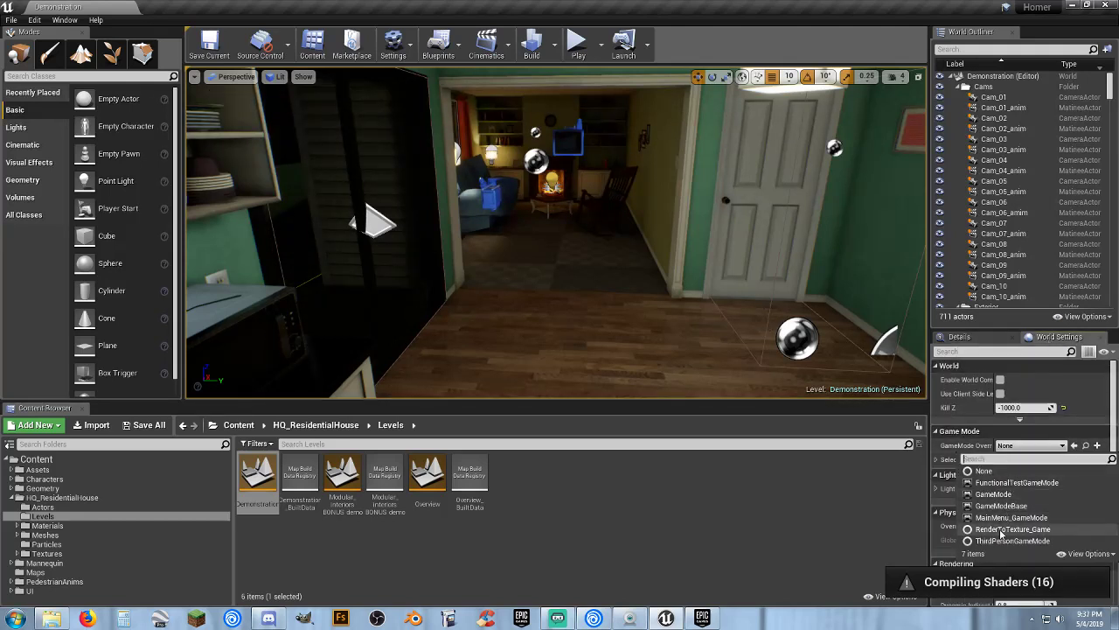
left_click(997, 541)
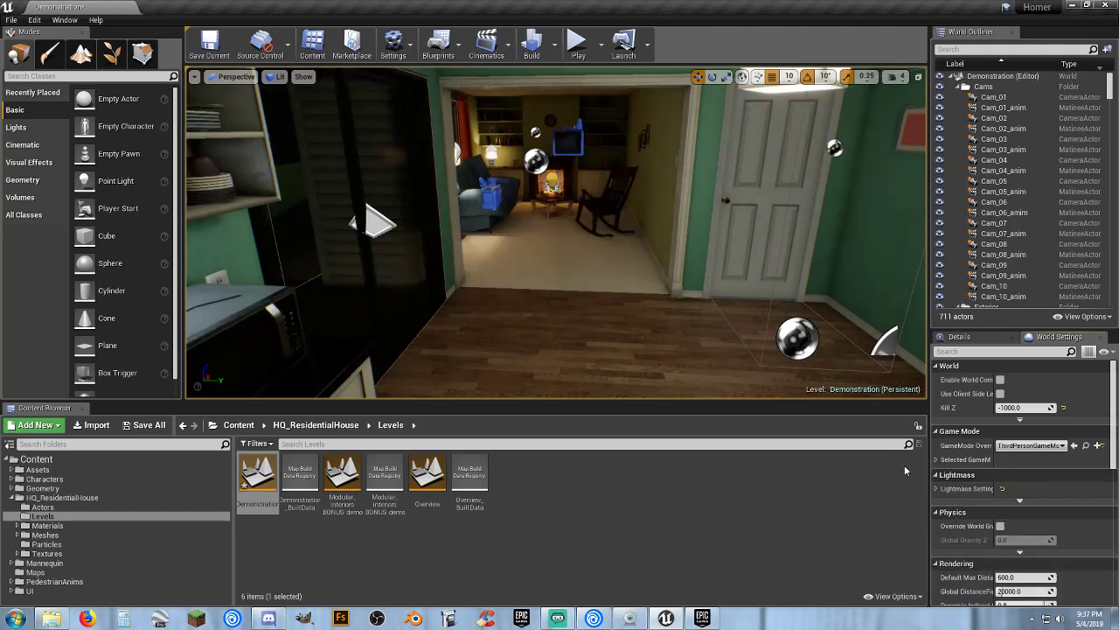
Open the Characters Blueprints folder and check the default pawn class of the selected game mode.
left_click(14, 478)
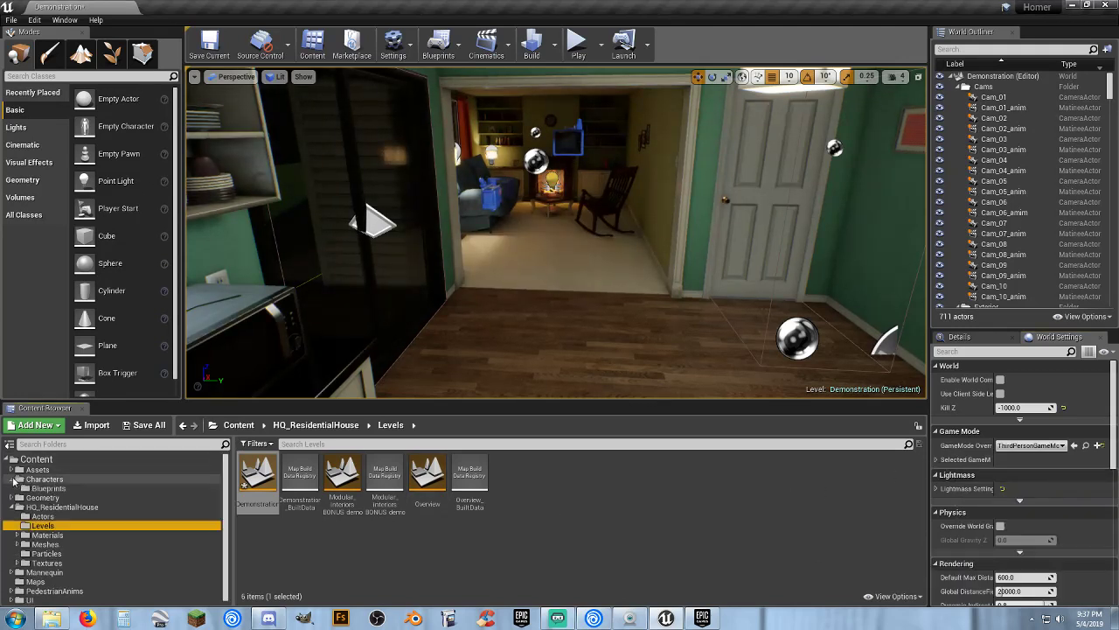
left_click(38, 488)
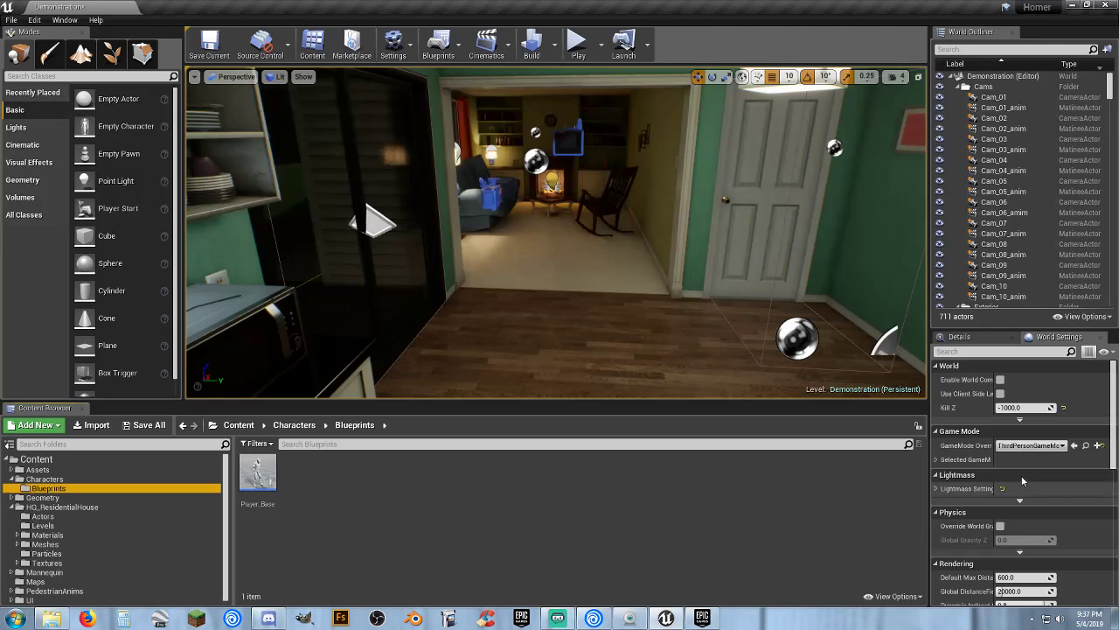
left_click(938, 459)
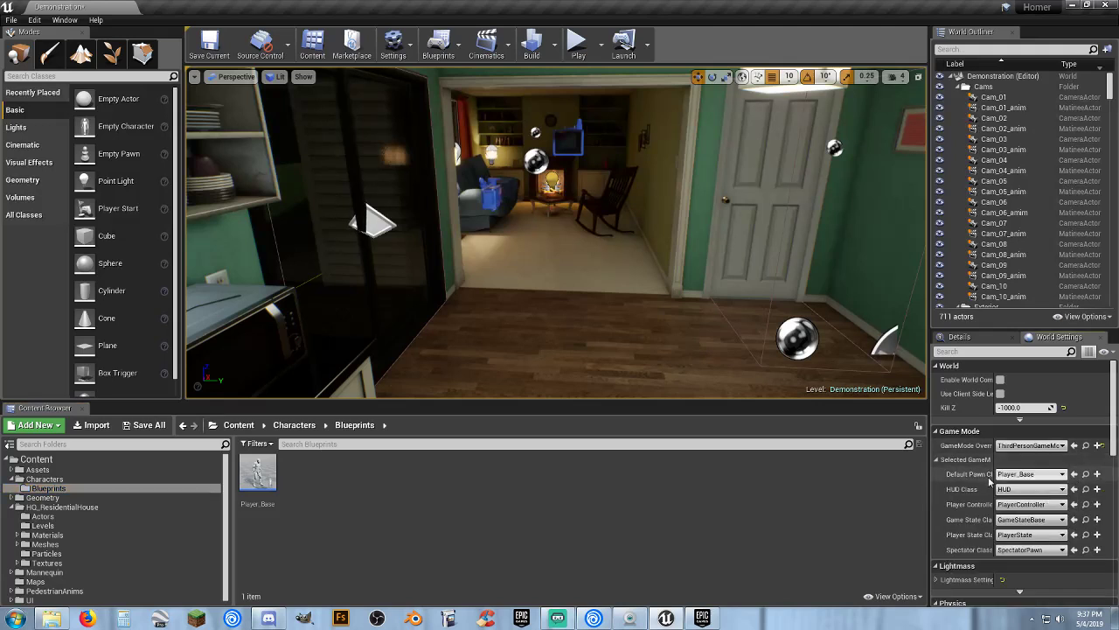
Play the Demonstration level in the editor and test the character's forward, backward and sideways movement in the kitchen.
left_click(577, 41)
key("w")
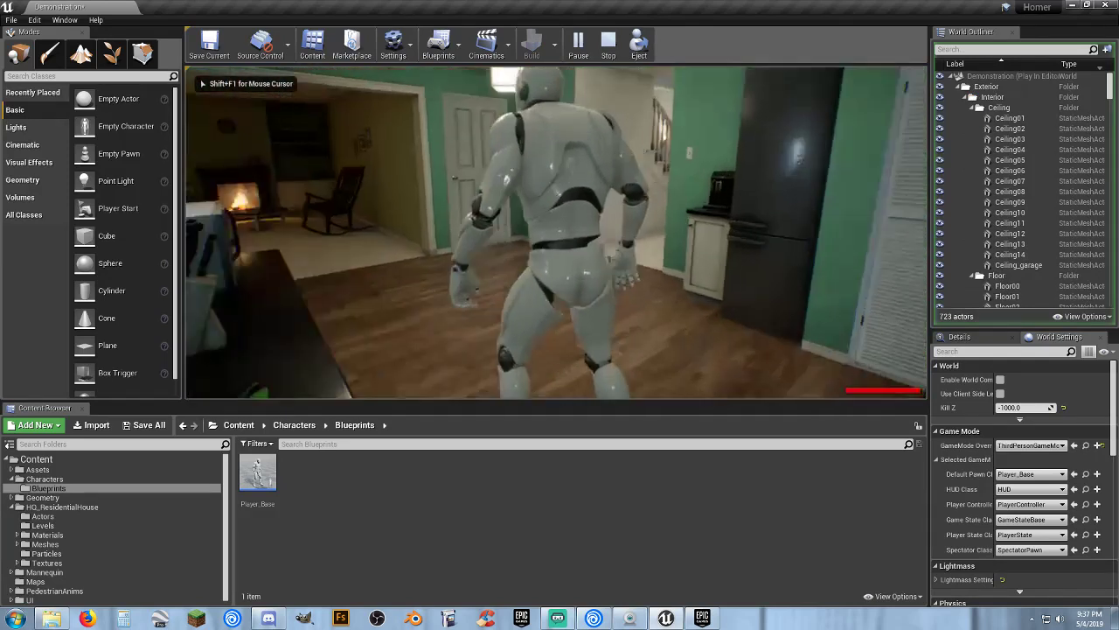
key("s")
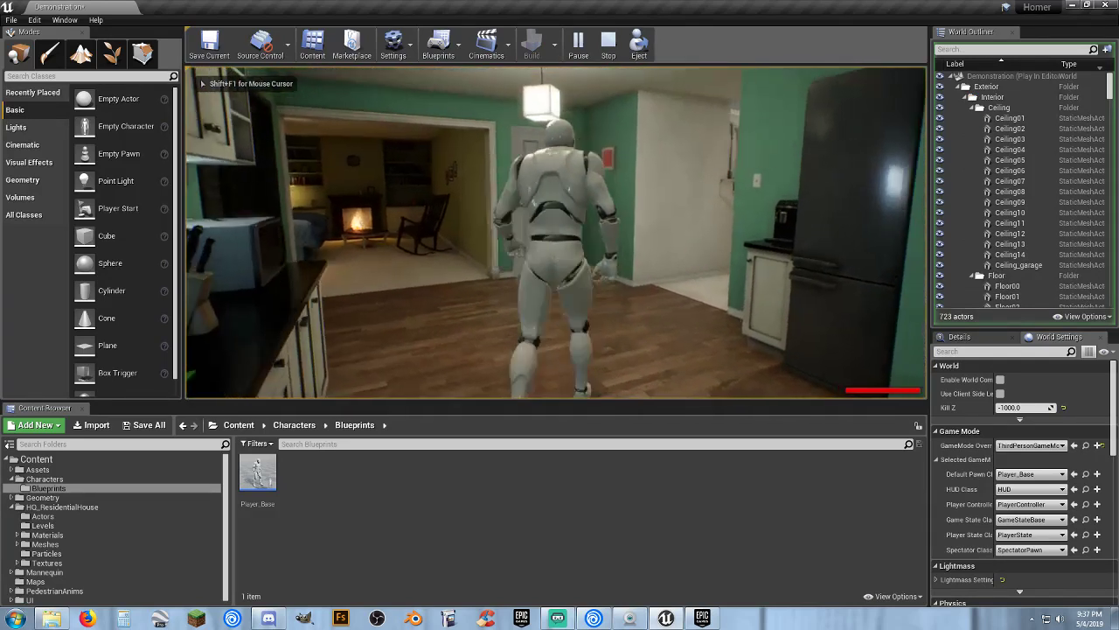
key("w")
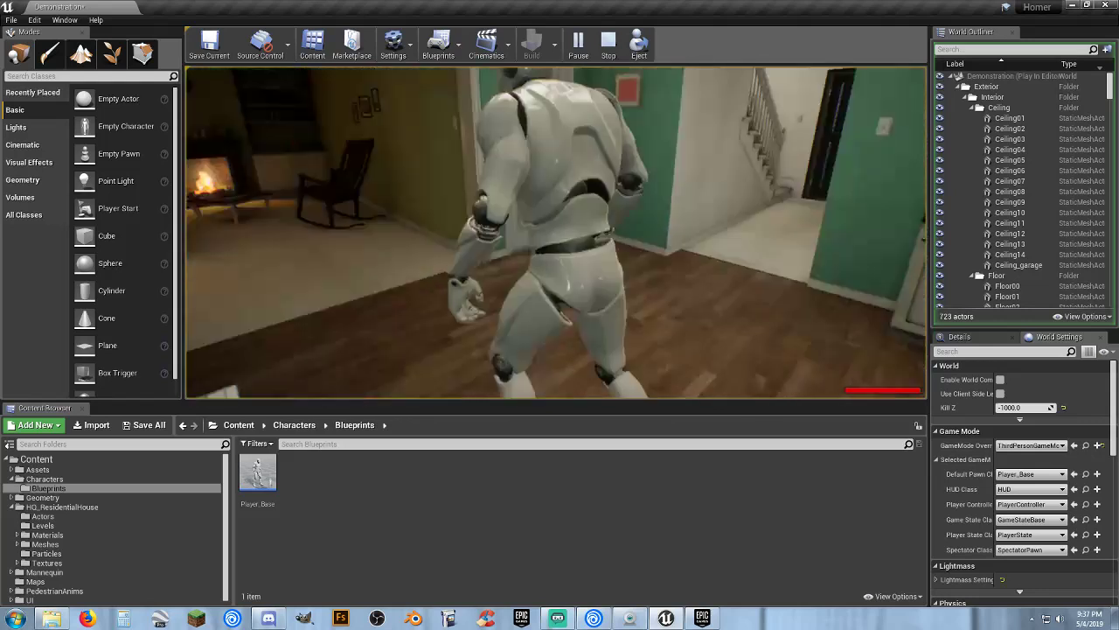
key("s")
key("w")
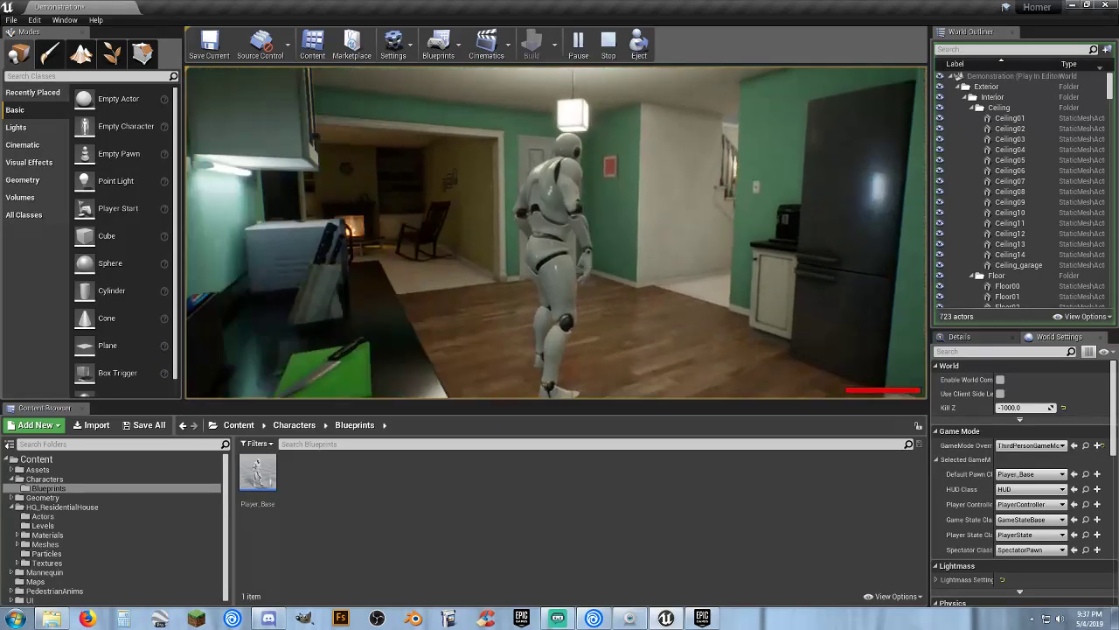
key("d")
key("d")
key("s")
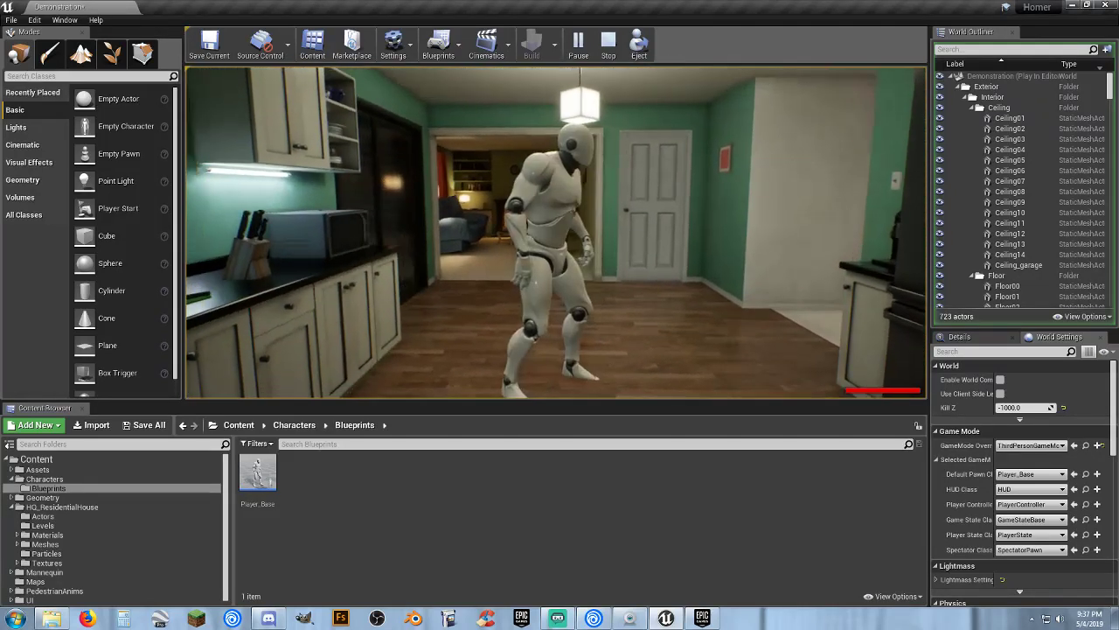
key("w")
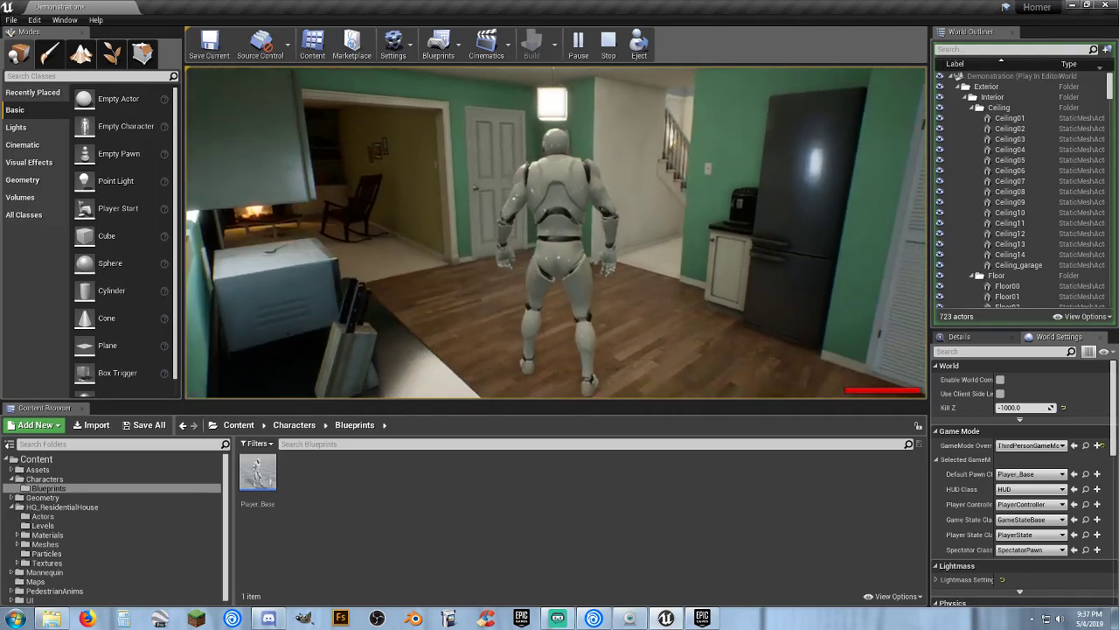
key("w")
key("w")
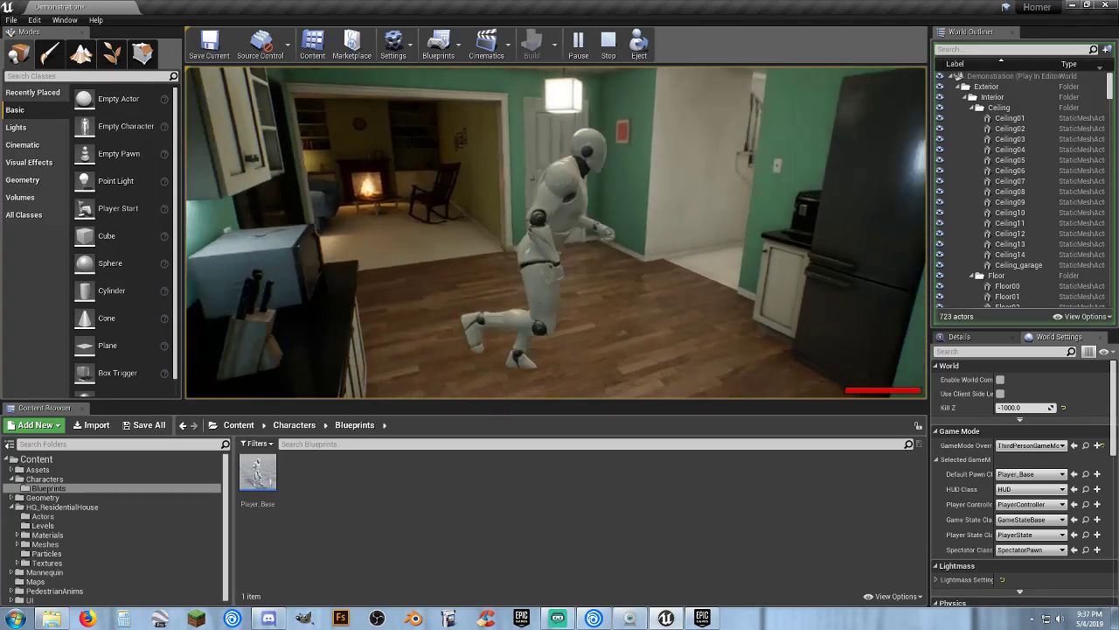
Run the character from the kitchen into the living room, past the blue sofa and up to the fireplace.
key("w")
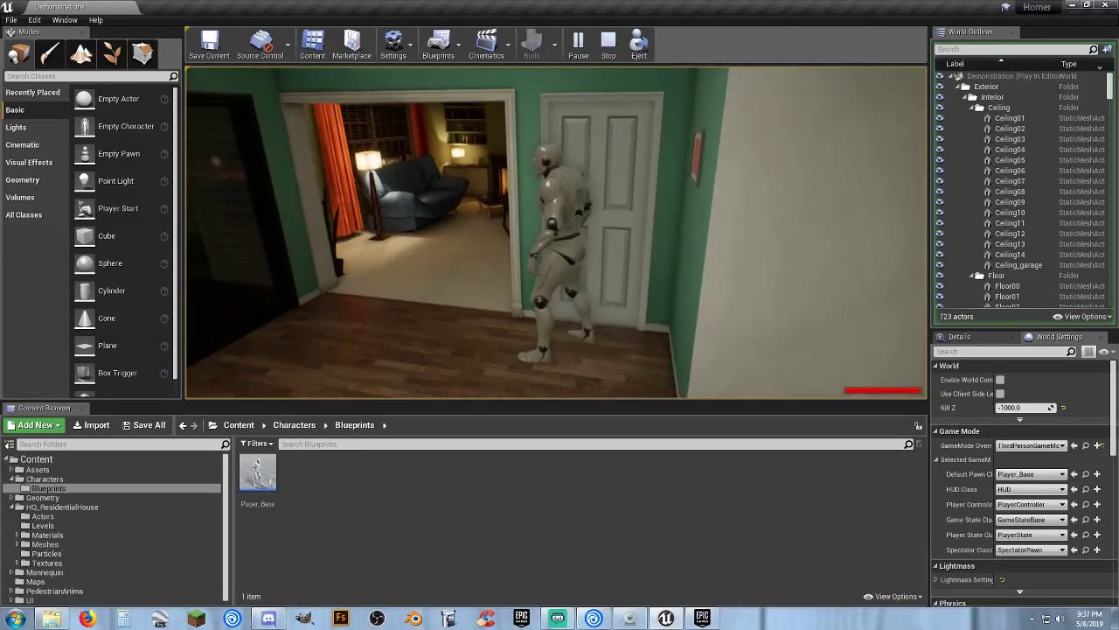
key("w")
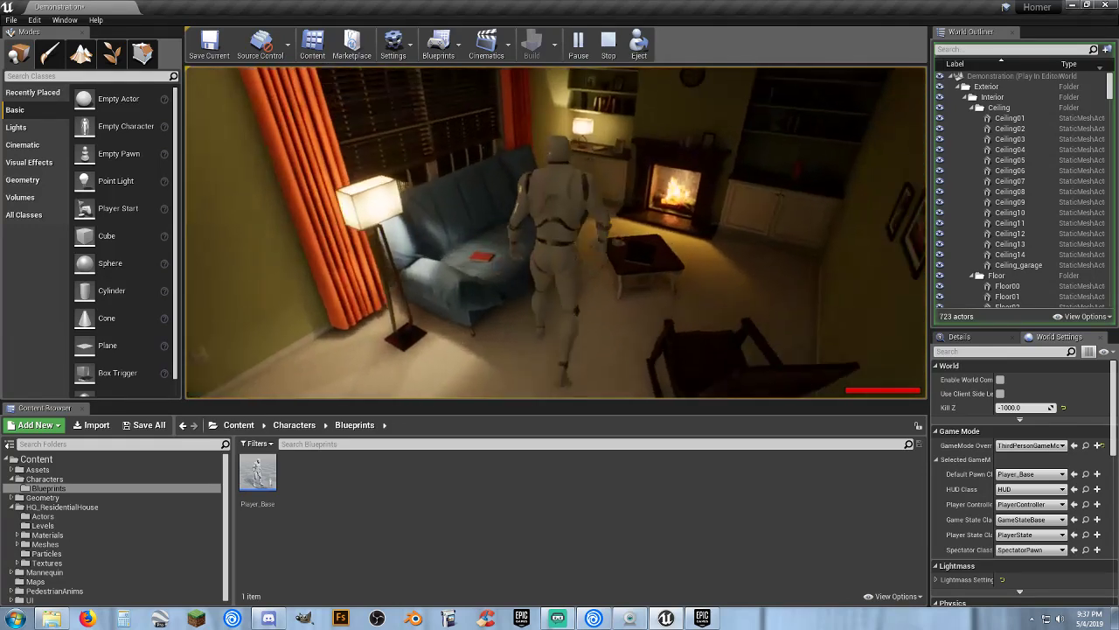
key("w")
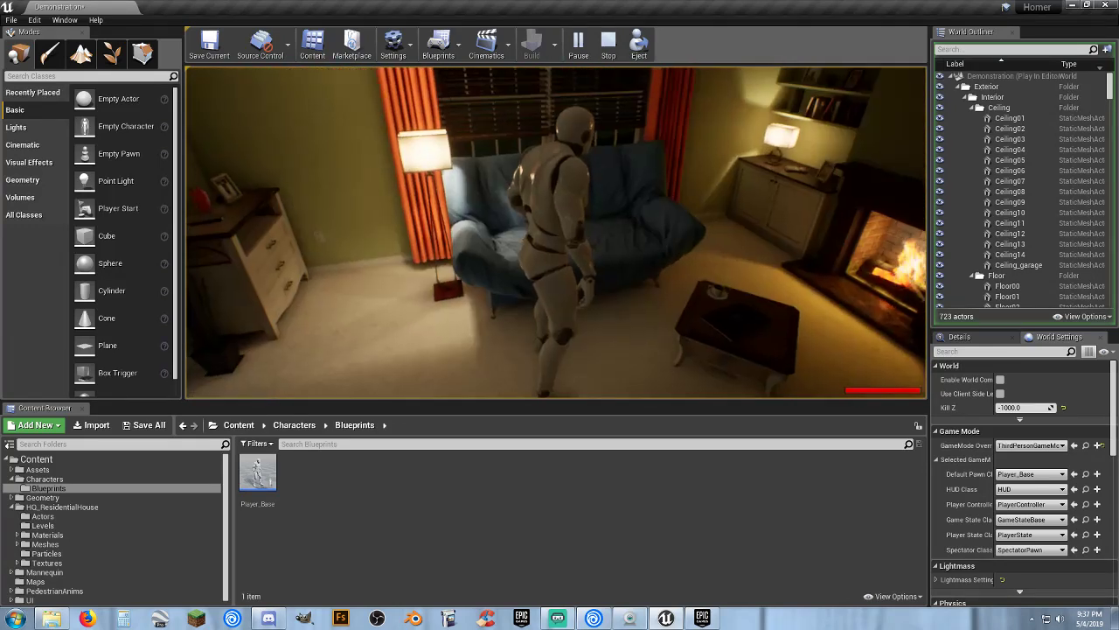
key("s")
key("w")
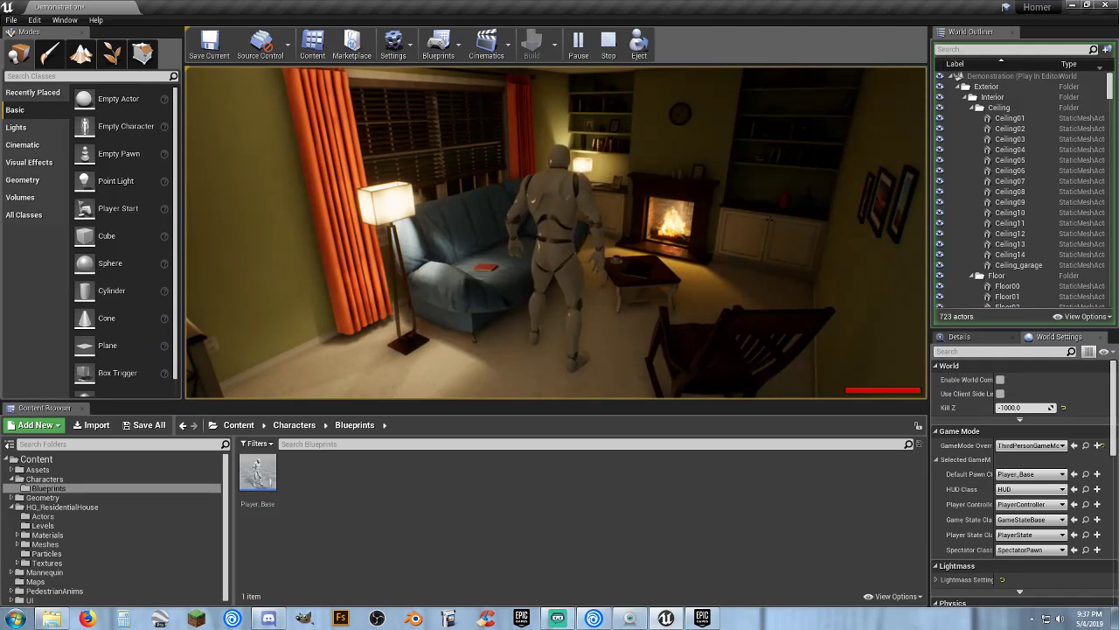
key("w")
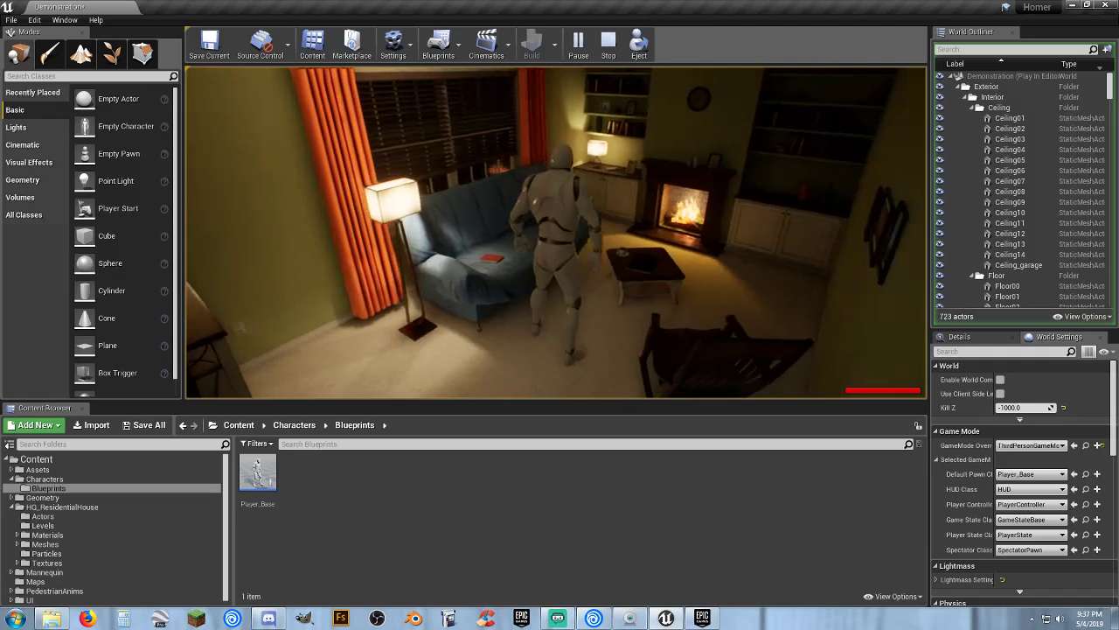
key("w")
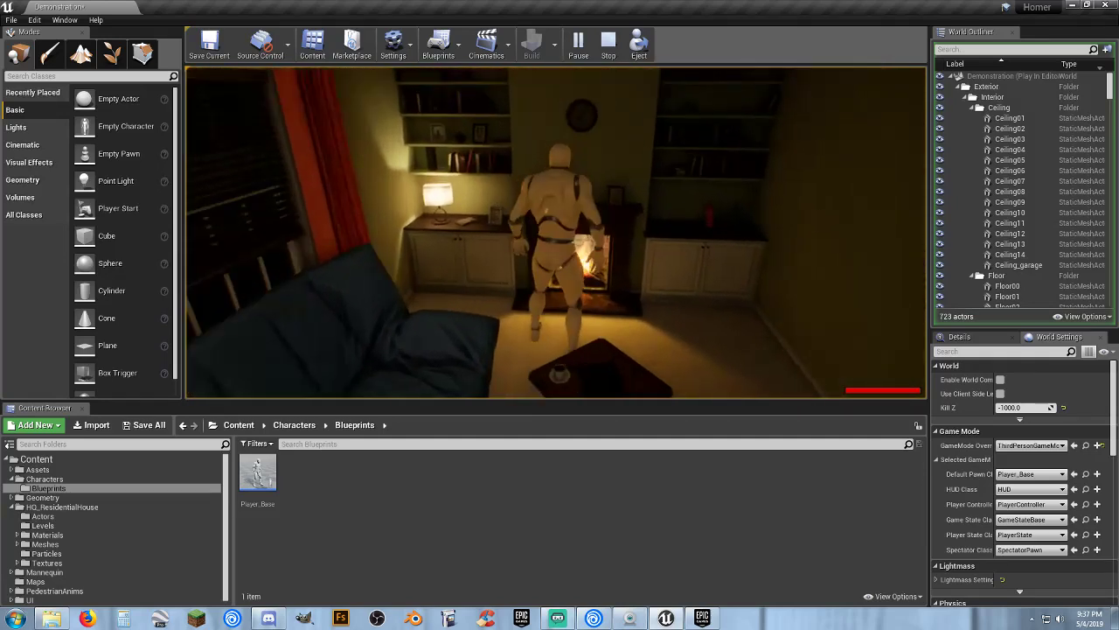
Turn the character away from the fireplace and walk around between the rocking chair, coffee table and blue sofa.
key("w")
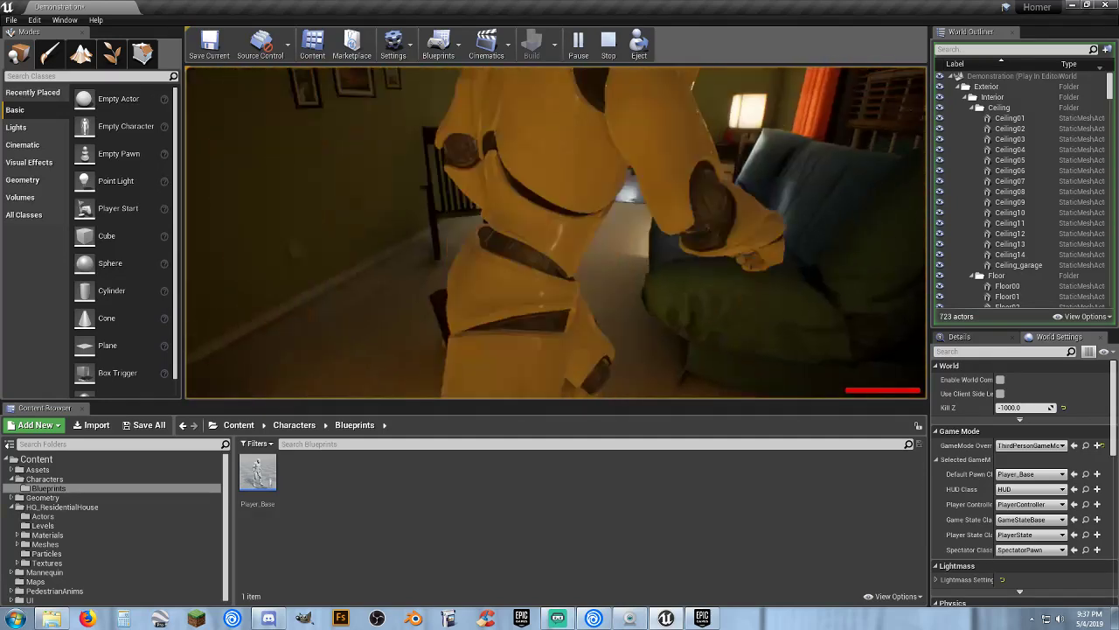
key("w")
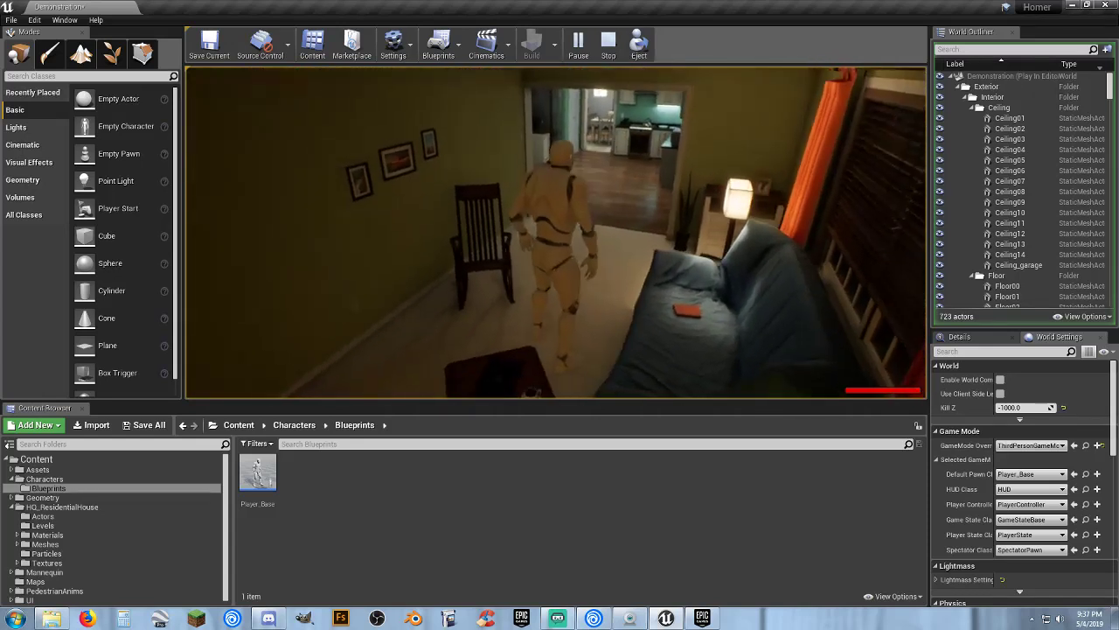
key("w")
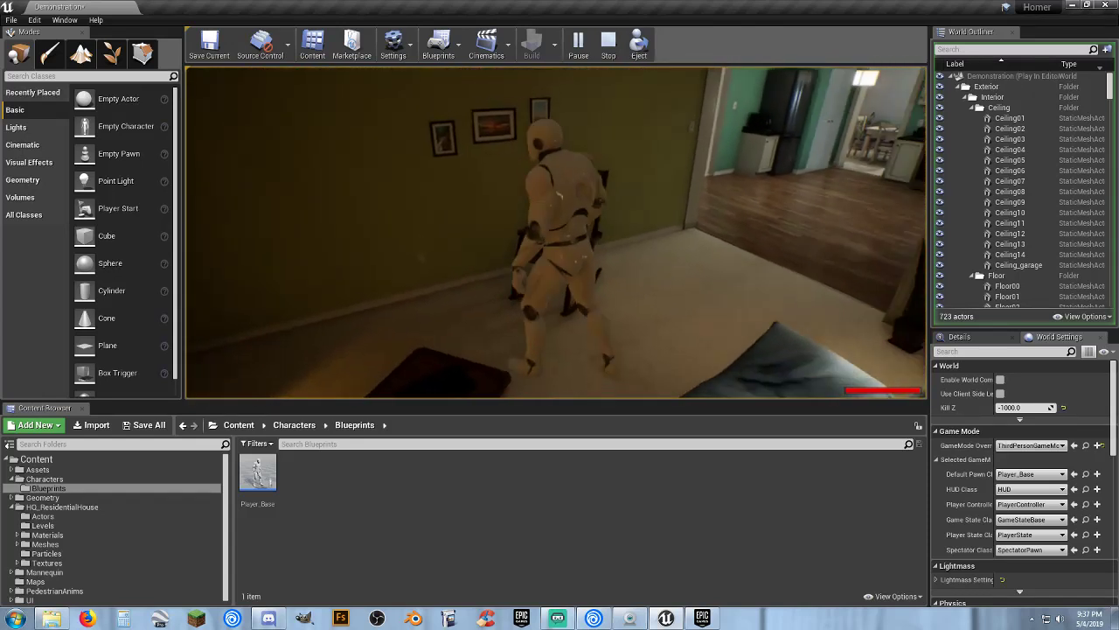
key("w")
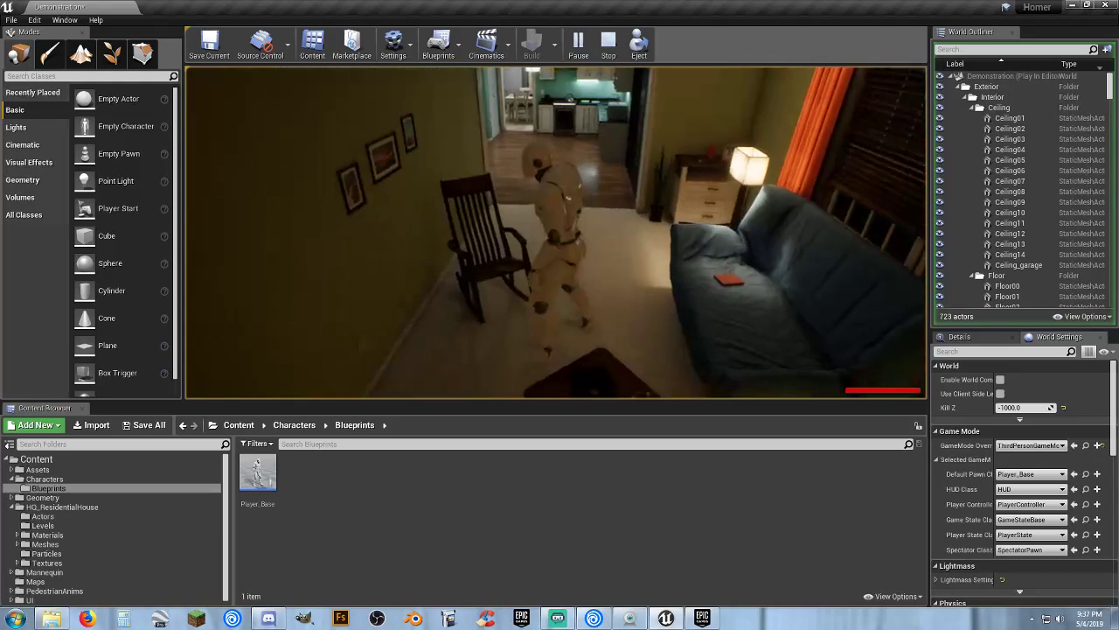
key("w")
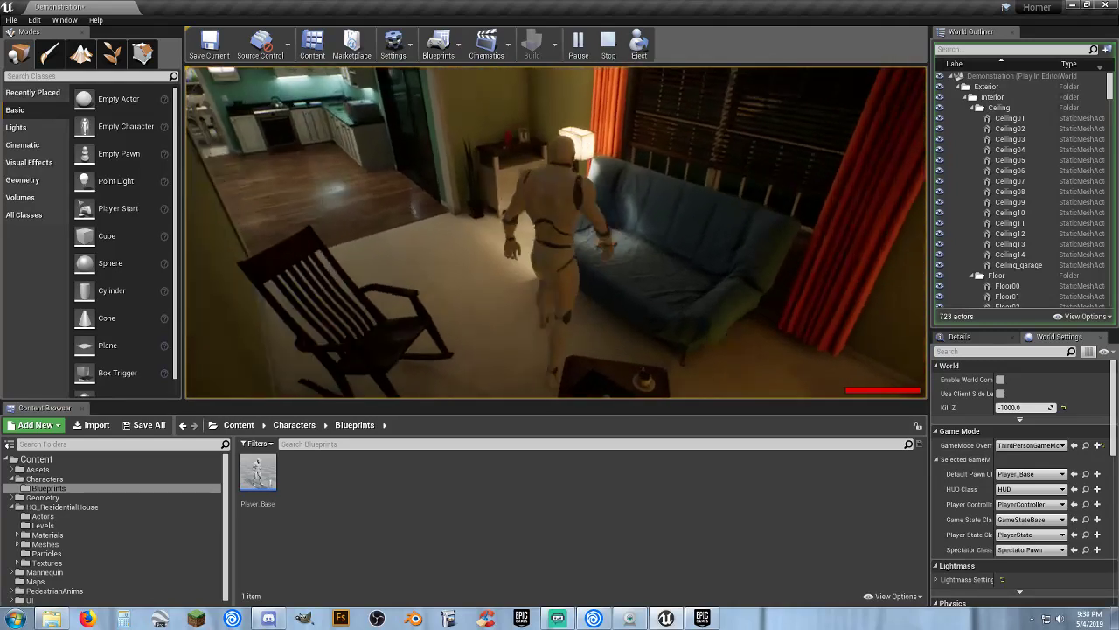
key("w")
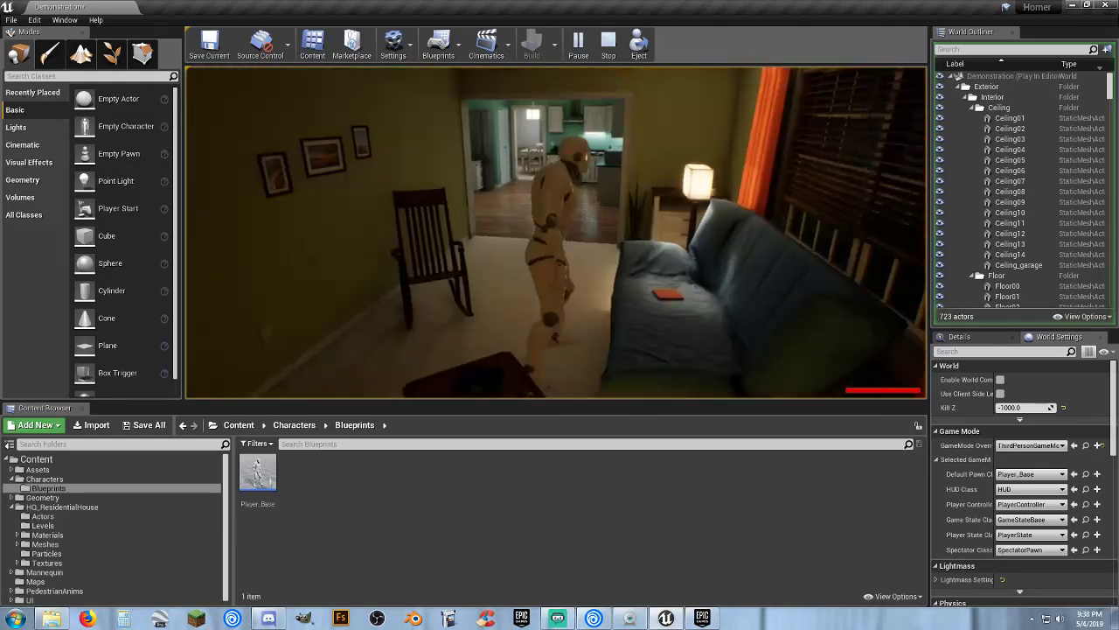
Run the character back through the kitchen into the dining room and move around beside the dining table.
key("w")
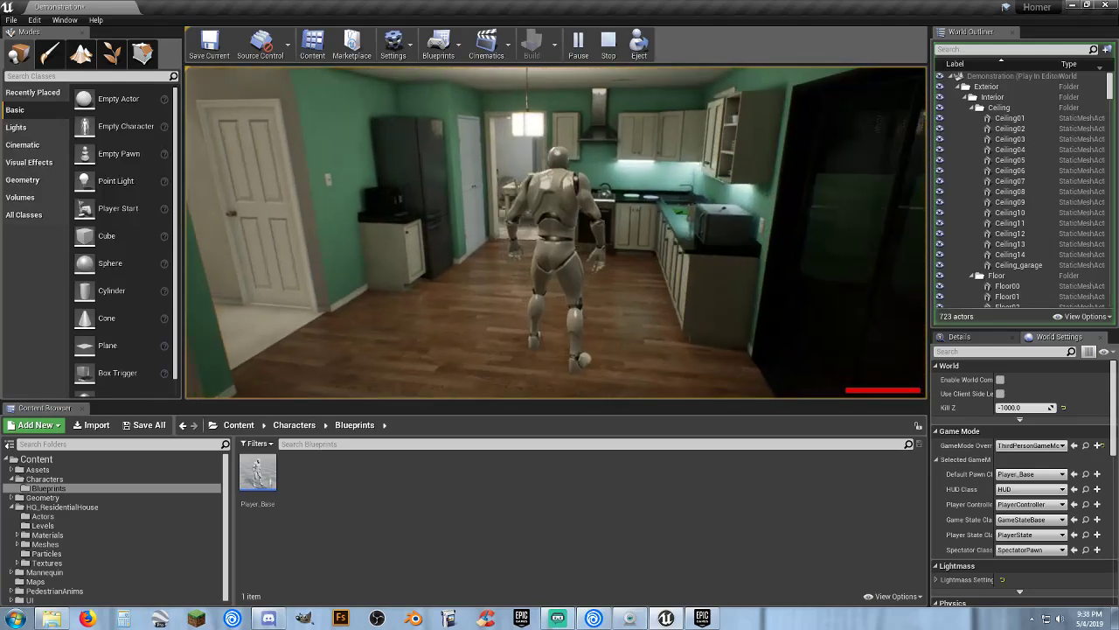
key("w")
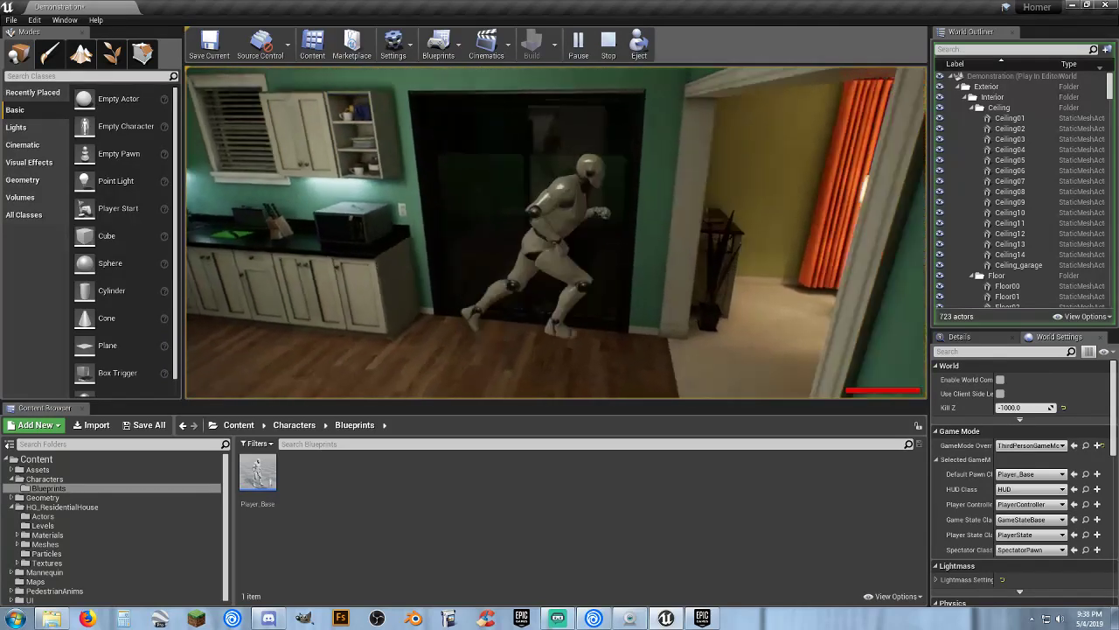
key("w")
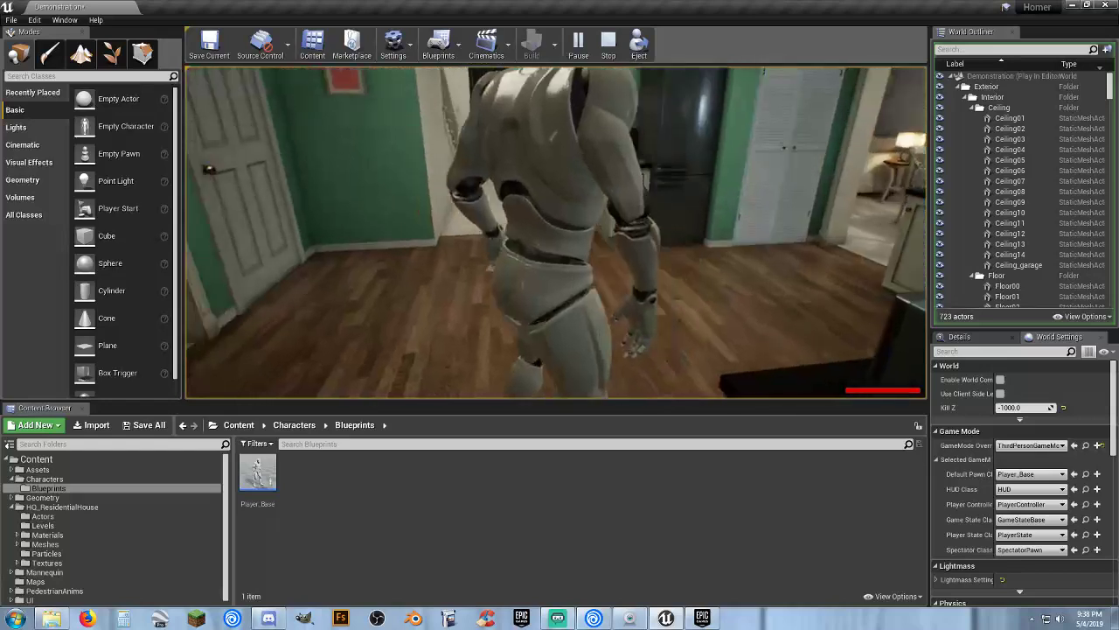
key("w")
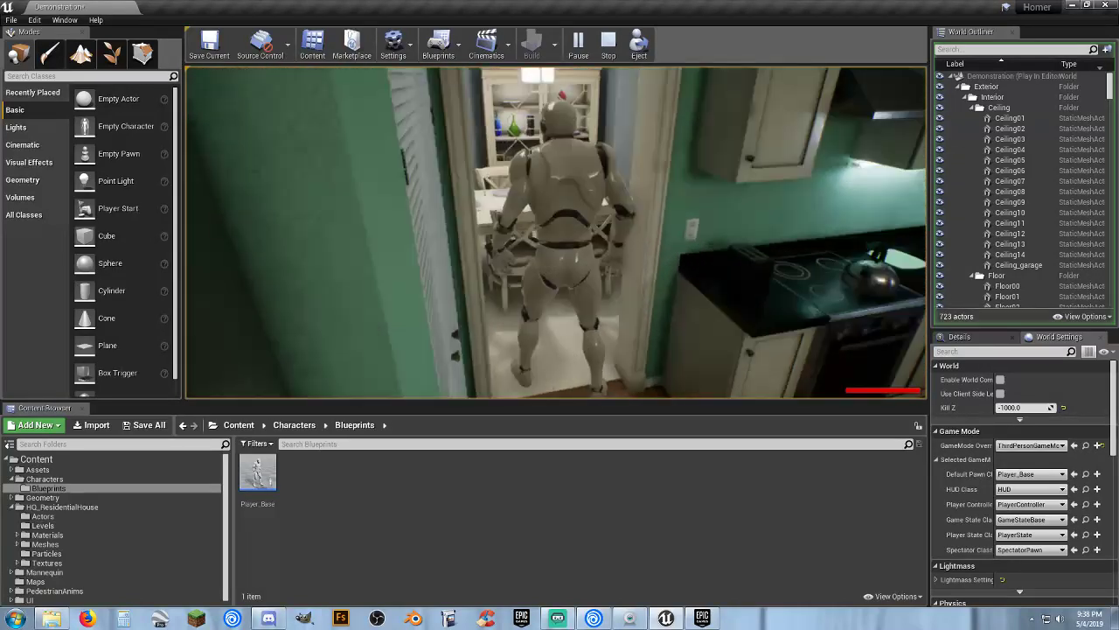
key("w")
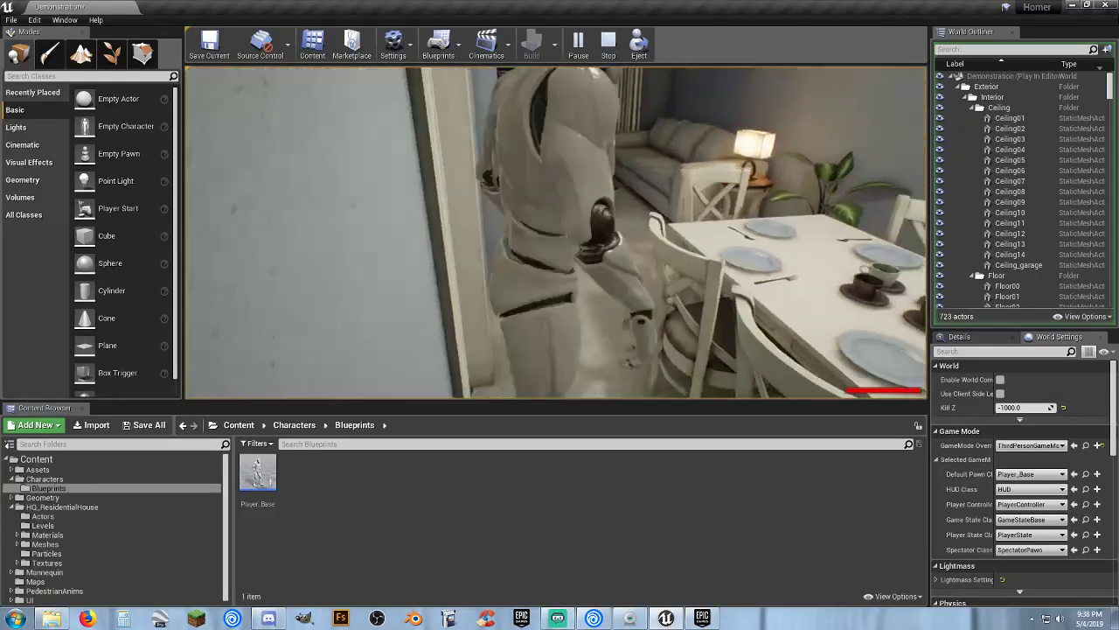
key("w")
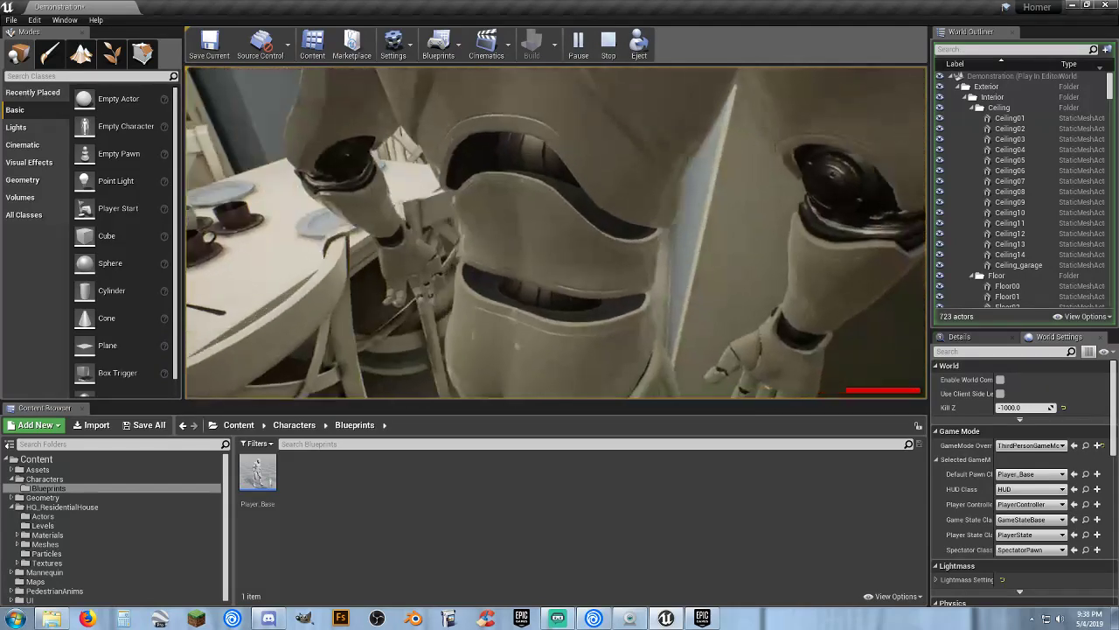
key("w")
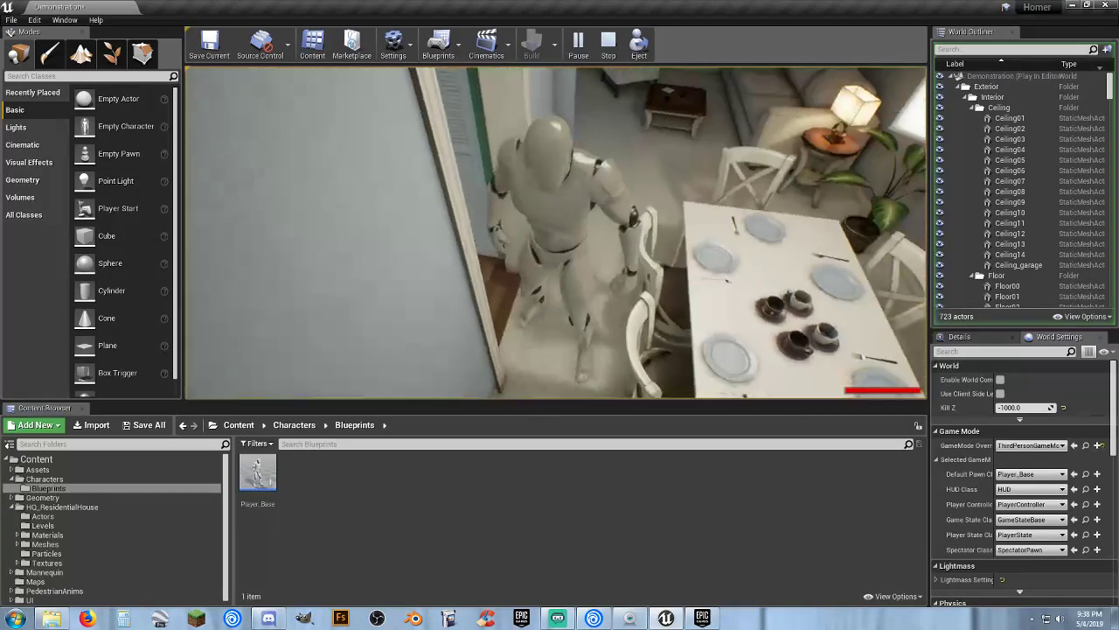
key("w")
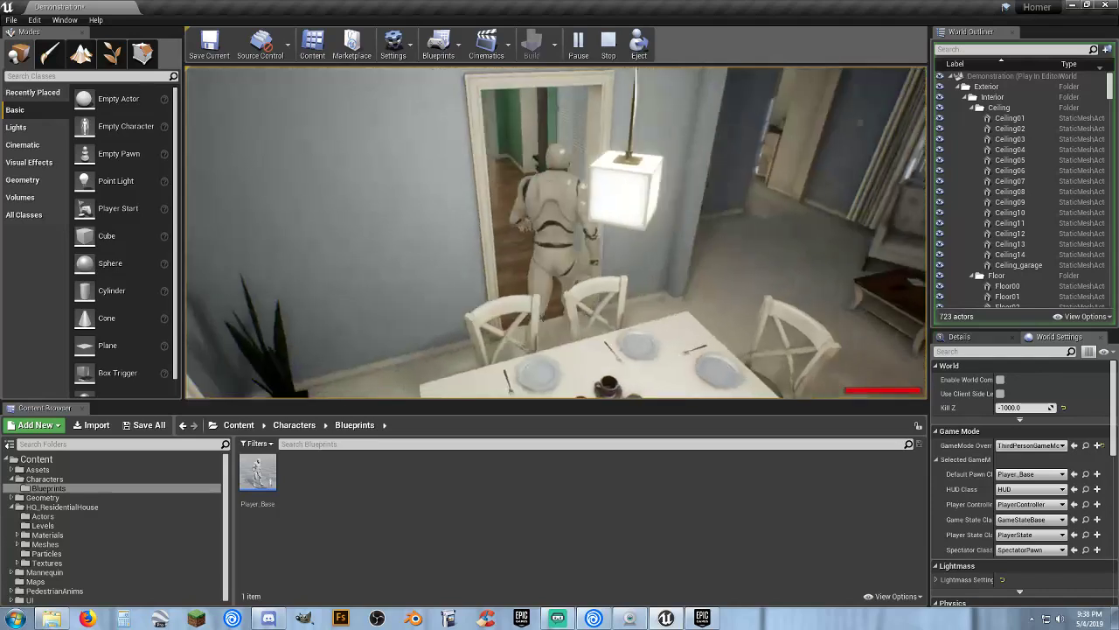
Run the character through the entrance hallway into the television room and try the interact control at the TV.
key("w")
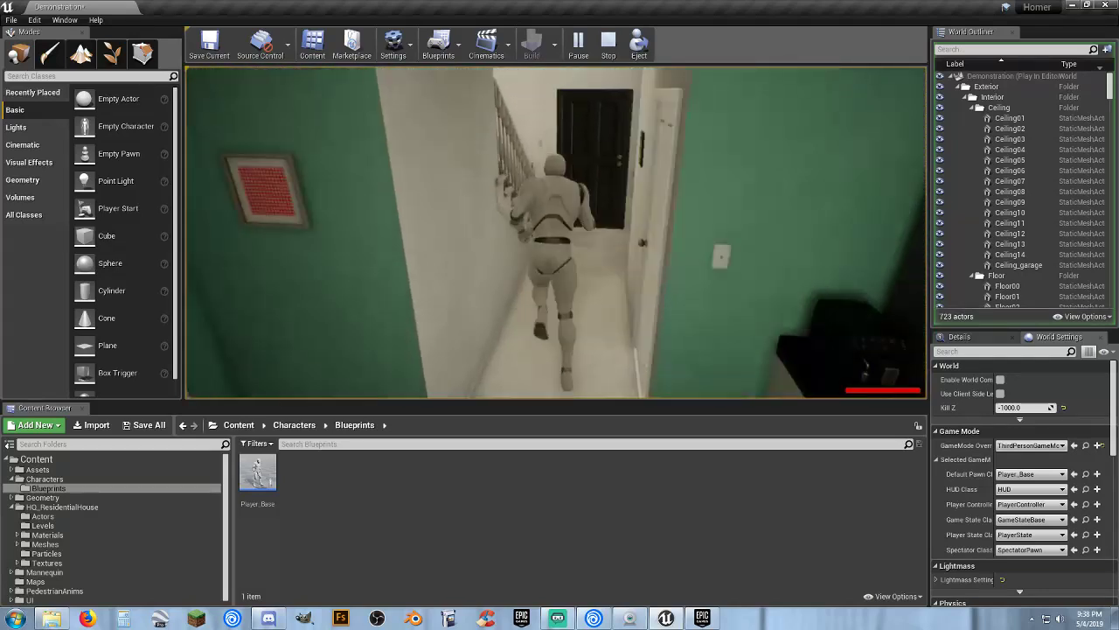
key("w")
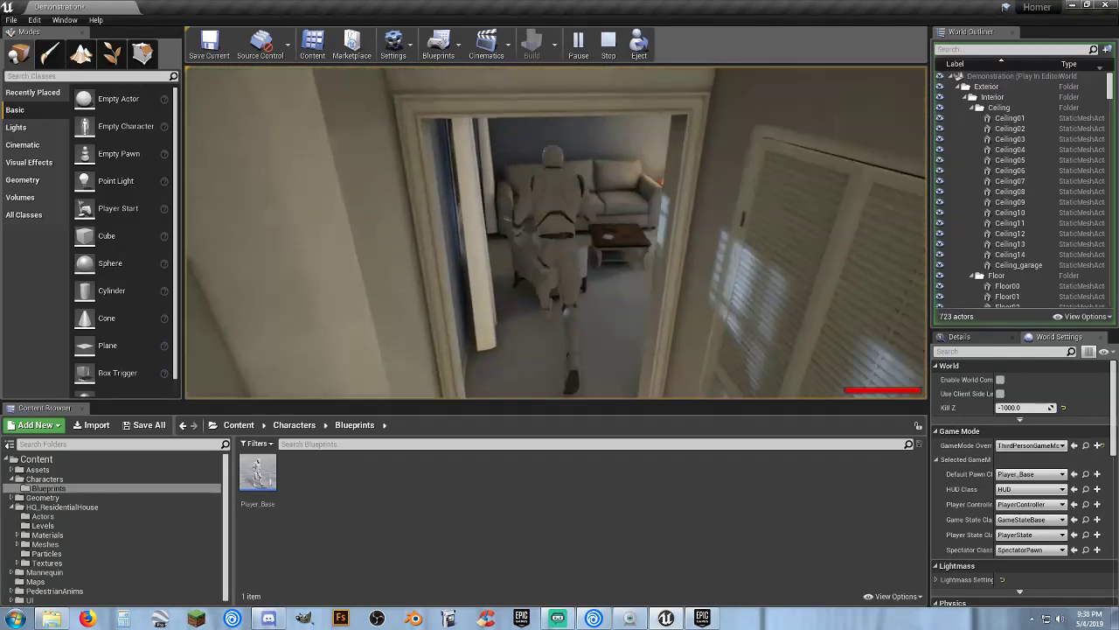
key("w")
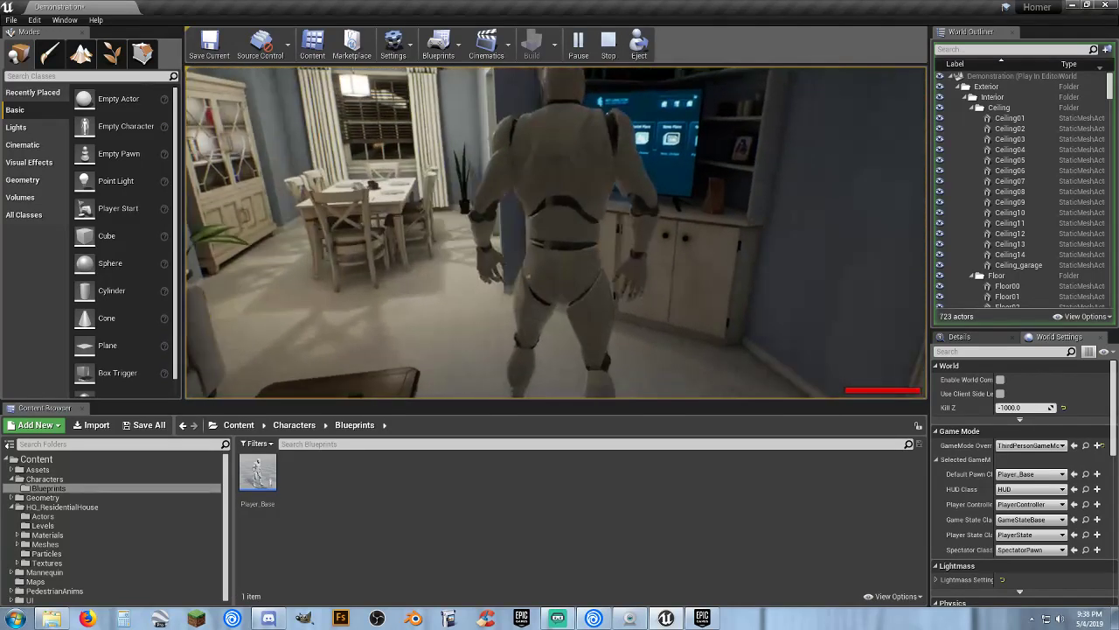
key("w")
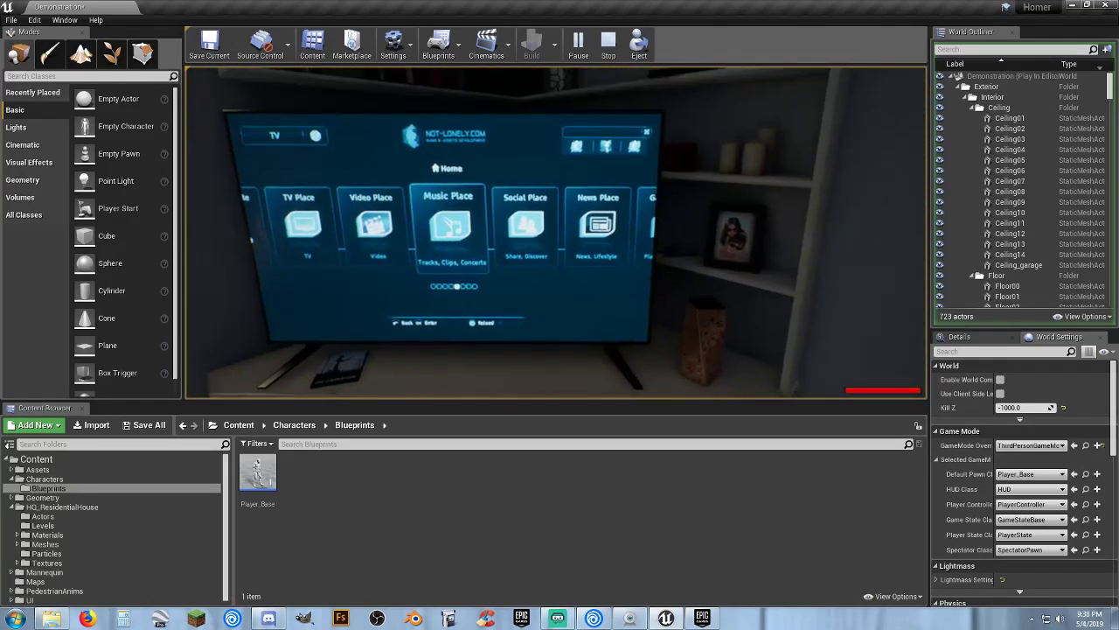
key("e")
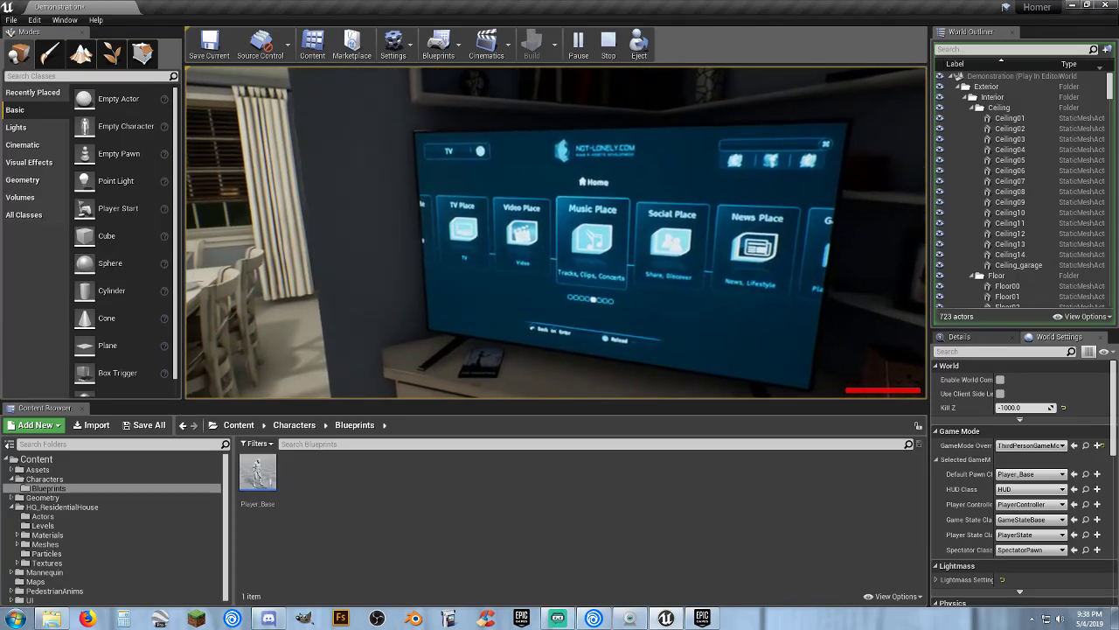
key("e")
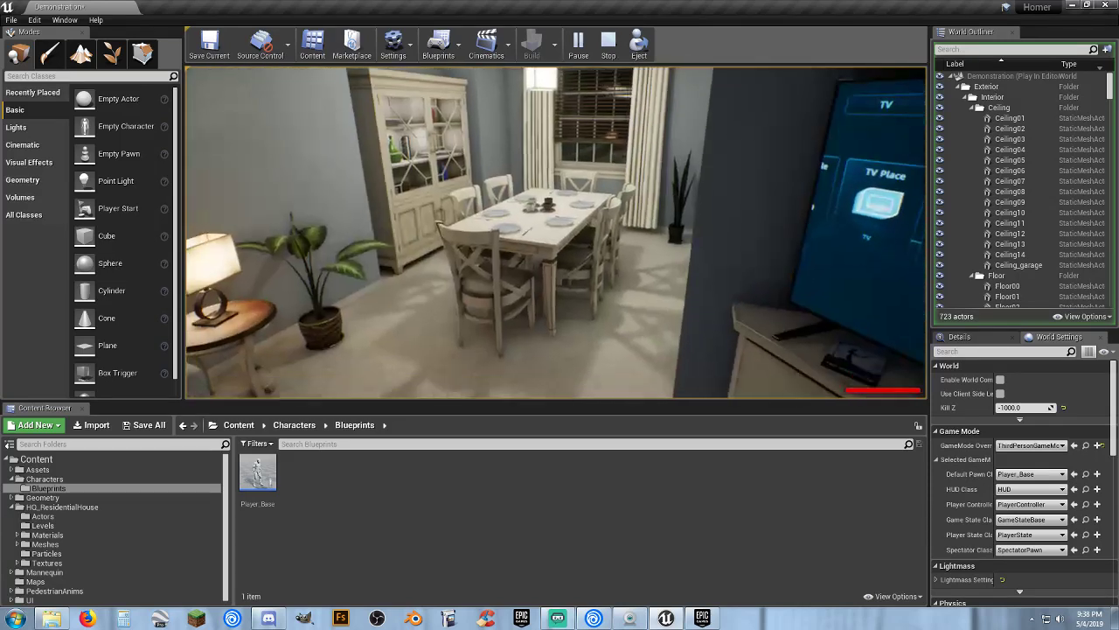
Run the character past the dining table and along the hallway of white doors, and end the play session.
key("w")
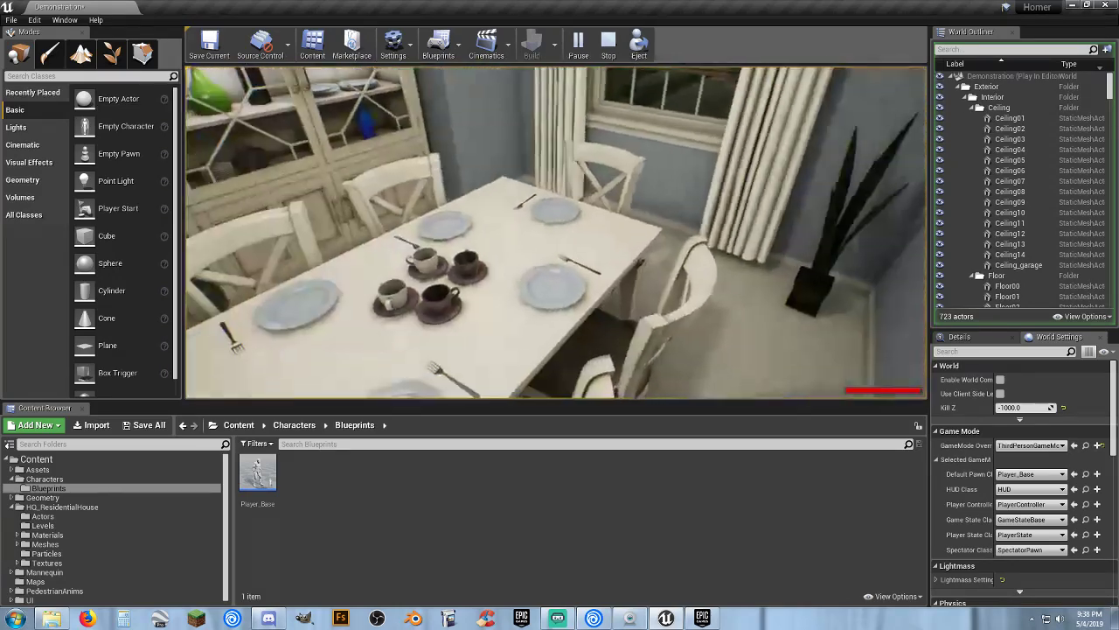
key("w")
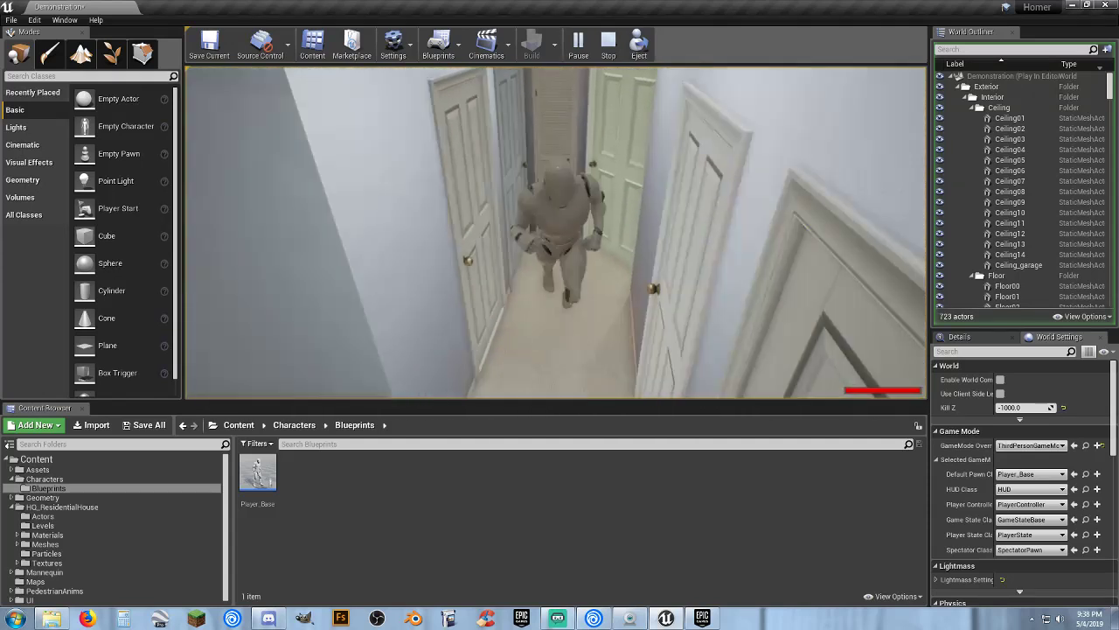
key("Escape")
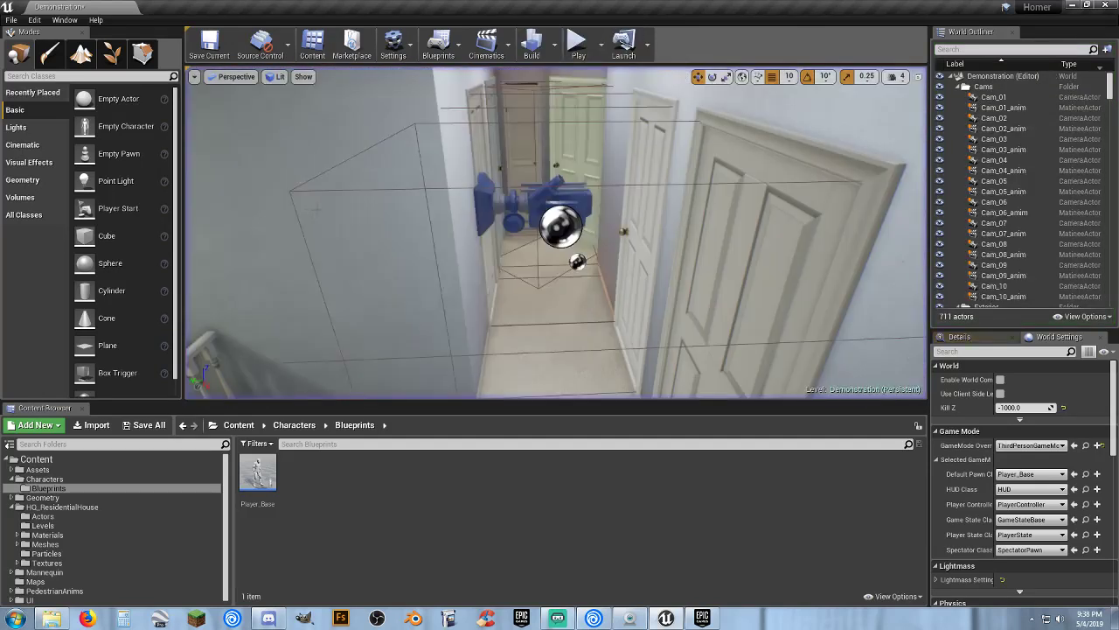
Select the narrow white door actor between the bedroom and the bathroom and inspect it from the bathroom side.
right_click_drag(578, 300, 555, 389)
key("s")
key("s")
key("a")
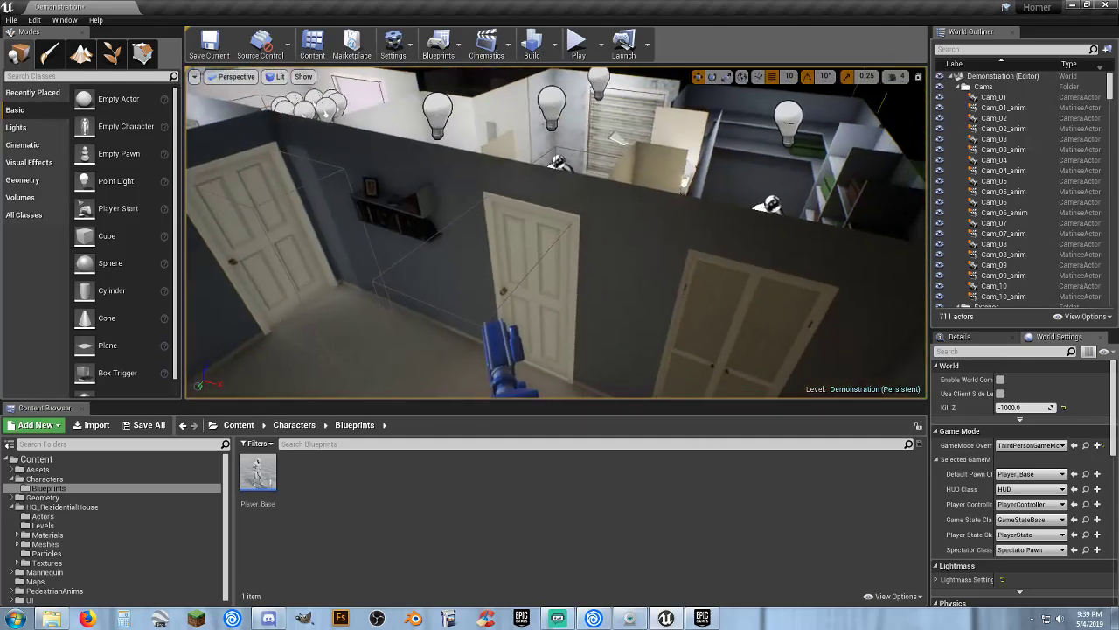
left_click(579, 250)
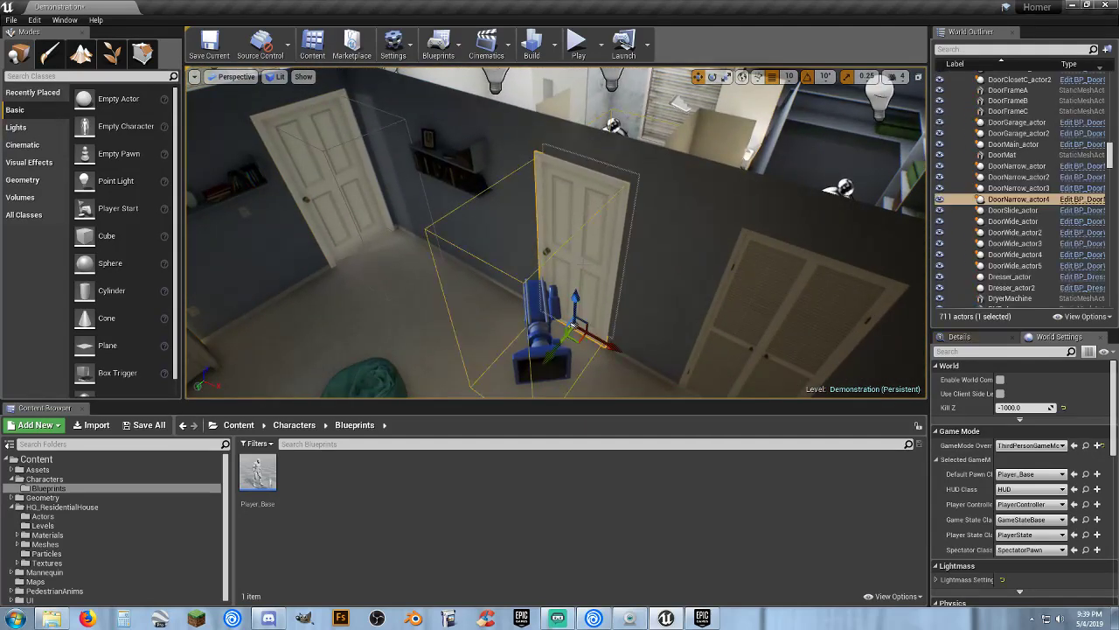
right_click_drag(636, 184, 632, 181)
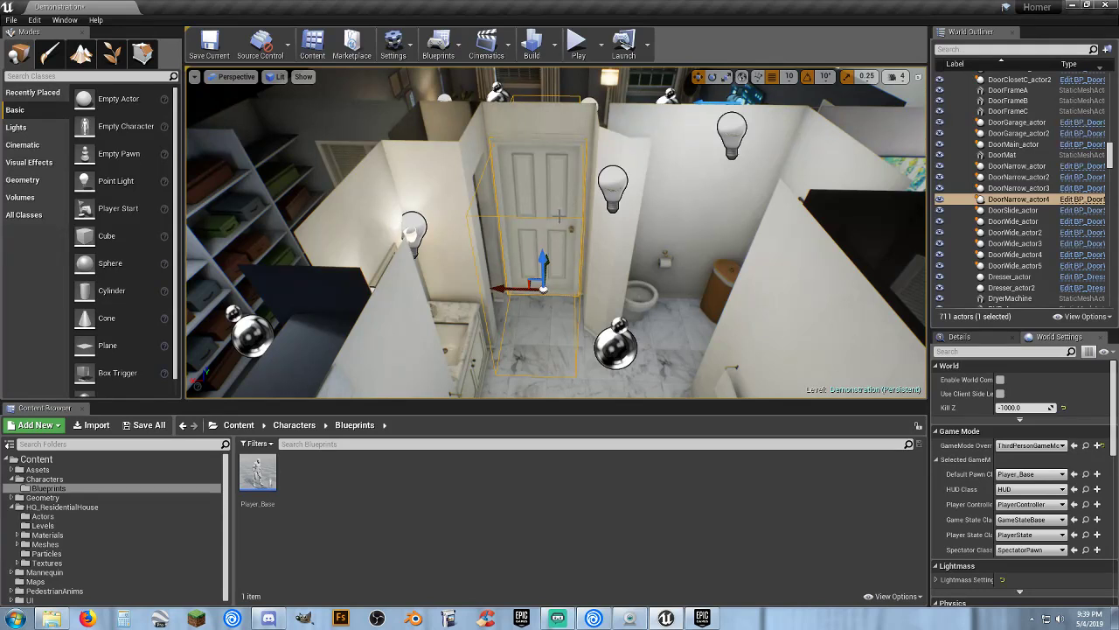
right_click_drag(513, 331, 512, 328)
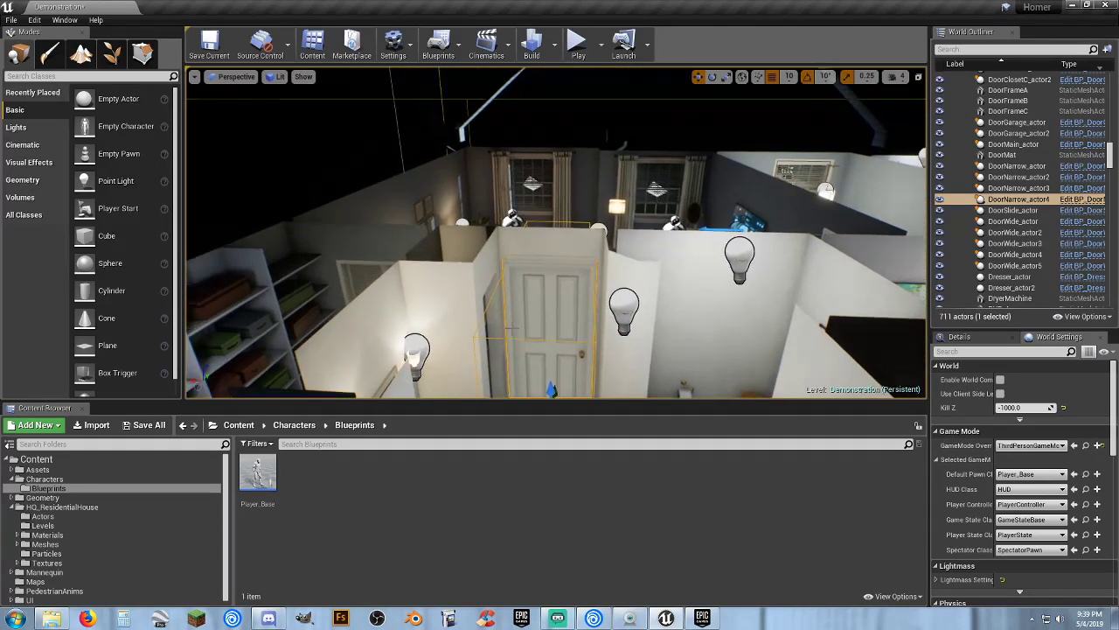
Examine the selected door's details and browse the blueprints in the HQ_ResidentialHouse Actors folder.
left_click(42, 516)
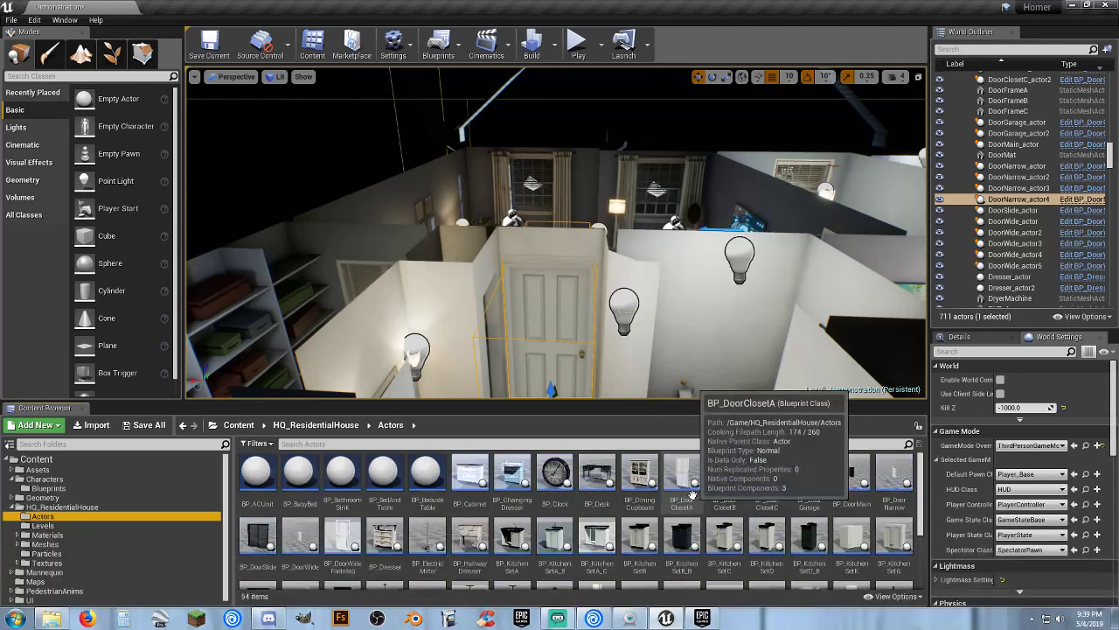
left_click(962, 338)
scroll(970, 507, "down", 3)
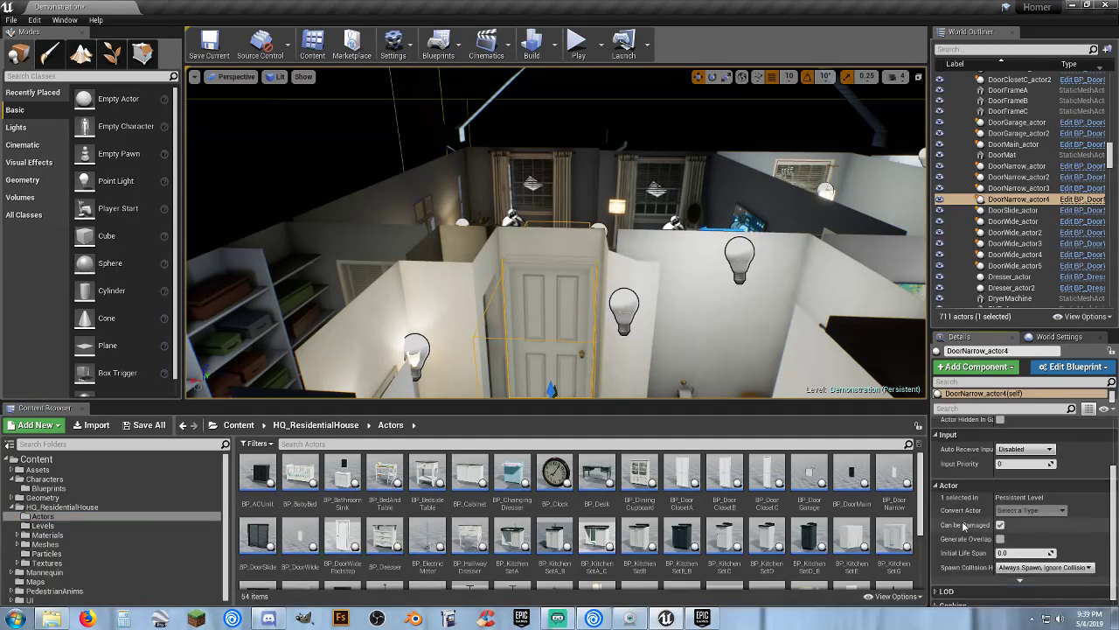
scroll(967, 519, "up", 2)
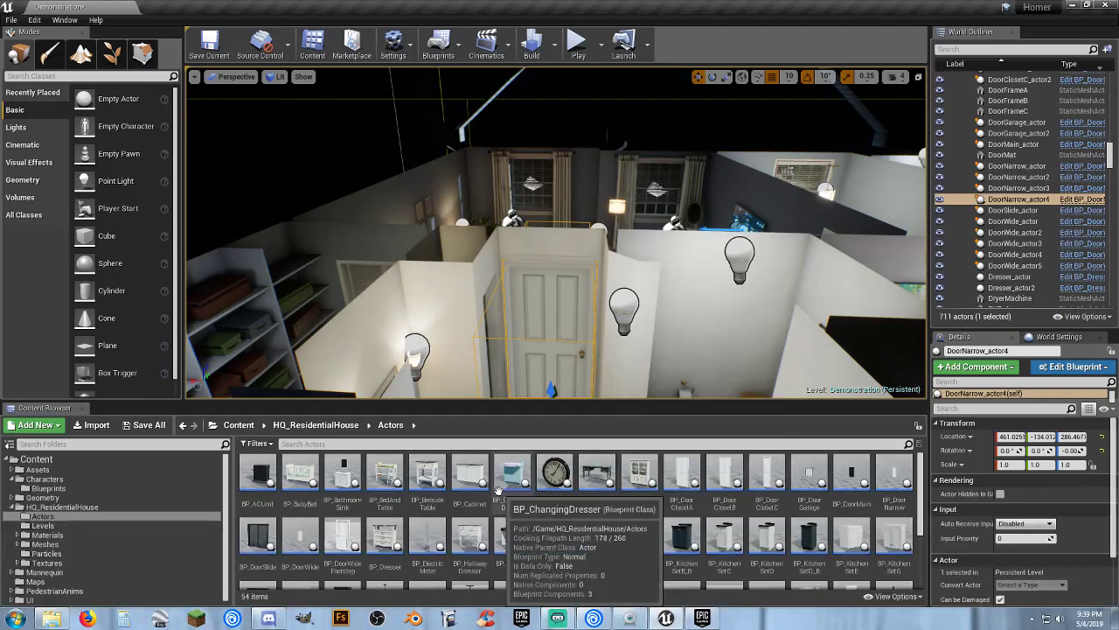
scroll(516, 498, "down", 1)
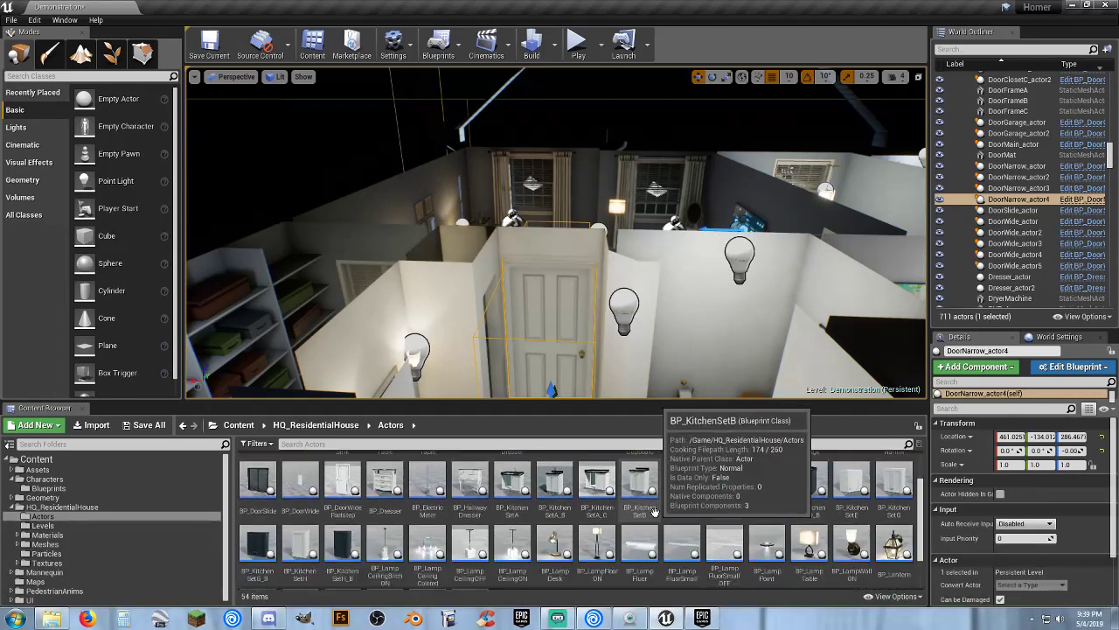
scroll(654, 511, "up", 1)
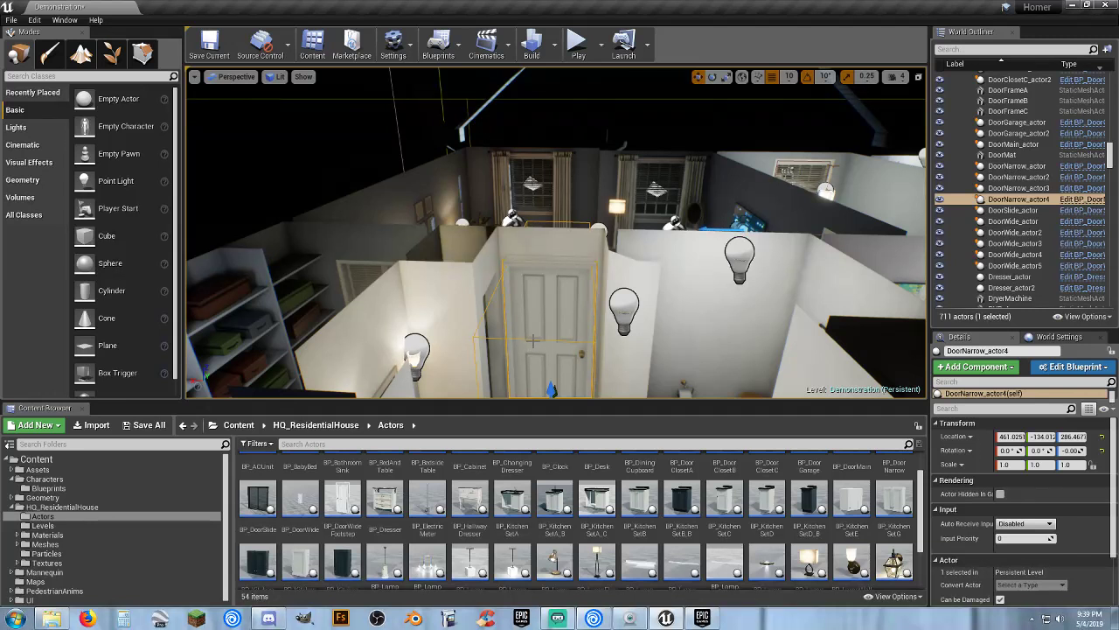
scroll(707, 509, "up", 1)
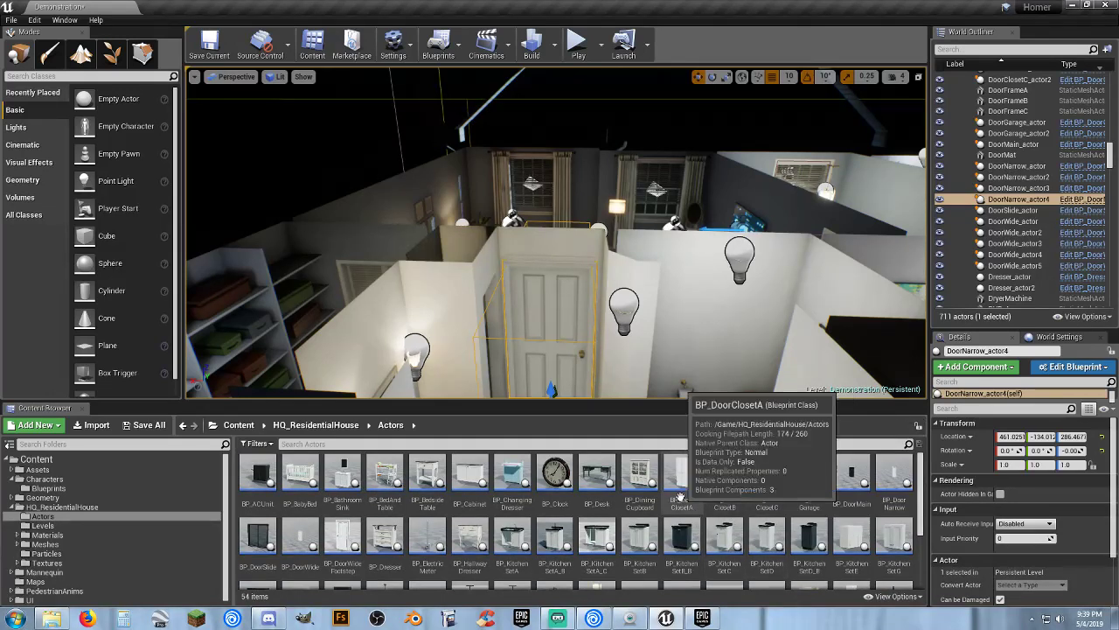
scroll(680, 497, "down", 1)
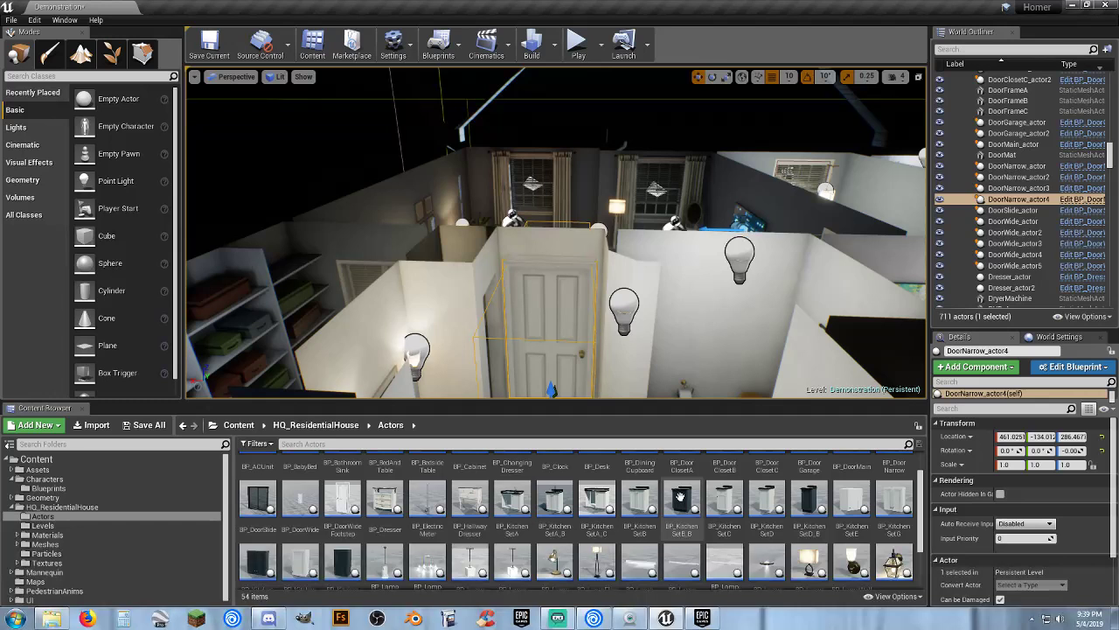
scroll(680, 496, "down", 1)
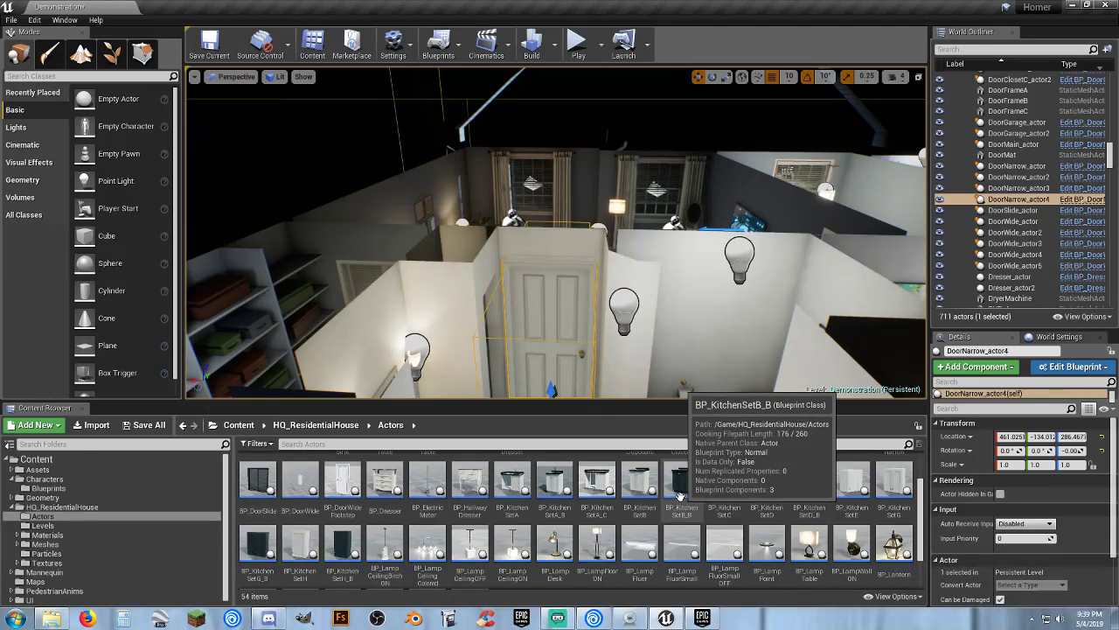
scroll(680, 497, "up", 2)
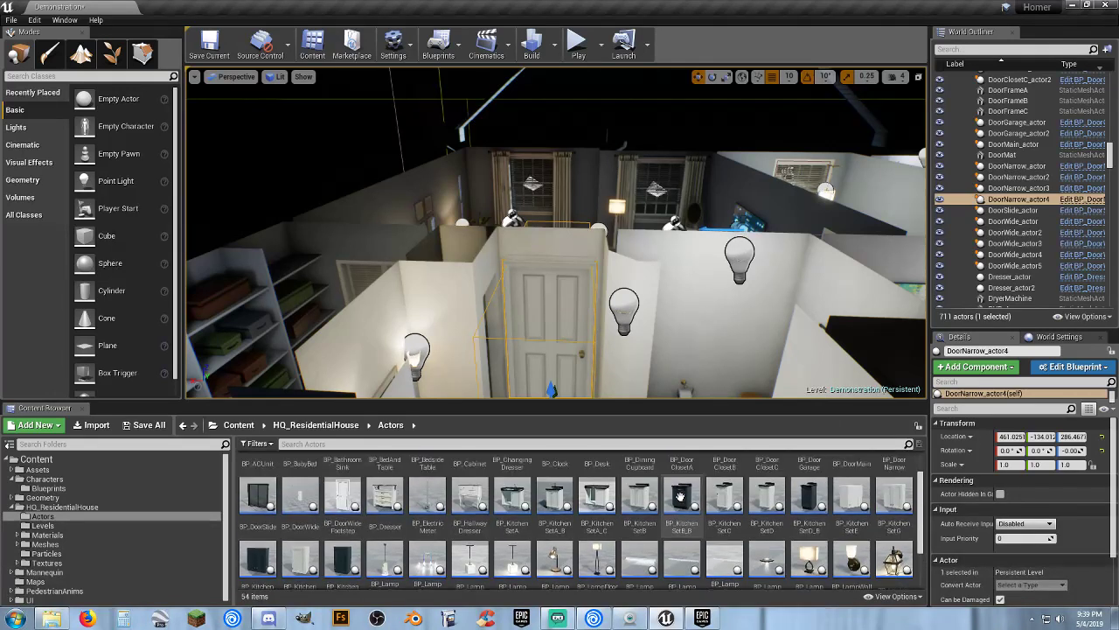
scroll(680, 497, "up", 1)
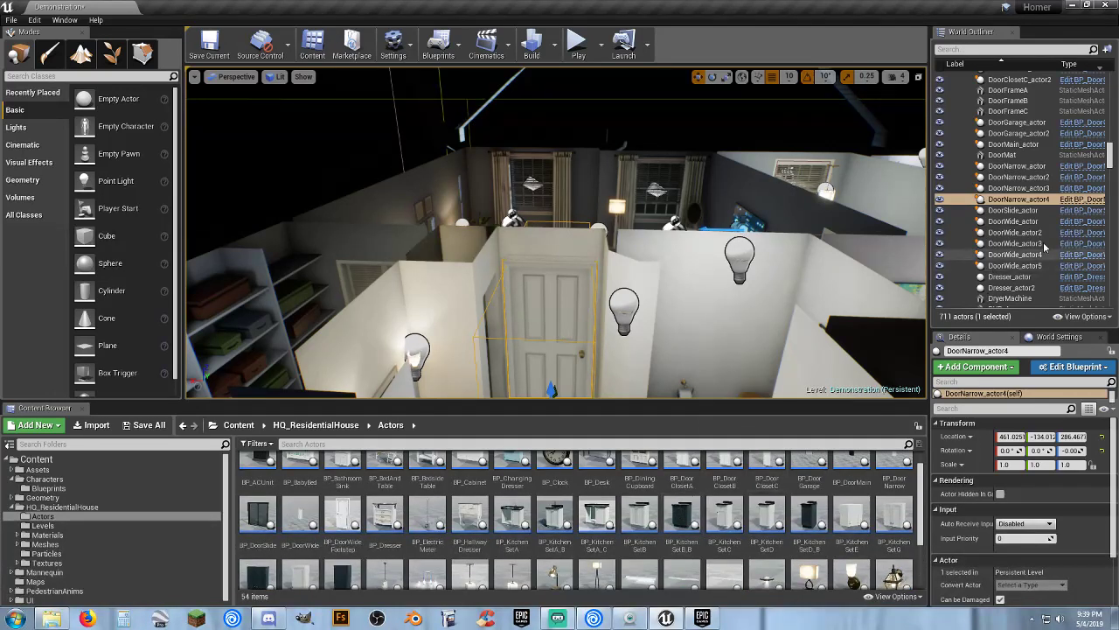
Open the selected door's BP_DoorNarrow blueprint, dock it in the main editor window, and return to the level.
left_click(1089, 200)
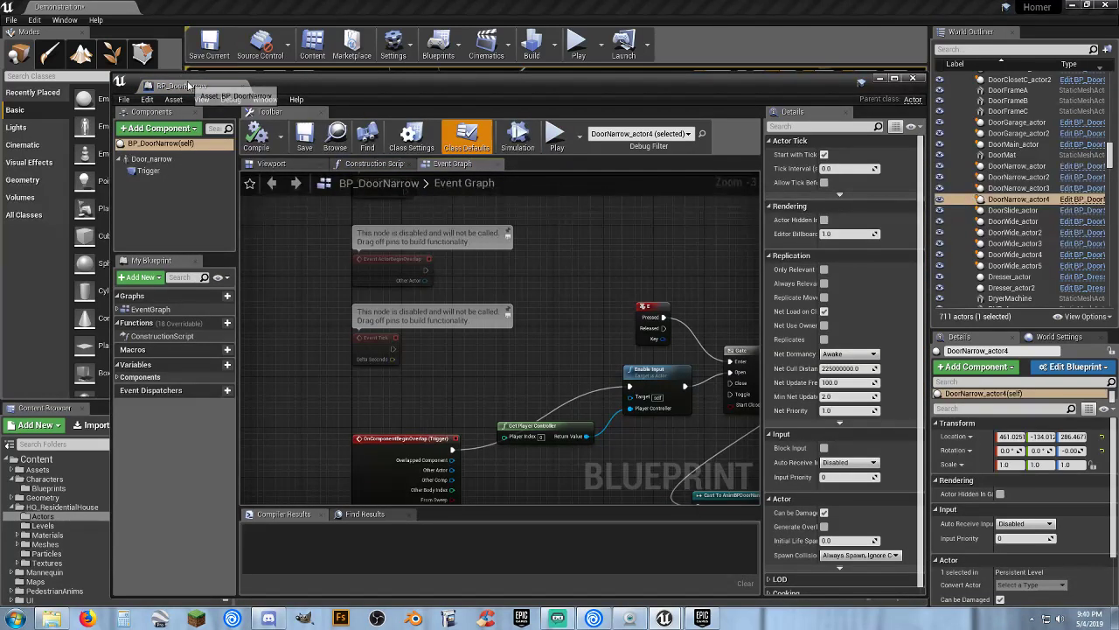
left_click_drag(187, 86, 140, 5)
left_click(87, 6)
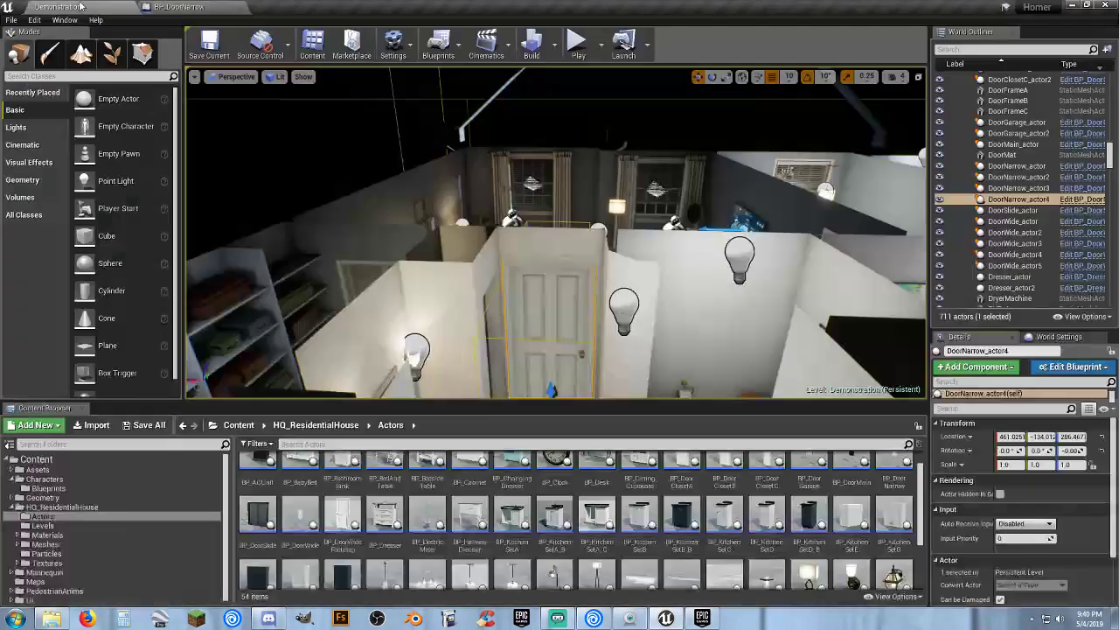
Set the Asset Editor Open Location to Main Window in the editor preferences.
left_click(34, 19)
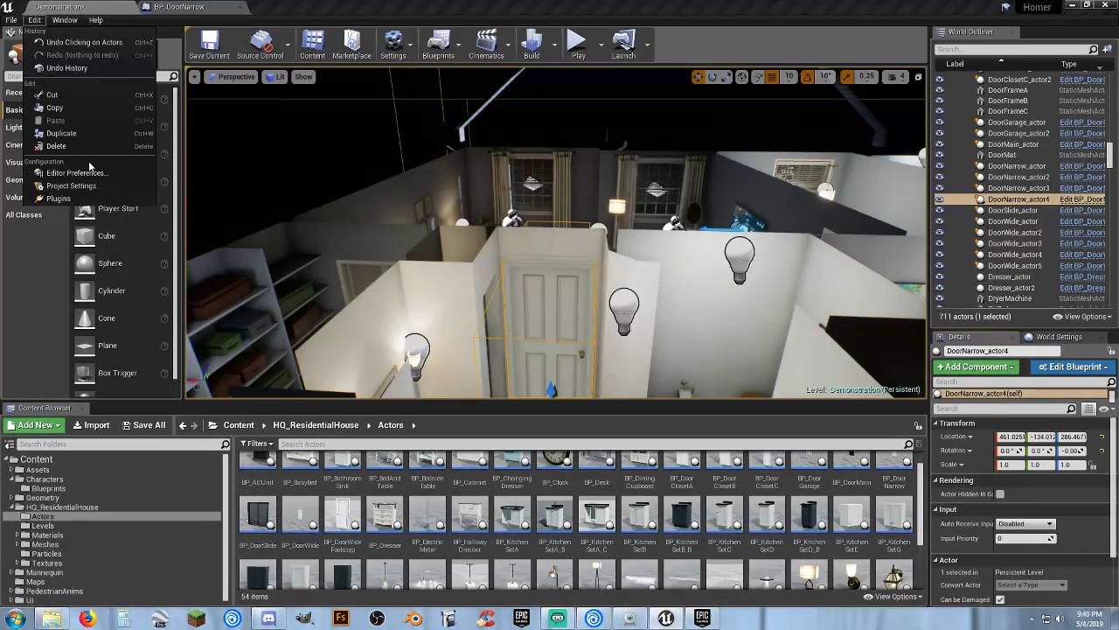
left_click(74, 172)
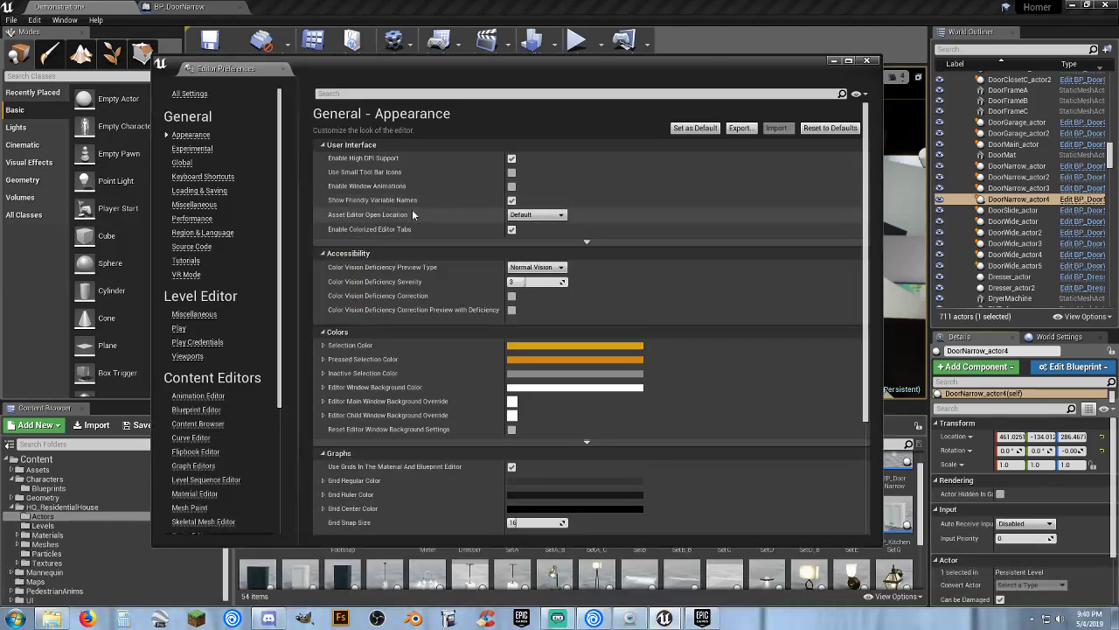
left_click(540, 215)
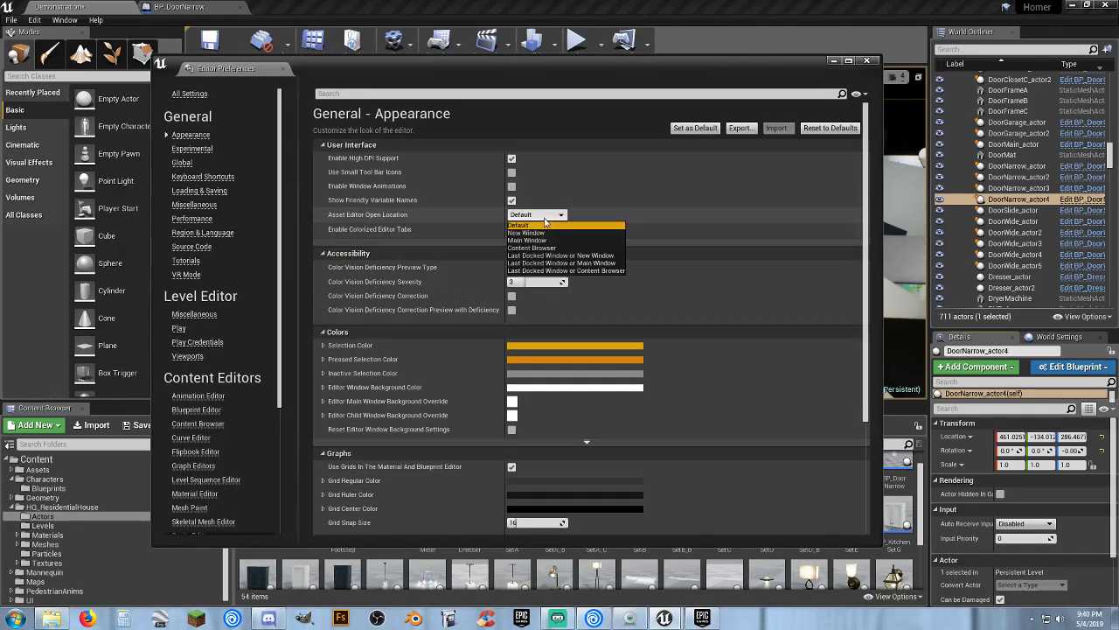
left_click(534, 242)
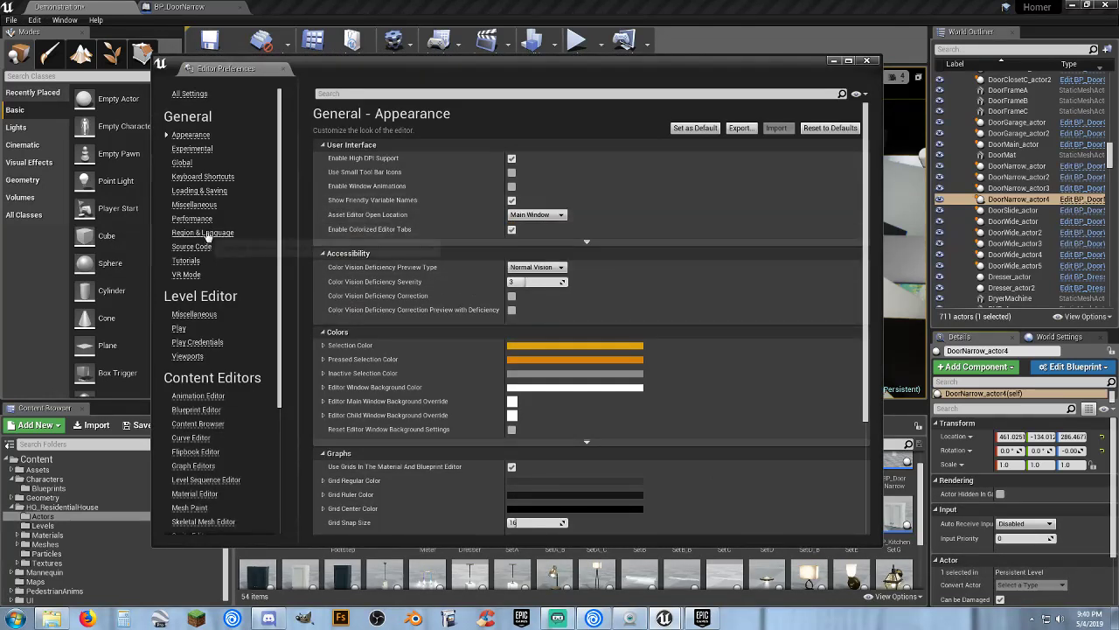
Disable AutoSave in the Loading & Saving preferences and close the preferences.
left_click(199, 190)
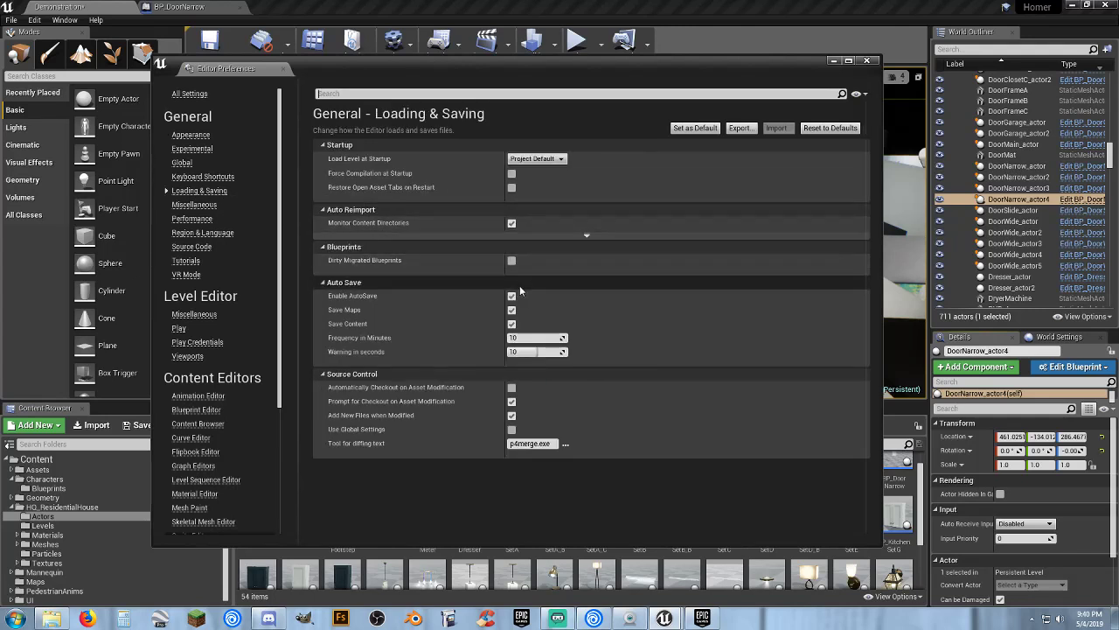
left_click(512, 295)
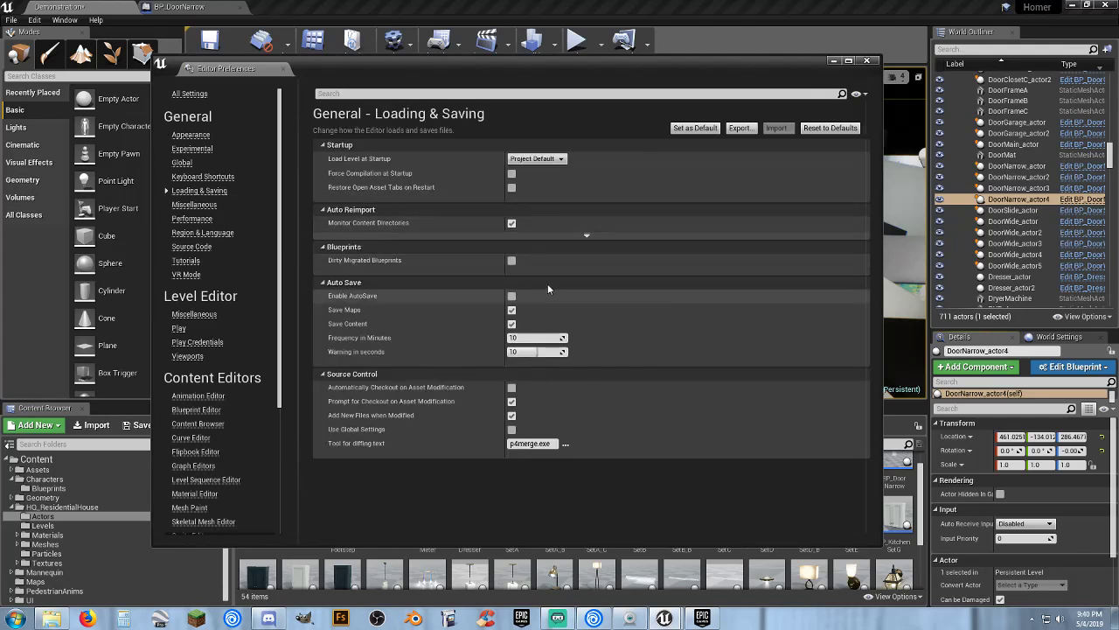
left_click(866, 60)
Review the BP_DoorNarrow event graph and close the blueprint.
left_click(214, 7)
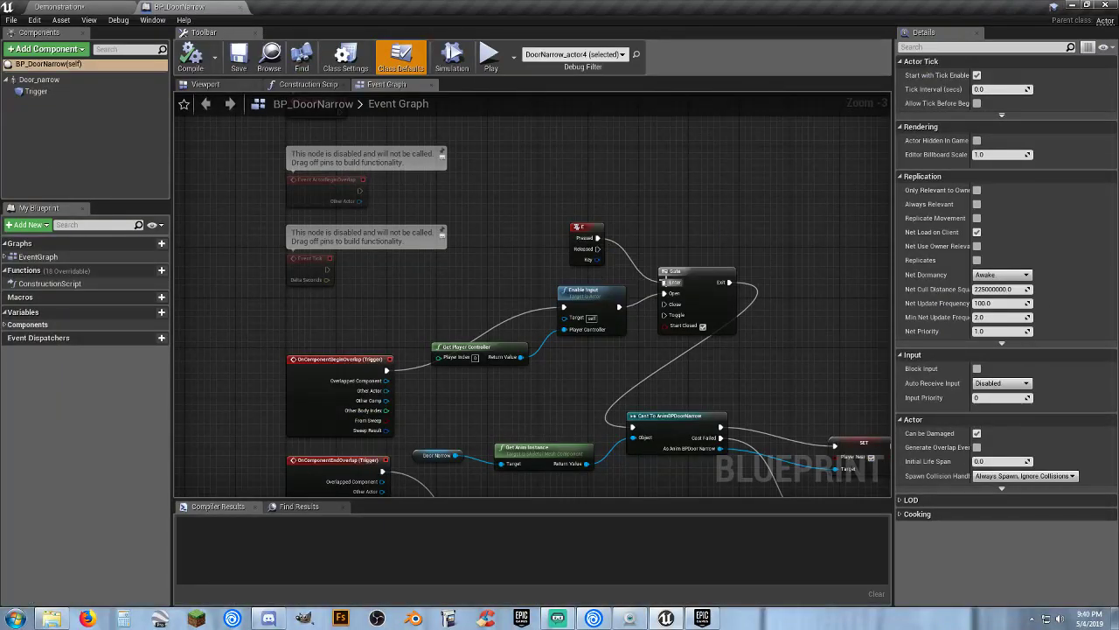
left_click(238, 8)
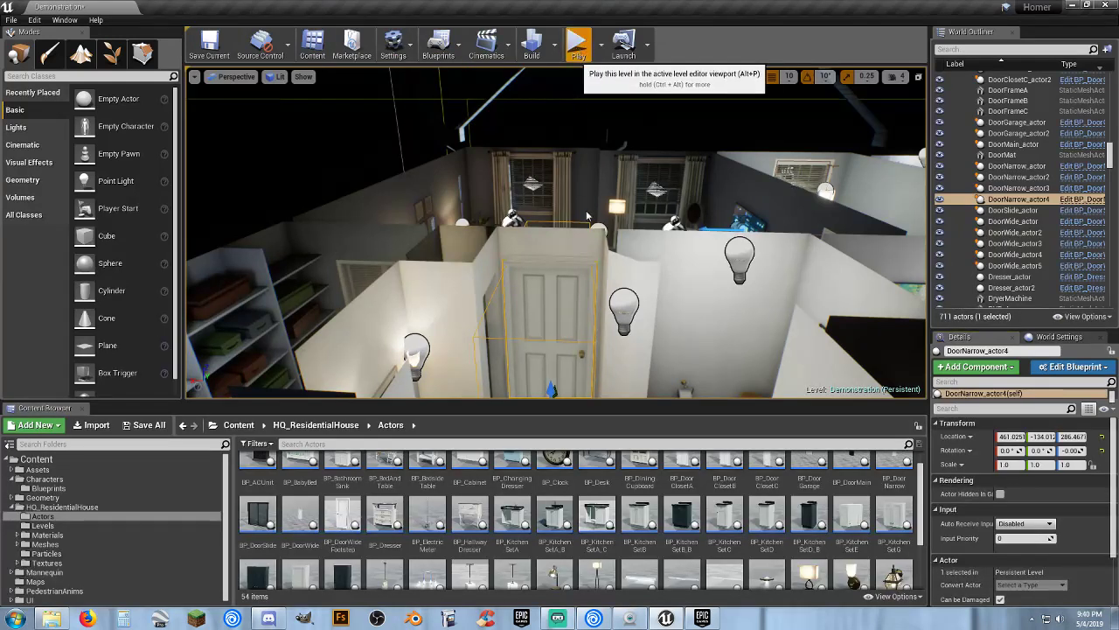
Try a brief play session, and place a Player Start on the lawn before the front porch at about -80, 1000, 92.
key("alt+p")
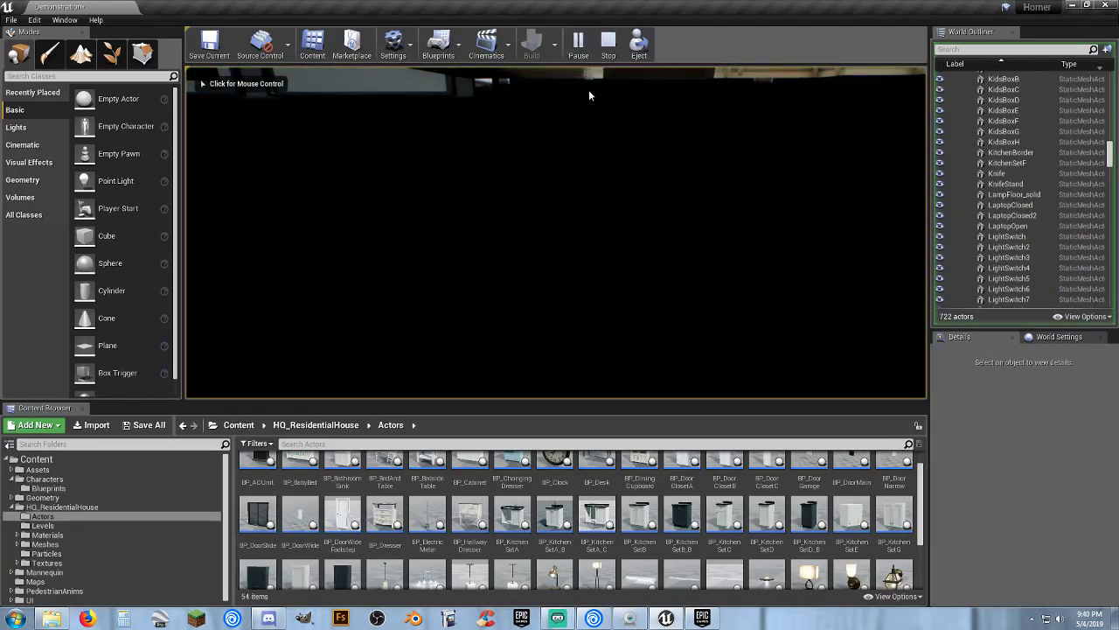
key("Escape")
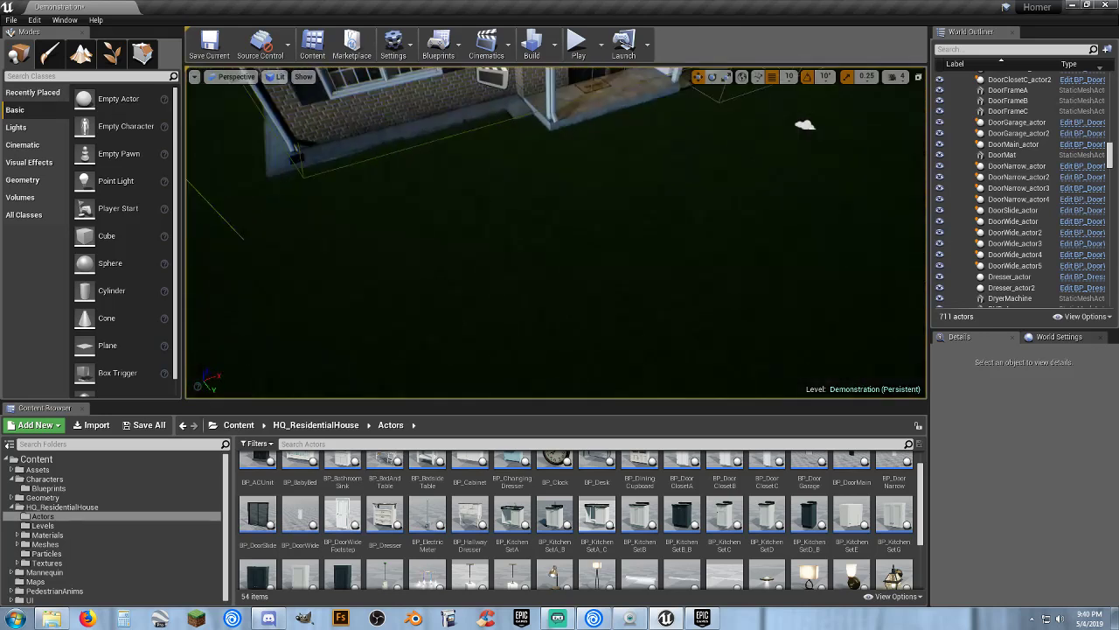
right_click_drag(556, 233, 598, 175)
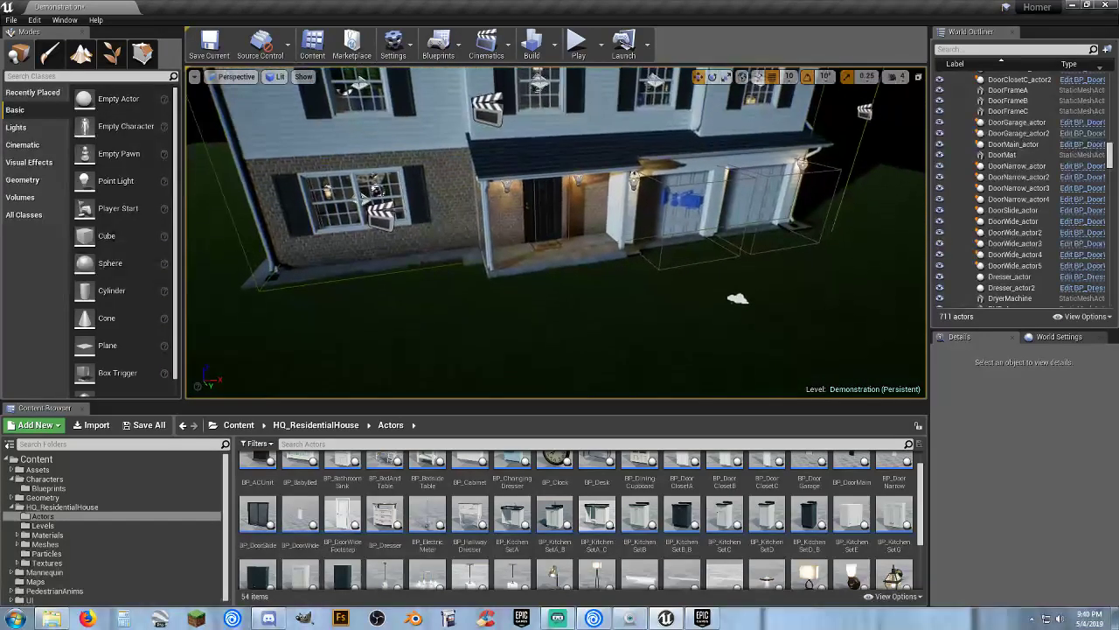
right_click_drag(614, 278, 614, 278)
right_click_drag(619, 319, 598, 308)
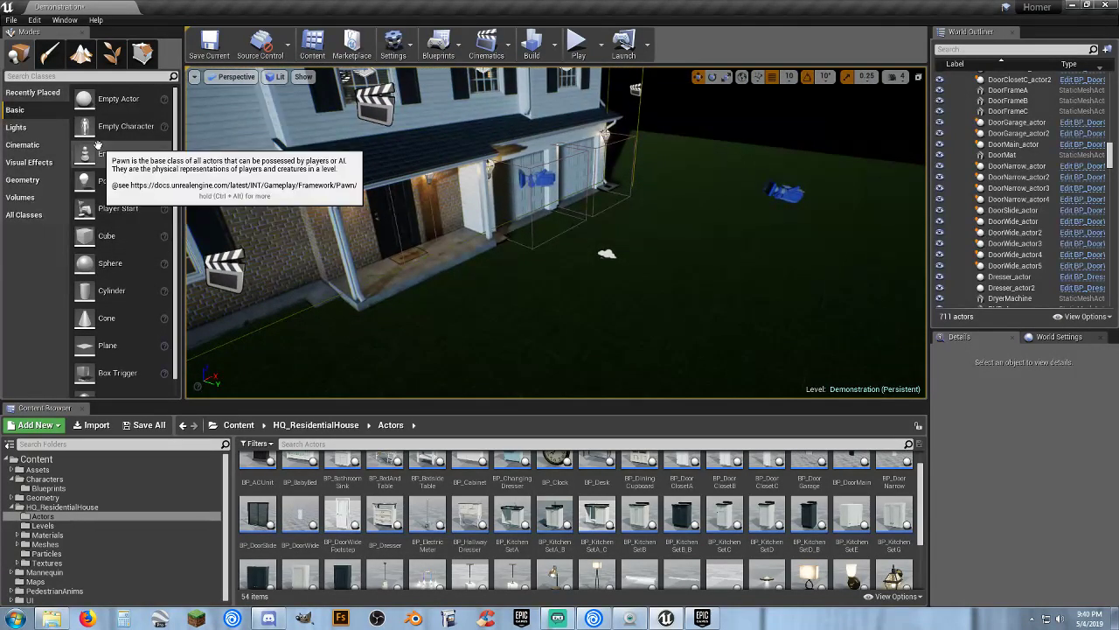
left_click_drag(118, 209, 587, 314)
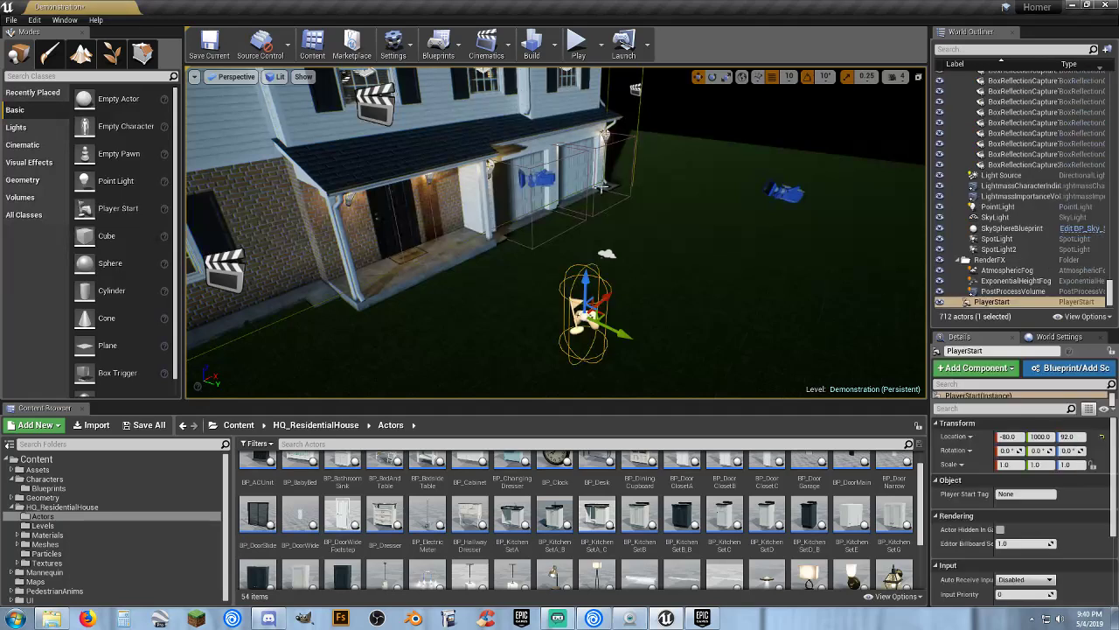
Play the level from the new start point and run the character across the porch and through the front door.
left_click(578, 44)
key("w")
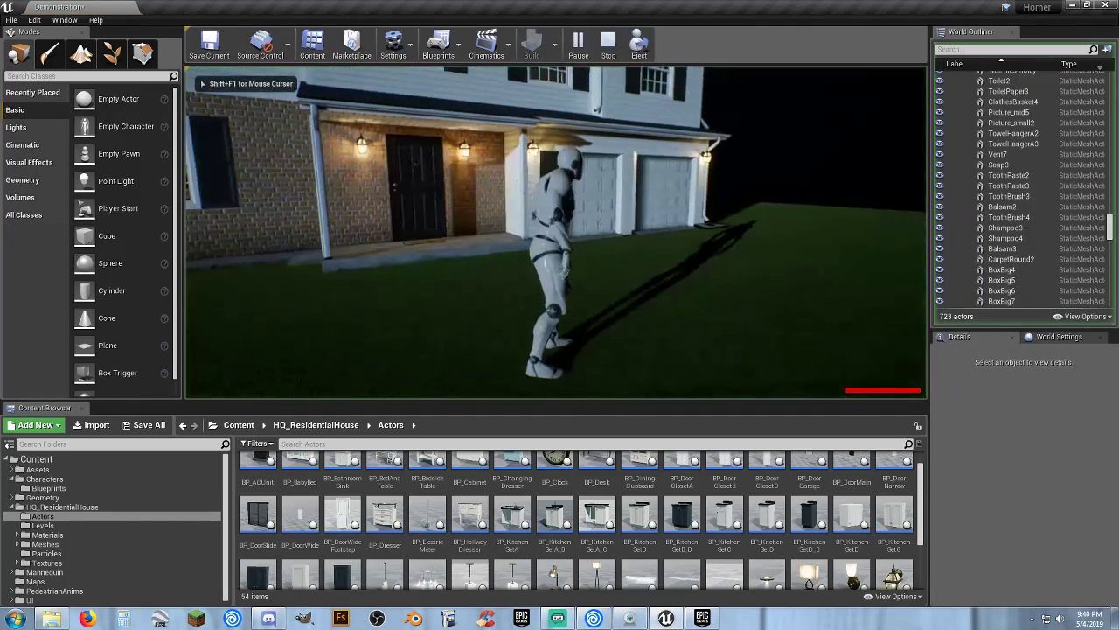
key("w")
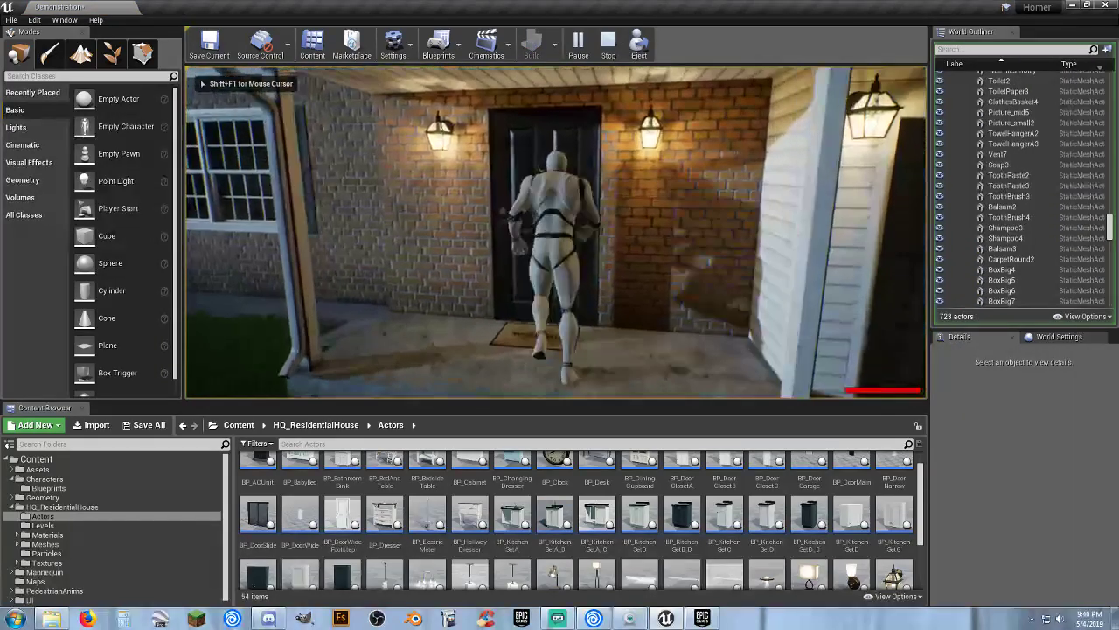
key("w")
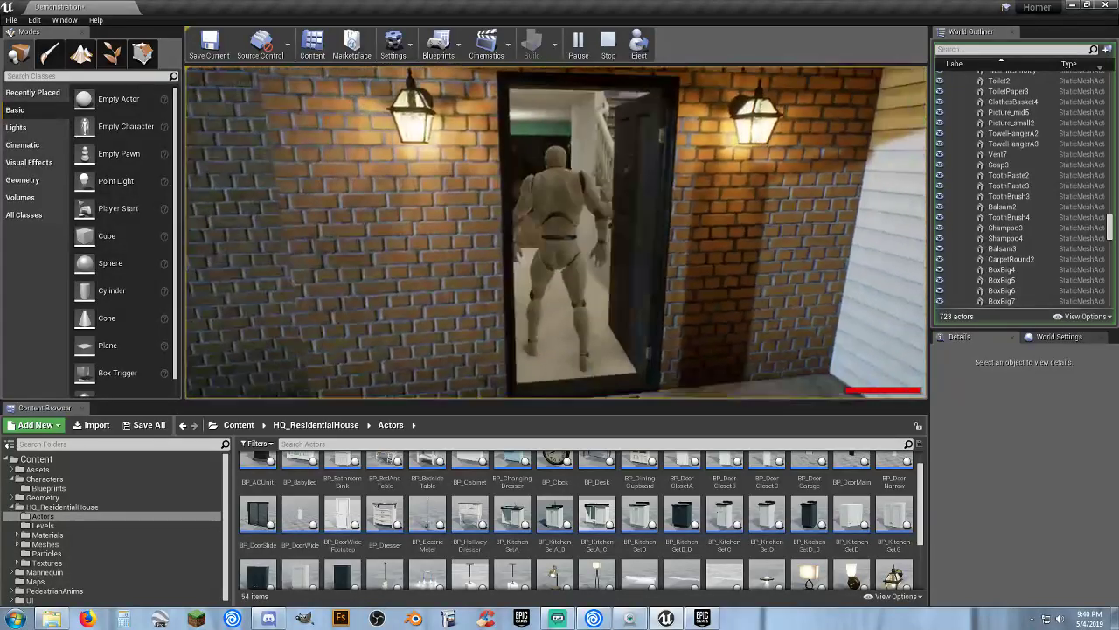
Run the character through the front door and around the kitchen and ground-floor hallway to test the interior.
key("w")
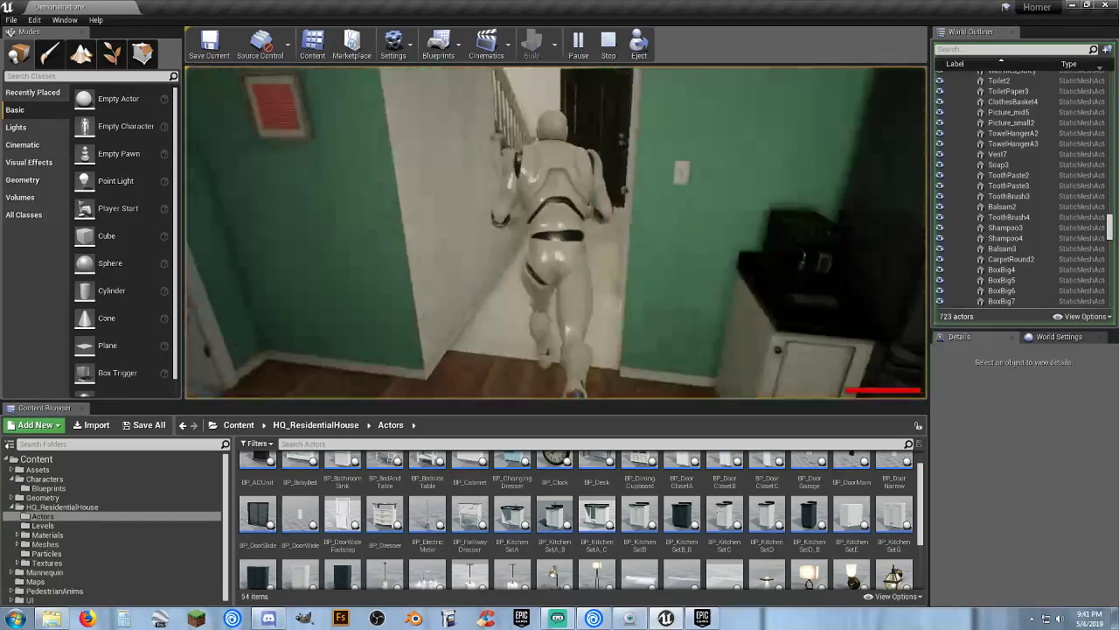
key("s")
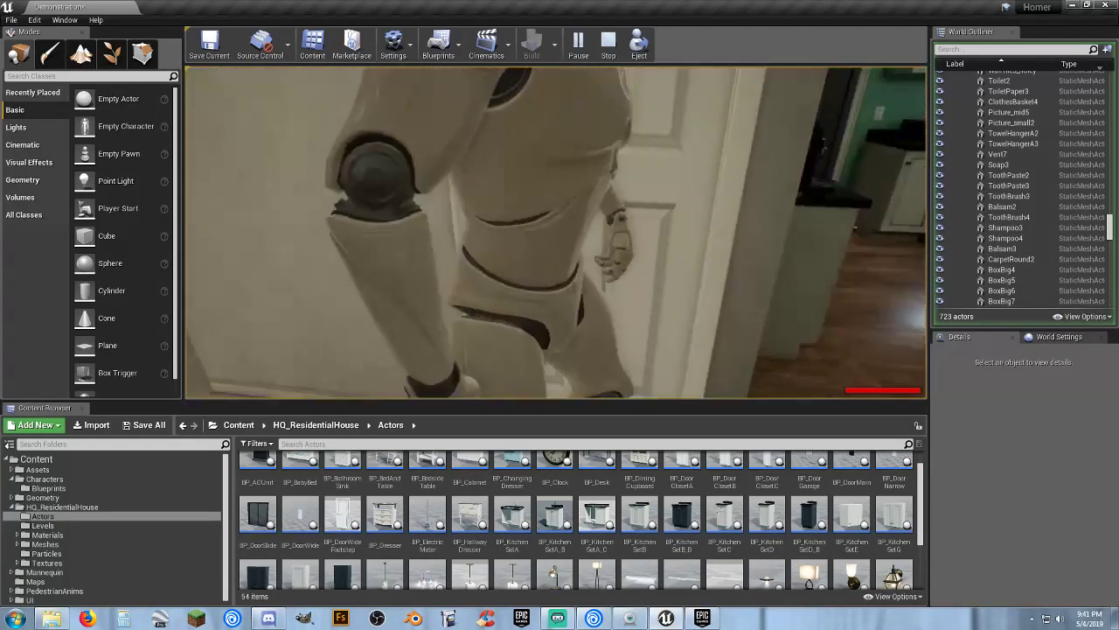
key("w")
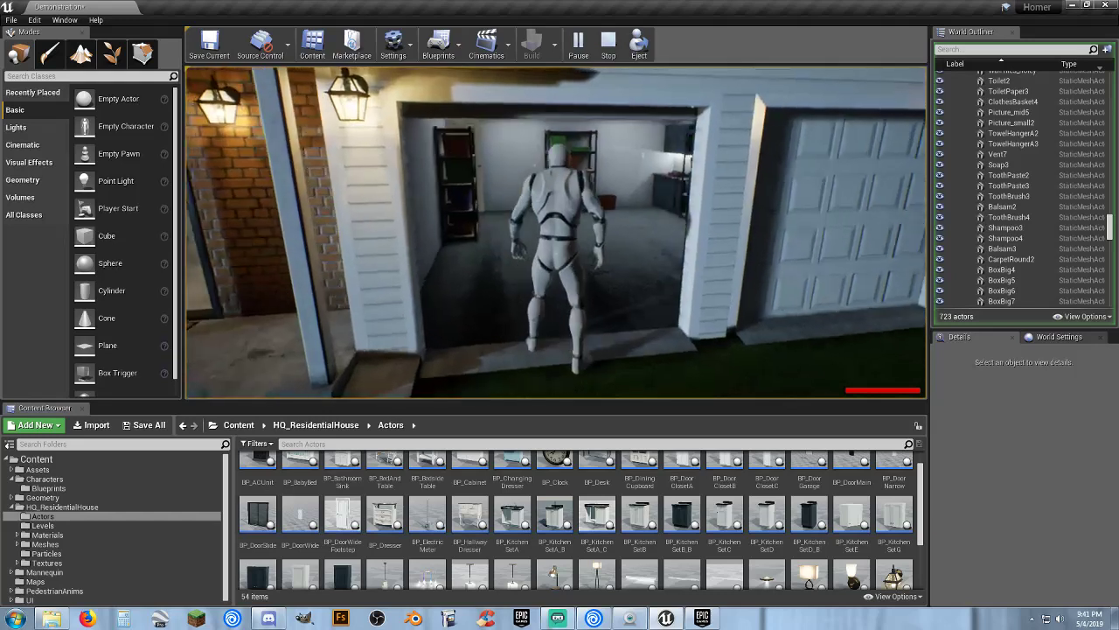
Walk the character back and forth at the garage entrance beside the front porch to test its overhead door.
key("a")
key("w")
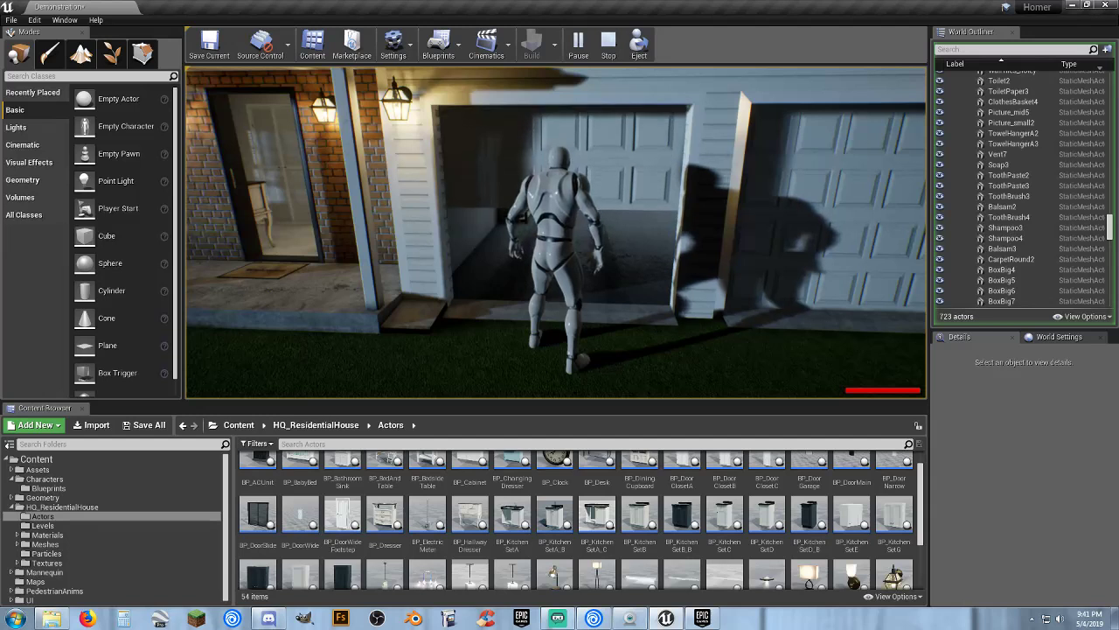
key("w")
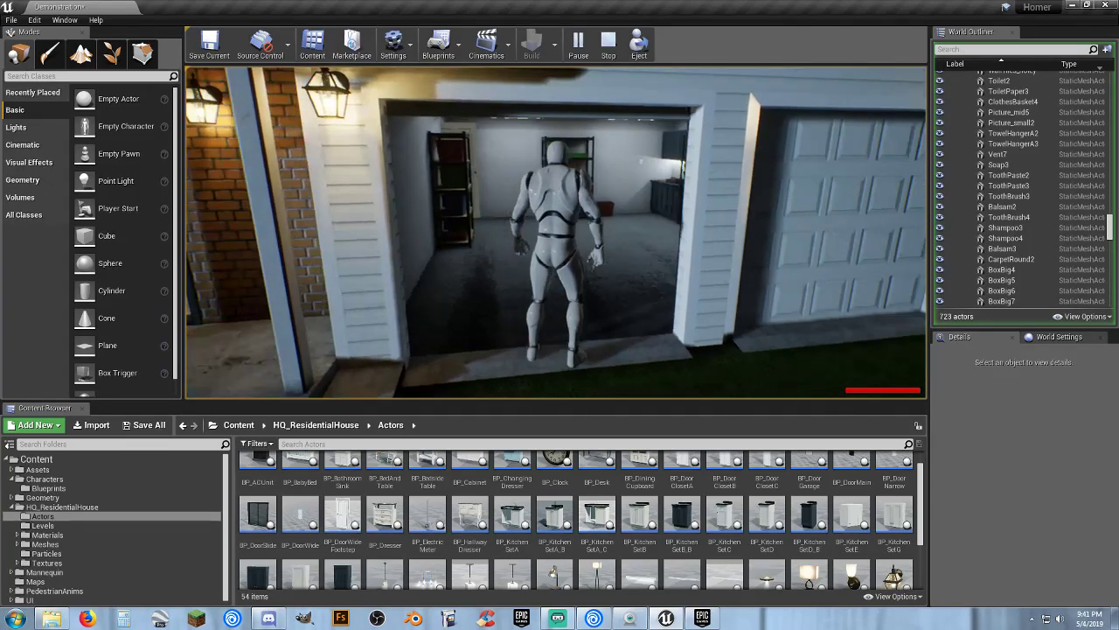
key("d")
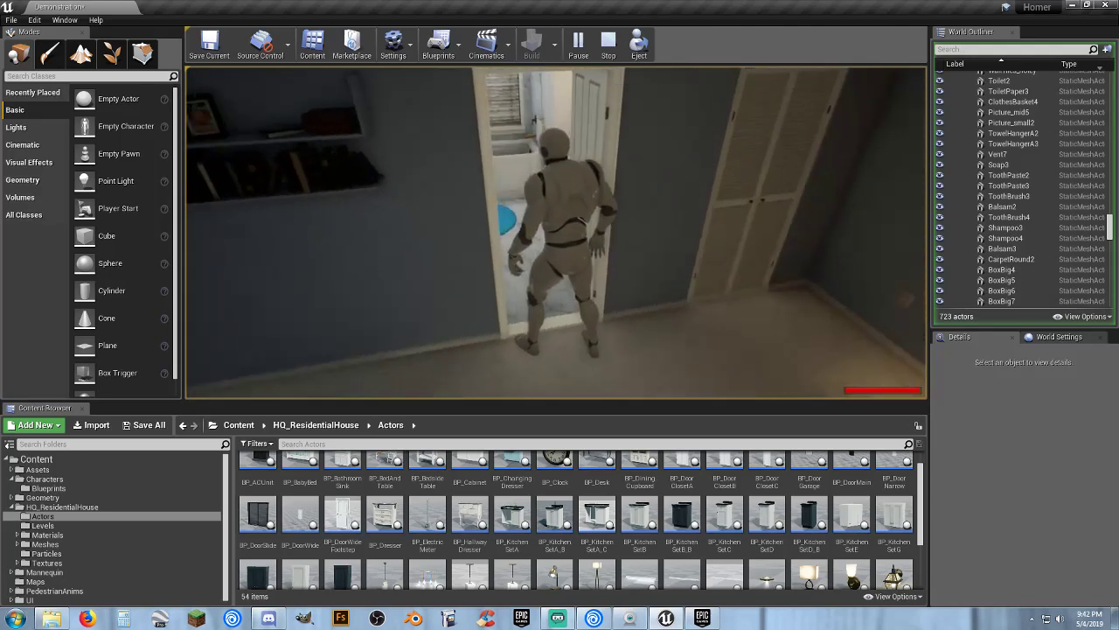
Walk the character through the upstairs hallway, the blue bedroom and the green office to test their doors.
key("w")
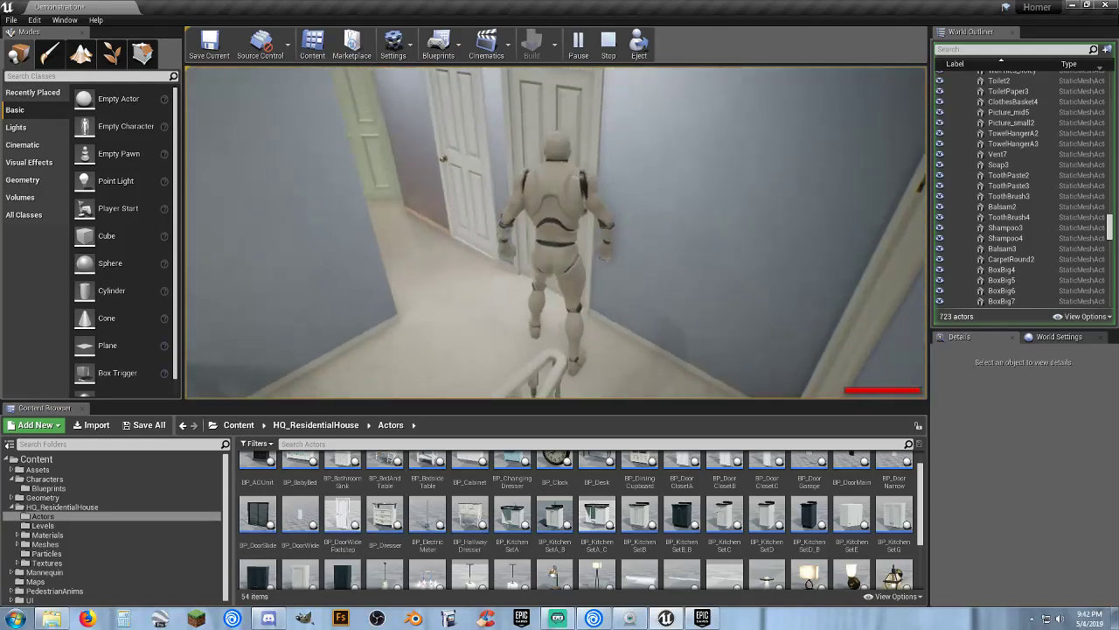
key("w")
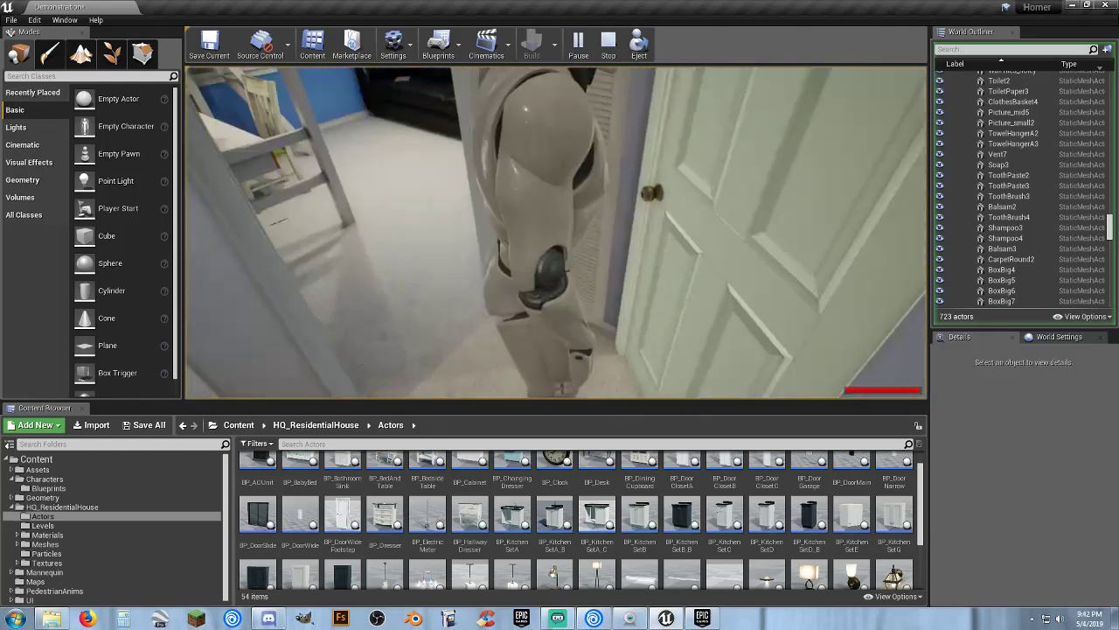
key("w")
key("d")
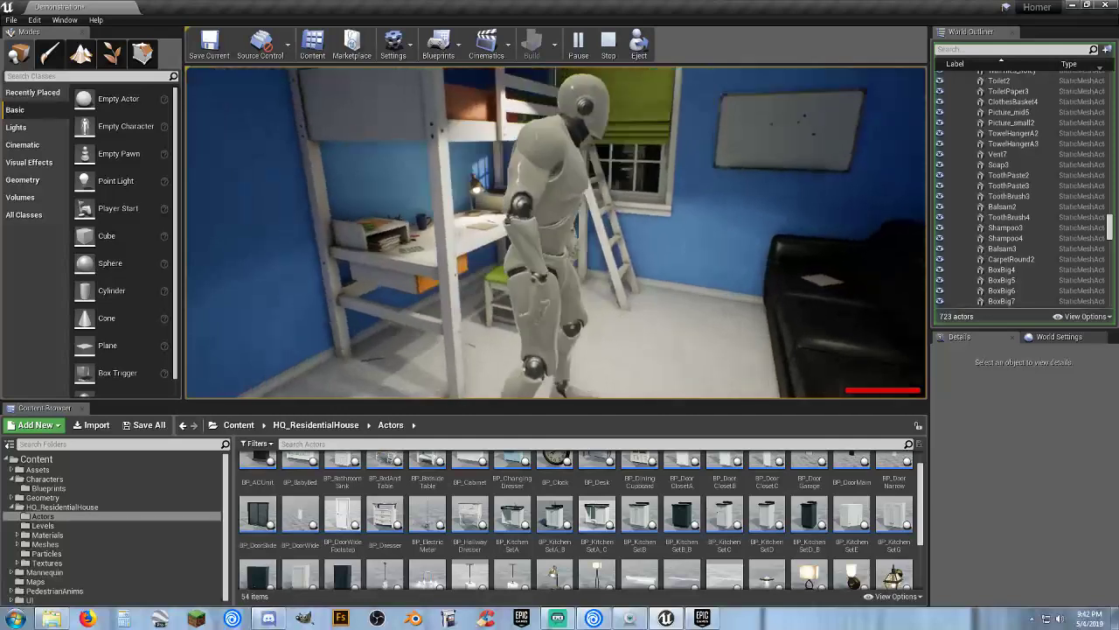
key("w")
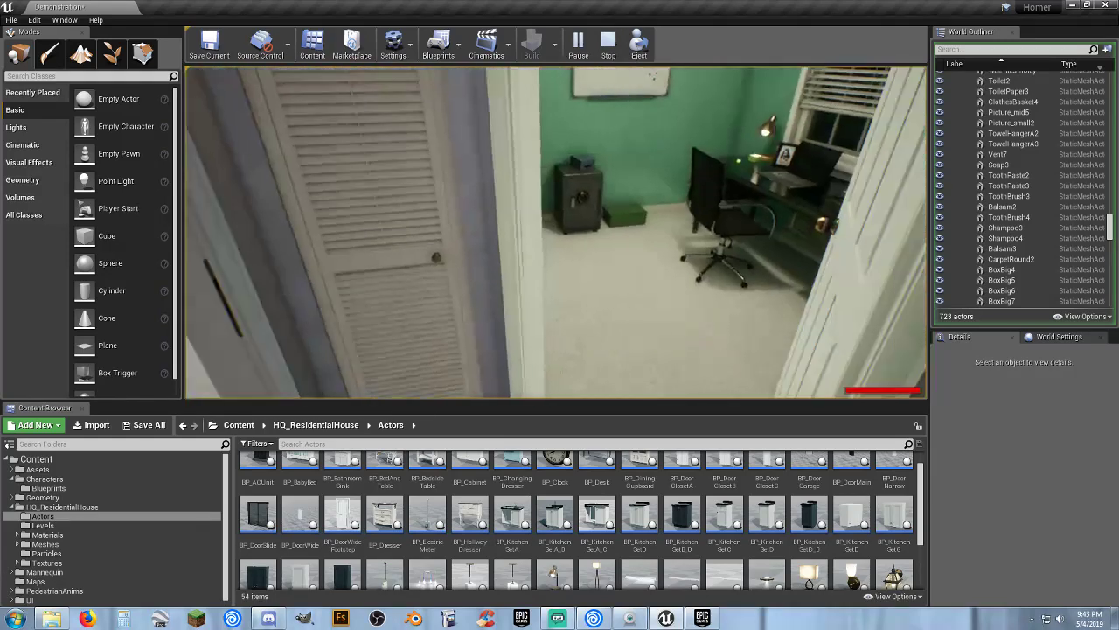
key("w")
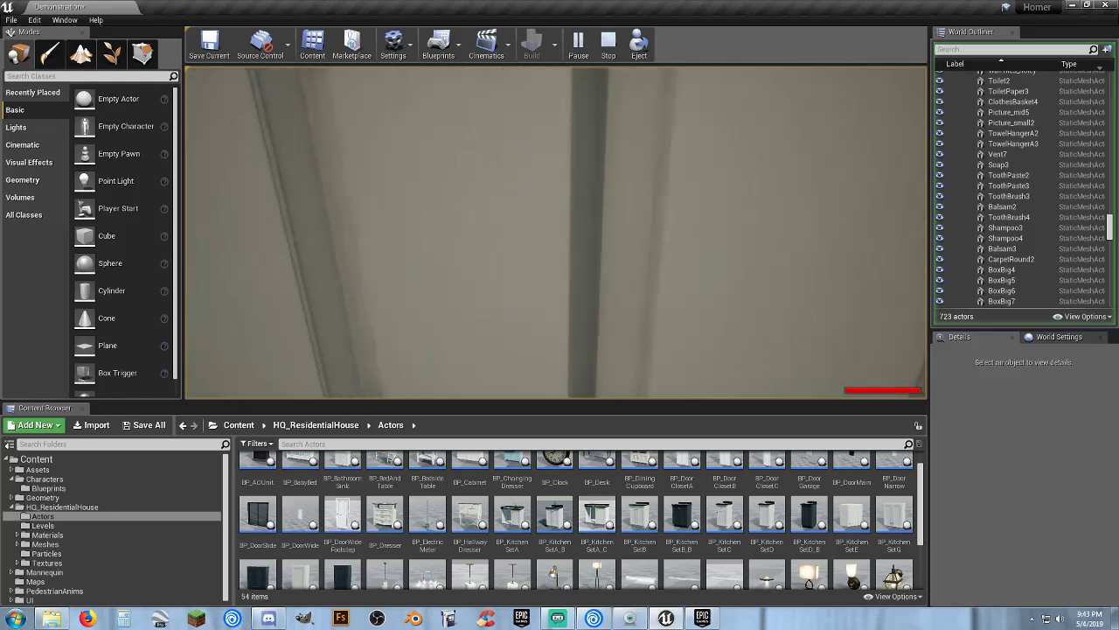
Explore the living room, dining area, kitchen entrance and front hallway in first-person view.
key("w")
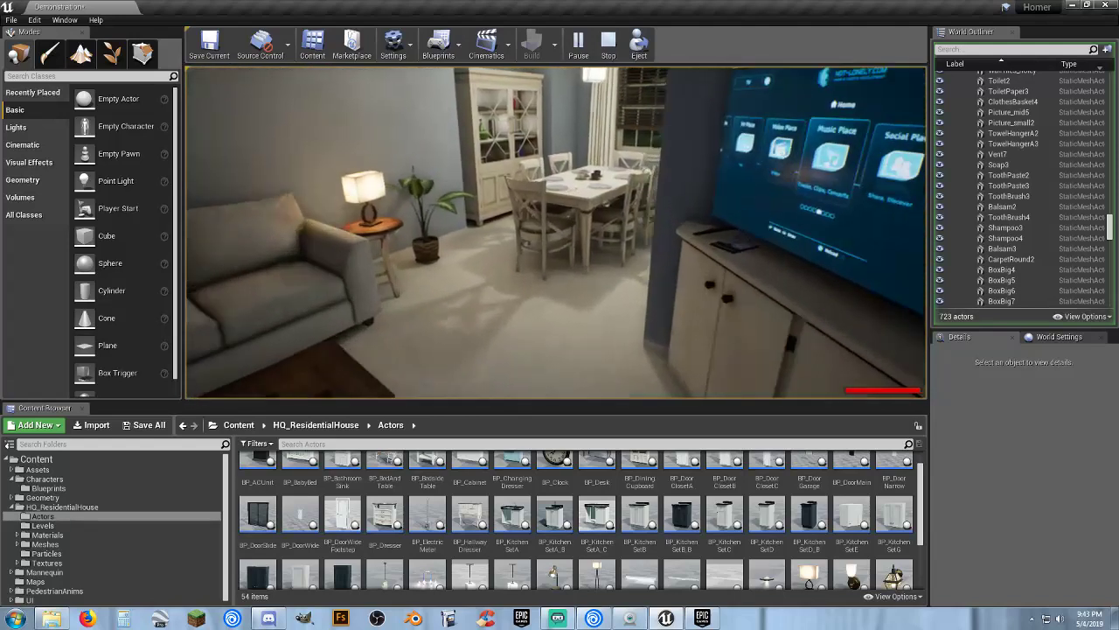
key("w")
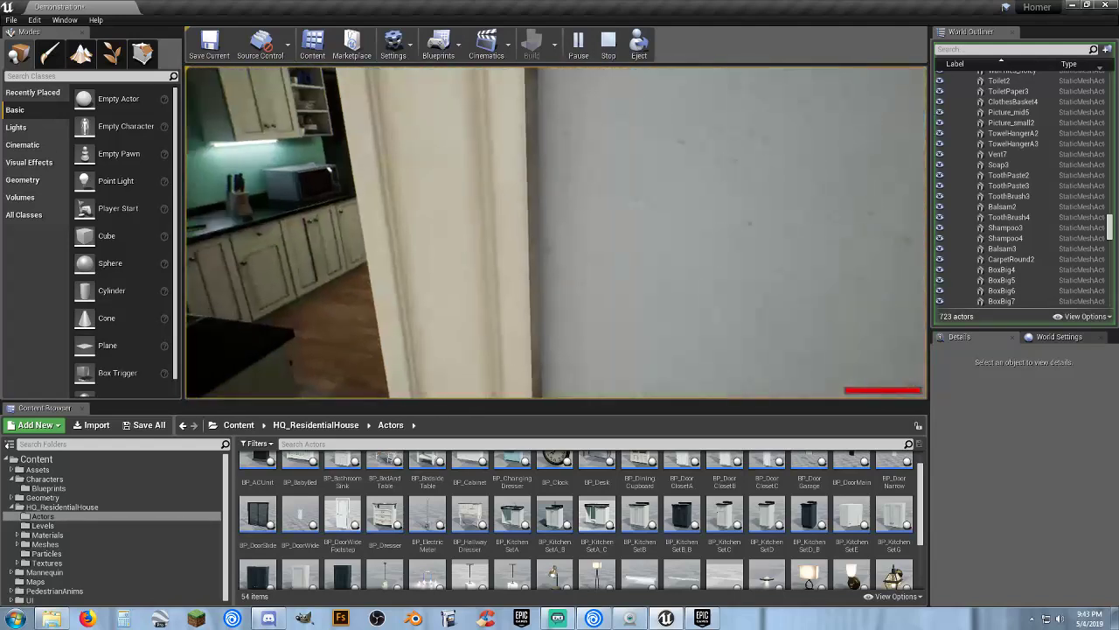
key("w")
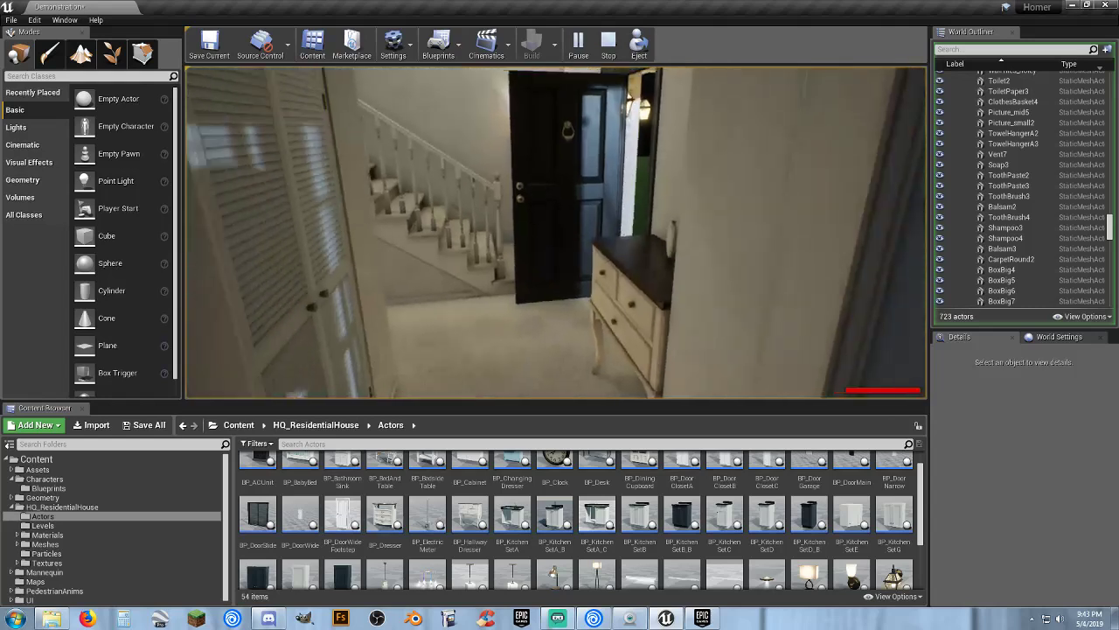
key("w")
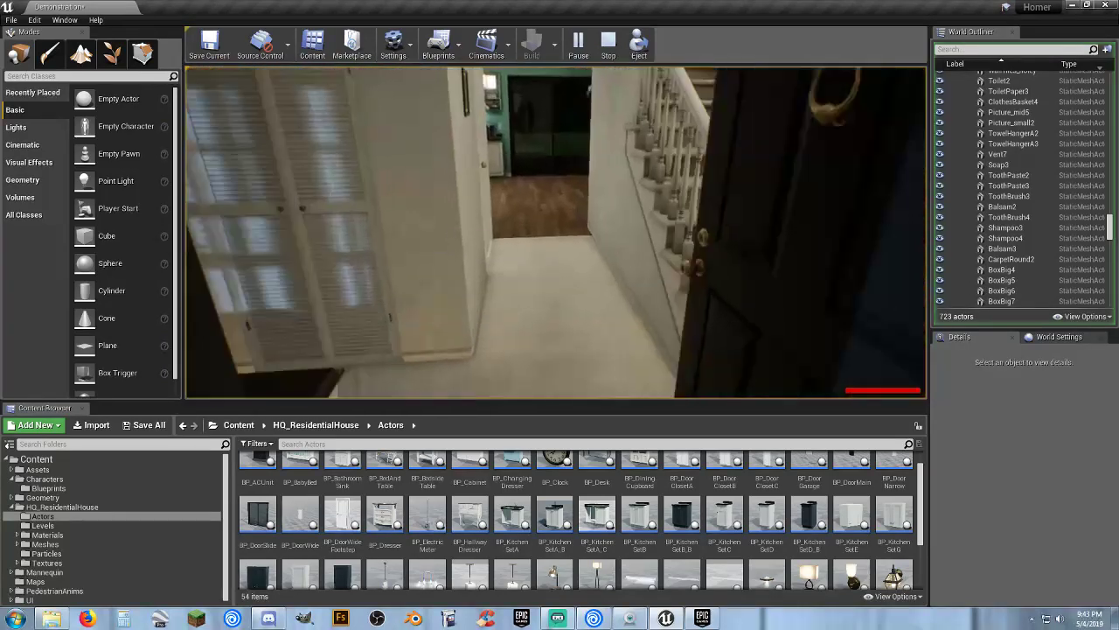
key("w")
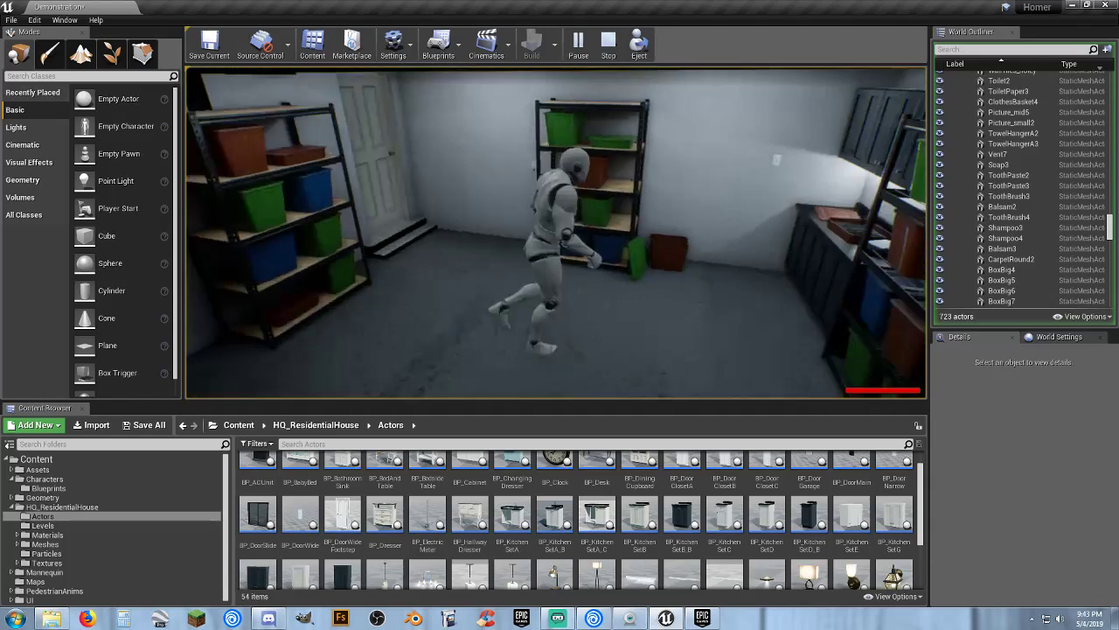
Run the character around inside the garage and approach the overhead doors to test them from within.
key("s")
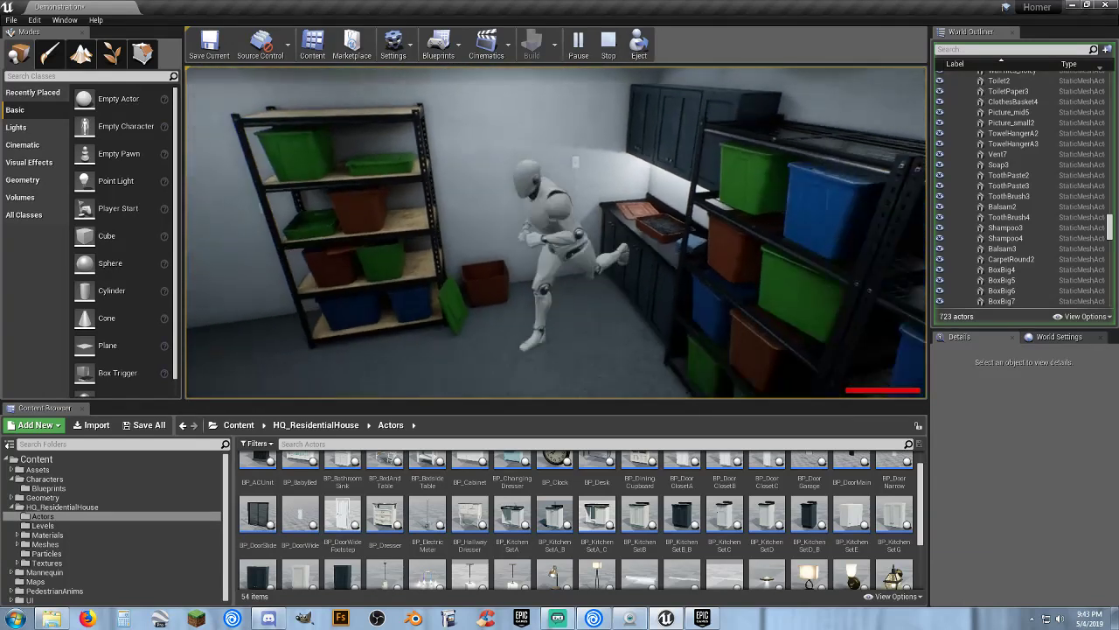
key("w")
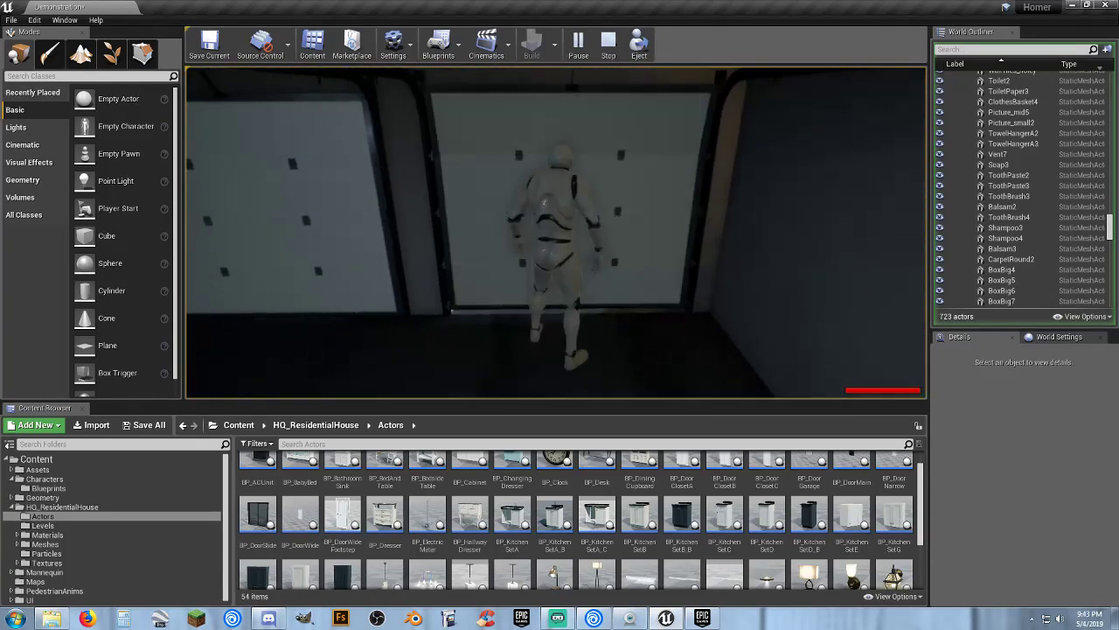
key("a")
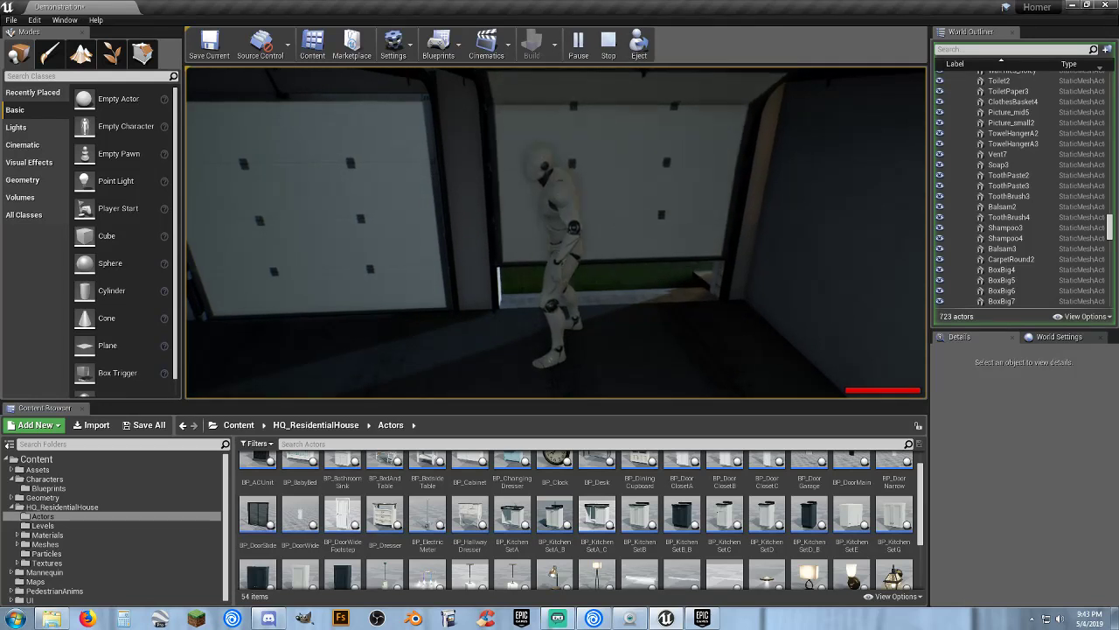
key("a")
key("w")
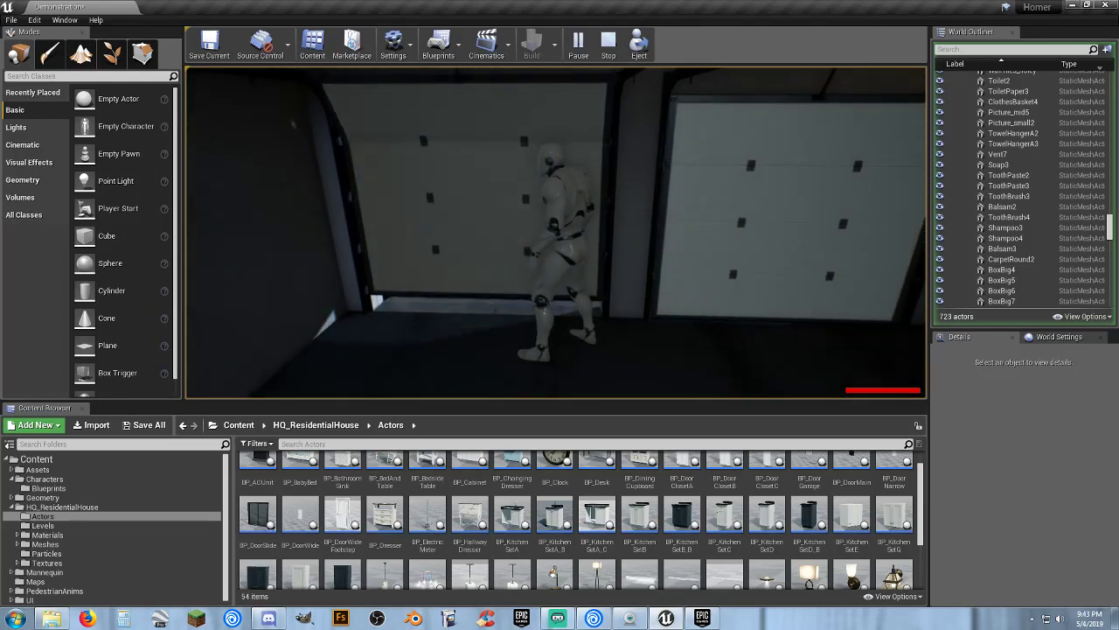
key("w")
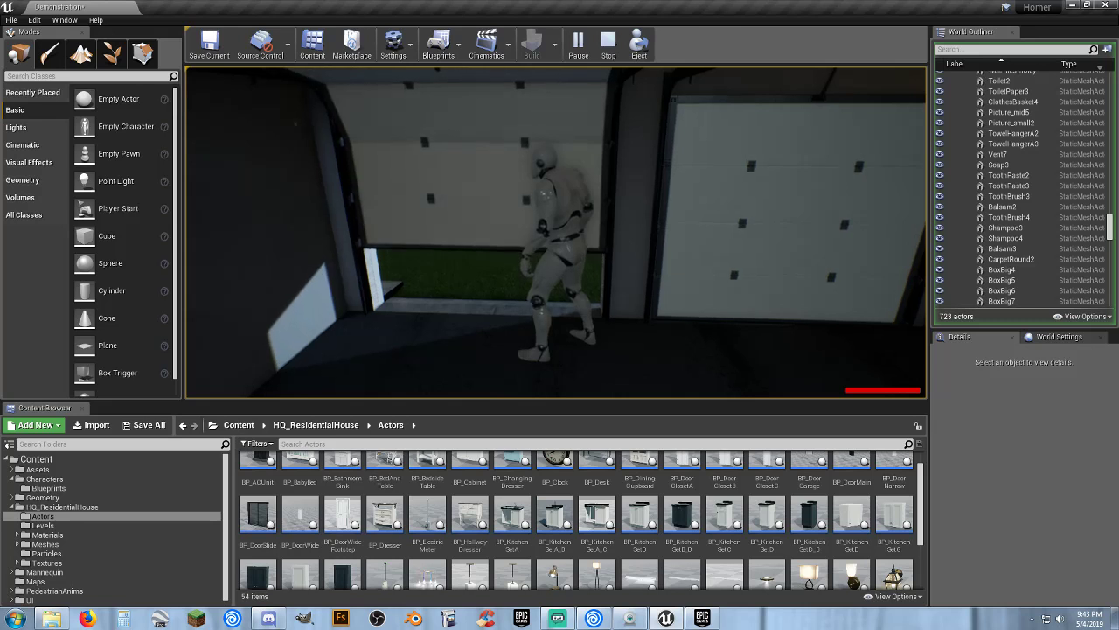
key("w")
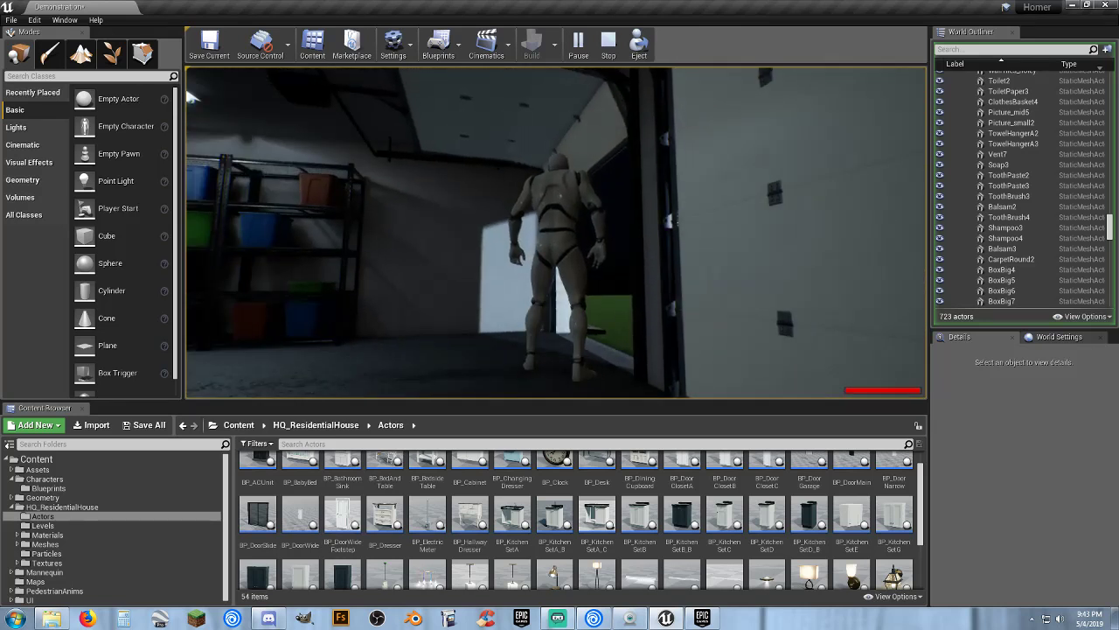
key("w")
key("w")
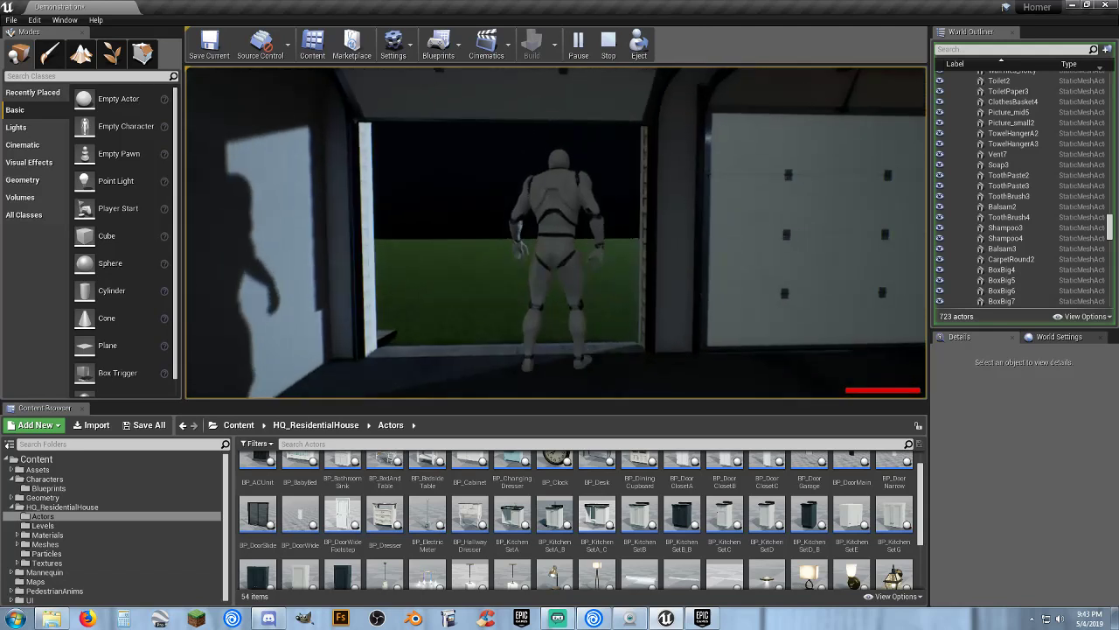
key("w")
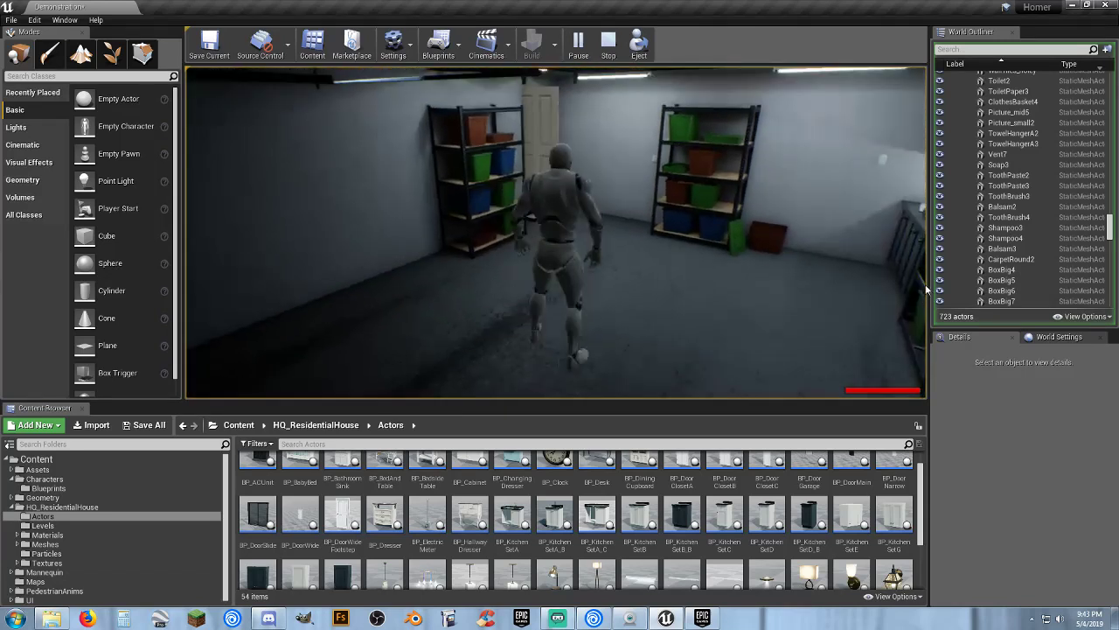
End the play session and open the Player_Base blueprint from Characters/Blueprints in its 3D preview.
key("Escape")
left_click(71, 486)
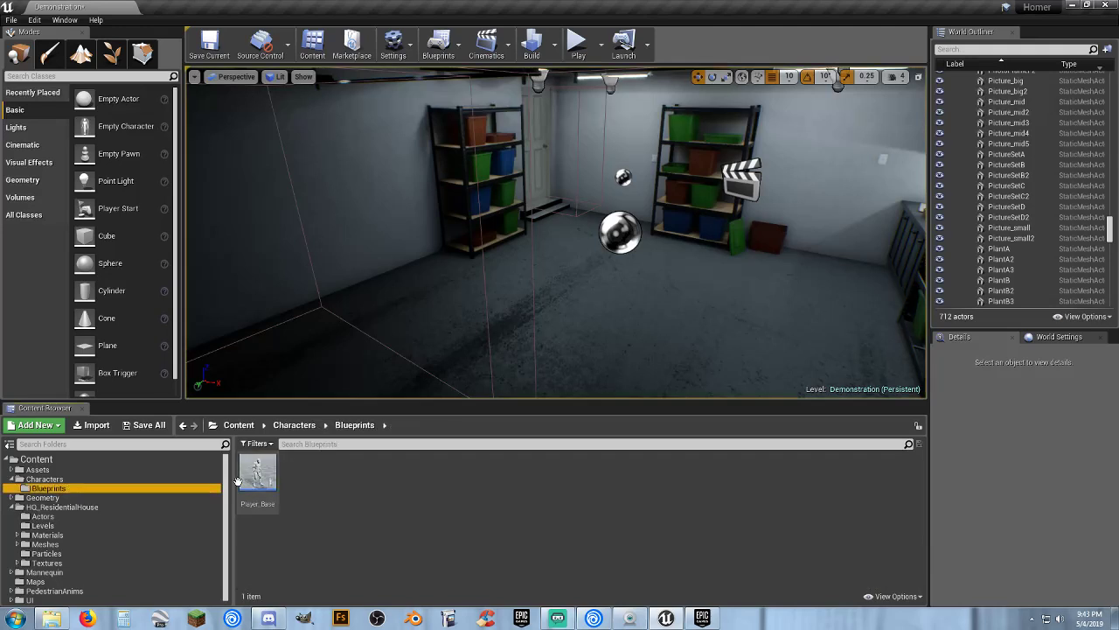
double_click(258, 479)
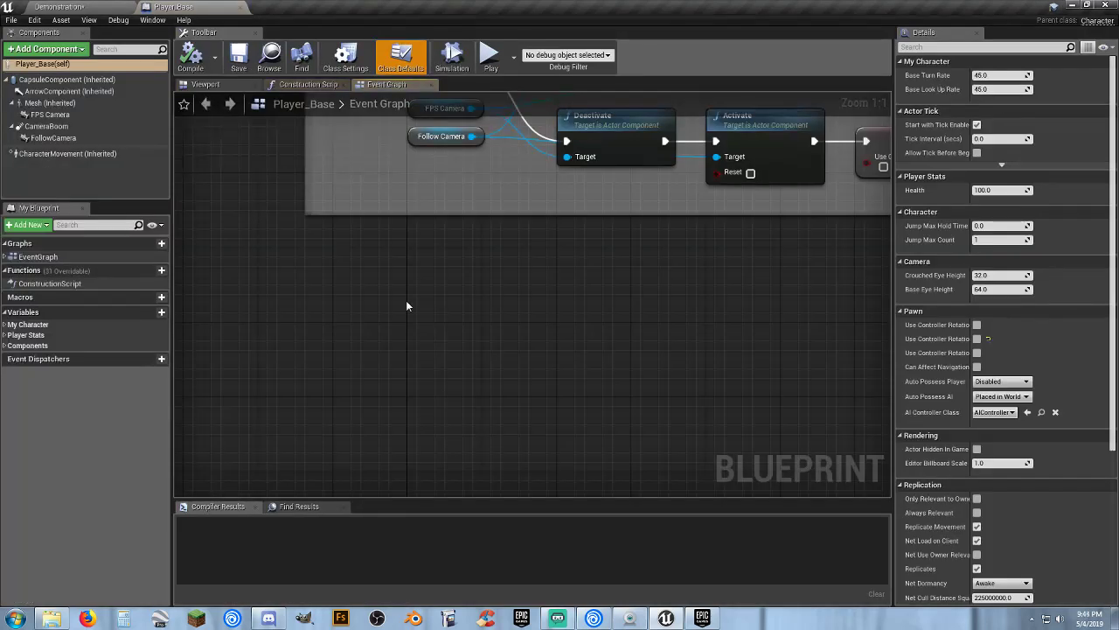
left_click(217, 85)
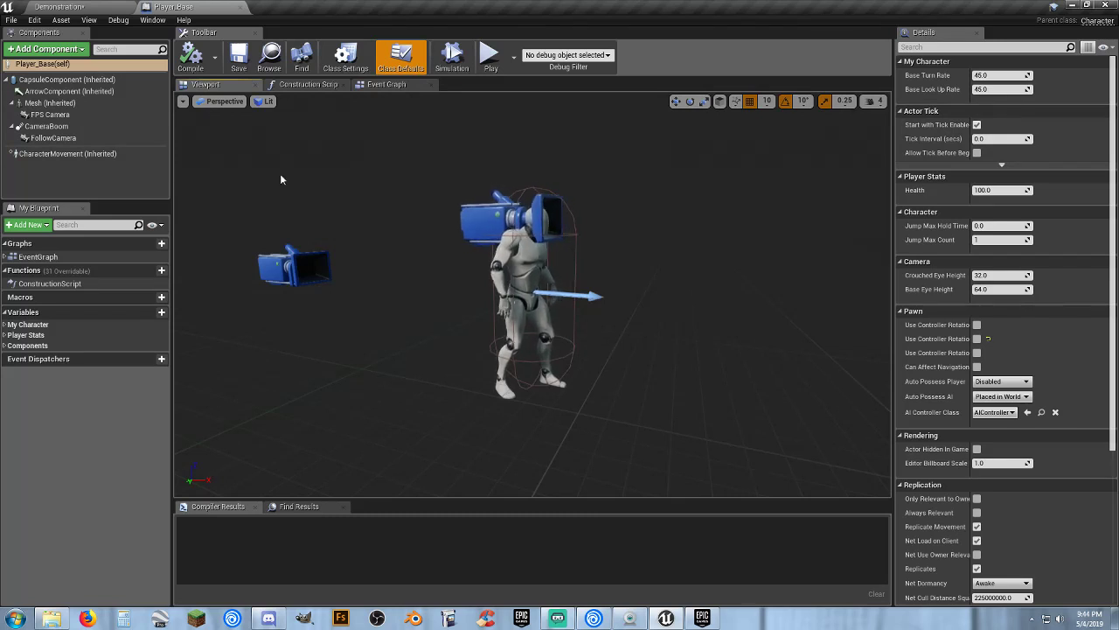
Set the CapsuleComponent's Capsule Half Height to 92 and keep that component selected.
left_click(73, 81)
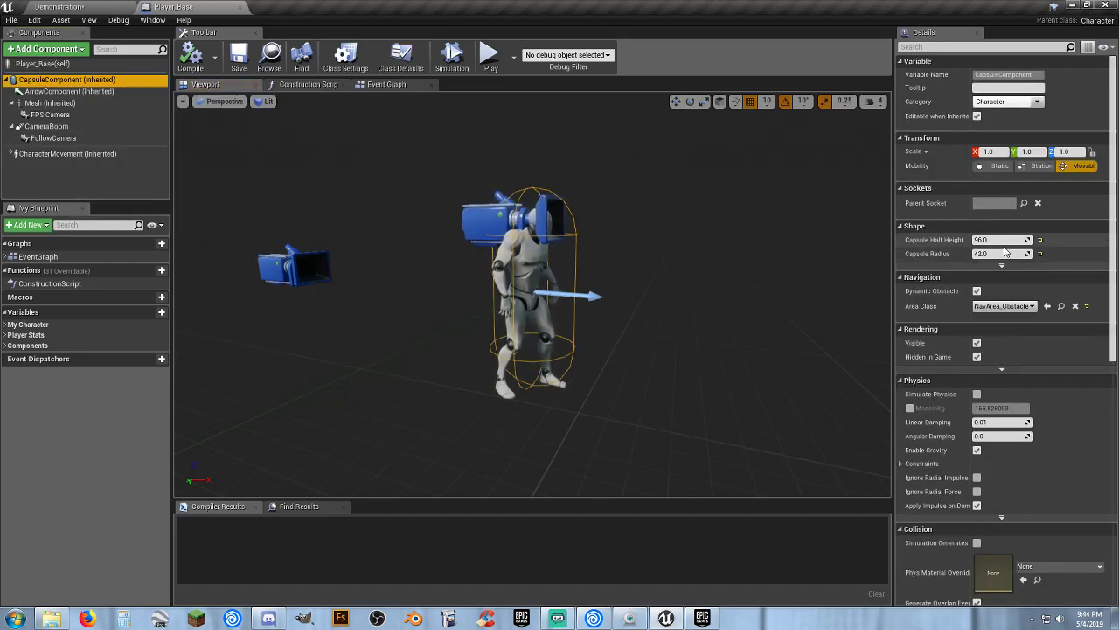
left_click(689, 103)
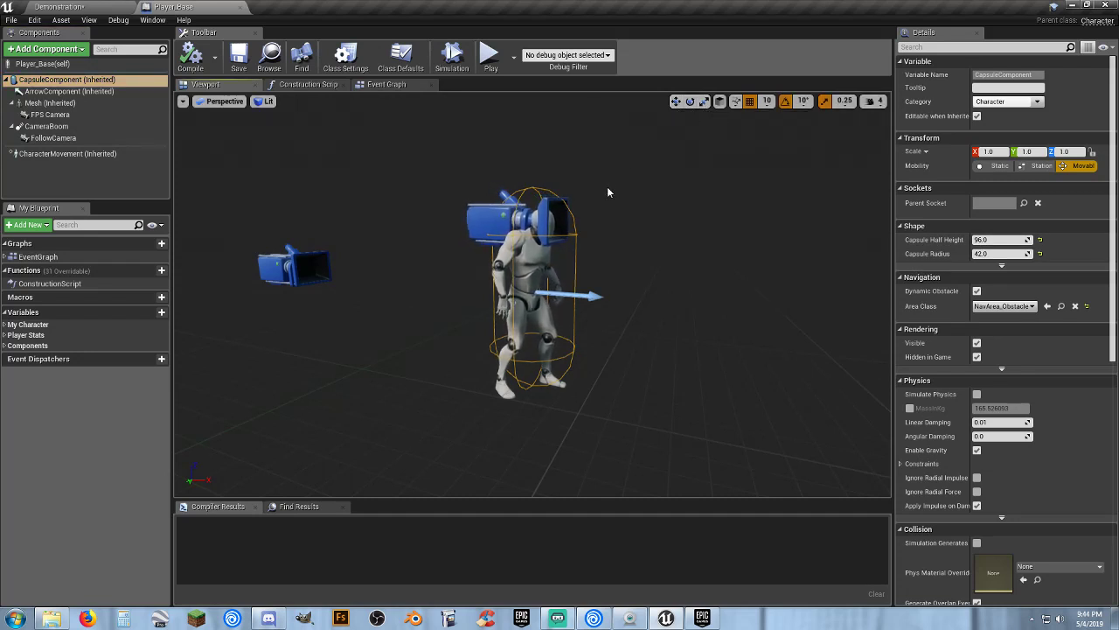
right_click_drag(607, 188, 652, 193)
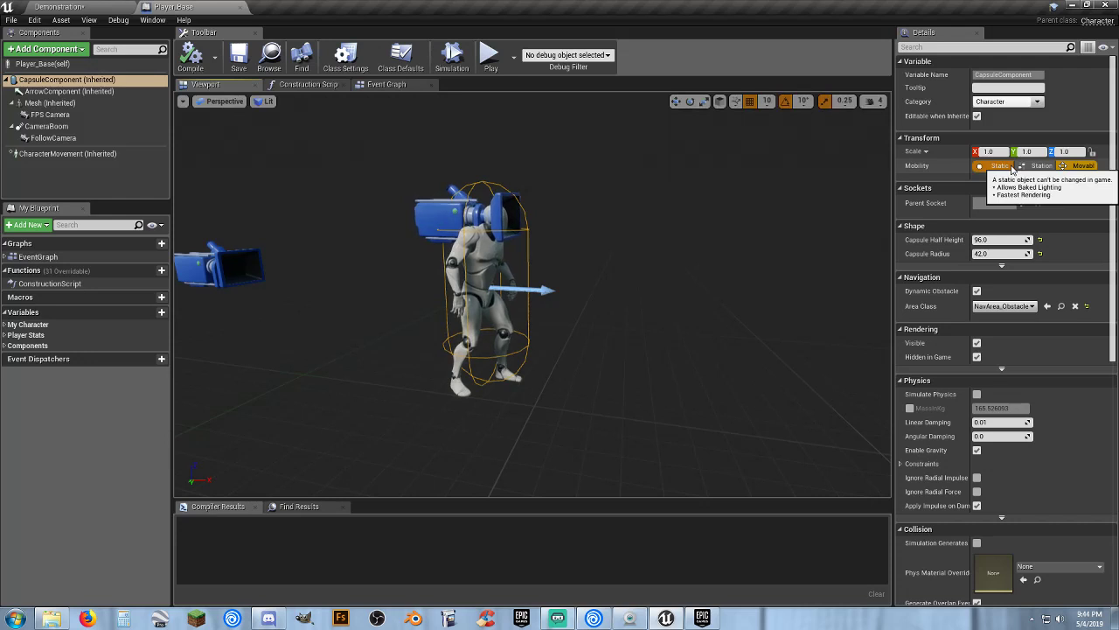
left_click(997, 240)
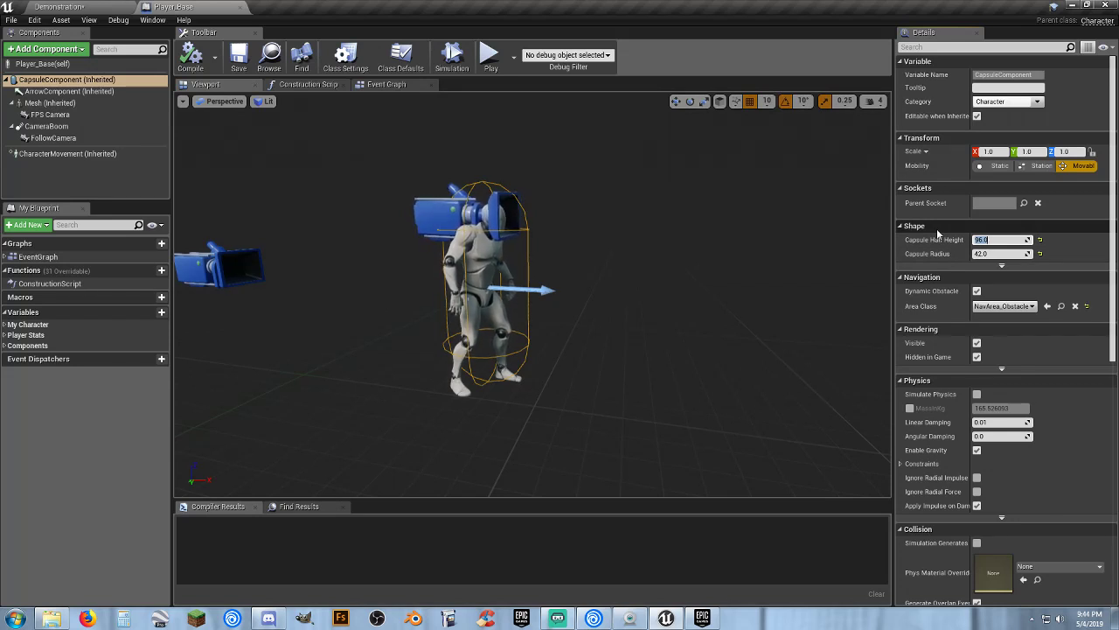
type("92")
key("Tab")
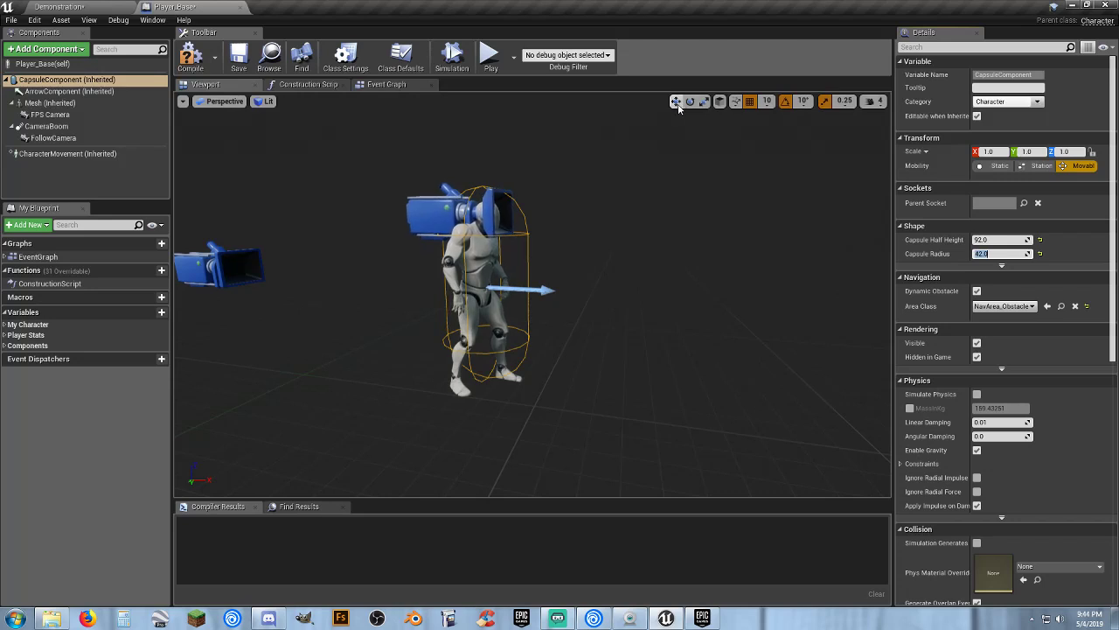
left_click(517, 127)
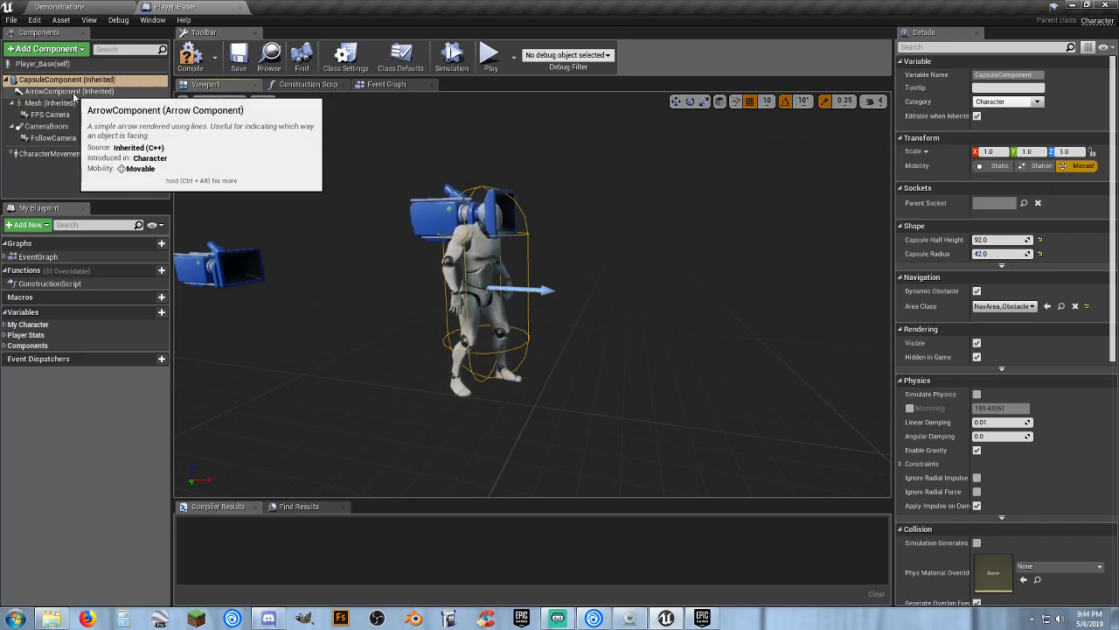
left_click(52, 153)
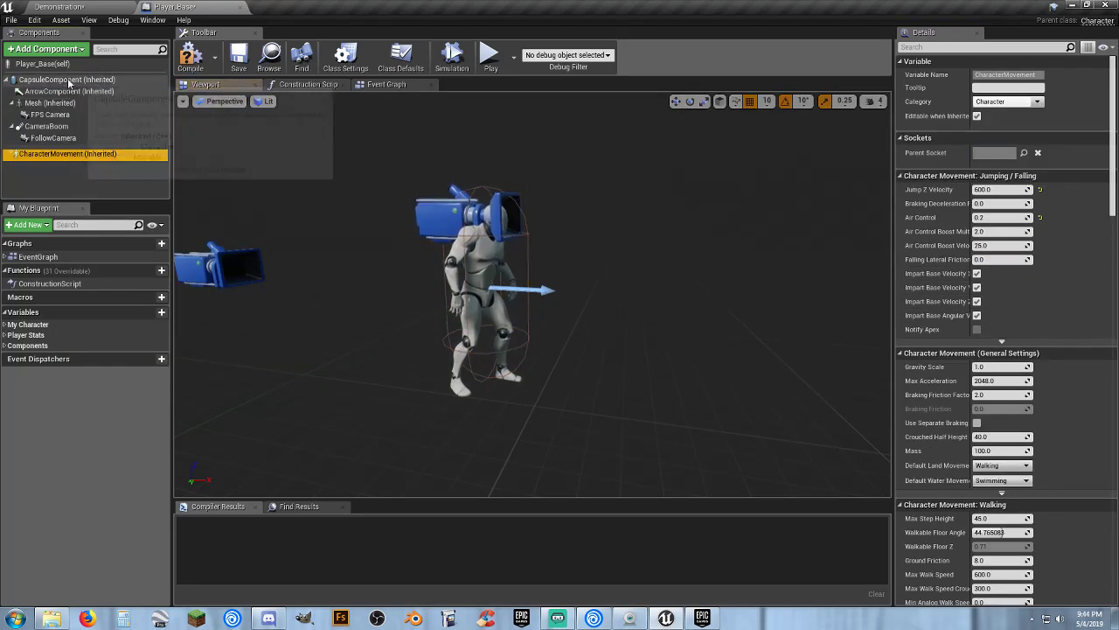
left_click(63, 79)
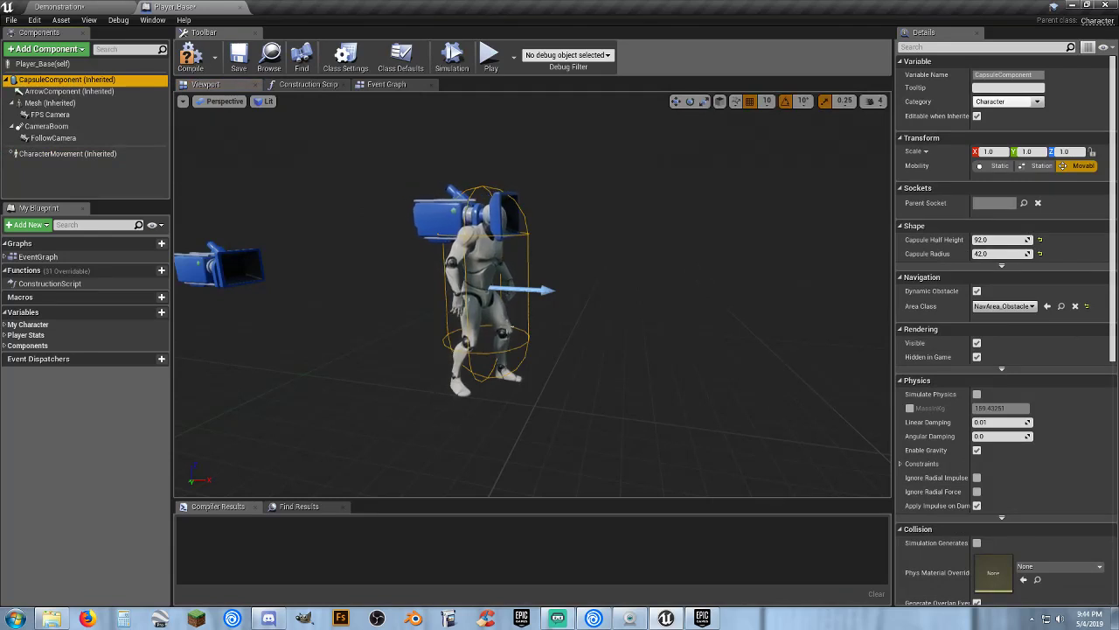
Compile and save the Player_Base blueprint with its current capsule settings.
right_click_drag(531, 297, 332, 194)
left_click(190, 57)
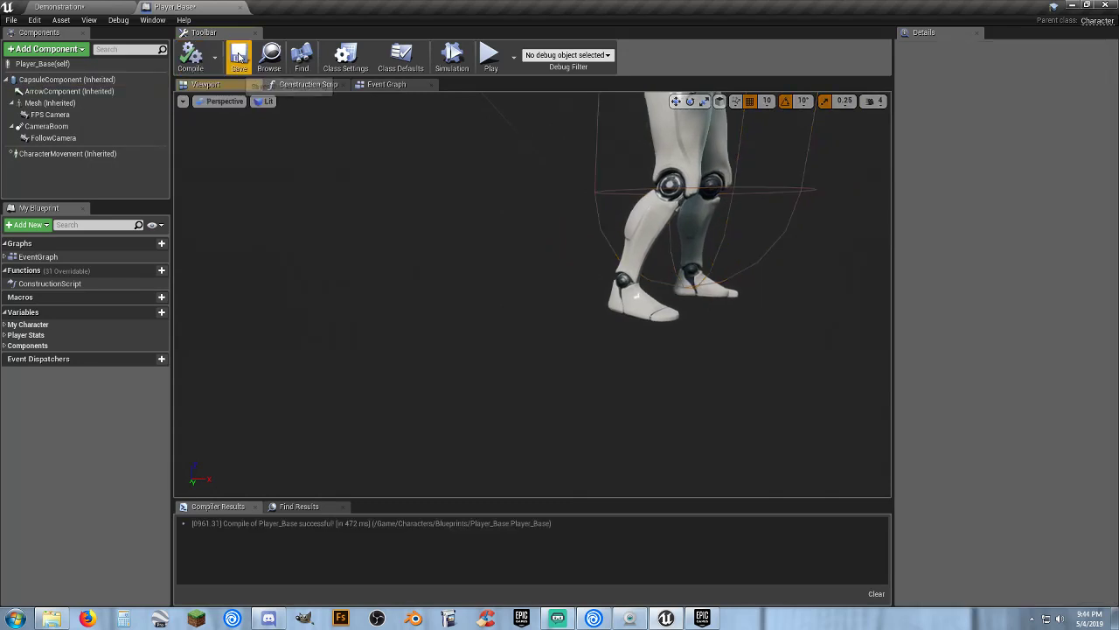
left_click(237, 57)
Play-test the Demonstration level to check how the character's feet meet the lawn, and end the session.
left_click(59, 6)
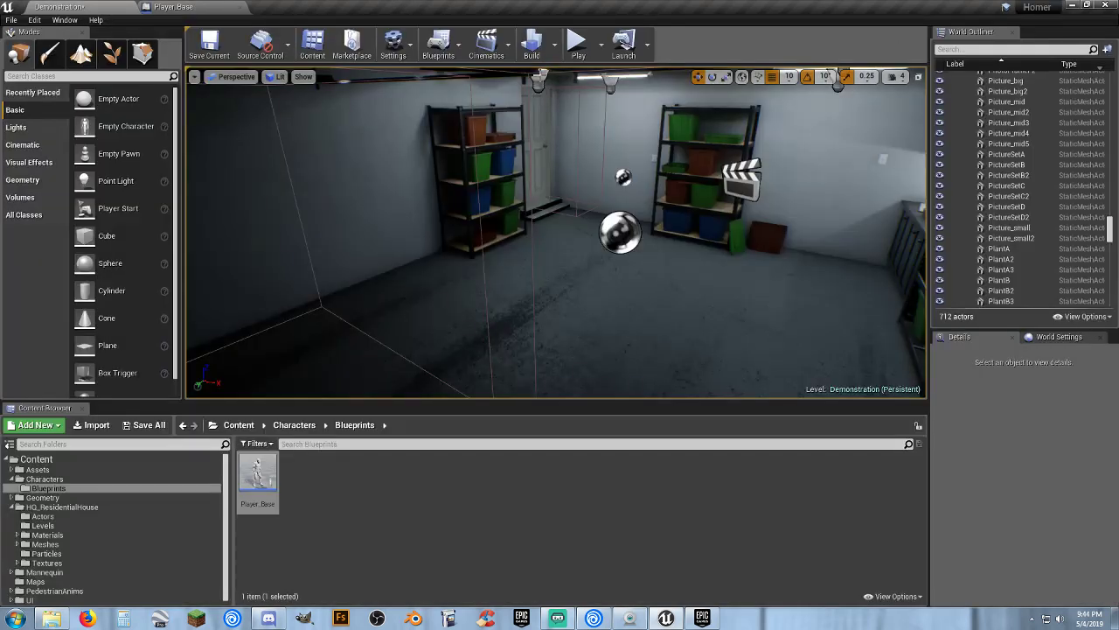
left_click(577, 44)
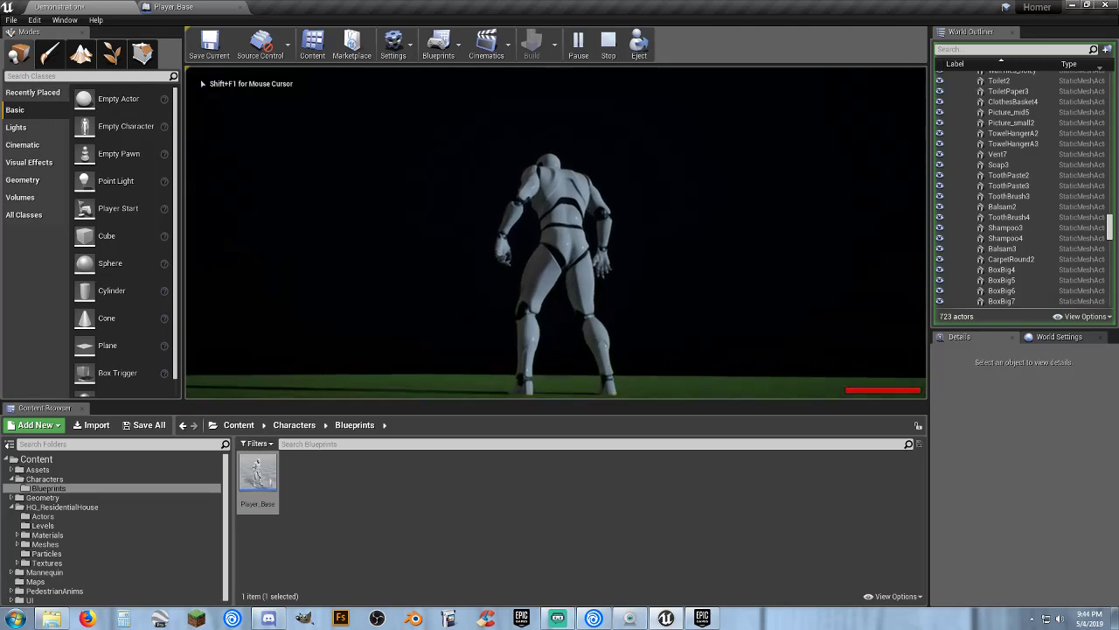
key("w")
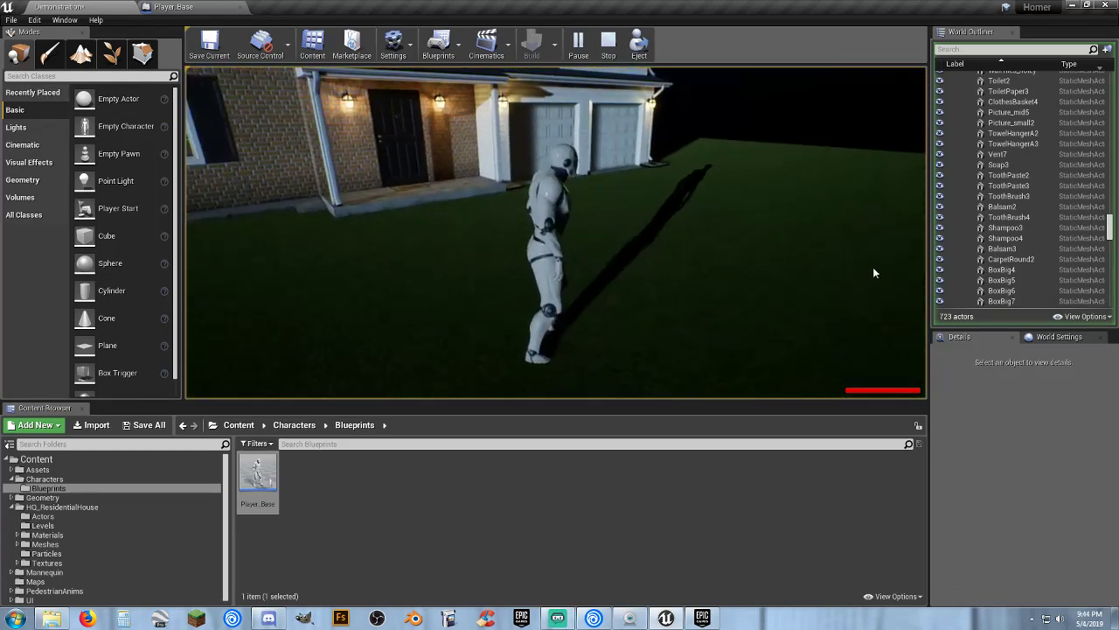
key("Escape")
In Player_Base, set the CapsuleComponent's Capsule Half Height to 90 and the Mesh's Z location to -87, and compile.
left_click(179, 6)
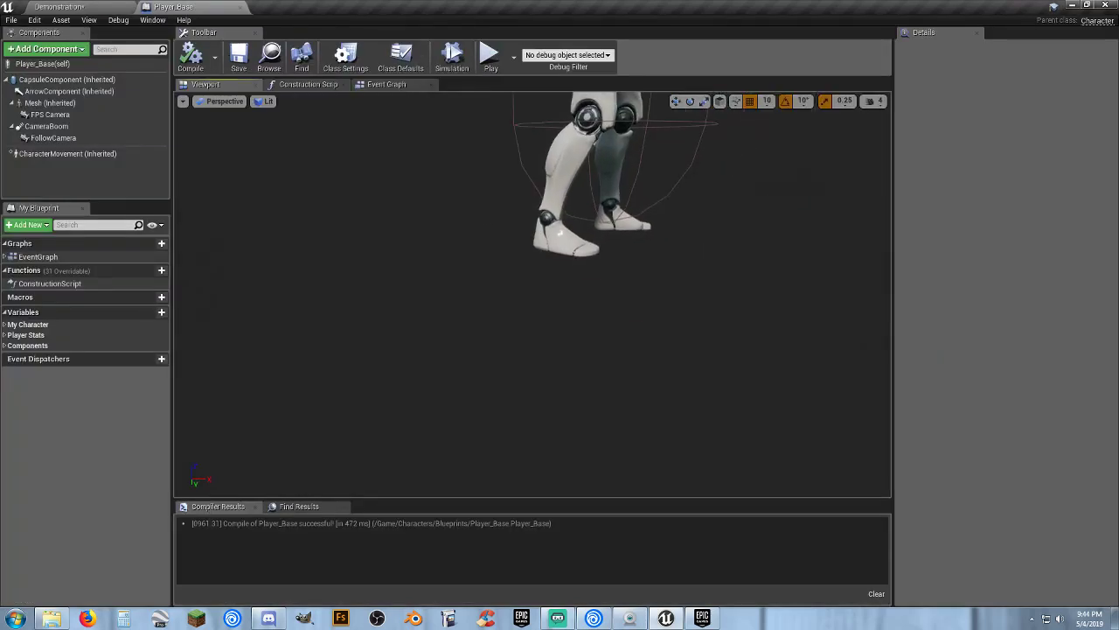
right_click_drag(532, 294, 533, 341)
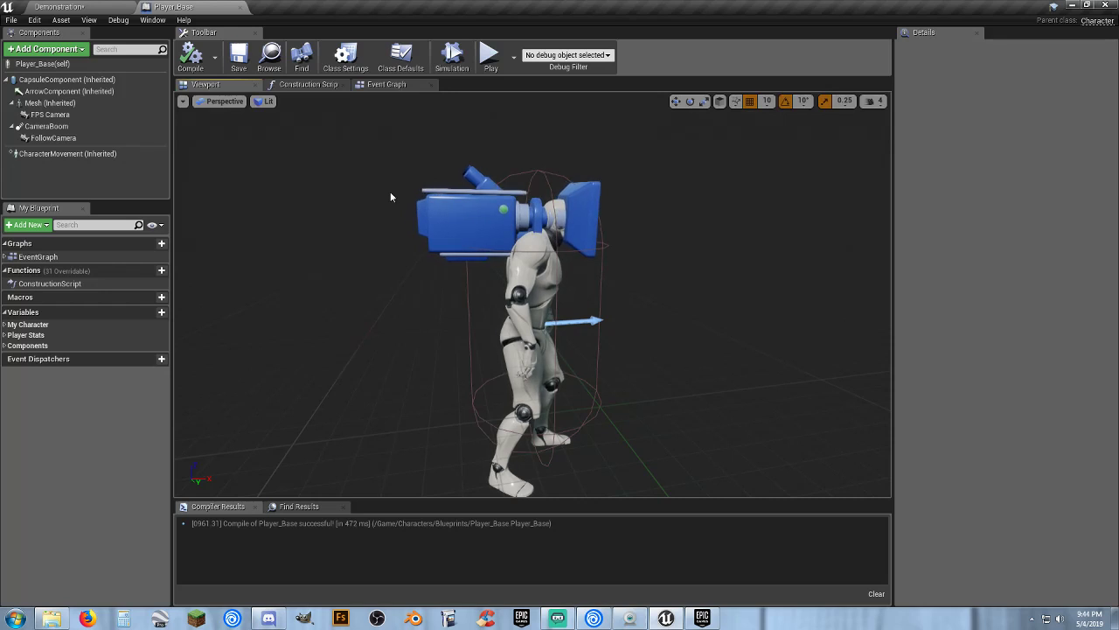
left_click(65, 80)
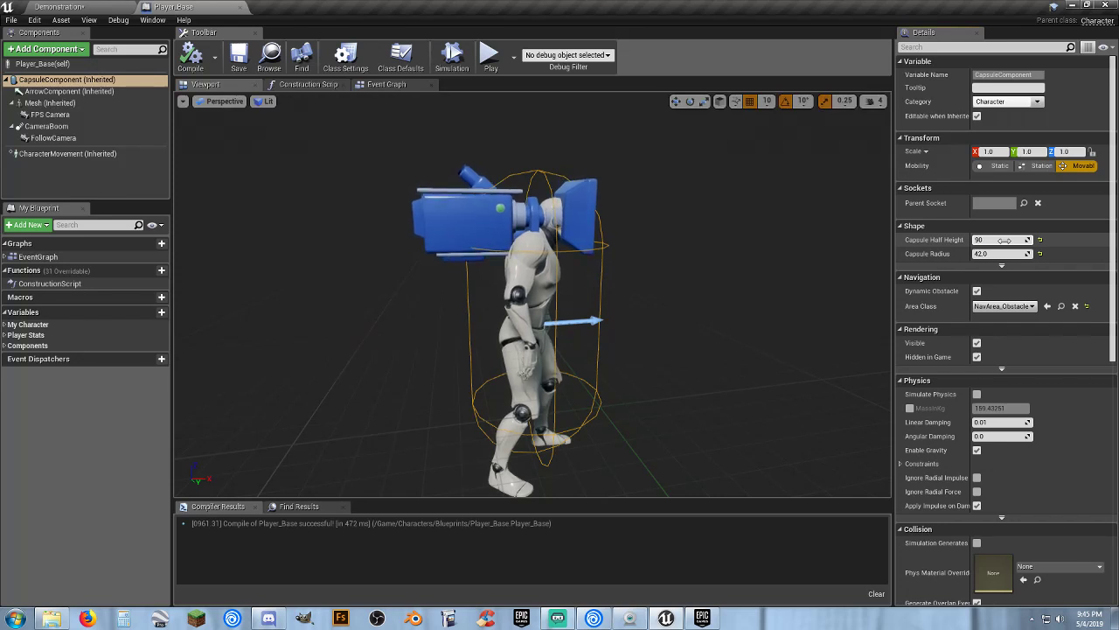
left_click(86, 103)
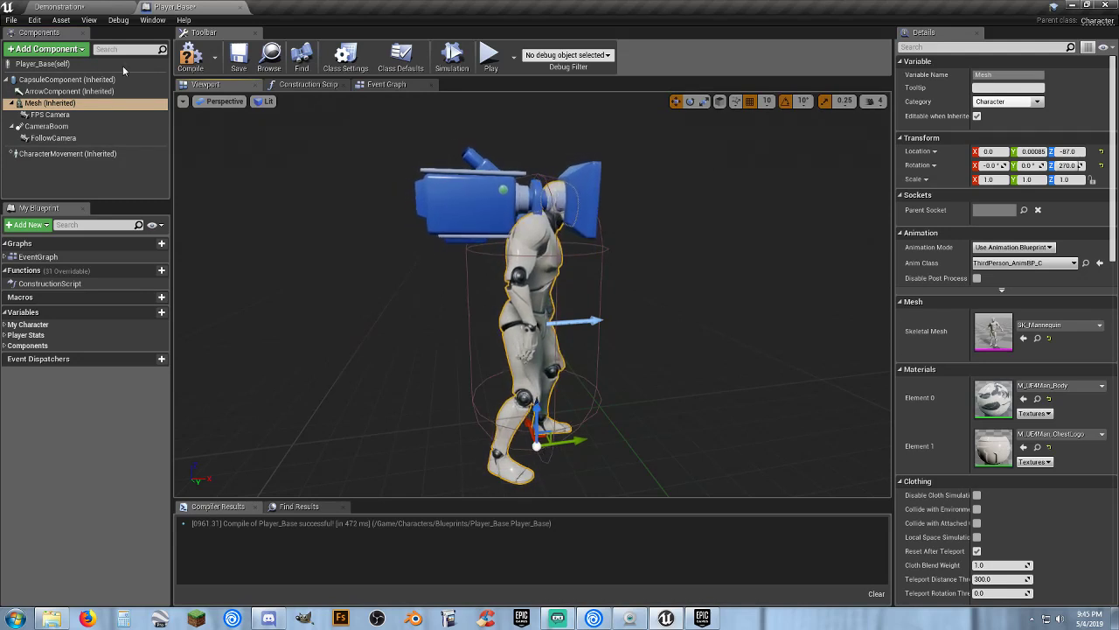
left_click(191, 54)
Play the Demonstration level, run the character to the garage and open the overhead door nearest the front entrance.
left_click(92, 7)
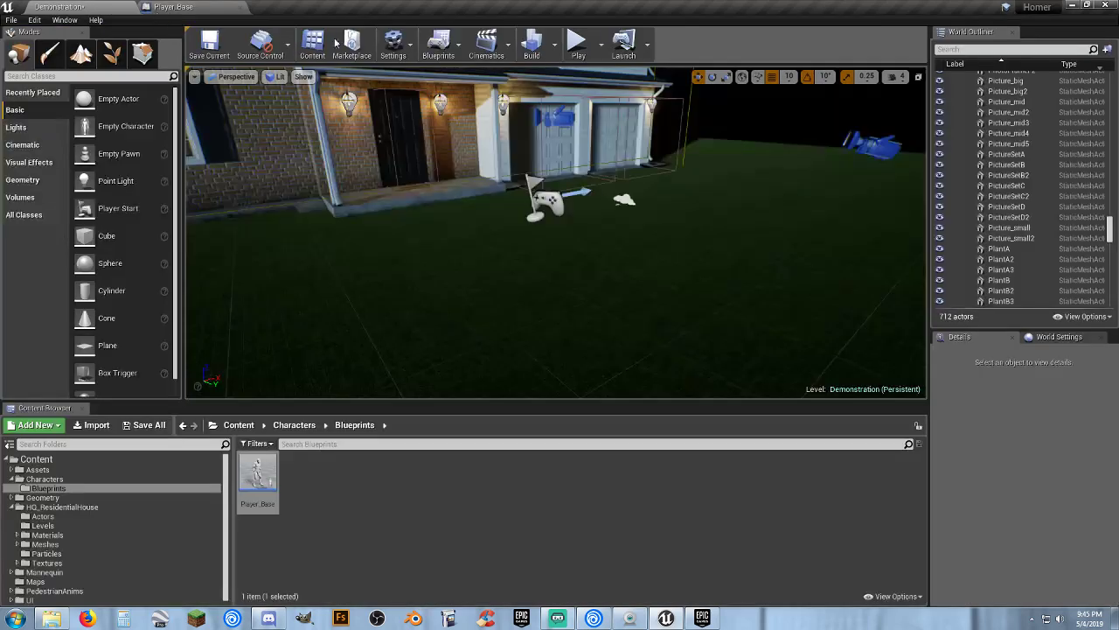
left_click(577, 41)
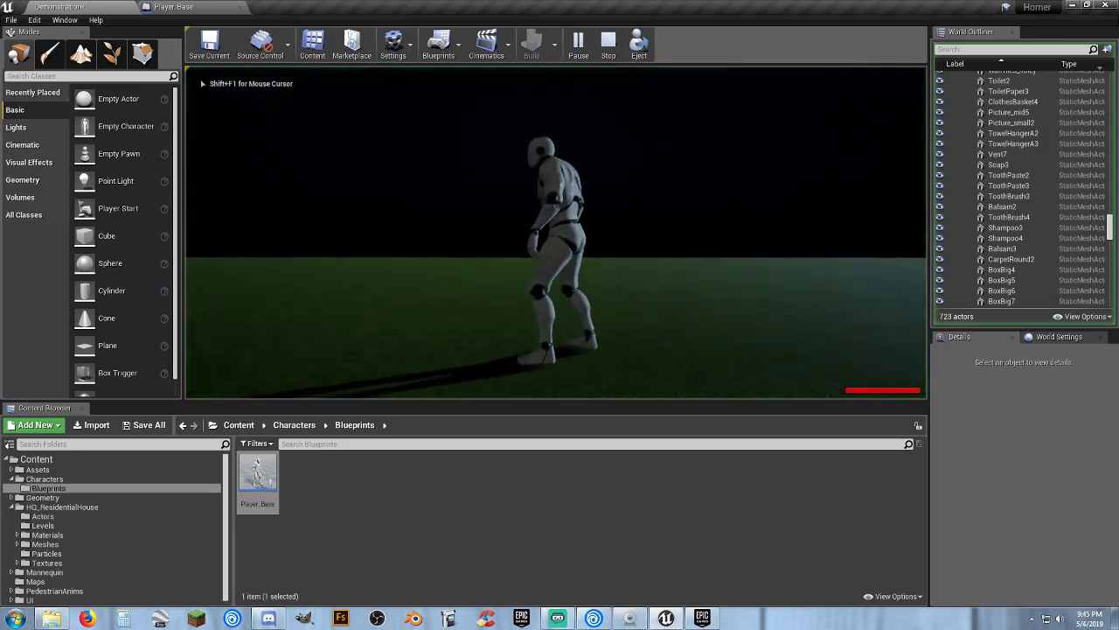
key("w")
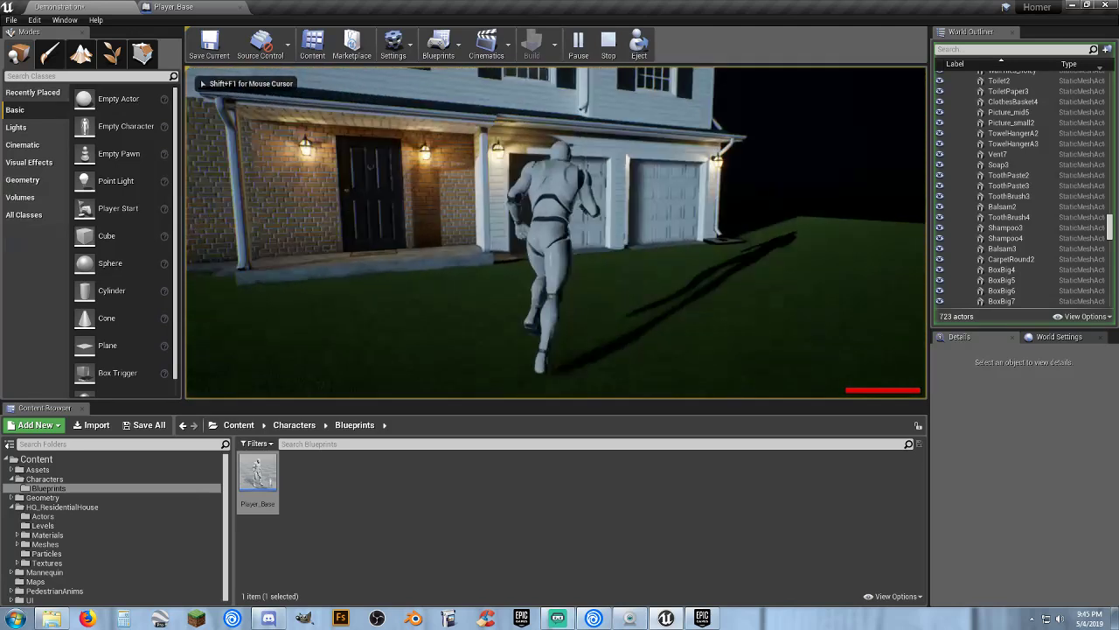
key("w")
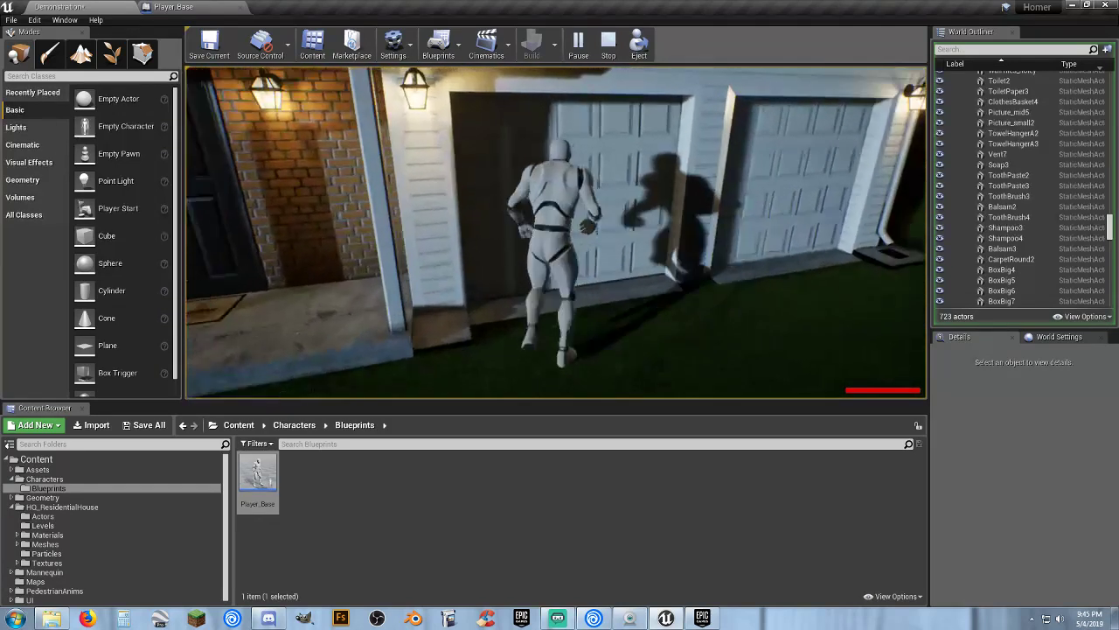
key("e")
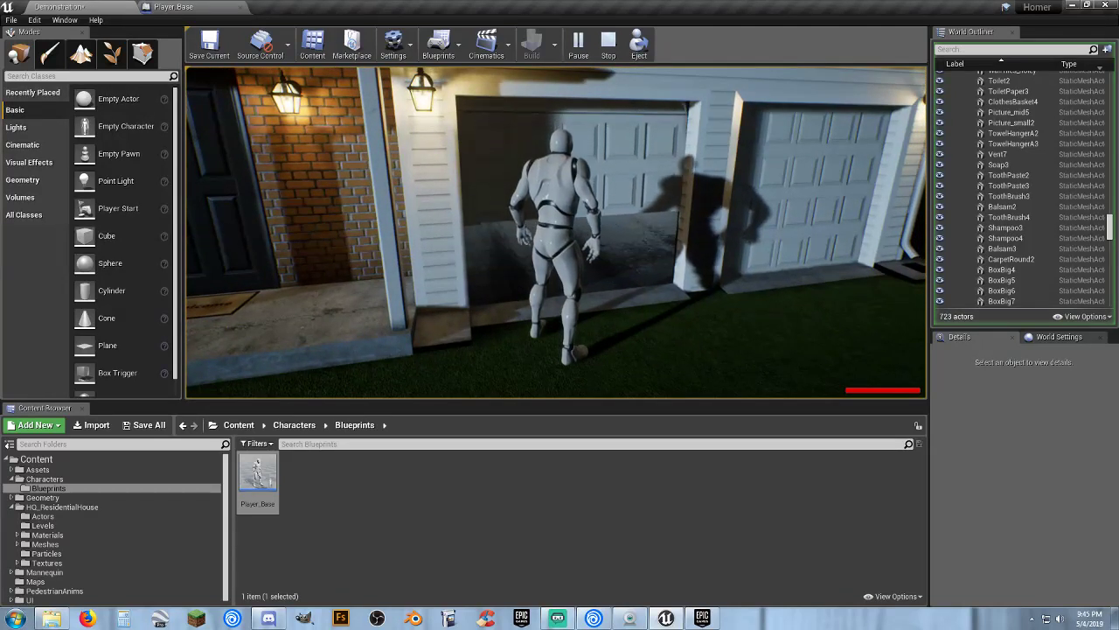
key("w")
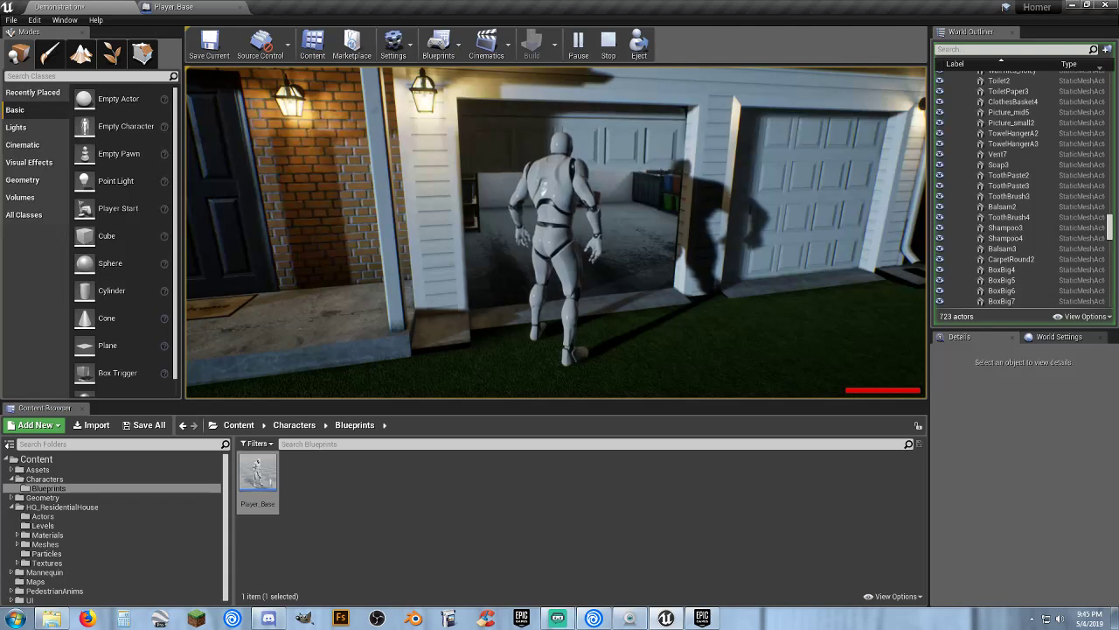
key("w")
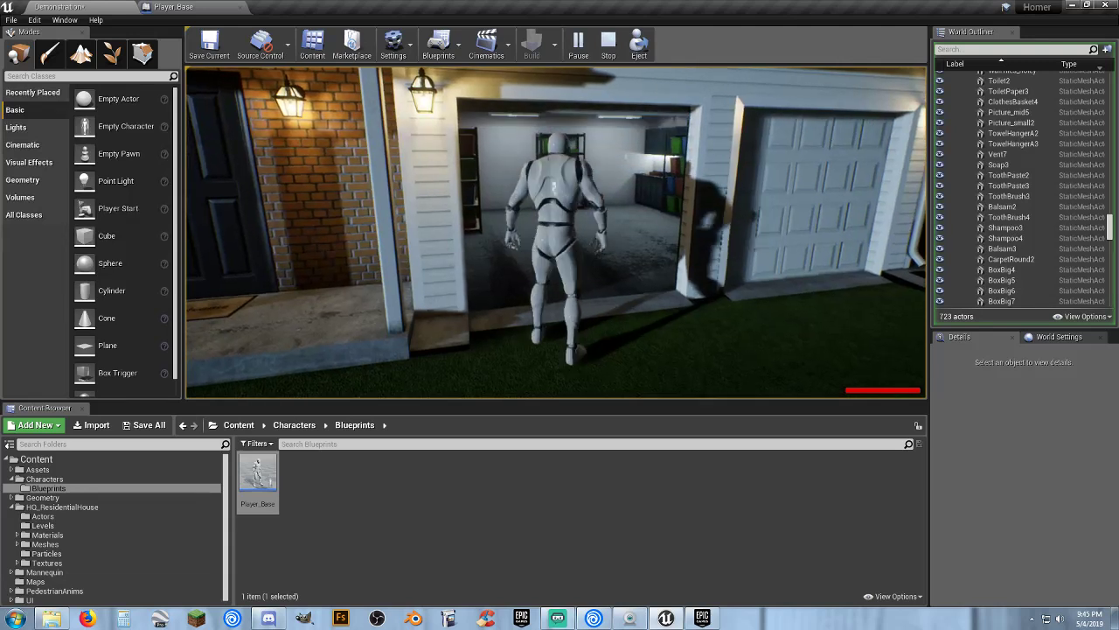
Run through the garage to the interior door, test moving the character between it and the shelf, and end the session.
key("w")
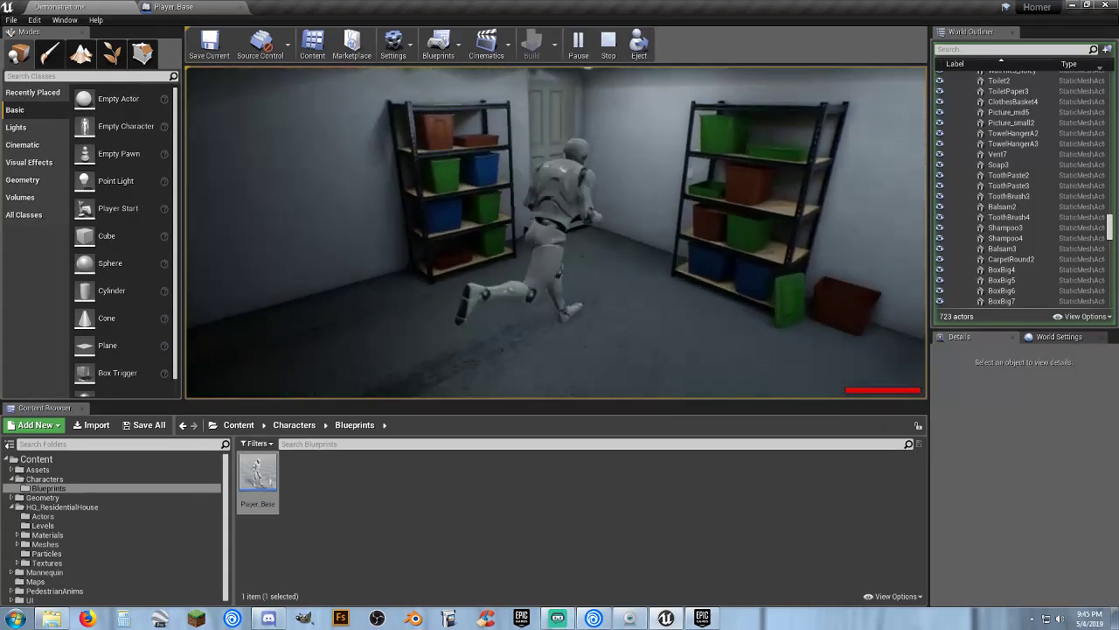
key("w")
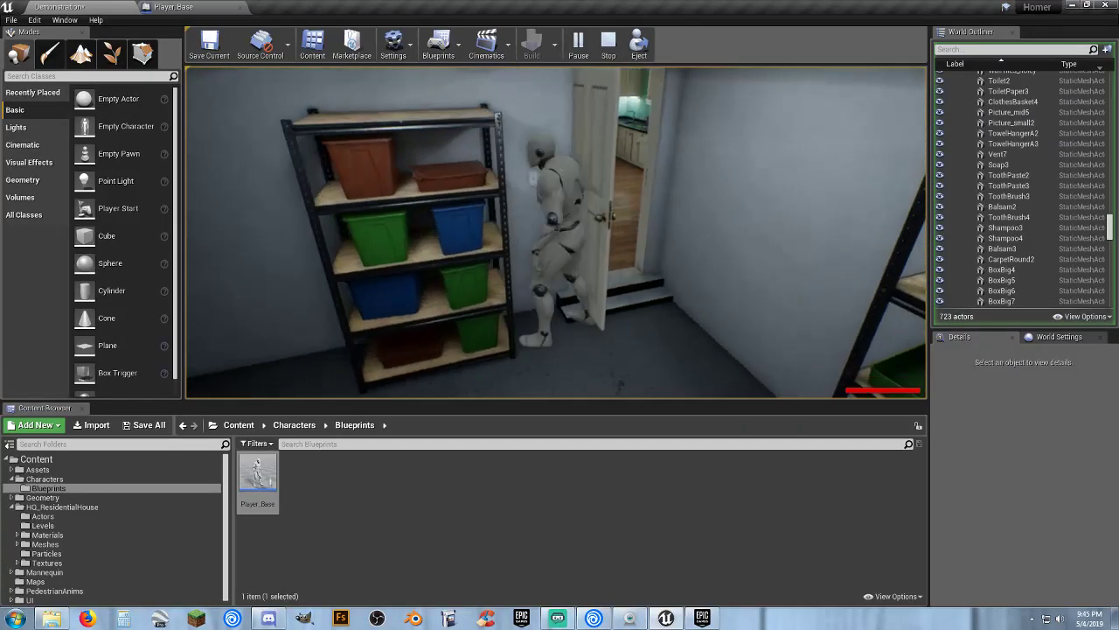
key("w")
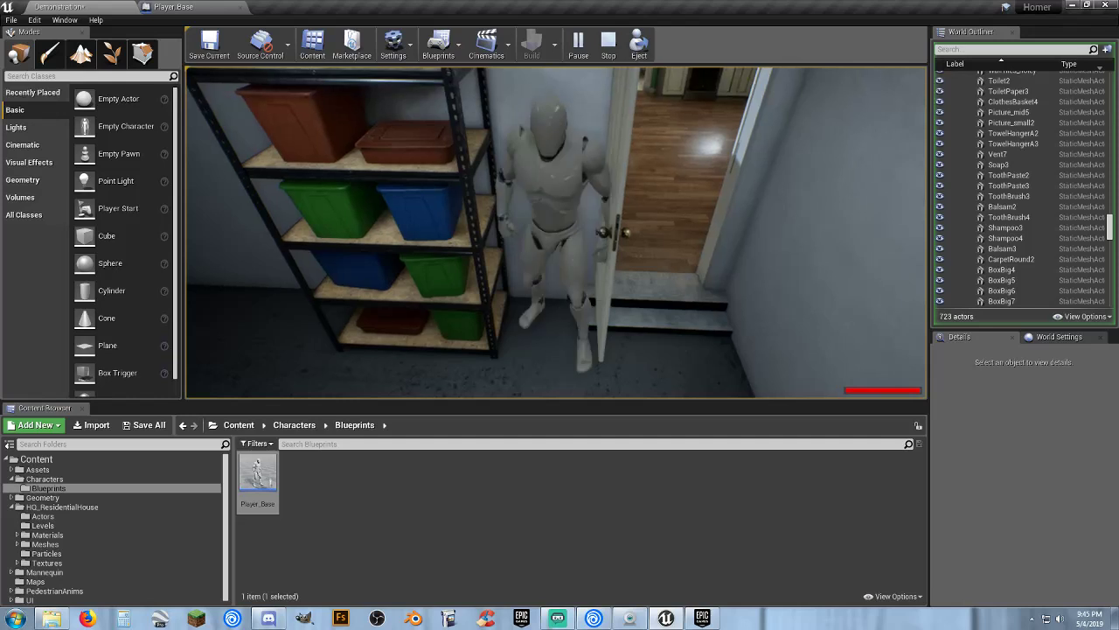
key("a")
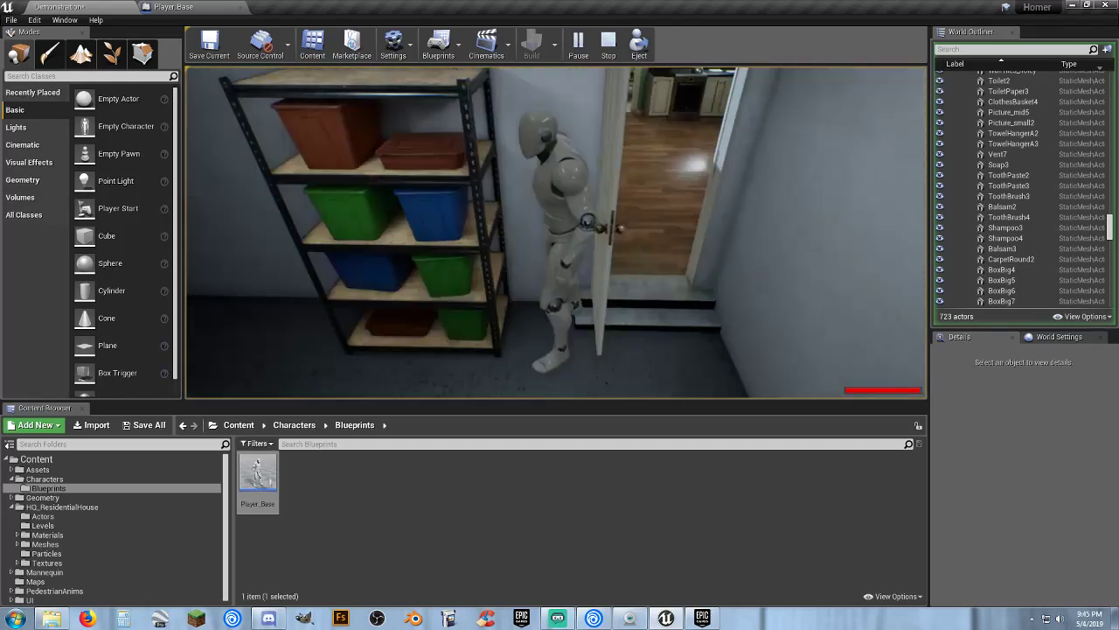
key("s")
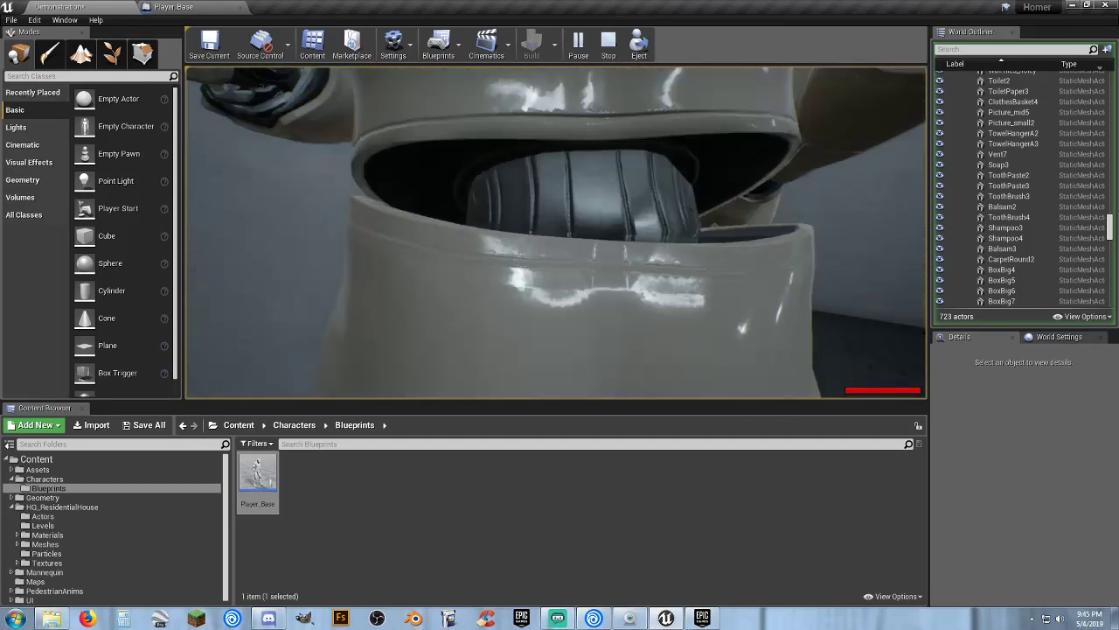
key("s")
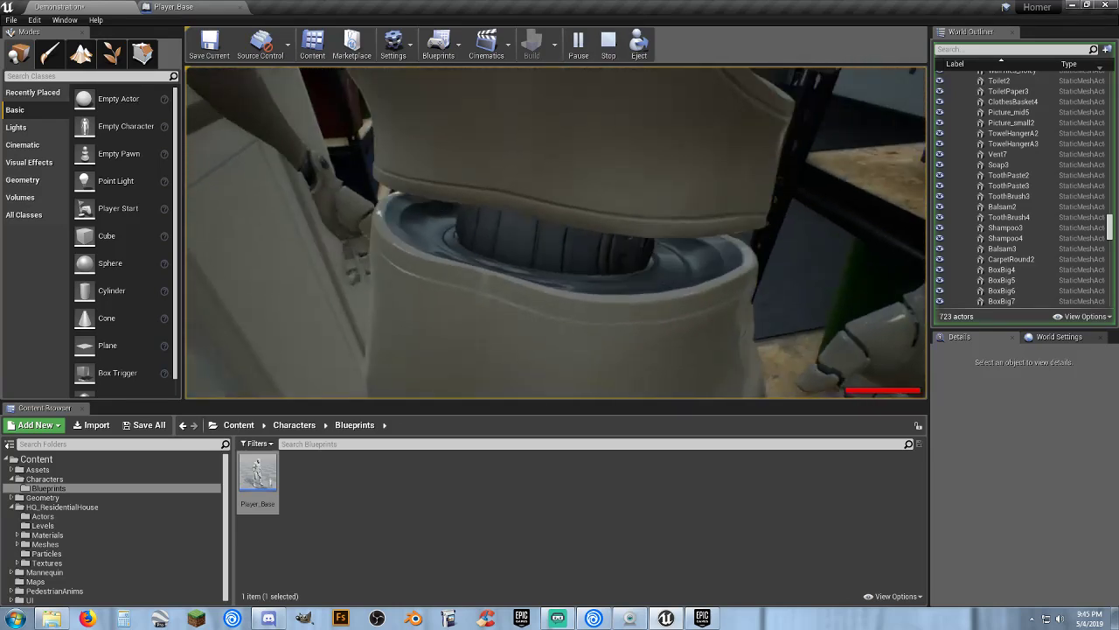
key("Escape")
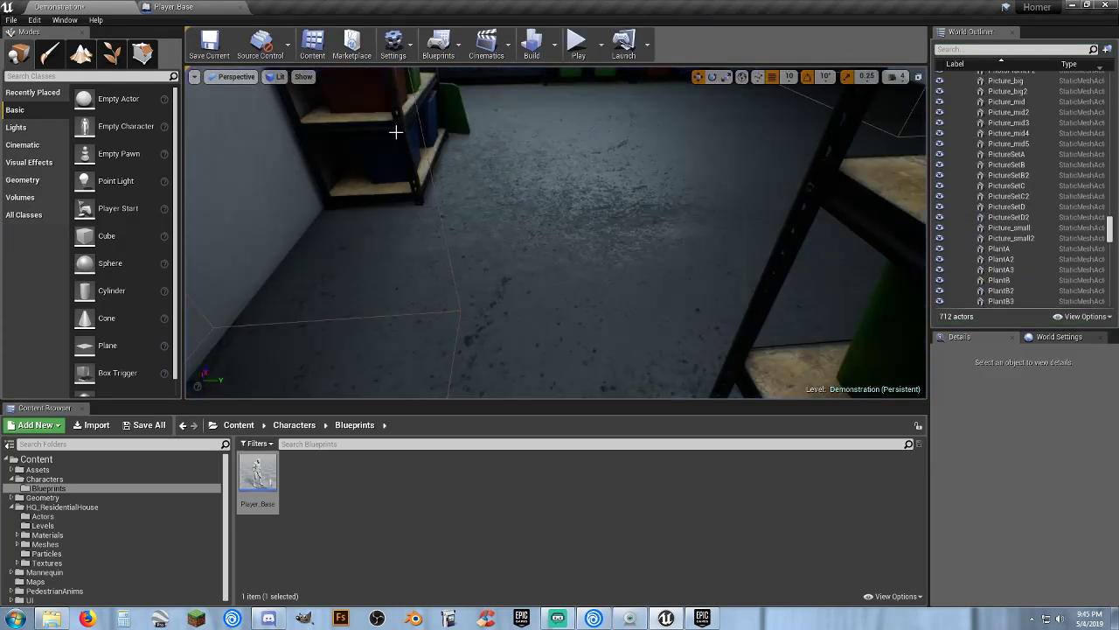
In Player_Base, set the CapsuleComponent's Capsule Radius to 38 and compile the blueprint.
left_click(201, 8)
left_click_drag(717, 330, 612, 330)
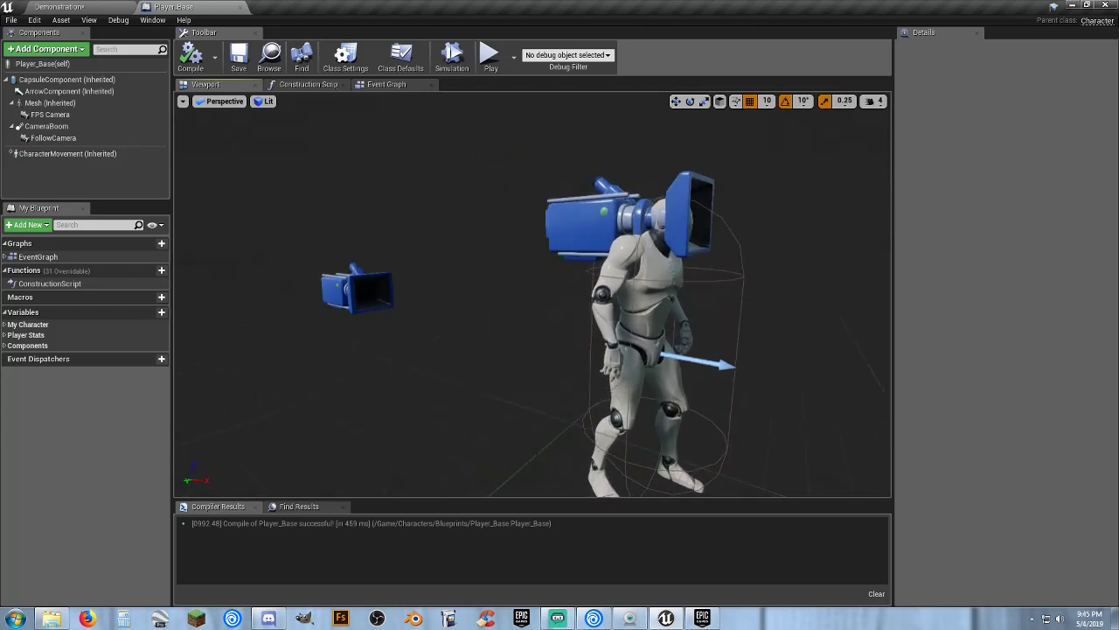
left_click_drag(787, 298, 658, 299, "alt")
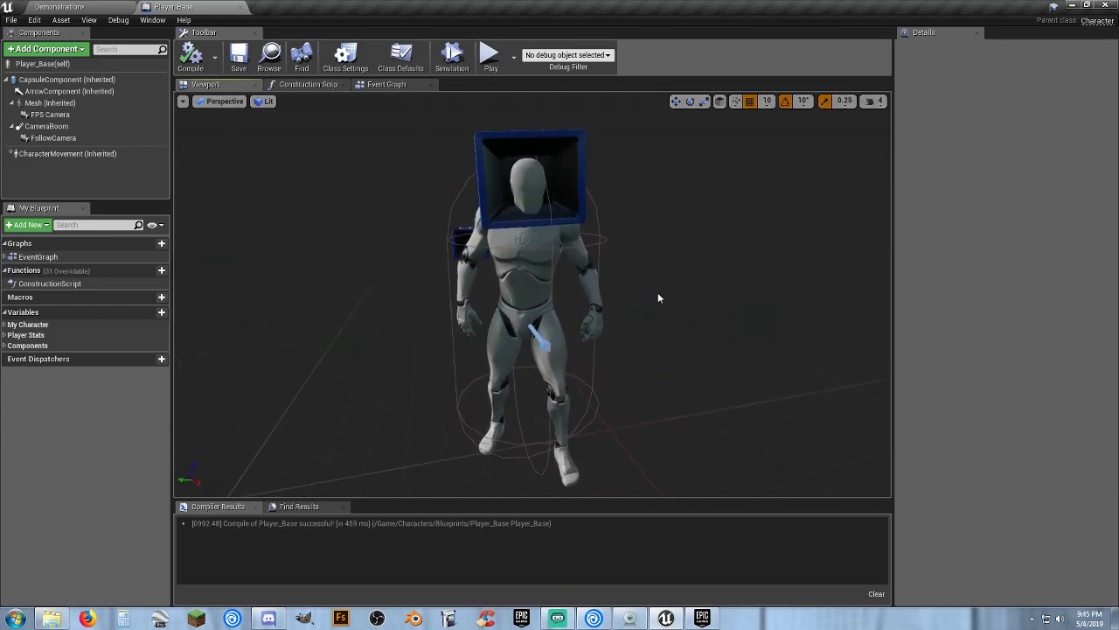
left_click(66, 80)
left_click(983, 254)
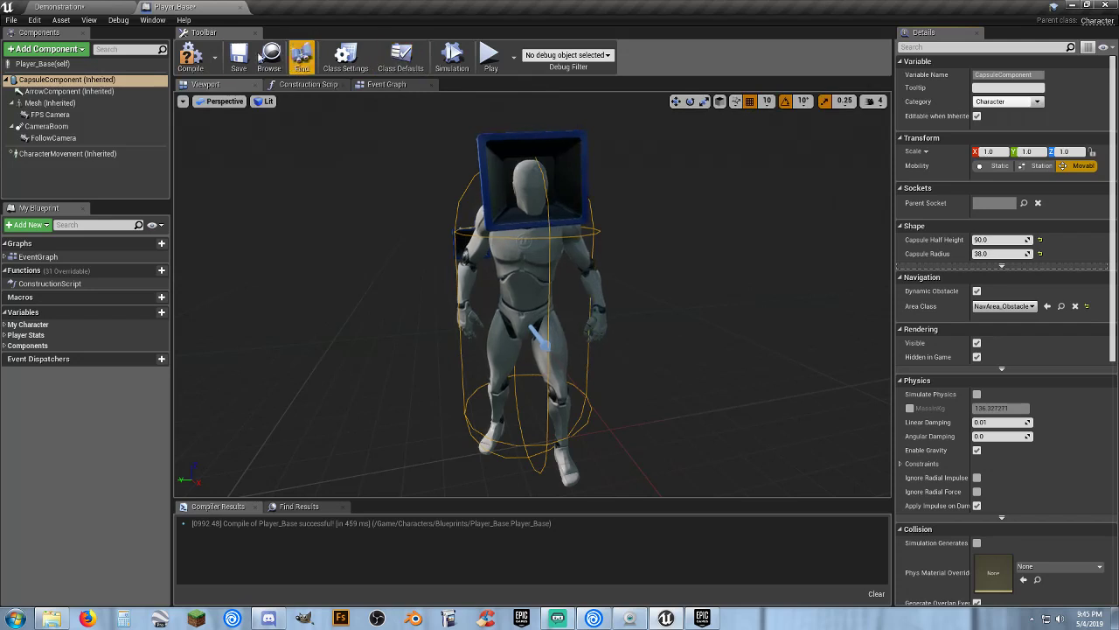
Play the Demonstration level again, walk the character onto the porch and open the house's front door.
left_click(118, 7)
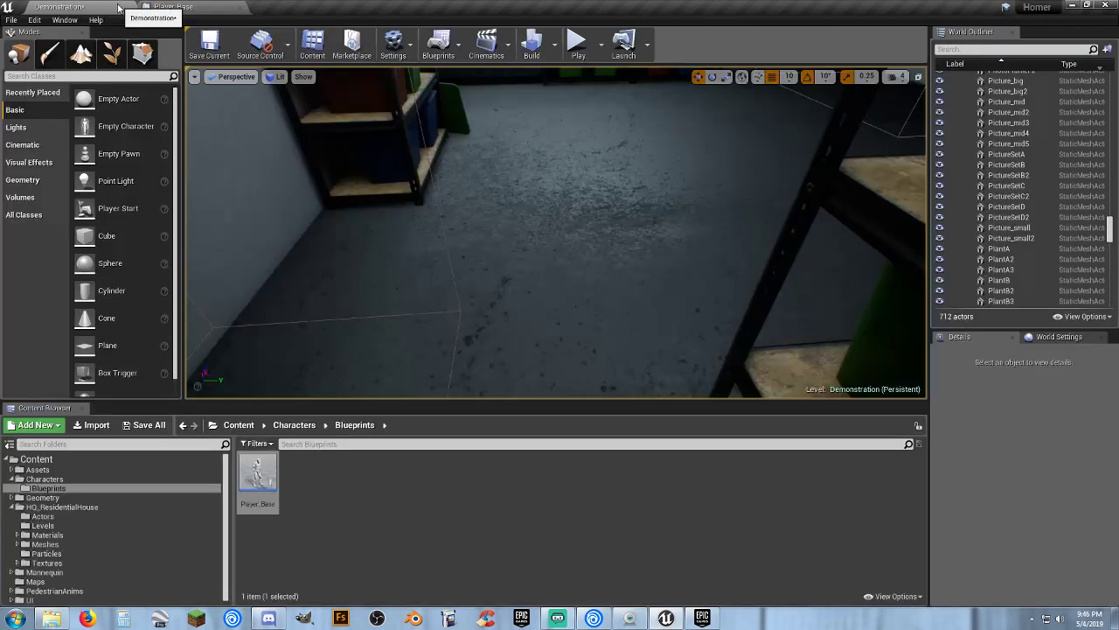
left_click(573, 43)
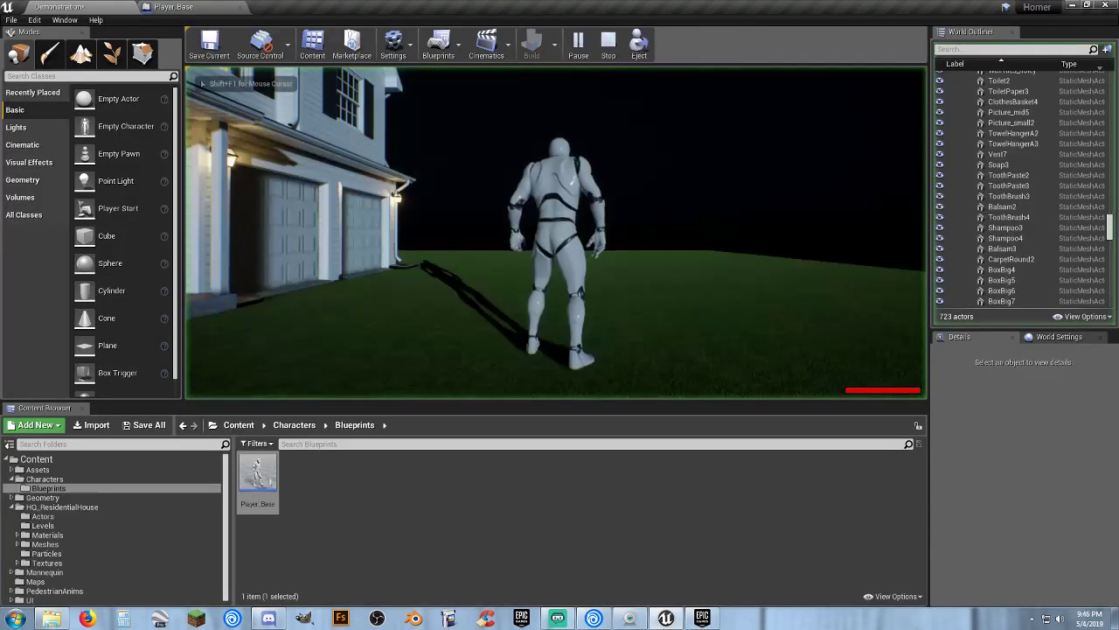
key("w")
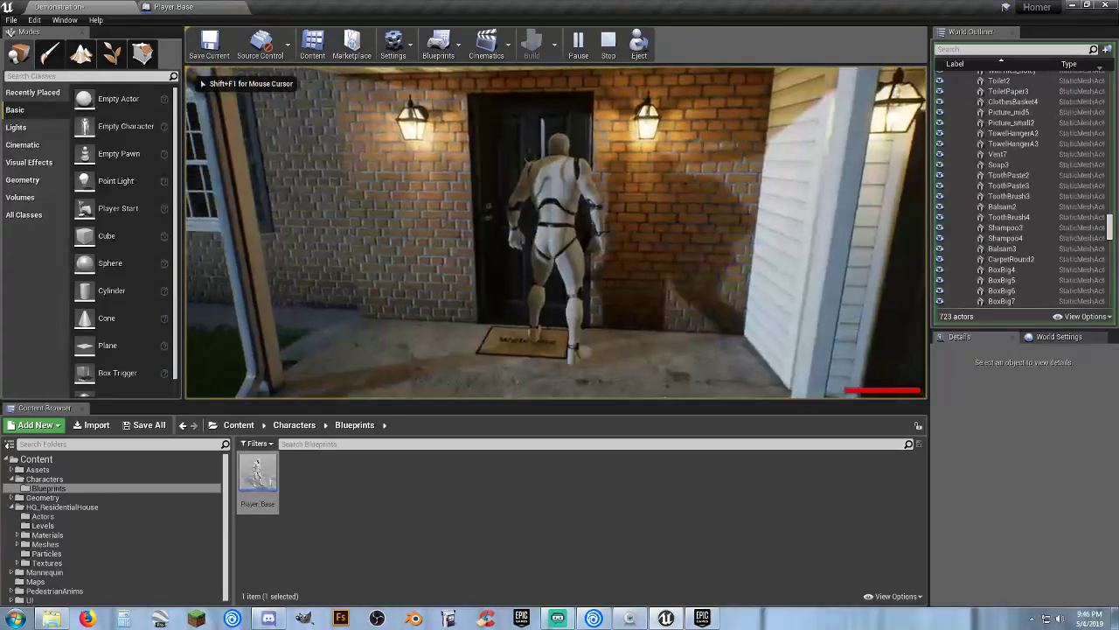
key("e")
Test the character's fit through the hallway, small bathroom and kitchen entrance, and end the play session.
key("w")
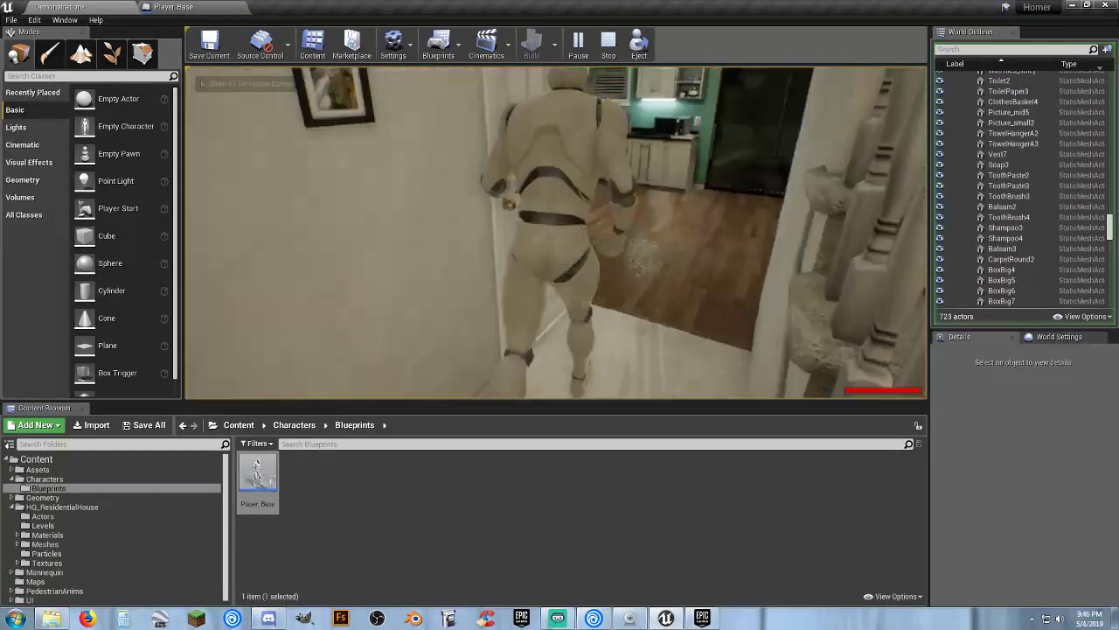
key("w")
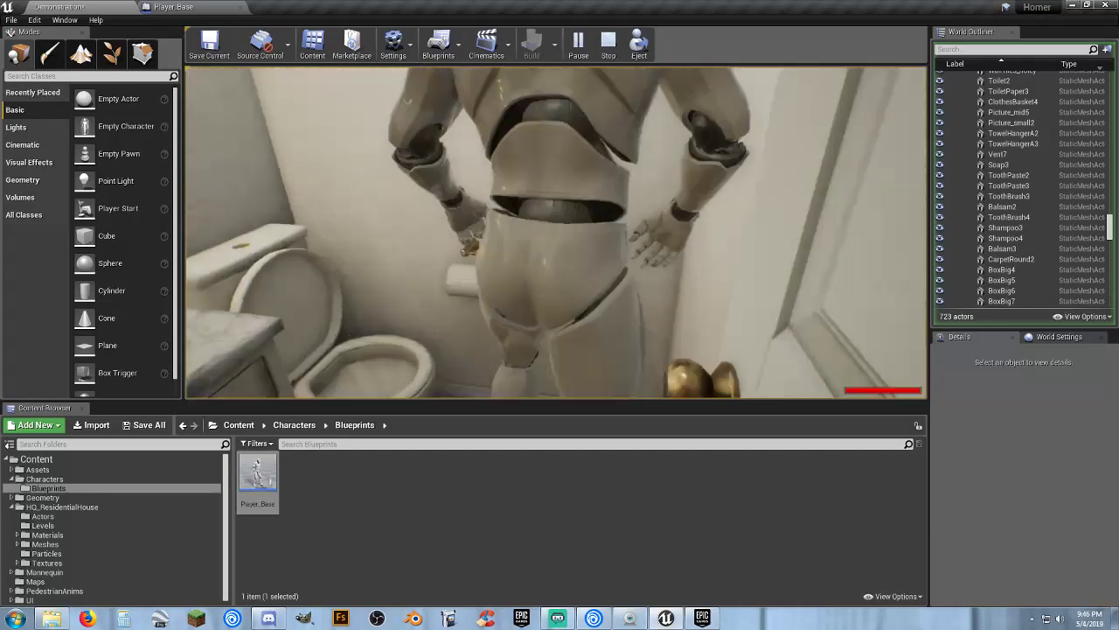
key("w")
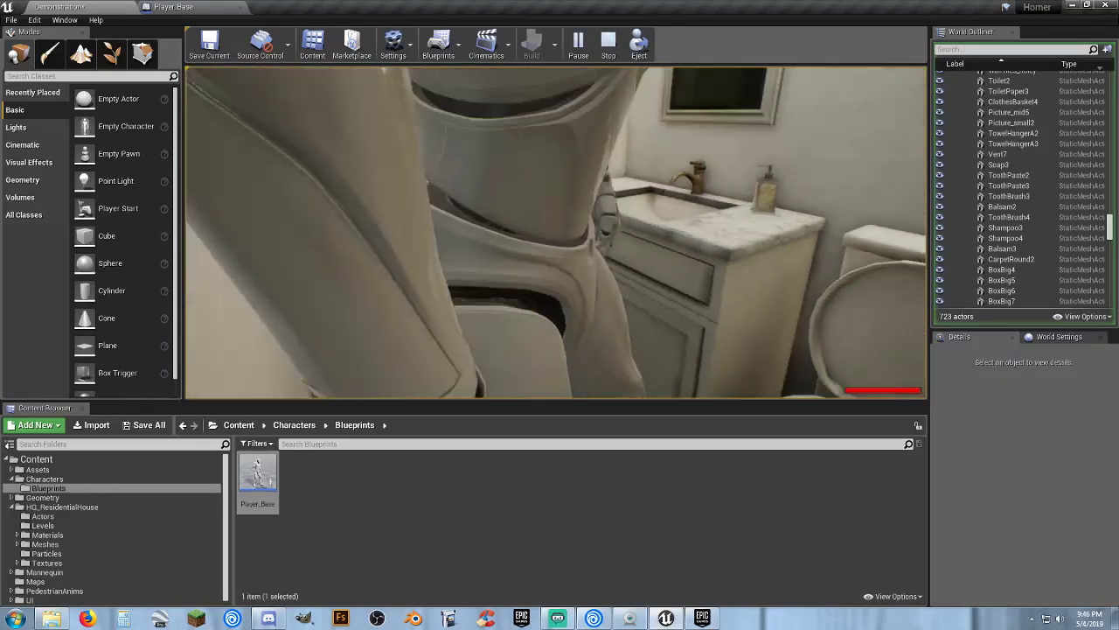
key("w")
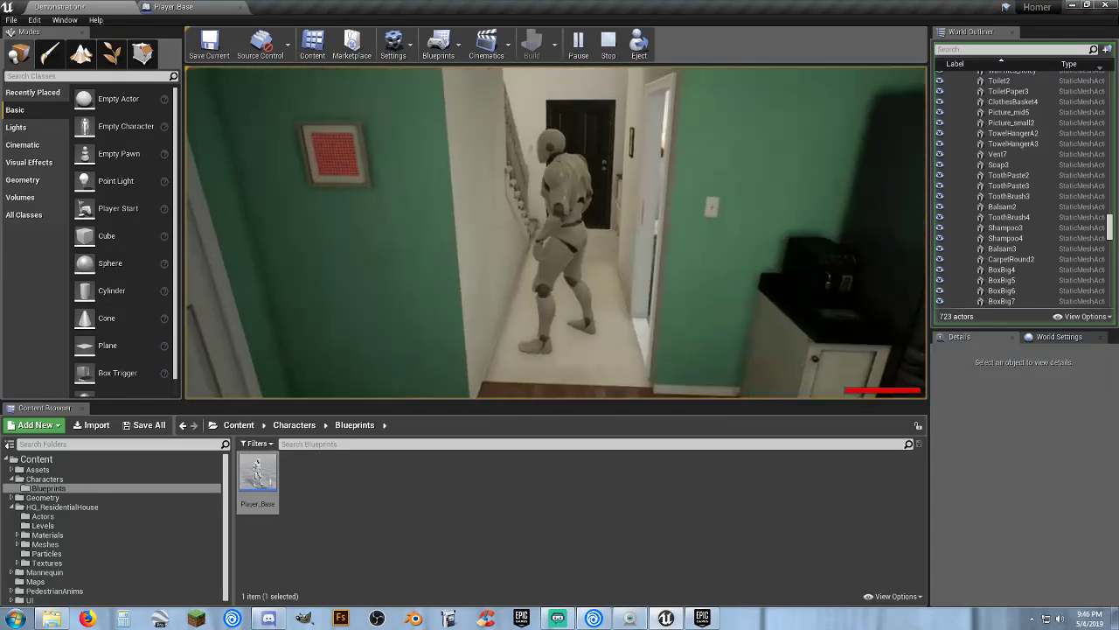
key("w")
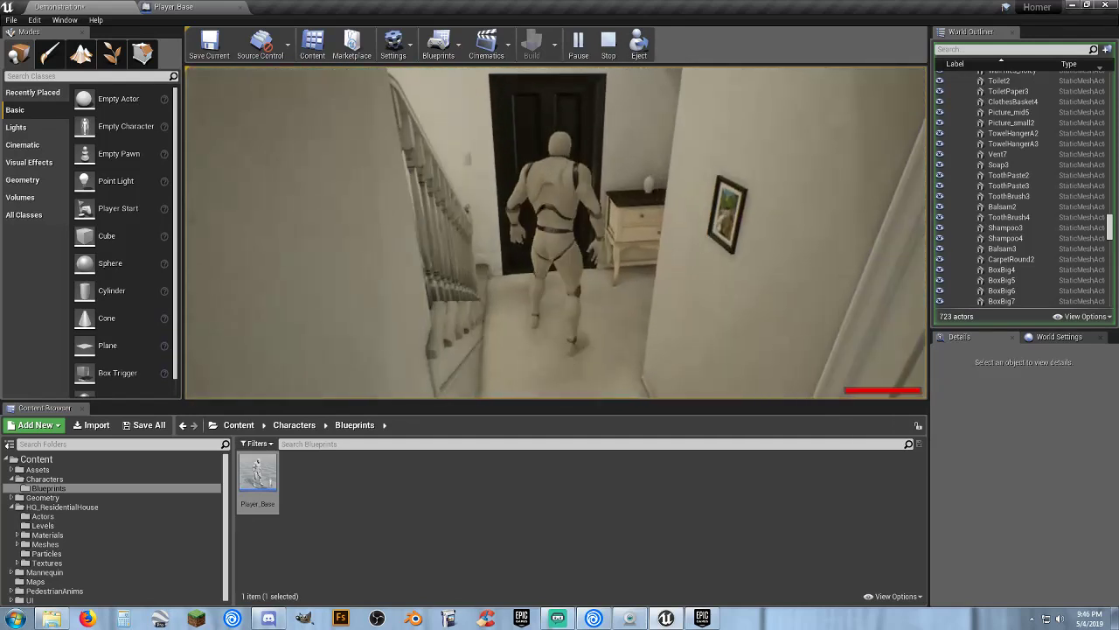
key("Escape")
In Player_Base, scale the character mesh to 0.8 on all three axes, and compile and save the blueprint.
left_click(174, 7)
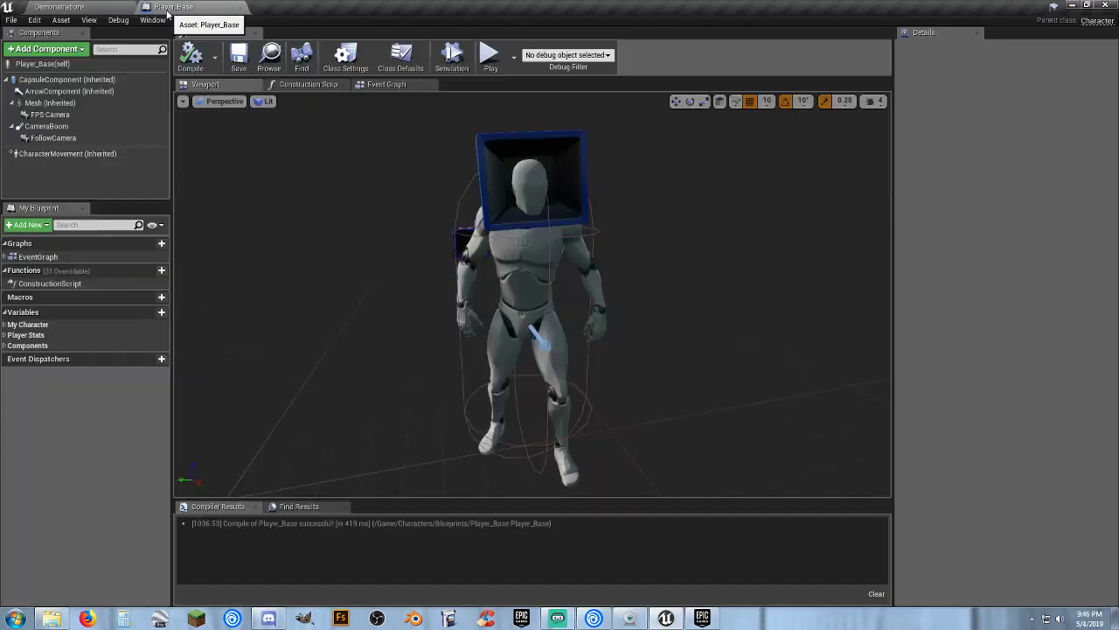
left_click(50, 103)
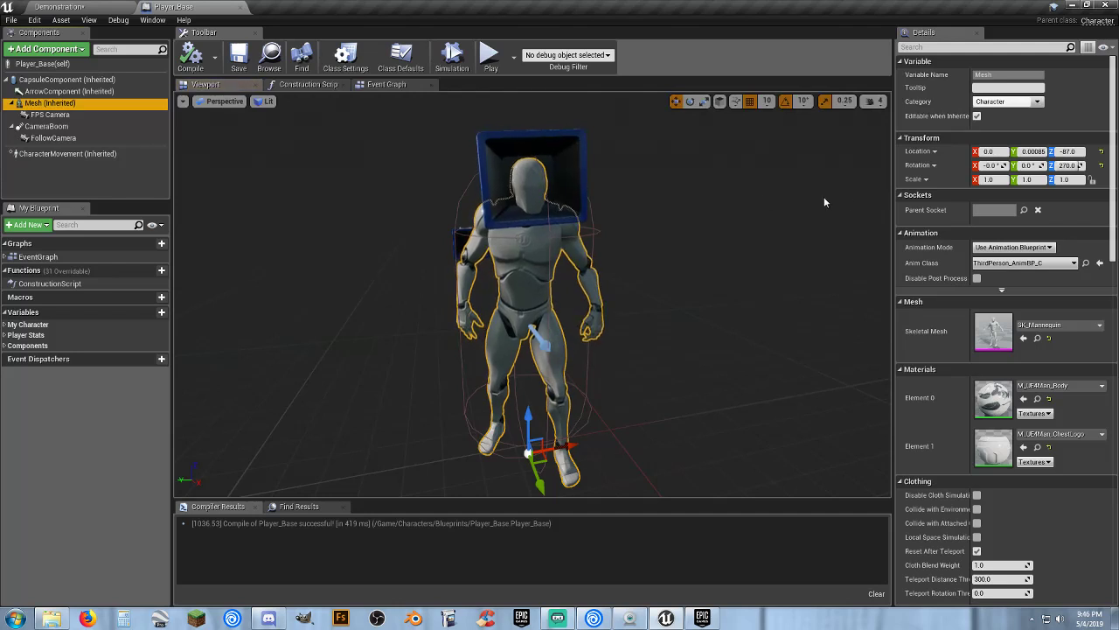
left_click(704, 101)
right_click_drag(534, 371, 577, 381)
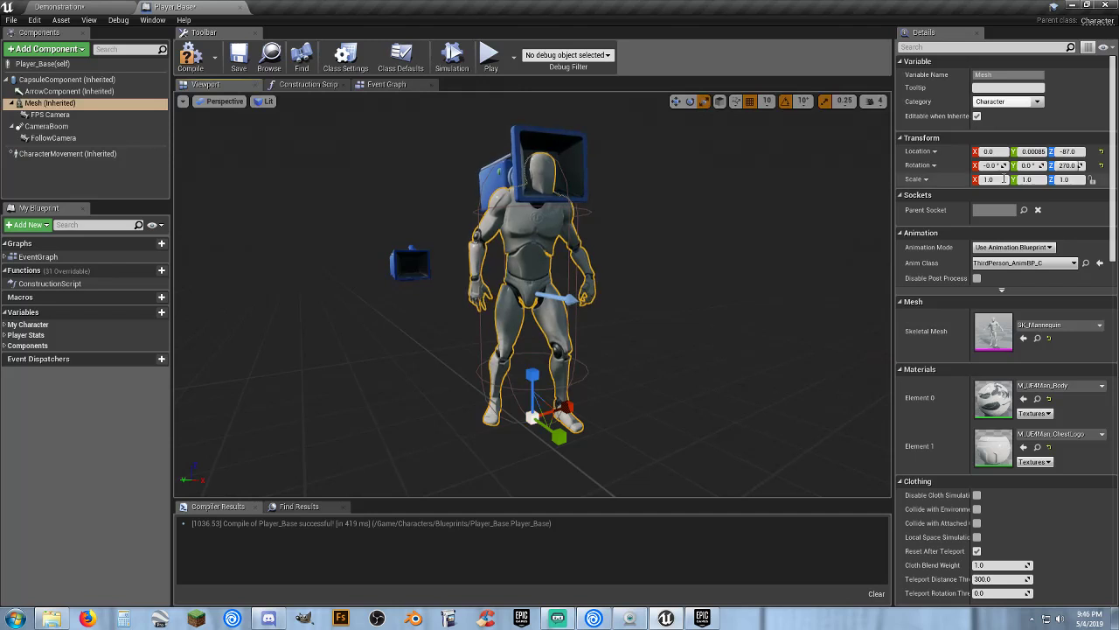
left_click(1063, 179)
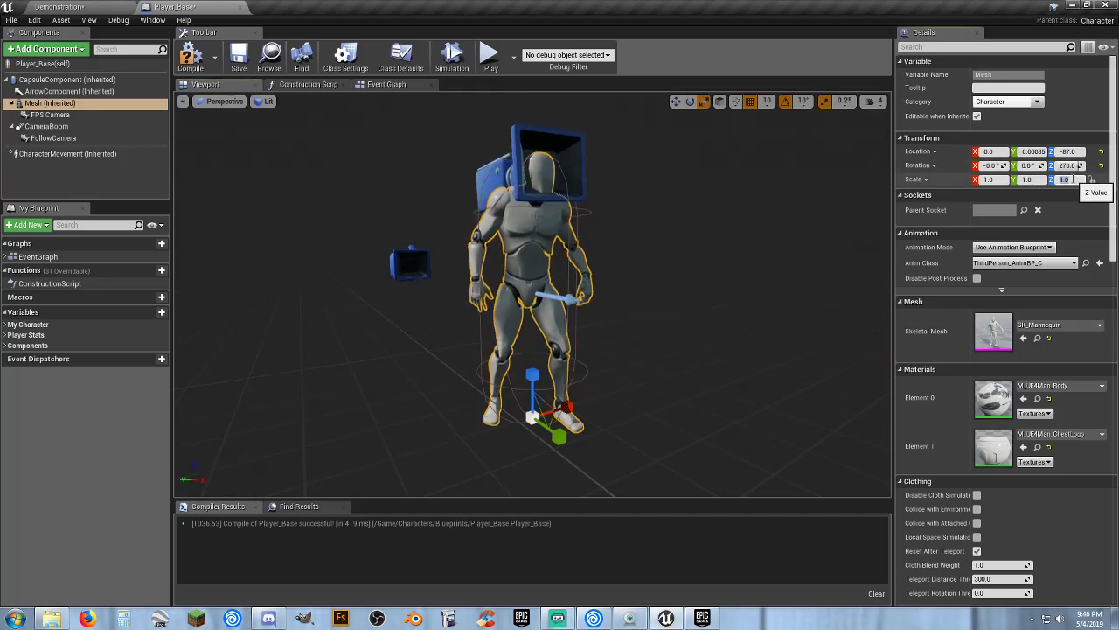
type("0.8")
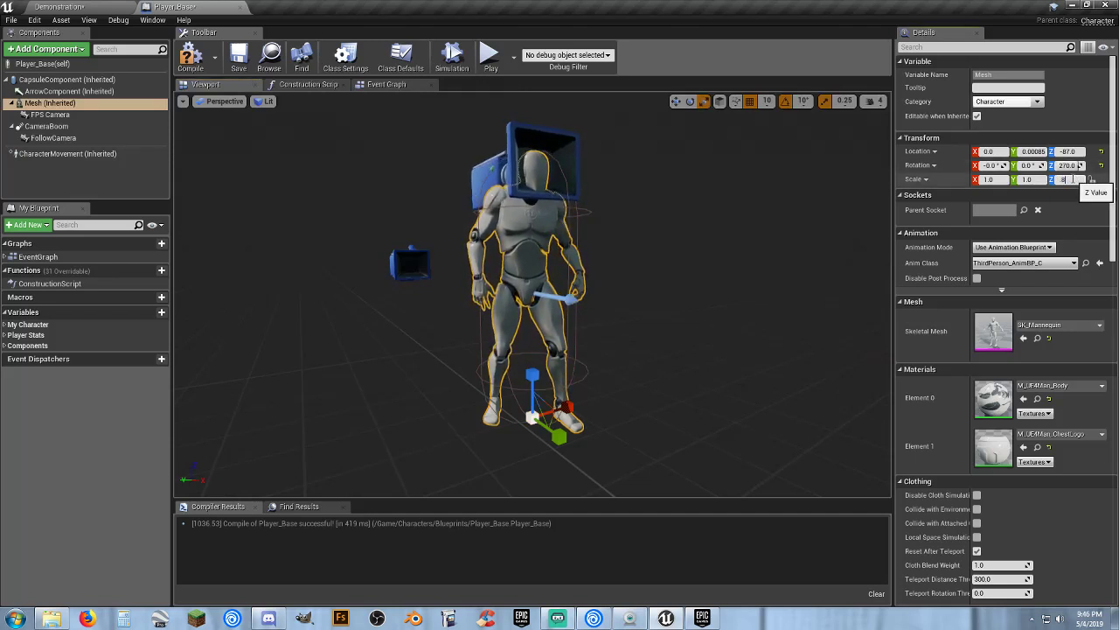
key("Return")
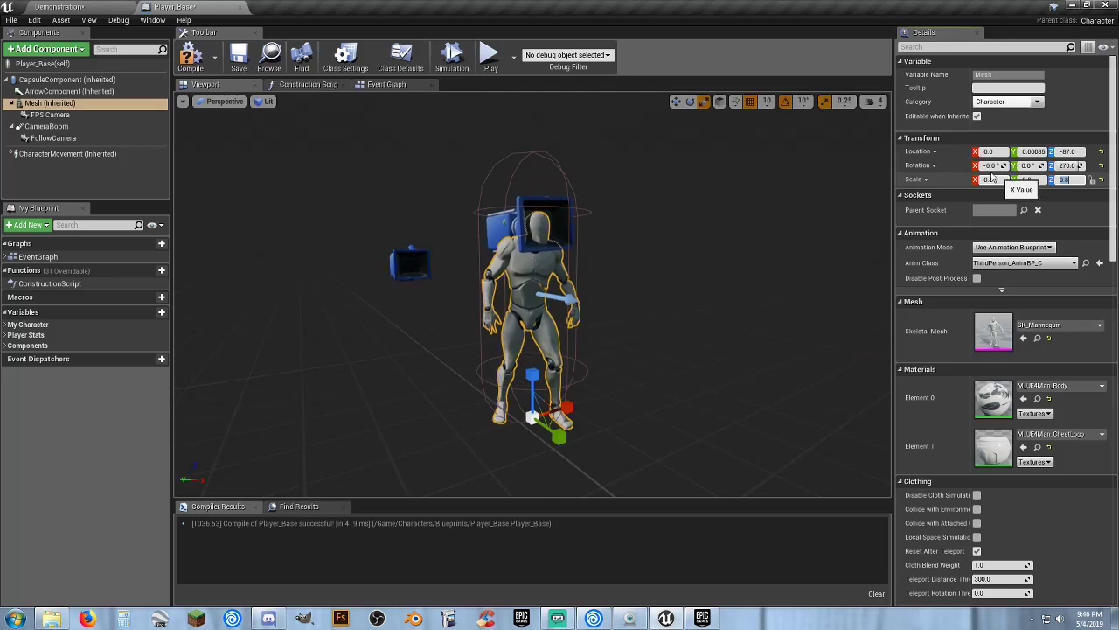
left_click(191, 56)
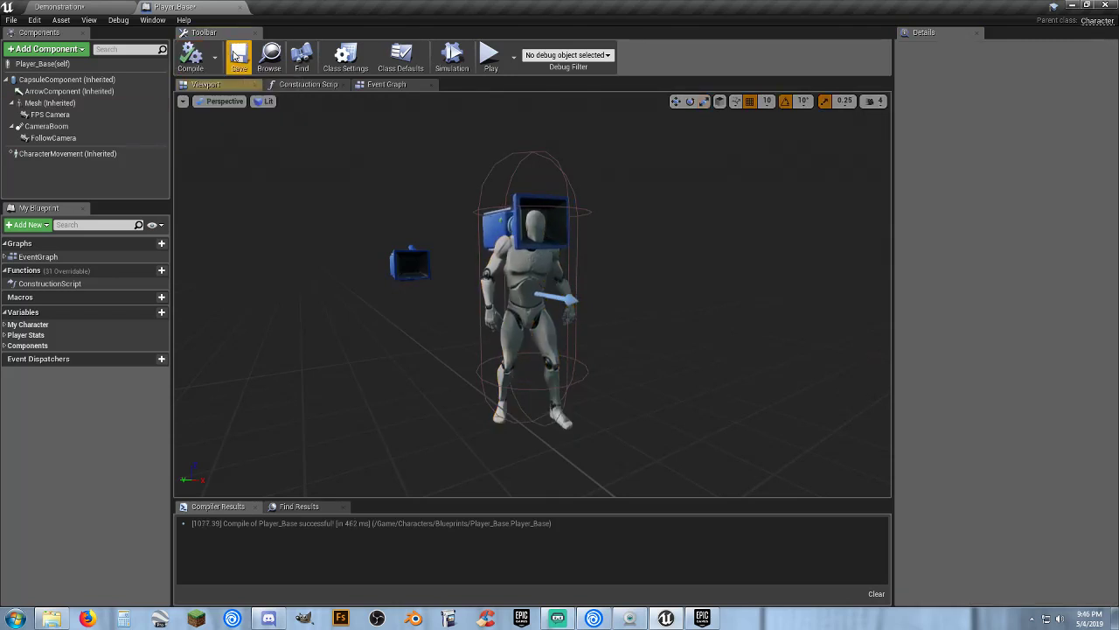
left_click(238, 56)
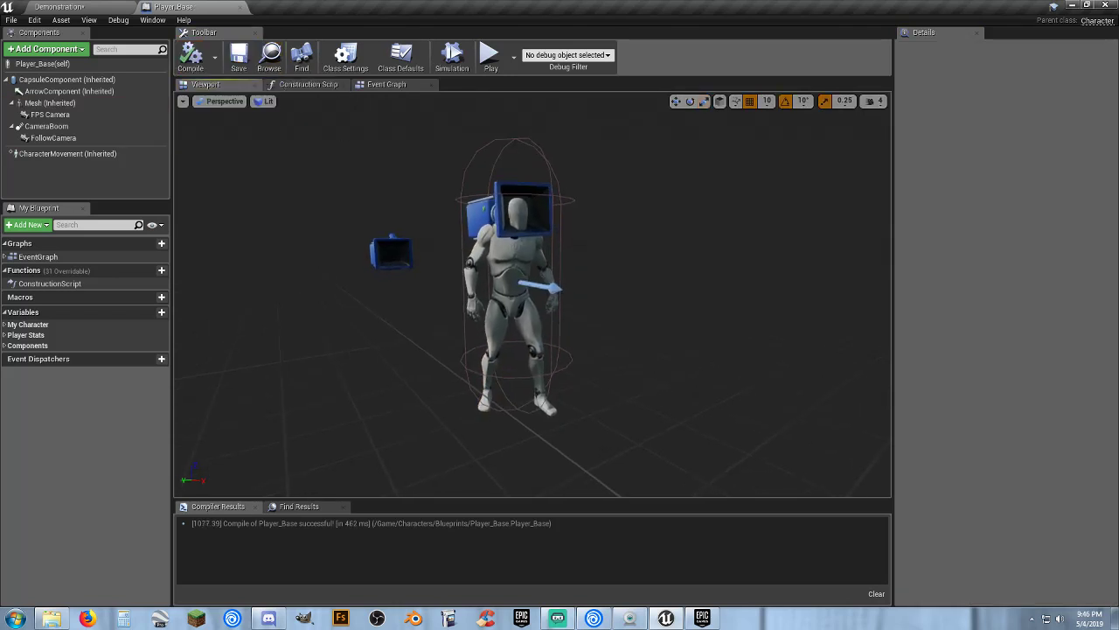
Set the CapsuleComponent's Capsule Half Height to 80.
right_click_drag(532, 293, 559, 294)
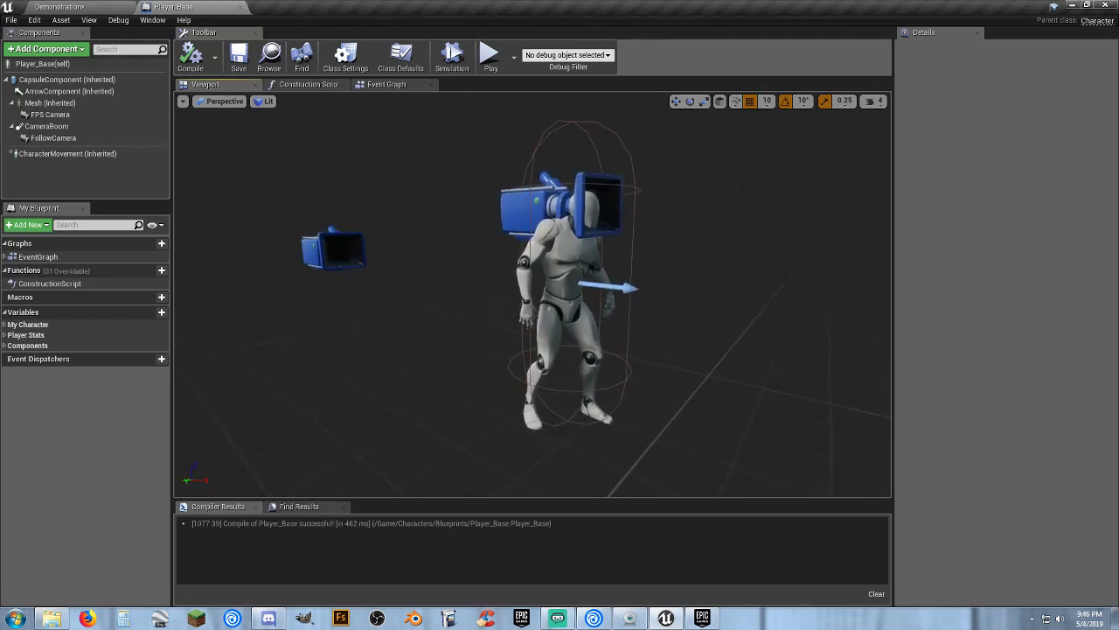
left_click(67, 80)
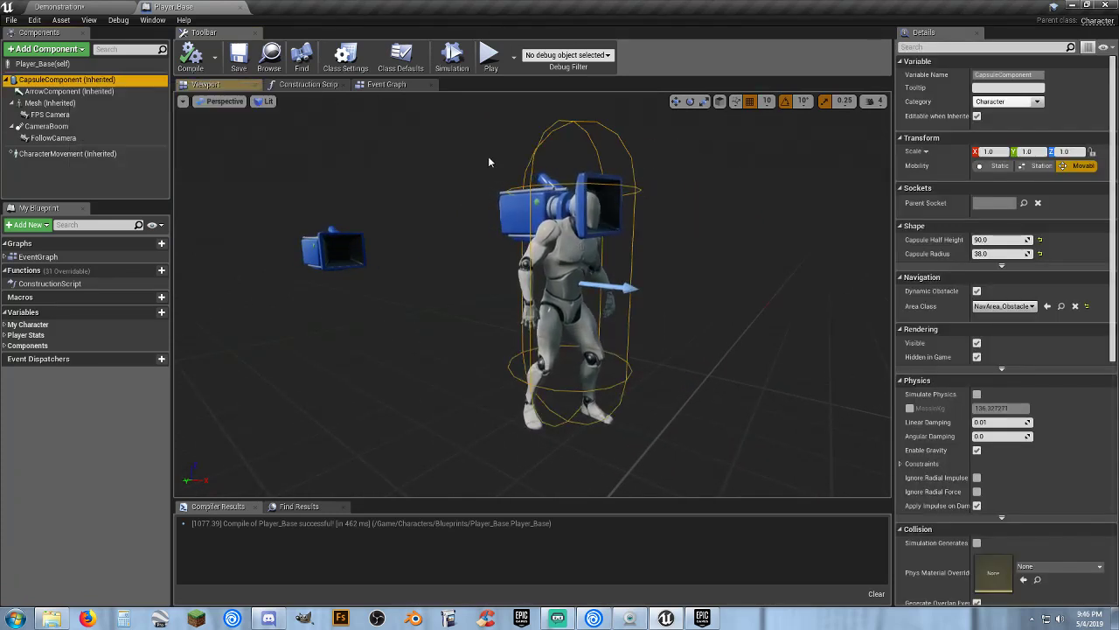
left_click(1010, 239)
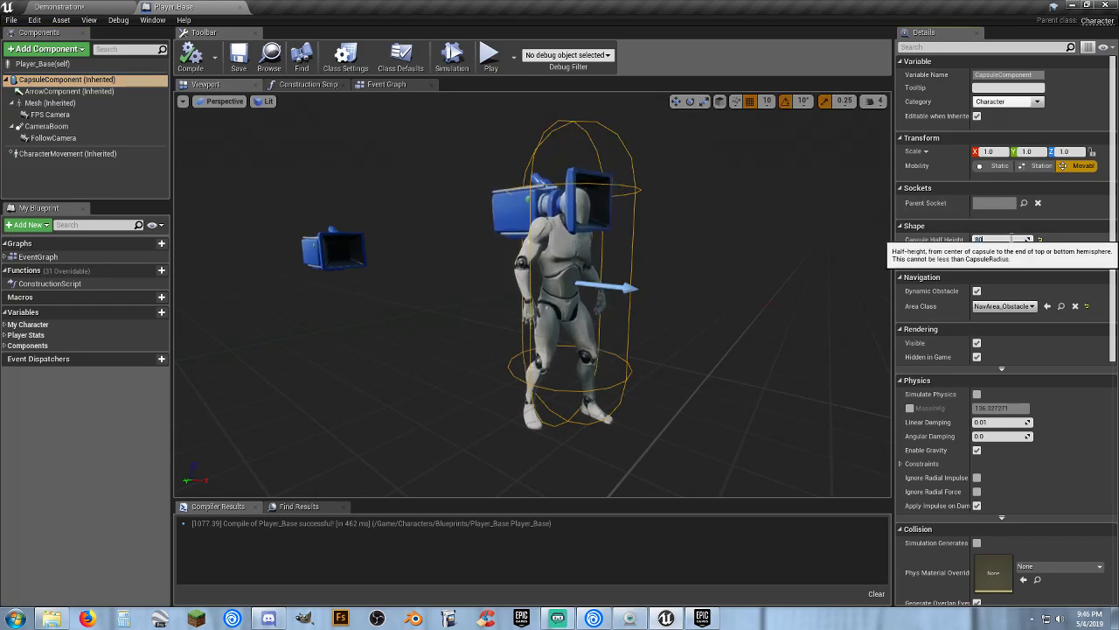
type("80")
key("Tab")
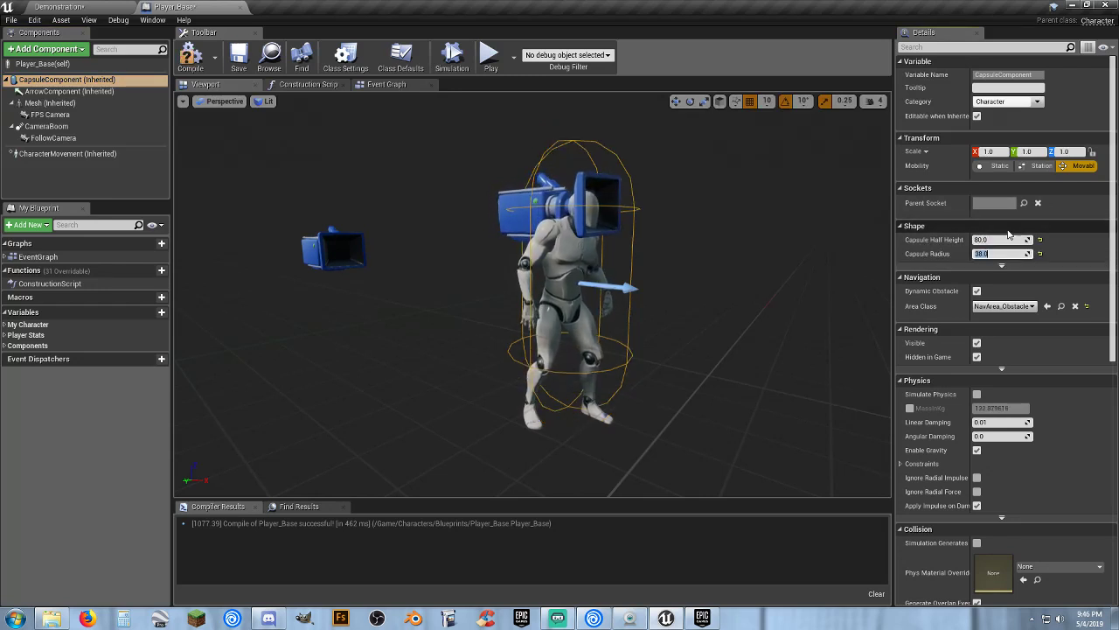
Raise the character mesh to a Z location of -67 and compile the blueprint.
left_click(55, 104)
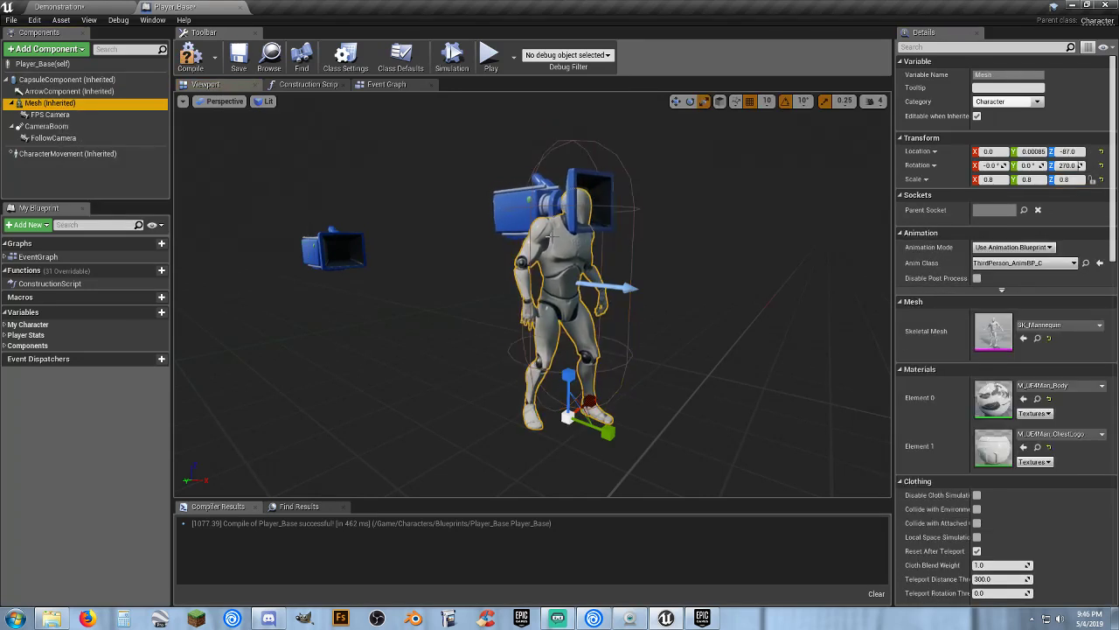
left_click(675, 101)
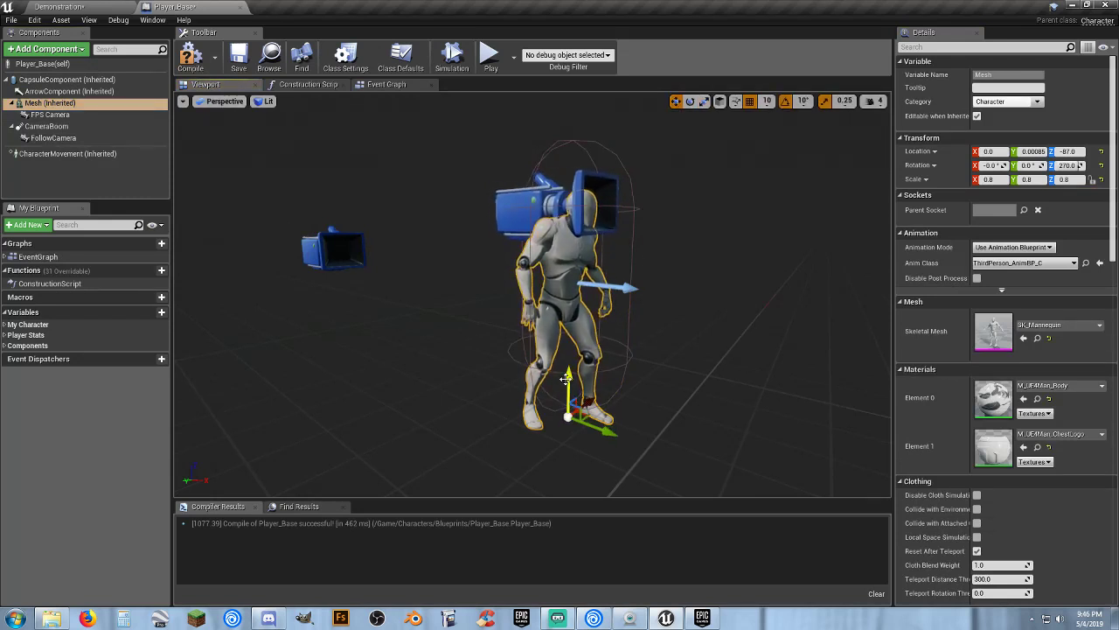
left_click_drag(566, 378, 571, 367)
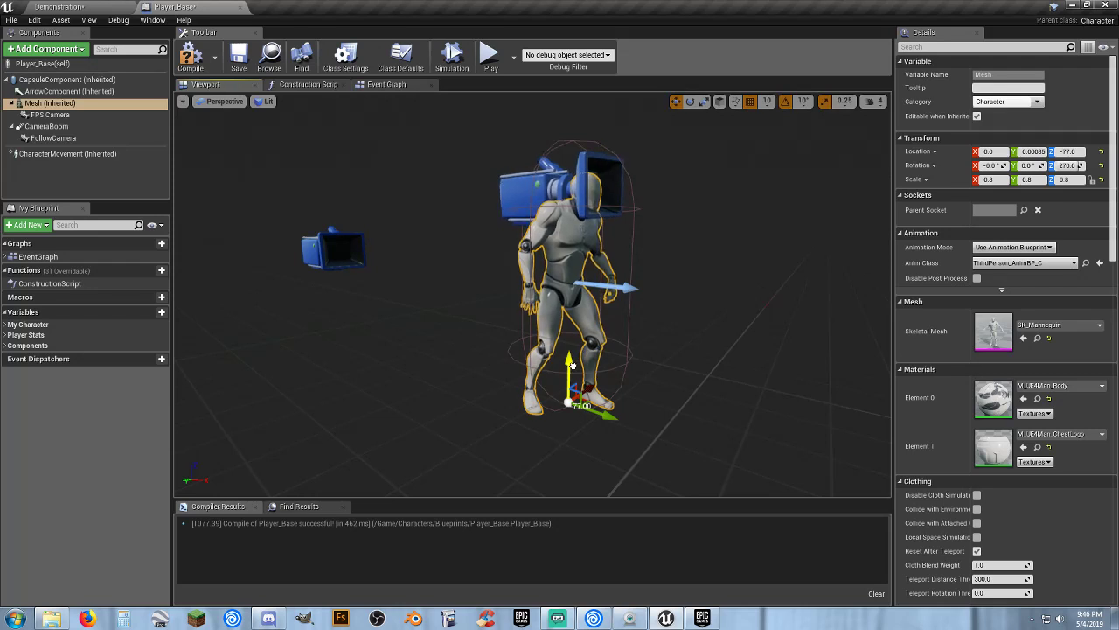
left_click_drag(575, 356, 576, 353)
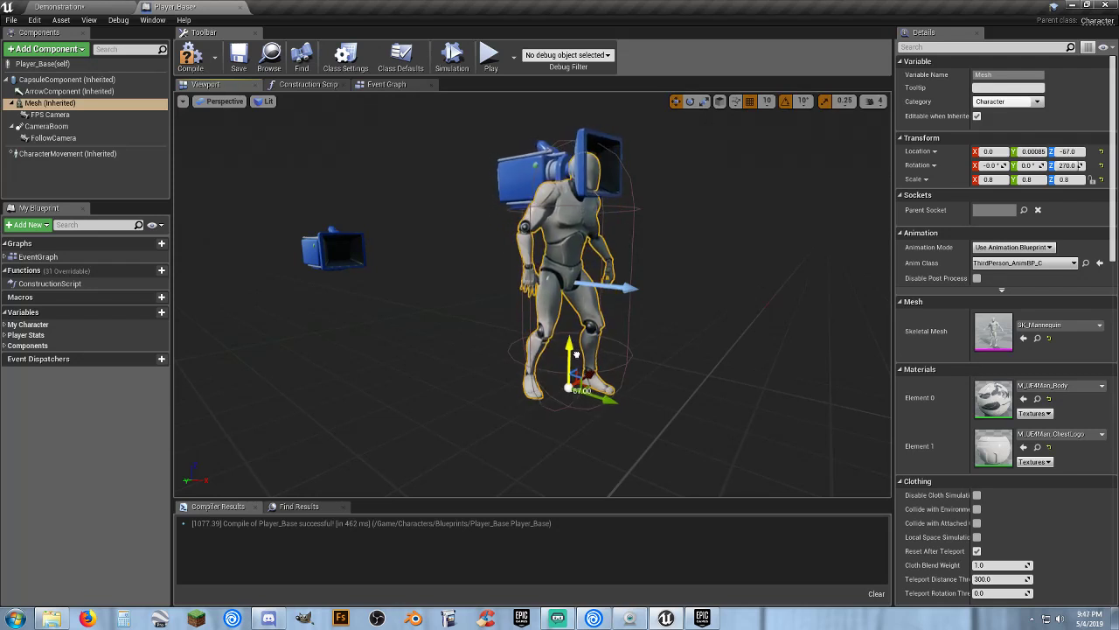
left_click(191, 57)
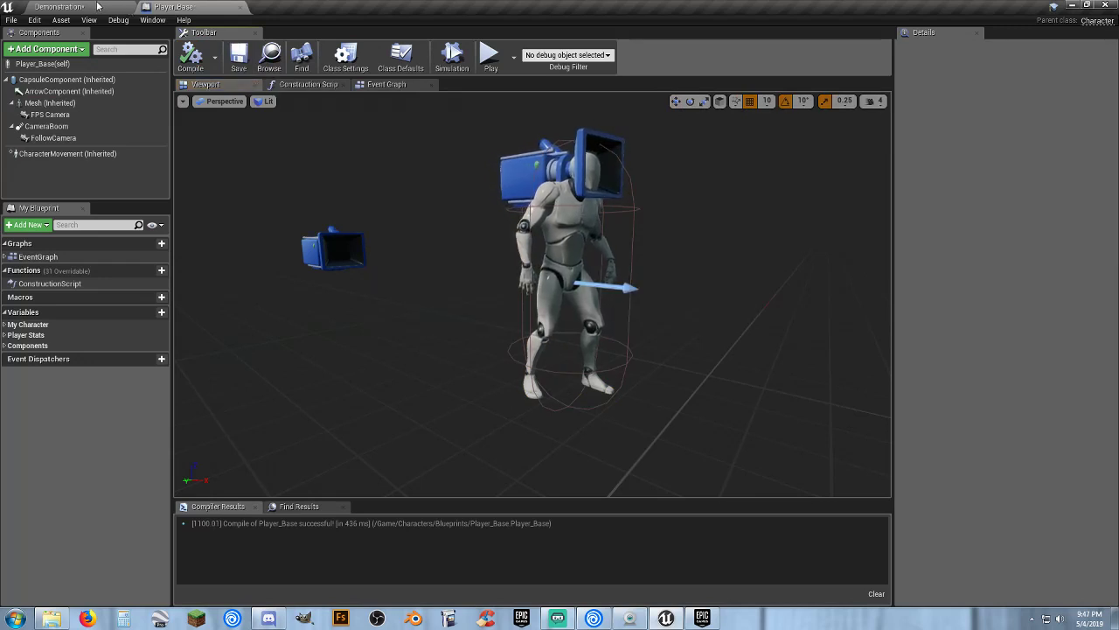
Play the Demonstration level briefly to check how the character stands on the grass, and end the session.
left_click(97, 6)
left_click(581, 44)
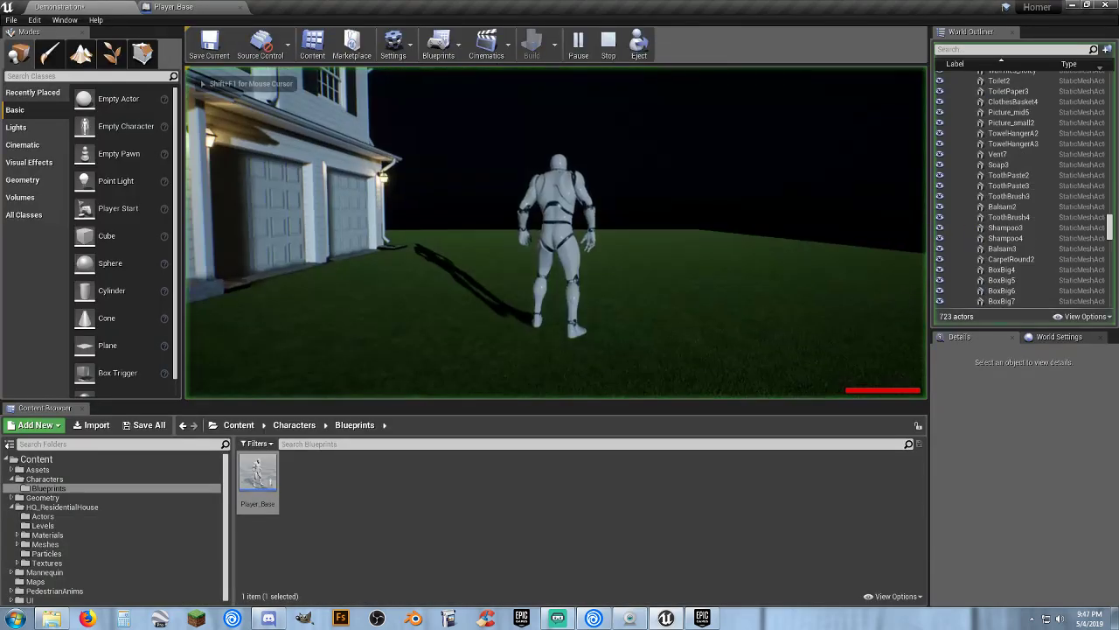
key("Escape")
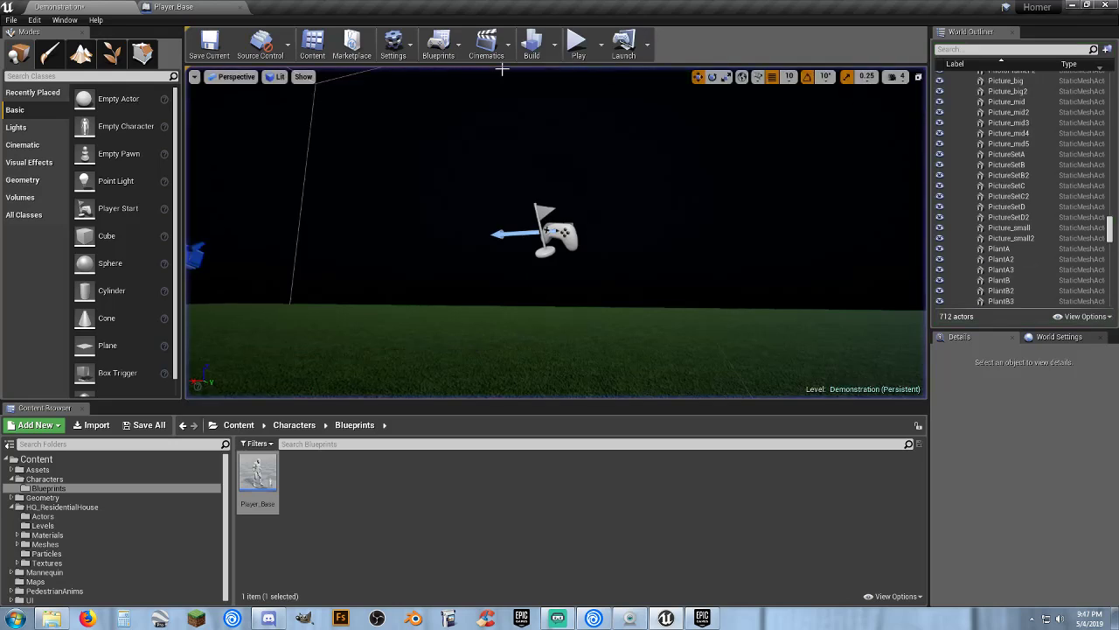
Lower the Player_Base mesh to a Z location of -77, set the position grid snap to 5, and compile and save the blueprint.
left_click(147, 7)
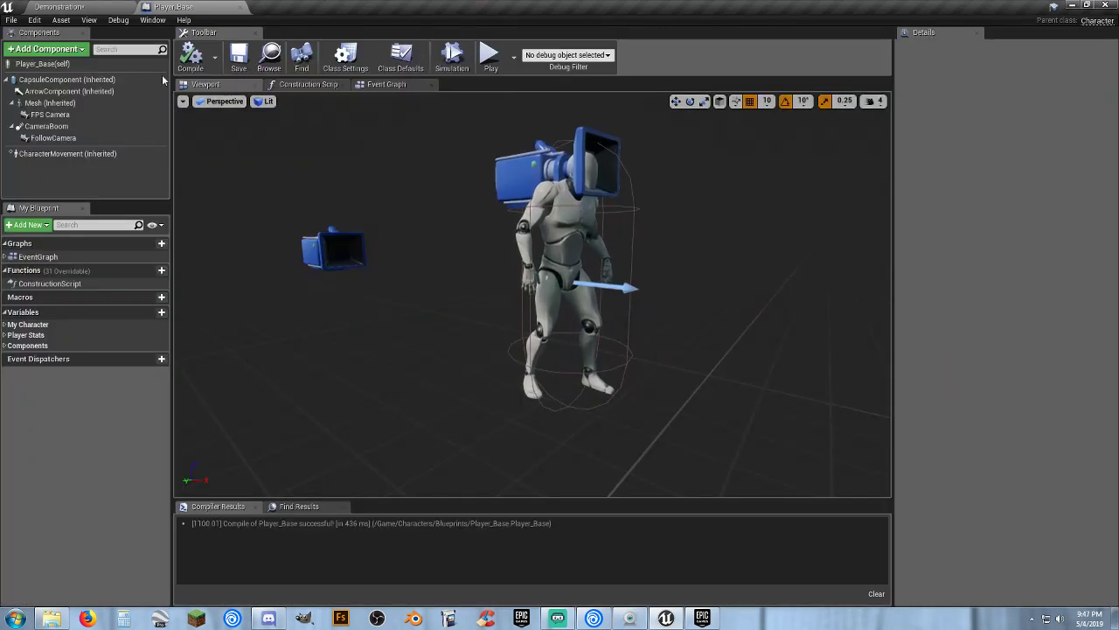
left_click(50, 102)
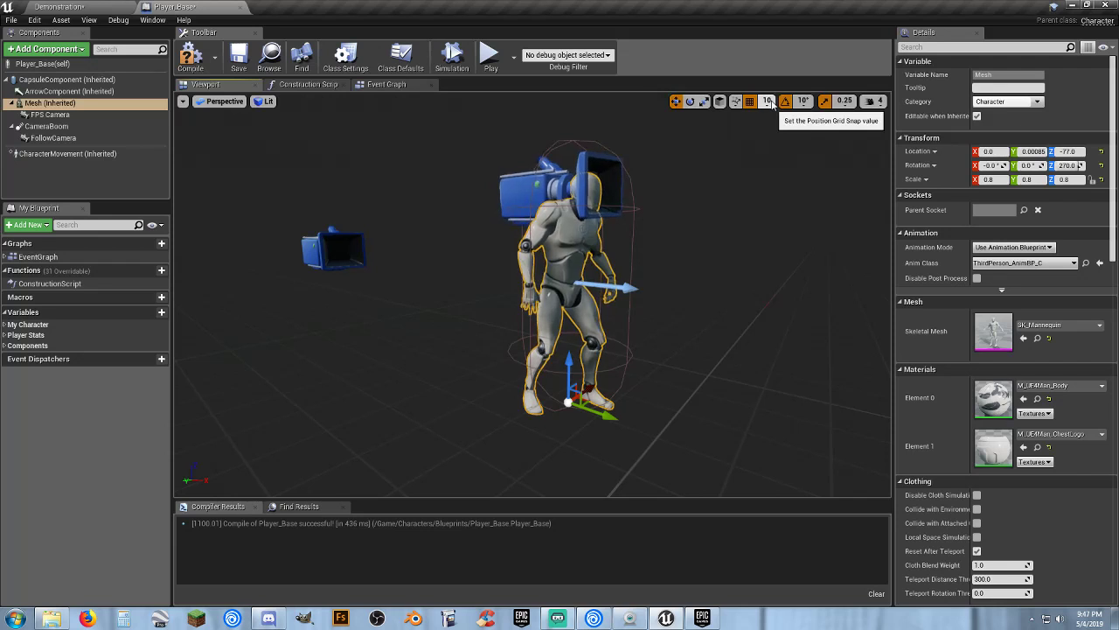
left_click(768, 101)
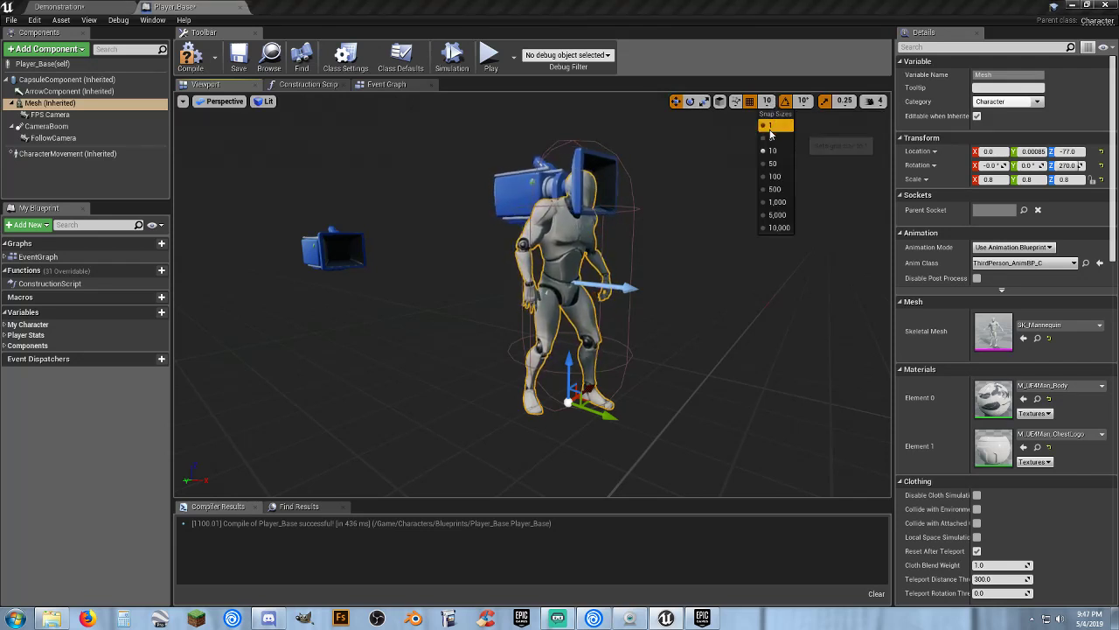
left_click(768, 139)
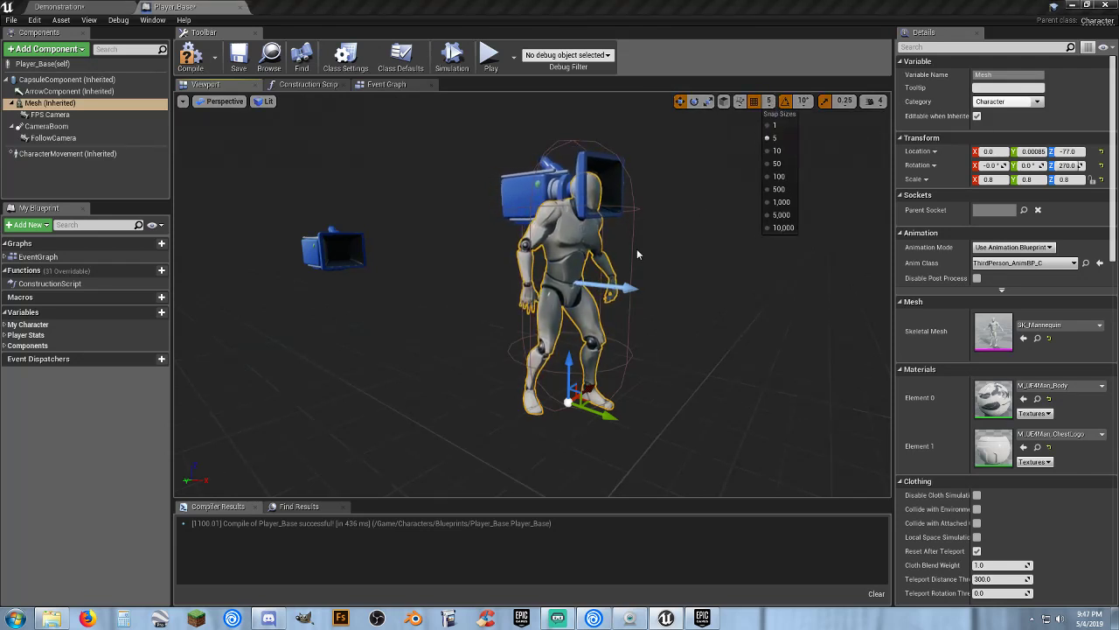
left_click(188, 55)
left_click(237, 54)
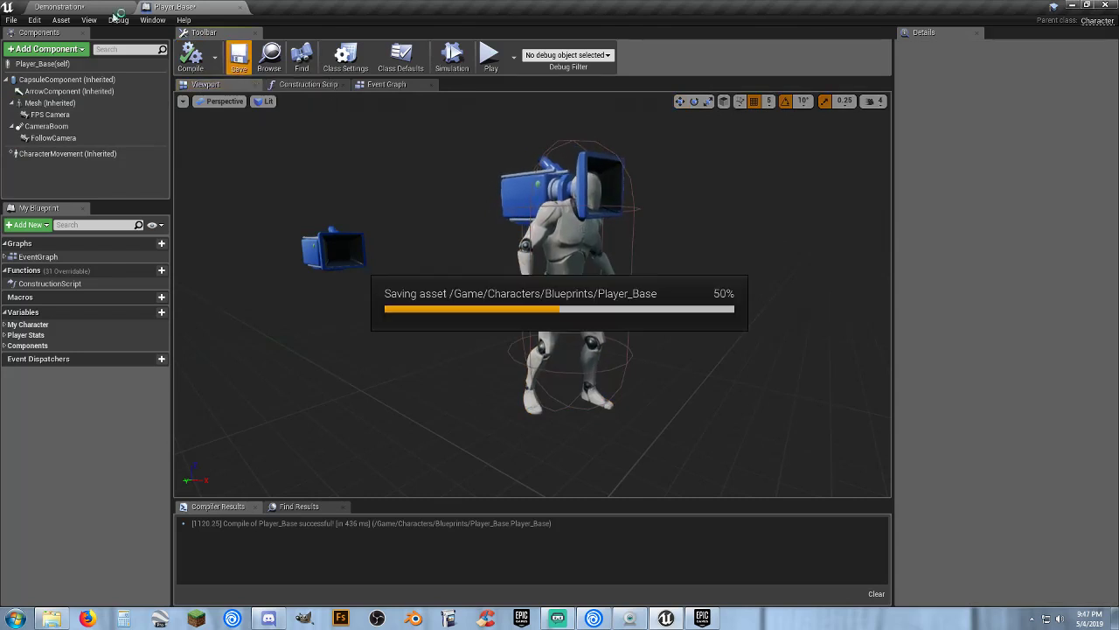
Play the Demonstration level and run the character across the lawn, into the house and through the ground-floor rooms and hallway.
left_click(59, 6)
left_click(577, 38)
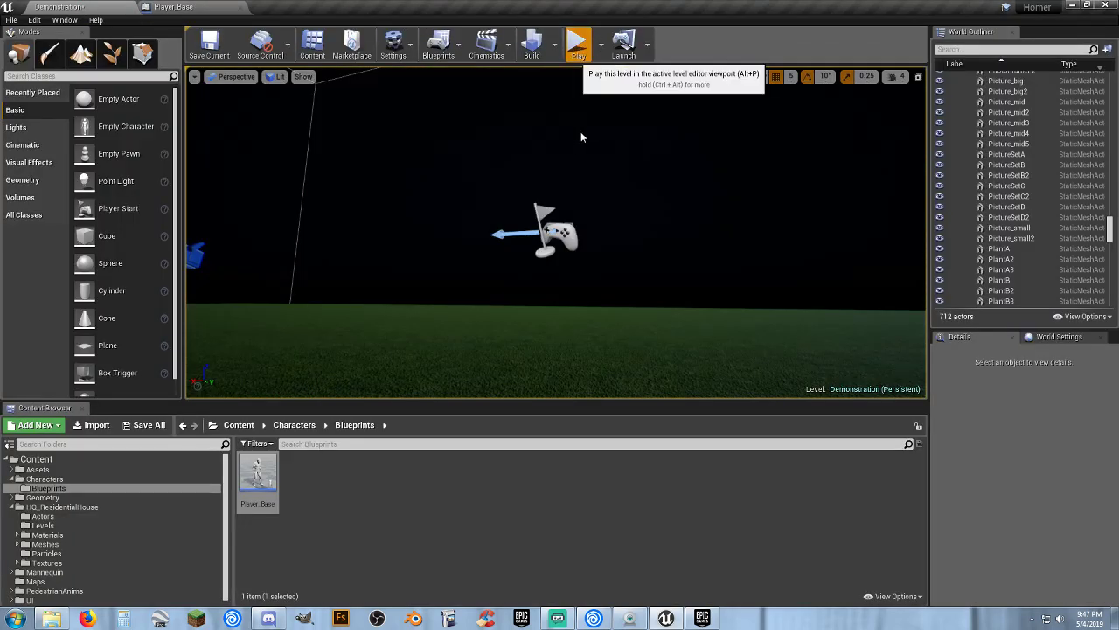
key("w")
key("w")
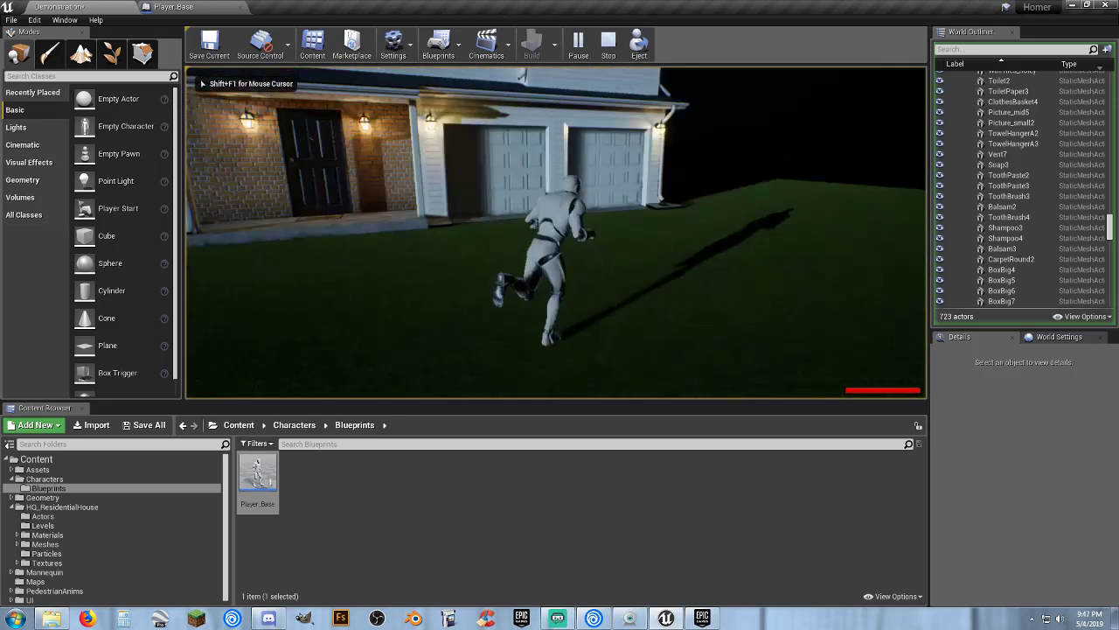
key("w")
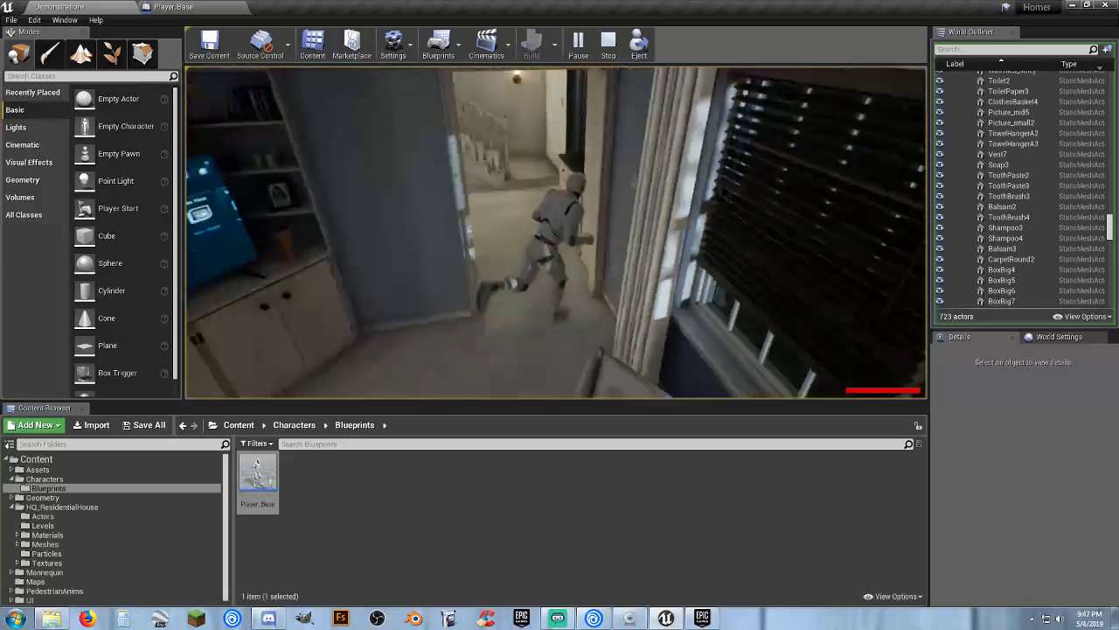
key("w")
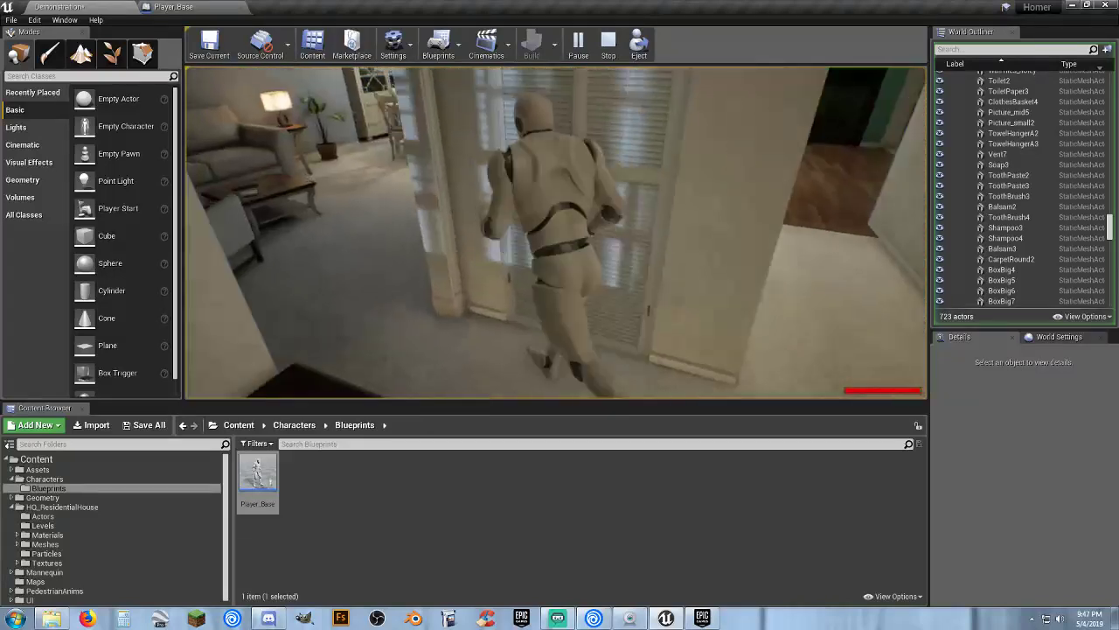
Run the character to the master bedroom and walk around the bed, comparing its size with the furniture and doorways.
key("w")
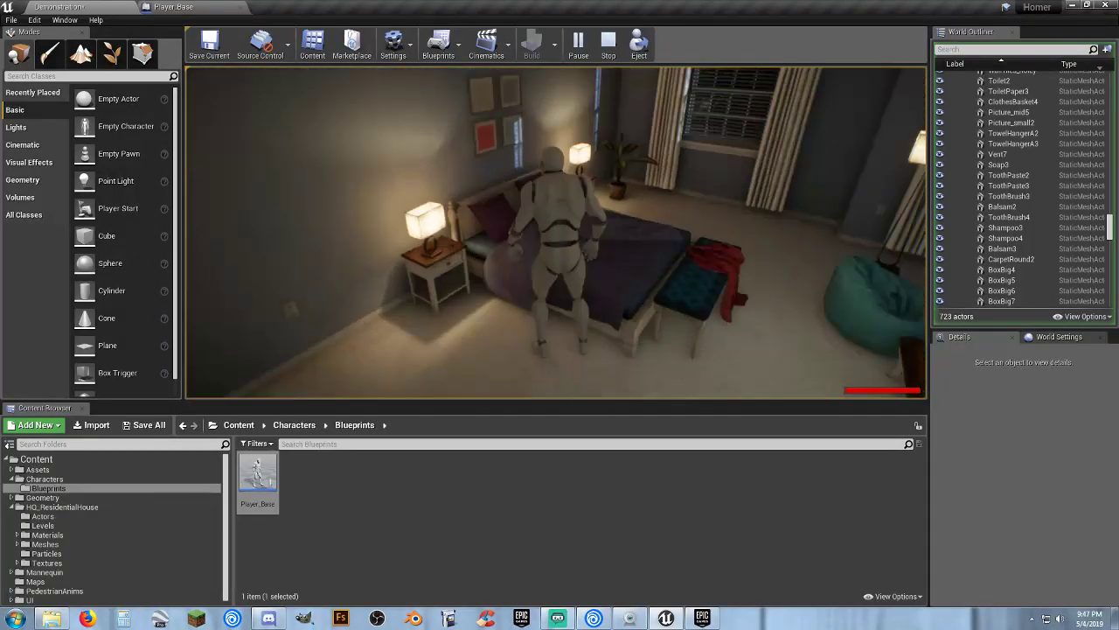
key("a")
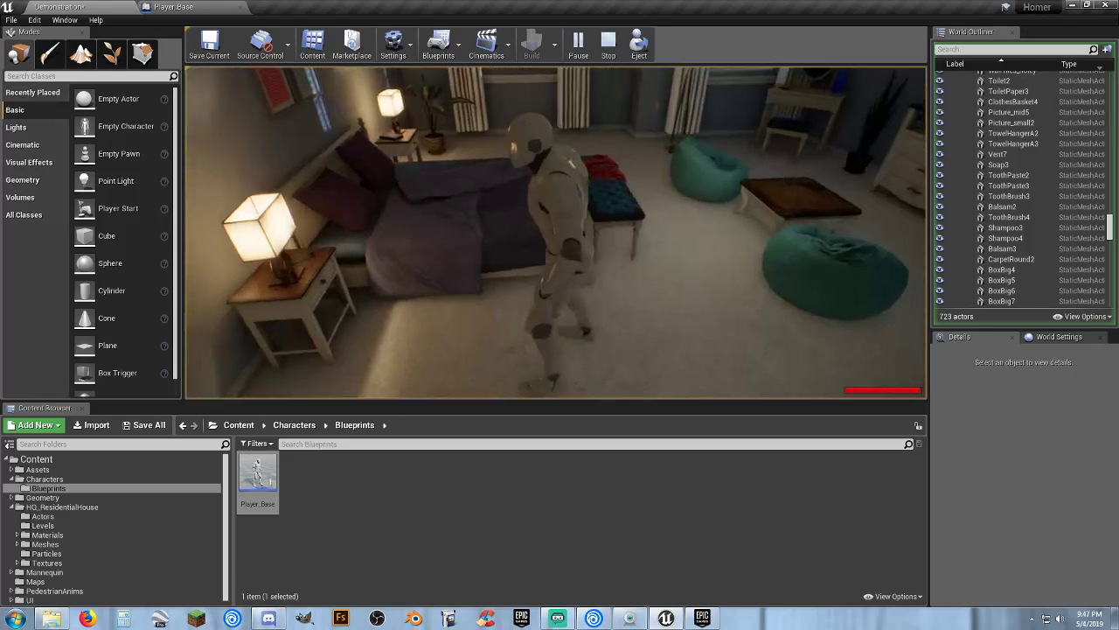
key("w")
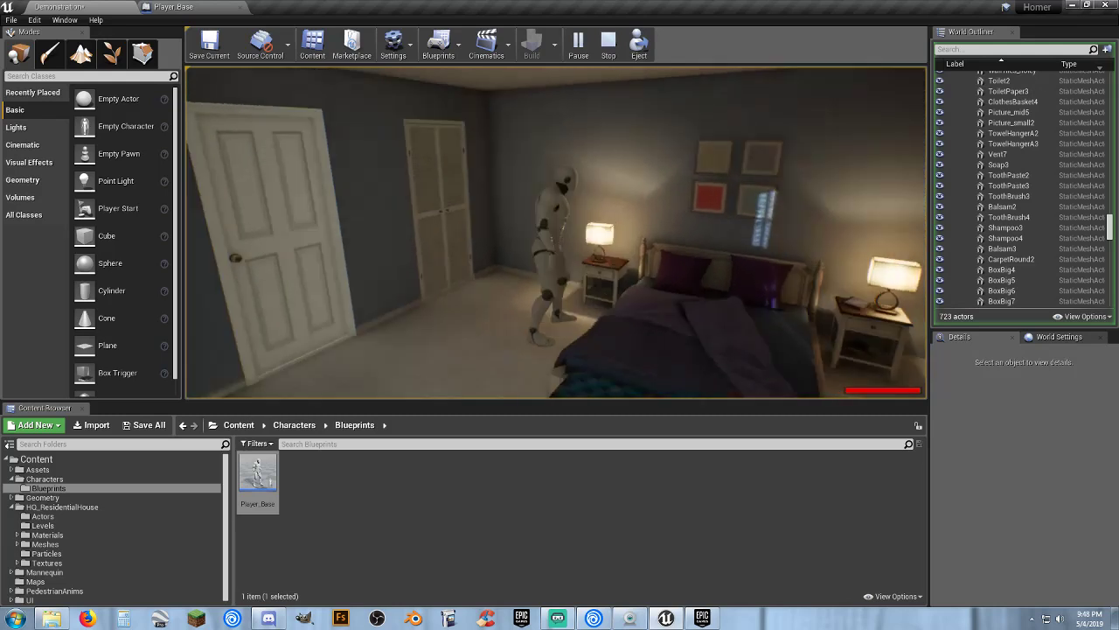
key("w")
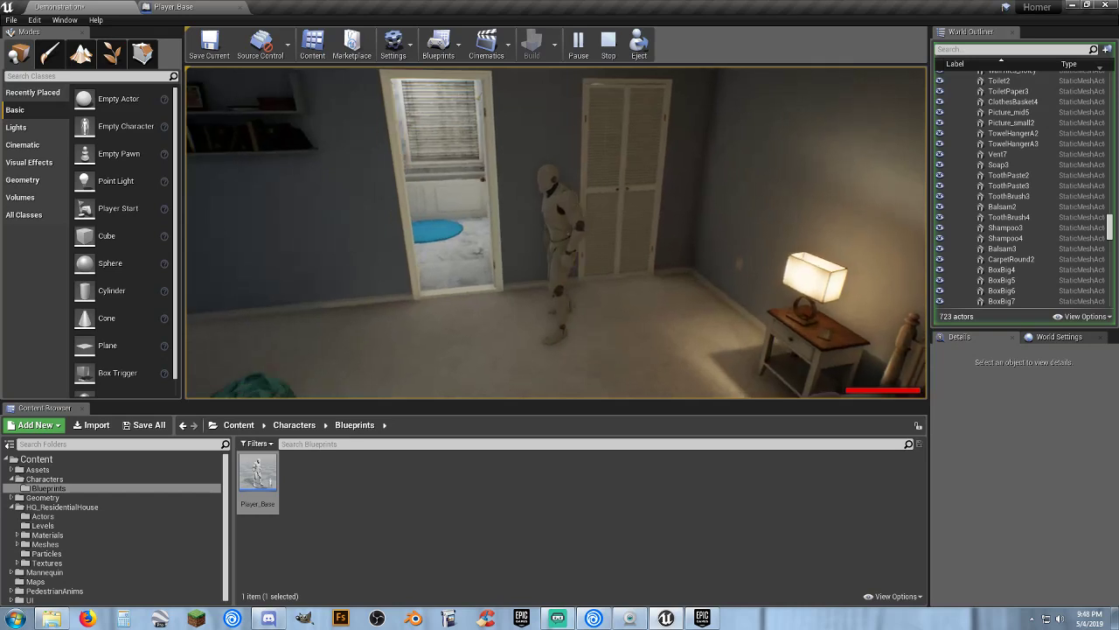
key("w")
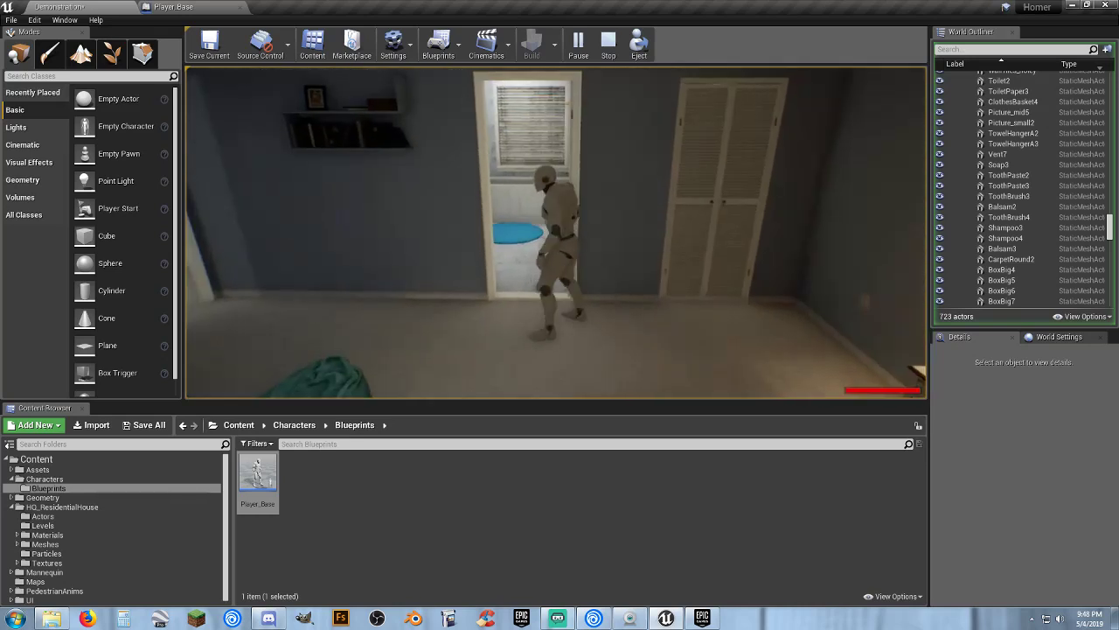
key("w")
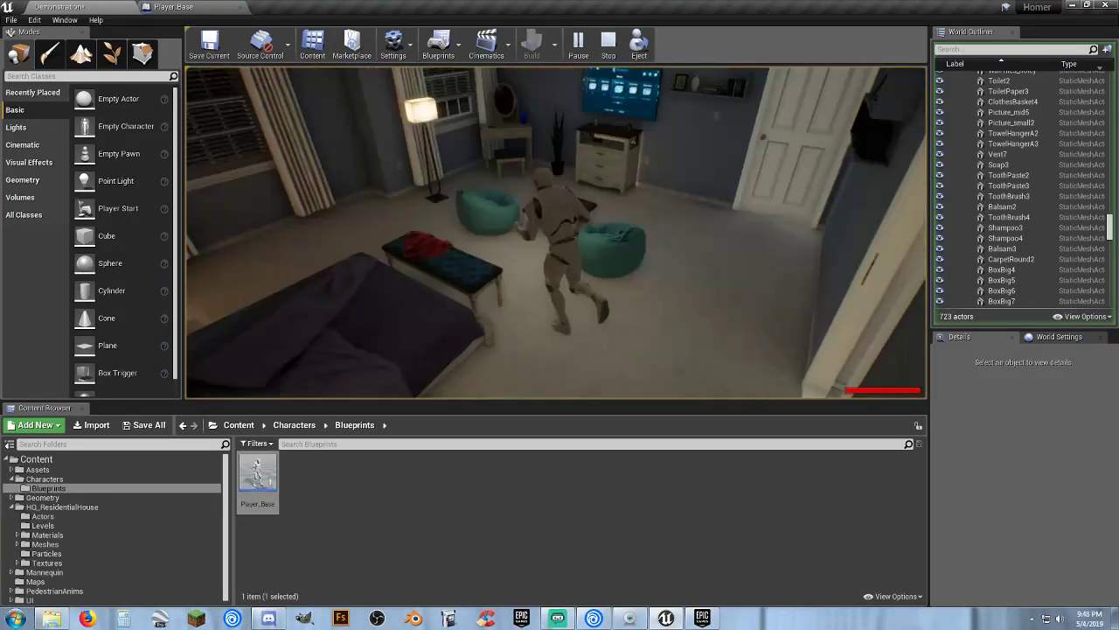
Run the character through the nursery, bedroom hallway, blue bunk-bed room and green office to check its fit in the doorways.
key("w")
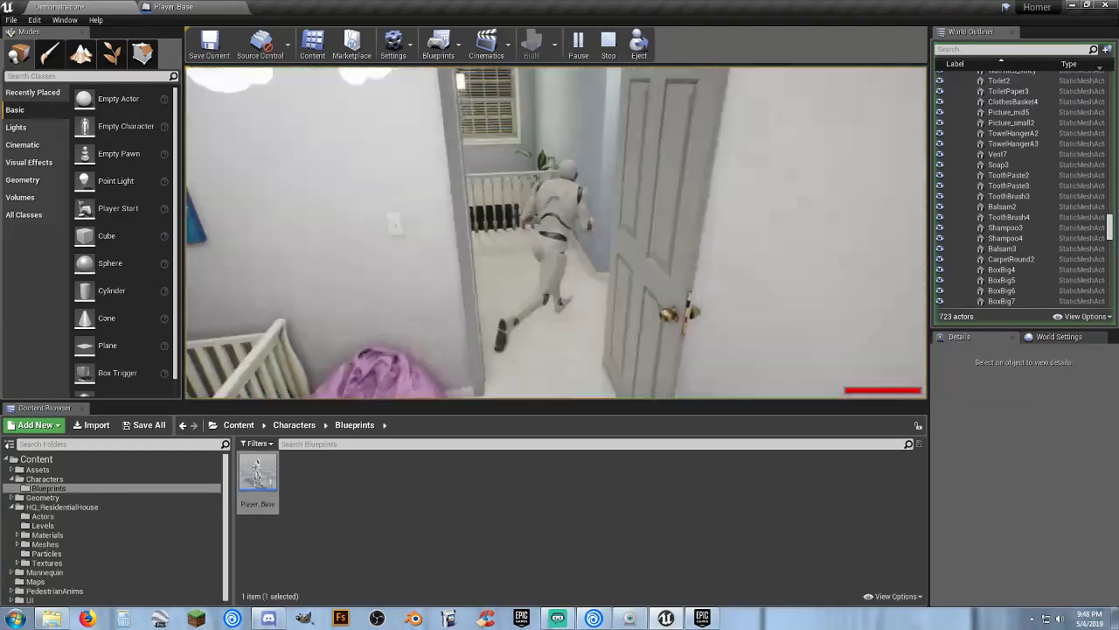
key("w")
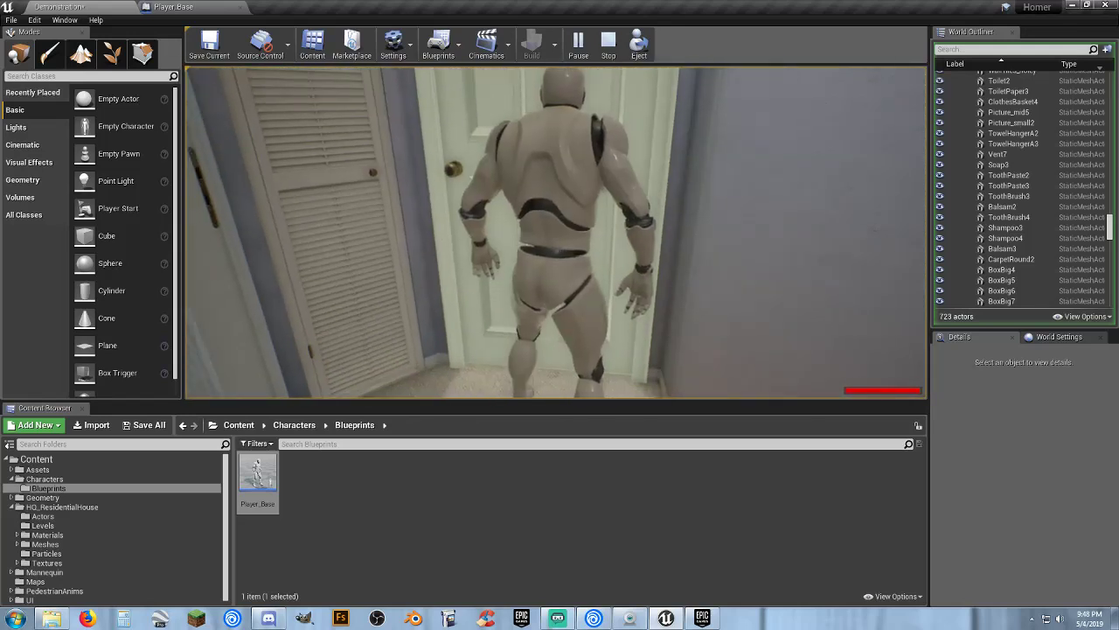
key("w")
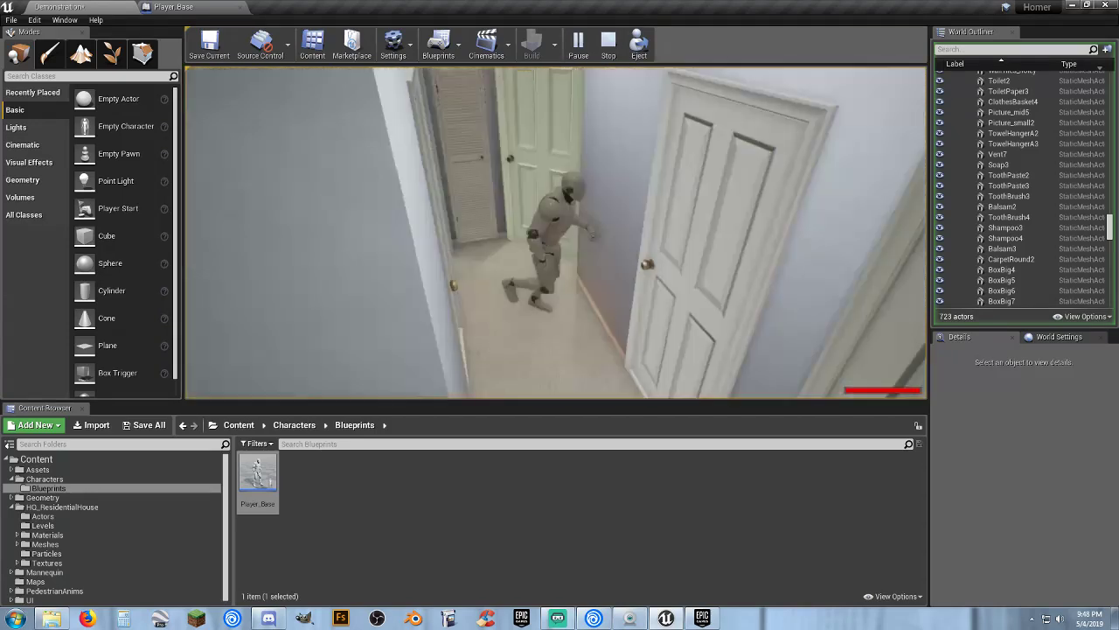
key("a")
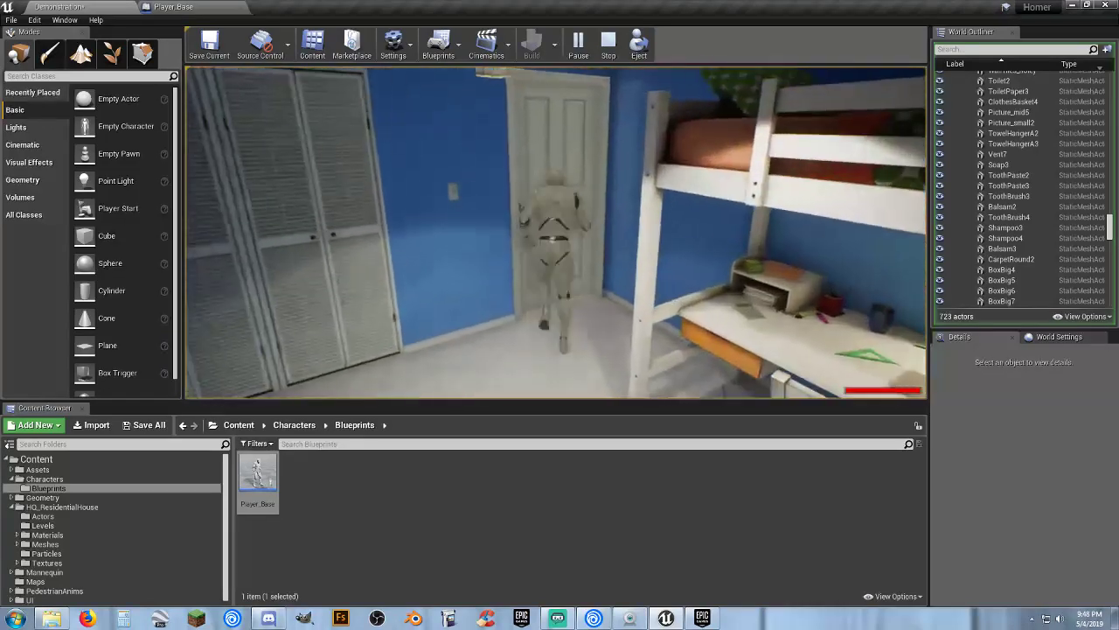
key("w")
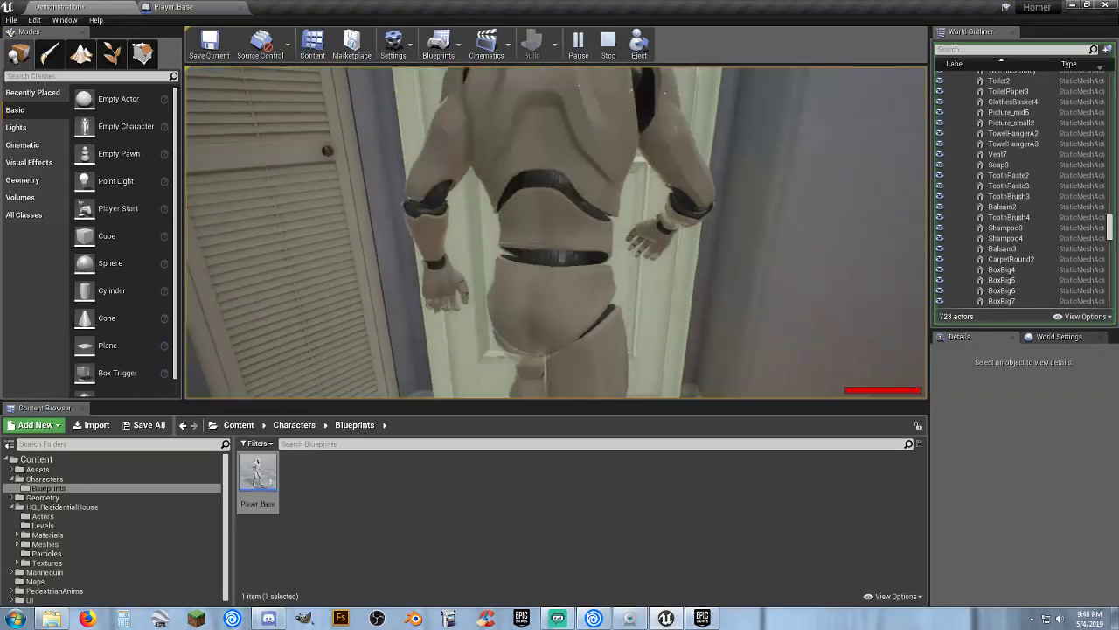
key("w")
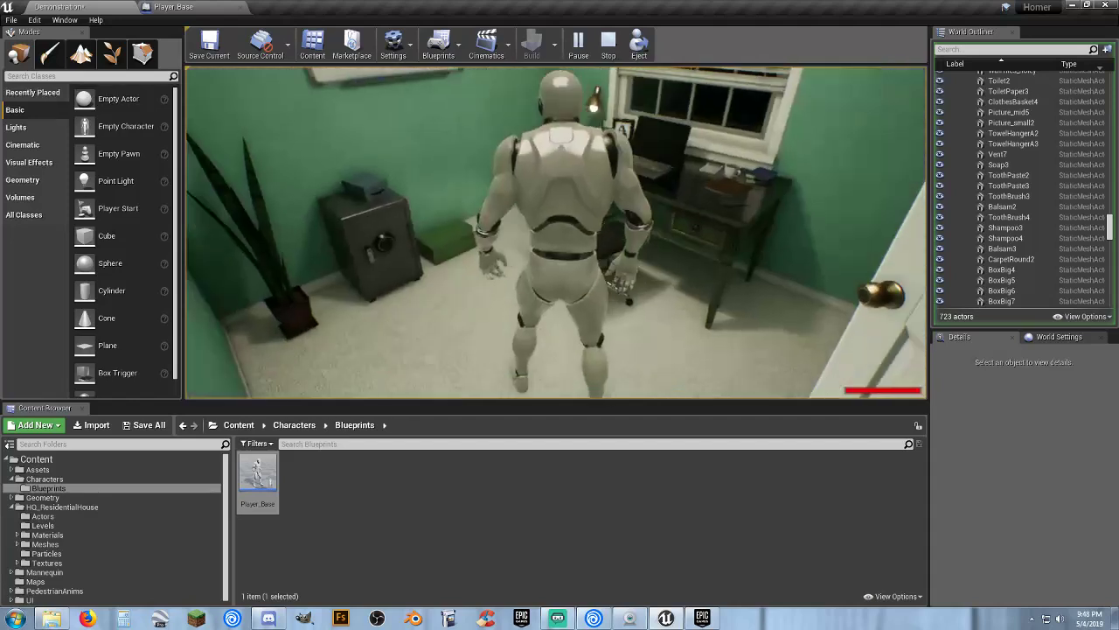
key("w")
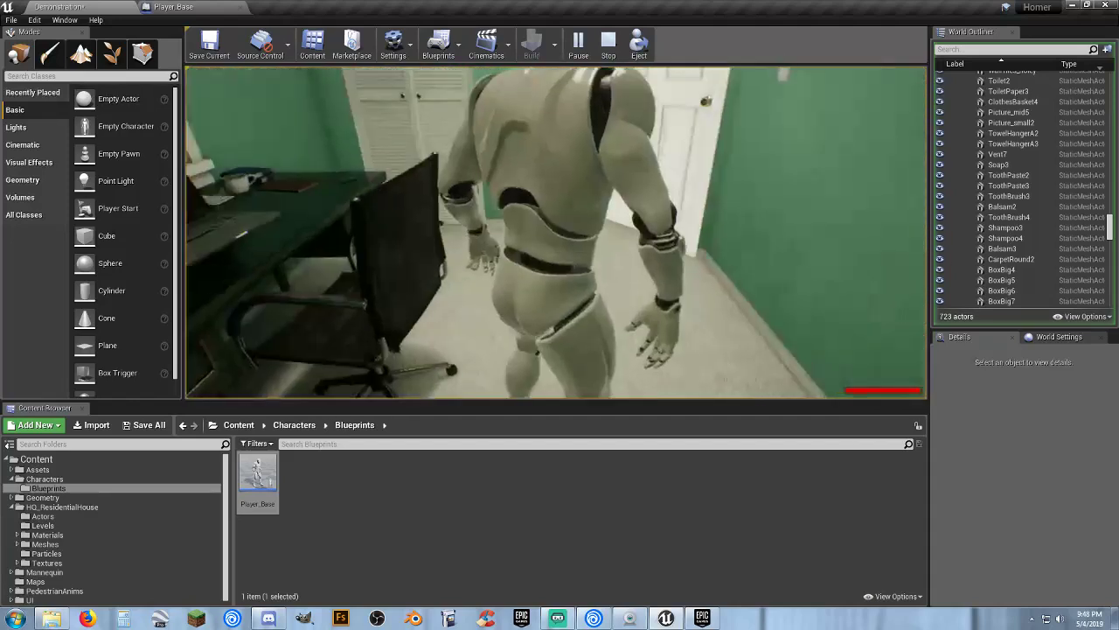
key("e")
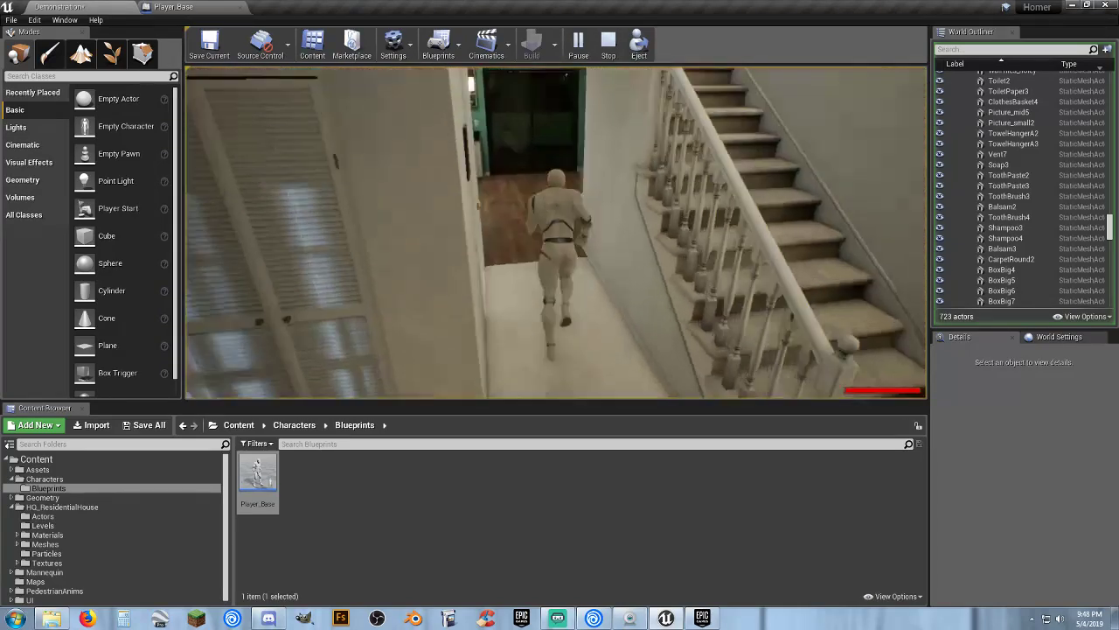
Run the character past the staircase and through the kitchen into the garage, and end the play session.
key("w")
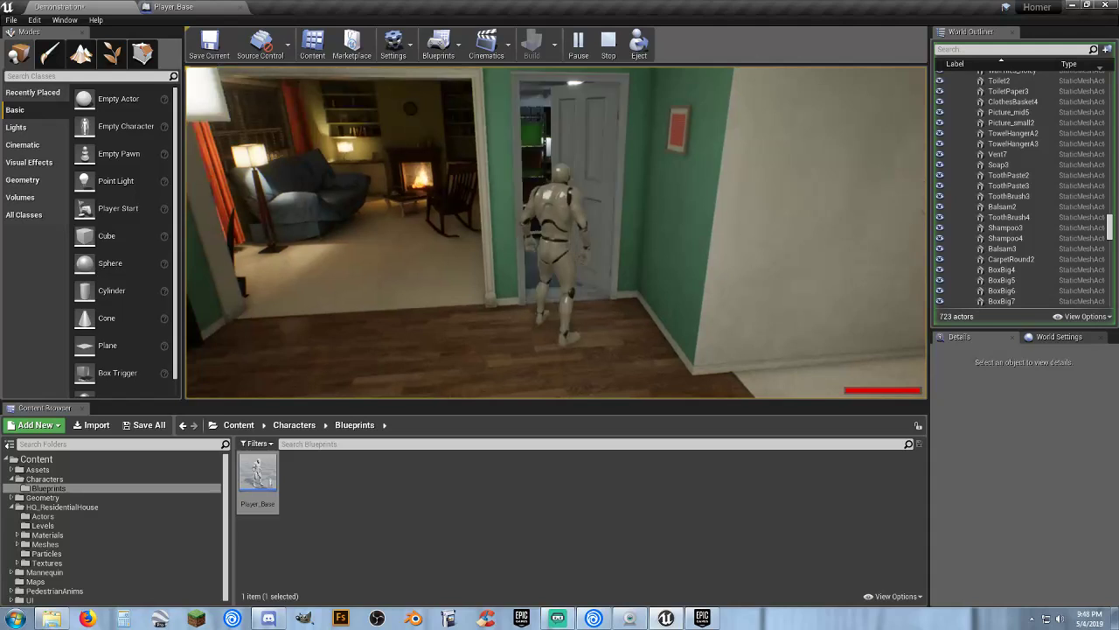
key("w")
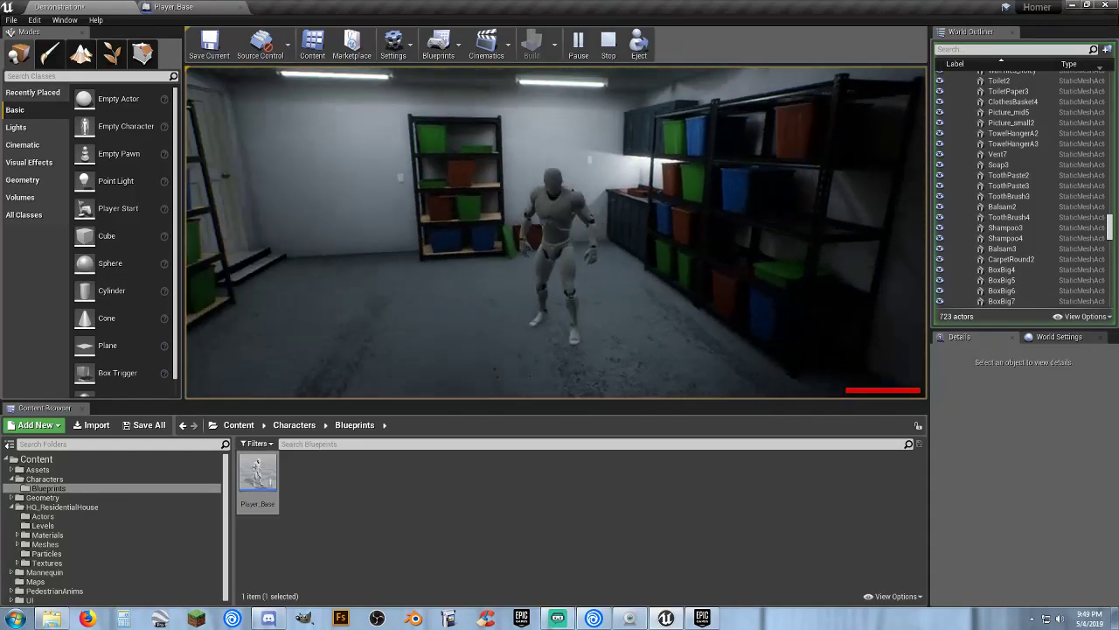
key("Escape")
Set the Player_Base mesh scale to 0.9 on X, Y and Z and compile the blueprint.
left_click(173, 8)
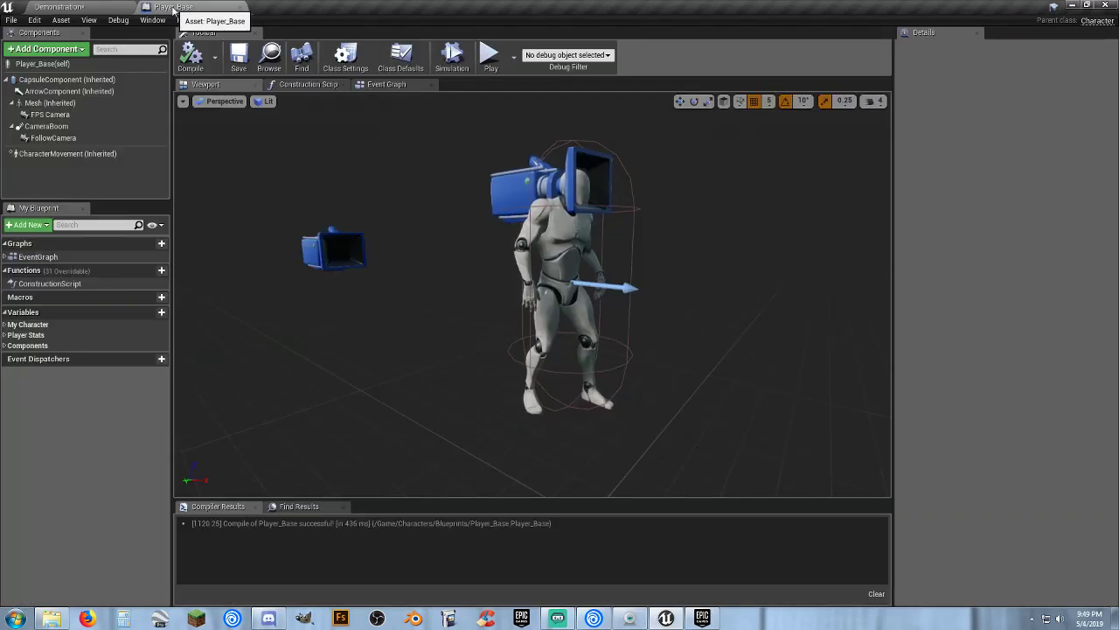
left_click(70, 103)
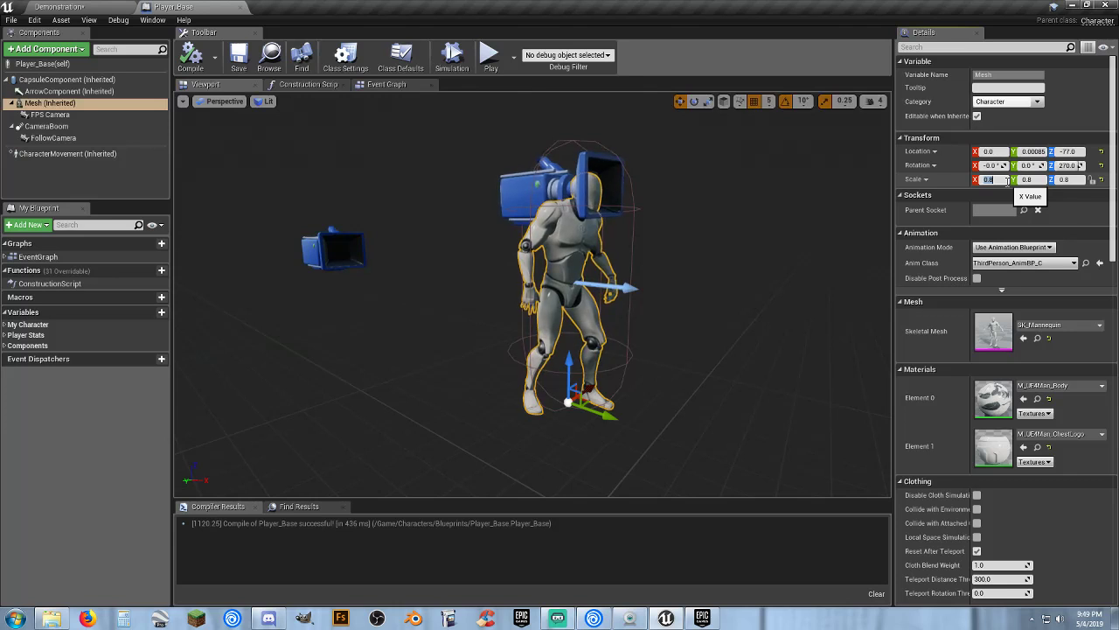
type("0.9")
key("Tab")
type("0.9")
key("Tab")
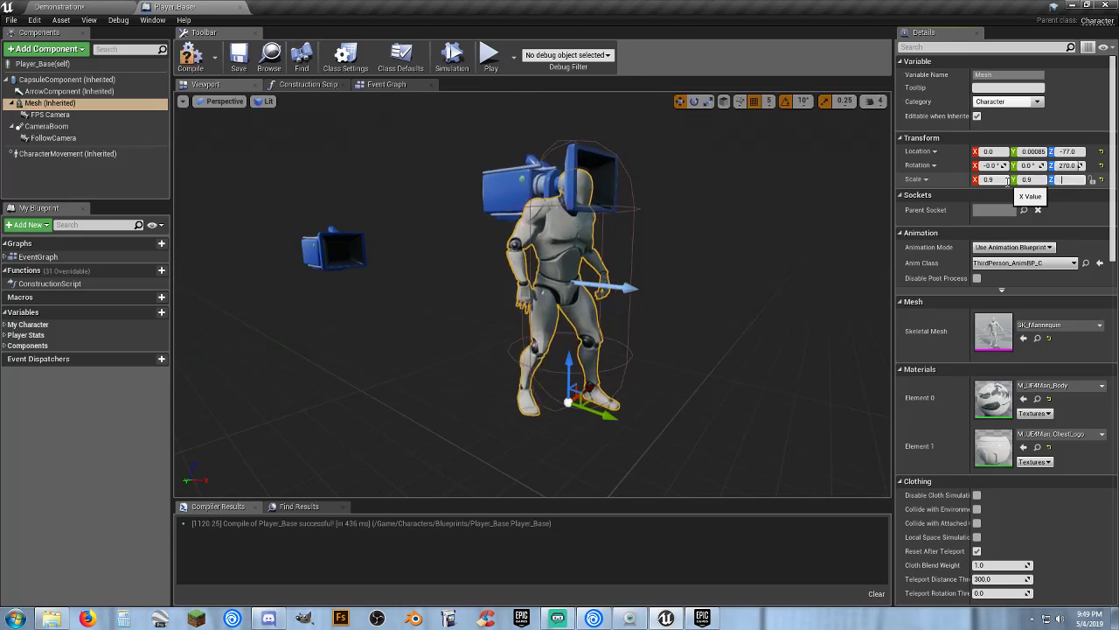
type("0.9")
key("Return")
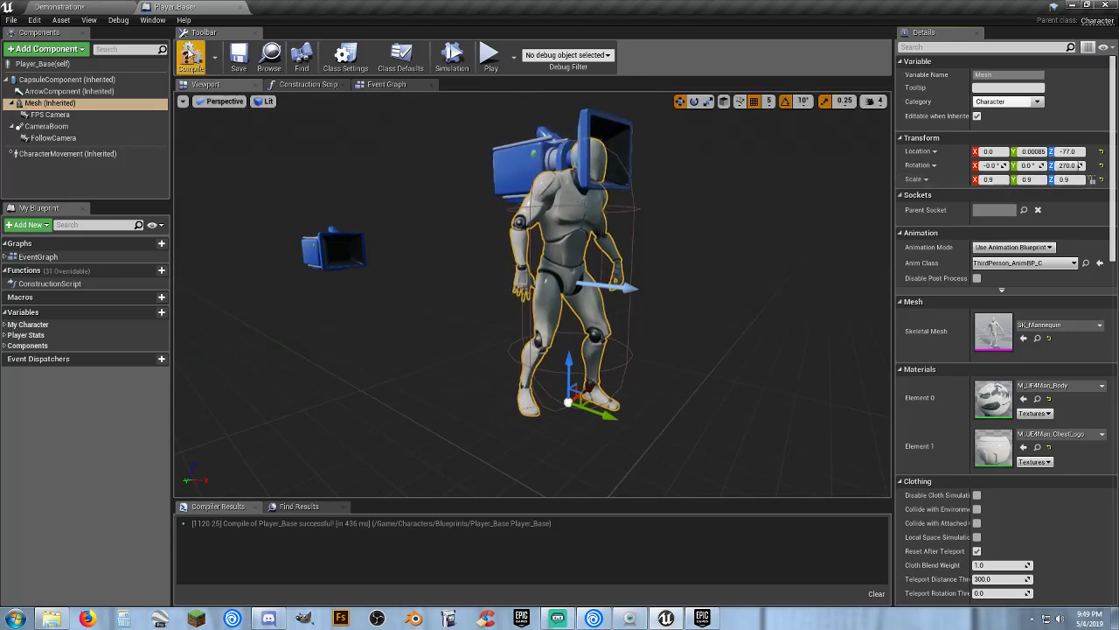
left_click(191, 56)
Play the Demonstration level and run the character across the lawn, past the garage doors and into the house.
left_click(96, 7)
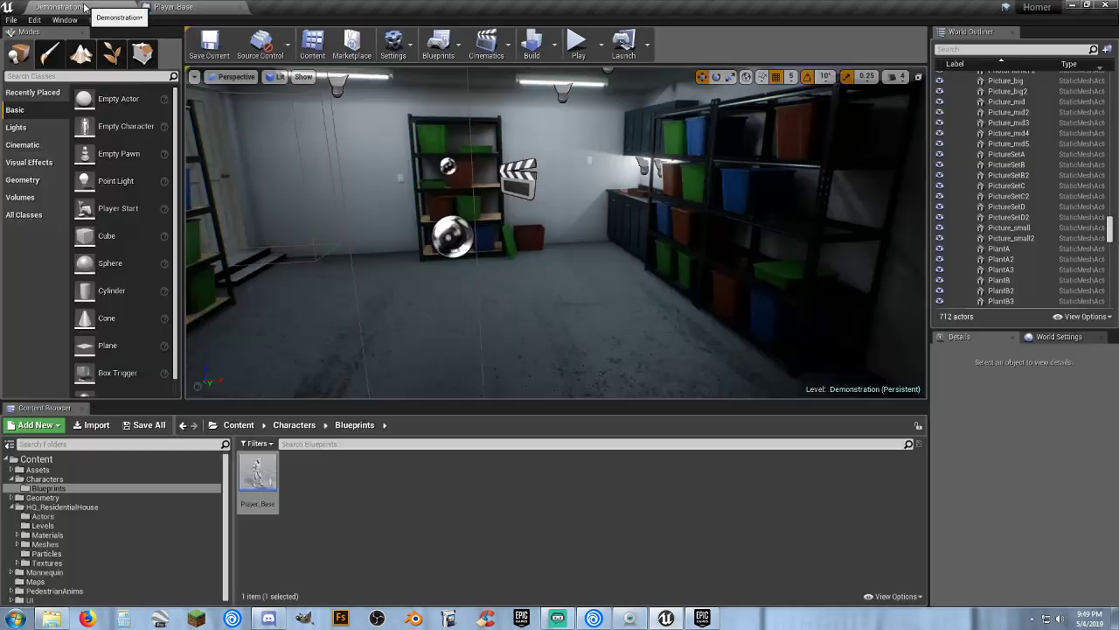
left_click(579, 43)
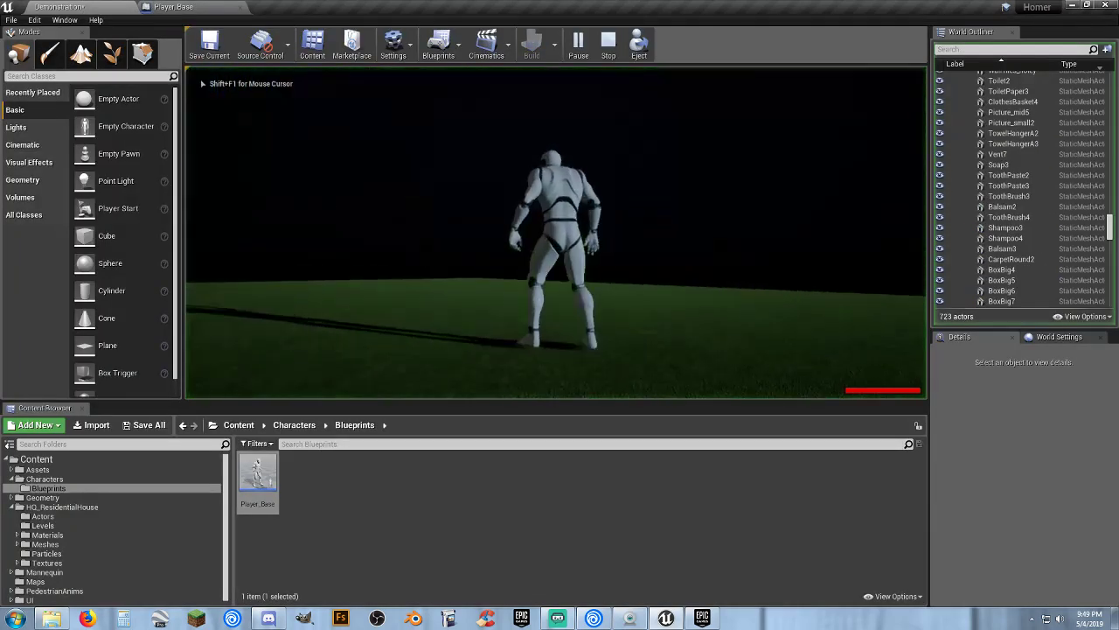
key("w")
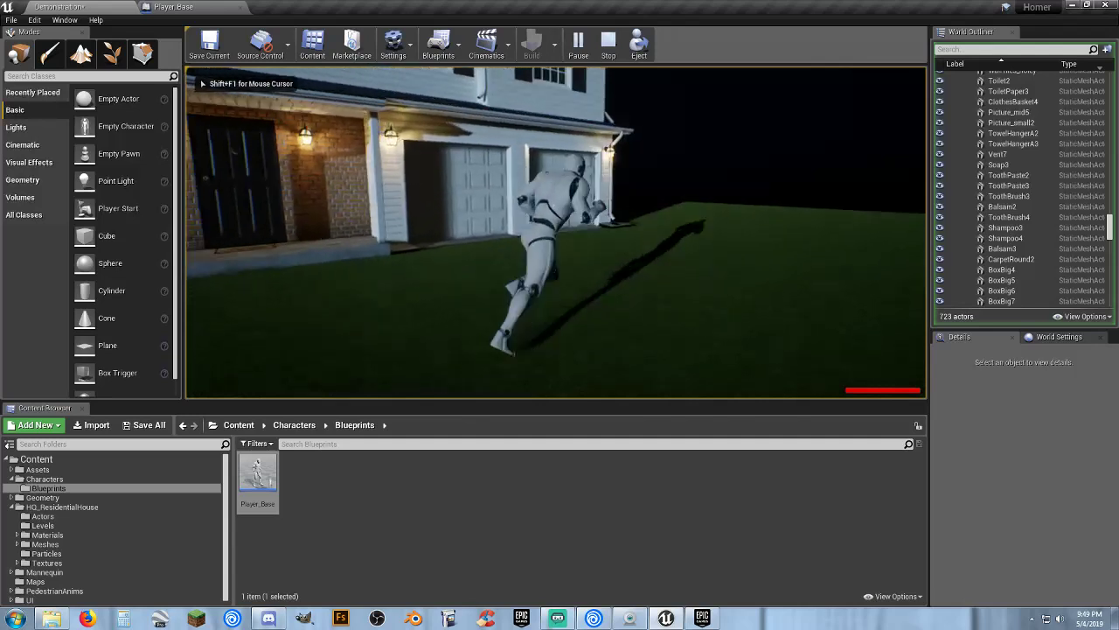
key("w")
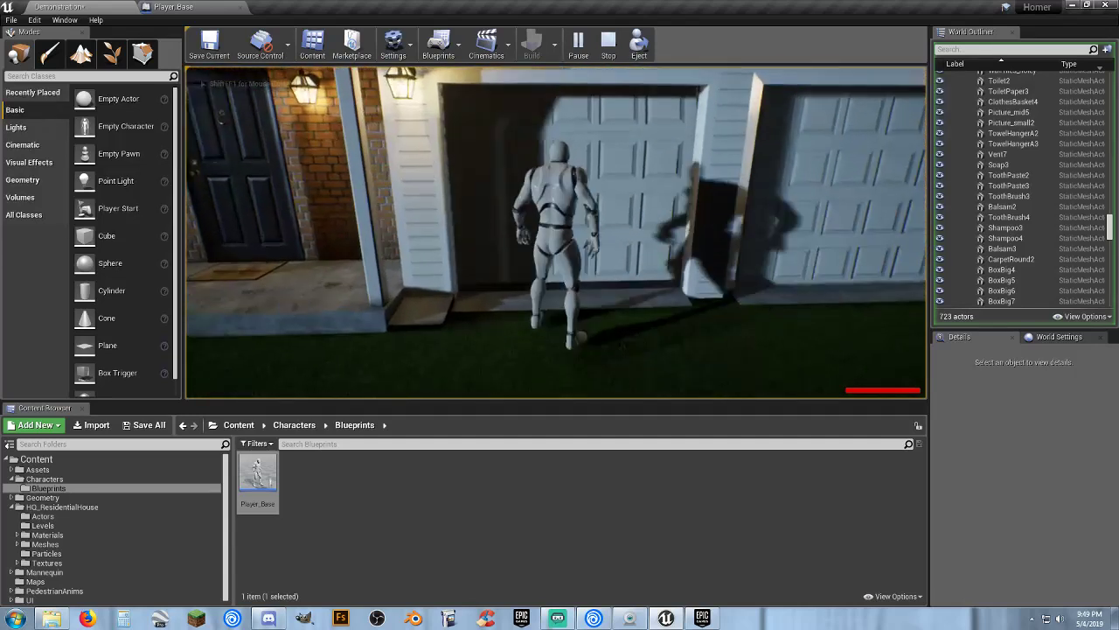
key("w")
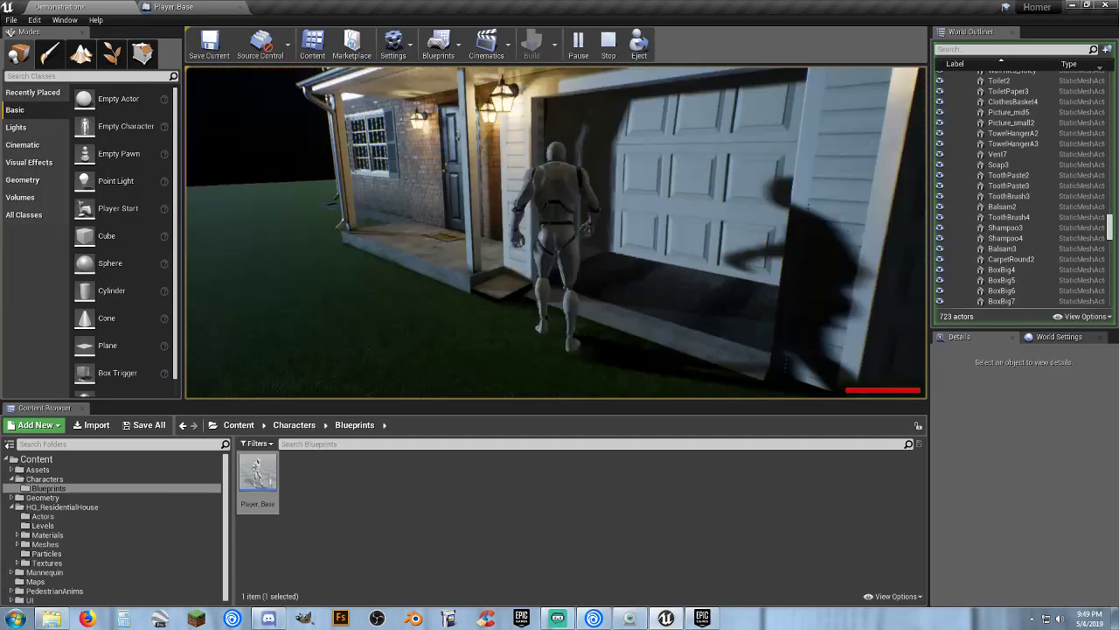
key("w")
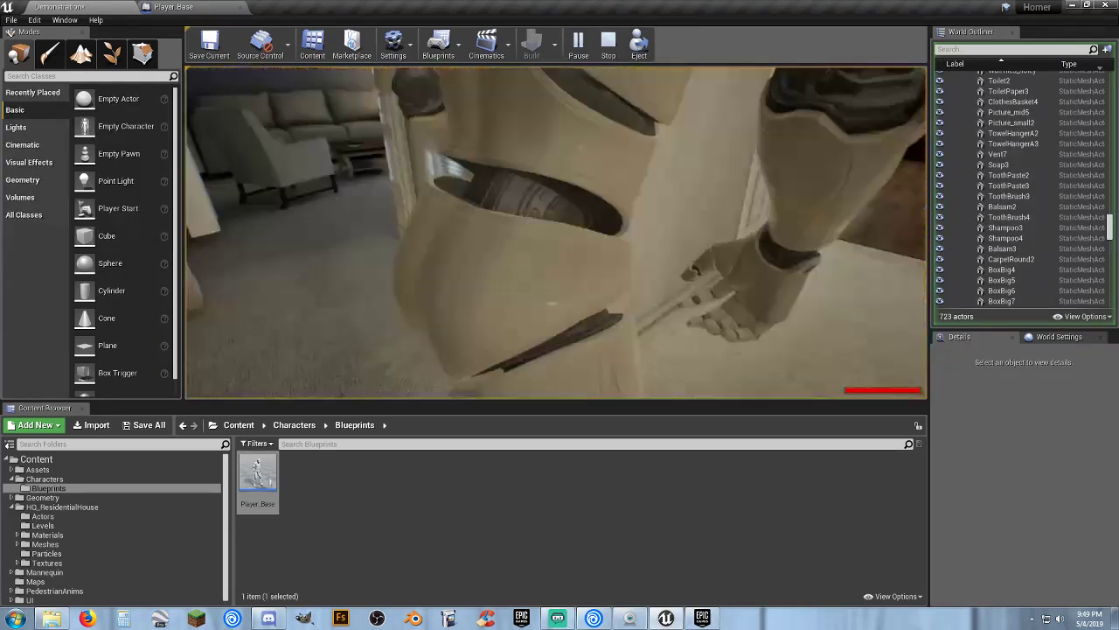
Run the character through the living and dining rooms and past the staircase to the bathroom doorway.
key("w")
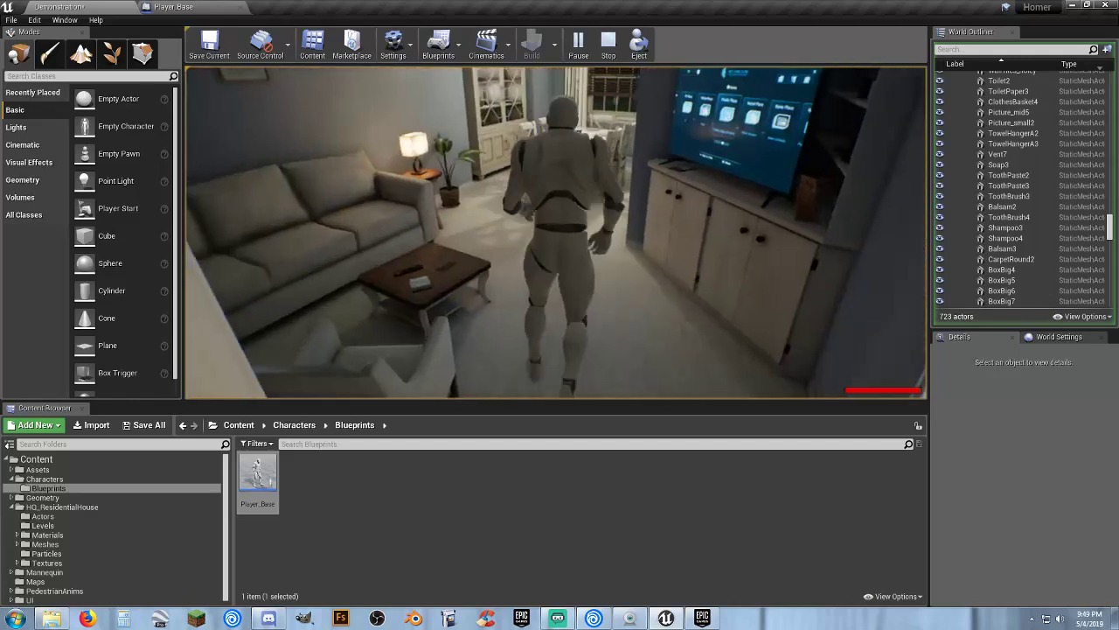
key("w")
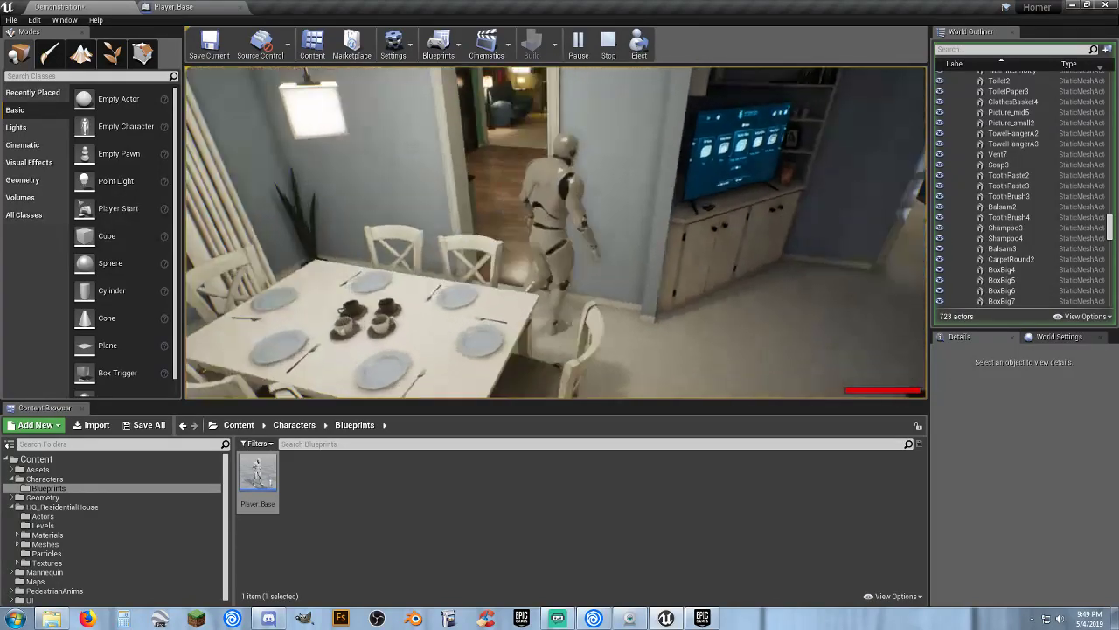
key("w")
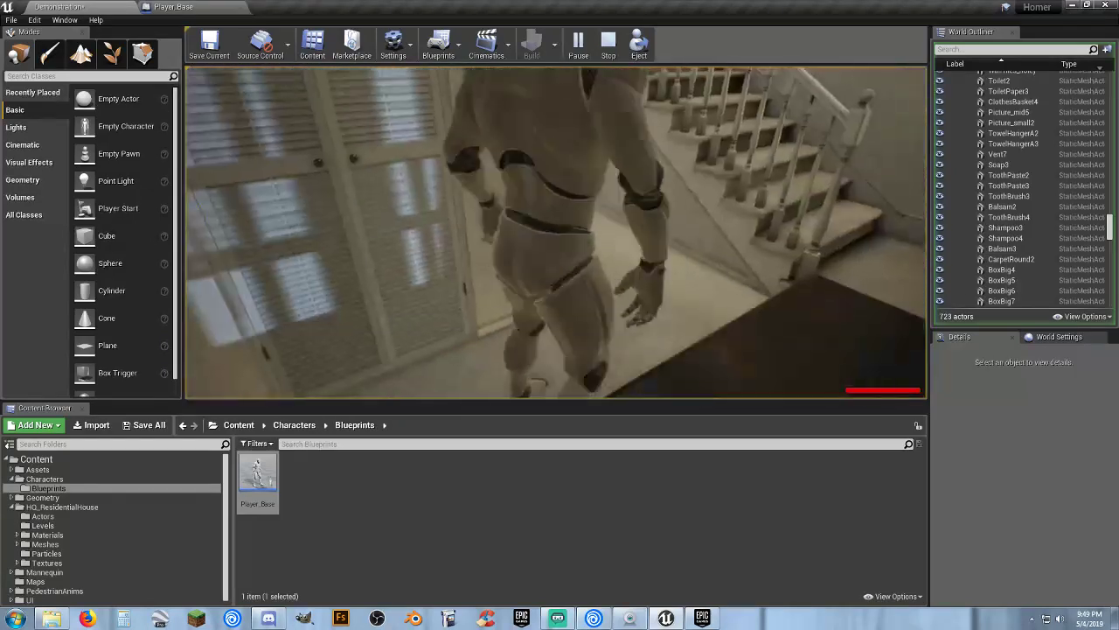
key("w")
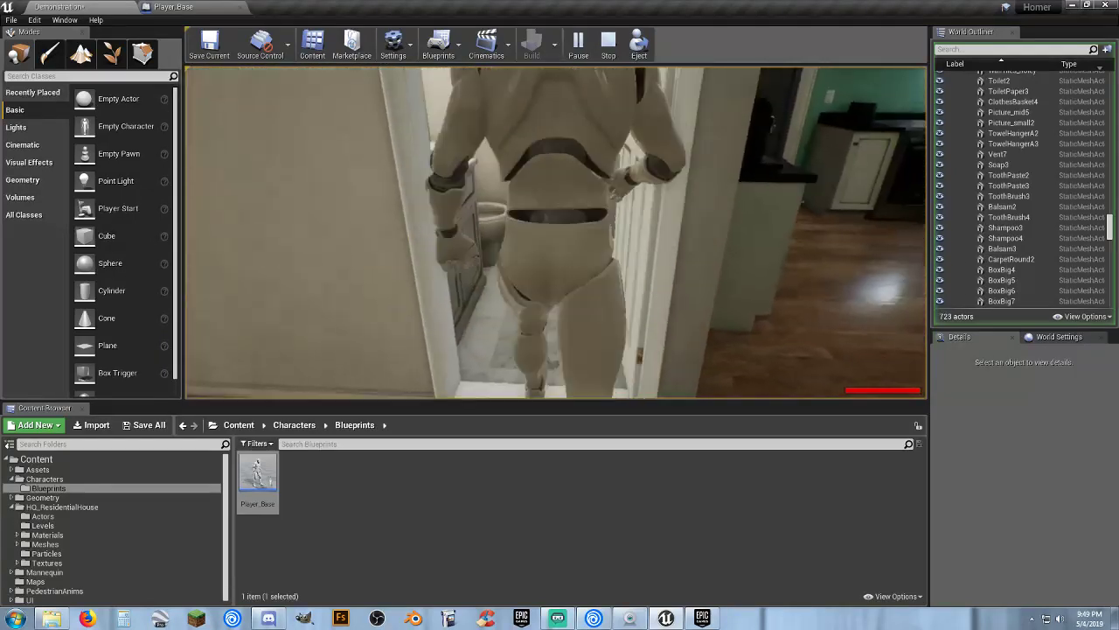
Run the character from the bathroom doorway through the kitchen and living room, and back along the hallway to the front door.
key("w")
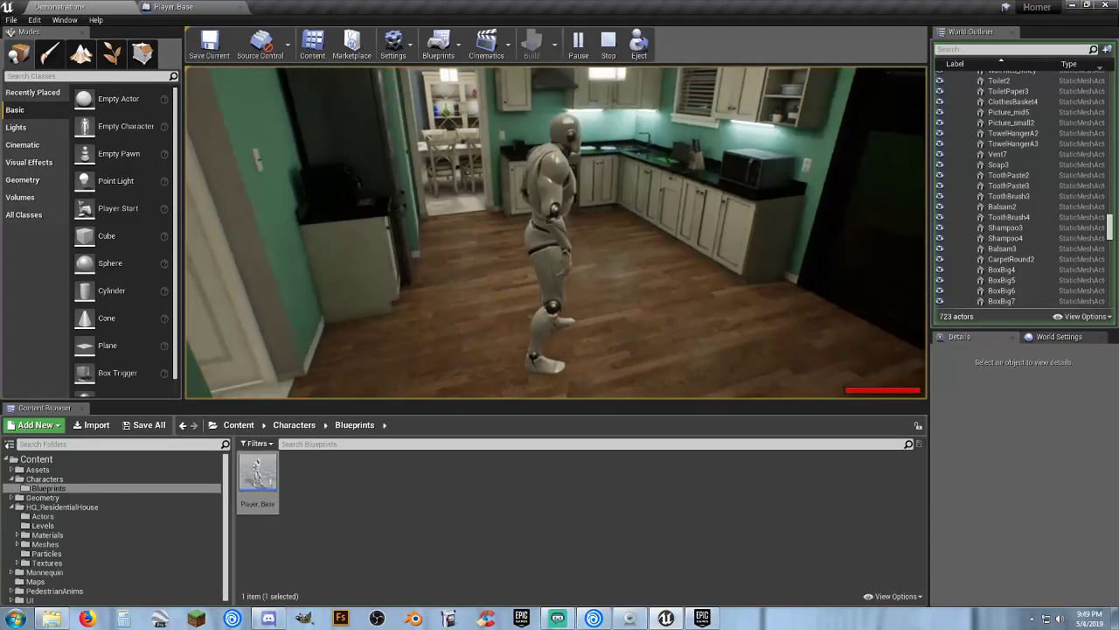
key("w")
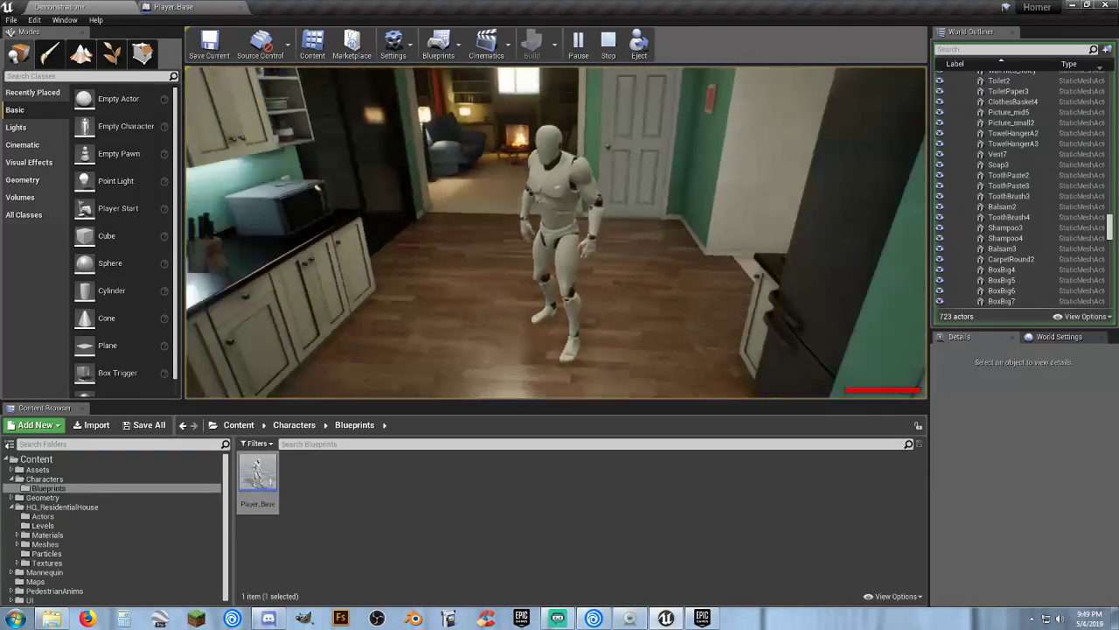
key("w")
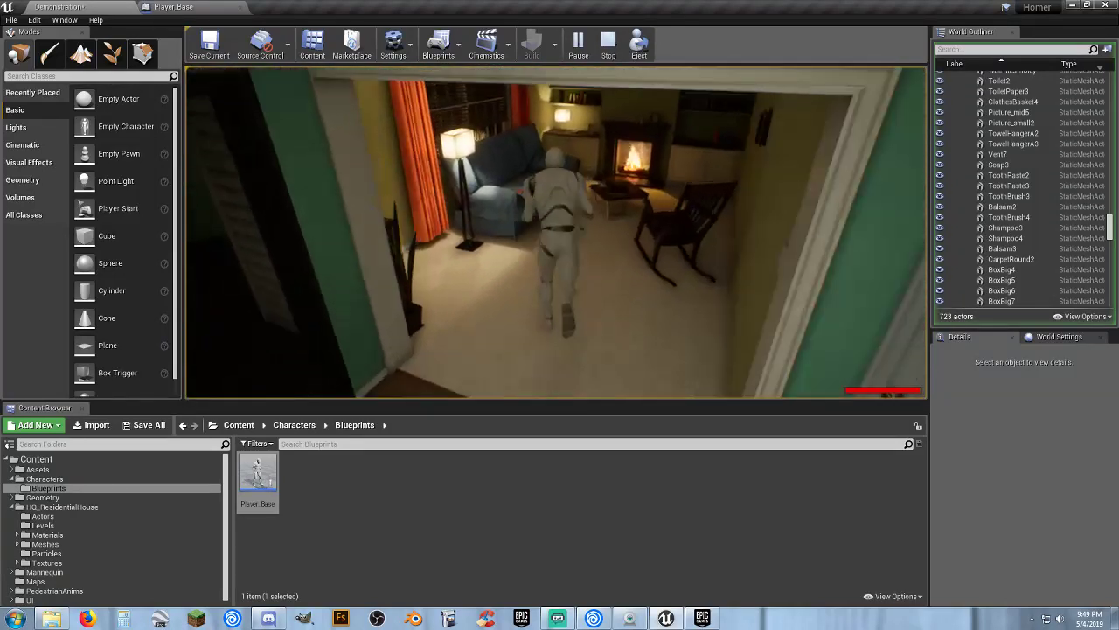
key("w")
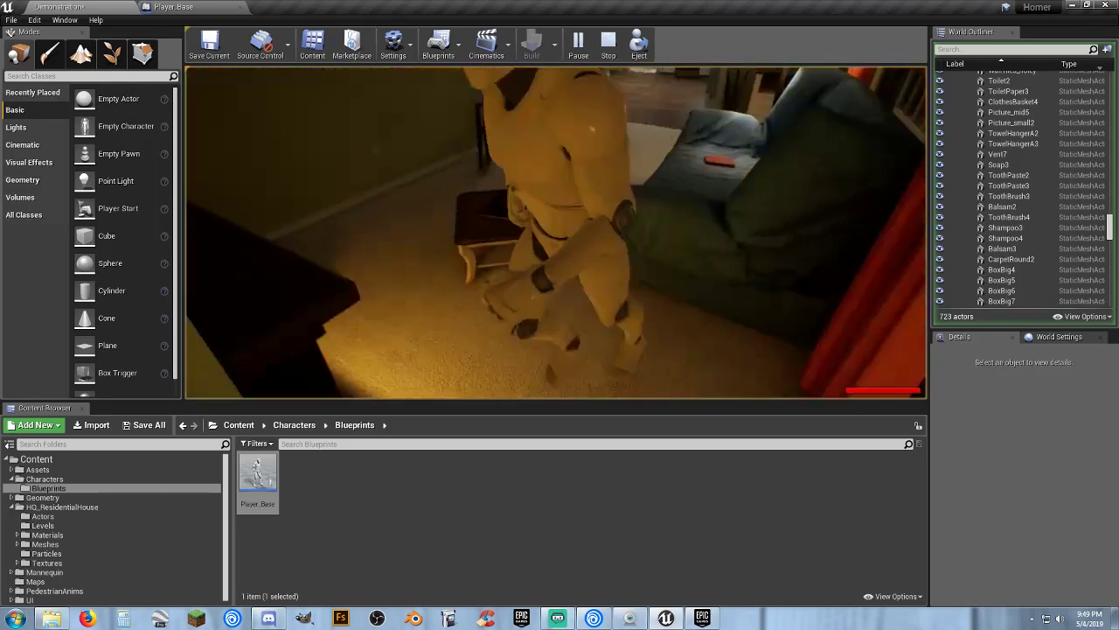
key("w")
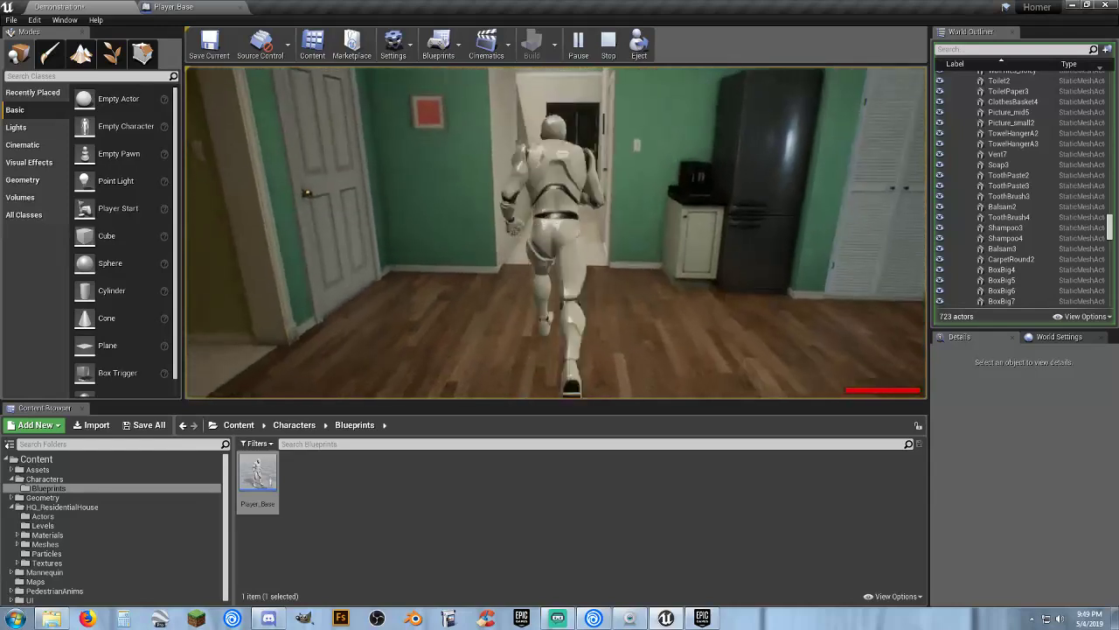
key("w")
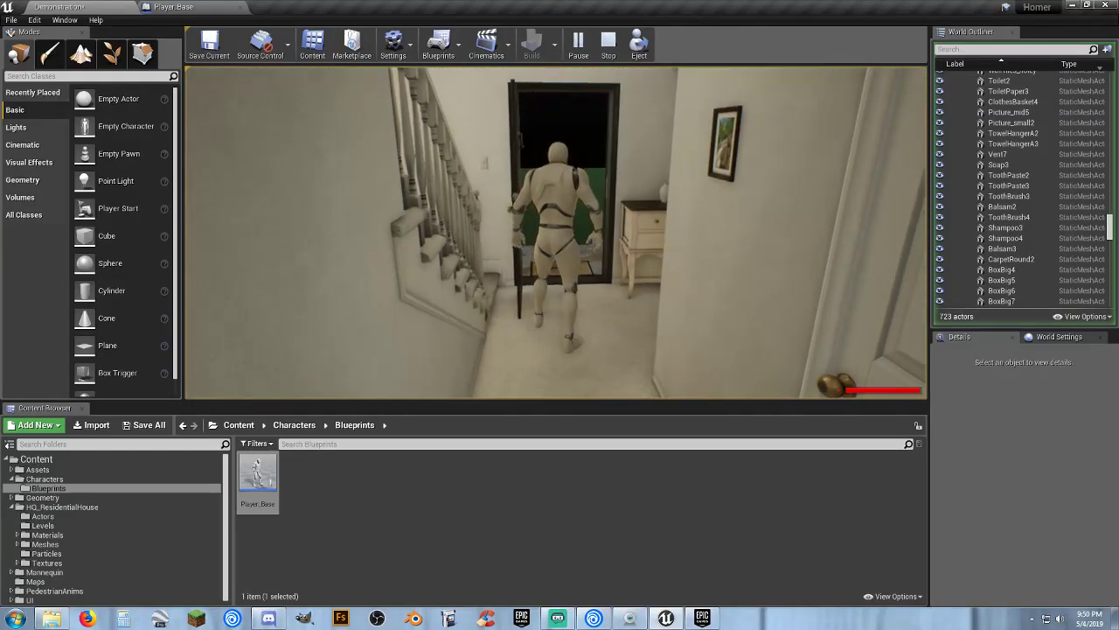
Run the character out the front door and around the house to the open door on the back deck.
key("w")
key("a")
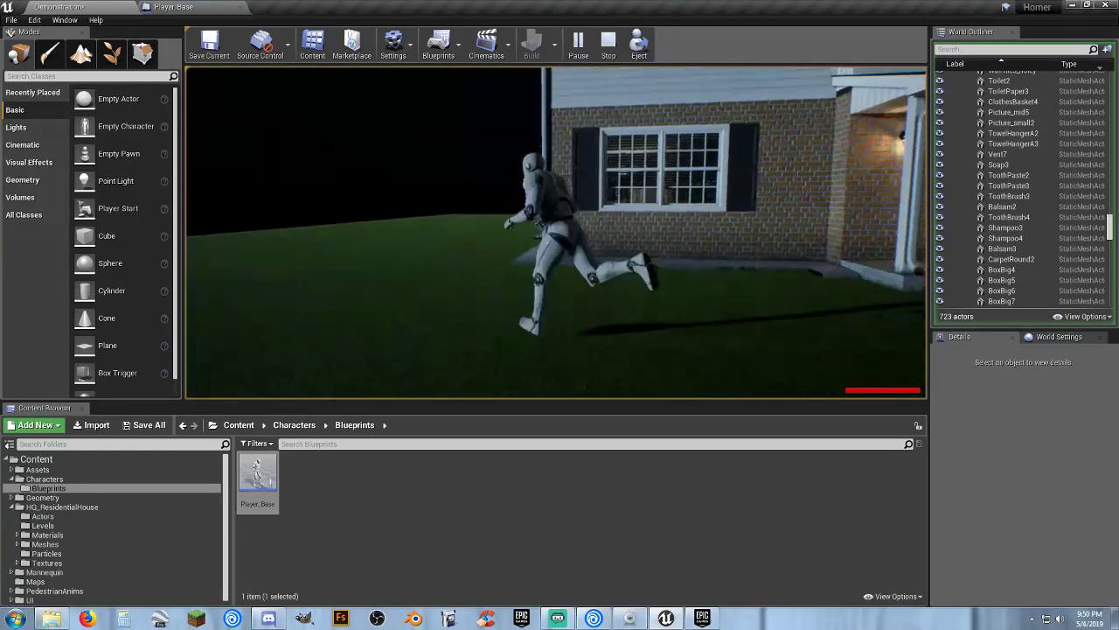
key("w")
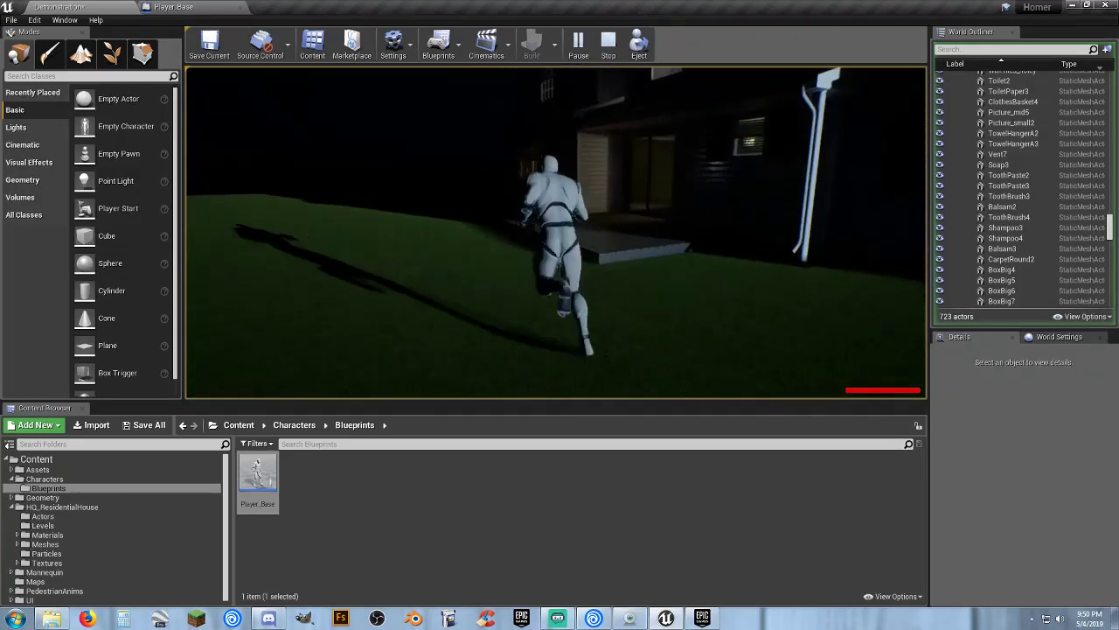
key("w")
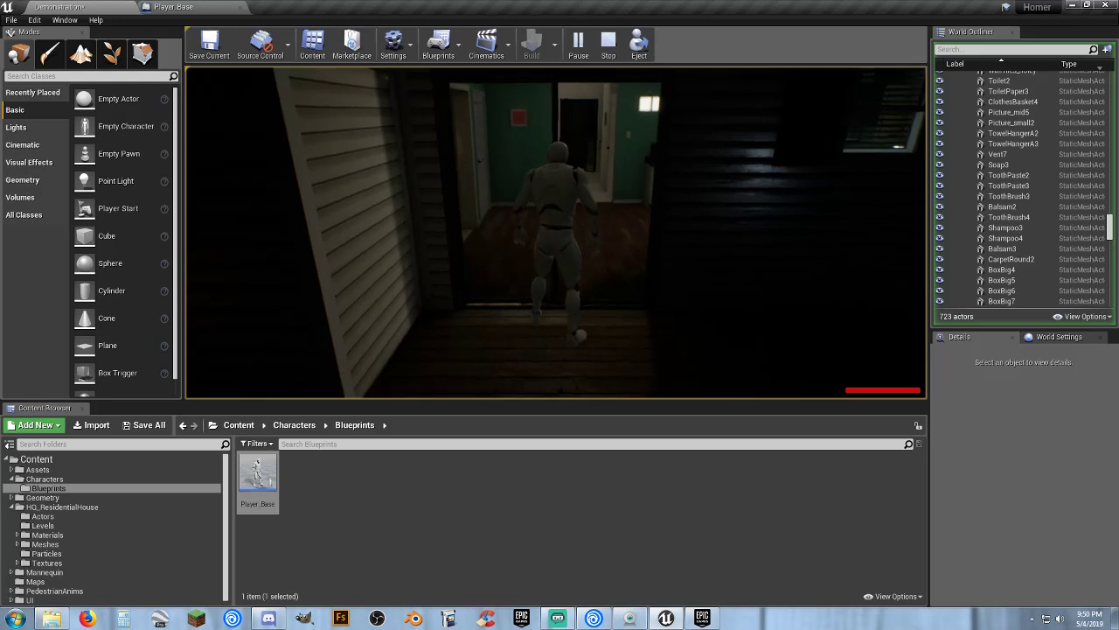
key("a")
key("w")
key("s")
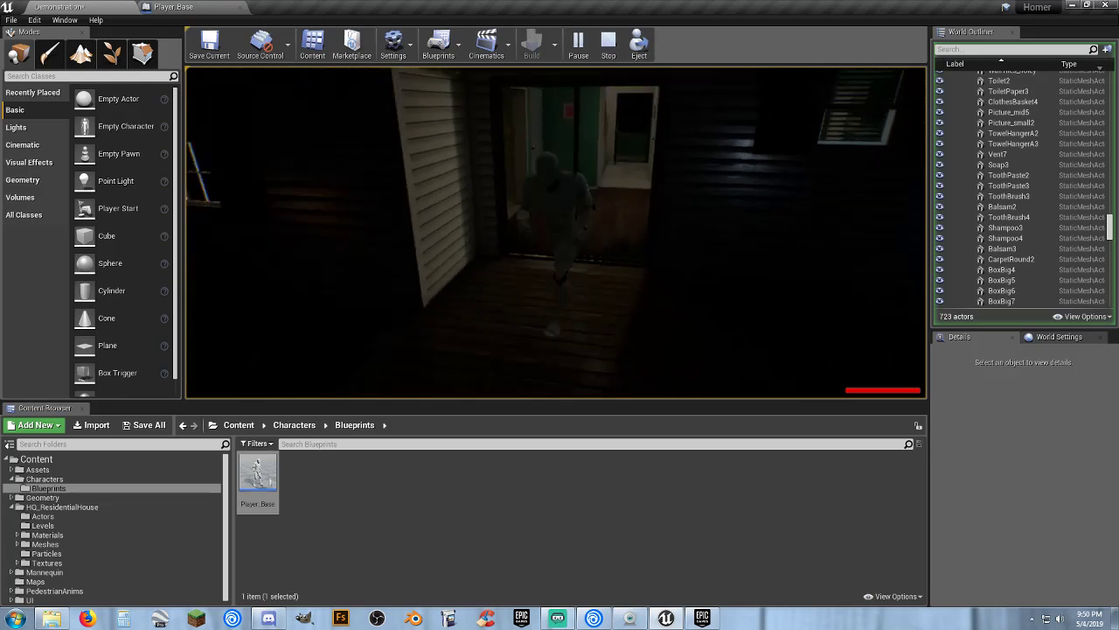
Run the character from the back deck around the side of the house to the front lawn and jump there.
key("w")
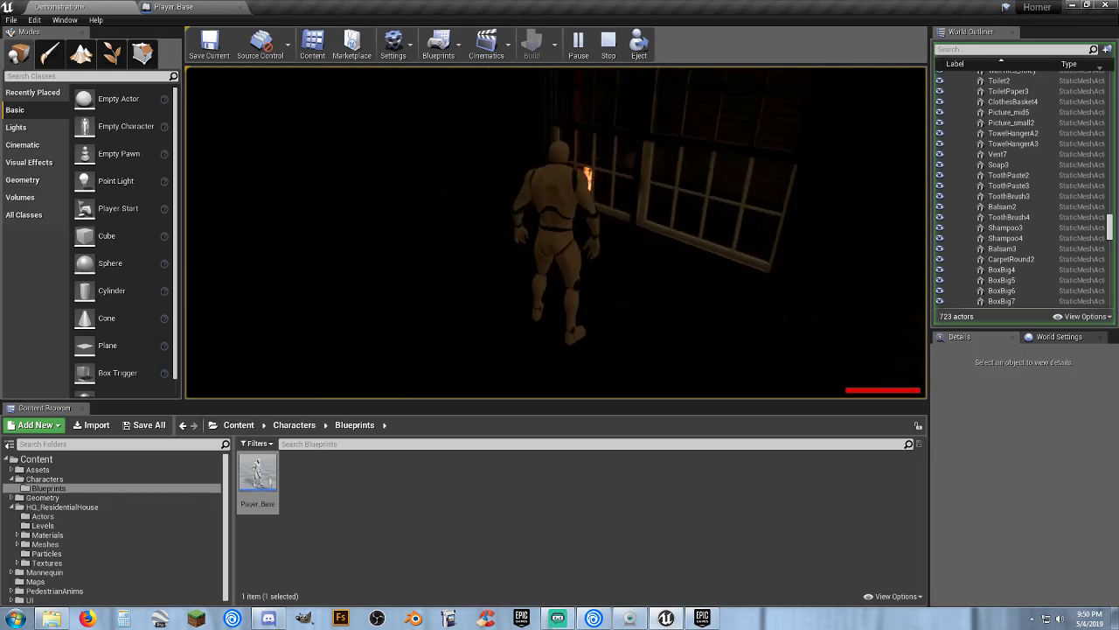
key("w")
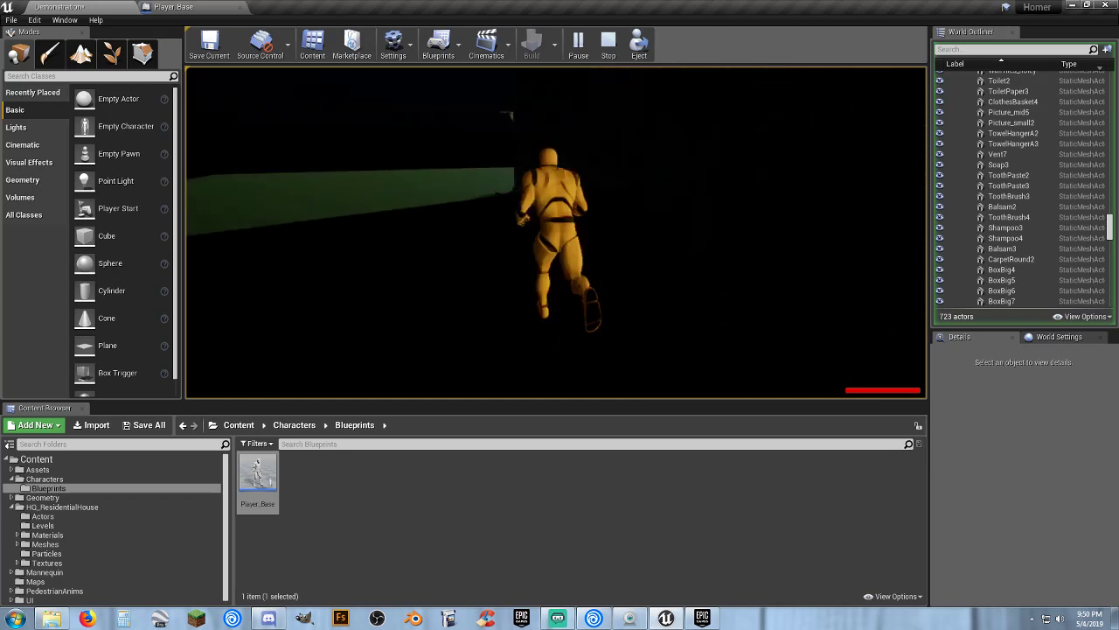
key("w")
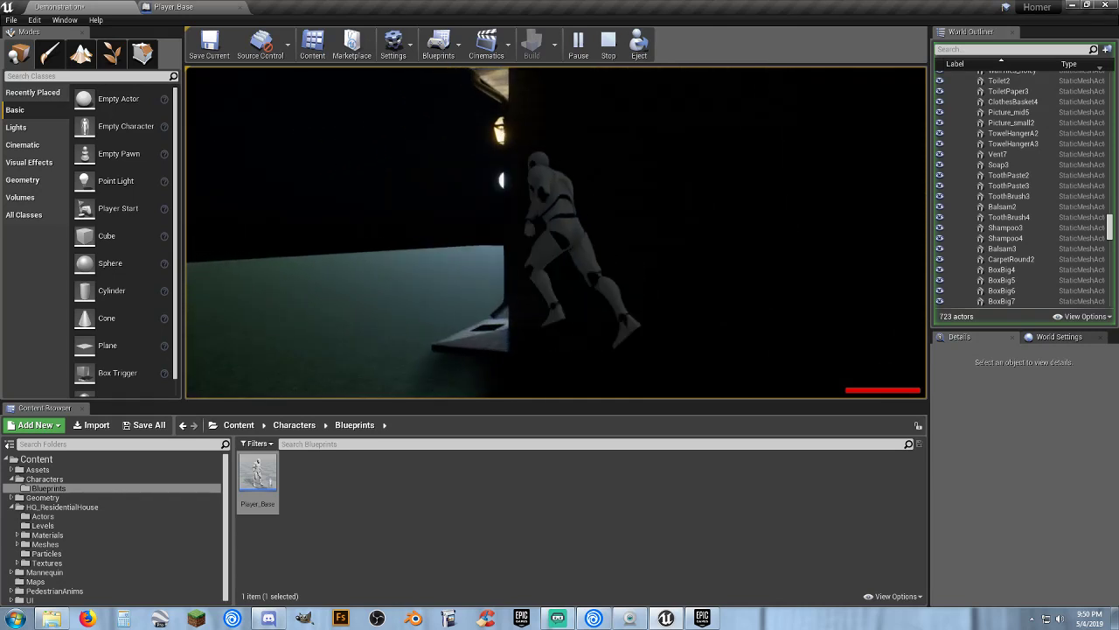
key("w")
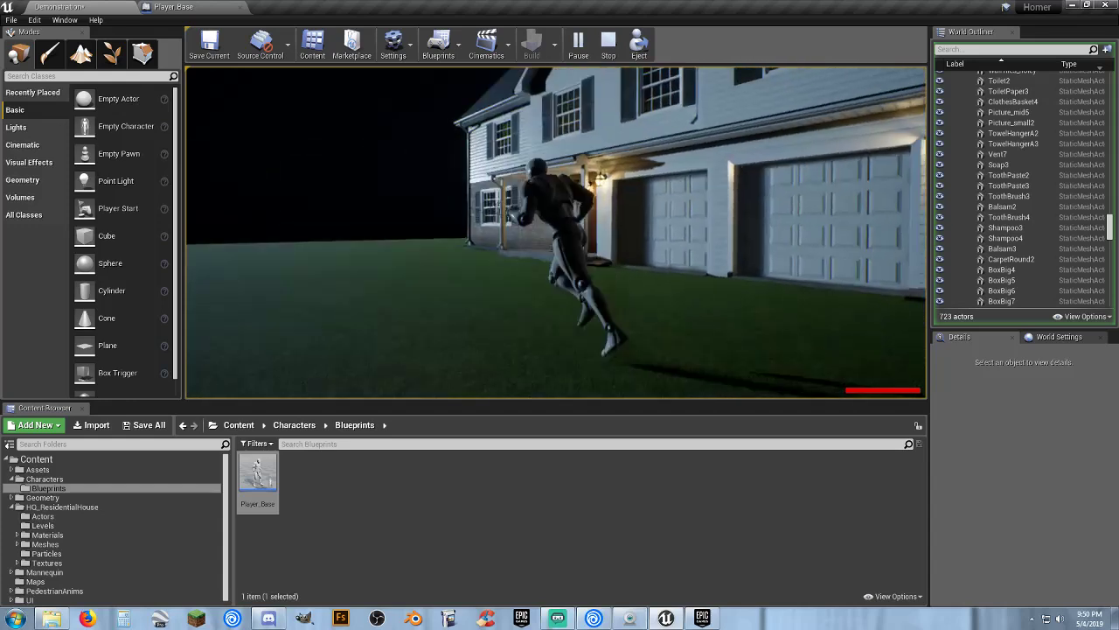
key("space")
key("s")
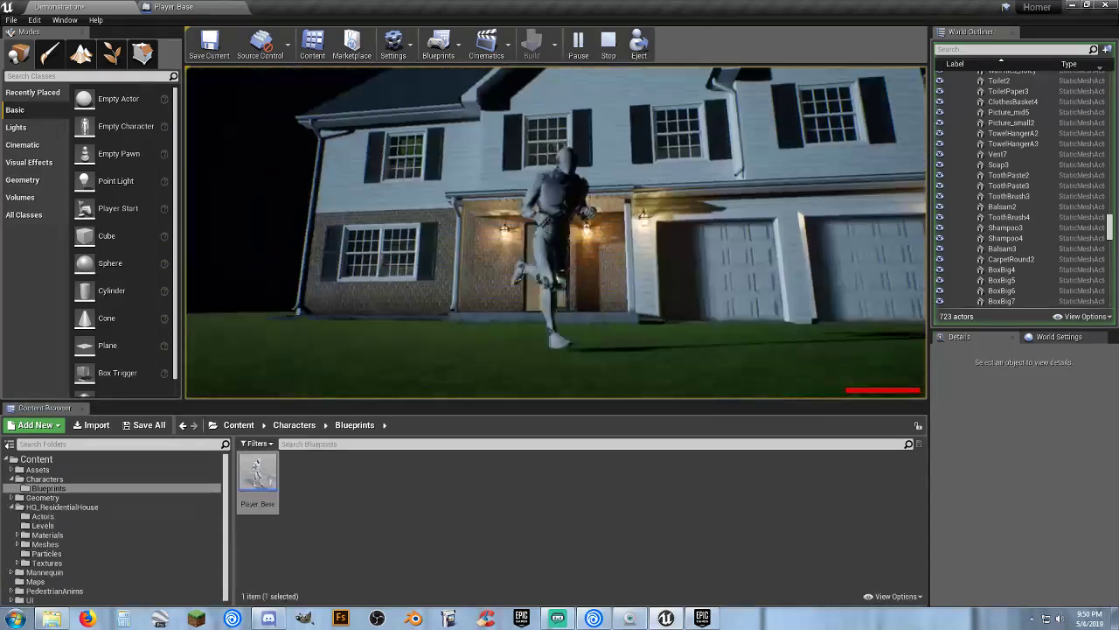
key("d")
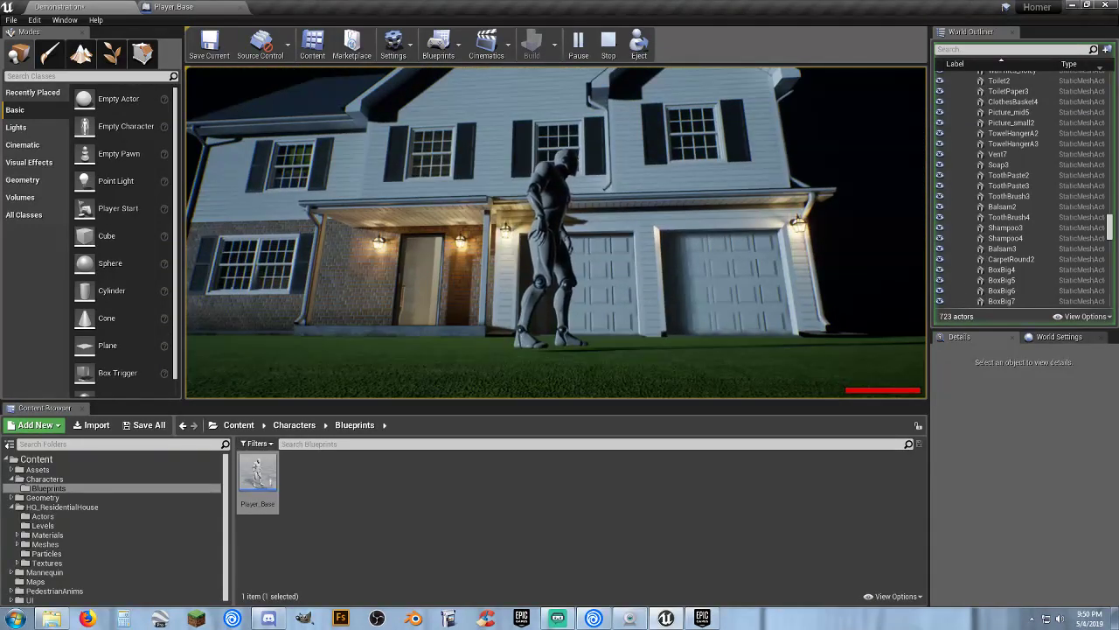
Run the character through the front door and upstairs, test moving among the hallway doors, and end the play session.
key("w")
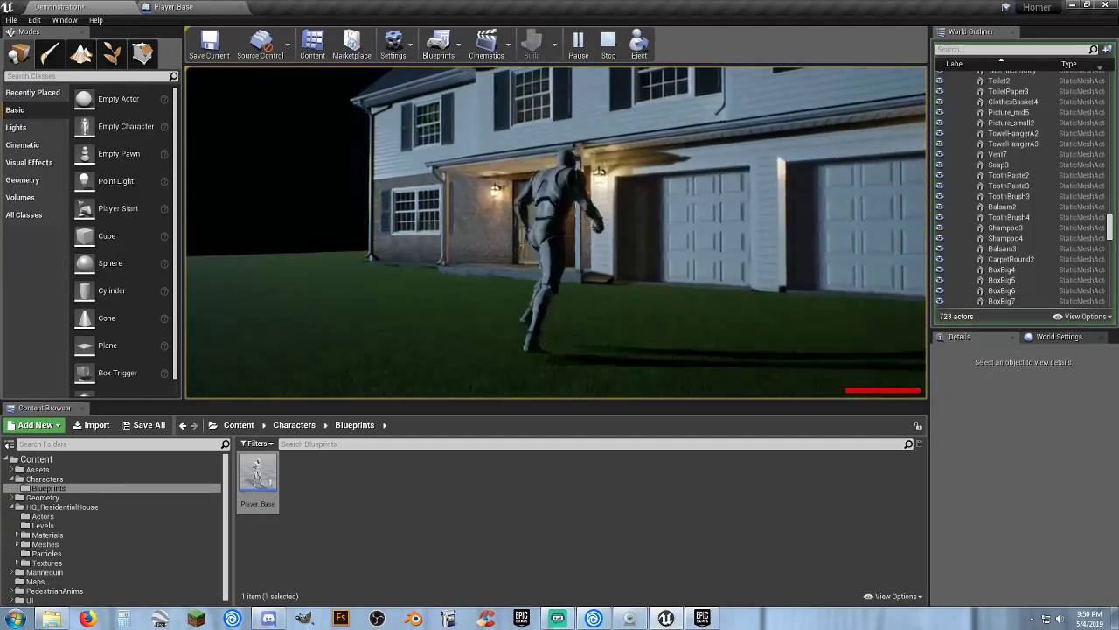
key("w")
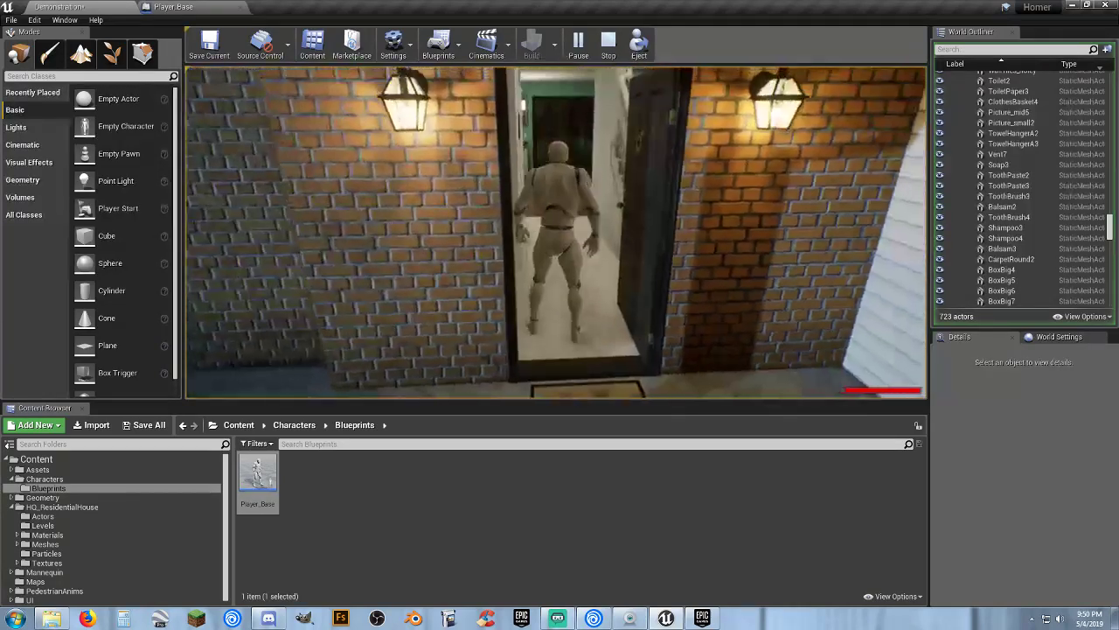
key("w")
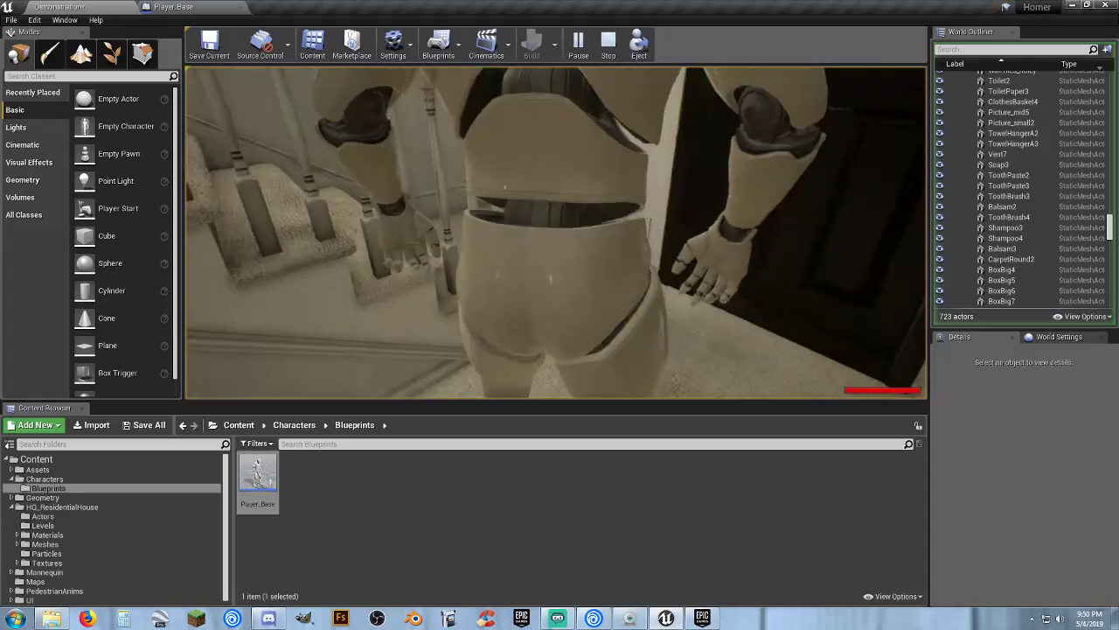
key("w")
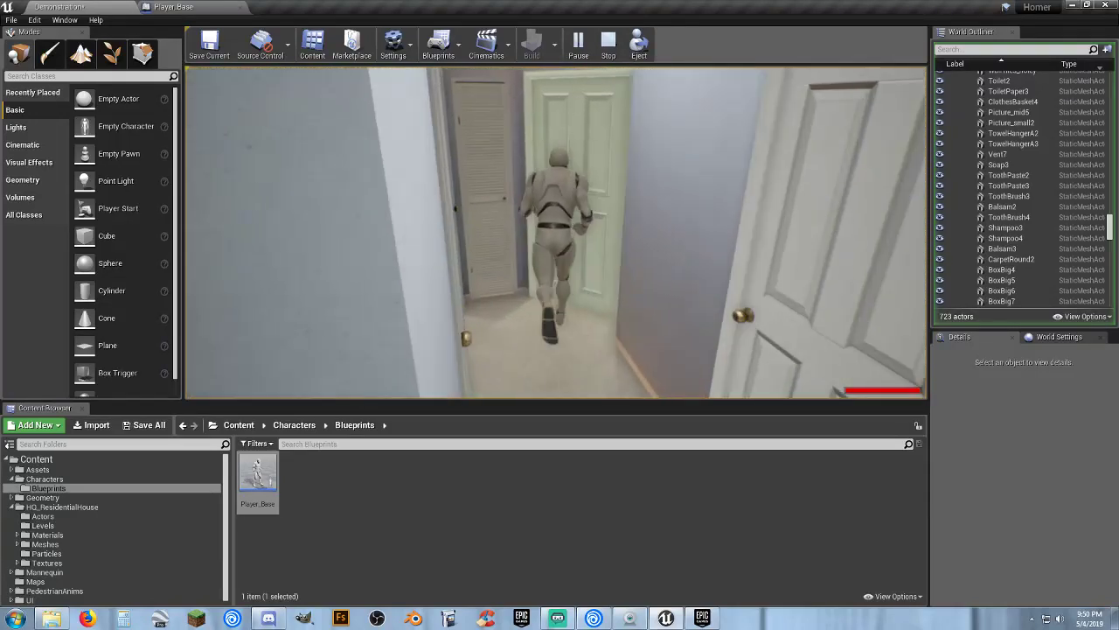
key("w")
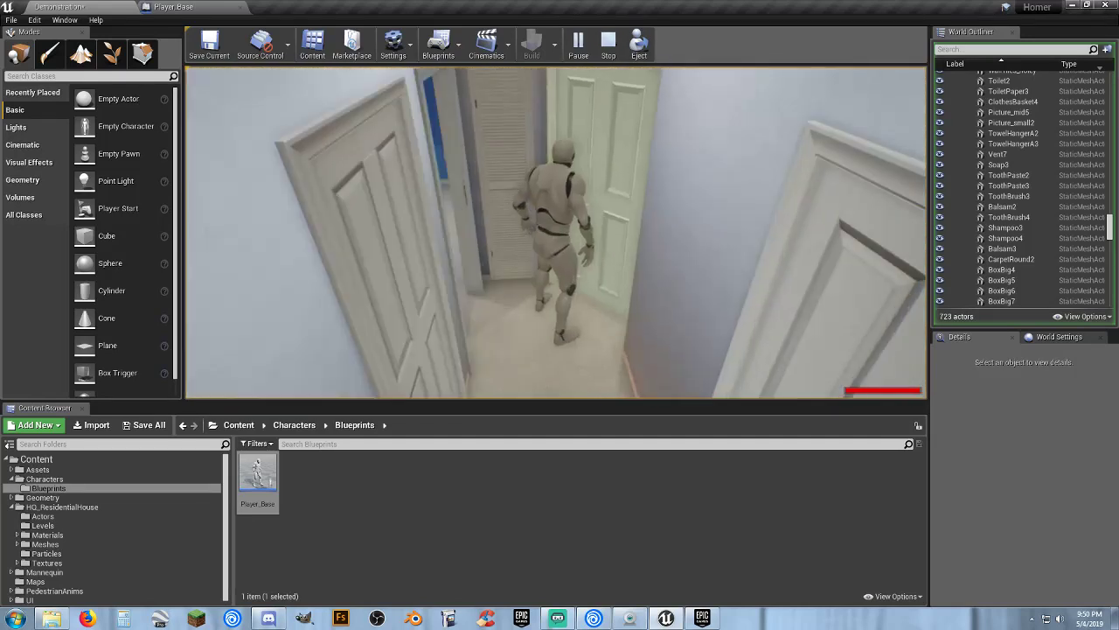
key("w")
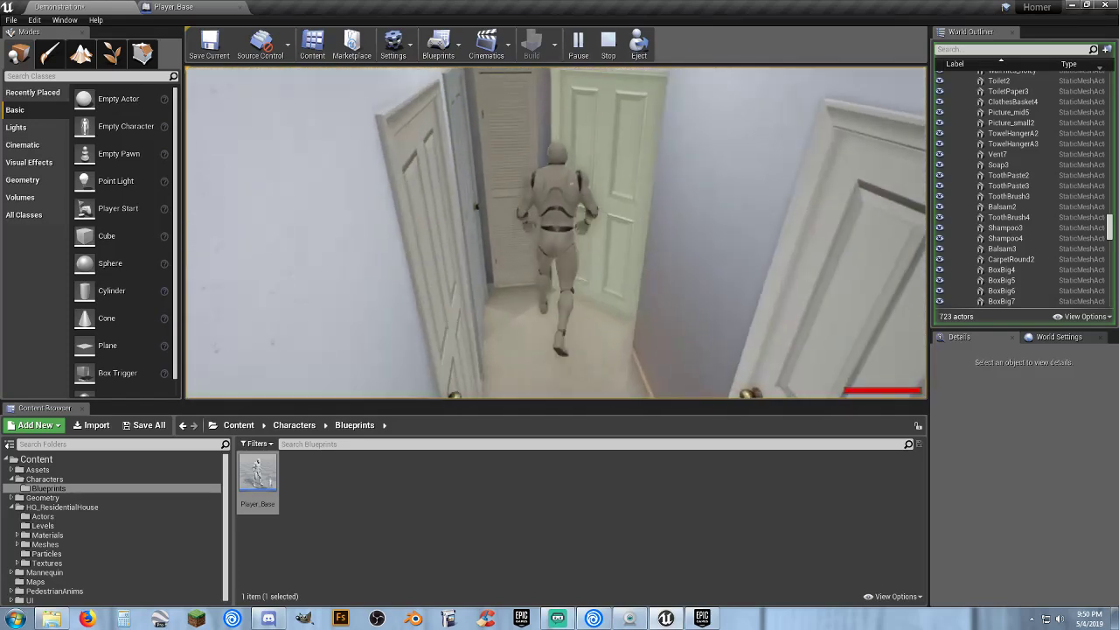
key("s")
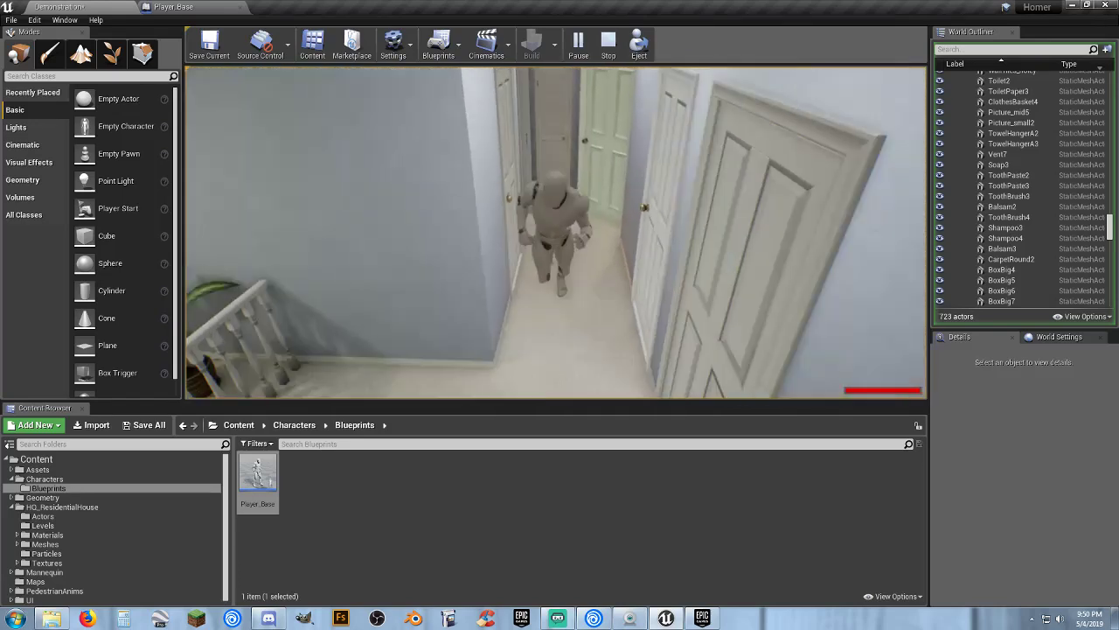
key("Escape")
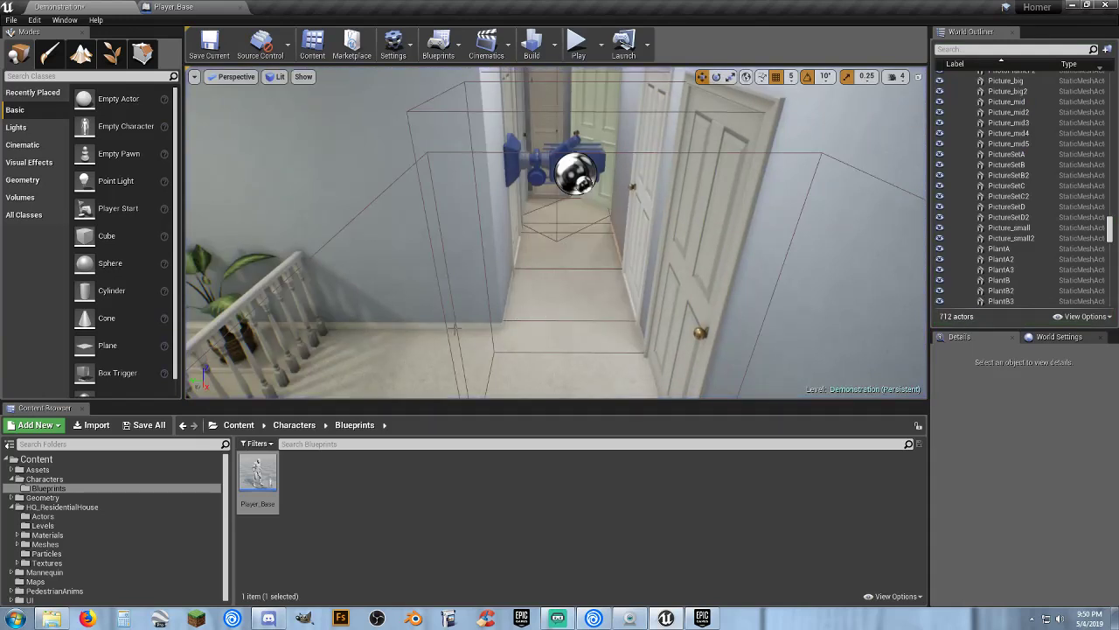
Select the wide doors in the upstairs hallway to inspect their trigger areas, and open the BP_DoorWide blueprint.
right_click_drag(543, 327, 551, 350)
key("w")
left_click(588, 270)
key("w")
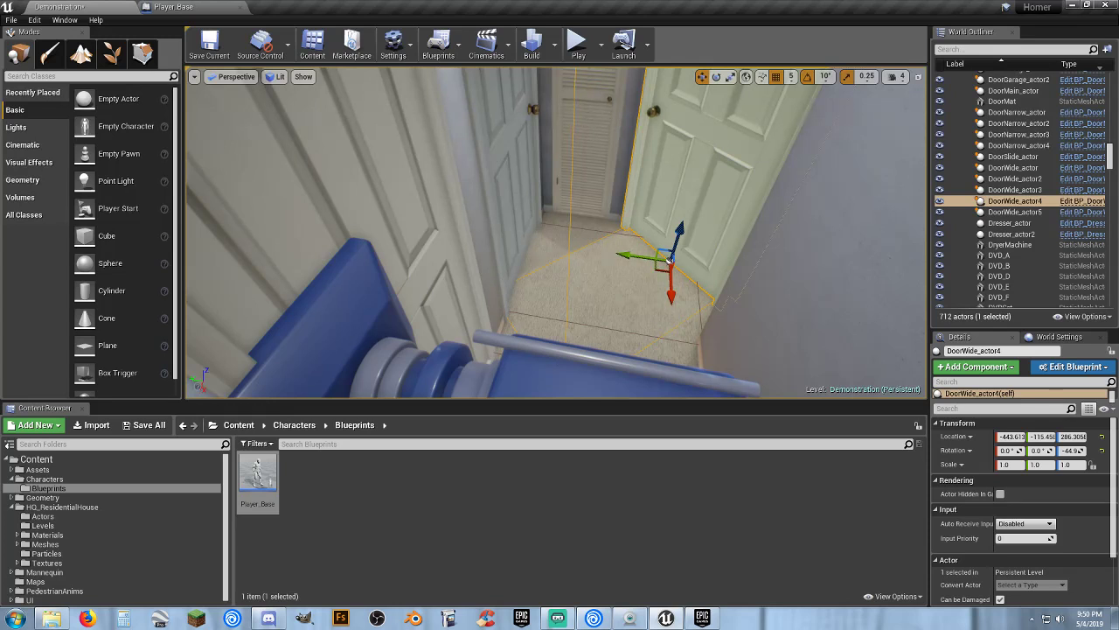
left_click(541, 263)
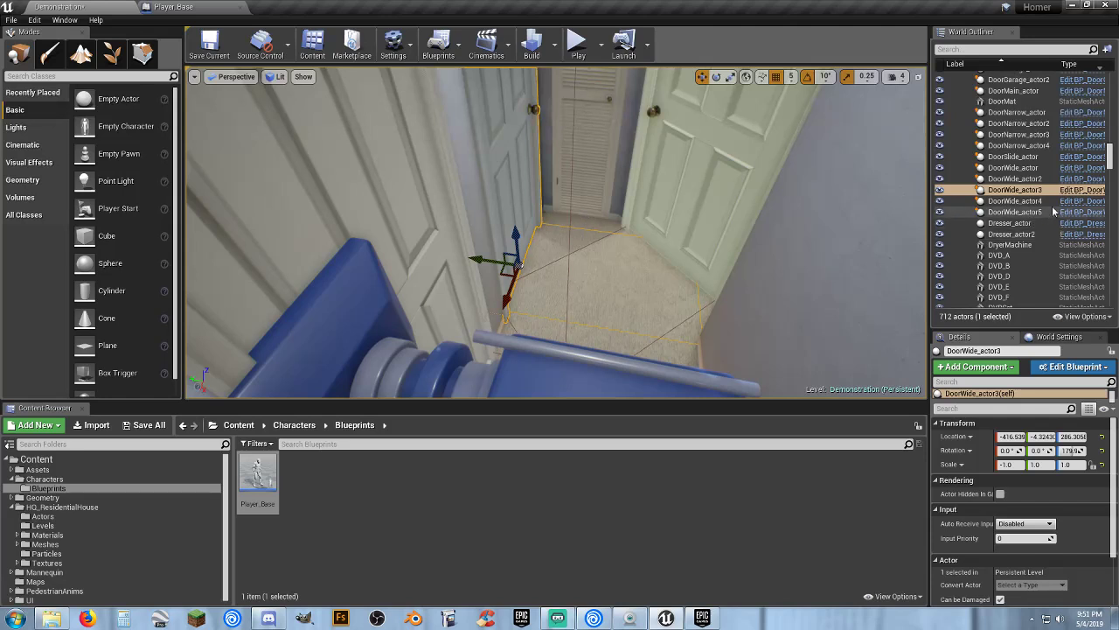
left_click(1084, 201)
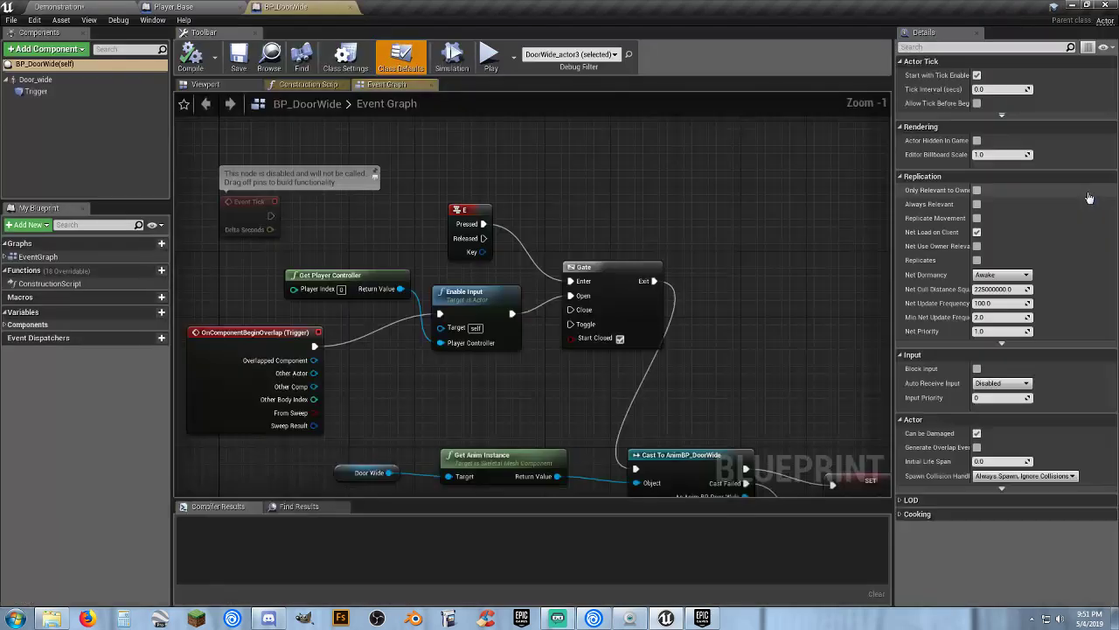
Scale the Trigger box of BP_DoorWide to 2.0 on Y, and compile and save the blueprint.
left_click(237, 83)
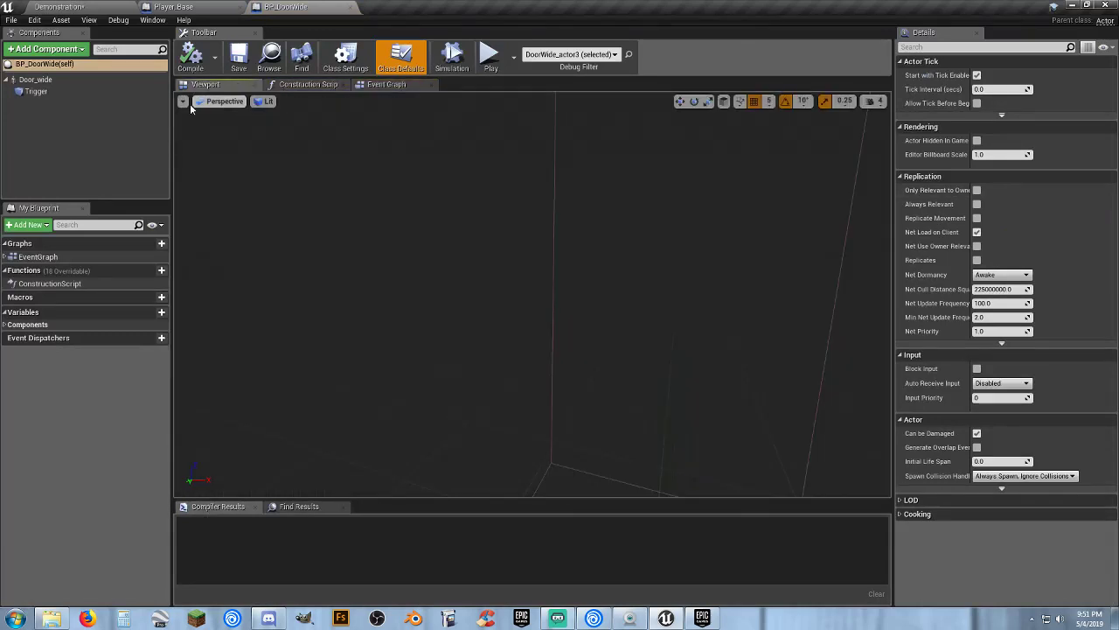
left_click(39, 92)
right_click_drag(531, 294, 682, 258)
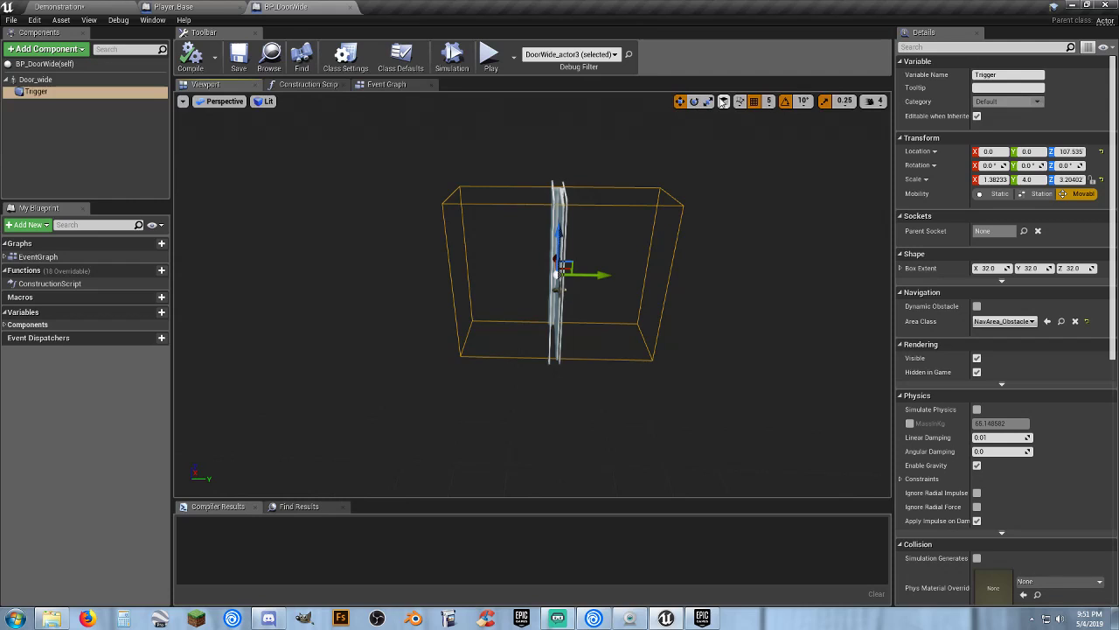
left_click(709, 101)
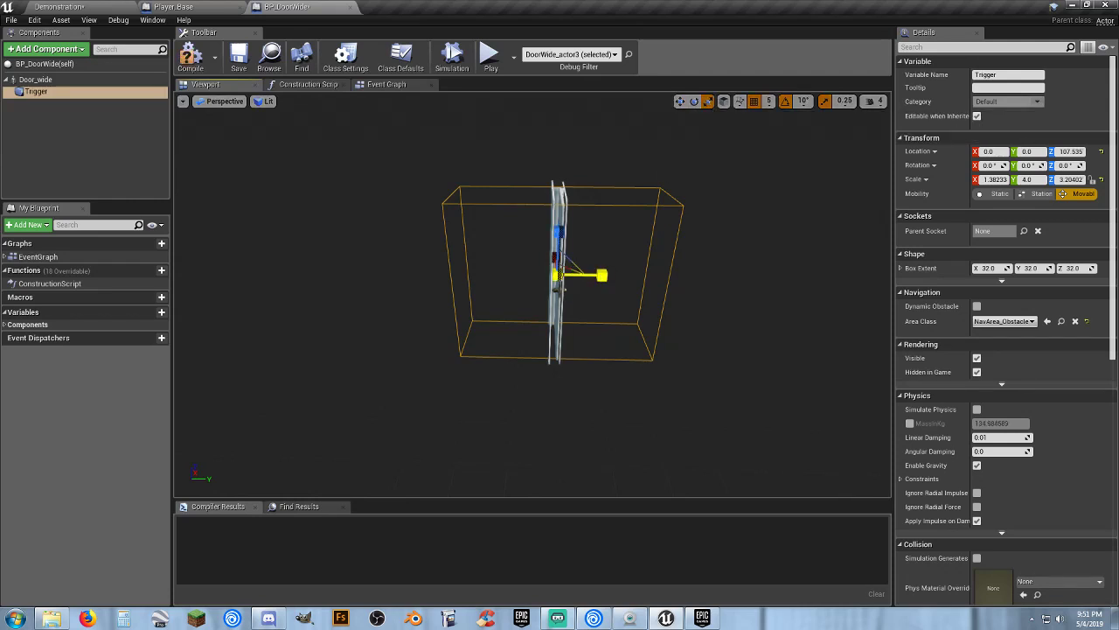
left_click_drag(601, 275, 539, 278)
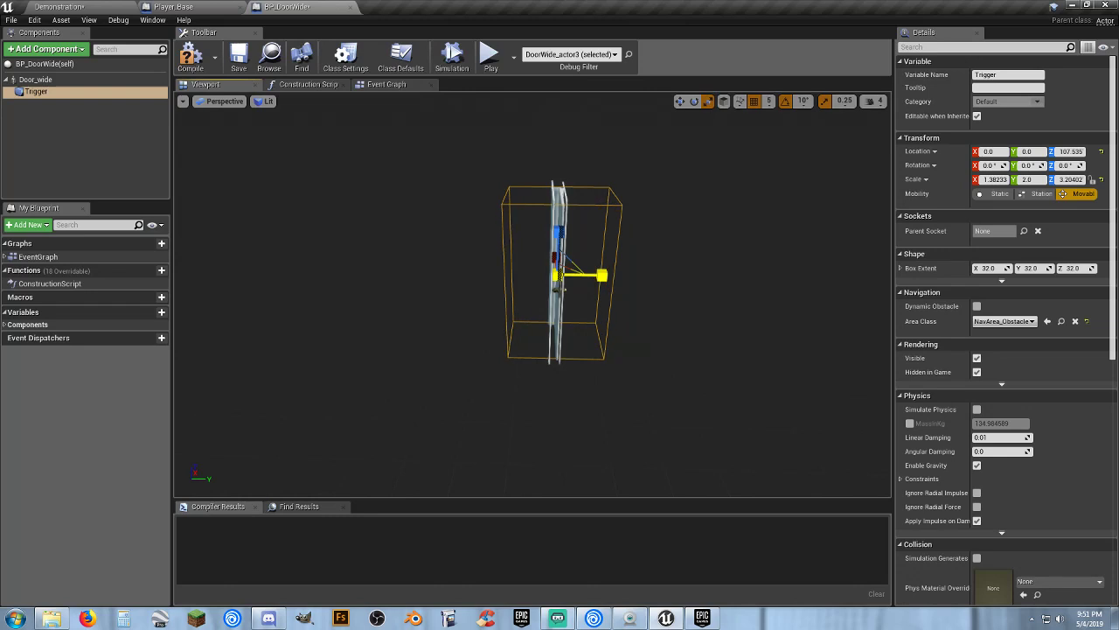
left_click(189, 53)
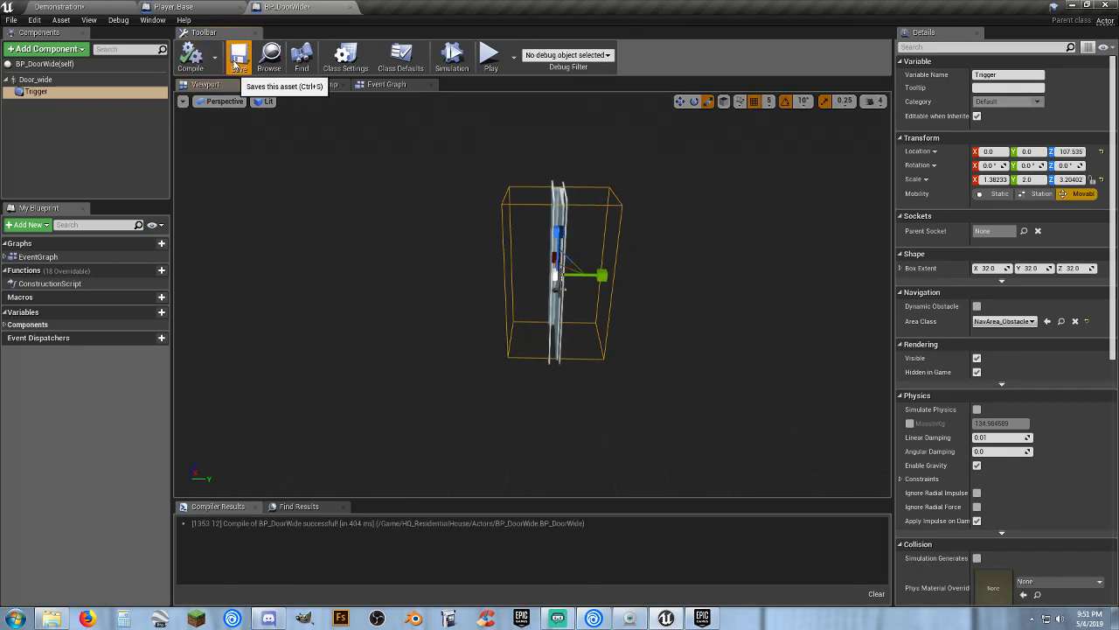
Play the Demonstration level, run the character through the front door and upstairs to retest the hallway's wide doors, and end the session.
left_click(63, 7)
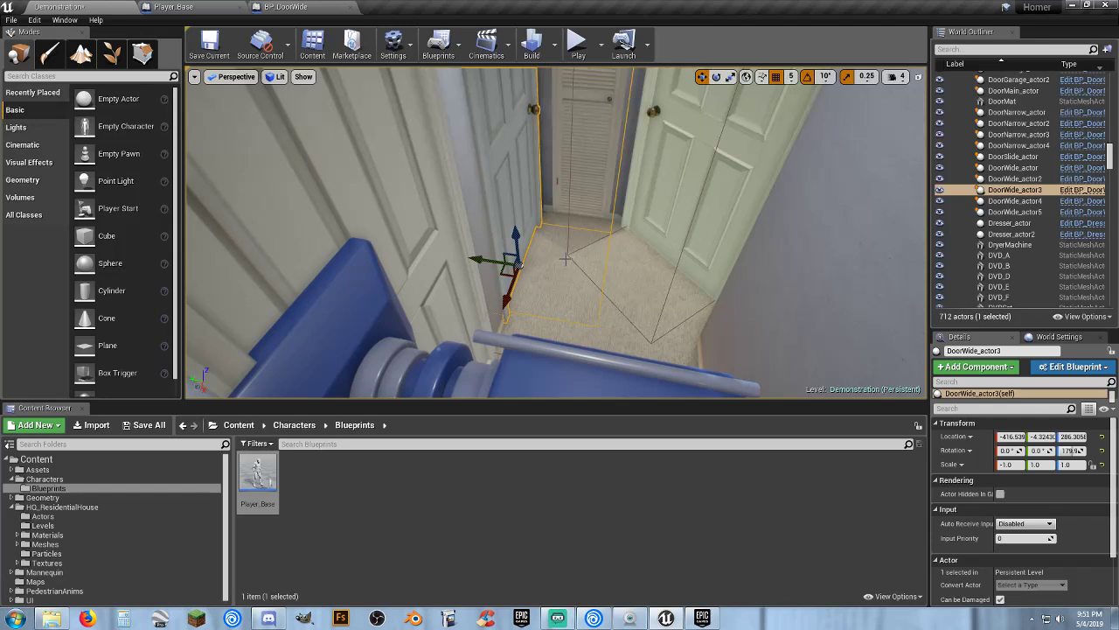
left_click(577, 44)
key("w")
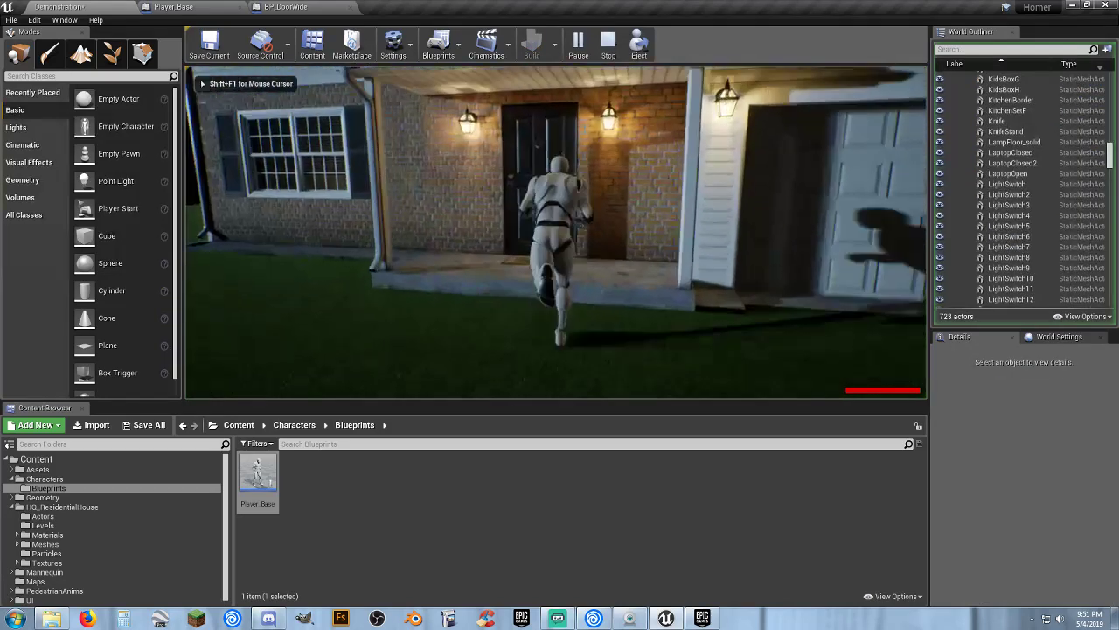
key("e")
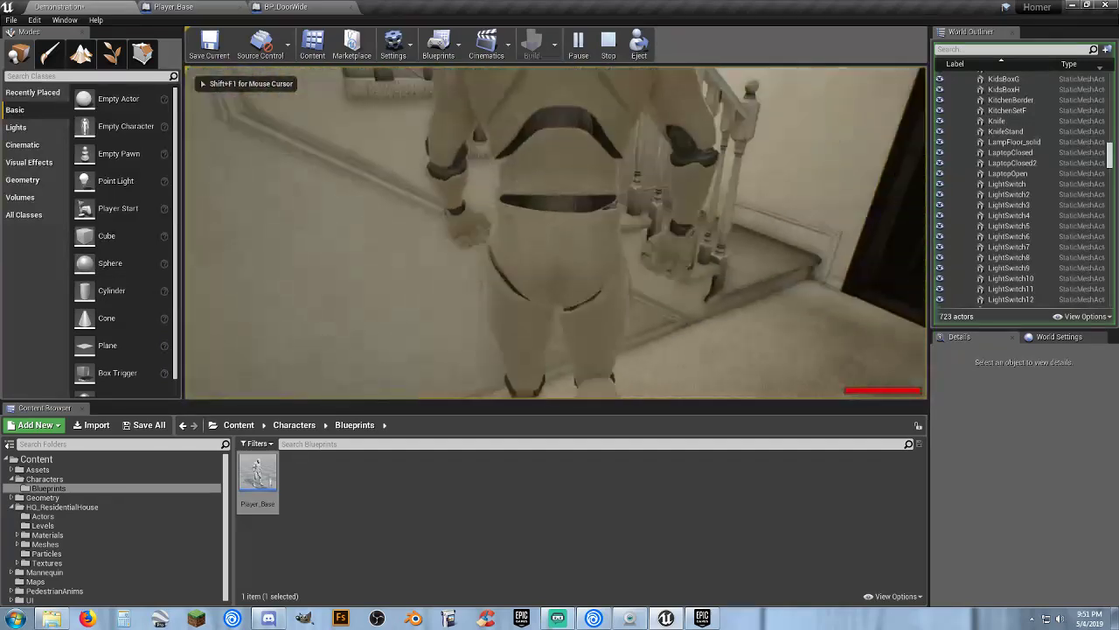
key("w")
key("w")
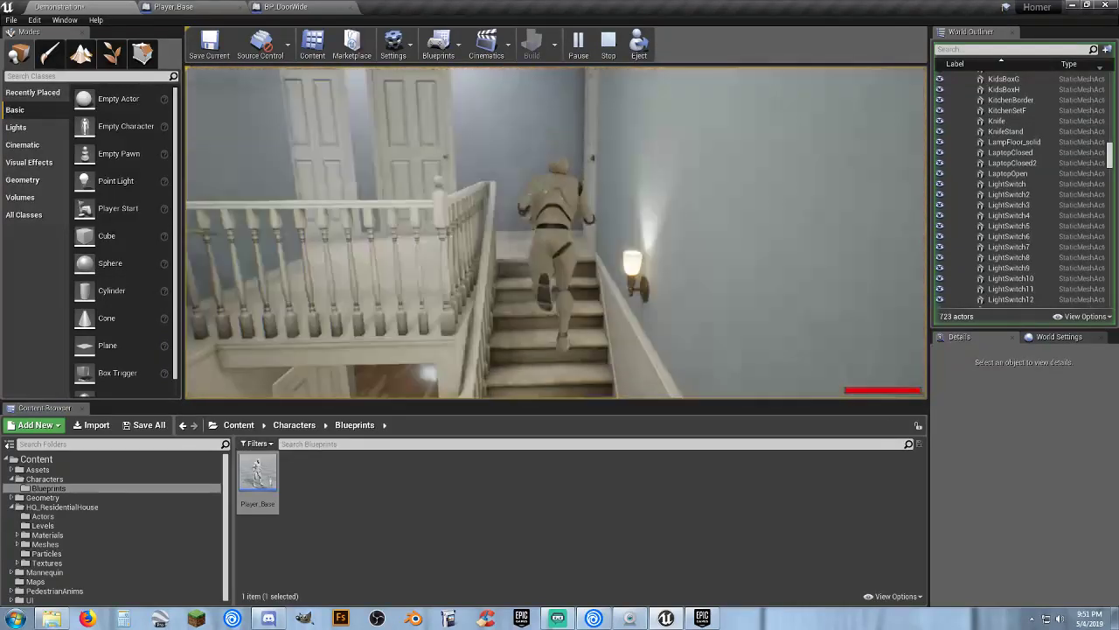
key("w")
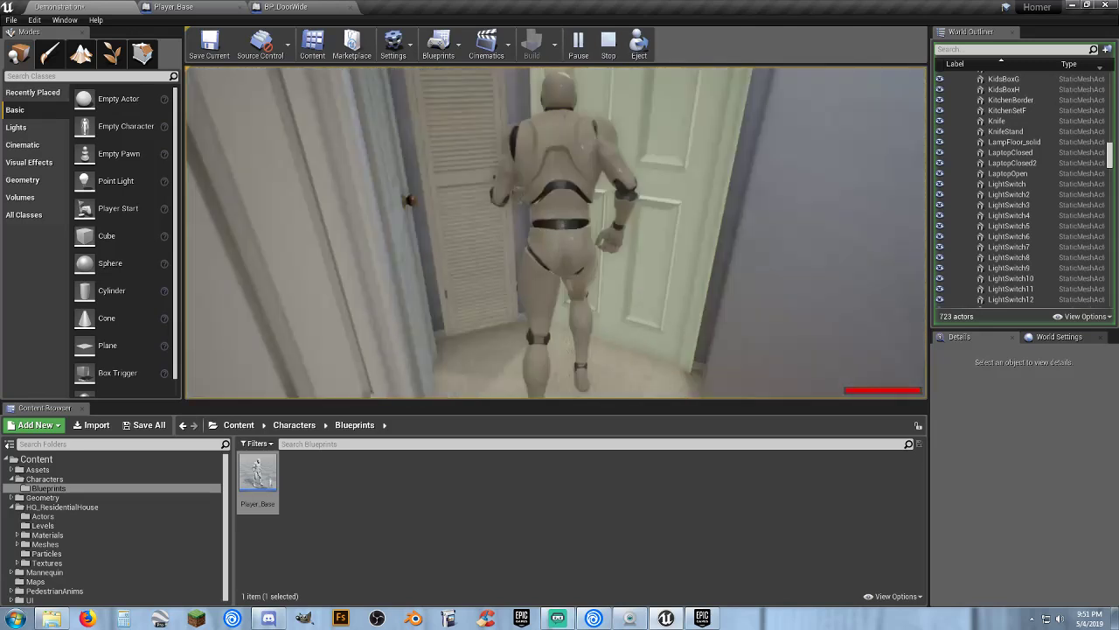
key("w")
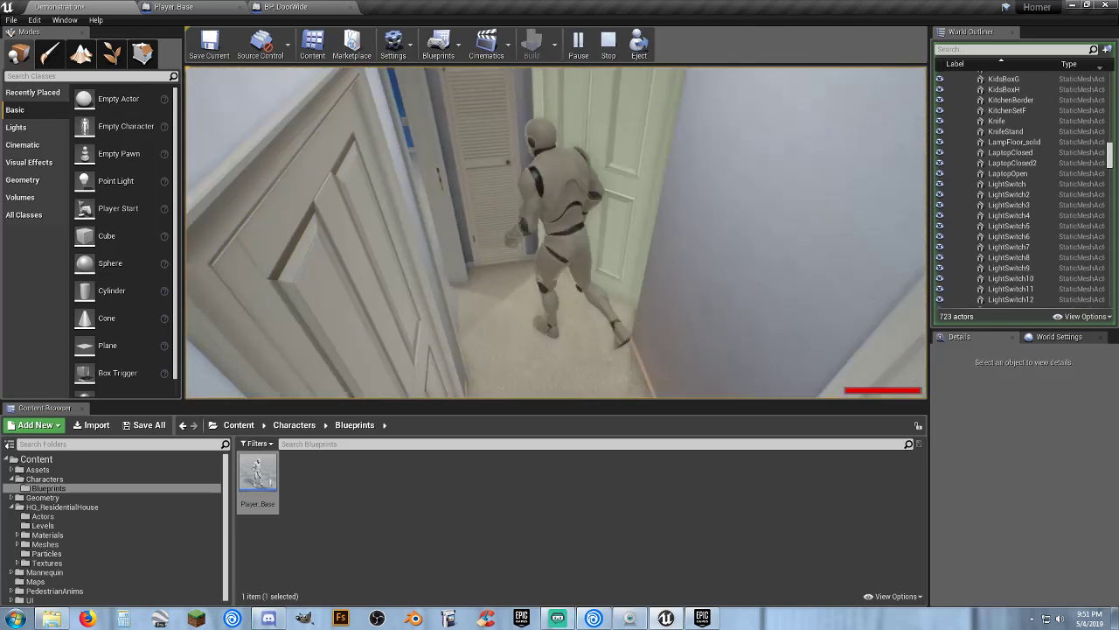
key("Escape")
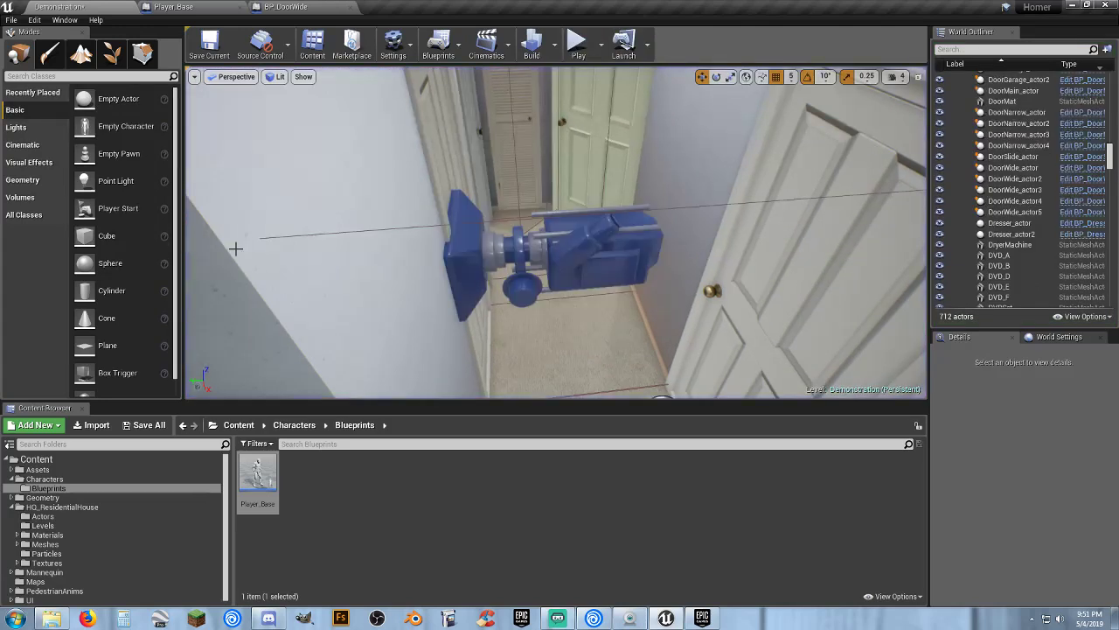
Inspect the trigger areas in the upstairs hallway, set the Y scale of BP_DoorWide's Trigger box to 1.5, and return to the Demonstration level.
key("w")
mouse_move(556, 232)
right_mouse_down()
mouse_move(556, 183)
mouse_move(556, 288)
mouse_move(556, 244)
right_mouse_up()
key("s")
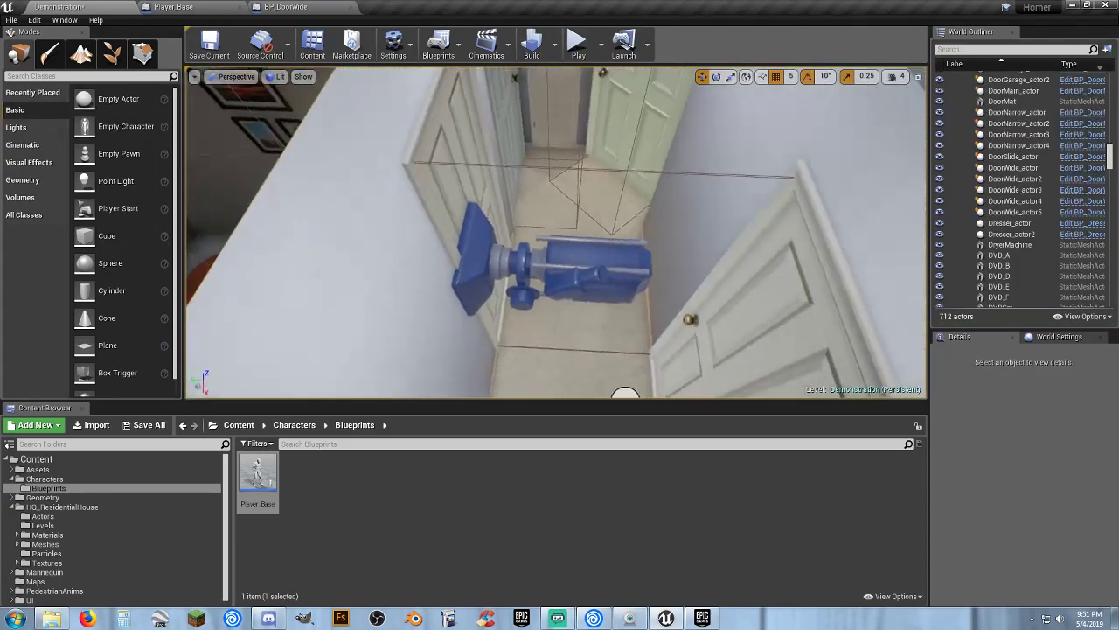
left_click(289, 7)
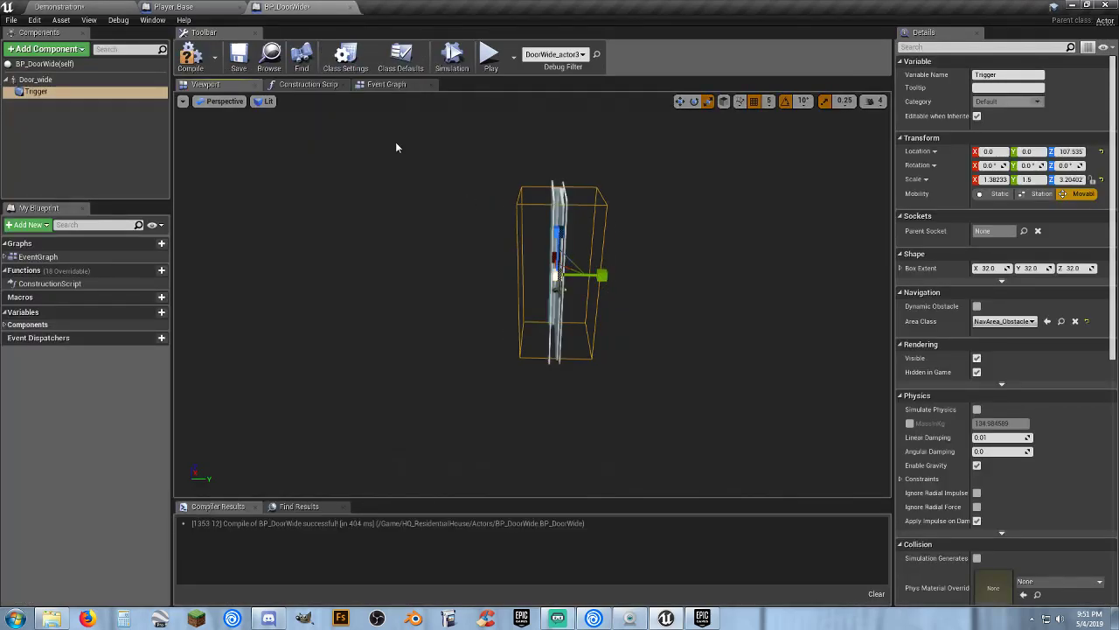
left_click(88, 8)
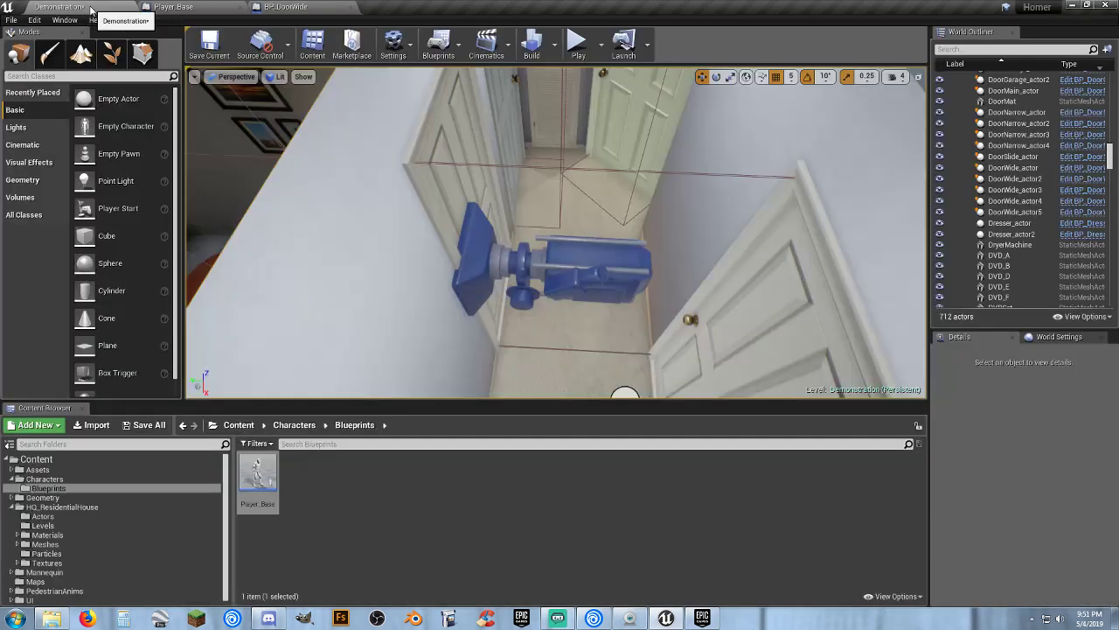
Play the level again and run the character upstairs through the hallway doors into the children's room with the crib.
left_click(578, 41)
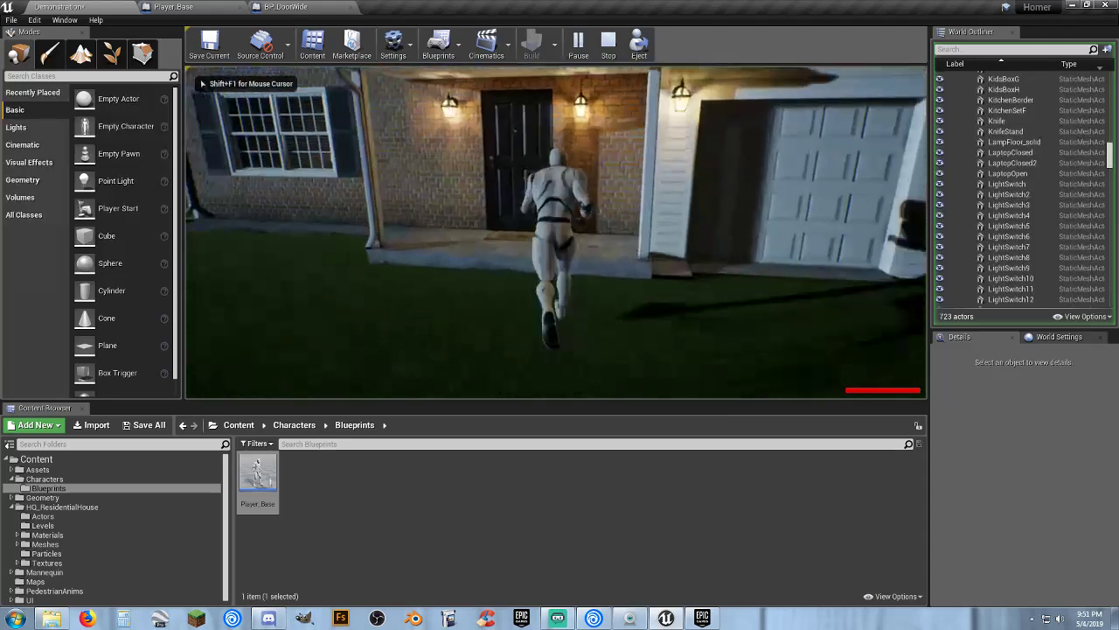
key("w")
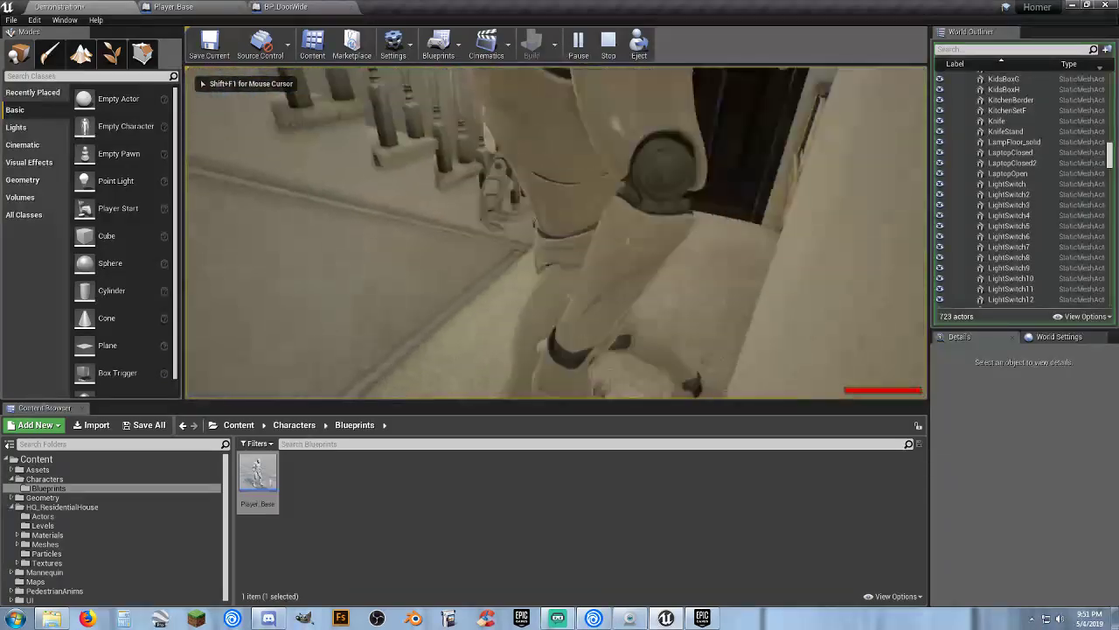
key("w")
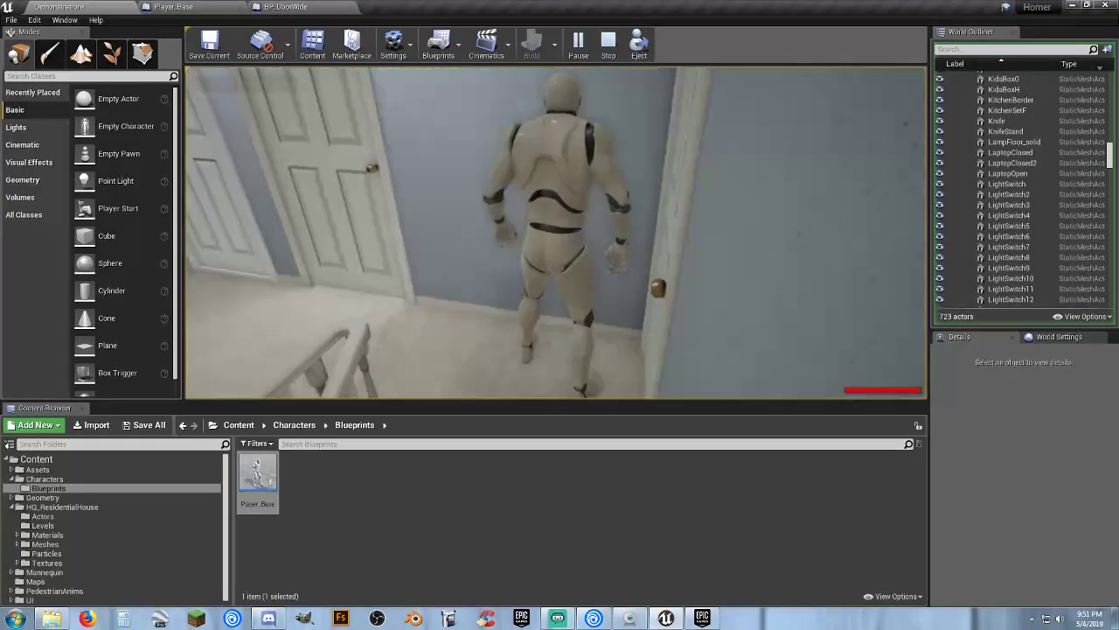
key("w")
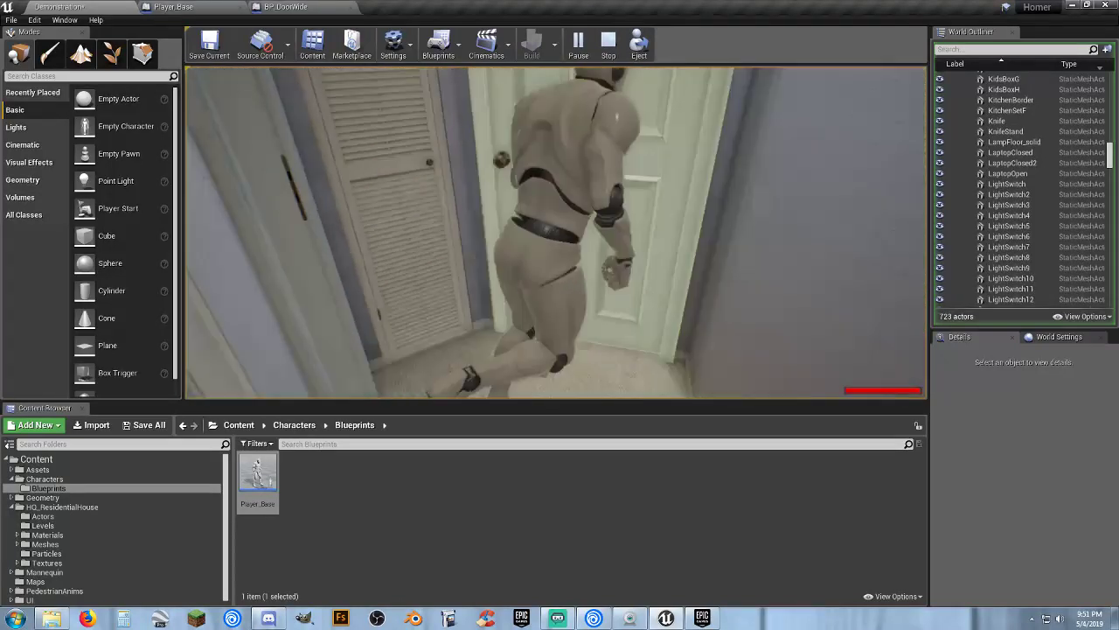
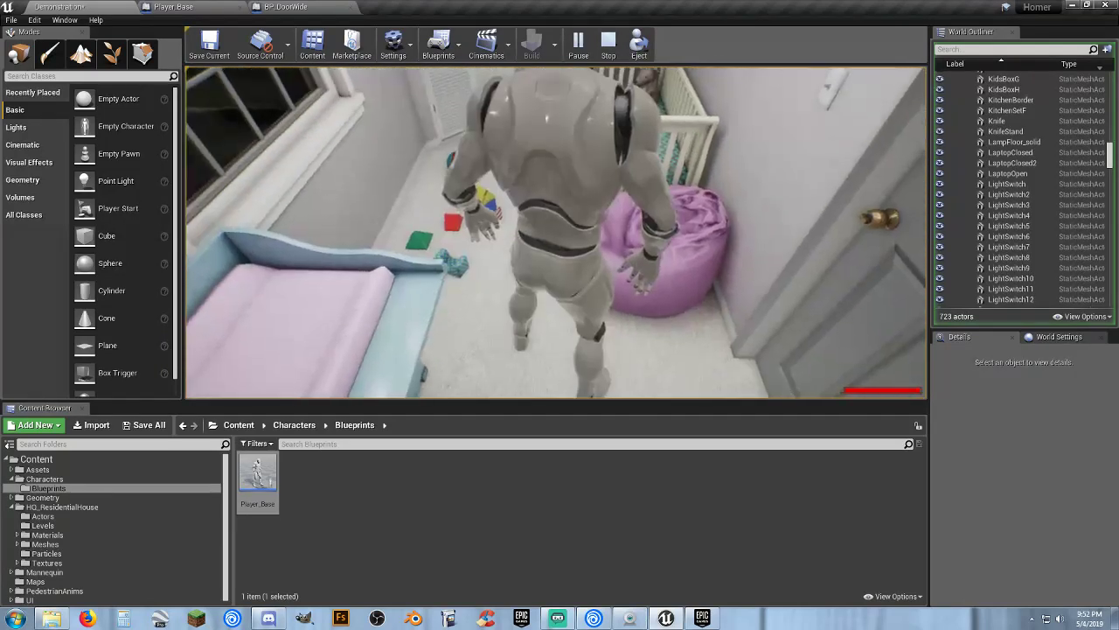
End the play session and delete the purple bean bag beside the crib.
key("Escape")
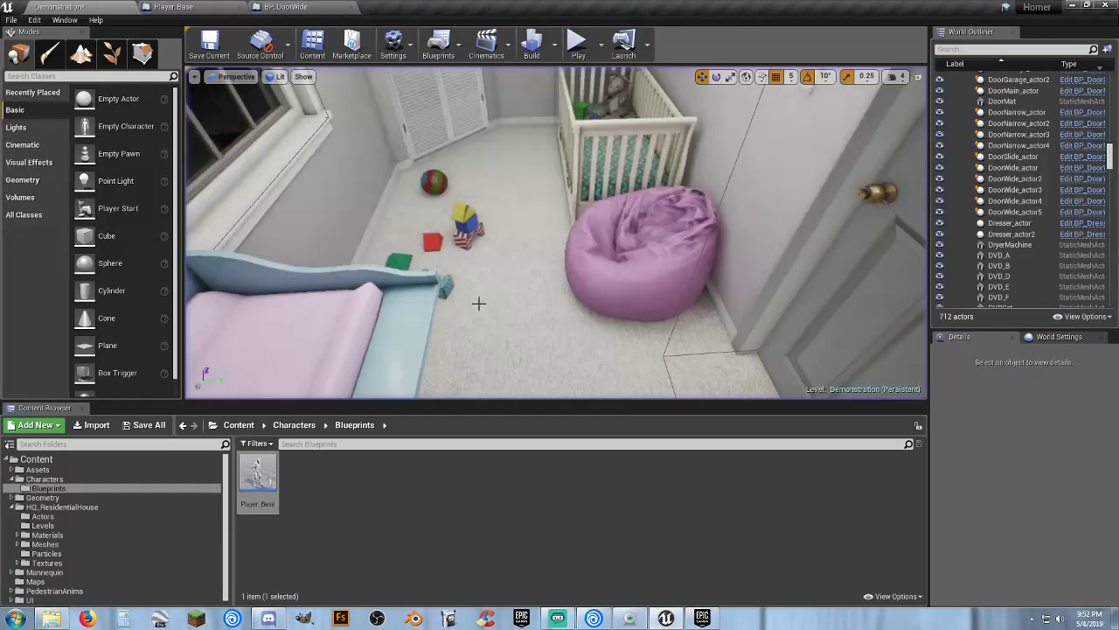
left_click(616, 279)
key("Delete")
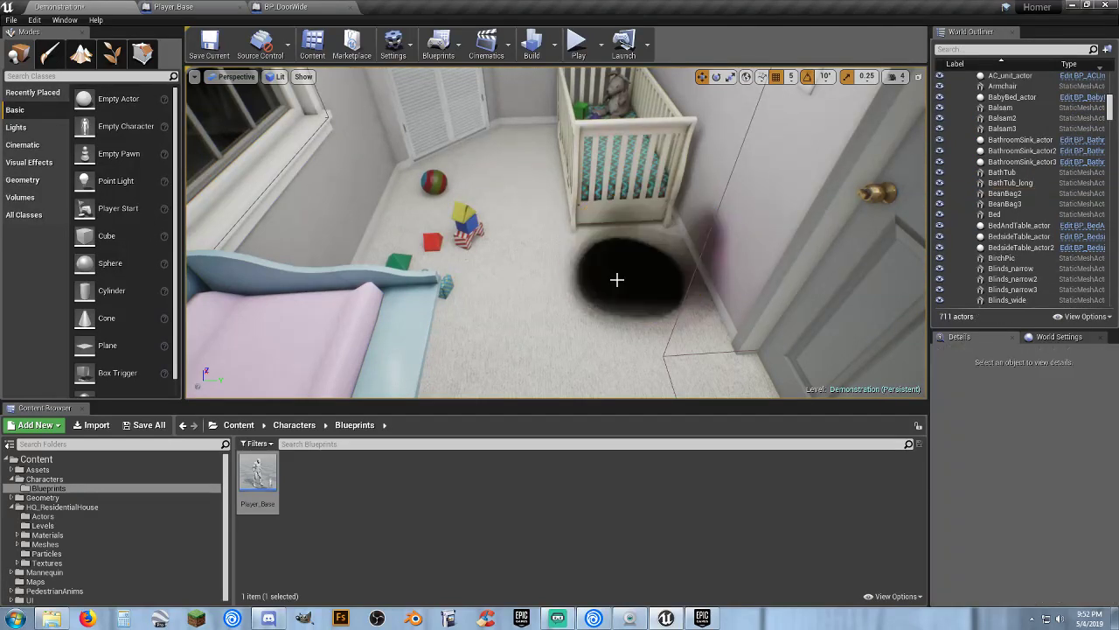
Start a new play session and run the character in and out of the upstairs bathroom and among the hallway doors.
left_click(577, 48)
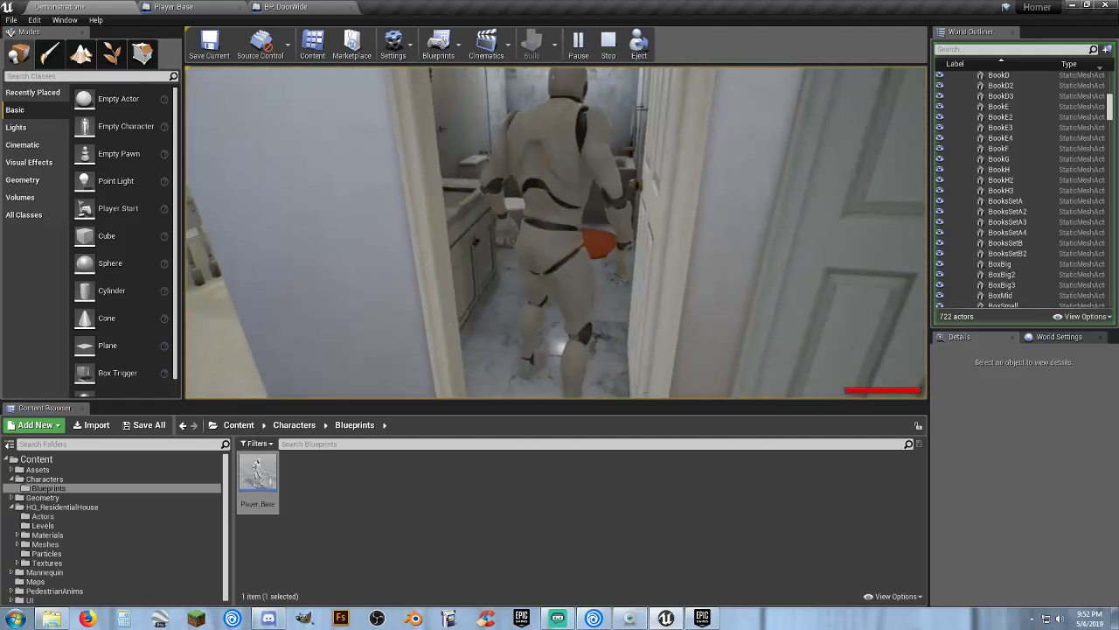
key("s")
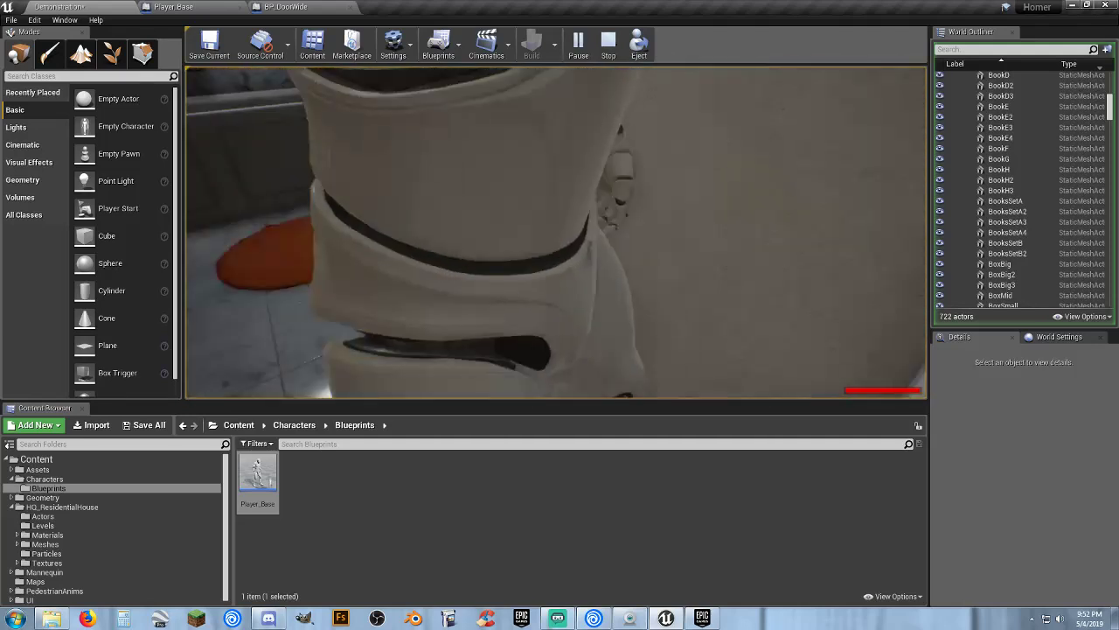
key("w")
key("w")
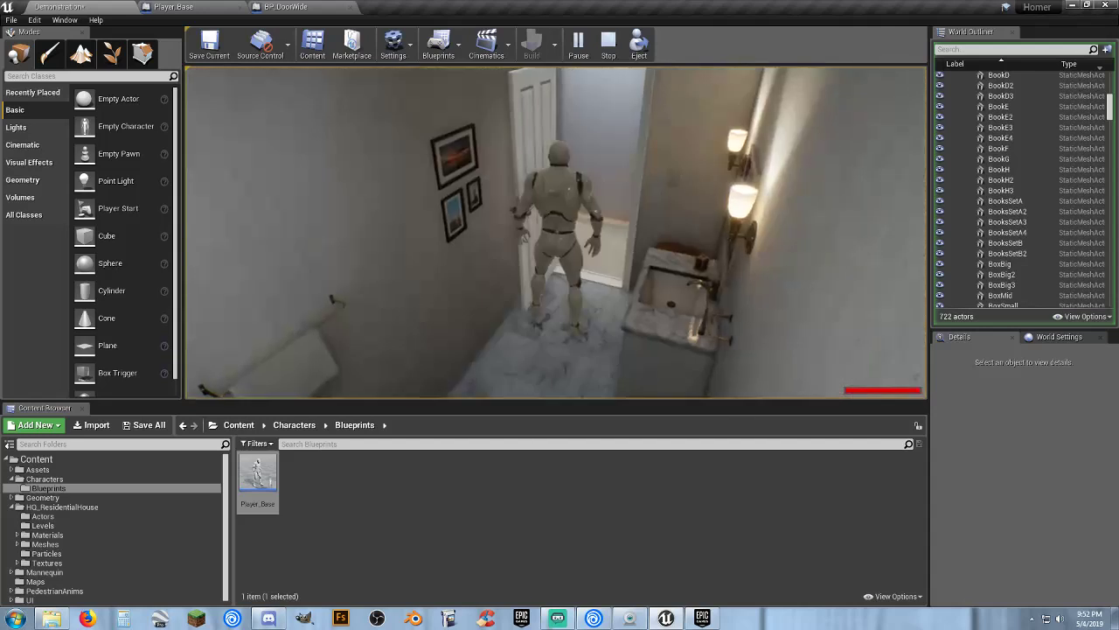
key("w")
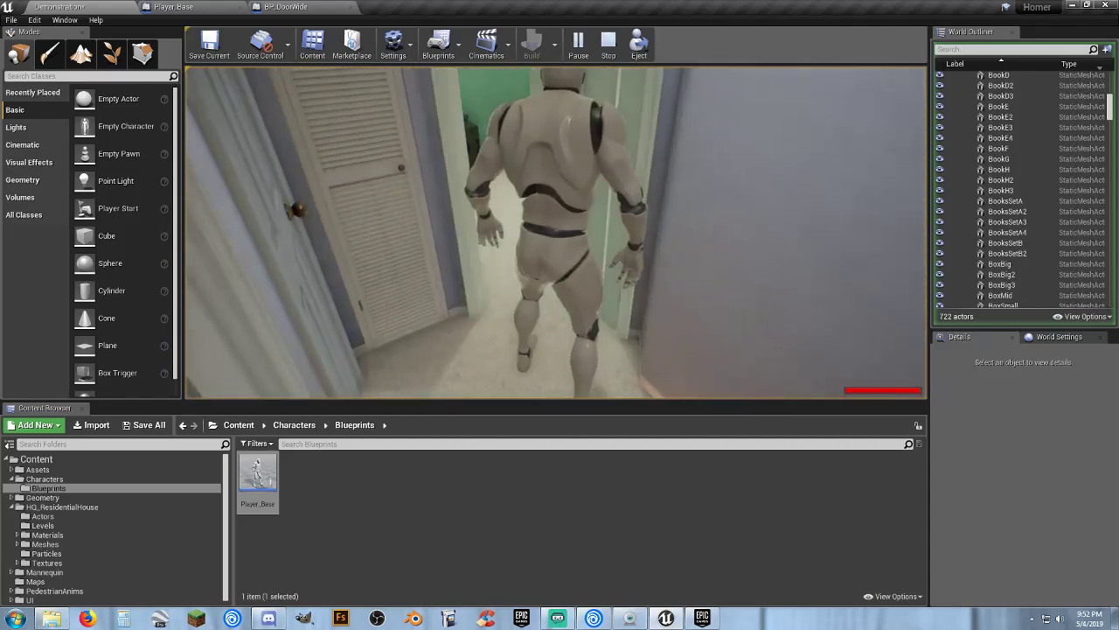
key("w")
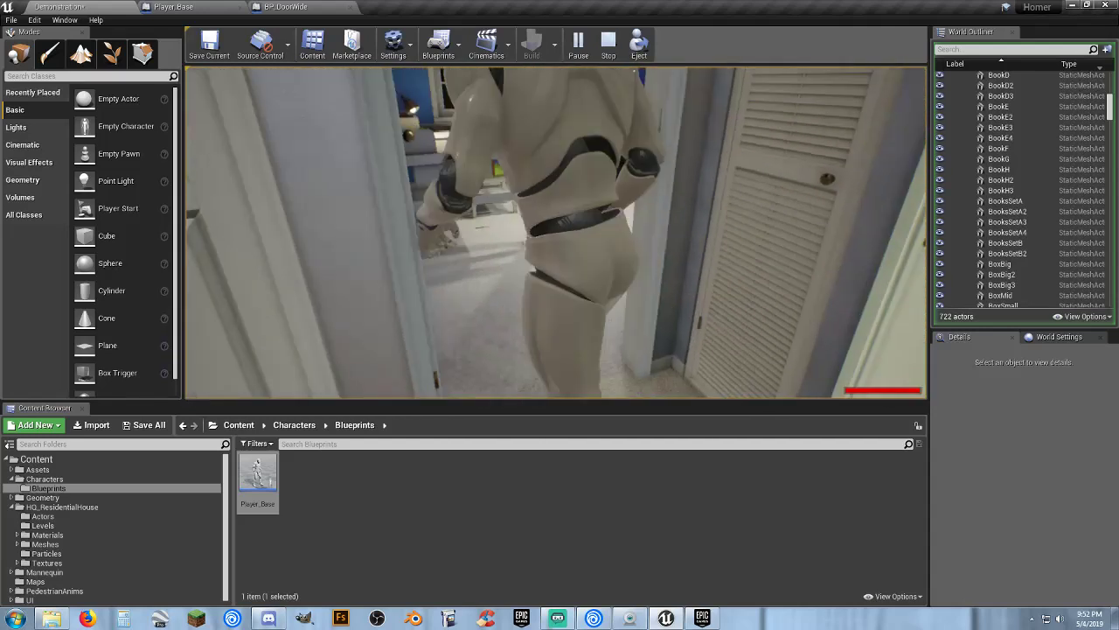
key("w")
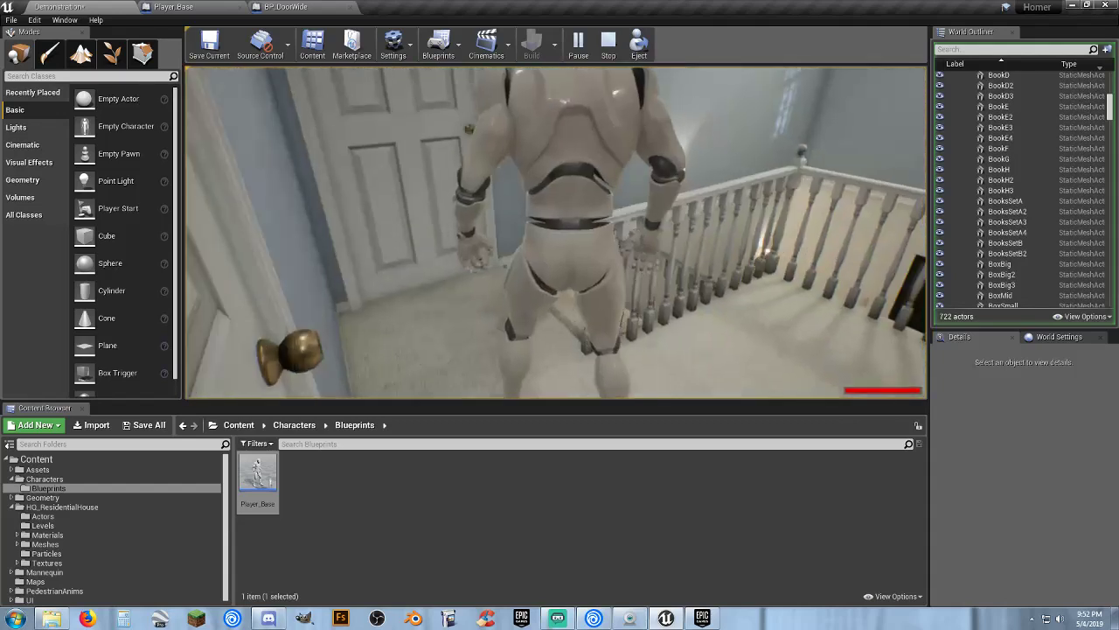
Run the character downstairs into the fireplace room, test the space around the sofa and coffee table, and end the play session.
key("w")
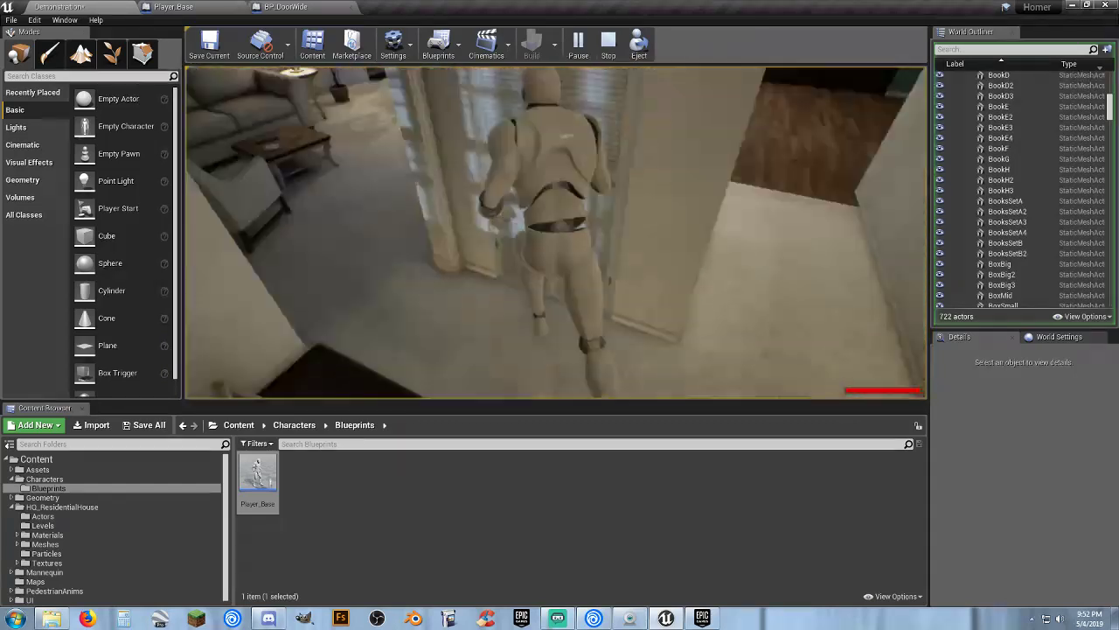
key("w")
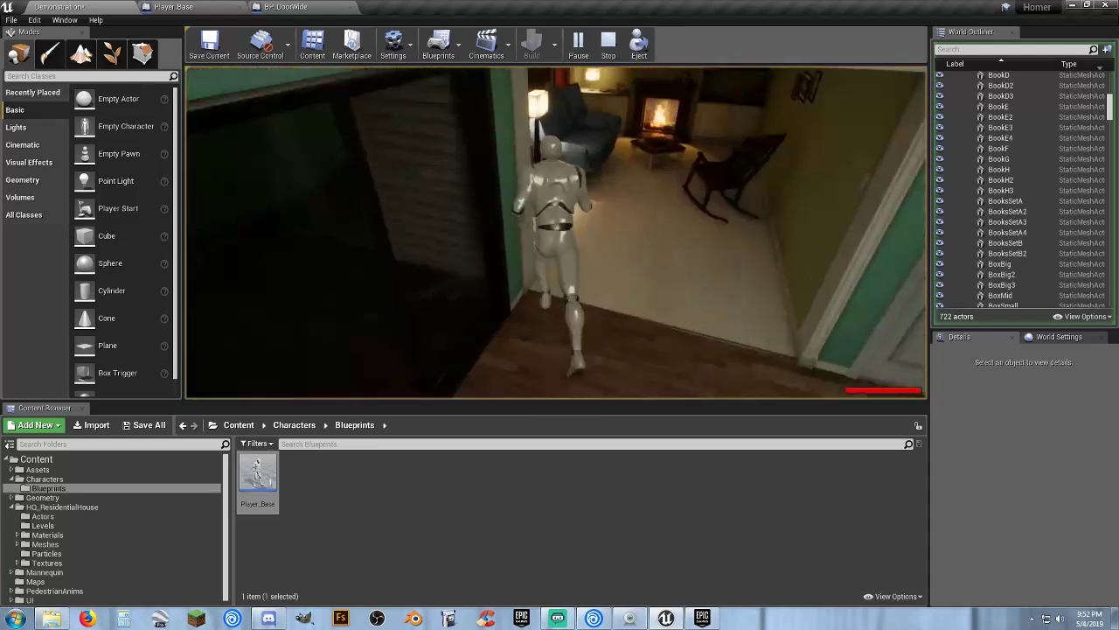
key("w")
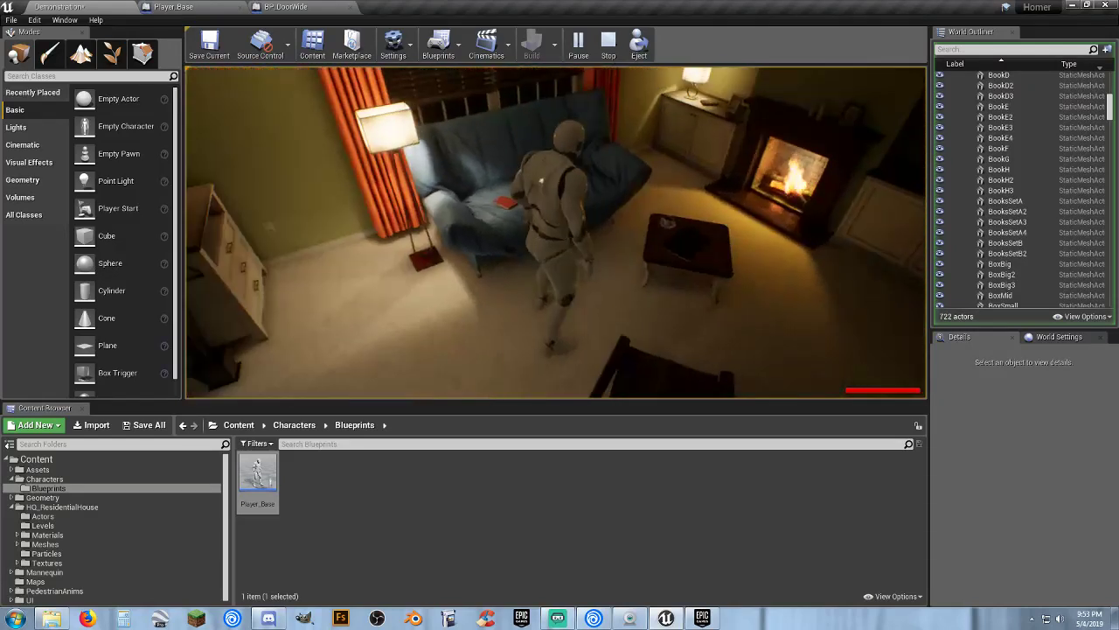
key("Escape")
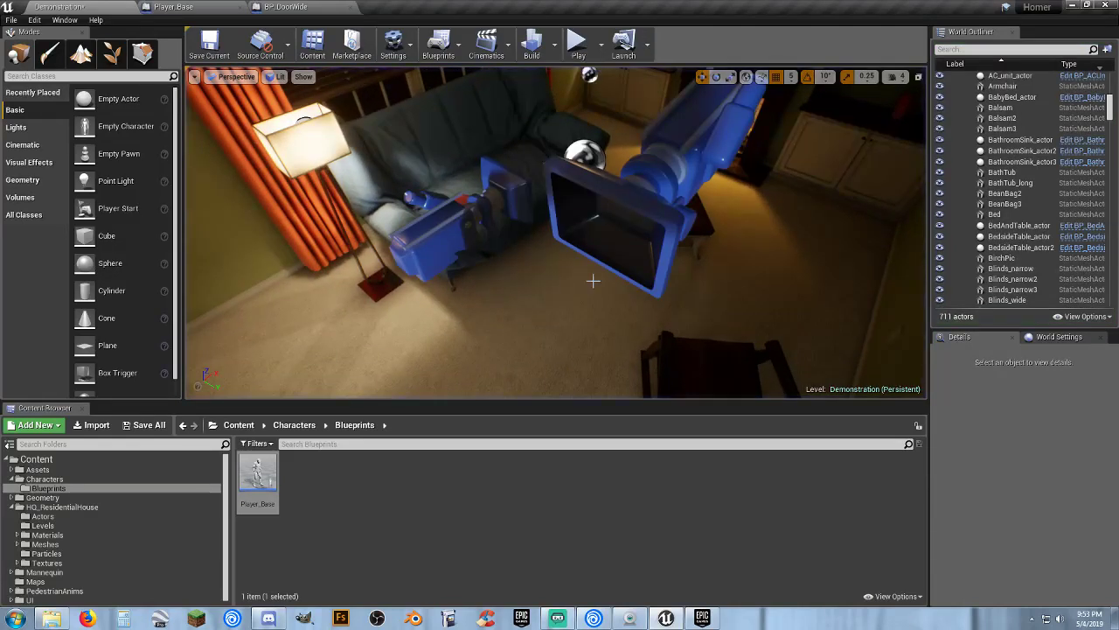
Select the coffee table with the laptop, cup and plate on it, and move them together away from the sofa.
key("w")
right_click_drag(593, 281, 680, 245)
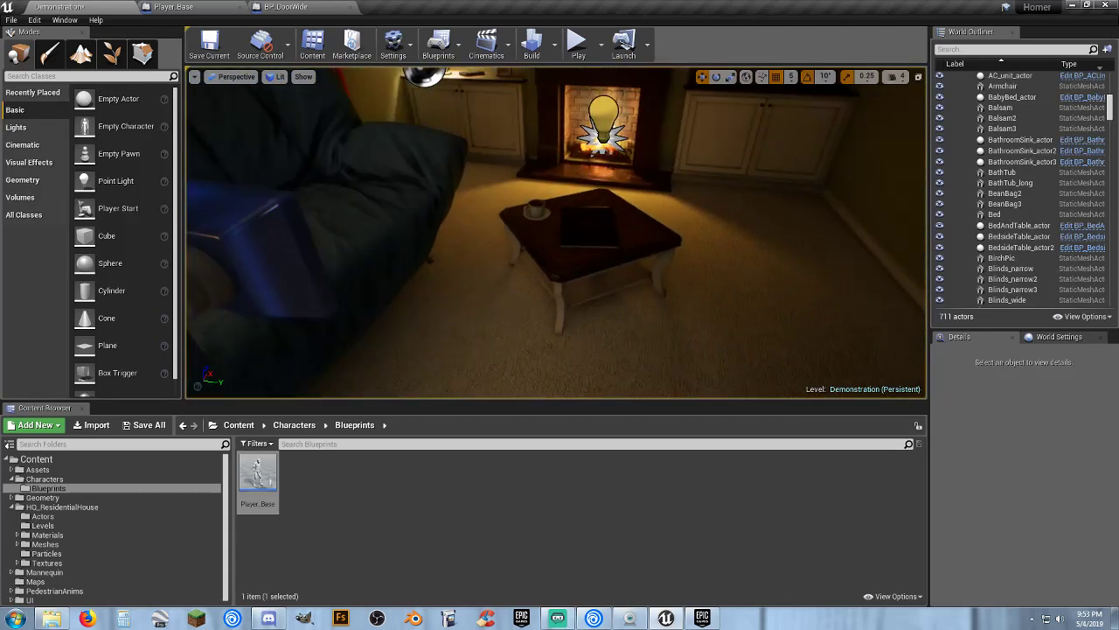
left_click(583, 237)
left_click(569, 225, "ctrl")
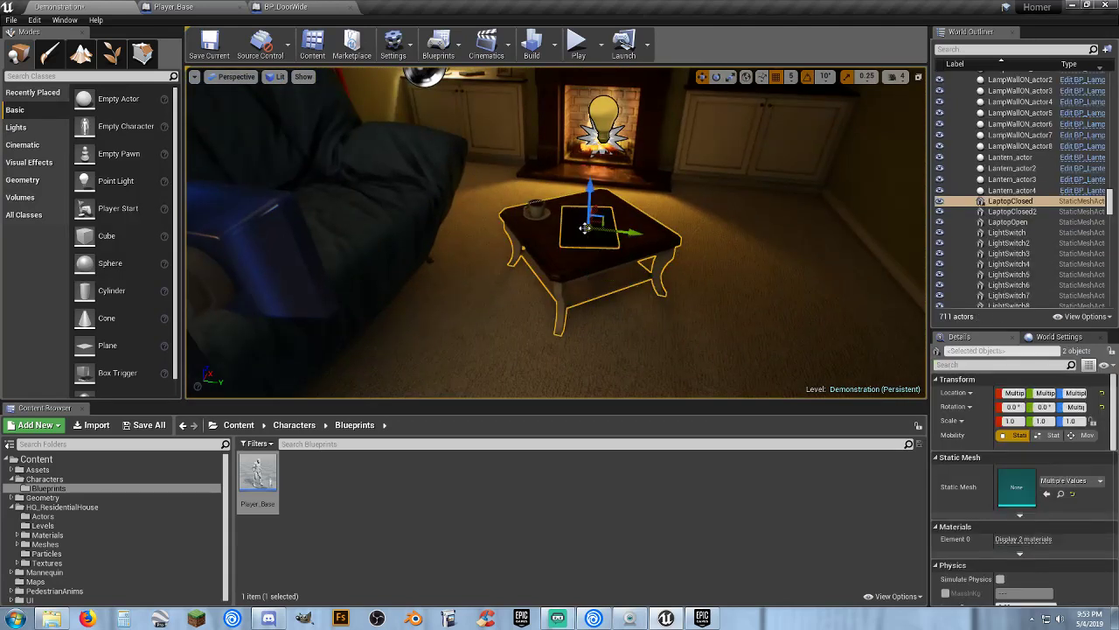
left_click(539, 211, "ctrl")
left_click(533, 217, "ctrl")
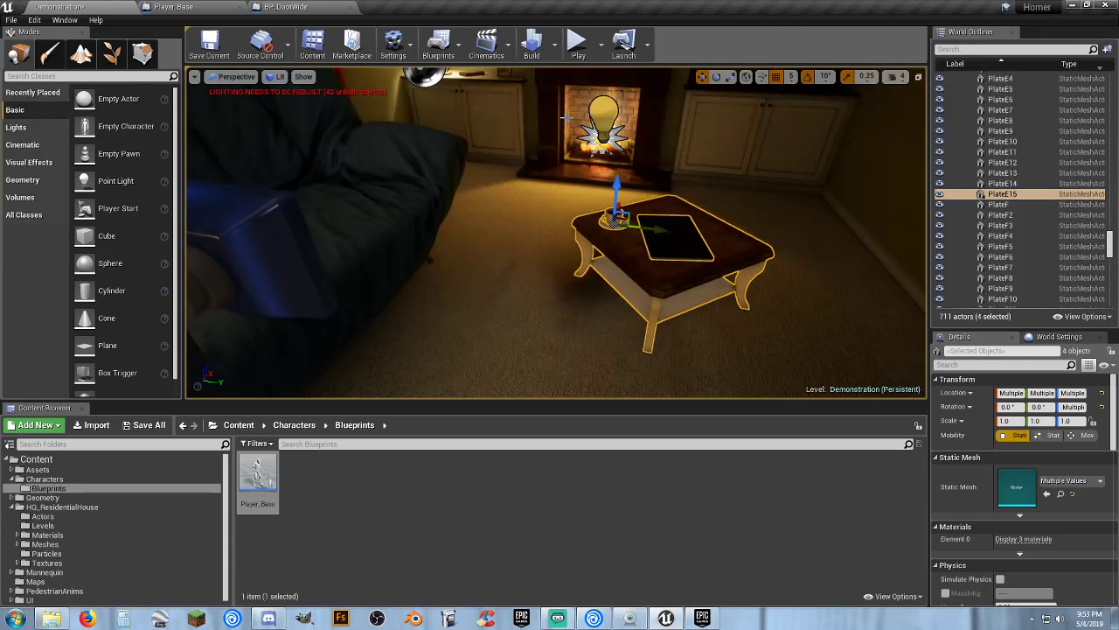
Play the level and run the character through the front door to the fireplace room to test the space beside the moved coffee table.
left_click(576, 49)
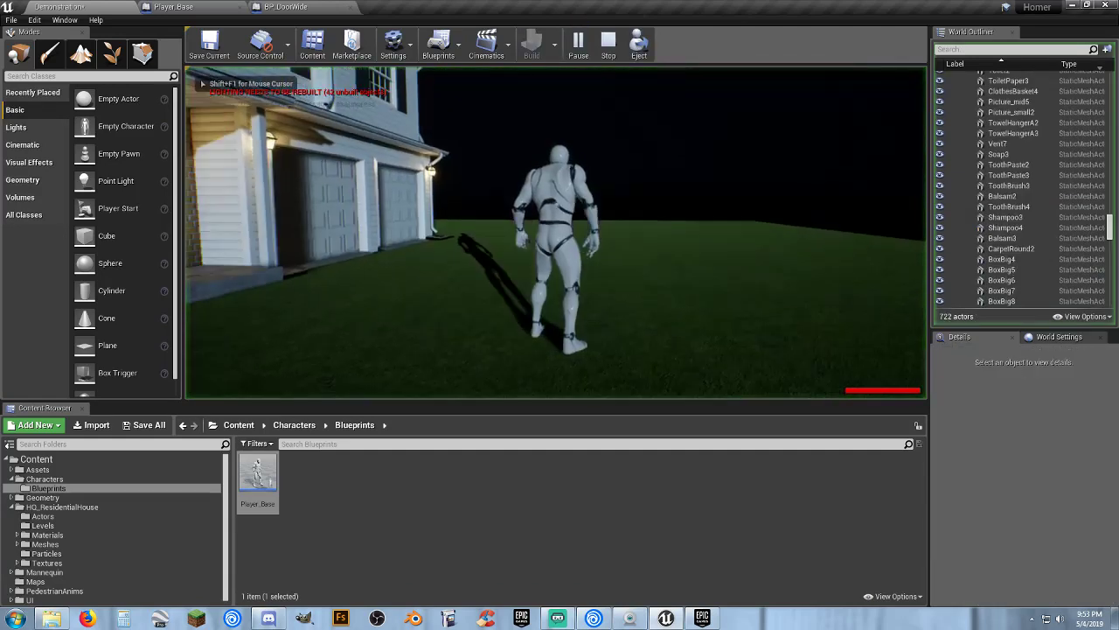
key("w")
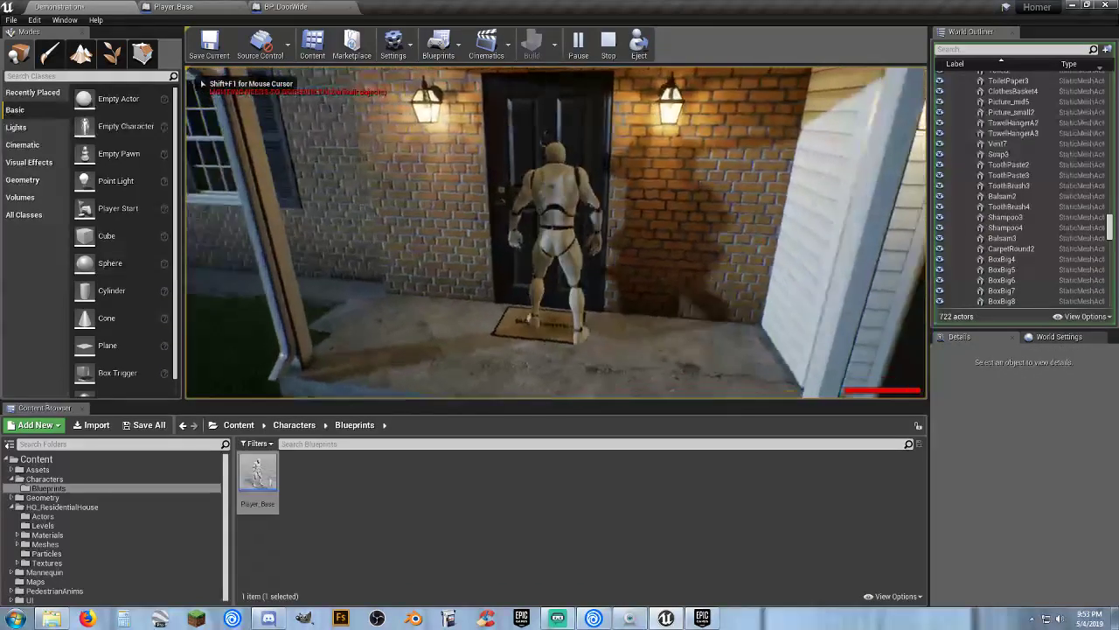
key("e")
key("w")
key("w")
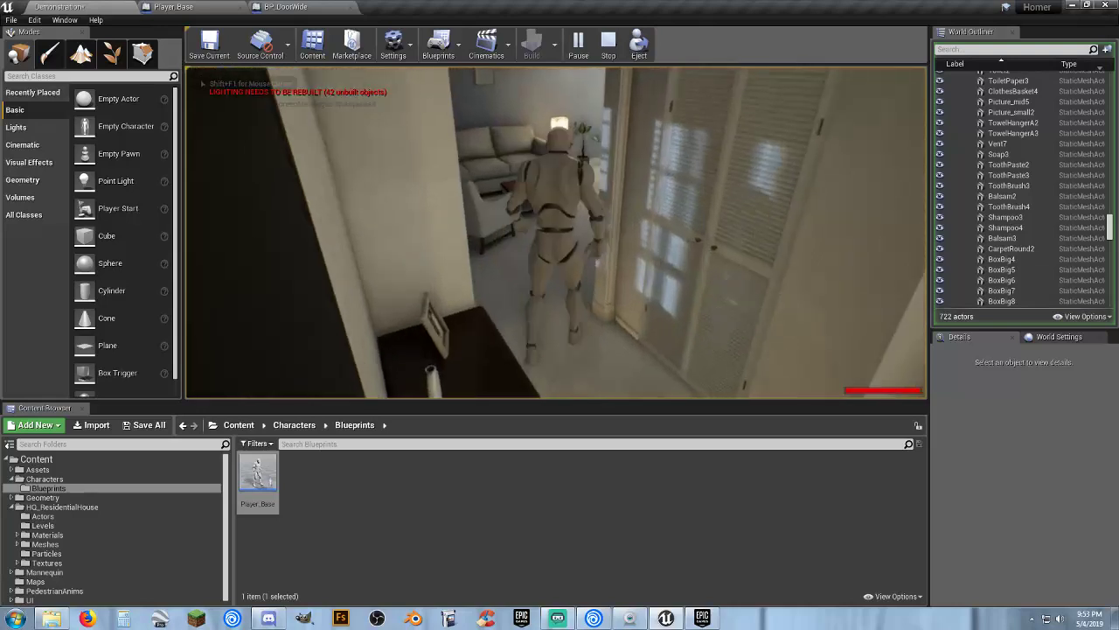
key("w")
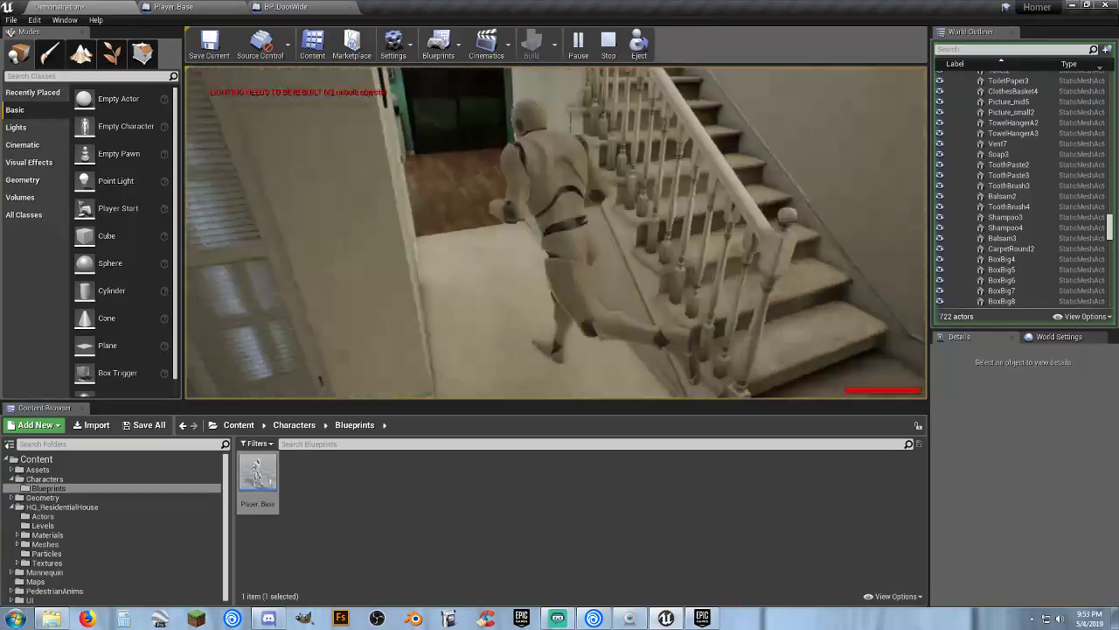
key("w")
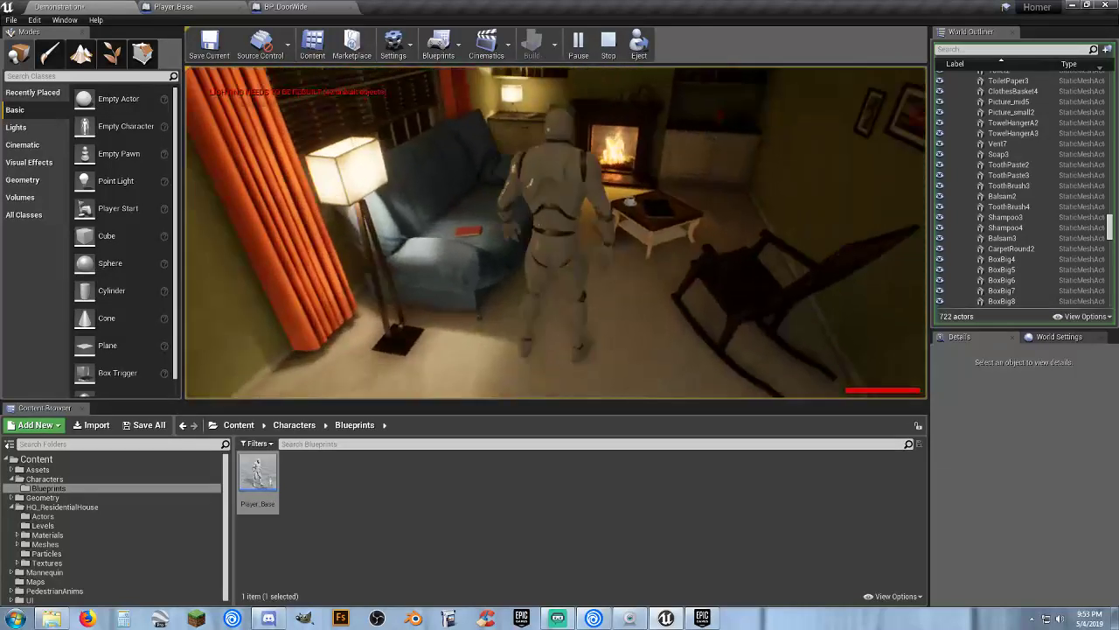
Run the character around the sofa and moved coffee table in the fireplace room and out through the kitchen to the hallway.
key("w")
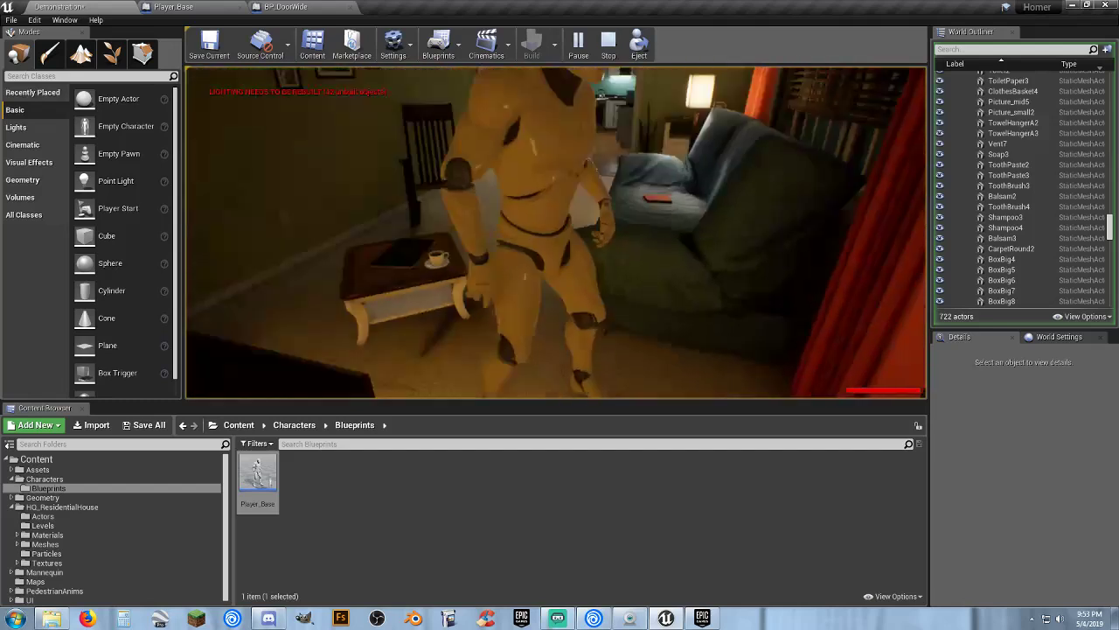
key("w")
key("w")
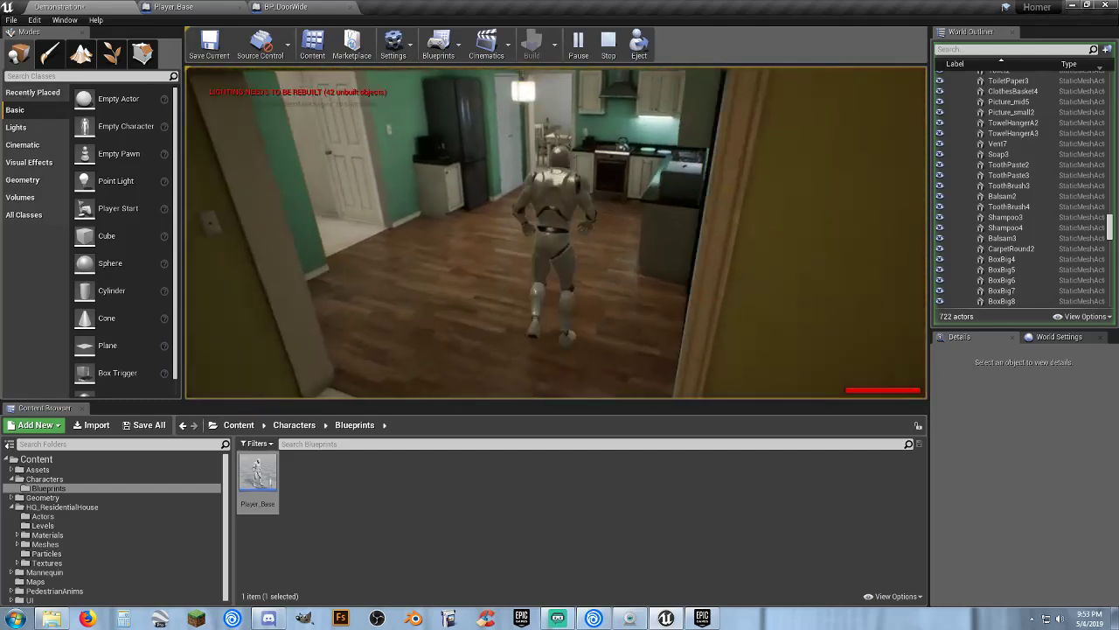
key("w")
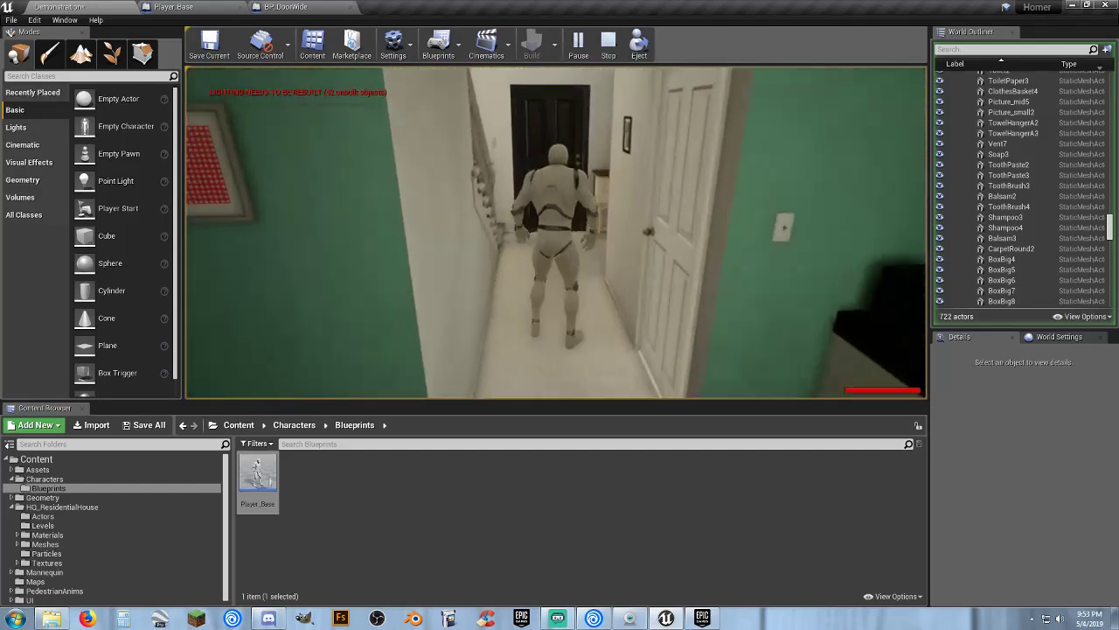
Test the downstairs bathroom door, run the character through the kitchen into the dining room doorway, and end the play session.
key("s")
key("e")
key("w")
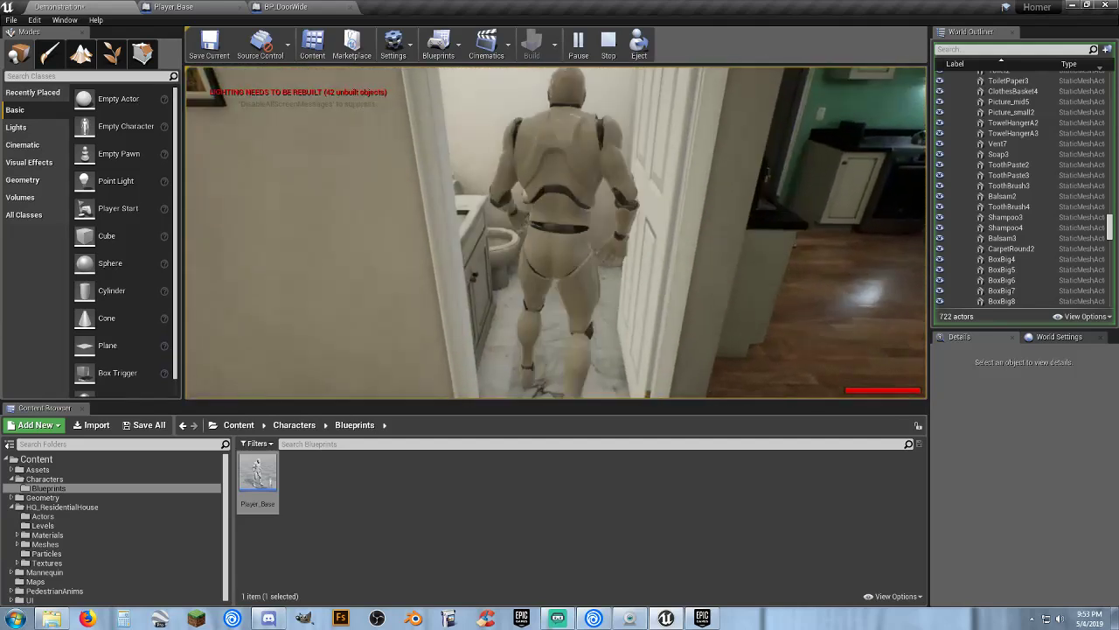
key("s")
key("w")
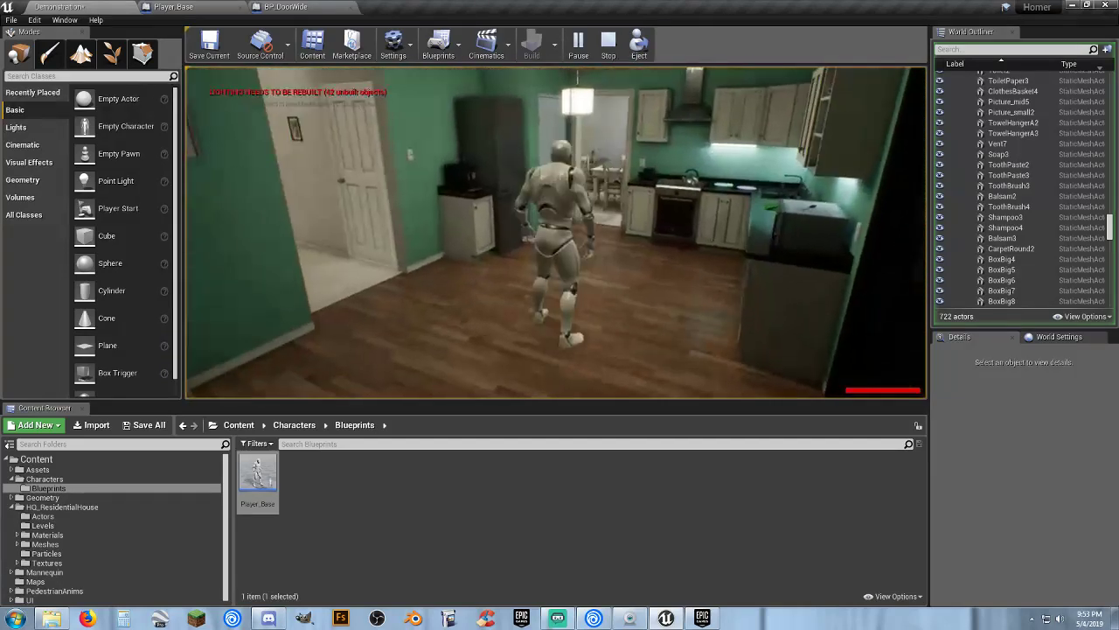
key("w")
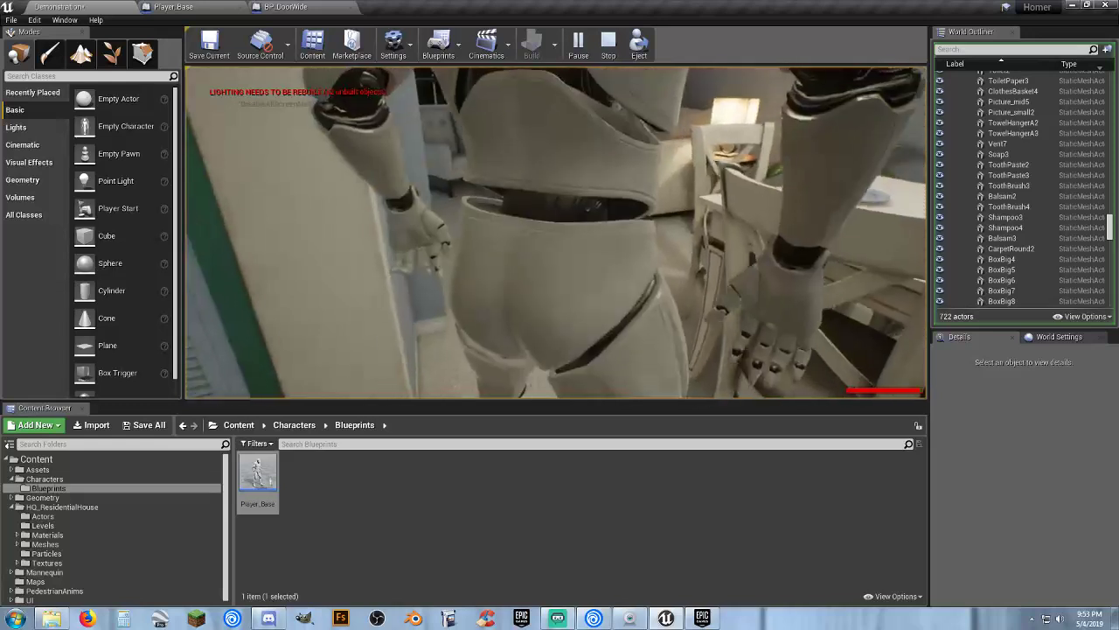
key("Escape")
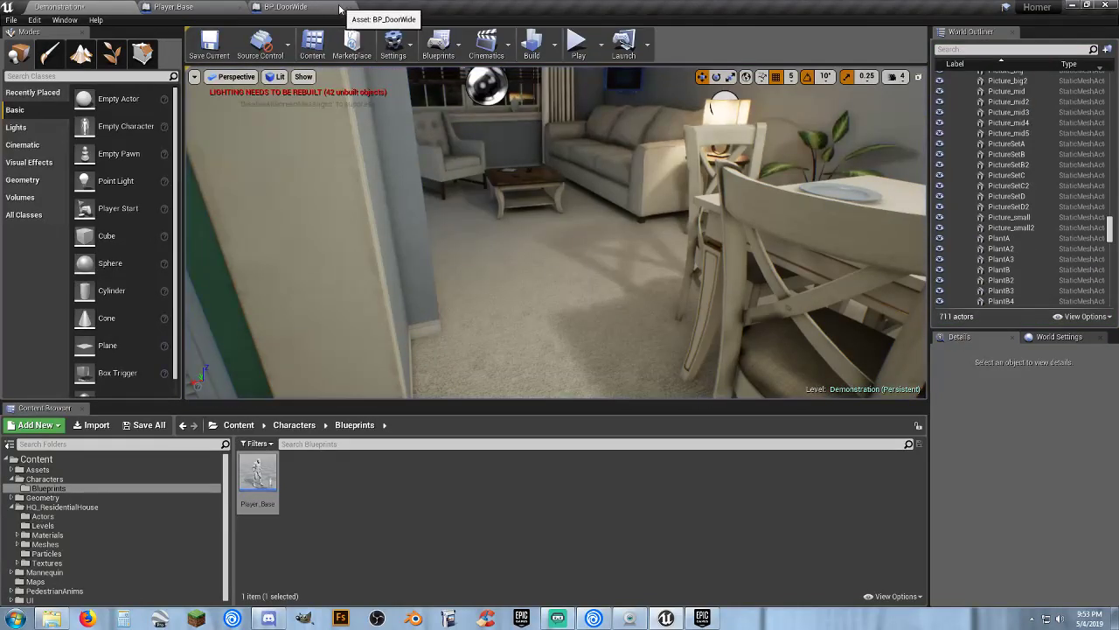
Set the Capsule Radius of Player_Base's capsule component to 32, and compile and save the blueprint.
left_click(351, 8)
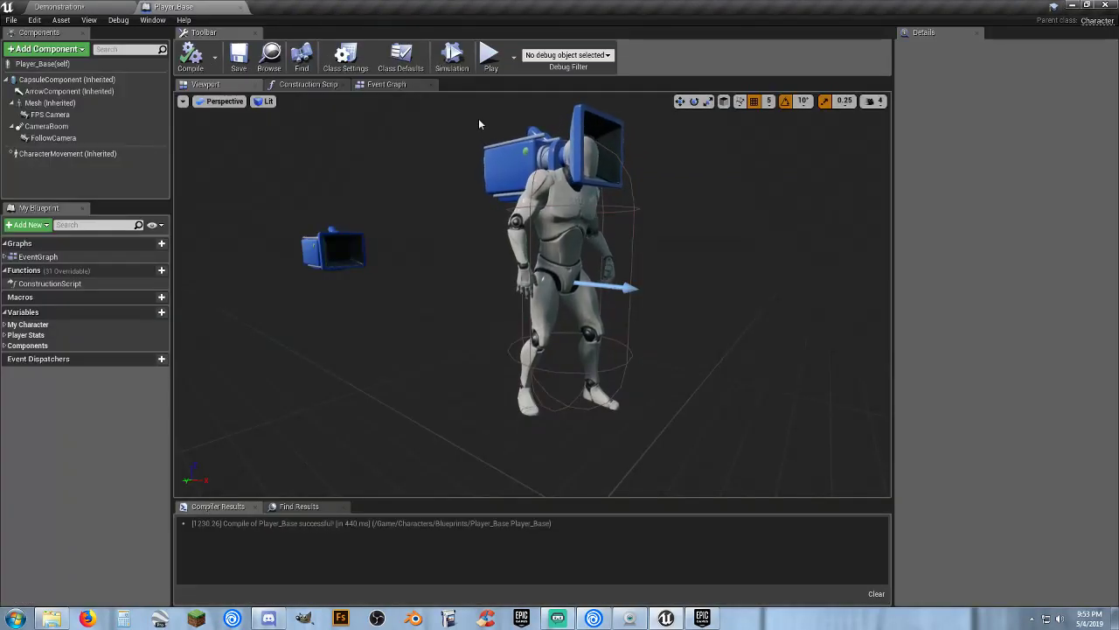
left_click(376, 85)
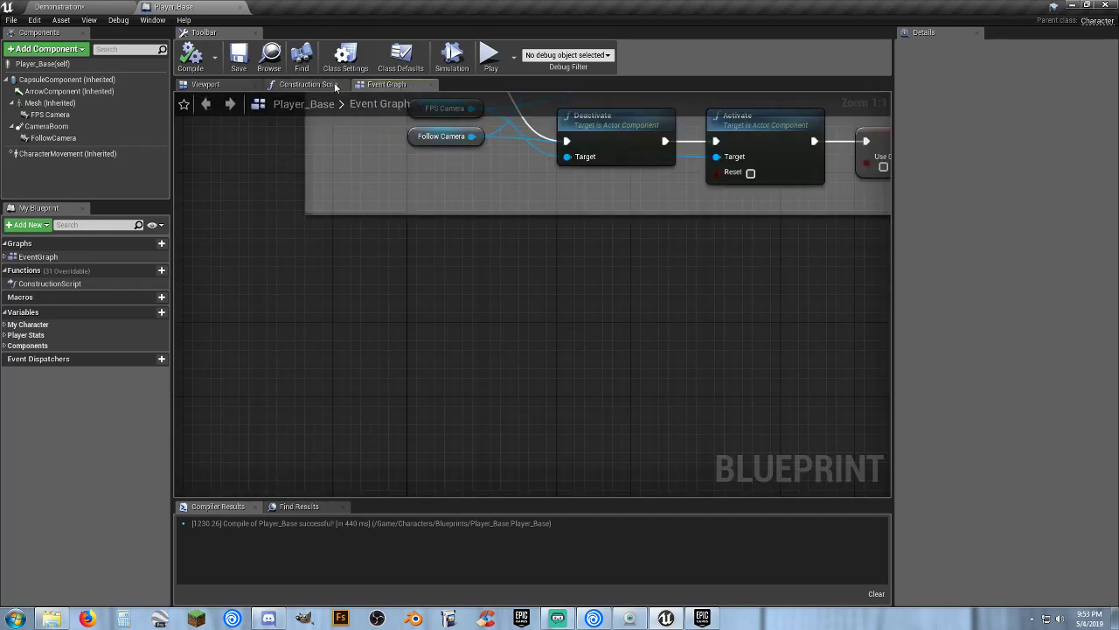
left_click(230, 90)
left_click(50, 102)
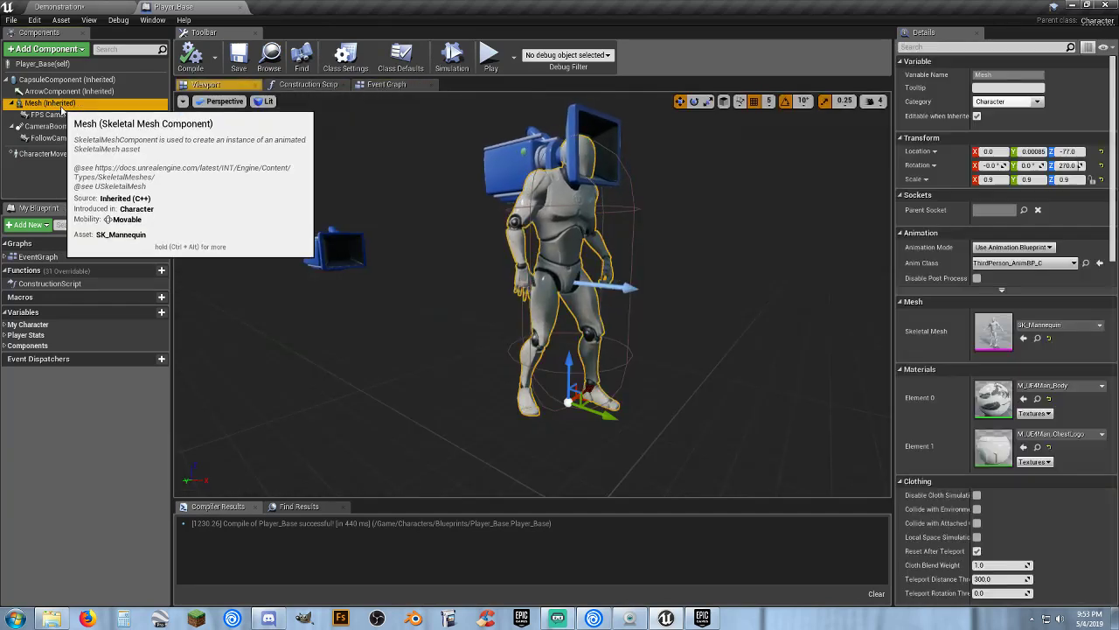
left_click(77, 80)
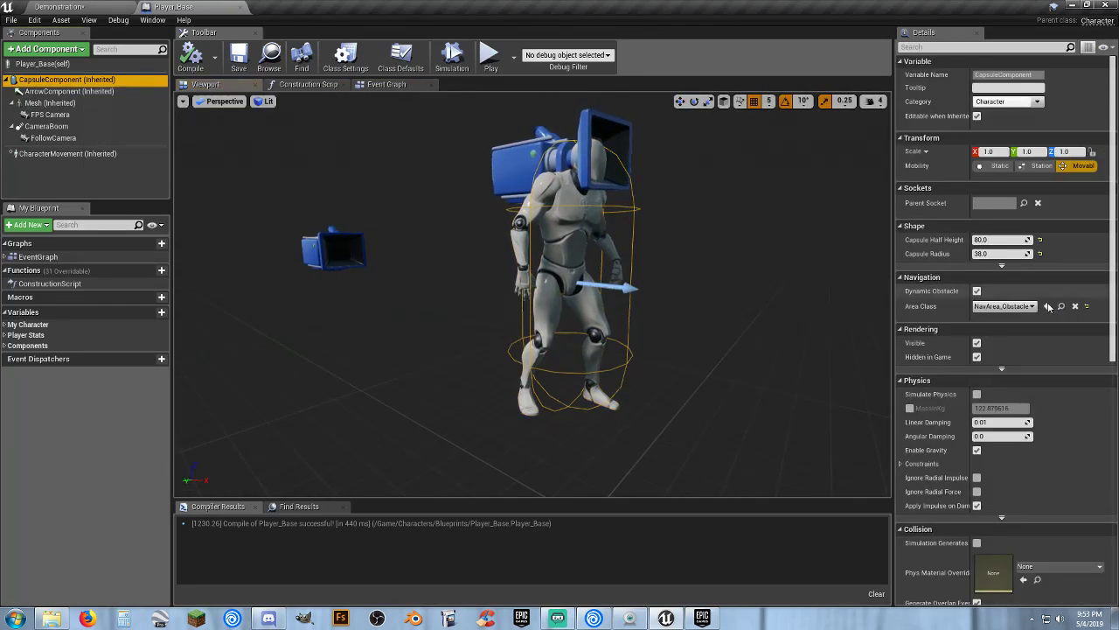
left_click(993, 254)
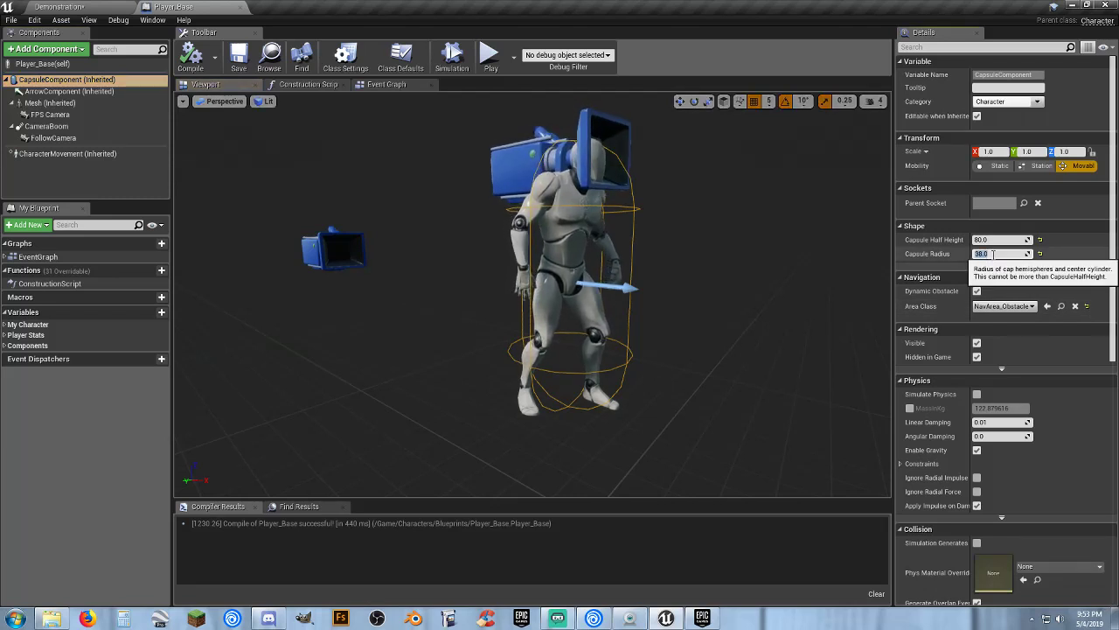
type("32")
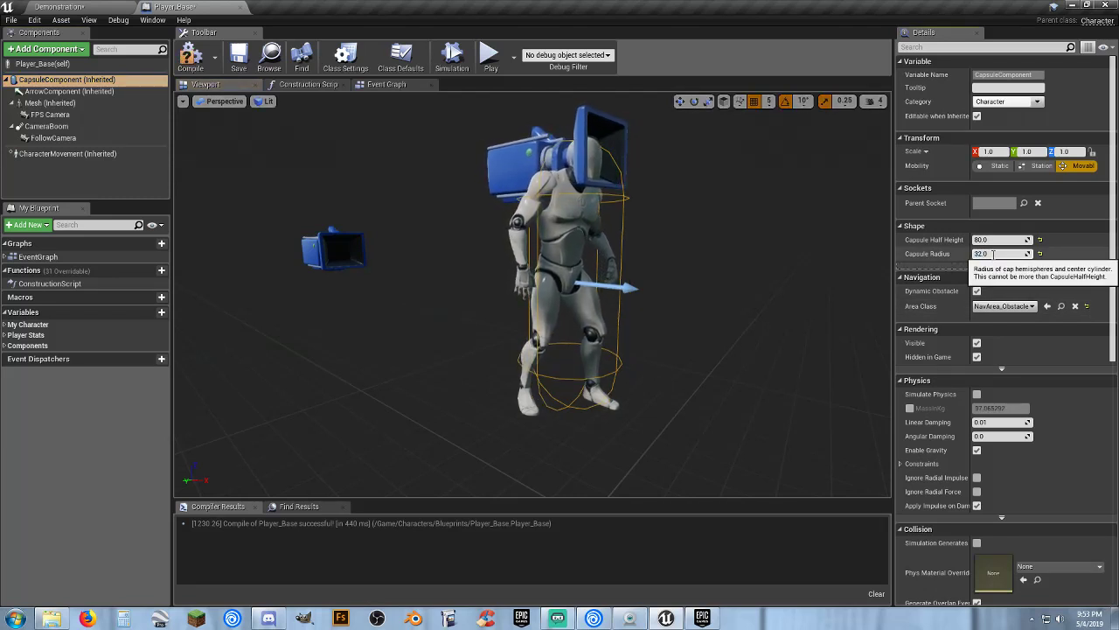
key("Return")
left_click(187, 63)
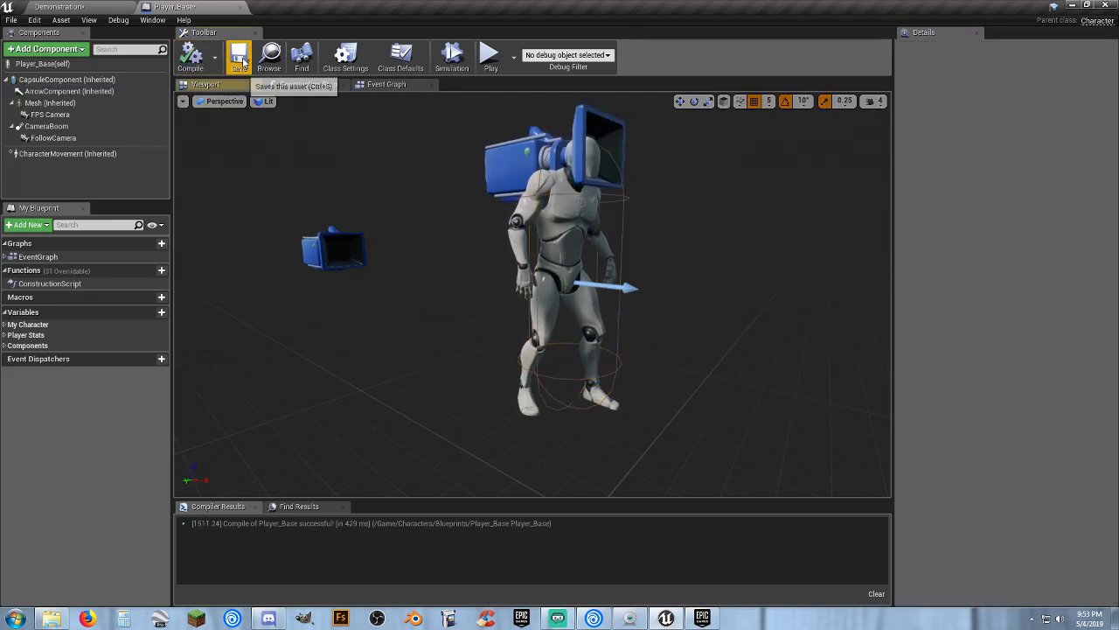
left_click(240, 7)
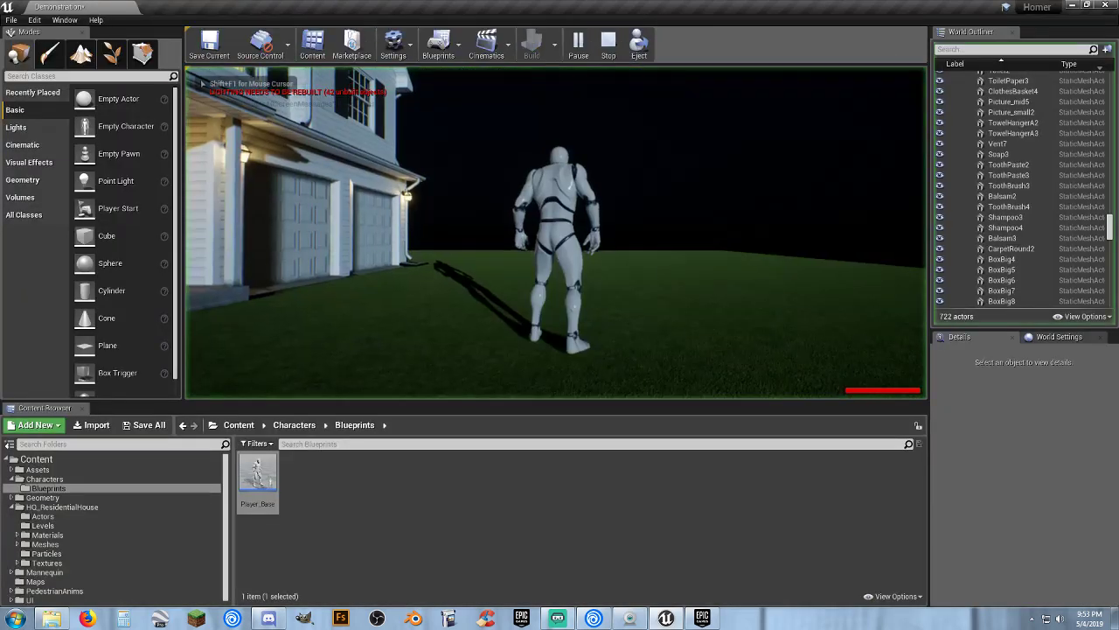
Play the level and run the character through the front door, past the downstairs bathroom and into the kitchen.
left_click(589, 180)
key("w")
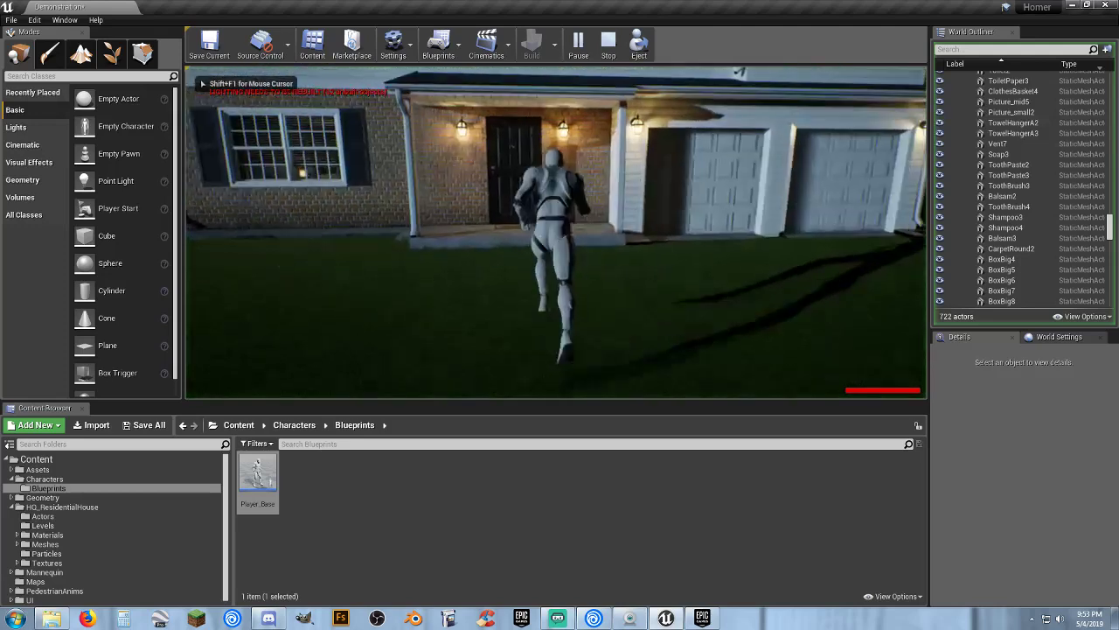
key("w")
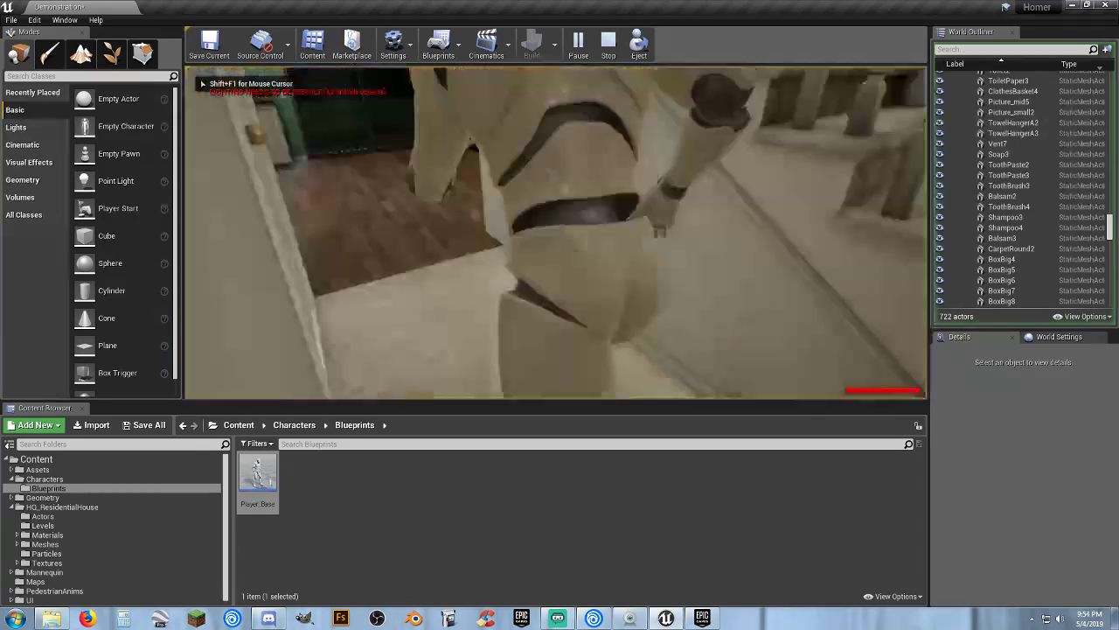
key("w")
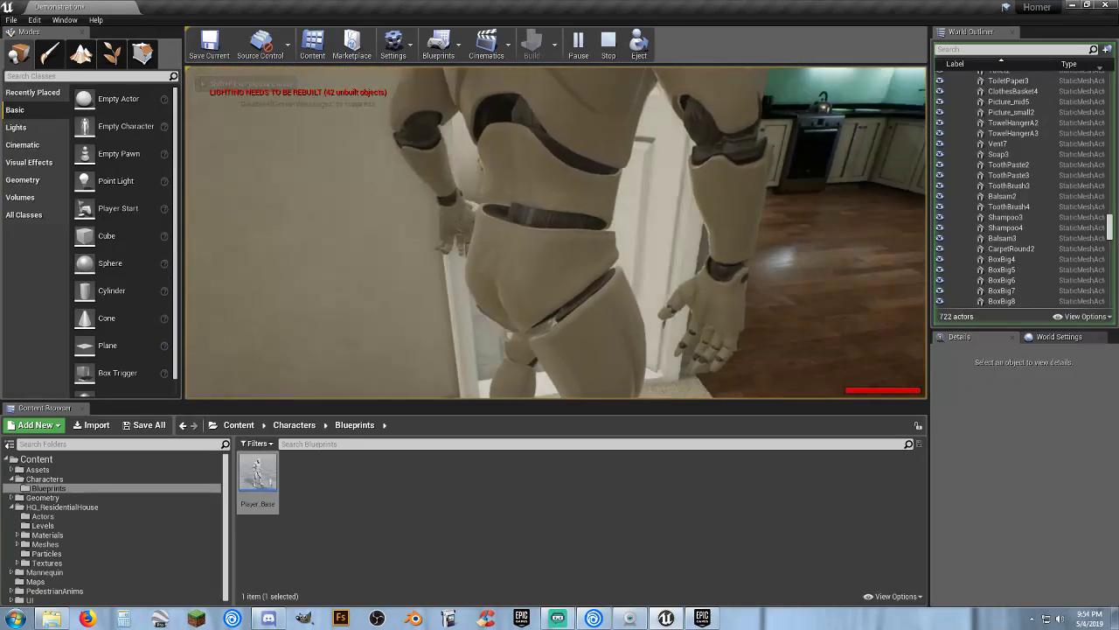
key("w")
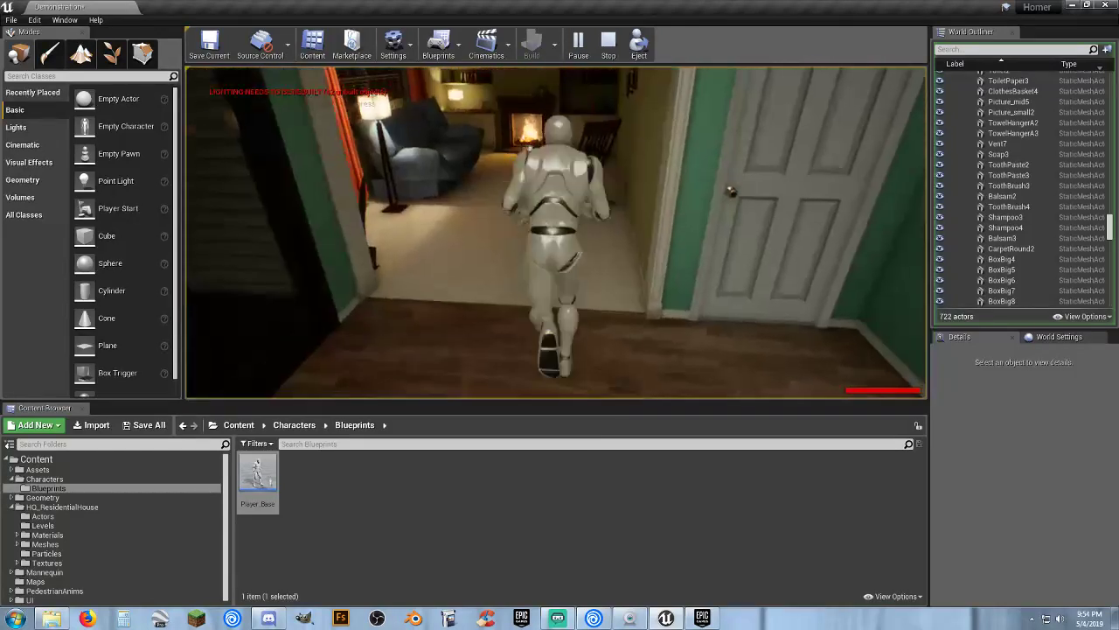
Test the narrower character around the dining table, the hallway doorway and the living room TV cabinet, and end the play session.
key("w")
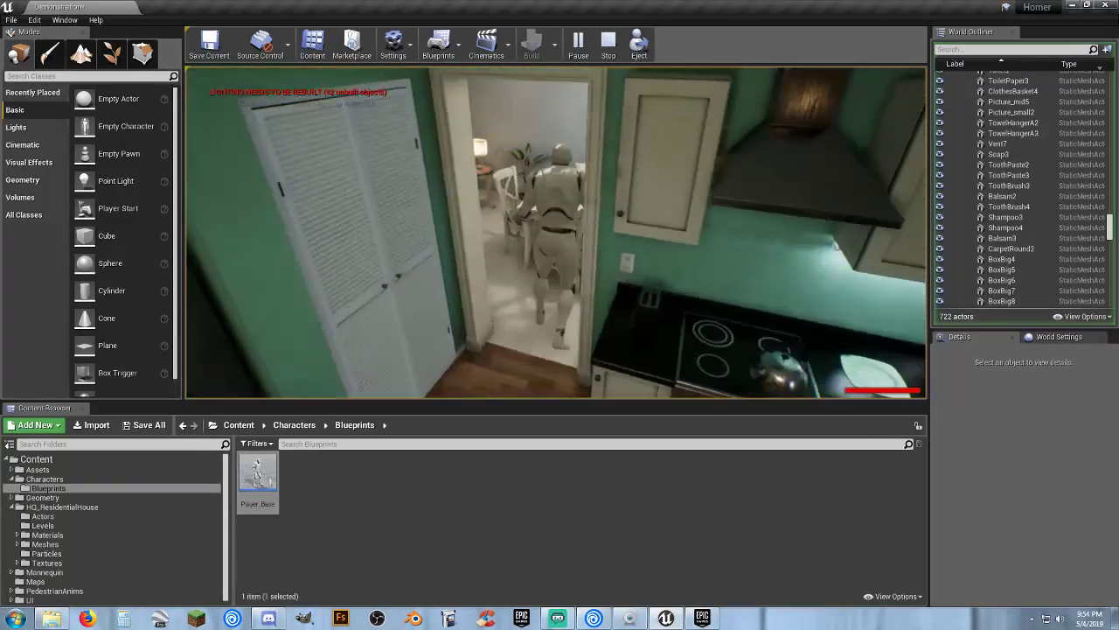
key("w")
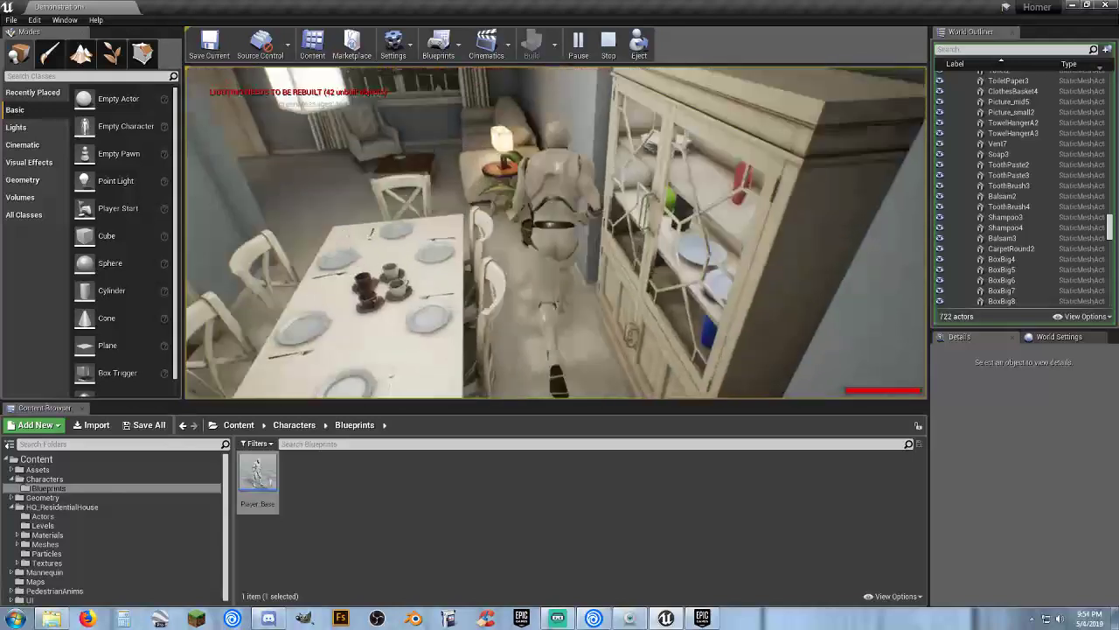
key("w")
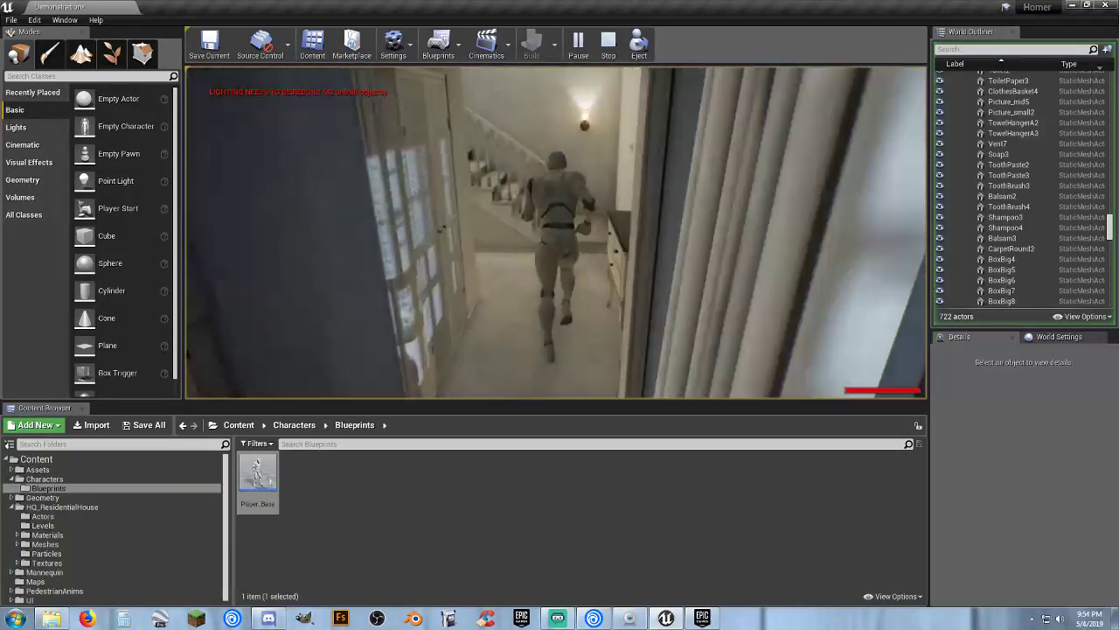
key("w")
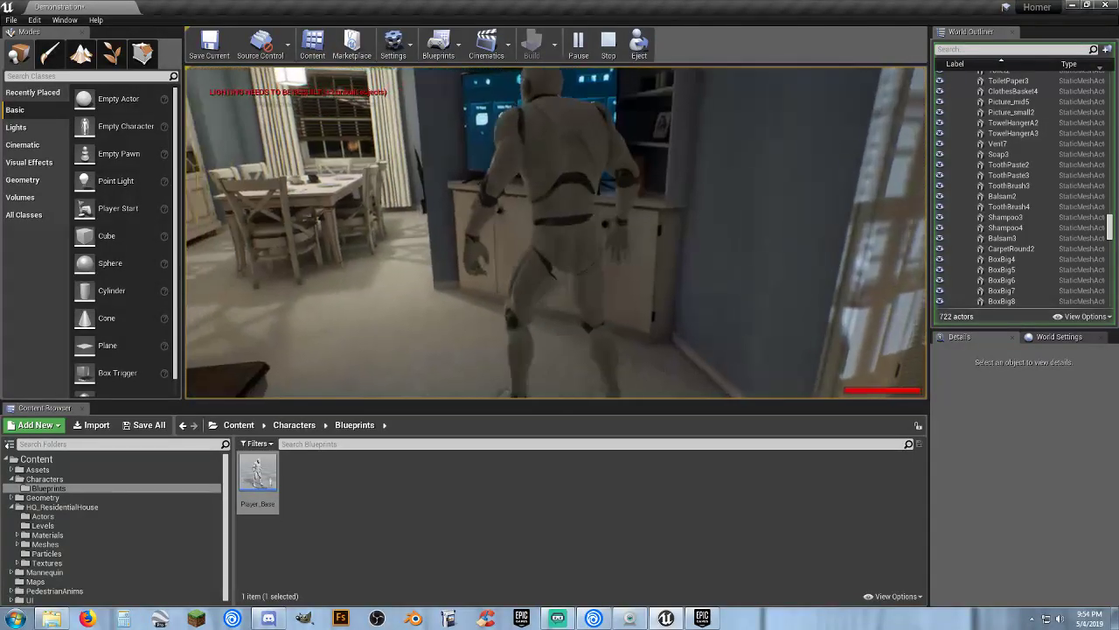
key("w")
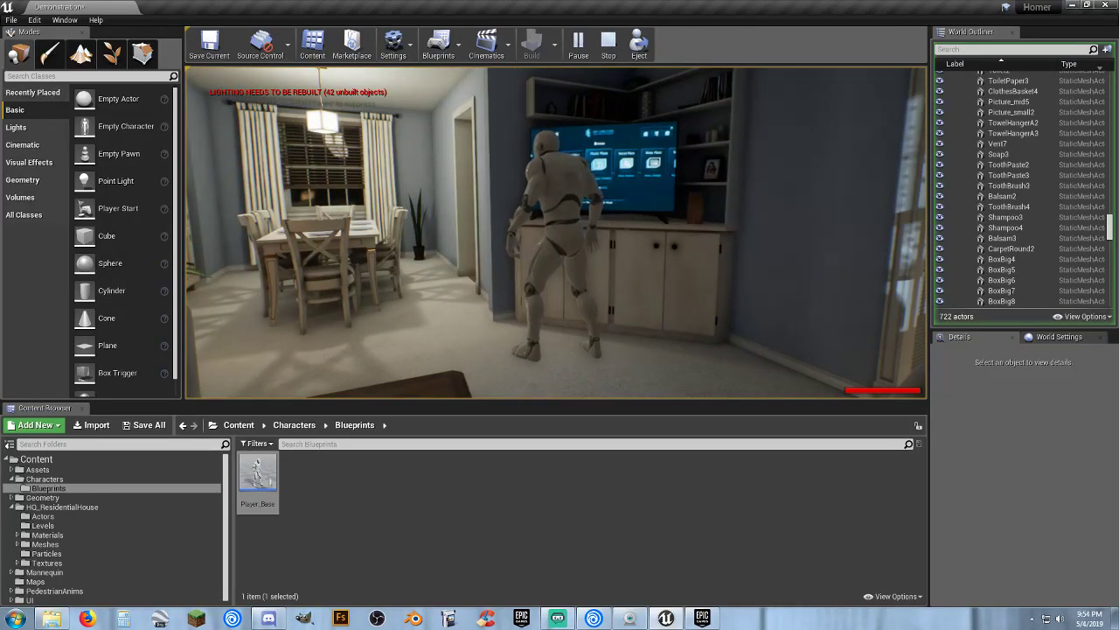
key("w")
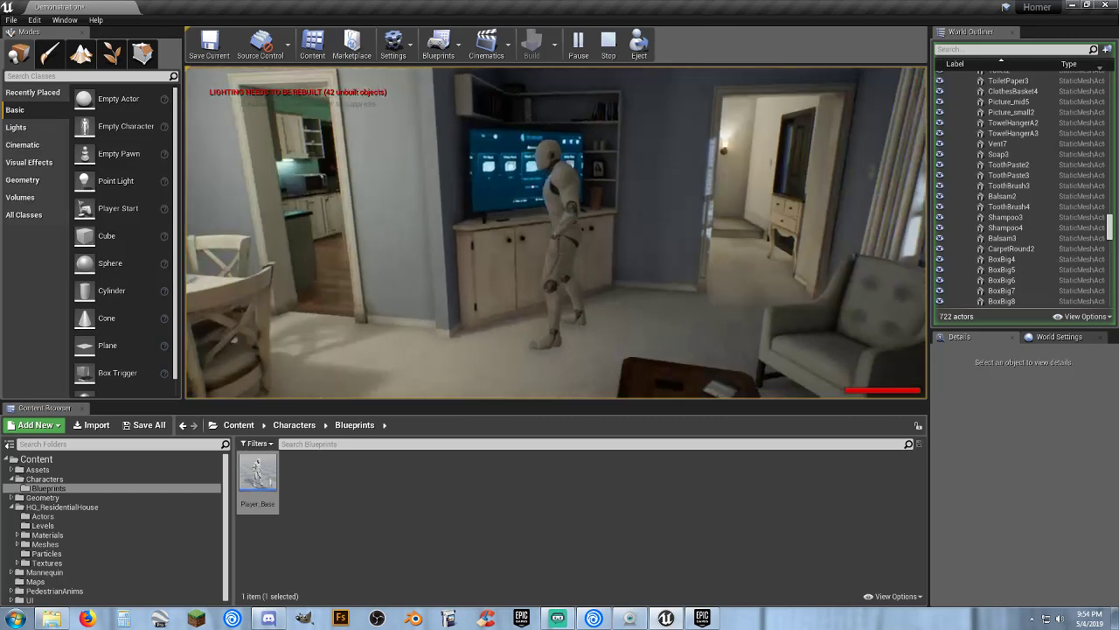
key("Escape")
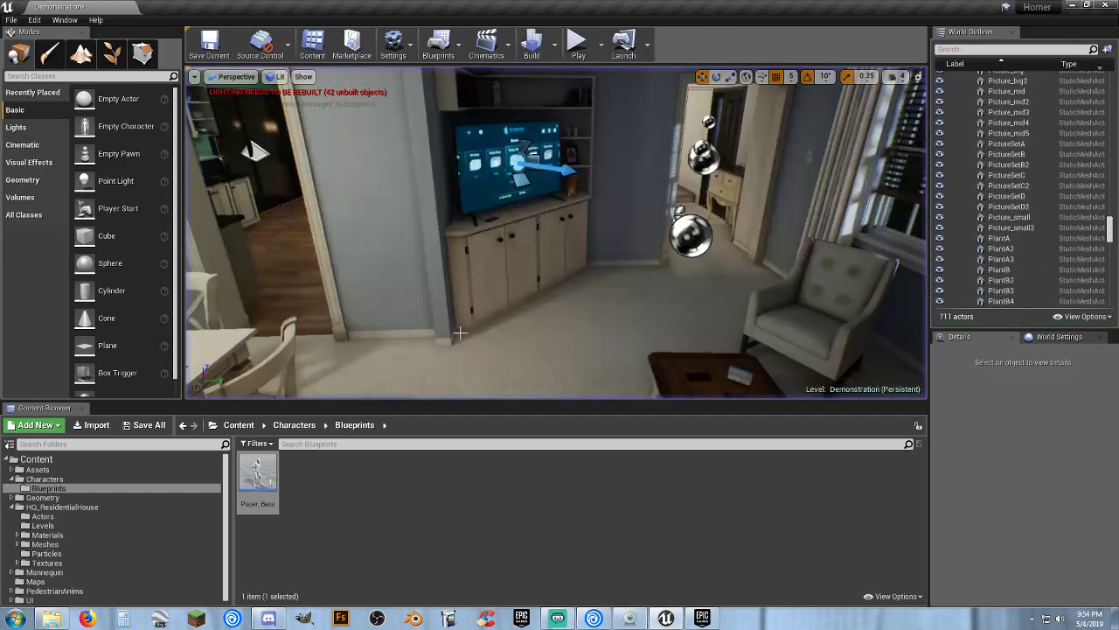
Start a lighting-only build for the Demonstration level.
left_click(554, 44)
mouse_move(605, 90)
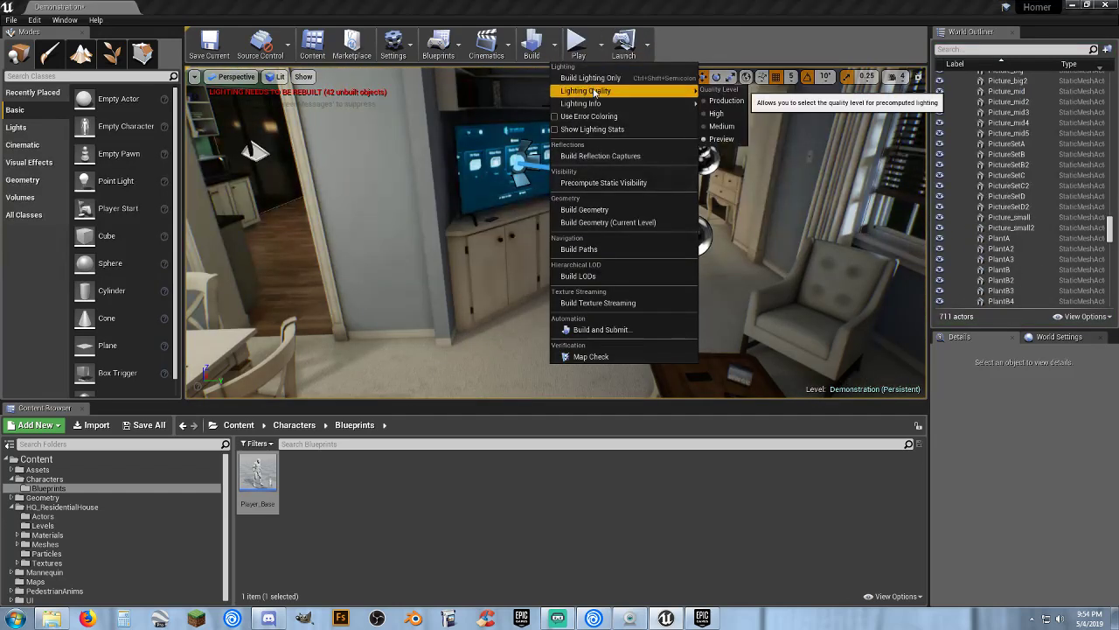
left_click(603, 78)
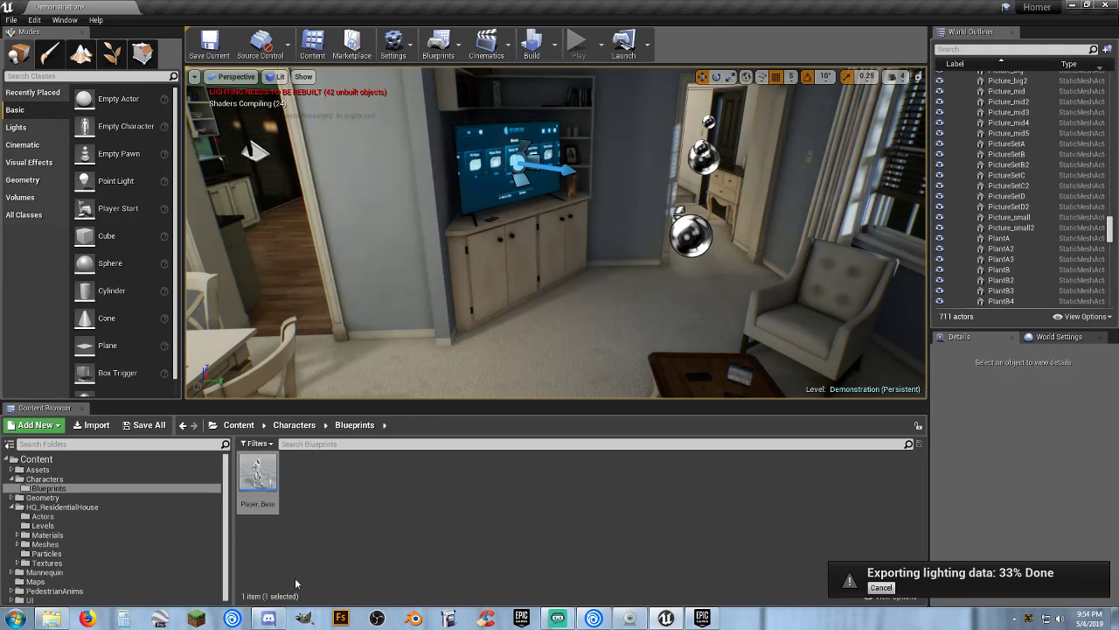
Expand the Meshes folder of HQ_ResidentialHouse and look through its subfolders.
left_click(16, 544)
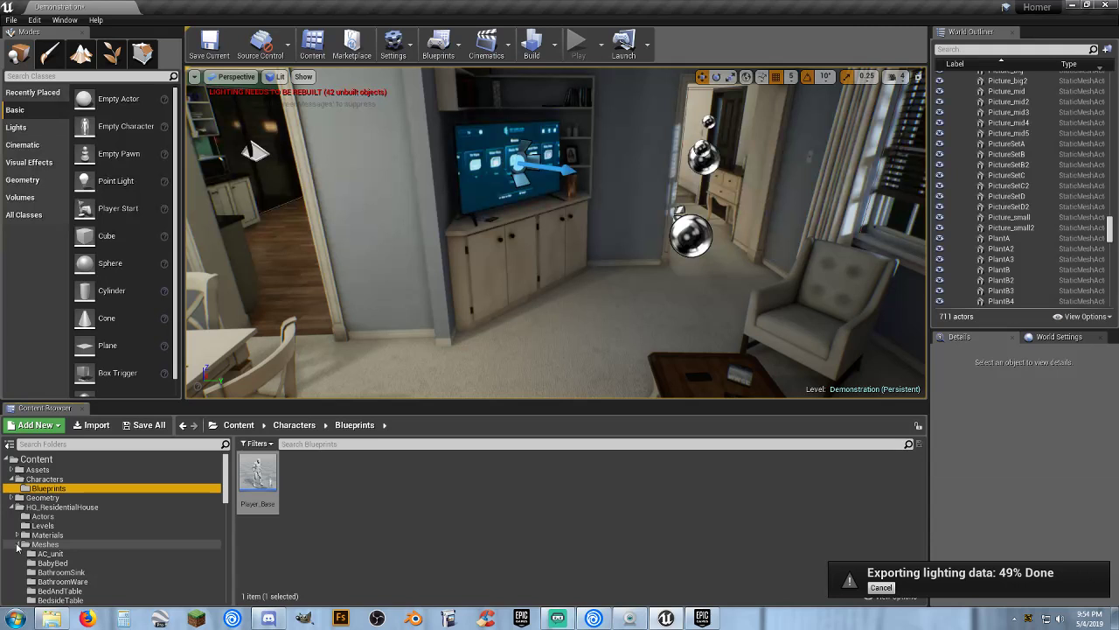
scroll(17, 546, "down", 5)
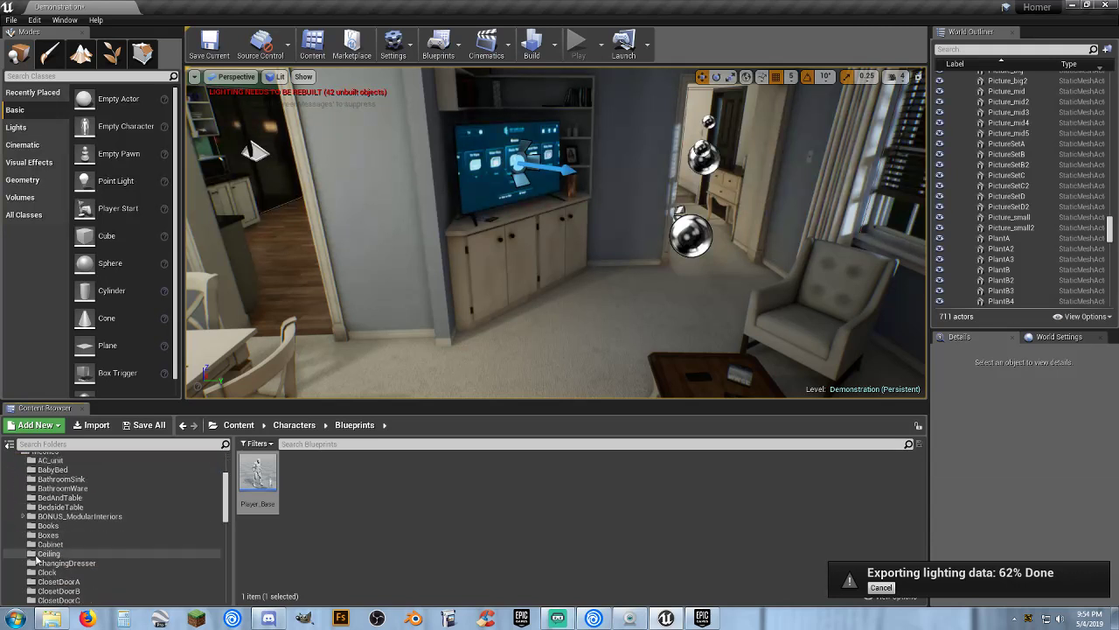
scroll(37, 560, "down", 6)
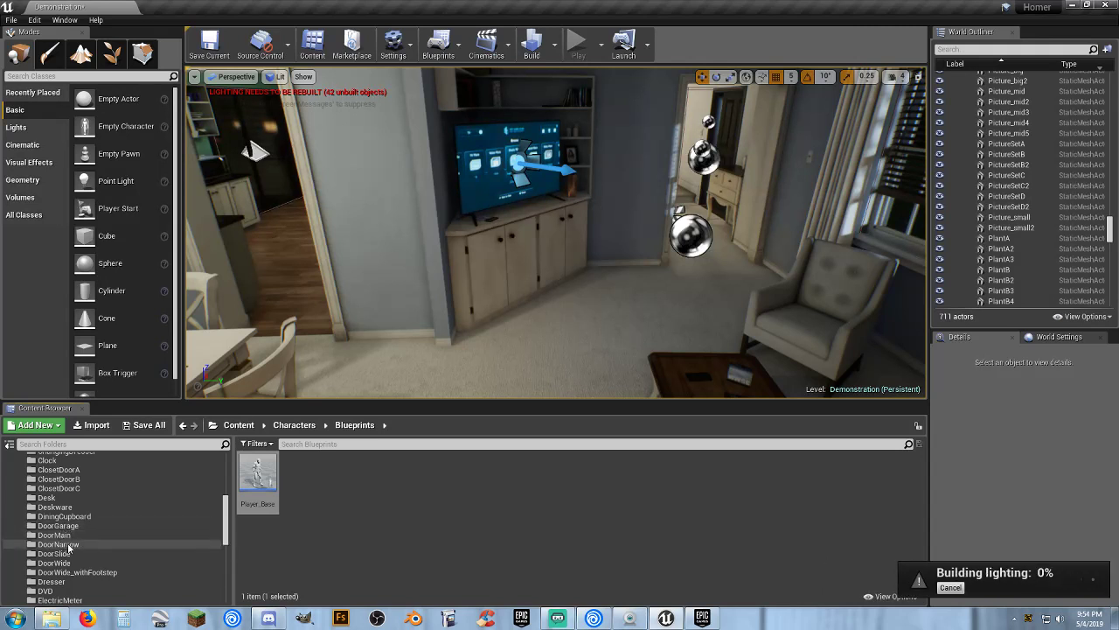
scroll(77, 551, "down", 3)
scroll(85, 563, "down", 8)
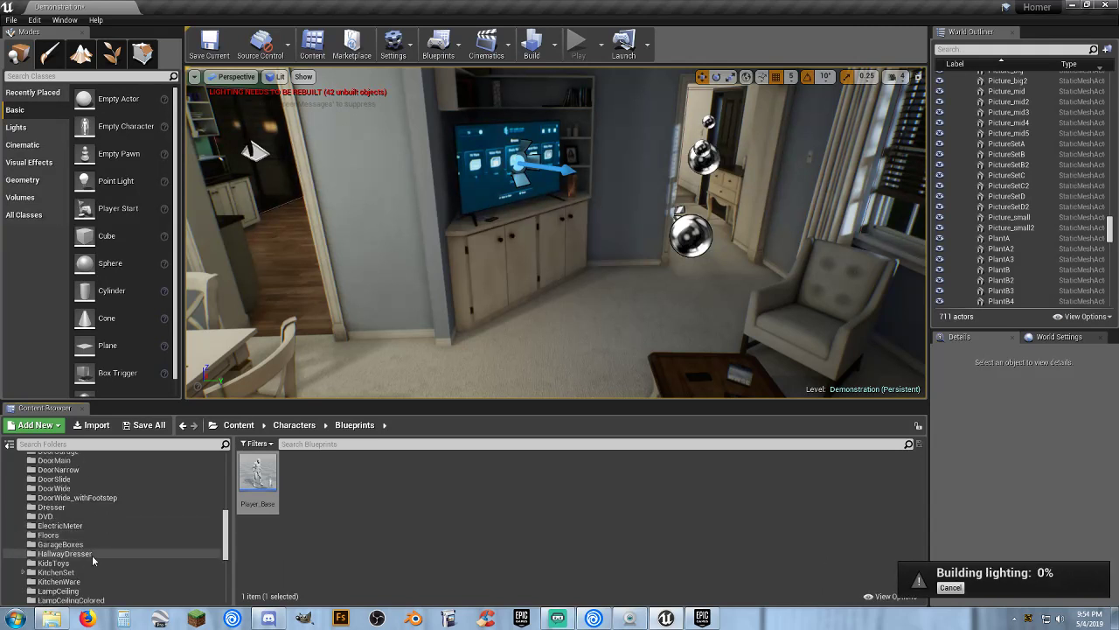
Look through the HQ_ResidentialHouse mesh subfolders, view the BathroomSink folder's assets, and collapse the Meshes folder.
scroll(92, 555, "down", 1)
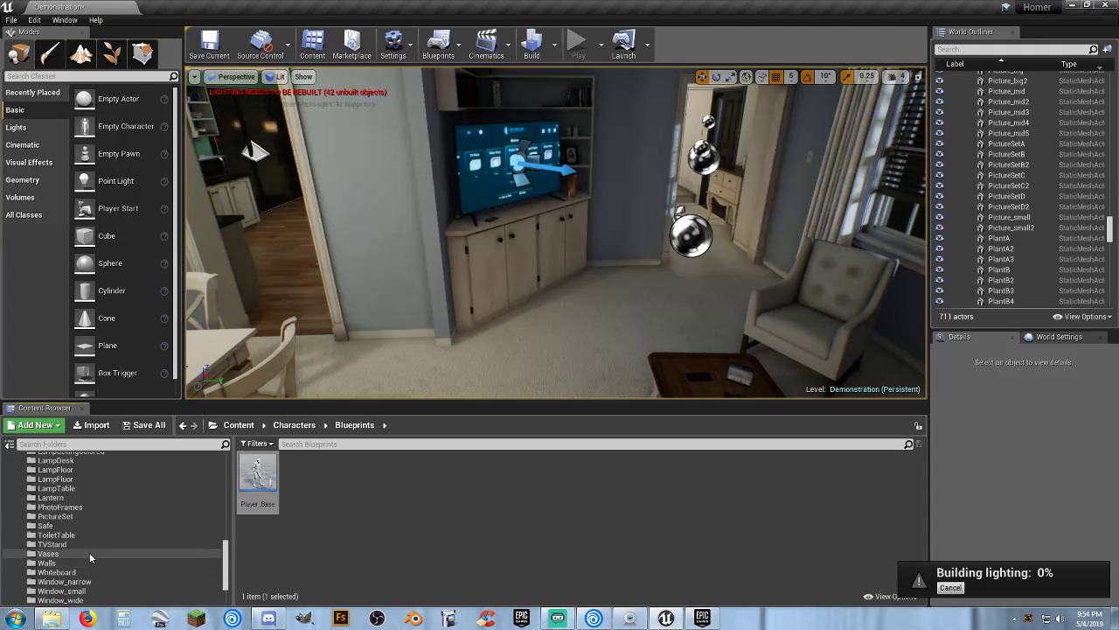
scroll(89, 552, "down", 2)
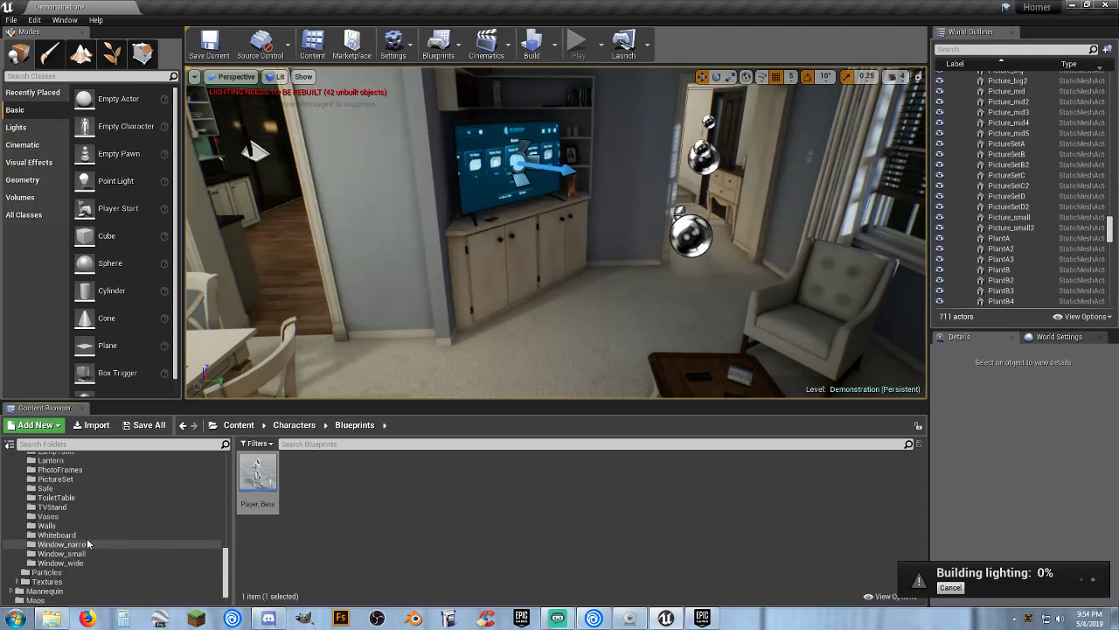
scroll(86, 542, "up", 9)
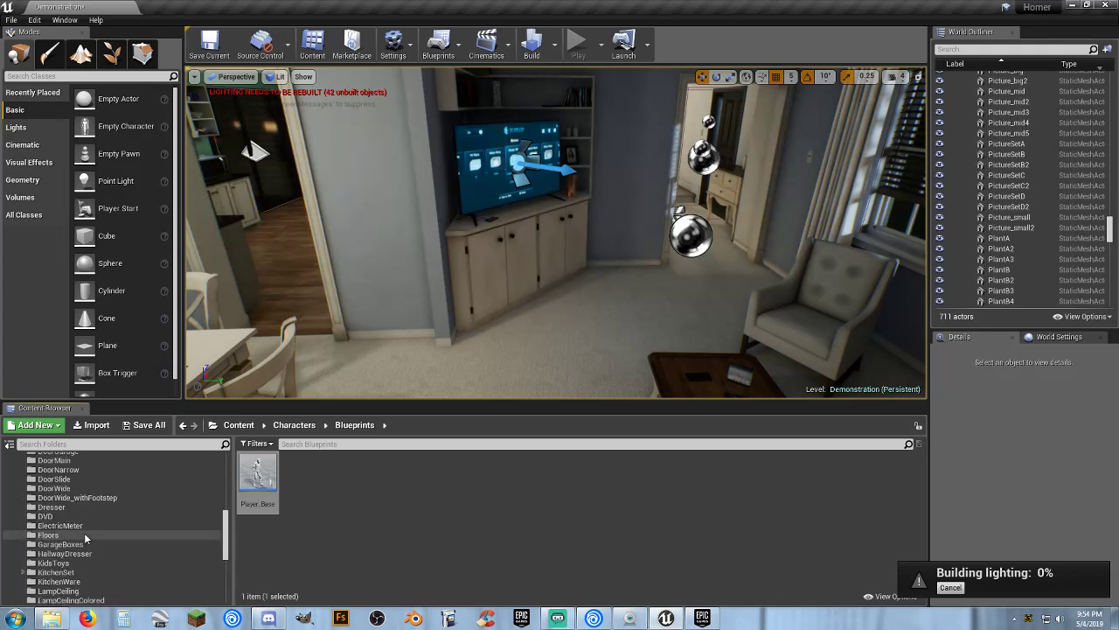
scroll(84, 532, "up", 10)
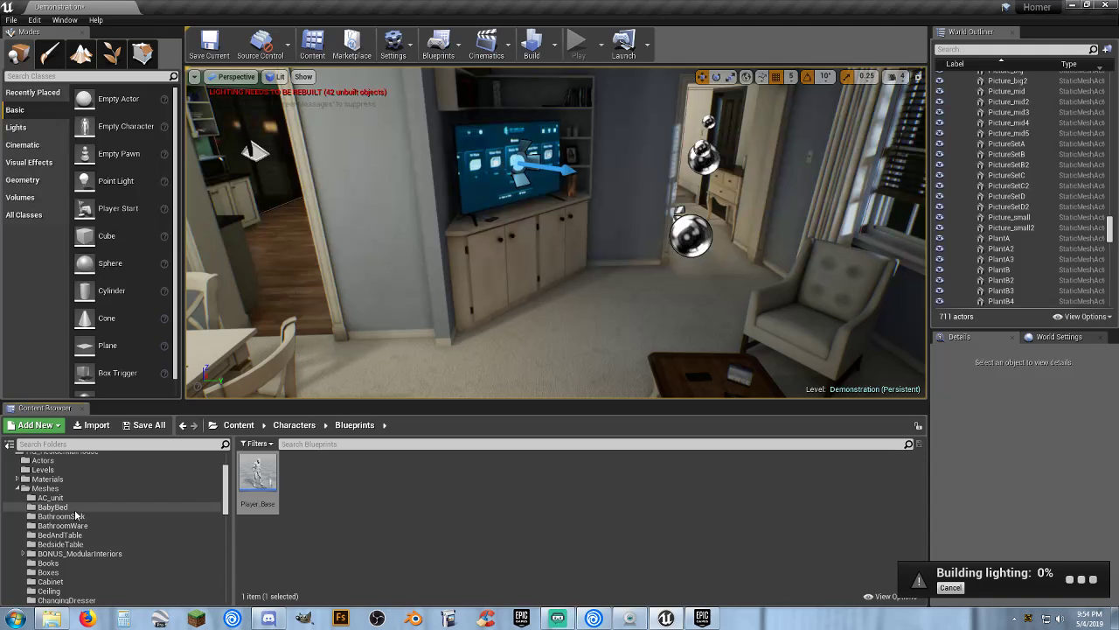
left_click(77, 516)
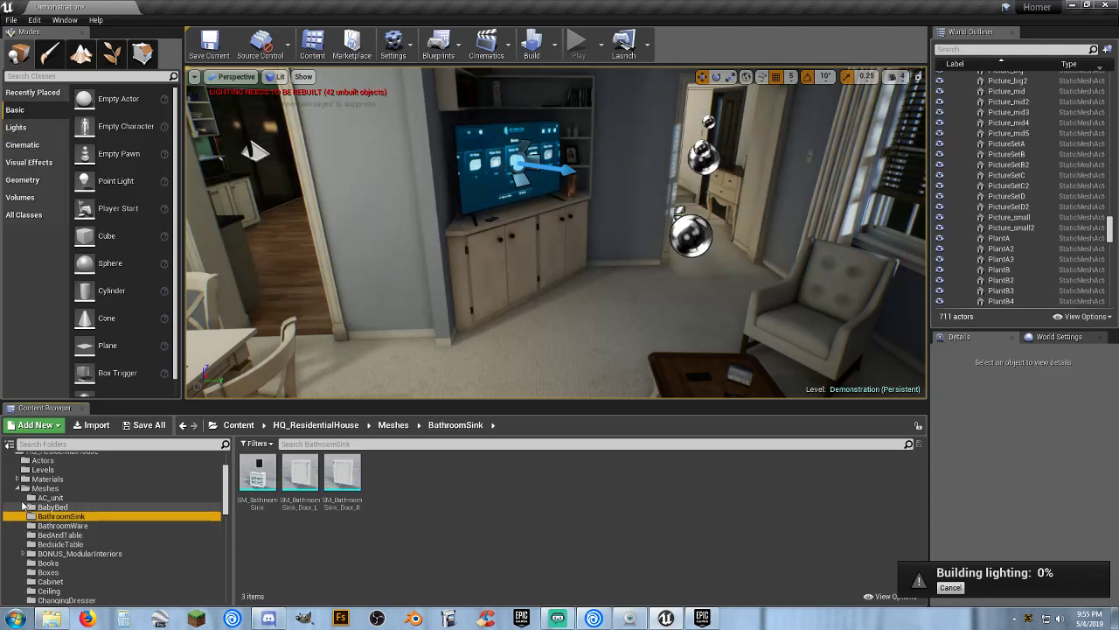
left_click(19, 492)
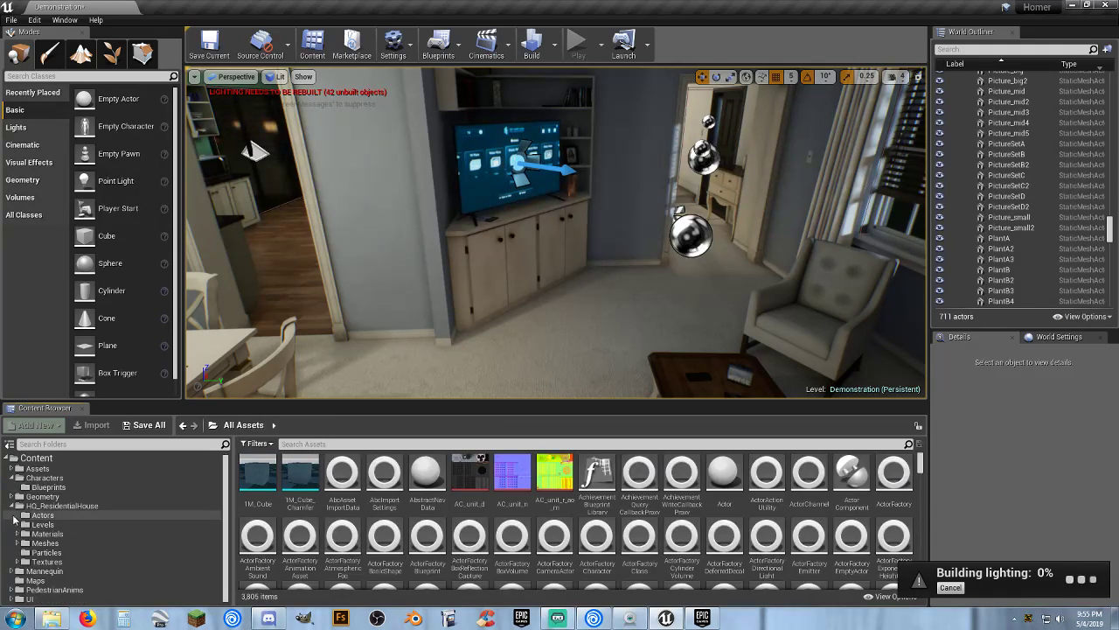
Examine the contents of the Levels, Materials, Meshes, Particles and Textures folders of HQ_ResidentialHouse.
left_click(52, 525)
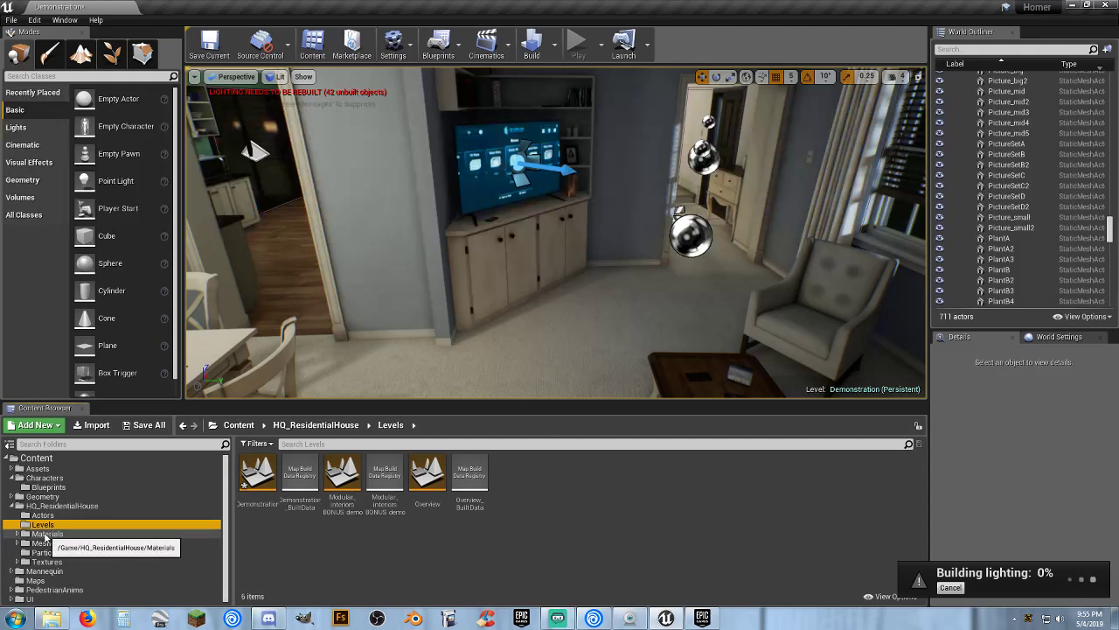
left_click(42, 534)
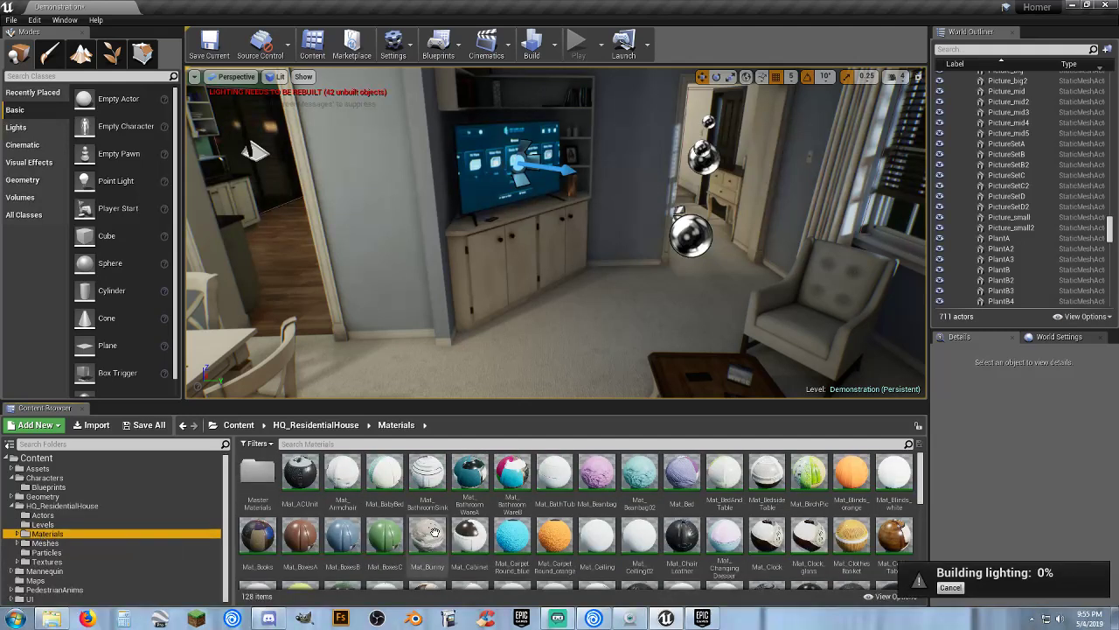
scroll(405, 532, "down", 1)
scroll(405, 533, "down", 3)
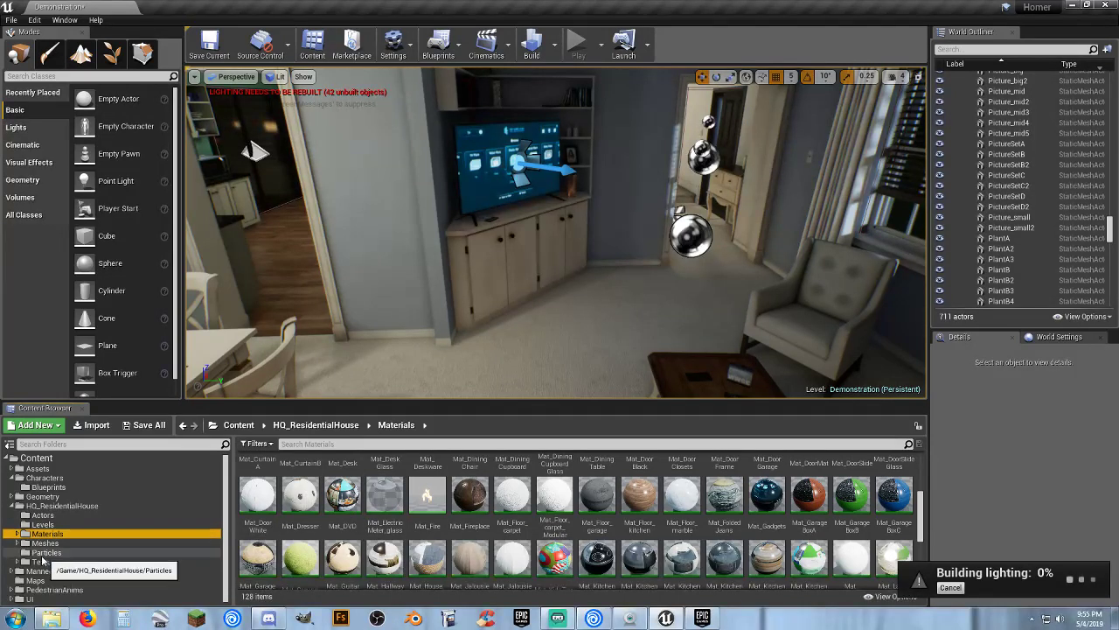
left_click(44, 542)
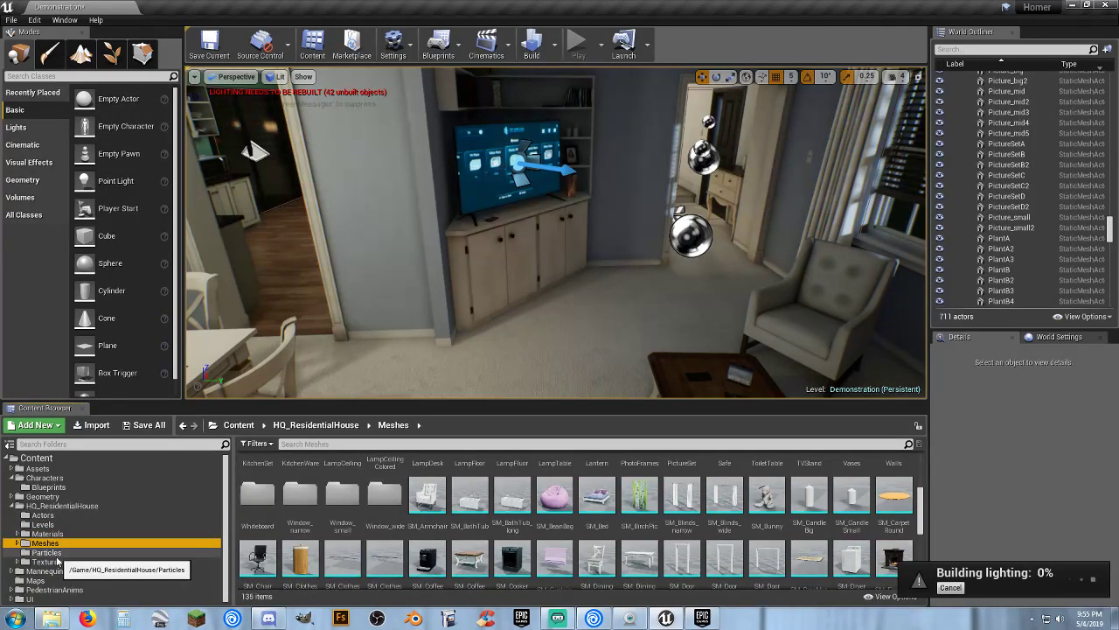
left_click(49, 553)
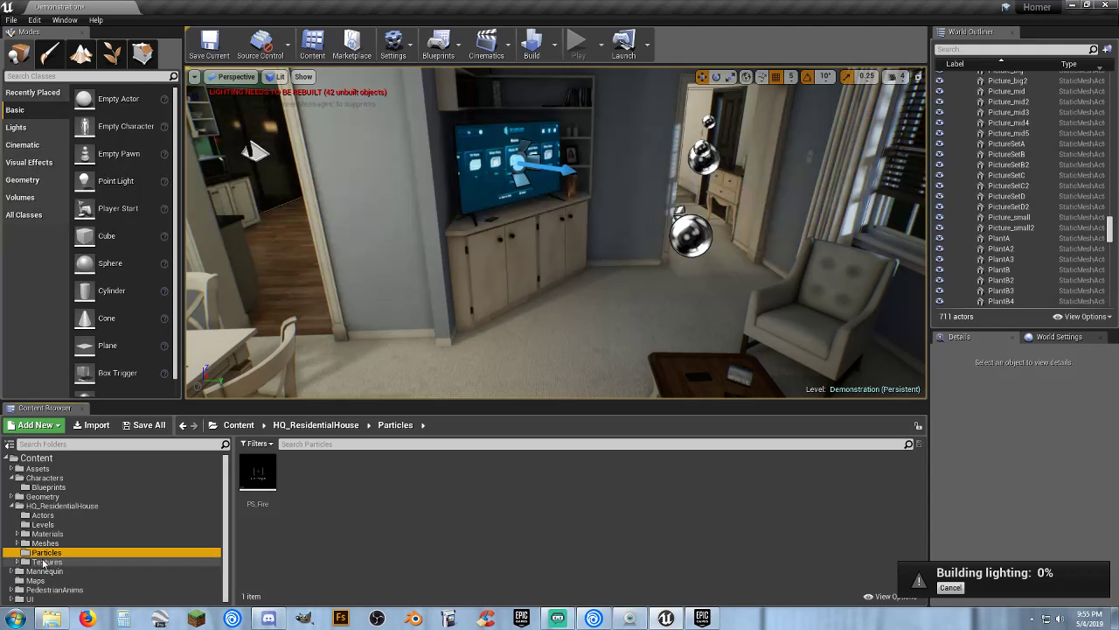
left_click(44, 561)
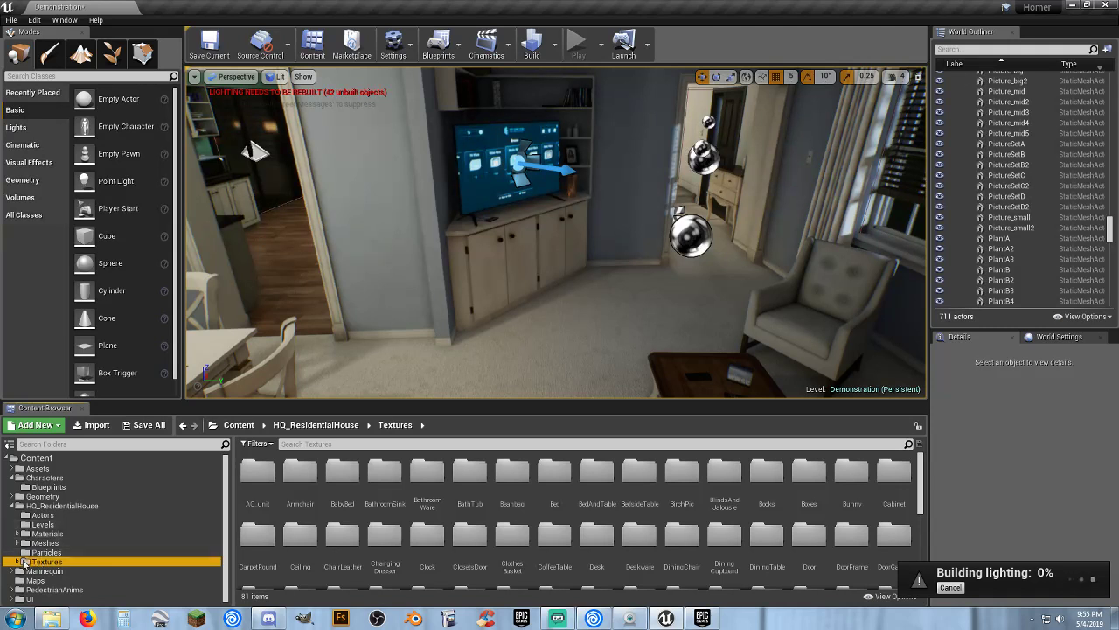
Expand the Meshes folder of HQ_ResidentialHouse and view the assets in its DoorSlide subfolder.
left_click(26, 543)
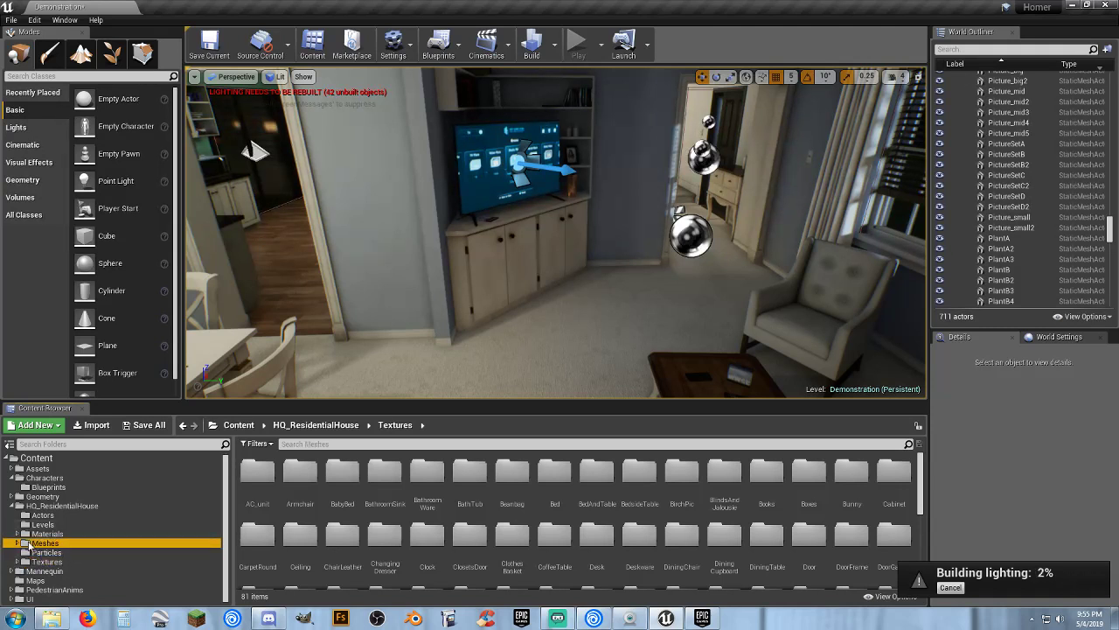
left_click(18, 544)
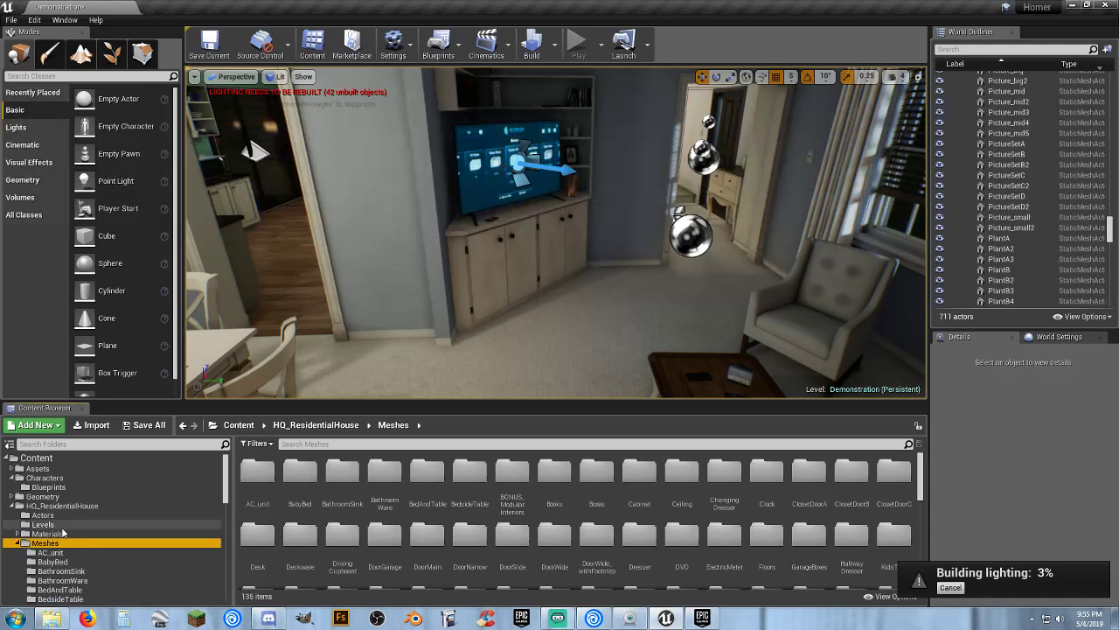
scroll(84, 531, "down", 3)
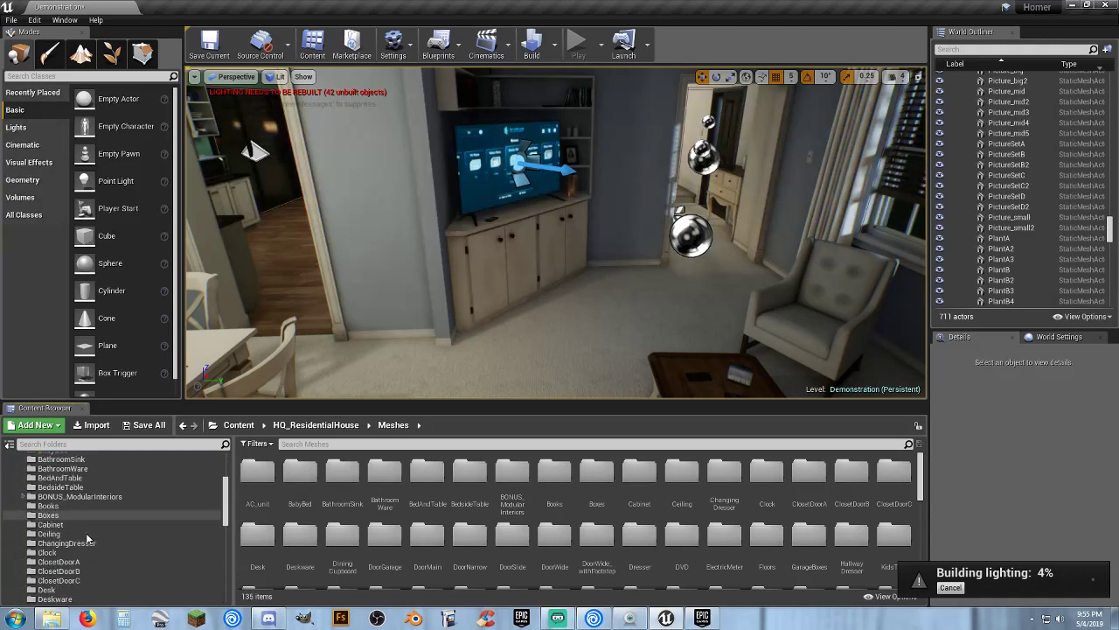
scroll(86, 534, "down", 4)
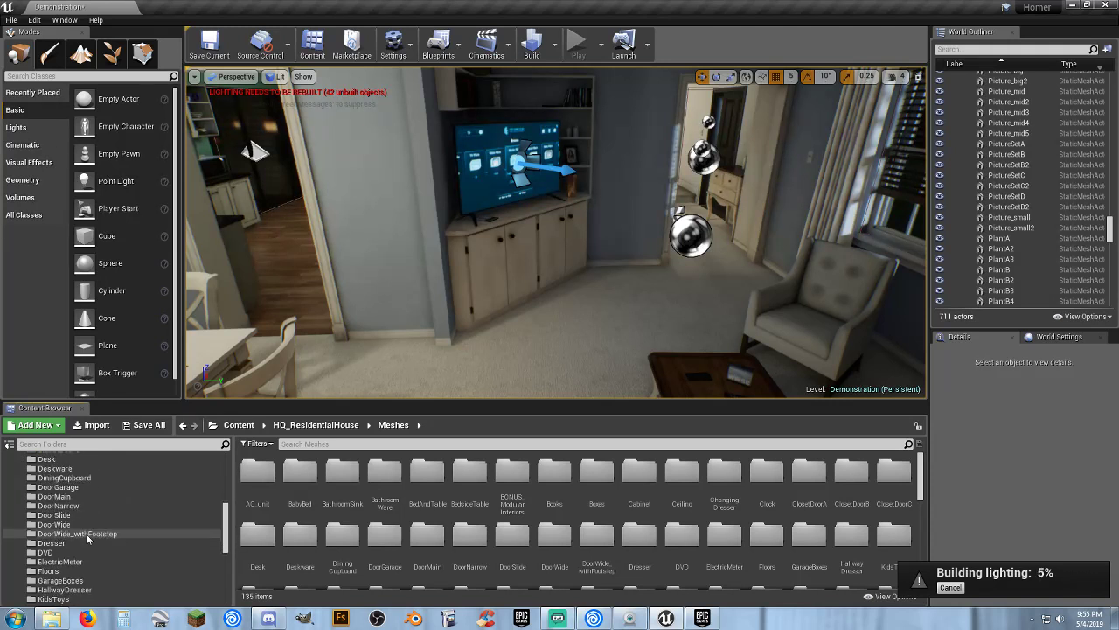
scroll(85, 534, "down", 2)
left_click(85, 514)
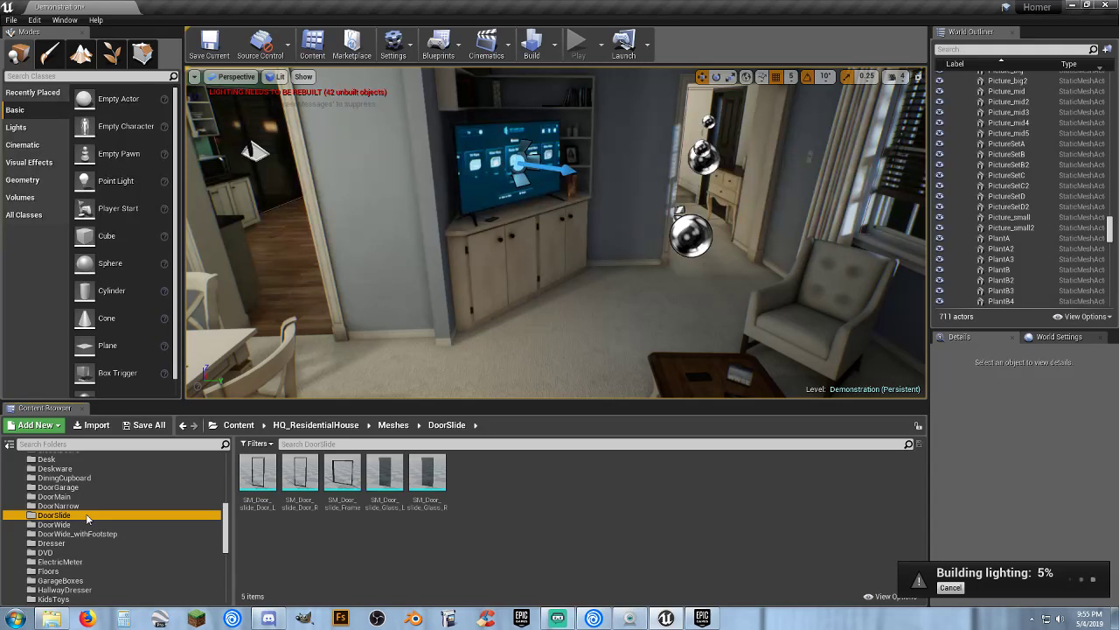
View the assets in the Vases and Walls subfolders of Meshes.
scroll(88, 519, "down", 6)
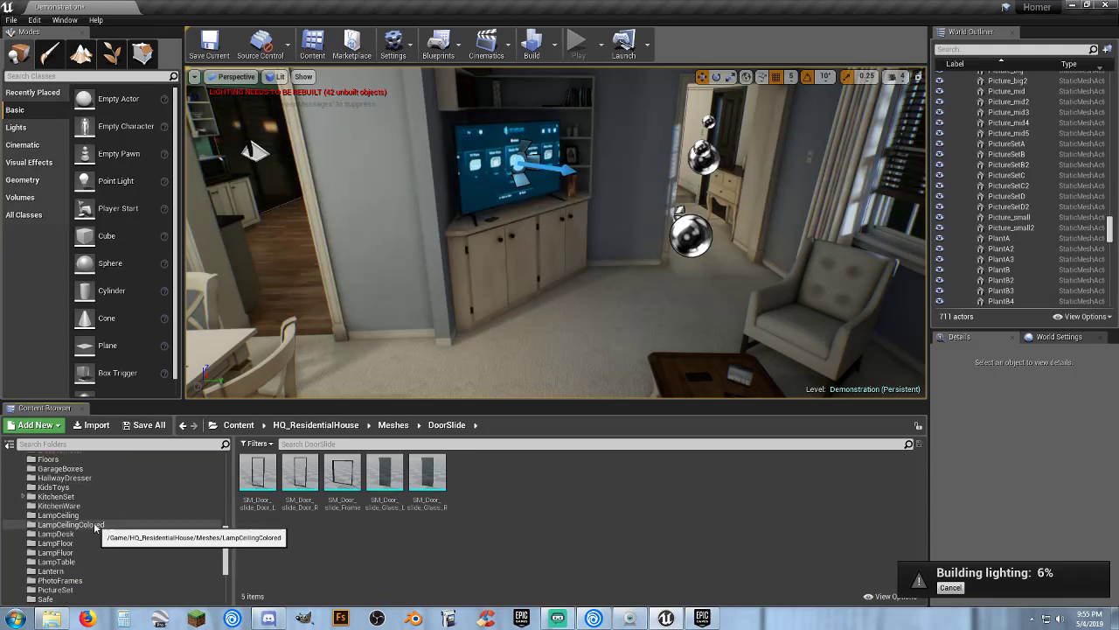
scroll(93, 522, "down", 3)
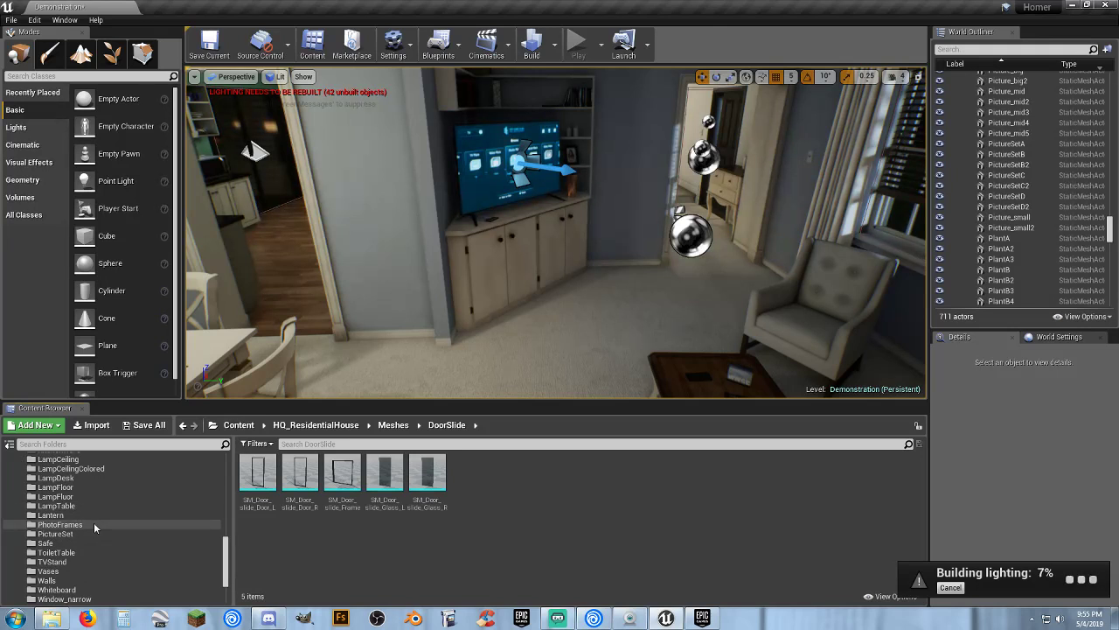
left_click(72, 572)
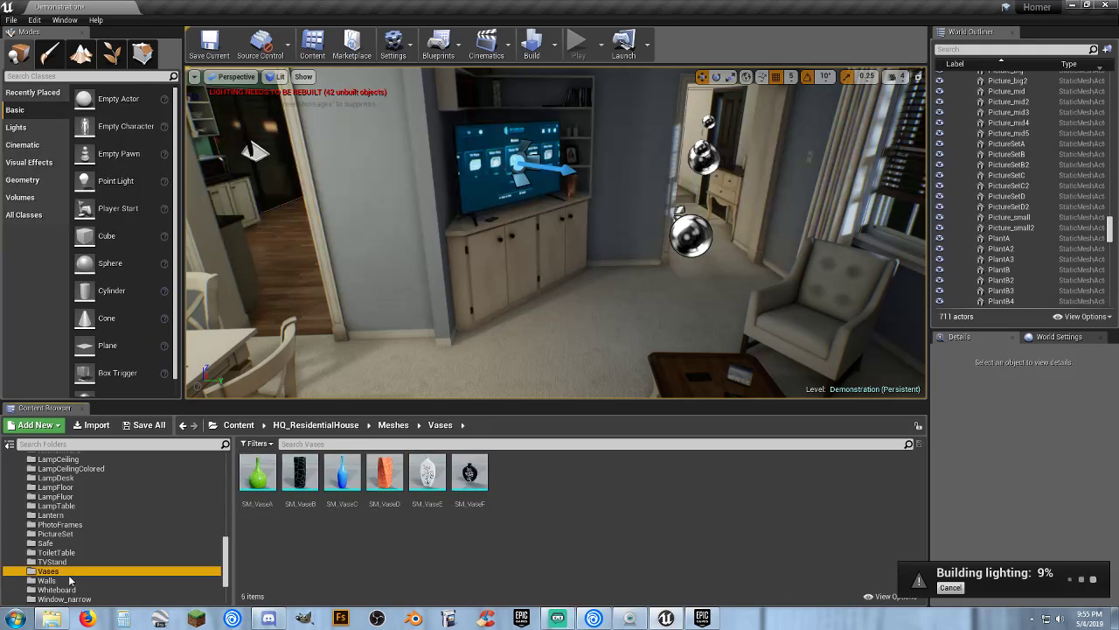
left_click(48, 581)
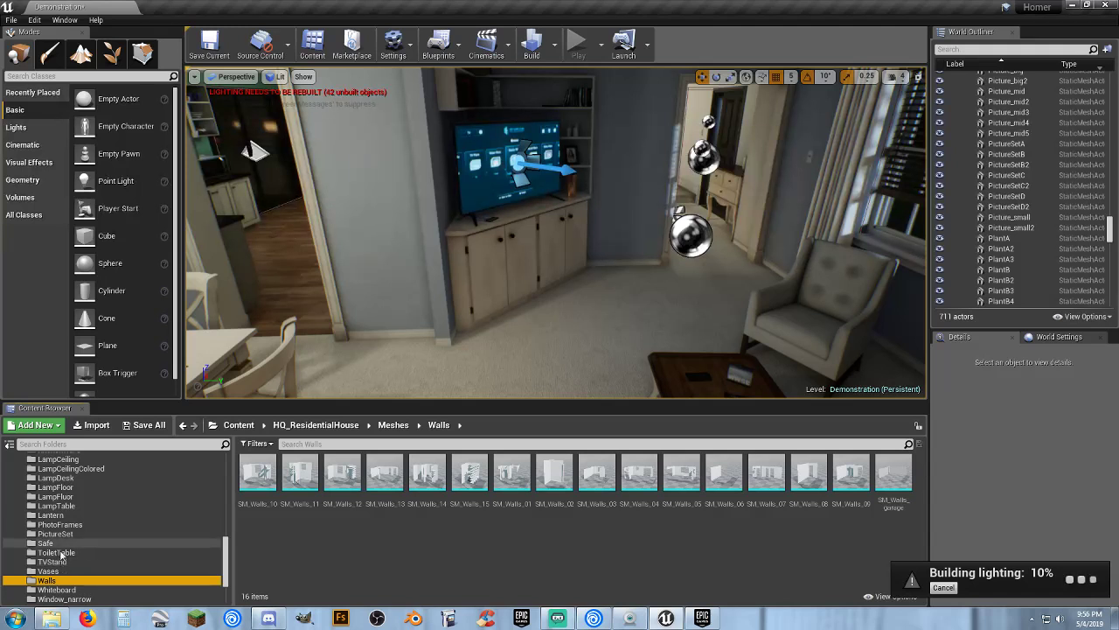
scroll(93, 542, "down", 2)
scroll(93, 543, "down", 1)
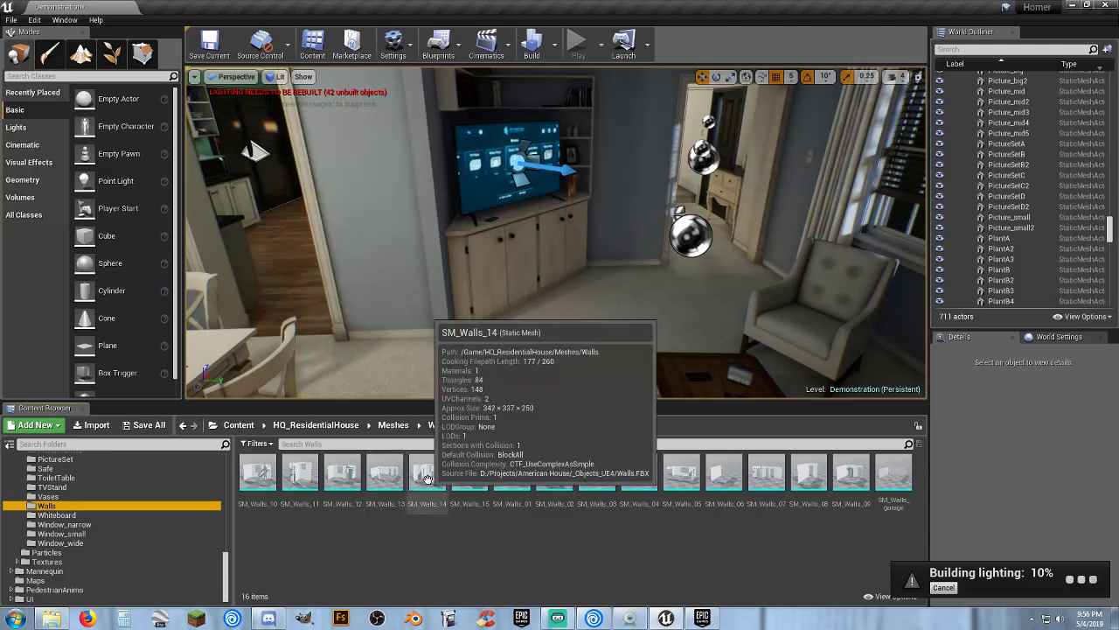
Open the SM_Walls_13 static mesh, inspect its walls and openings from several angles, and close its editor.
double_click(395, 480)
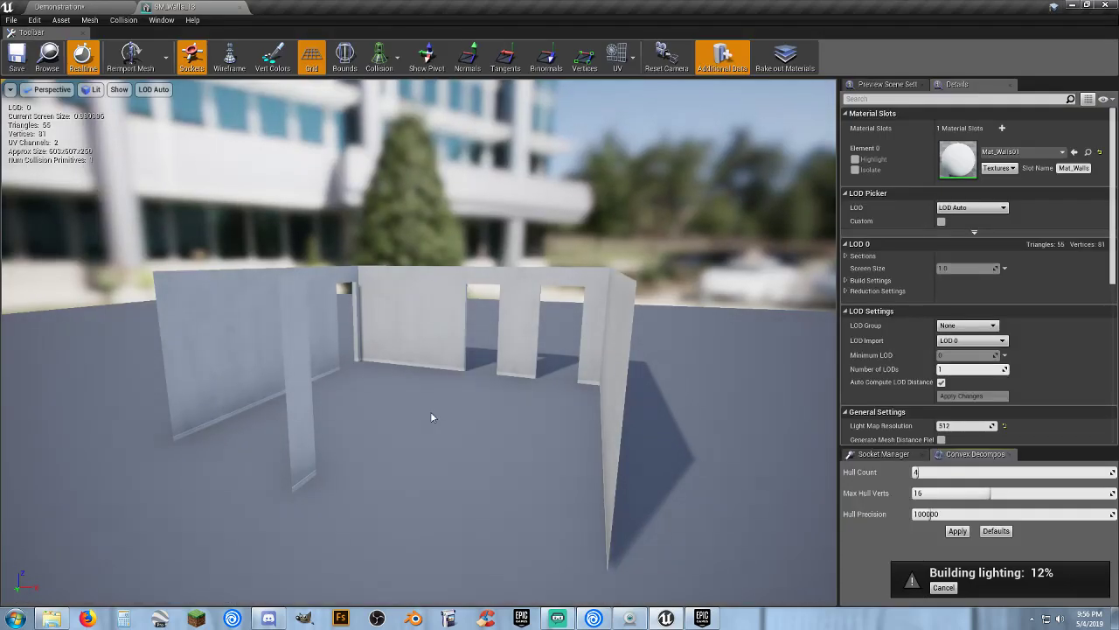
left_click_drag(431, 409, 175, 409, "alt")
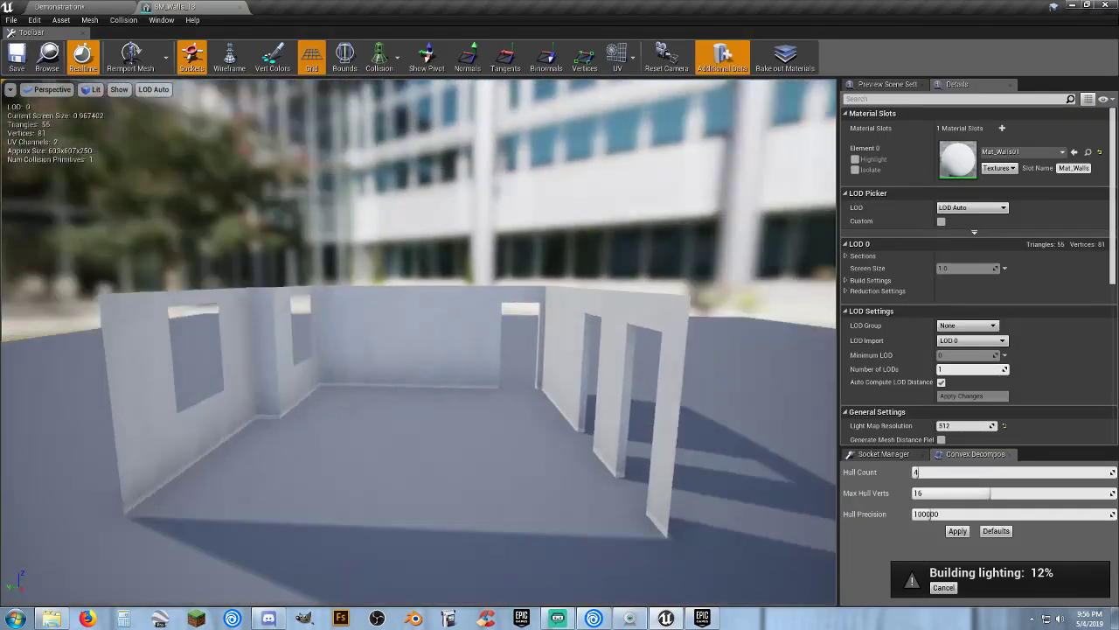
left_click_drag(358, 409, 289, 402)
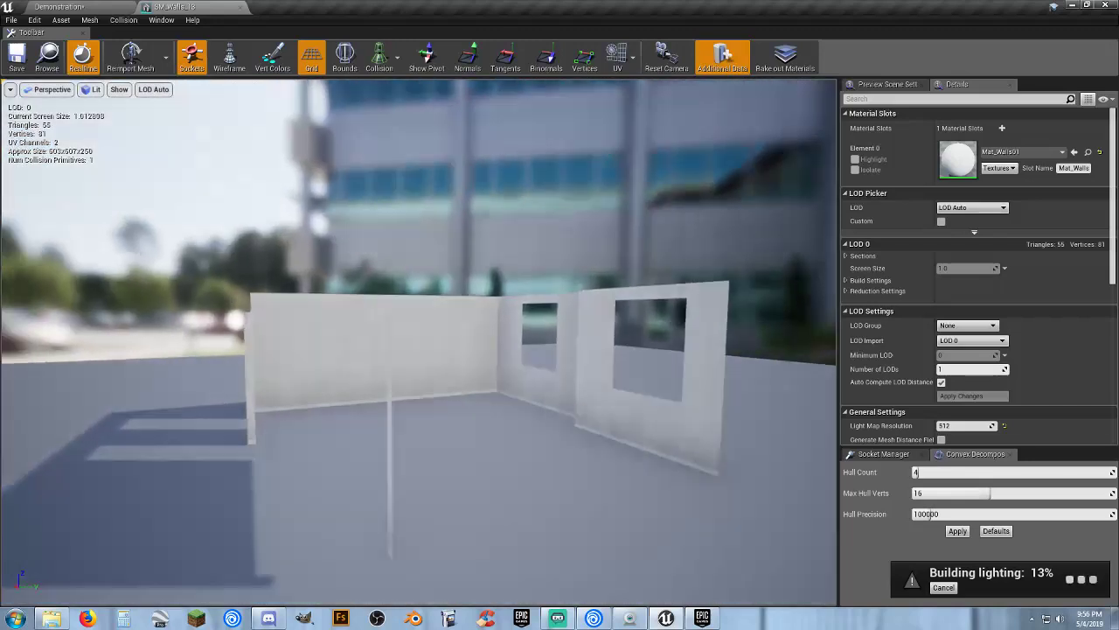
key("w")
right_click_drag(288, 402, 123, 434)
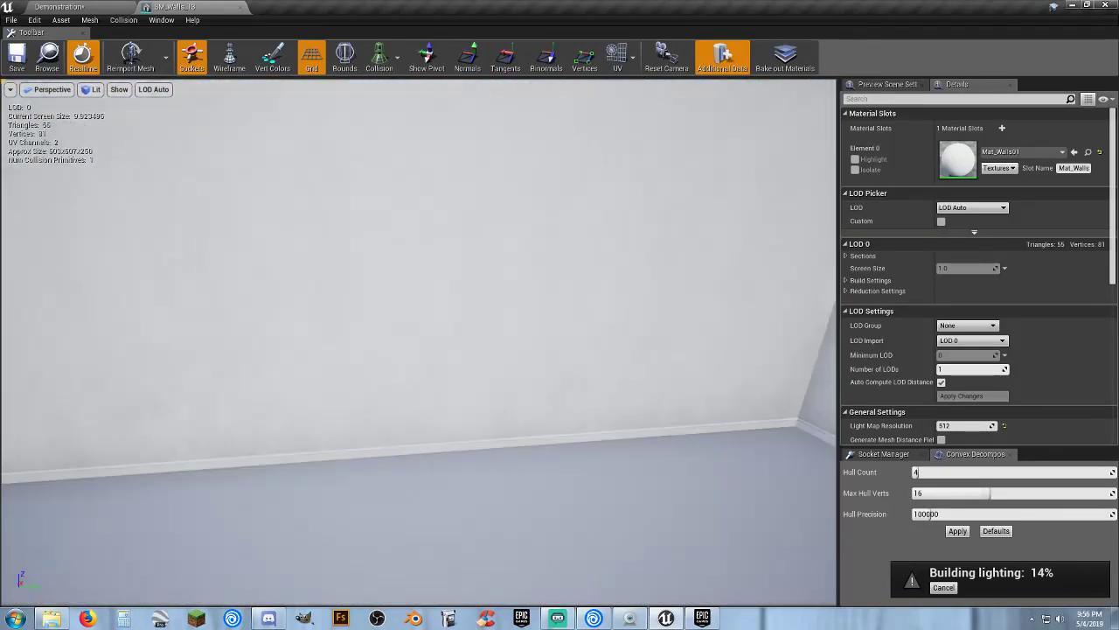
mouse_move(418, 341)
right_mouse_down()
mouse_move(630, 345)
mouse_move(418, 328)
right_mouse_up()
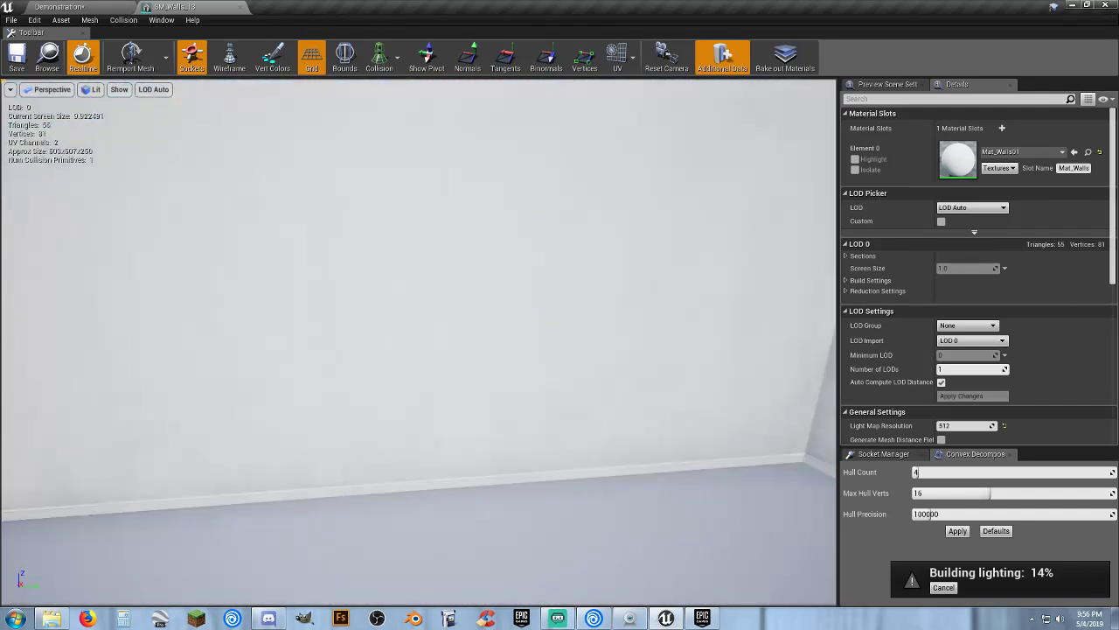
left_click_drag(332, 394, 426, 423)
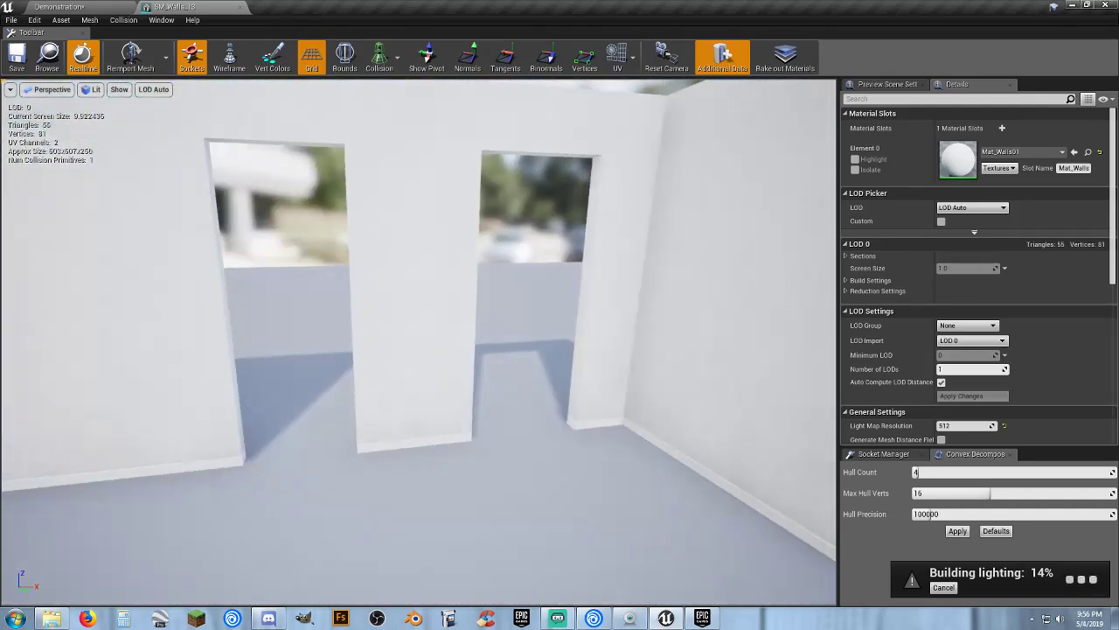
left_click(240, 8)
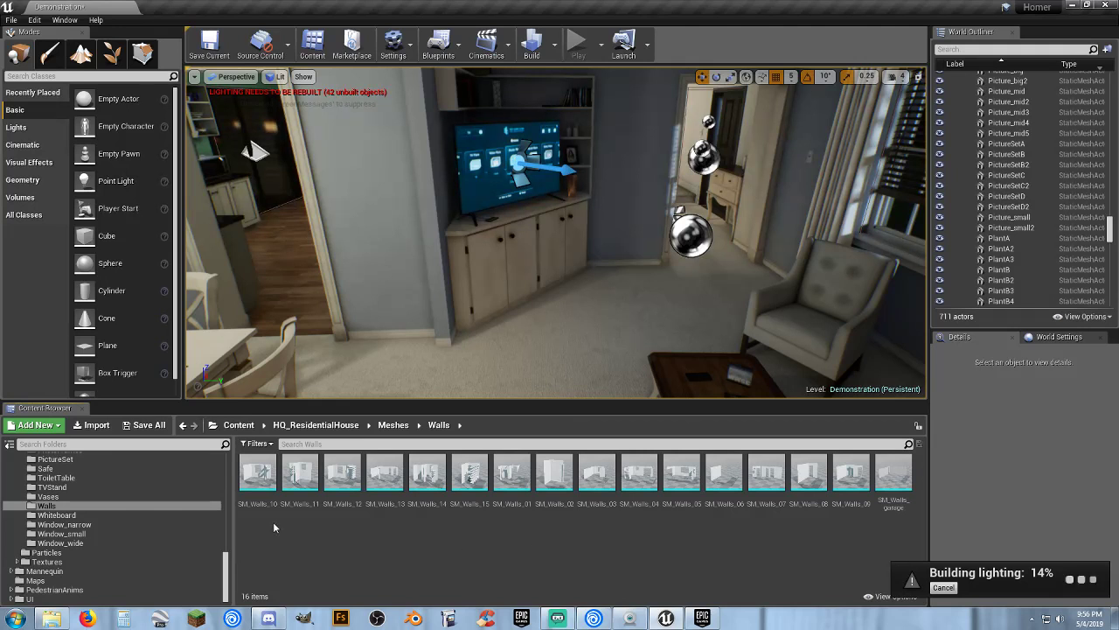
Open the SM_Walls_01 static mesh, inspect it from another angle, and close its editor.
scroll(96, 502, "up", 2)
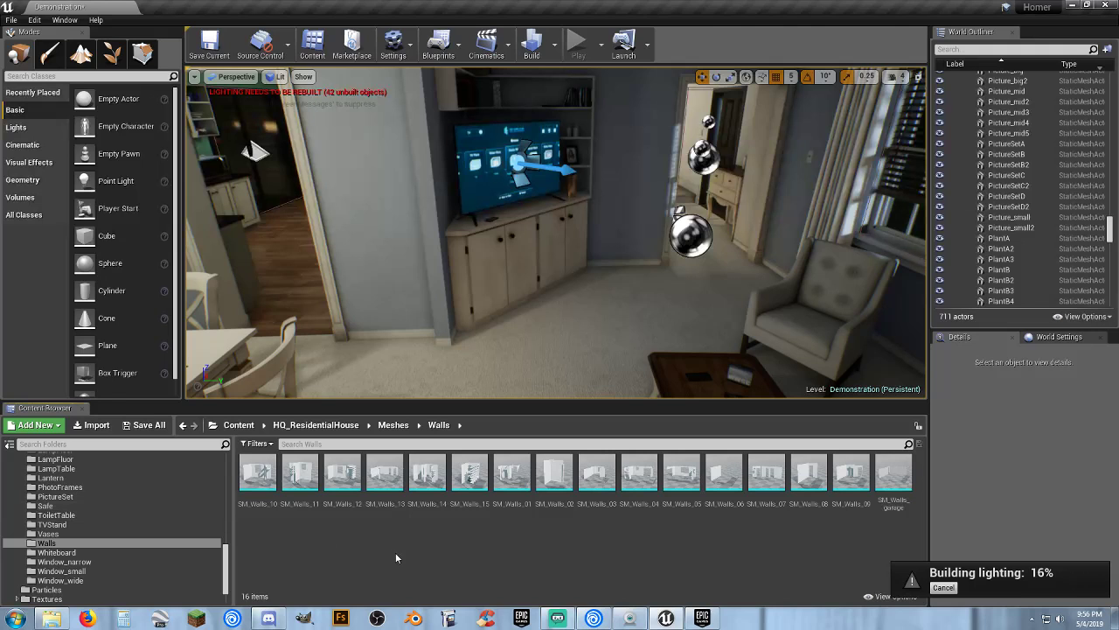
double_click(512, 473)
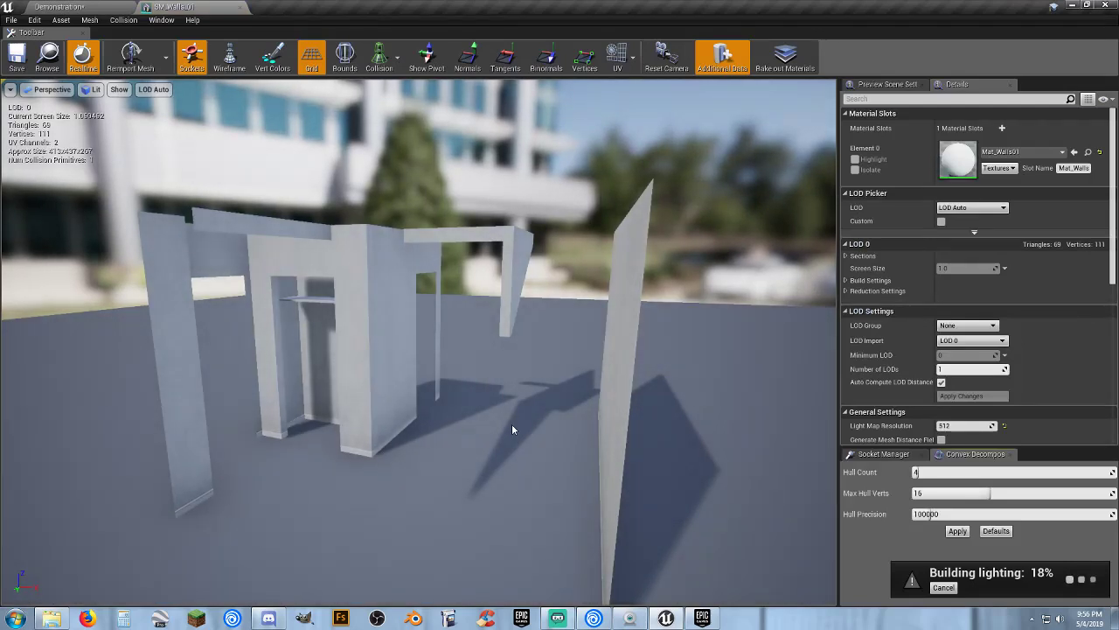
right_click_drag(512, 424, 682, 402)
left_click_drag(70, 131, 507, 414)
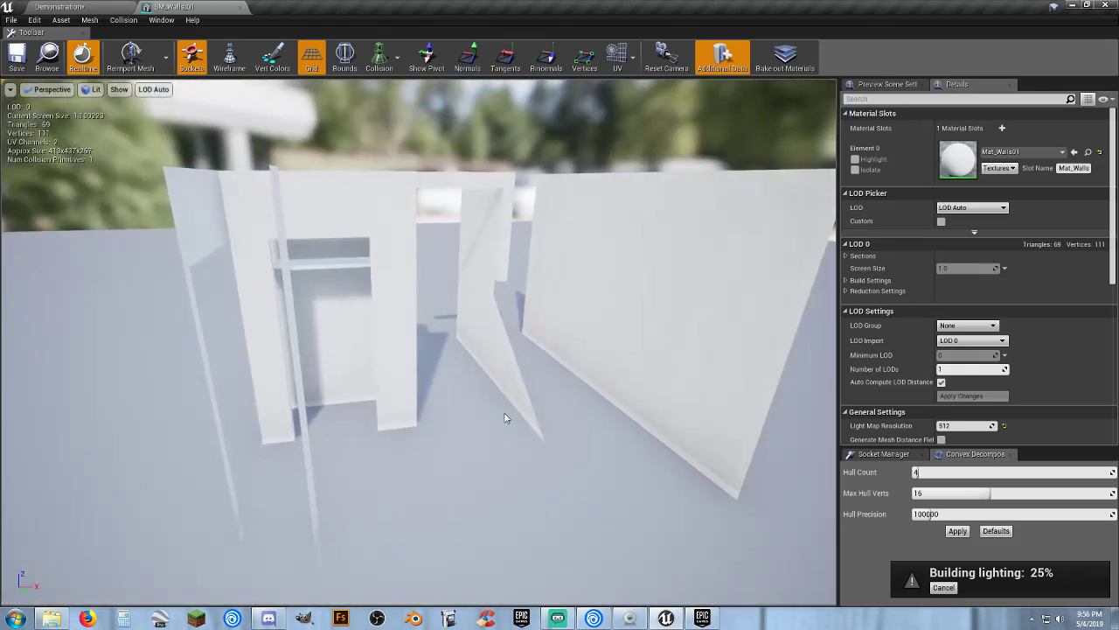
left_click(241, 8)
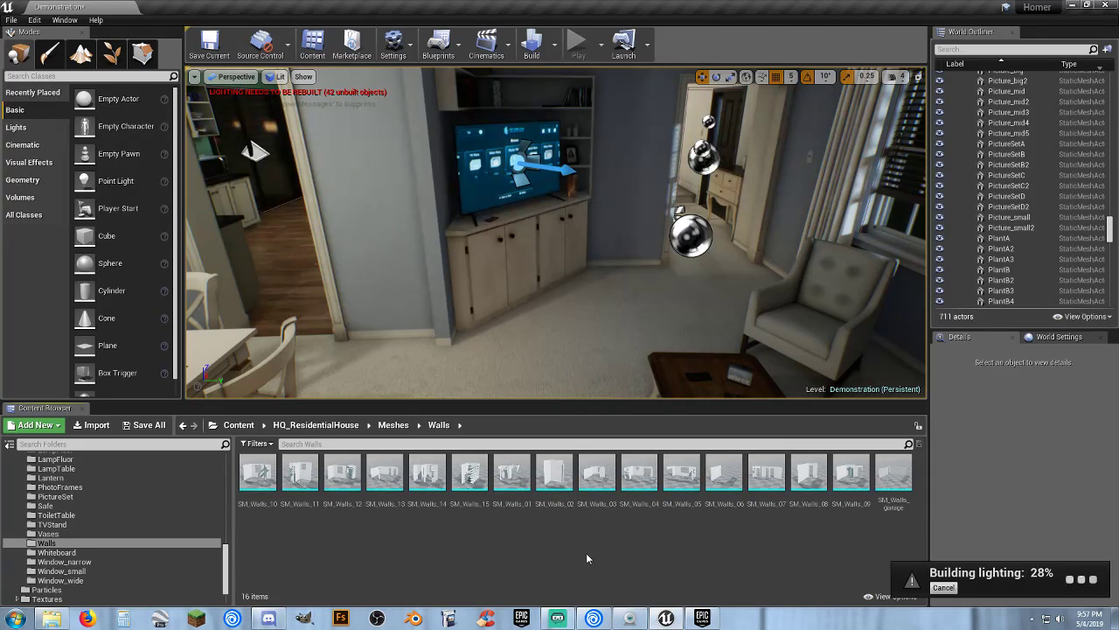
View the assets in the PictureSet subfolder of Meshes.
scroll(123, 543, "down", 1)
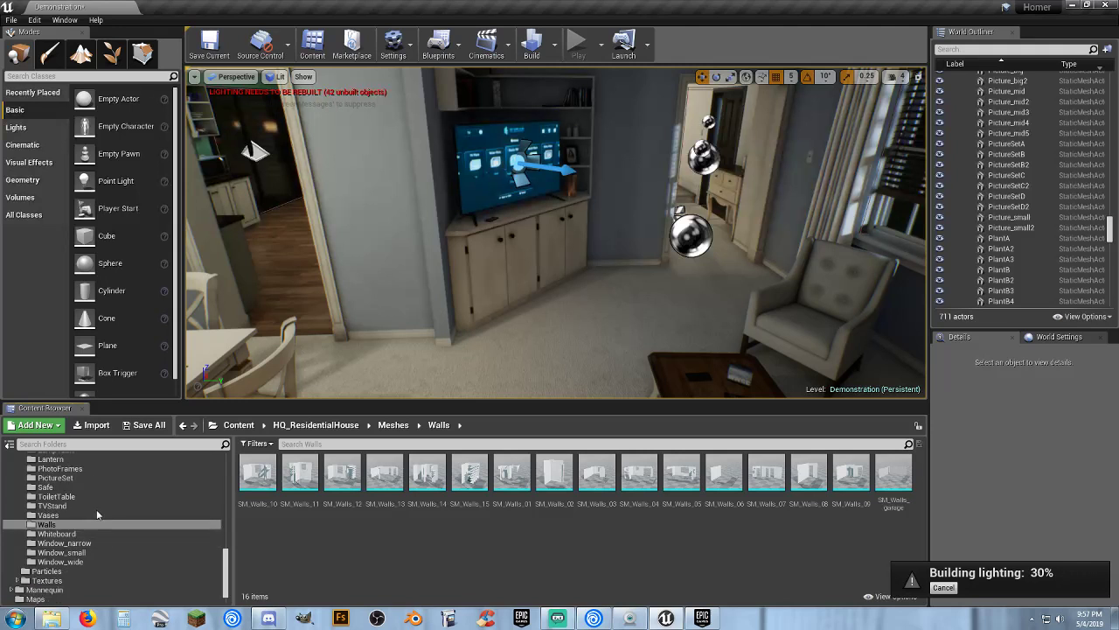
left_click(75, 480)
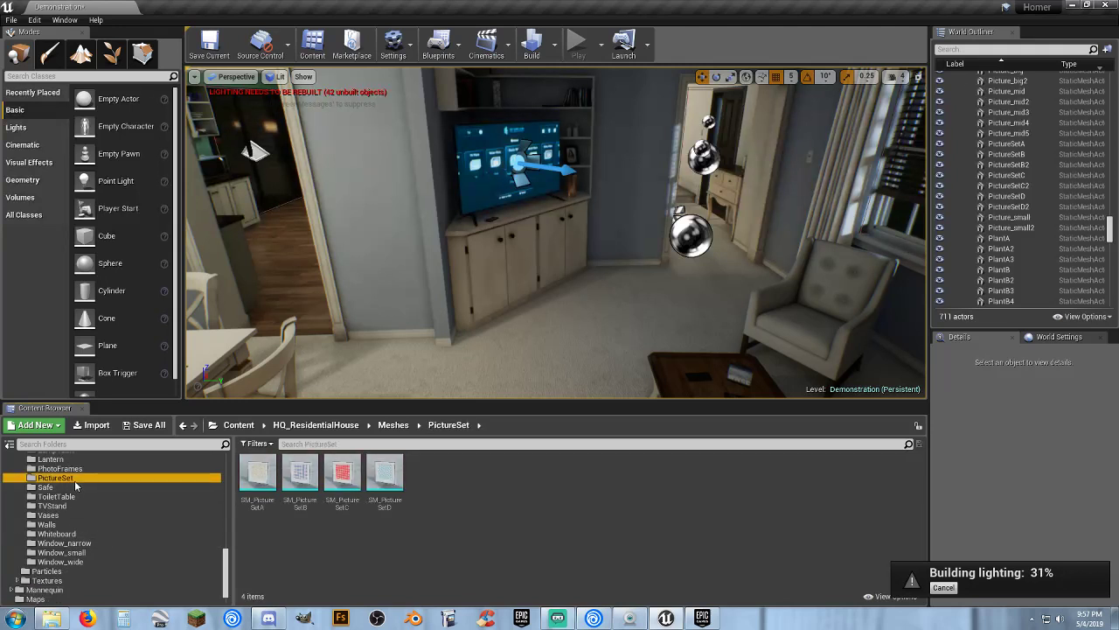
View the assets in the Walls, TVStand and ToiletTable subfolders of Meshes.
left_click(66, 524)
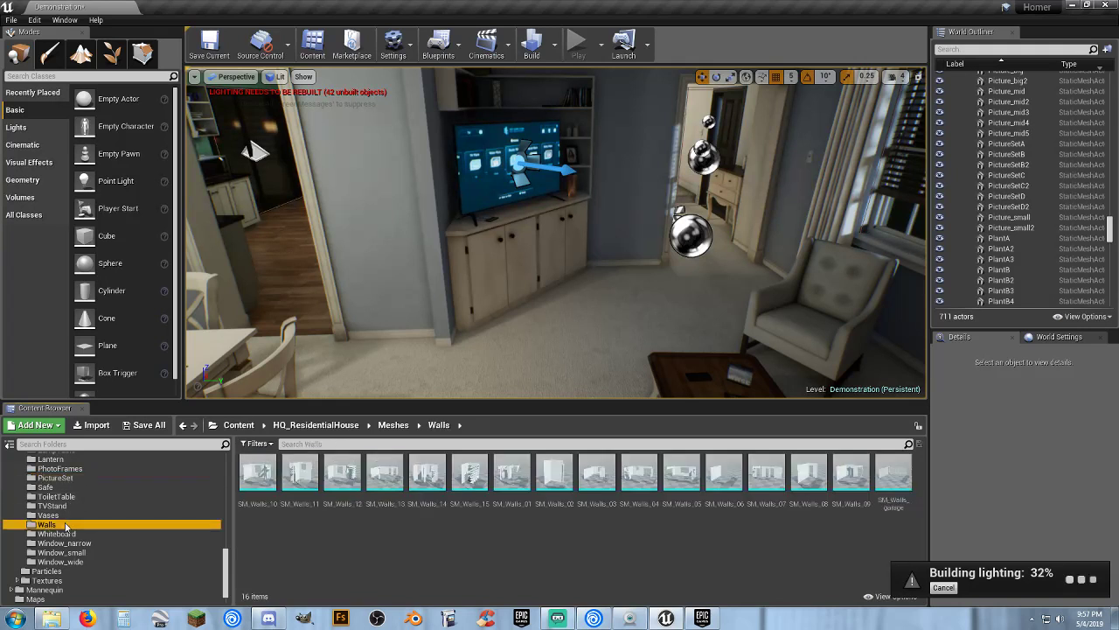
left_click(70, 506)
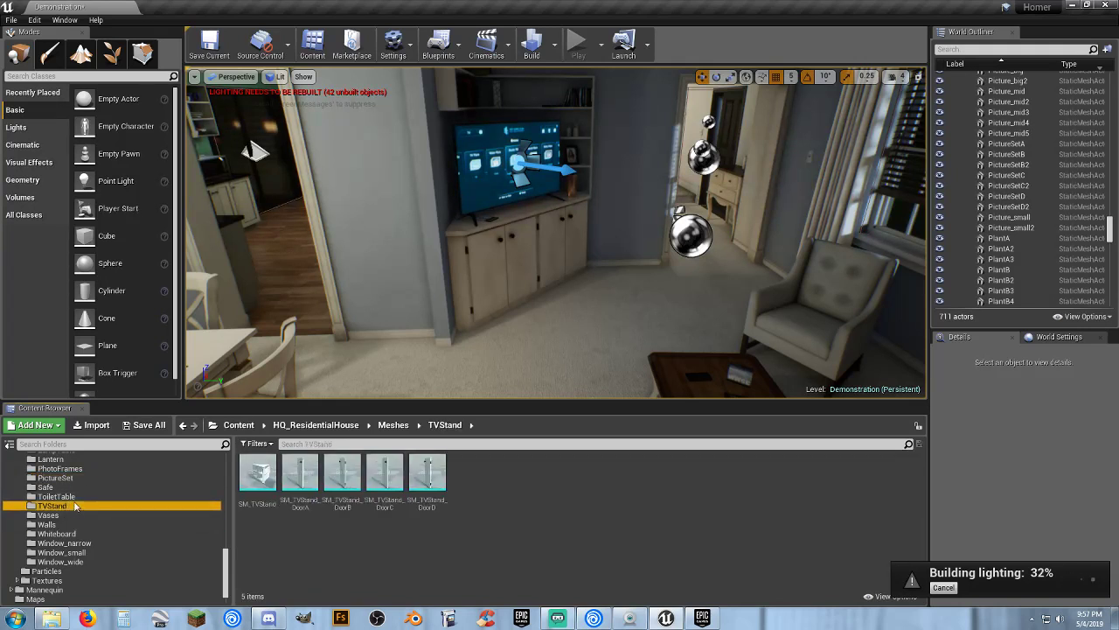
left_click(74, 498)
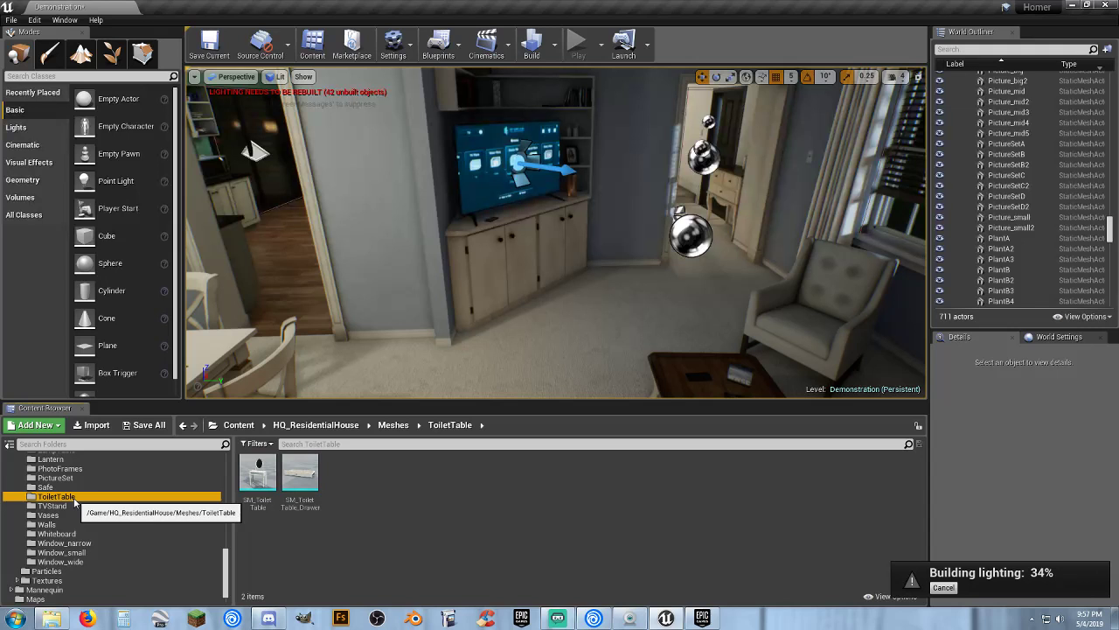
View the assets in the Window_wide, Window_small, Window_narrow and Whiteboard subfolders of Meshes.
scroll(103, 528, "down", 1)
left_click(95, 542)
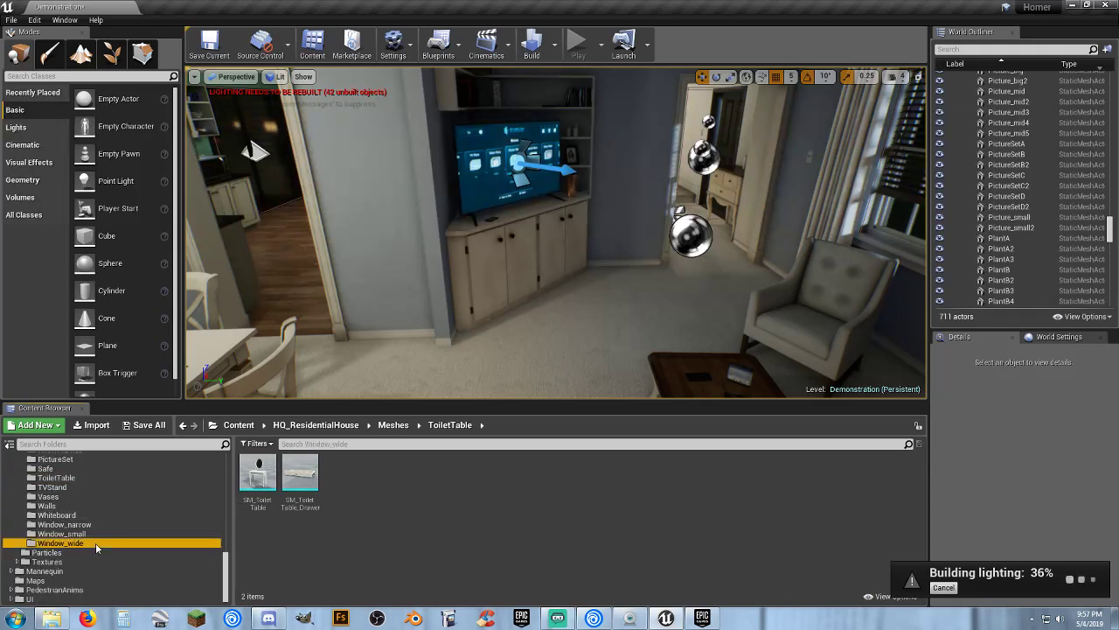
left_click(89, 534)
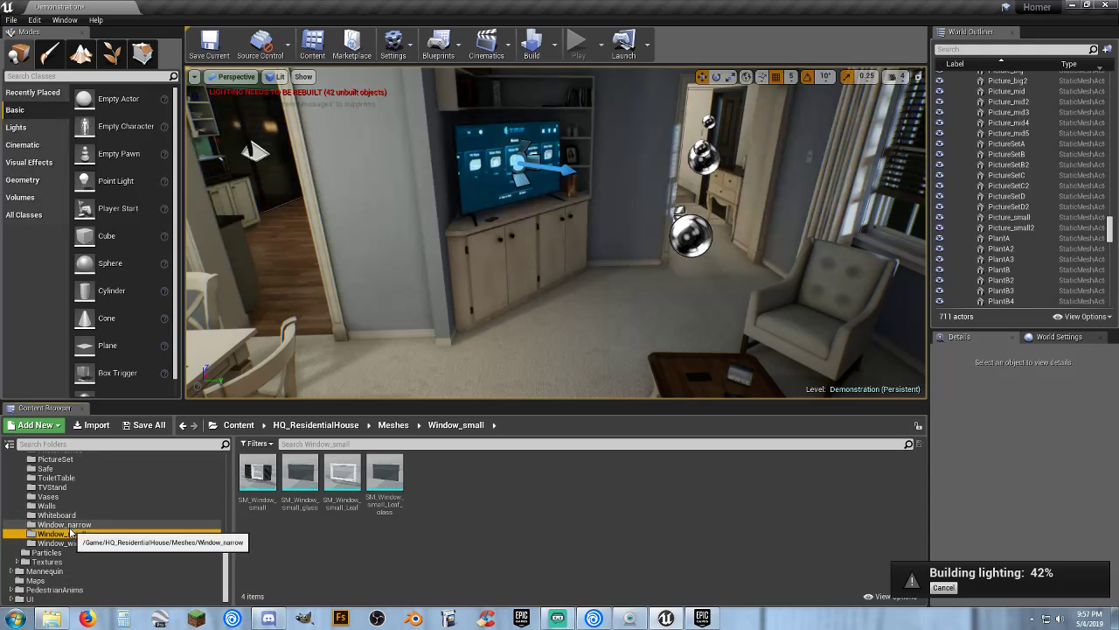
left_click(70, 523)
left_click(68, 516)
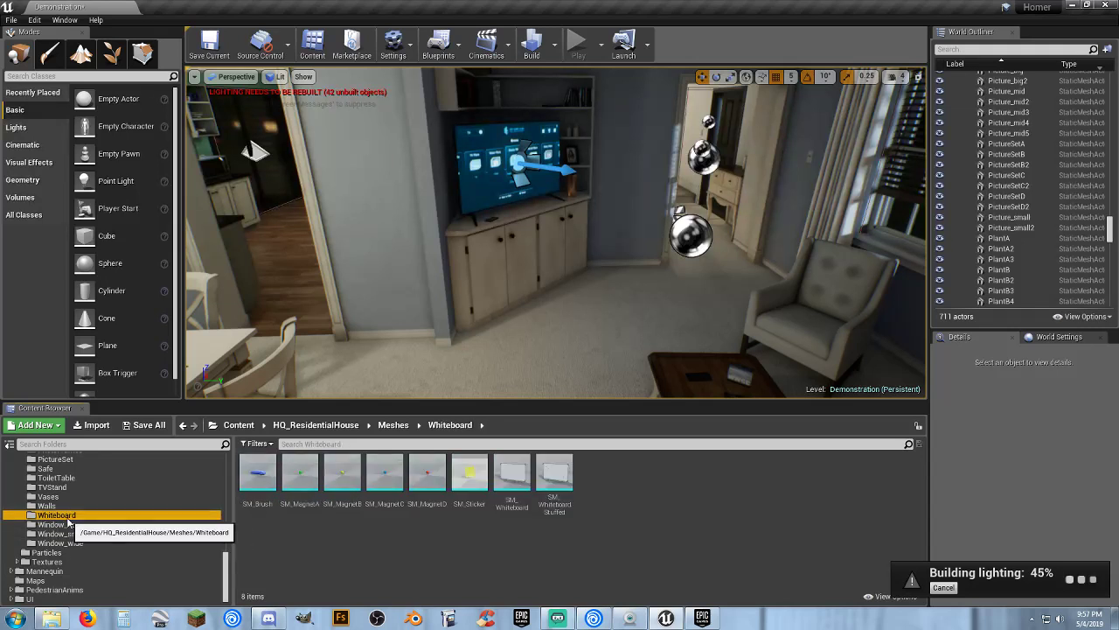
View the assets in the Floors and Books subfolders of Meshes.
scroll(68, 522, "up", 2)
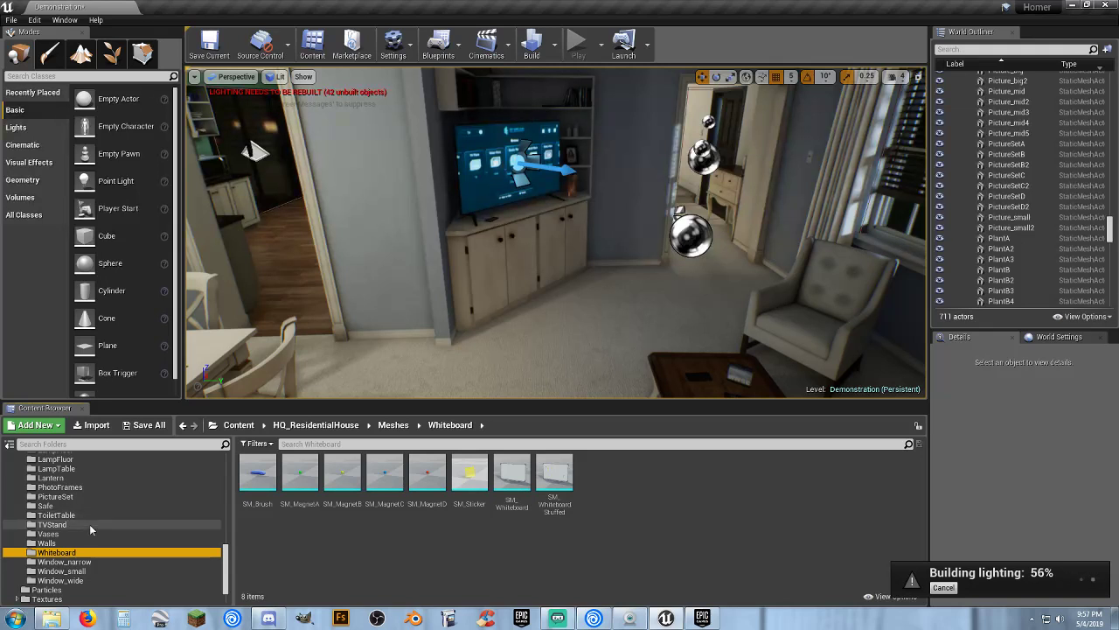
scroll(89, 524, "up", 1)
scroll(87, 517, "up", 6)
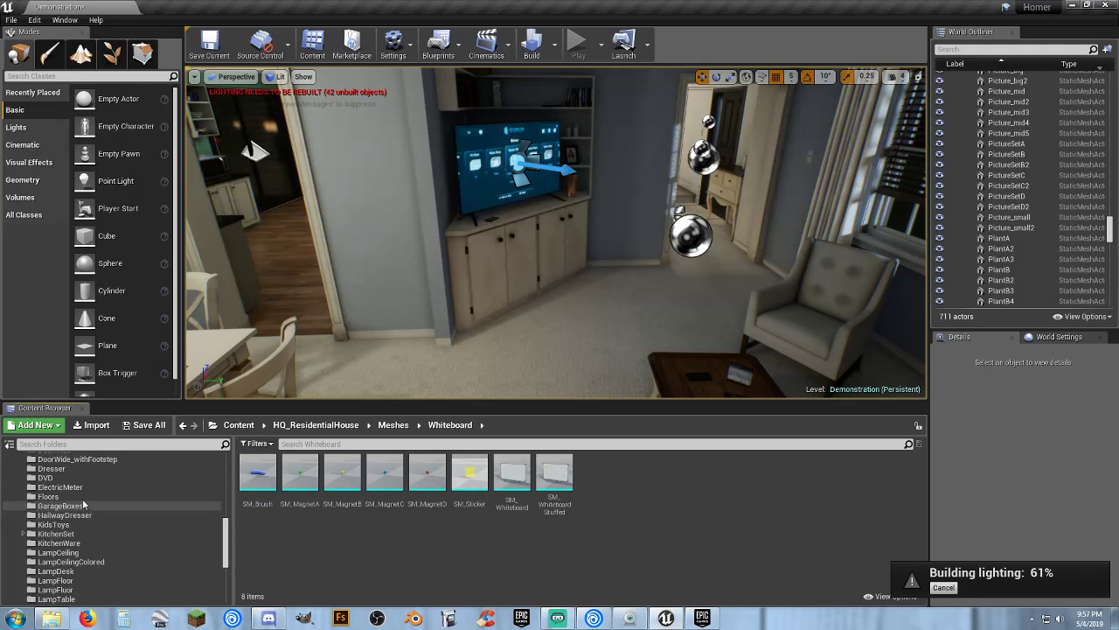
left_click(88, 496)
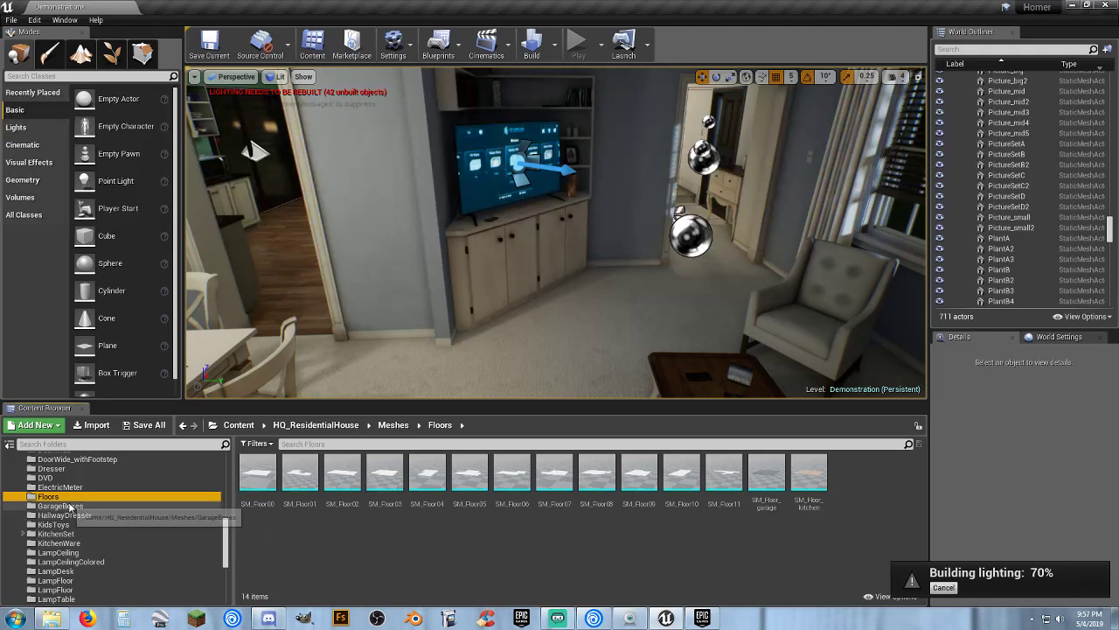
scroll(88, 506, "up", 2)
scroll(88, 505, "up", 5)
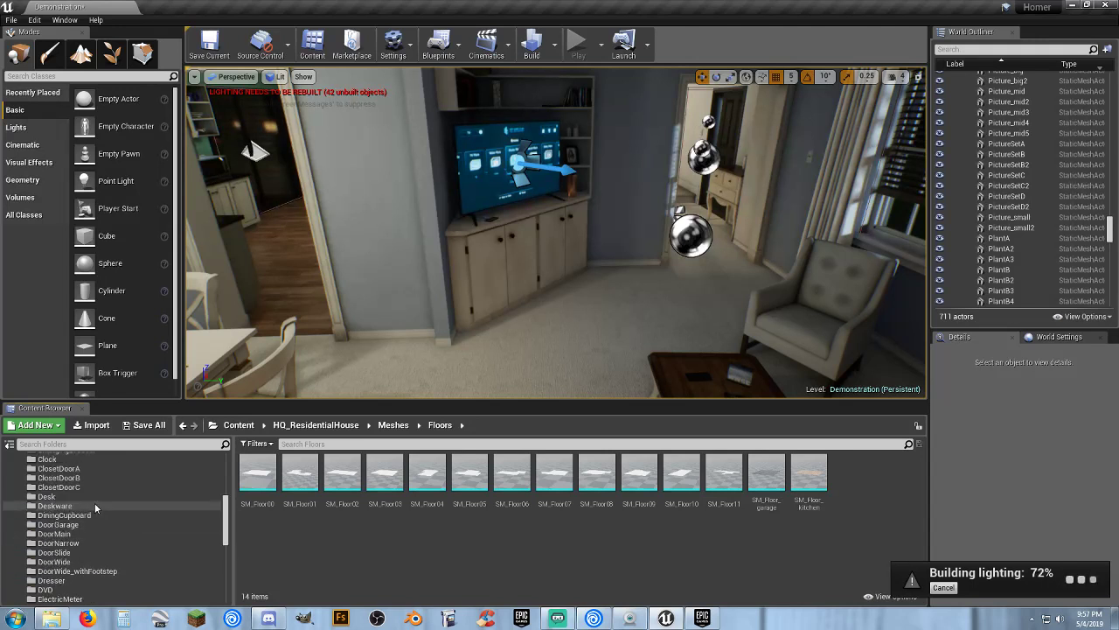
scroll(94, 503, "up", 2)
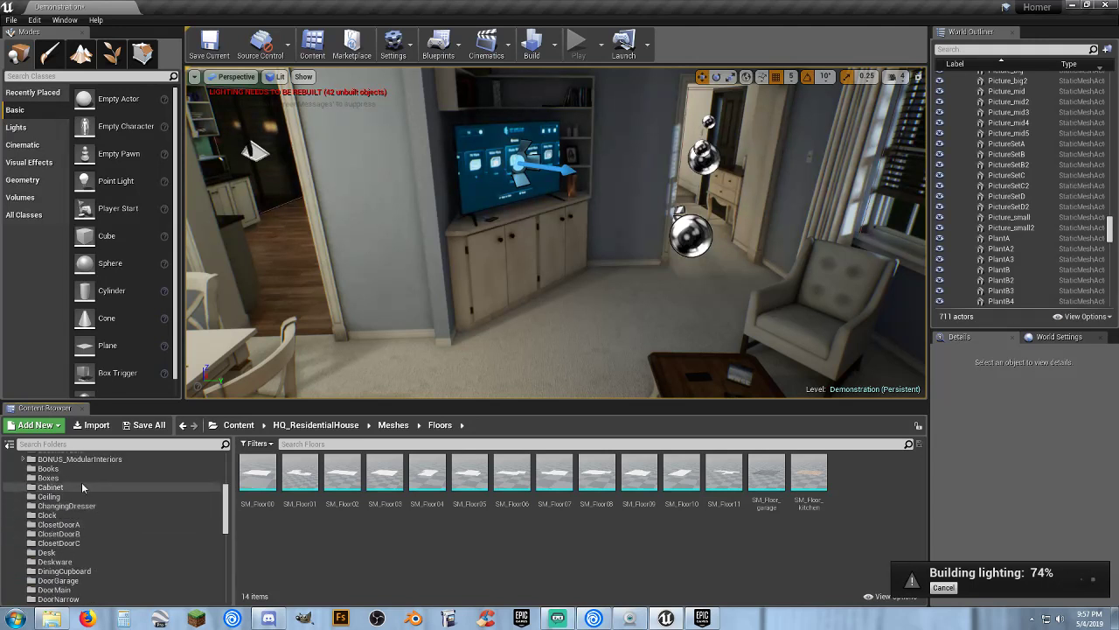
left_click(76, 469)
Expand the BONUS_ModularInteriors folder and view the assets in its Stairs subfolder.
scroll(73, 481, "up", 1)
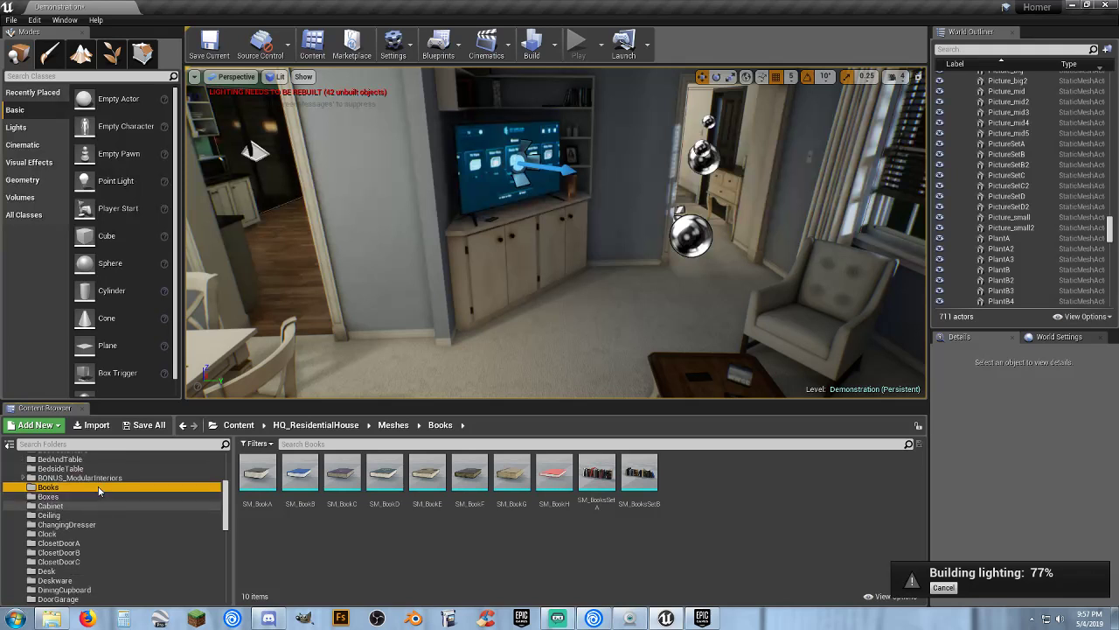
left_click(23, 479)
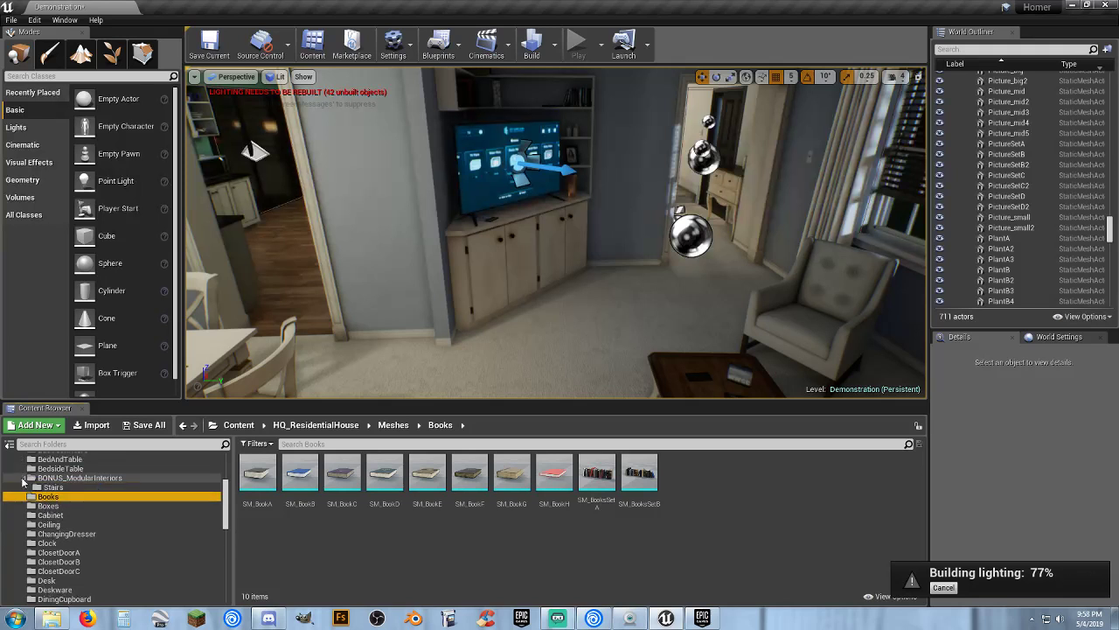
left_click(53, 487)
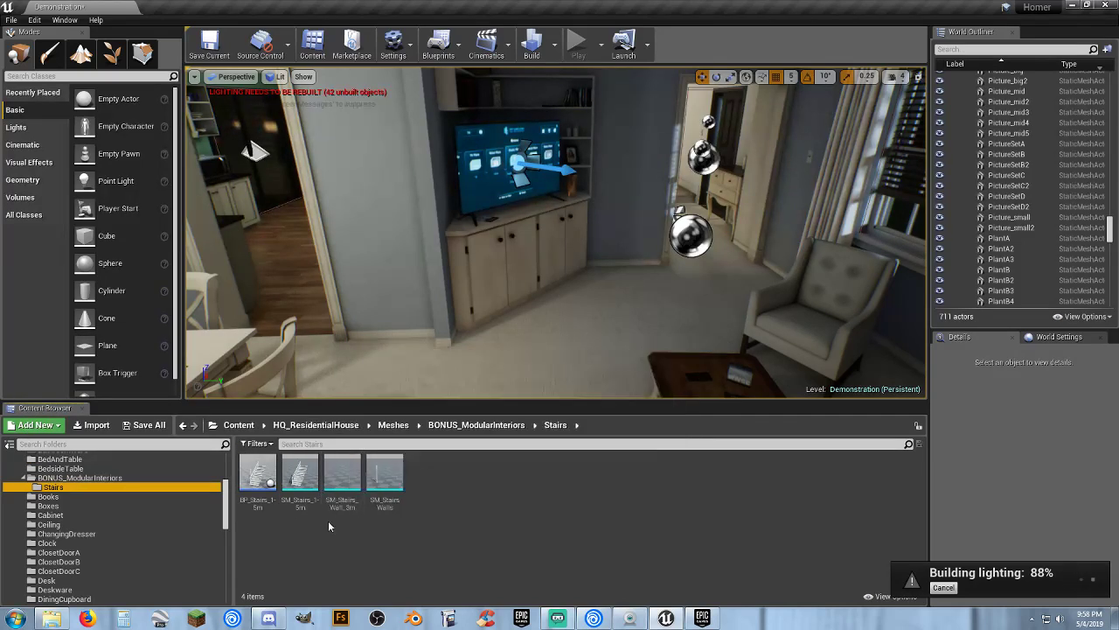
View the assets in the BathroomWare and Clock subfolders of Meshes.
scroll(88, 493, "up", 4)
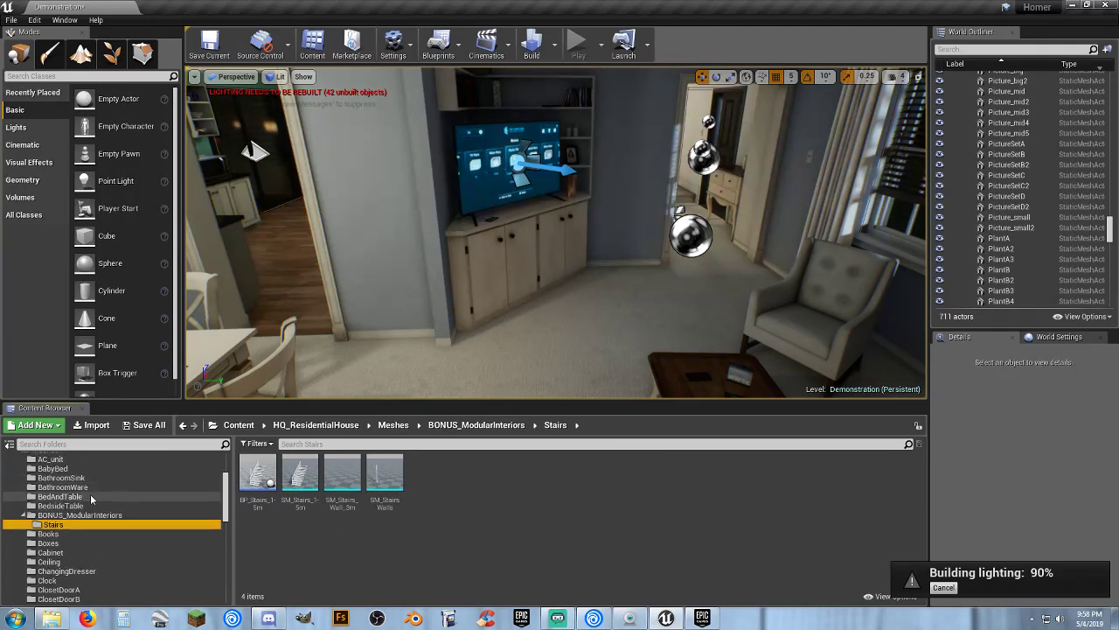
scroll(102, 502, "down", 1)
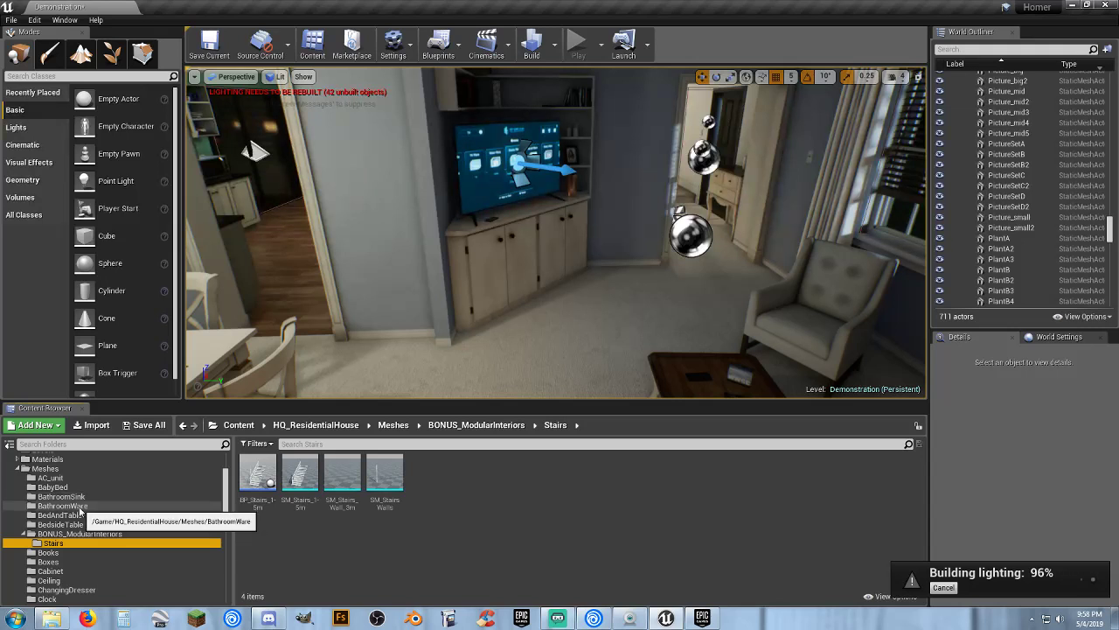
left_click(83, 507)
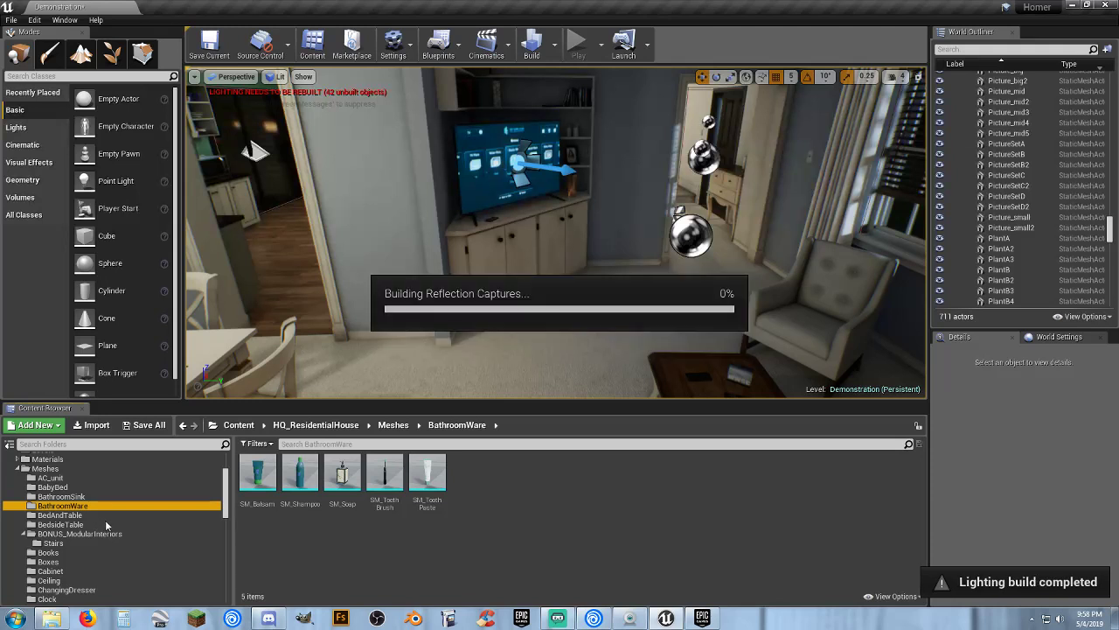
scroll(96, 529, "down", 2)
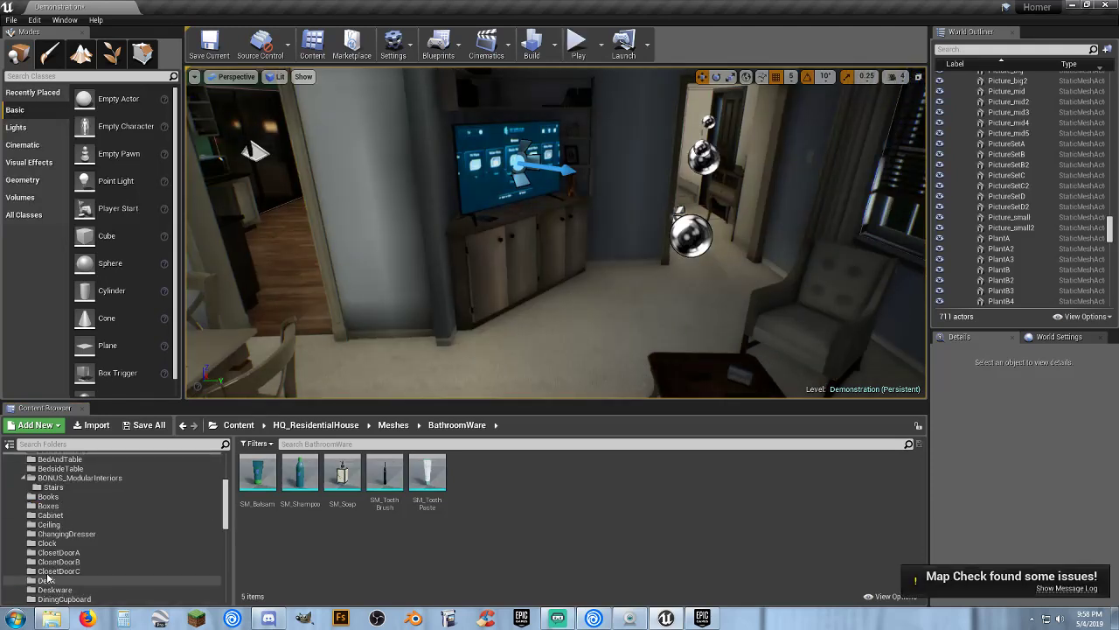
left_click(48, 543)
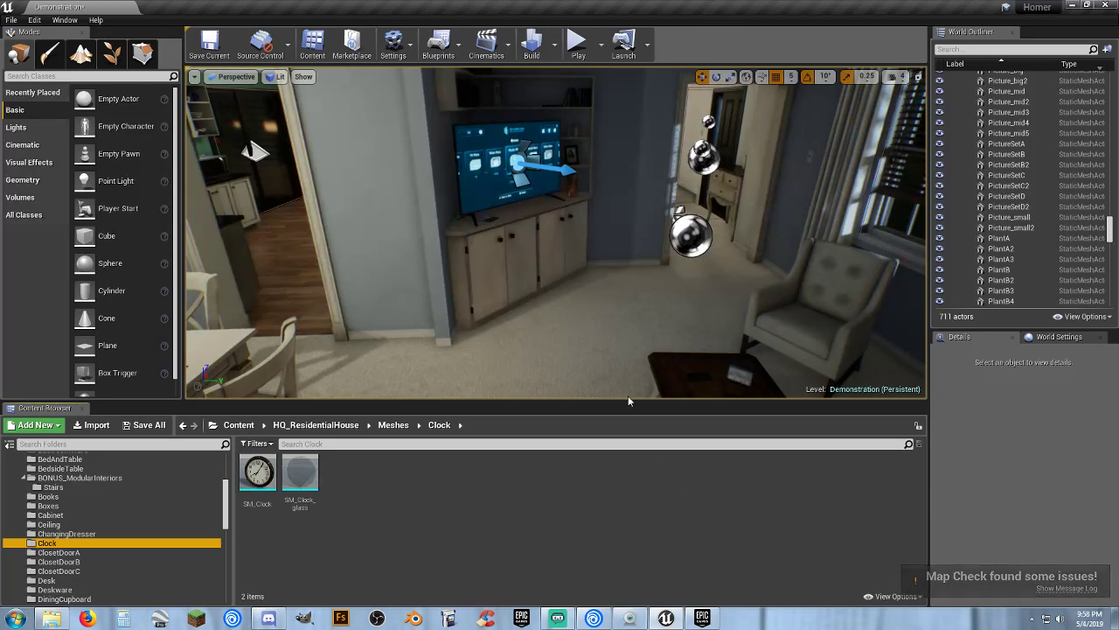
Play the level, walk the character through the front door, kitchen and fireplace room and back to the kitchen, and end the play session.
left_click(577, 43)
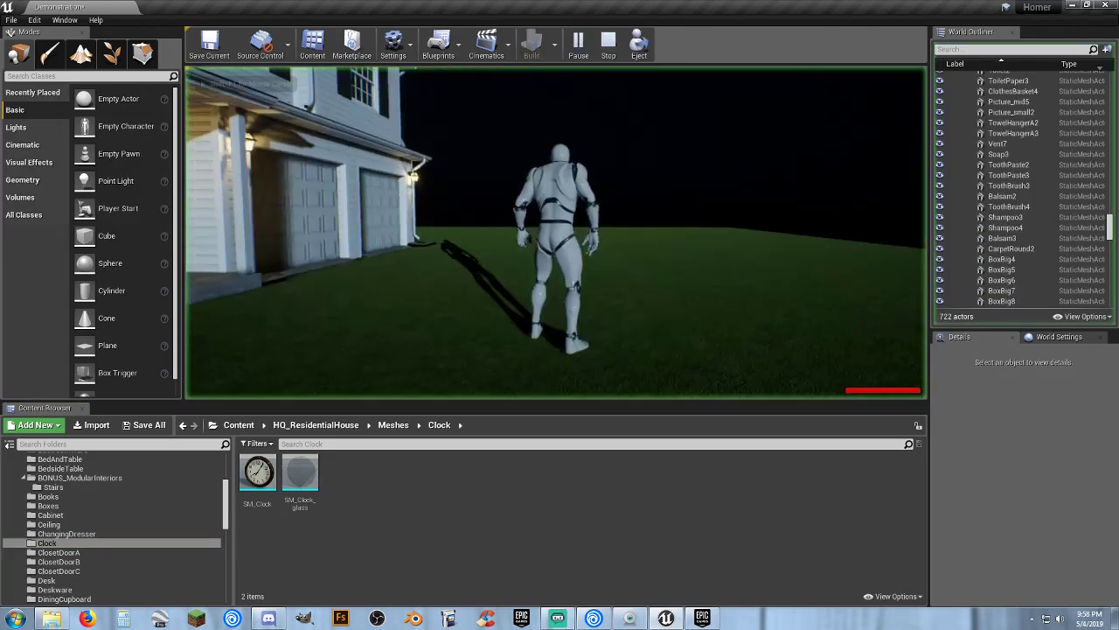
key("w")
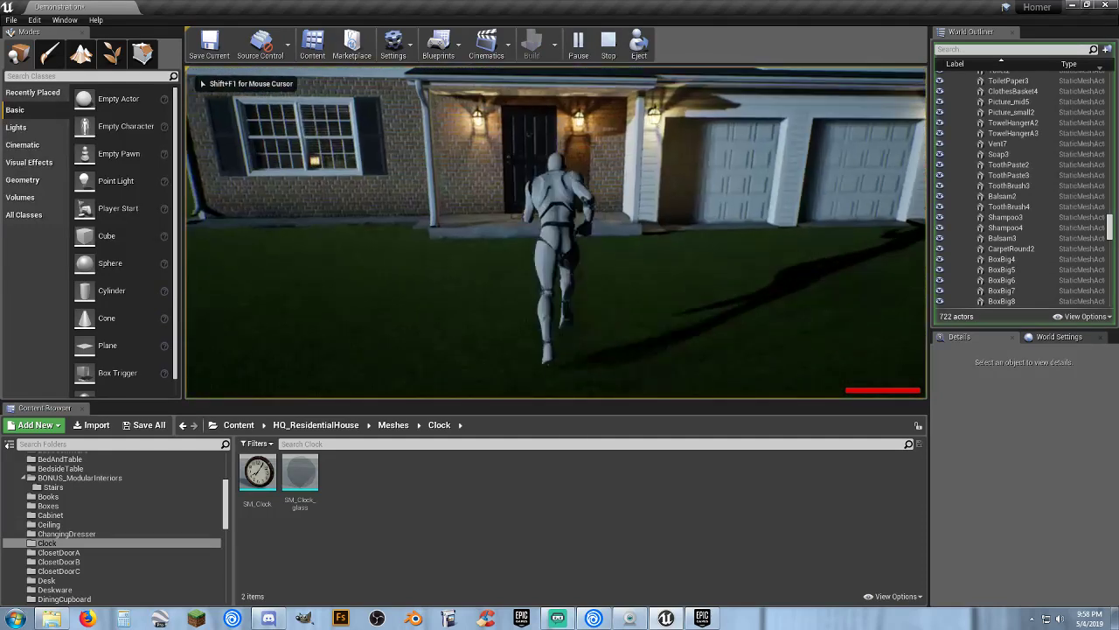
key("w")
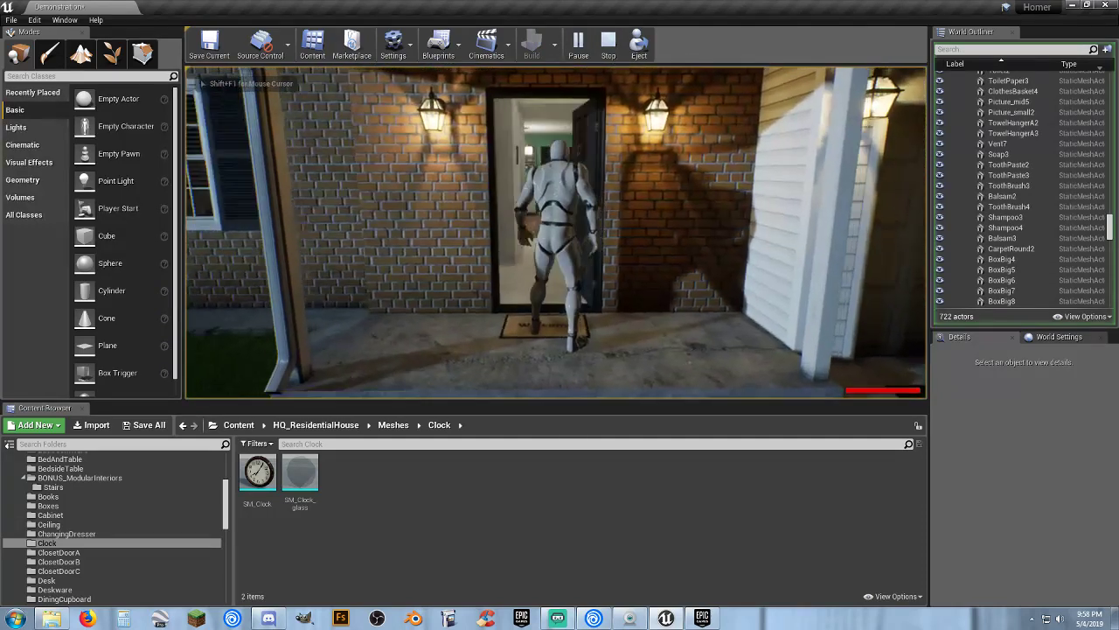
key("w")
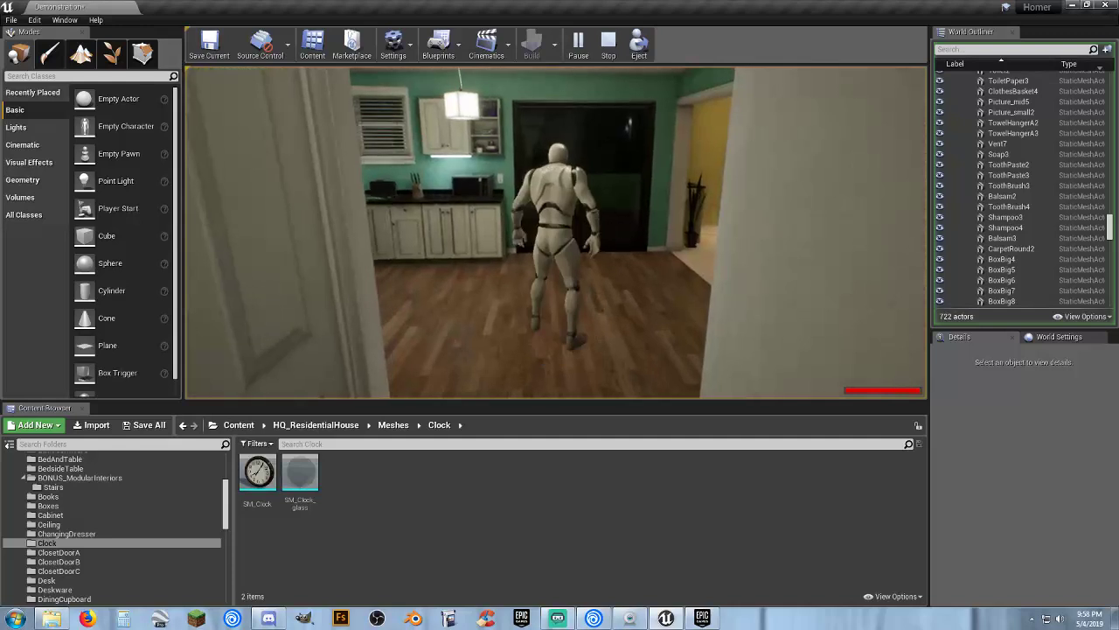
key("w")
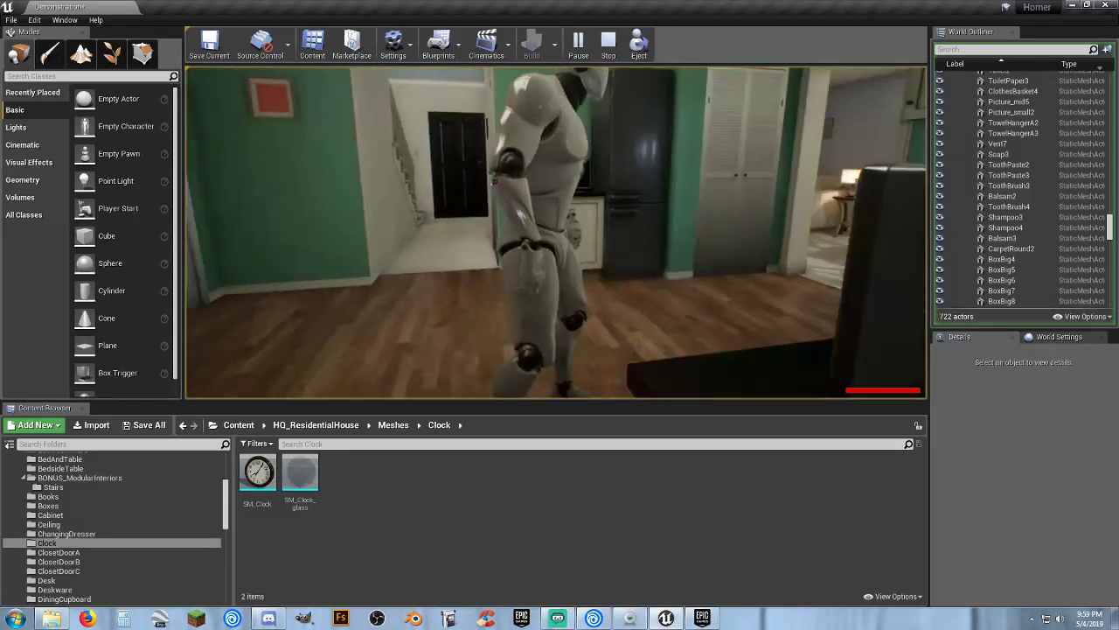
key("w")
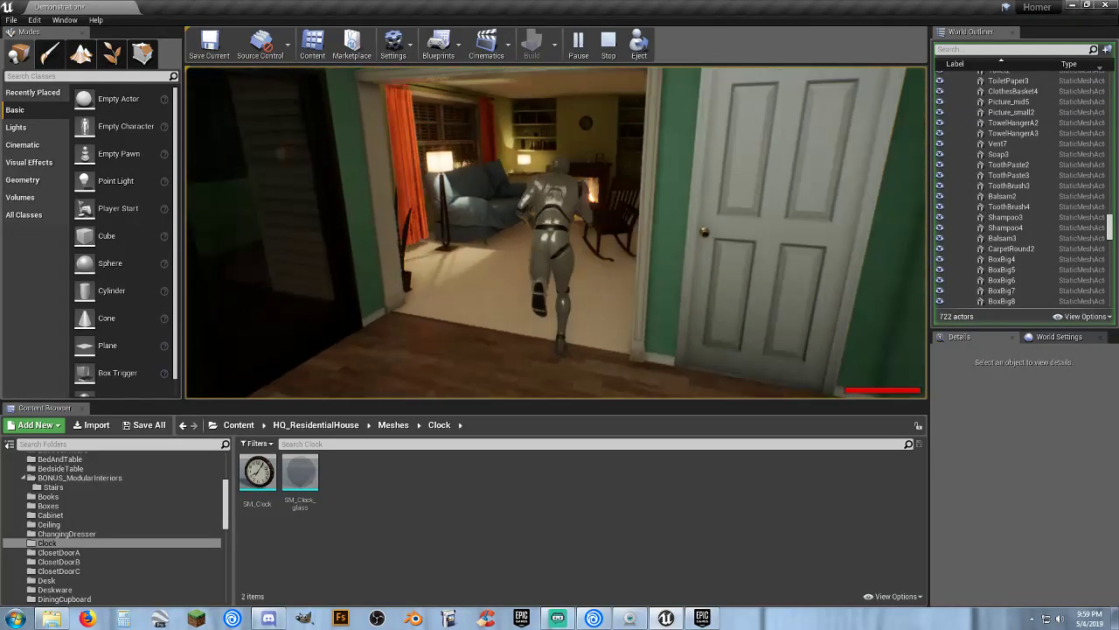
key("w")
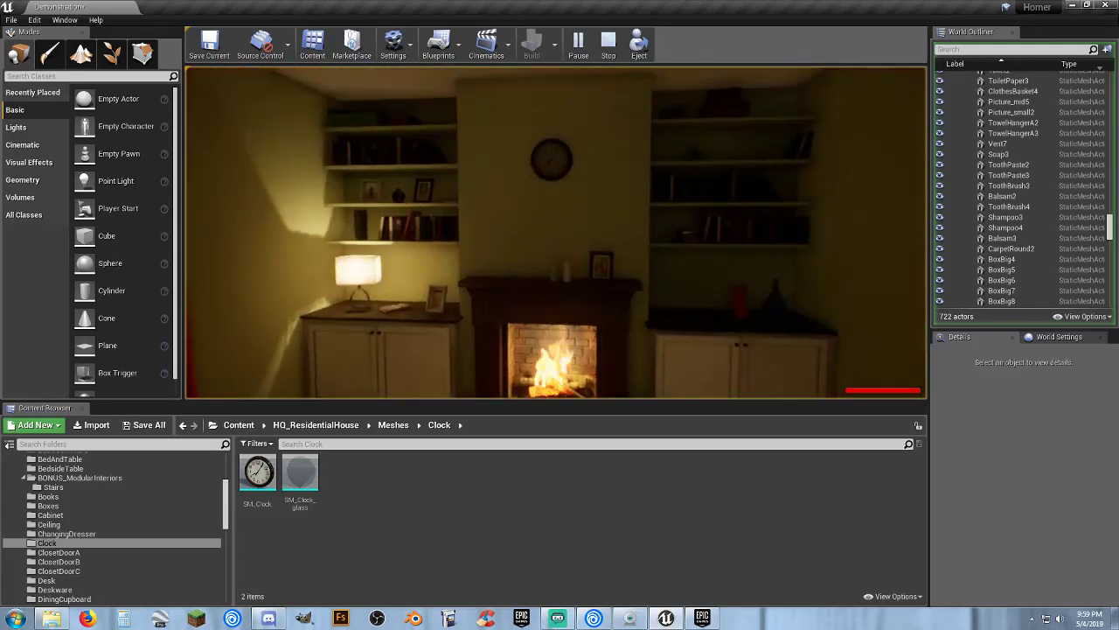
key("w")
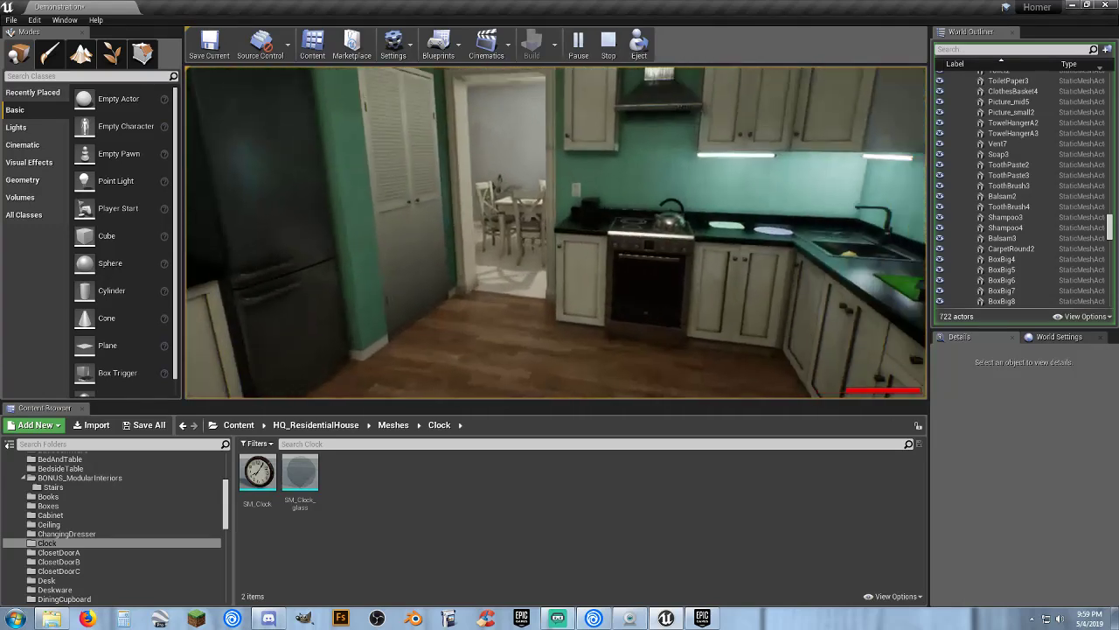
key("Escape")
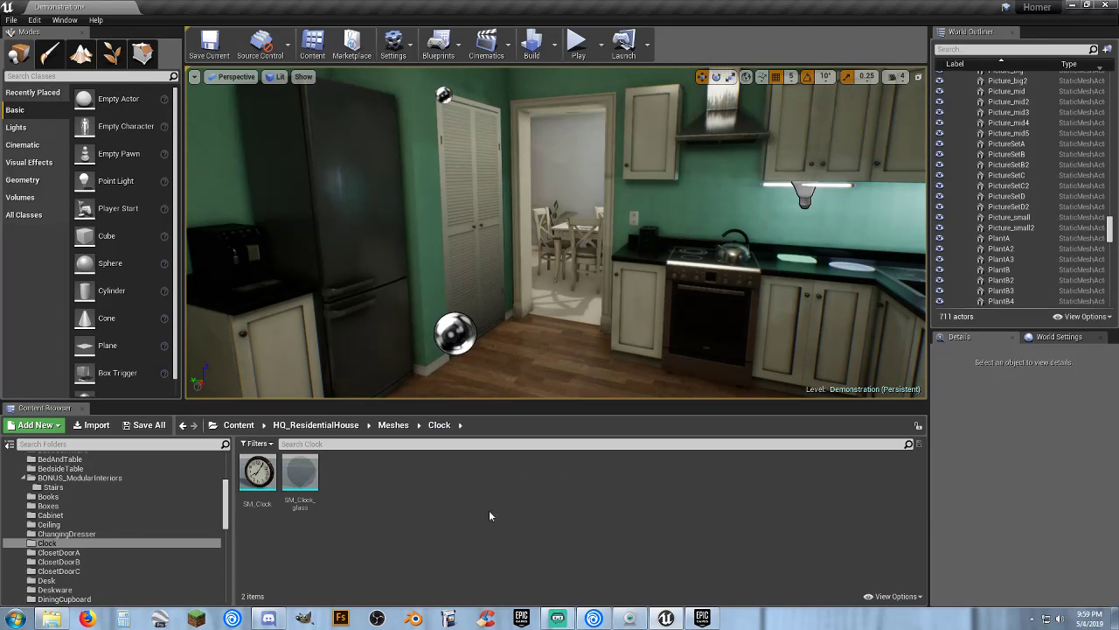
Collapse the Meshes folder under HQ_ResidentialHouse in the folder tree.
scroll(127, 527, "up", 4)
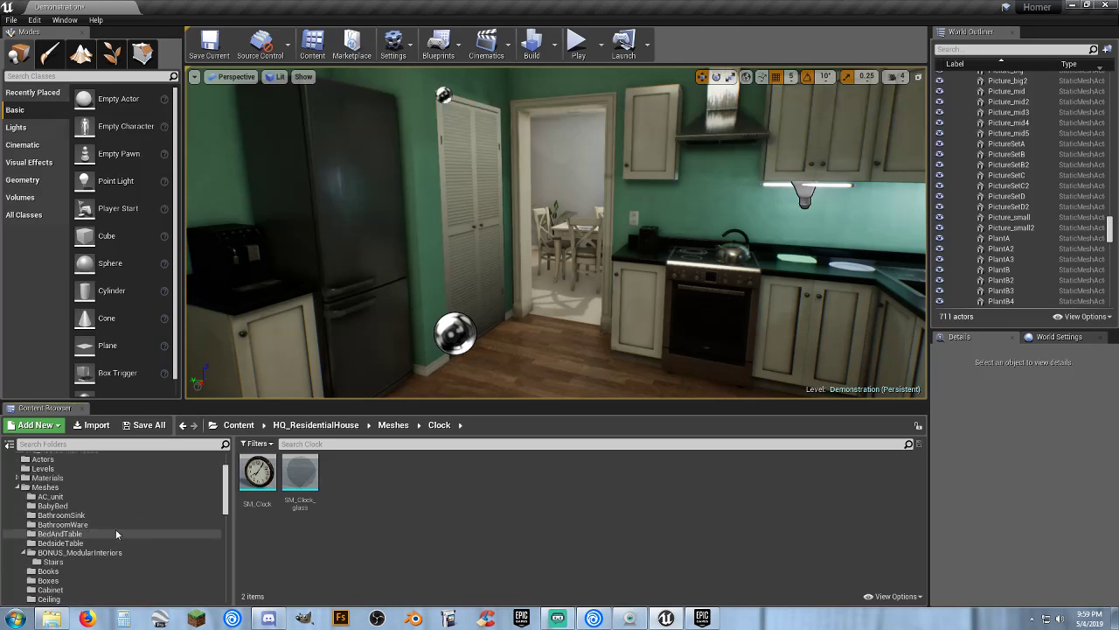
left_click(18, 488)
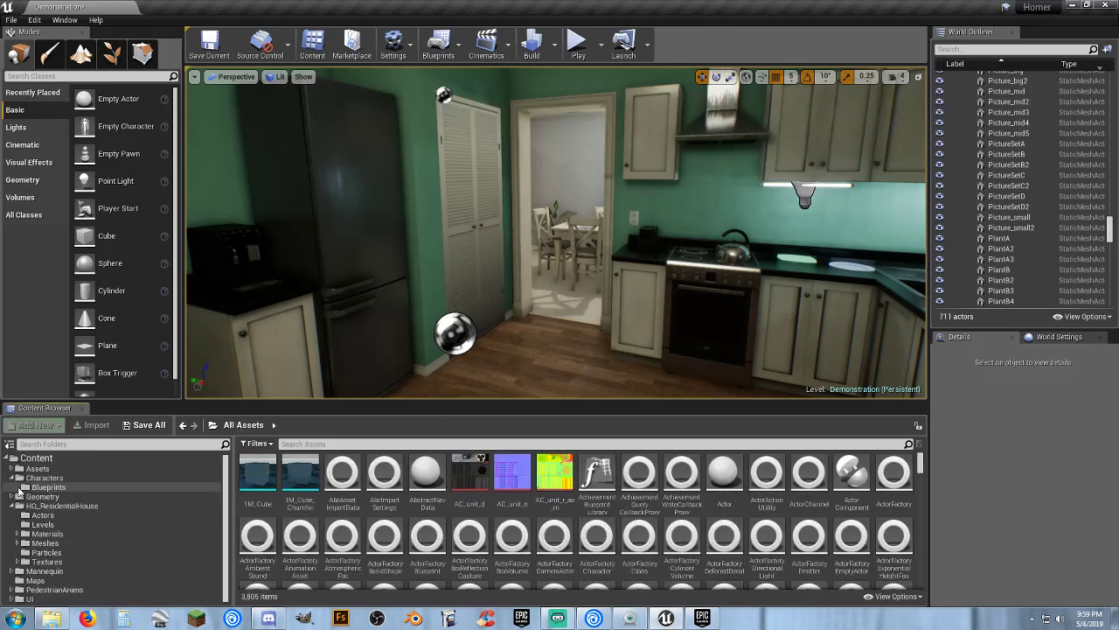
scroll(23, 522, "up", 3)
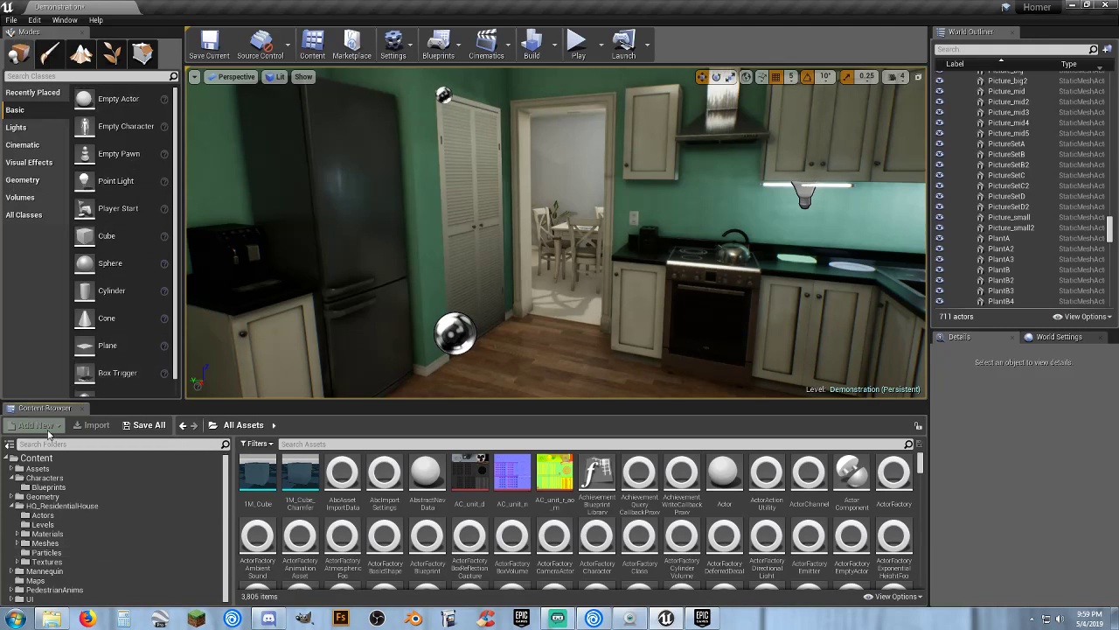
Play the level briefly from the player start outside the house and end the play session.
left_click(577, 53)
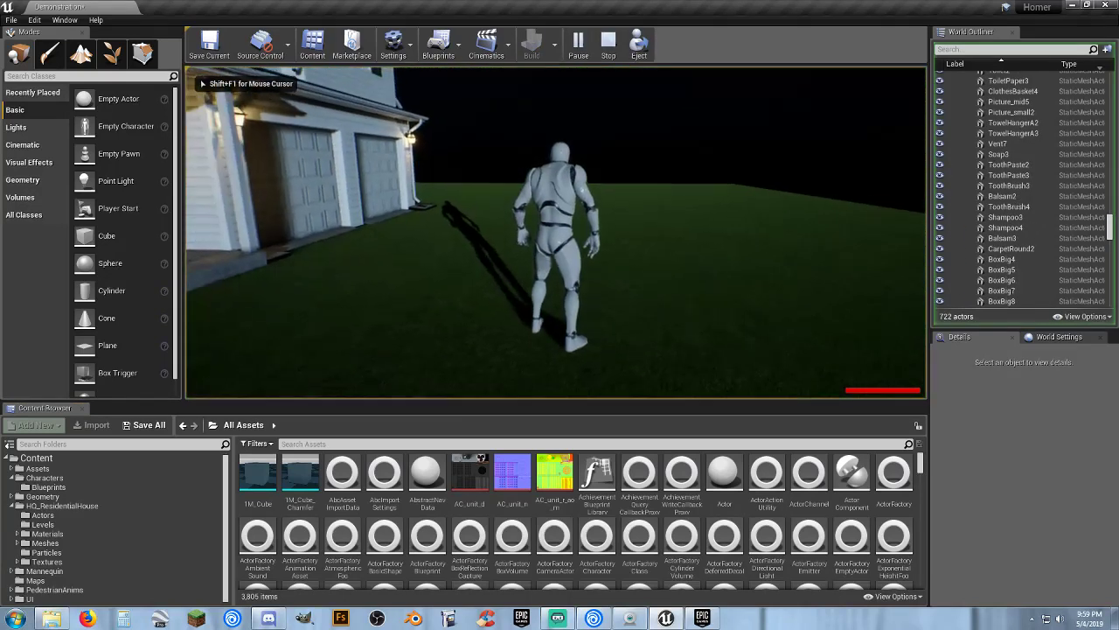
key("Escape")
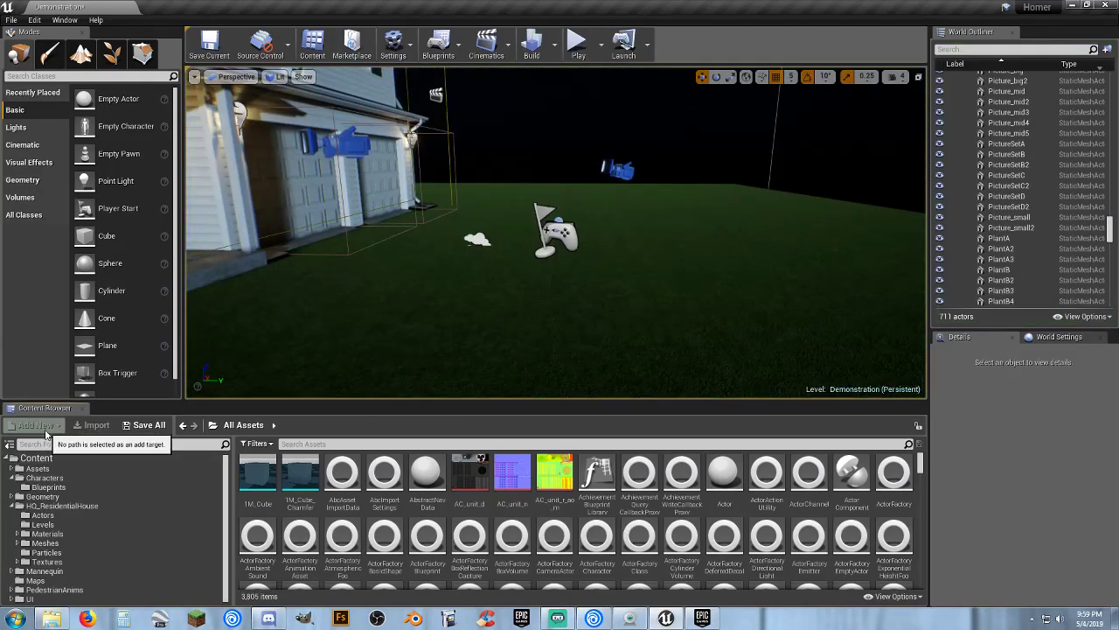
Hide the Content Browser's folder tree and show it again.
left_click(10, 444)
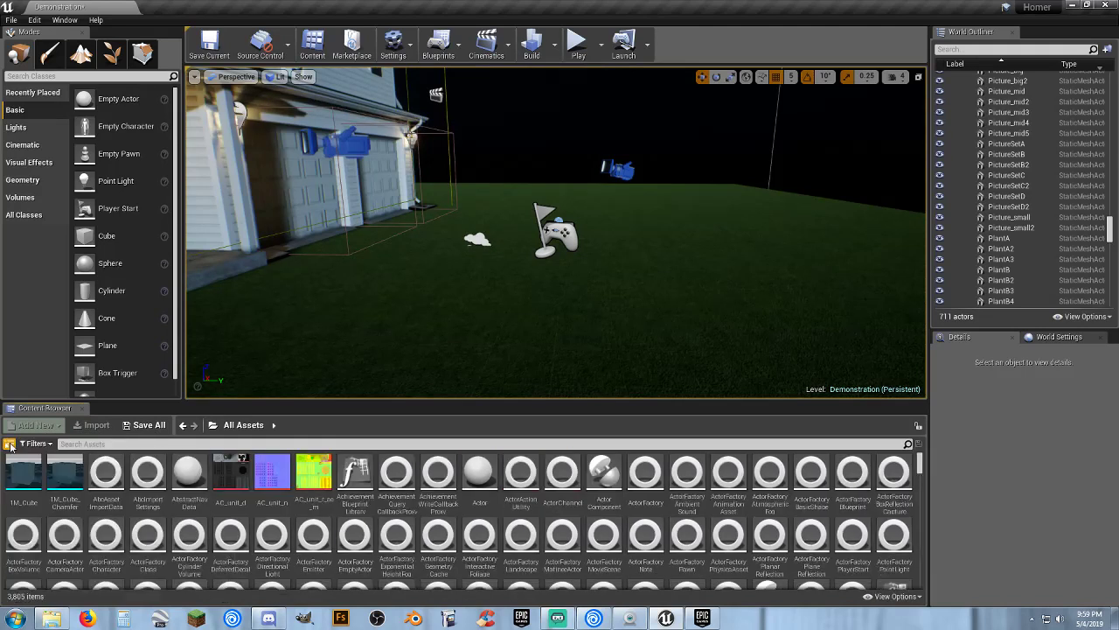
left_click(10, 444)
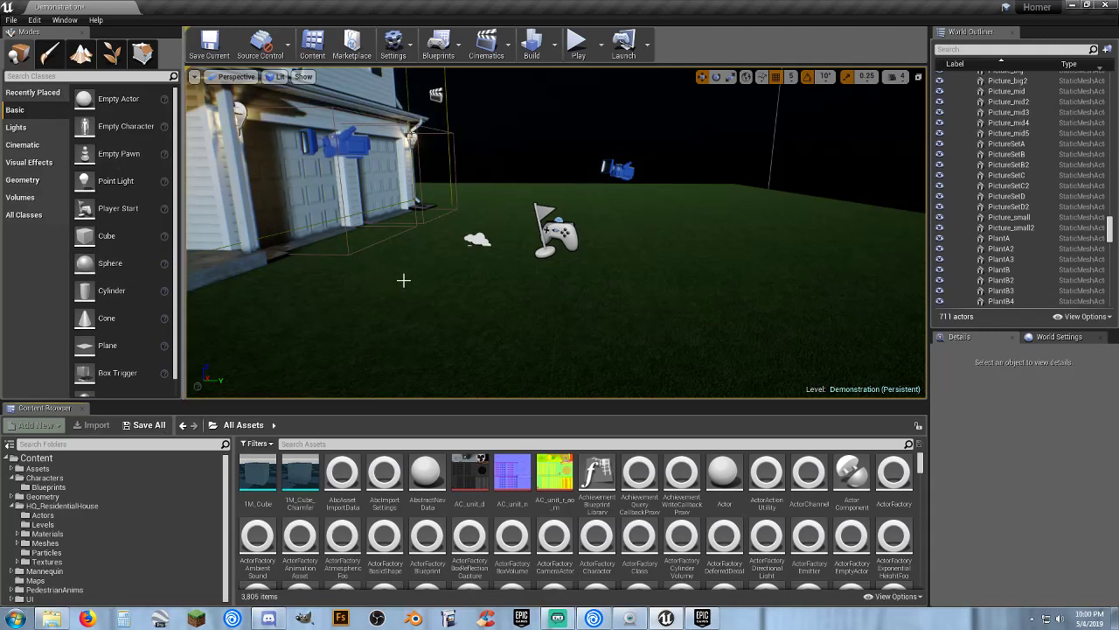
Add the Starter Content pack to the project from the root Content folder.
right_click_drag(403, 279, 298, 413)
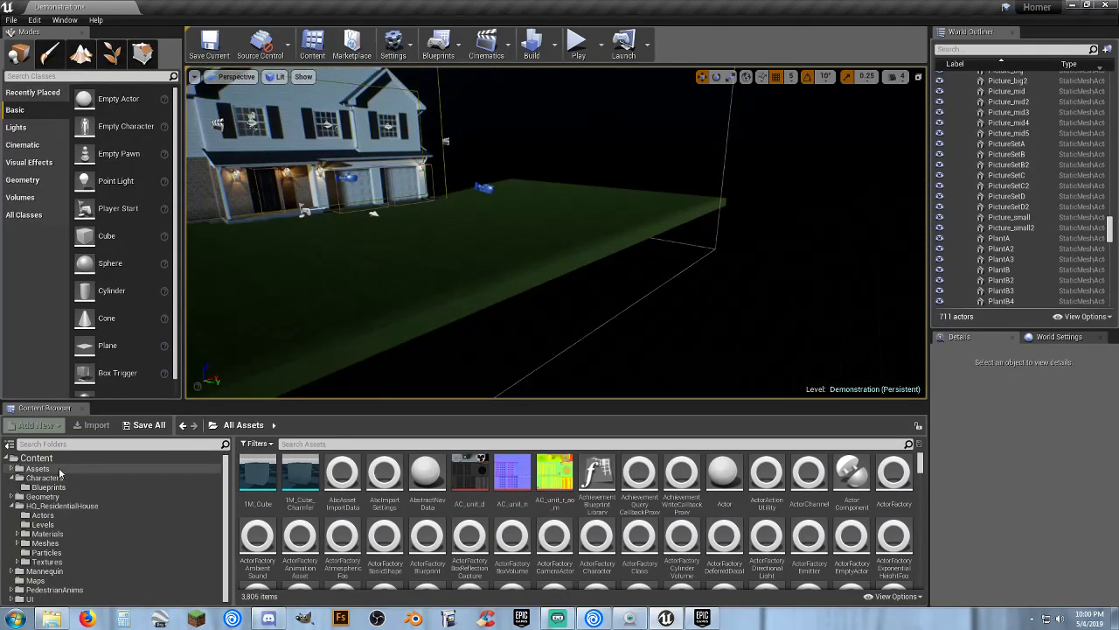
left_click(51, 461)
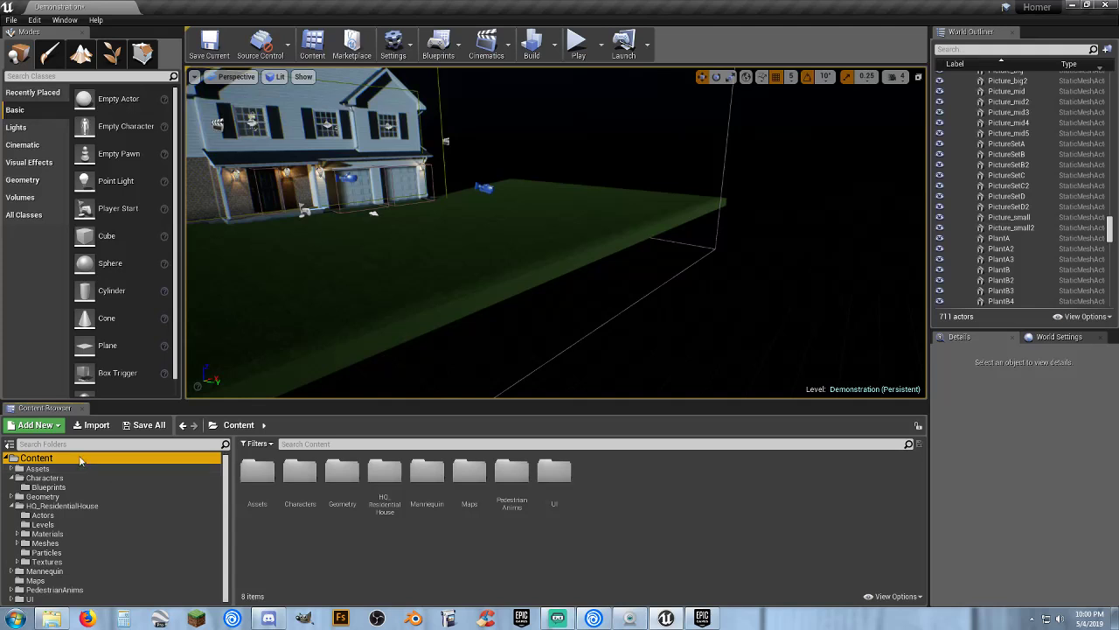
left_click(36, 426)
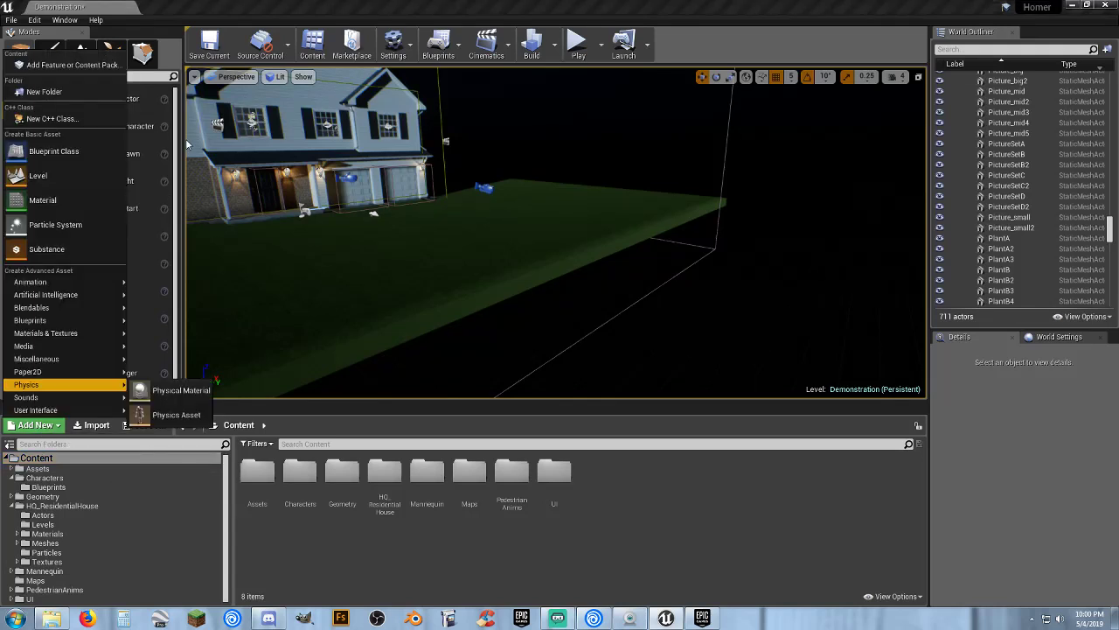
left_click(75, 67)
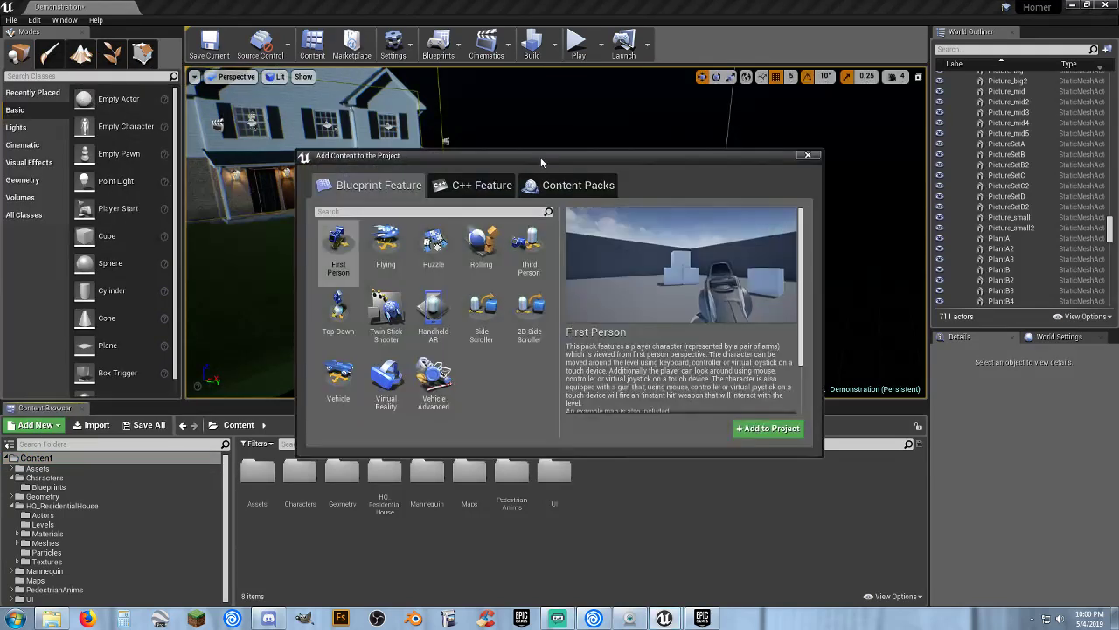
left_click(573, 186)
left_click(376, 253)
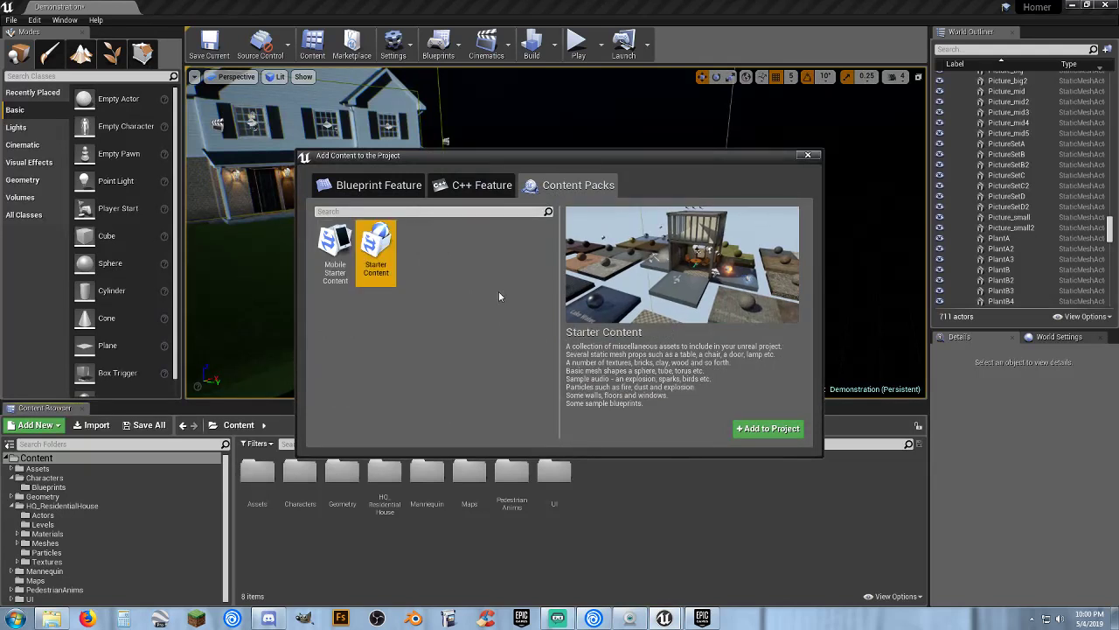
left_click(768, 428)
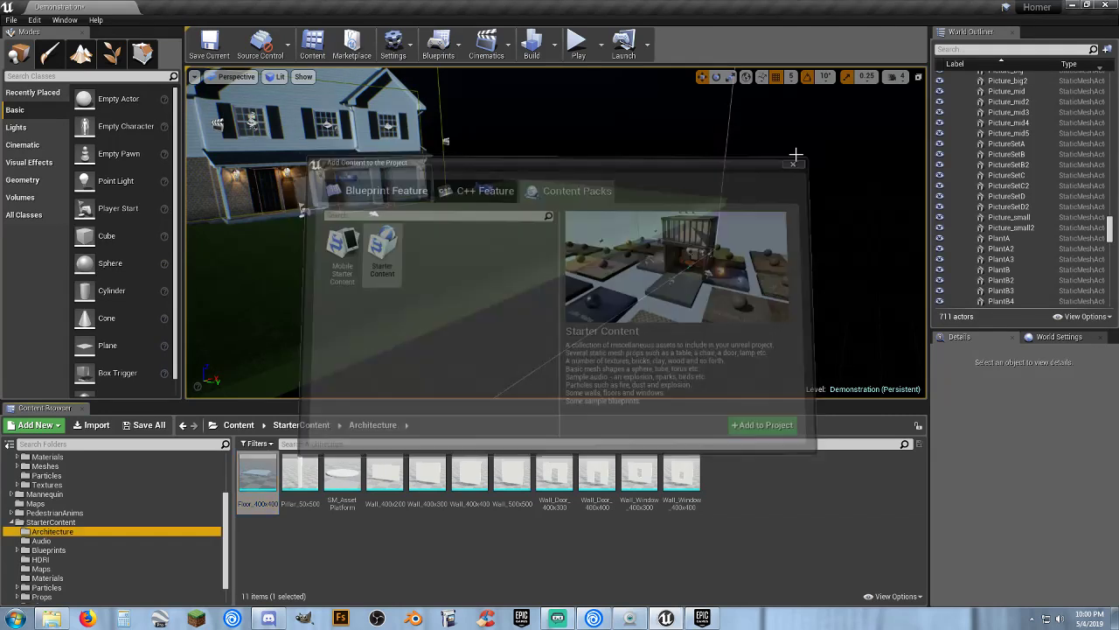
Examine the materials in StarterContent, then those in HQ_ResidentialHouse down to the windows and wood deck materials.
right_click_drag(576, 285, 446, 262)
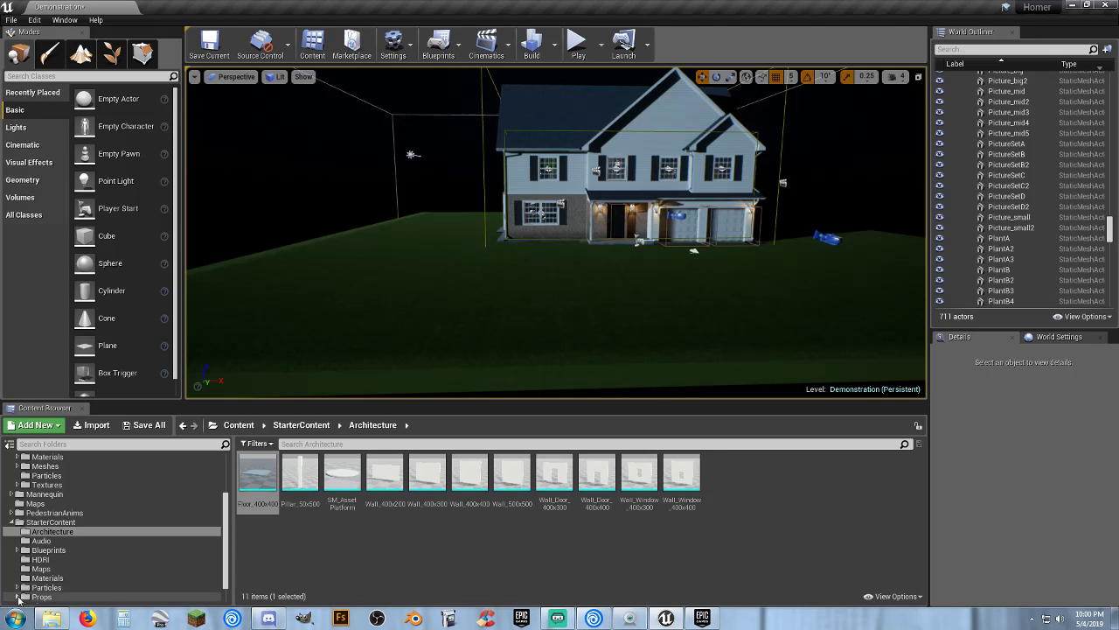
left_click(44, 578)
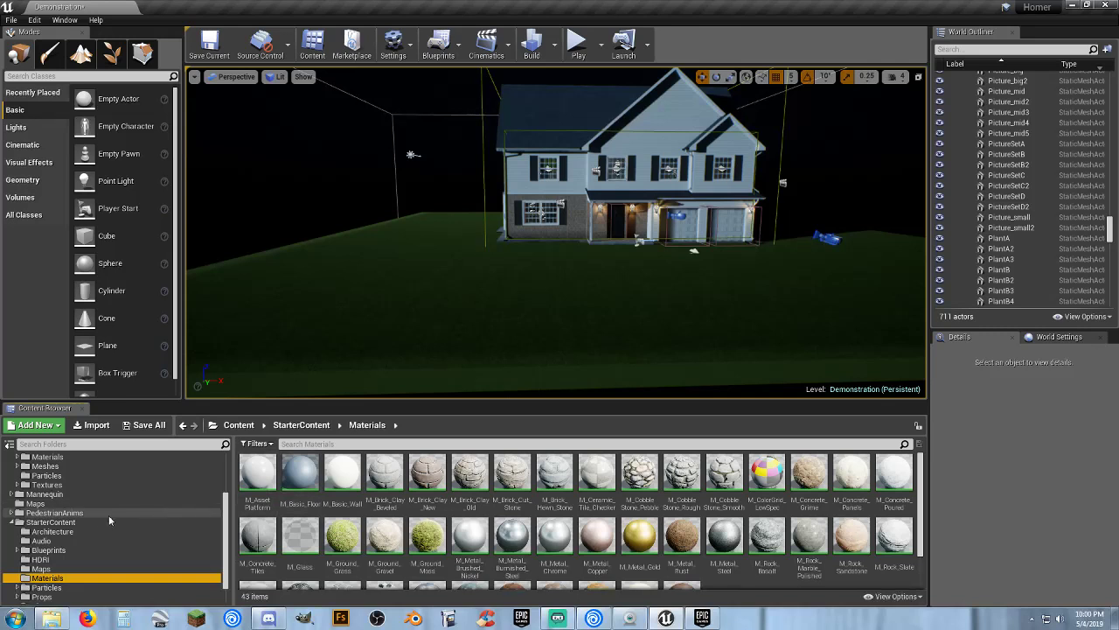
scroll(74, 518, "up", 1)
scroll(73, 518, "up", 1)
left_click(48, 494)
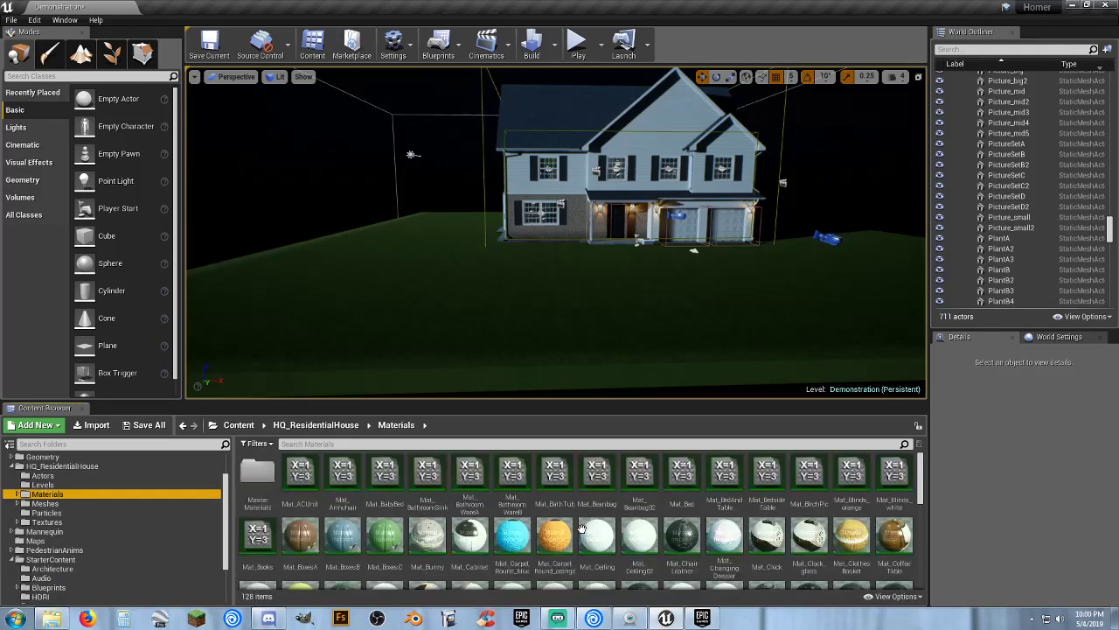
scroll(900, 523, "down", 1)
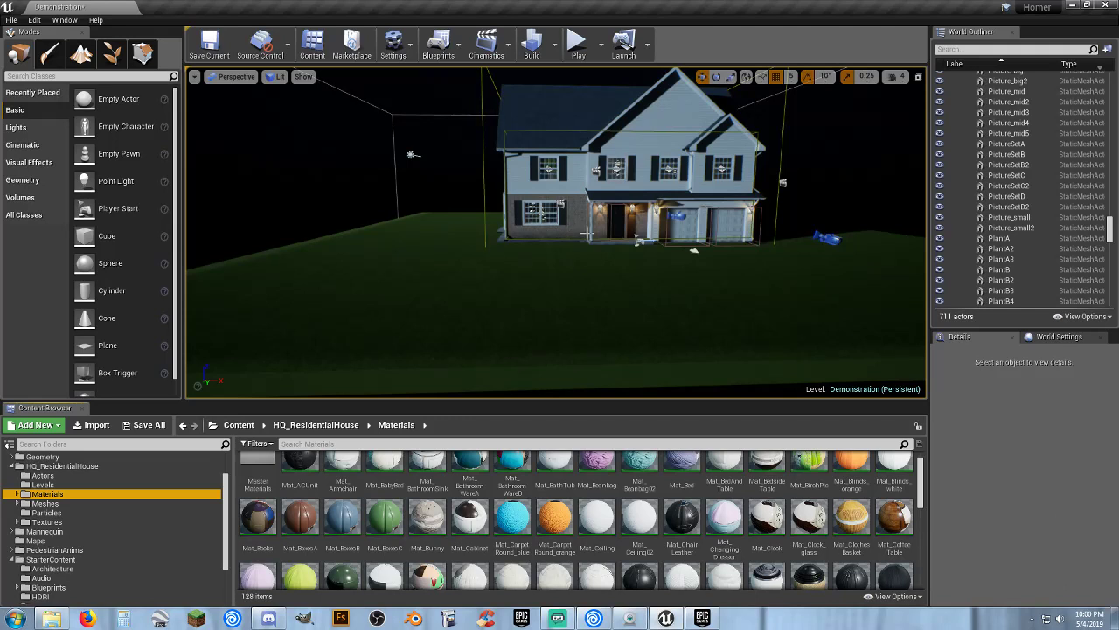
mouse_move(587, 302)
right_mouse_down()
mouse_move(588, 260)
mouse_move(580, 289)
right_mouse_up()
key("w")
scroll(839, 542, "down", 4)
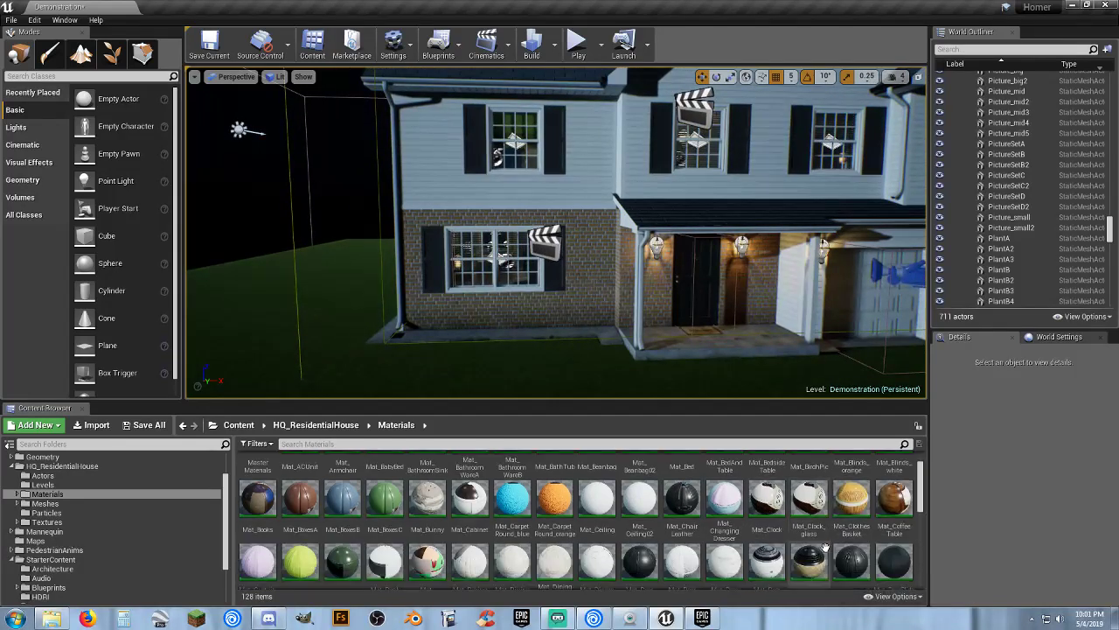
scroll(857, 548, "down", 1)
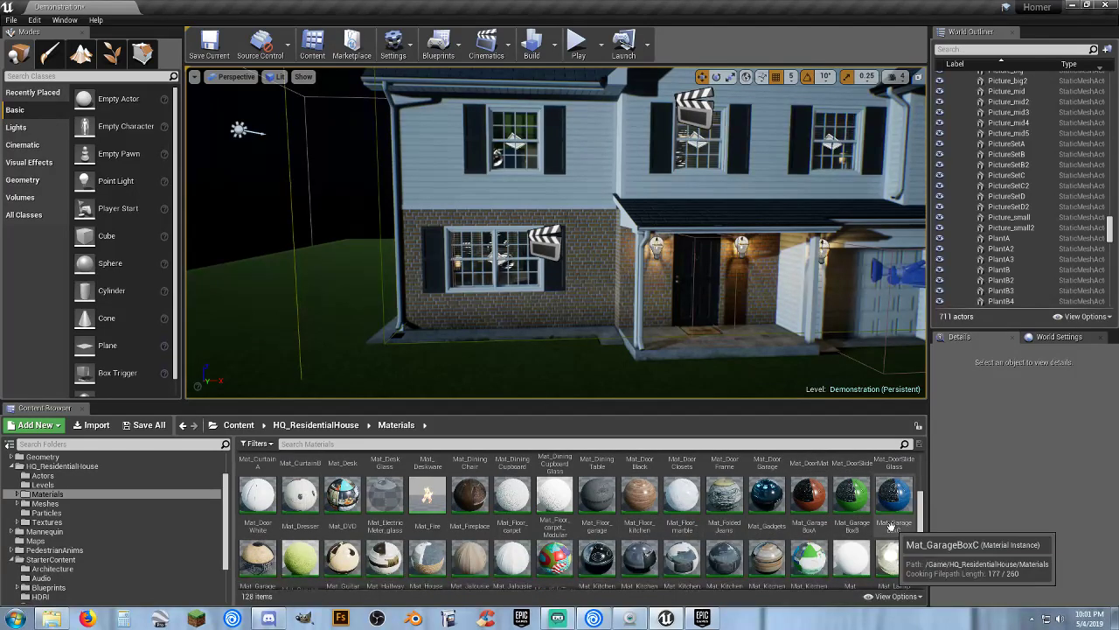
scroll(892, 527, "down", 1)
scroll(892, 527, "down", 1)
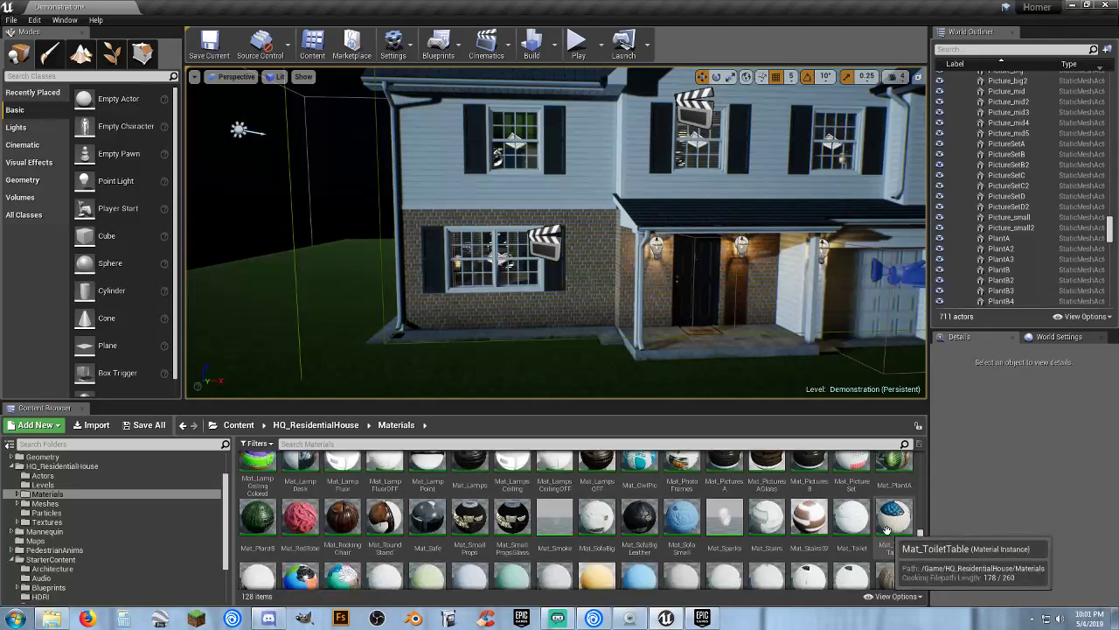
scroll(887, 529, "down", 1)
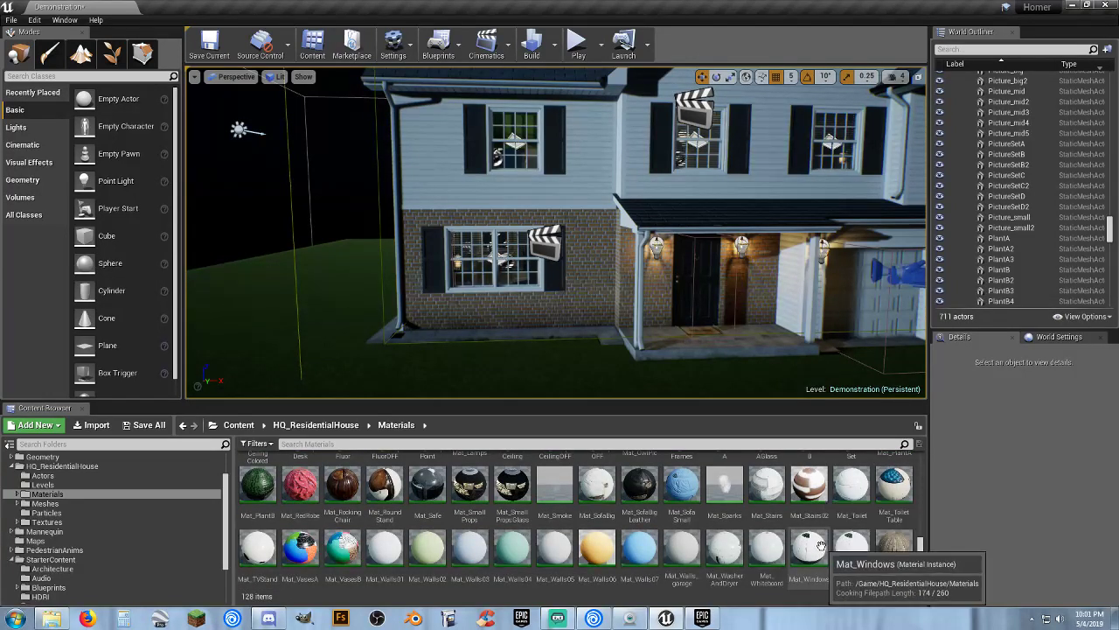
Inspect the yard around the house, selecting the Cam_01 camera and then the Ground mesh.
right_click_drag(771, 384, 822, 376)
key("w")
right_click_drag(433, 267, 459, 266)
right_click_drag(668, 340, 648, 320)
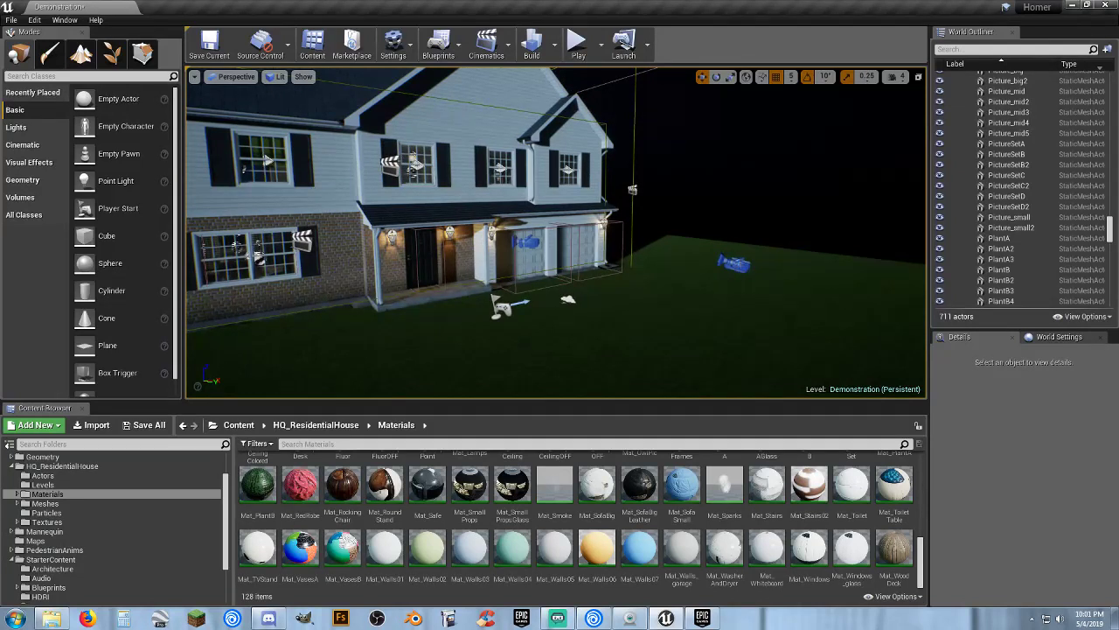
left_click(734, 264)
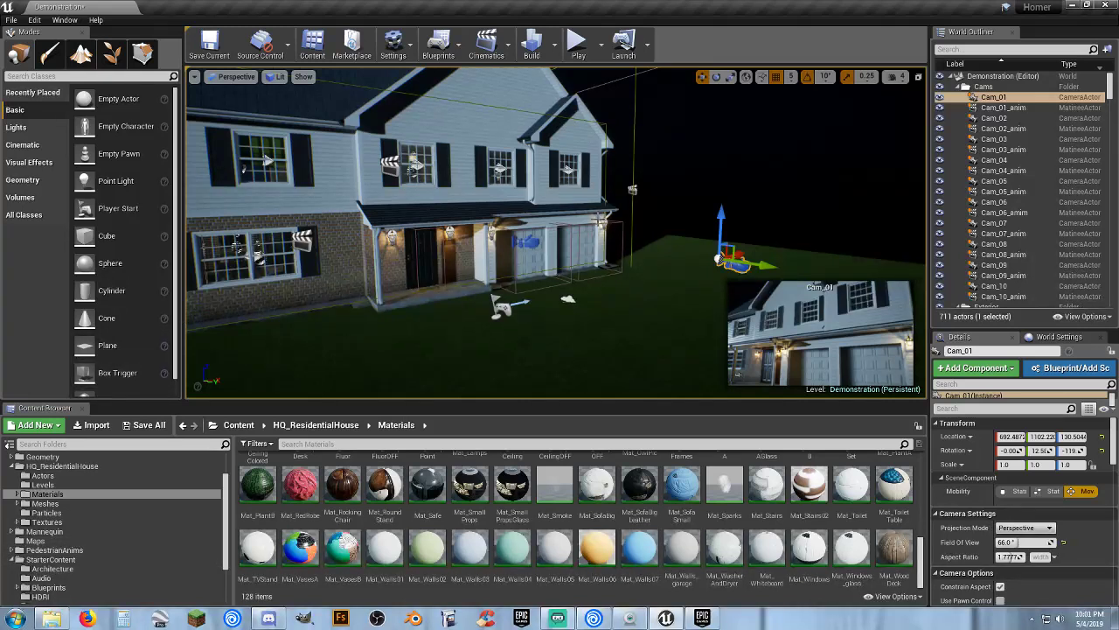
right_click_drag(600, 215, 298, 228)
left_click(600, 215)
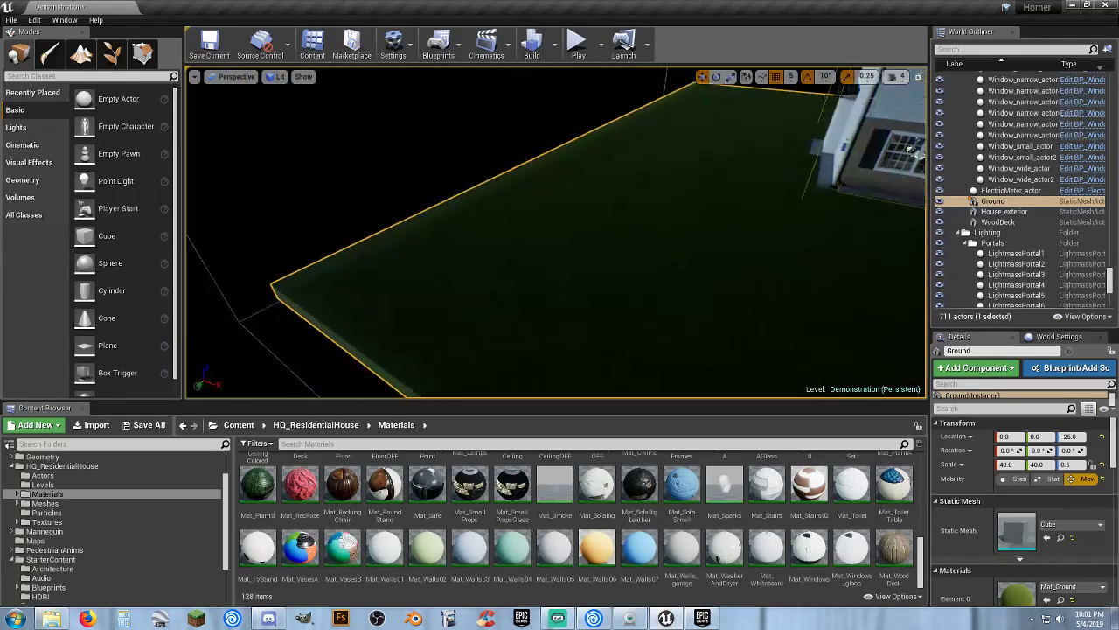
right_click_drag(455, 221, 434, 99)
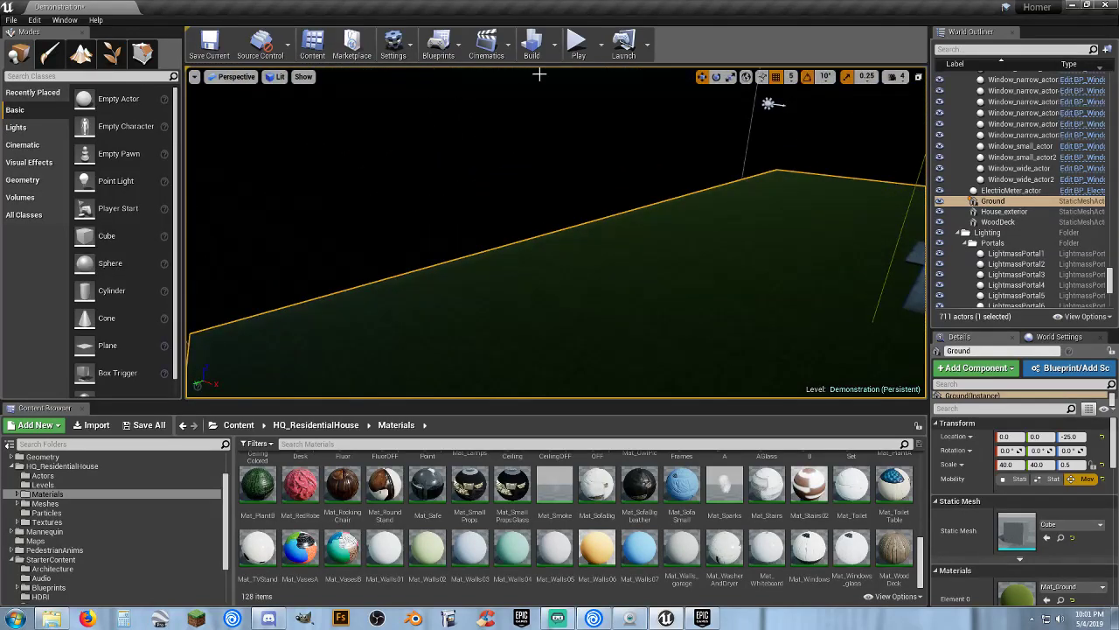
Show the geometry brushes and select the M_Brick_Clay_New material in StarterContent's Materials folder.
left_click(41, 184)
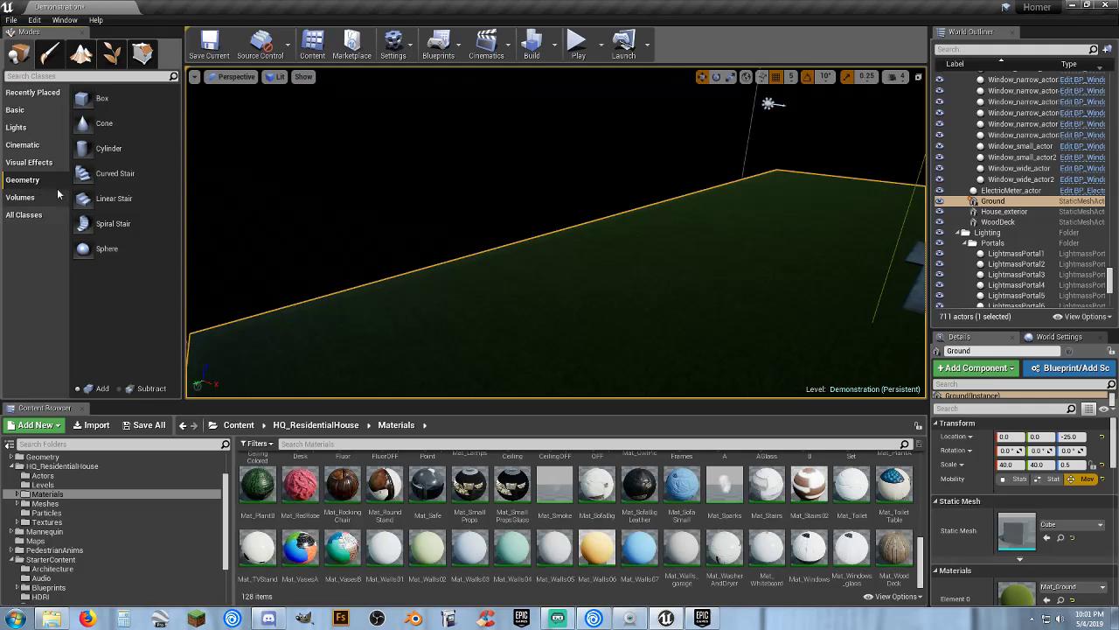
left_click_drag(87, 98, 523, 273)
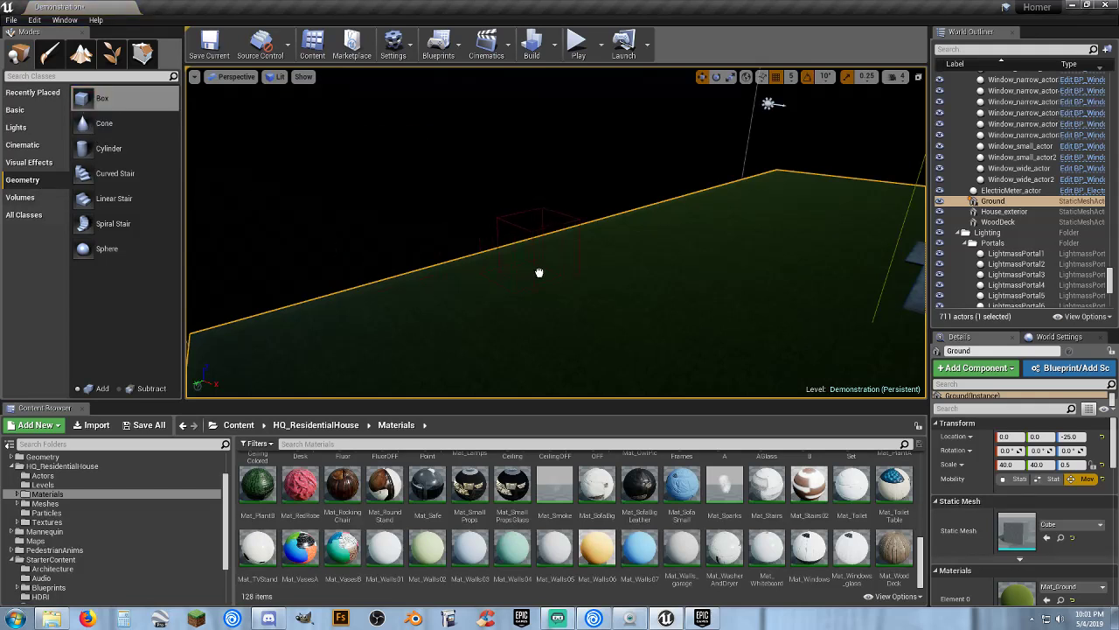
left_click_drag(219, 285, 146, 310)
mouse_move(556, 233)
right_mouse_down()
mouse_move(451, 232)
mouse_move(545, 238)
right_mouse_up()
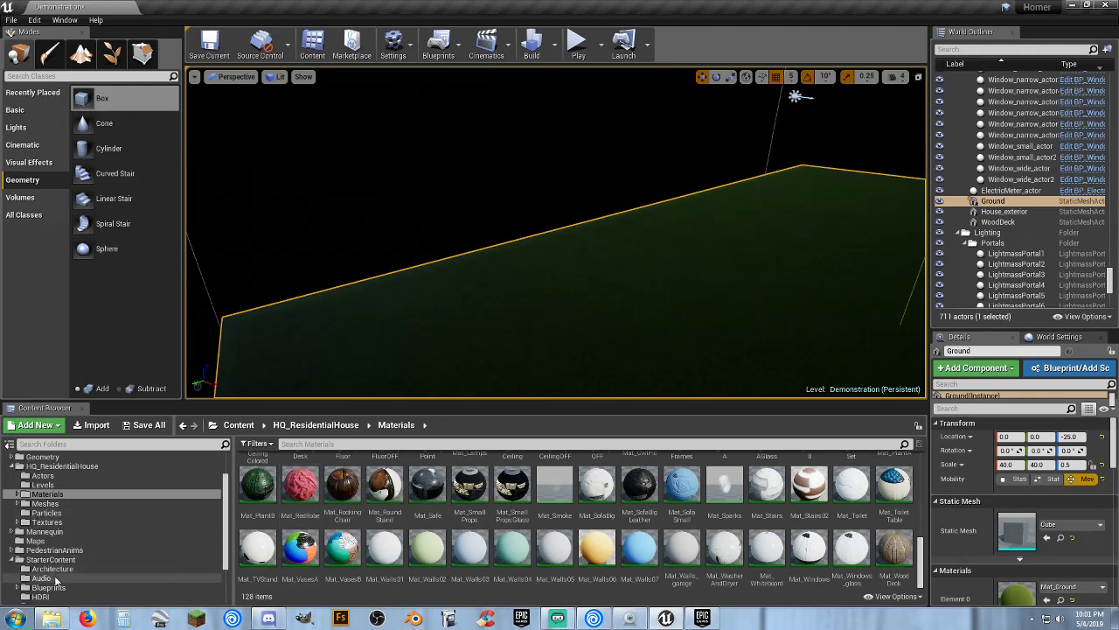
scroll(58, 572, "down", 3)
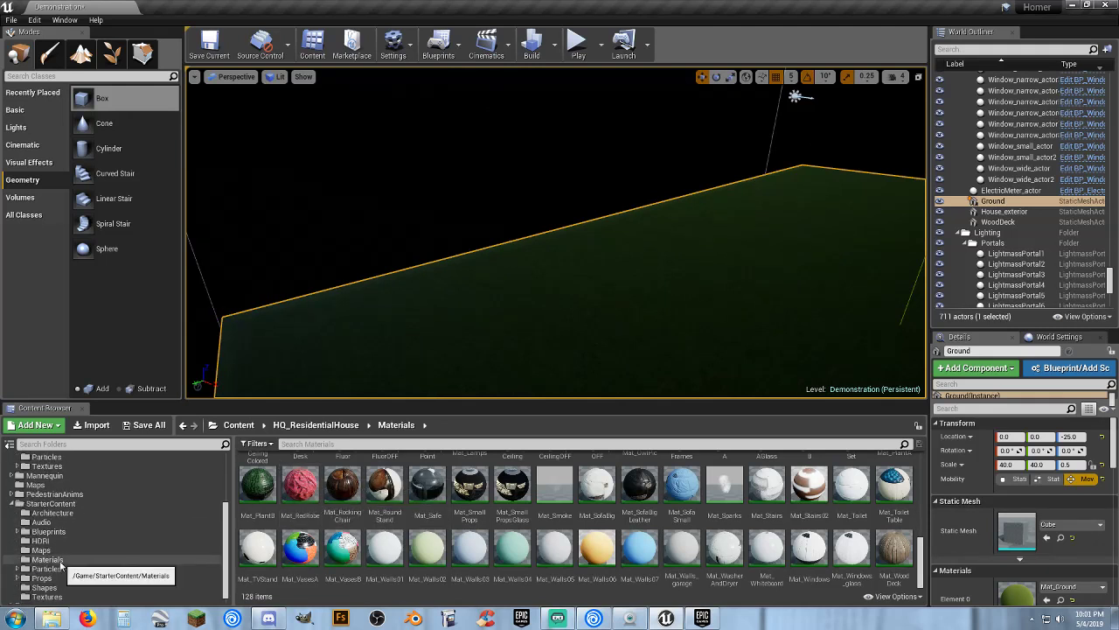
left_click(59, 563)
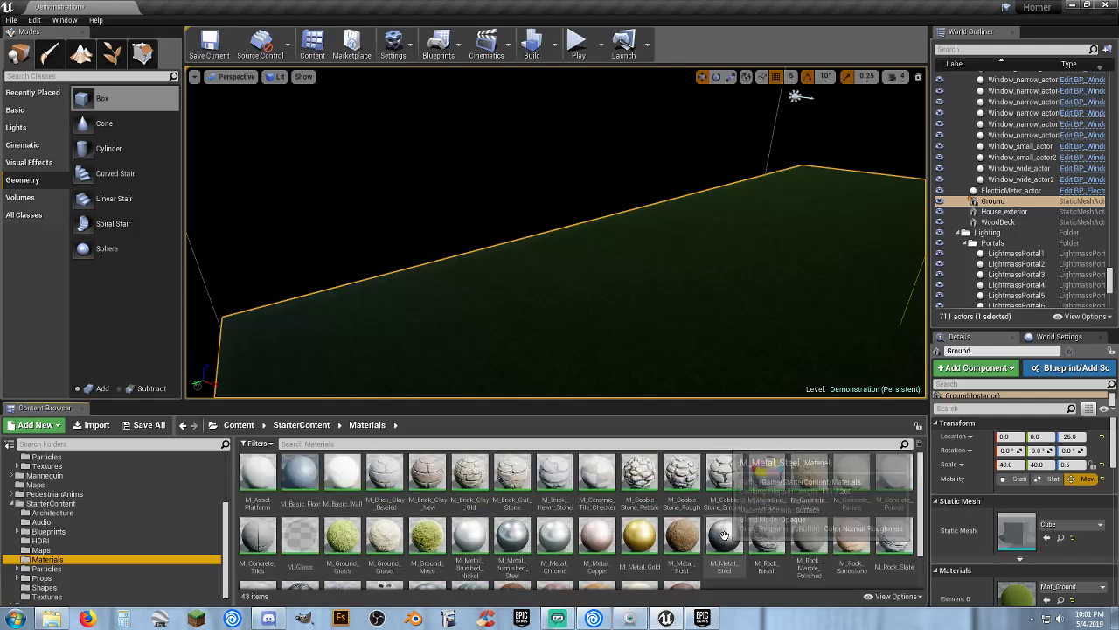
left_click(428, 476)
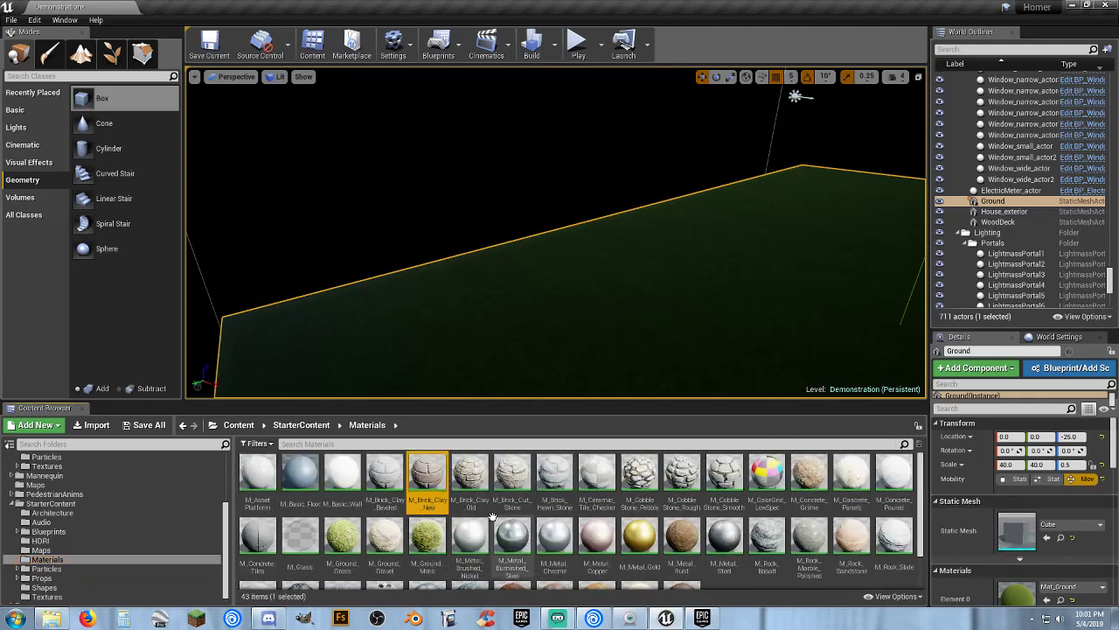
Place a Box brush with the selected brick material on the ground and move it along X to -1890.
left_click(101, 110)
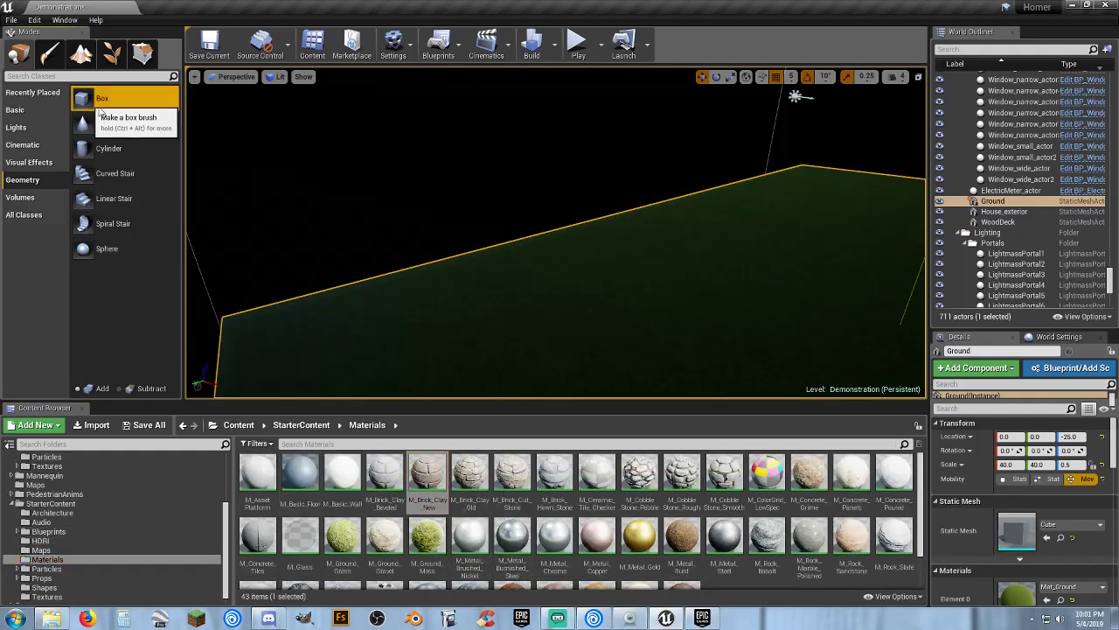
mouse_move(101, 111)
left_mouse_down()
mouse_move(522, 233)
mouse_move(554, 256)
left_mouse_up()
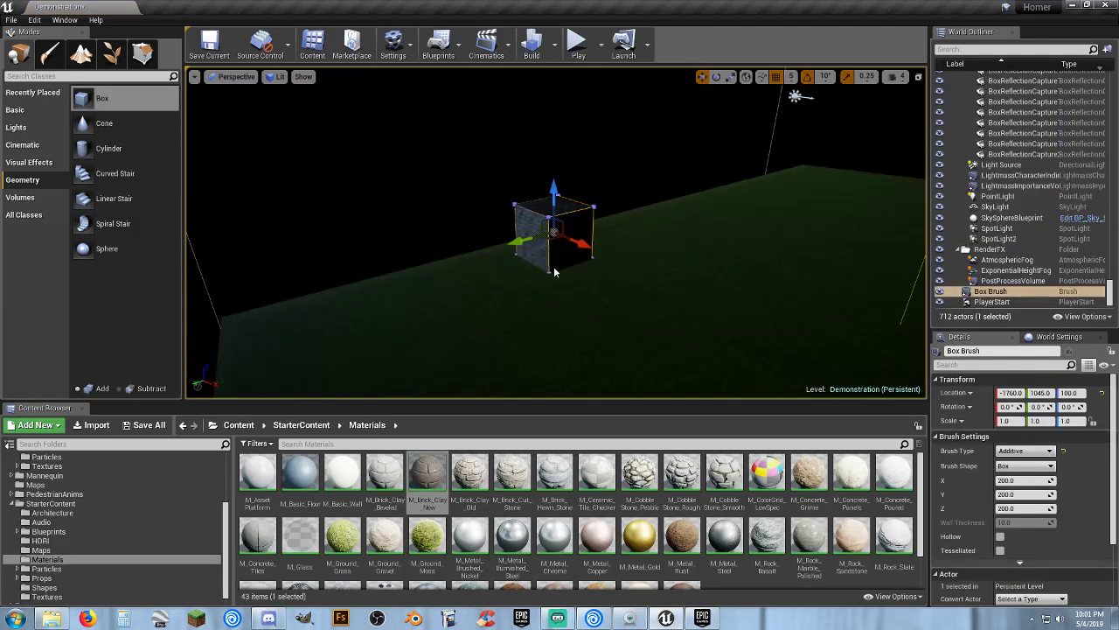
left_click_drag(581, 246, 557, 242)
right_click_drag(557, 242, 612, 218)
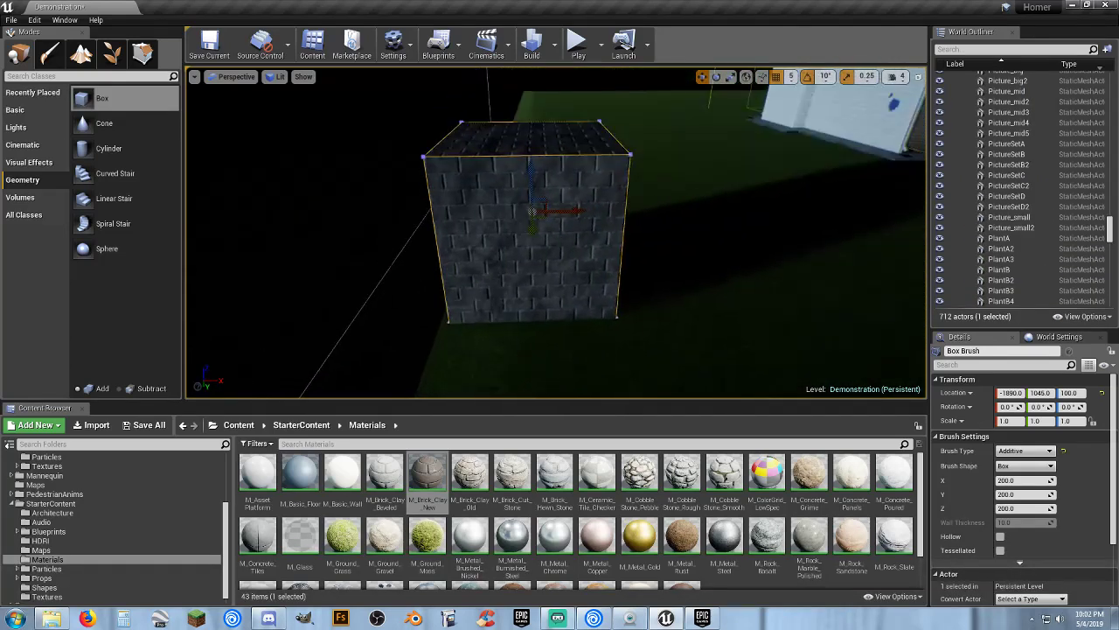
Set the box brush's X size to 30 and move it along X to -1985 at the ground's edge.
left_click(1014, 480)
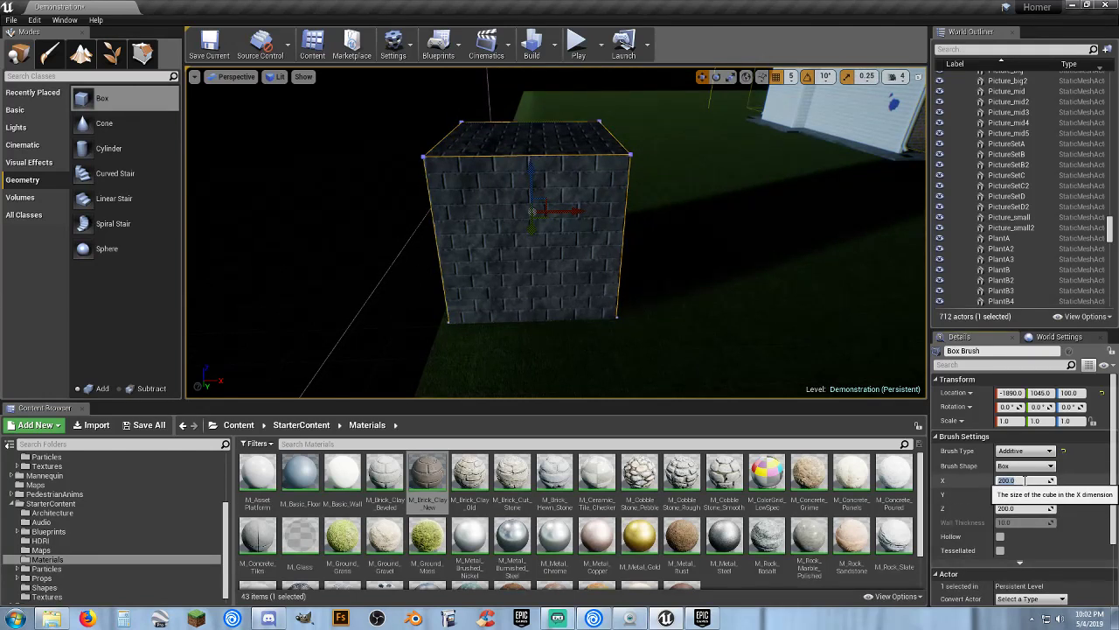
type("30")
key("Return")
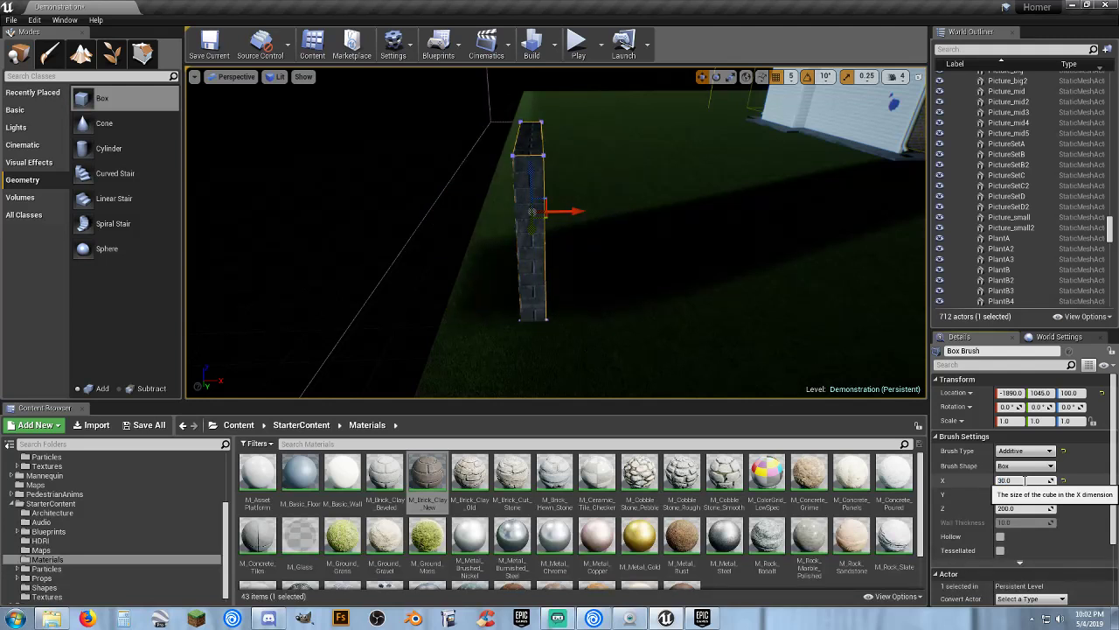
key("Tab")
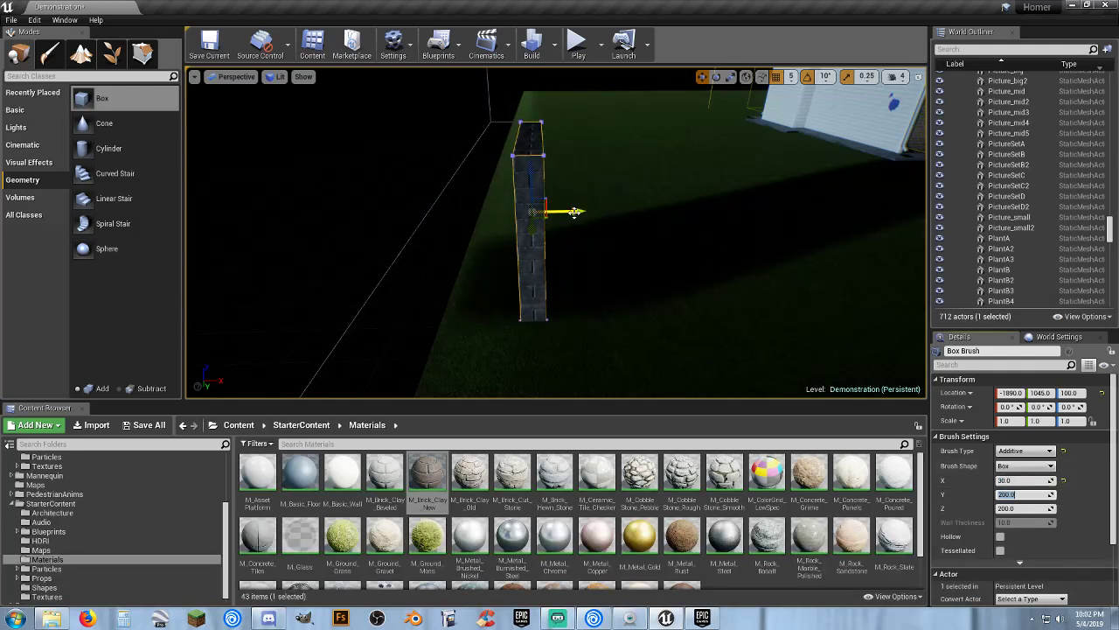
left_click_drag(573, 211, 503, 212)
right_click_drag(555, 217, 409, 222)
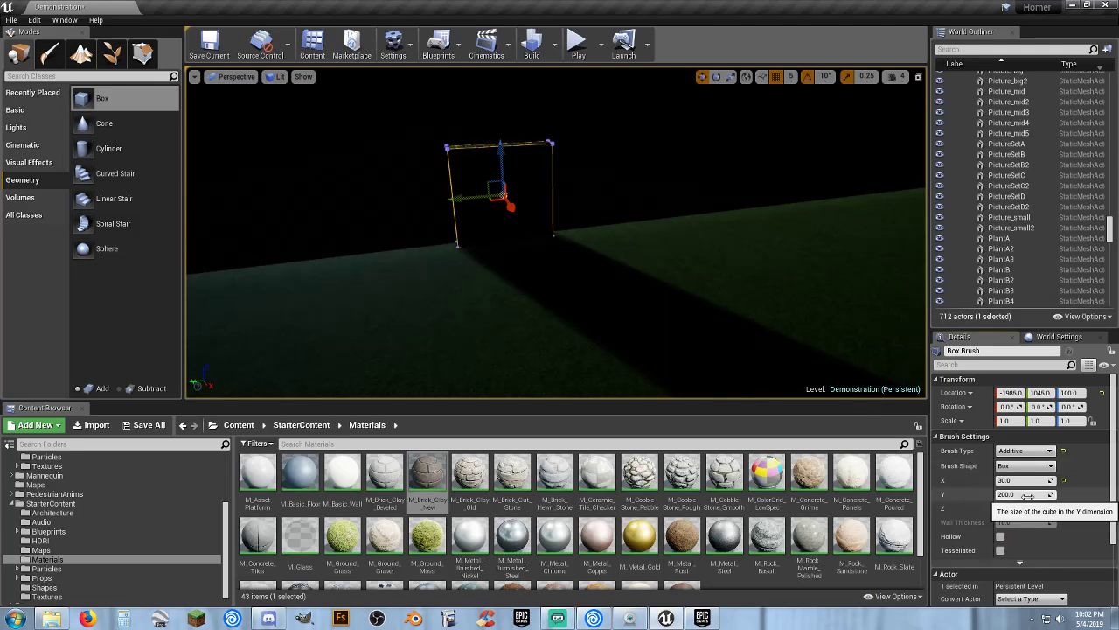
Set the box brush's Z size to 300 and its Z location to 150.
type("300")
key("Tab")
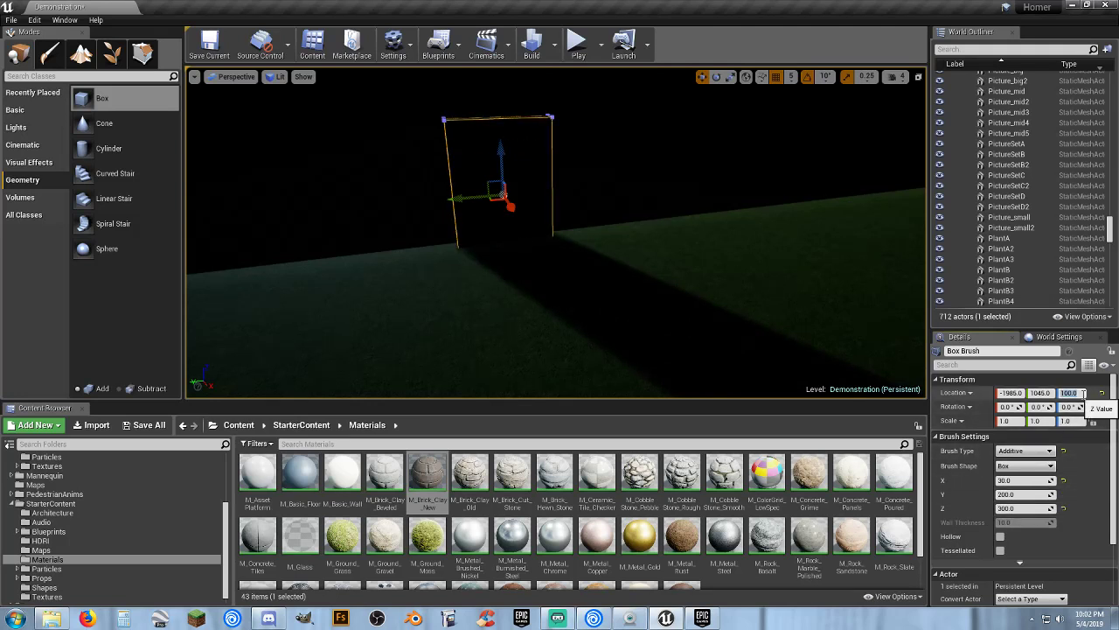
key("Return")
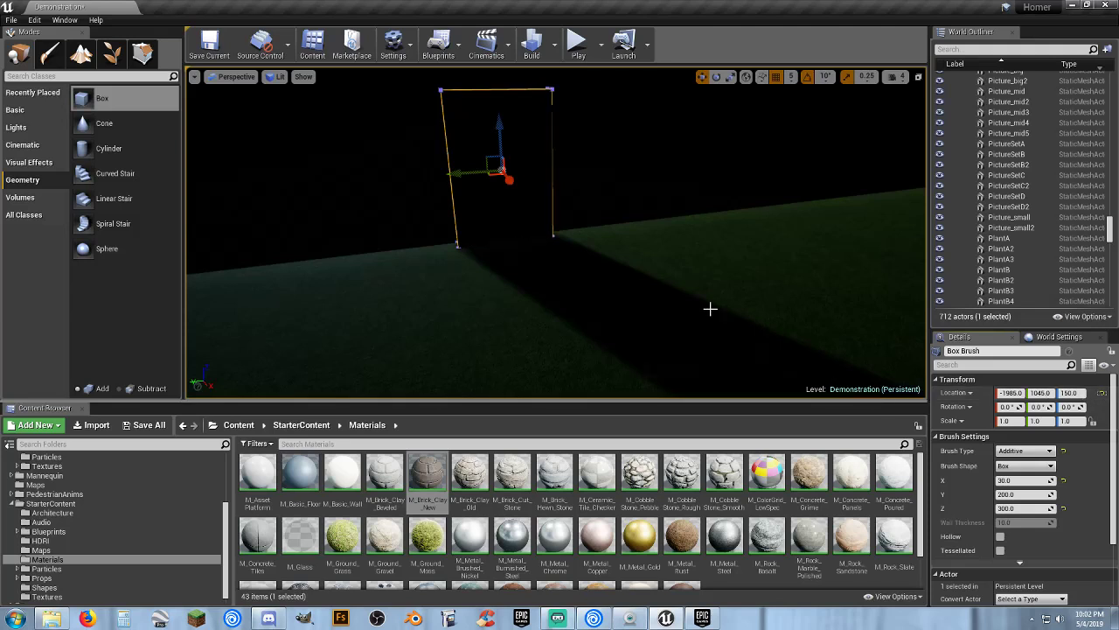
Move the brick box brush along the ground's edge to about Y -140, roughly in line with the house.
right_click_drag(710, 310, 813, 315)
key("s")
key("s")
mouse_move(612, 309)
right_mouse_down()
mouse_move(629, 337)
mouse_move(612, 345)
mouse_move(769, 337)
mouse_move(822, 311)
right_mouse_up()
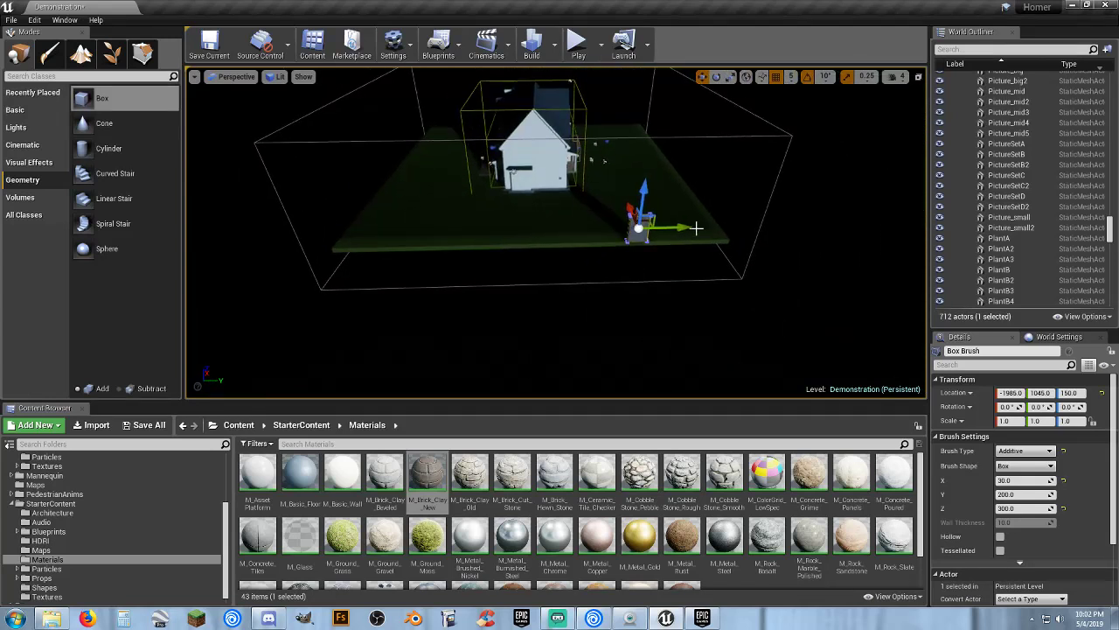
left_click_drag(691, 227, 605, 237)
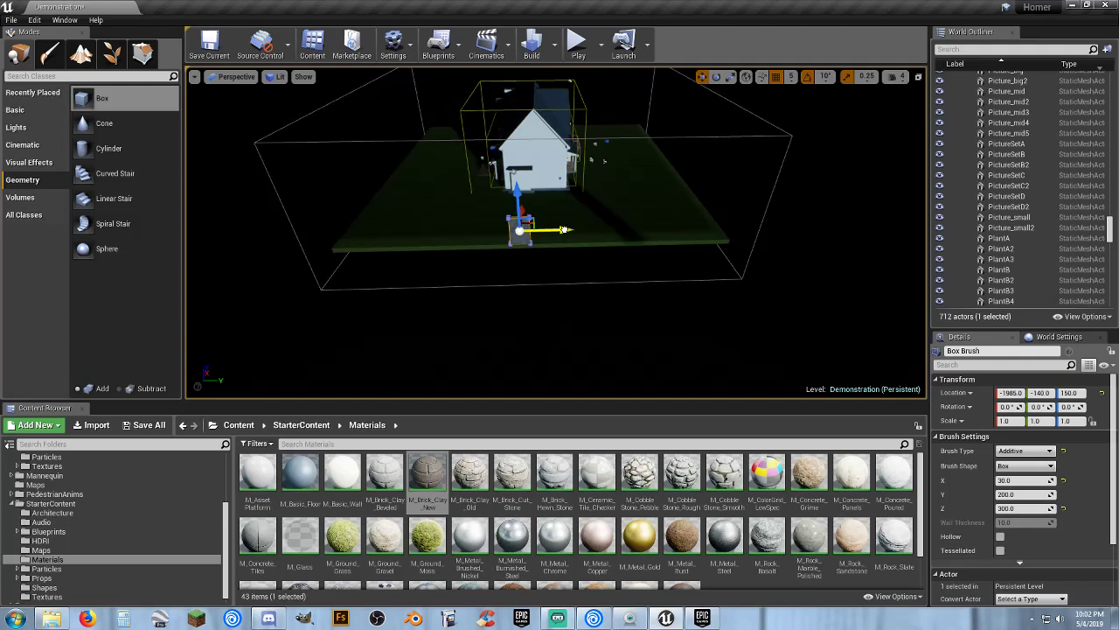
Move the box brush to Y 20 and try Y sizes of 1200, 3000 and 3800 along the ground's edge.
left_click_drag(578, 229, 584, 229)
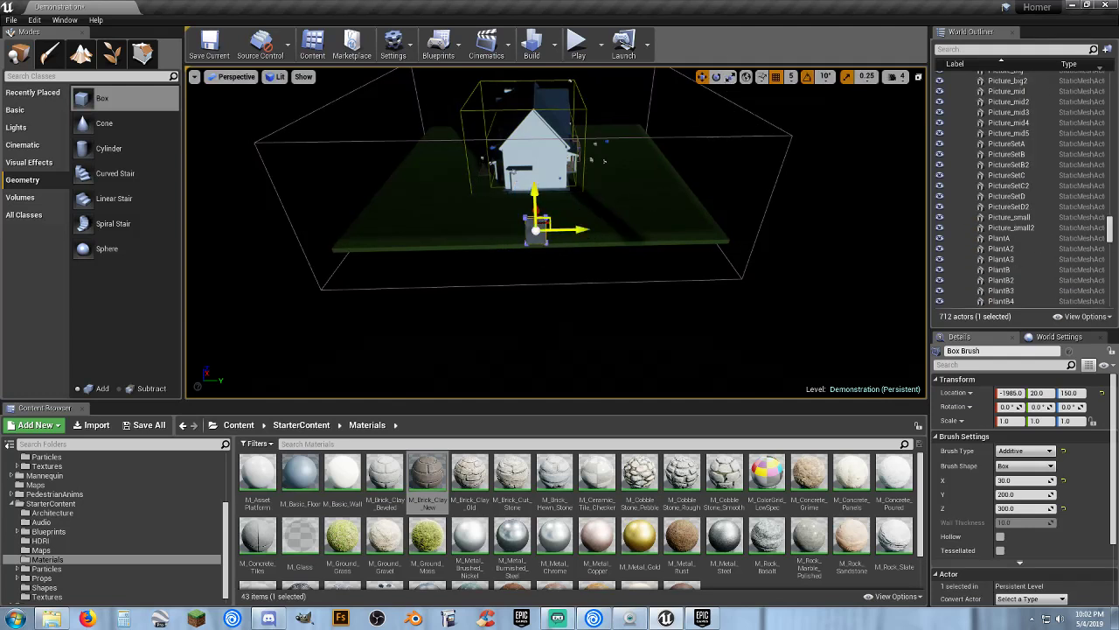
mouse_move(538, 229)
right_mouse_down()
mouse_move(512, 251)
mouse_move(539, 229)
right_mouse_up()
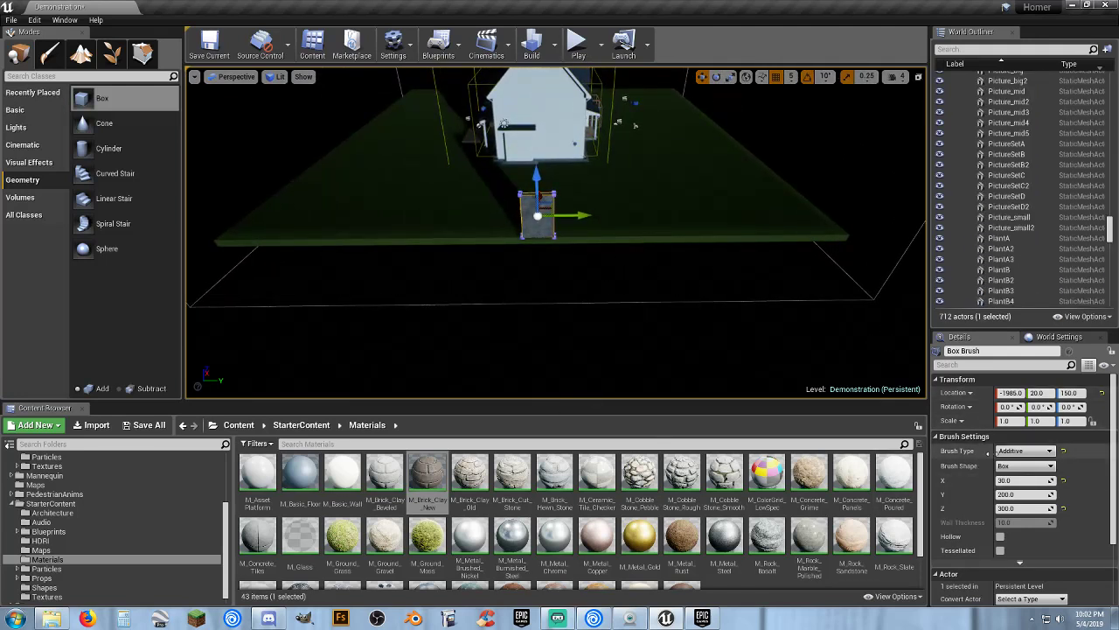
left_click(1024, 494)
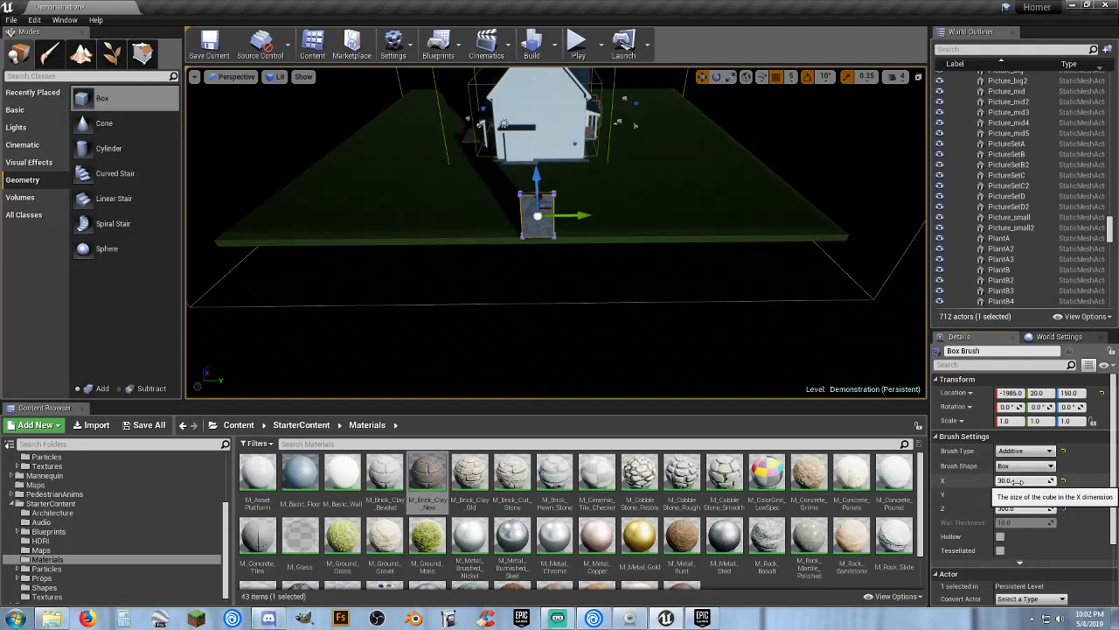
key("Tab")
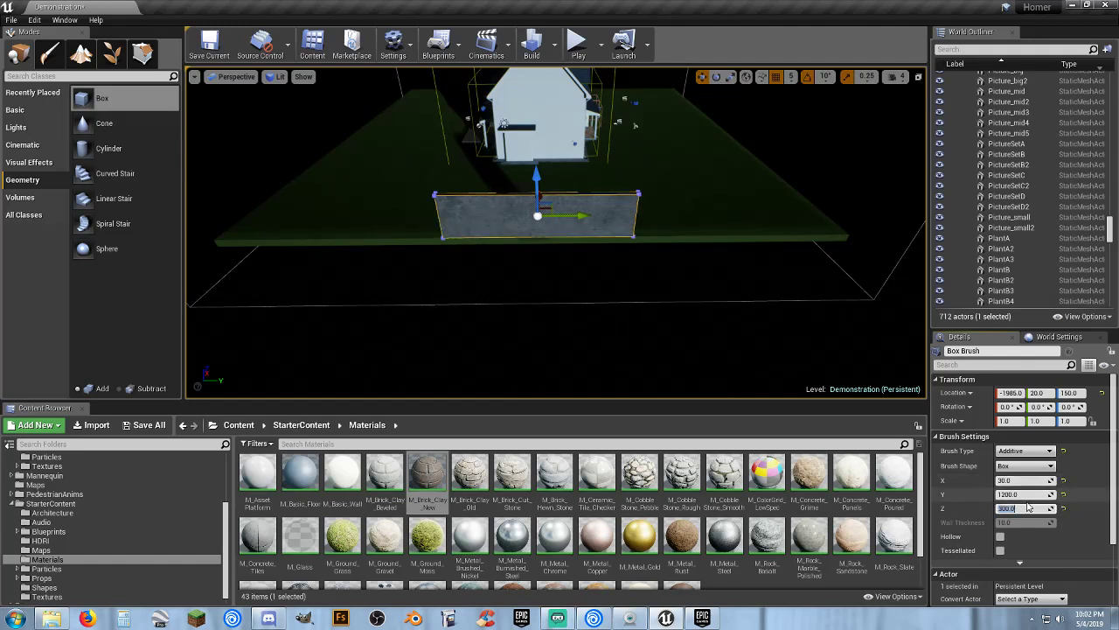
left_click(1020, 492)
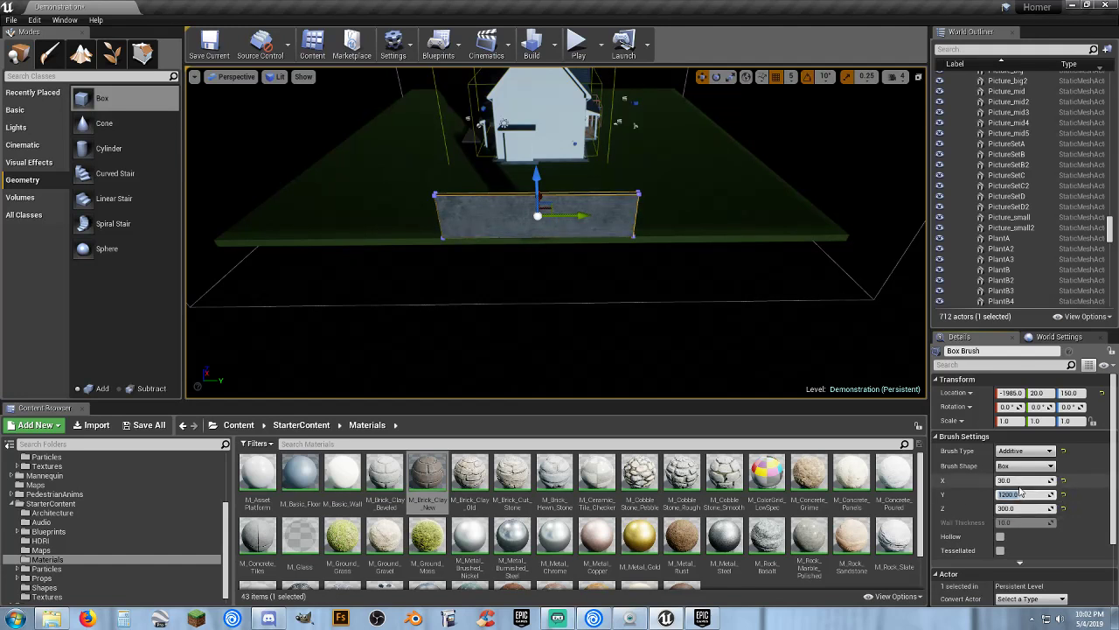
type("3000")
key("Tab")
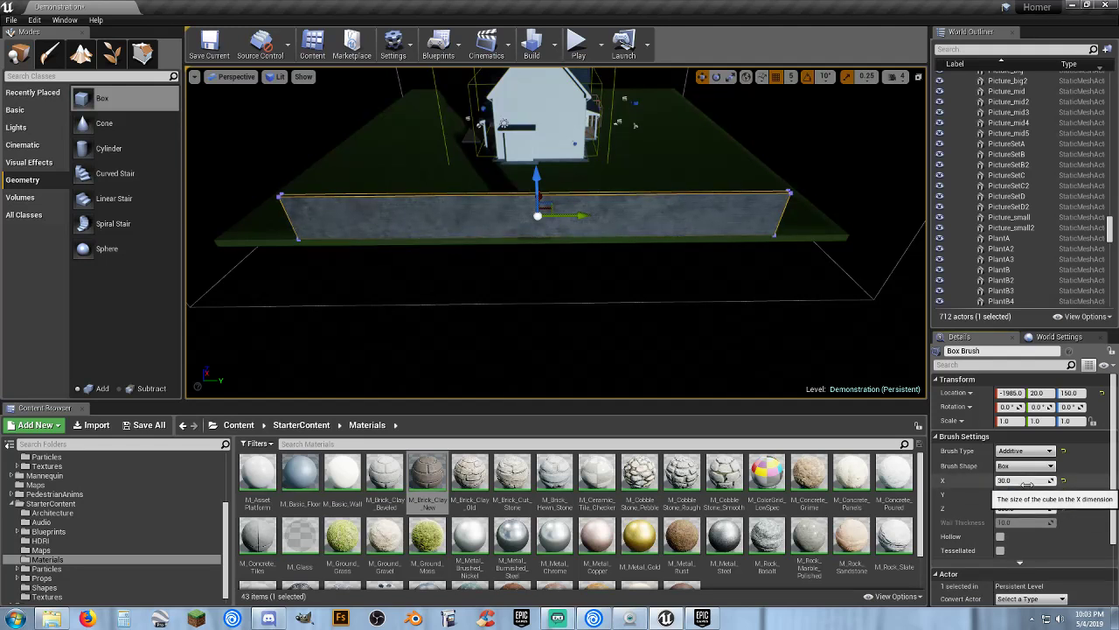
key("Tab")
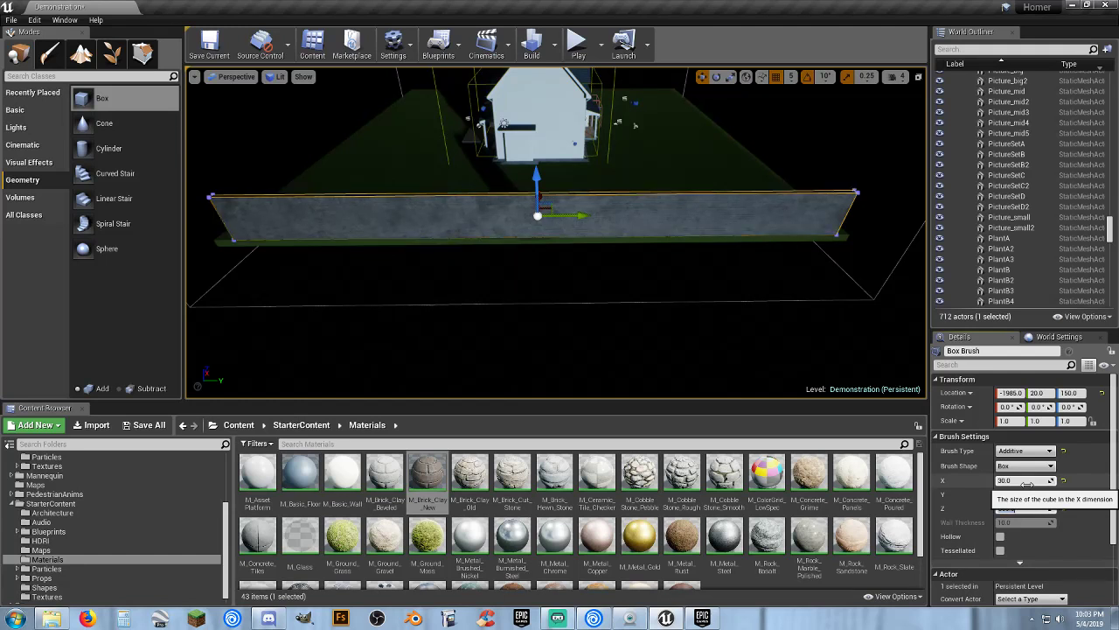
Set the box brush's Y size to 4000 and its Y location to 0.
left_click(1029, 494)
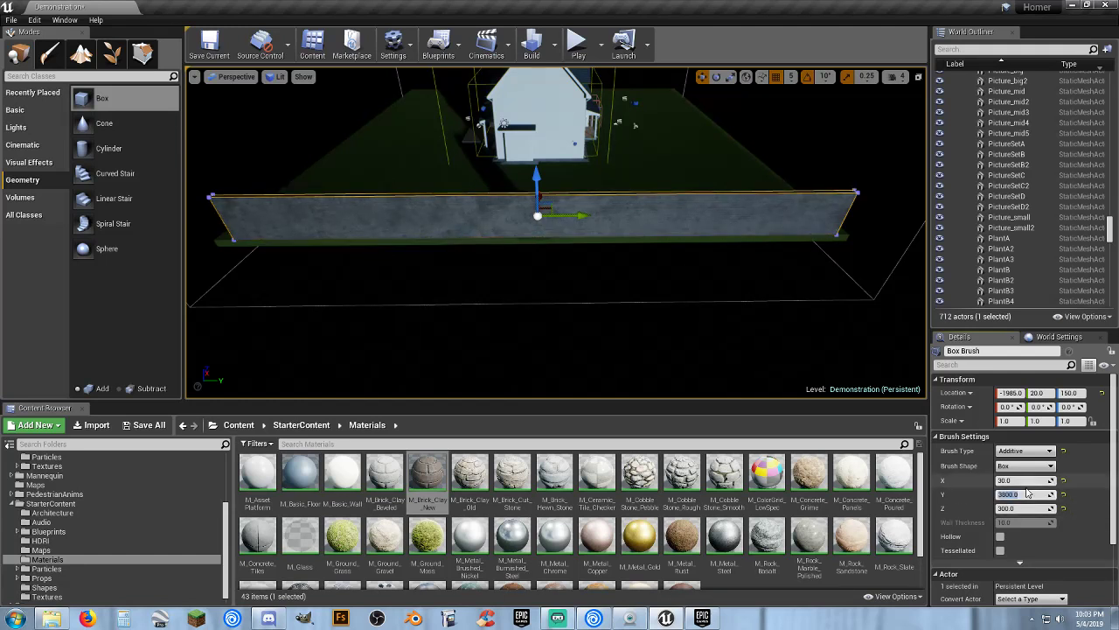
type("4000")
key("Tab")
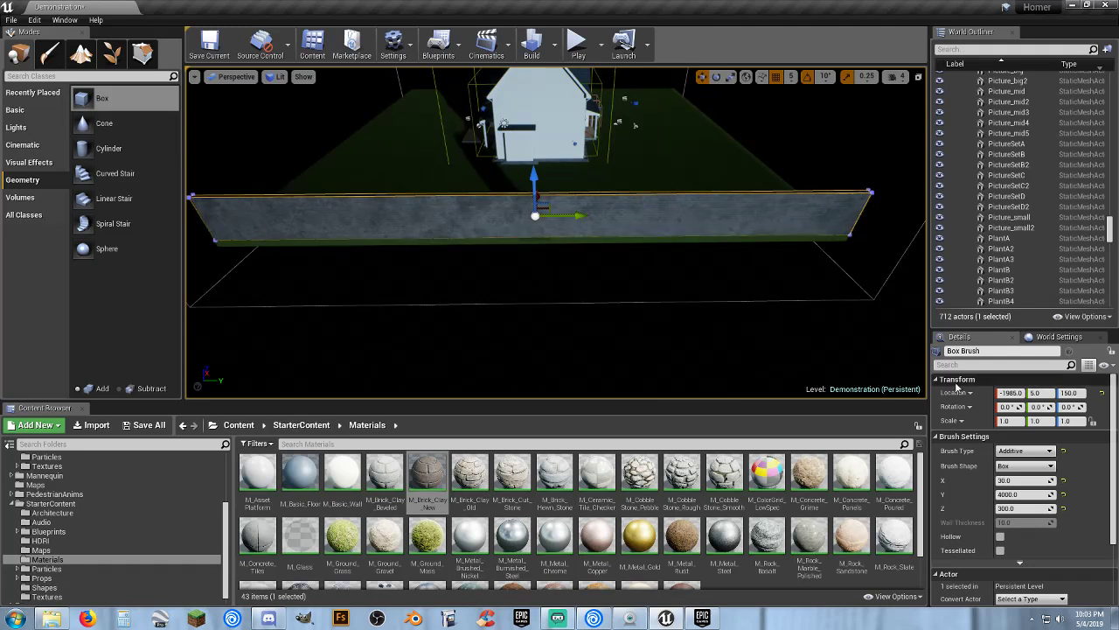
left_click(1036, 392)
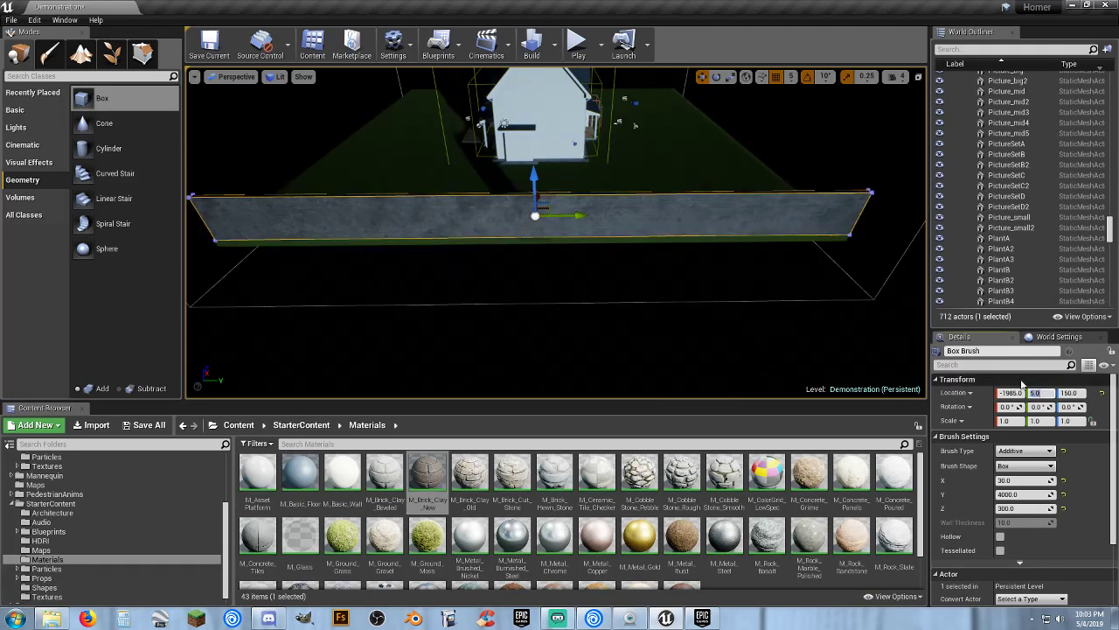
type("0")
key("Tab")
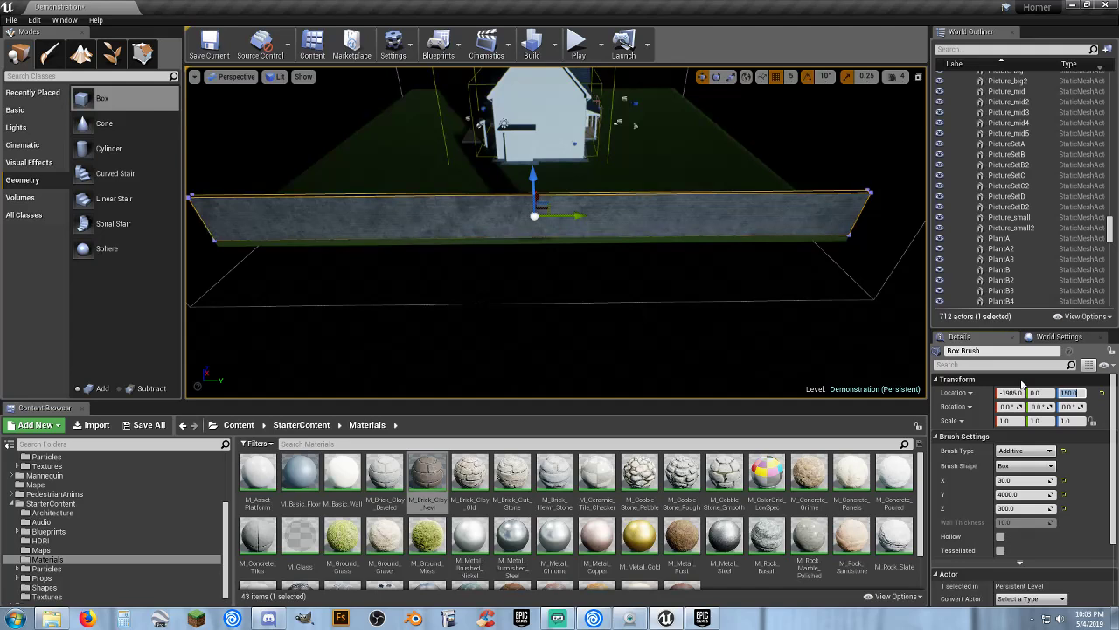
Duplicate the brick wall and set the copy's X location to 1985 on the opposite edge of the ground.
right_click_drag(804, 267, 883, 227)
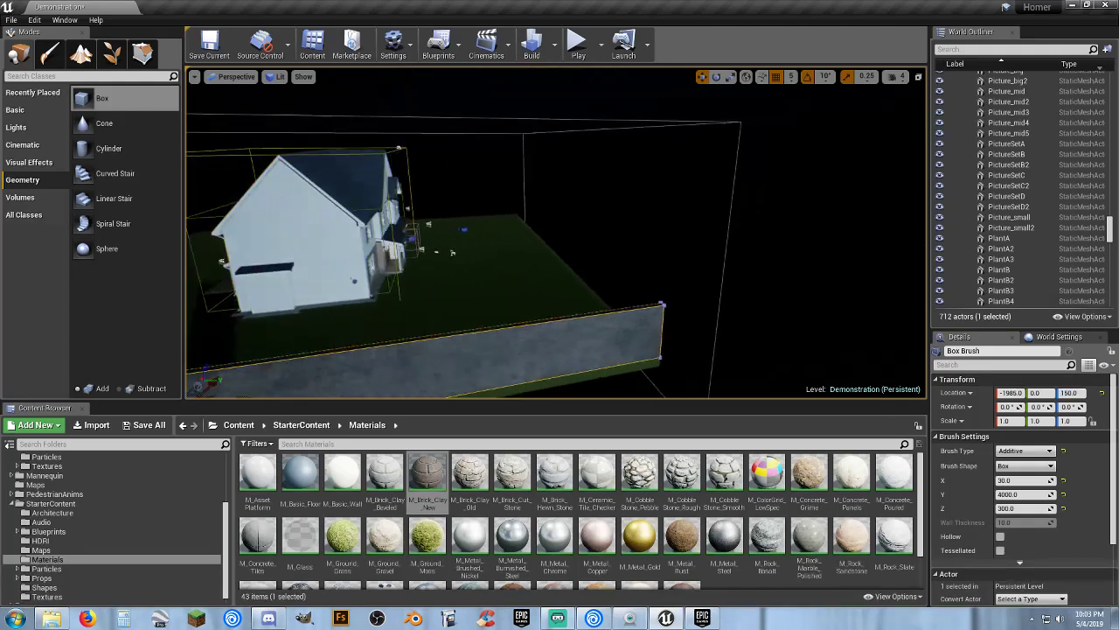
mouse_move(556, 233)
right_mouse_down()
mouse_move(543, 219)
mouse_move(385, 236)
mouse_move(490, 240)
right_mouse_up()
right_click_drag(715, 305, 756, 305)
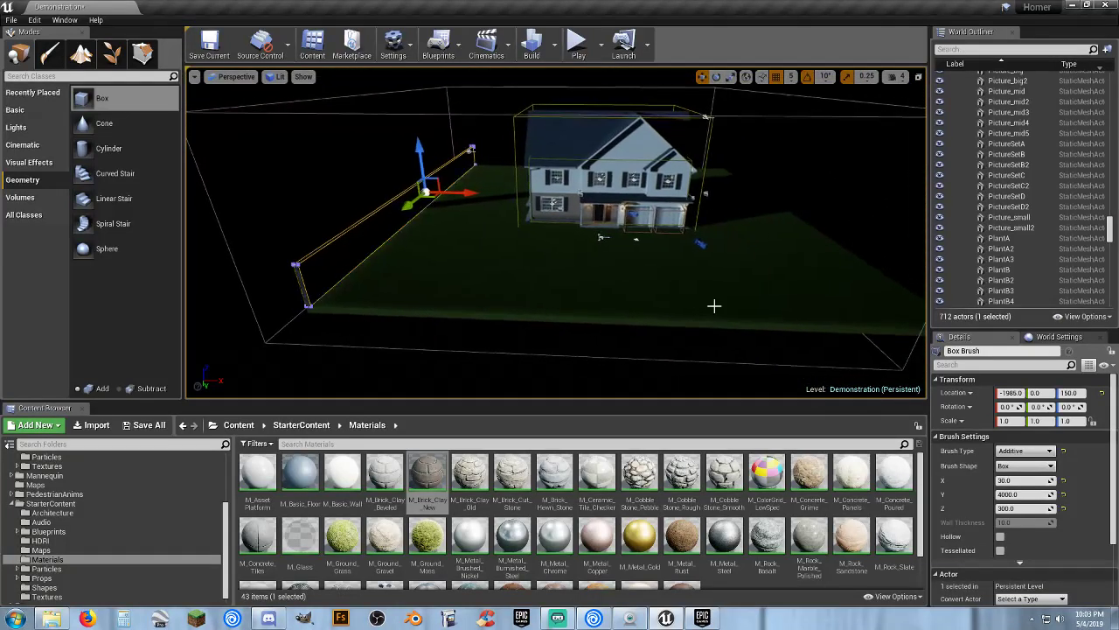
key("ctrl+w")
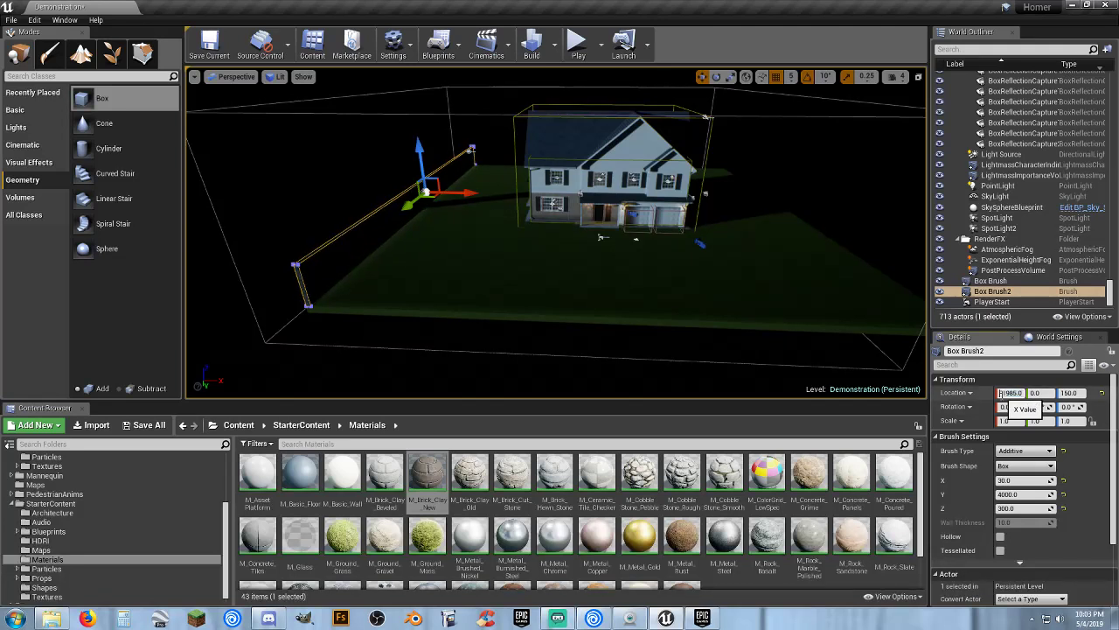
key("Tab")
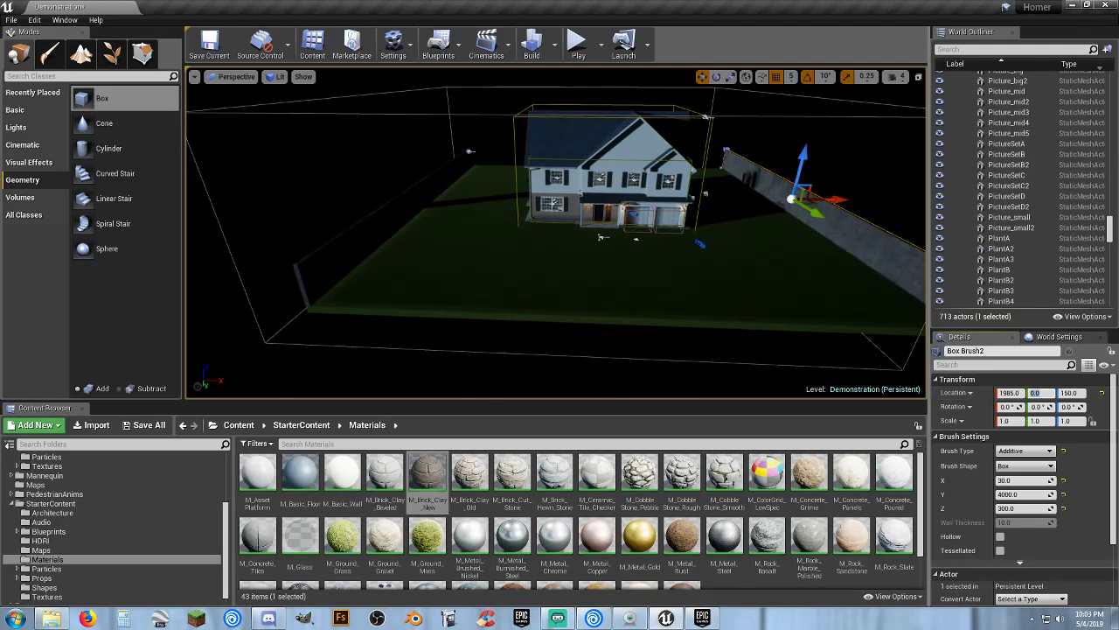
Select both side walls, duplicate them and rotate the copies 90° about the Z axis.
right_click_drag(556, 233, 513, 255)
left_click(403, 231, "ctrl")
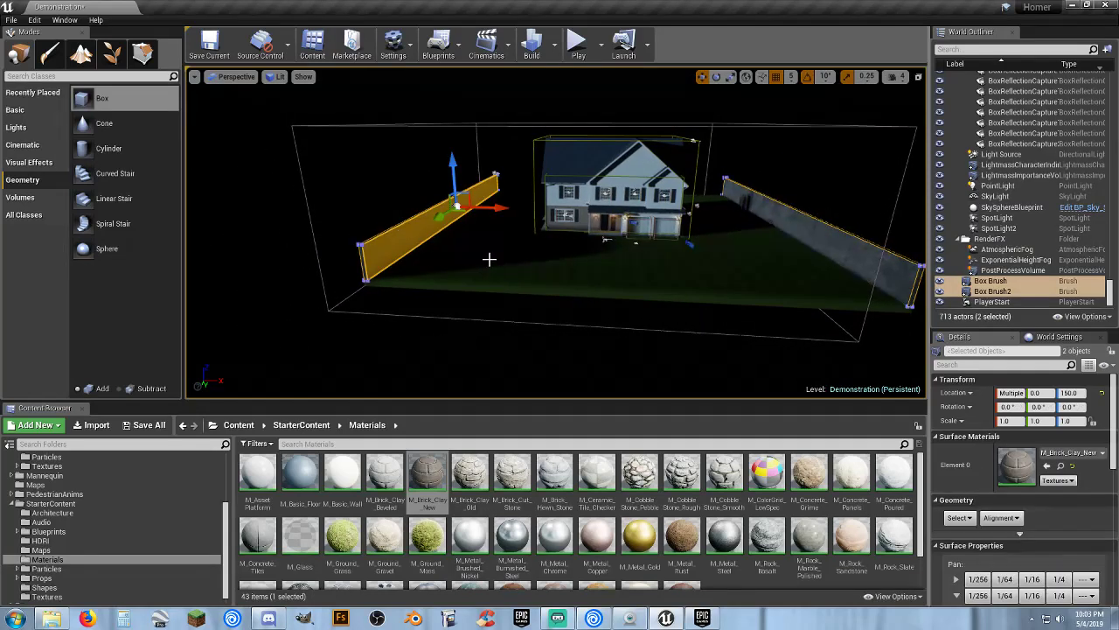
key("ctrl+w")
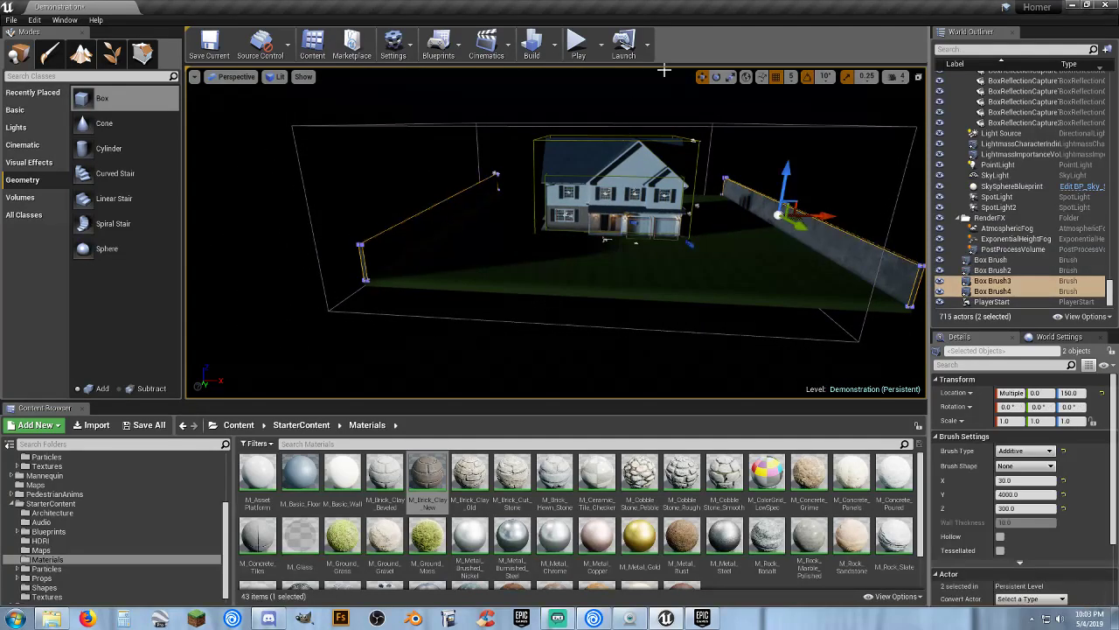
left_click(716, 76)
mouse_move(772, 225)
left_mouse_down()
mouse_move(851, 246)
mouse_move(830, 246)
left_mouse_up()
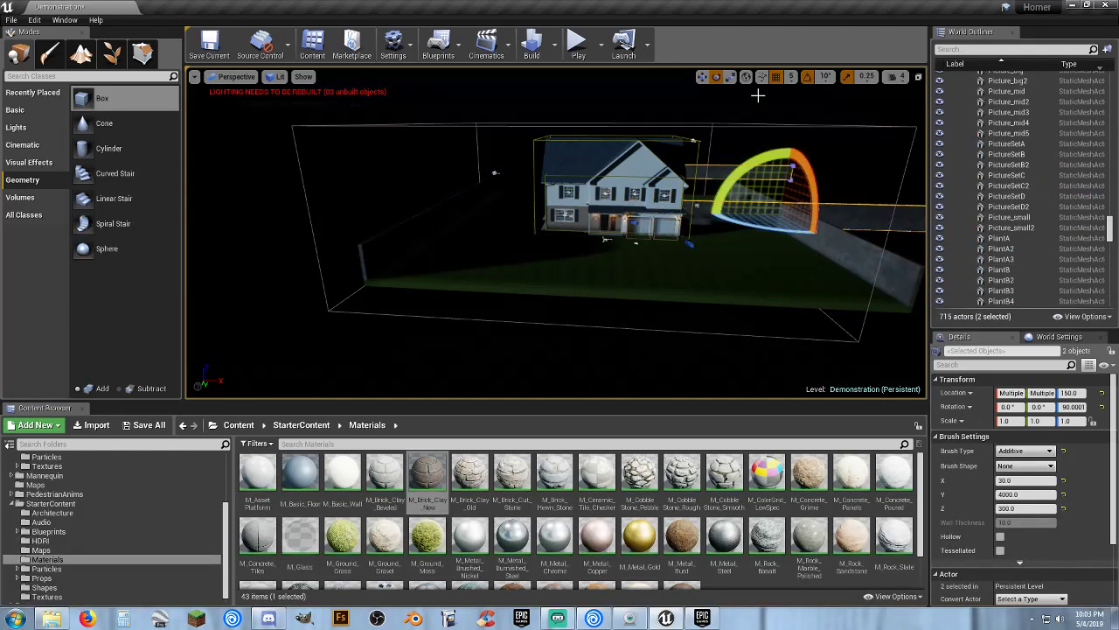
Move the two rotated walls together onto the ground's front and back edges to close the enclosure around the house.
left_click(703, 76)
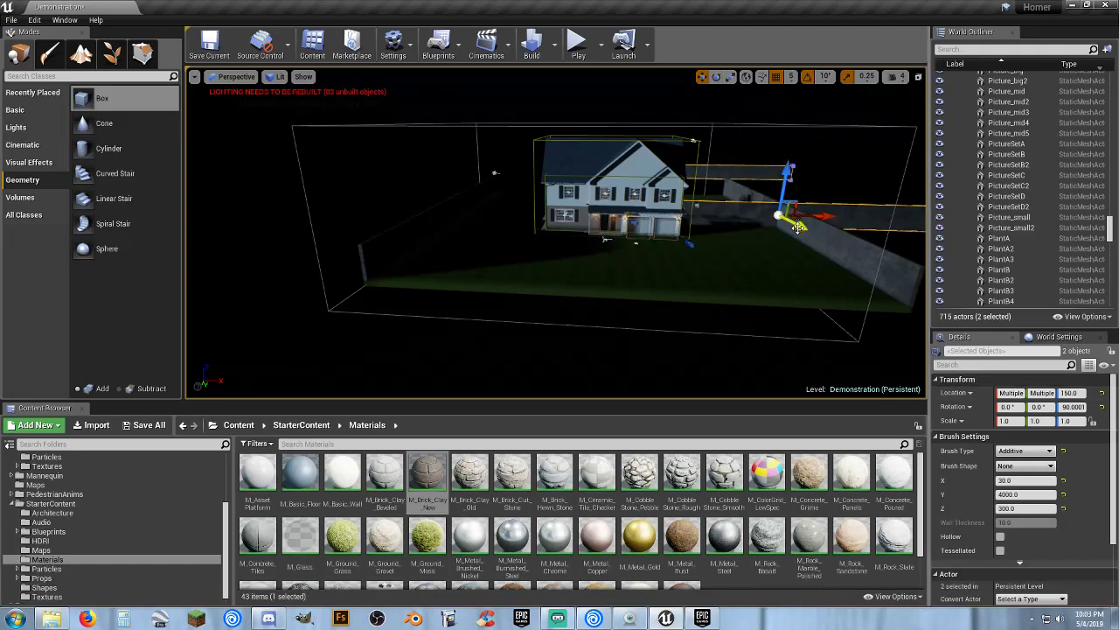
mouse_move(791, 226)
left_mouse_down()
mouse_move(877, 325)
mouse_move(815, 332)
left_mouse_up()
right_click_drag(815, 331, 814, 285)
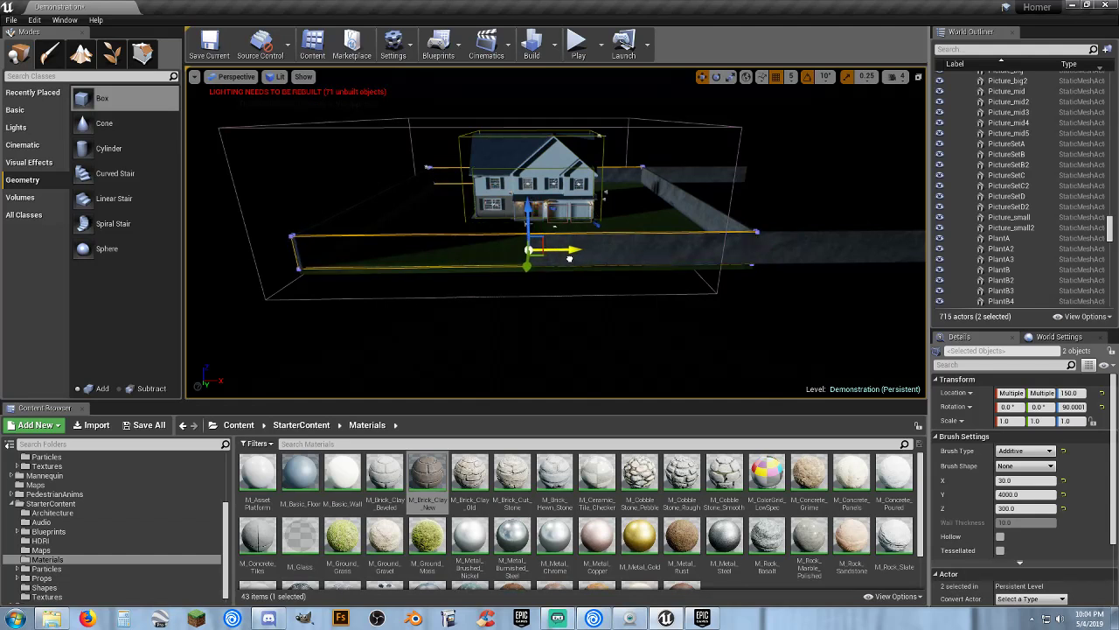
right_click_drag(612, 300, 630, 289)
right_click_drag(446, 274, 446, 274)
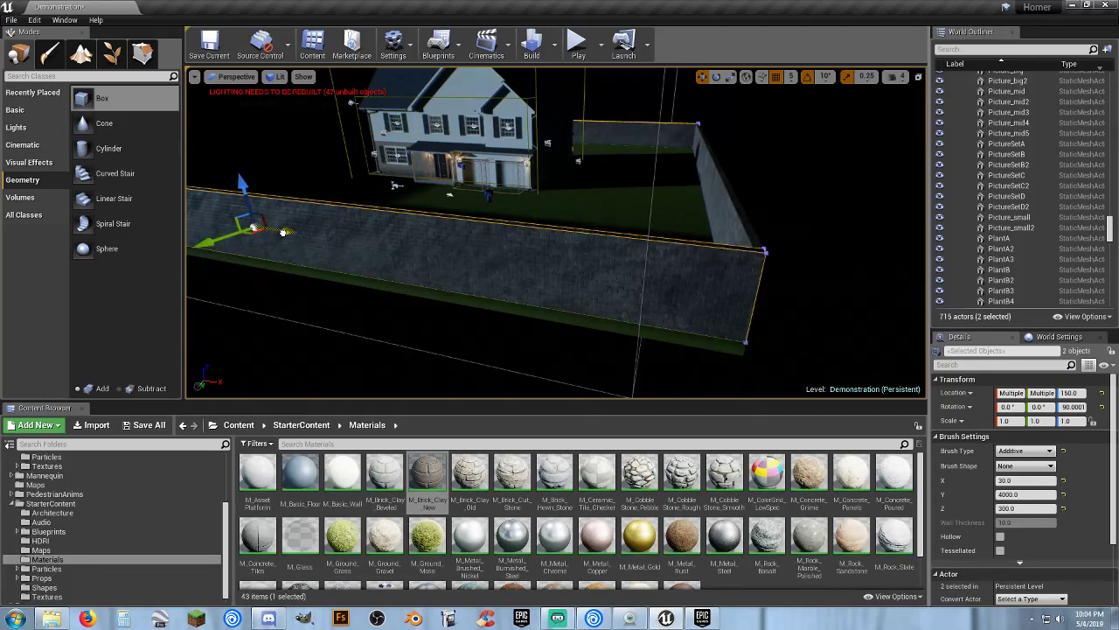
right_click_drag(342, 253, 342, 252)
right_click_drag(422, 167, 423, 167)
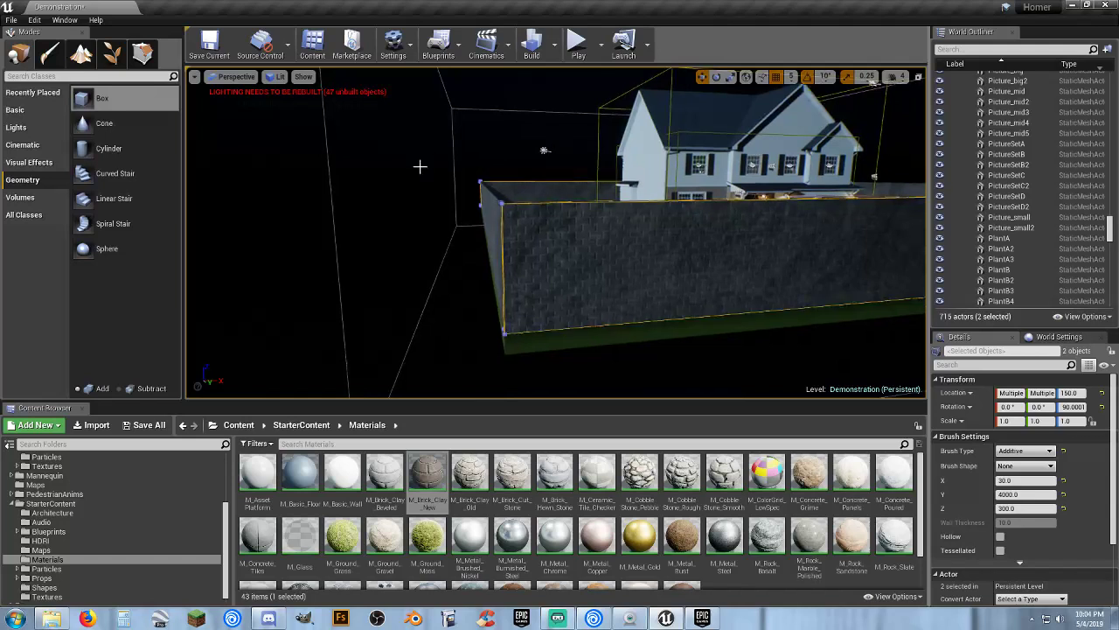
Play the level, run the character up to a brick wall and try to jump over it.
left_click(576, 43)
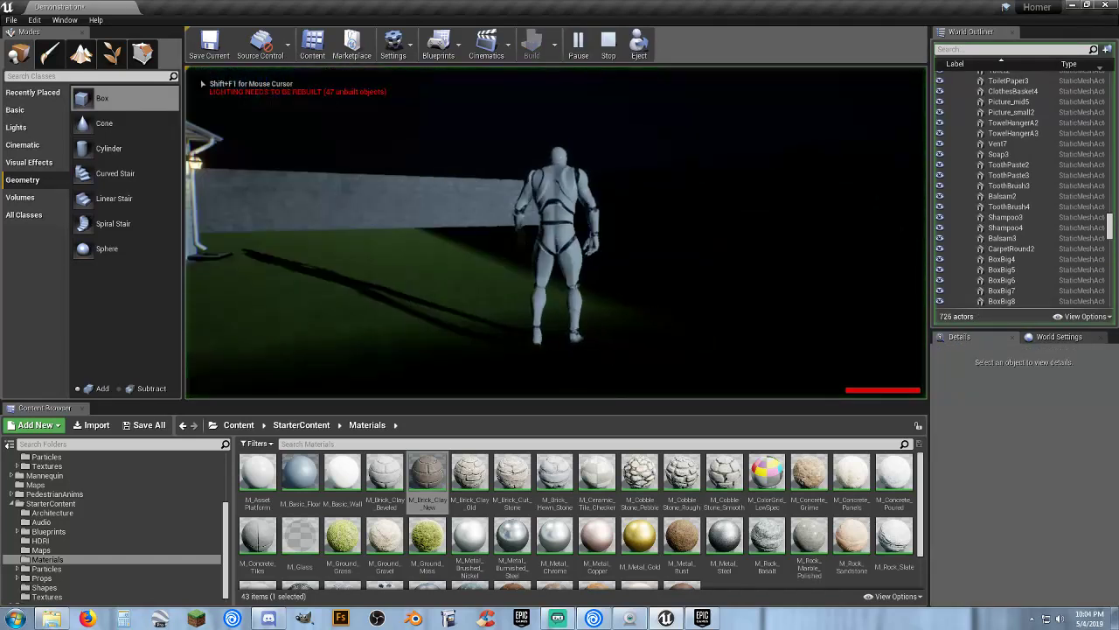
key("w")
key("d")
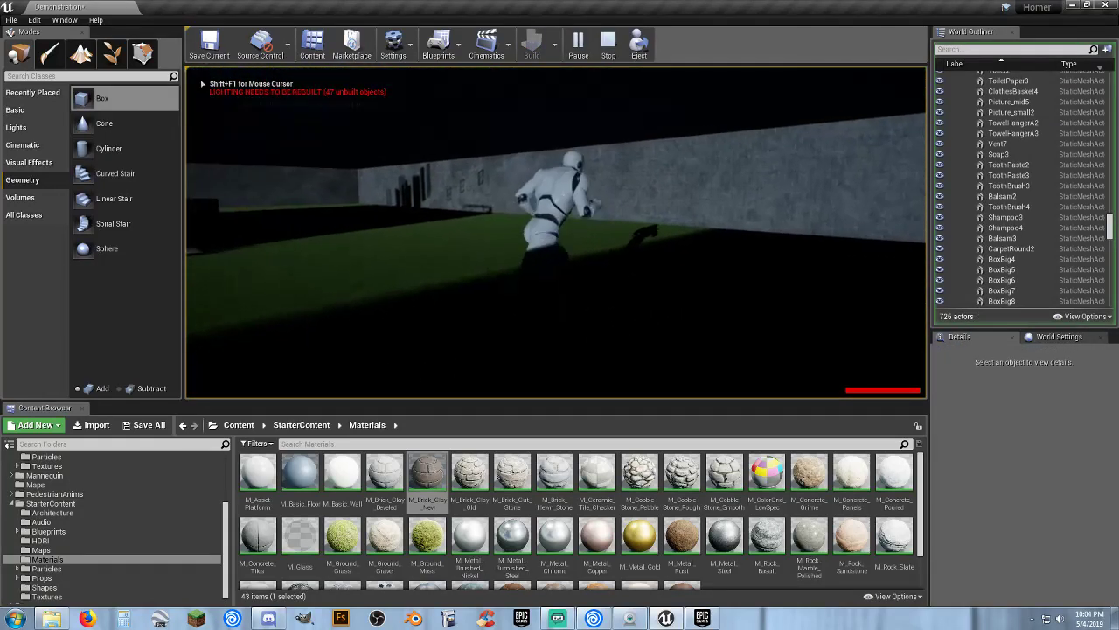
key("w")
key("space")
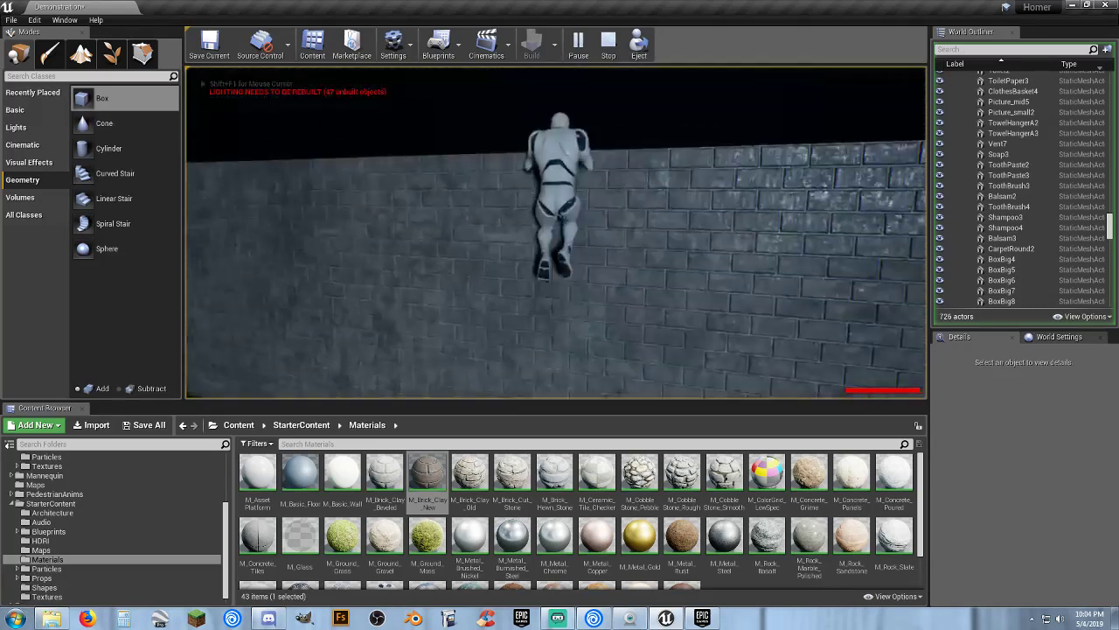
key("space")
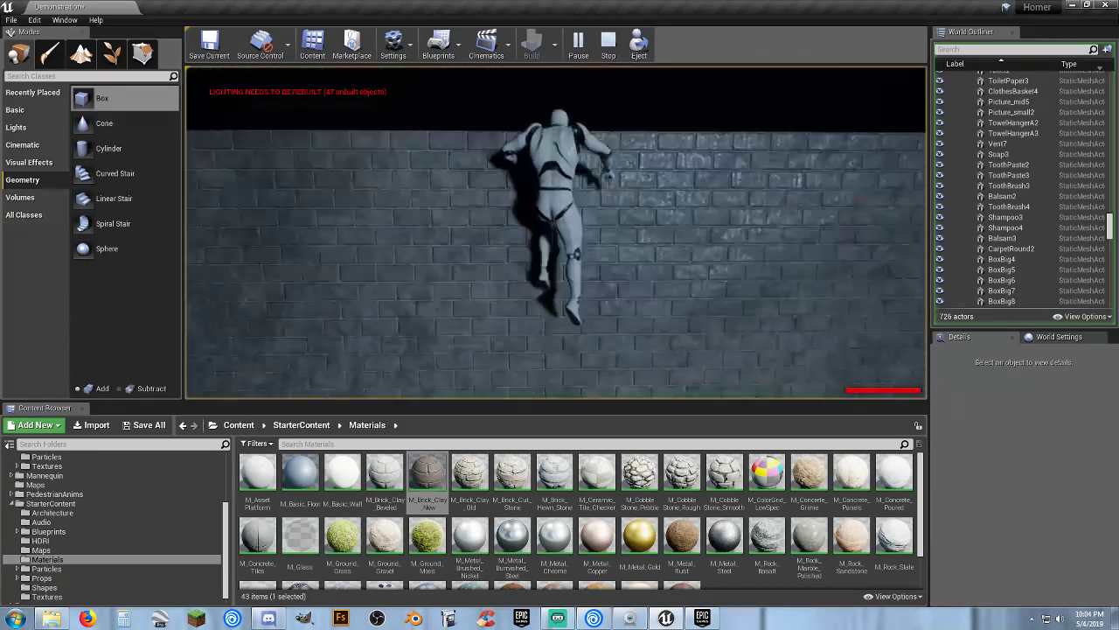
Run the character back to the house, explore the garage and the fireplace room, and end the play session.
key("s")
key("w")
key("w")
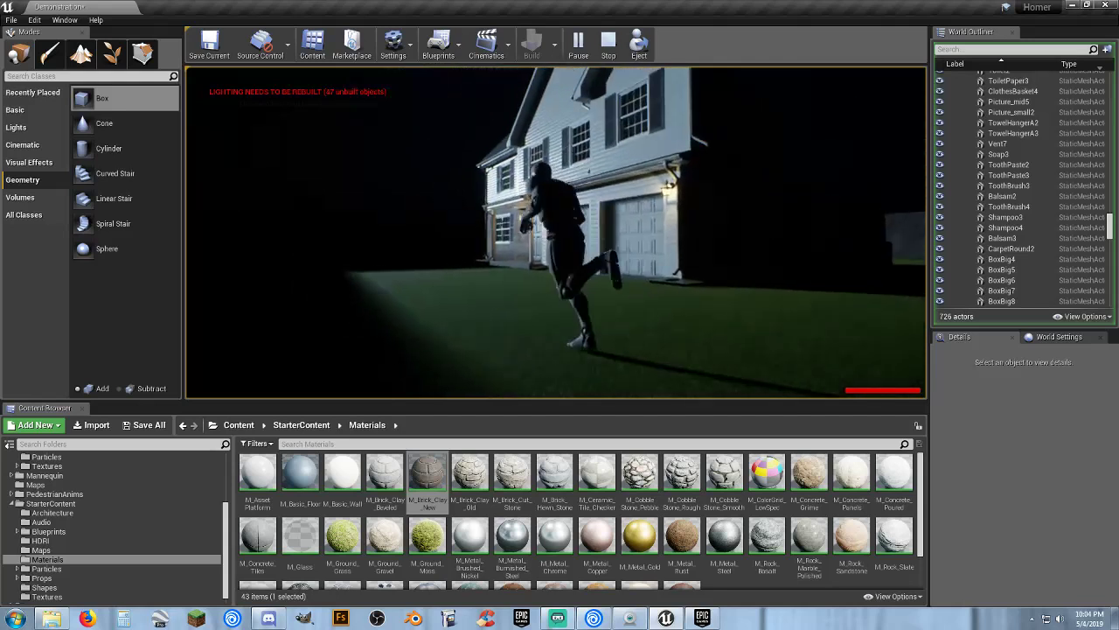
key("w")
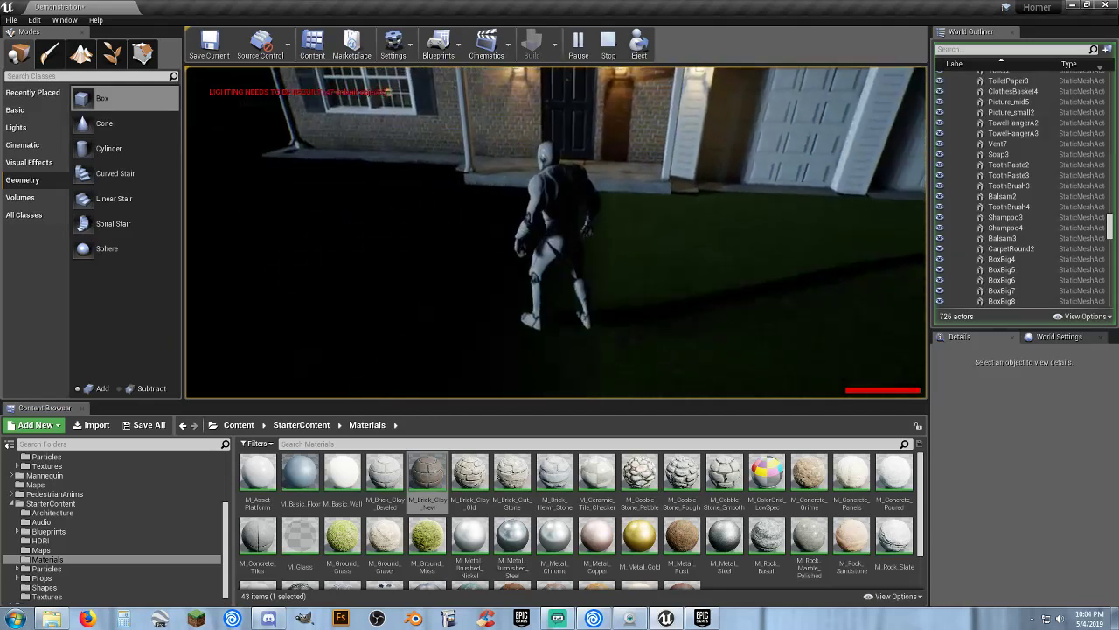
key("space")
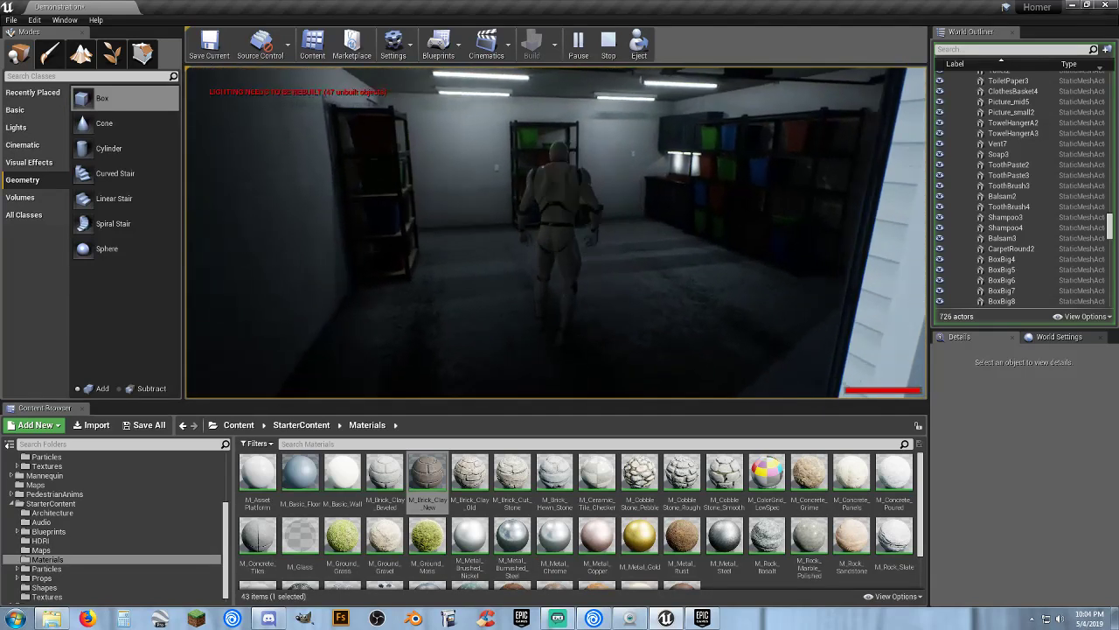
key("w")
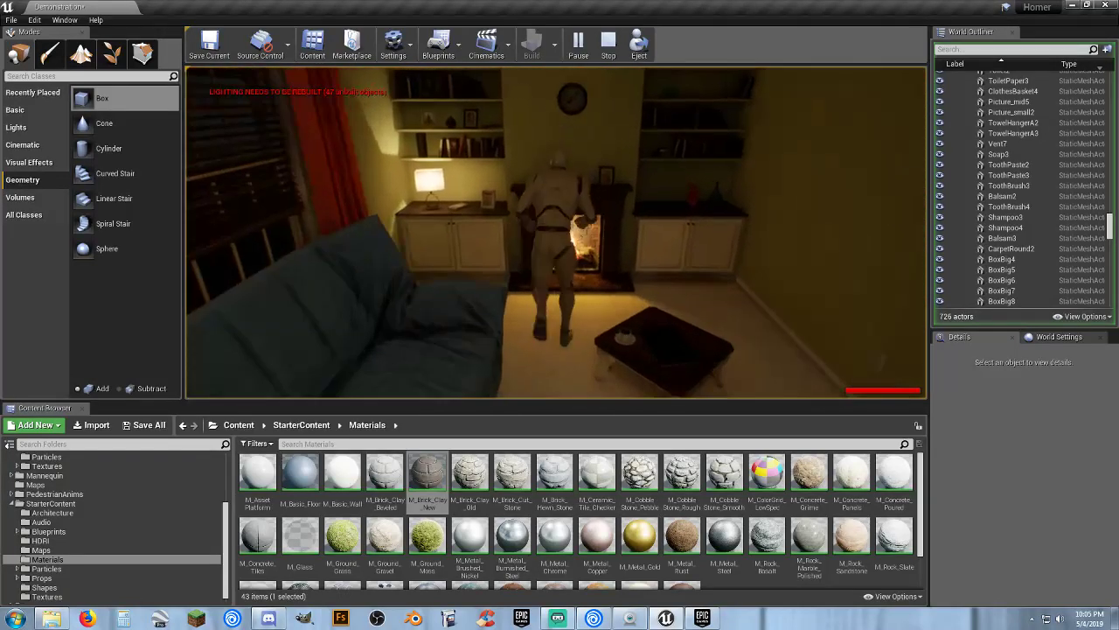
key("d")
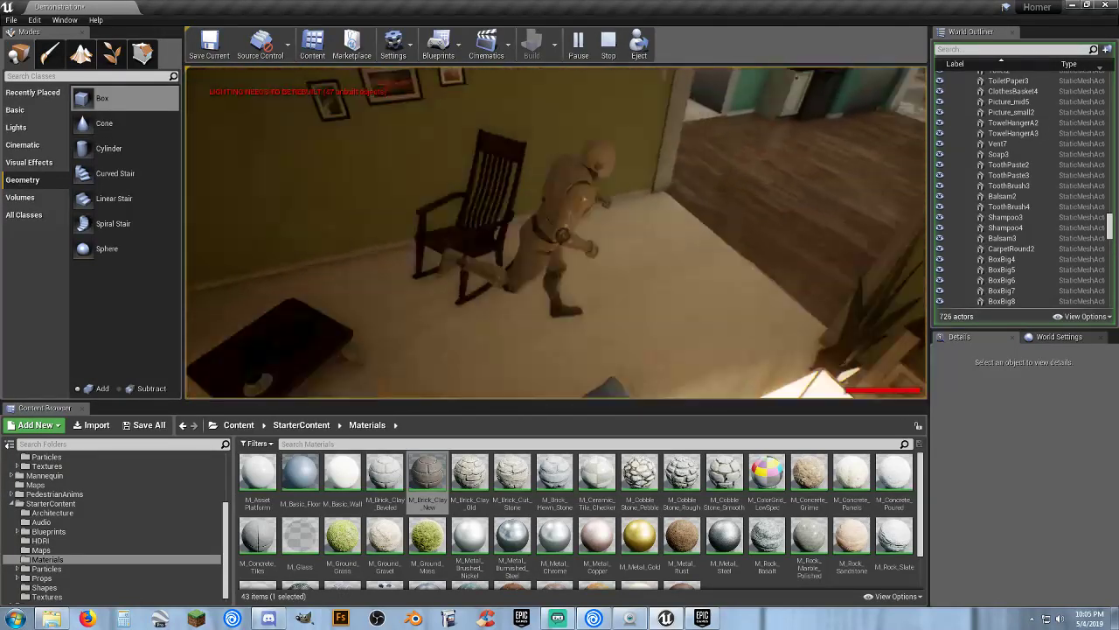
key("s")
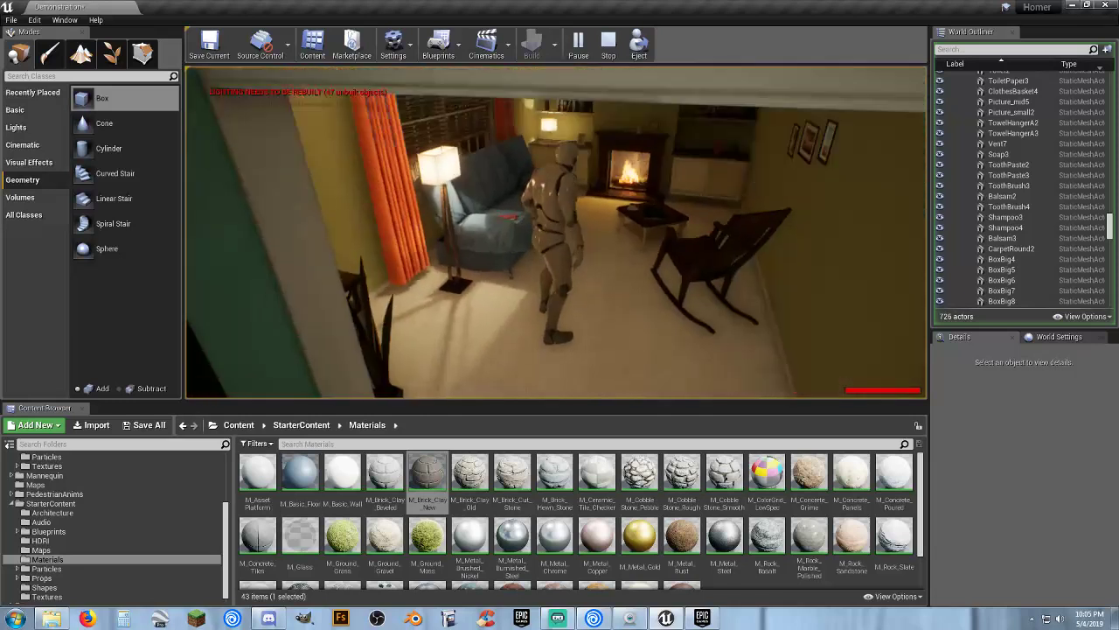
key("Escape")
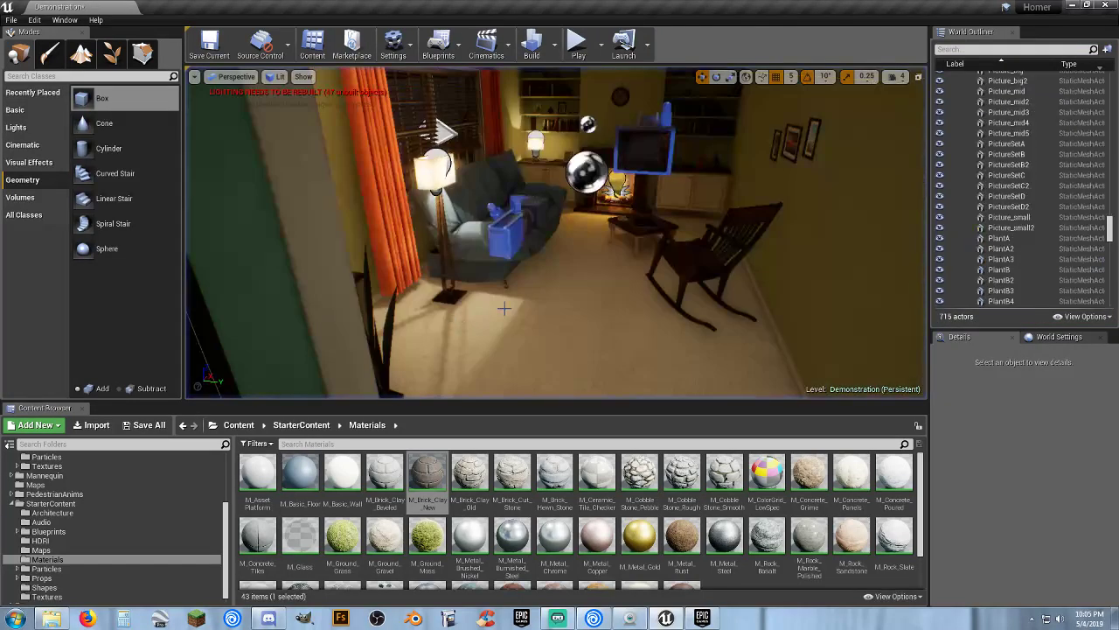
Place the Fire01_Cue sound from the StarterContent Audio folder on the hearth of the living-room fireplace.
left_click_drag(567, 282, 566, 262)
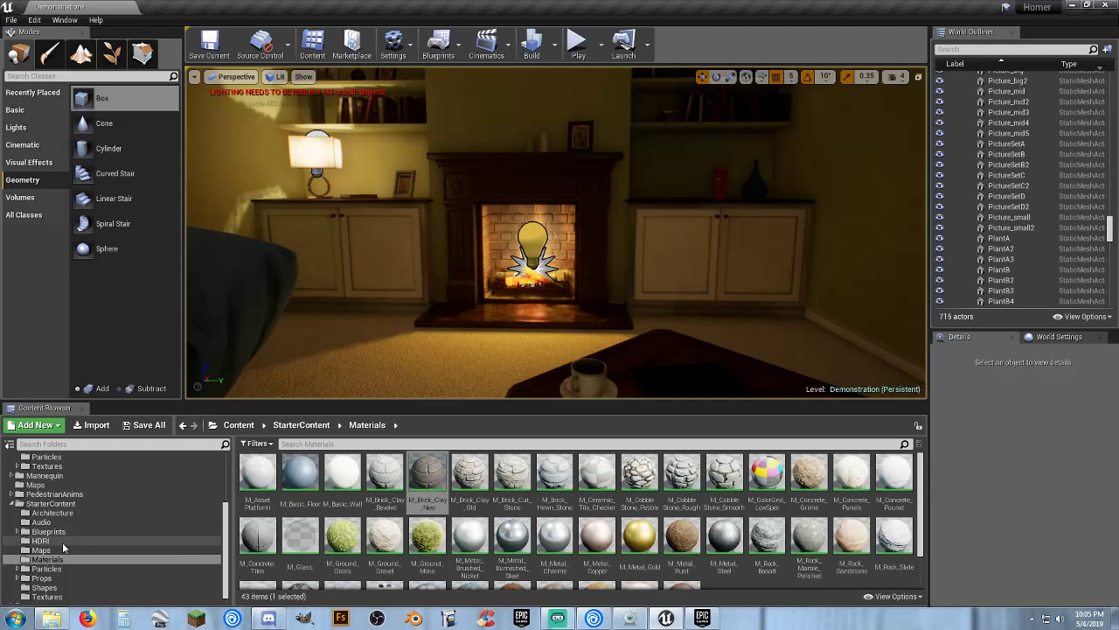
scroll(60, 549, "down", 1)
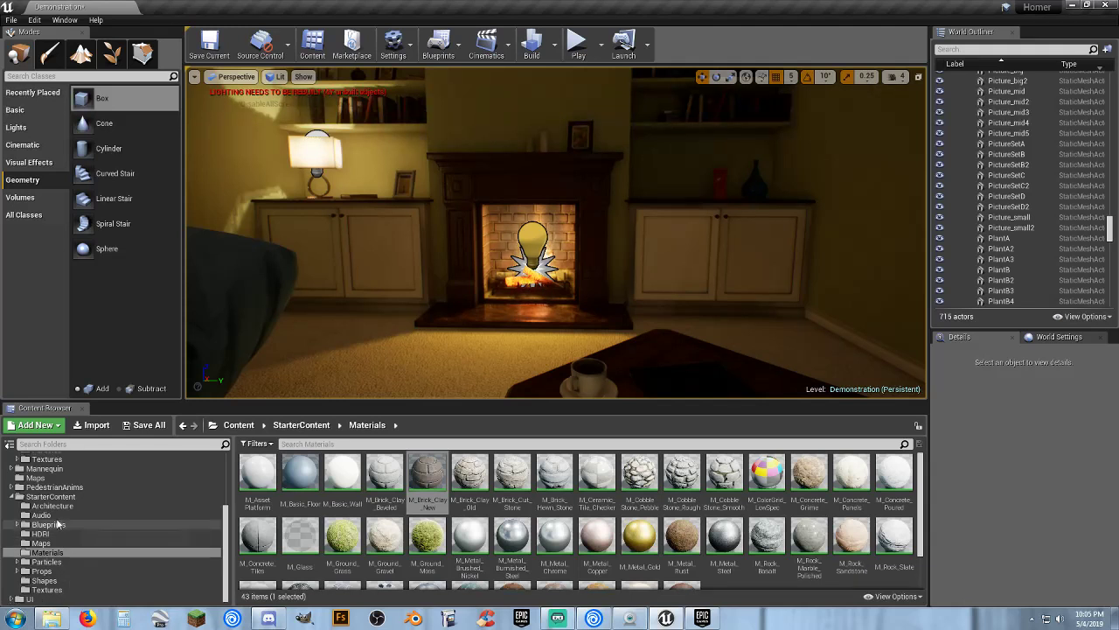
left_click(55, 517)
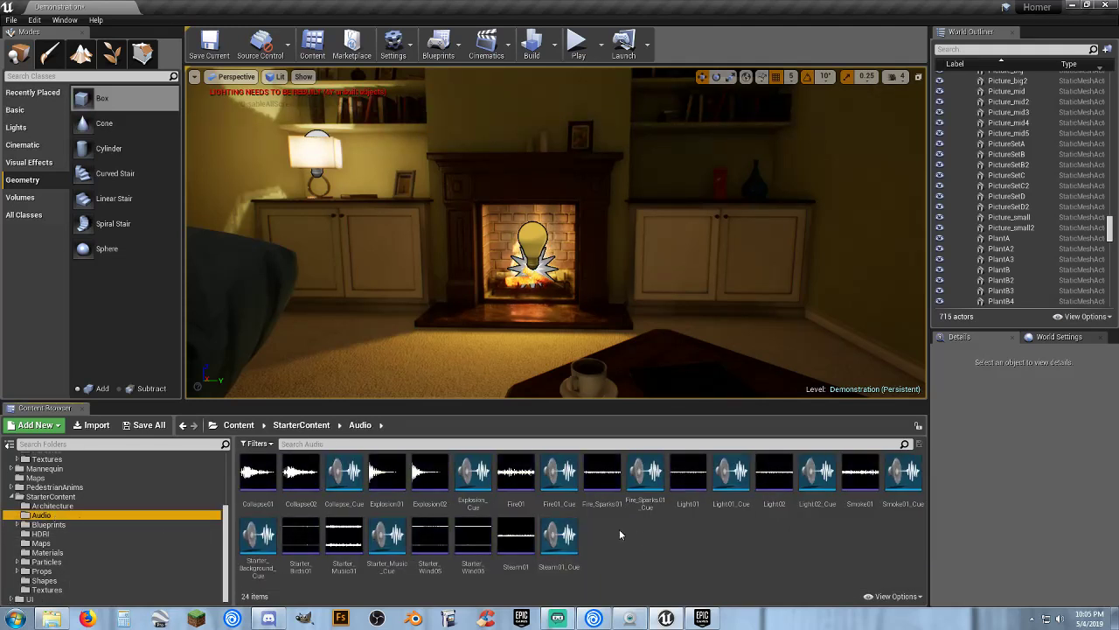
left_click_drag(567, 507, 530, 303)
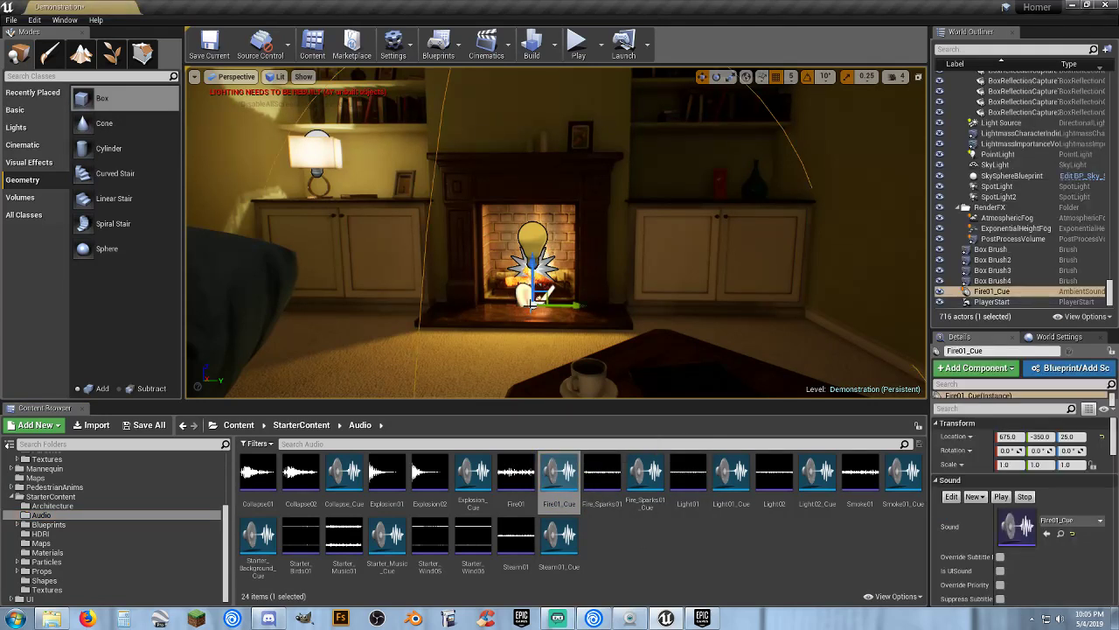
Play the level, run the character through the house and up to the upstairs landing to check the fire sound, and end the session.
left_click(579, 44)
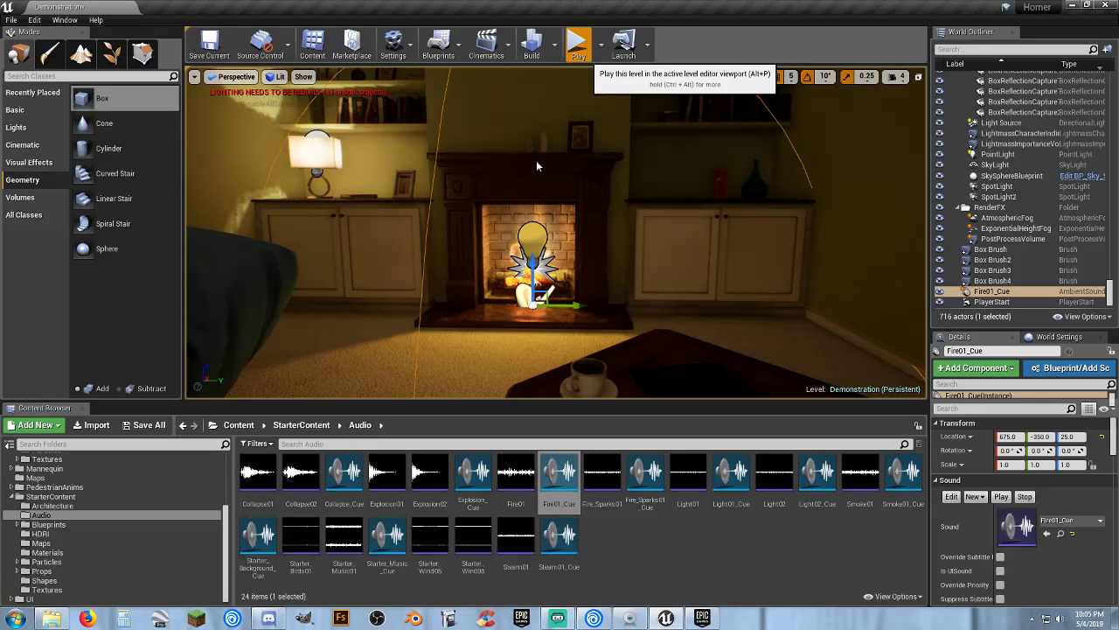
key("w")
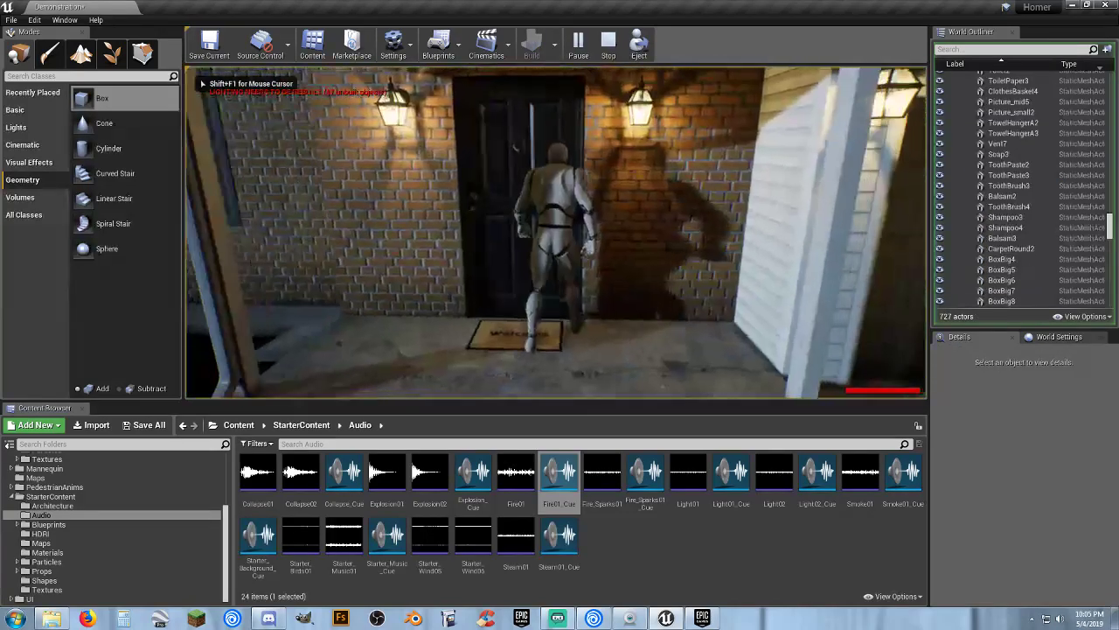
key("w")
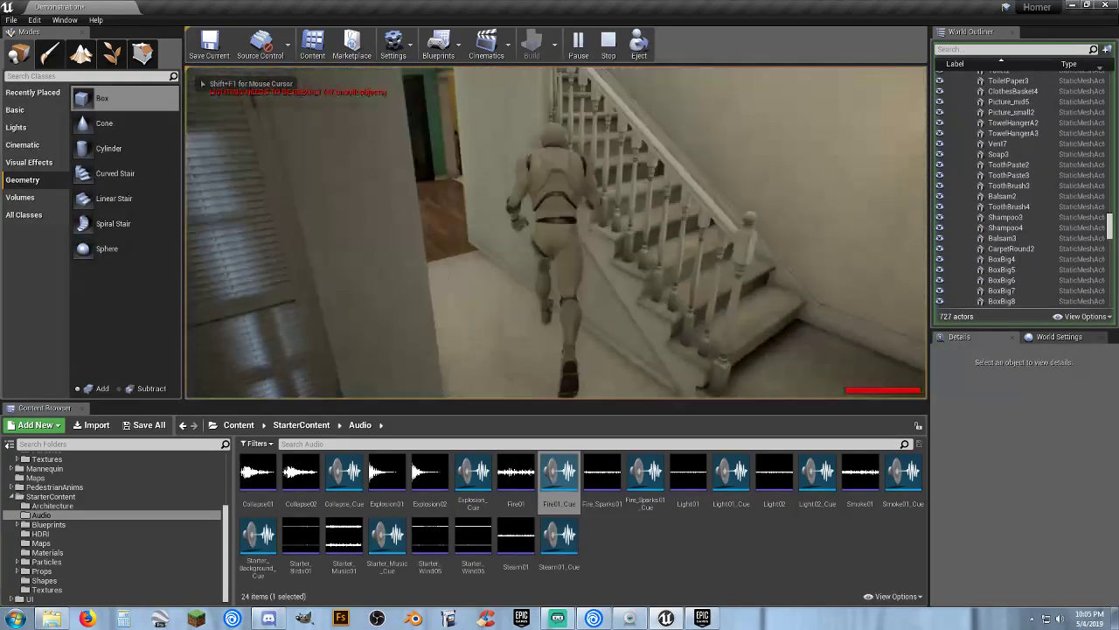
key("w")
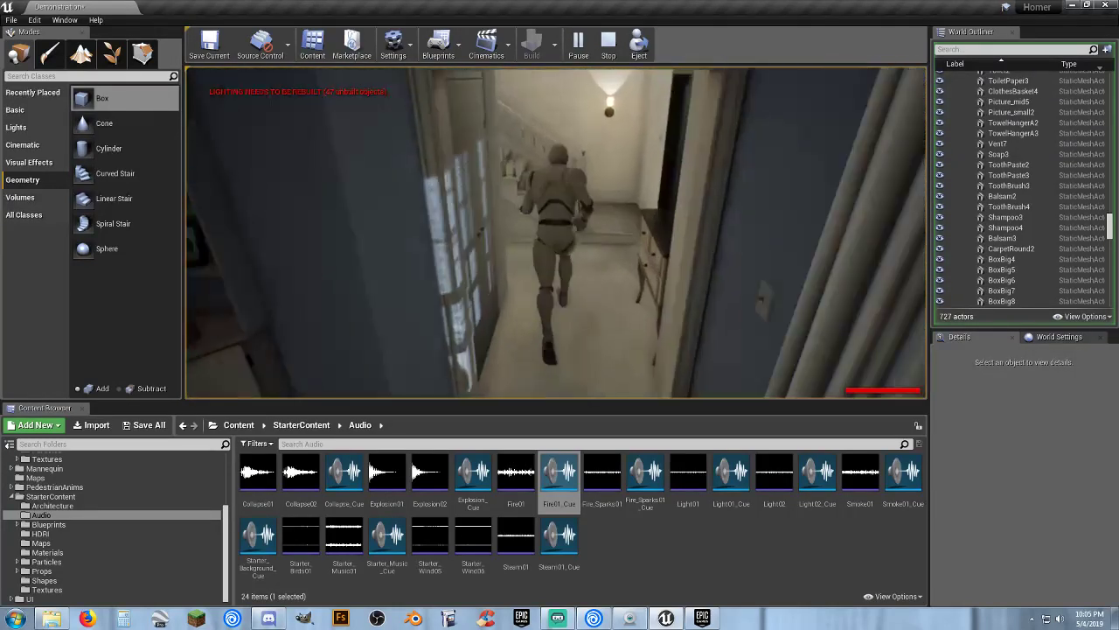
key("w")
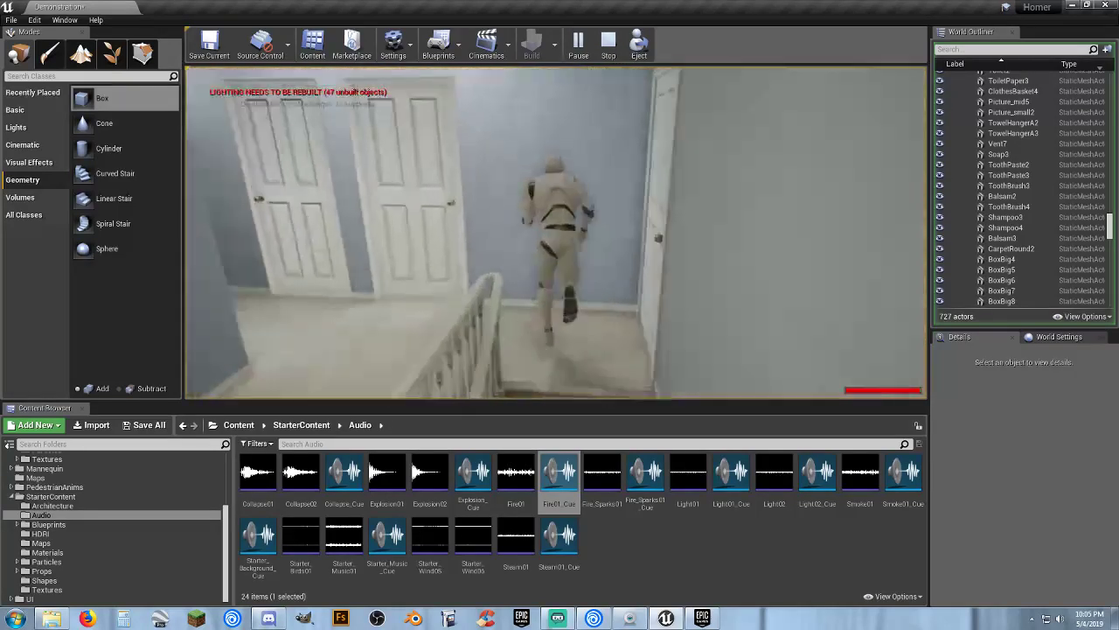
key("w")
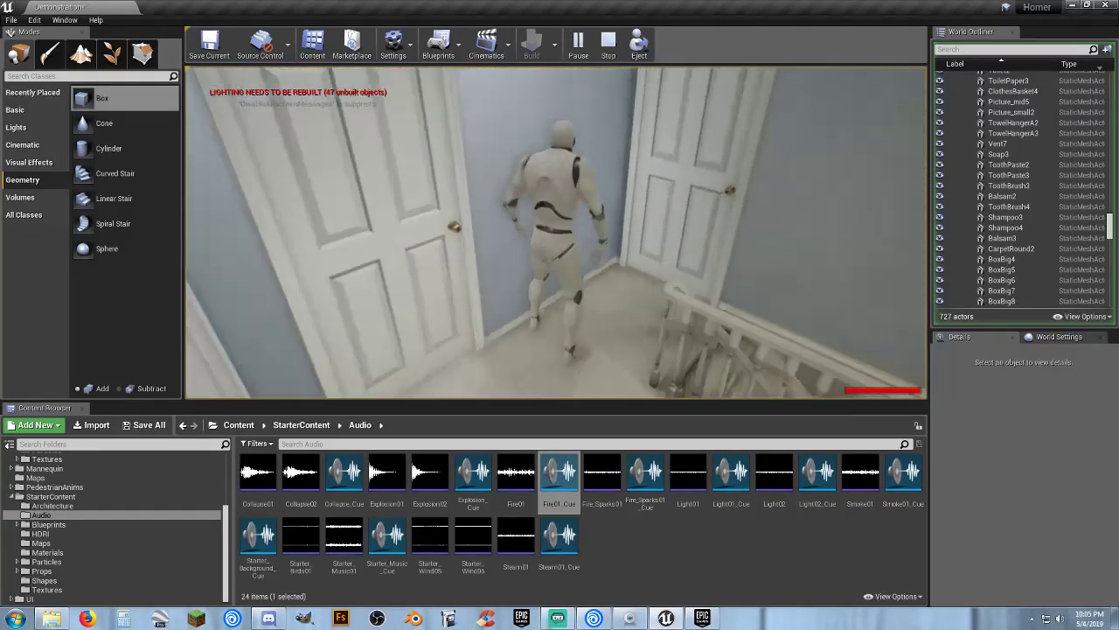
key("Escape")
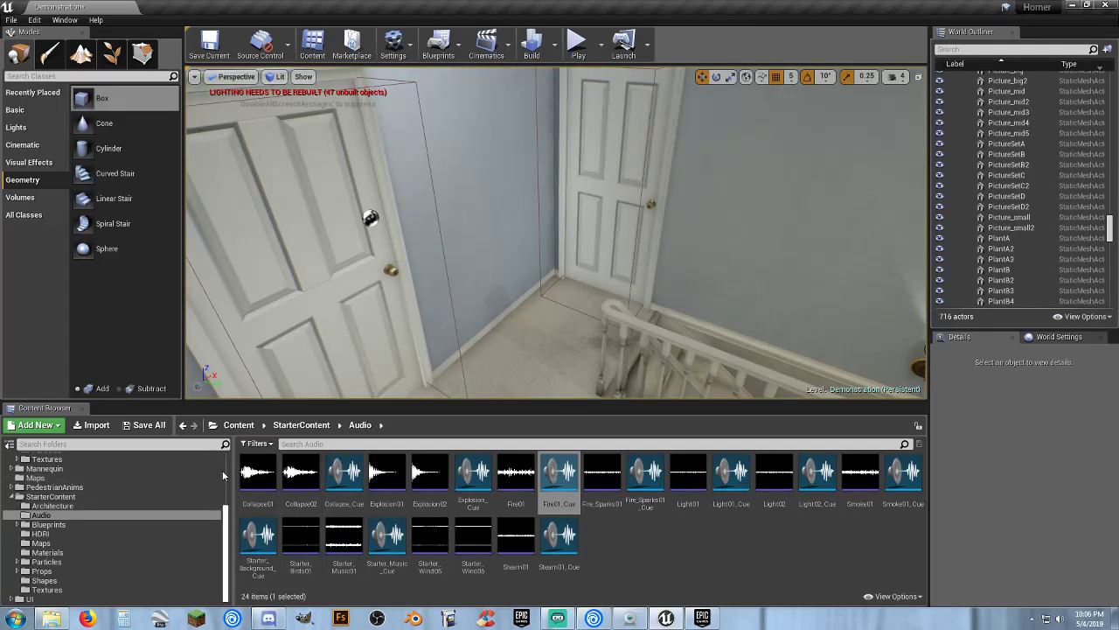
Select the fire sound at the fireplace and examine its volume, attenuation distance, spatialization and filter settings.
right_click_drag(557, 232, 500, 284)
key("w")
key("w")
left_click(522, 257)
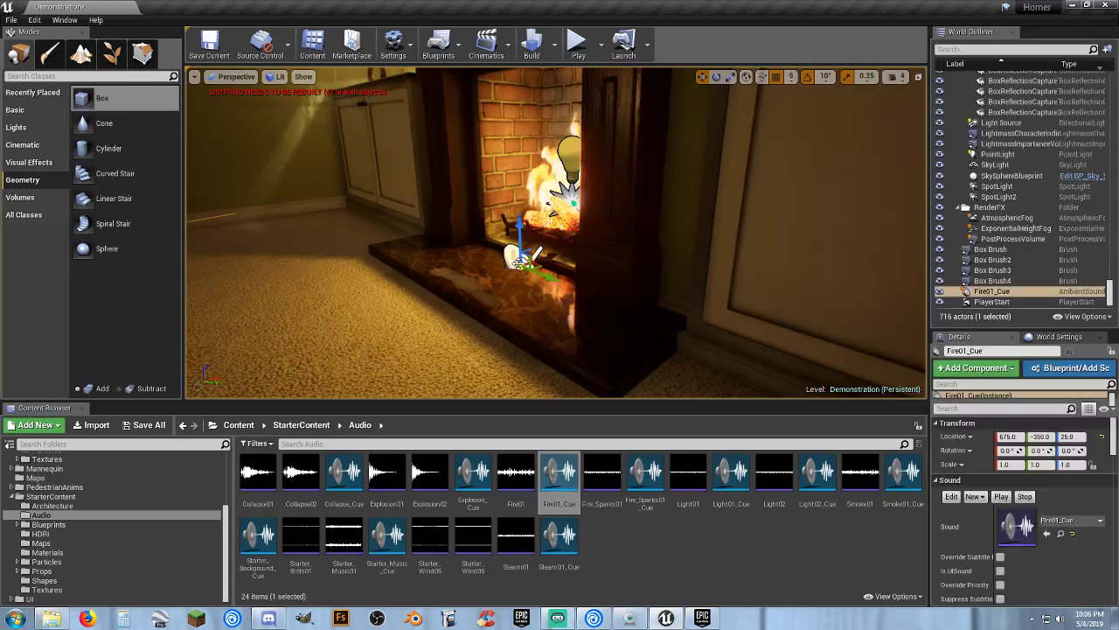
scroll(964, 471, "down", 4)
scroll(965, 472, "down", 5)
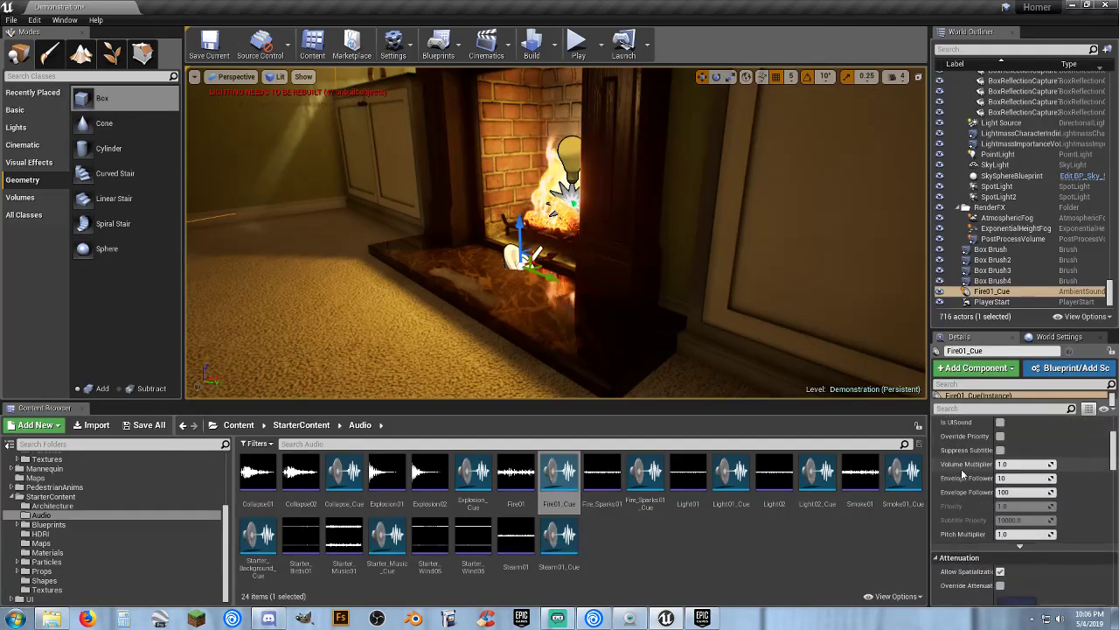
scroll(961, 480, "down", 5)
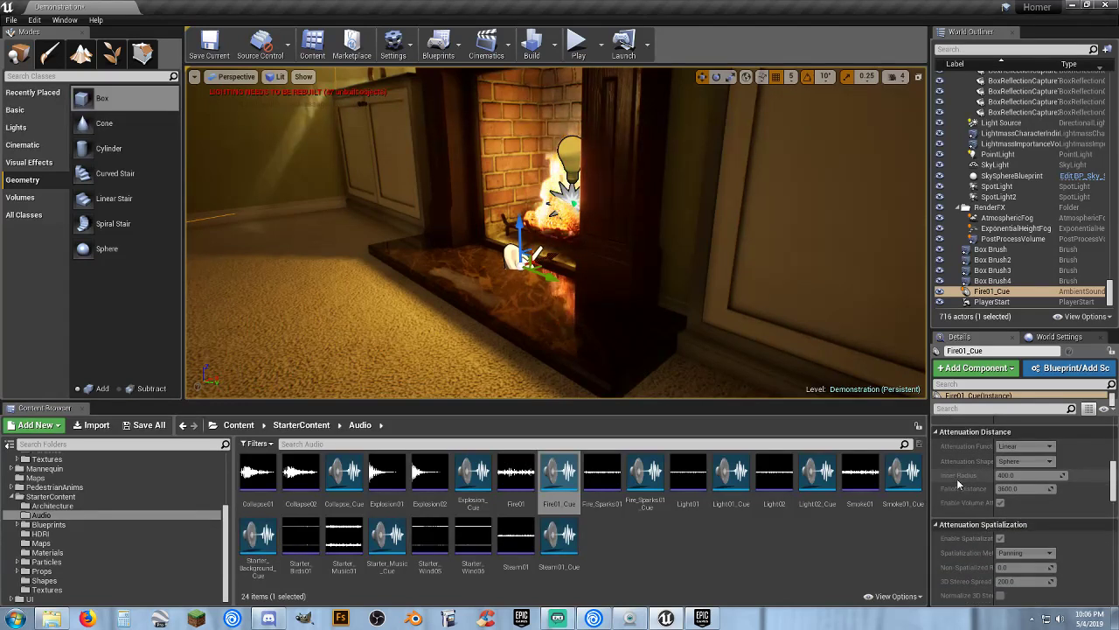
scroll(958, 482, "down", 5)
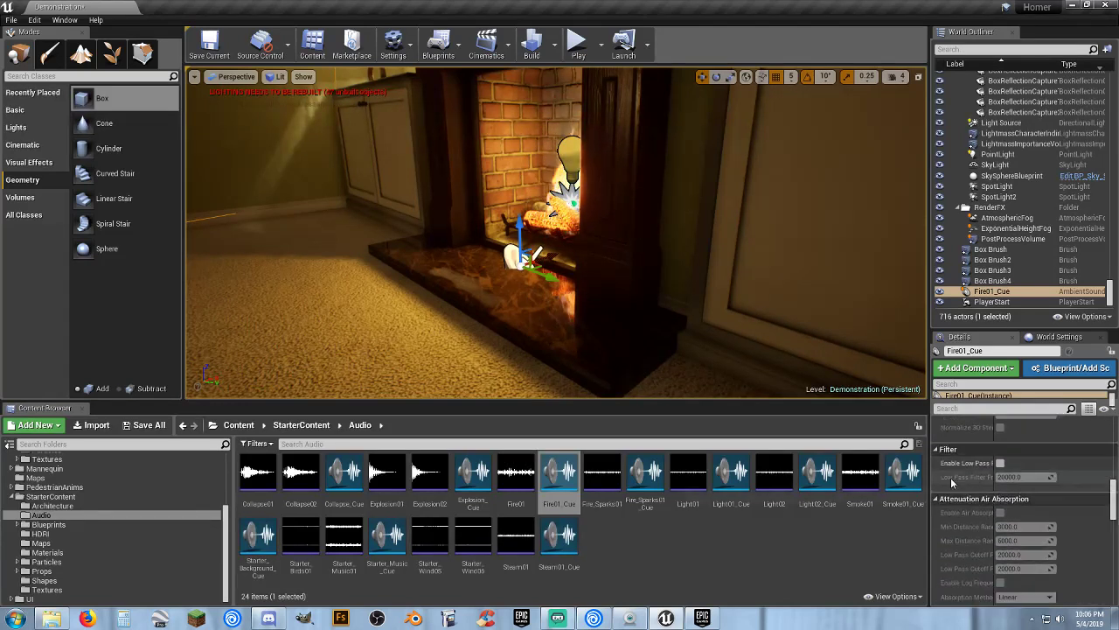
scroll(953, 481, "up", 3)
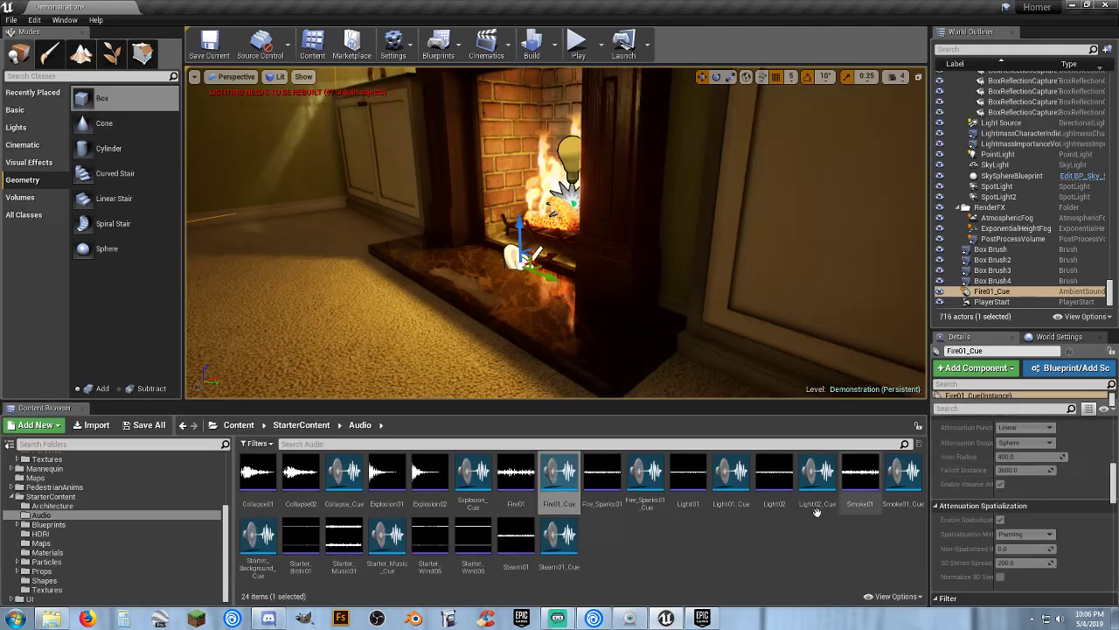
scroll(999, 553, "up", 1)
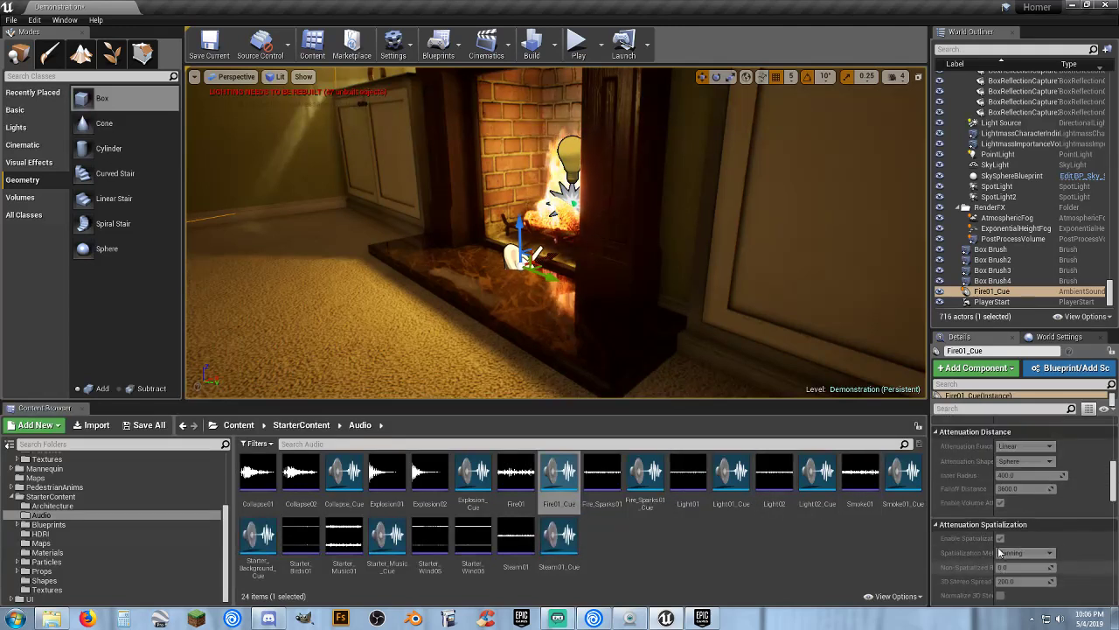
scroll(999, 553, "up", 5)
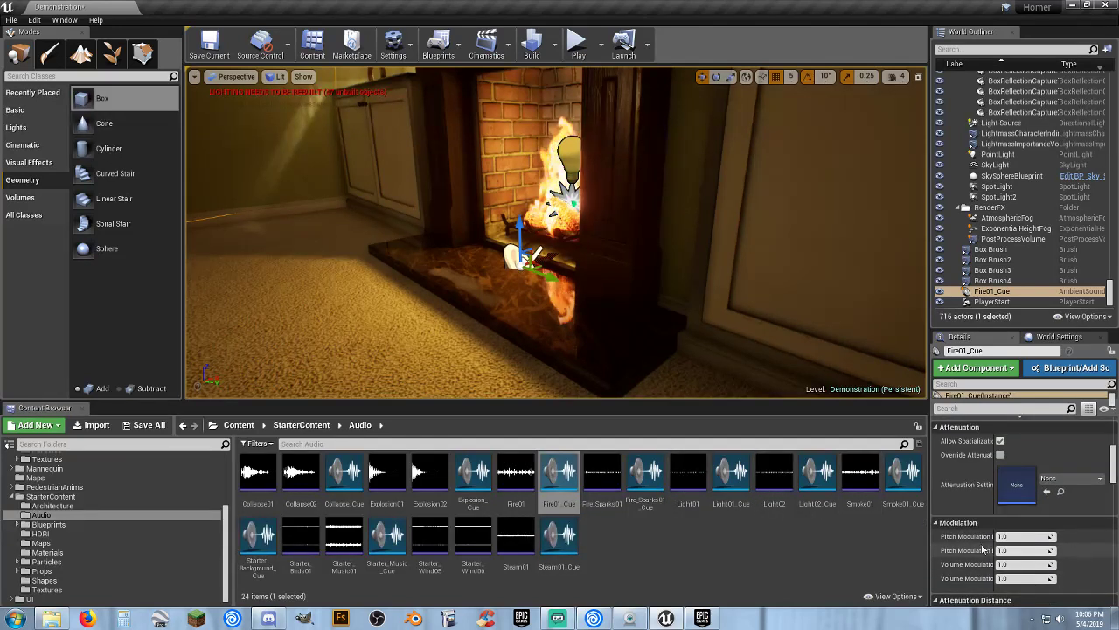
Create a Sound Attenuation asset named Fireplace in the StarterContent Audio folder.
right_click_drag(649, 288, 481, 358)
key("w")
key("w")
right_click_drag(460, 287, 433, 286)
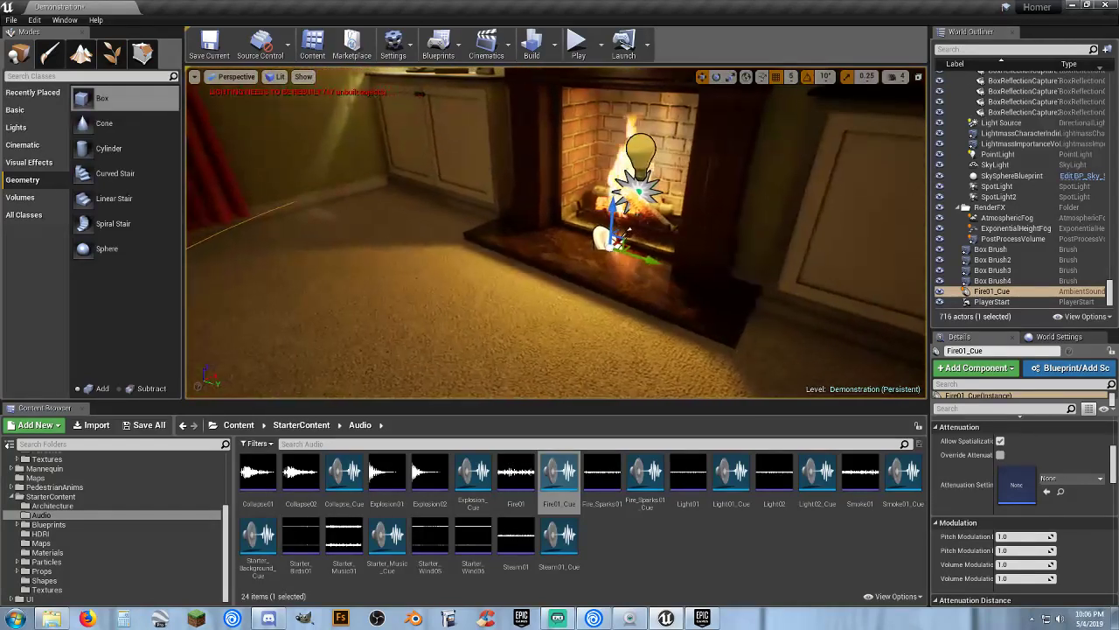
left_click(640, 532)
right_click(614, 545)
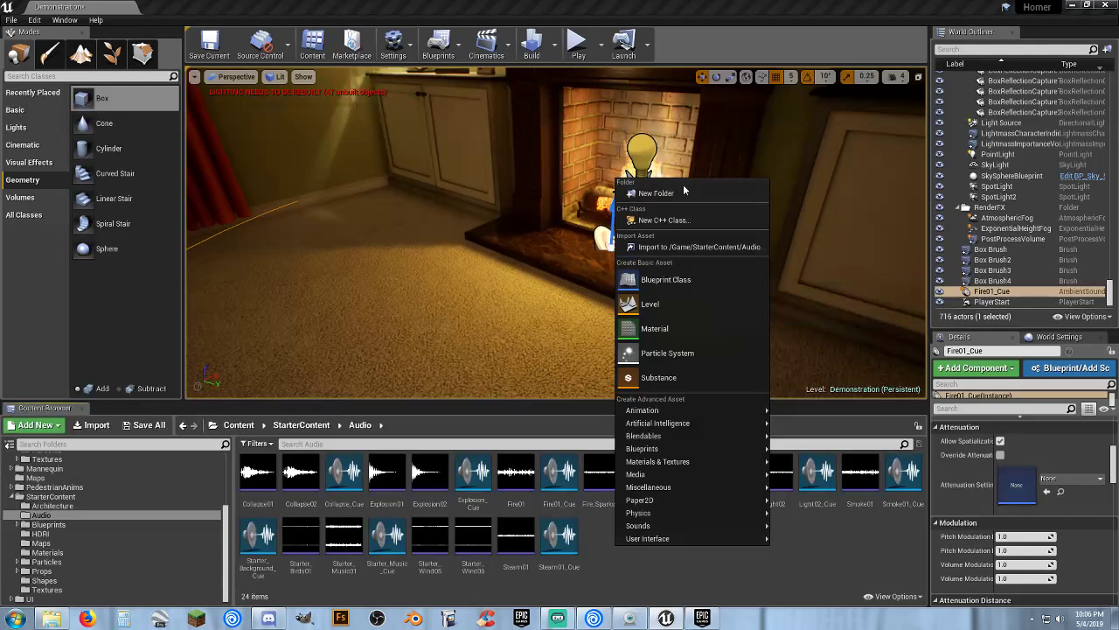
mouse_move(664, 525)
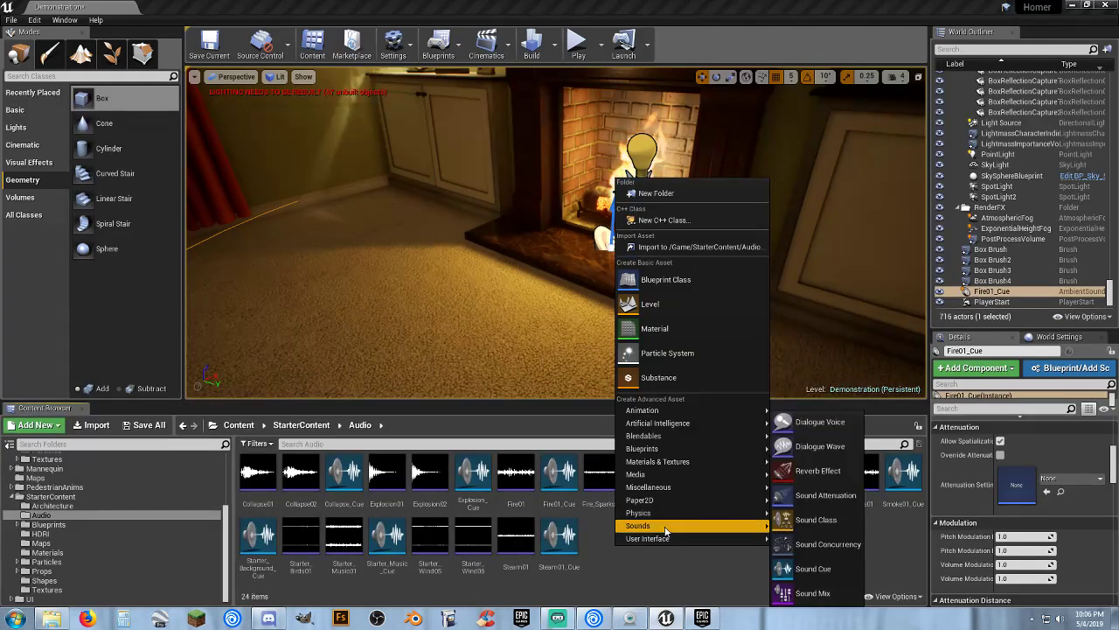
left_click(825, 494)
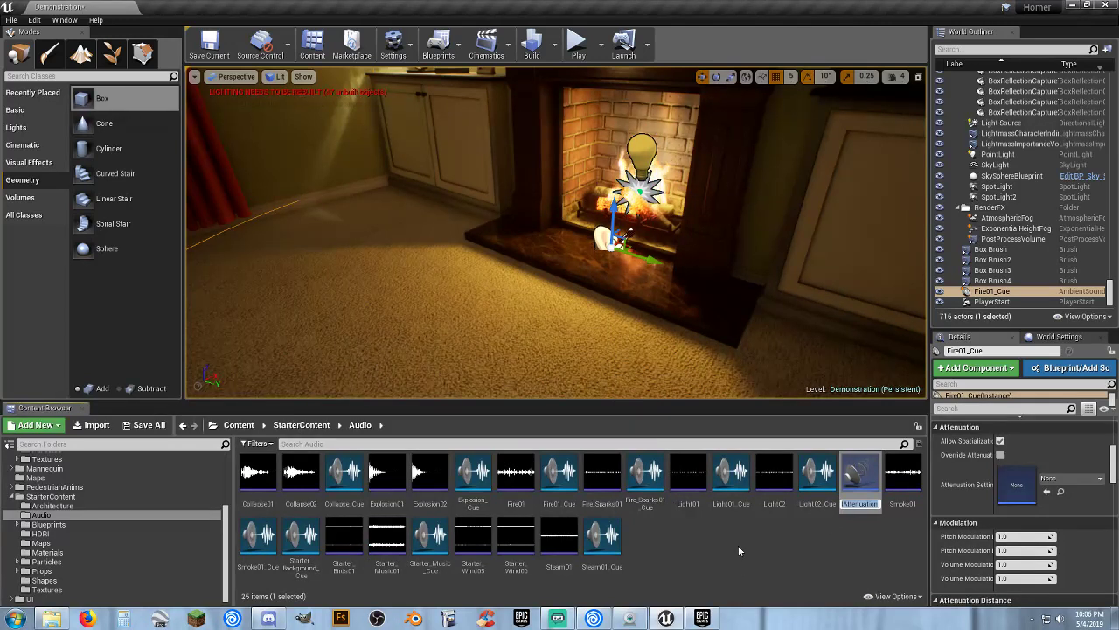
type("Fireplace")
key("Return")
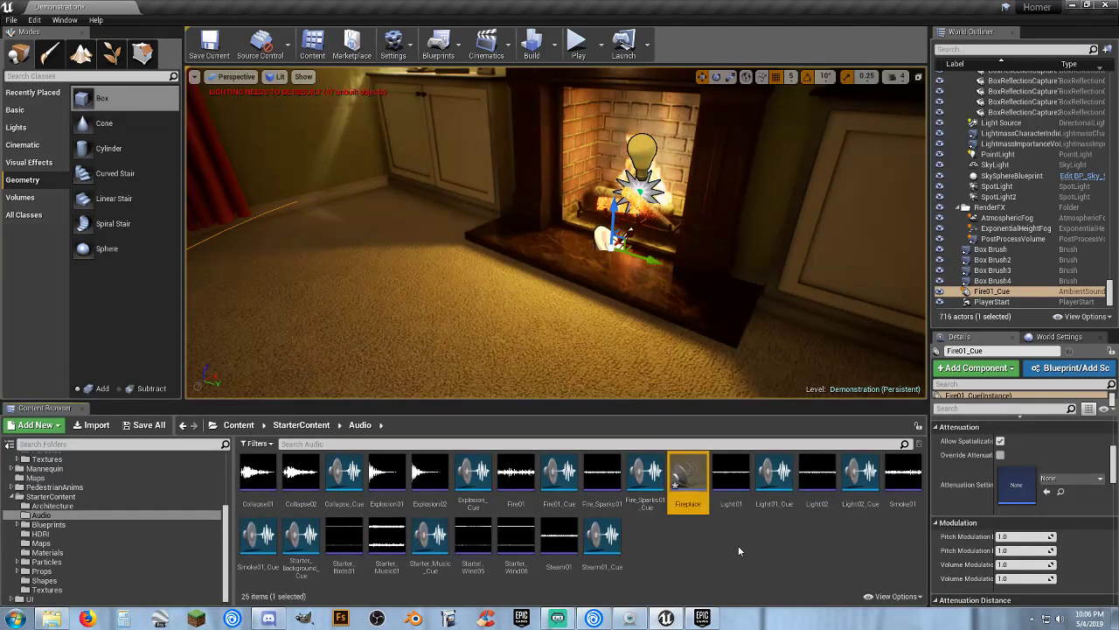
Set the Fireplace attenuation asset's Falloff Distance to 600, save it and close its editor.
key("Return")
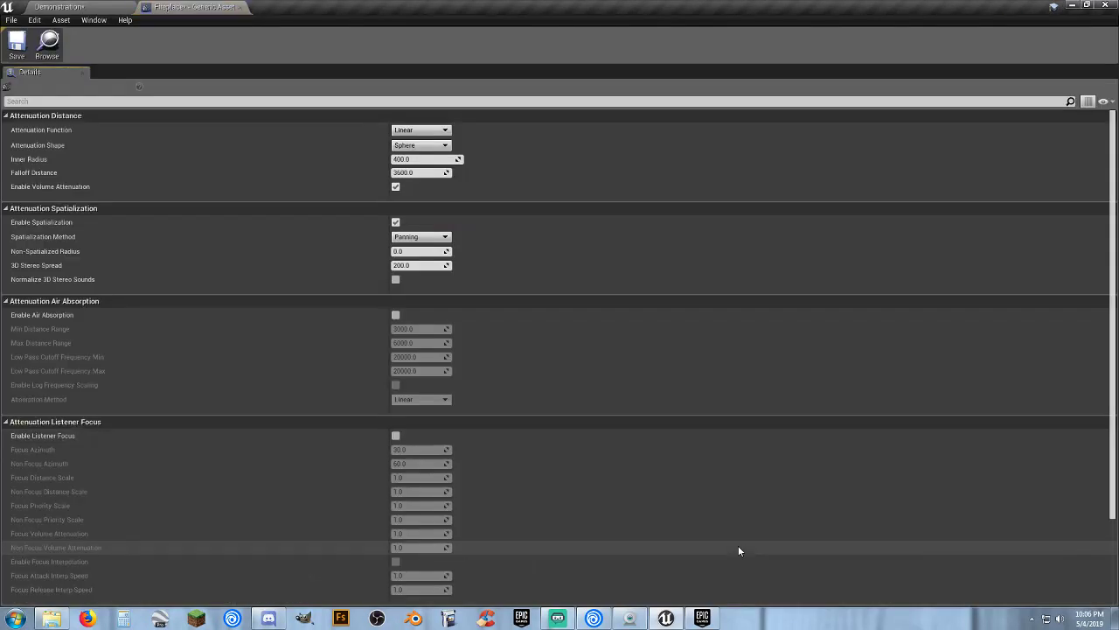
left_click(426, 173)
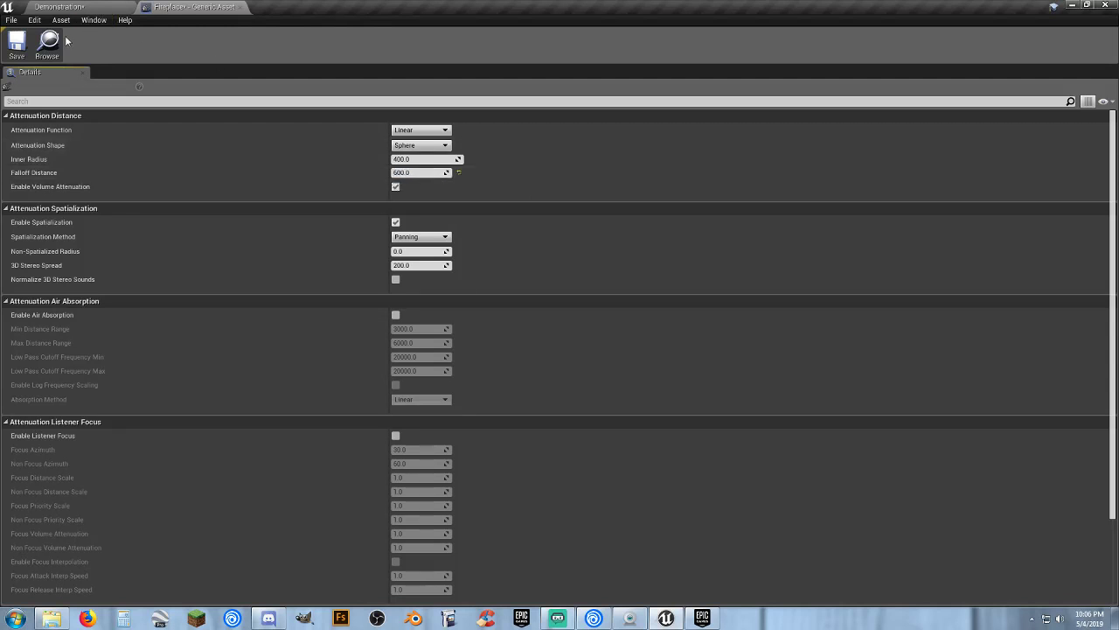
left_click(17, 43)
left_click(240, 7)
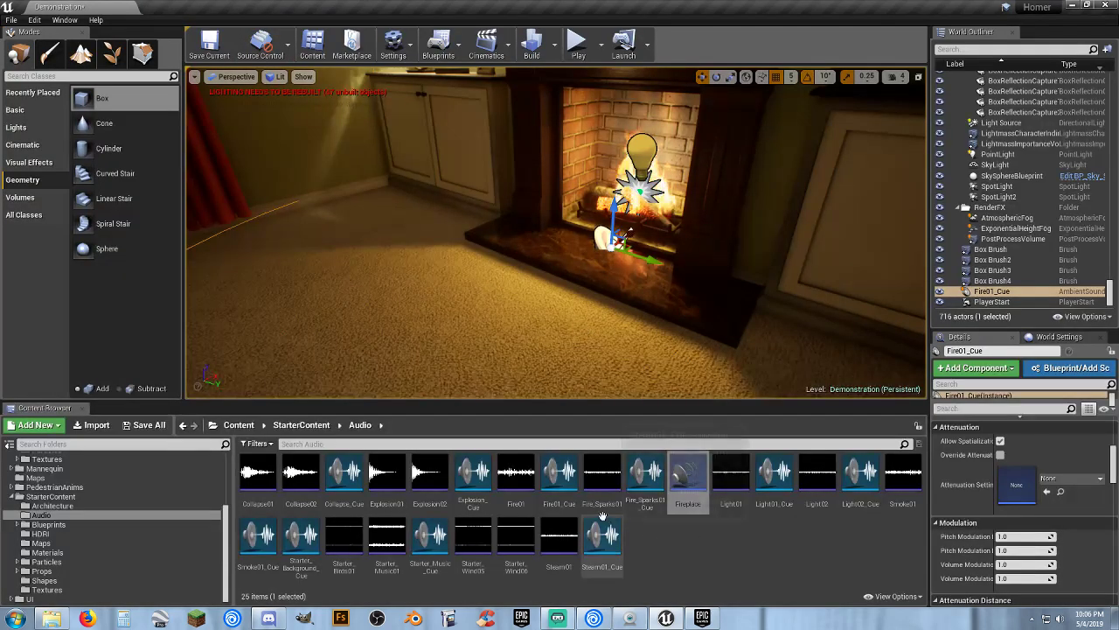
Assign Fireplace as the Attenuation Settings of the Fire01_Cue sound cue, save it and close its editor.
double_click(569, 504)
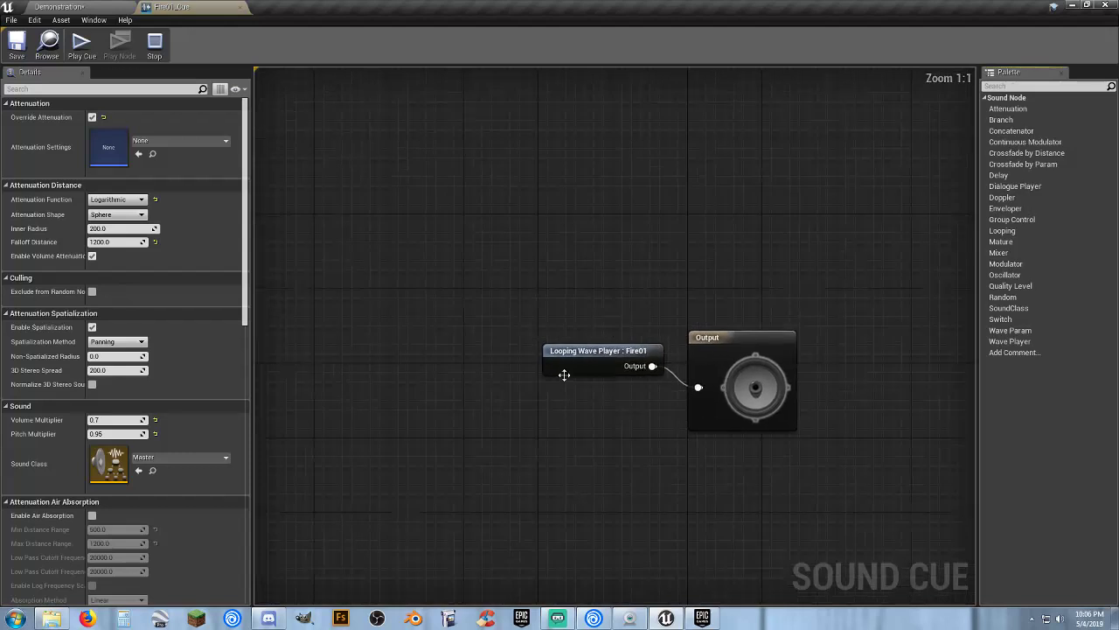
left_click(194, 142)
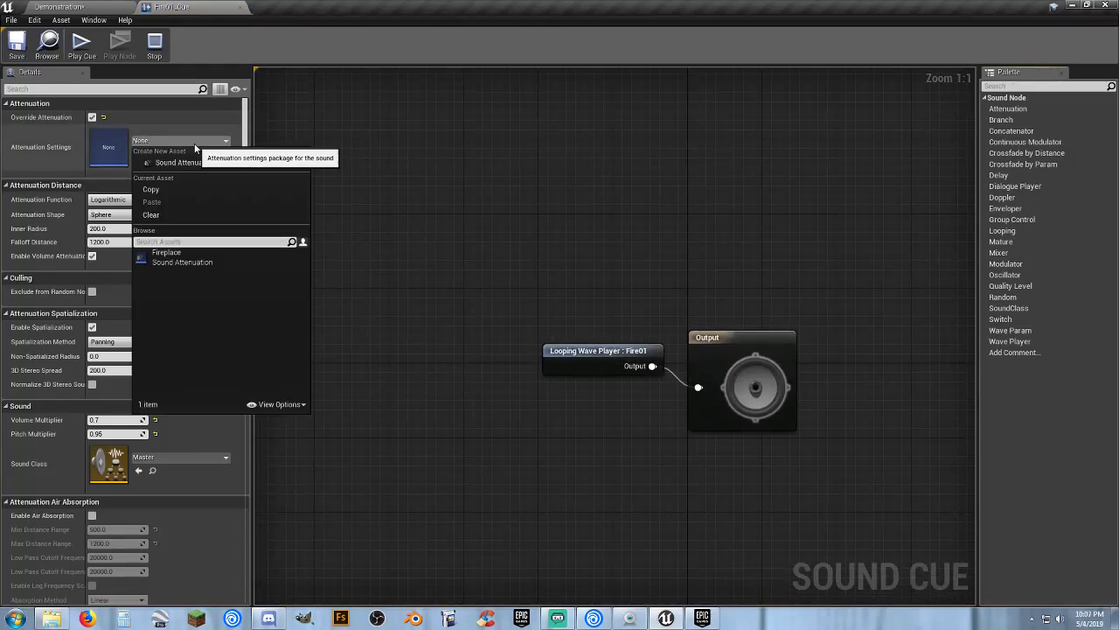
left_click(188, 257)
left_click(18, 44)
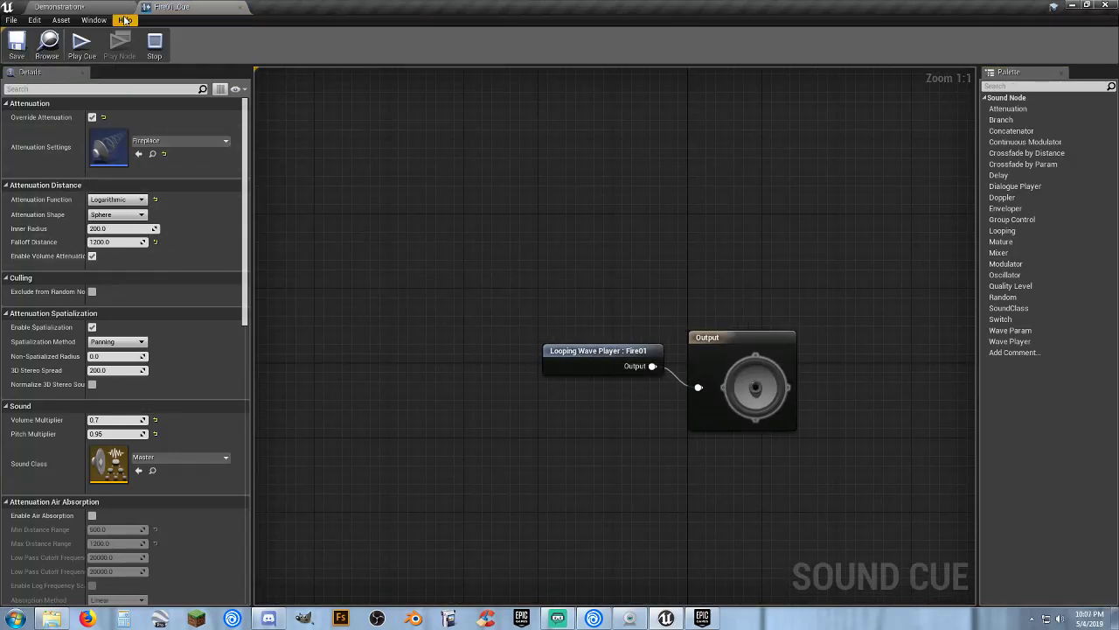
left_click(239, 7)
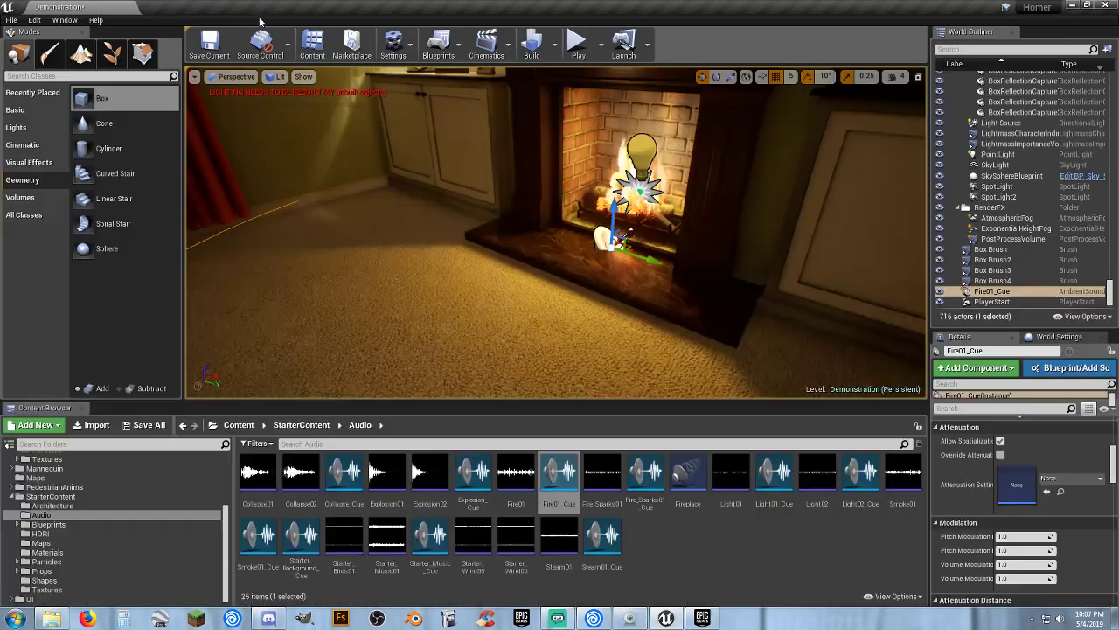
Play-test the fire sound by running from the front door to the living room fireplace, through the house and upstairs, and end the session.
left_click(577, 44)
key("w")
key("w")
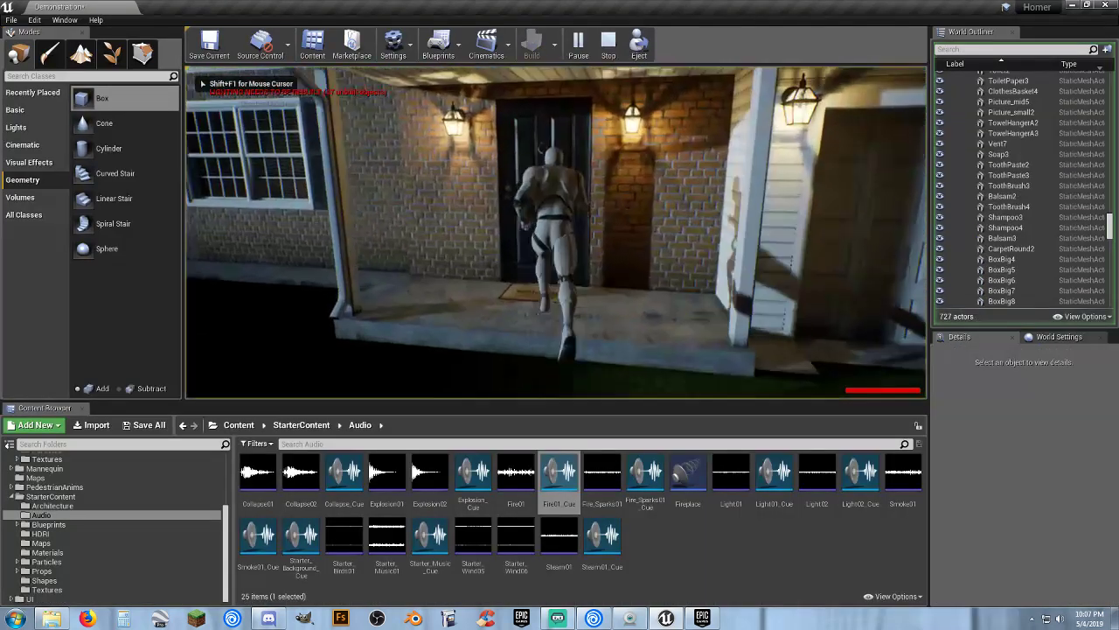
key("w")
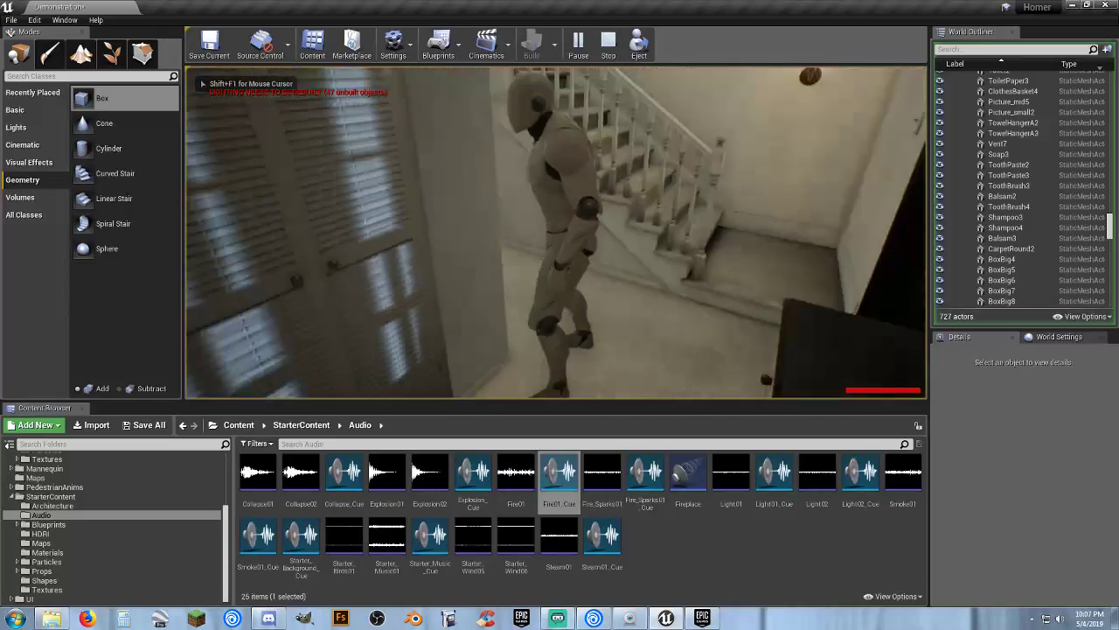
key("w")
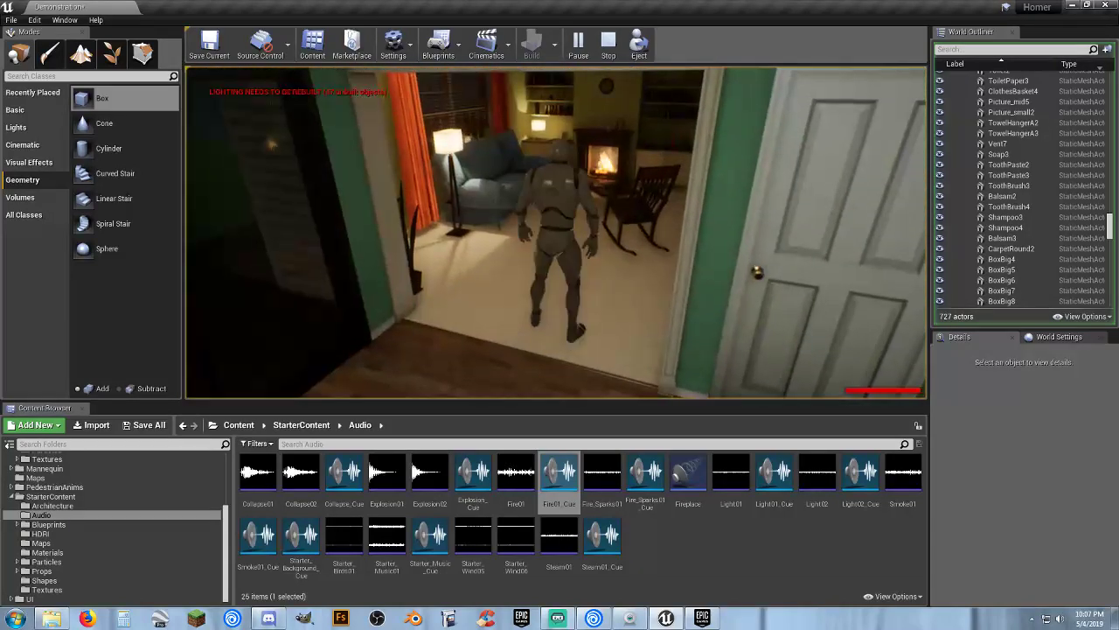
key("w")
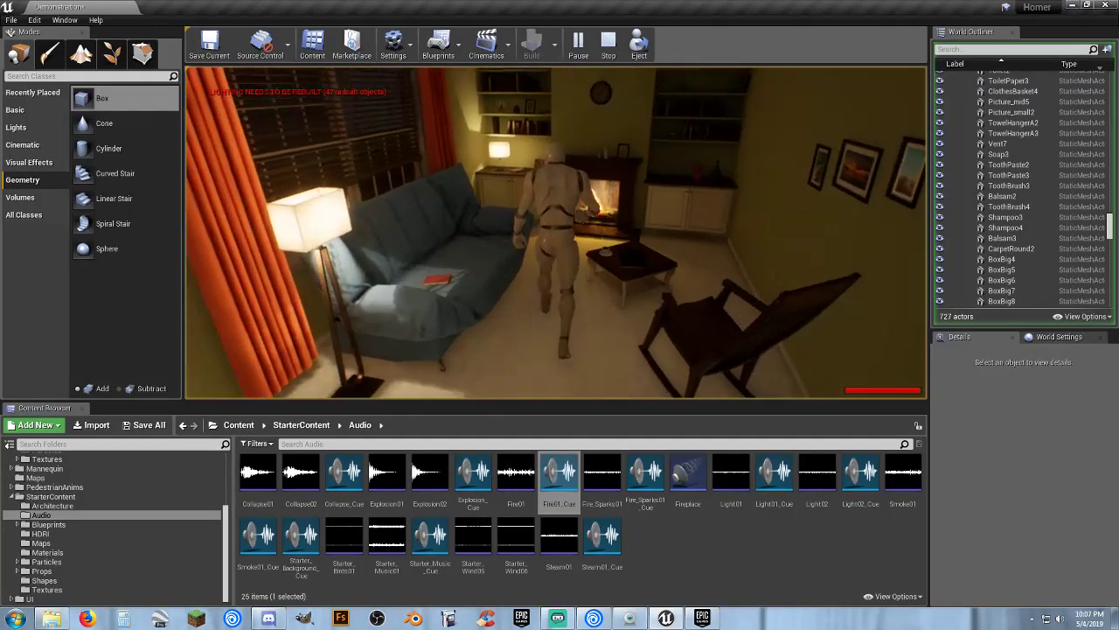
key("w")
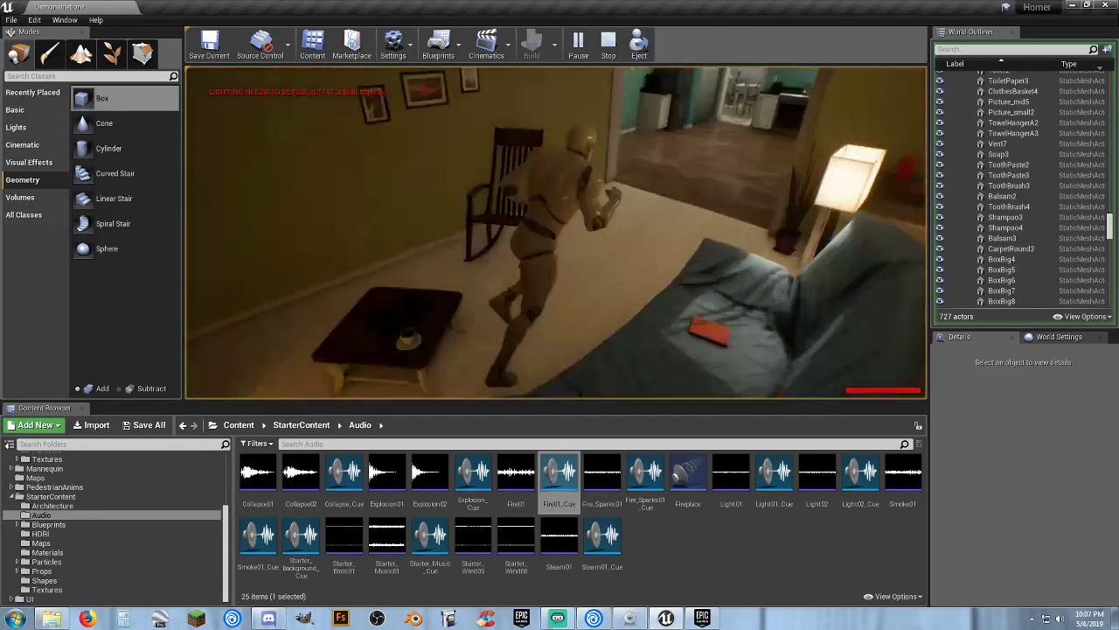
key("w")
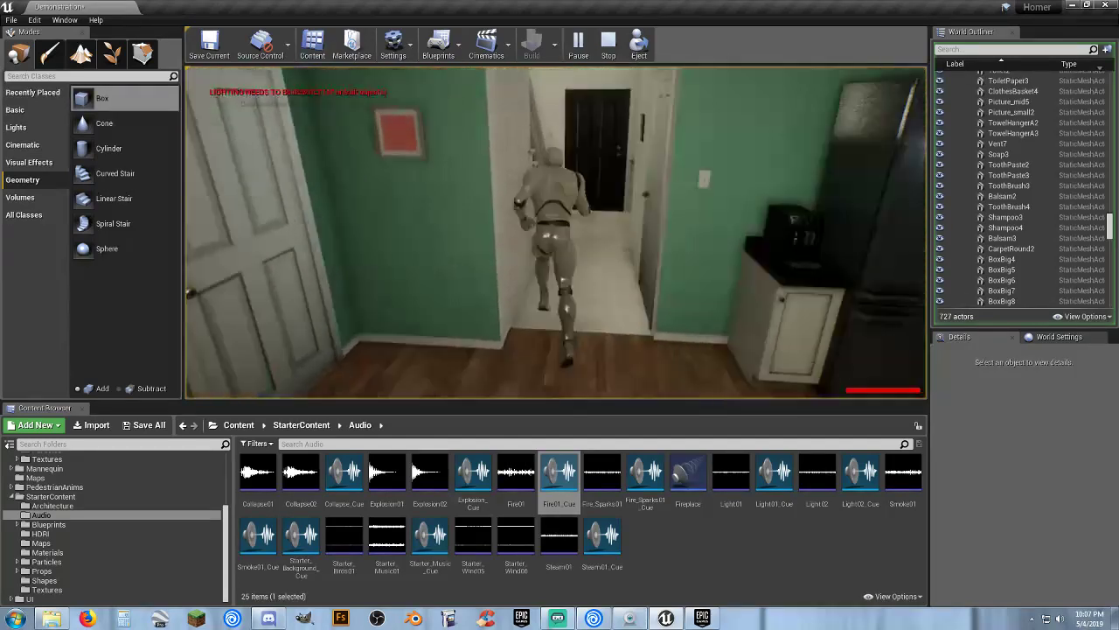
key("w")
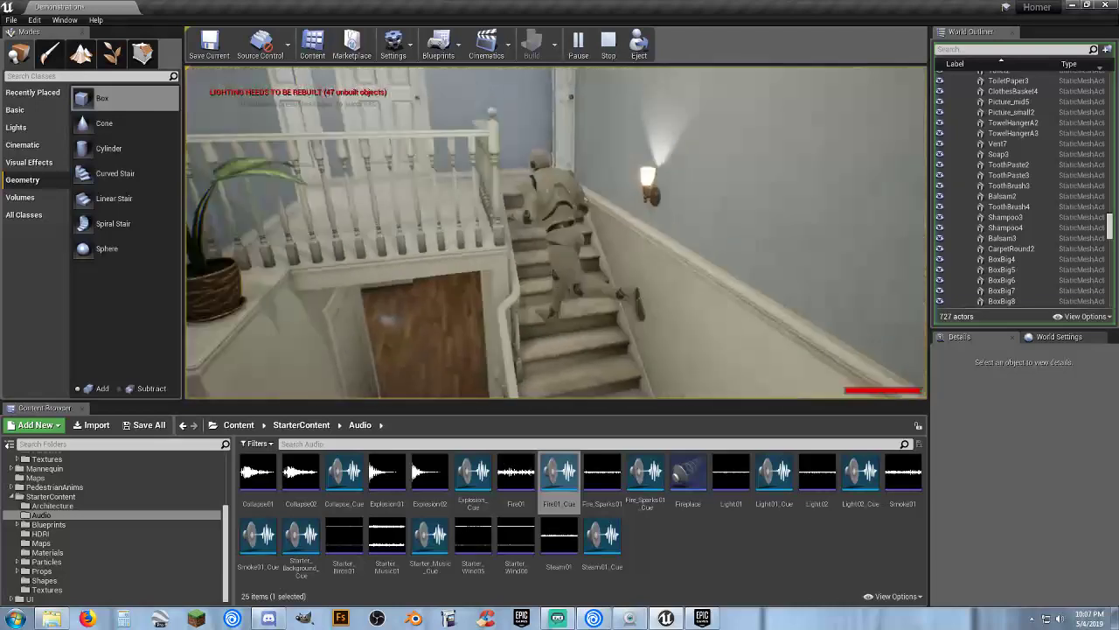
key("w")
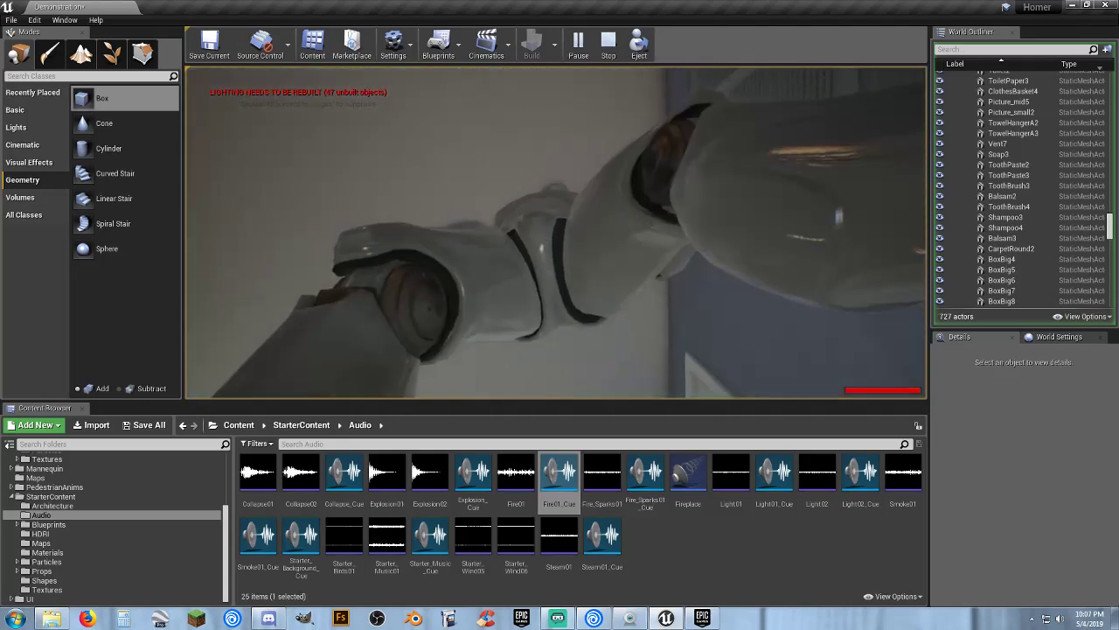
key("Escape")
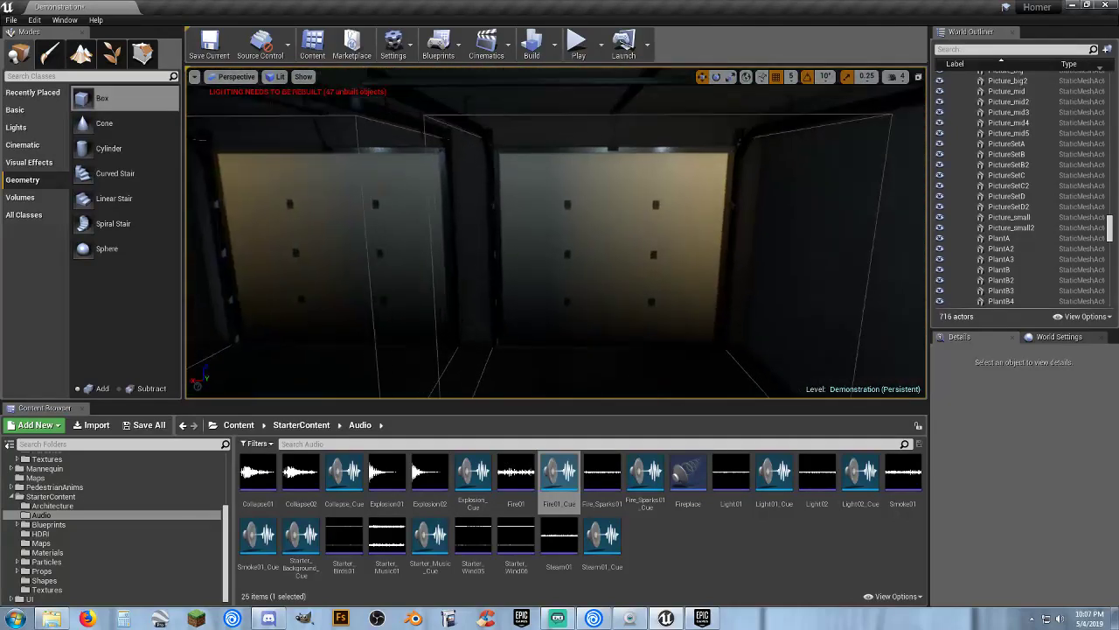
Select the fire sound at the fireplace and view its attenuation range from across the living room.
mouse_move(556, 231)
right_mouse_down()
mouse_move(822, 232)
mouse_move(804, 280)
right_mouse_up()
right_click_drag(669, 234, 669, 321)
left_click_drag(585, 205, 585, 207)
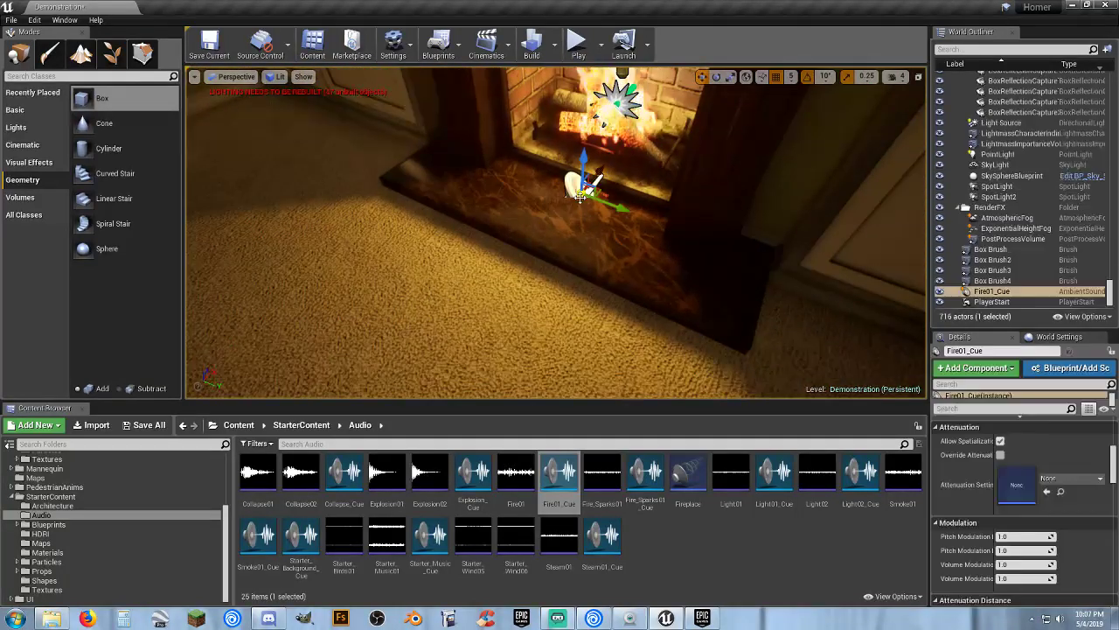
right_click_drag(556, 232, 257, 204)
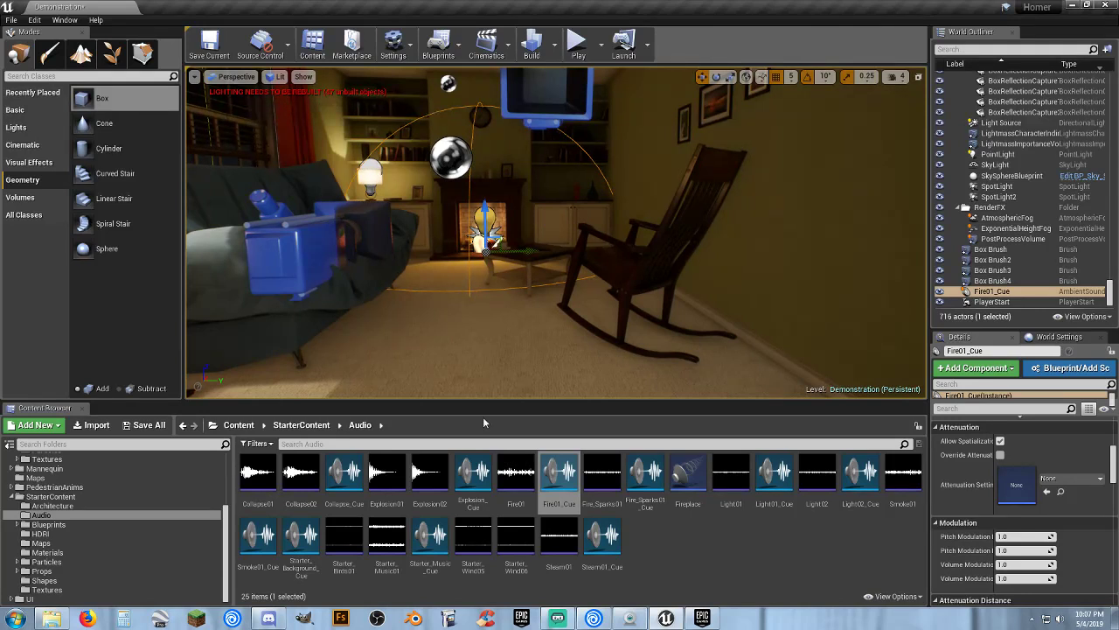
Check the attenuation settings of the Fire01_Cue sound cue and of the Fireplace attenuation asset.
double_click(559, 479)
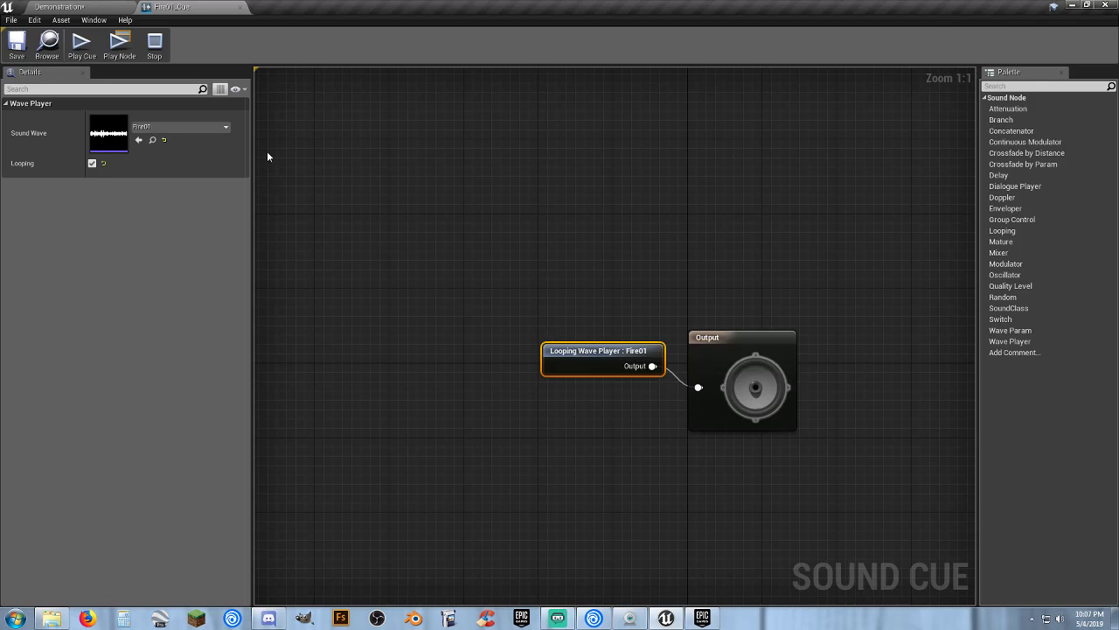
left_click(535, 218)
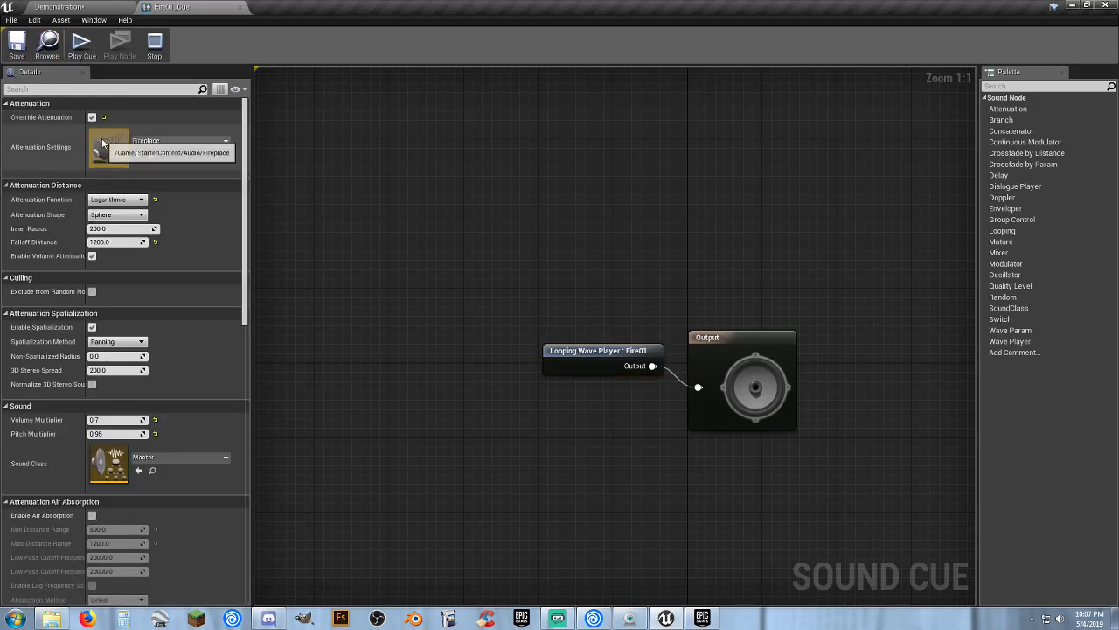
left_click(240, 8)
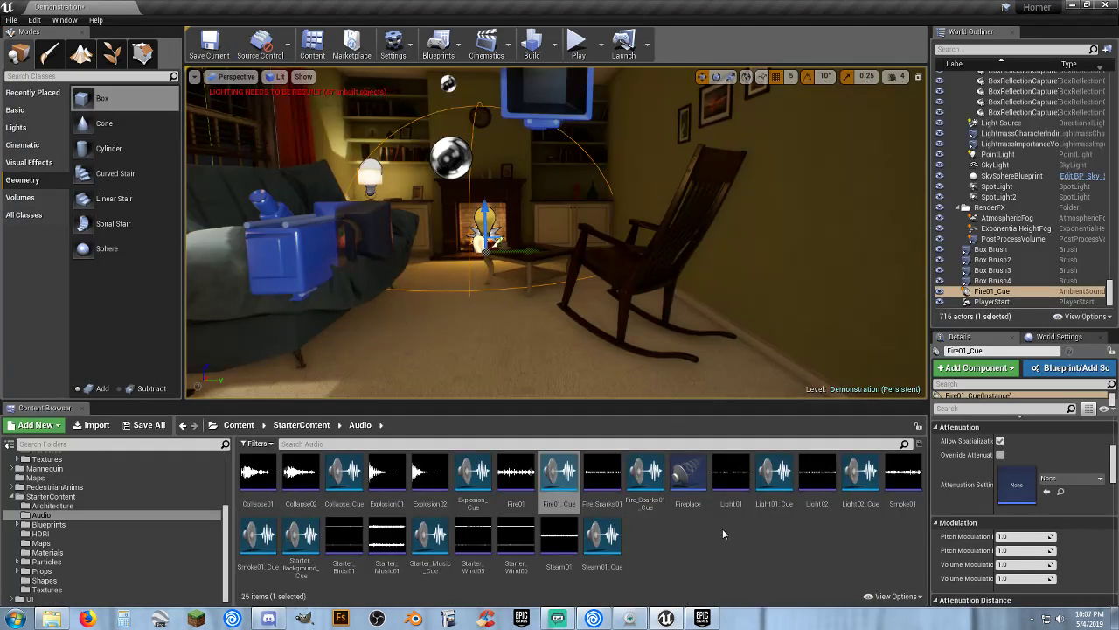
left_click(594, 532)
double_click(687, 486)
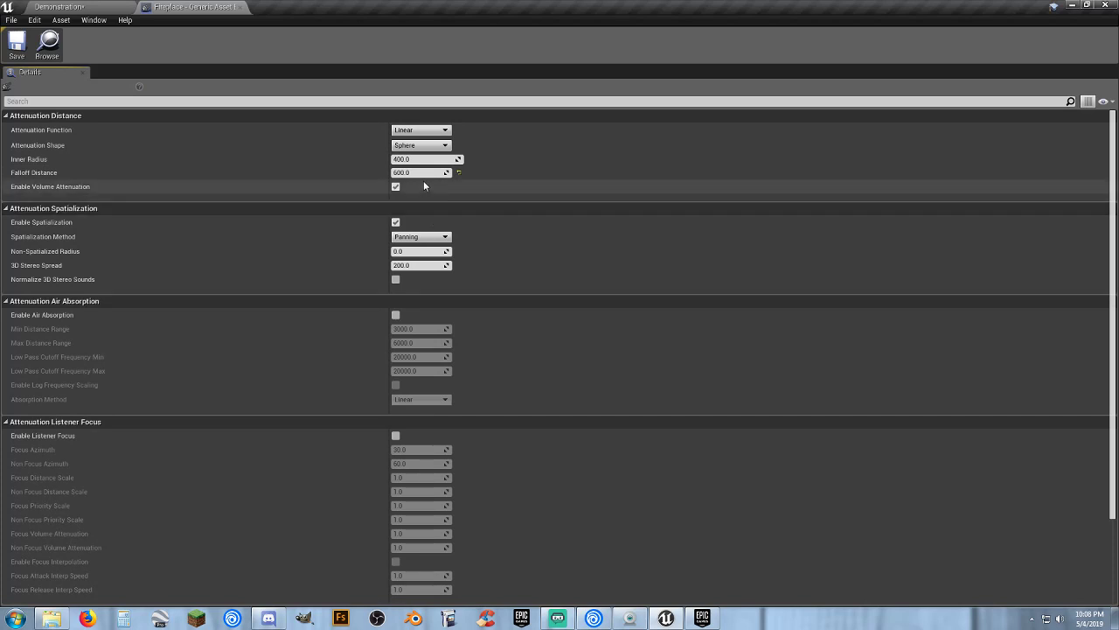
left_click(244, 8)
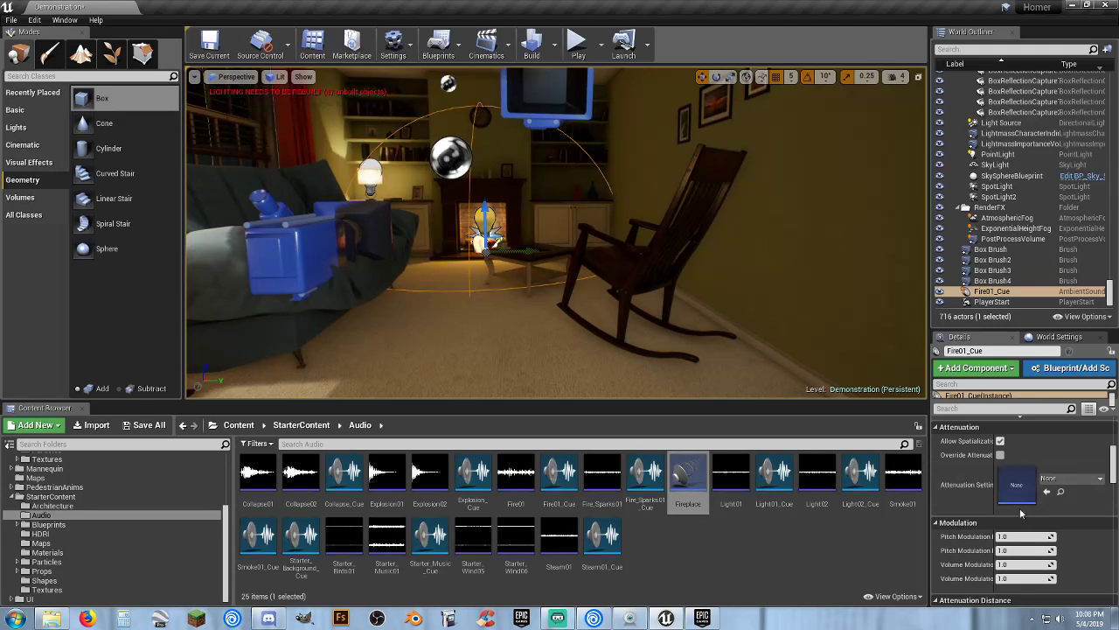
Assign Fireplace as the Attenuation Settings of the fire sound placed in the level.
left_click(1072, 478)
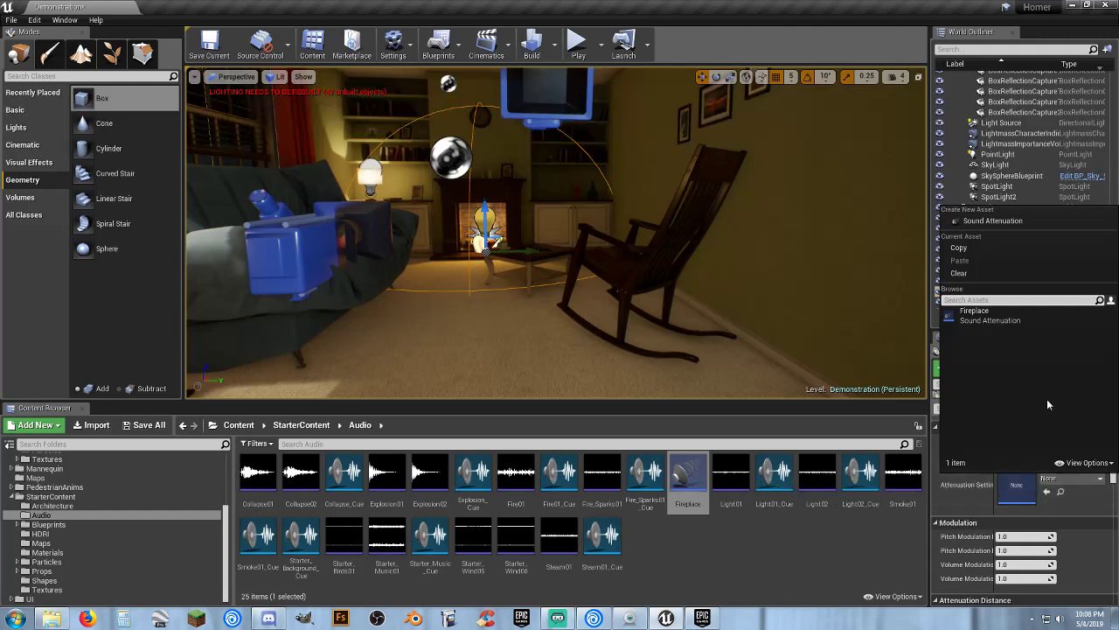
left_click(984, 319)
right_click_drag(643, 299, 587, 163)
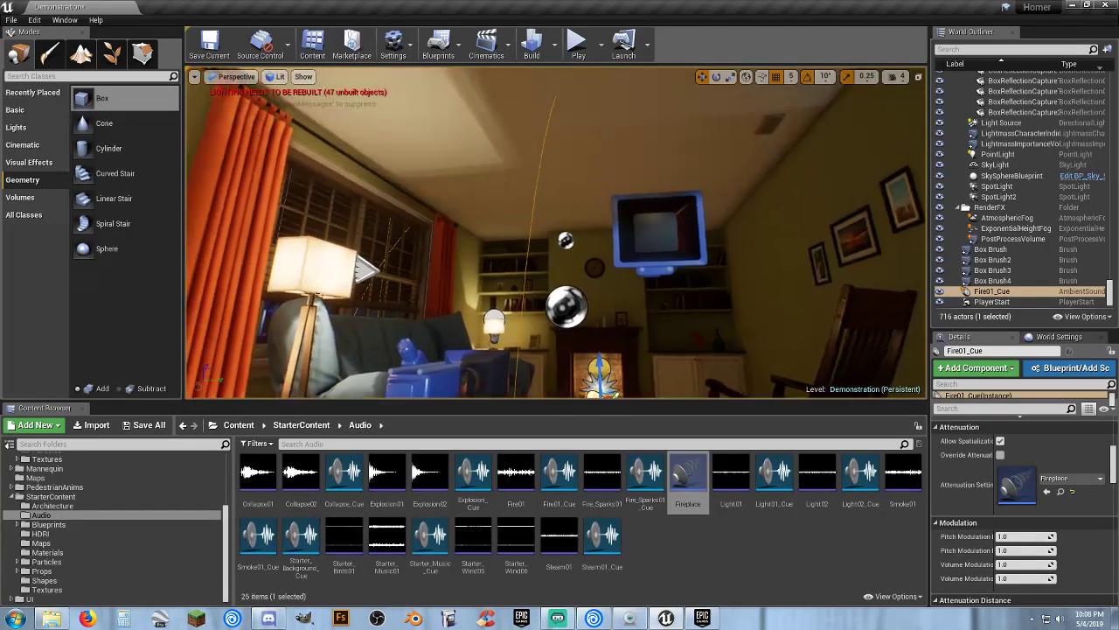
Set the Fireplace attenuation asset's Inner Radius to 300 and Falloff Distance to 400, and return to the level.
double_click(686, 476)
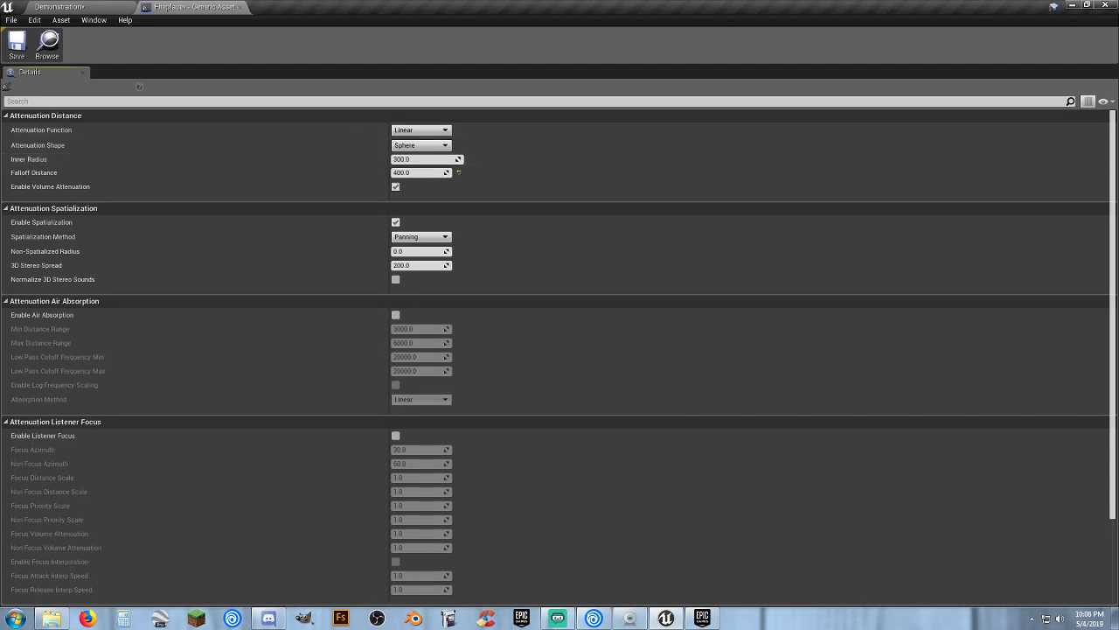
left_click(66, 7)
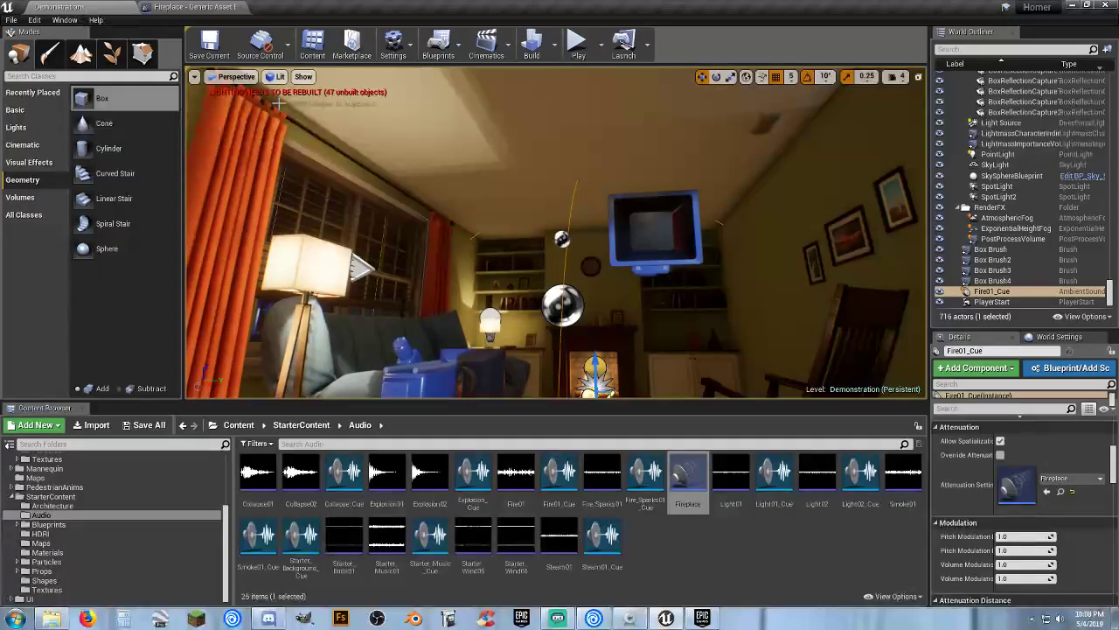
Lower the placed fire sound vertically so that it sits beneath the fireplace hearth.
right_click_drag(424, 175, 371, 206)
right_click_drag(516, 210, 497, 251)
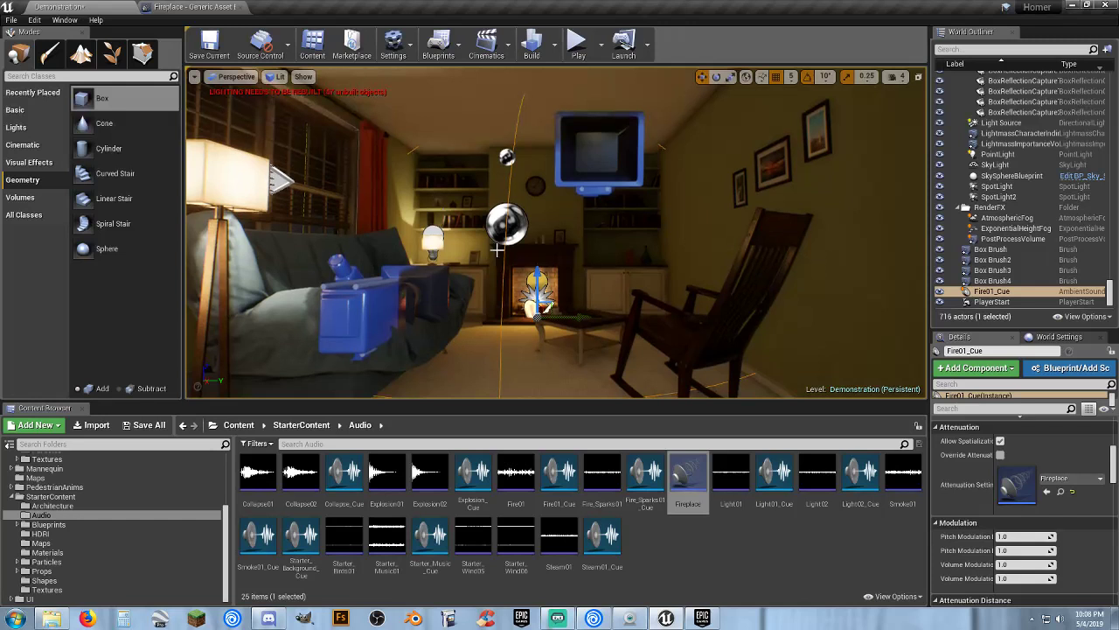
left_click_drag(540, 280, 511, 318)
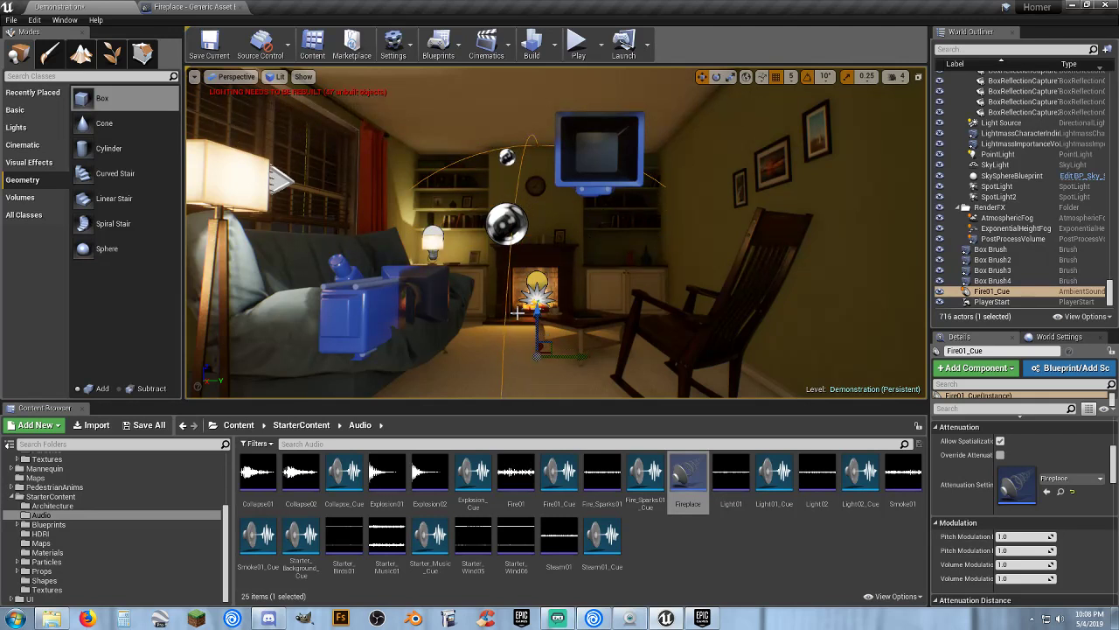
Set the Fireplace attenuation asset's Falloff Distance to 320, save it and close its editor.
left_click(194, 7)
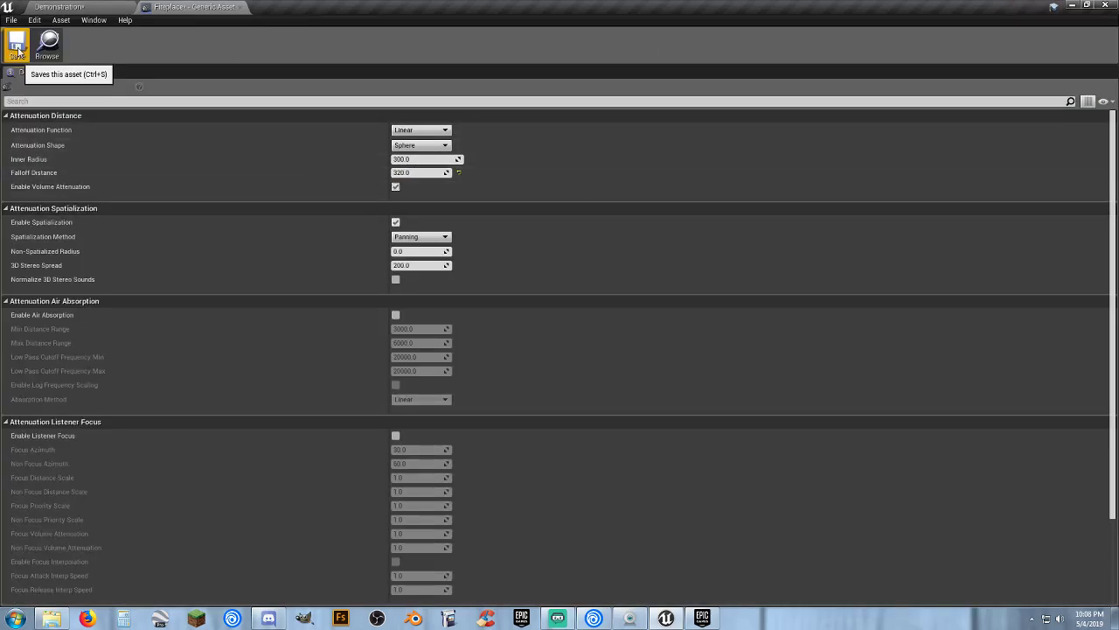
left_click(126, 8)
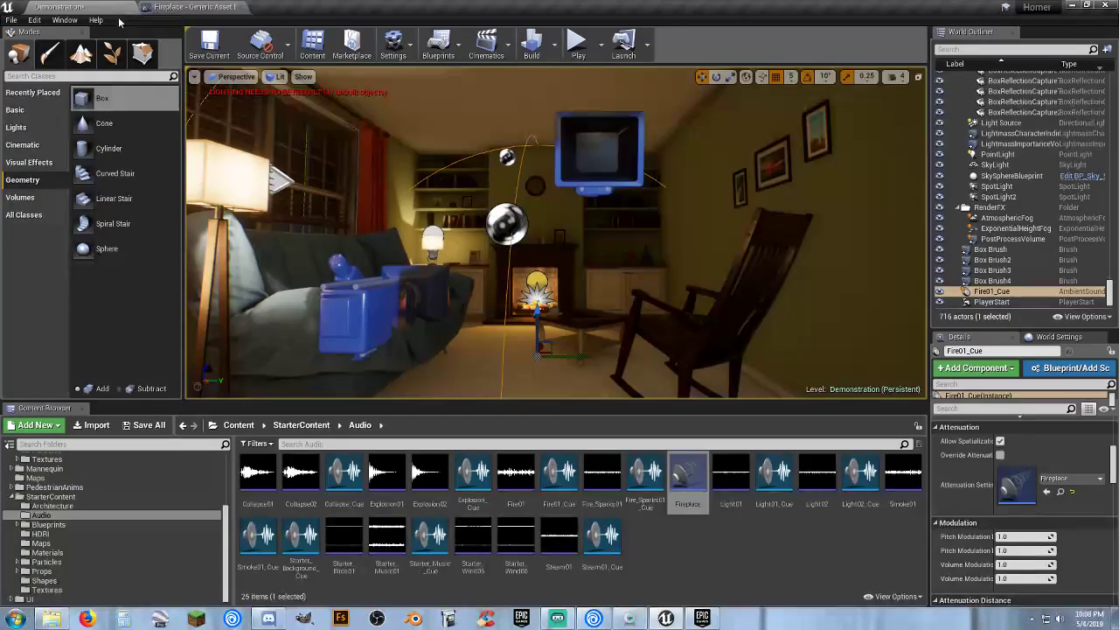
left_click(244, 7)
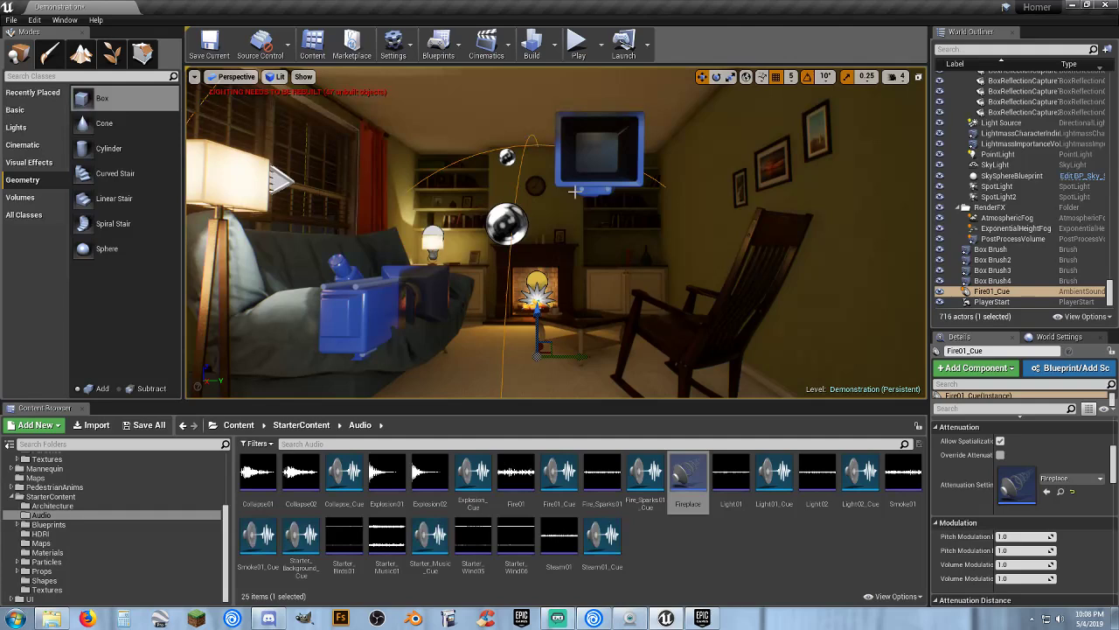
Play-test the level indoors, walking through the hall, kitchen, living room and stairs to check where the fire sound carries.
left_click(577, 42)
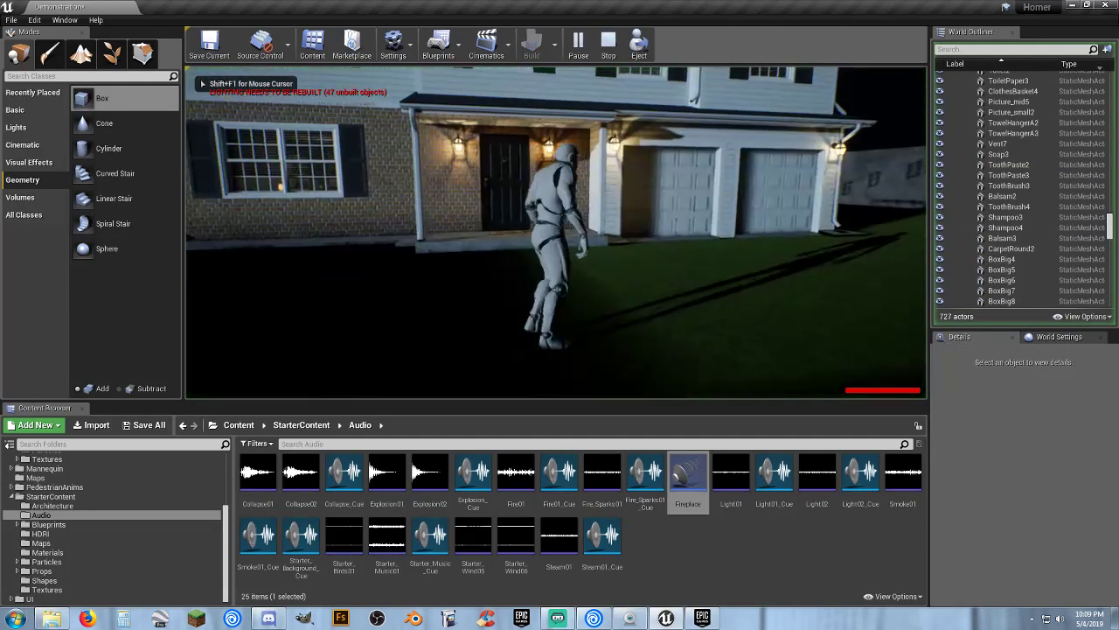
key("w")
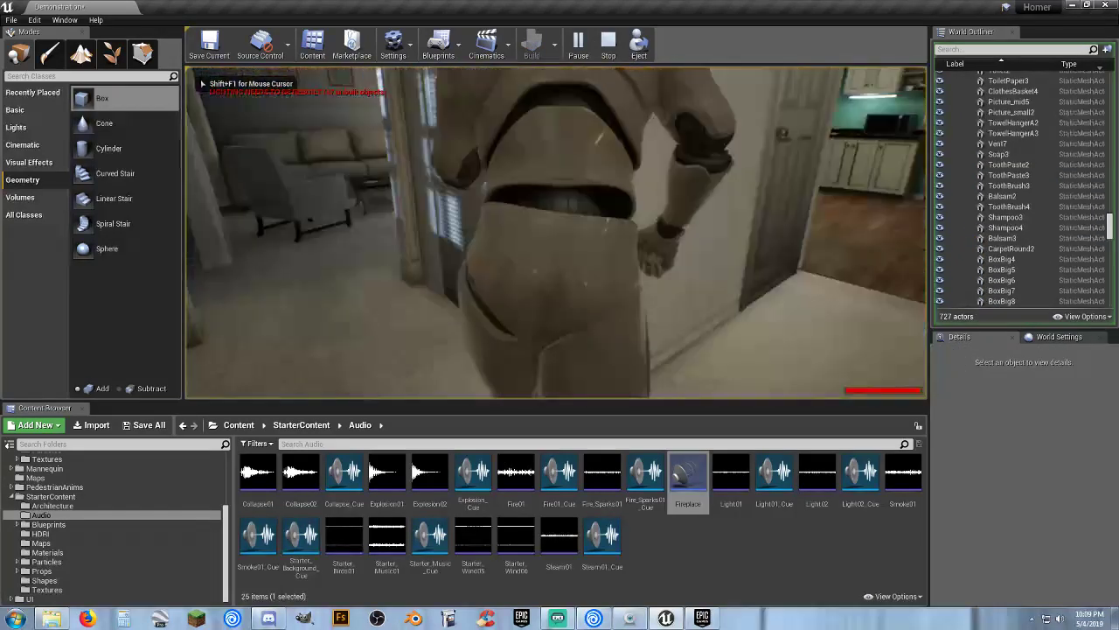
key("w")
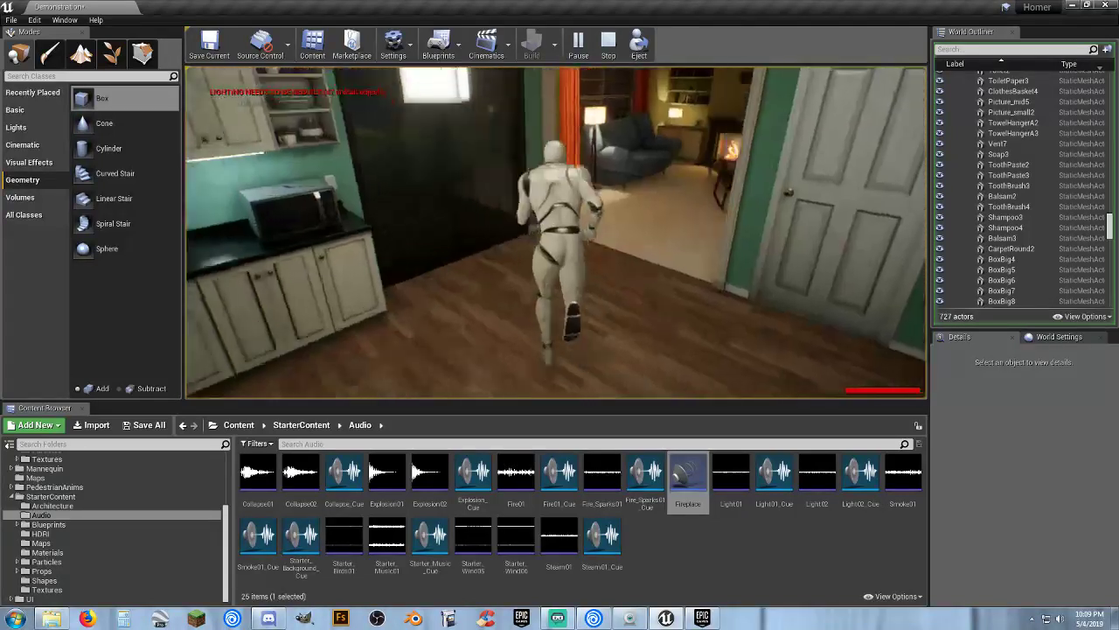
key("w")
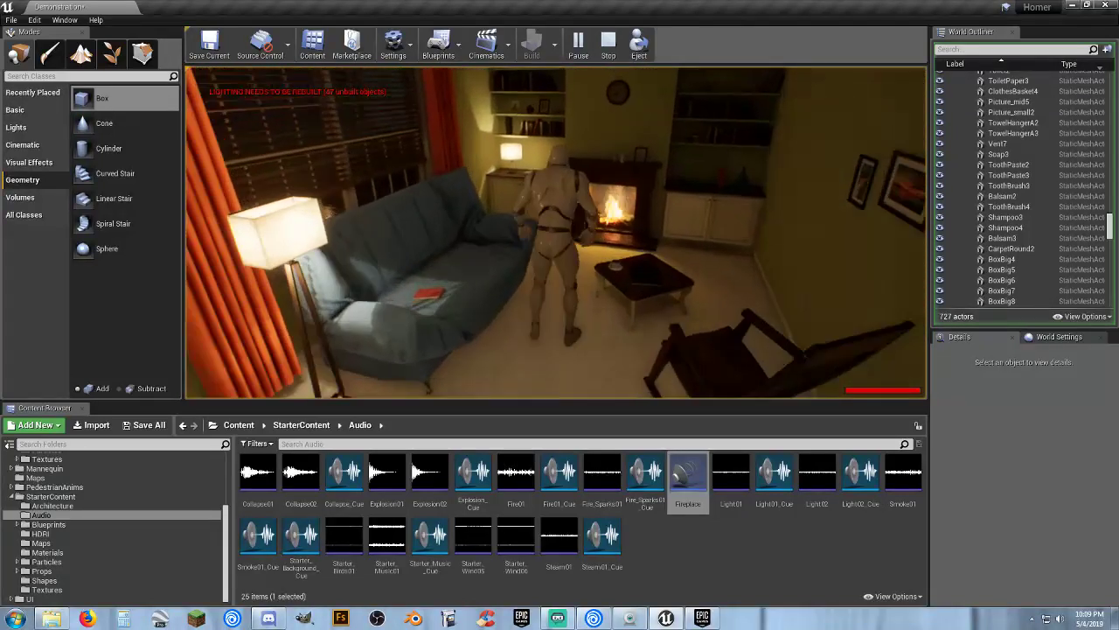
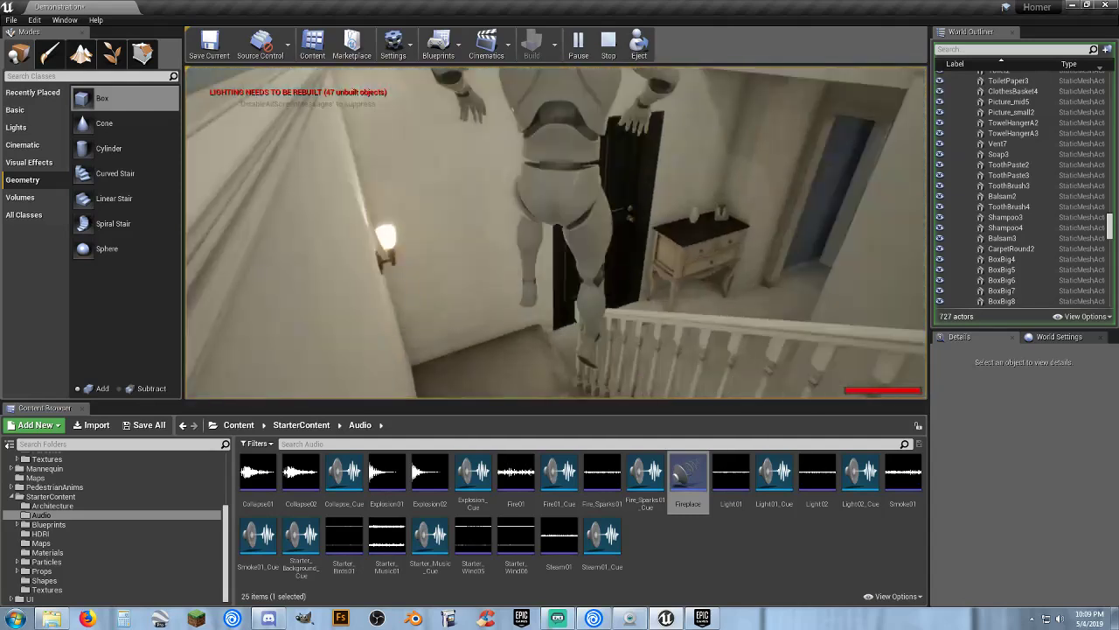
key("w")
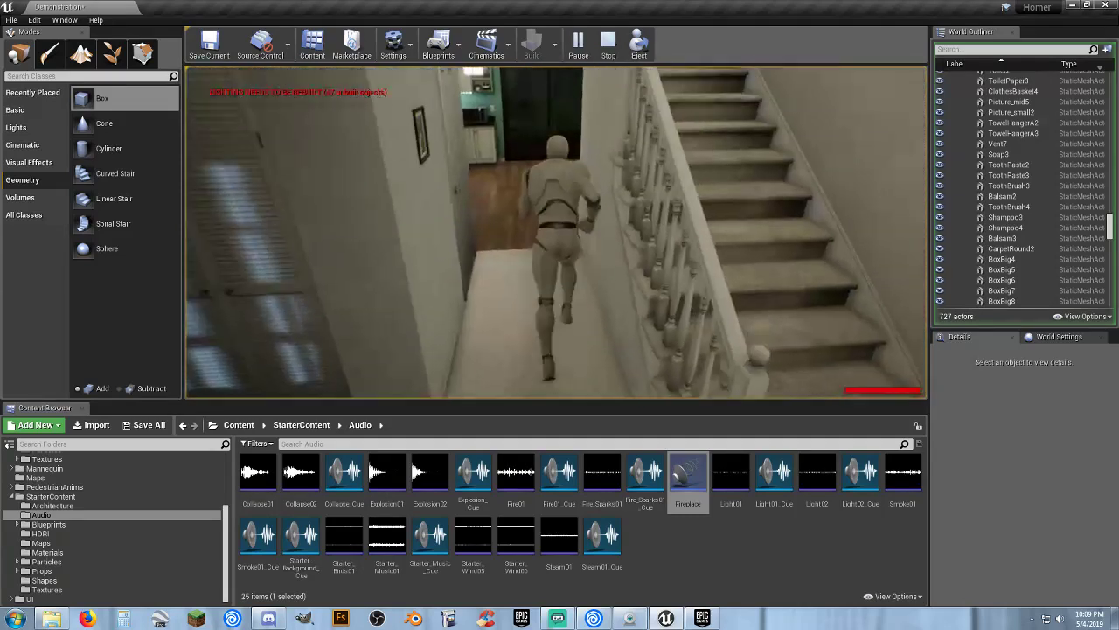
key("w")
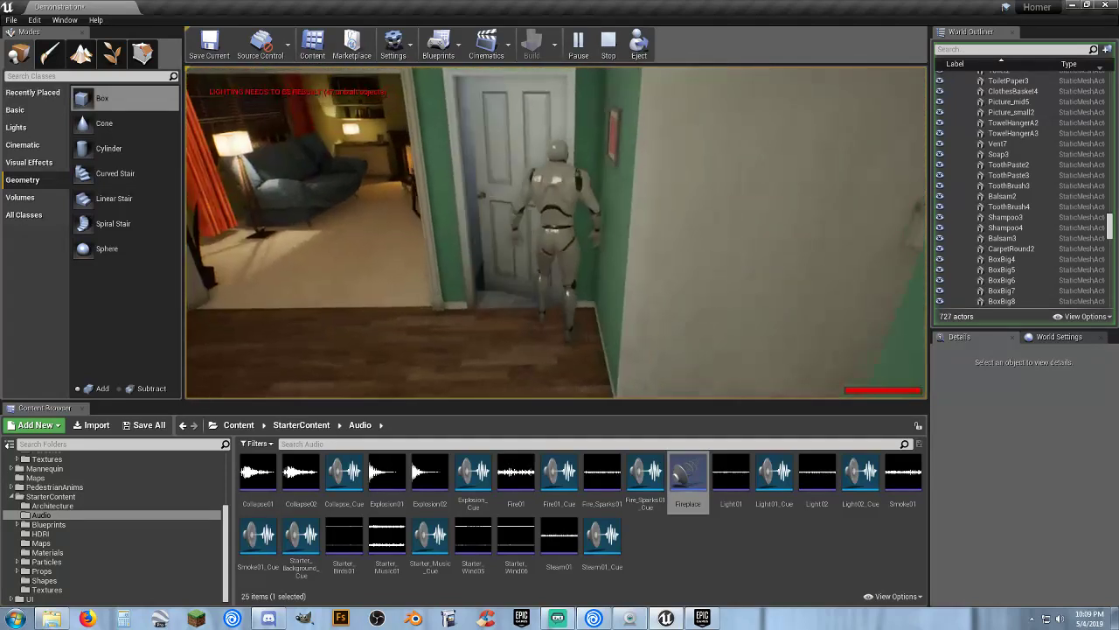
key("w")
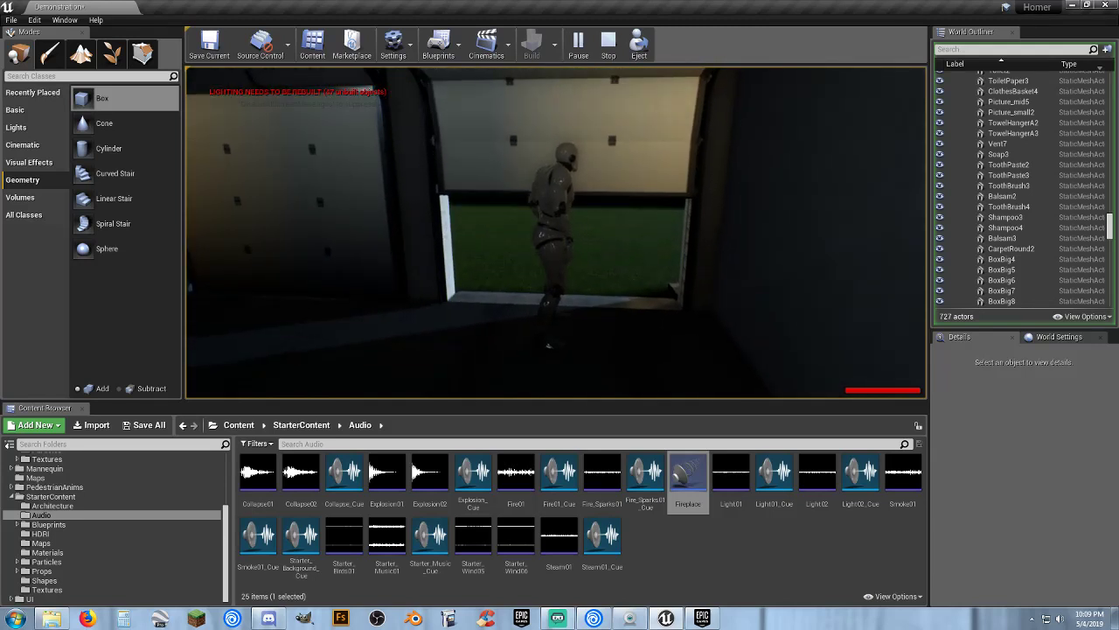
Walk out through the garage and around the yard to the back porch to check the fire sound outside.
key("w")
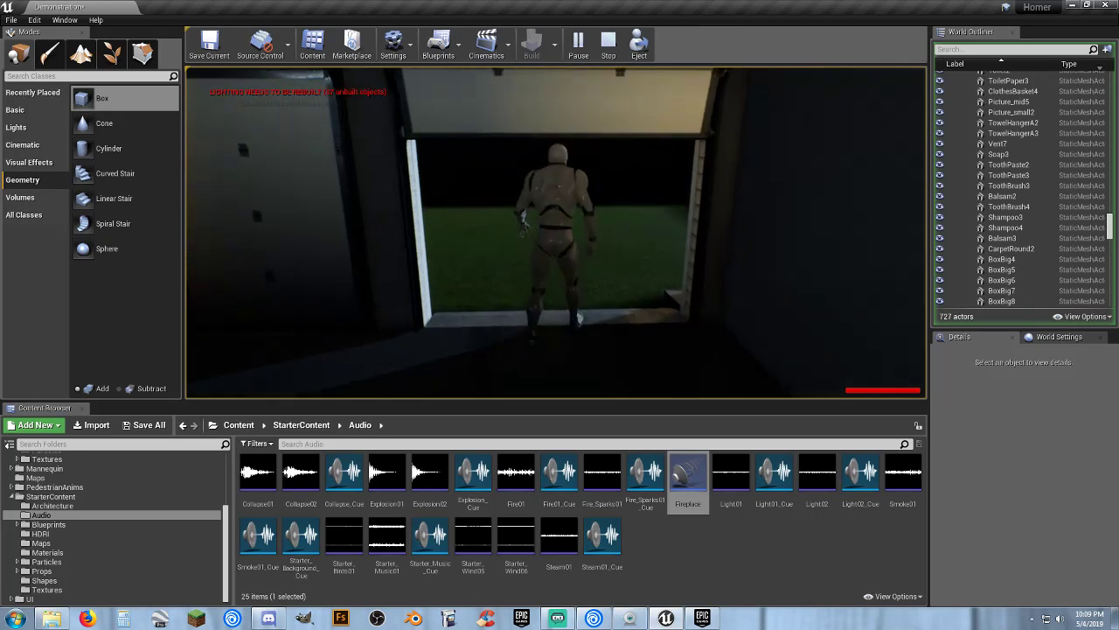
key("w")
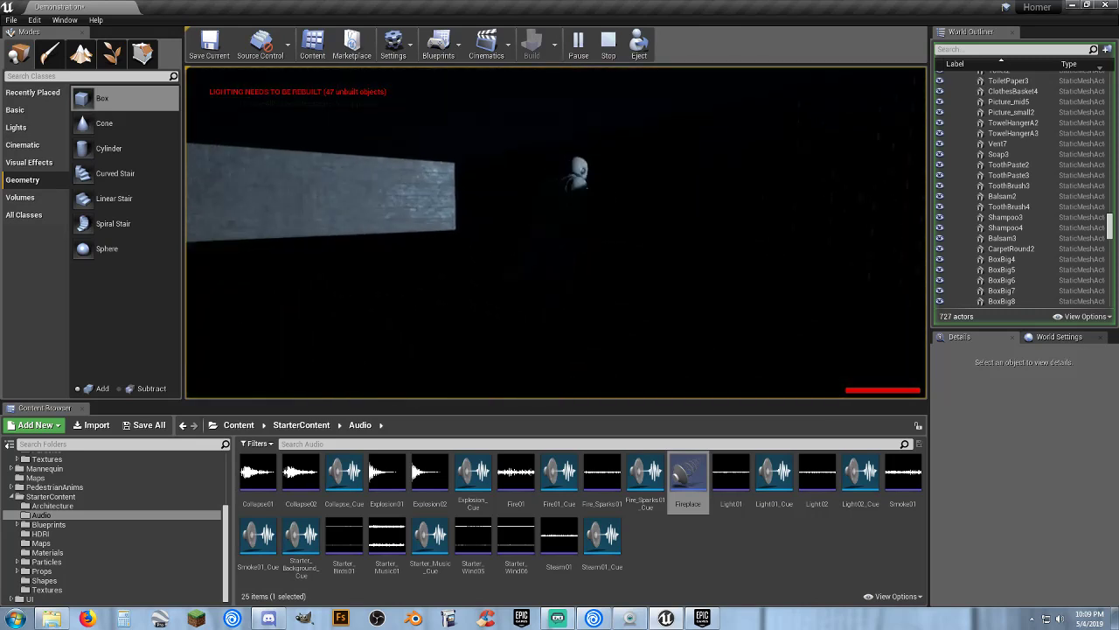
key("w")
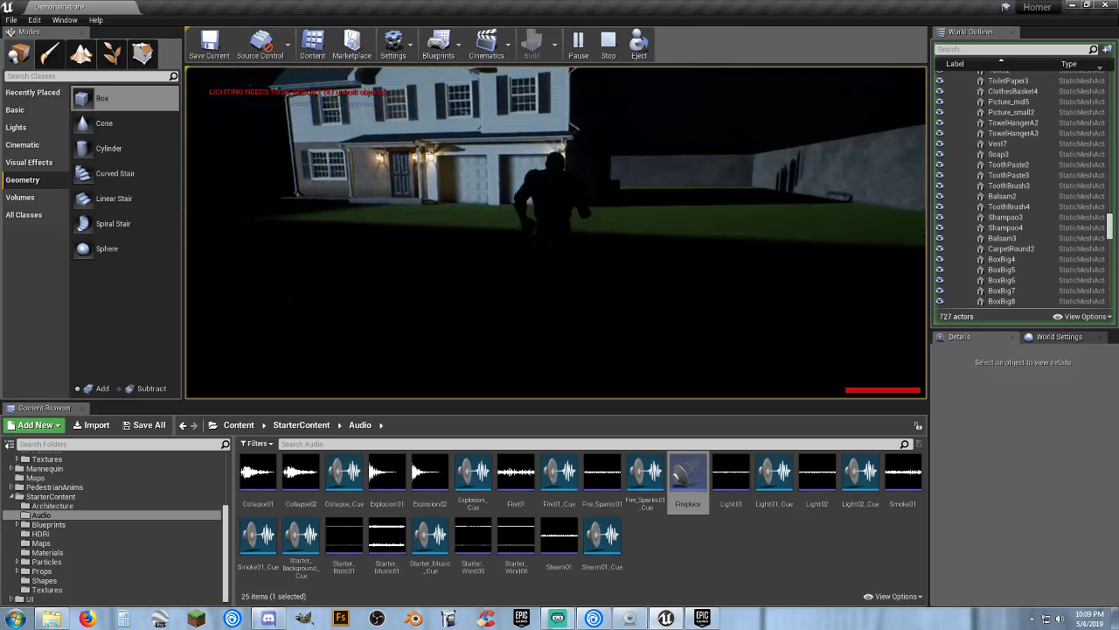
key("w")
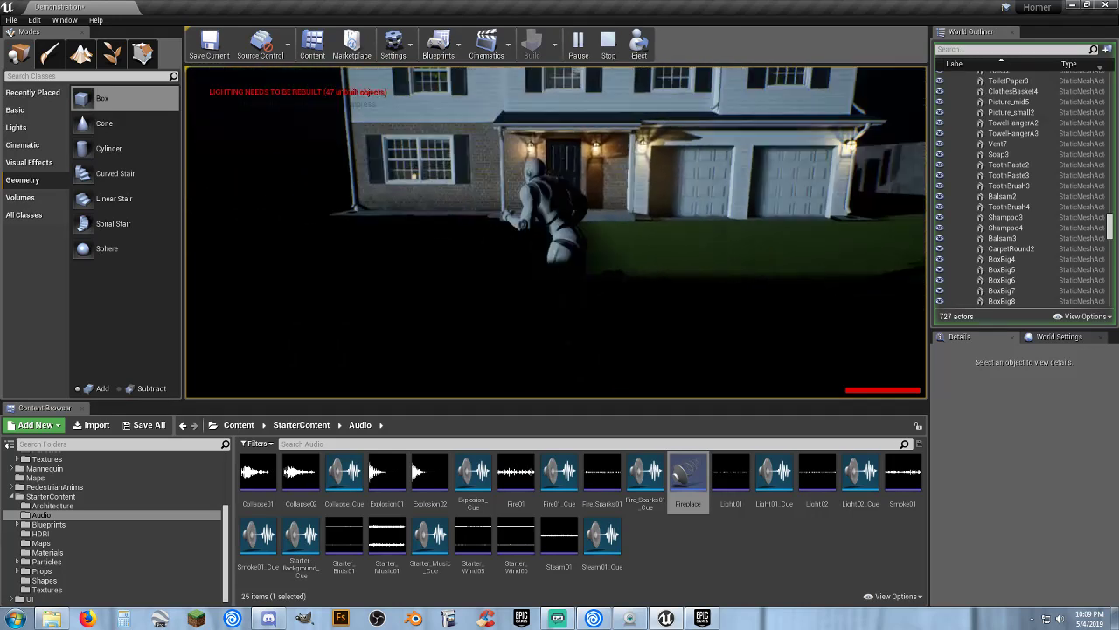
key("w")
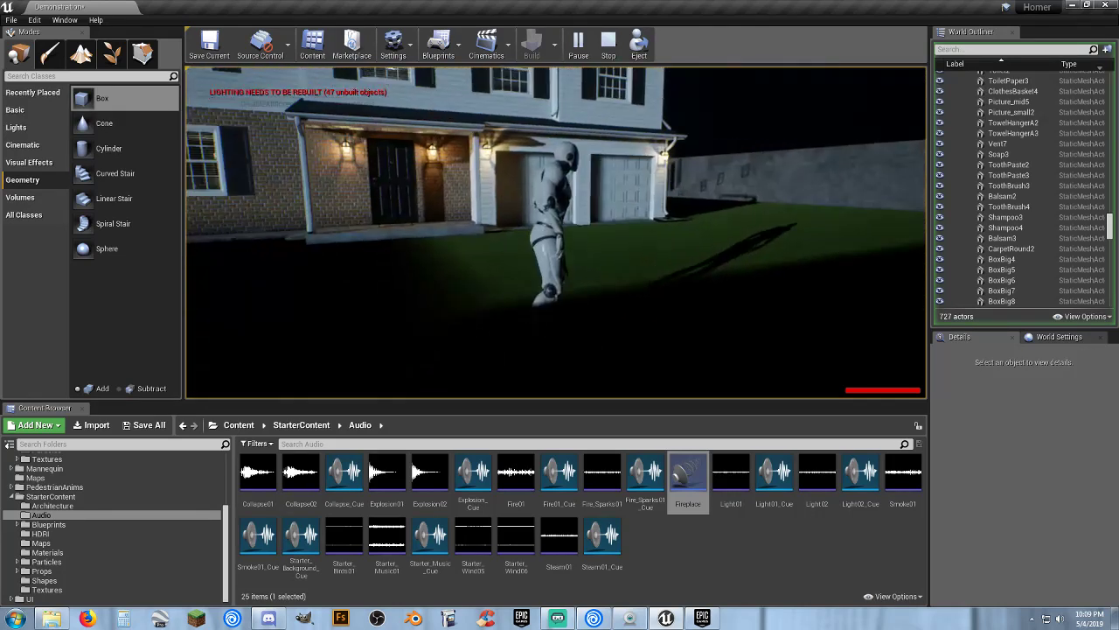
key("d")
key("w")
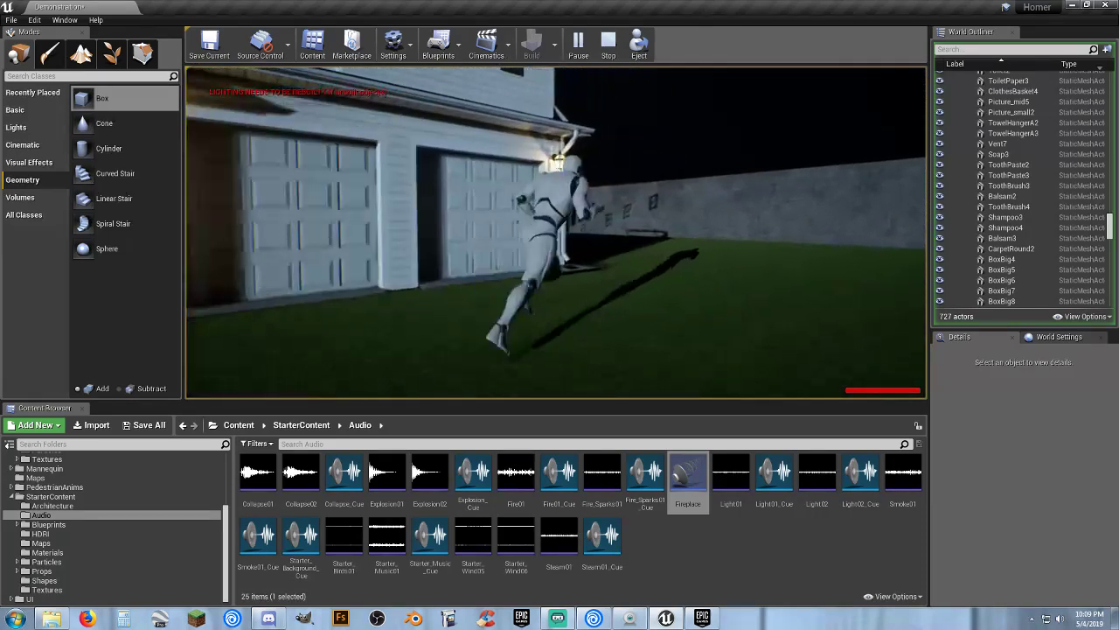
key("w")
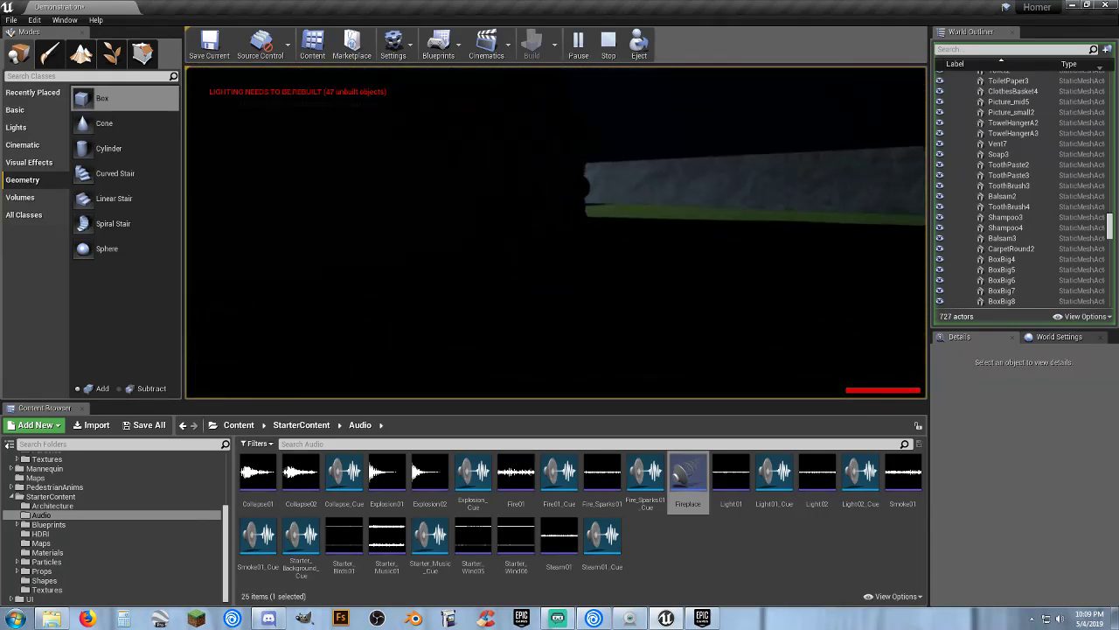
key("w")
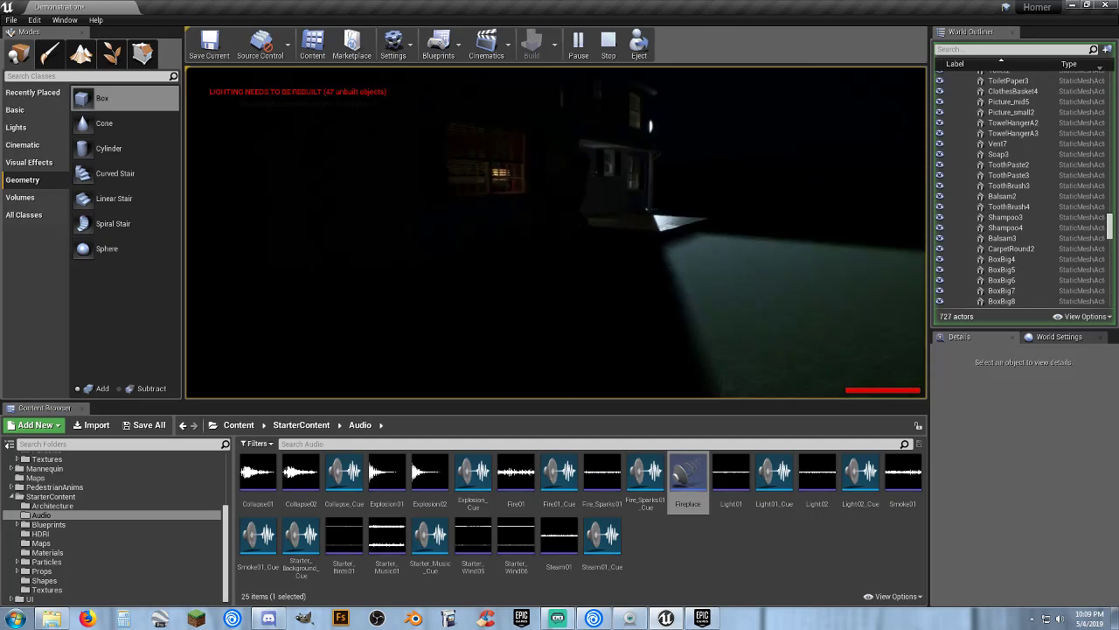
key("w")
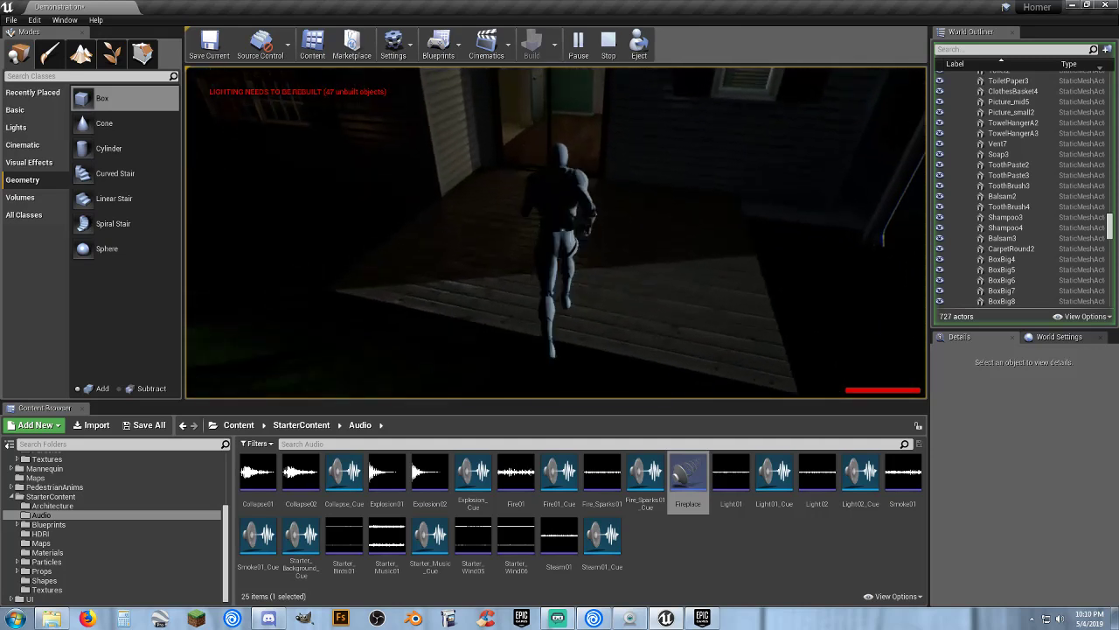
Move back and forth around the back porch doorway to compare the fire sound near and away from the house.
key("s")
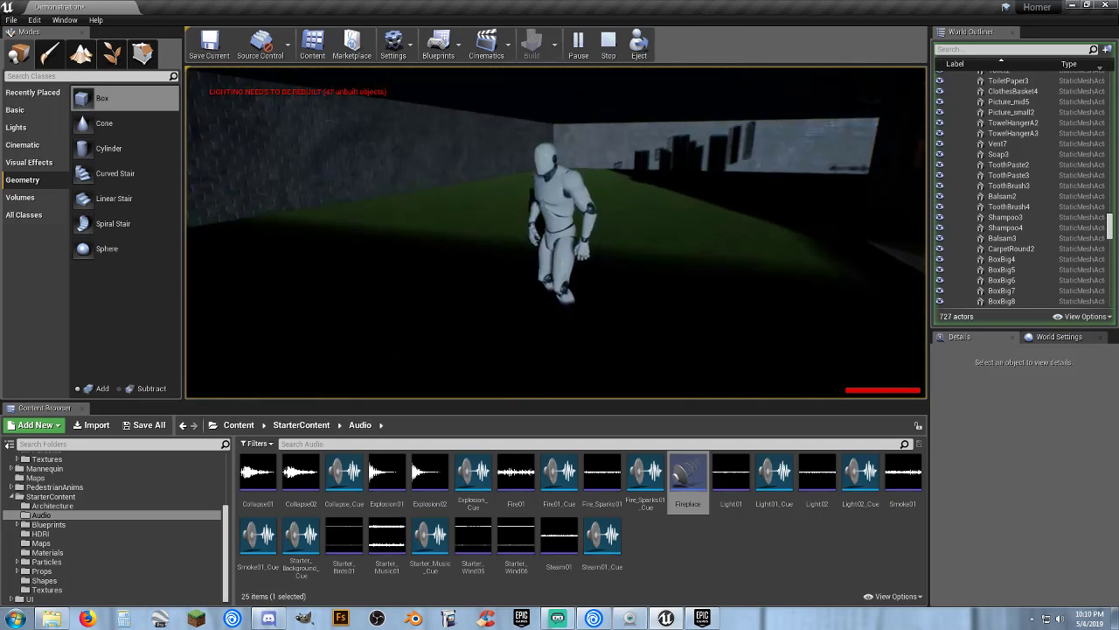
key("w")
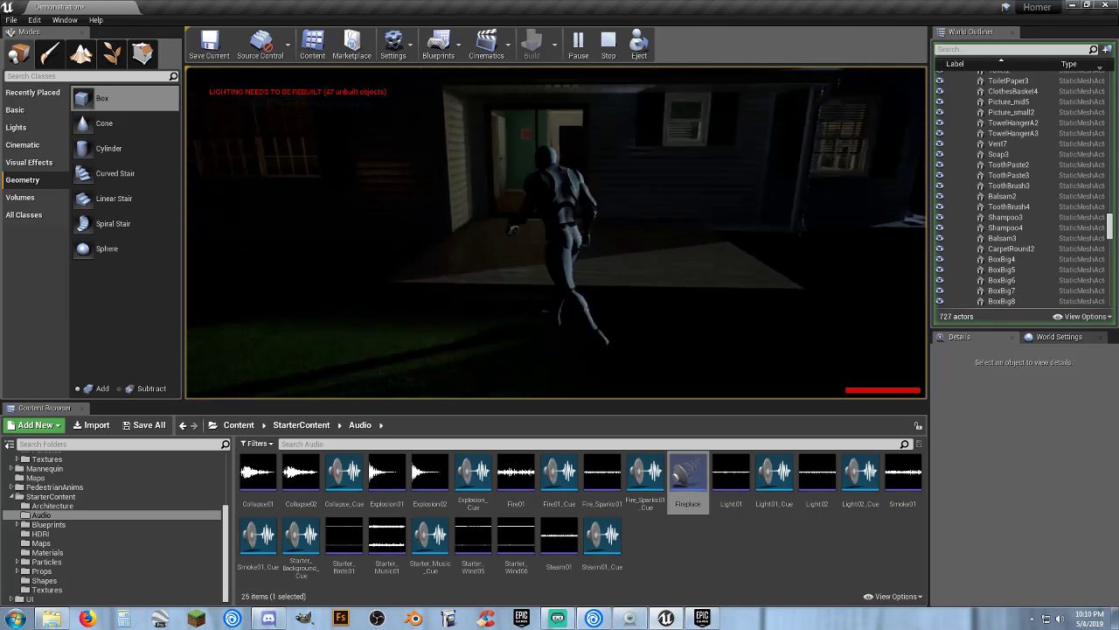
key("w")
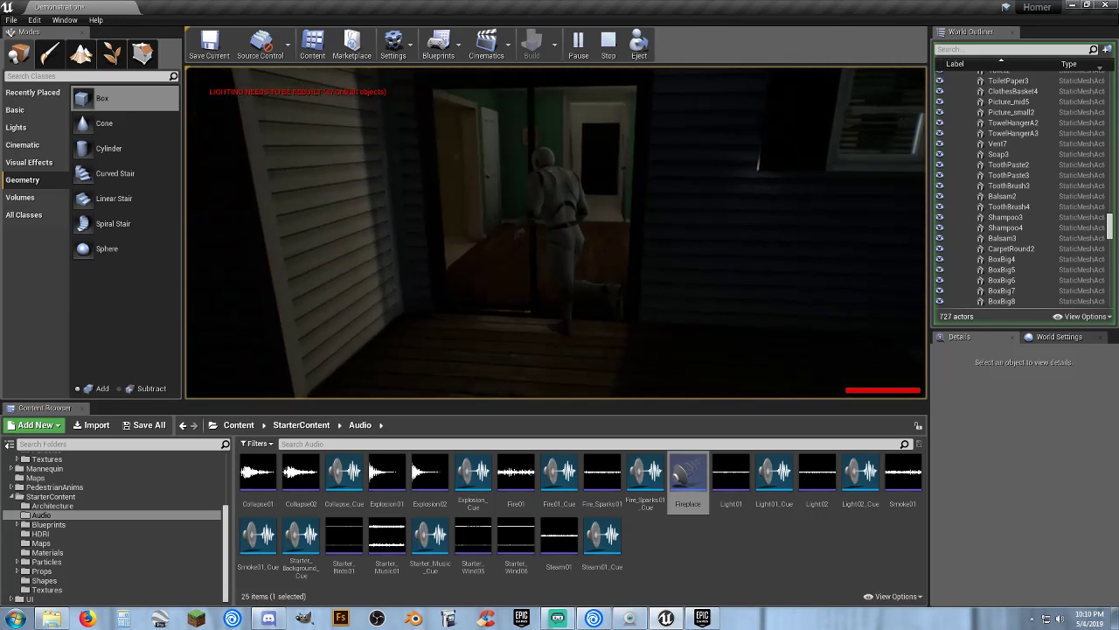
key("s")
key("w")
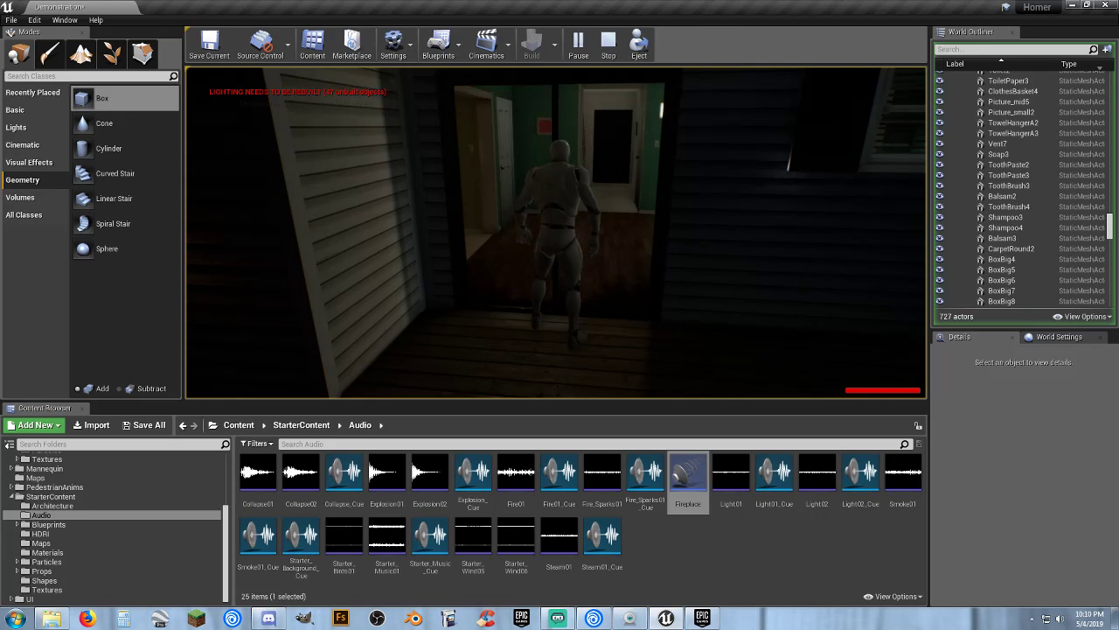
key("w")
key("a")
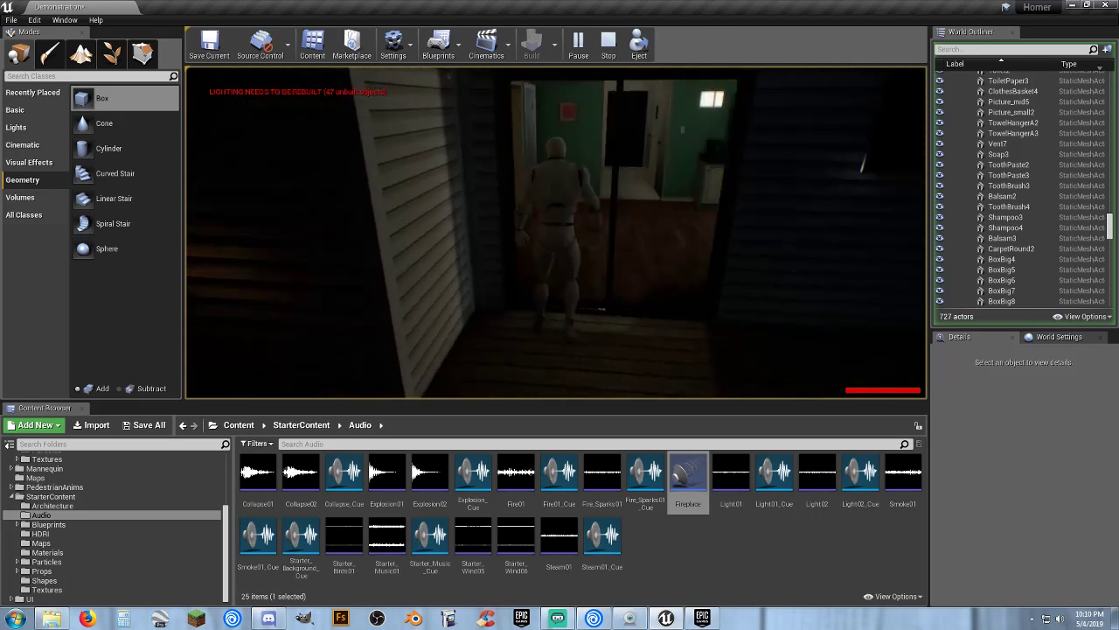
key("d")
key("d")
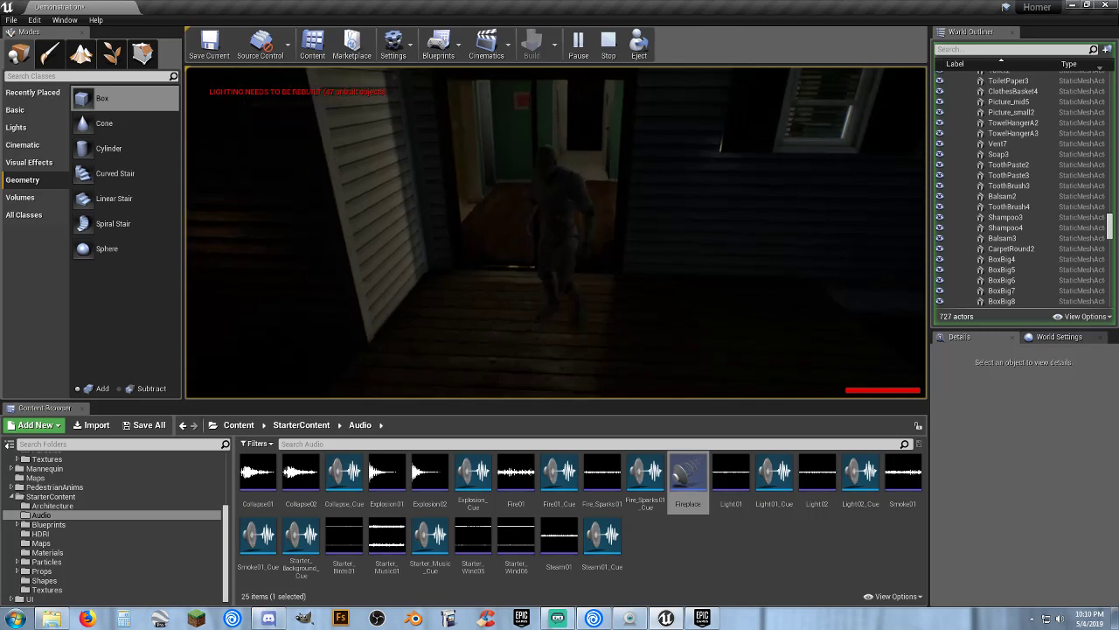
key("d")
key("s")
key("w")
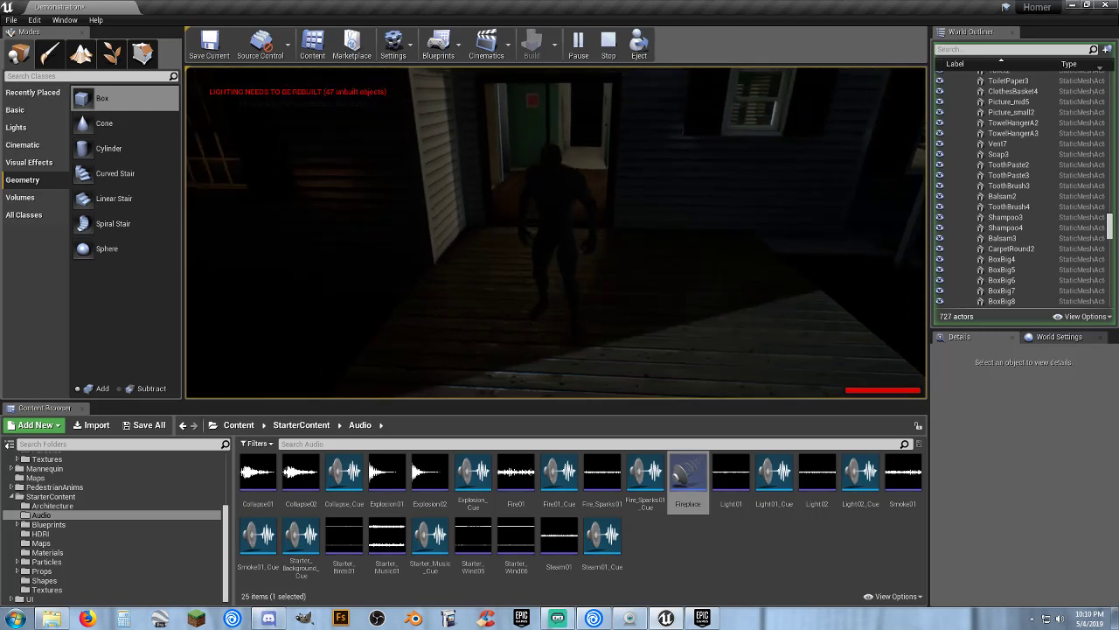
key("a")
key("w")
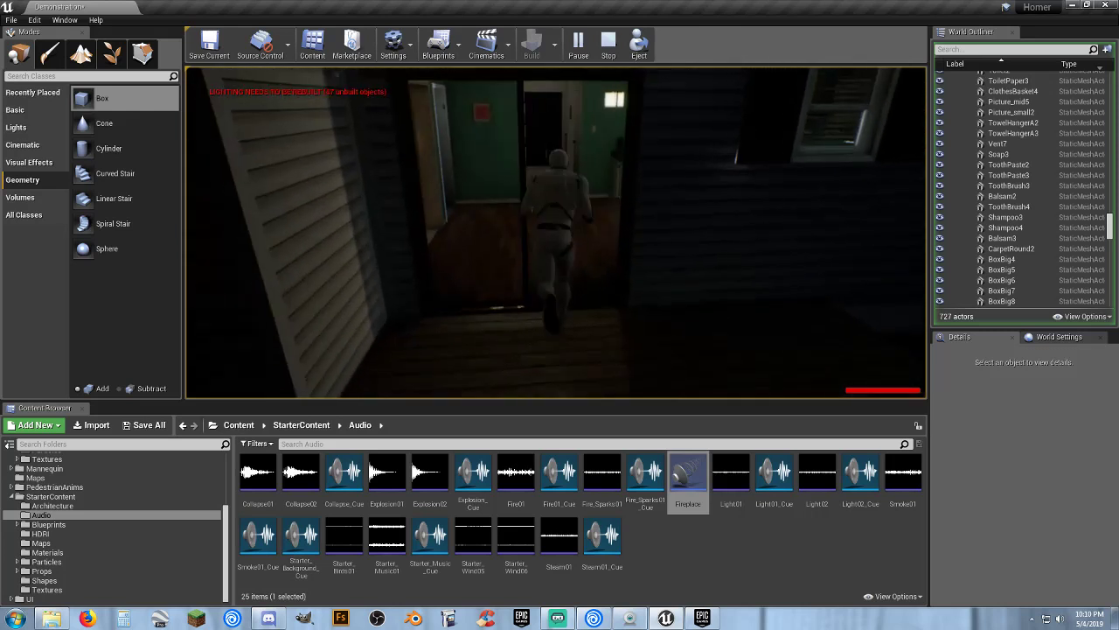
Walk around the side of the house and back into the kitchen to check the fire sound, and end the play-test.
key("d")
key("w")
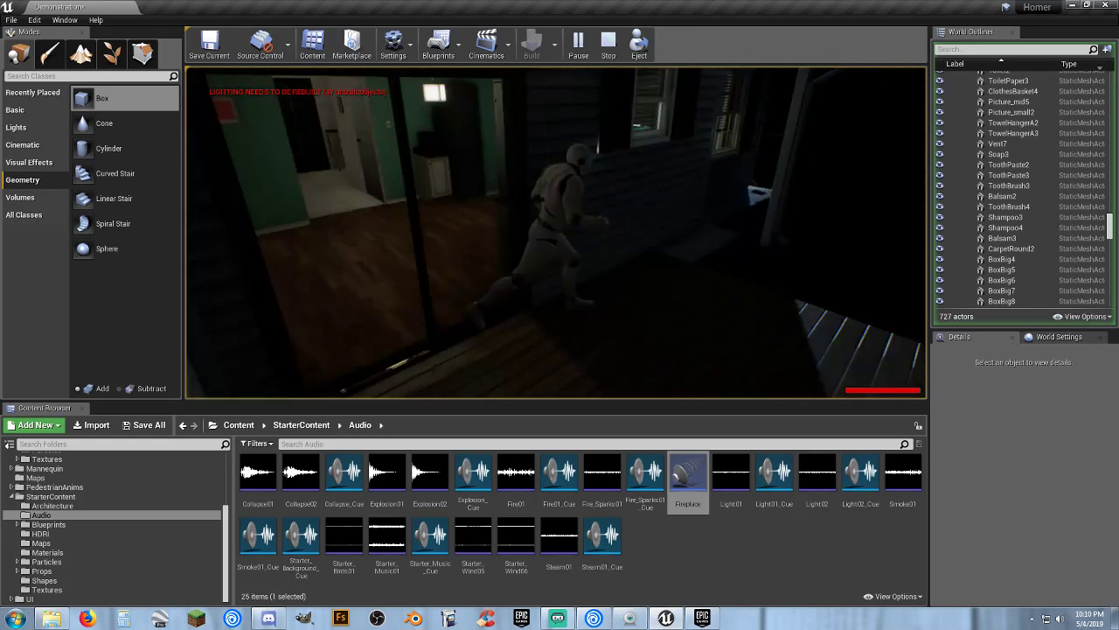
key("w")
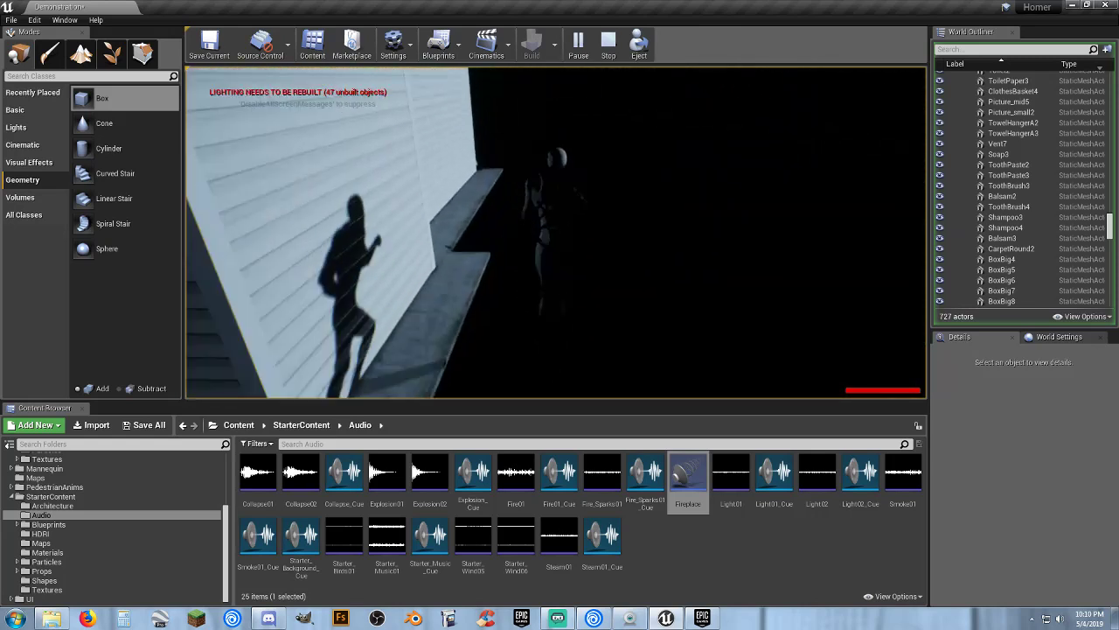
key("a")
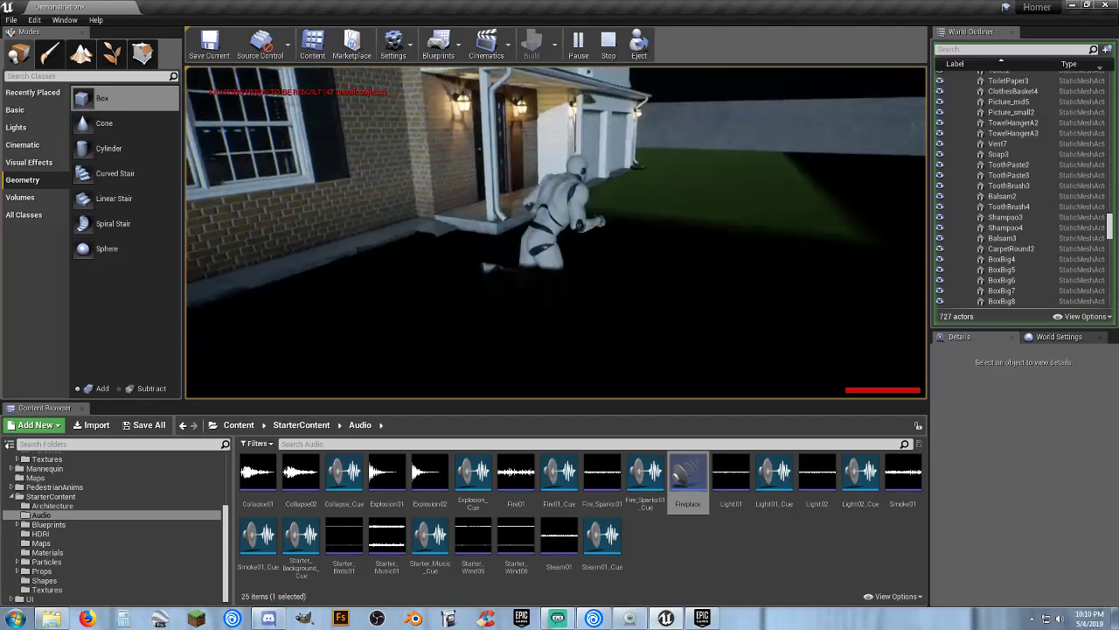
key("w")
key("w")
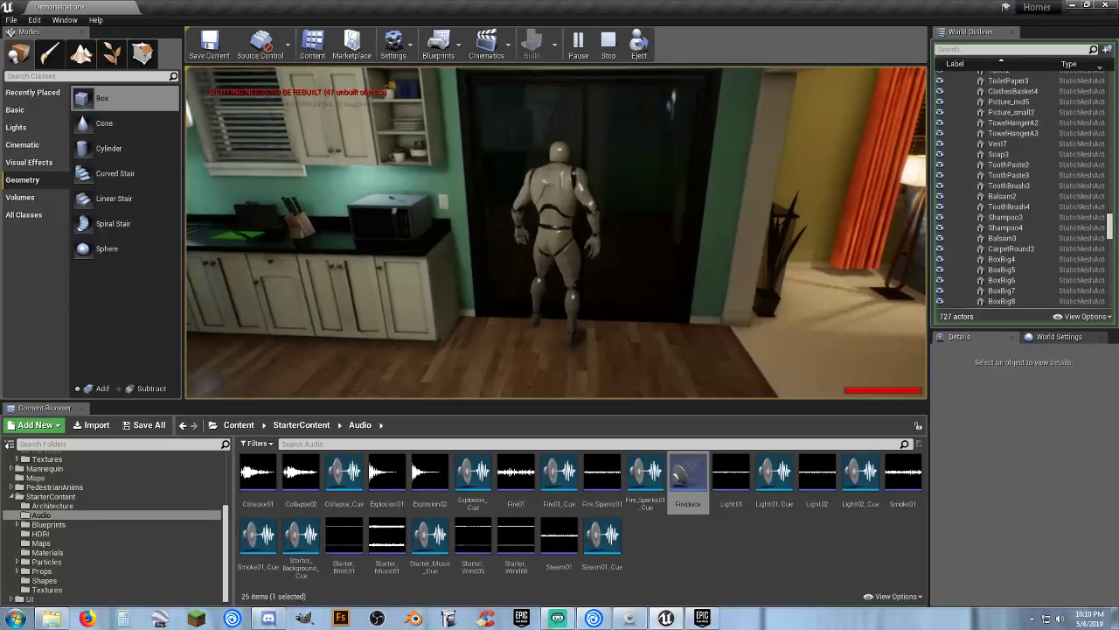
key("s")
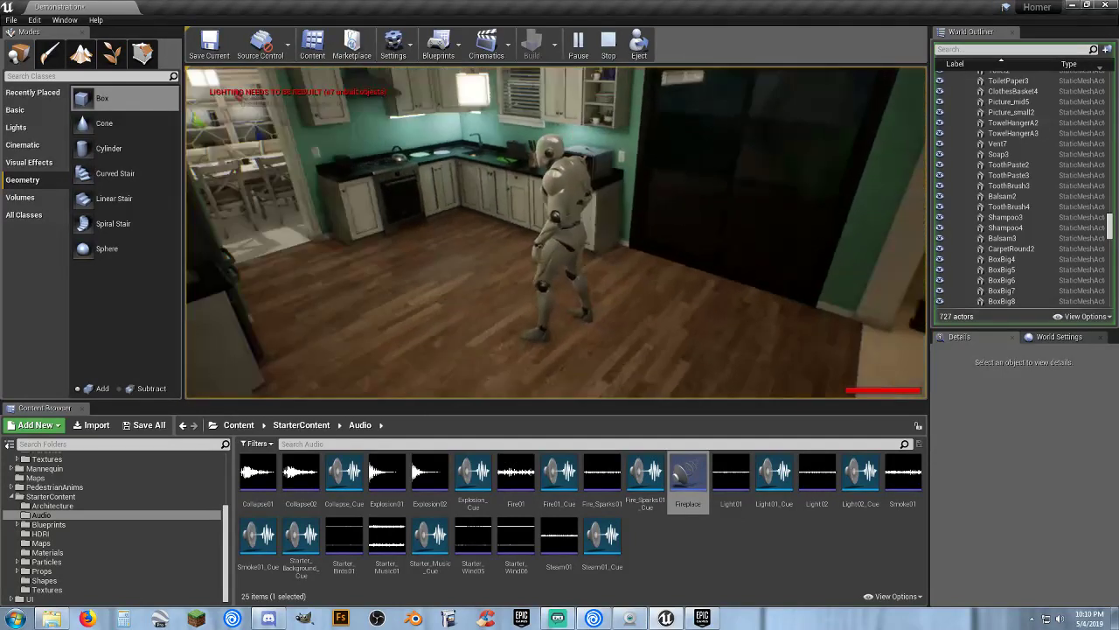
key("Escape")
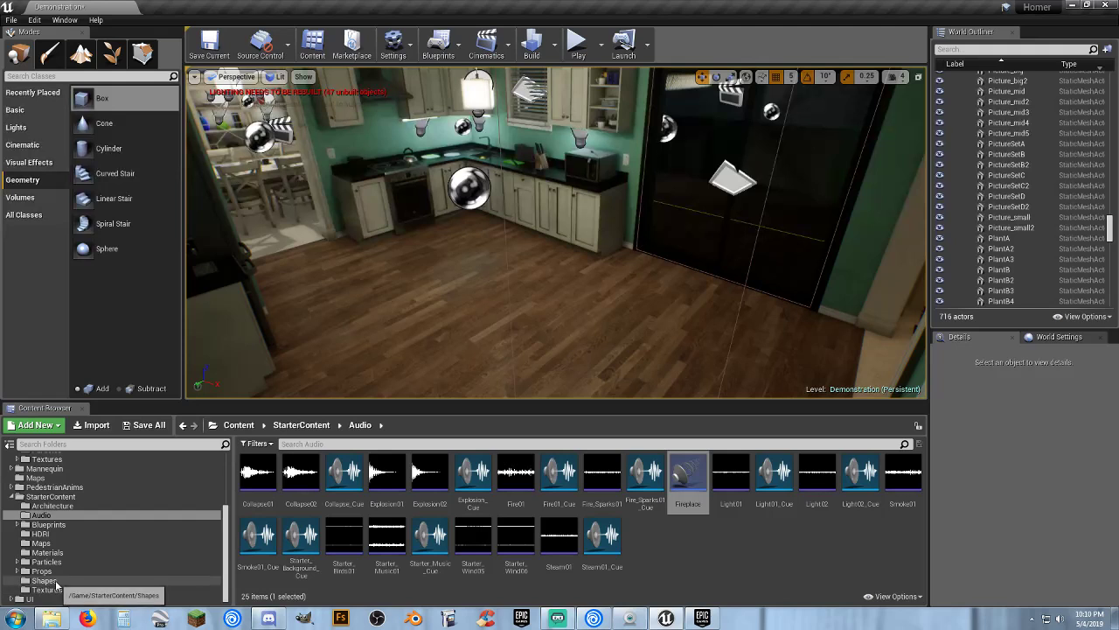
Examine the brick walls around the yard and the children's room with the toys in the editor.
right_click_drag(624, 220, 752, 79)
key("w")
right_click_drag(590, 218, 665, 245)
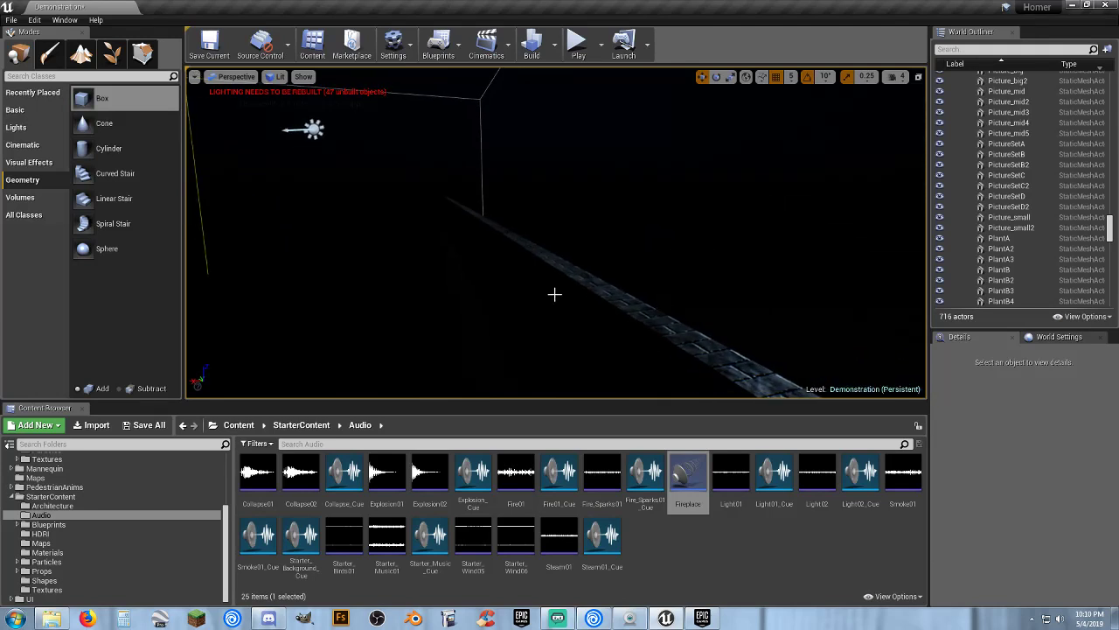
right_click_drag(613, 290, 560, 285)
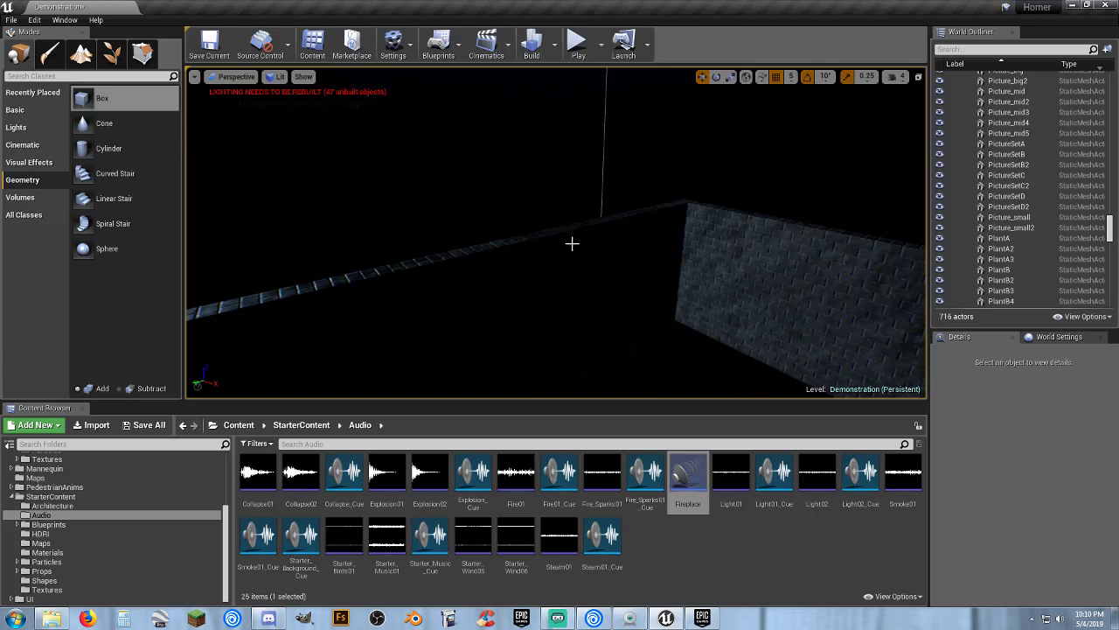
right_click_drag(572, 243, 586, 243)
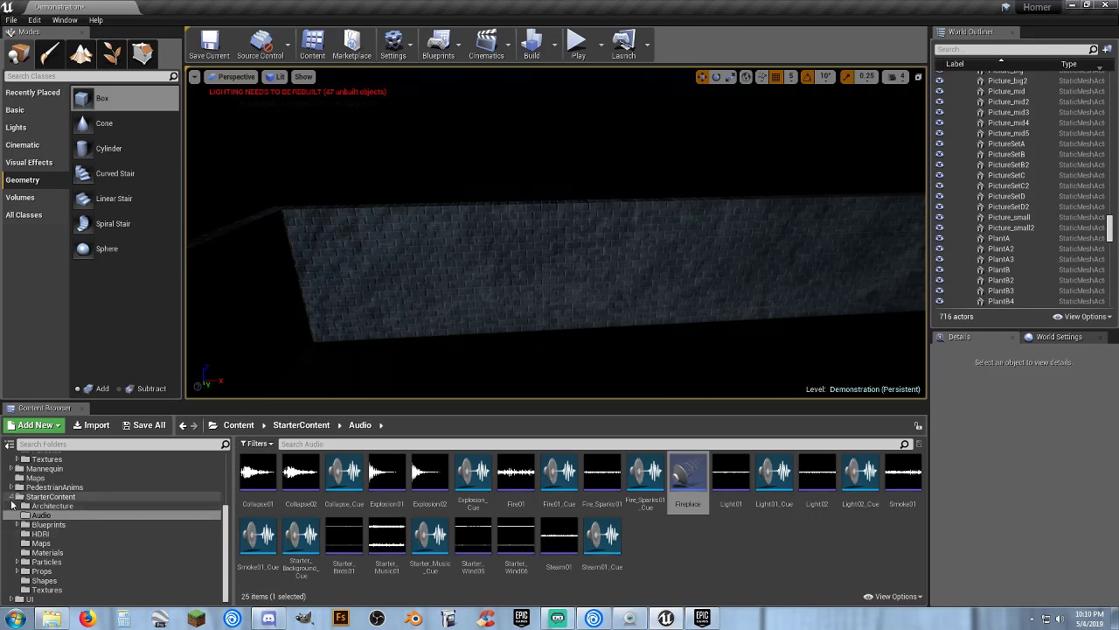
right_click_drag(467, 324, 471, 355)
key("w")
key("w")
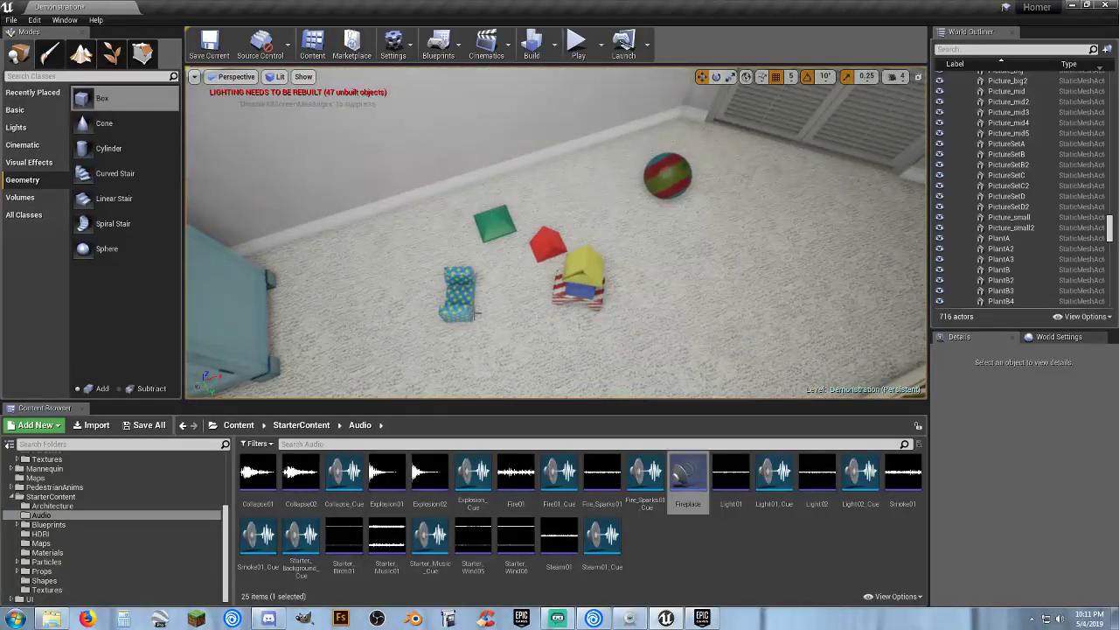
Open the Animations folder of PedestrianAnims in the project content while at the master bedroom.
right_click_drag(538, 318, 539, 318)
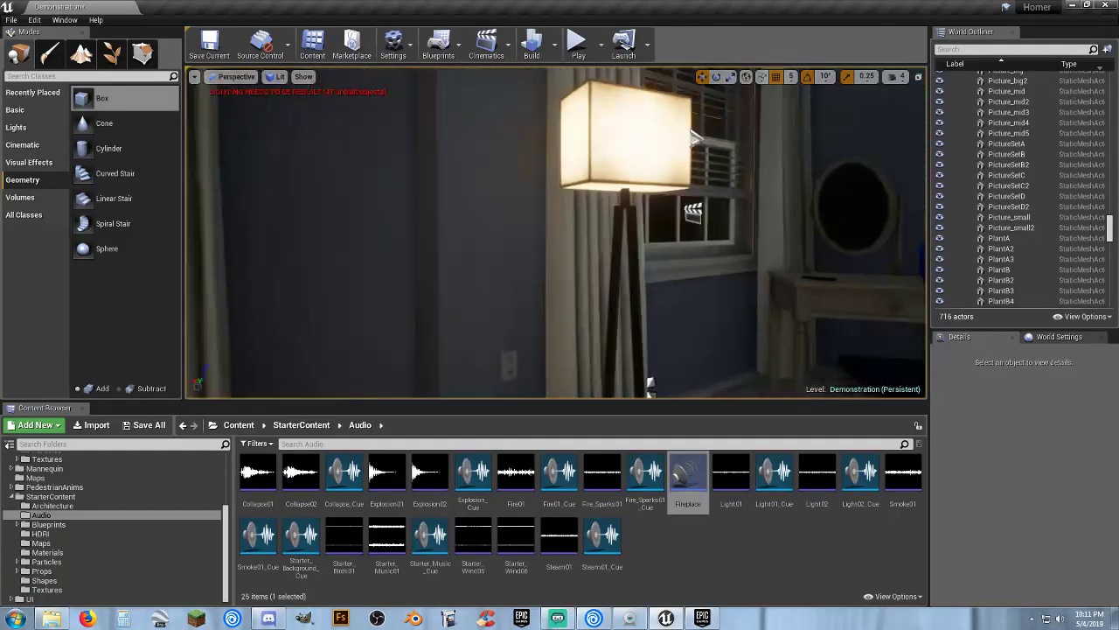
right_click_drag(540, 317, 376, 316)
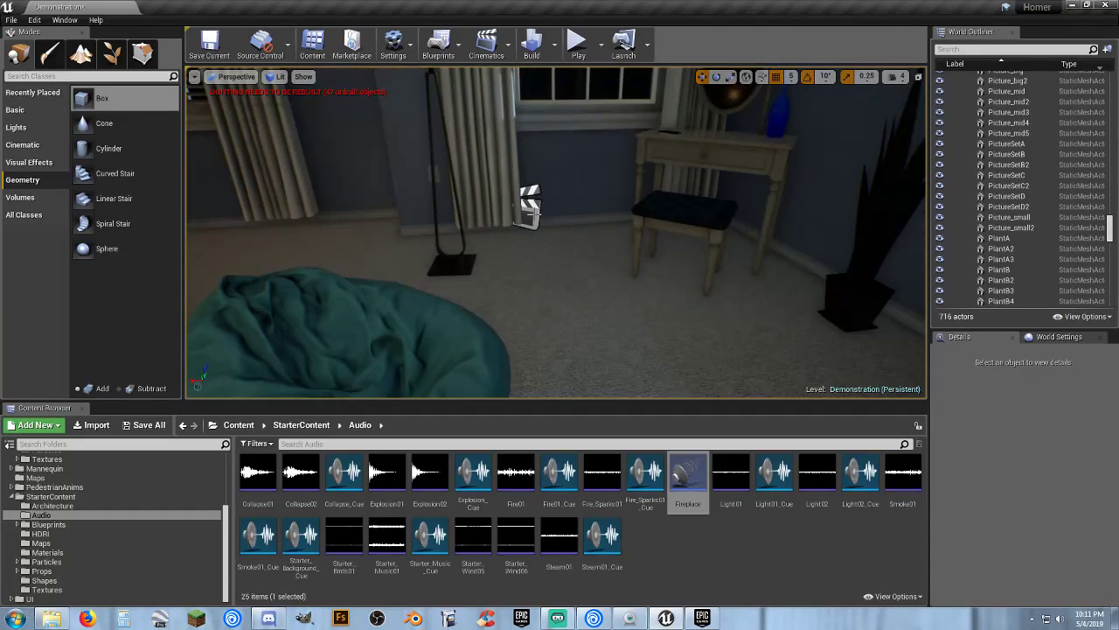
left_click(528, 203)
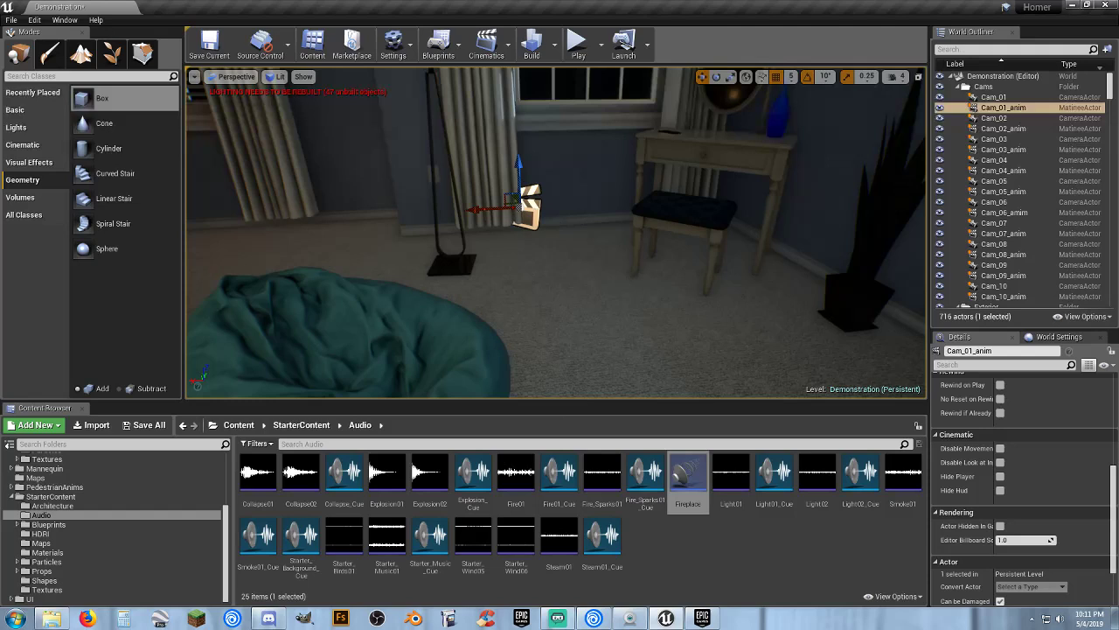
right_click_drag(528, 229, 200, 184)
key("w")
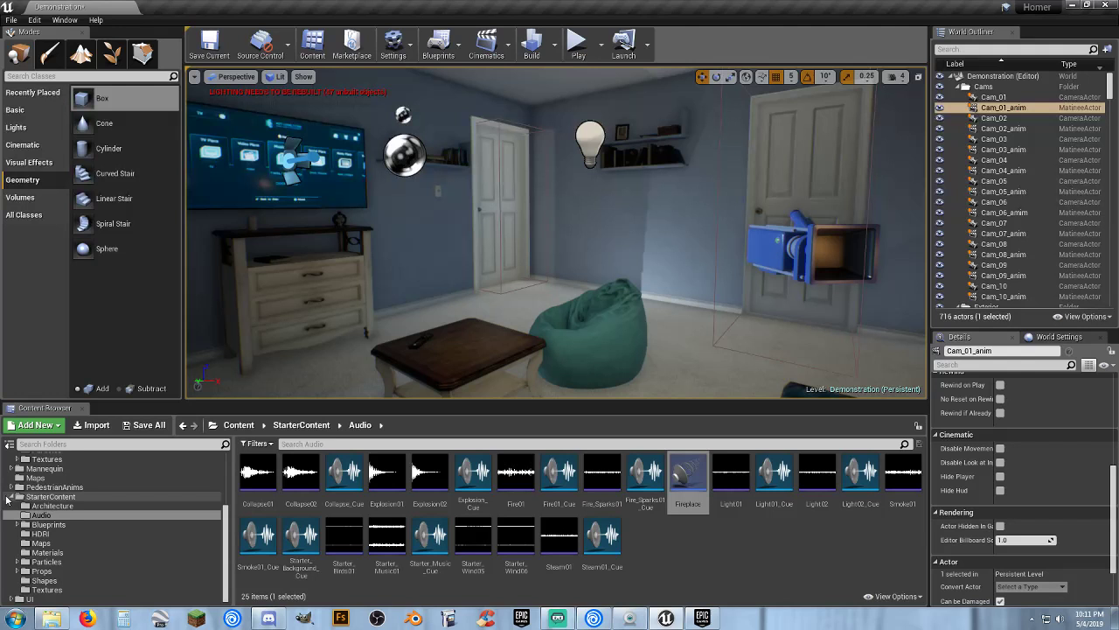
left_click(11, 497)
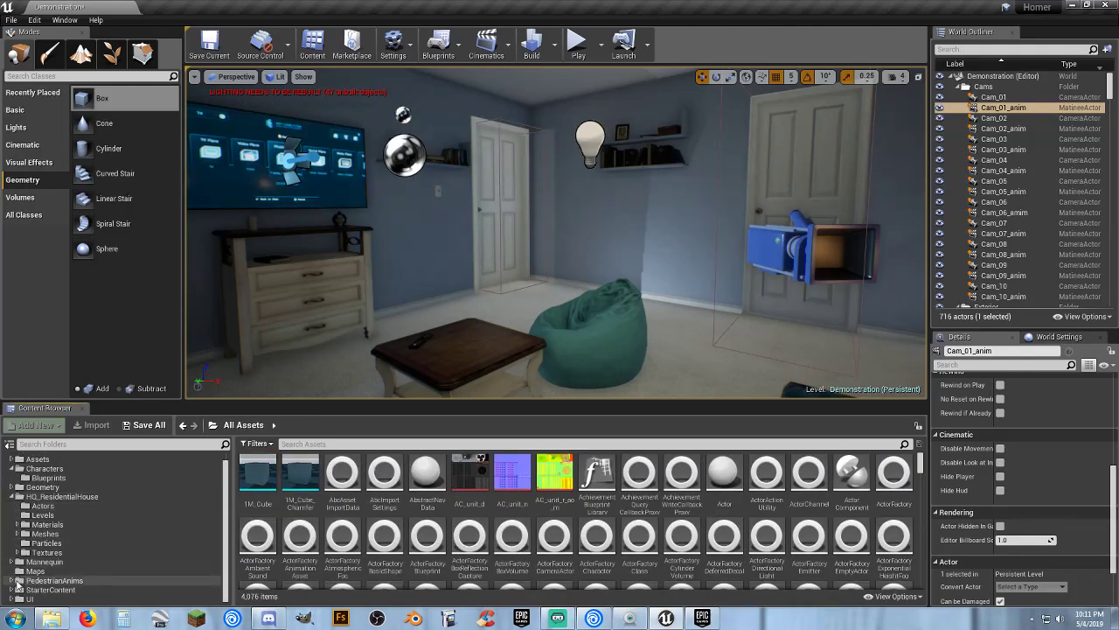
scroll(37, 572, "down", 1)
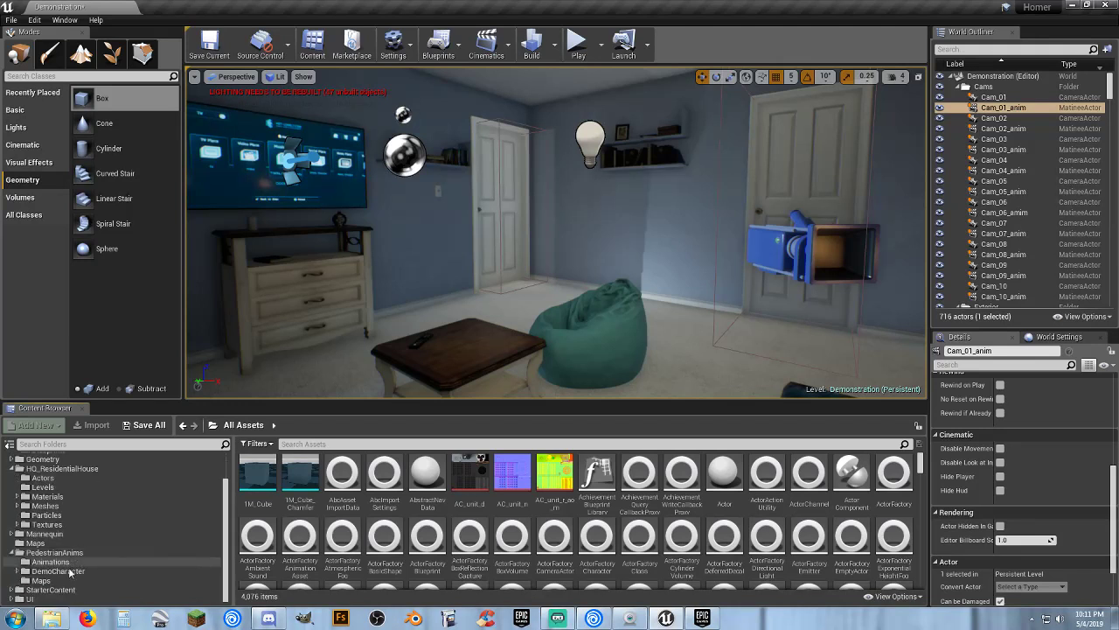
left_click(37, 564)
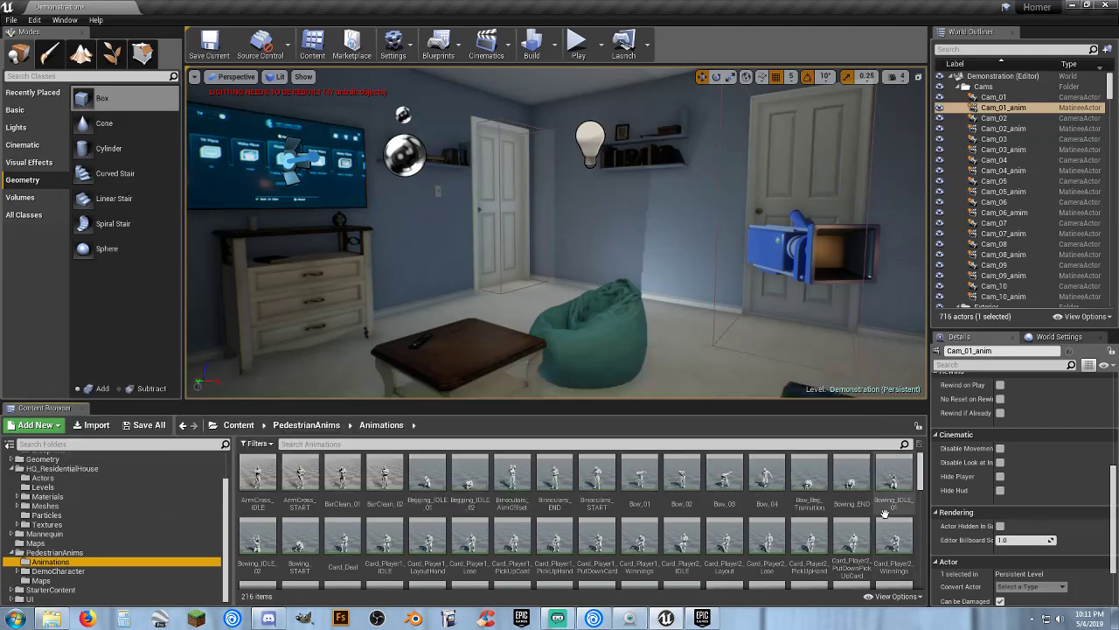
Find the LayDown_IDLE_06 animation, preview it up close and close its preview.
scroll(874, 507, "down", 1)
scroll(866, 494, "down", 2)
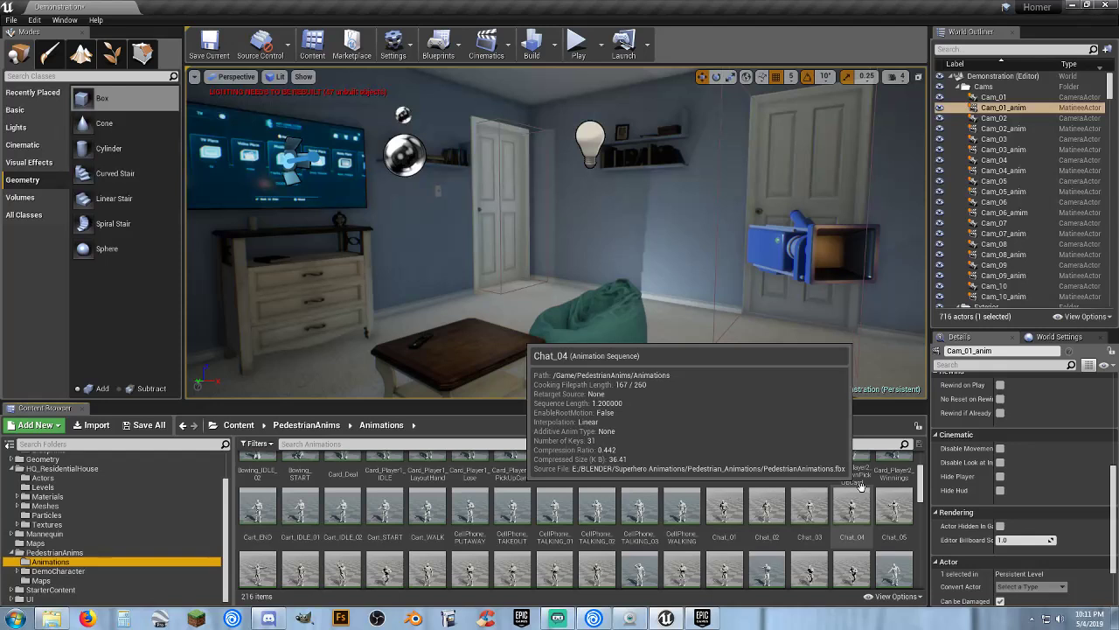
scroll(862, 486, "down", 4)
scroll(857, 490, "down", 2)
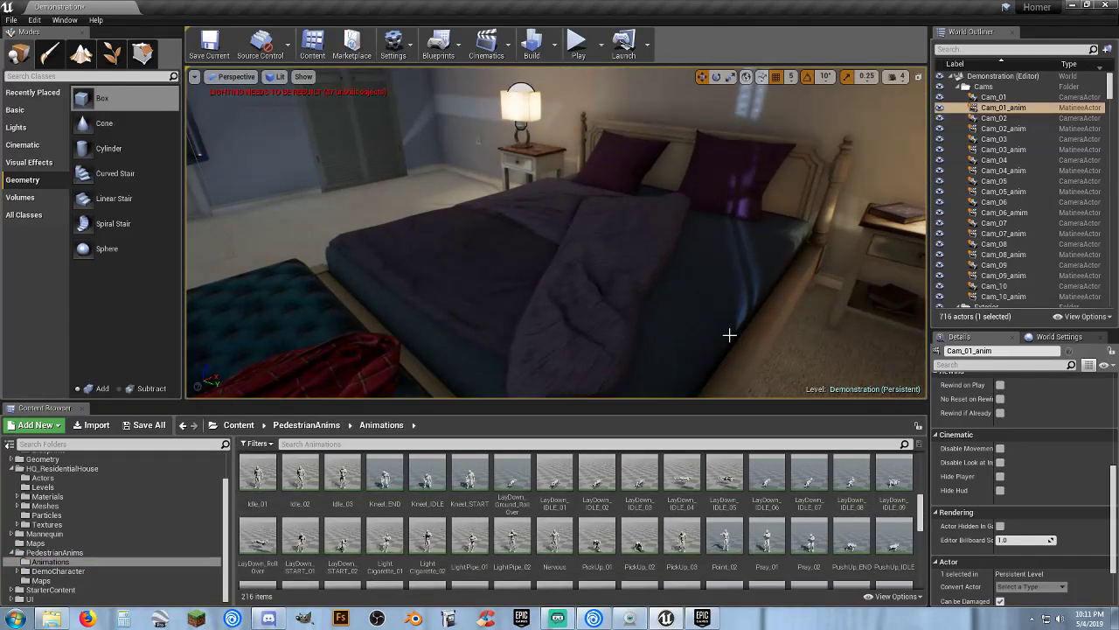
double_click(767, 475)
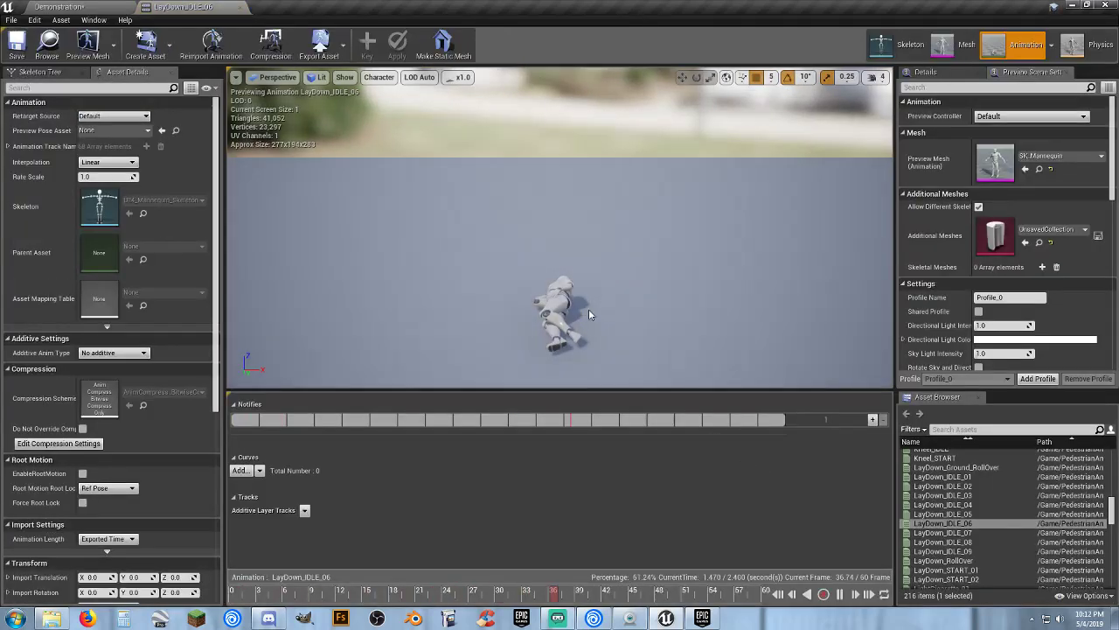
right_click_drag(588, 314, 817, 372)
key("w")
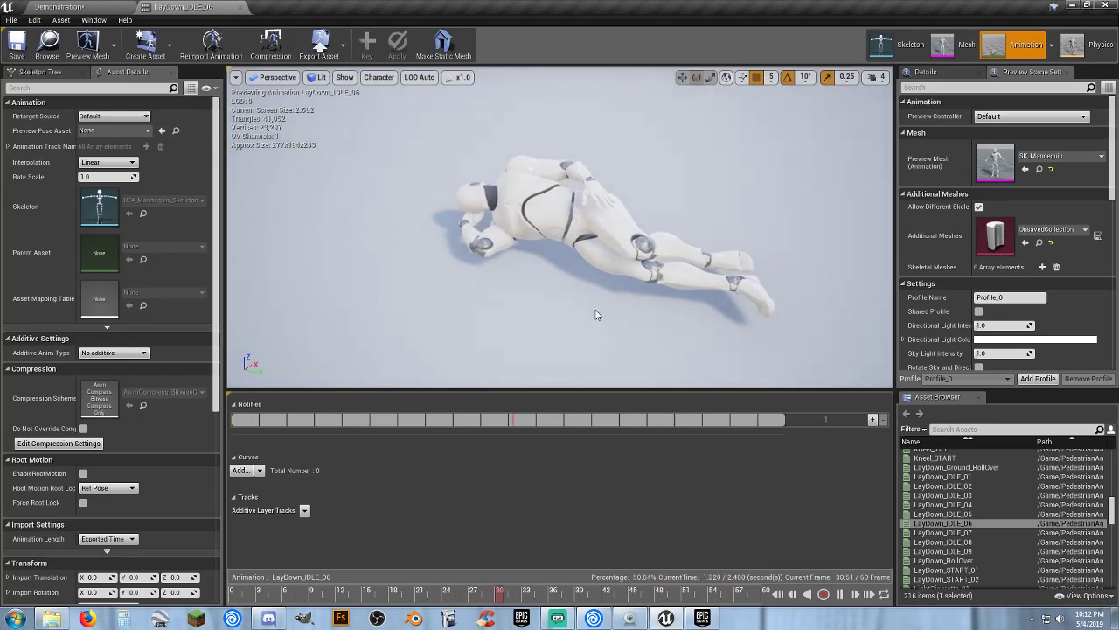
left_click(241, 8)
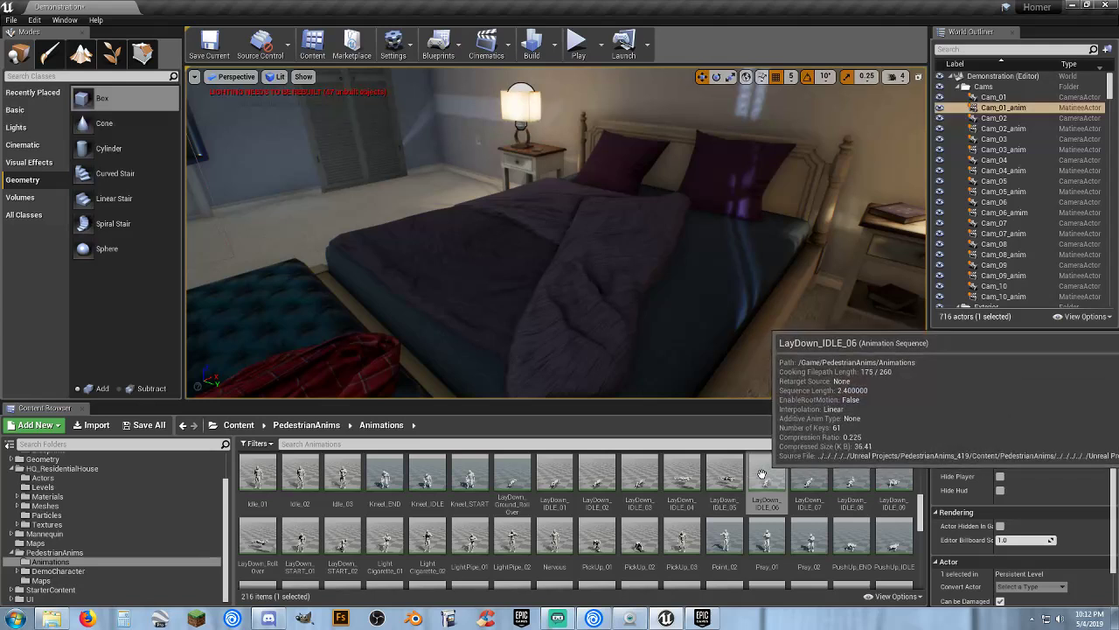
Place the LayDown_IDLE_06 mannequin on the master bedroom bed and rotate it to lie lengthwise with its head at the pillows.
left_click_drag(751, 473, 585, 230)
key("s")
mouse_move(572, 267)
right_mouse_down()
mouse_move(525, 244)
mouse_move(490, 244)
mouse_move(559, 236)
mouse_move(507, 271)
mouse_move(472, 271)
mouse_move(569, 265)
right_mouse_up()
key("w")
key("s")
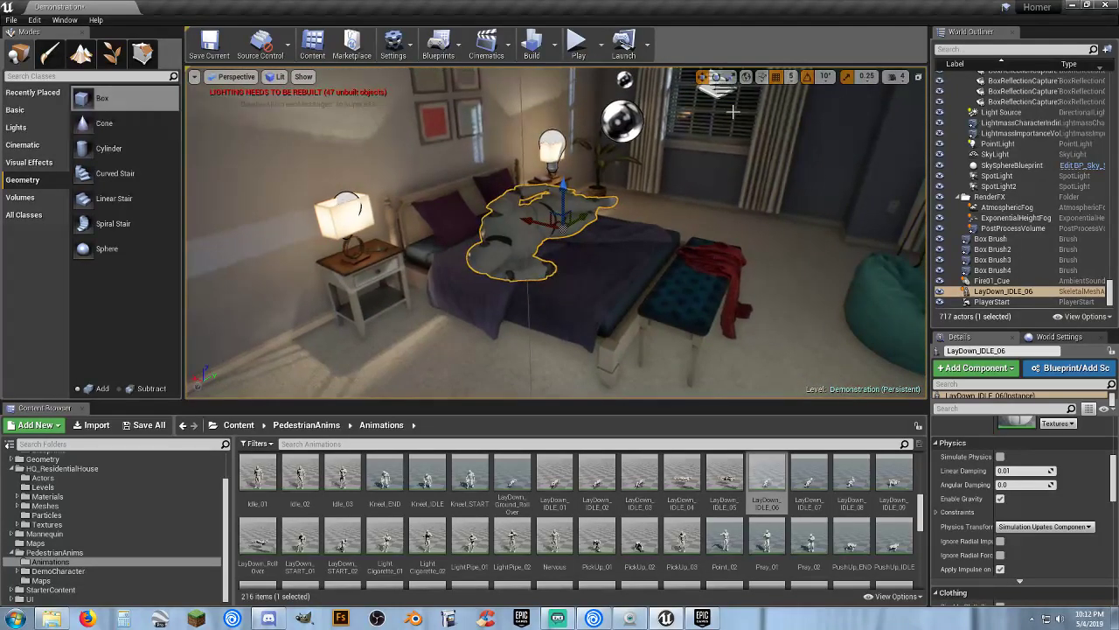
left_click(716, 77)
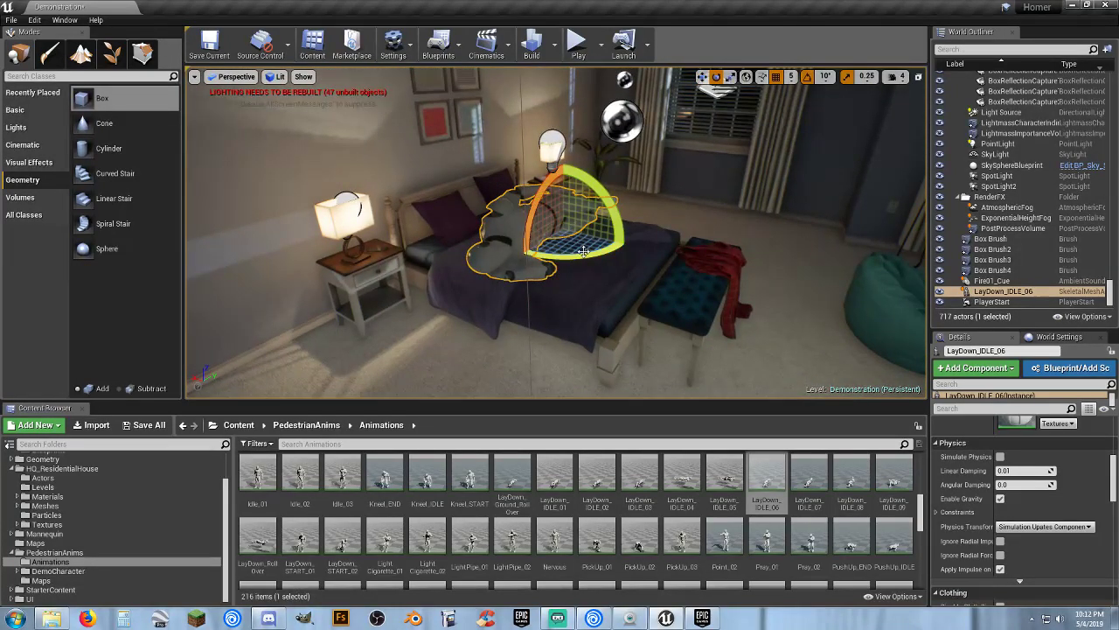
left_click_drag(583, 251, 647, 253)
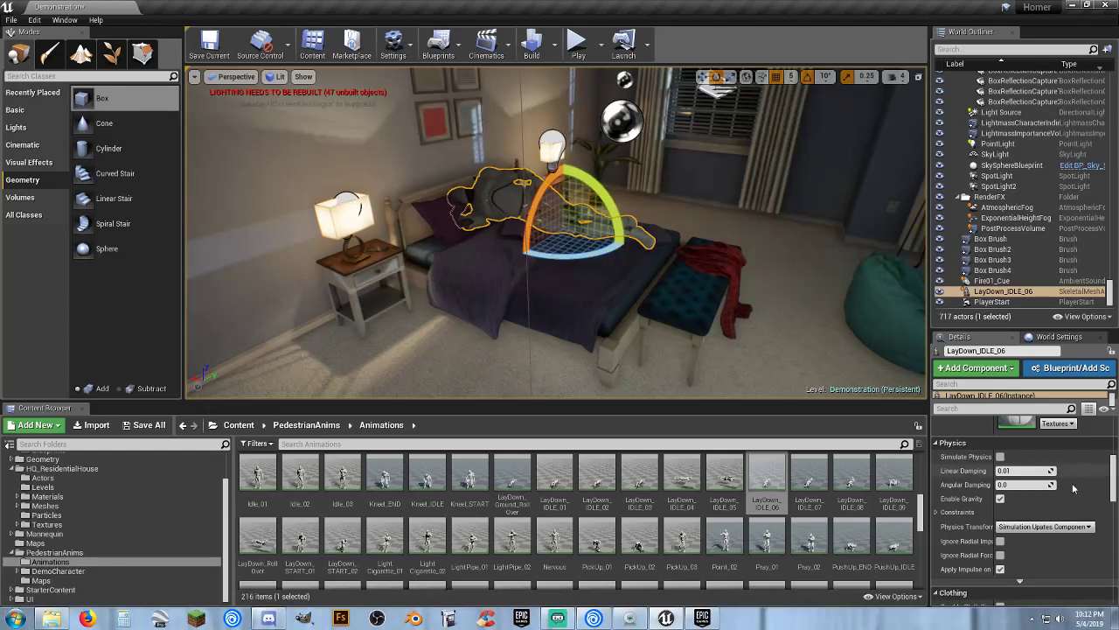
Scale the lying mannequin to 0.9 on all axes and lower it onto the mattress at location 600, 155, 325.
scroll(1074, 488, "up", 10)
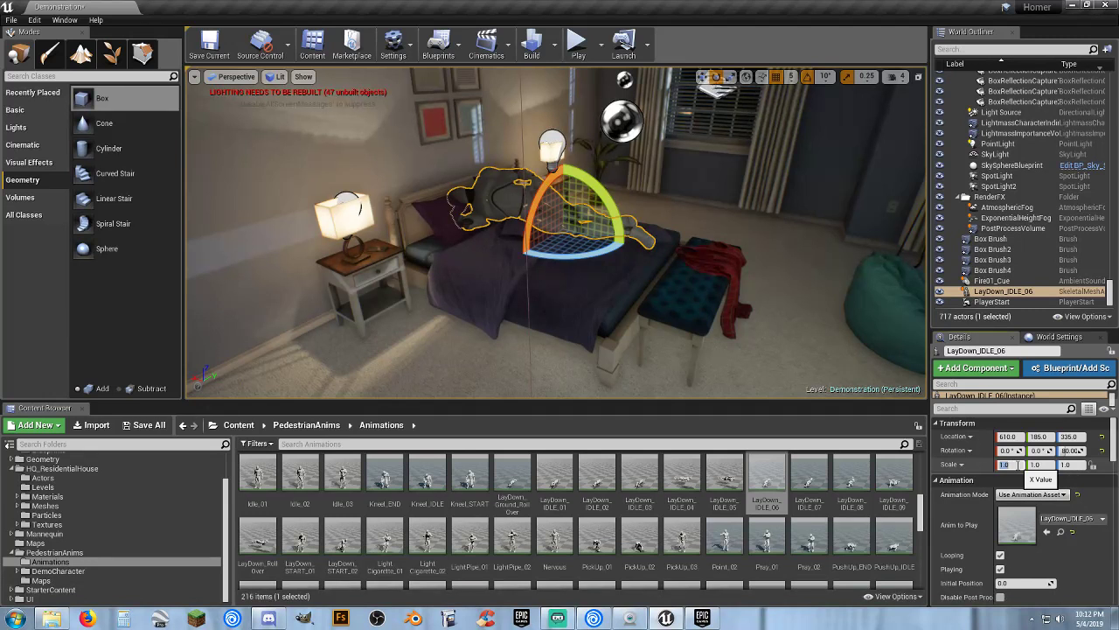
key("Tab")
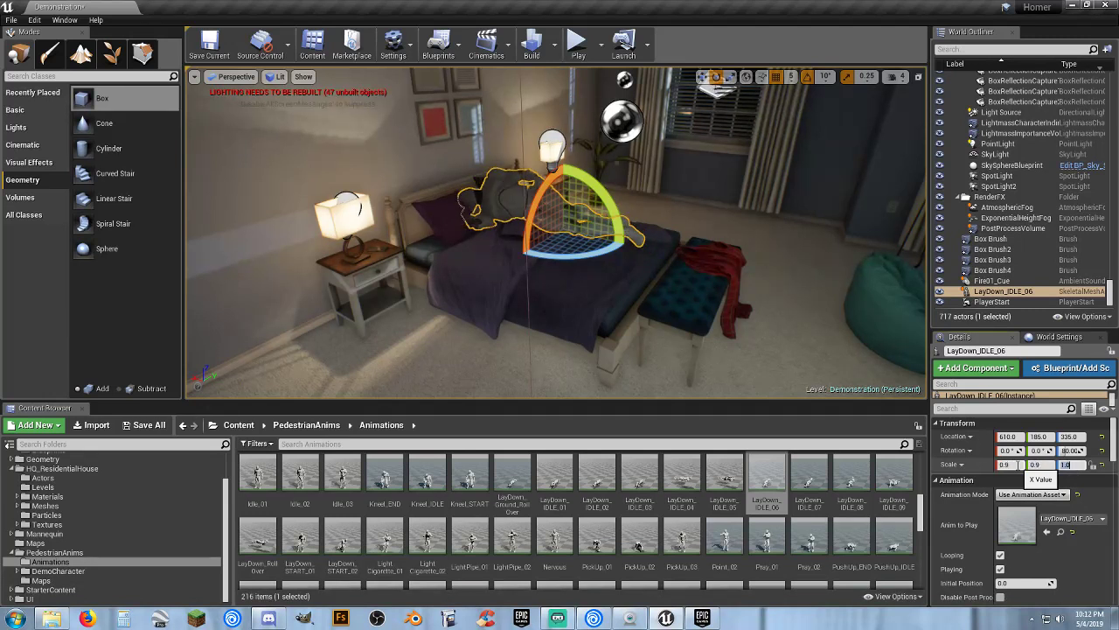
left_click(701, 77)
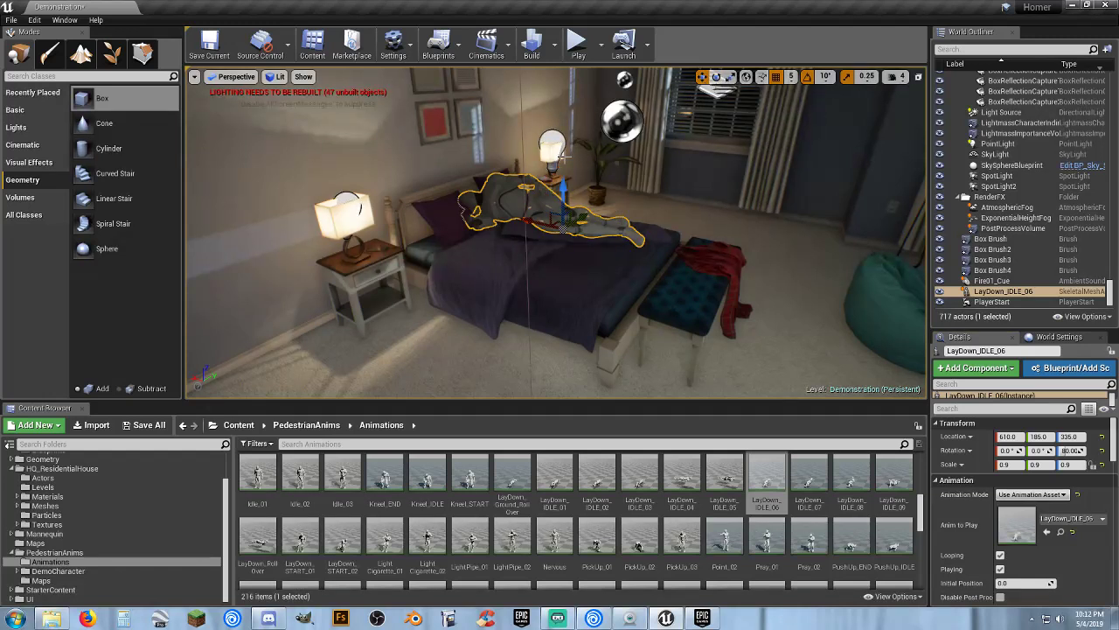
left_click_drag(564, 194, 568, 248)
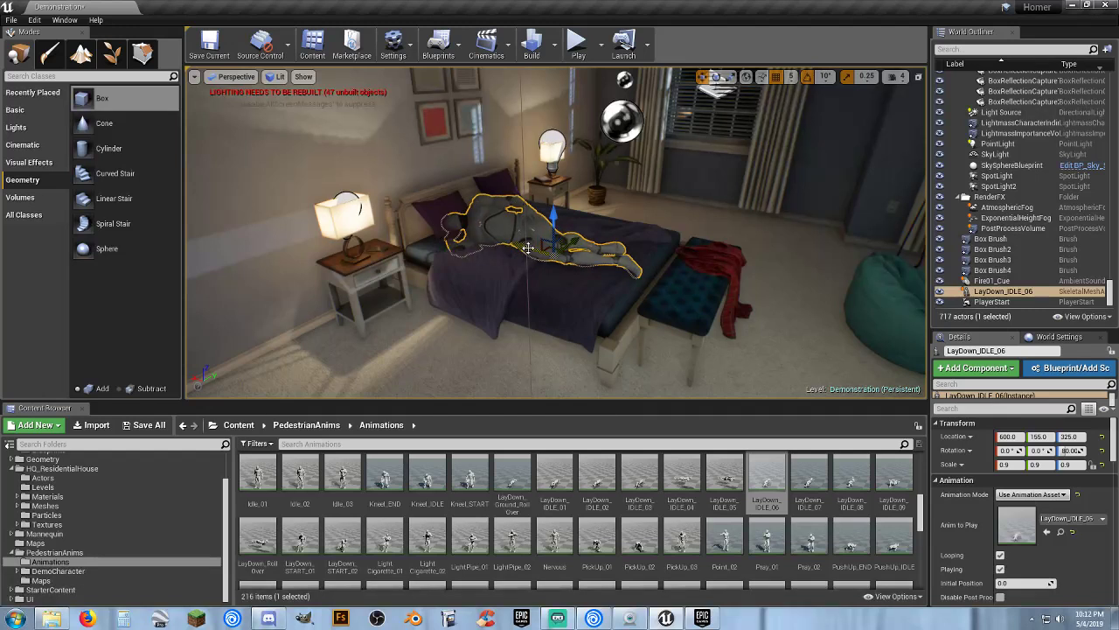
Play-test the level by walking upstairs to the master bedroom to check the sleeping mannequin, and end the play-test.
left_click(577, 41)
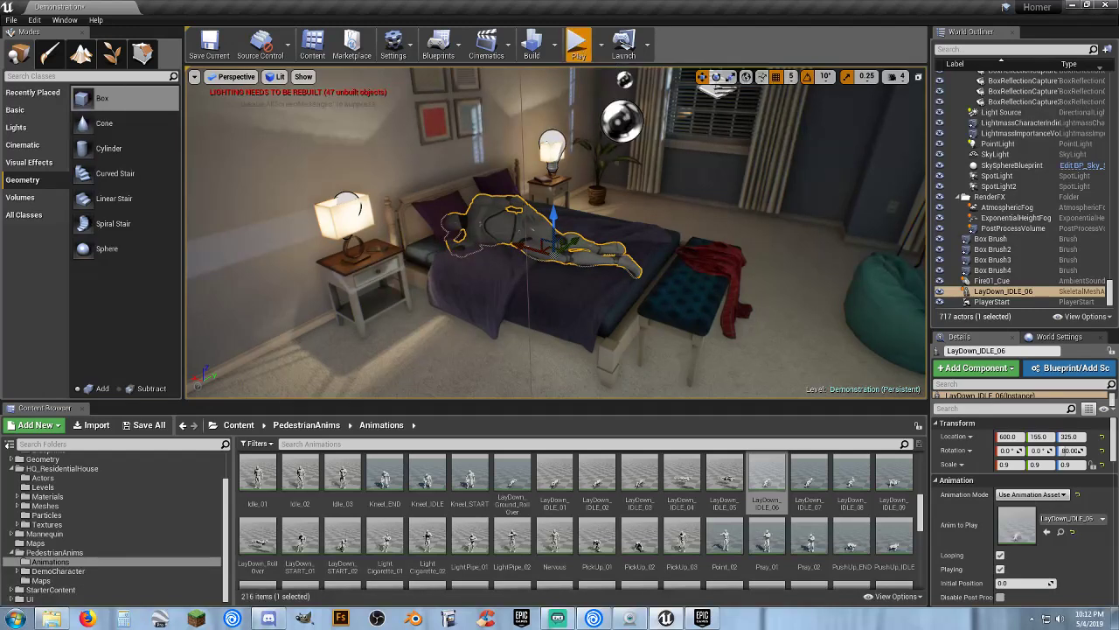
key("w")
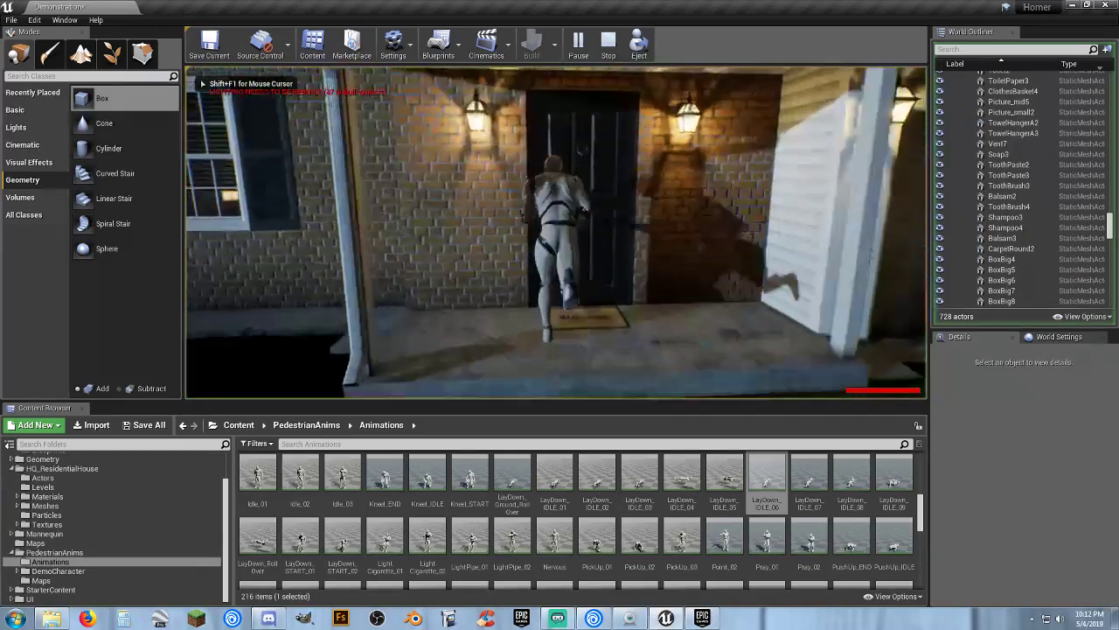
key("w")
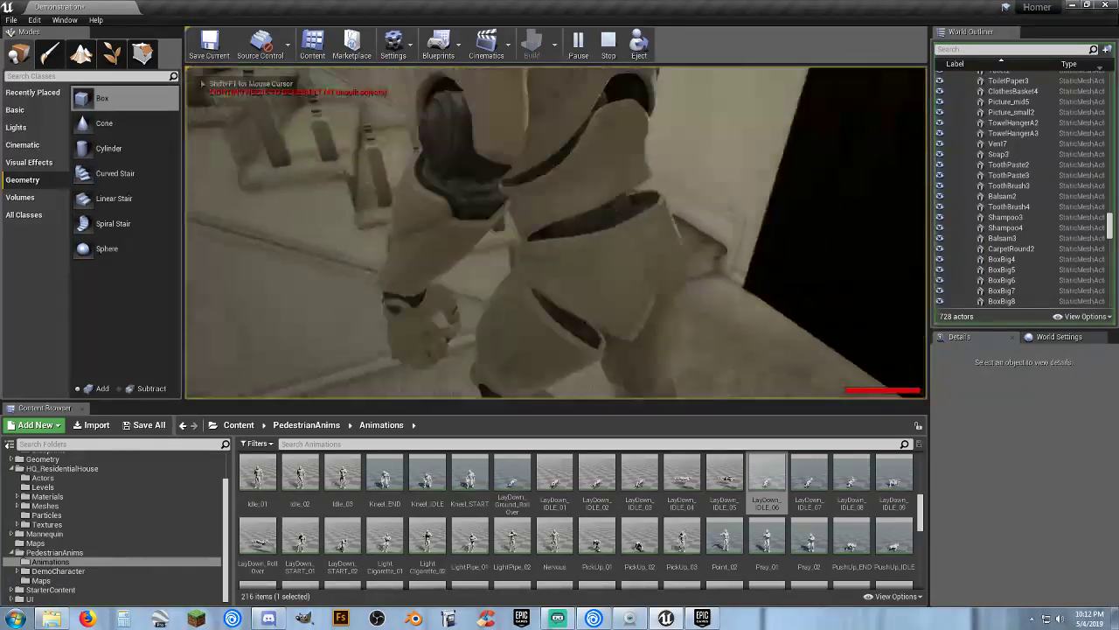
key("w")
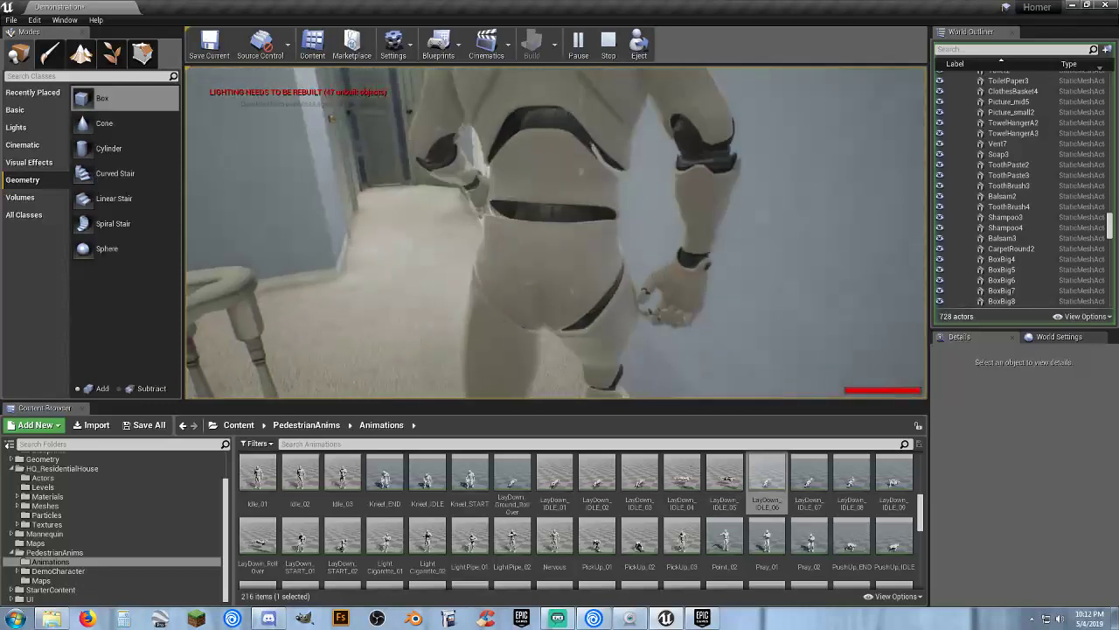
key("w")
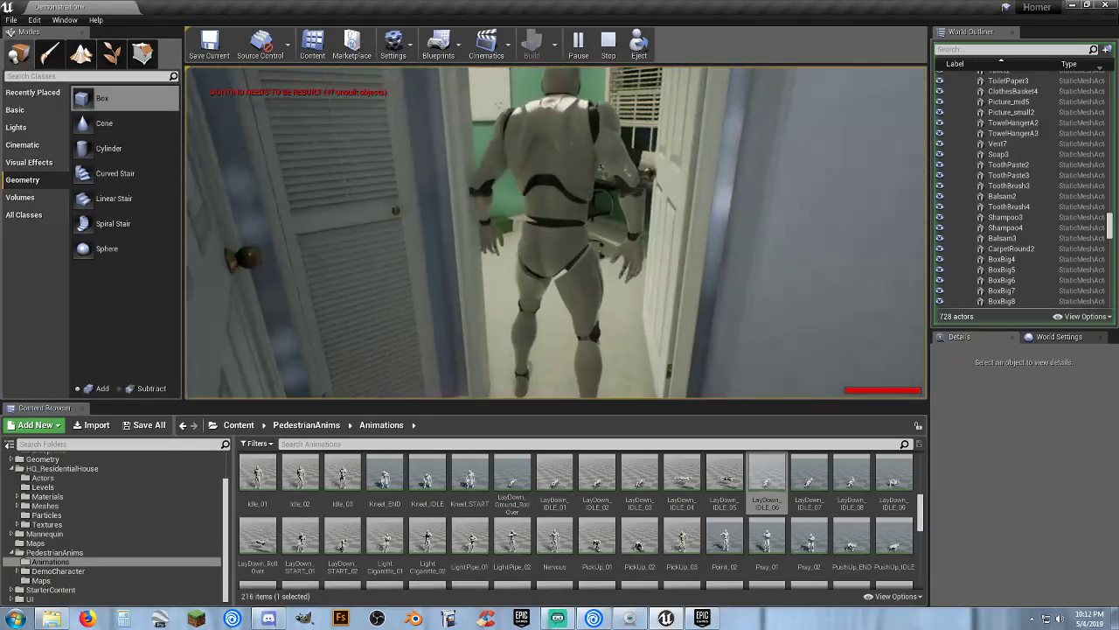
key("w")
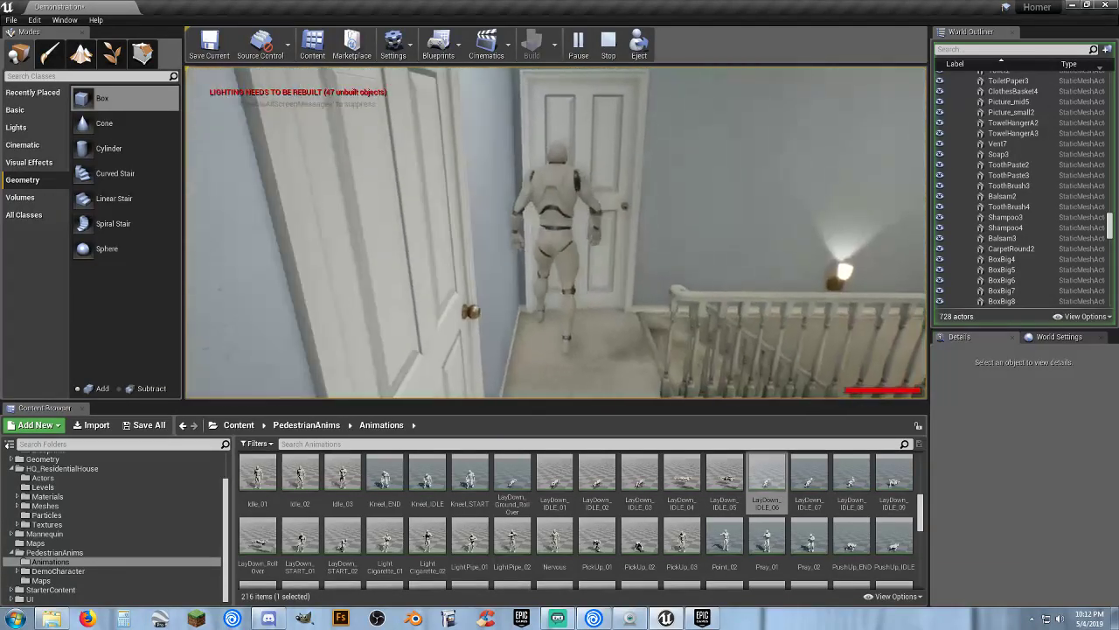
key("w")
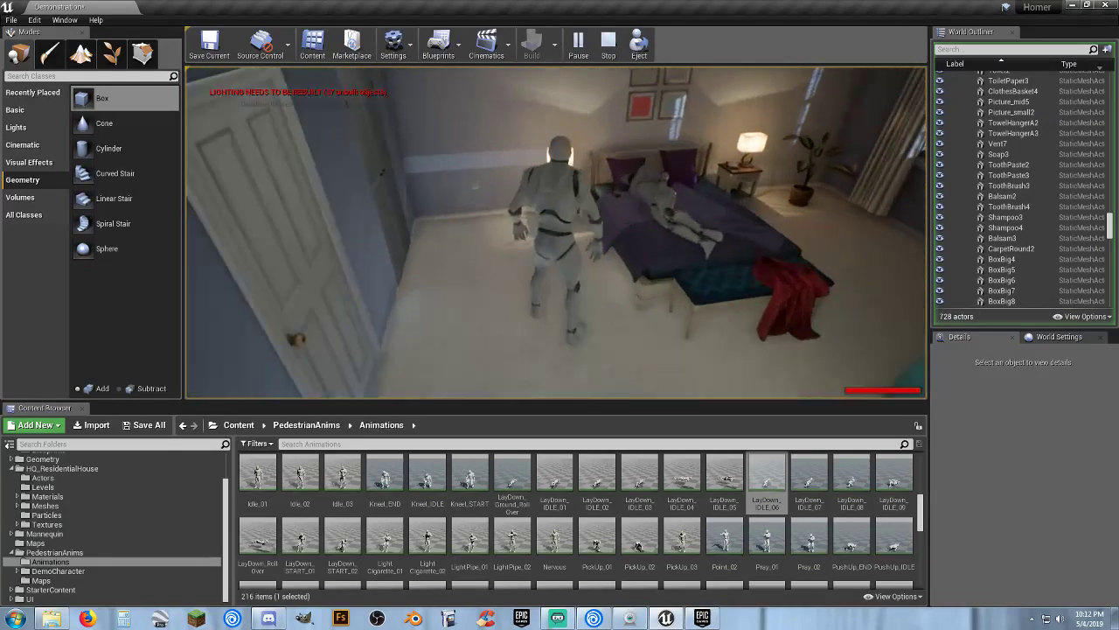
key("w")
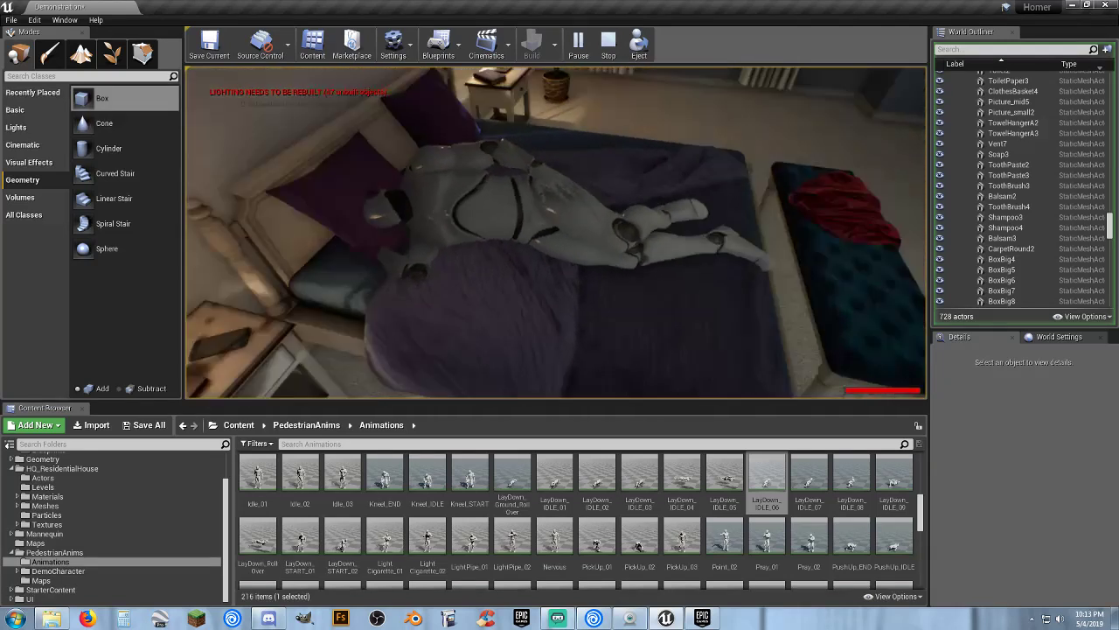
key("Escape")
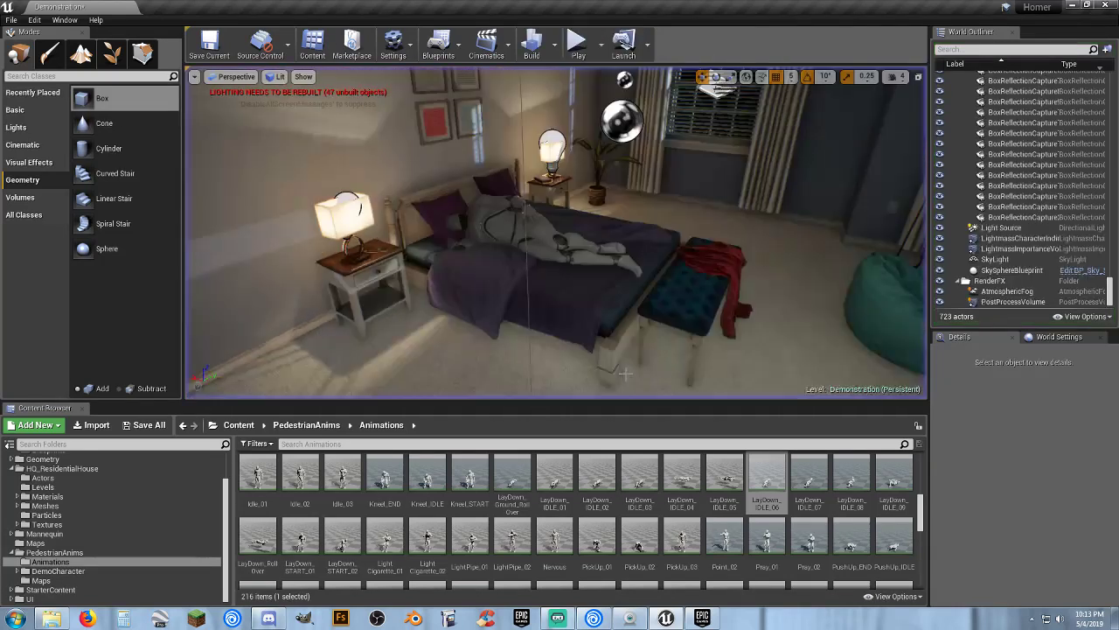
Reduce the sleeping mannequin's scale to 0.8 on all axes.
left_click(725, 254)
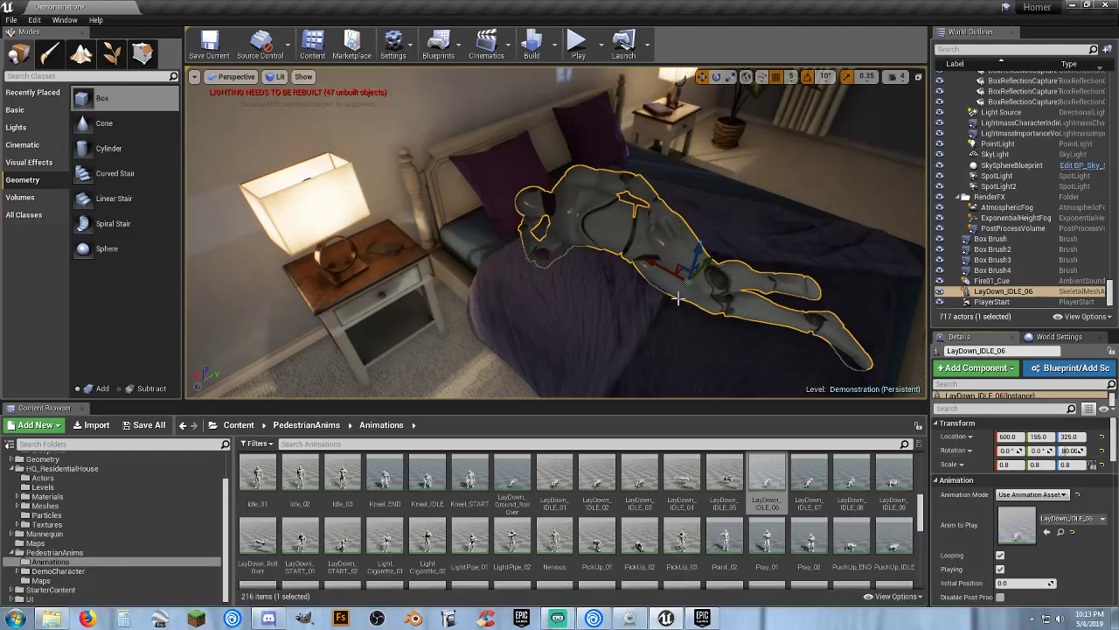
Place a SitChair_IDLE_03 mannequin from the PedestrianAnims animations in front of the toilet in the upstairs bathroom.
right_click_drag(677, 298, 219, 254)
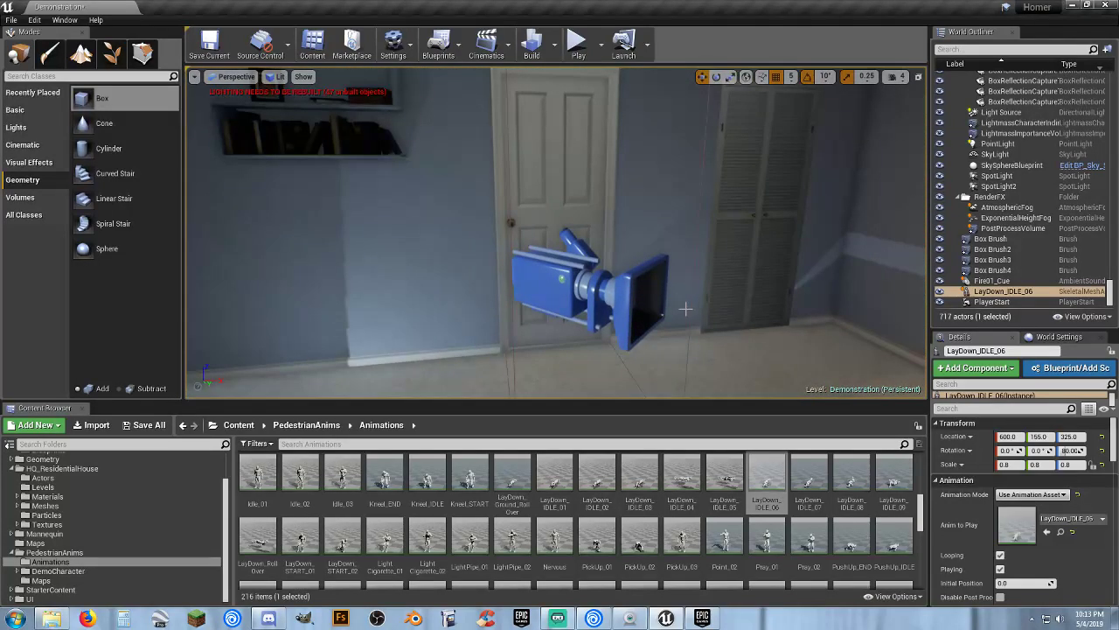
right_click_drag(704, 312, 494, 306)
key("w")
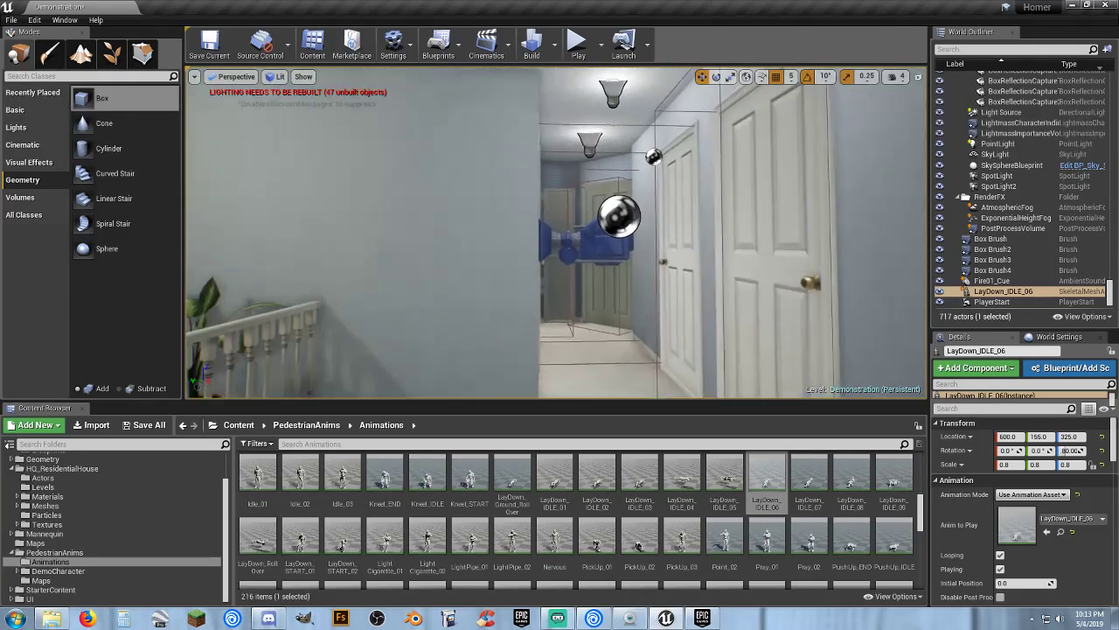
right_click_drag(652, 307, 594, 337)
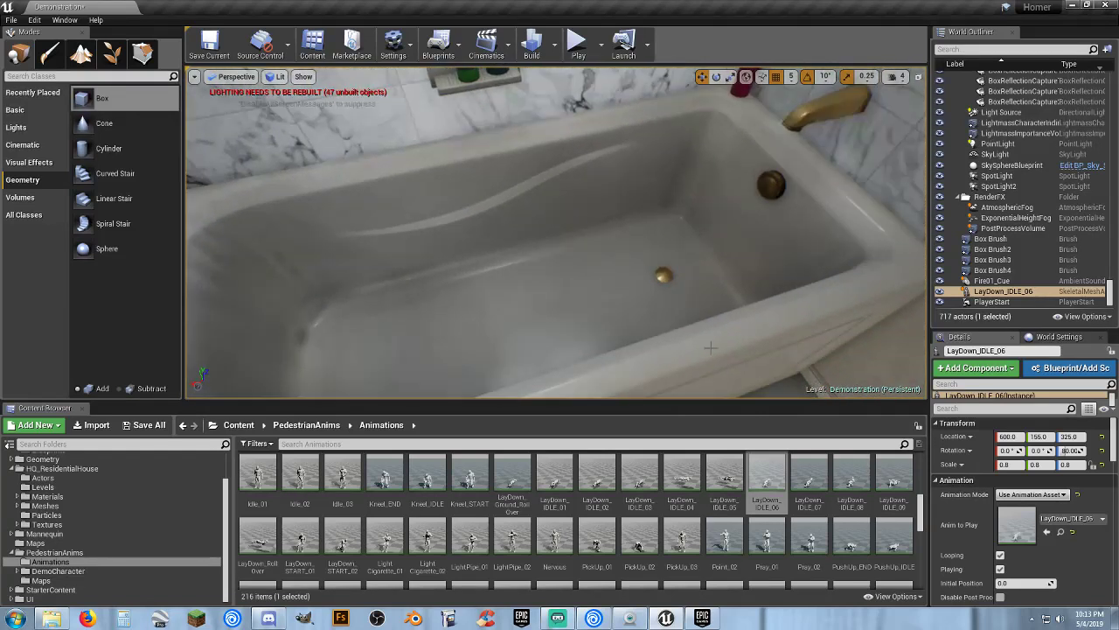
scroll(875, 498, "down", 2)
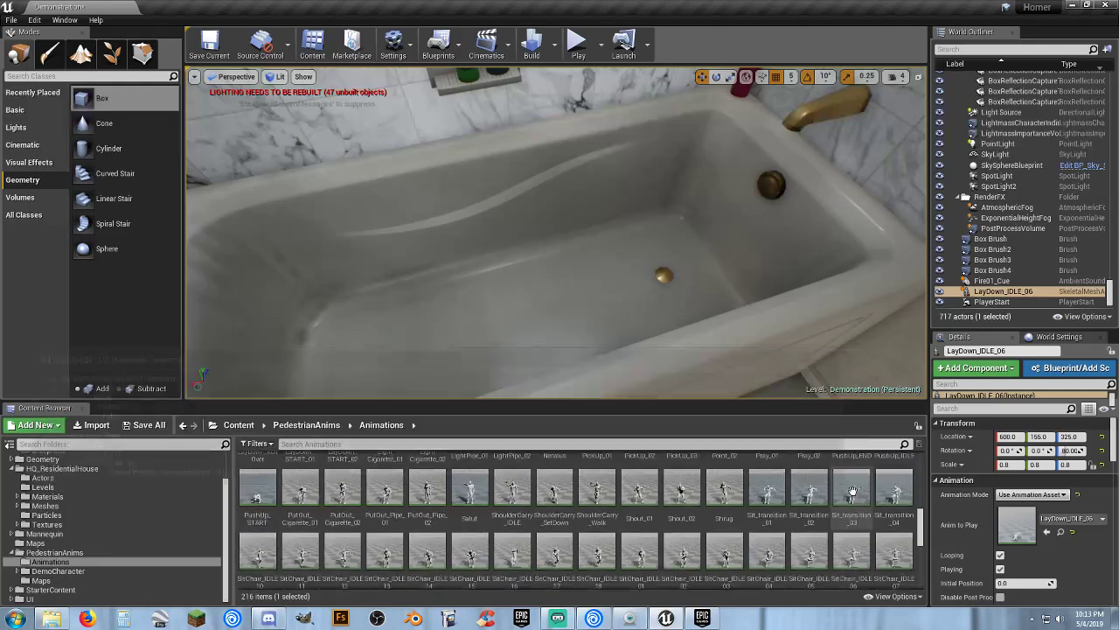
scroll(848, 488, "up", 1)
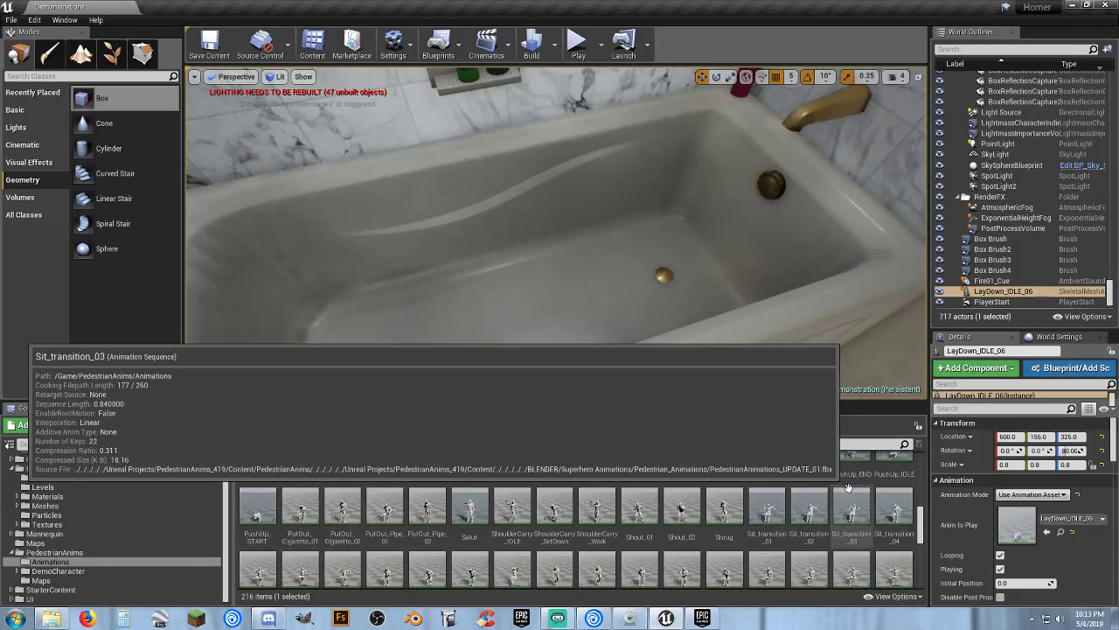
right_click_drag(664, 306, 770, 367)
right_click_drag(556, 262, 607, 214)
mouse_move(725, 507)
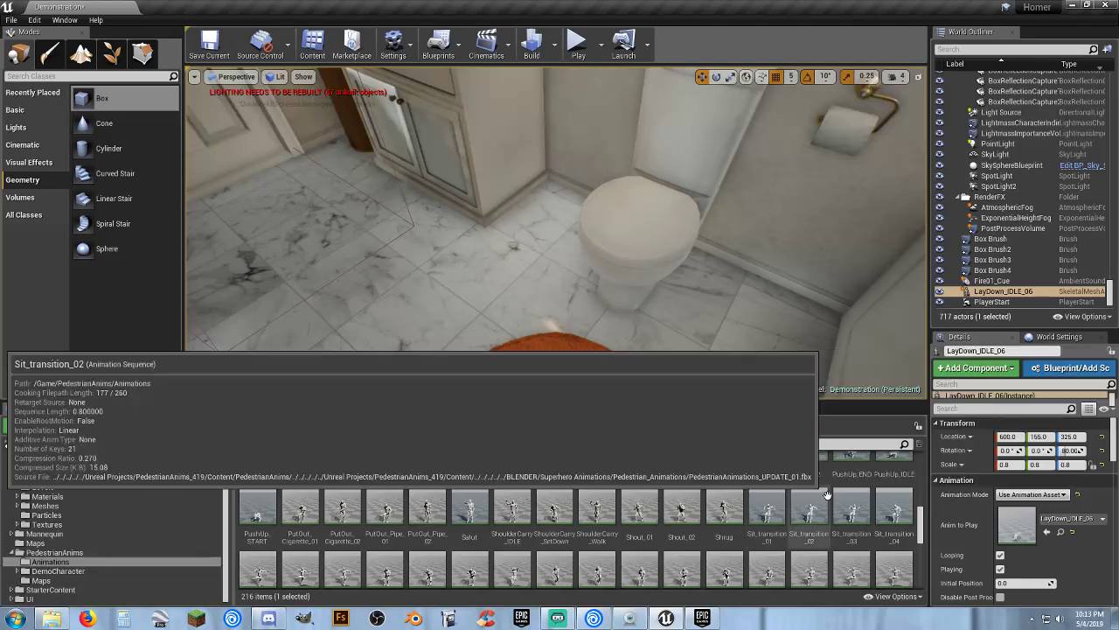
scroll(813, 507, "up", 1)
mouse_move(822, 498)
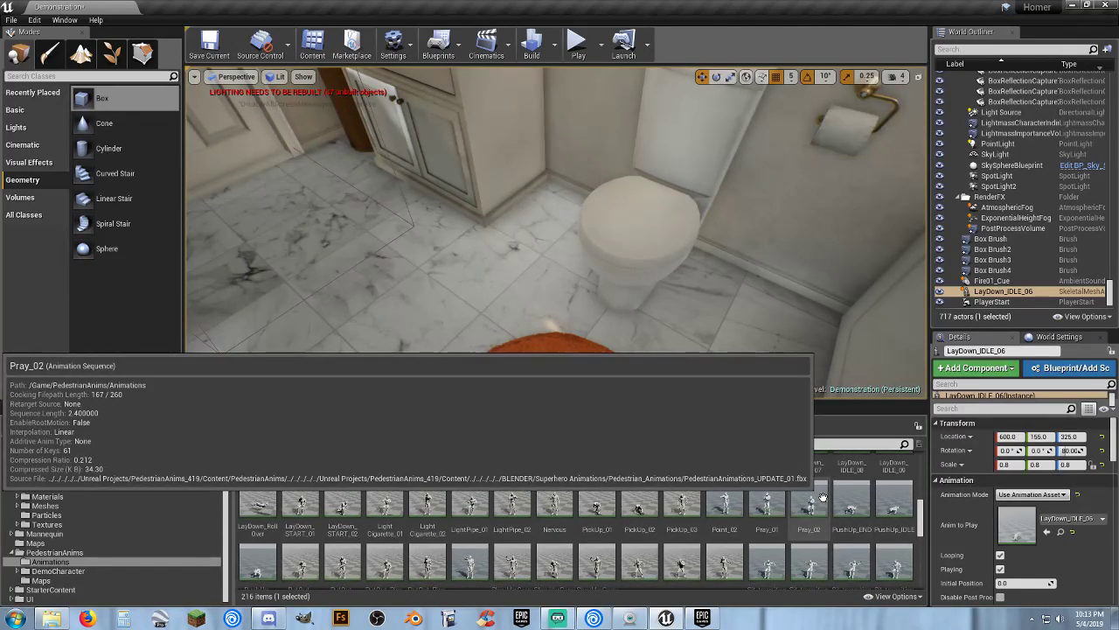
mouse_move(896, 508)
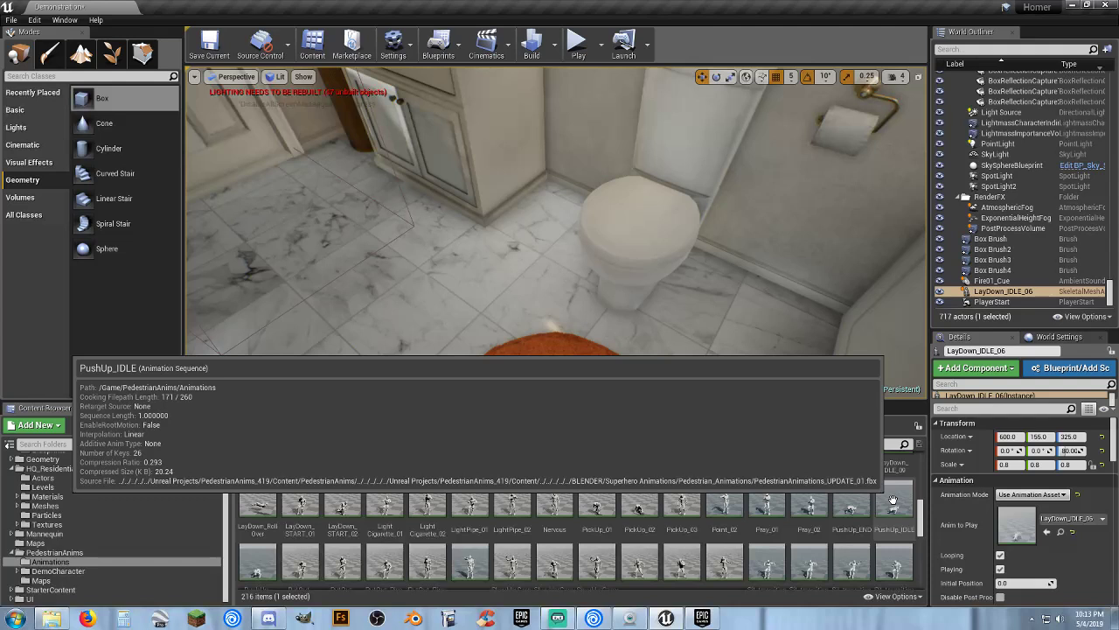
scroll(893, 499, "down", 2)
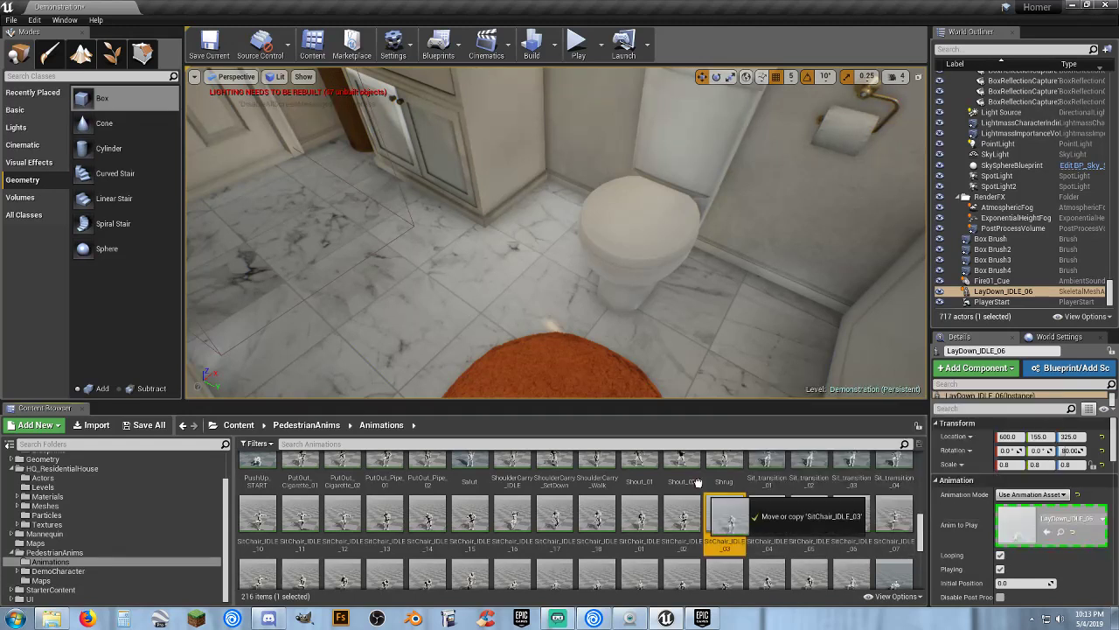
left_click_drag(723, 514, 660, 331)
mouse_move(660, 331)
right_mouse_down()
mouse_move(612, 324)
mouse_move(647, 328)
mouse_move(656, 298)
mouse_move(630, 245)
mouse_move(660, 331)
right_mouse_up()
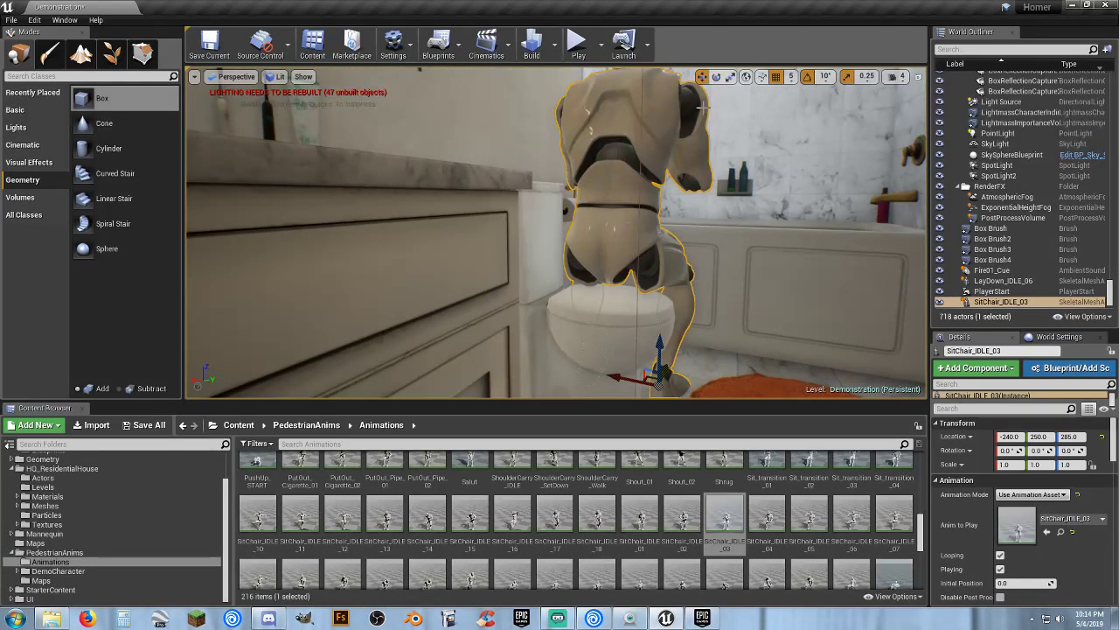
Rotate the sitting mannequin a quarter turn to face away from the toilet tank and move it to location -260, 215, 285.
left_click(716, 76)
right_click_drag(753, 353, 757, 383)
left_click_drag(712, 354, 721, 285)
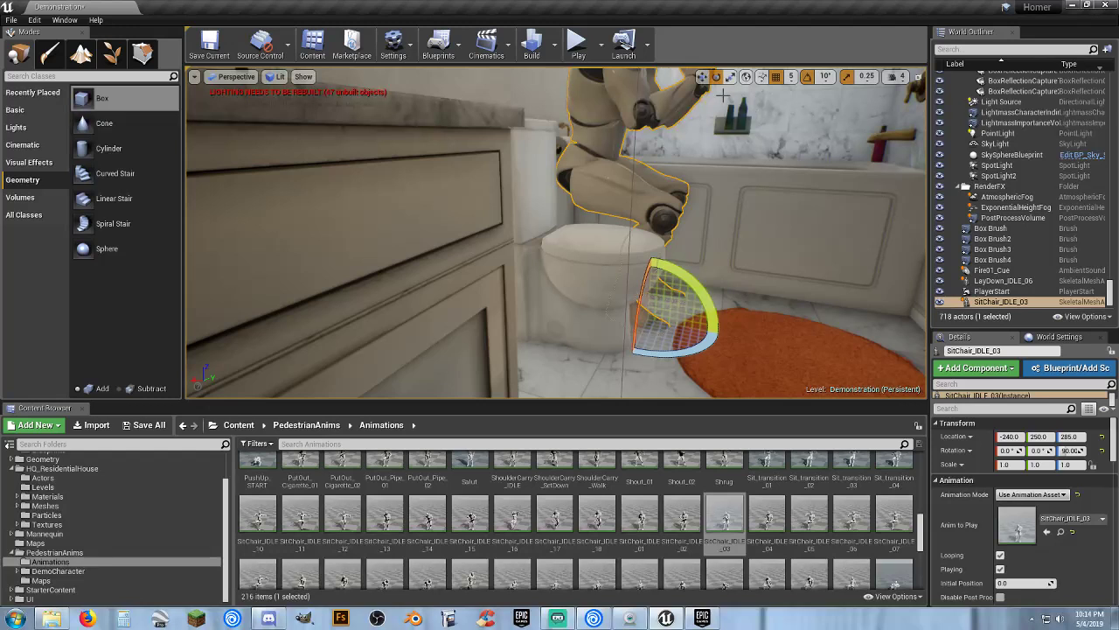
left_click(702, 76)
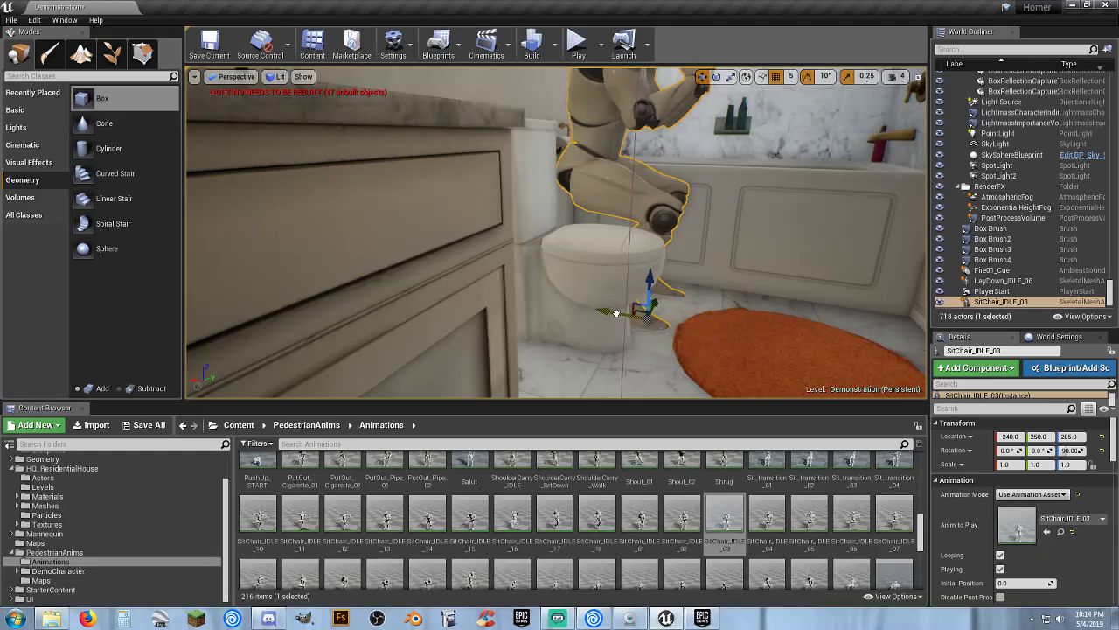
left_click_drag(618, 311, 650, 323)
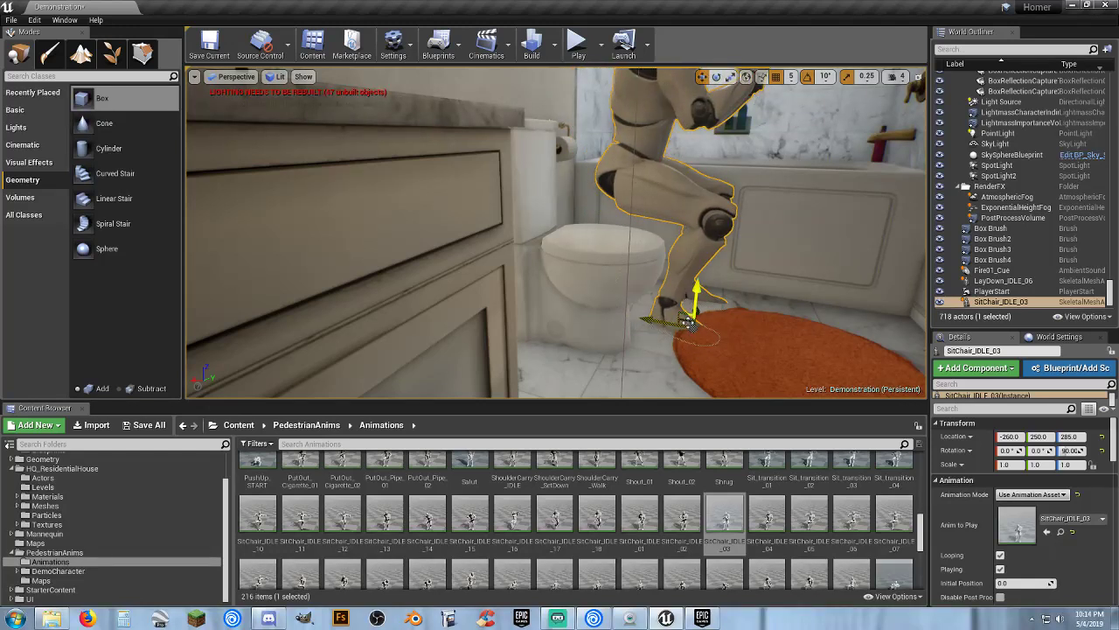
right_click_drag(689, 322, 559, 345)
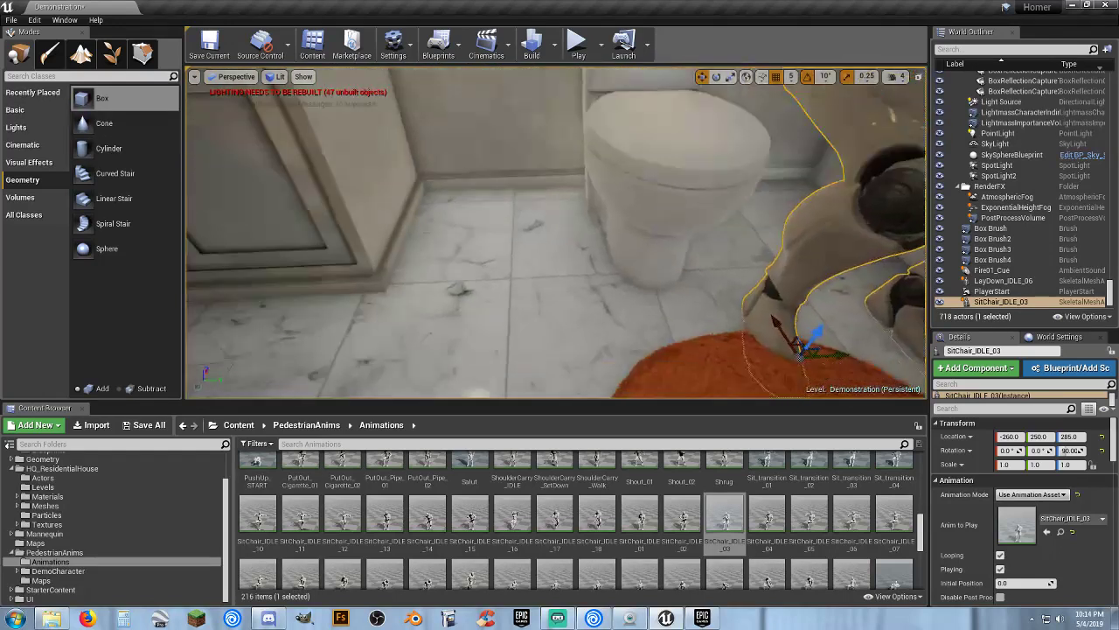
right_click_drag(699, 350, 855, 347)
left_click_drag(833, 347, 702, 347)
right_click_drag(702, 347, 695, 293)
right_click_drag(767, 313, 728, 252)
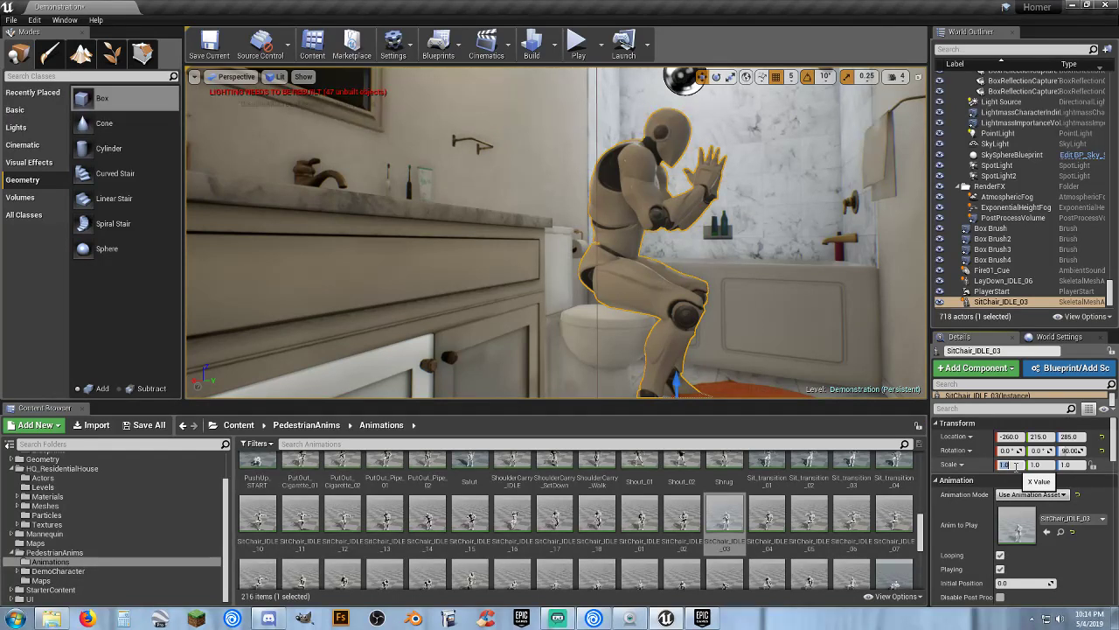
Scale the bathroom mannequin to 0.8 on all axes and seat it on the toilet at location -255, 215, 290.
type("0.8")
key("Tab")
key("Tab")
type(".8")
key("Tab")
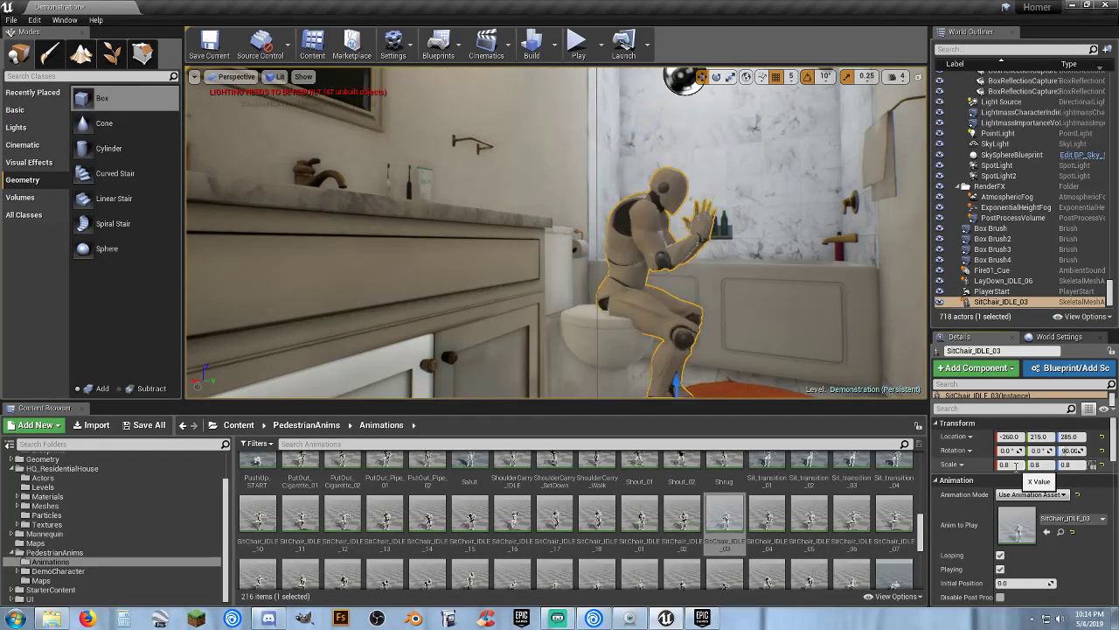
right_click_drag(727, 343, 696, 390)
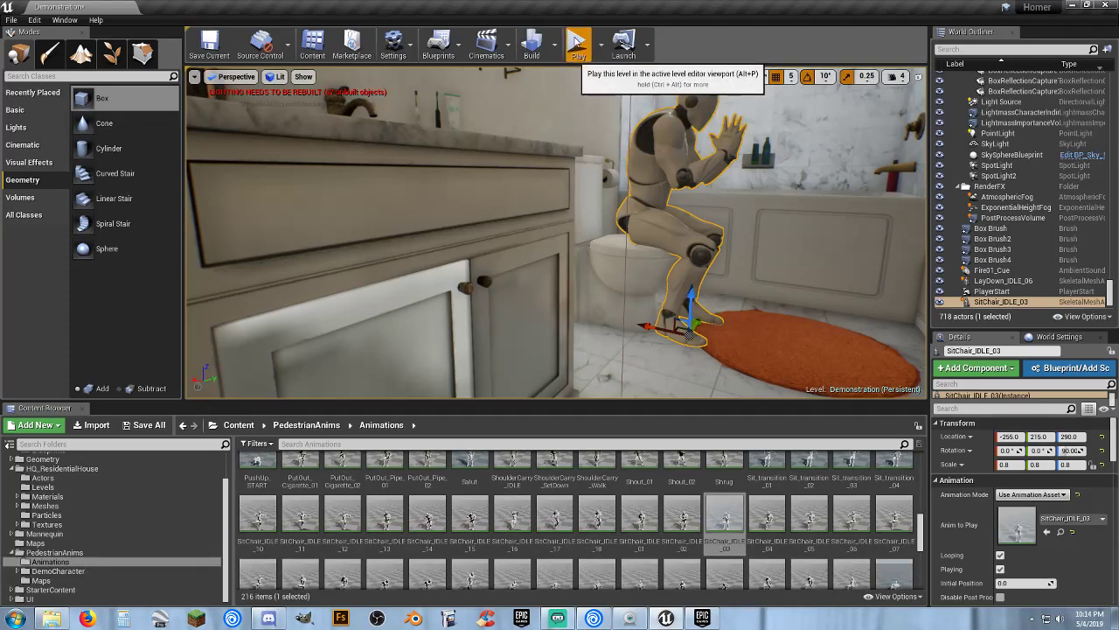
Play-test the level by walking upstairs to the bathroom to check the mannequin on the toilet, and end the play-test.
left_click(576, 42)
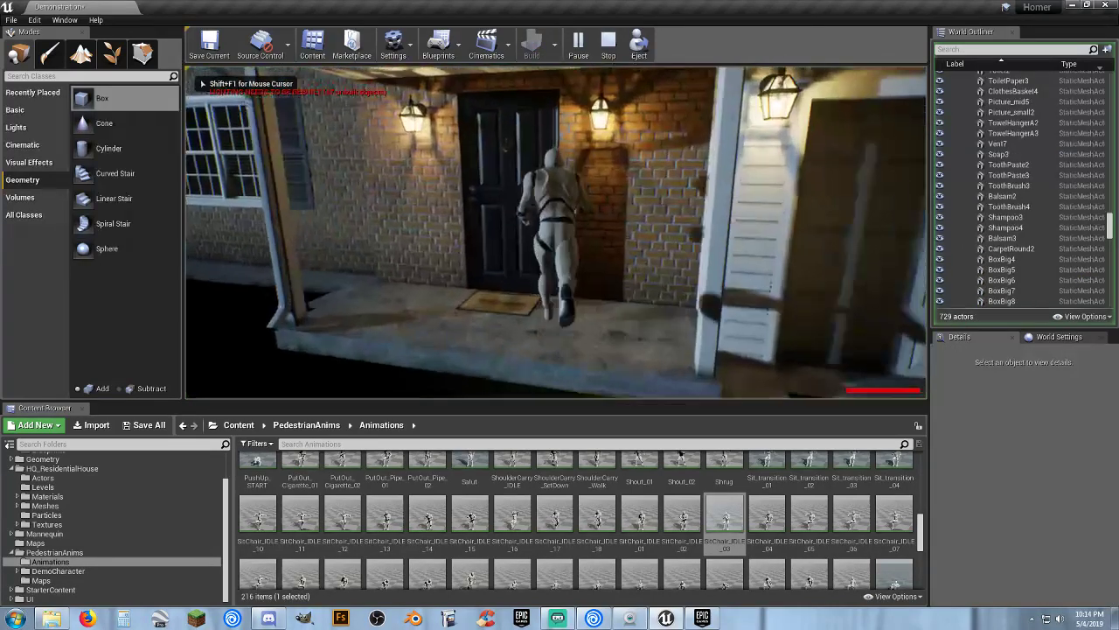
key("w")
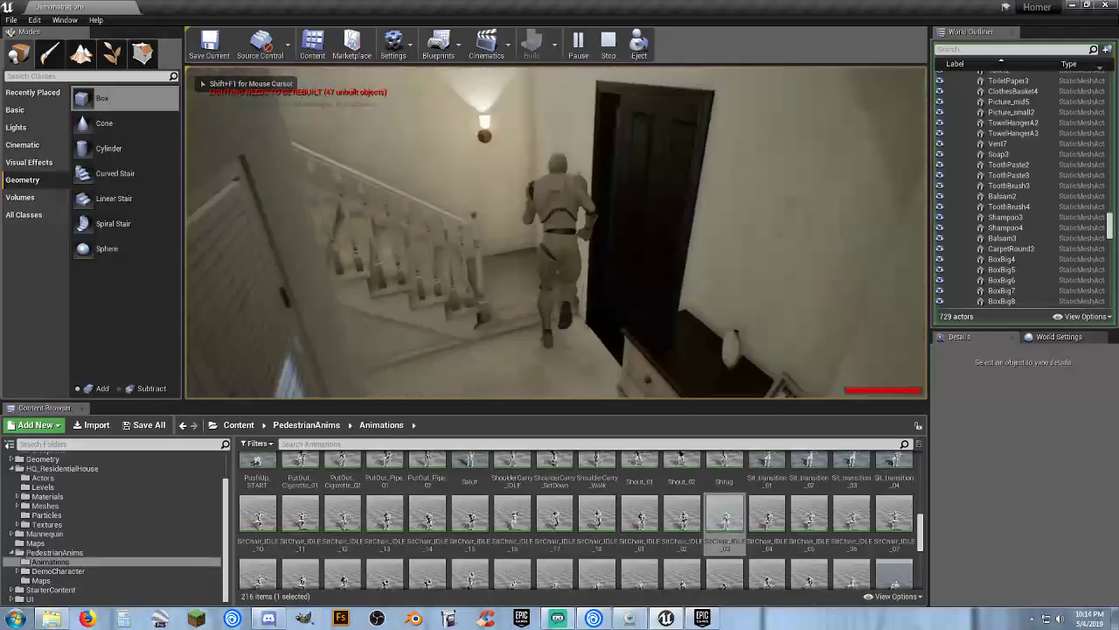
key("w")
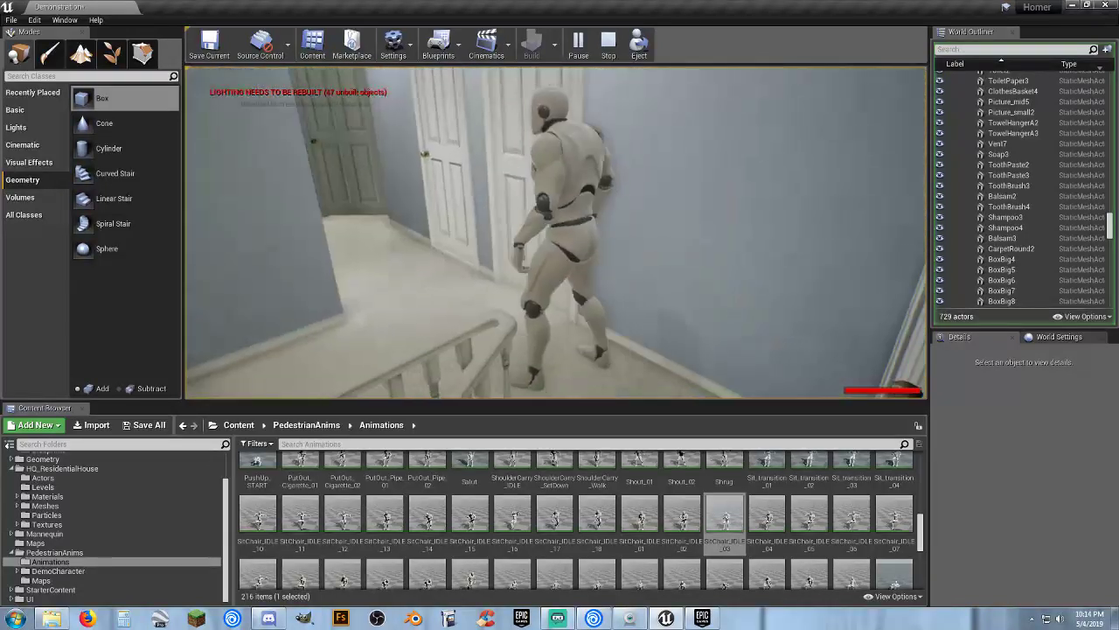
key("s")
key("w")
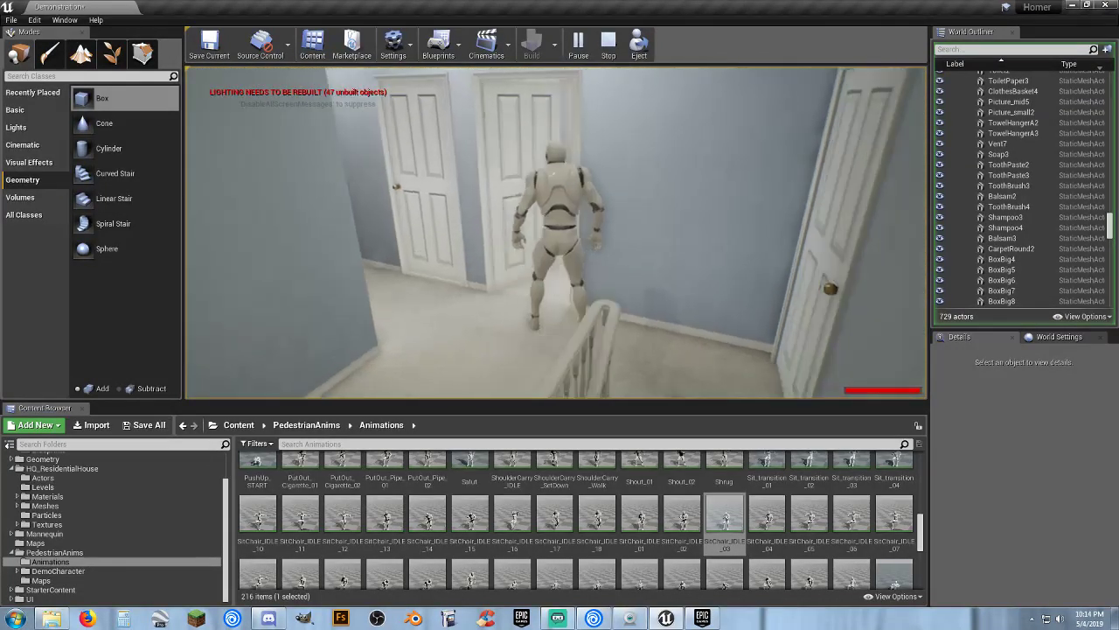
key("a")
key("w")
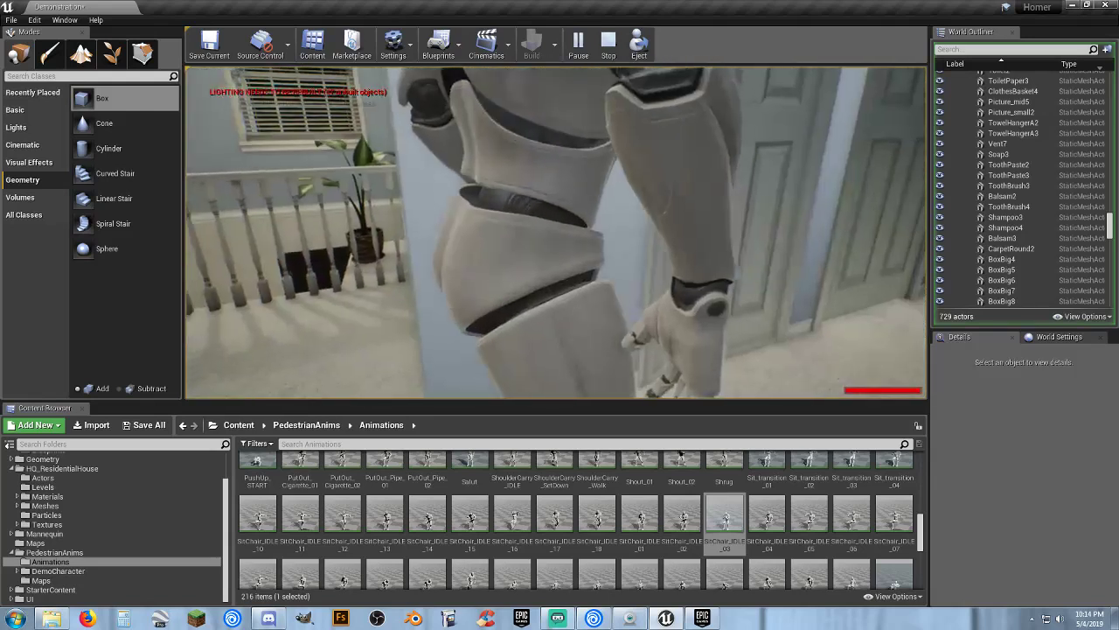
key("w")
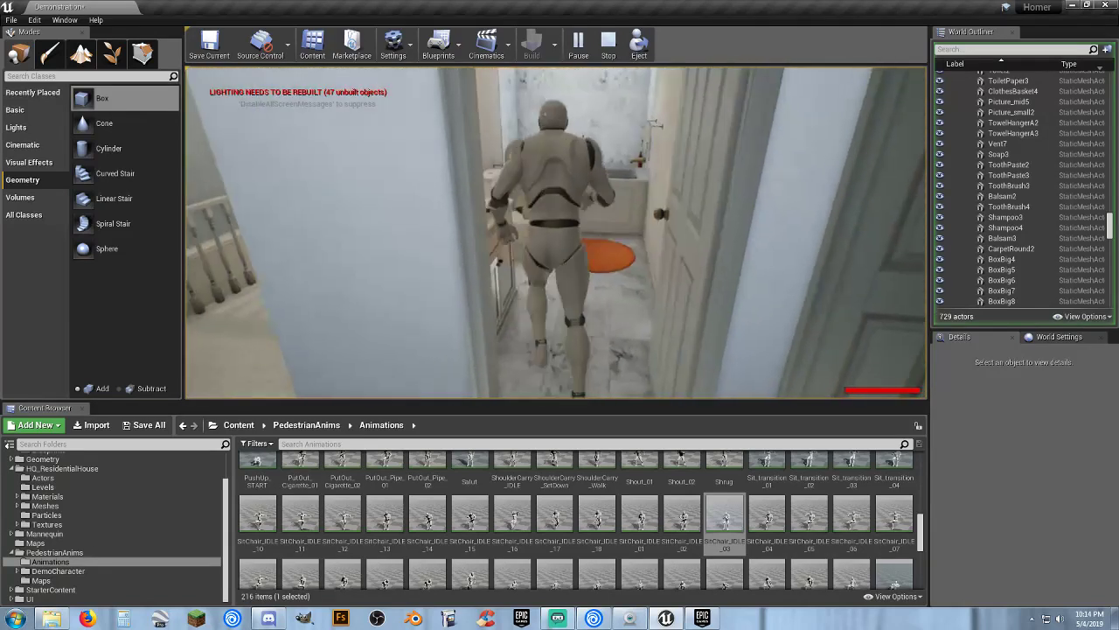
key("e")
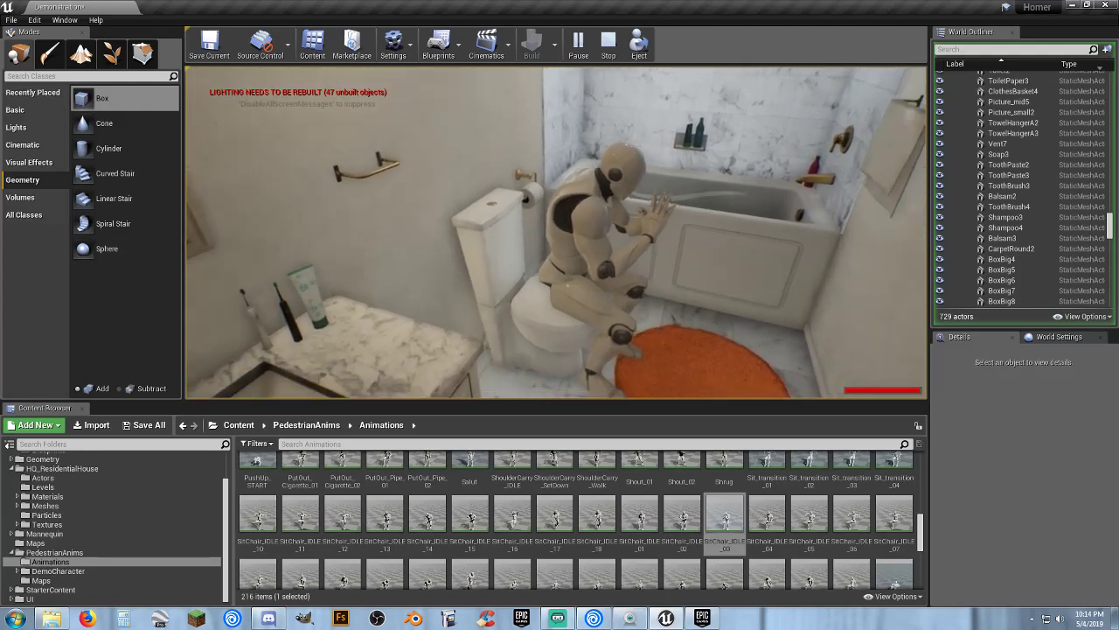
key("Escape")
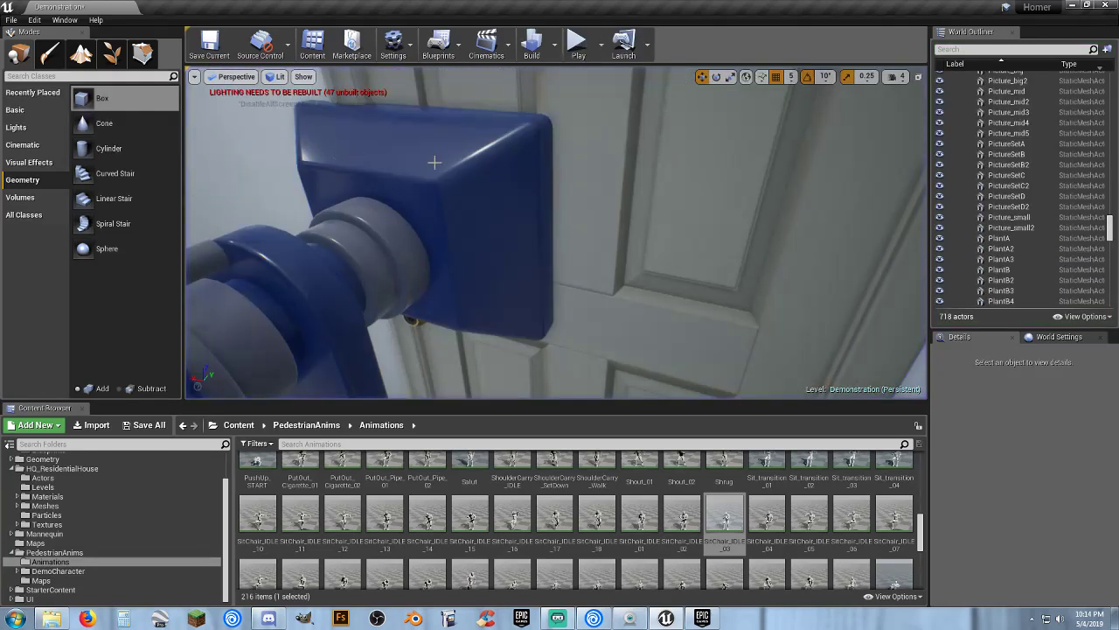
Change the toilet mannequin's animation to SitChair_IDLE_01.
right_click_drag(435, 163, 408, 143)
left_click(403, 165)
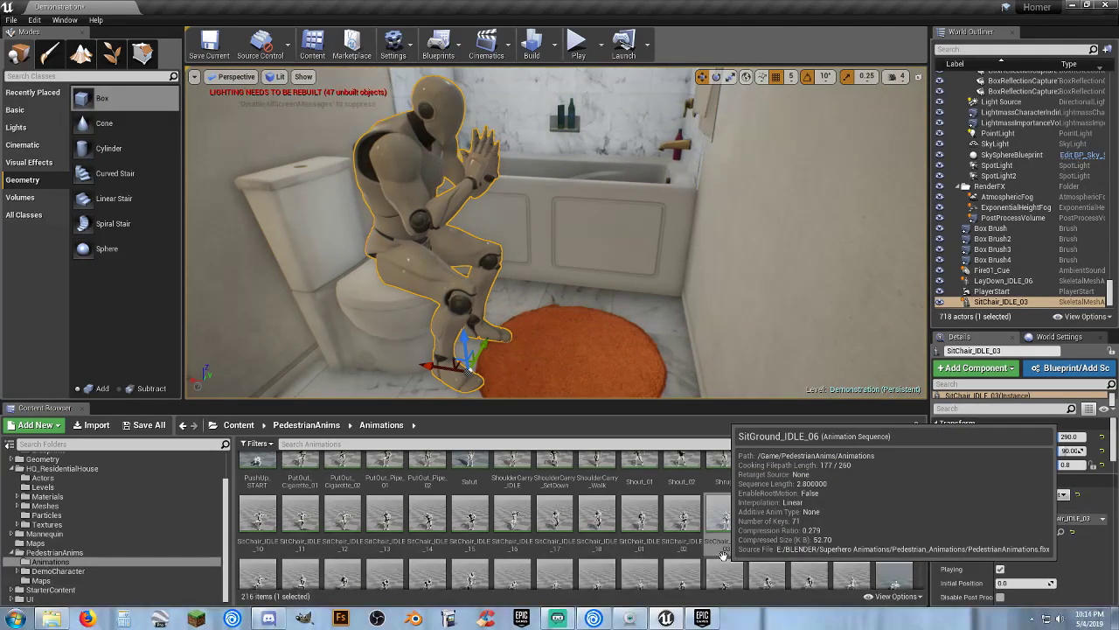
left_click(639, 516)
left_click(1045, 533)
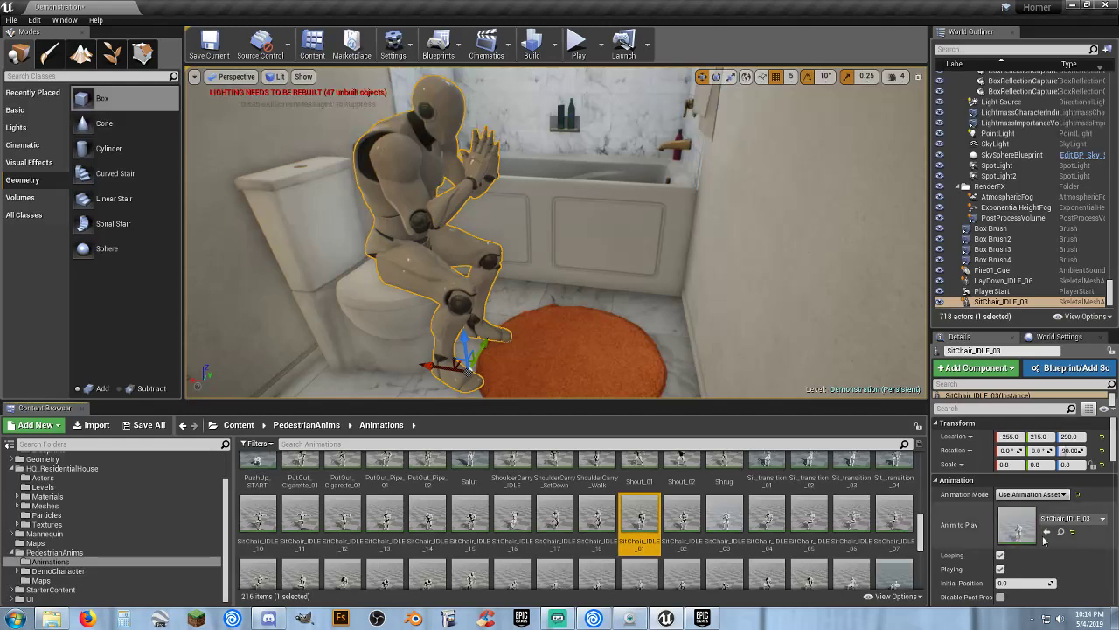
left_click(1045, 532)
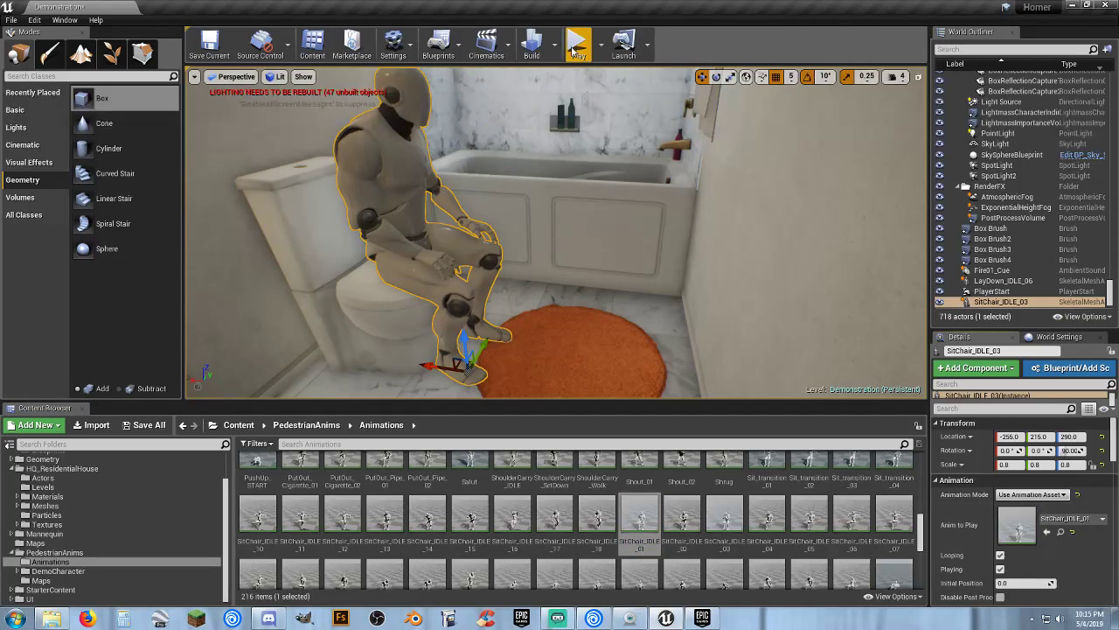
Place a SitChair_IDLE_04 mannequin by the living room sofa at 0.8 scale, rotated -100° about Z so its back faces the sofa.
right_click_drag(560, 218, 389, 162)
key("w")
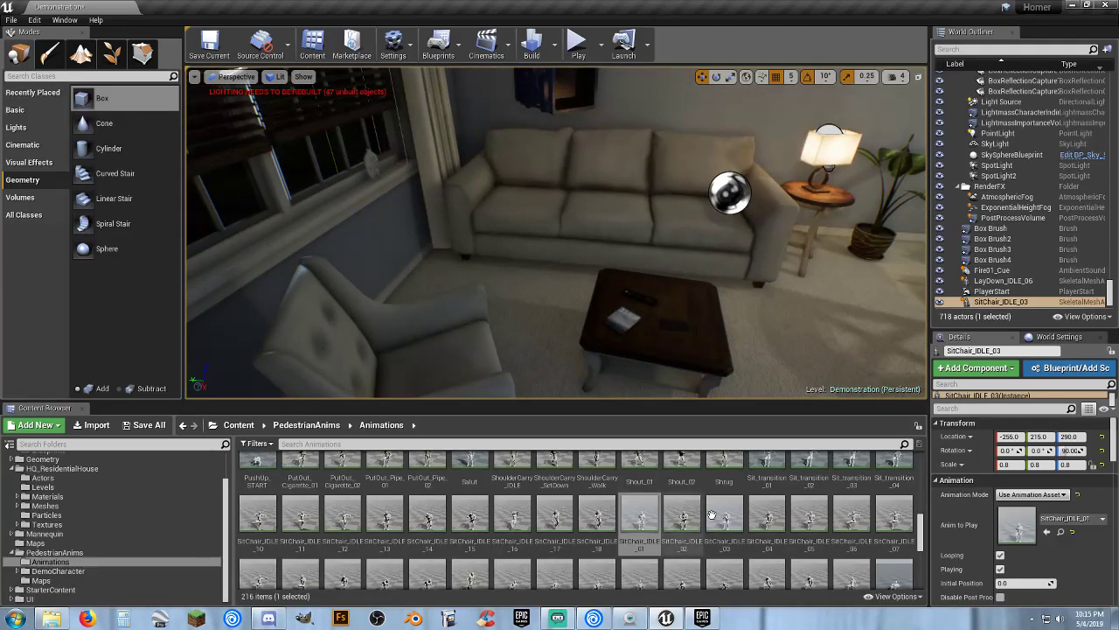
left_click_drag(767, 516, 517, 291)
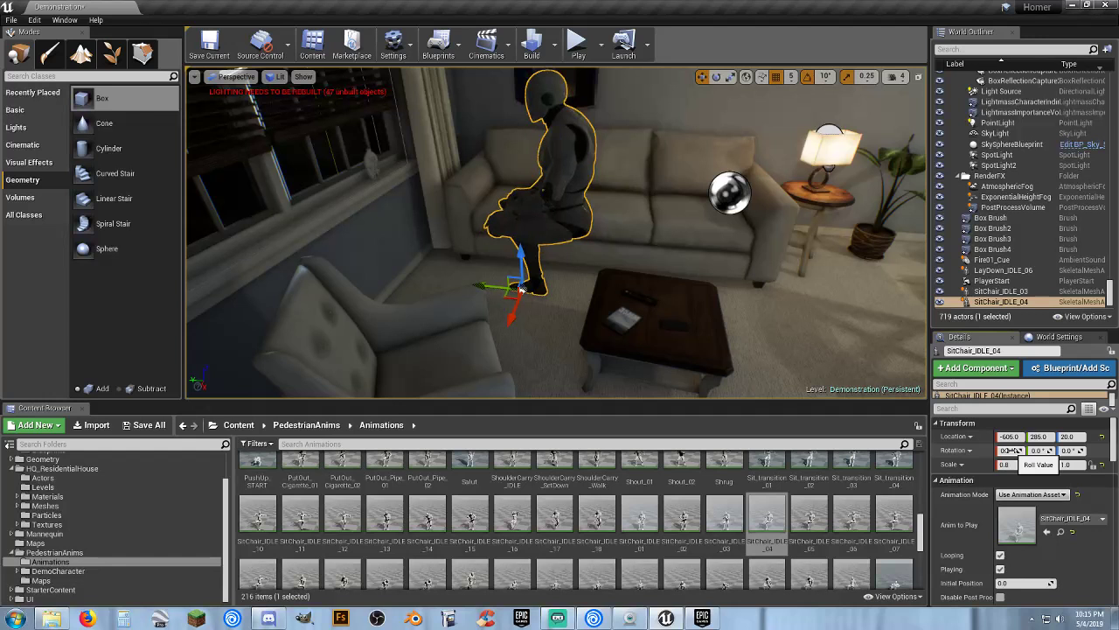
left_click(715, 77)
left_click_drag(553, 323, 501, 337)
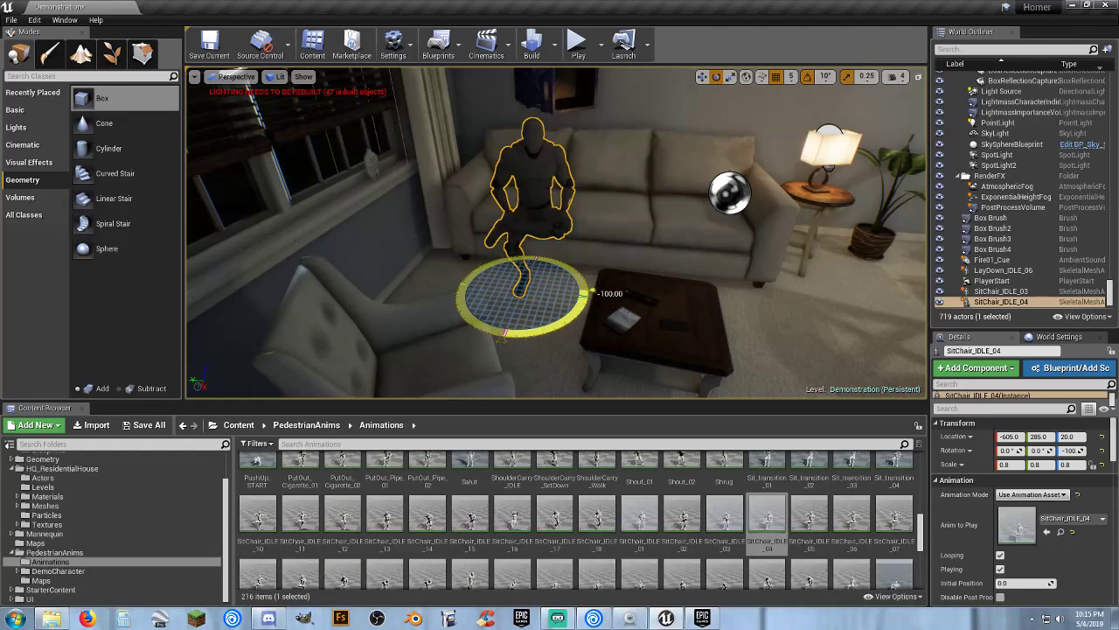
Move the living room mannequin back toward the sofa to X -620.
right_click_drag(501, 337, 542, 336)
key("w")
key("s")
key("w")
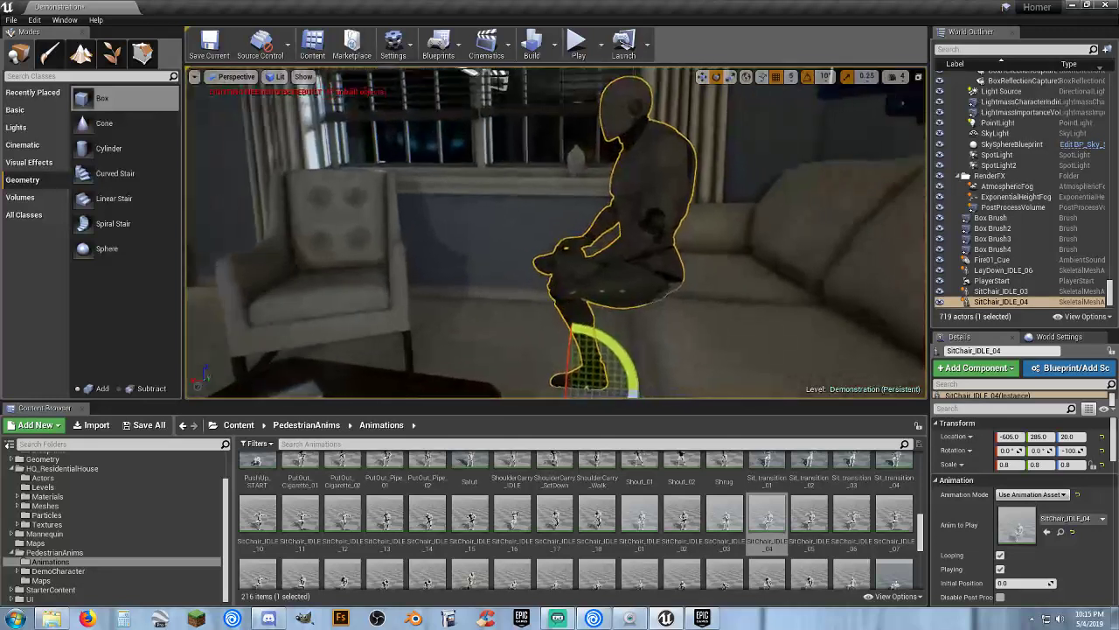
left_click(702, 77)
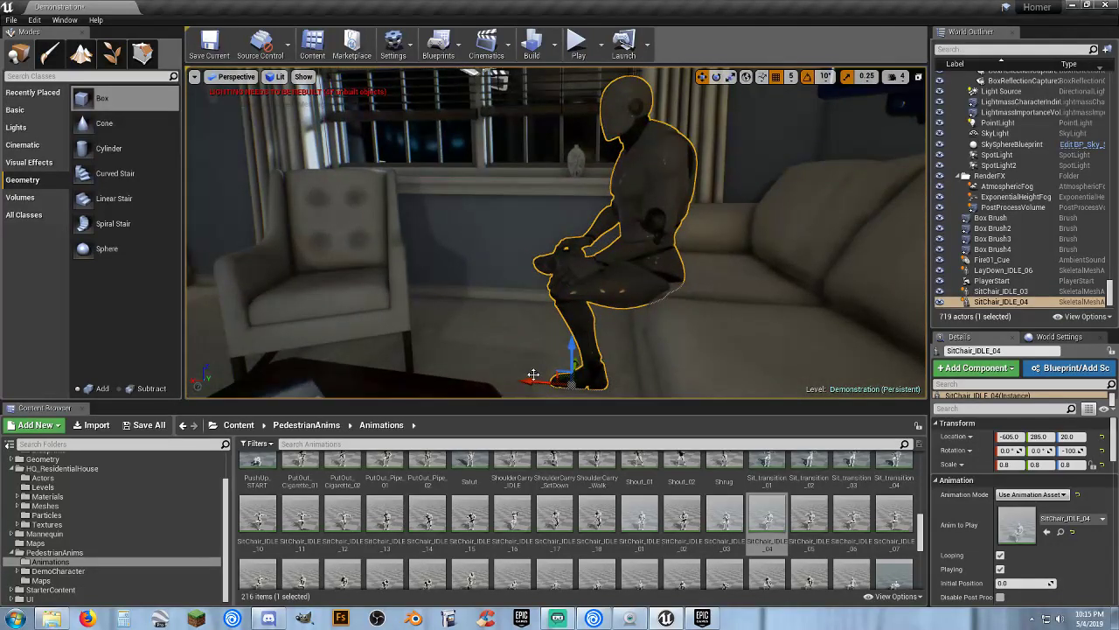
left_click_drag(536, 378, 563, 380)
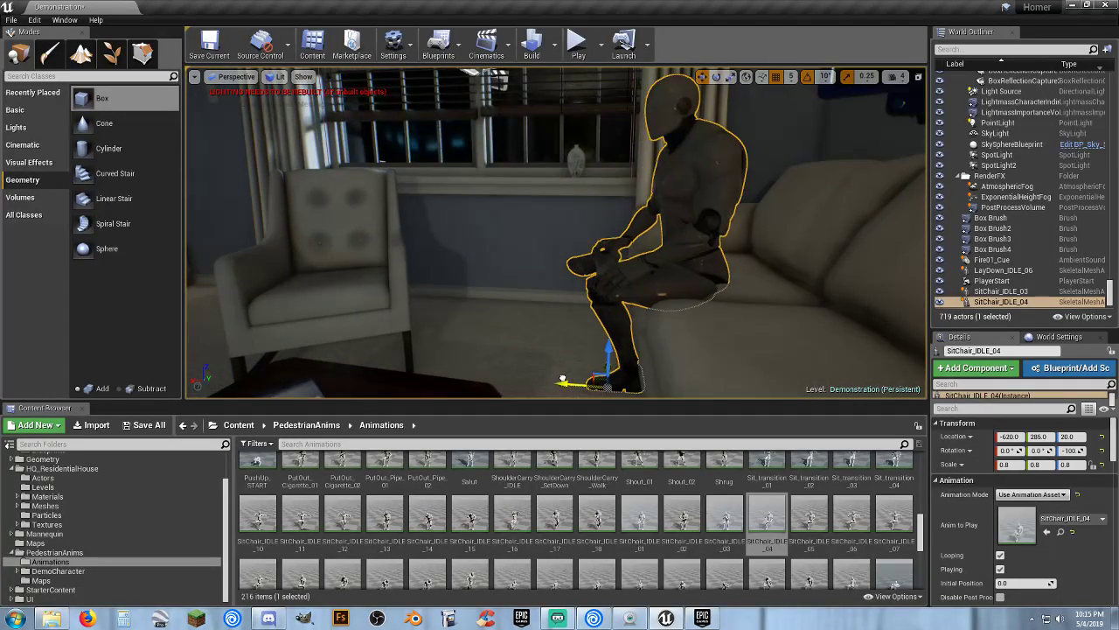
Lean the sofa mannequin back by 10° and seat it on the sofa at location -620, 300, 25.
left_click(717, 76)
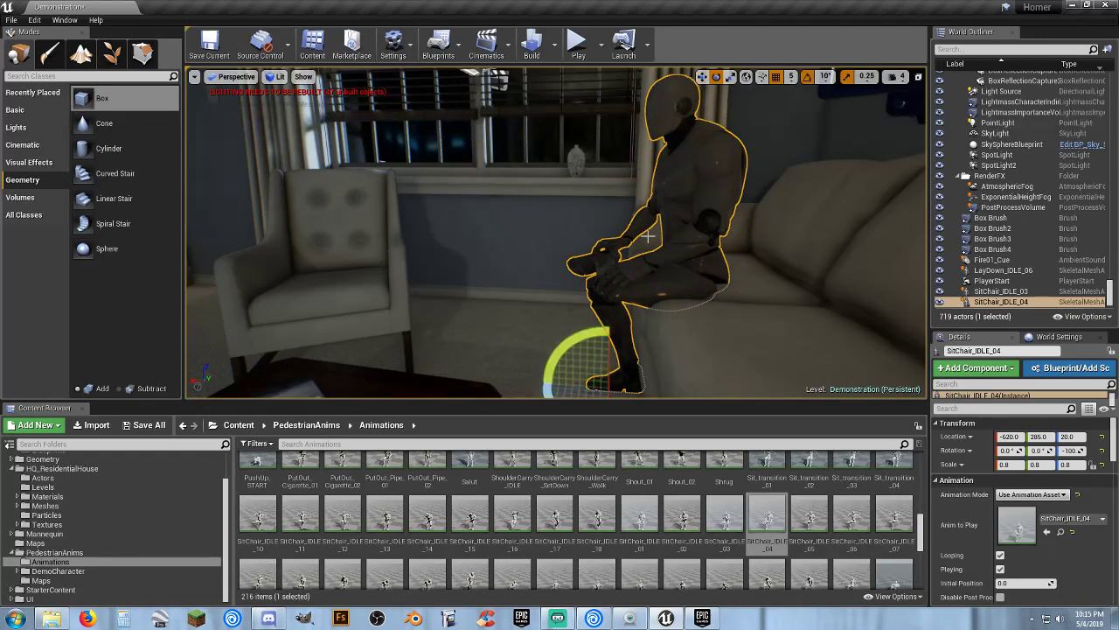
left_click_drag(578, 350, 542, 374)
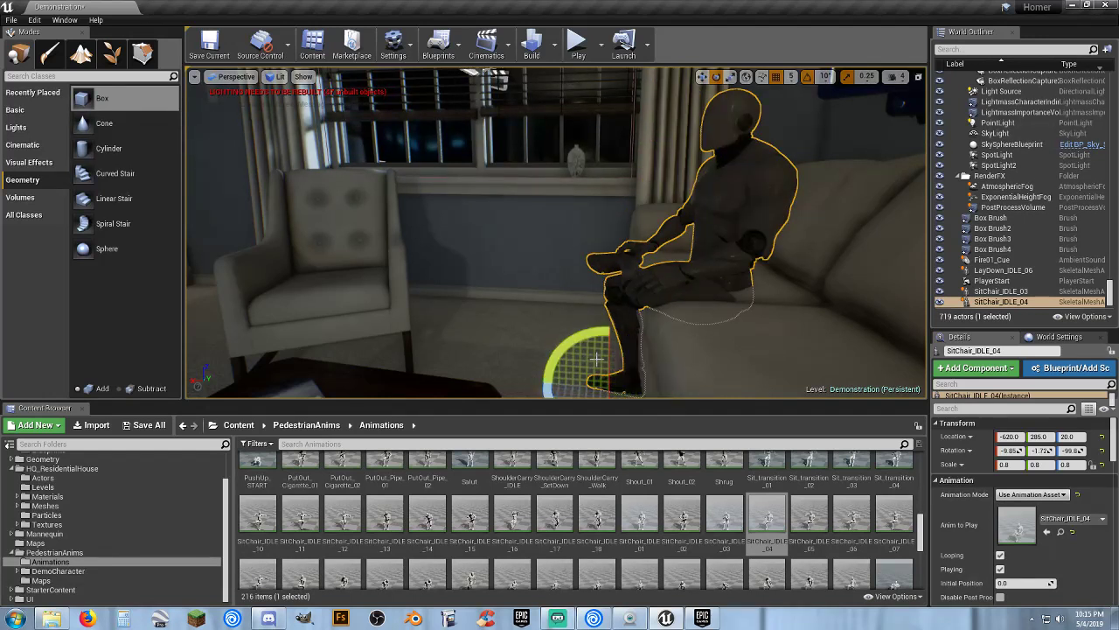
left_click(702, 77)
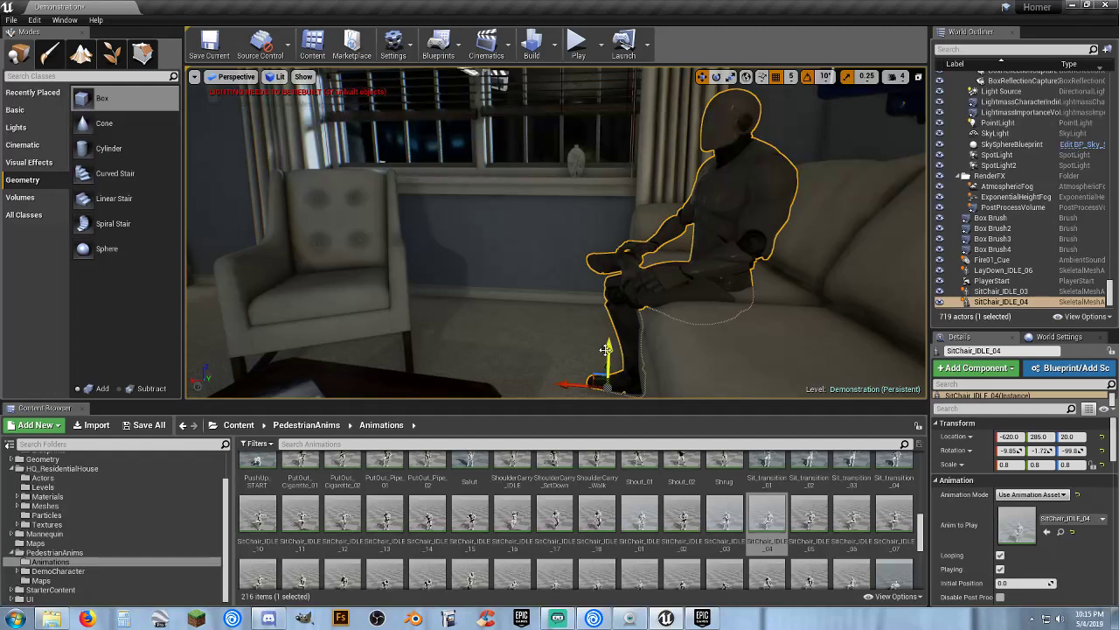
left_click_drag(608, 346, 609, 338)
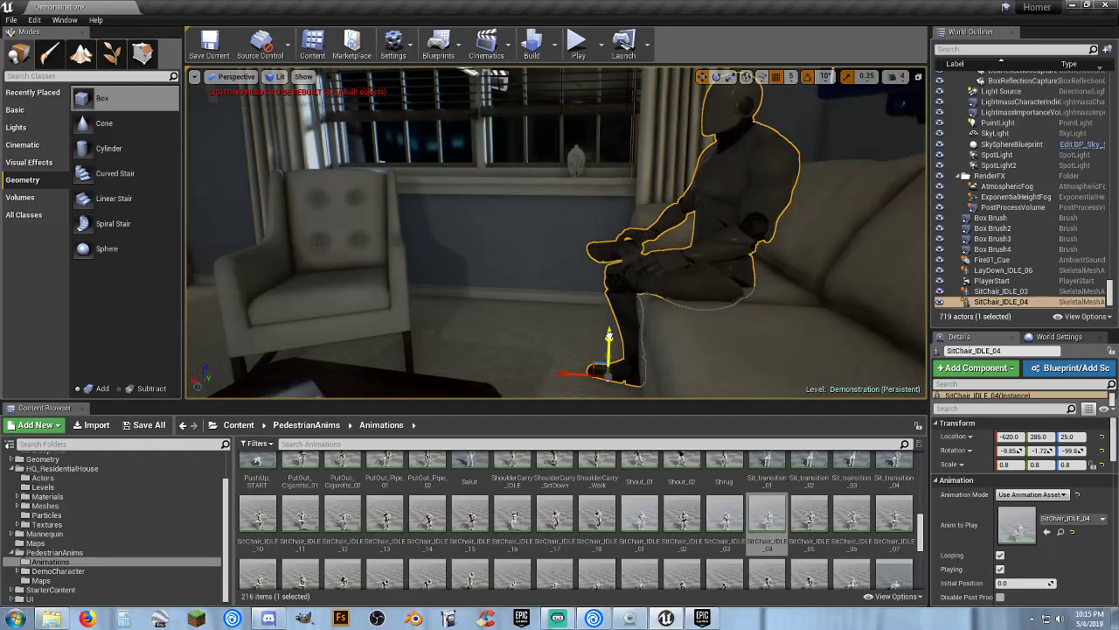
right_click_drag(609, 336, 665, 336)
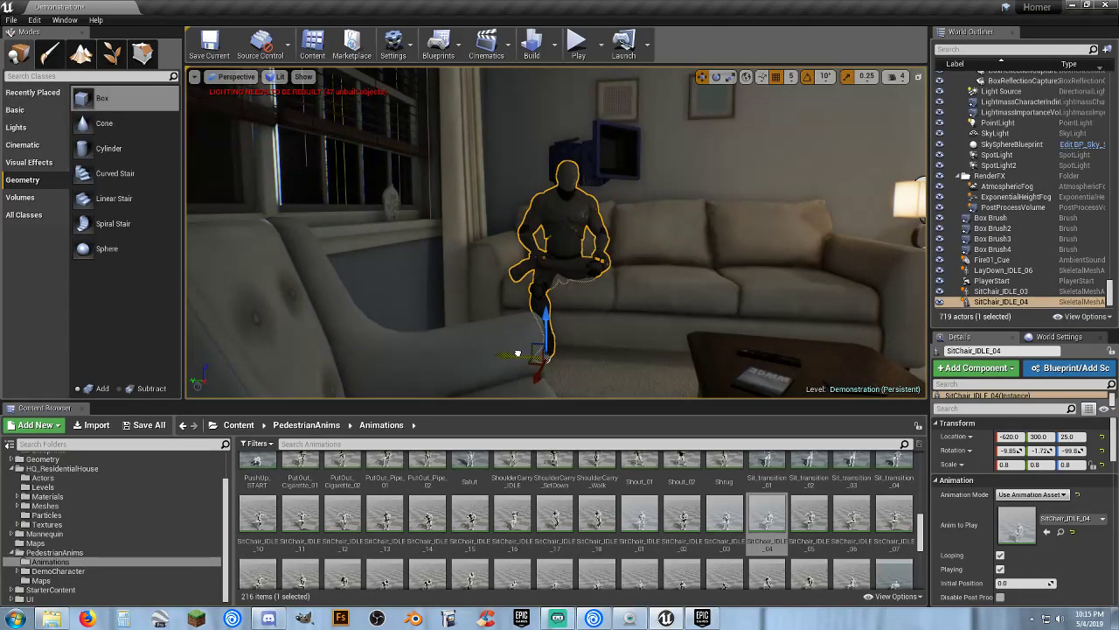
left_click_drag(597, 335, 669, 337, "alt")
right_click_drag(621, 323, 569, 343)
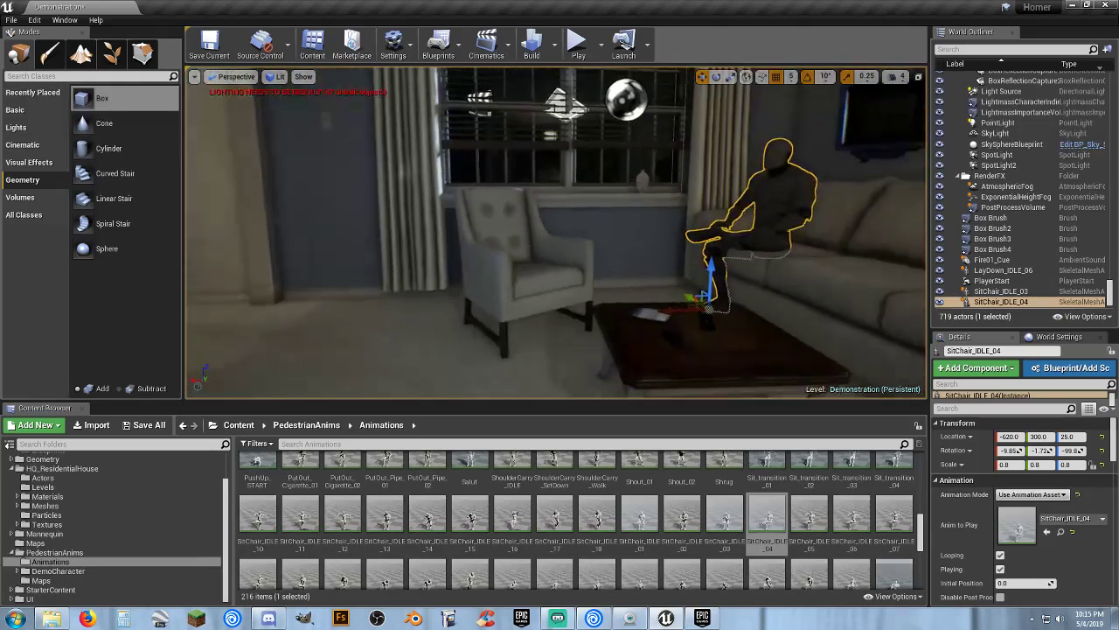
left_click_drag(612, 331, 620, 350, "alt")
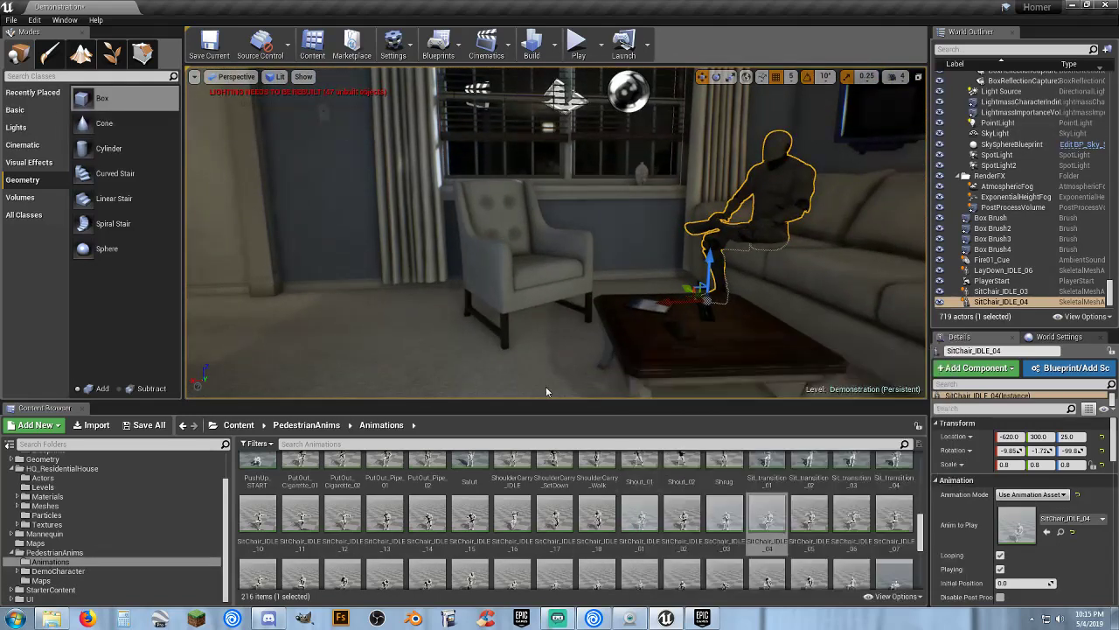
right_click_drag(547, 390, 822, 385)
key("w")
key("w")
right_click_drag(437, 385, 557, 366)
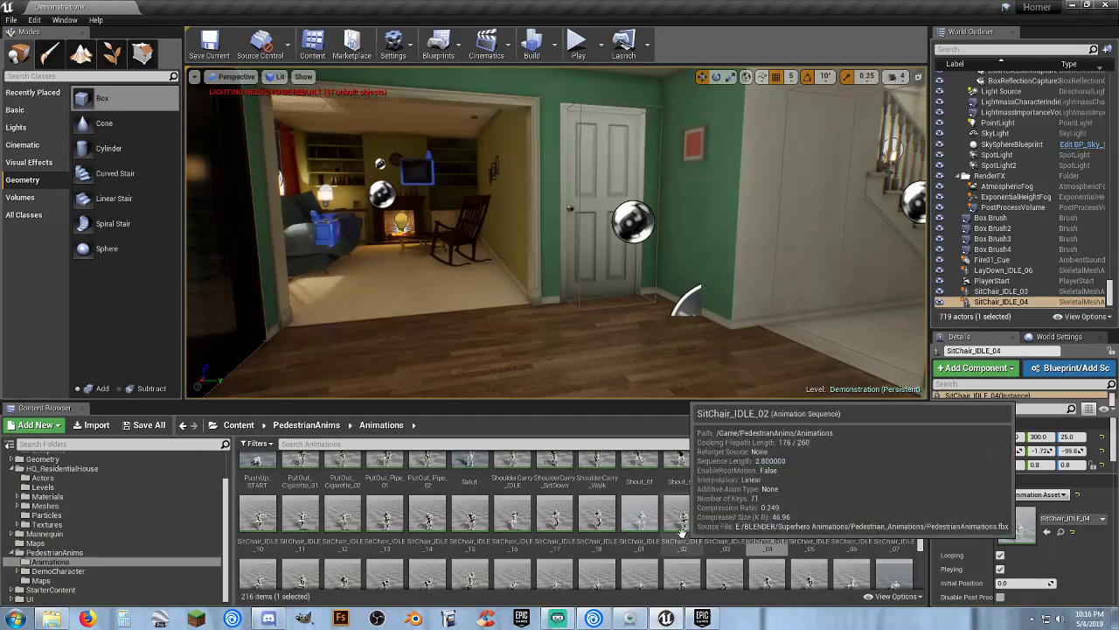
scroll(683, 524, "down", 1)
scroll(683, 524, "down", 2)
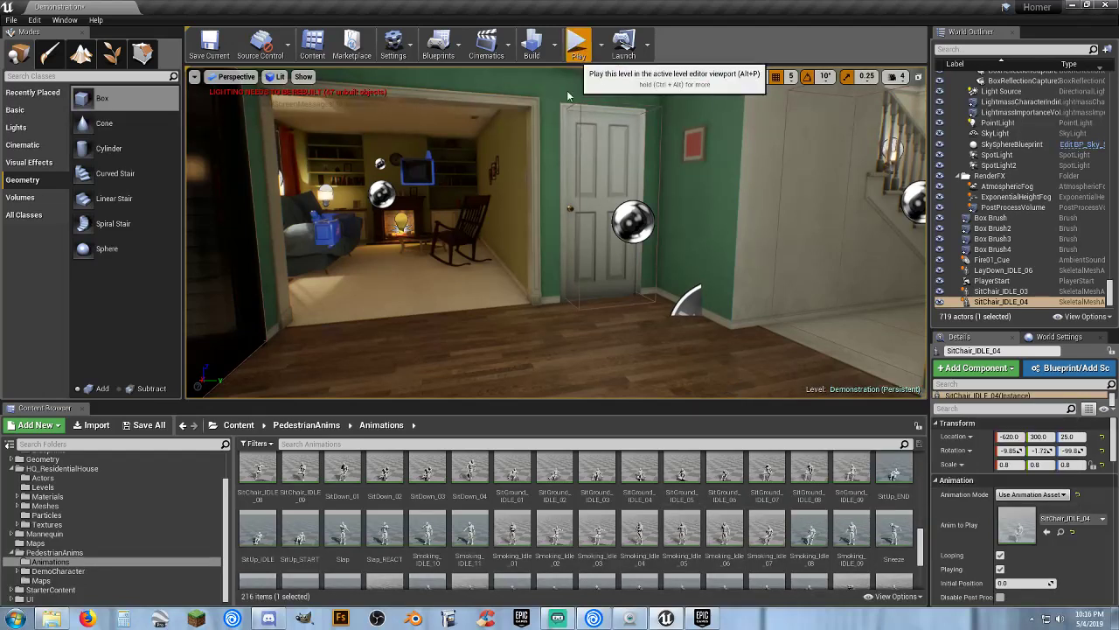
Play-test the level, checking the seated mannequins on the living room sofa and on the toilet in the upstairs bathroom.
left_click(577, 44)
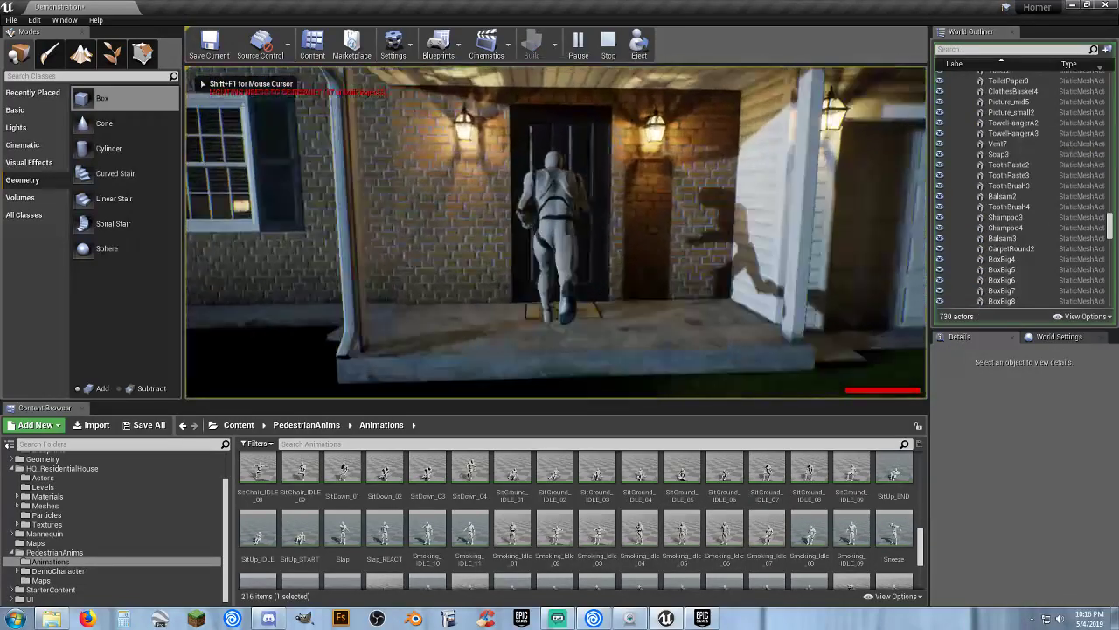
key("w")
key("w")
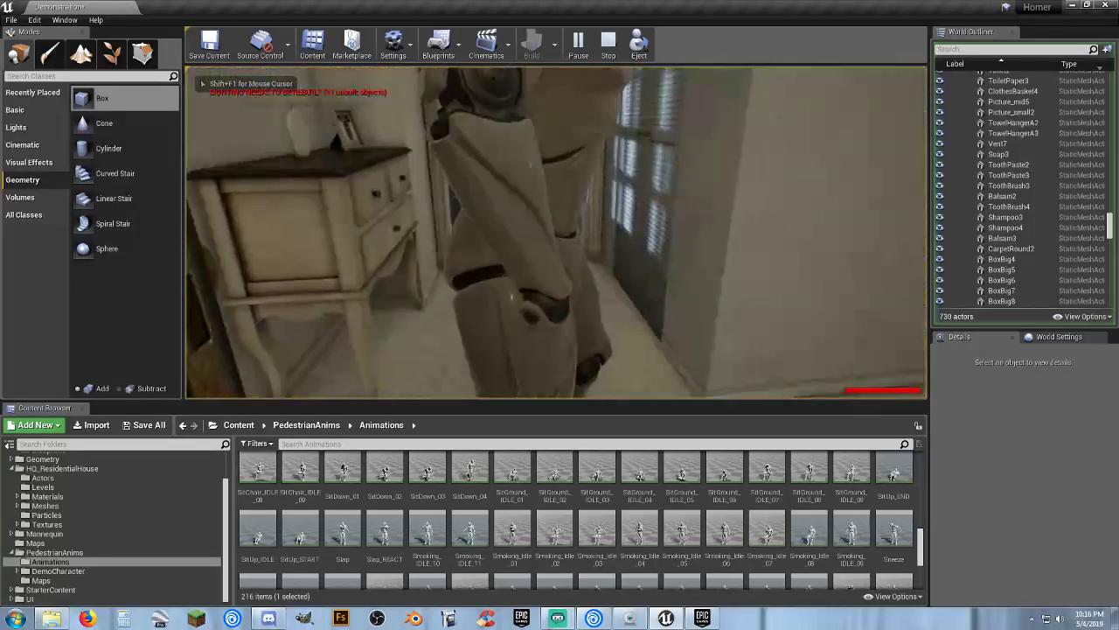
key("w")
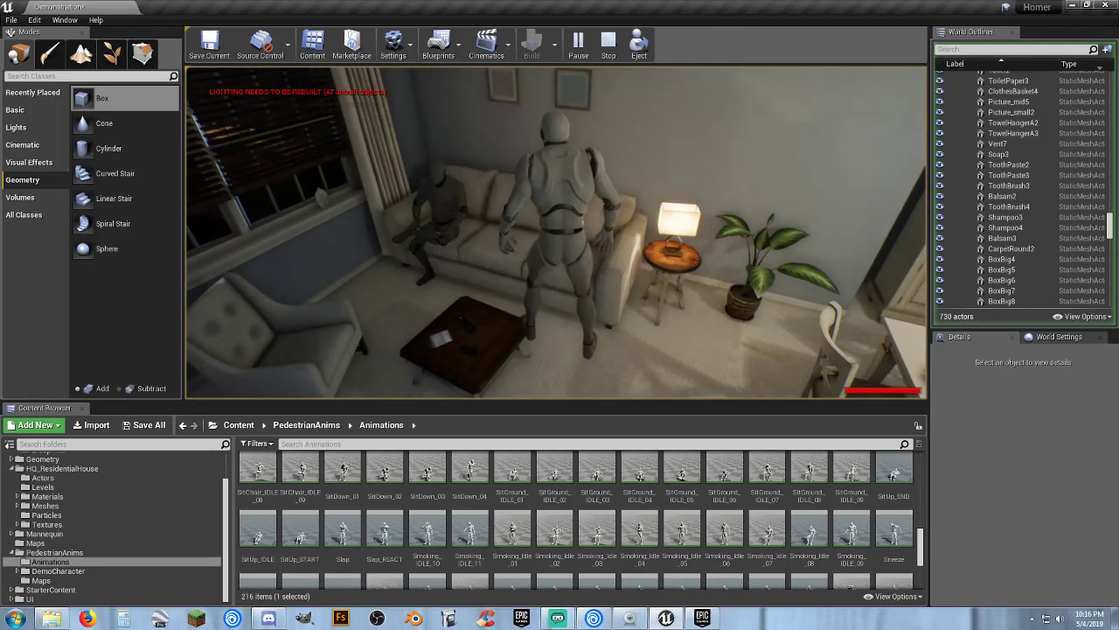
key("w")
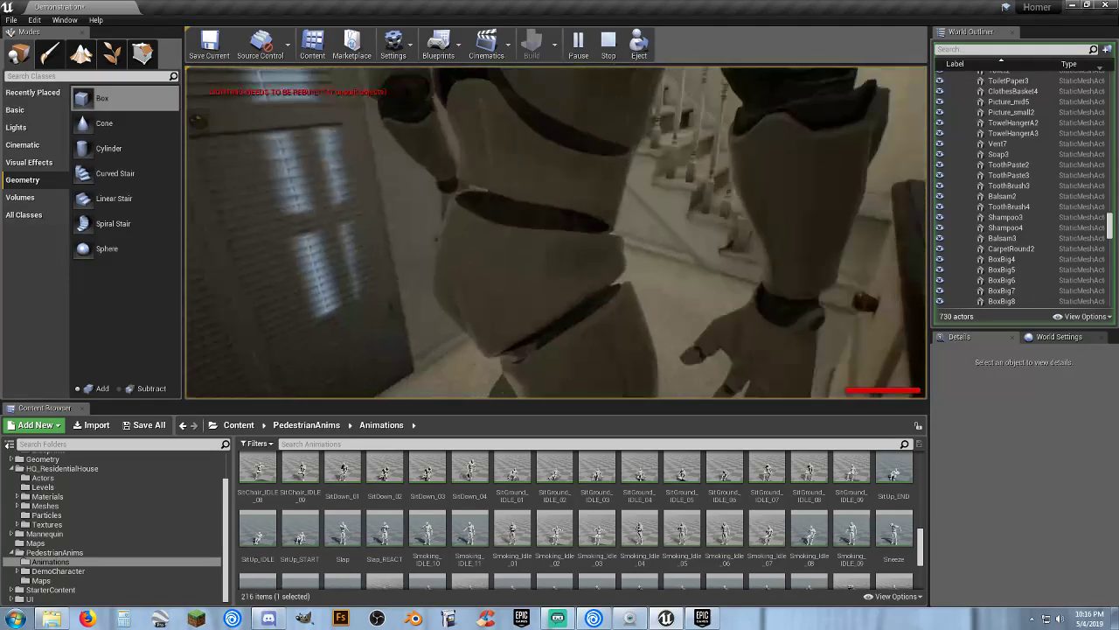
key("w")
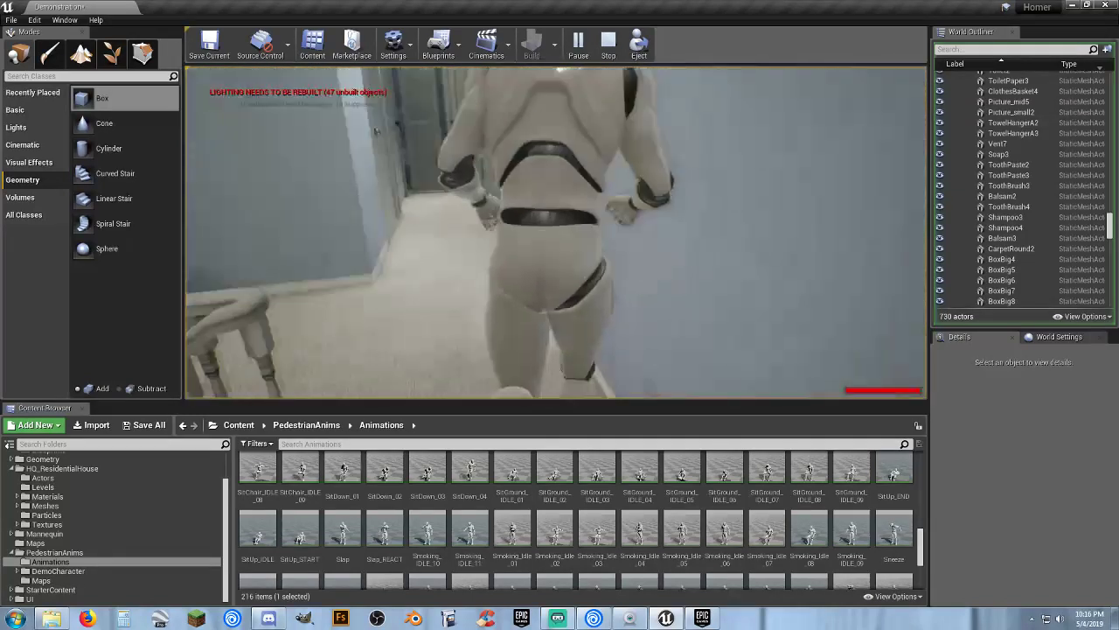
key("w")
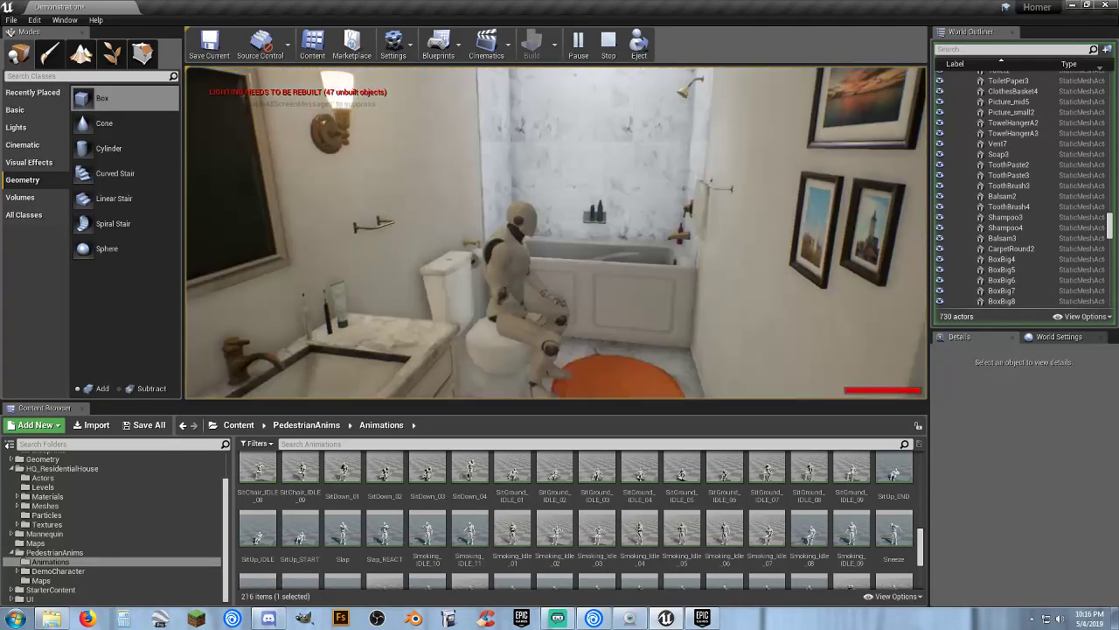
key("s")
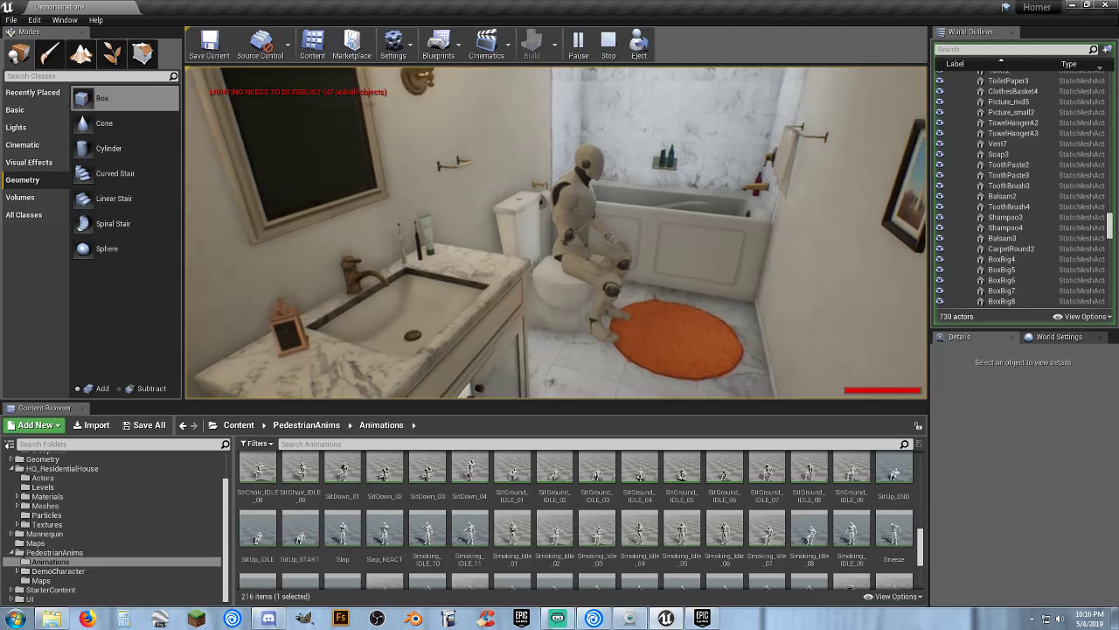
Walk on to the green office, inspect the desk and leather chair, and end the play-test there.
key("w")
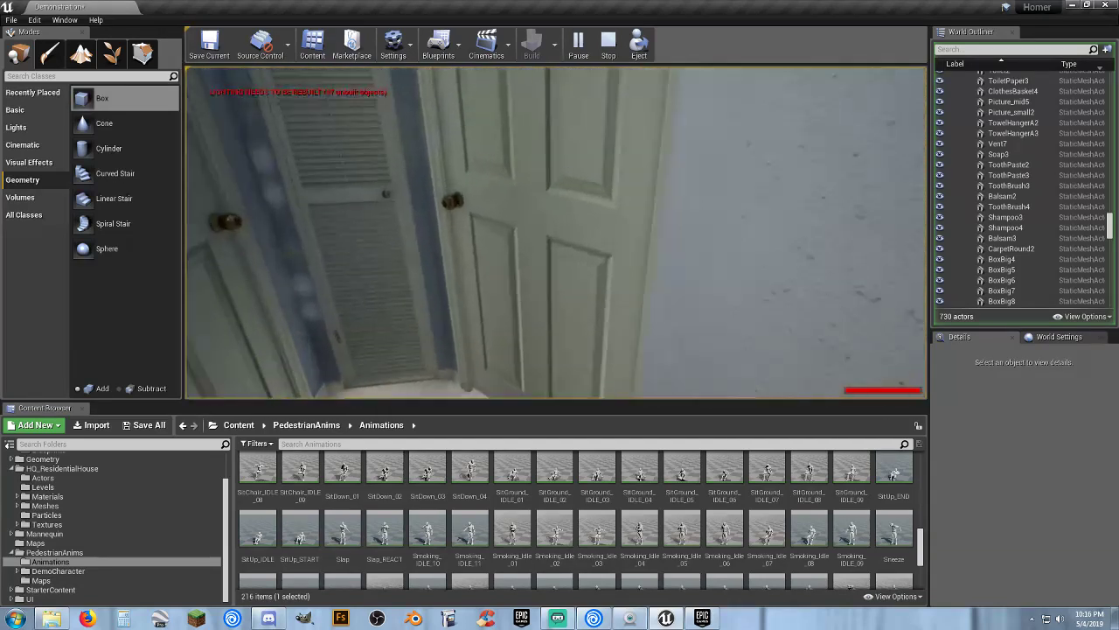
key("w")
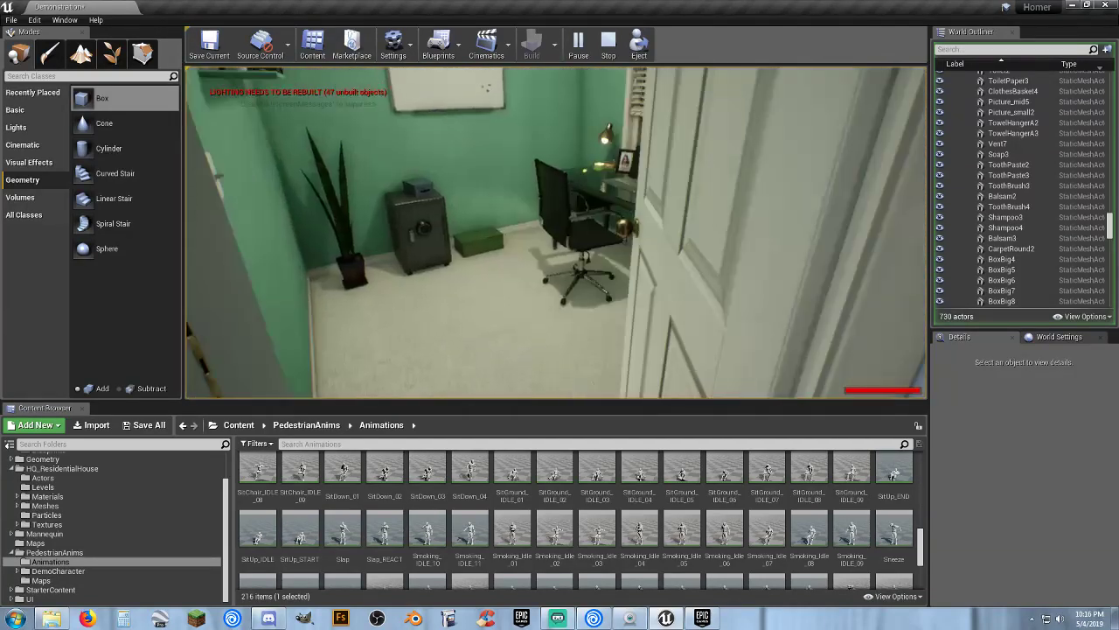
key("s")
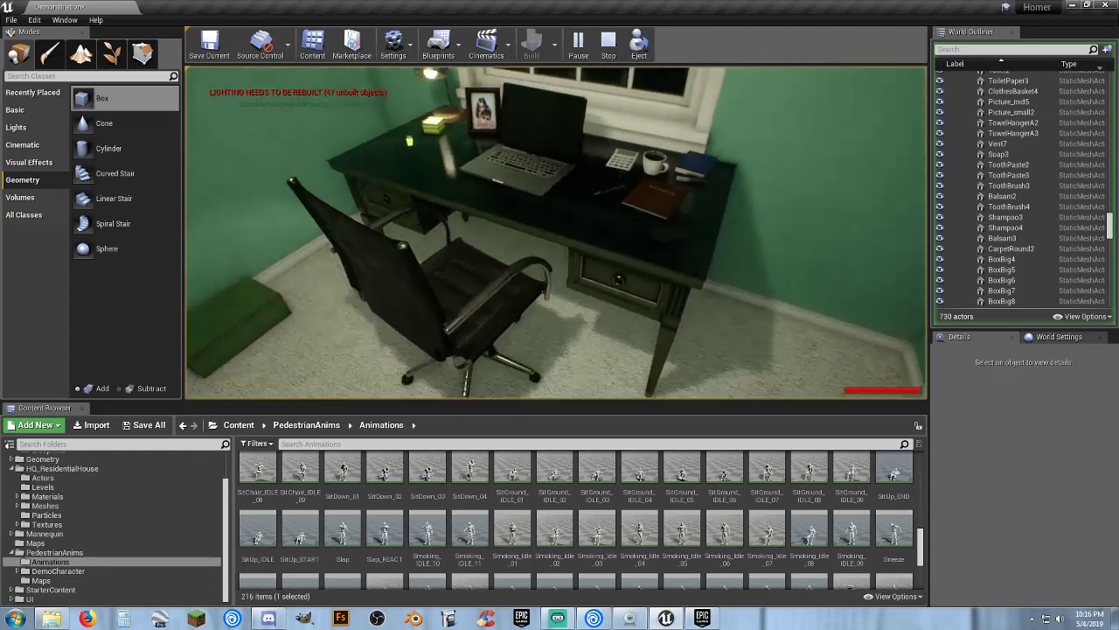
key("w")
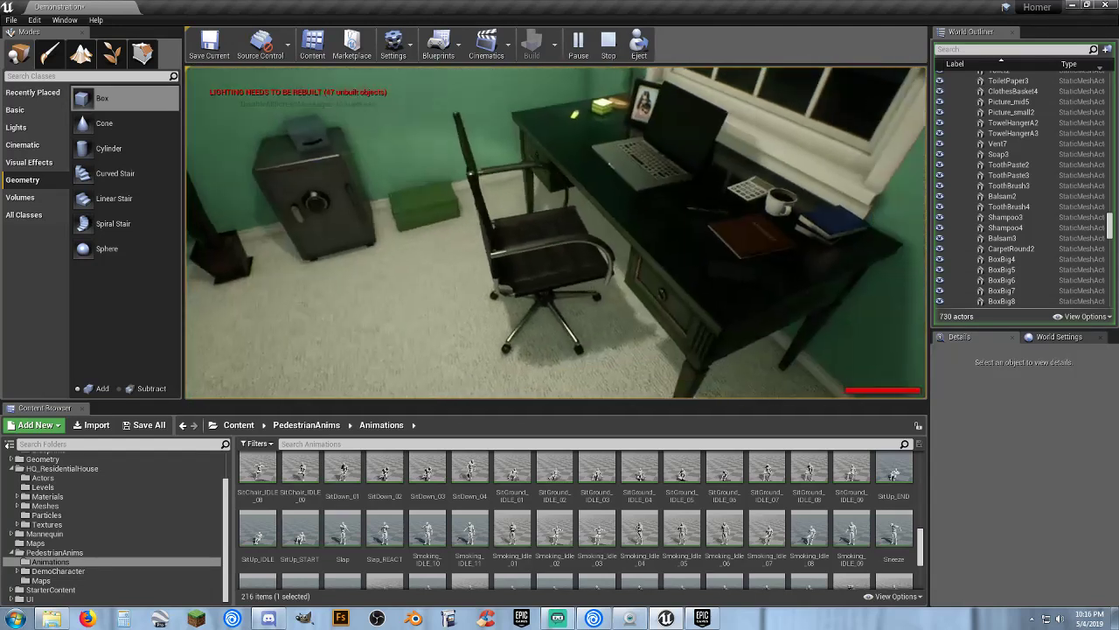
key("Escape")
Pull the leather office chair away from the desk to Y -220.
left_click(560, 264)
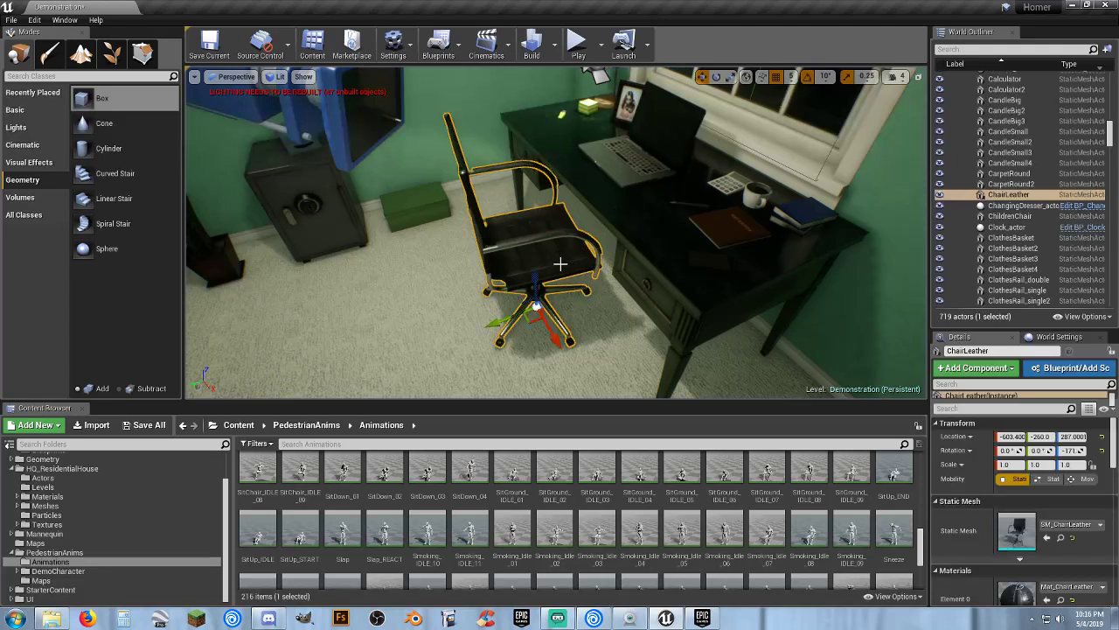
left_click_drag(493, 321, 411, 348)
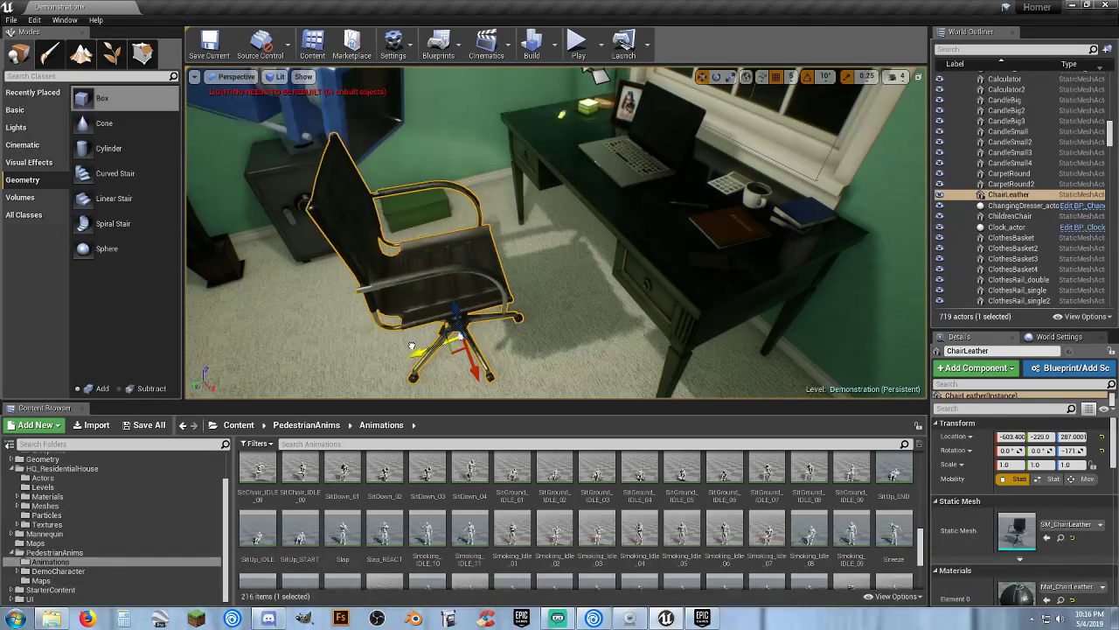
left_click(659, 155)
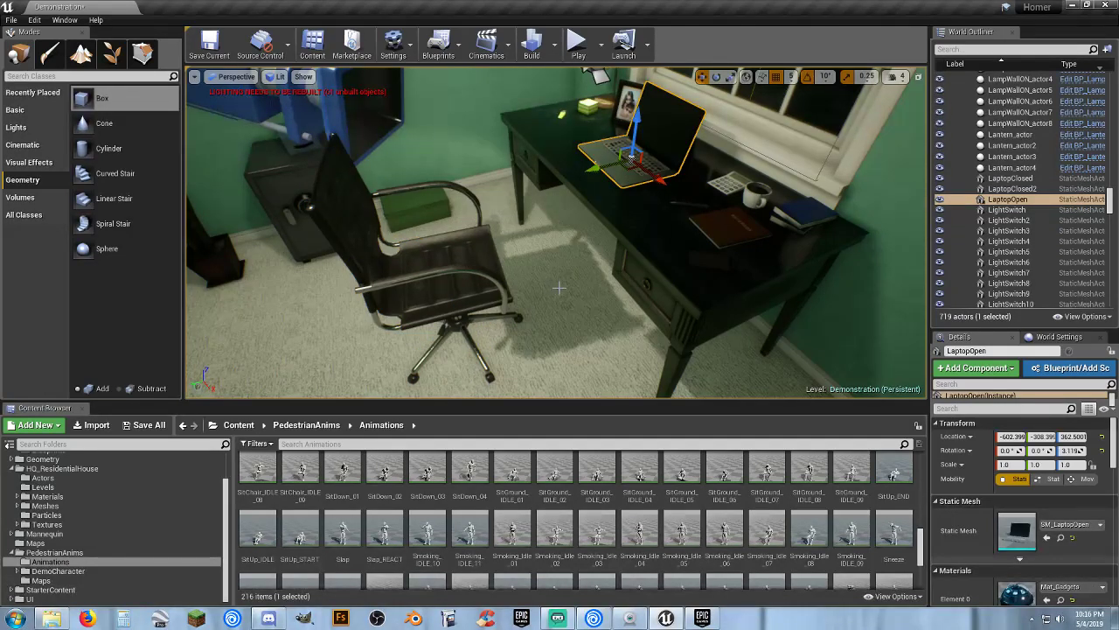
Look through the PedestrianAnims animations for a desk pose and preview SitChair_IDLE_15 and SitChair_IDLE_14.
right_click_drag(567, 287, 463, 236)
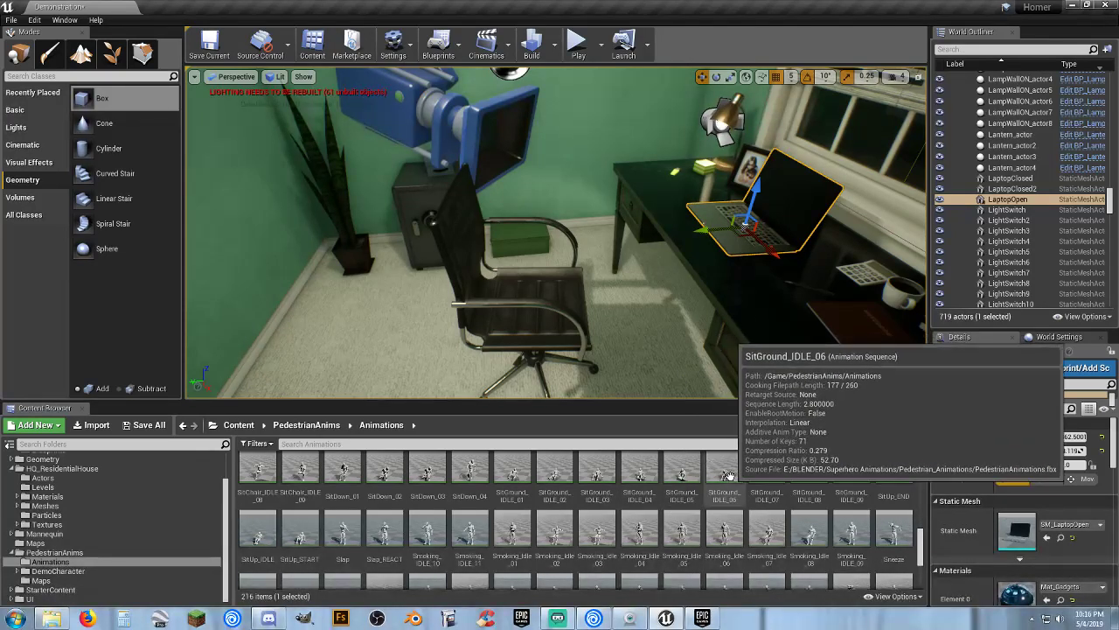
scroll(813, 522, "down", 1)
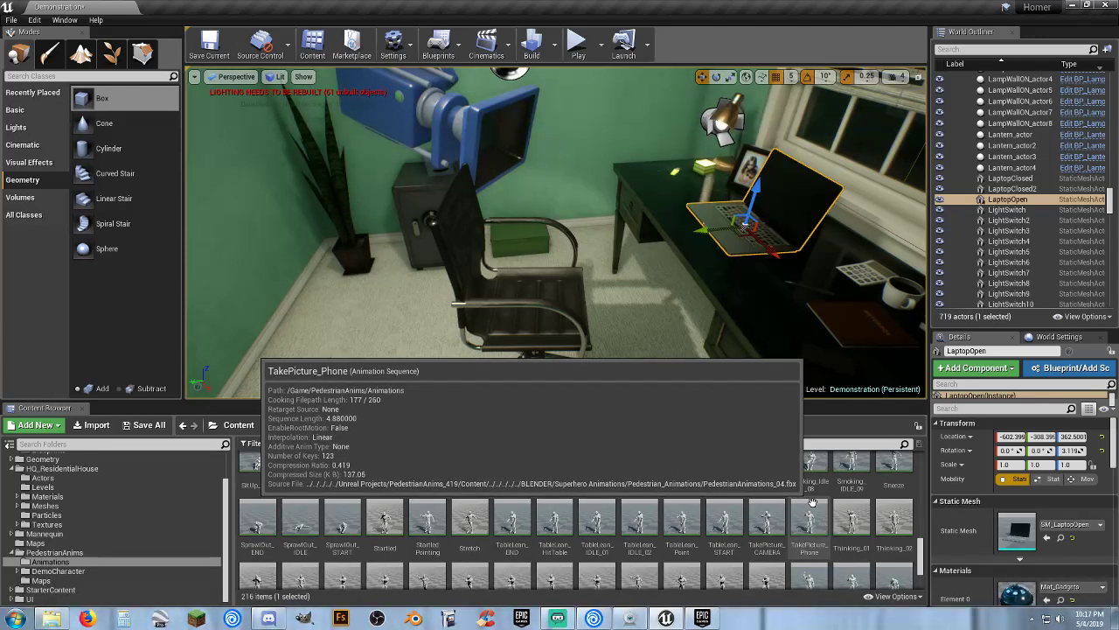
scroll(812, 502, "up", 2)
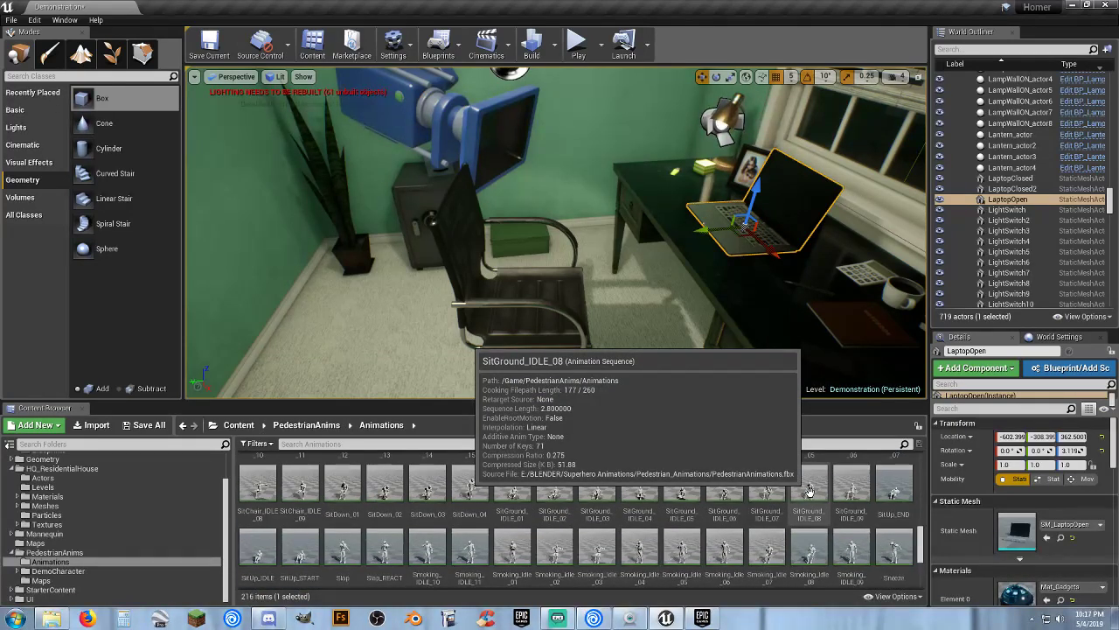
scroll(809, 492, "up", 2)
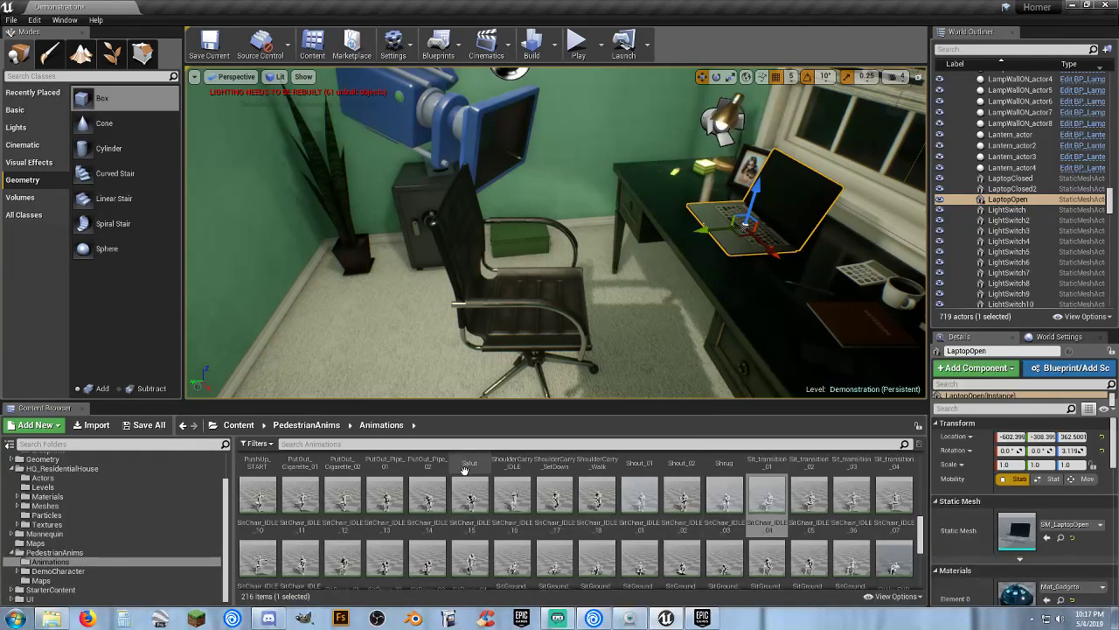
left_click(477, 501)
double_click(481, 505)
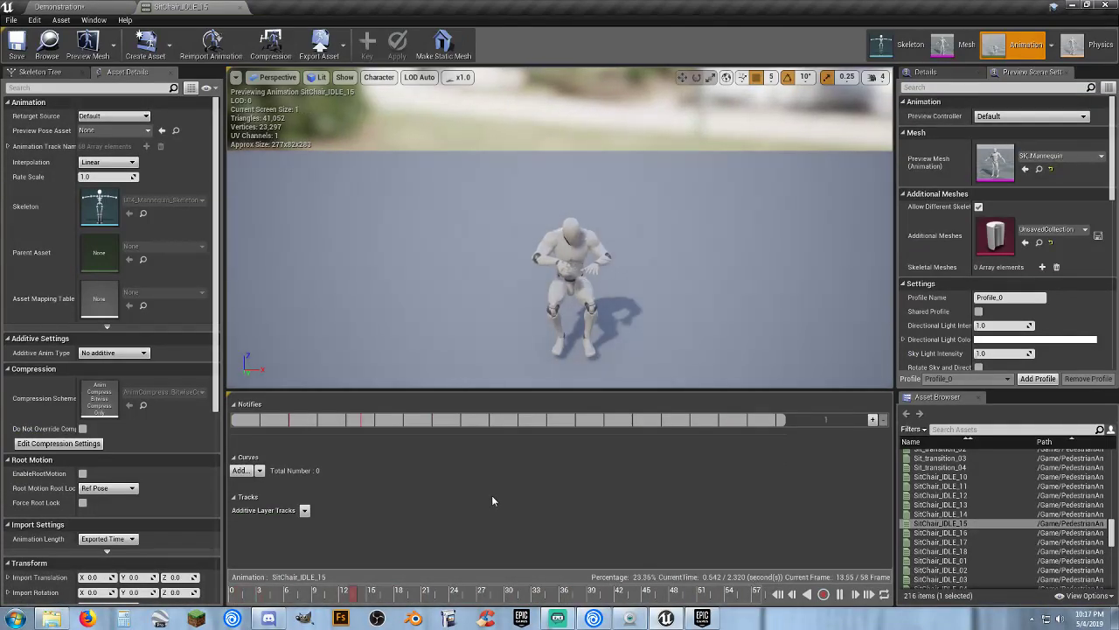
left_click(239, 8)
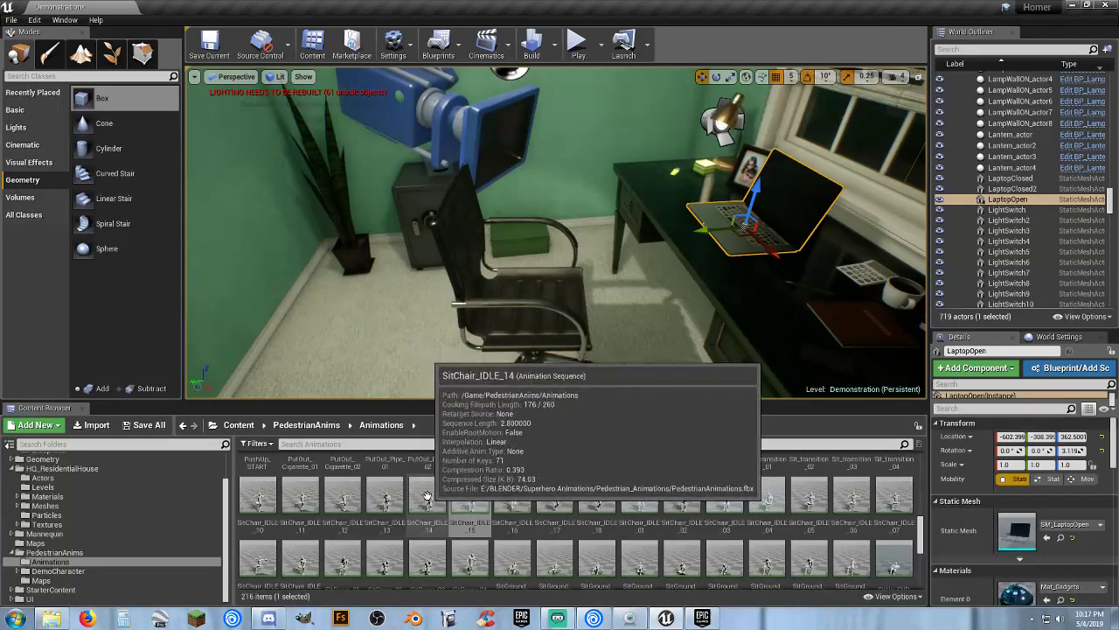
double_click(427, 495)
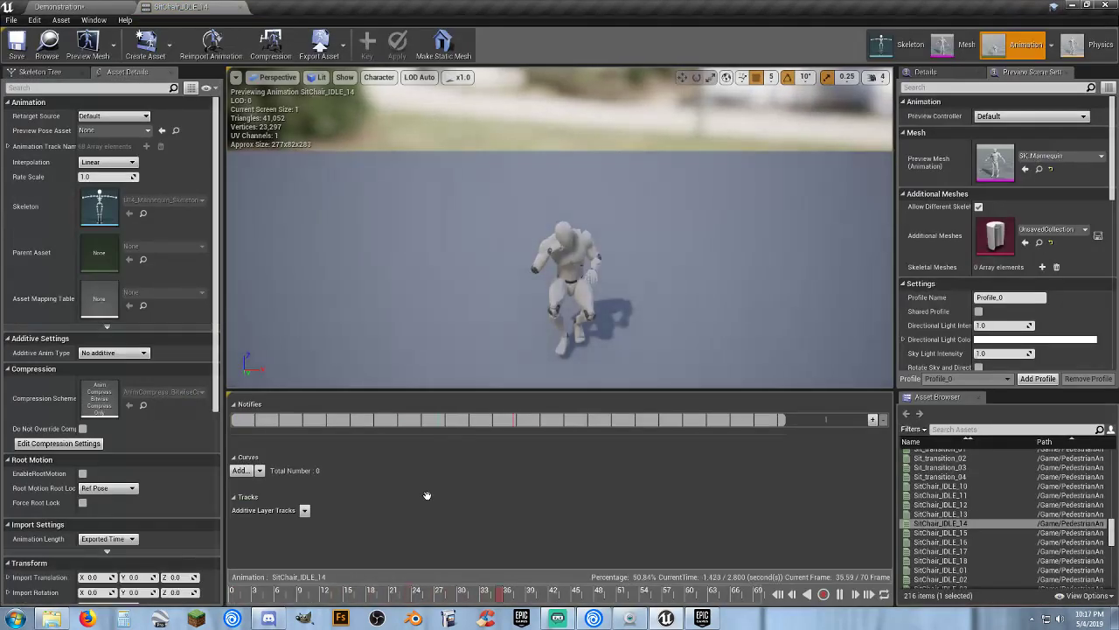
left_click(240, 8)
Place a SitChair_IDLE_14 mannequin at the office desk, scaled to 0.8, rotated -180° about Z to face the desk, at location -615, -285, 295.
left_click_drag(427, 489, 365, 337)
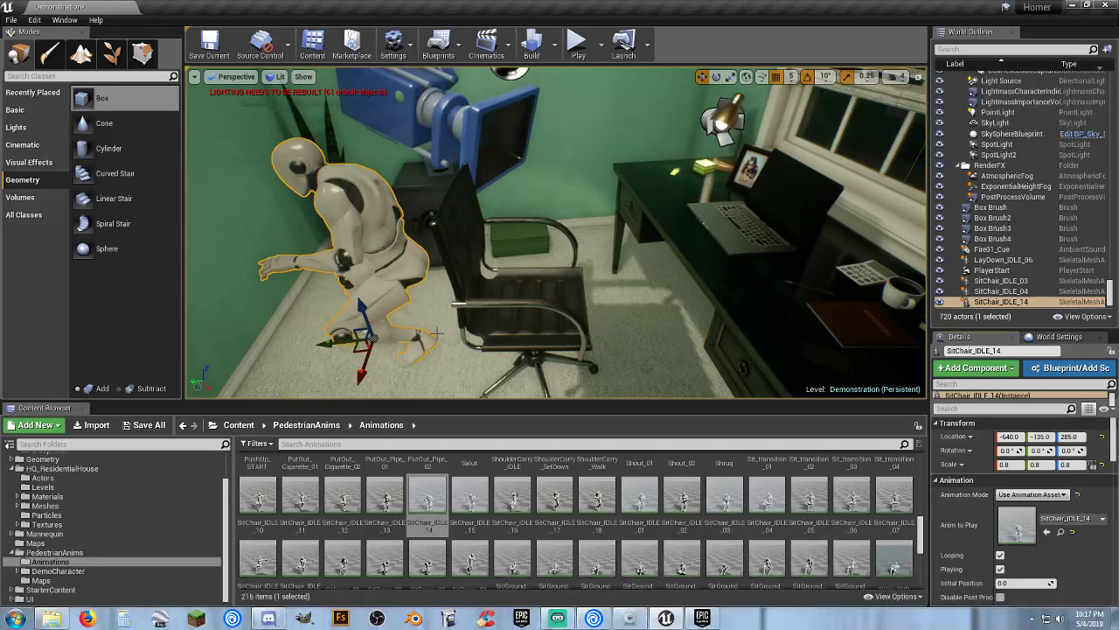
left_click_drag(329, 338, 652, 343)
left_click(716, 77)
left_click_drag(560, 340, 645, 271)
left_click(703, 77)
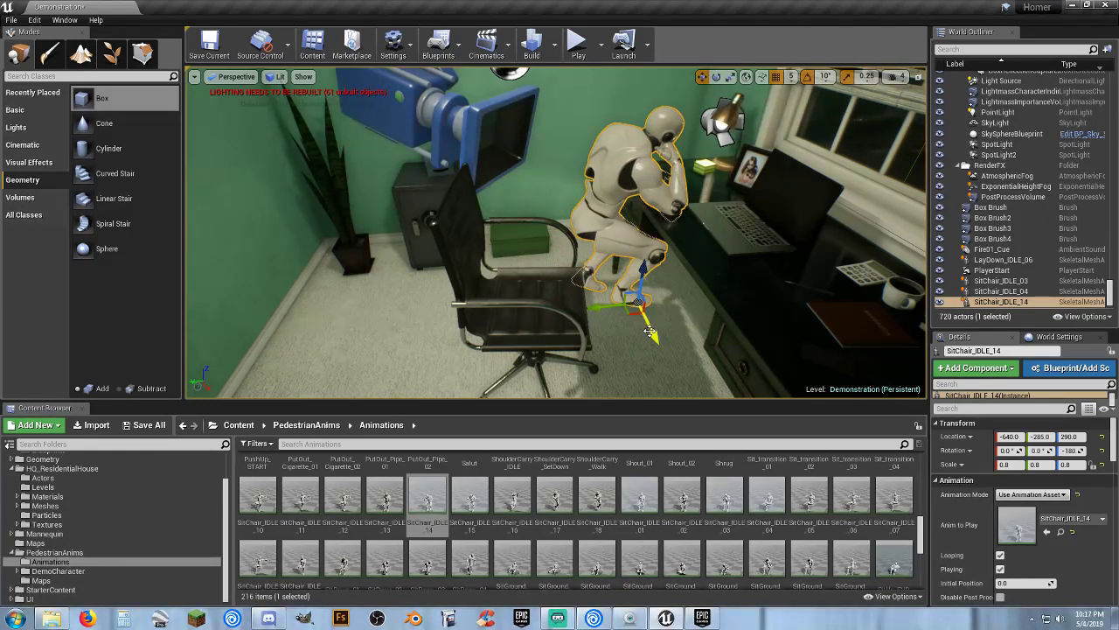
left_click_drag(653, 336, 385, 377)
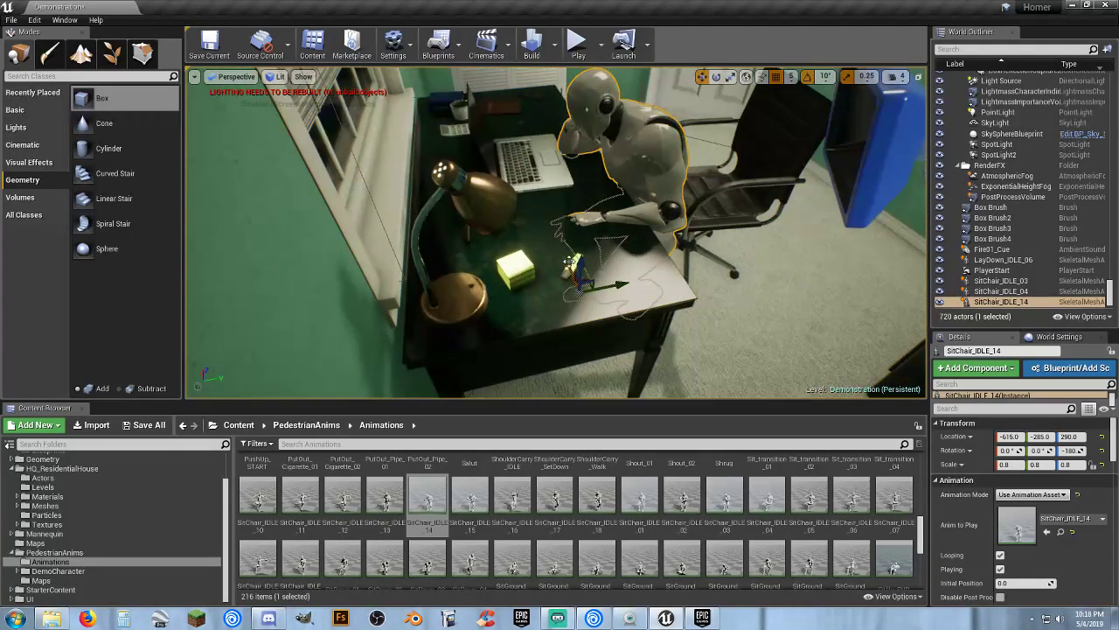
left_click_drag(579, 264, 580, 261)
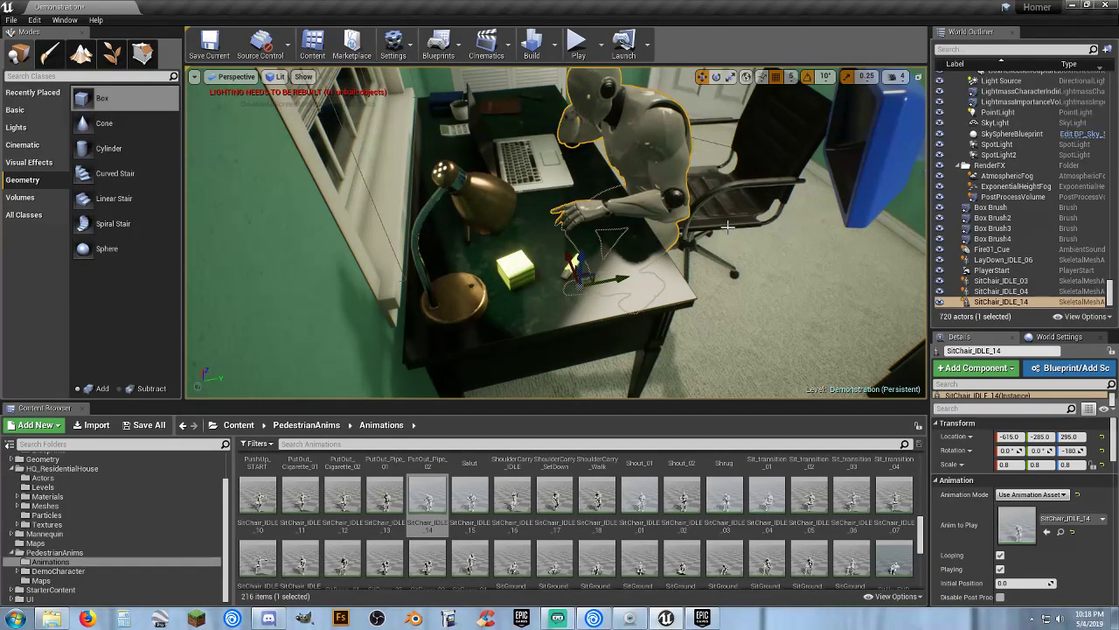
Position the seated mannequin at the office desk at X -590 and move the leather chair beneath it to Y -255.
left_click_drag(717, 226, 710, 276, "alt")
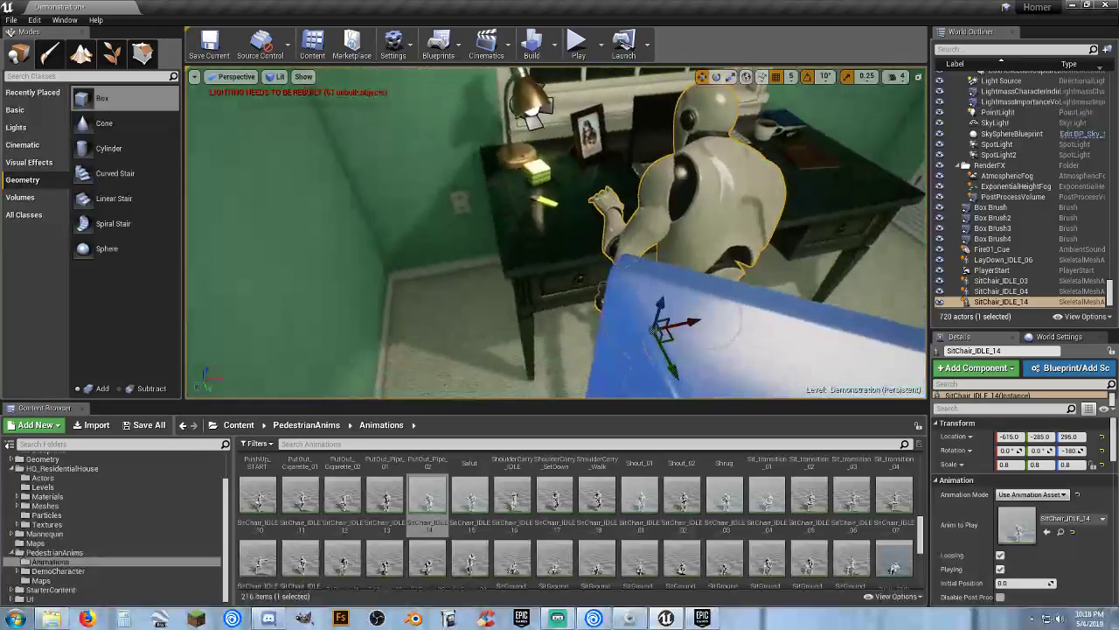
left_click_drag(695, 321, 739, 317)
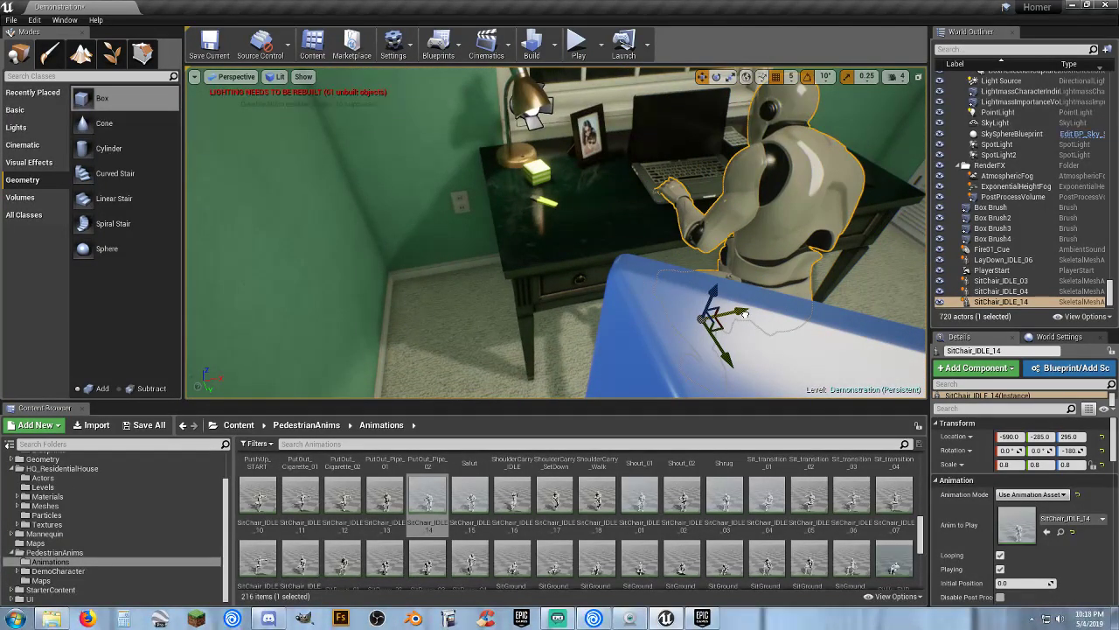
left_click_drag(750, 268, 840, 268, "alt")
right_click_drag(556, 233, 612, 262)
left_click_drag(446, 332, 525, 284, "alt")
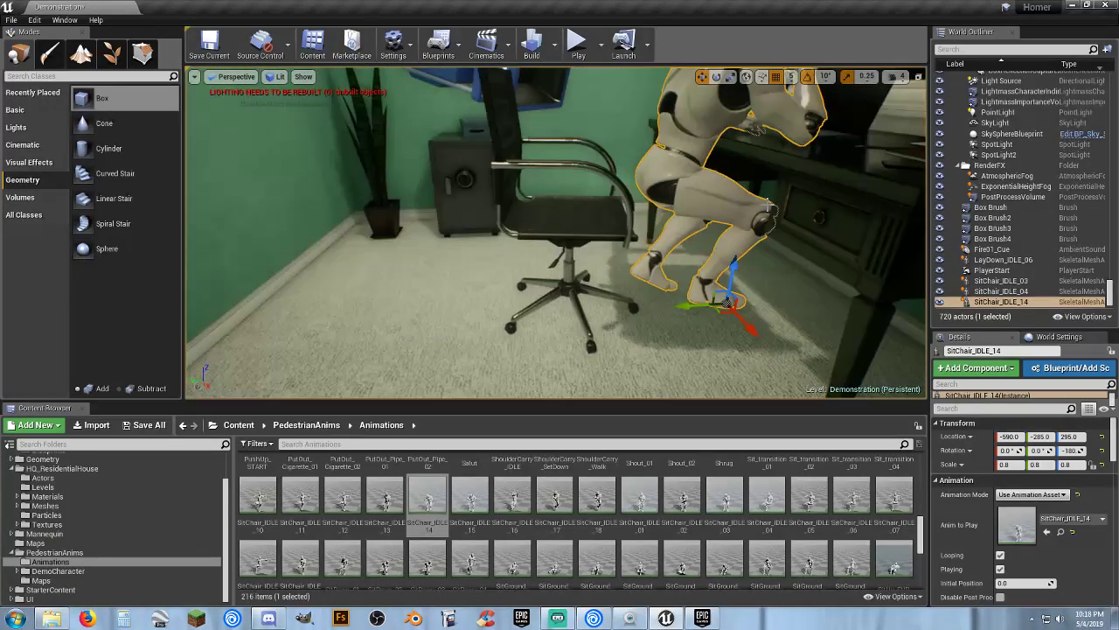
left_click(589, 227)
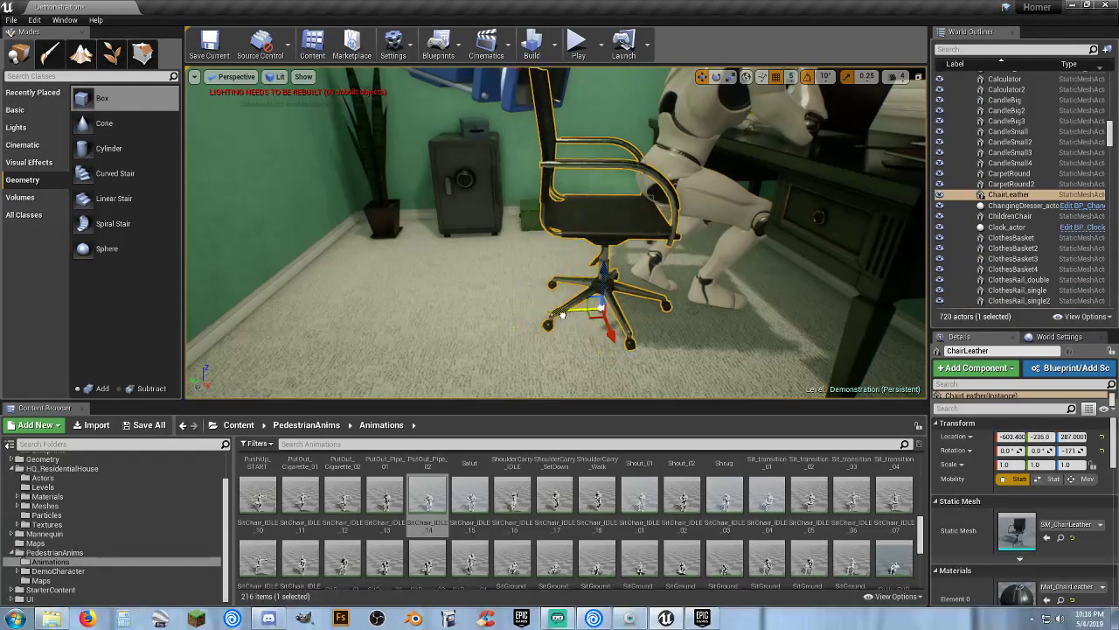
left_click_drag(588, 320, 598, 321)
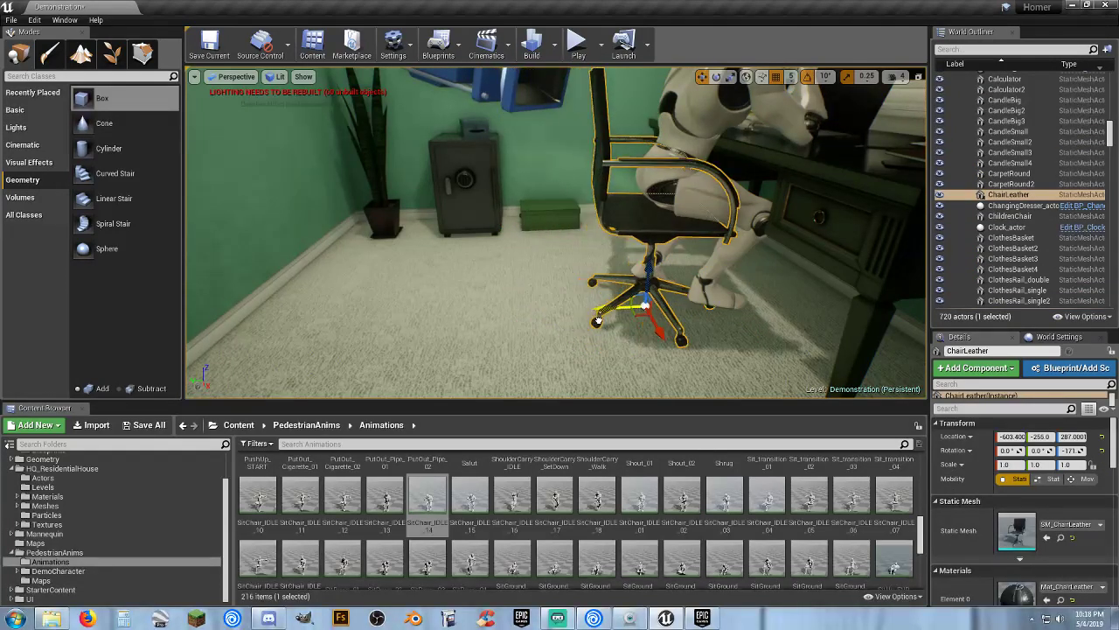
Play-test the level, walking the character through the front door and around the interior of the house to the kitchen.
left_click(577, 44)
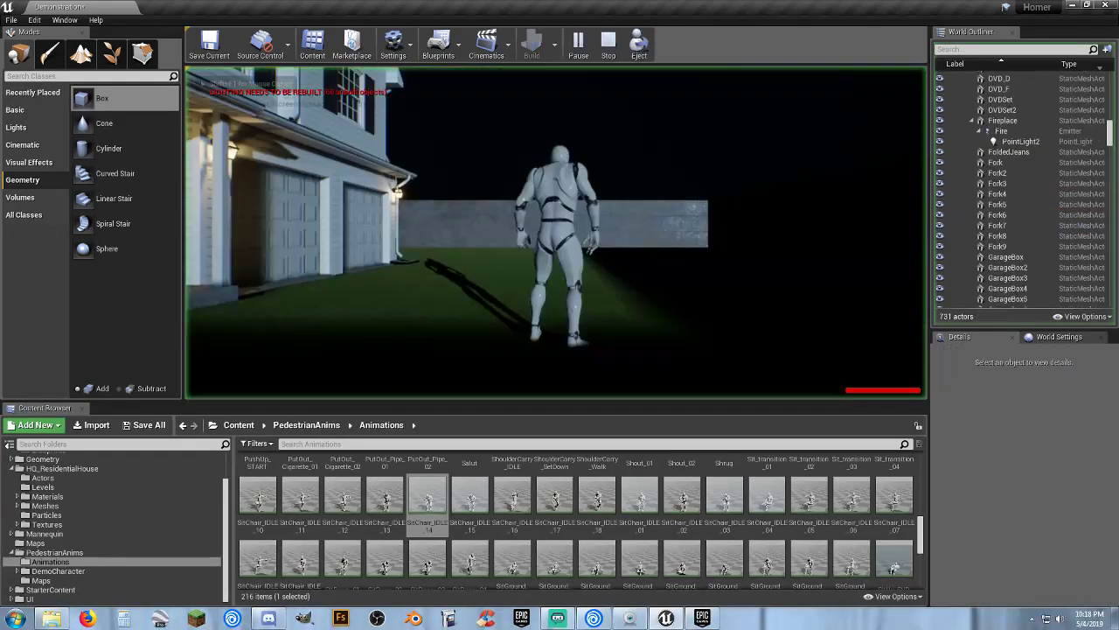
key("w")
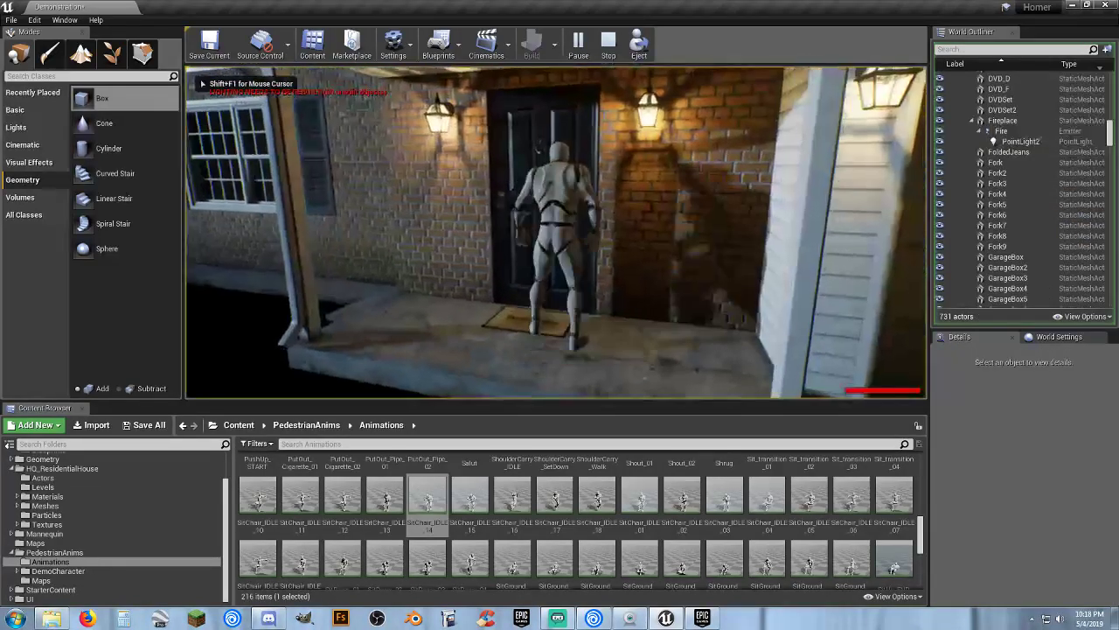
key("w")
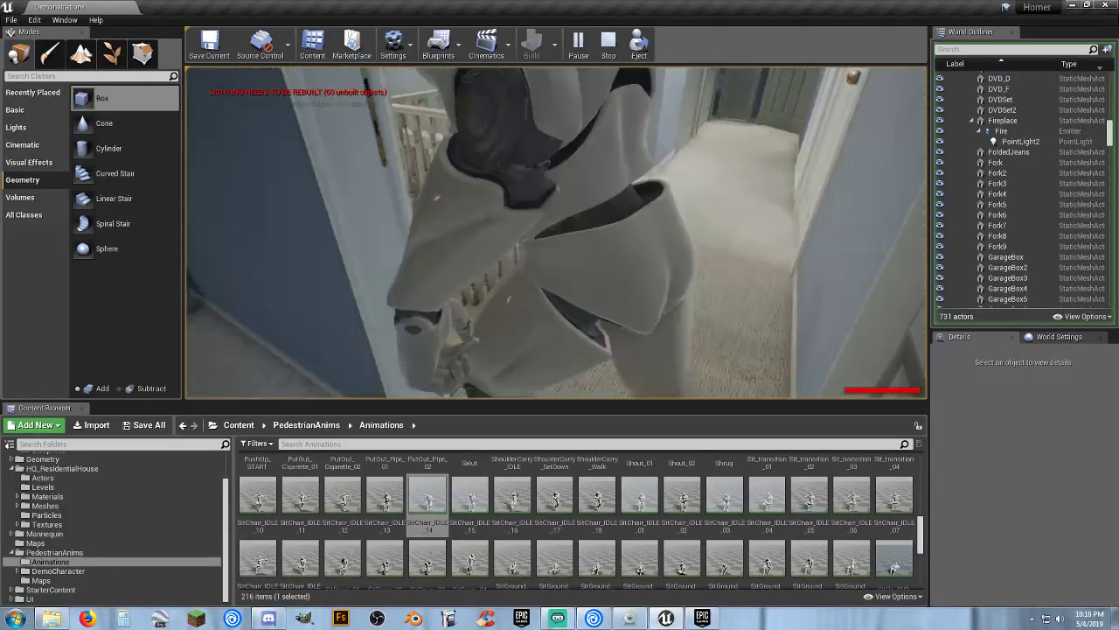
key("w")
key("w")
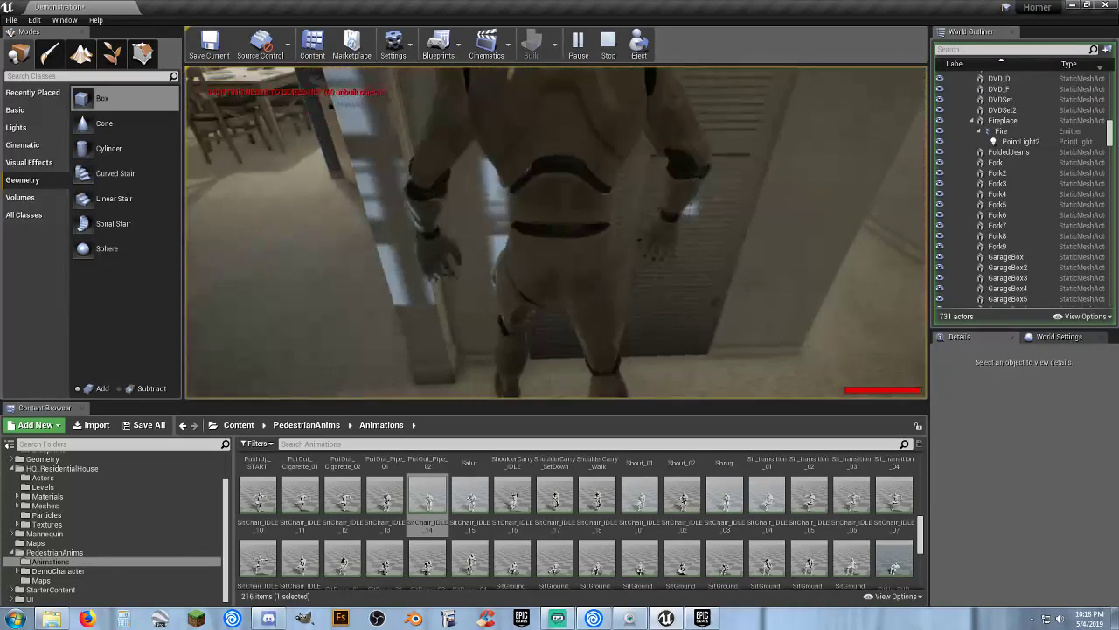
key("w")
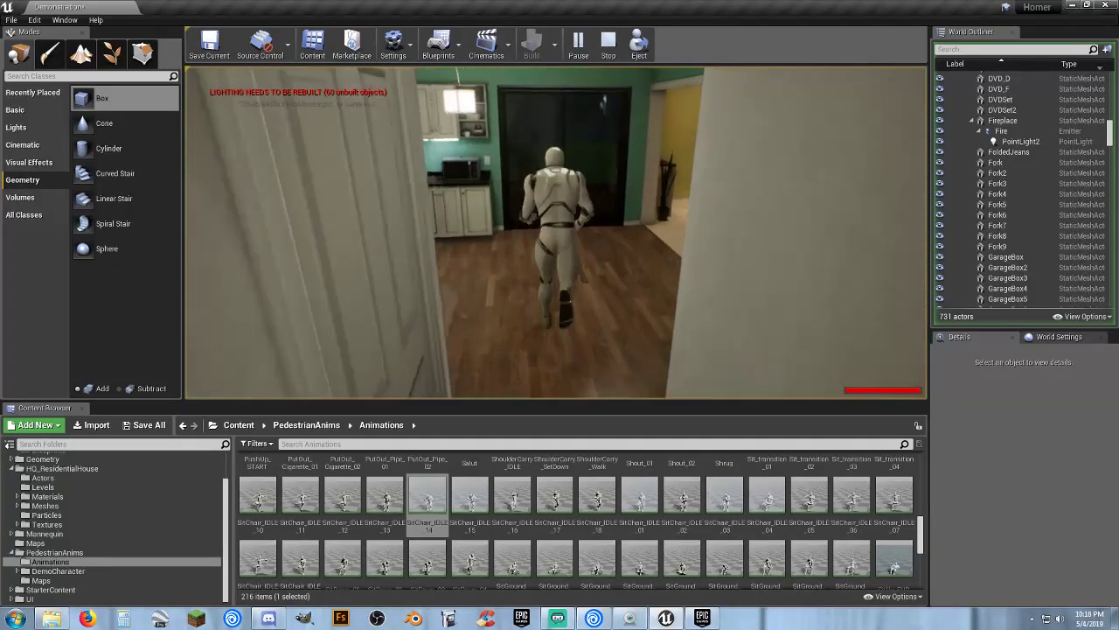
Take the character outside, run around the dark exterior of the house, and stop at the front garage door.
key("w")
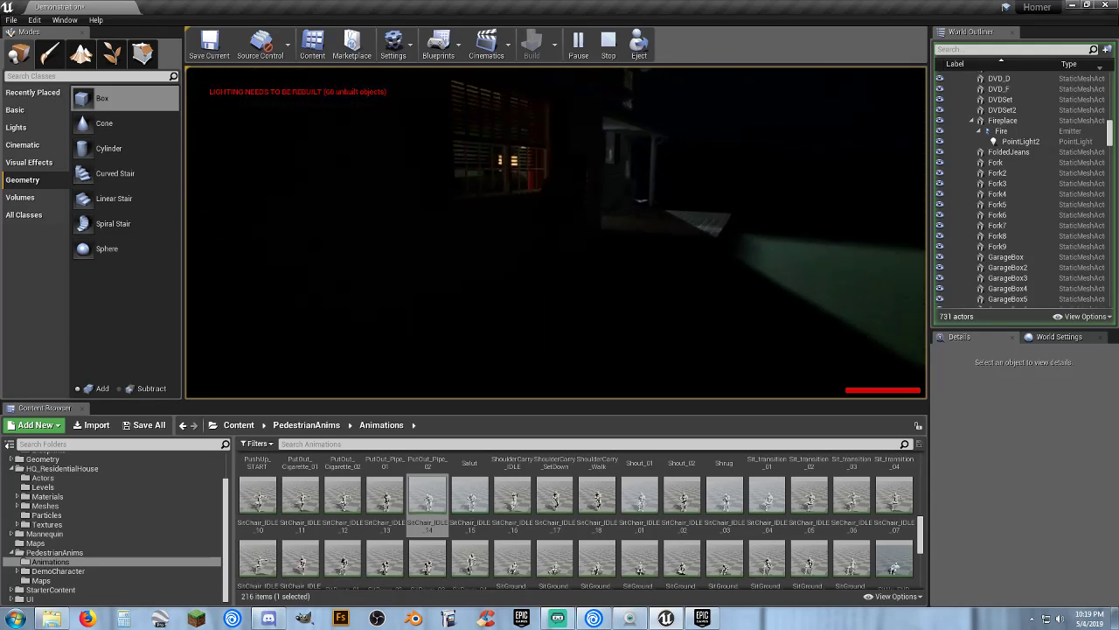
key("w")
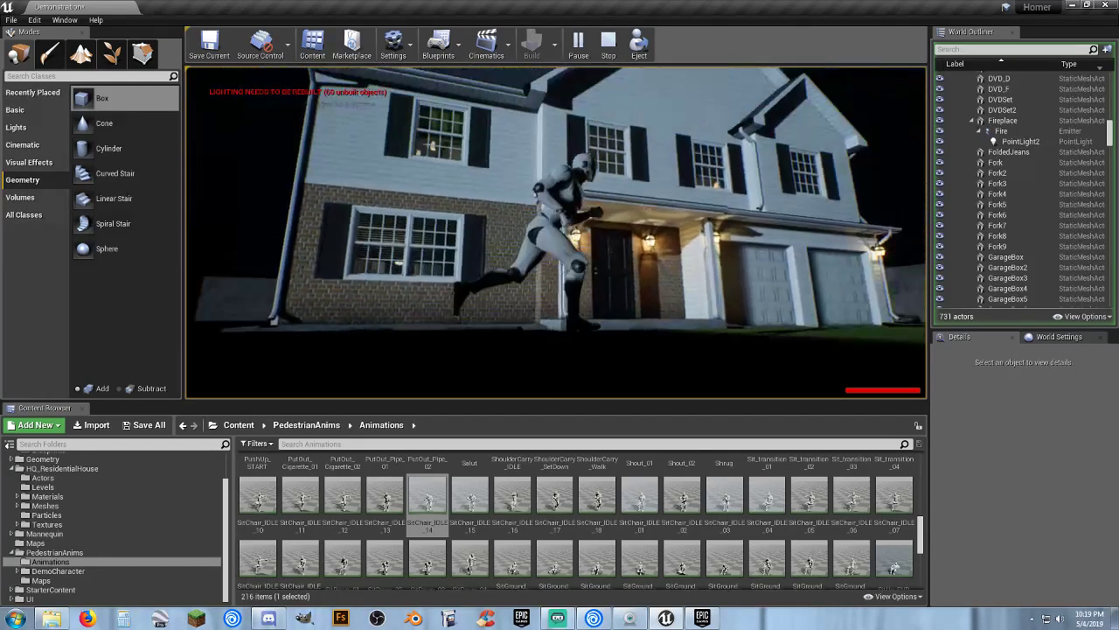
key("w")
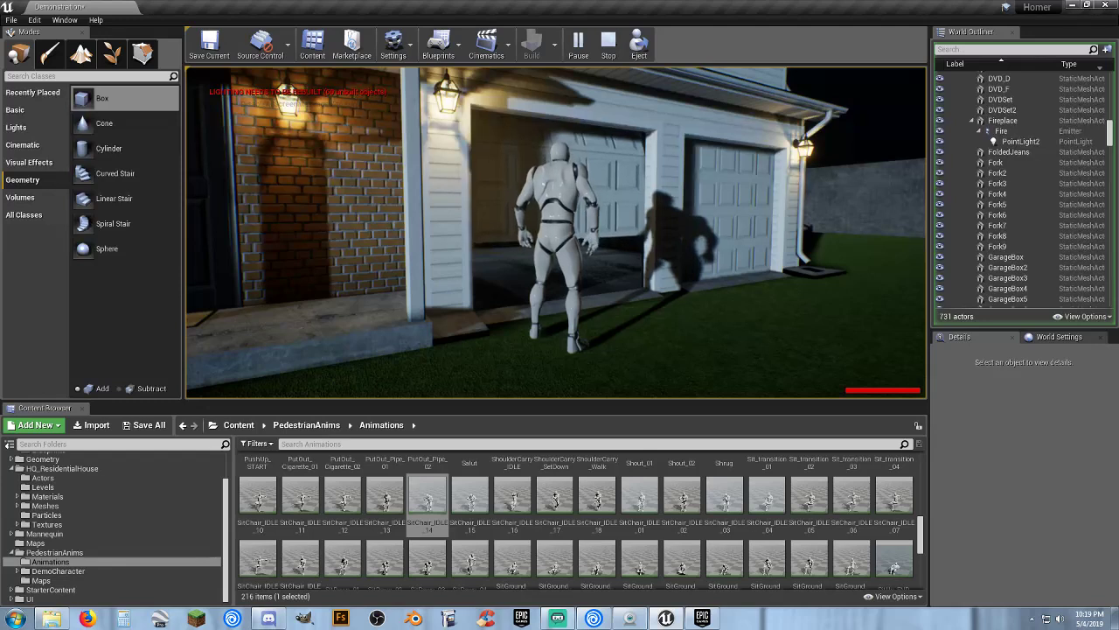
Enter the garage with the character and inspect its lighting, shelving and storage boxes.
key("a")
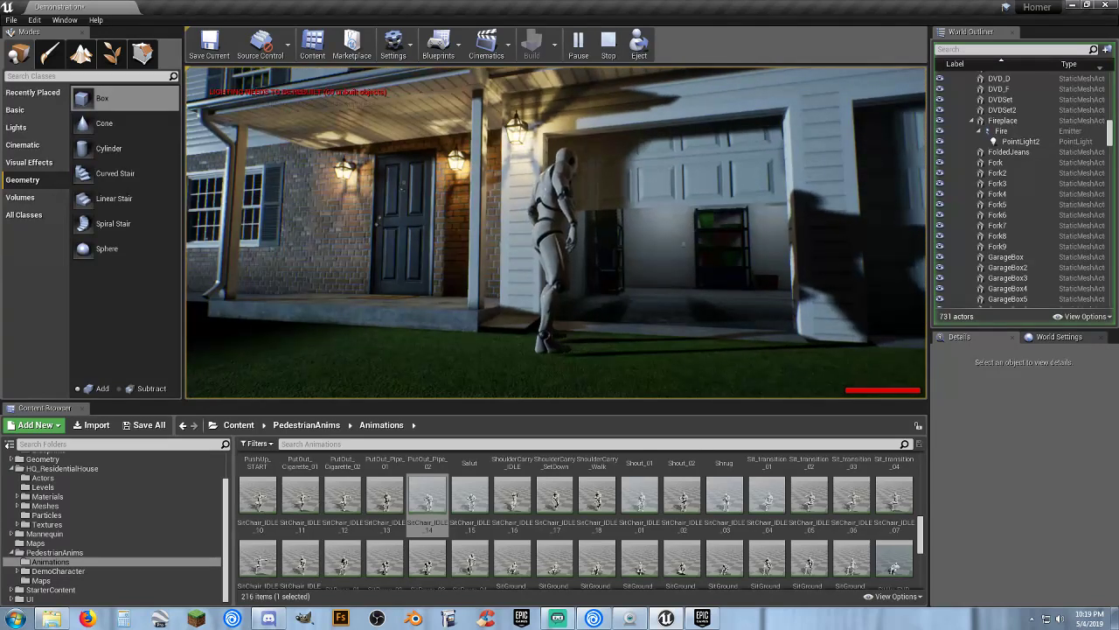
key("w")
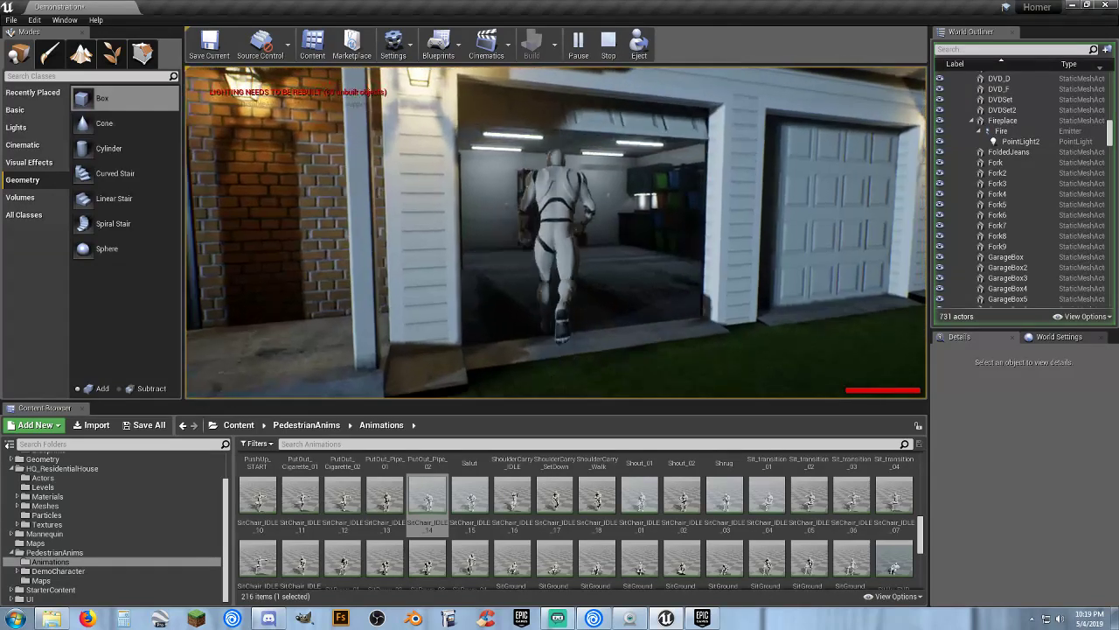
key("w")
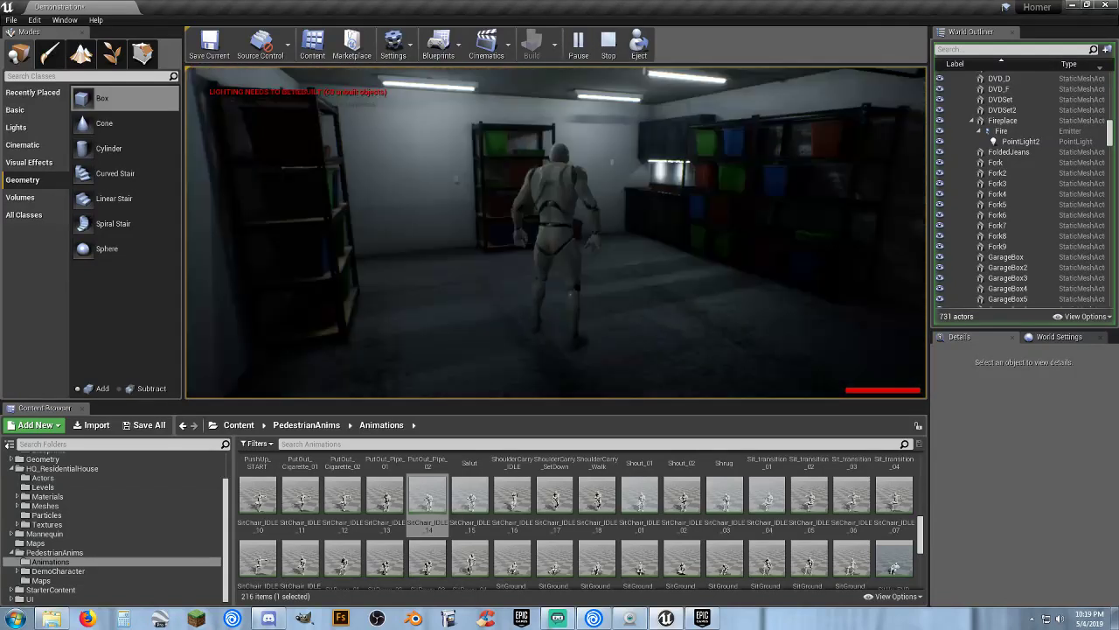
key("w")
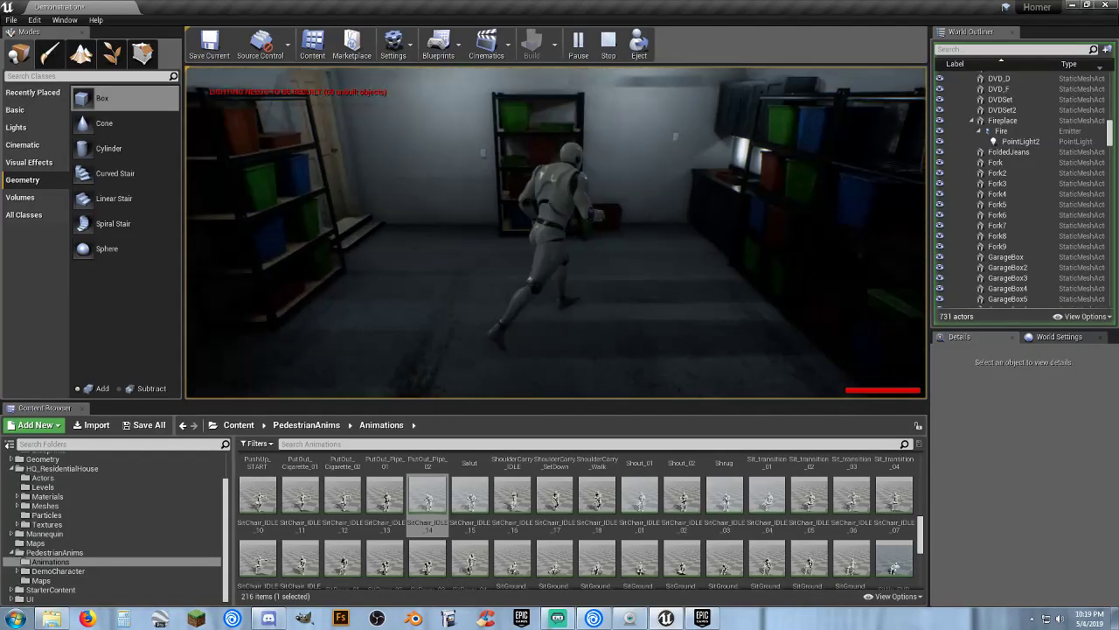
key("w")
key("s")
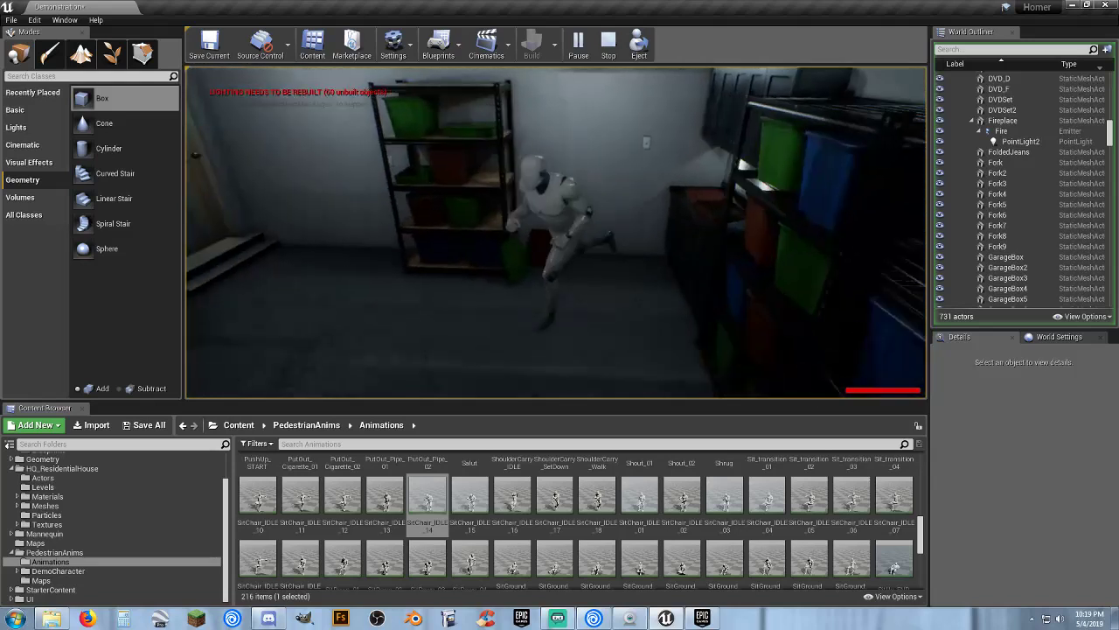
key("w")
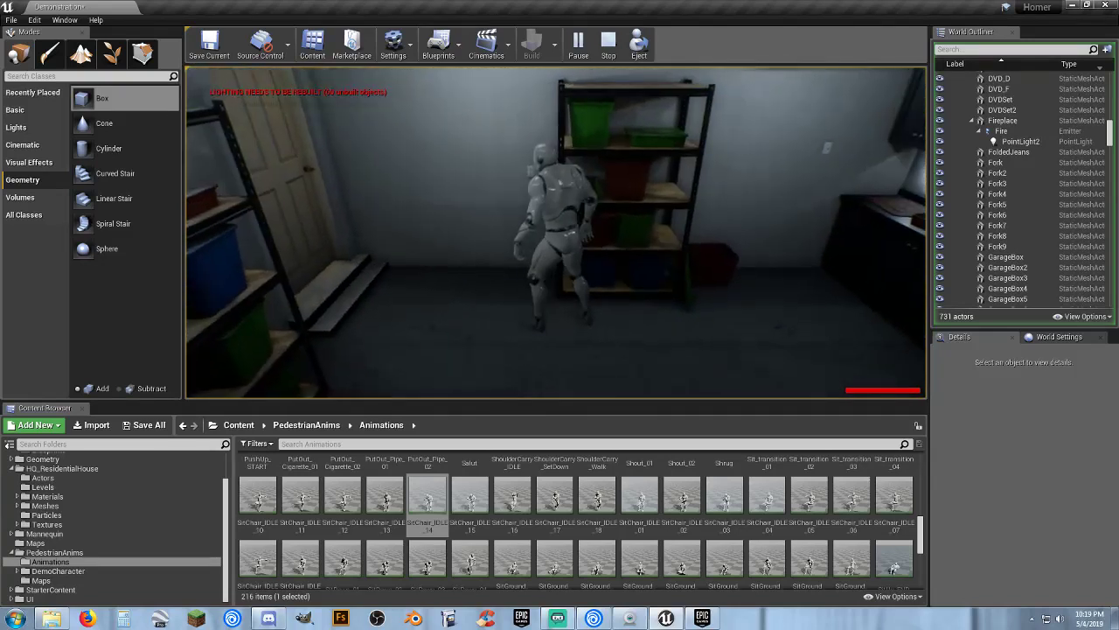
key("w")
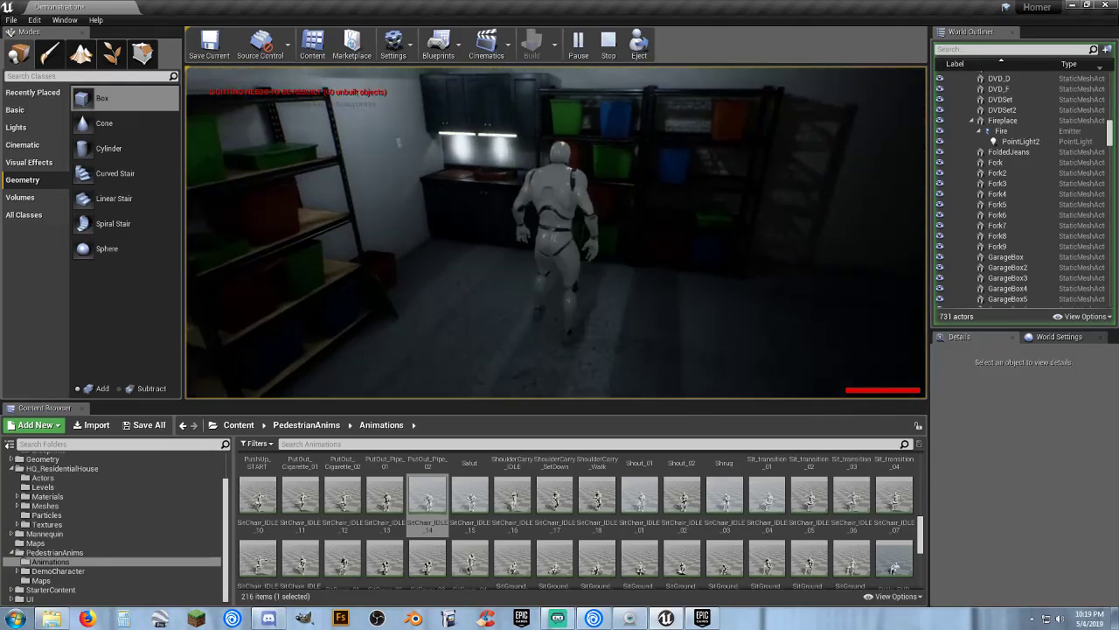
Walk the character through the kitchen and hallway to the blue bunk-bed room, and end the play session.
key("w")
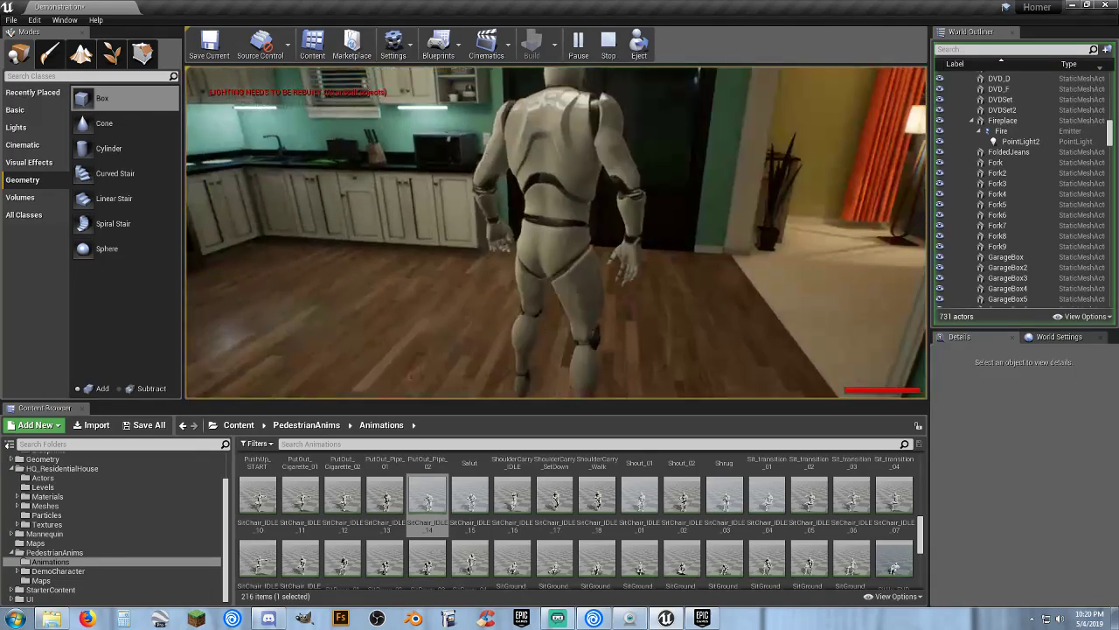
key("w")
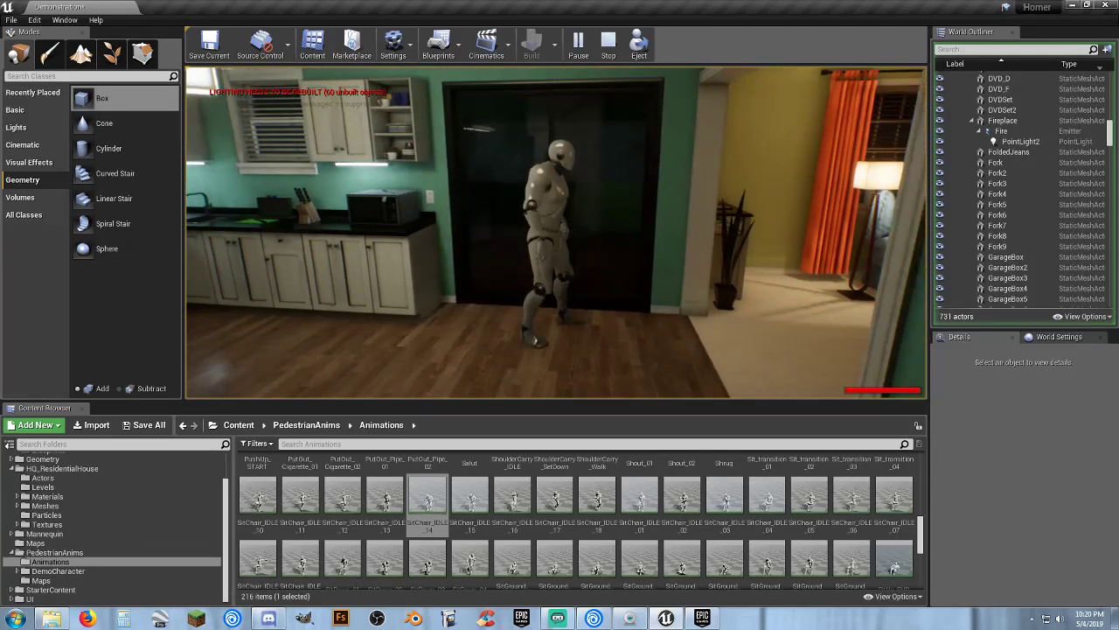
key("w")
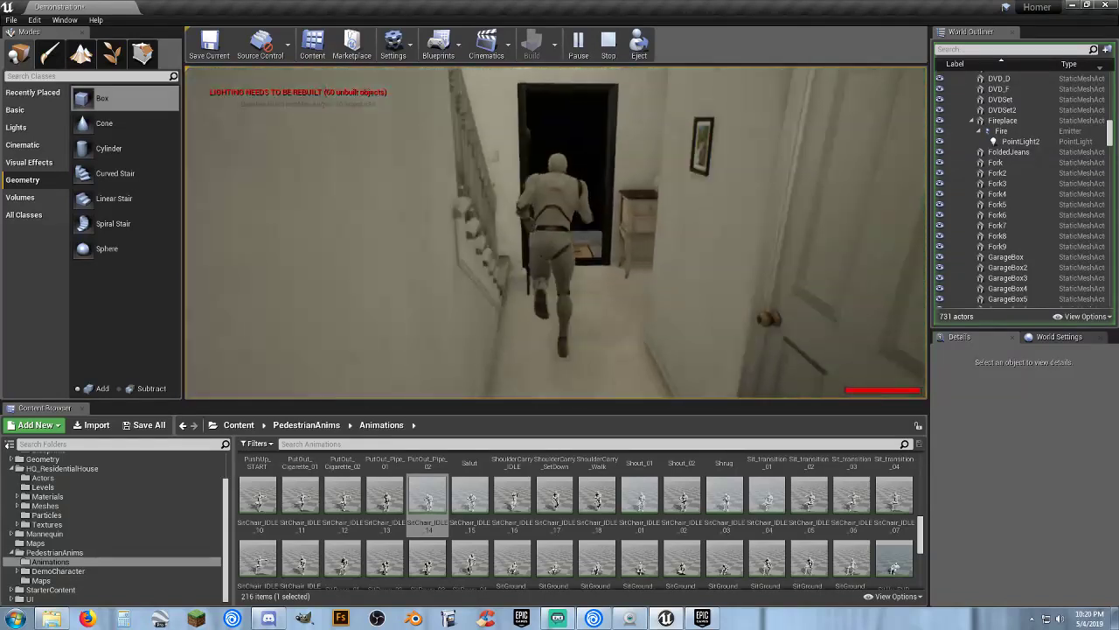
key("s")
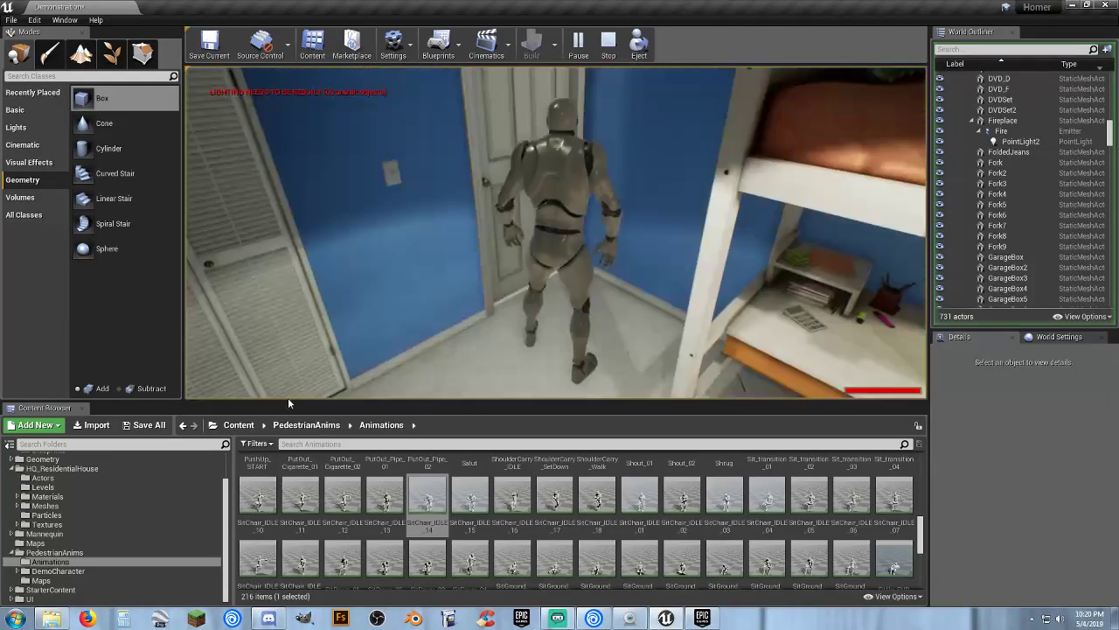
key("Escape")
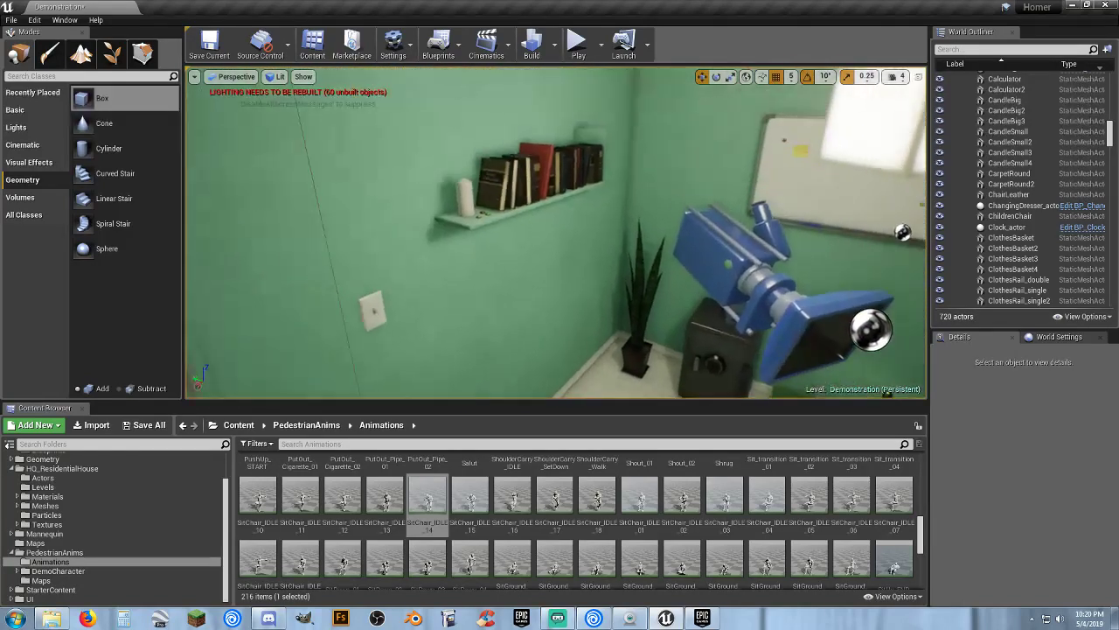
Try to rotate the louvered closet door DoorClosetA_actor3 in the green office.
key("s")
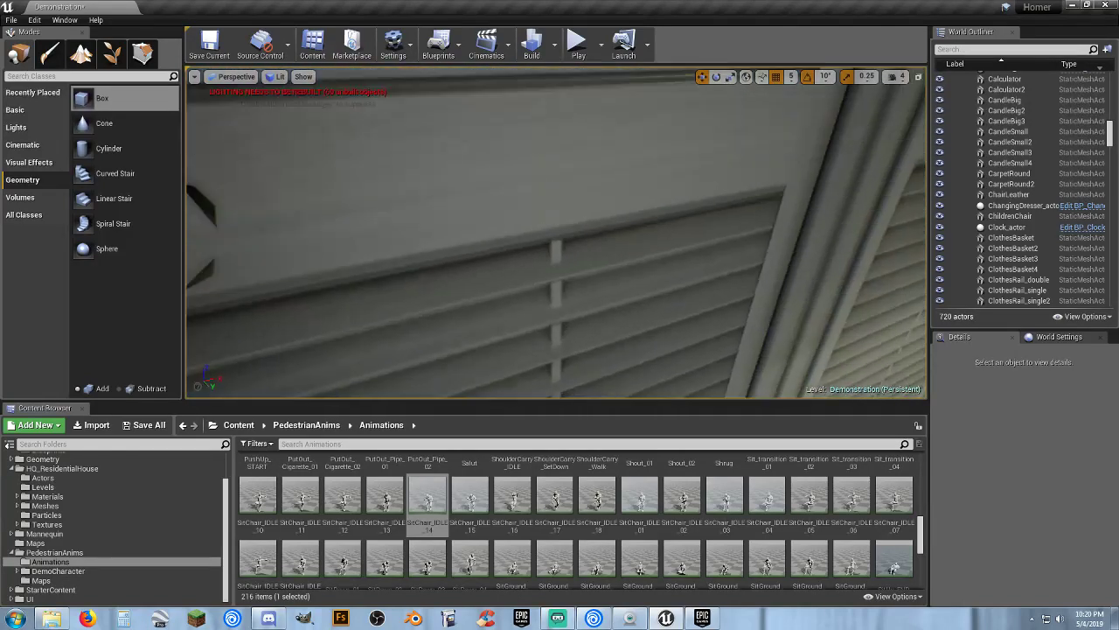
key("w")
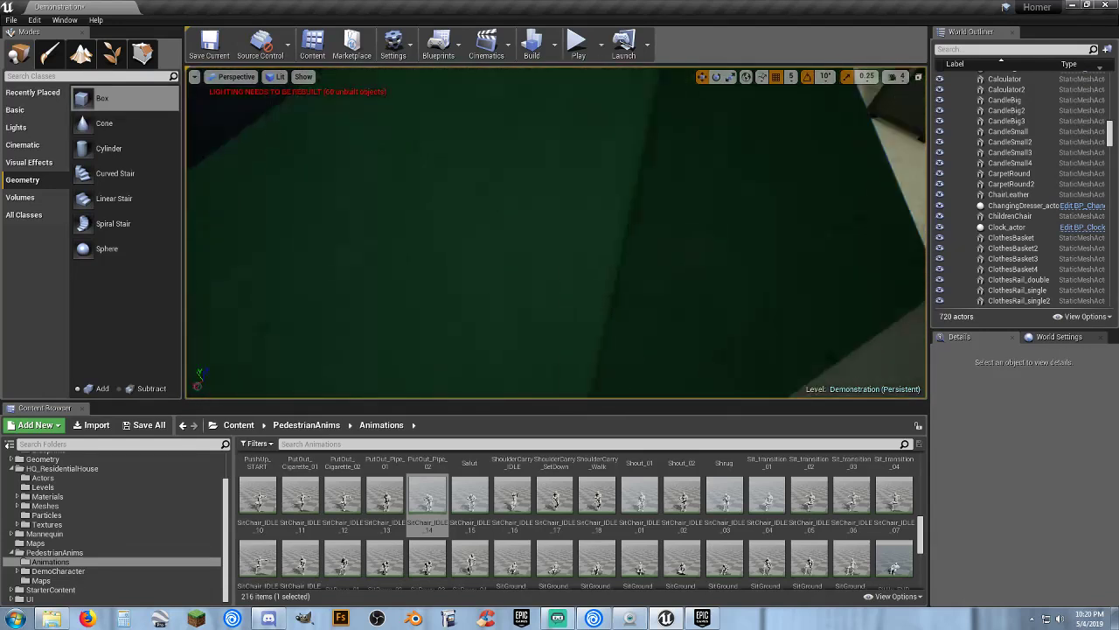
key("s")
right_click_drag(556, 233, 454, 149)
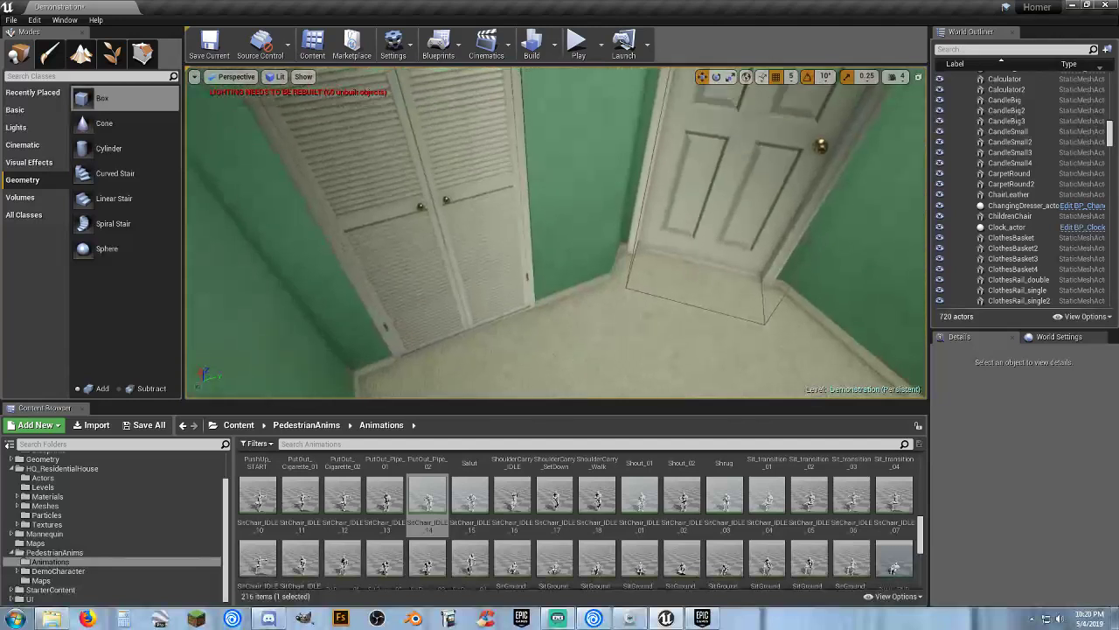
left_click(603, 285)
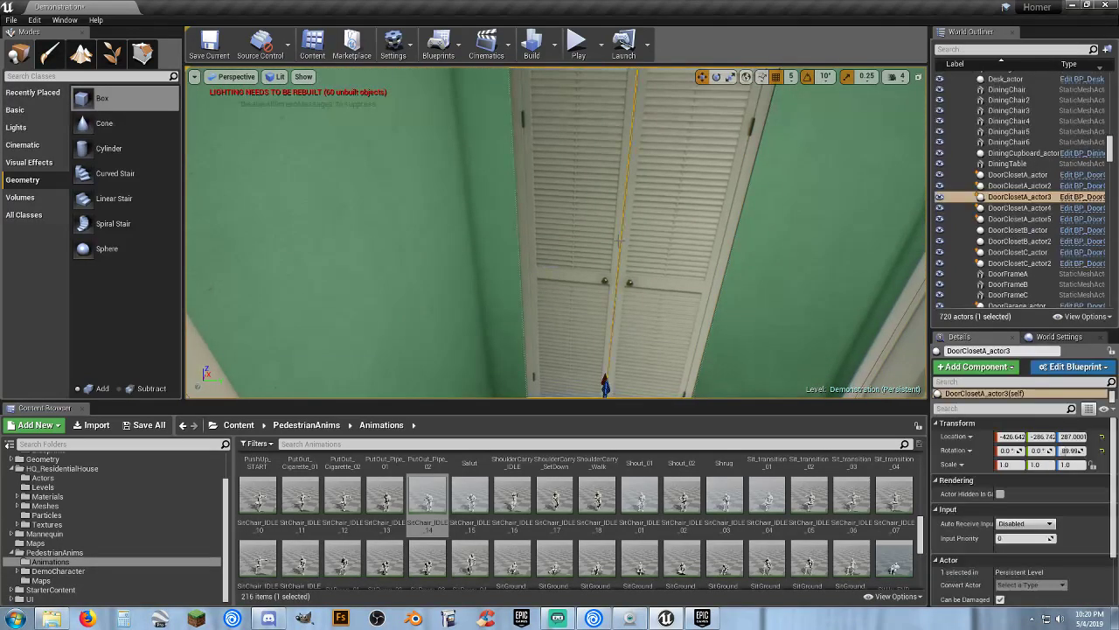
right_click_drag(603, 285, 611, 360)
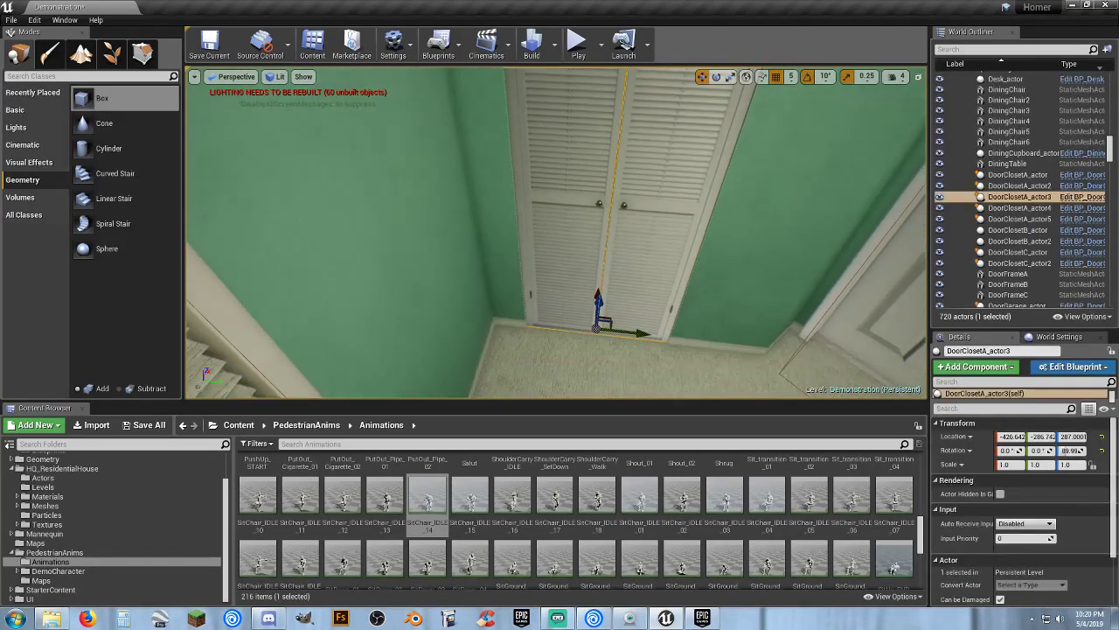
left_click(716, 77)
left_click_drag(560, 365, 535, 311)
left_click_drag(664, 298, 601, 264)
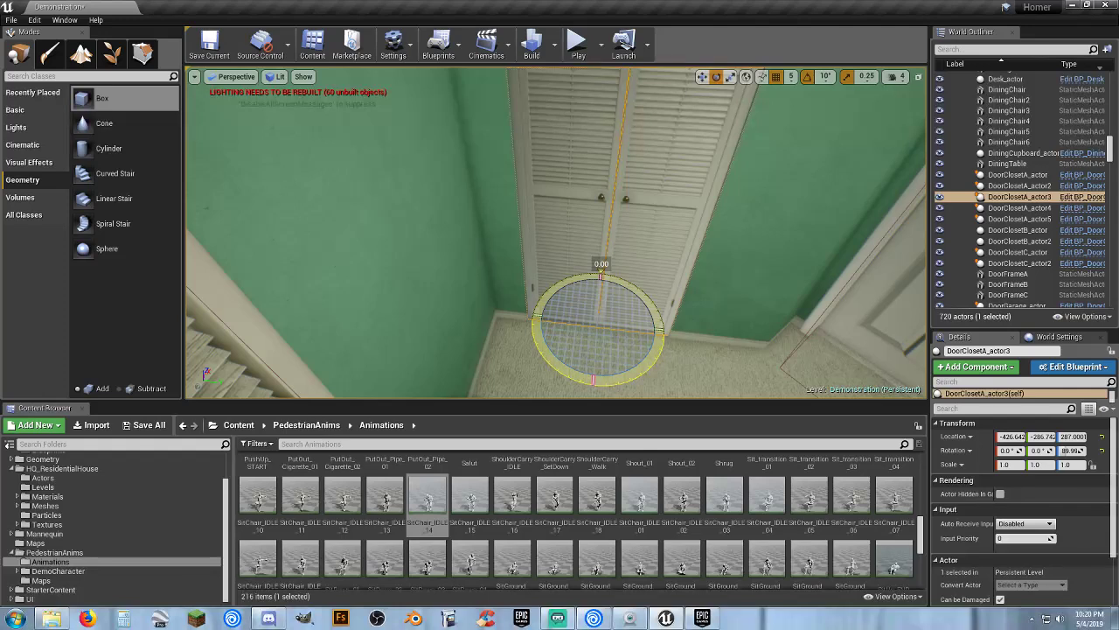
Select the louvered closet door DoorClosetA_actor2 beside the window in the crib room.
right_click_drag(682, 286, 612, 245)
right_click_drag(536, 251, 668, 346)
left_click(564, 263)
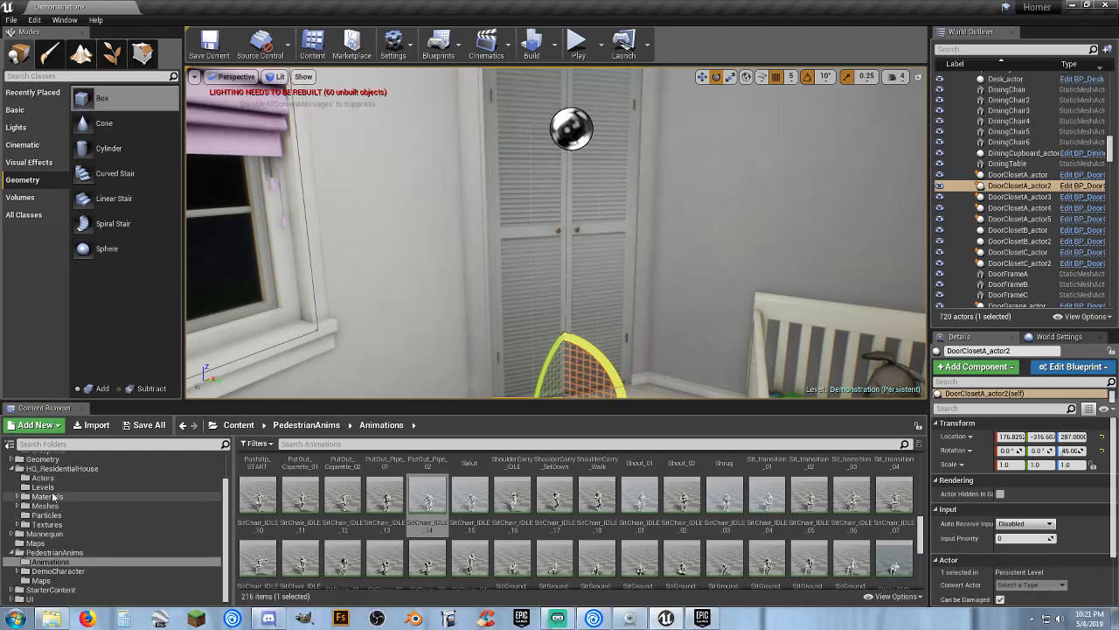
Browse the DoorMain, DoorNarrow and DoorSlide mesh folders of HQ_ResidentialHouse to examine their door assets.
left_click(17, 505)
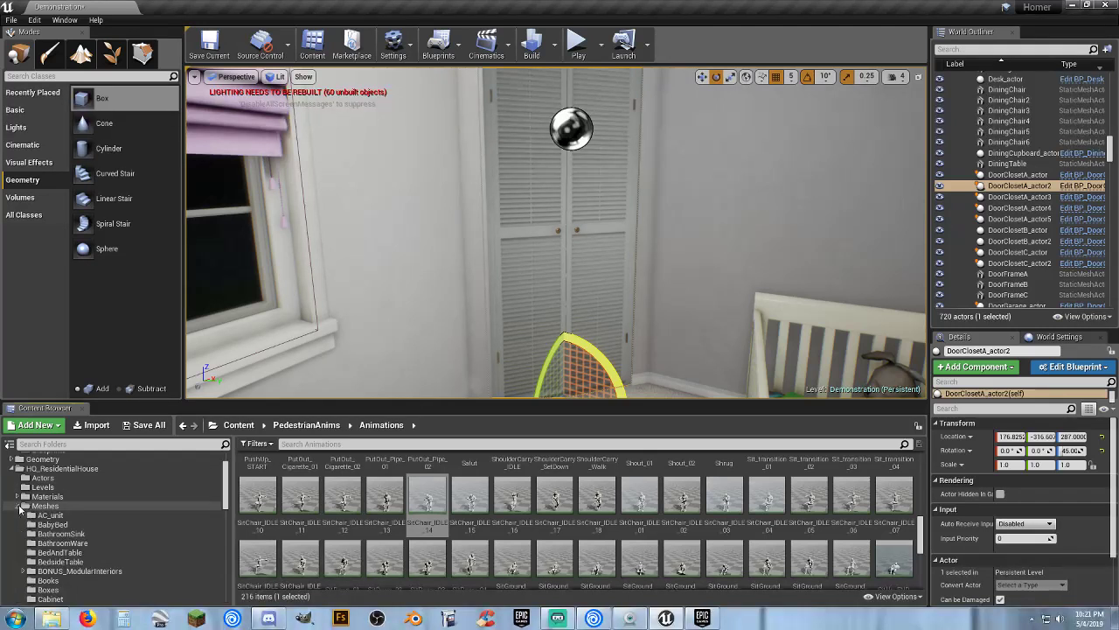
scroll(77, 519, "down", 3)
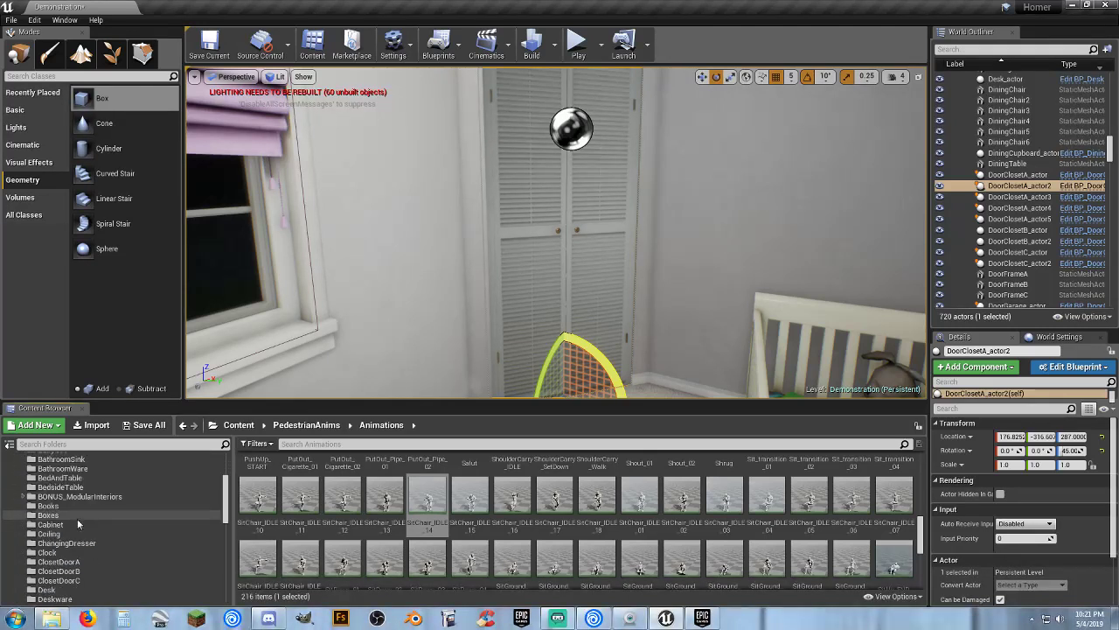
scroll(76, 512, "down", 2)
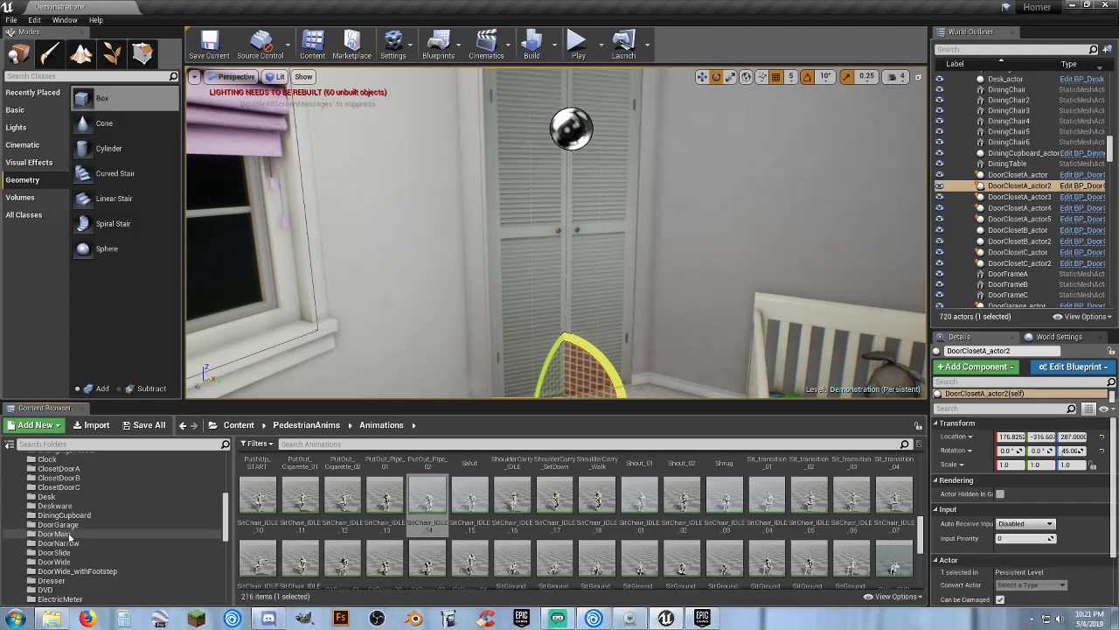
left_click(70, 534)
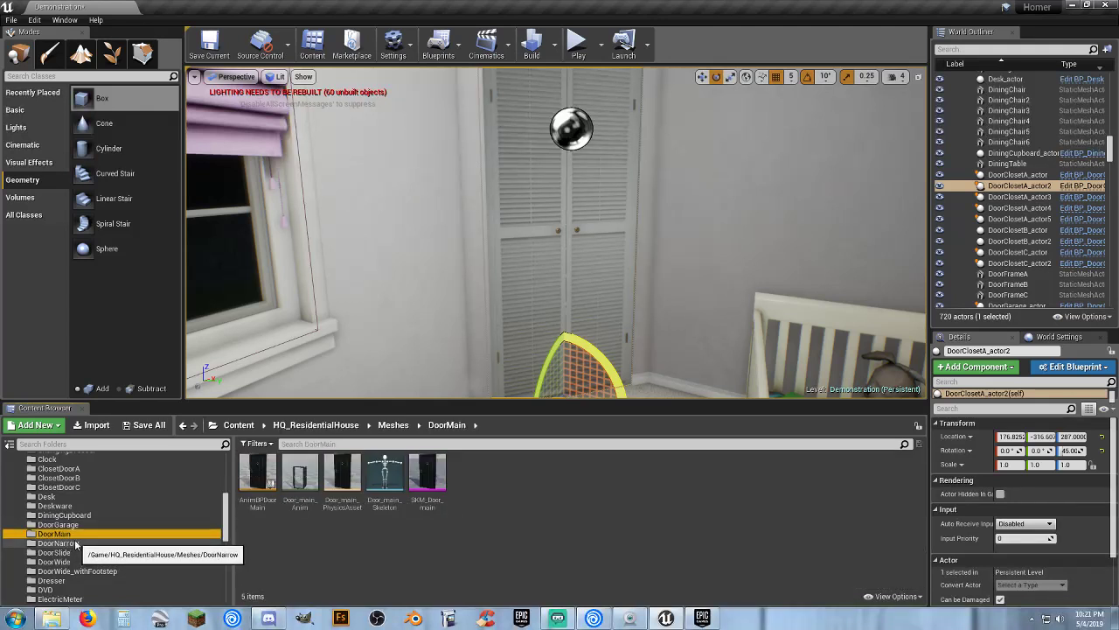
left_click(76, 544)
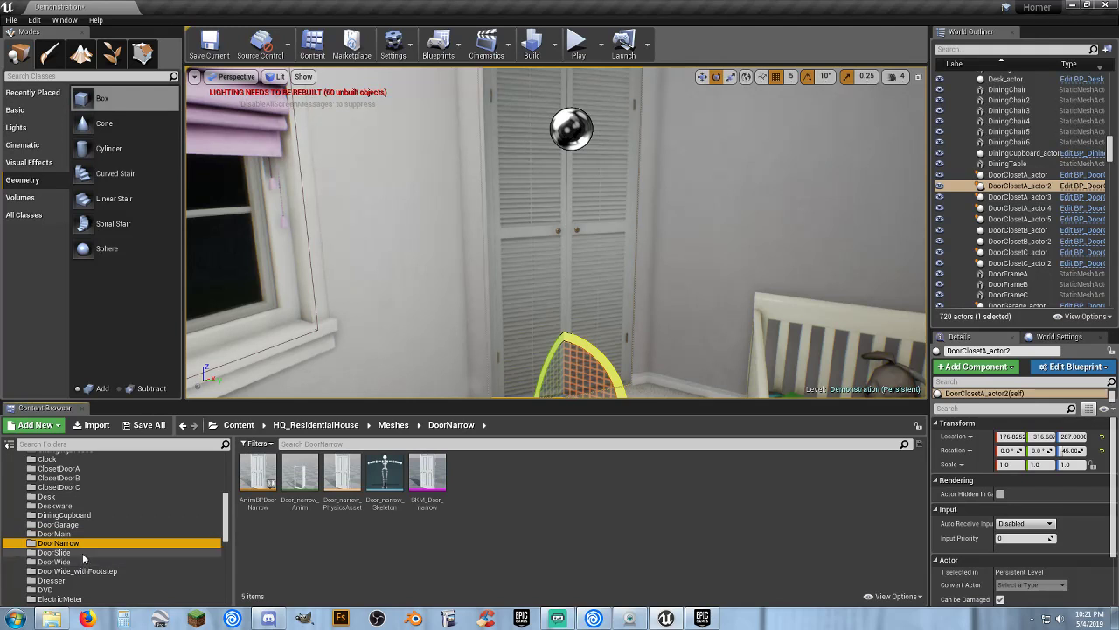
left_click(69, 552)
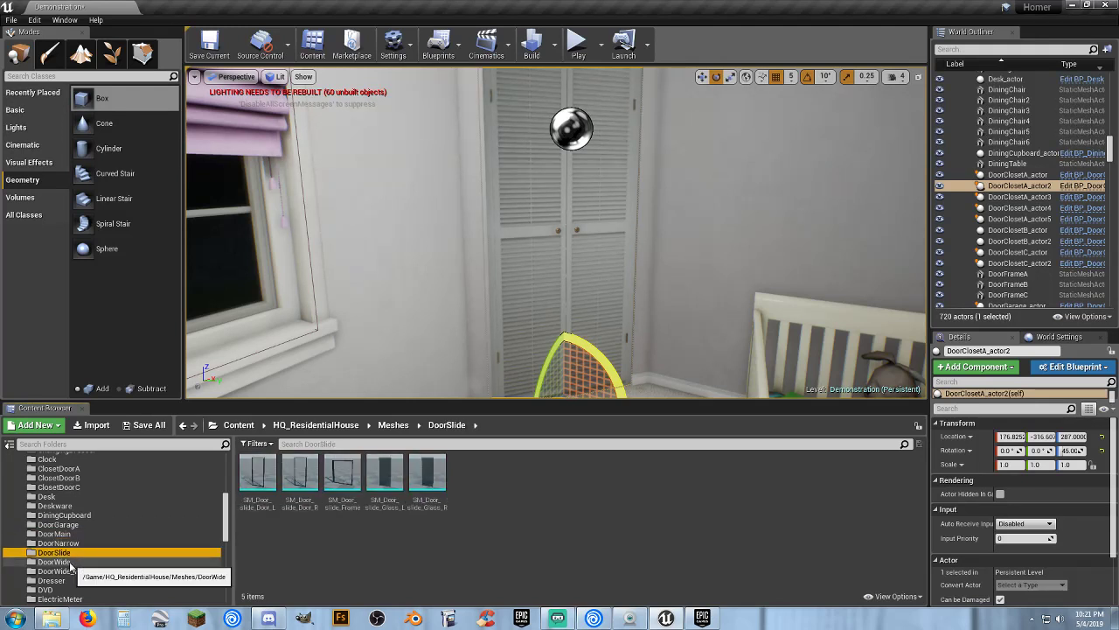
Select the sliding glass door DoorSlide_actor on the back porch and open its blueprint BP_DoorSlide in the 3D viewport.
right_click_drag(393, 263, 419, 280)
key("w")
key("s")
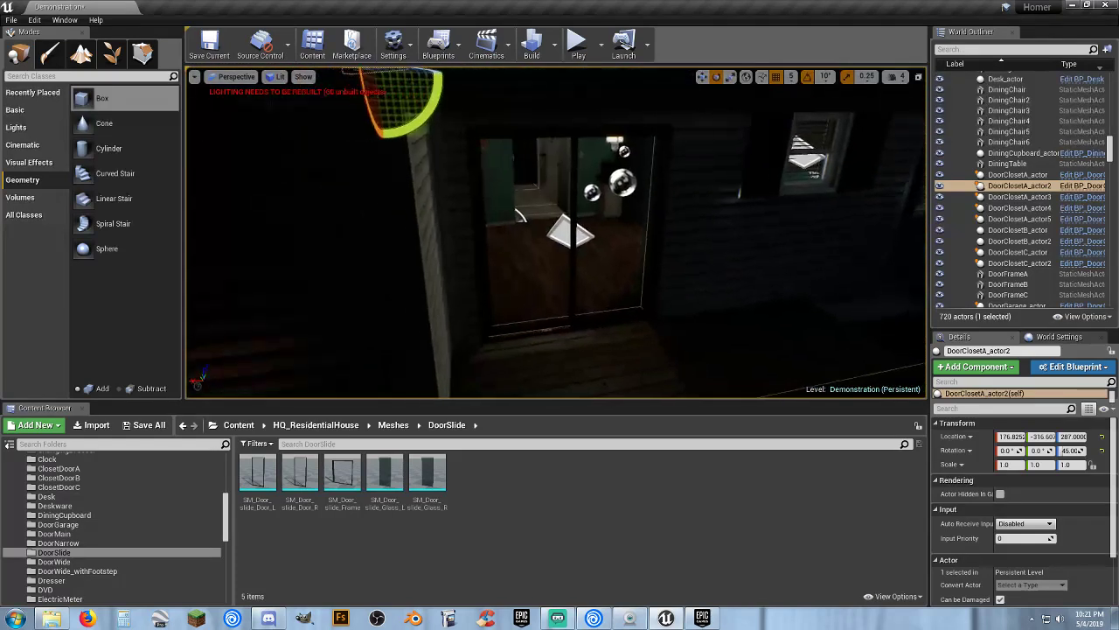
right_click_drag(563, 313, 556, 308)
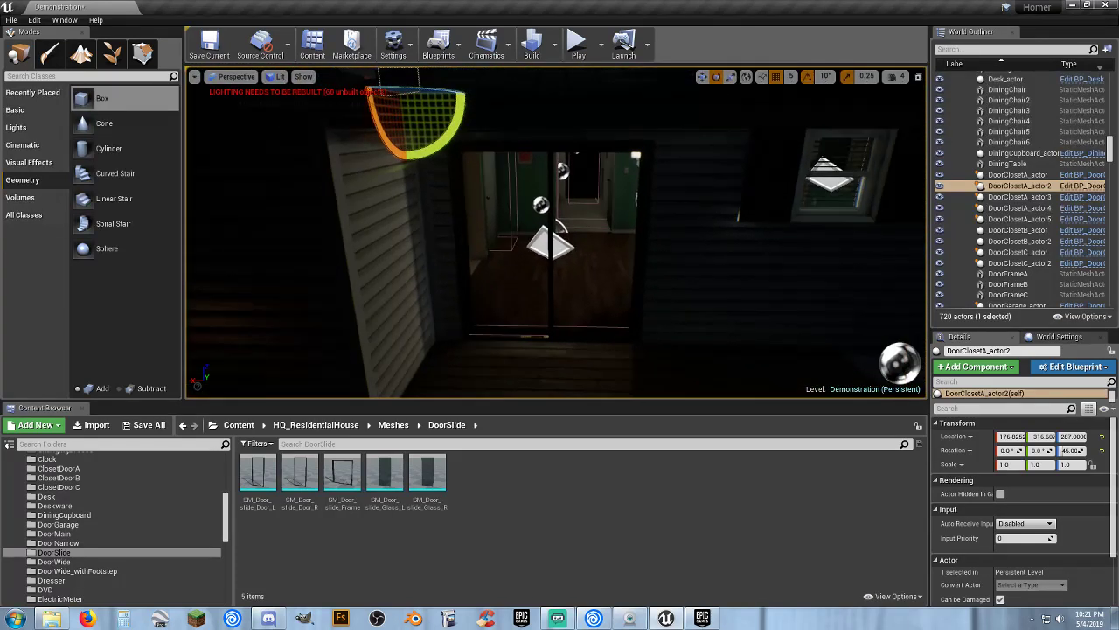
left_click(528, 308)
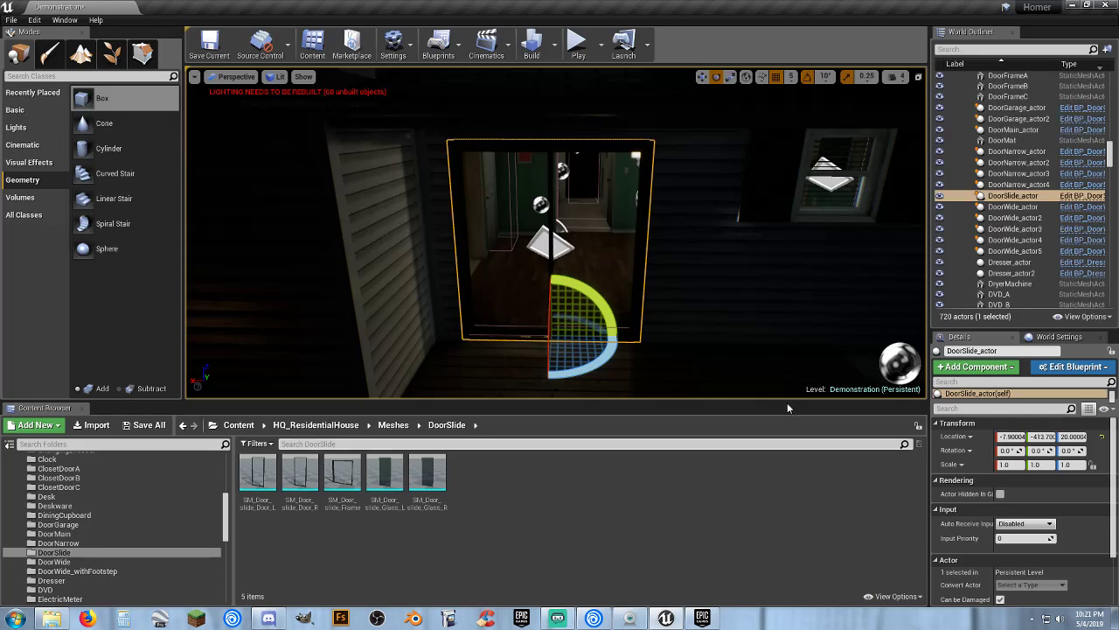
left_click(1088, 197)
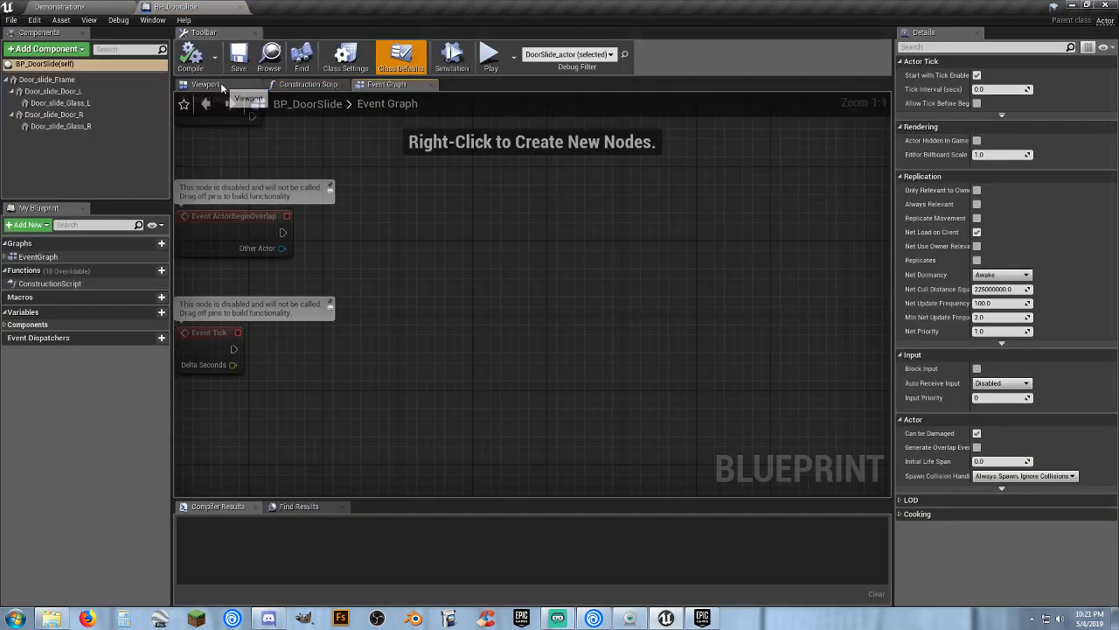
left_click(210, 84)
right_click_drag(490, 270, 486, 270)
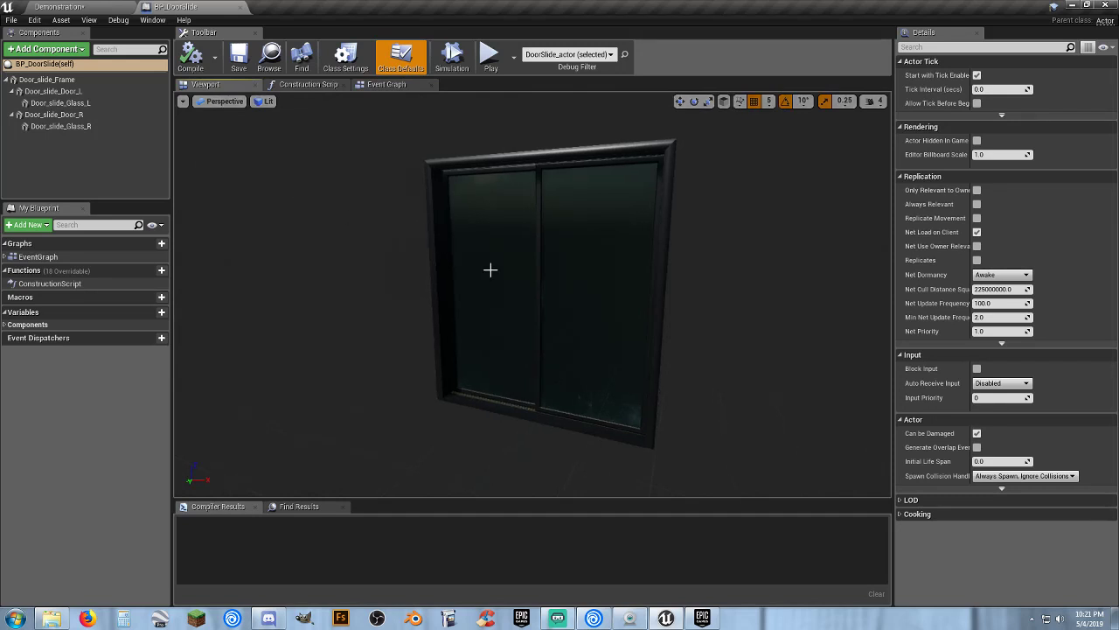
Slide the Door_slide_Door_L component along X to about 40.25 so it overlaps the other panel, and compile the blueprint.
left_click(56, 104)
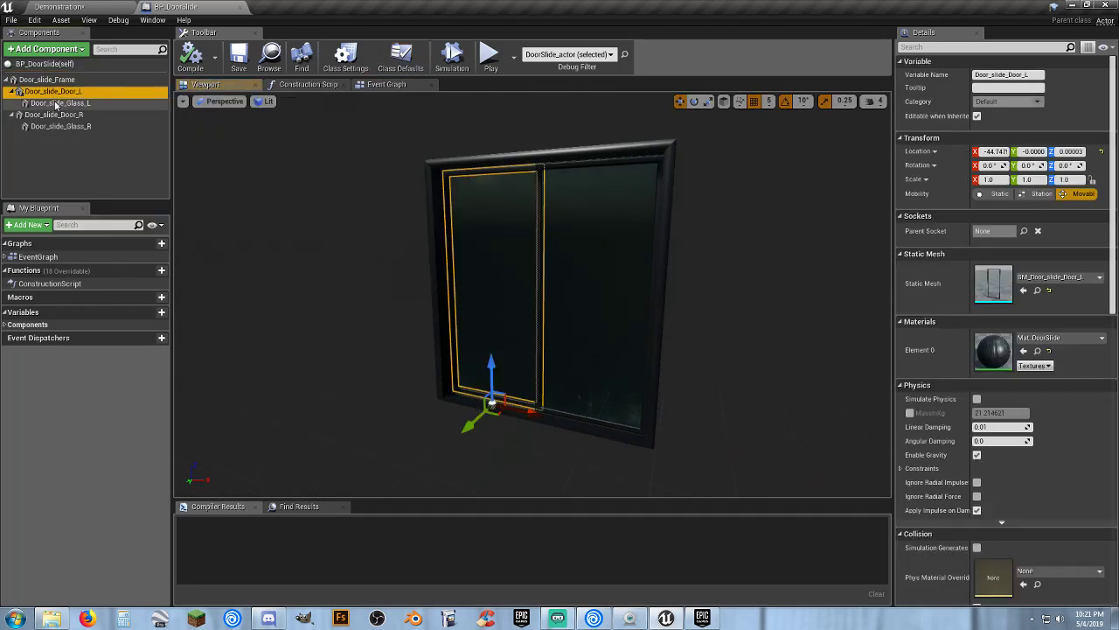
left_click(52, 92)
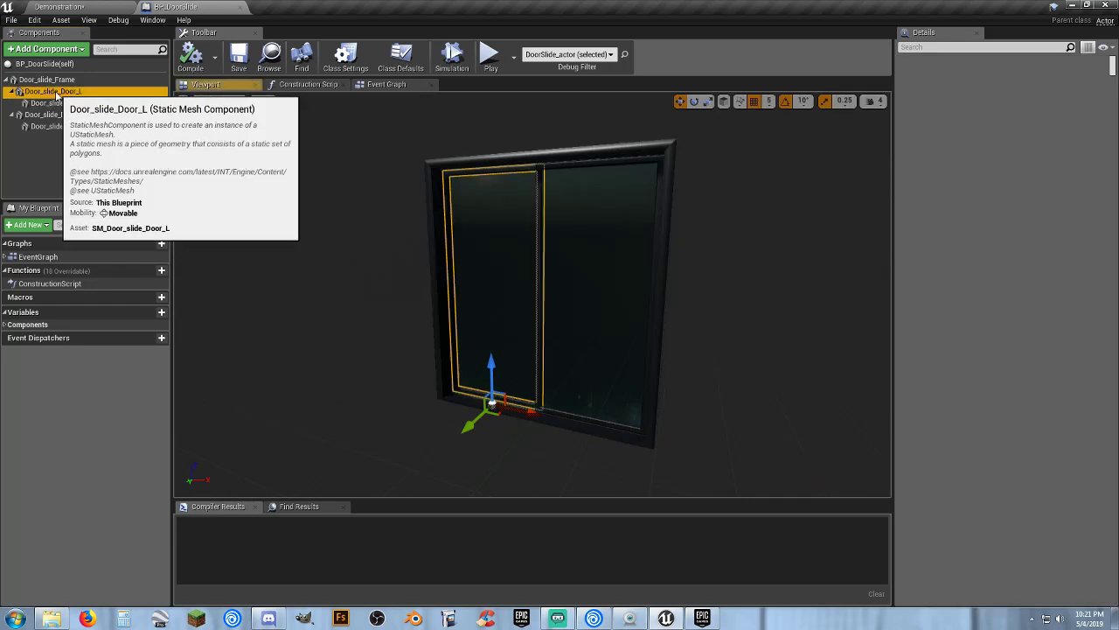
left_click(51, 104)
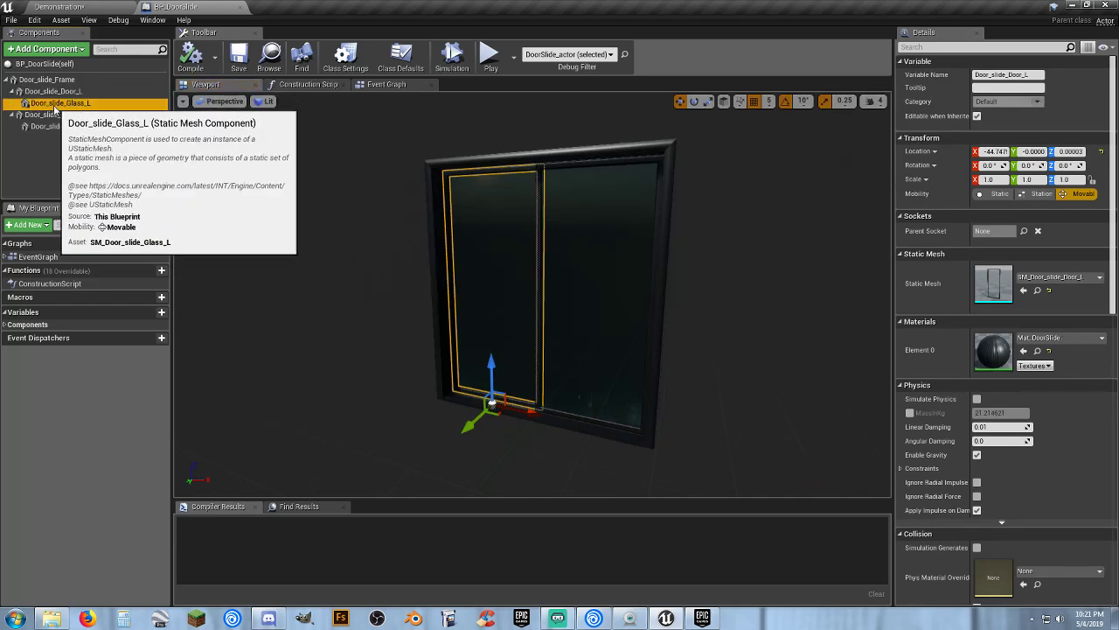
left_click(57, 93)
left_click(56, 93)
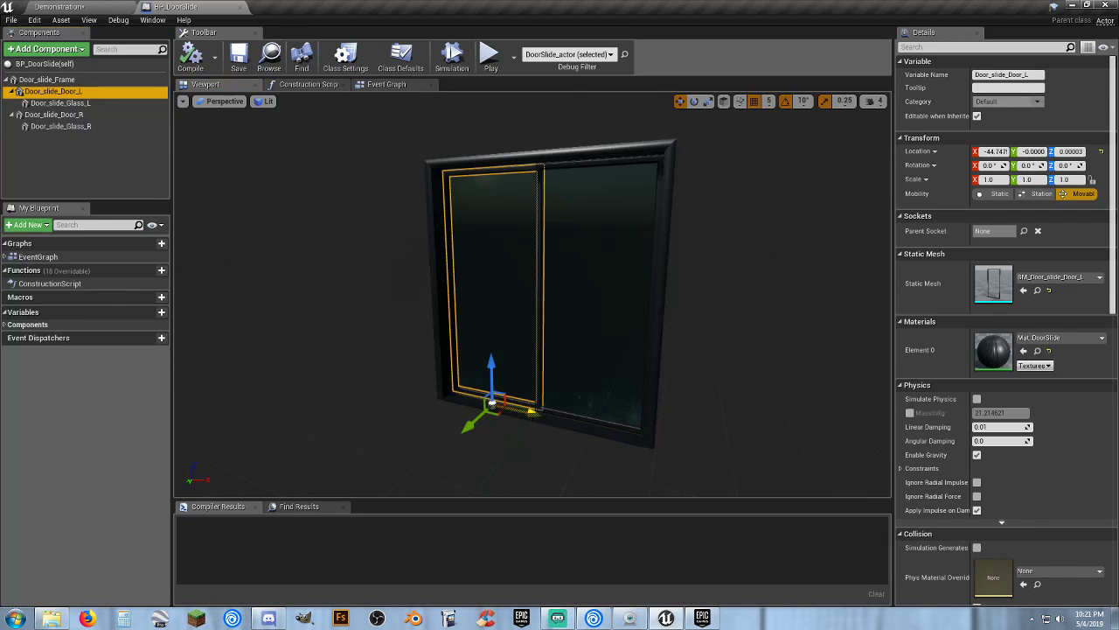
left_click_drag(530, 411, 635, 430)
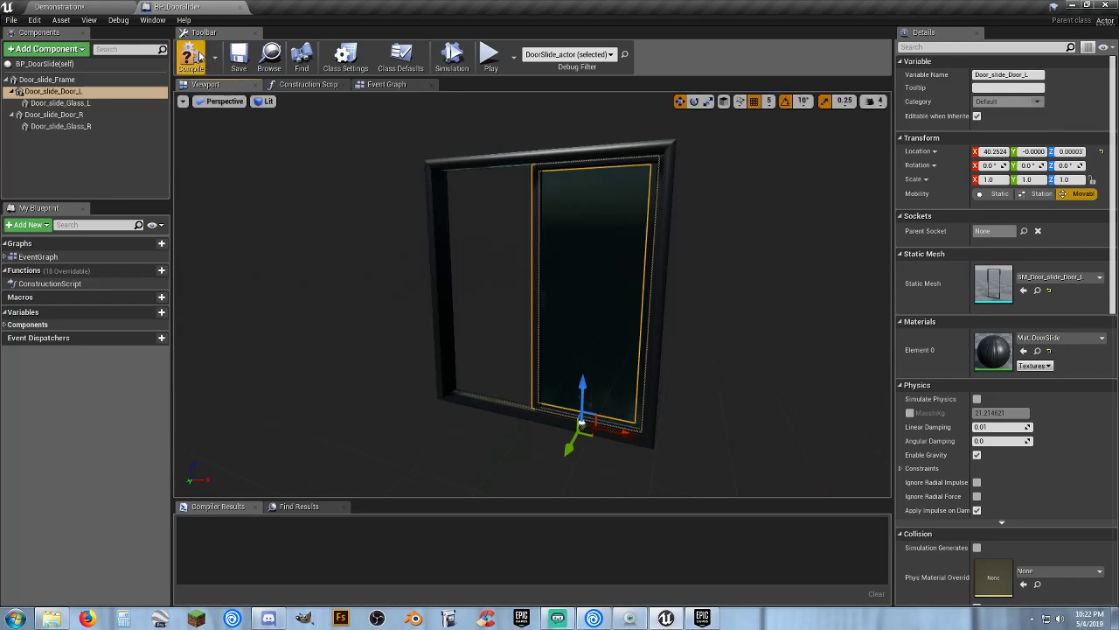
left_click(225, 61)
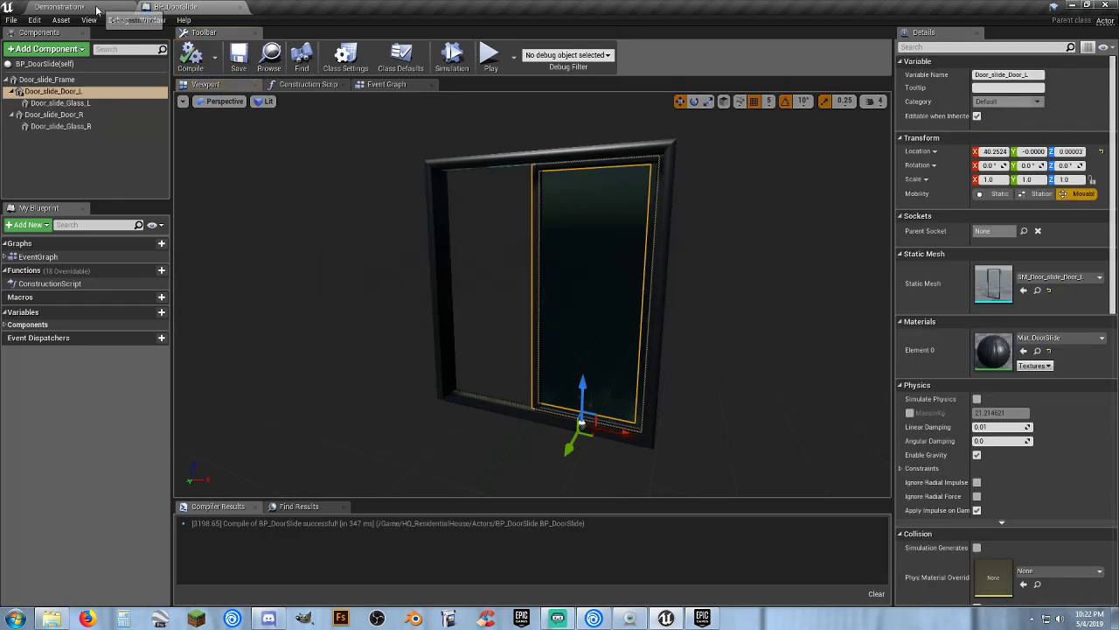
Play the Demonstration level and walk the character around the house and through the sliding door opening into the kitchen.
left_click(66, 7)
left_click(578, 46)
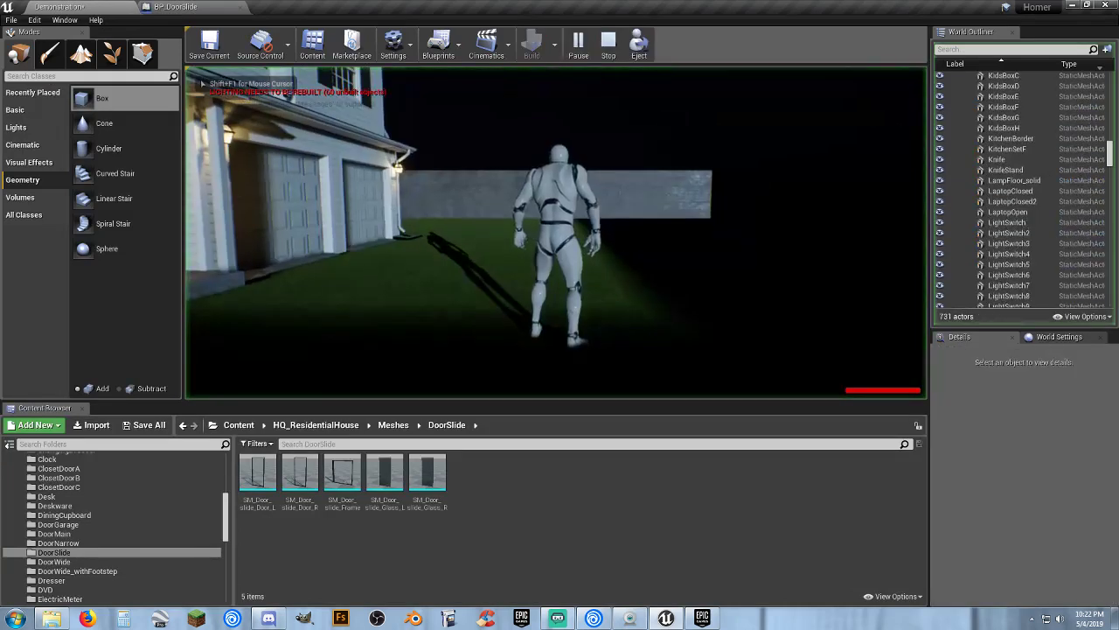
key("w")
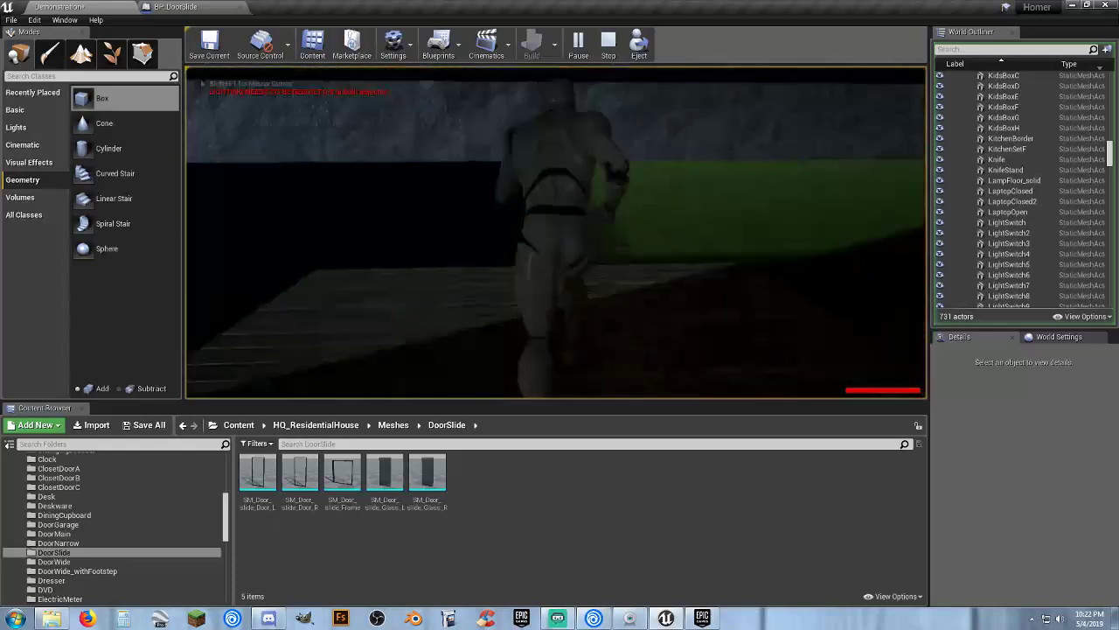
key("w")
key("w")
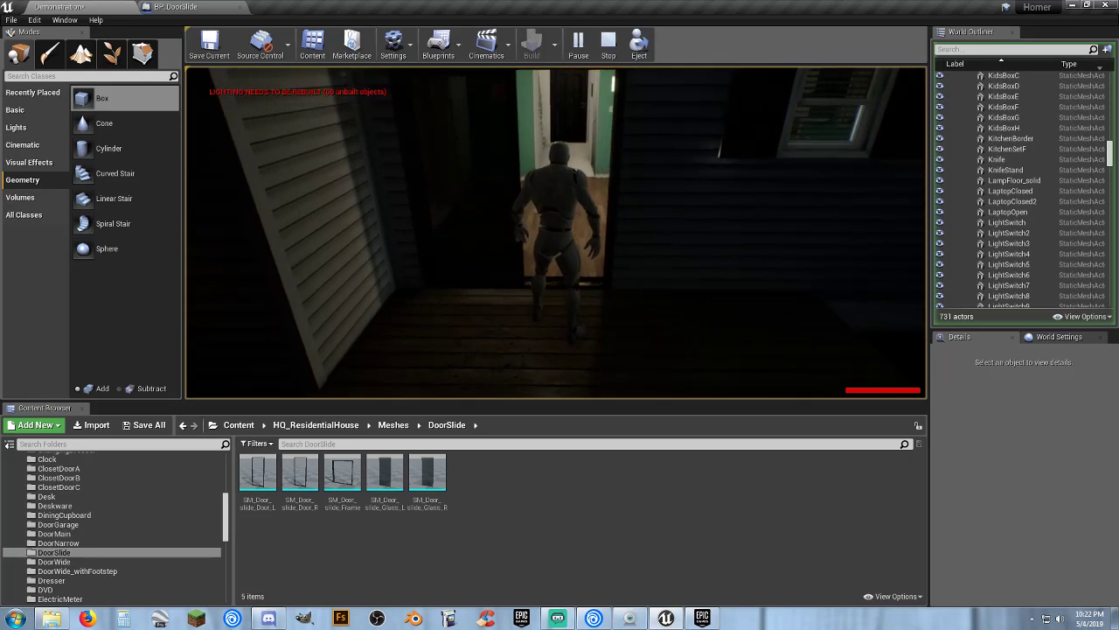
key("w")
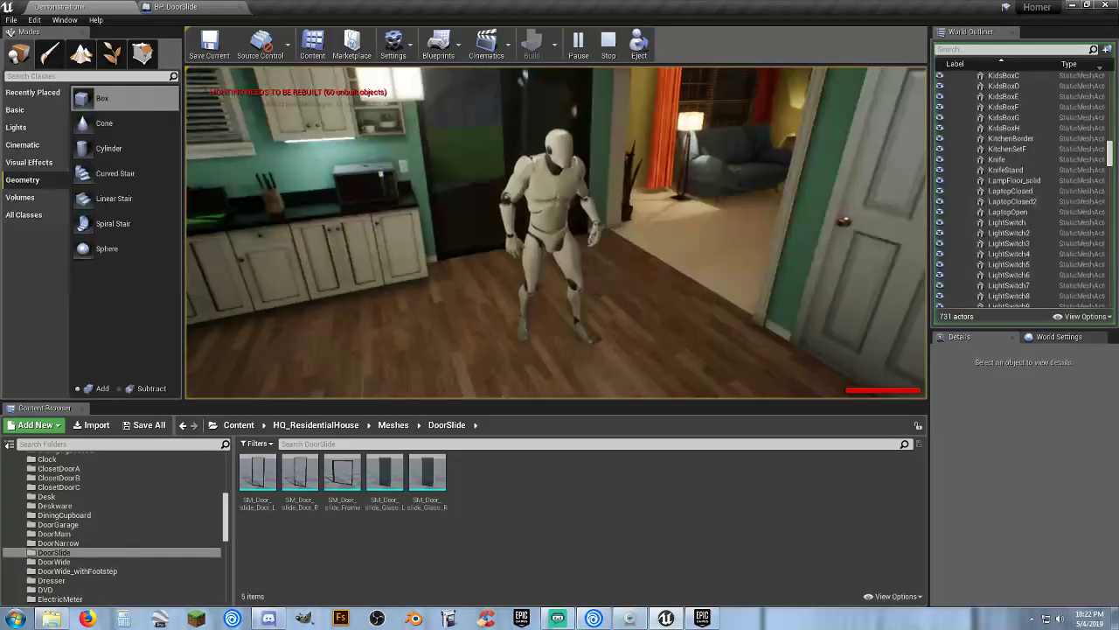
Walk the character around the kitchen to inspect its doors and closet, and end the play session.
key("a")
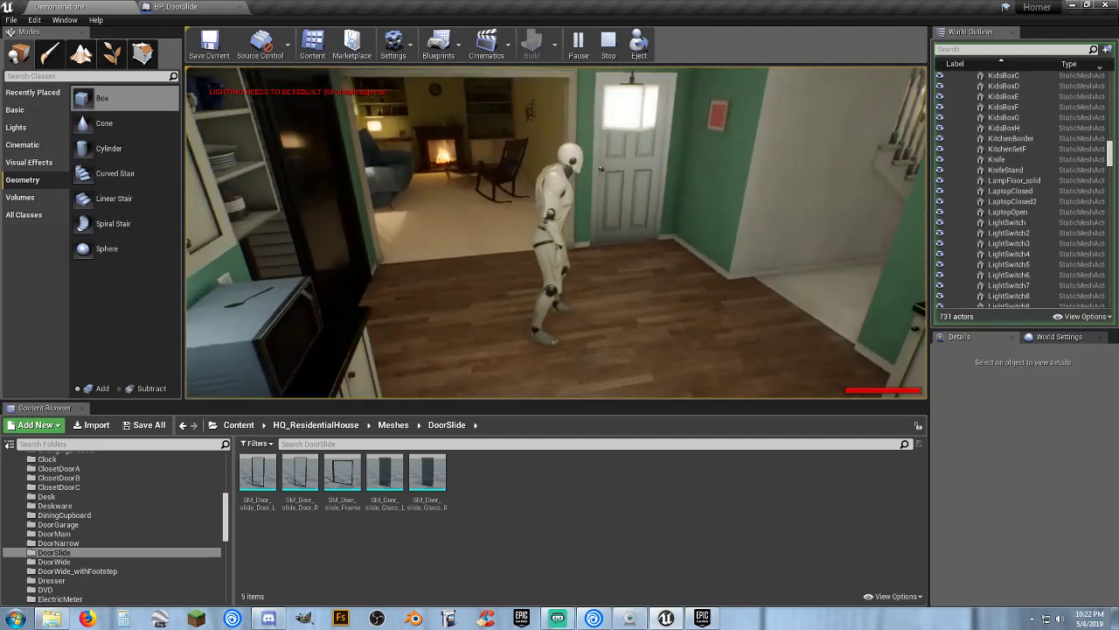
key("w")
key("w")
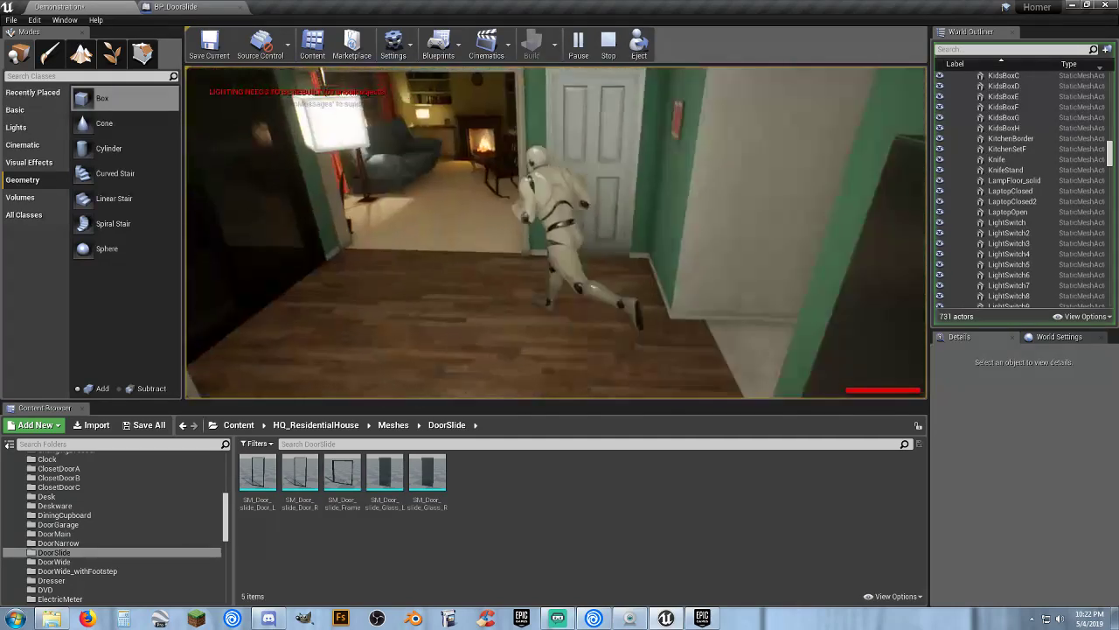
key("w")
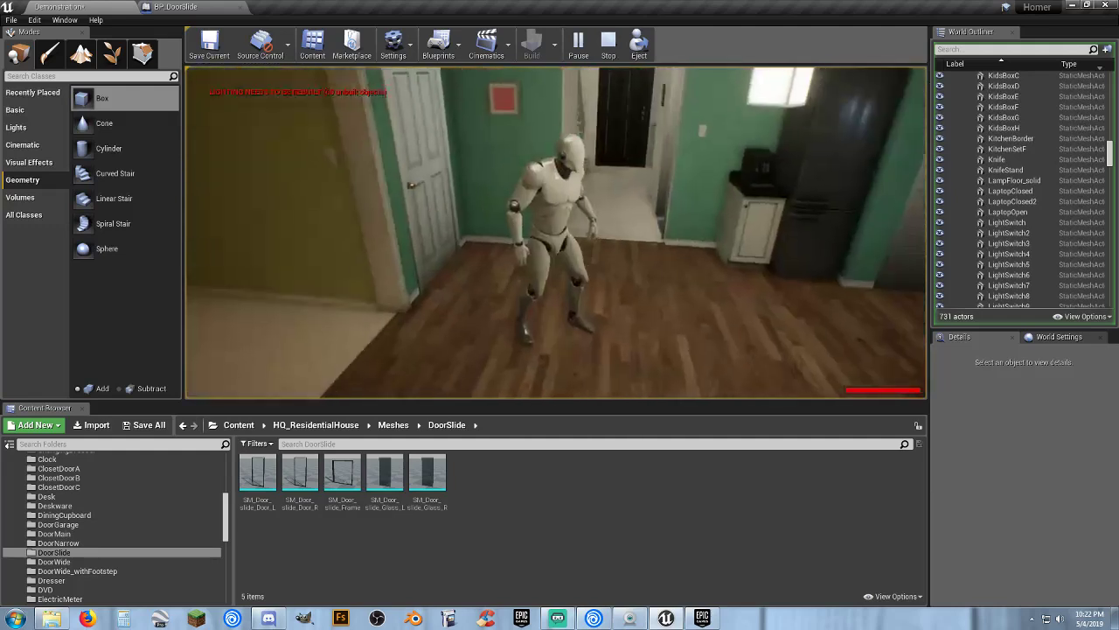
key("w")
key("w")
key("d")
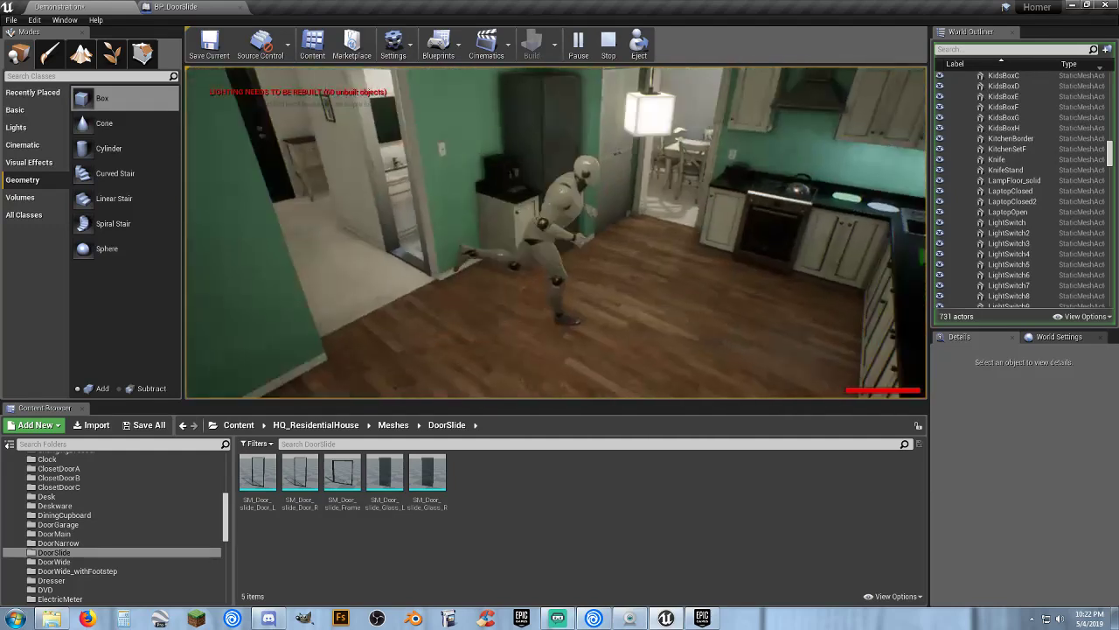
key("Escape")
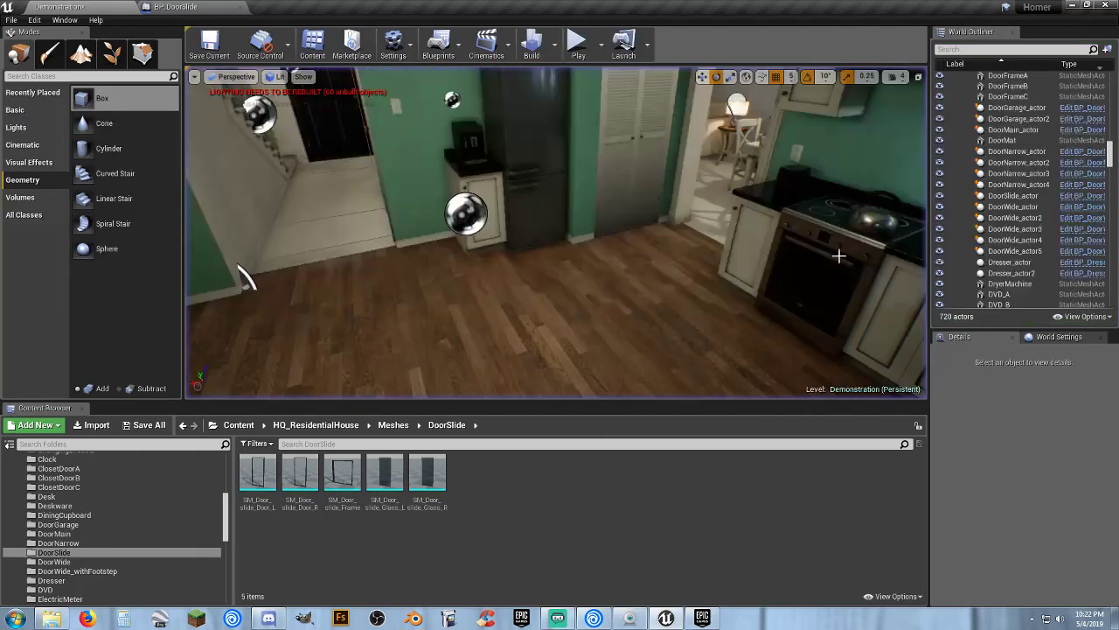
Select the louvered closet door DoorClosetA_actor5 beside the refrigerator and inspect it up close.
left_click(647, 194)
left_click(637, 181)
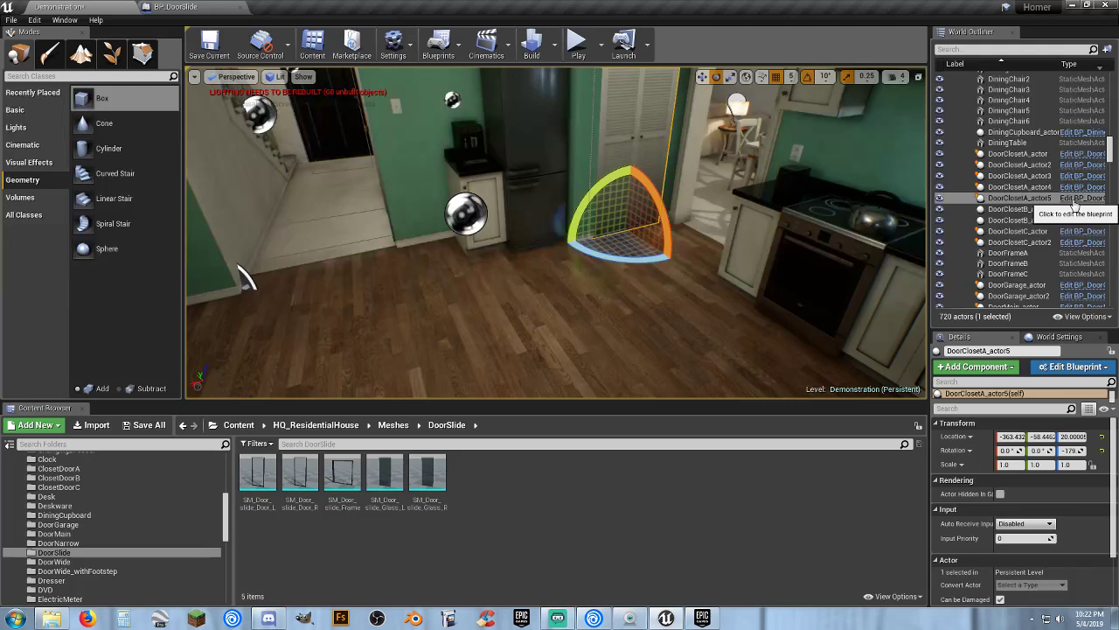
right_click_drag(745, 240, 839, 131)
key("w")
key("f")
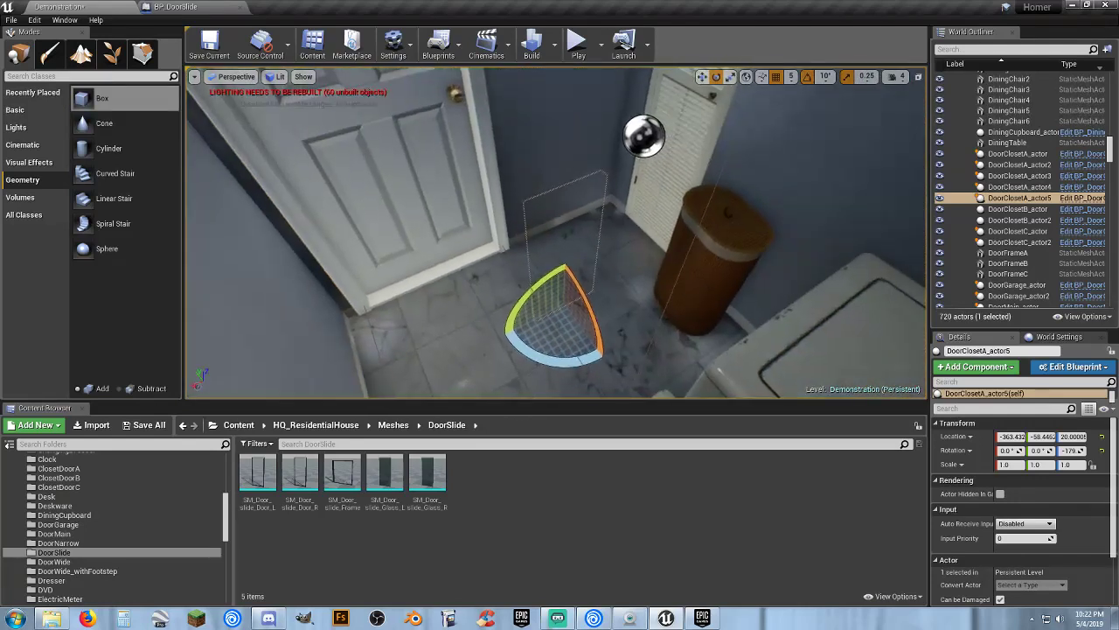
key("w")
right_click_drag(556, 232, 630, 197)
key("d")
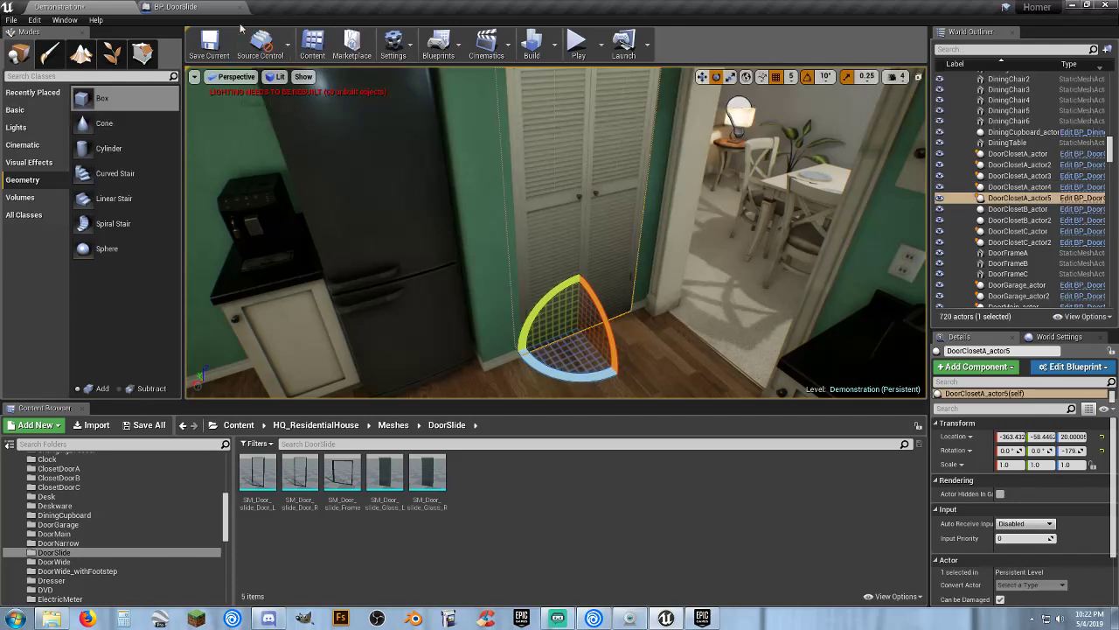
Close the BP_DoorSlide blueprint and open the BP_DoorClosetA blueprint of the kitchen closet door in its 3D viewport.
left_click(240, 7)
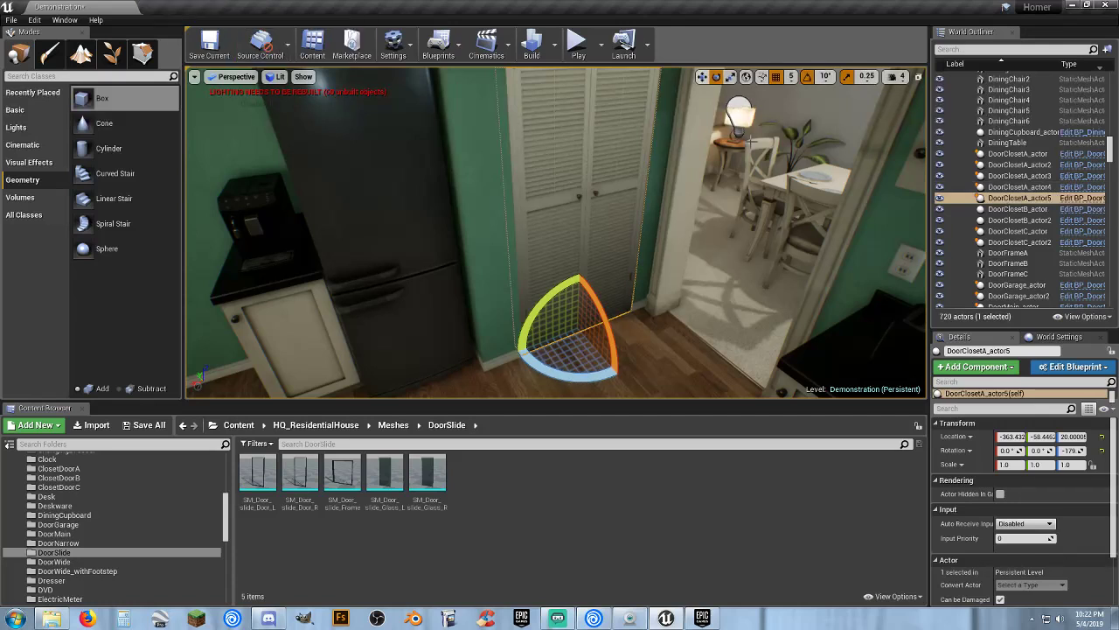
left_click(1081, 197)
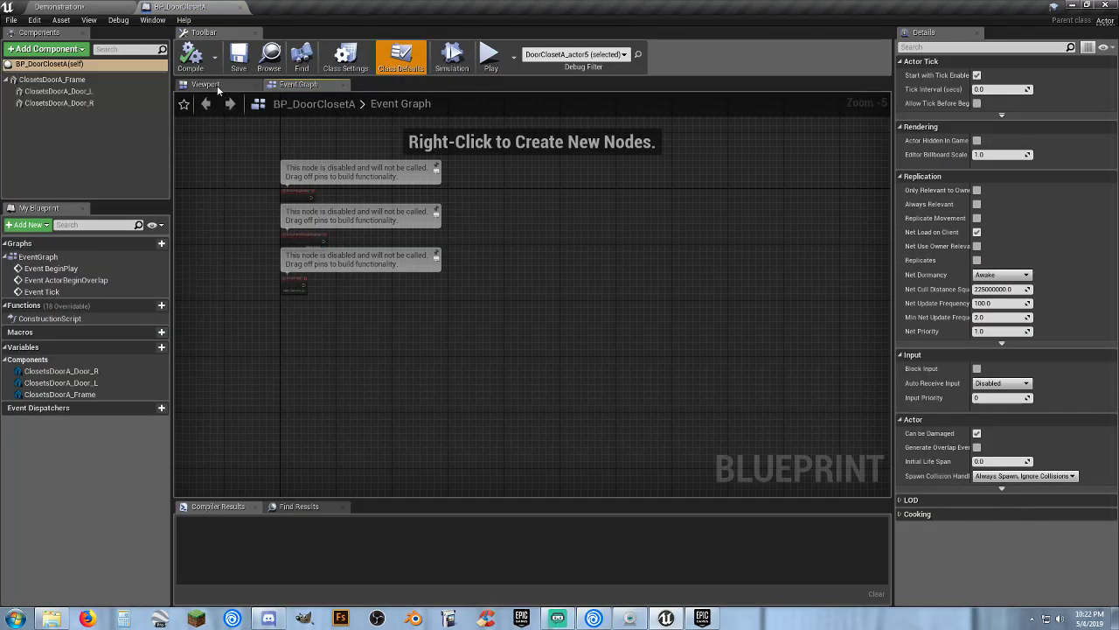
scroll(274, 183, "up", 4)
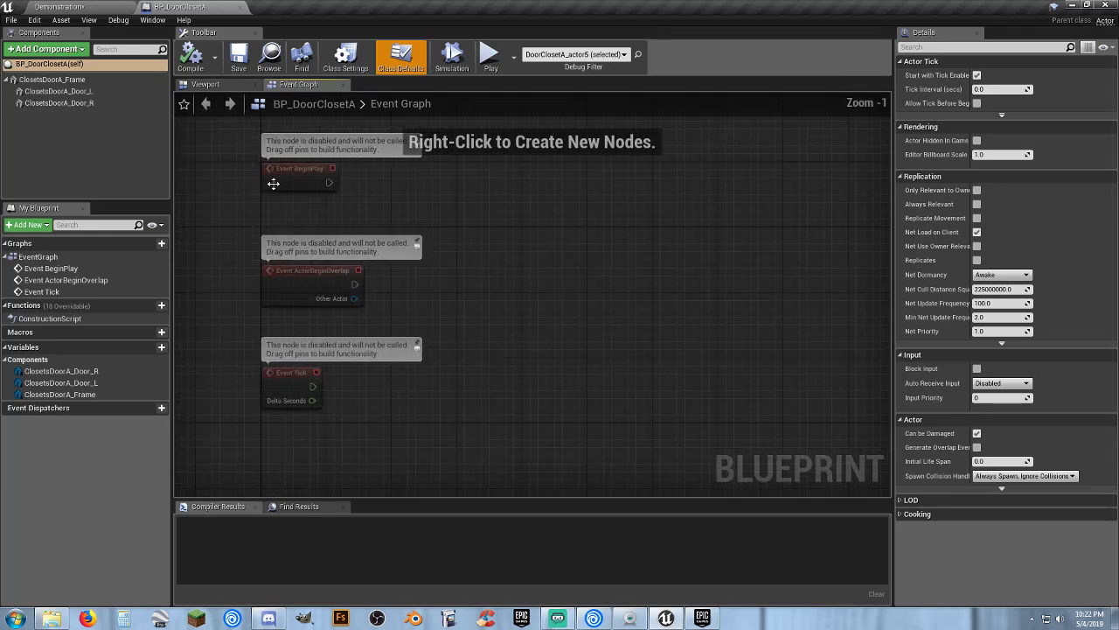
left_click(208, 84)
Try to rotate the ClosetsDoorA_Door_L component about its vertical axis, and close the BP_DoorClosetA blueprint.
left_click(57, 91)
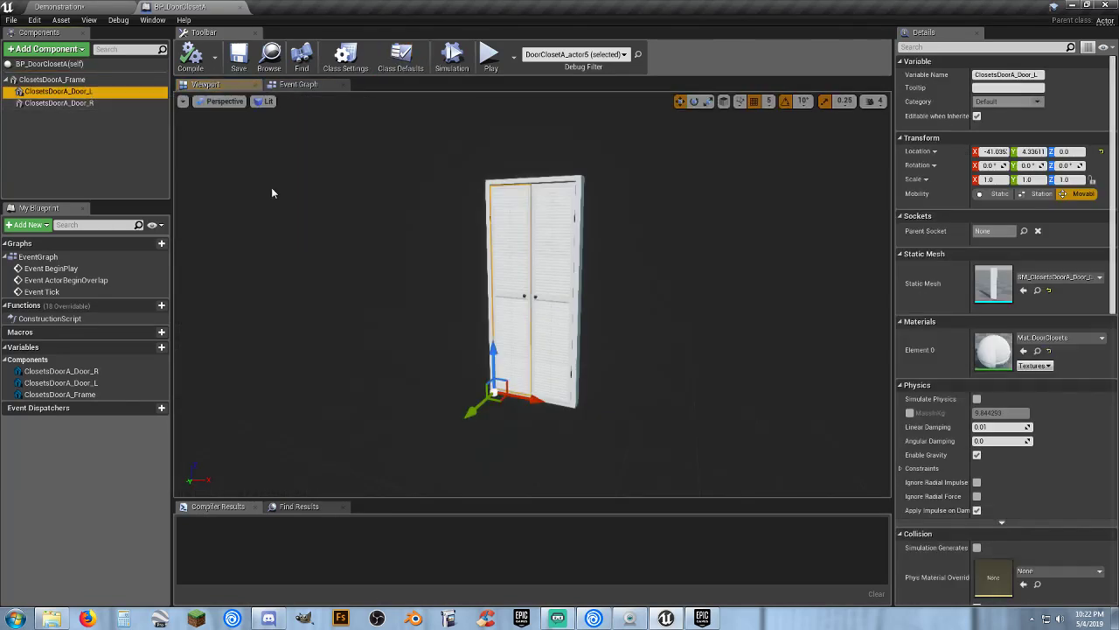
left_click(694, 101)
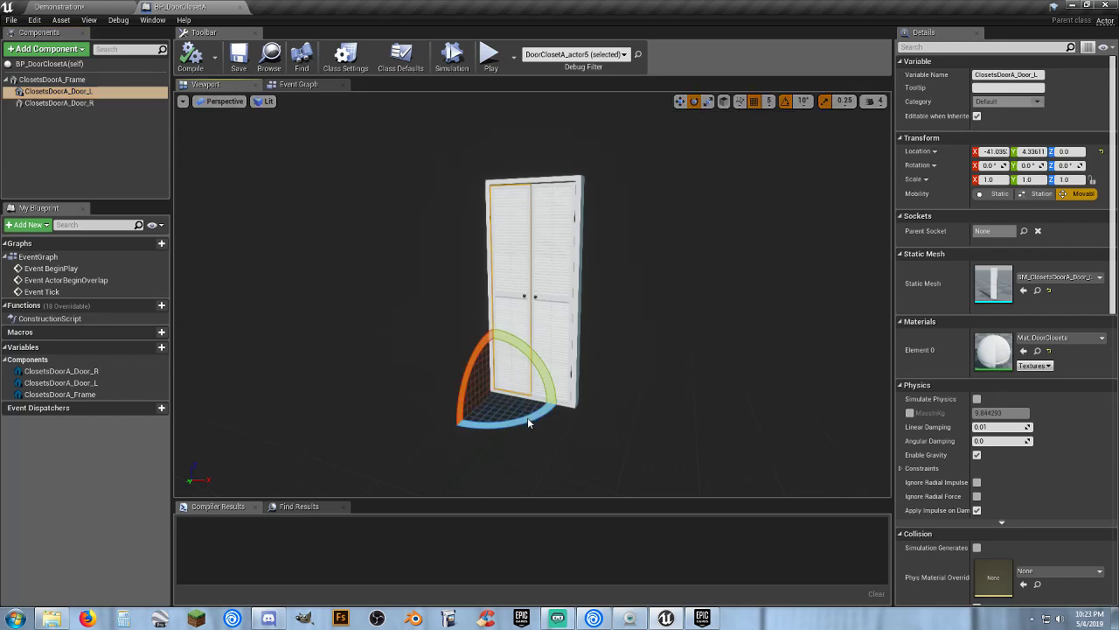
right_click_drag(527, 418, 530, 394)
mouse_move(527, 382)
left_mouse_down()
mouse_move(604, 385)
mouse_move(522, 385)
left_mouse_up()
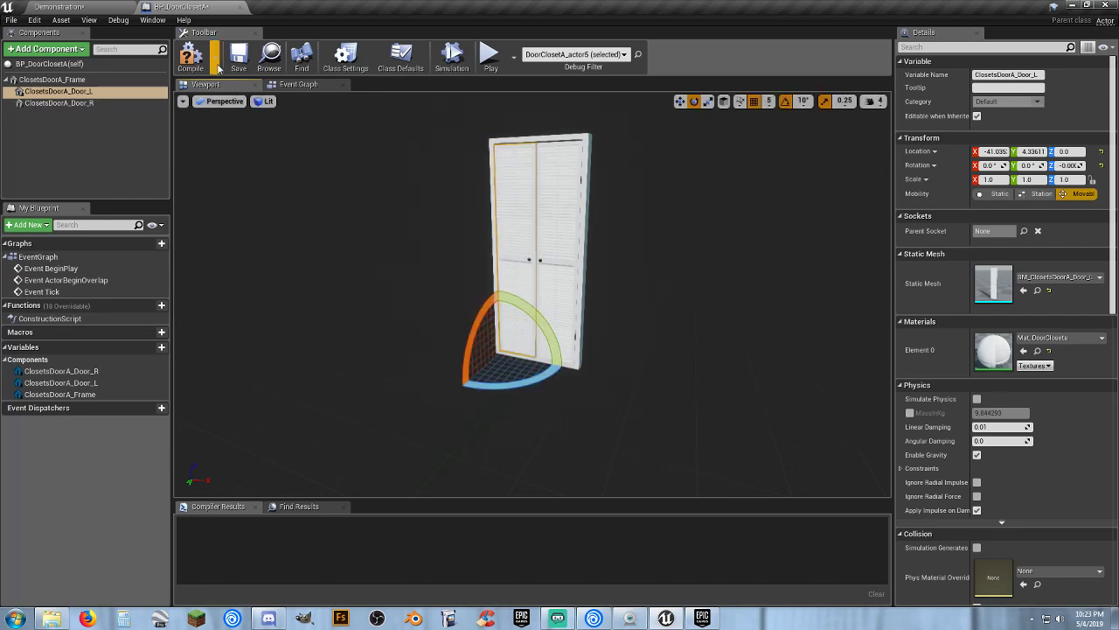
left_click(241, 7)
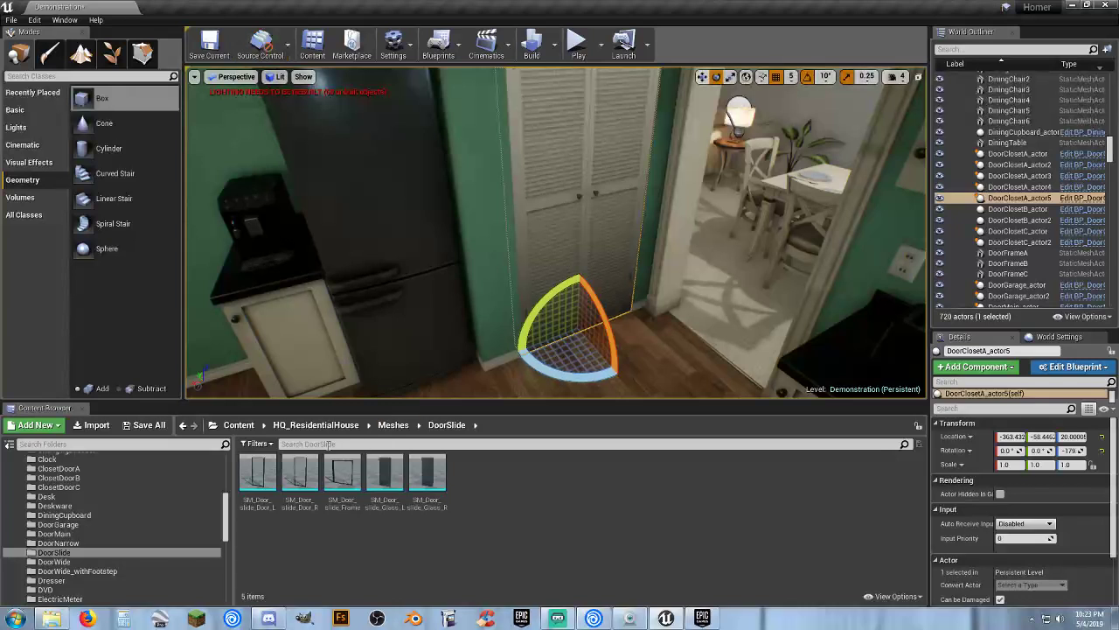
Save all modified content, including BP_DoorClosetA, the Demonstration level and its built data.
left_click(137, 426)
left_click(138, 425)
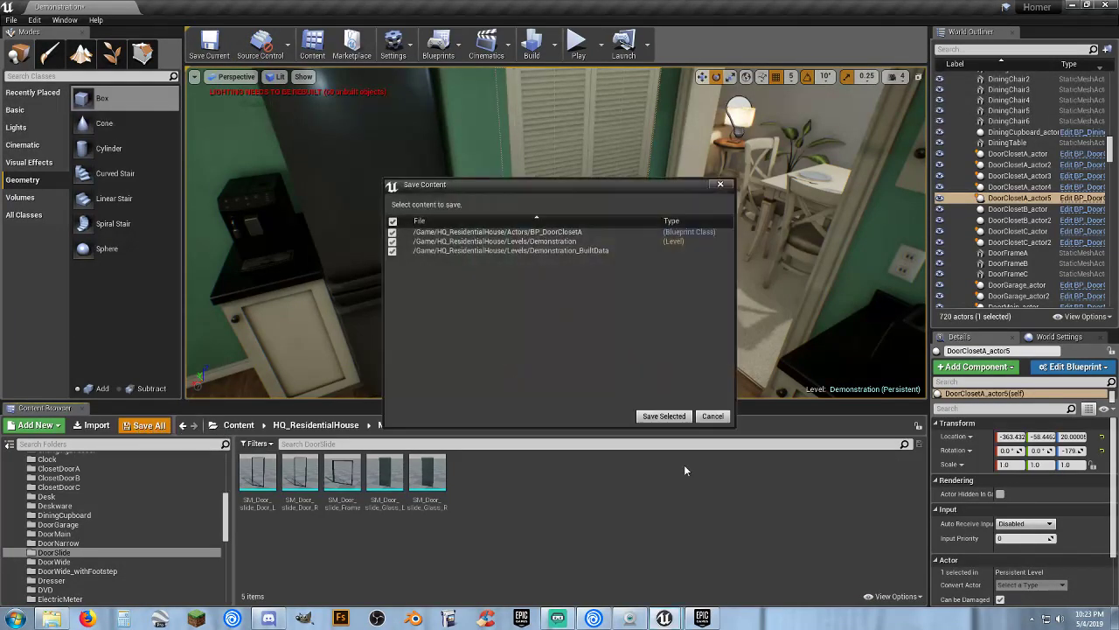
left_click(664, 416)
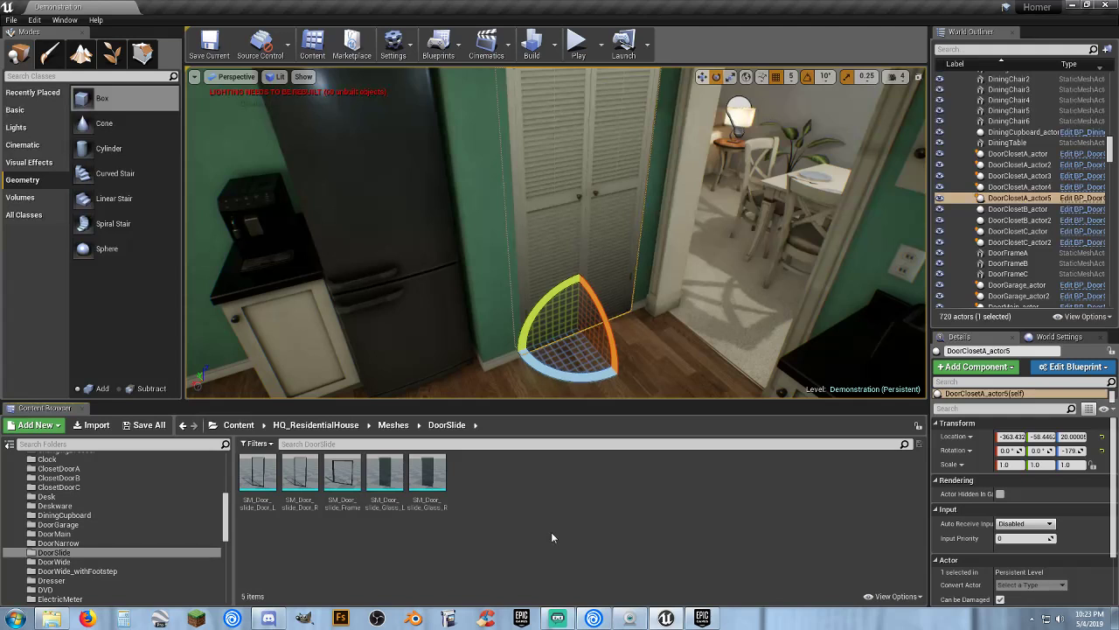
Fly the camera out of the kitchen to view the front of the house from outside.
mouse_move(422, 219)
right_mouse_down()
mouse_move(290, 258)
mouse_move(532, 295)
mouse_move(410, 216)
right_mouse_up()
left_click(411, 216)
right_click_drag(533, 249, 297, 162)
key("w")
key("s")
key("w")
mouse_move(419, 247)
right_mouse_down()
mouse_move(393, 247)
mouse_move(437, 243)
mouse_move(245, 244)
mouse_move(430, 249)
right_mouse_up()
key("w")
key("d")
right_click_drag(527, 254, 534, 249)
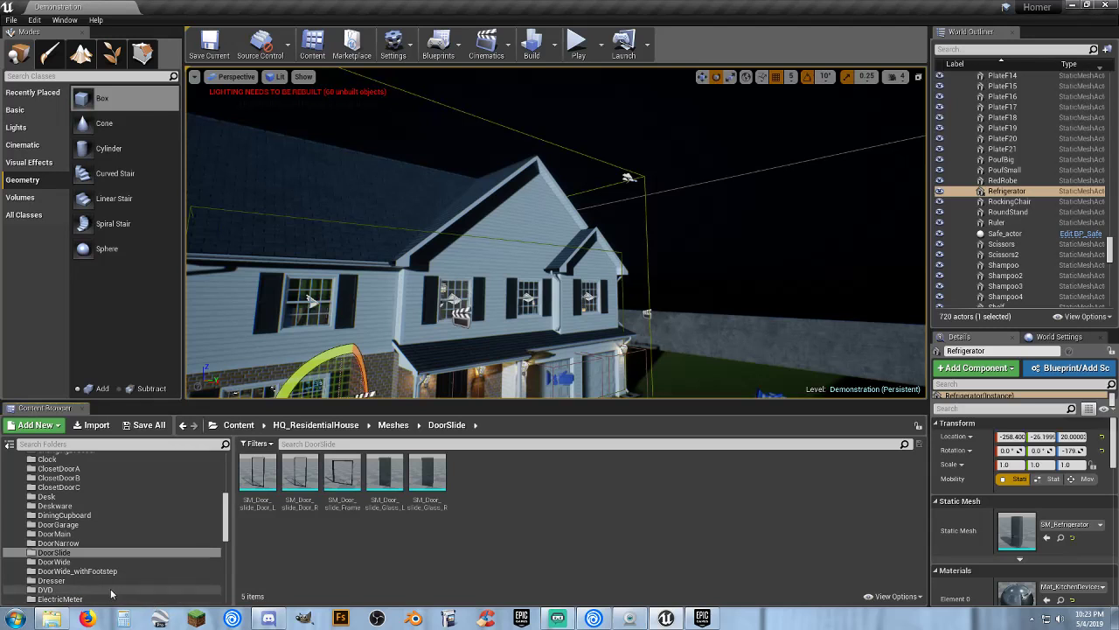
Look into the KitchenSet mesh folder of HQ_ResidentialHouse and open its Walls mesh folder.
scroll(87, 586, "down", 5)
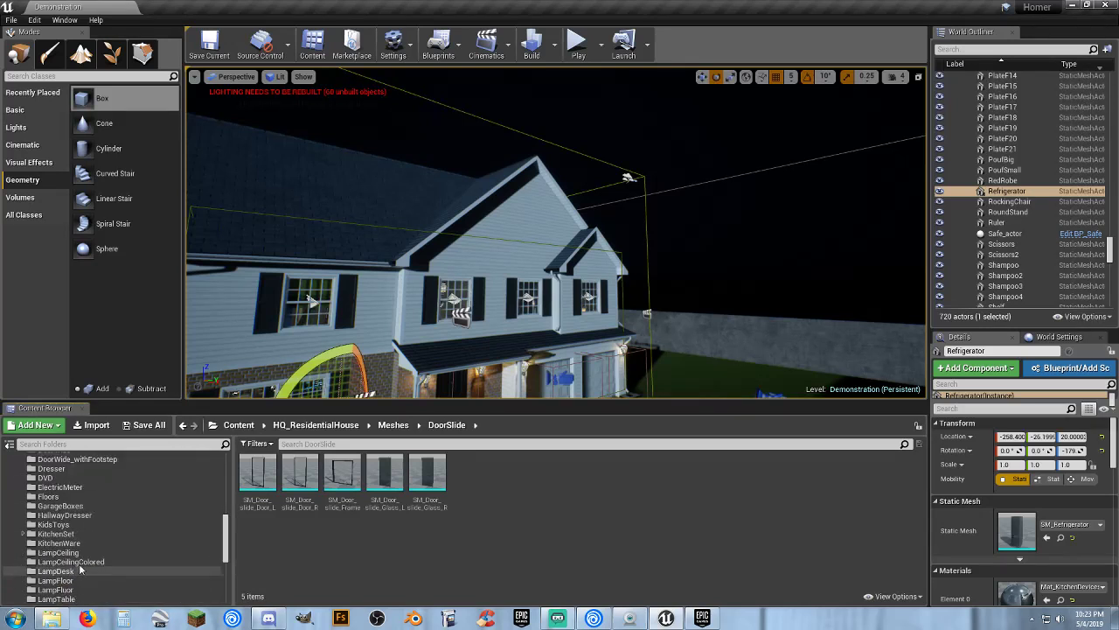
left_click(77, 535)
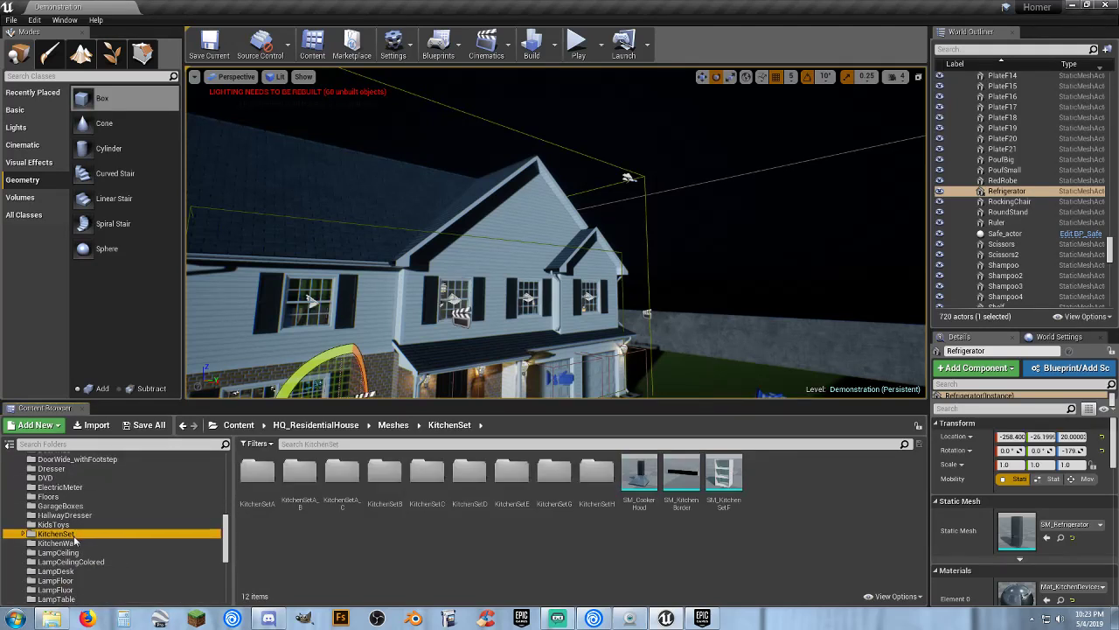
scroll(75, 543, "down", 3)
scroll(73, 544, "down", 2)
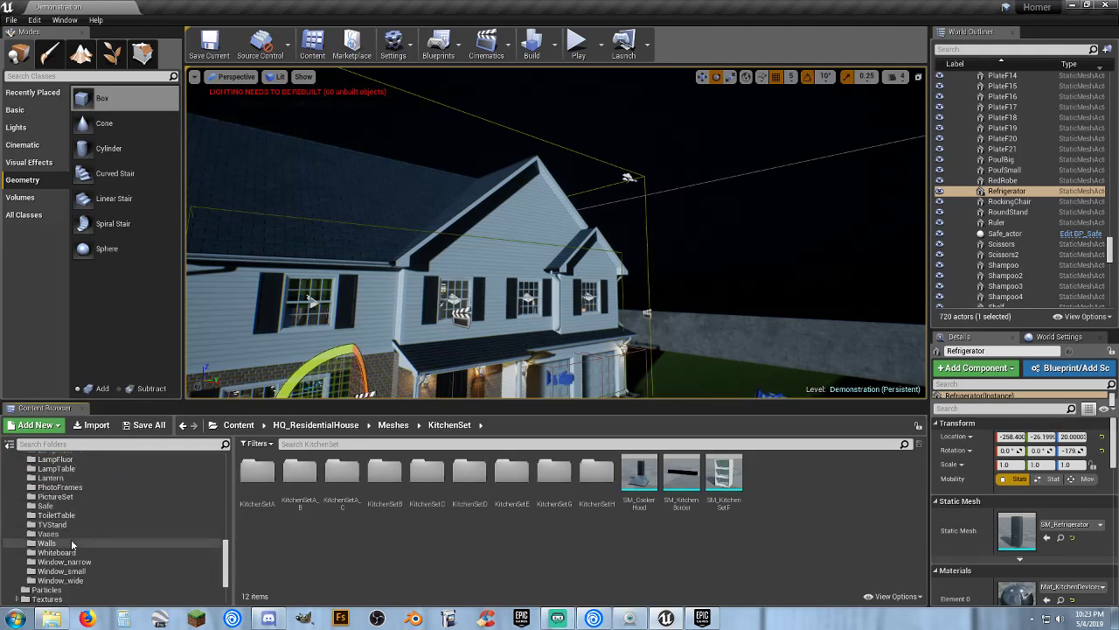
left_click(73, 544)
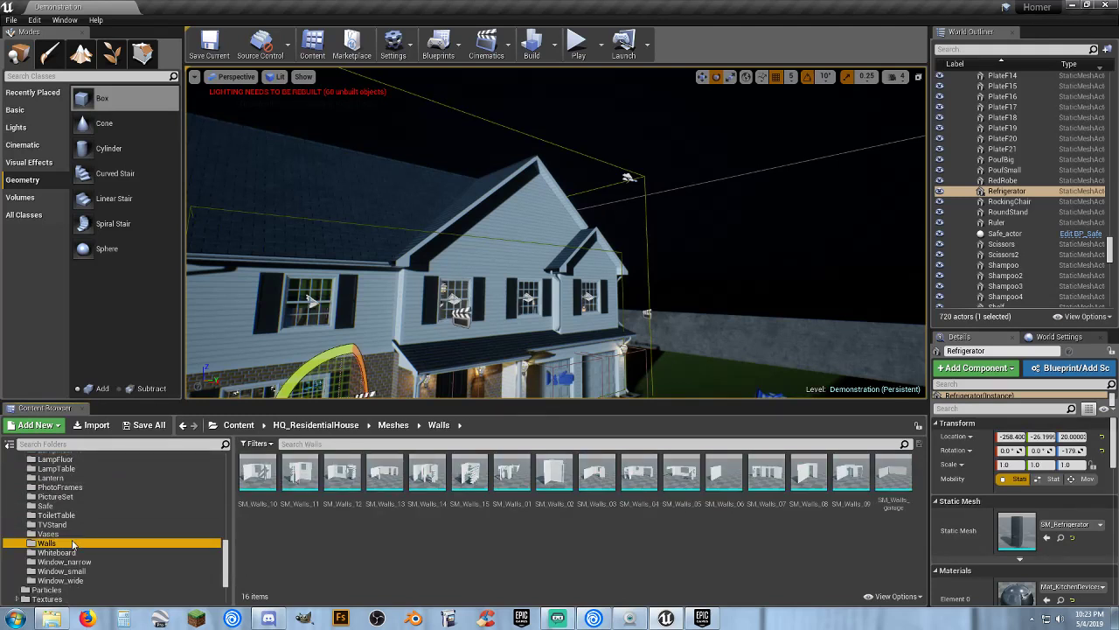
Save all content and create a new level from the Default template.
left_click(149, 426)
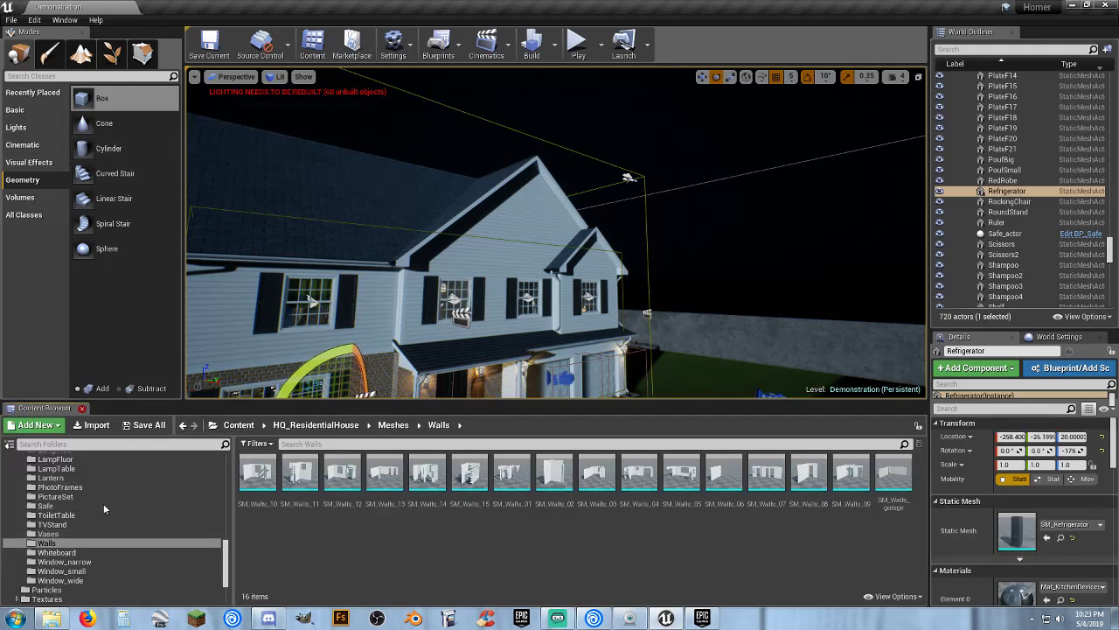
scroll(103, 506, "down", 1)
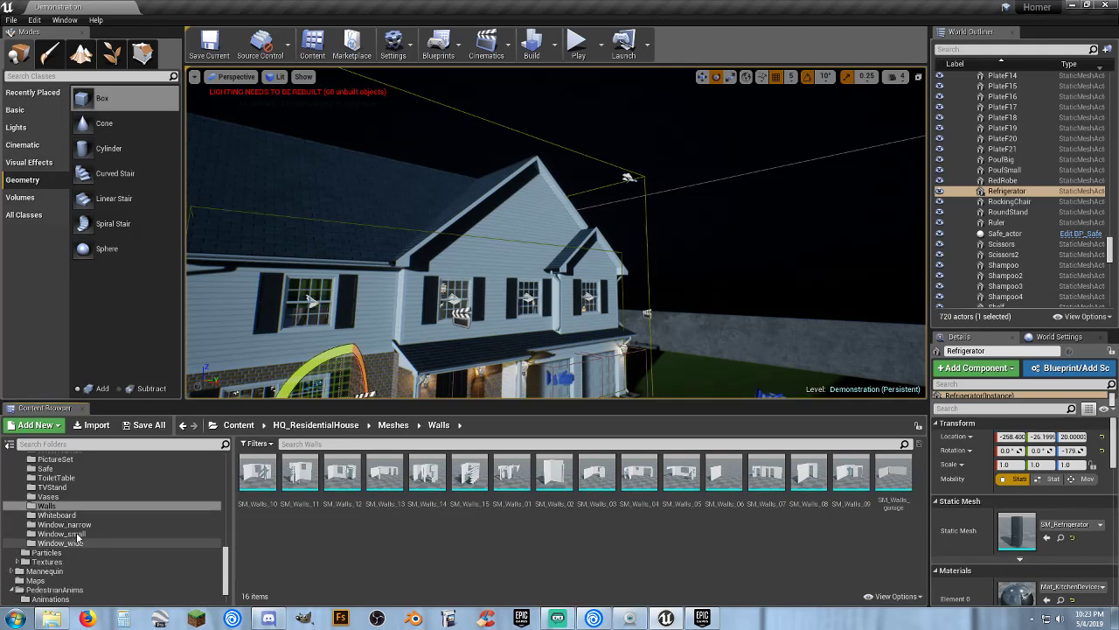
left_click(12, 19)
left_click(68, 49)
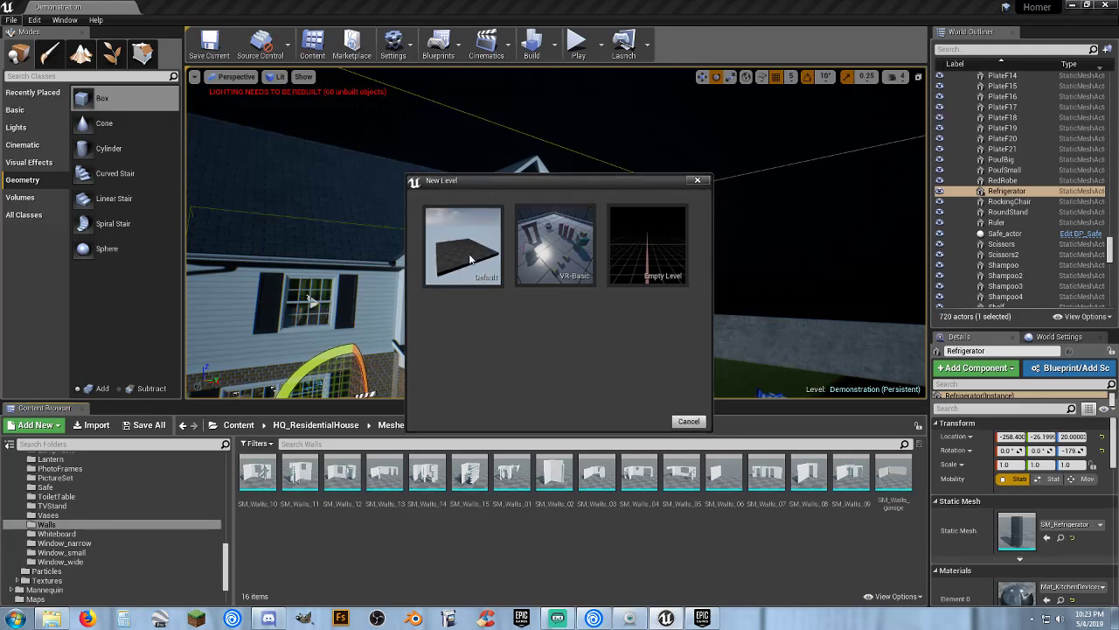
left_click(469, 259)
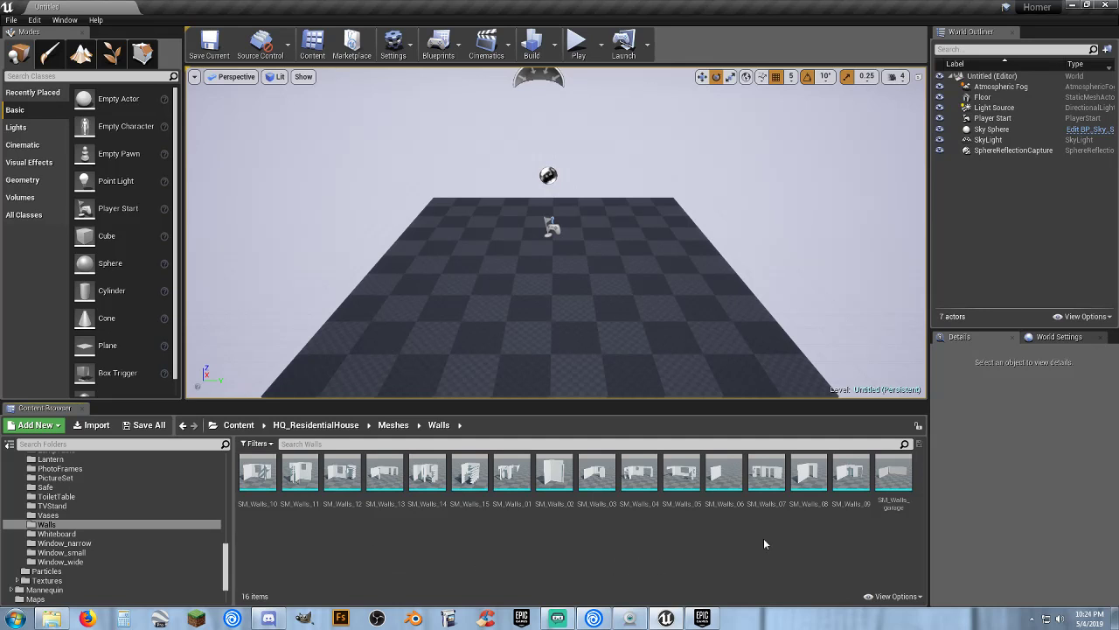
Place the SM_Walls_garage mesh on the floor and set the level's GameMode Override to ThirdPersonGameMode.
left_click_drag(893, 472, 494, 302)
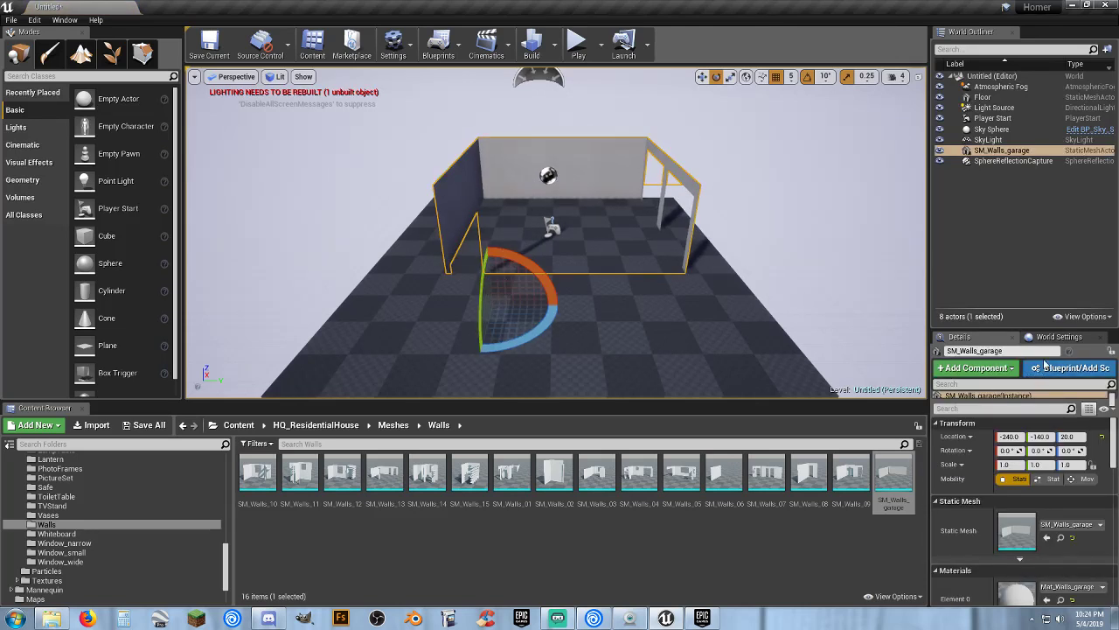
left_click(1058, 337)
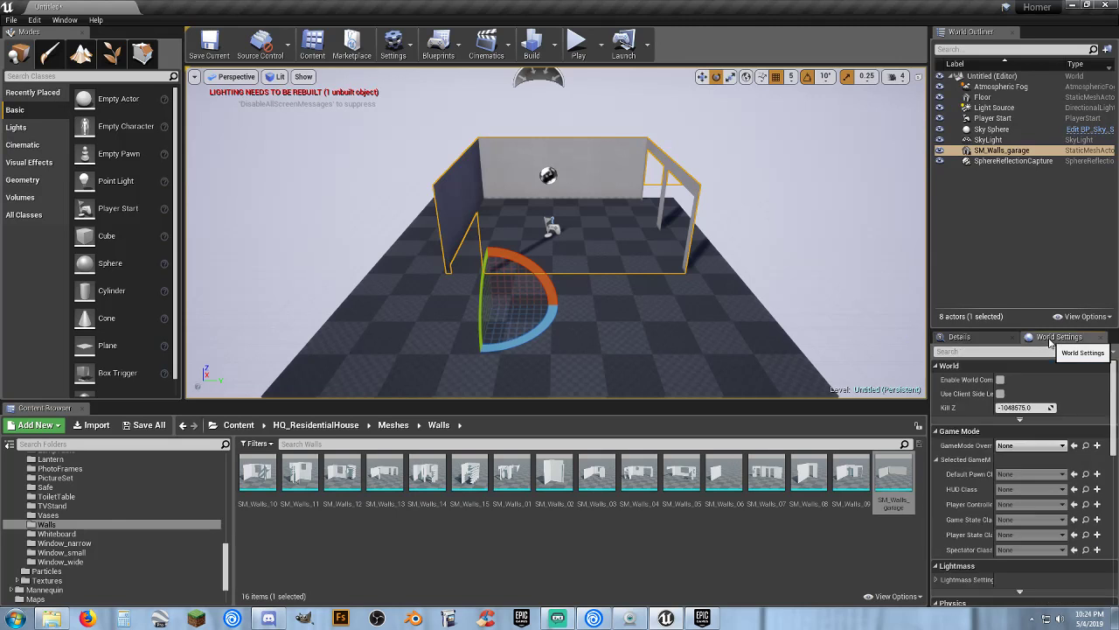
left_click(1010, 446)
left_click(979, 544)
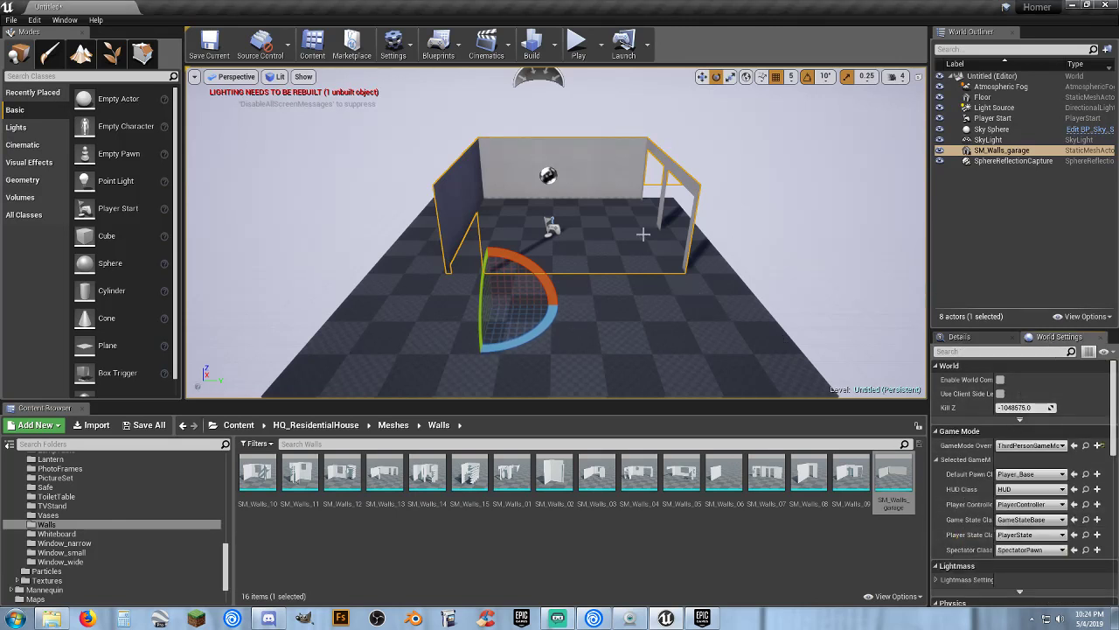
Move the garage walls along the Y axis so they are centred around the Player Start.
left_click(701, 77)
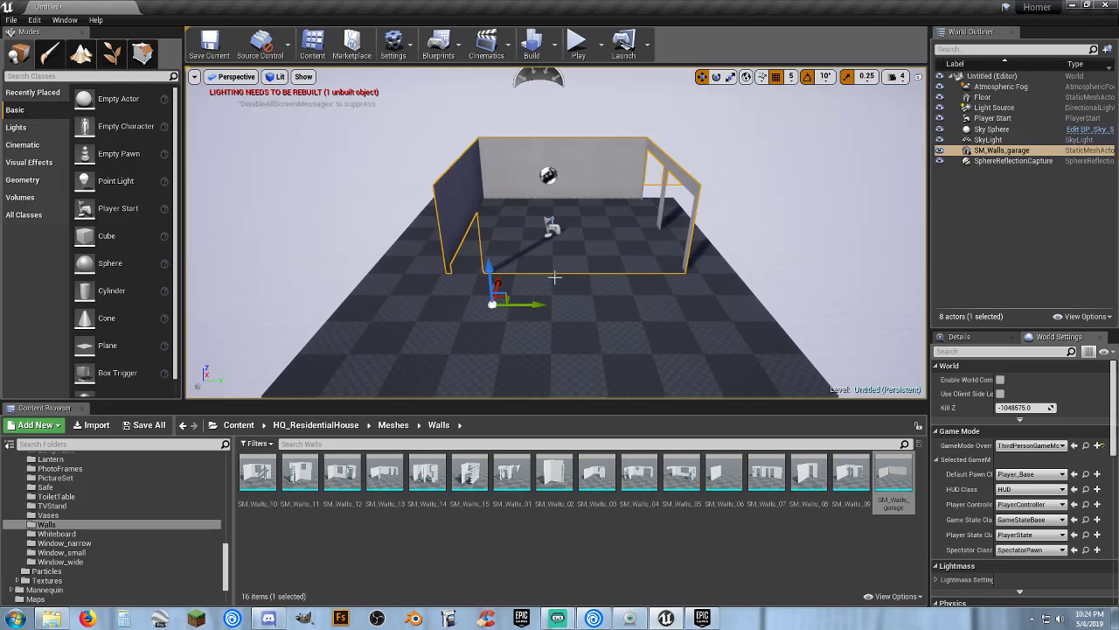
left_click_drag(533, 302, 491, 305)
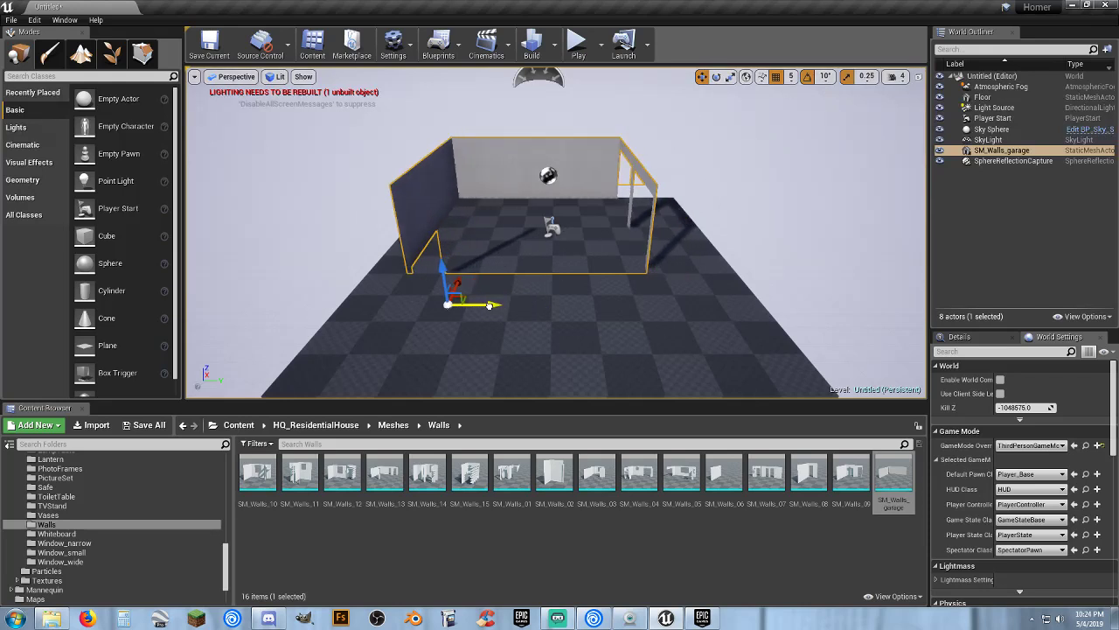
Play the new level, run the character around inside and outside the garage walls, and end the play session.
left_click(578, 42)
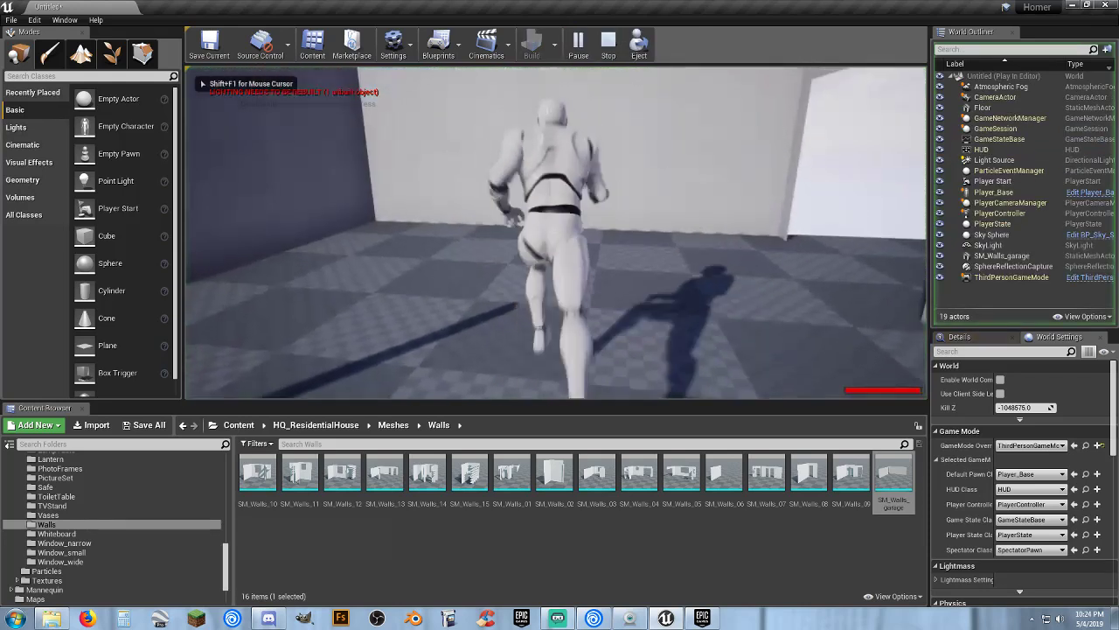
key("s")
key("a")
key("w")
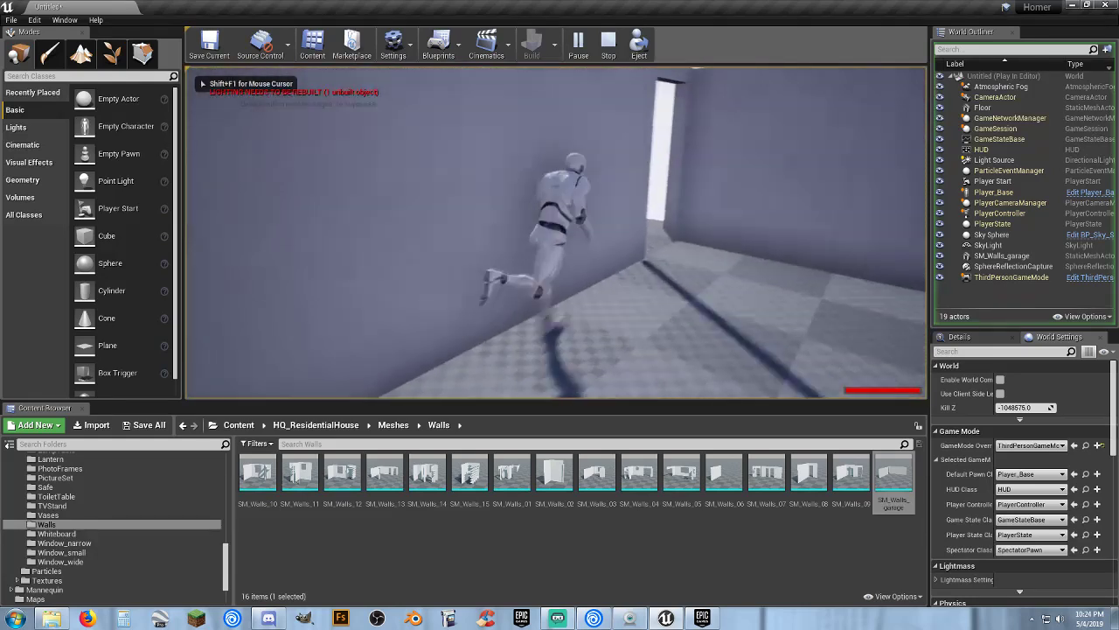
key("w")
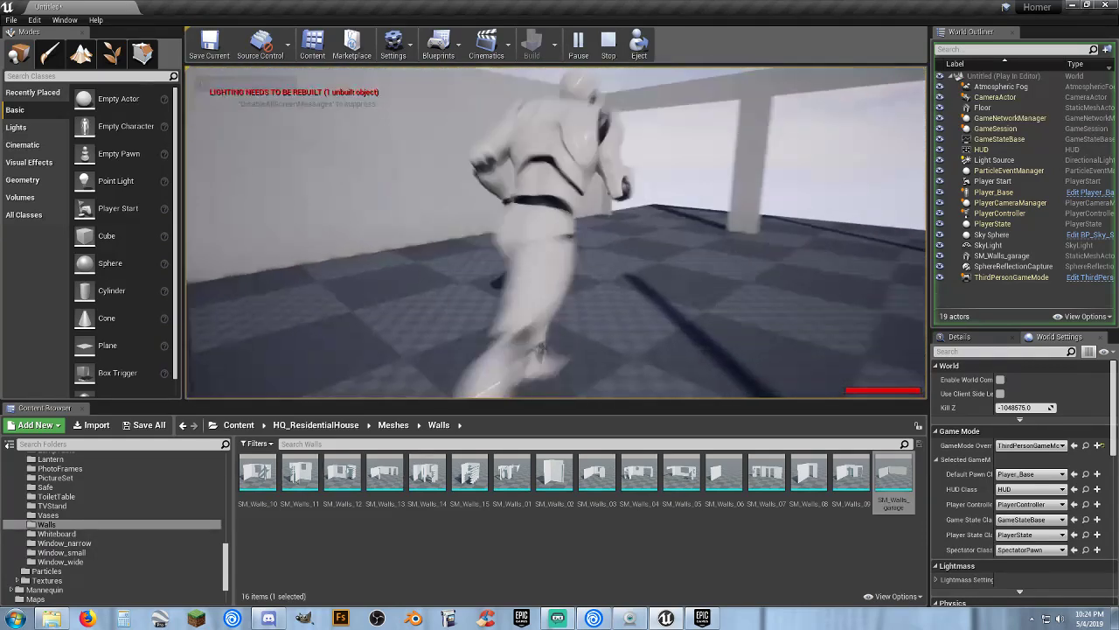
key("w")
key("d")
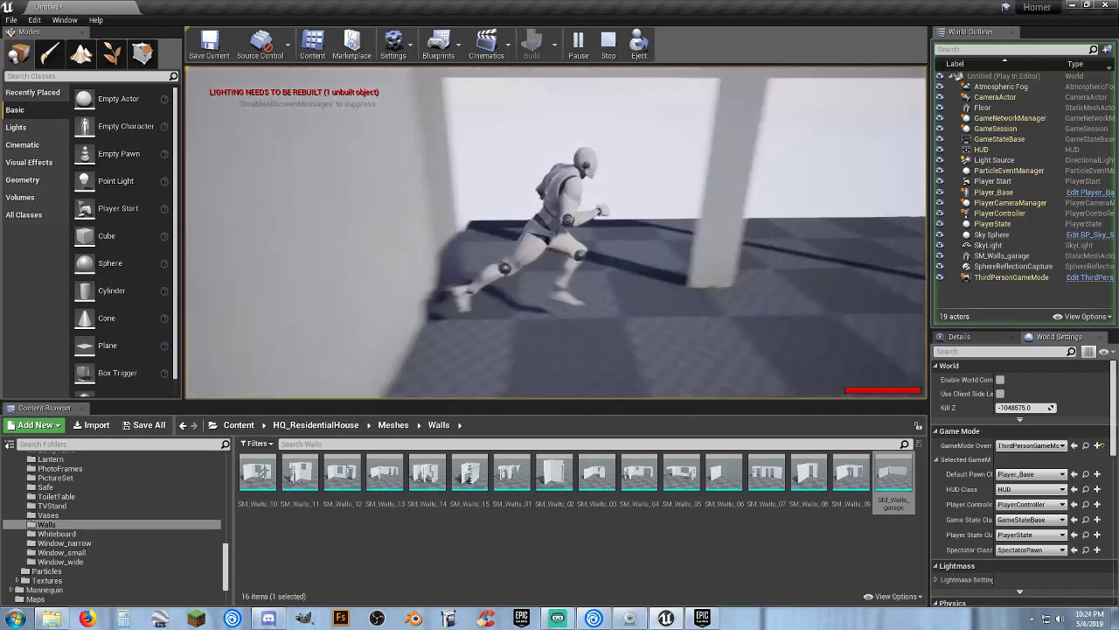
key("w")
key("w")
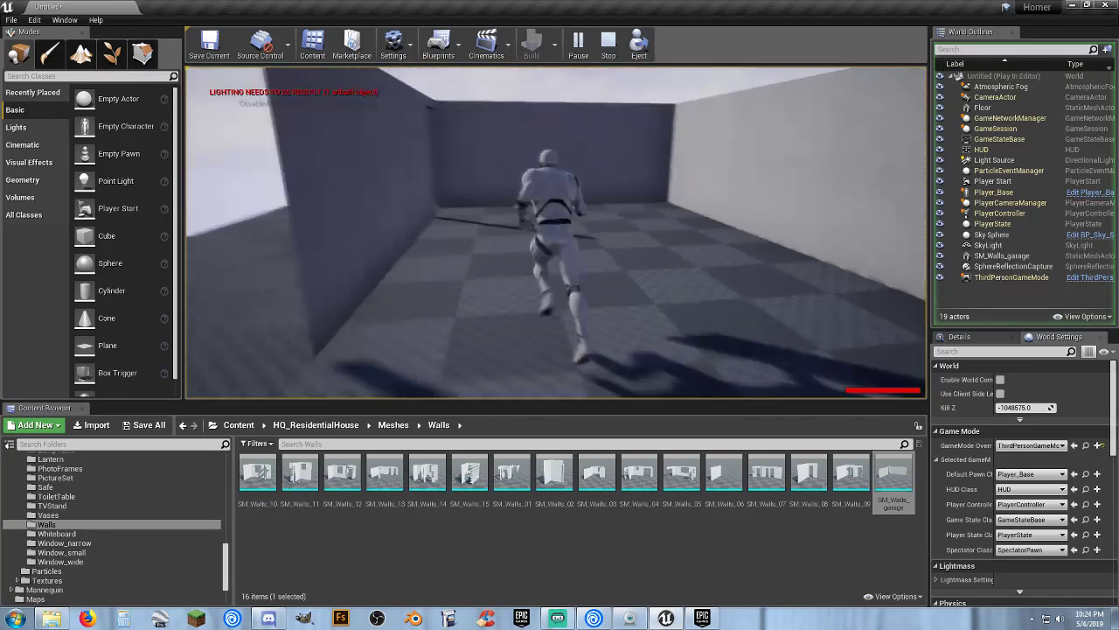
key("w")
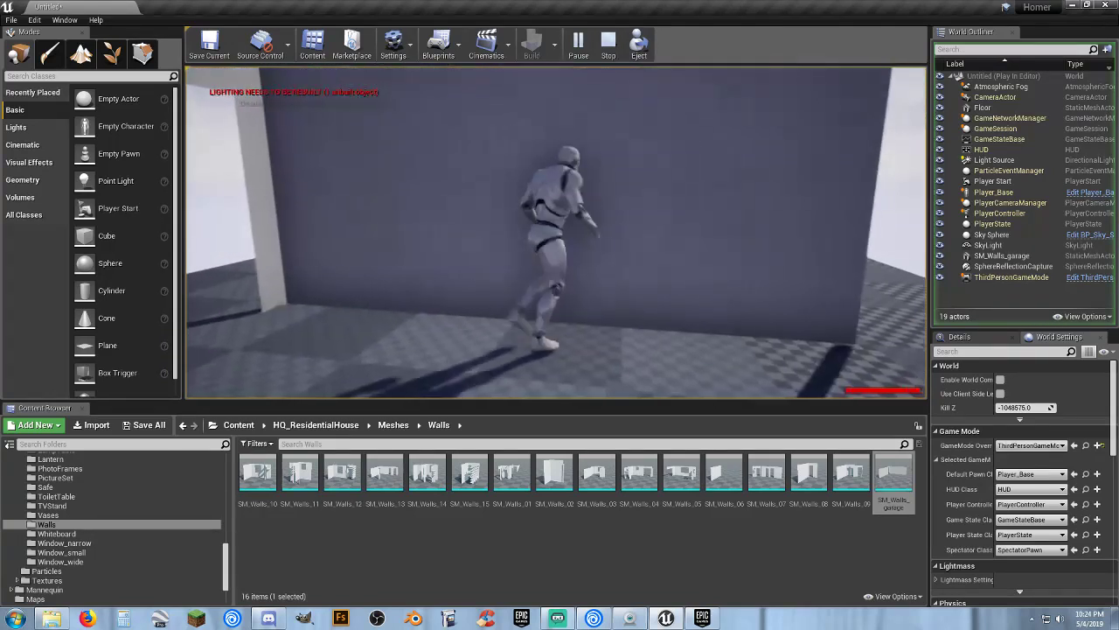
key("Escape")
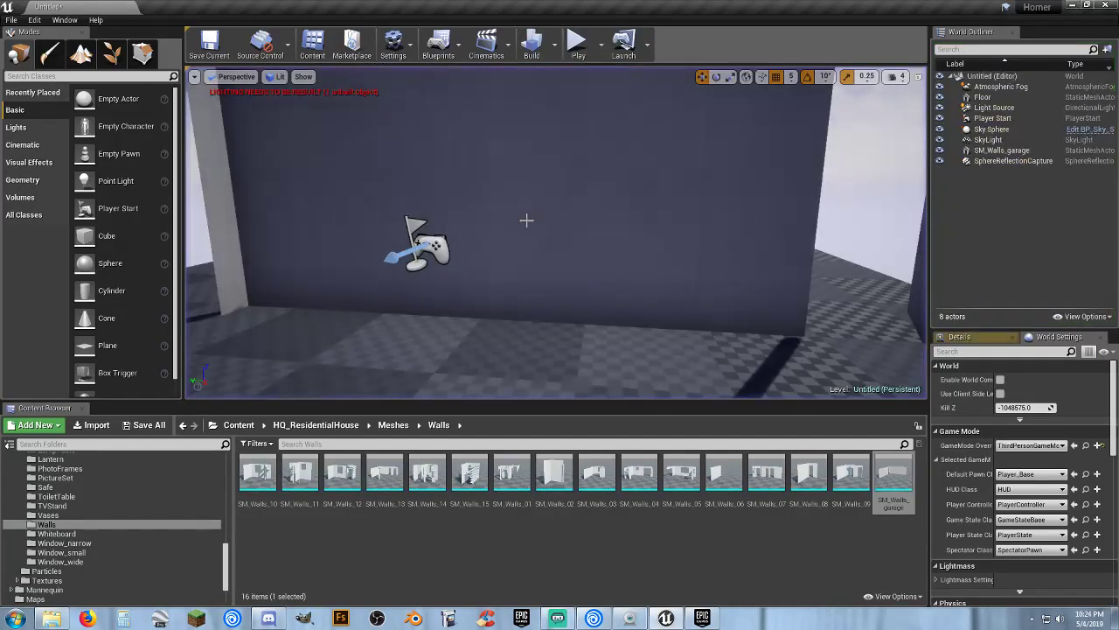
Delete the SM_Walls_garage mesh from the new level.
key("s")
right_click_drag(620, 243, 612, 271)
key("s")
mouse_move(655, 218)
right_mouse_down()
mouse_move(612, 218)
mouse_move(617, 206)
mouse_move(655, 217)
right_mouse_up()
key("w")
left_click(675, 190)
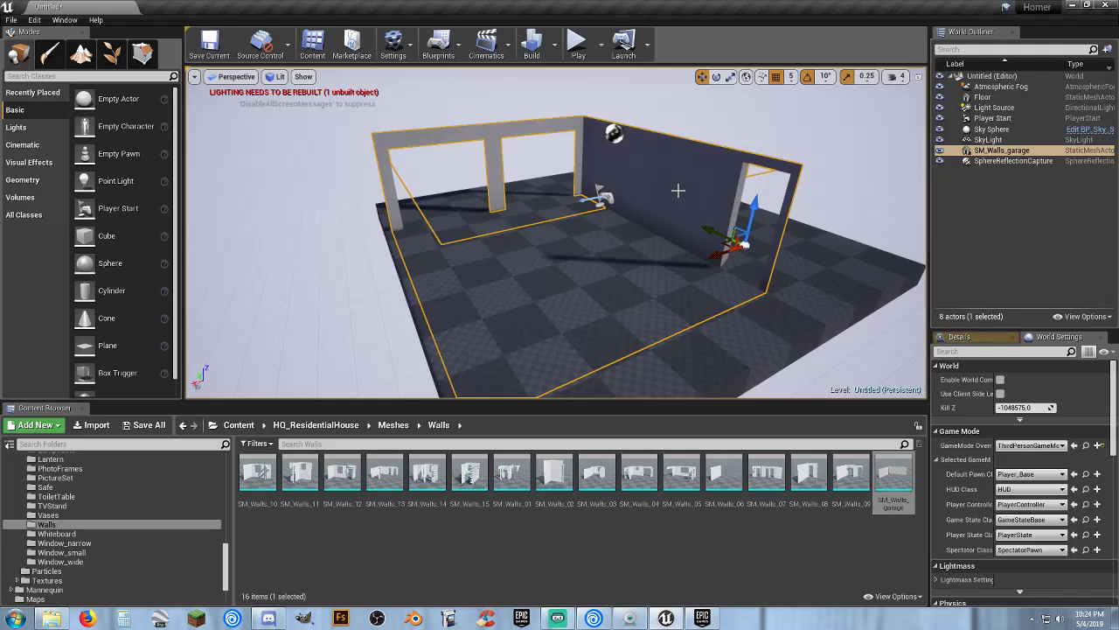
key("Delete")
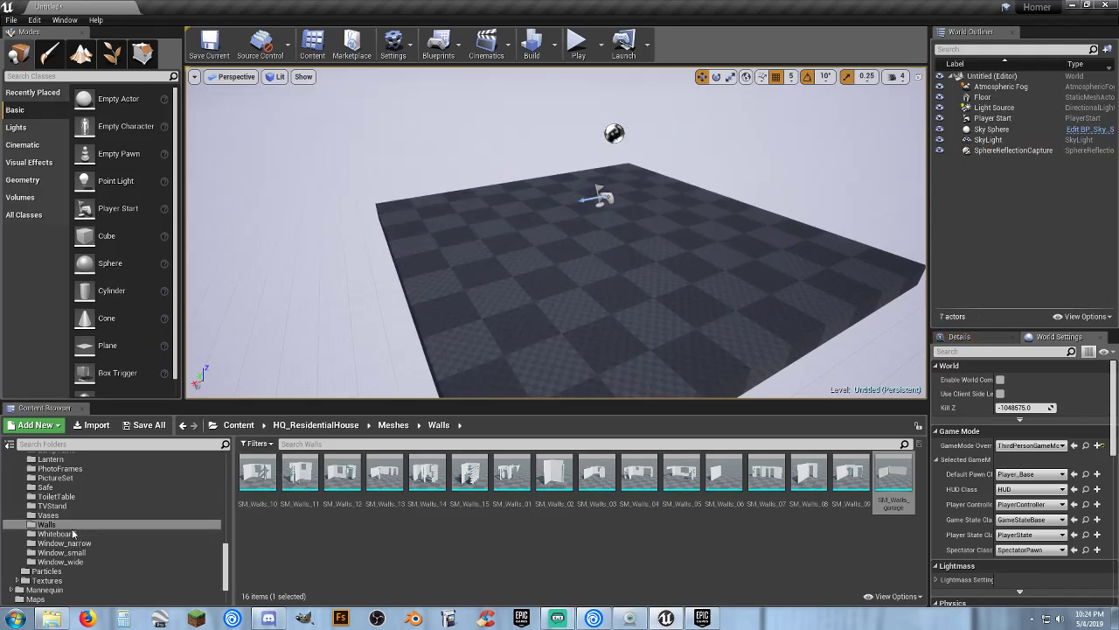
Browse the Particles folder and the Walls, Safe, Floors and DVD mesh folders of the HQ_ResidentialHouse pack.
scroll(89, 543, "down", 1)
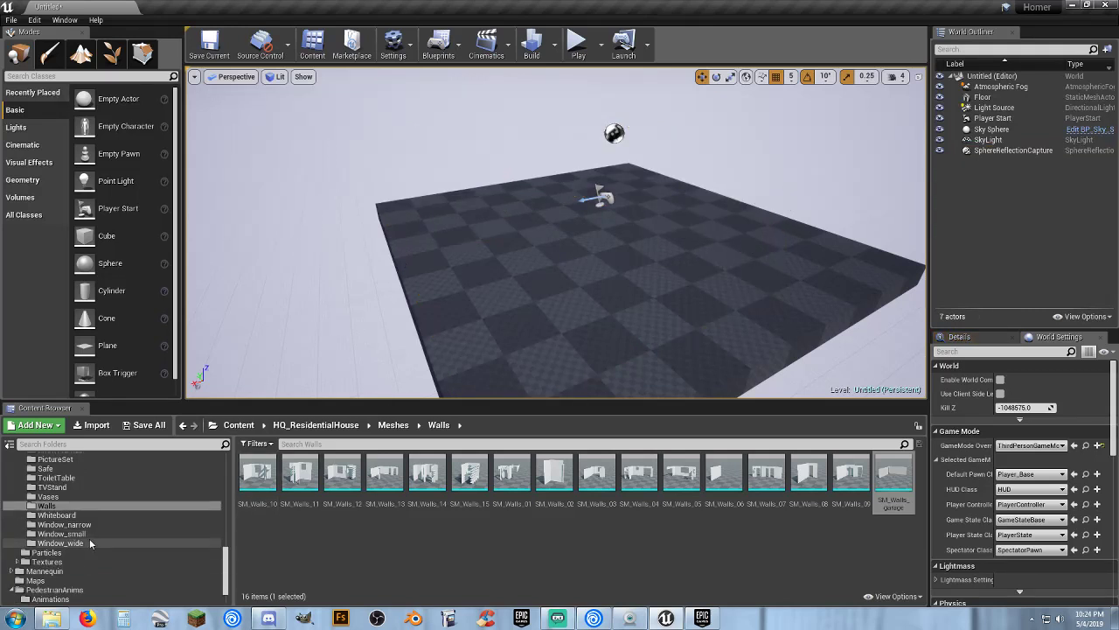
left_click(80, 551)
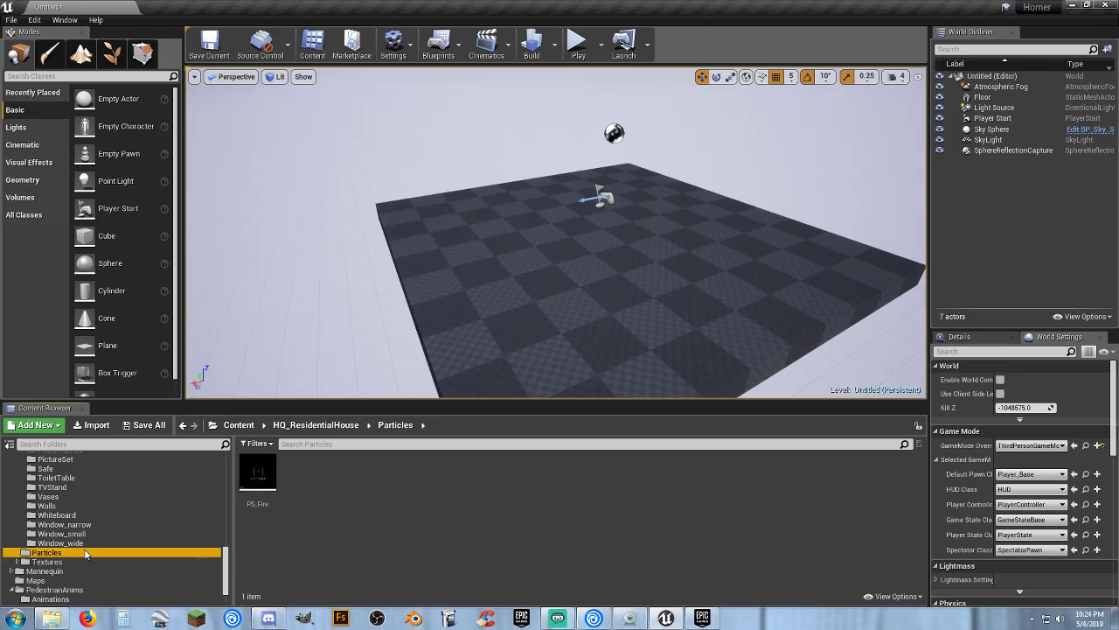
scroll(85, 553, "up", 2)
left_click(79, 545)
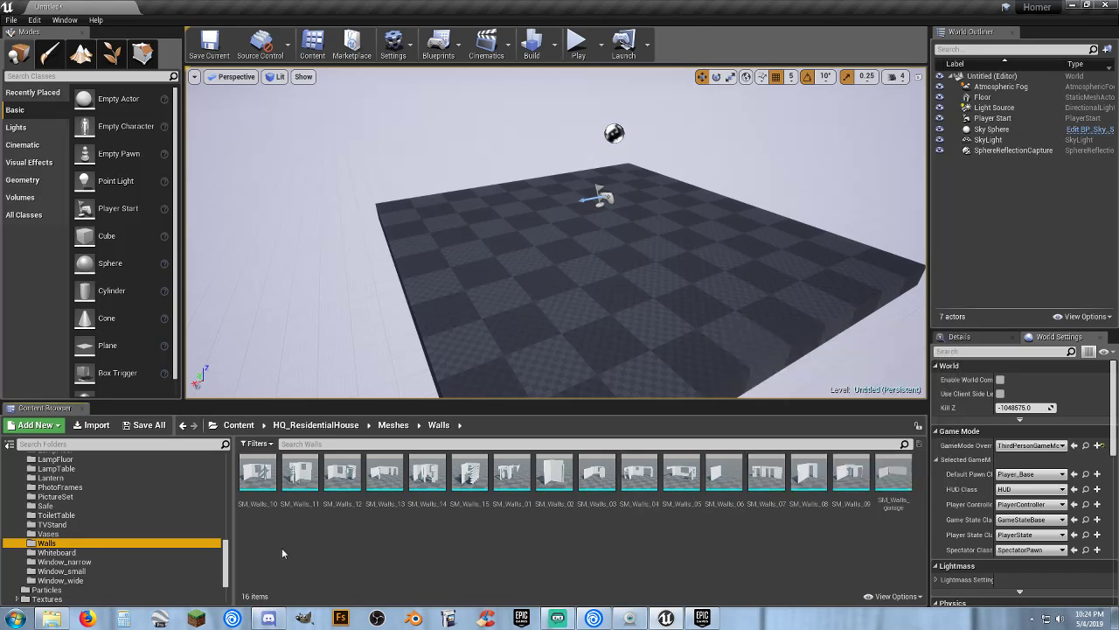
scroll(100, 547, "up", 2)
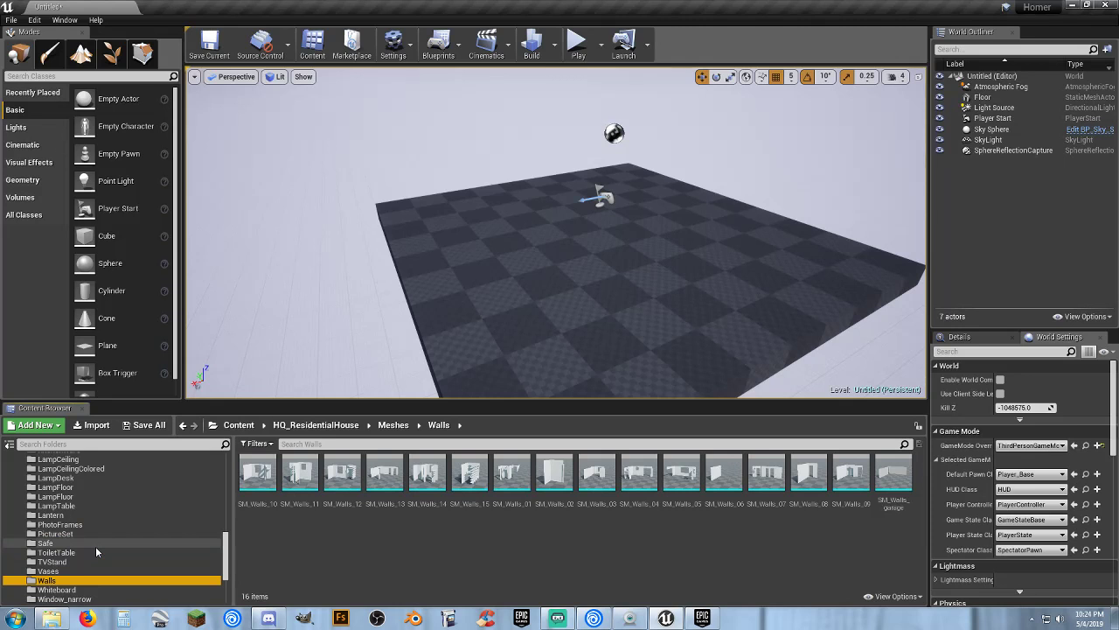
left_click(95, 546)
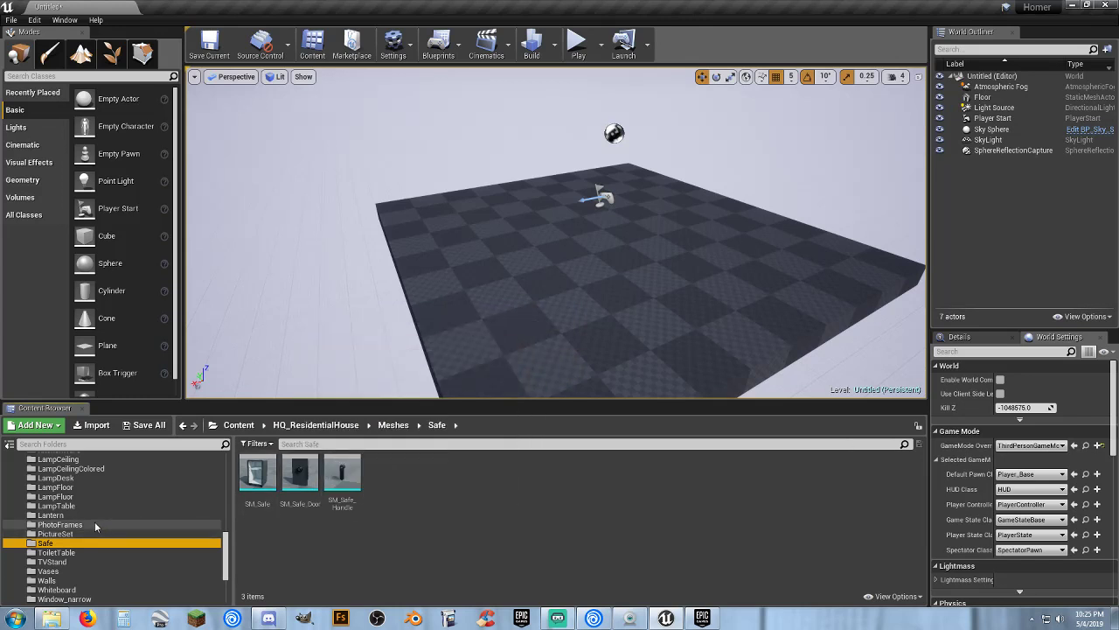
scroll(94, 521, "up", 4)
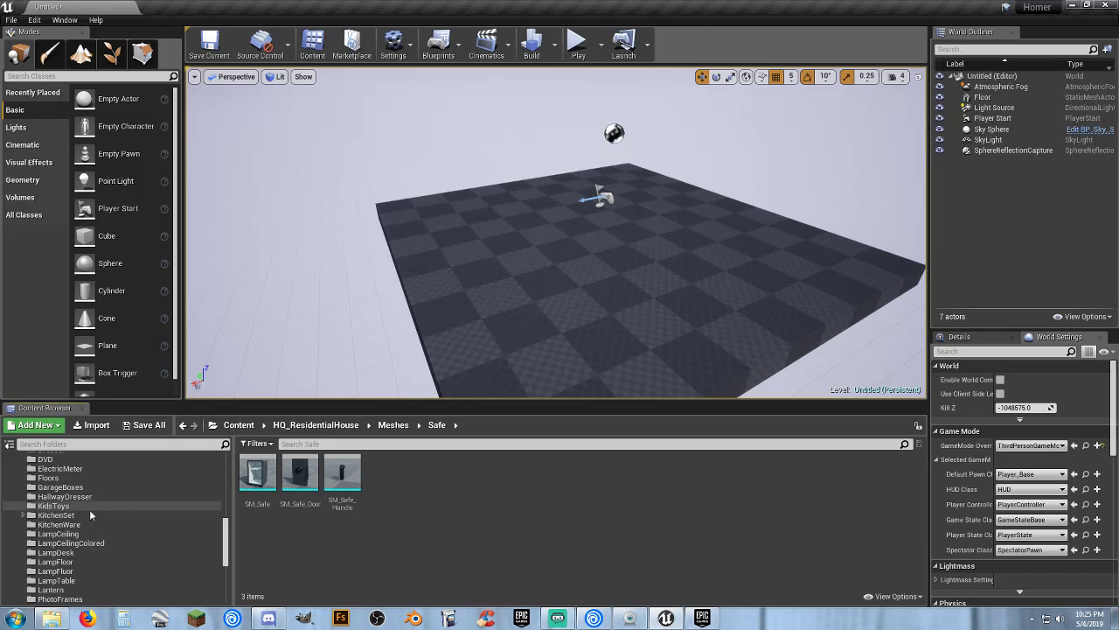
scroll(87, 507, "up", 1)
left_click(55, 497)
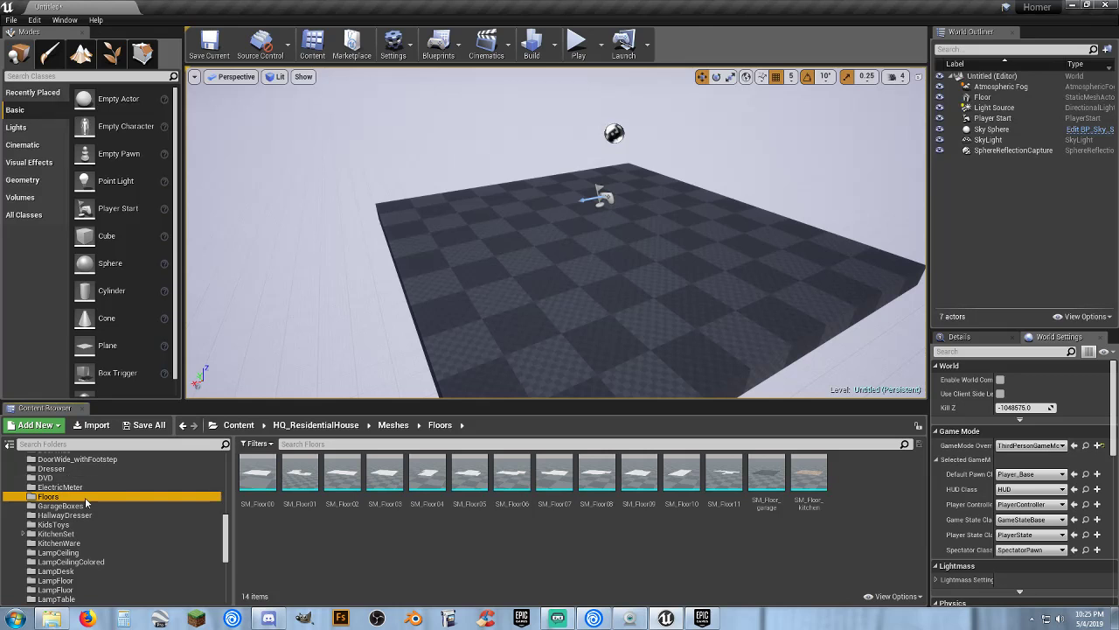
scroll(74, 494, "up", 2)
left_click(77, 516)
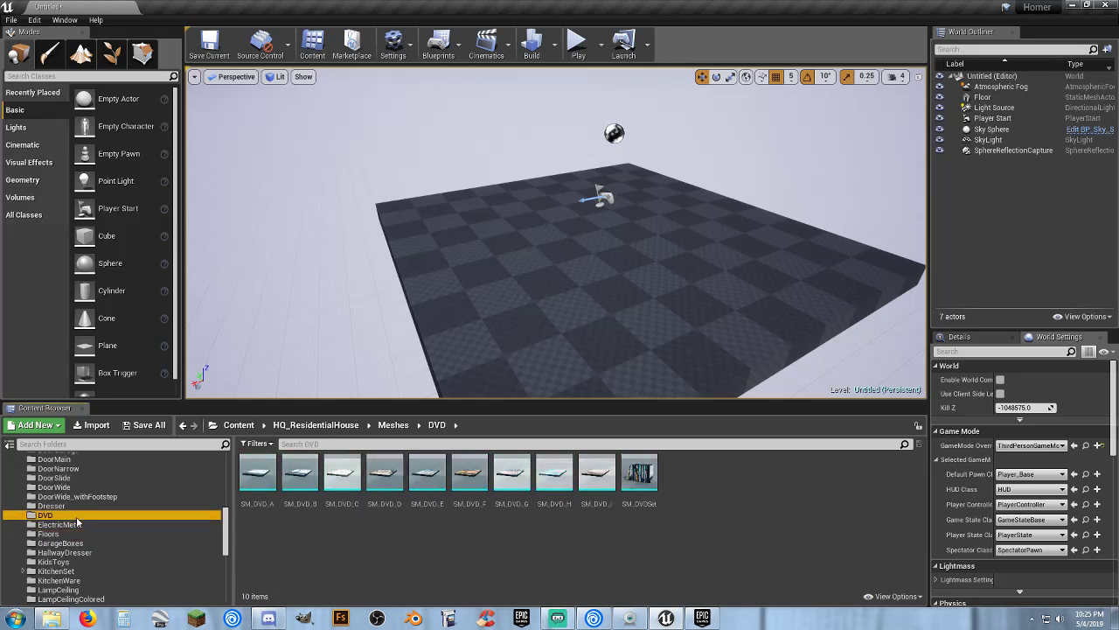
Look over the Meshes folder and inspect its AC_unit, BabyBed, BathroomSink and BONUS_ModularInteriors subfolders.
scroll(77, 516, "up", 4)
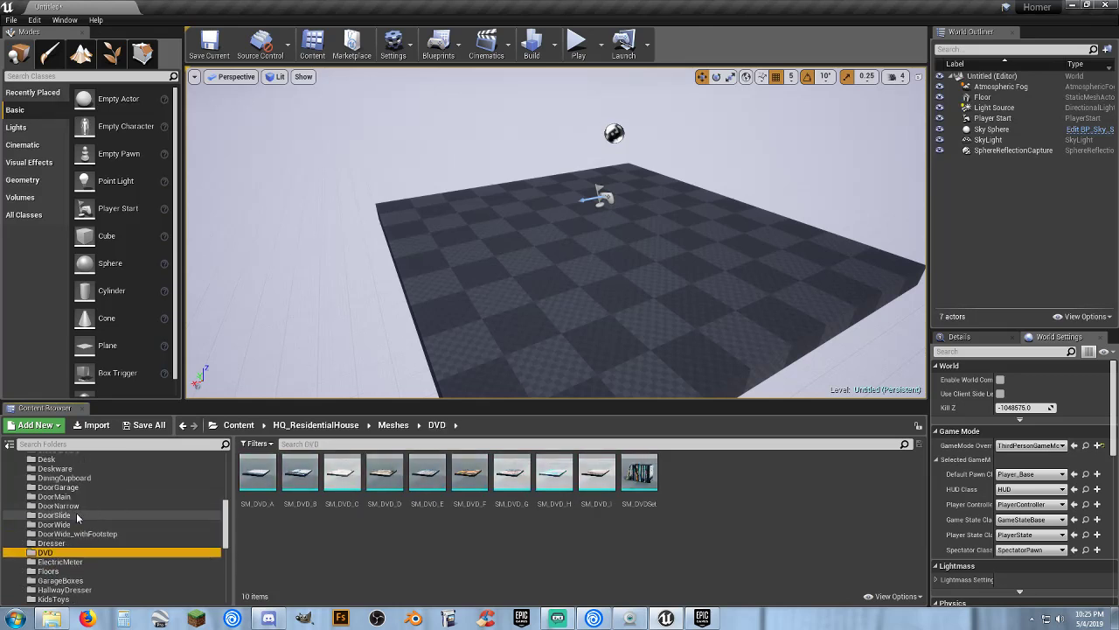
scroll(77, 516, "up", 8)
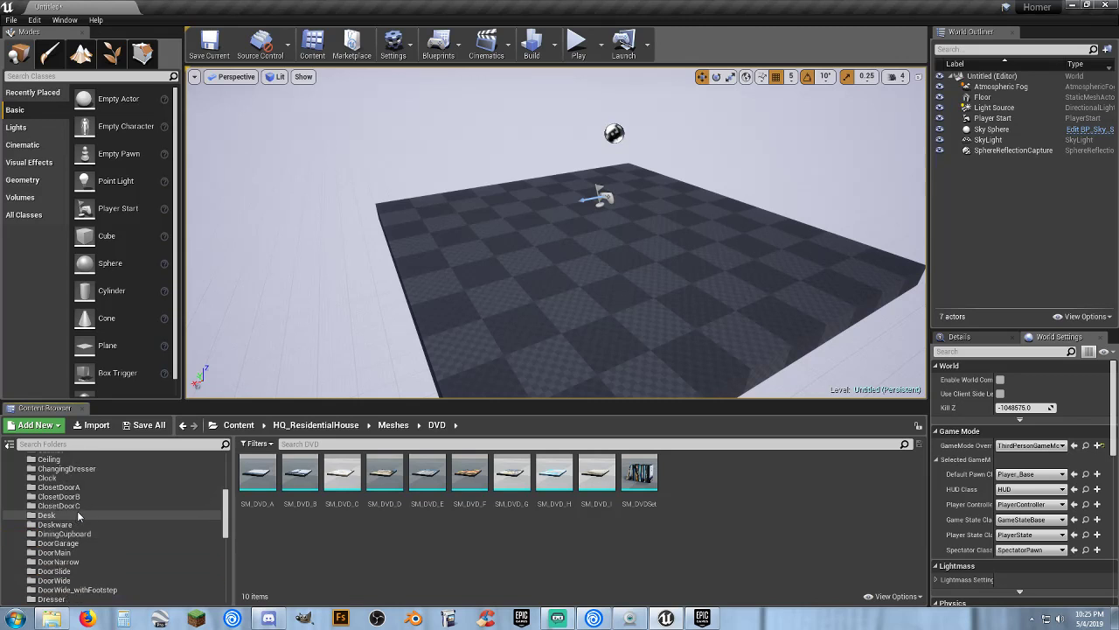
left_click(76, 508)
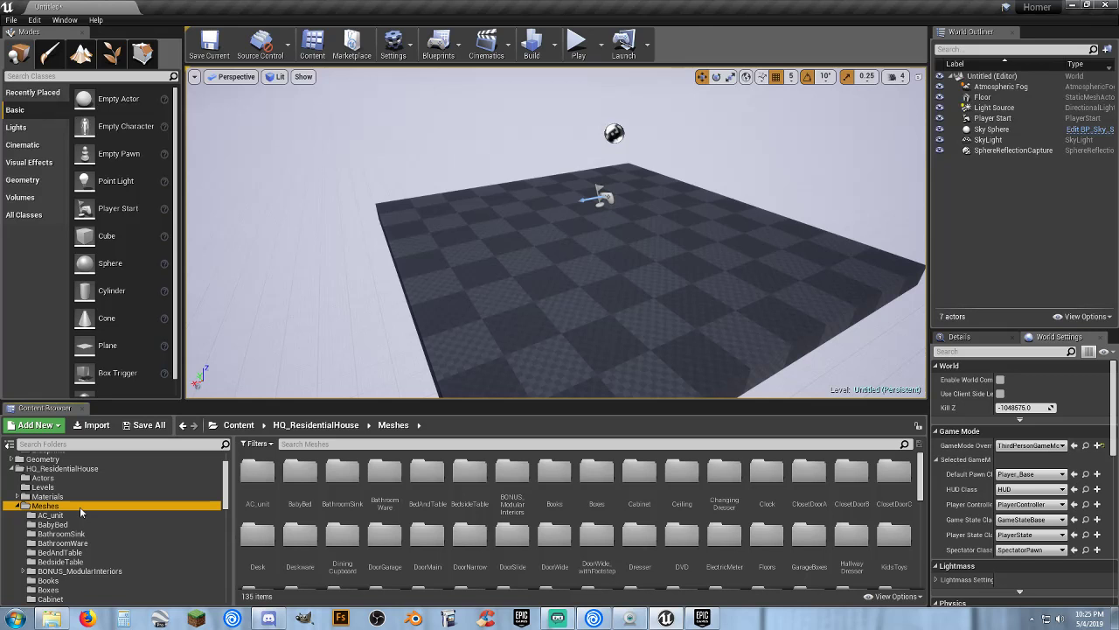
scroll(372, 504, "down", 3)
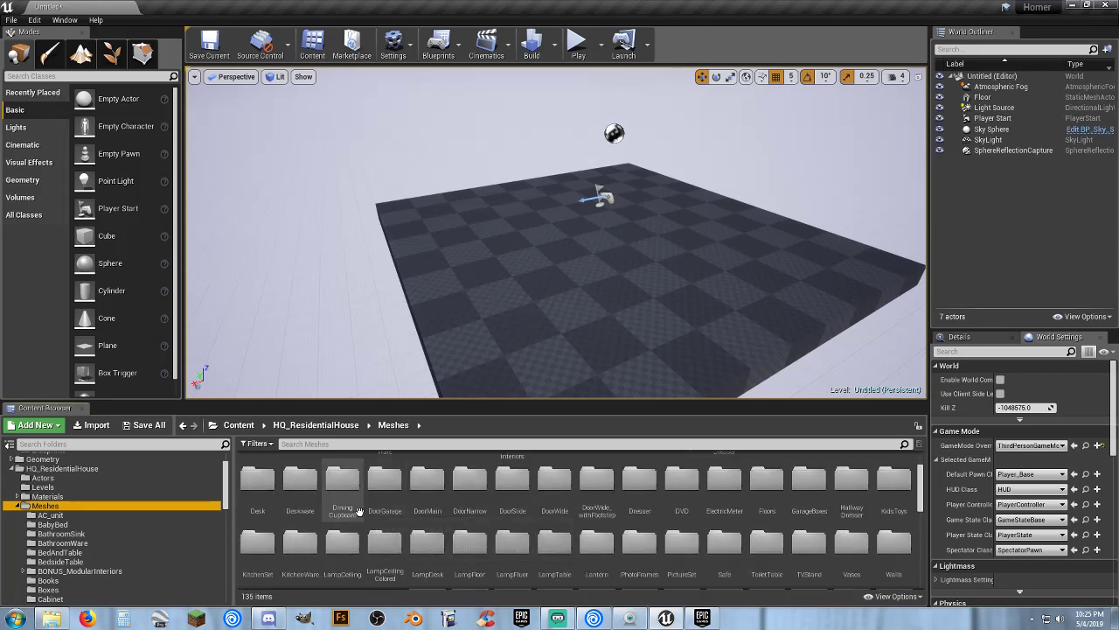
scroll(357, 511, "up", 1)
left_click(62, 515)
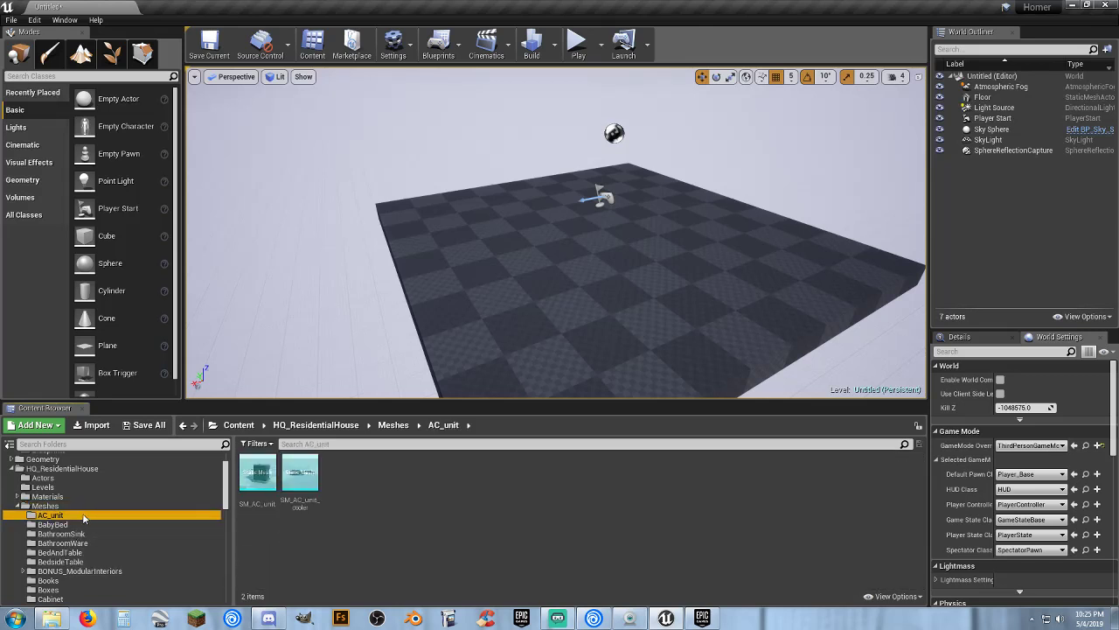
left_click(68, 526)
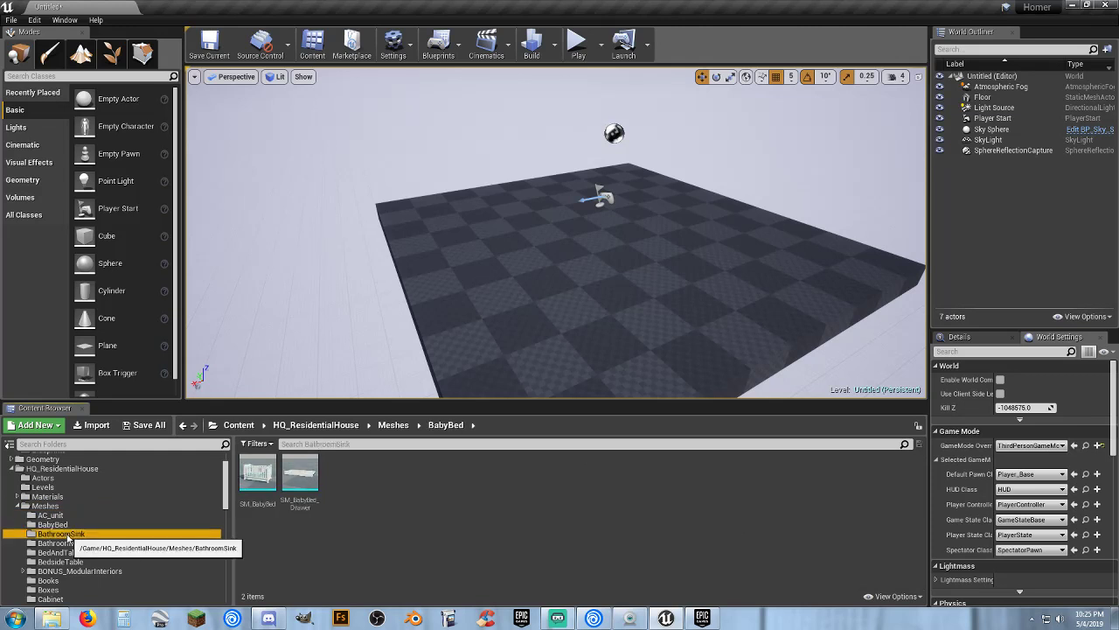
left_click(79, 533)
scroll(127, 558, "down", 4)
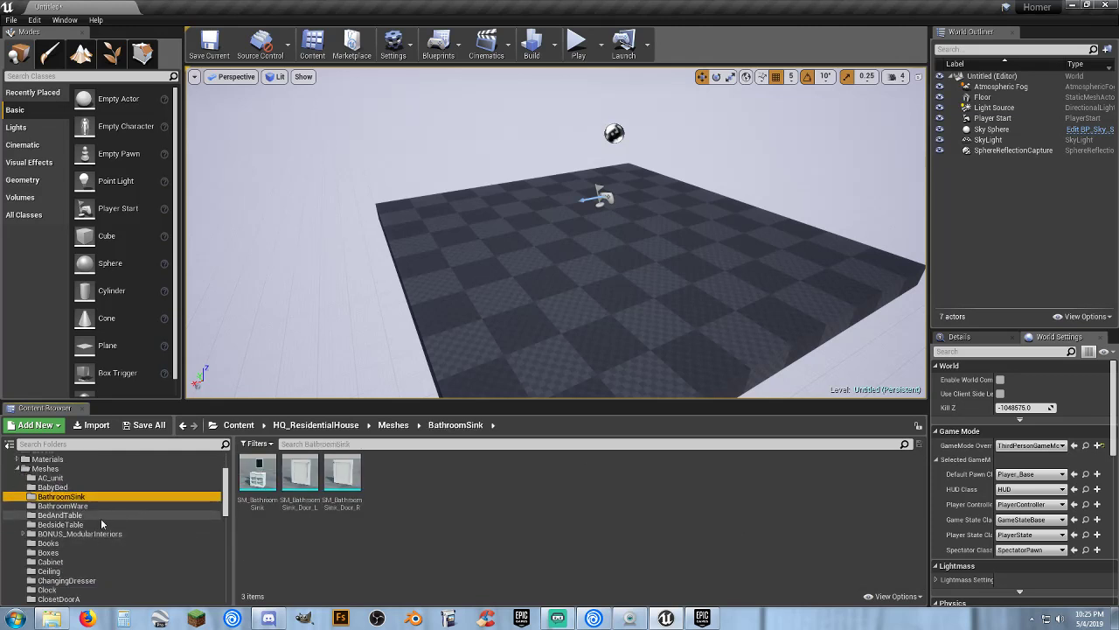
left_click(98, 533)
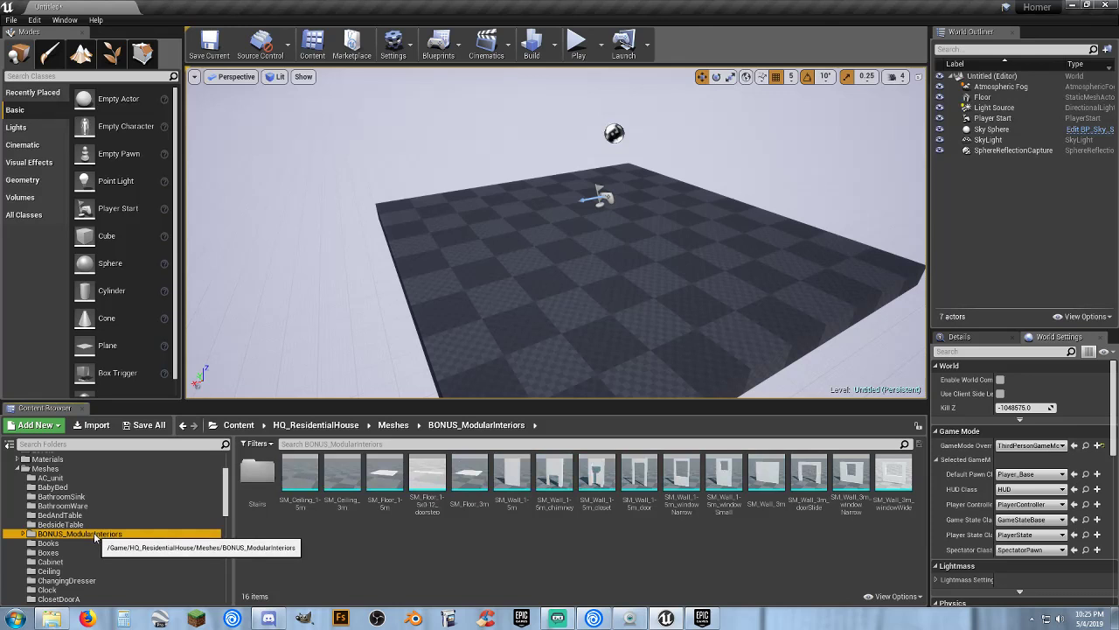
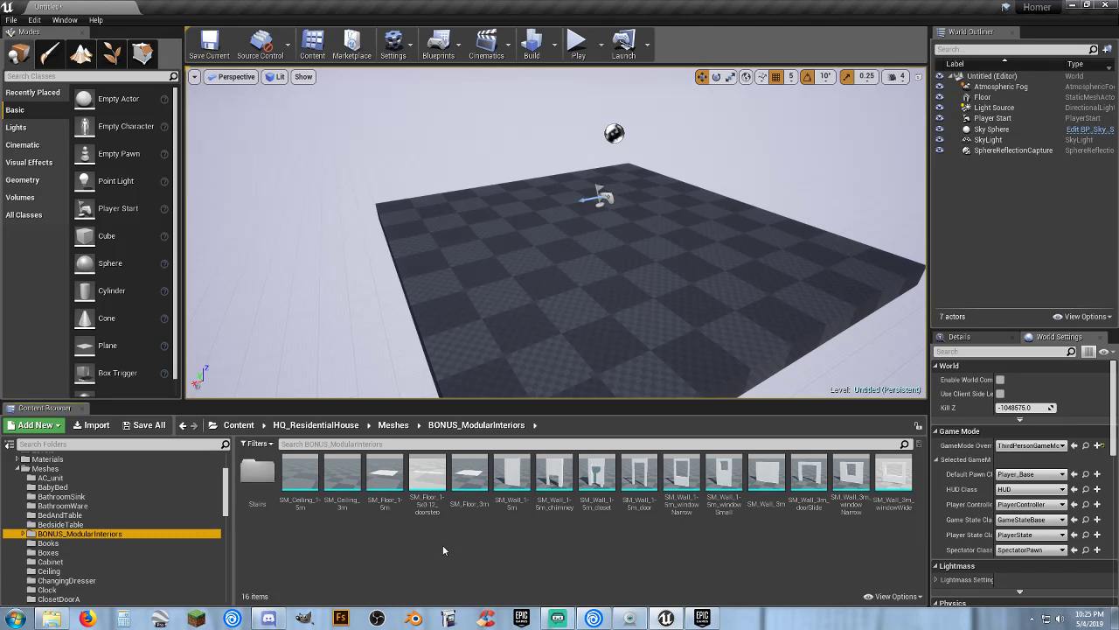
Inspect the meshes in the Books, Boxes, Cabinet, Ceiling, ChangingDresser and Clock folders.
scroll(70, 516, "down", 2)
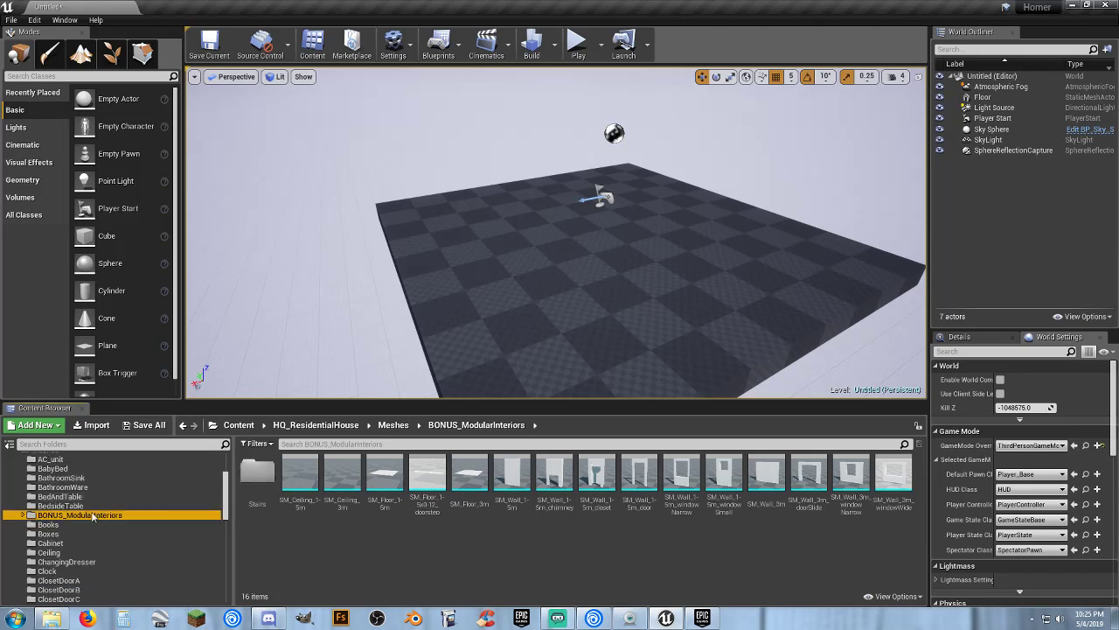
left_click(61, 508)
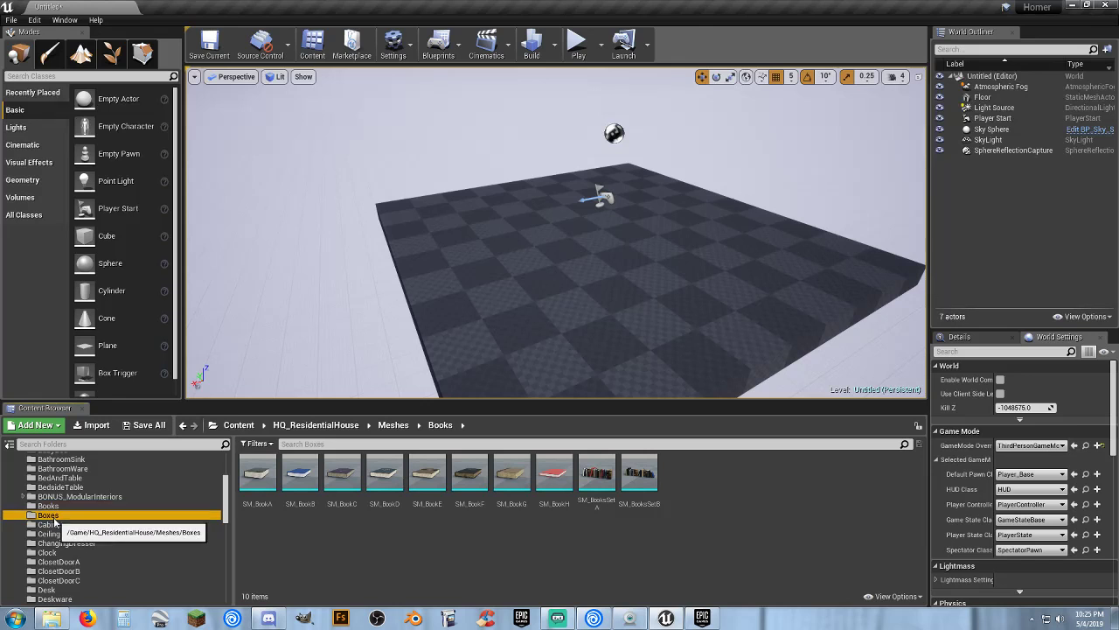
left_click(52, 515)
left_click(51, 525)
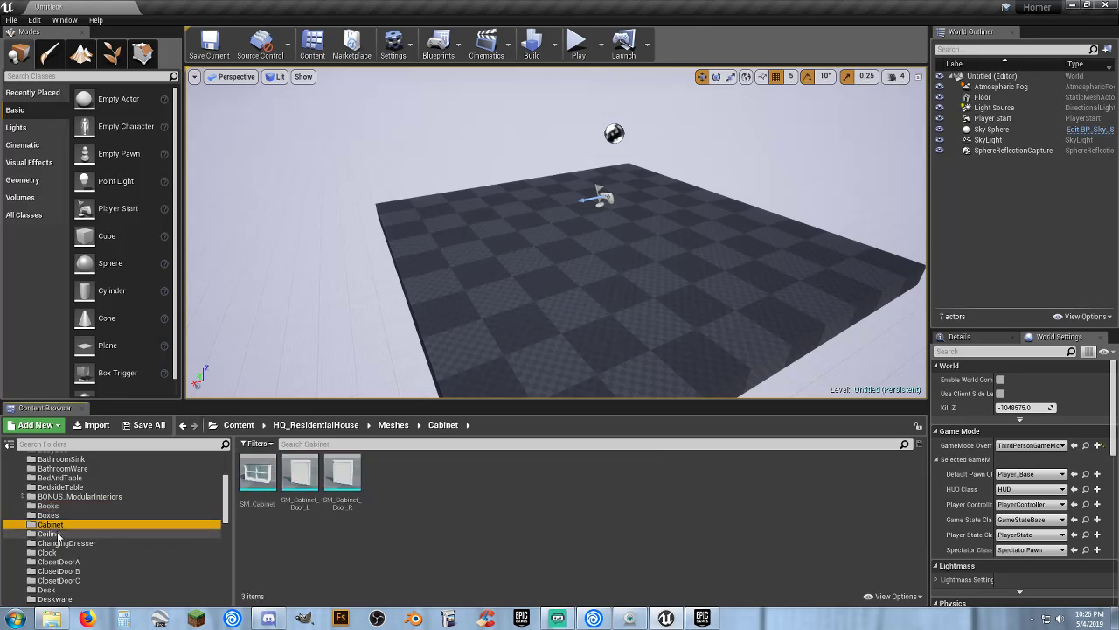
left_click(52, 534)
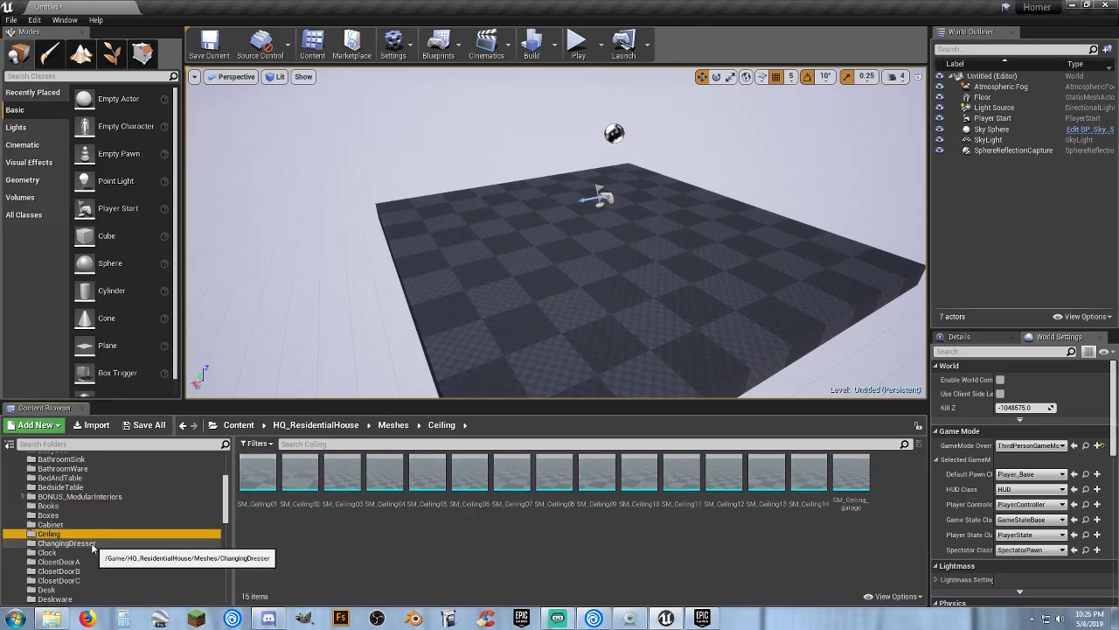
scroll(92, 546, "down", 2)
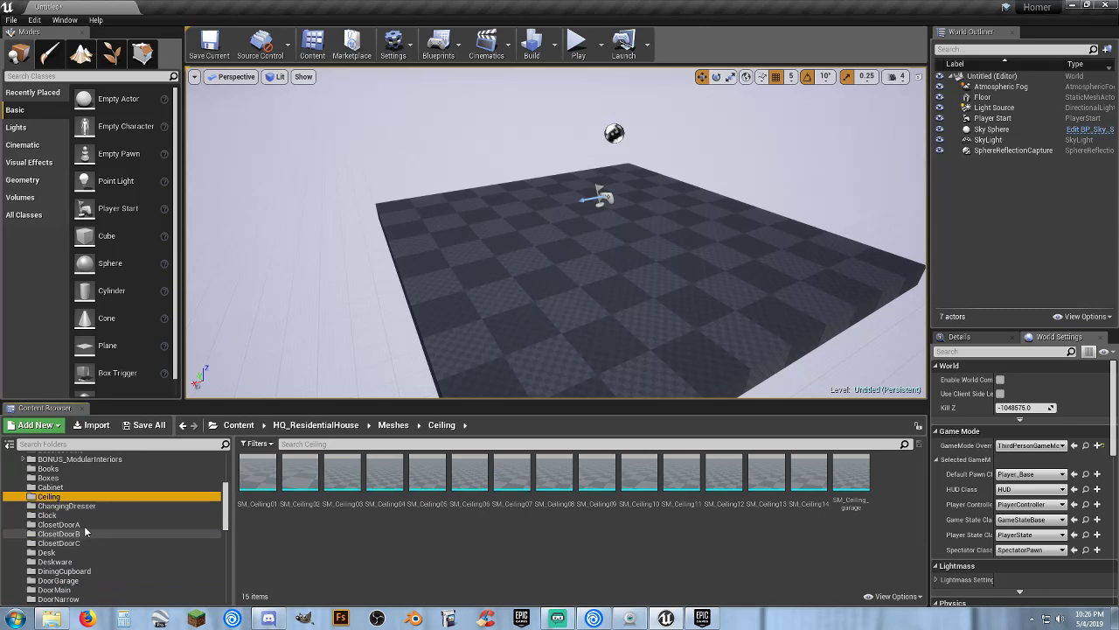
left_click(90, 508)
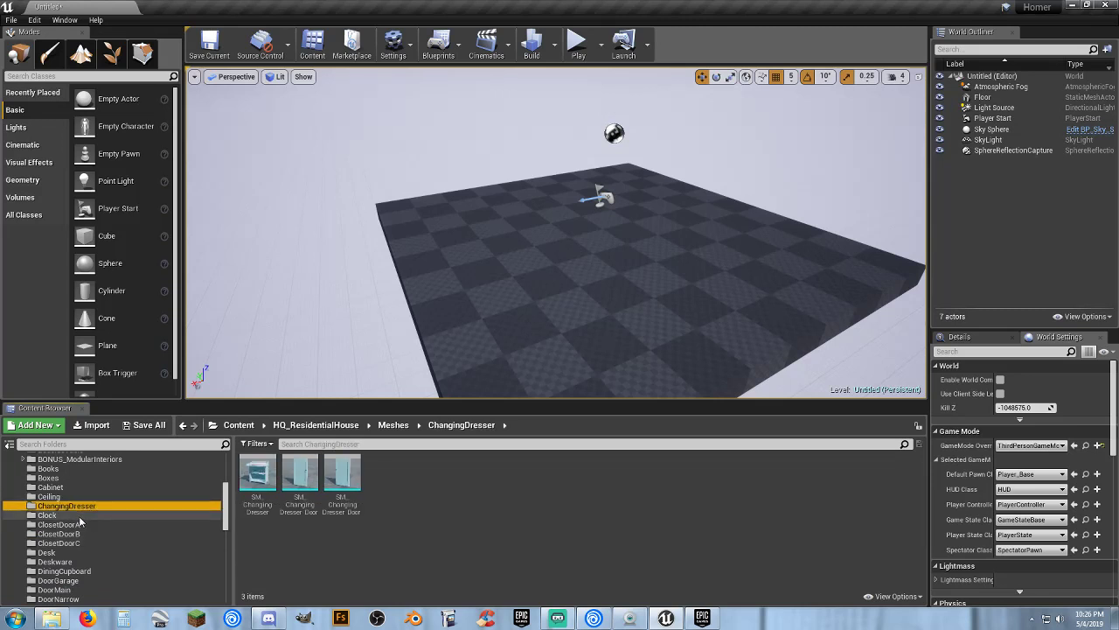
left_click(79, 516)
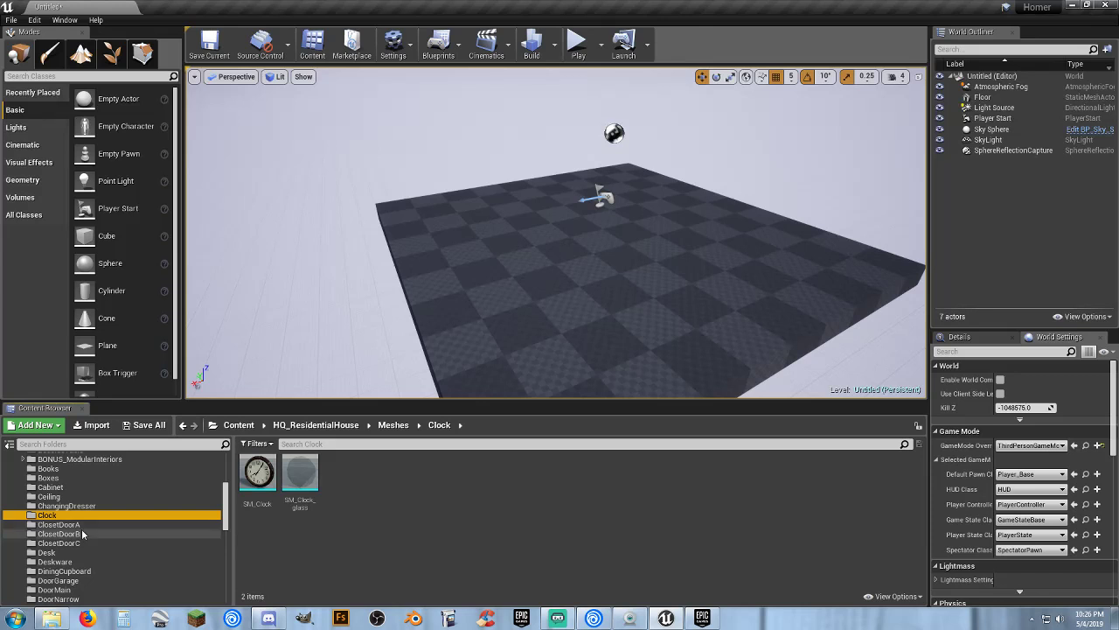
Preview the Garage_door_Anim animation from the DoorGarage folder, viewing the door from the side, and close its editor.
scroll(82, 533, "down", 2)
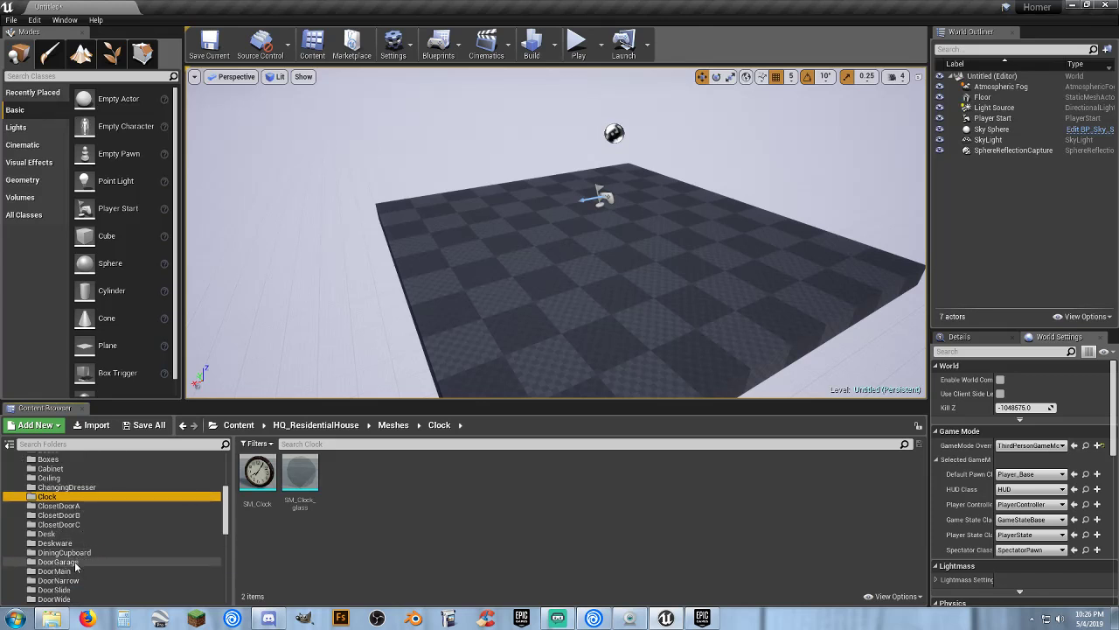
left_click(82, 562)
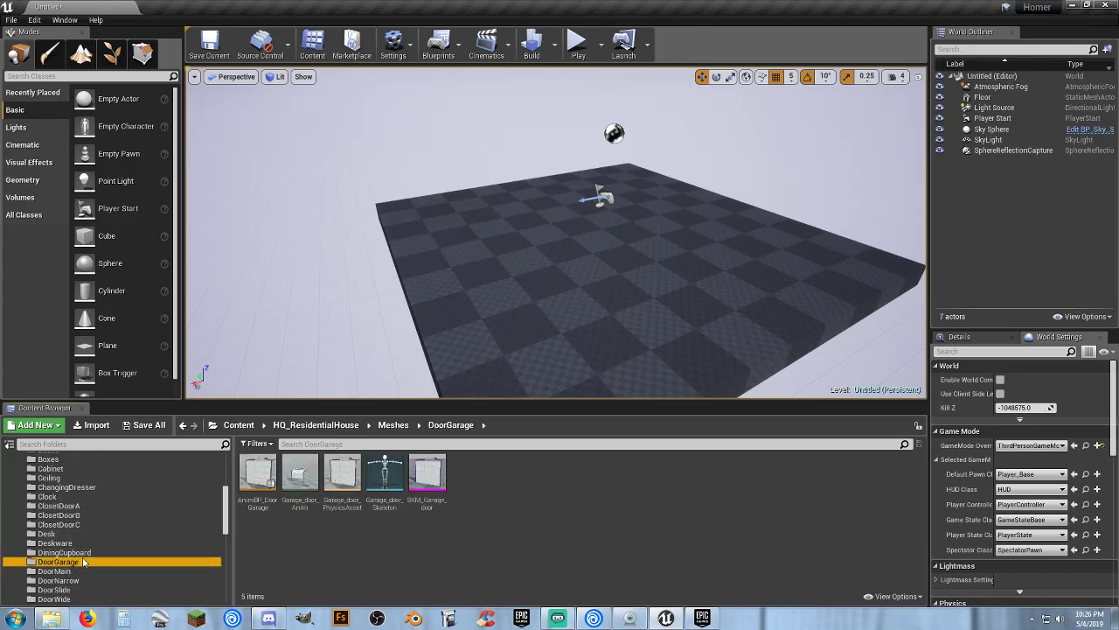
double_click(300, 477)
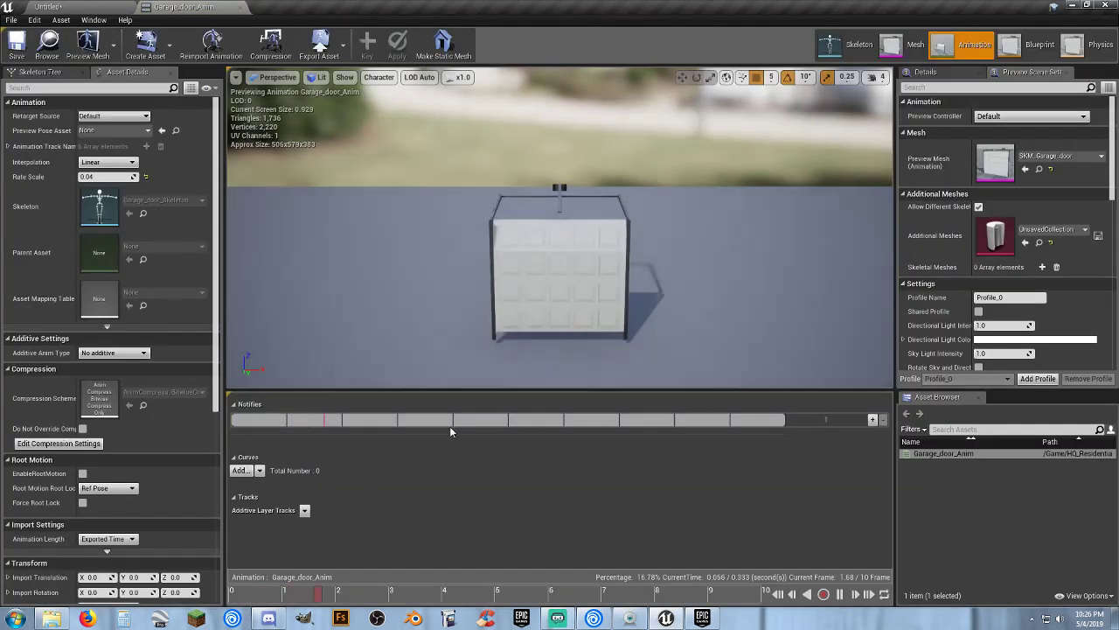
left_click_drag(601, 360, 685, 303)
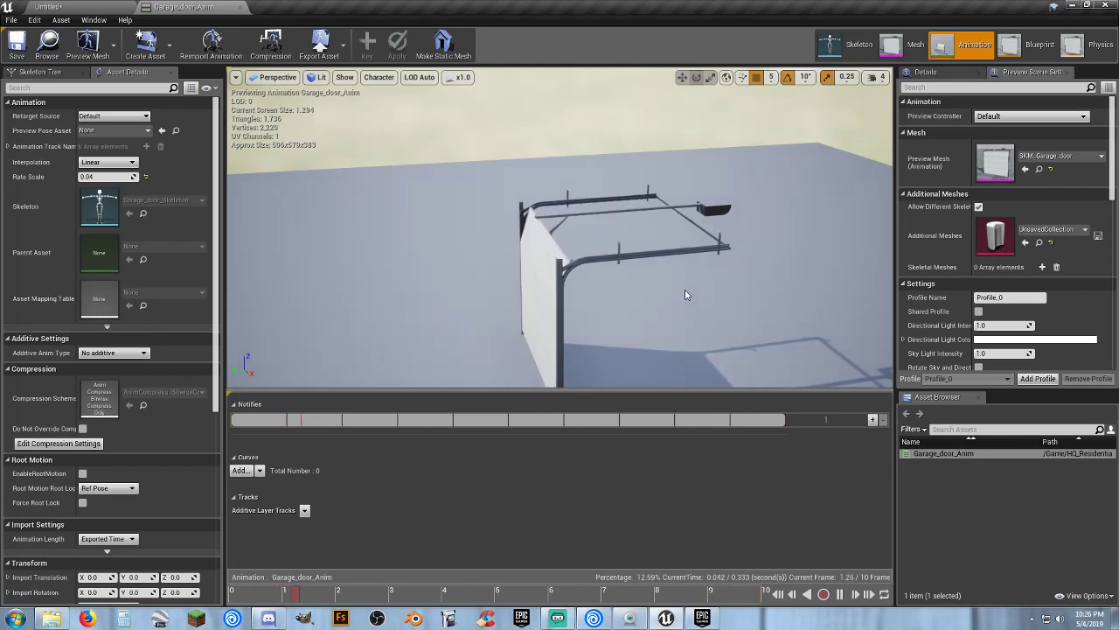
left_click(240, 8)
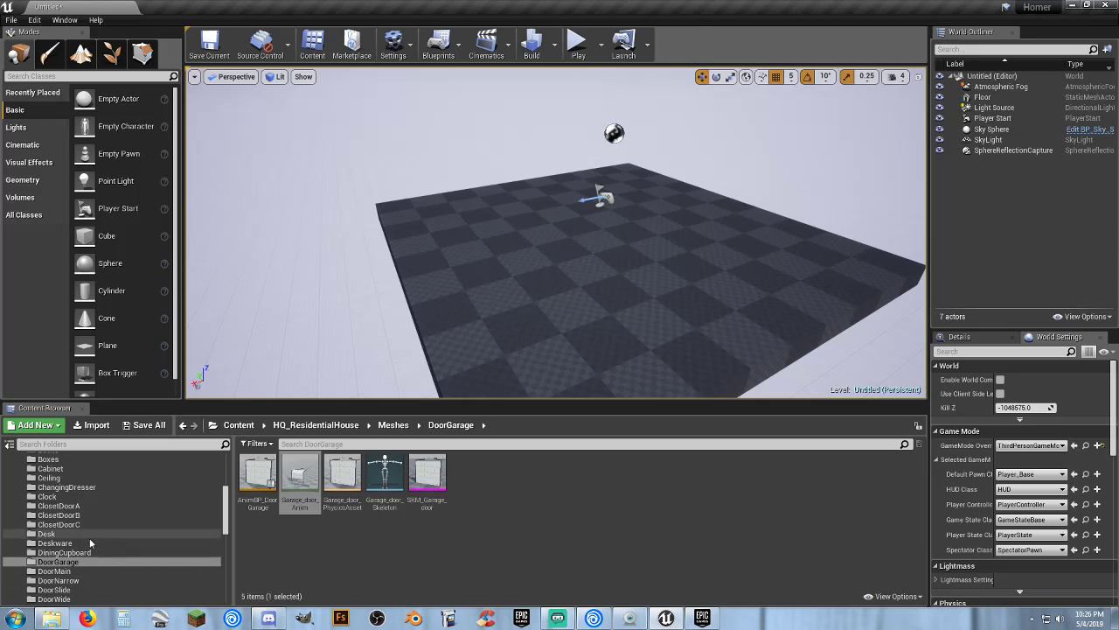
Look over the contents of the DoorWide_withFootstep and Floors mesh folders.
scroll(74, 548, "down", 2)
scroll(100, 549, "down", 1)
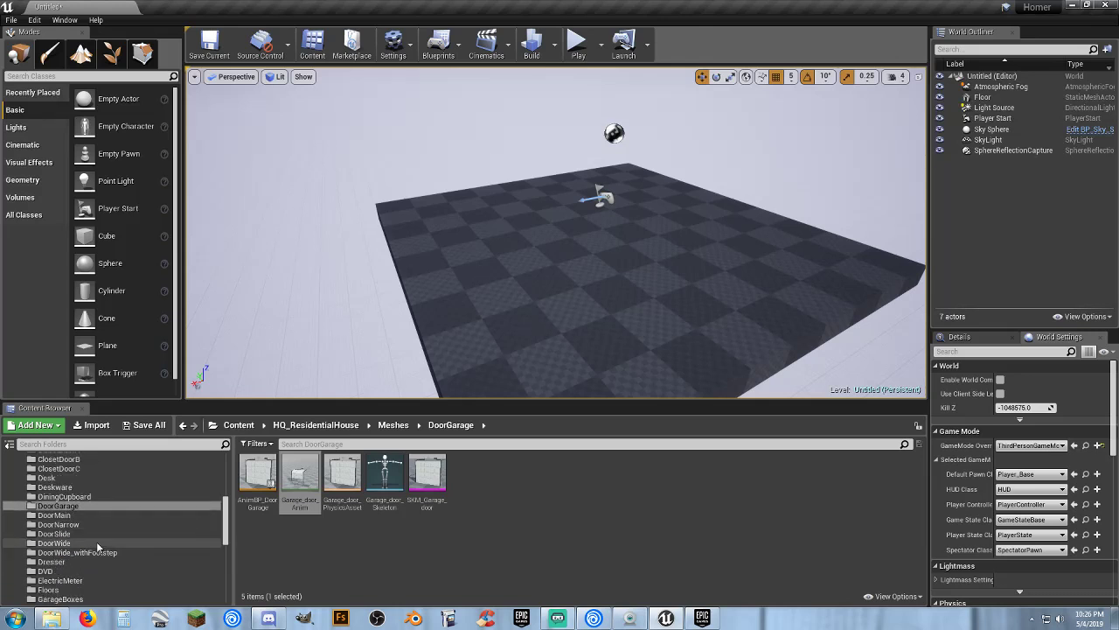
left_click(110, 553)
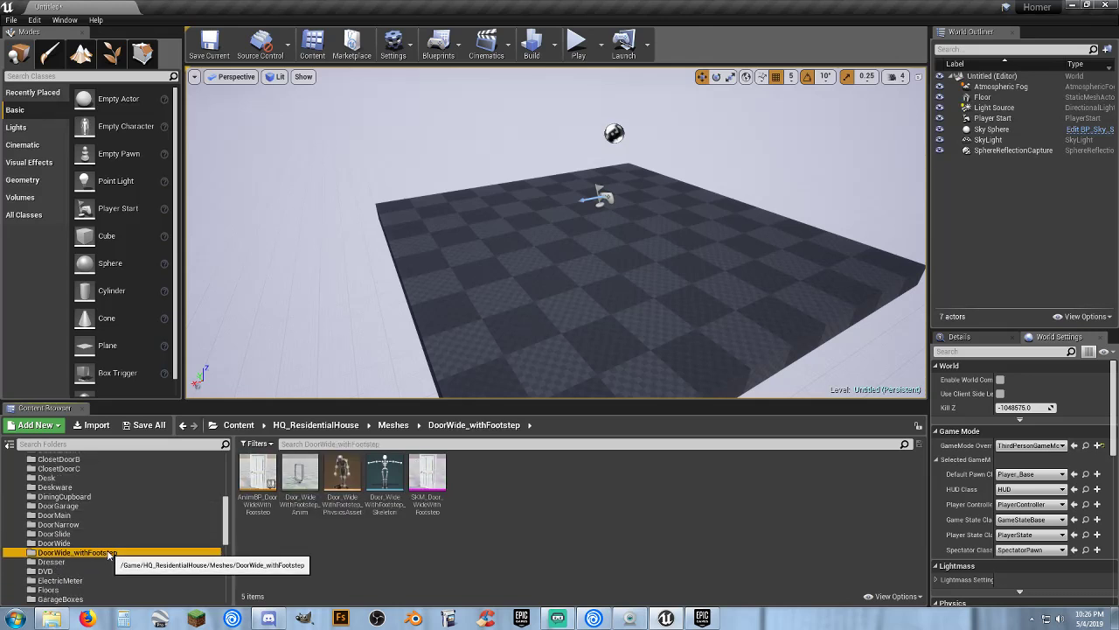
scroll(107, 553, "down", 2)
scroll(106, 549, "down", 1)
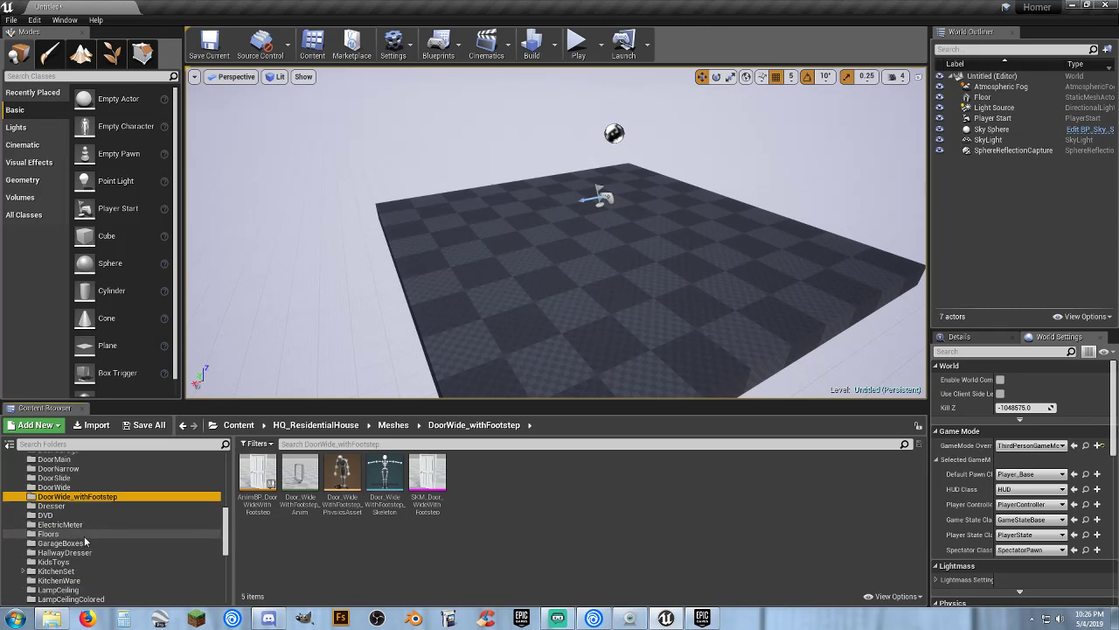
left_click(84, 535)
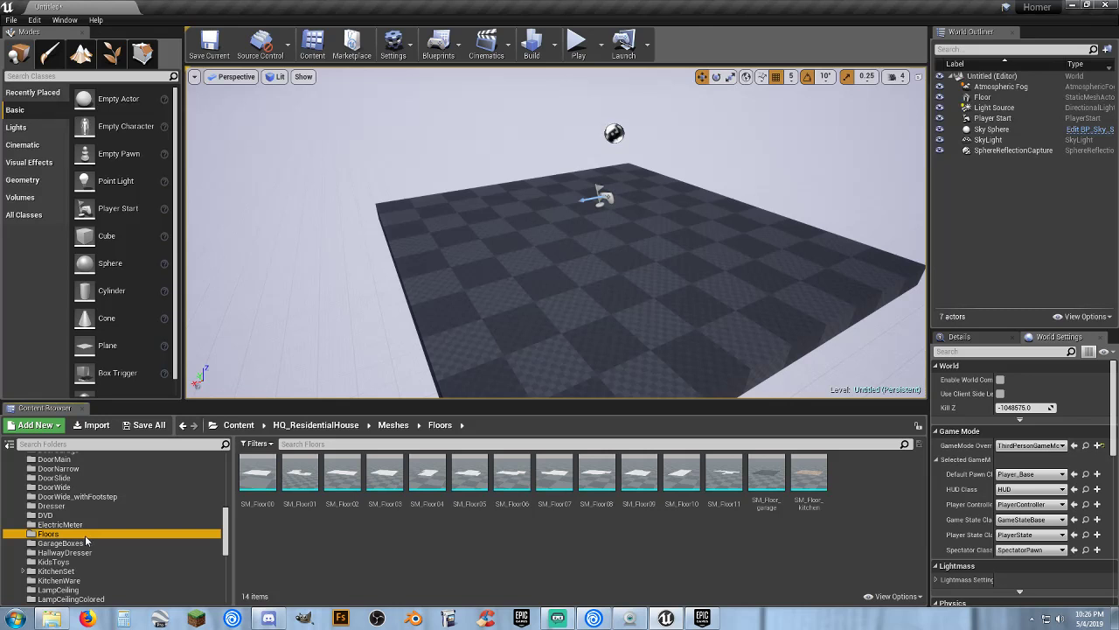
Look over the contents of the Lantern and Walls mesh folders.
scroll(85, 535, "down", 1)
scroll(86, 536, "down", 2)
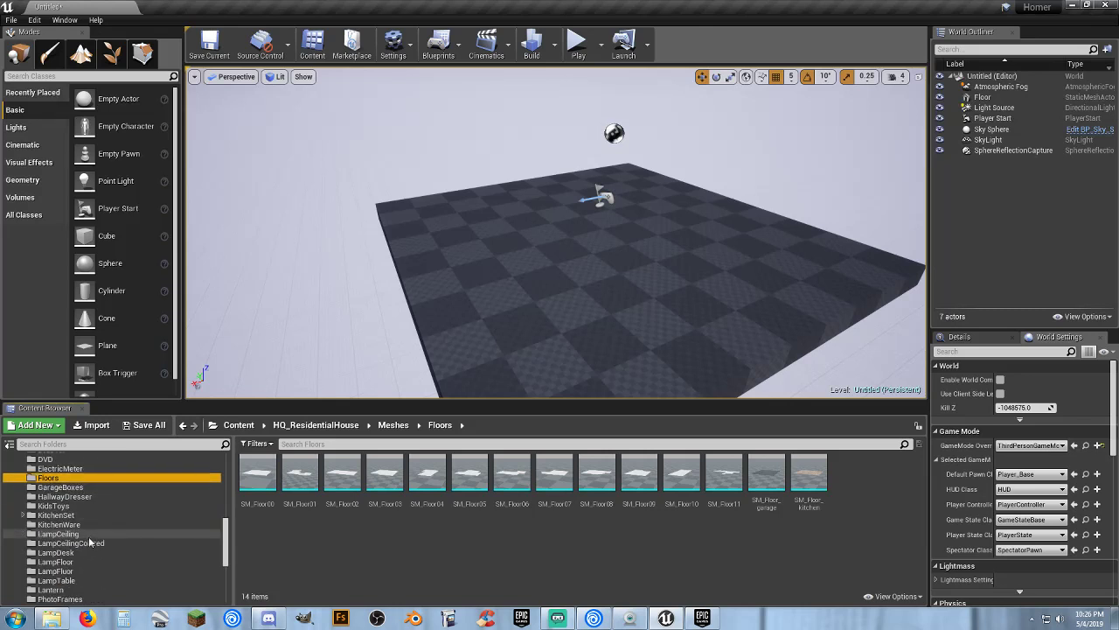
scroll(97, 521, "down", 2)
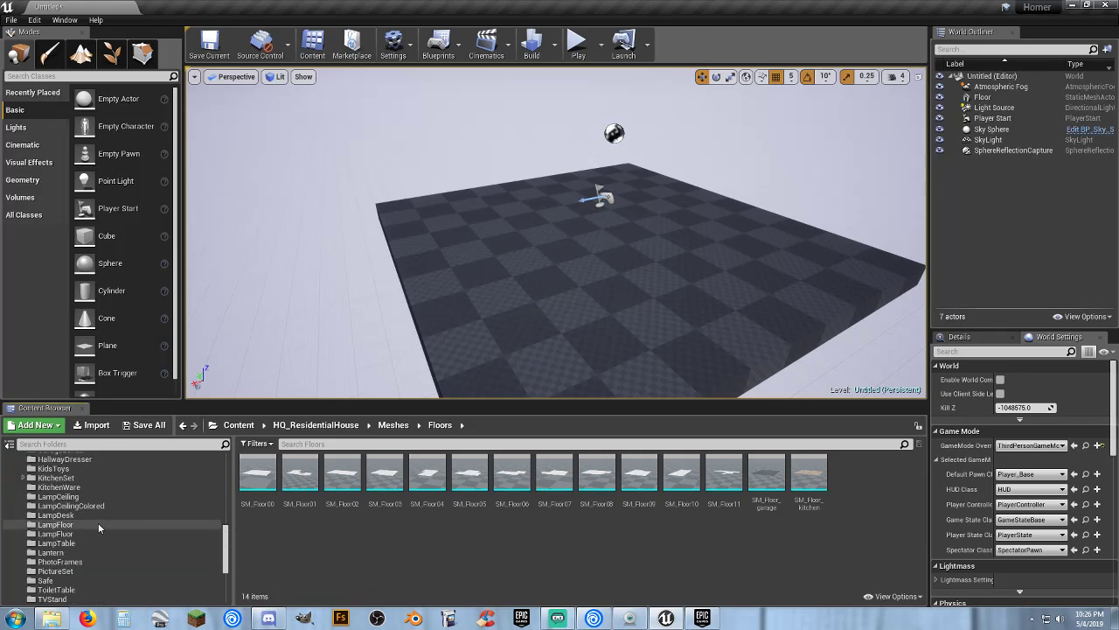
left_click(82, 550)
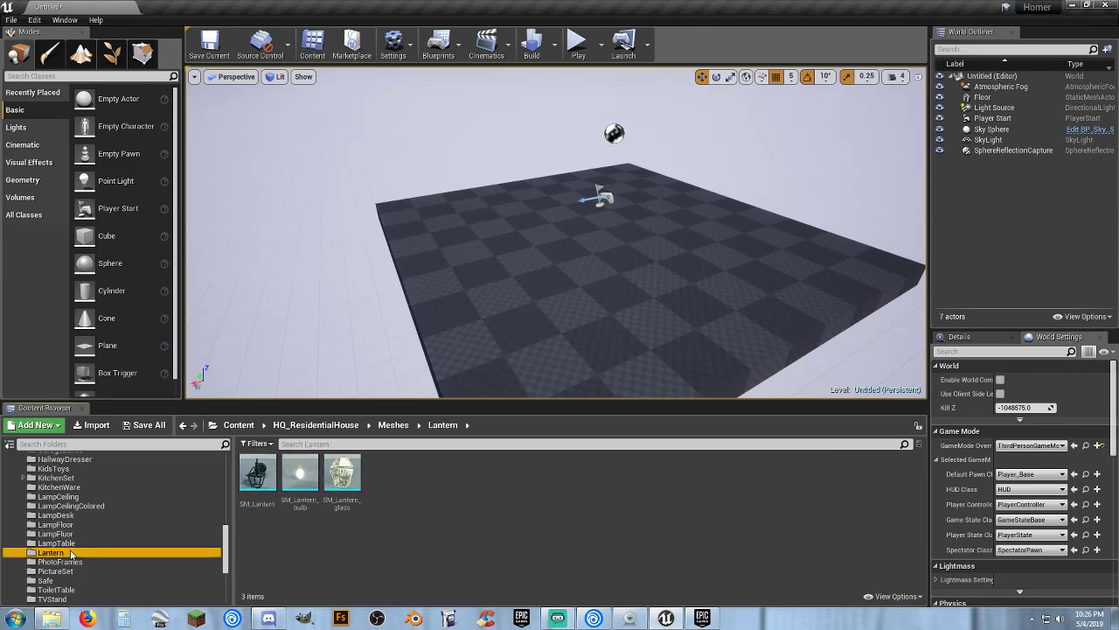
scroll(107, 531, "down", 1)
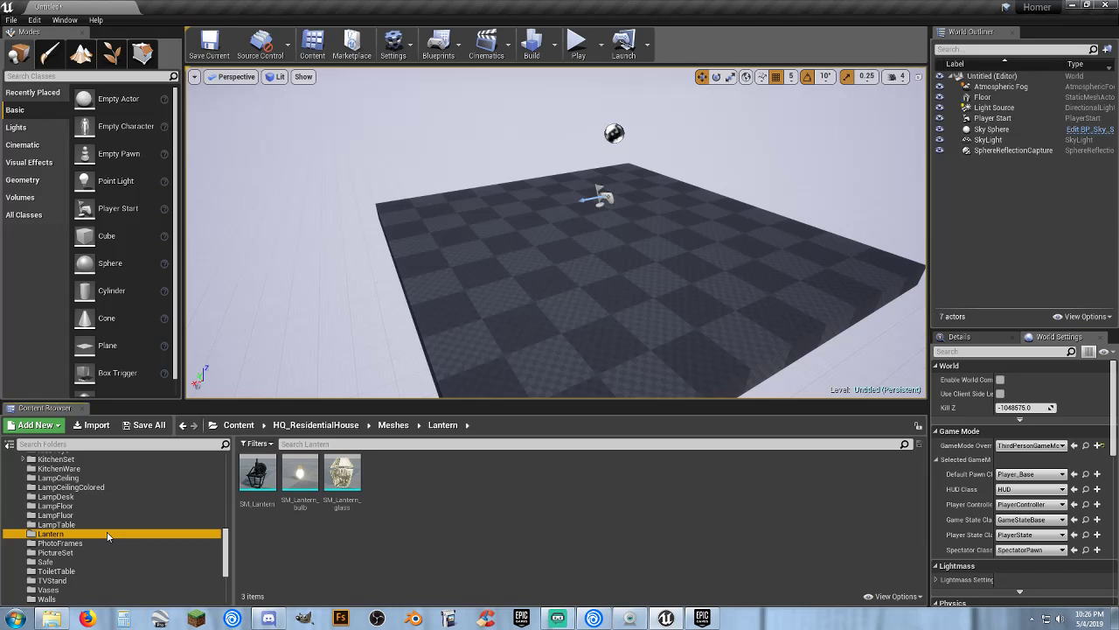
scroll(106, 532, "down", 3)
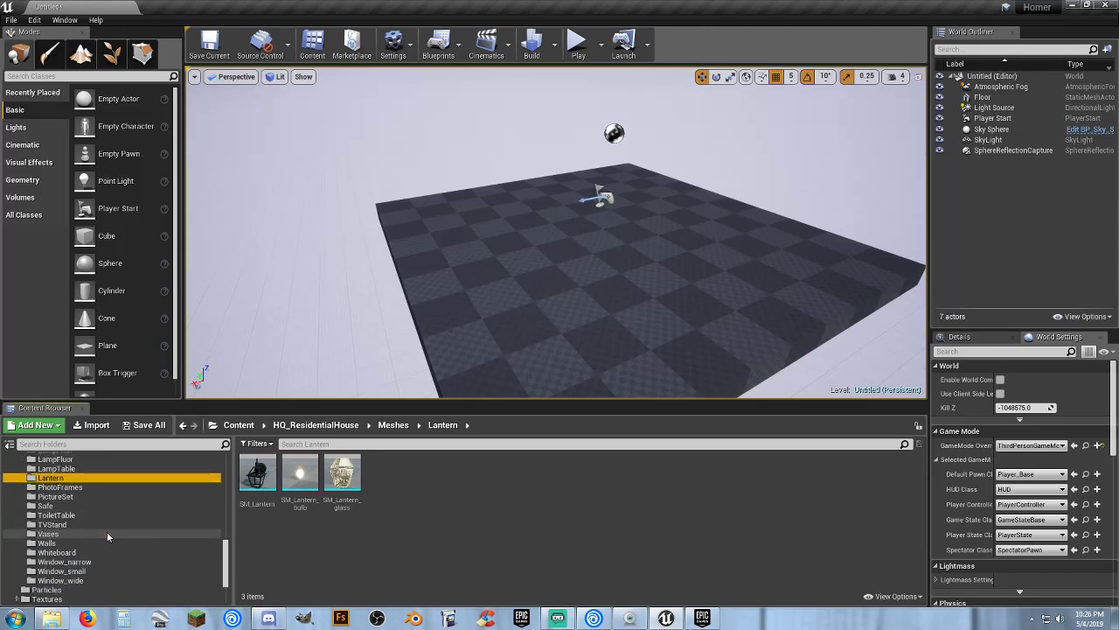
left_click(104, 541)
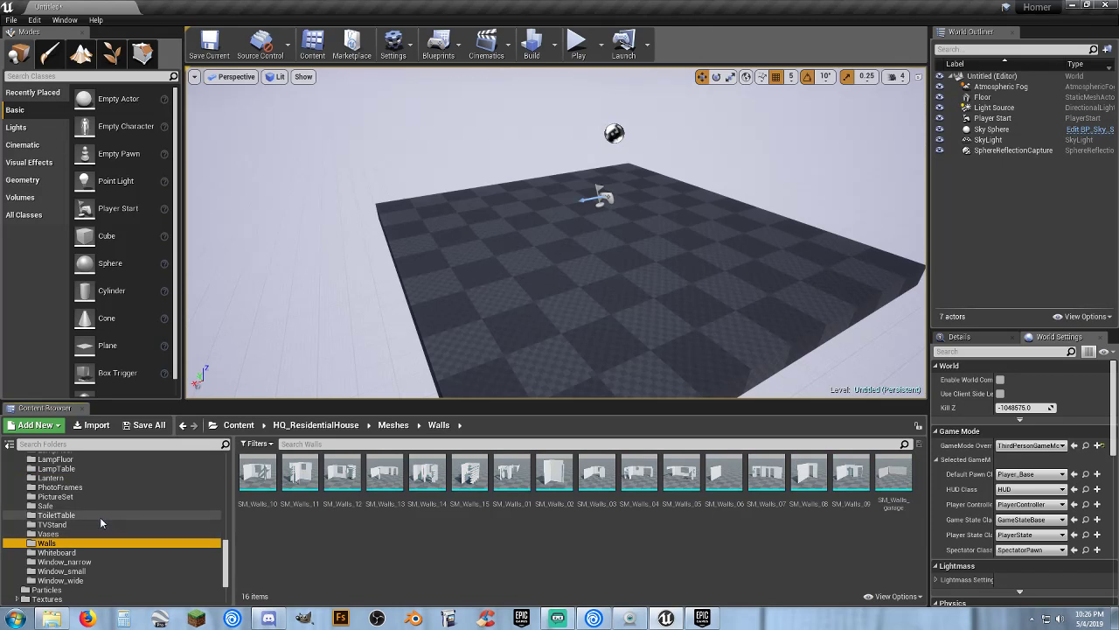
scroll(100, 518, "down", 2)
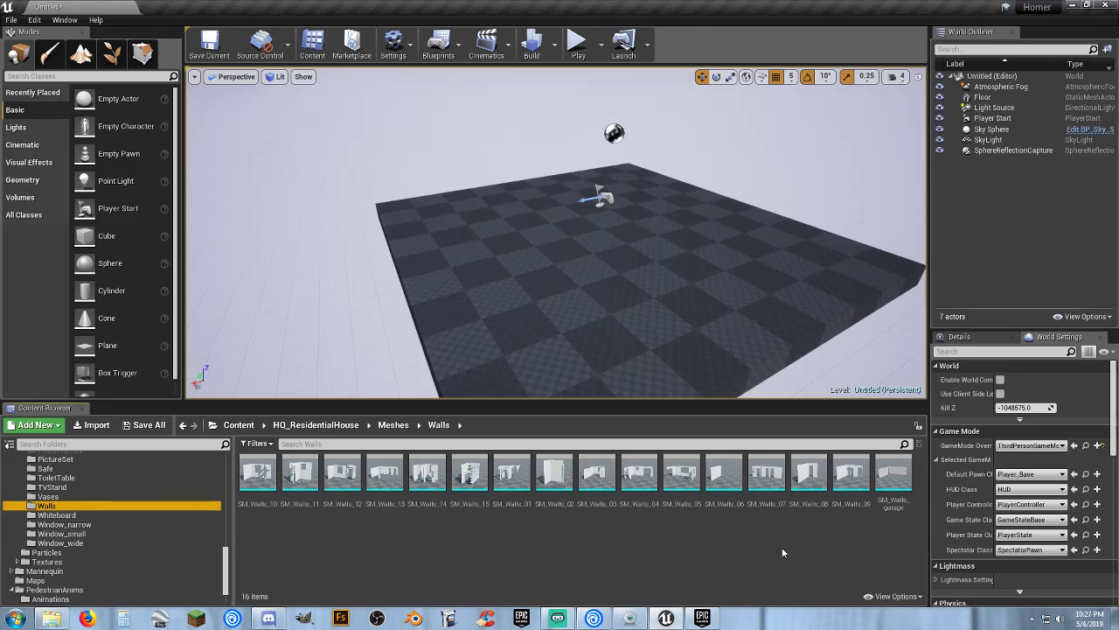
Place the SM_Walls_09 mesh in the level and set its location to 0, 0, 0.
mouse_move(859, 473)
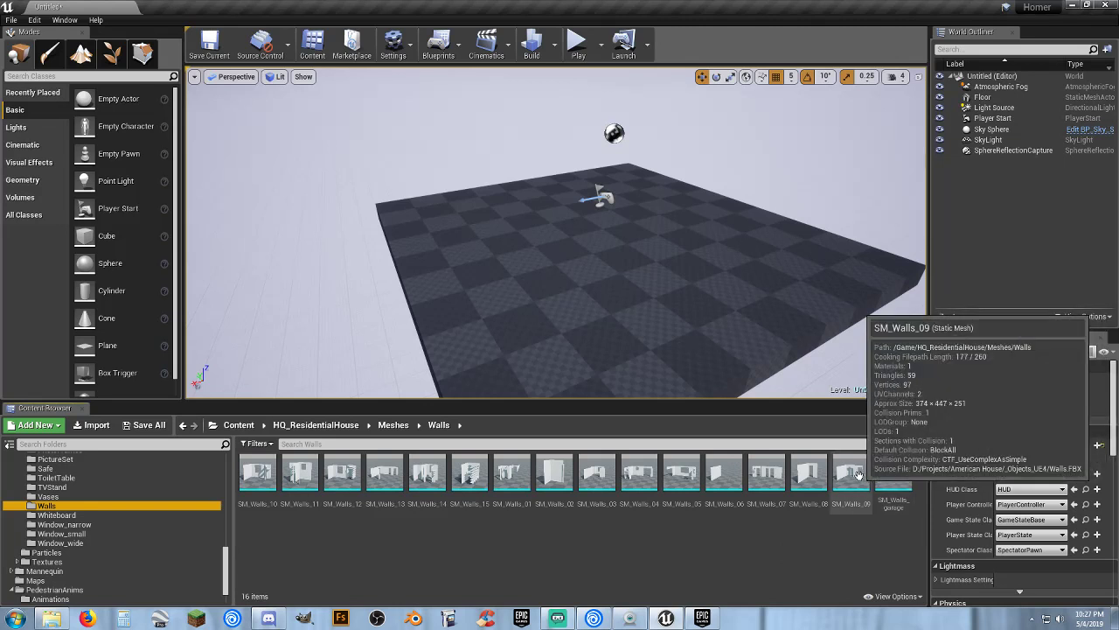
left_click_drag(858, 473, 600, 237)
right_click_drag(600, 237, 653, 189)
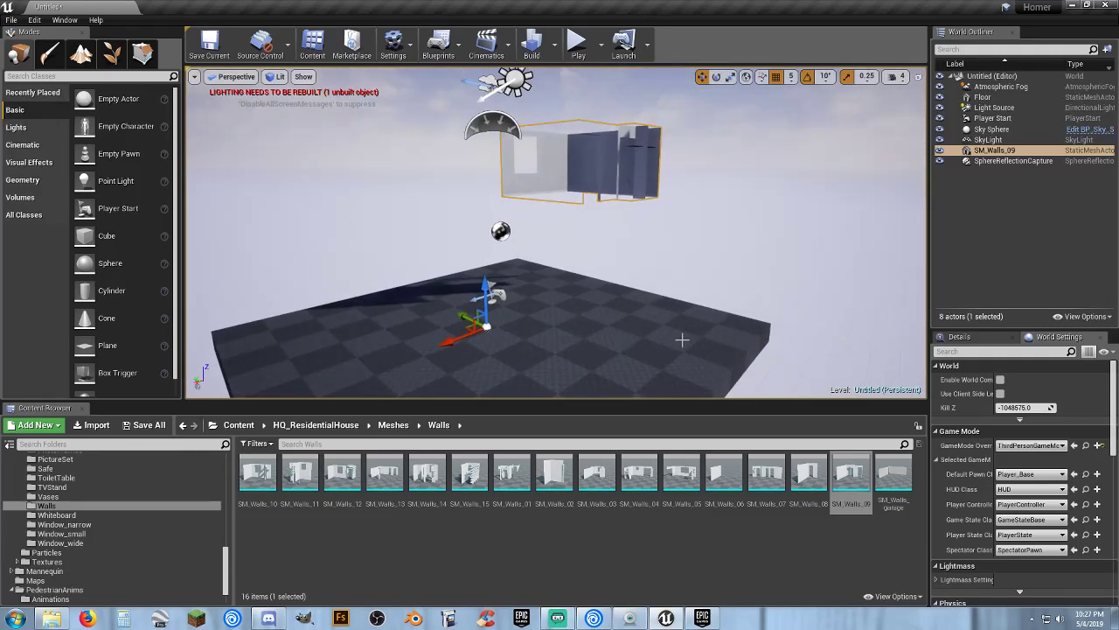
left_click(959, 337)
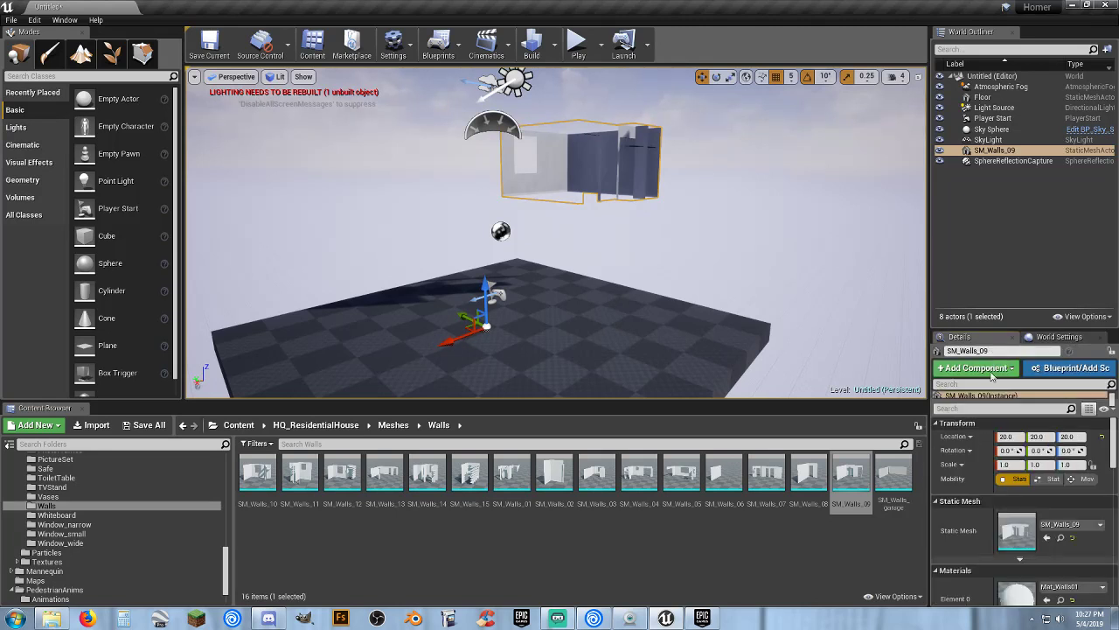
left_click(1014, 437)
type("0")
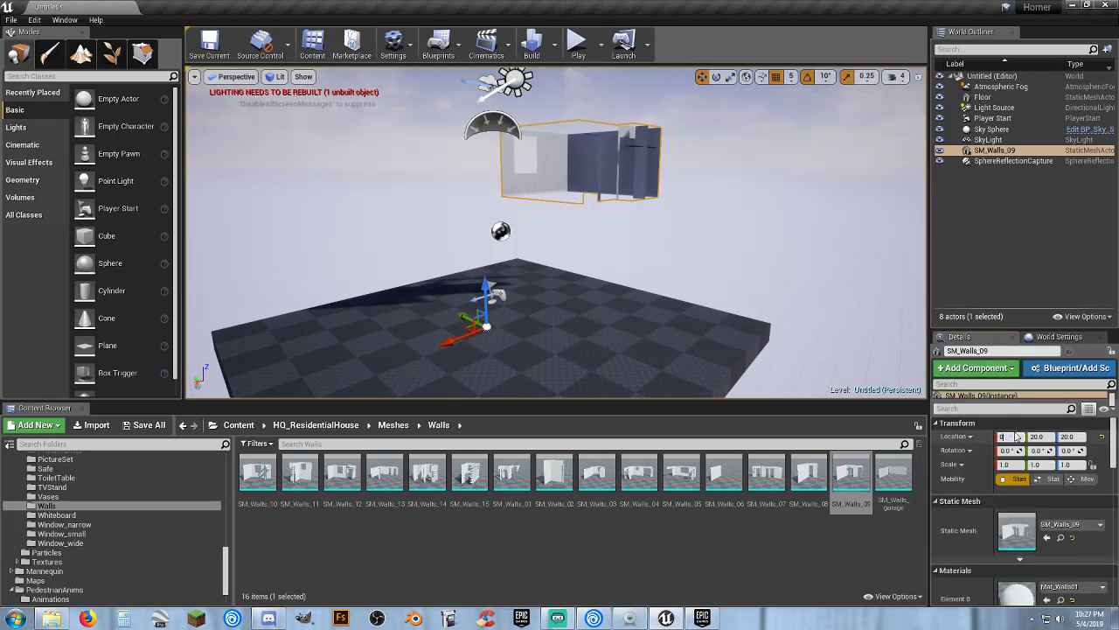
key("Tab")
type("0")
key("Tab")
type("0")
key("Return")
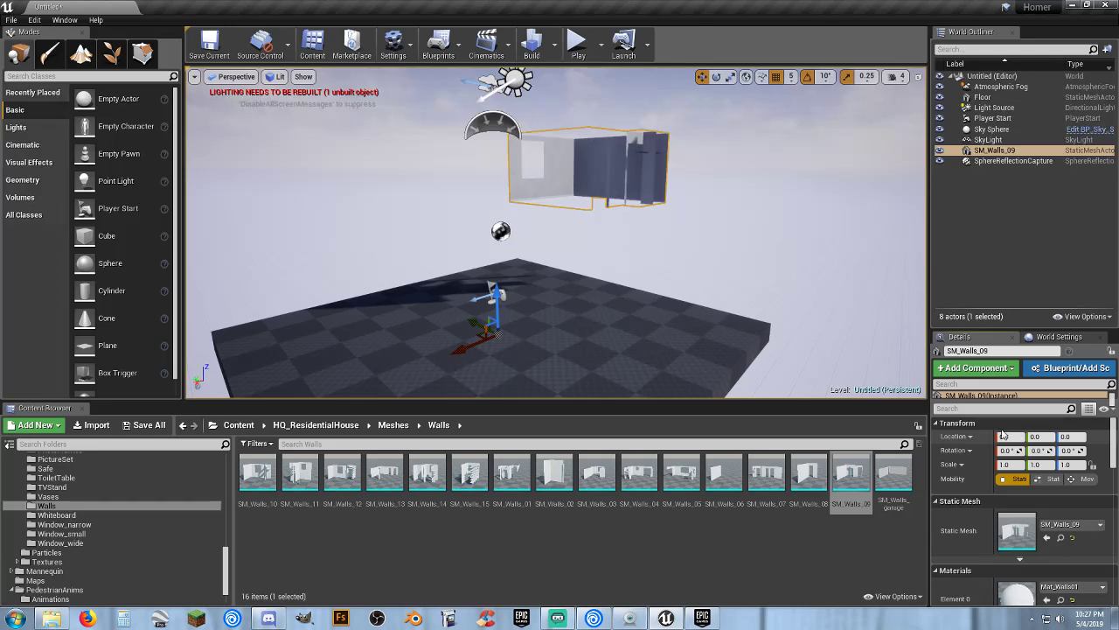
Add the SM_Walls_garage mesh to the level and set its location to 0, 0, 0.
left_click_drag(893, 474, 588, 339)
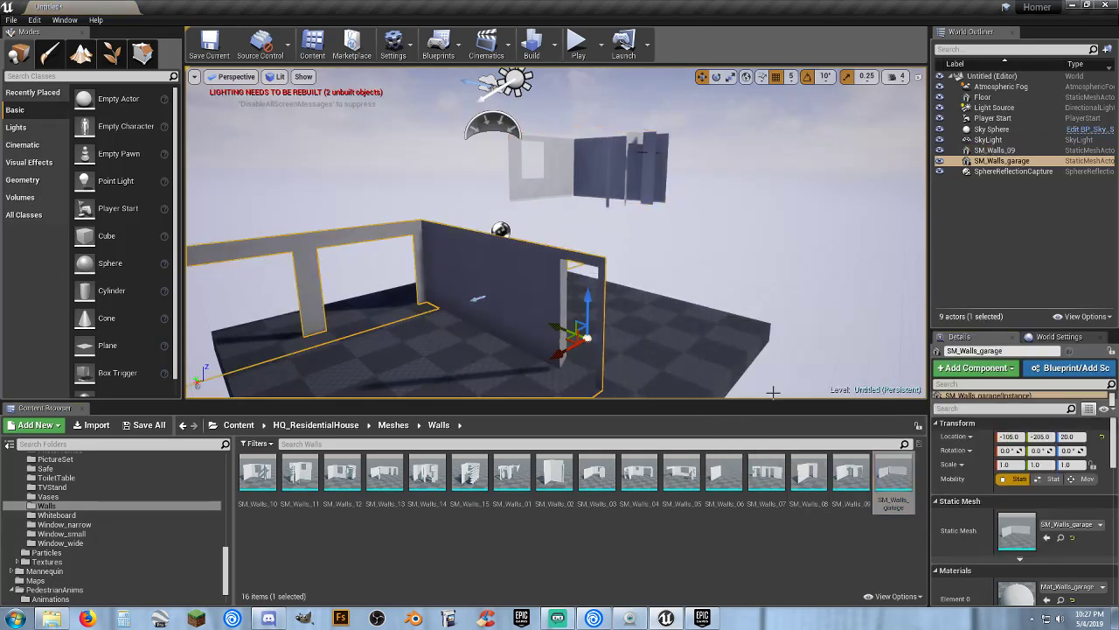
left_click(1007, 436)
type("0")
key("Tab")
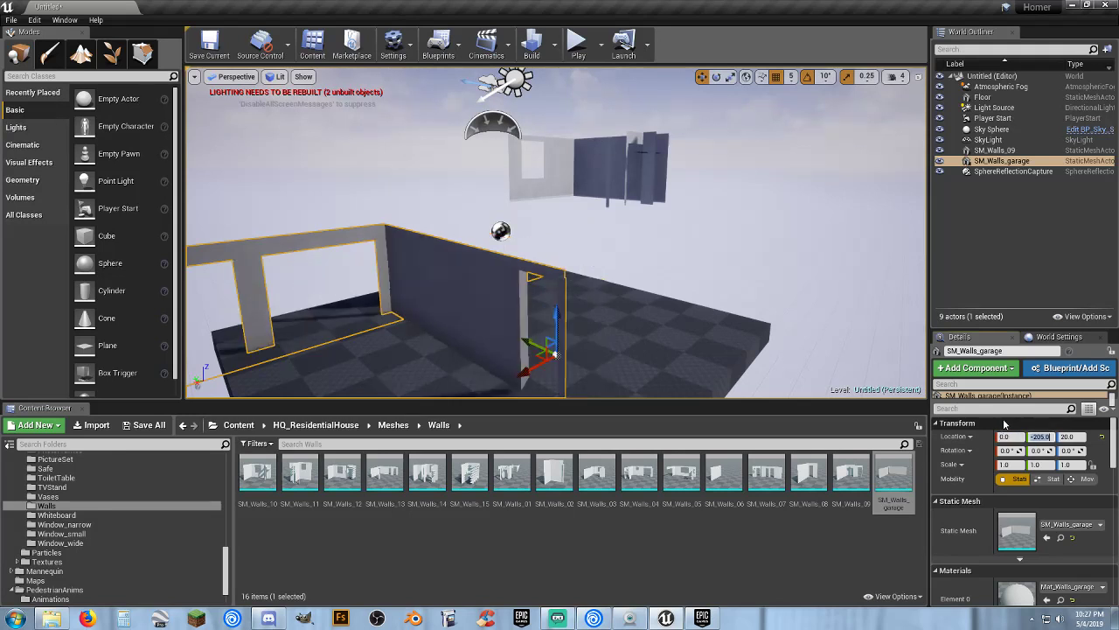
type("0")
key("Tab")
type("0")
key("Return")
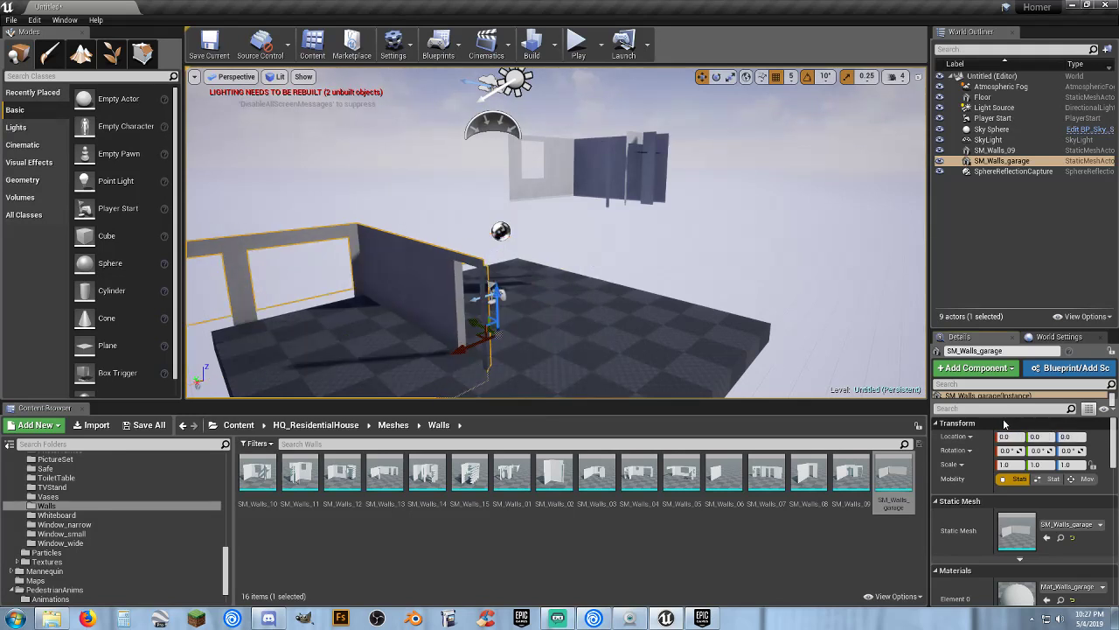
Move the Floor vertically to Z 0 so that it meets the bottom of the garage walls.
right_click_drag(635, 274, 551, 306)
left_click(634, 279)
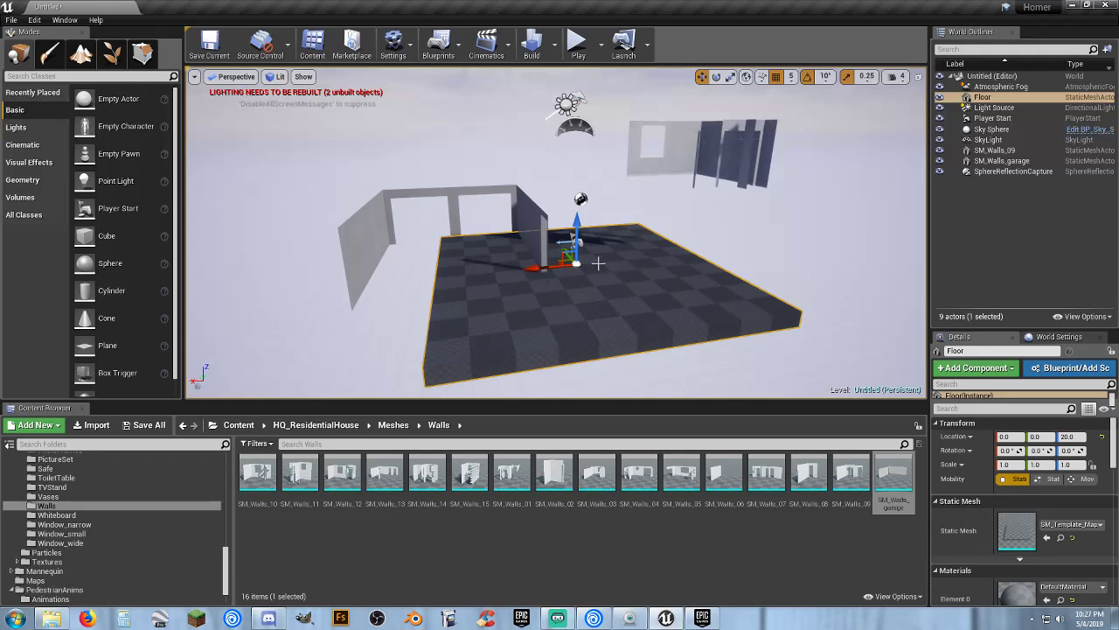
left_click_drag(578, 229, 581, 243)
key("w")
right_click_drag(581, 244, 578, 313)
scroll(602, 203, "down", 4)
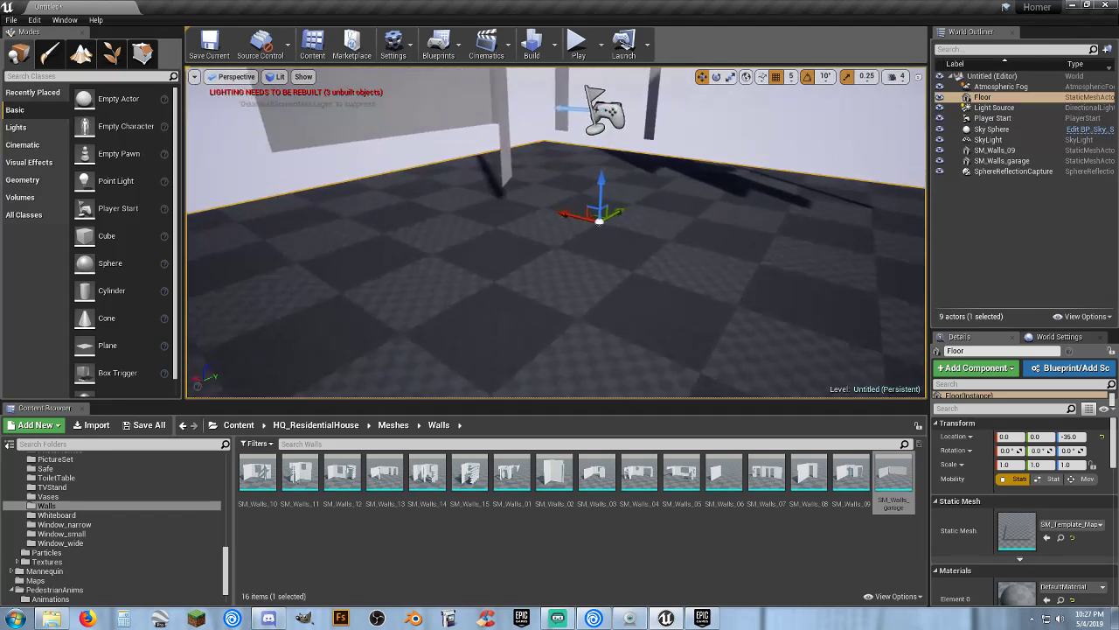
left_click_drag(602, 184, 592, 153)
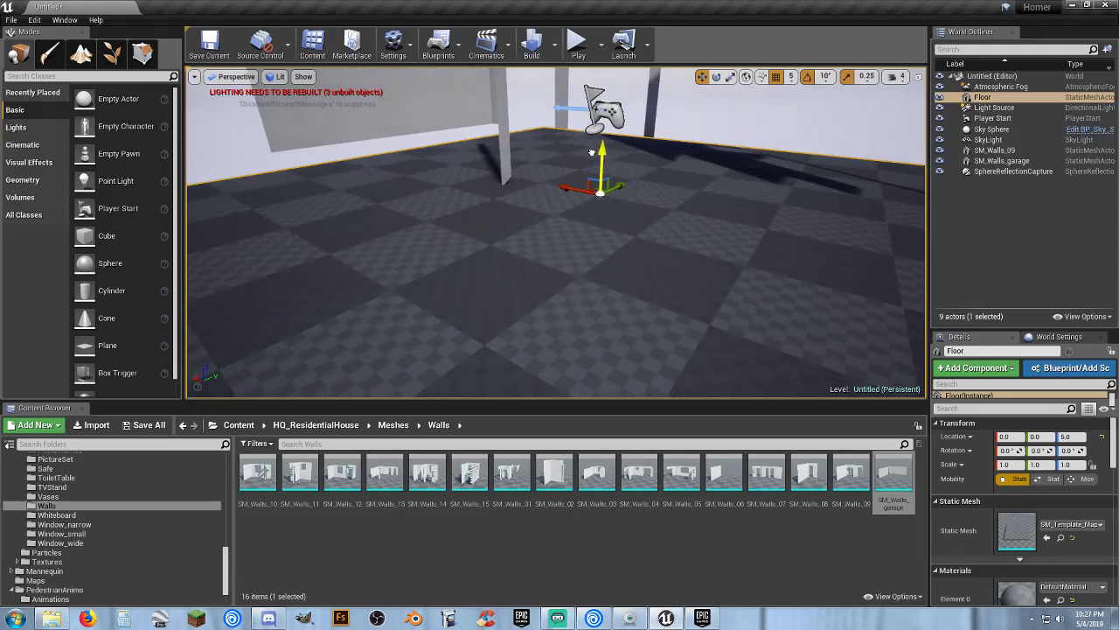
left_click(509, 156)
key("w")
right_click_drag(545, 193, 577, 167)
left_click(577, 215)
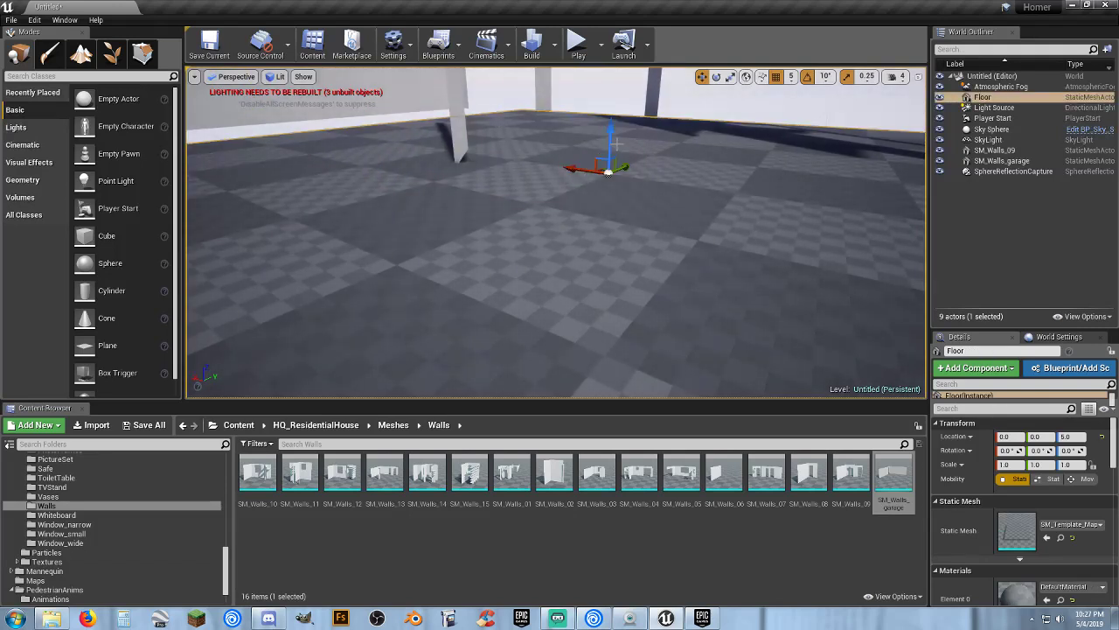
left_click_drag(610, 140, 609, 148)
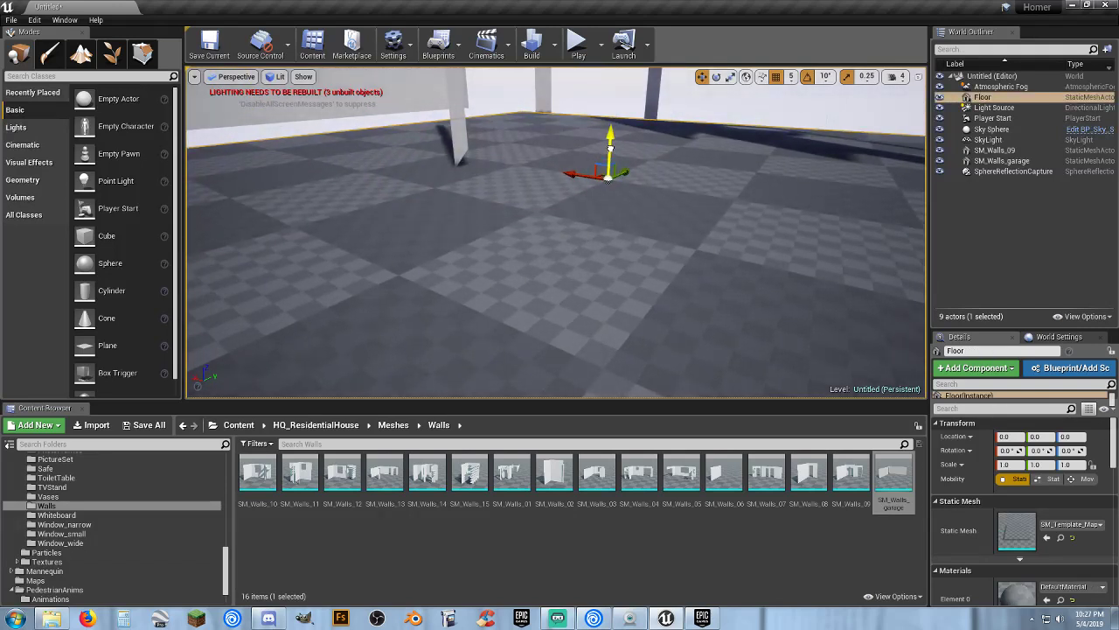
Play-test the level by running the third-person character near the garage walls, and stop the session.
key("s")
key("a")
right_click_drag(592, 215, 664, 188)
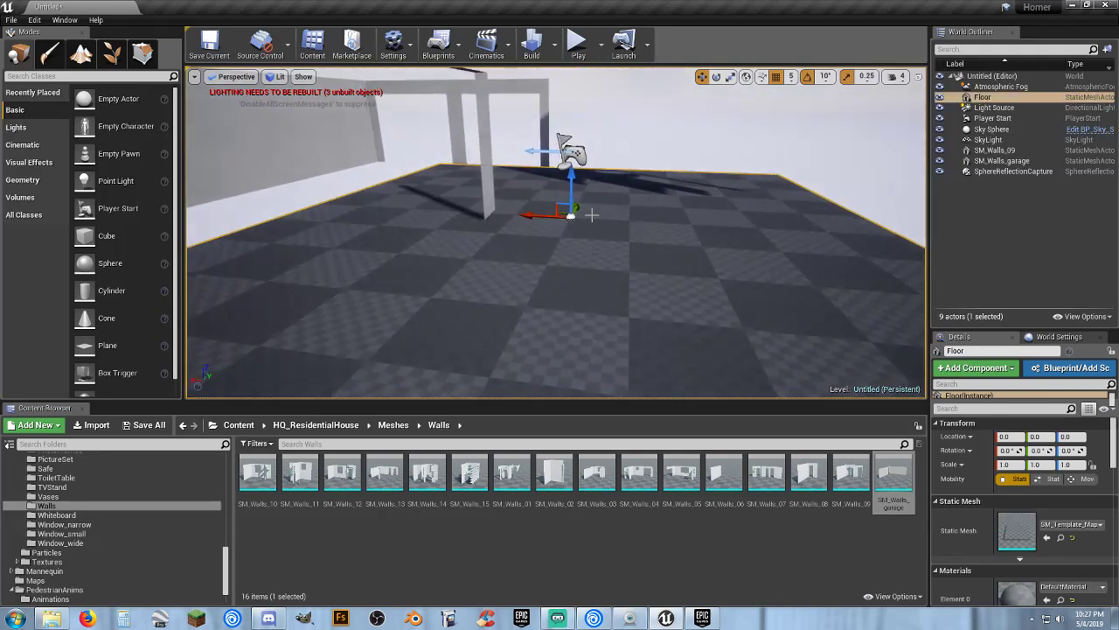
left_click(578, 44)
key("w")
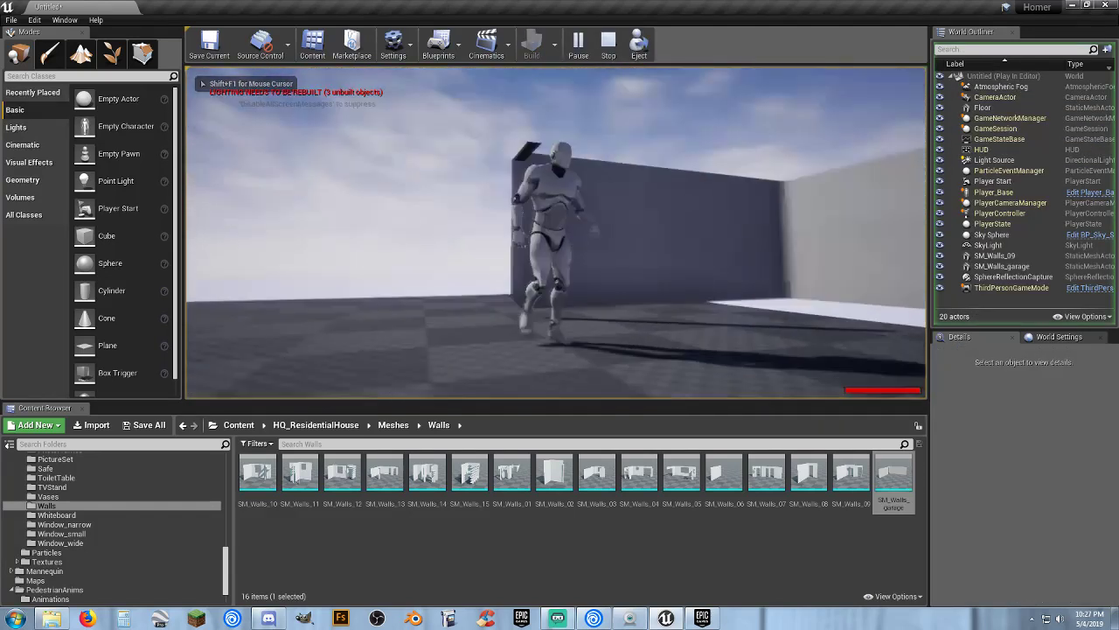
key("Escape")
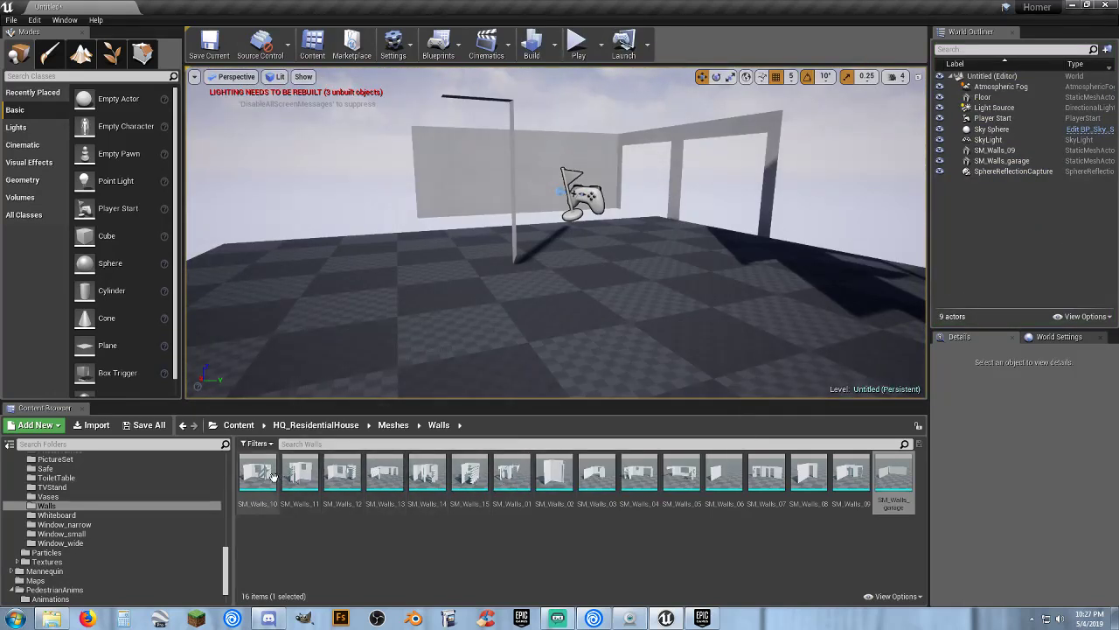
Add the SM_Walls_10 mesh to the level and set its X and Y location to 0.
left_click_drag(257, 472, 384, 324)
right_click_drag(385, 324, 473, 324)
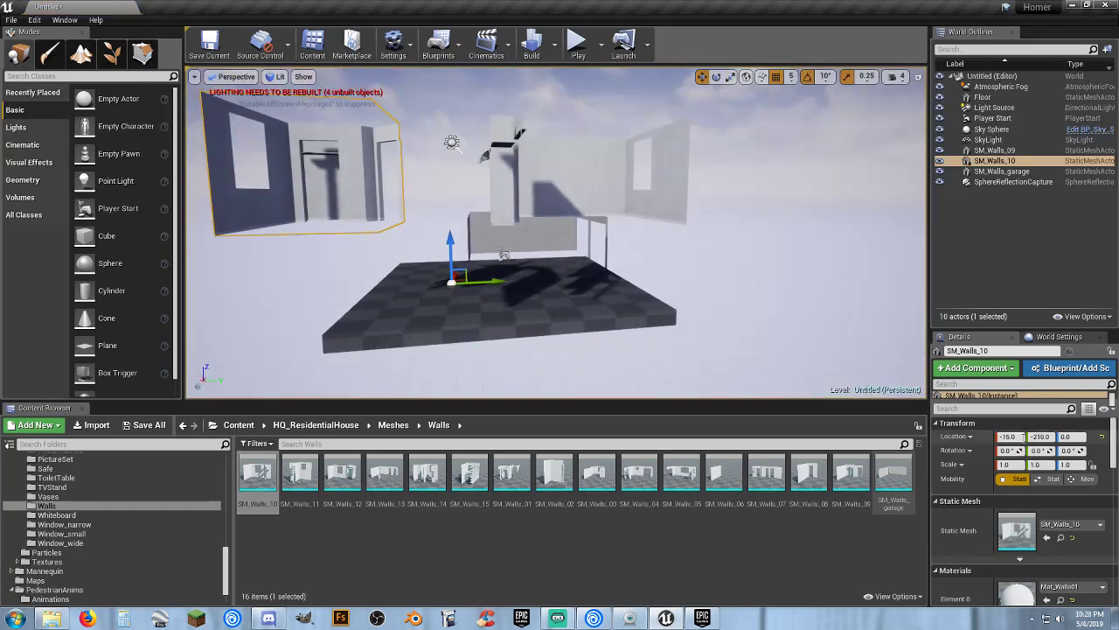
type("0")
key("Tab")
type("0")
key("Tab")
key("Return")
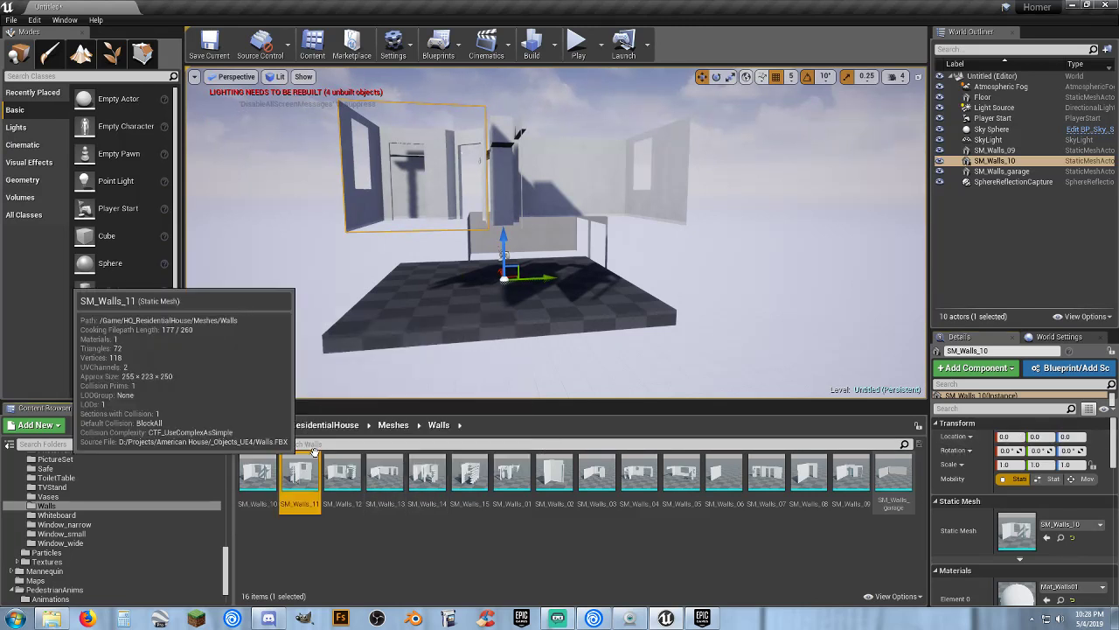
Add the SM_Walls_11 mesh to the level and set its X and Y location to 0.
left_click_drag(299, 472, 449, 295)
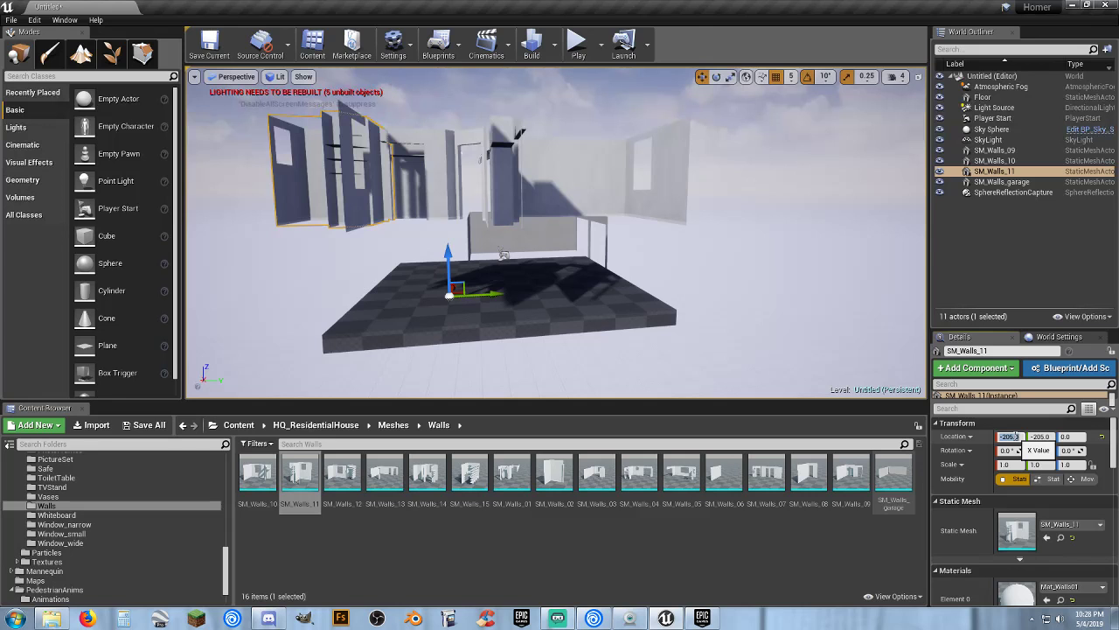
type("0")
key("Tab")
type("0")
key("Tab")
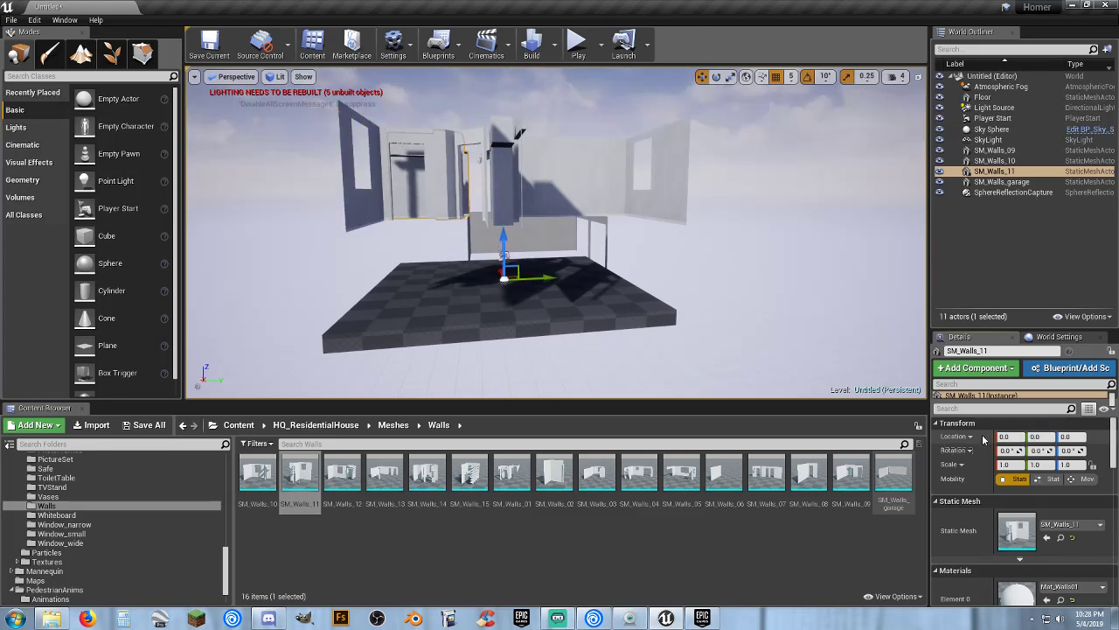
Add the SM_Walls_12 mesh to the level and set its X and Y location to 0.
left_click_drag(341, 472, 504, 317)
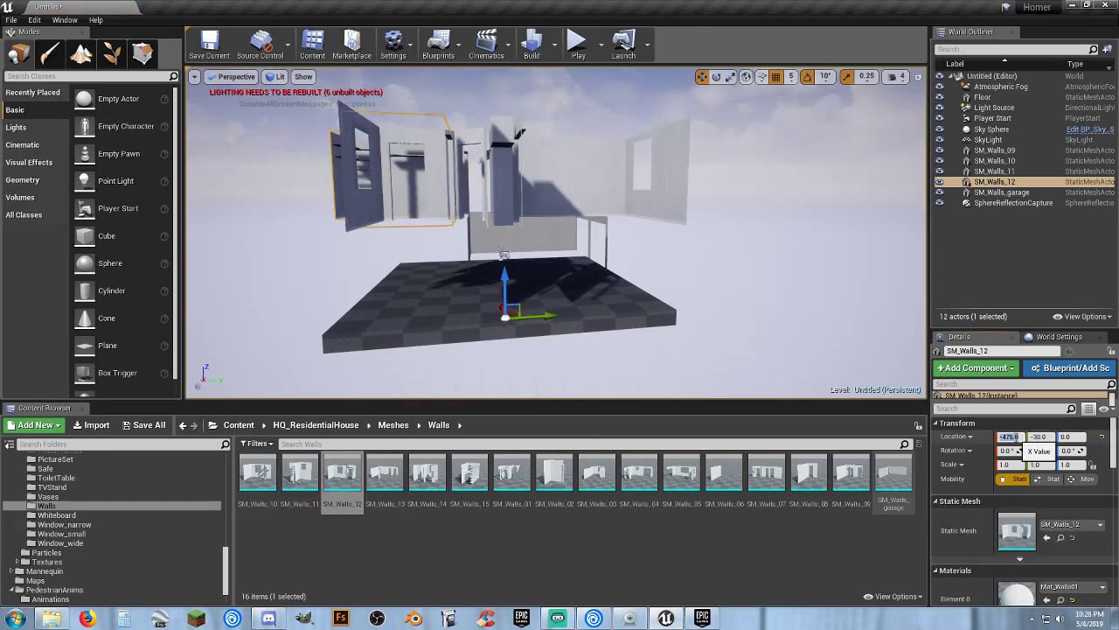
type("0")
key("Tab")
type("0")
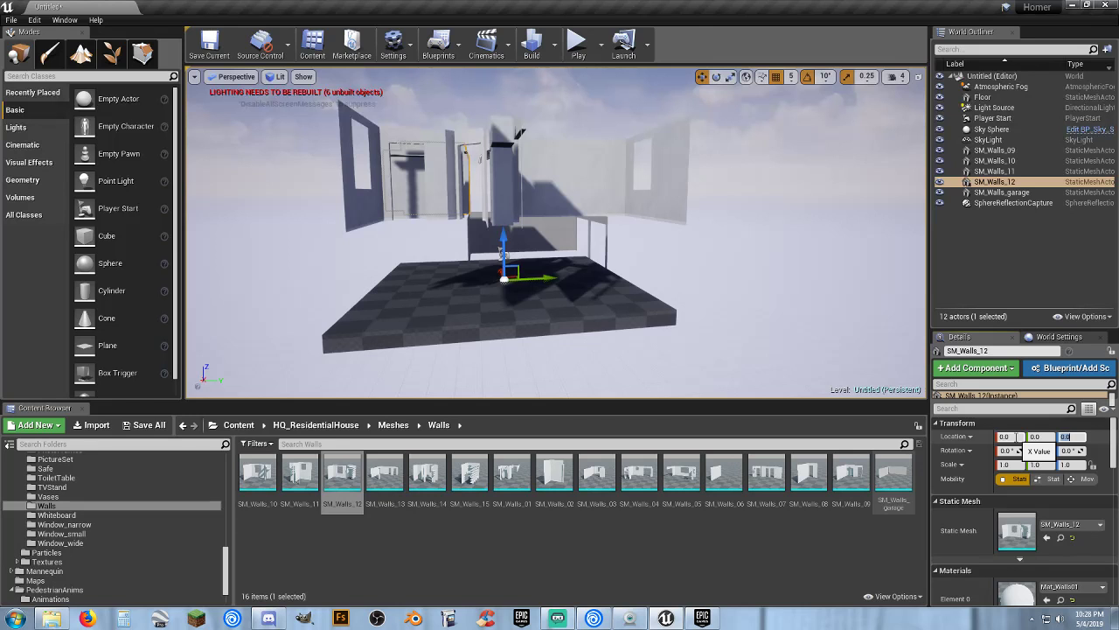
Add the SM_Walls_13 mesh to the level and set its X and Y location to 0.
left_click_drag(385, 473, 528, 308)
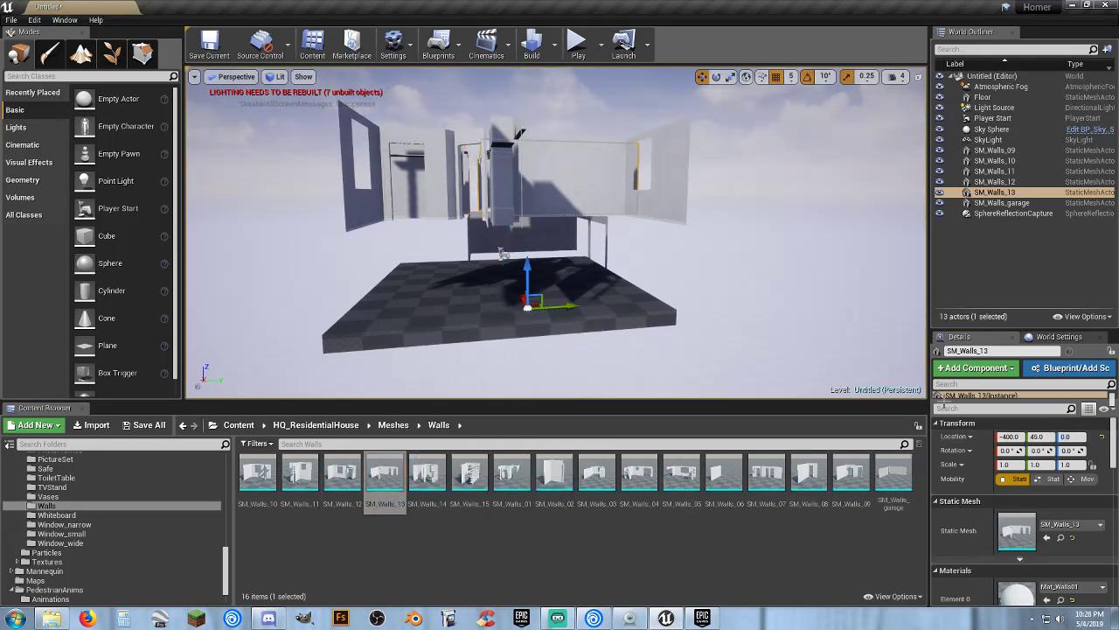
left_click(1010, 436)
type("0")
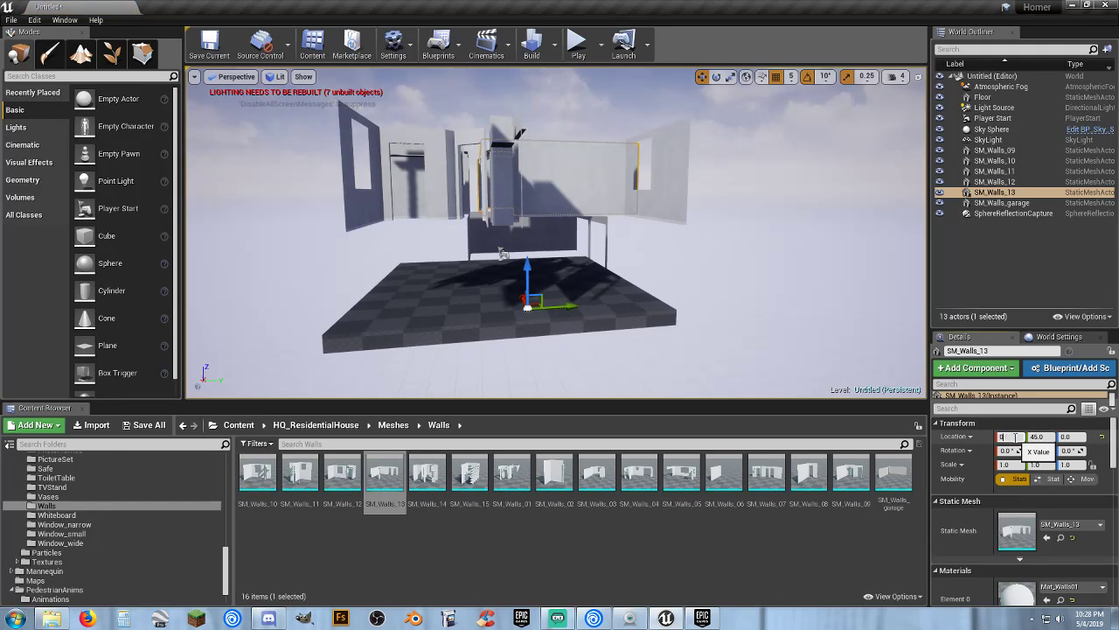
key("Tab")
type("0")
key("Tab")
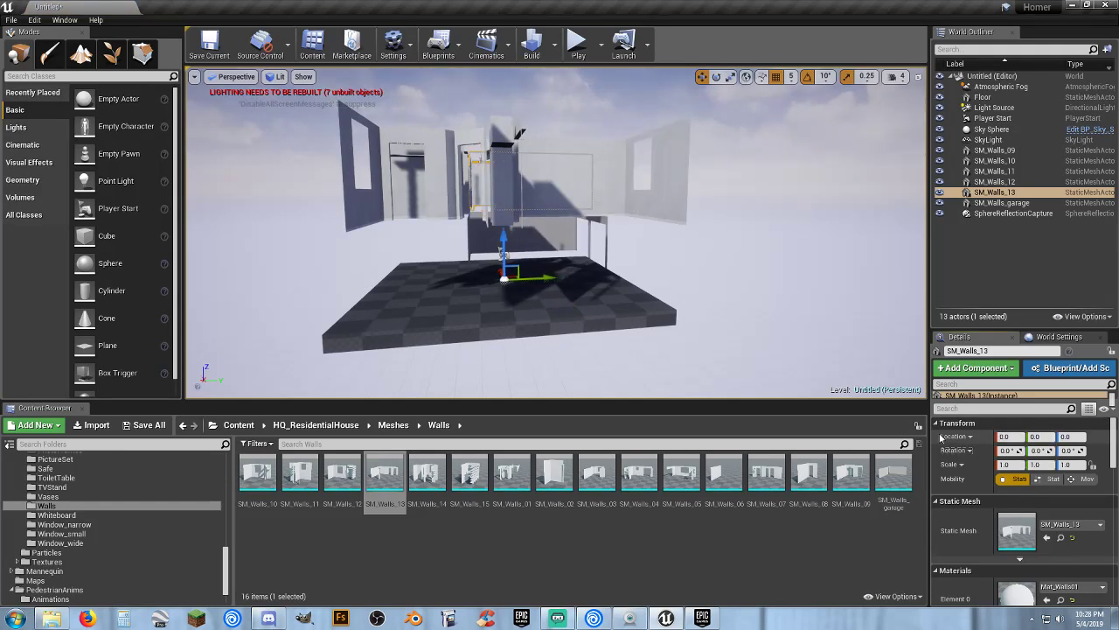
Add the SM_Walls_14 mesh to the level and set its X and Y location to 0.
right_click_drag(612, 262, 629, 329)
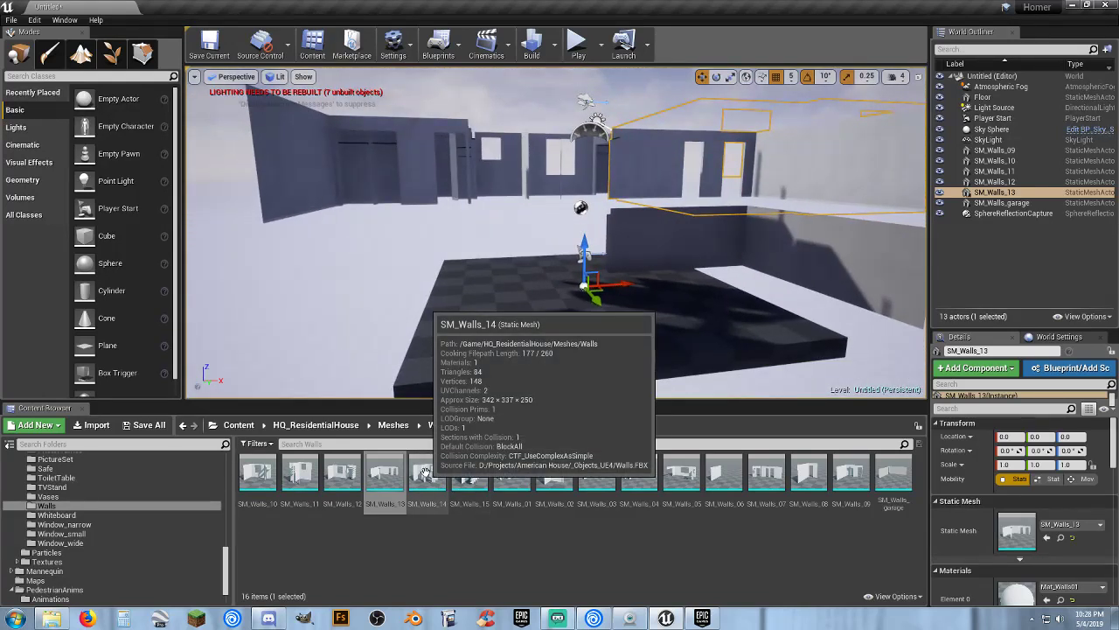
left_click_drag(426, 473, 506, 343)
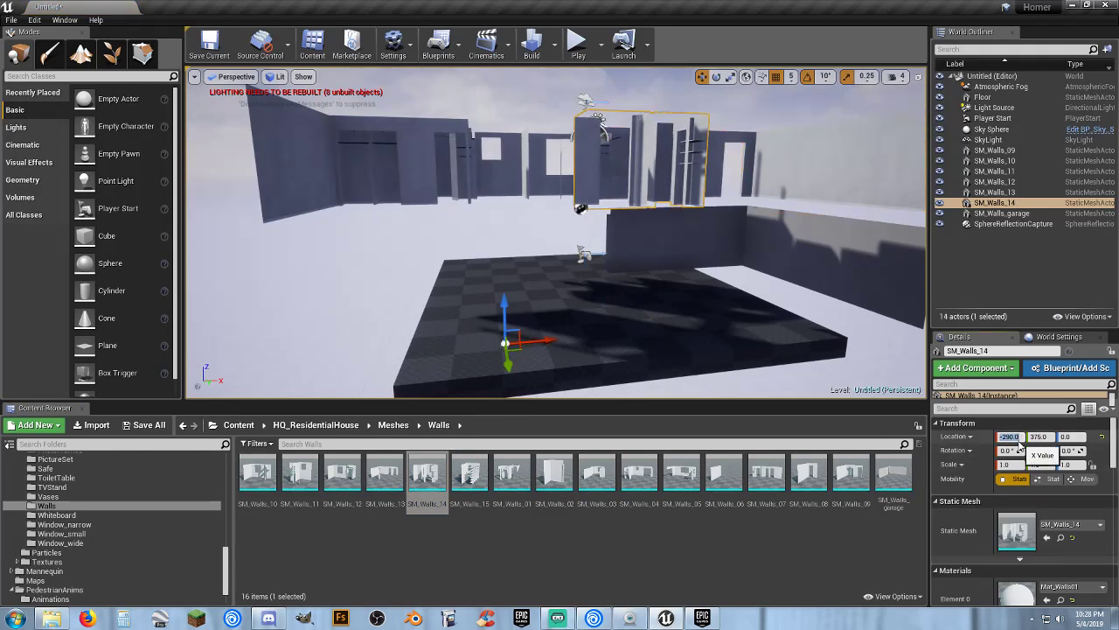
type("0")
key("Tab")
type("0")
key("Tab")
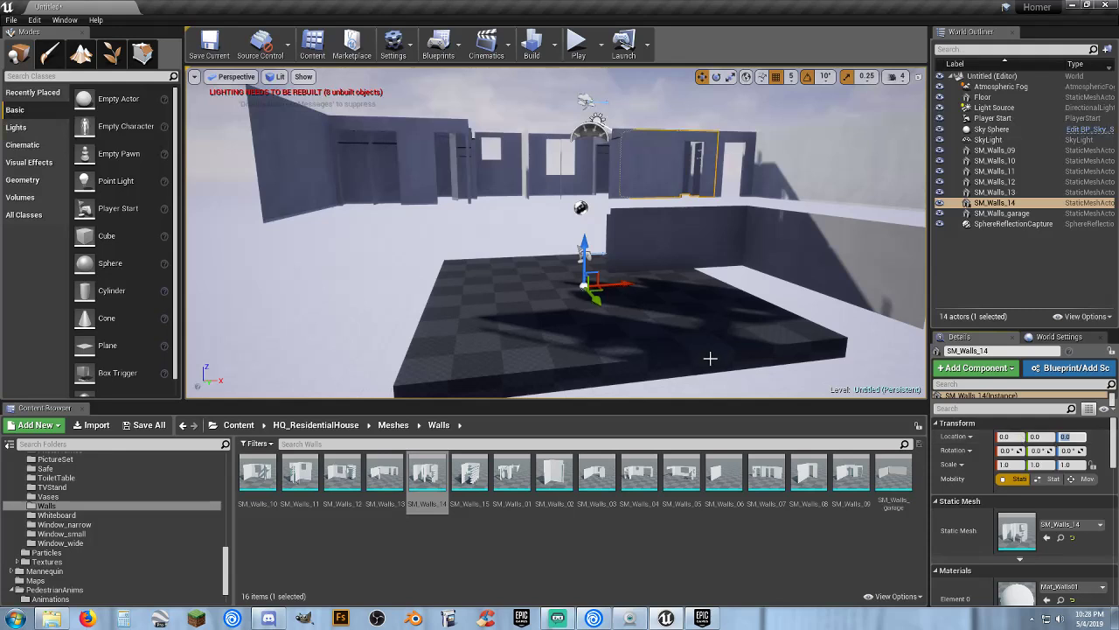
Add the SM_Walls_15 mesh to the level and set its X and Y location to 0.
key("a")
right_click_drag(646, 335, 822, 335)
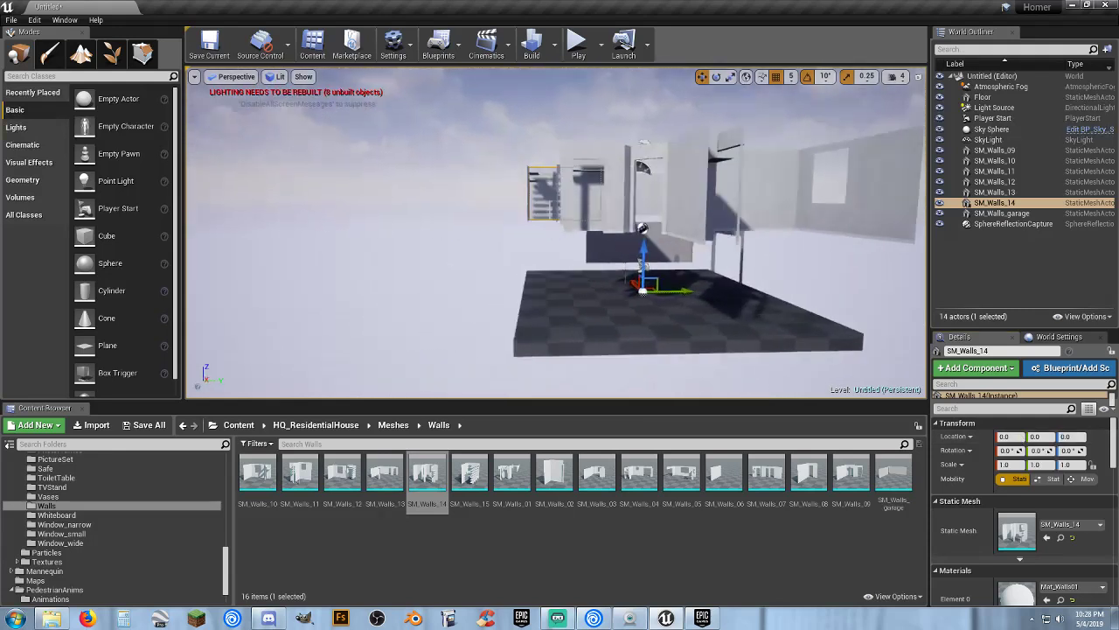
left_click_drag(612, 363, 625, 303, "alt")
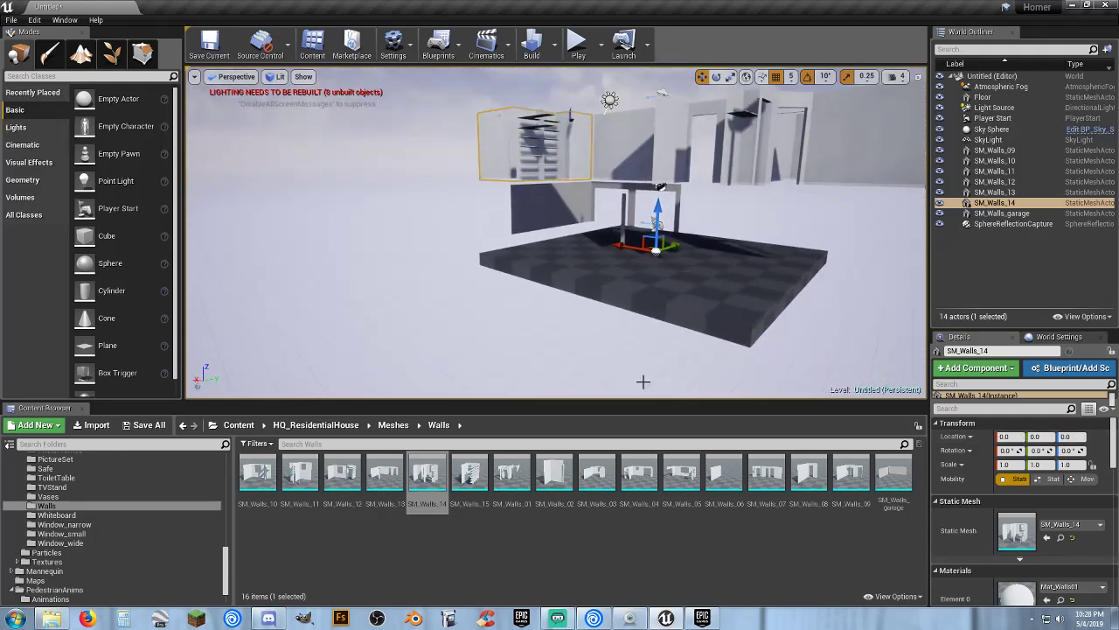
left_click_drag(469, 472, 684, 287)
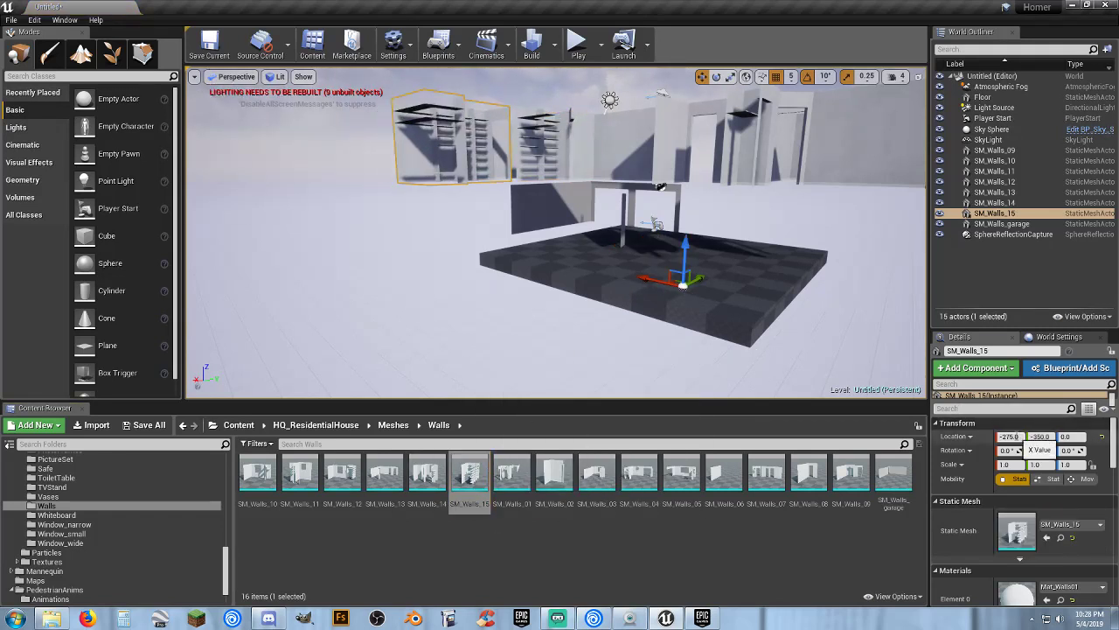
type("0")
key("Tab")
type("0")
key("Tab")
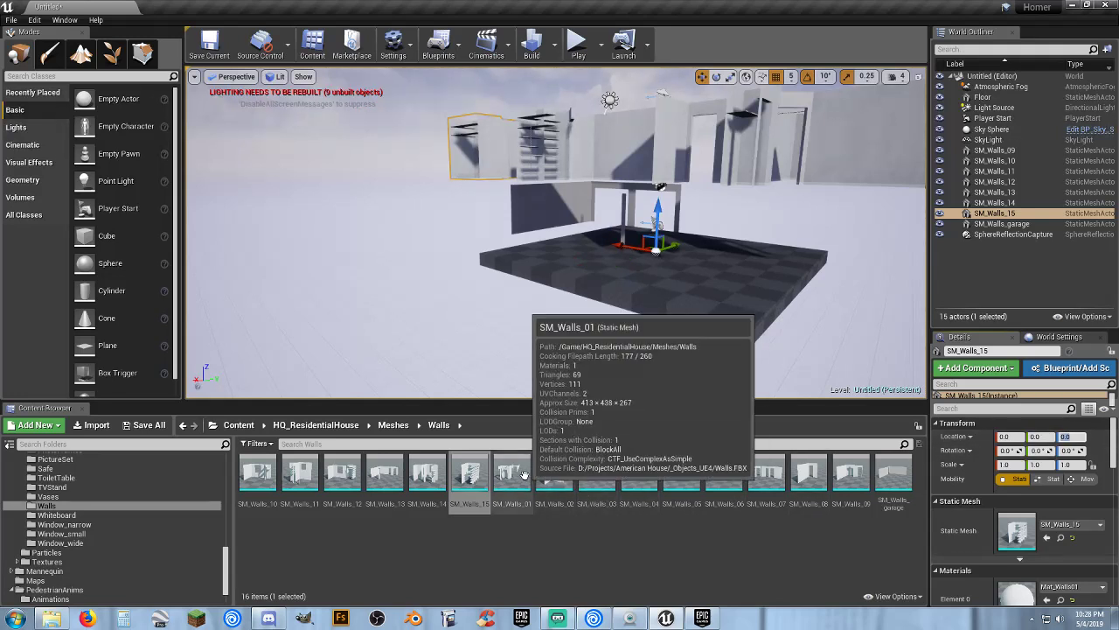
Add the SM_Walls_01 mesh to the level and set its X and Y location to 0.
left_click_drag(512, 472, 682, 278)
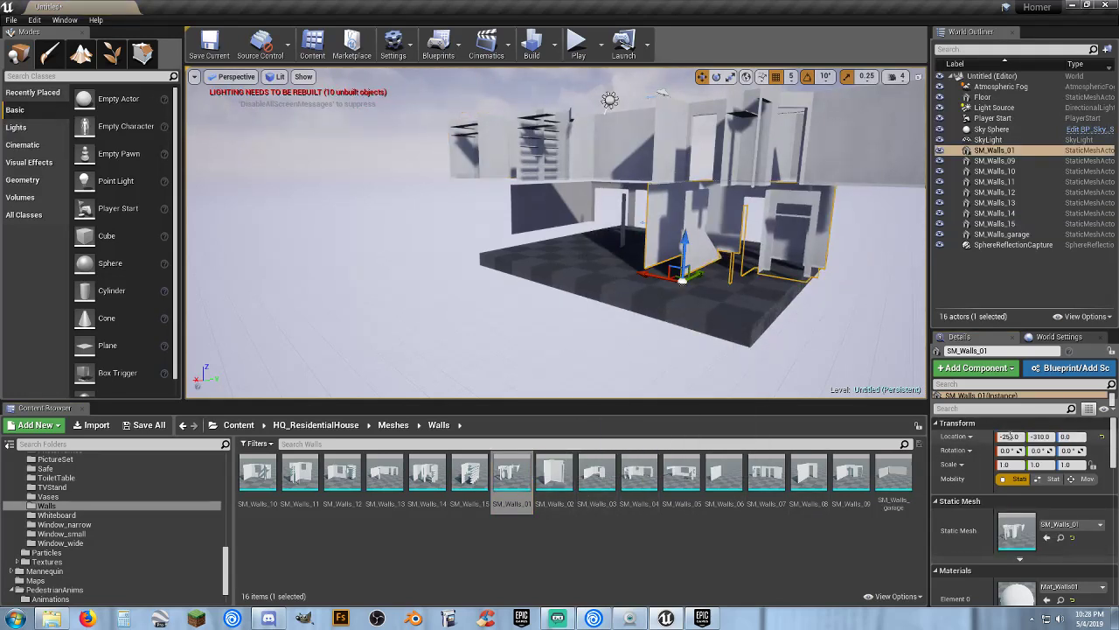
type("0")
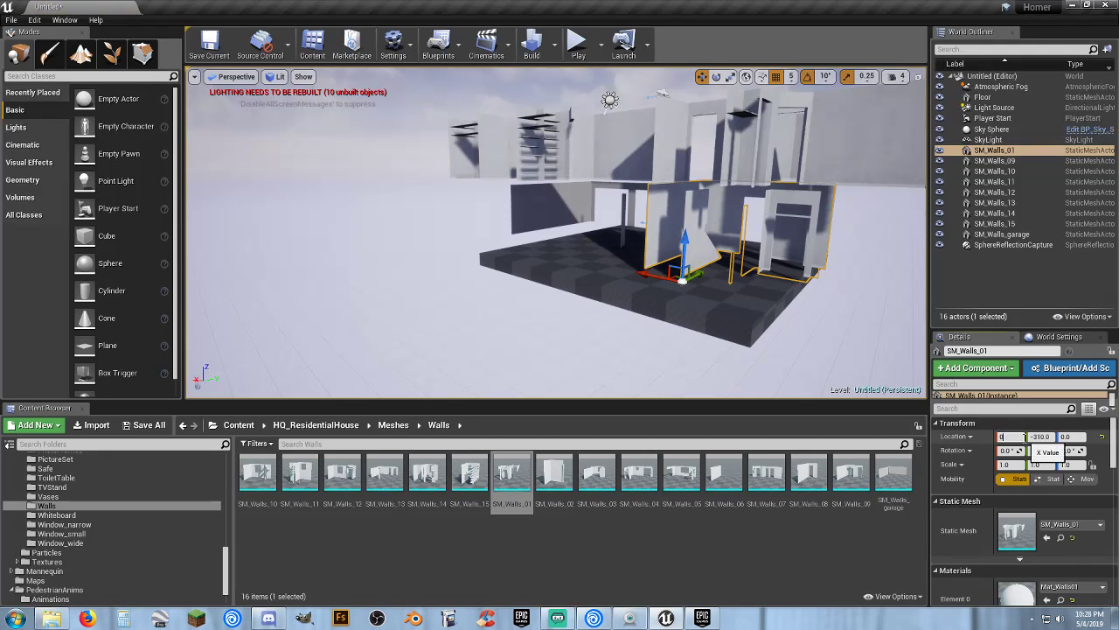
key("Tab")
type("0")
key("Tab")
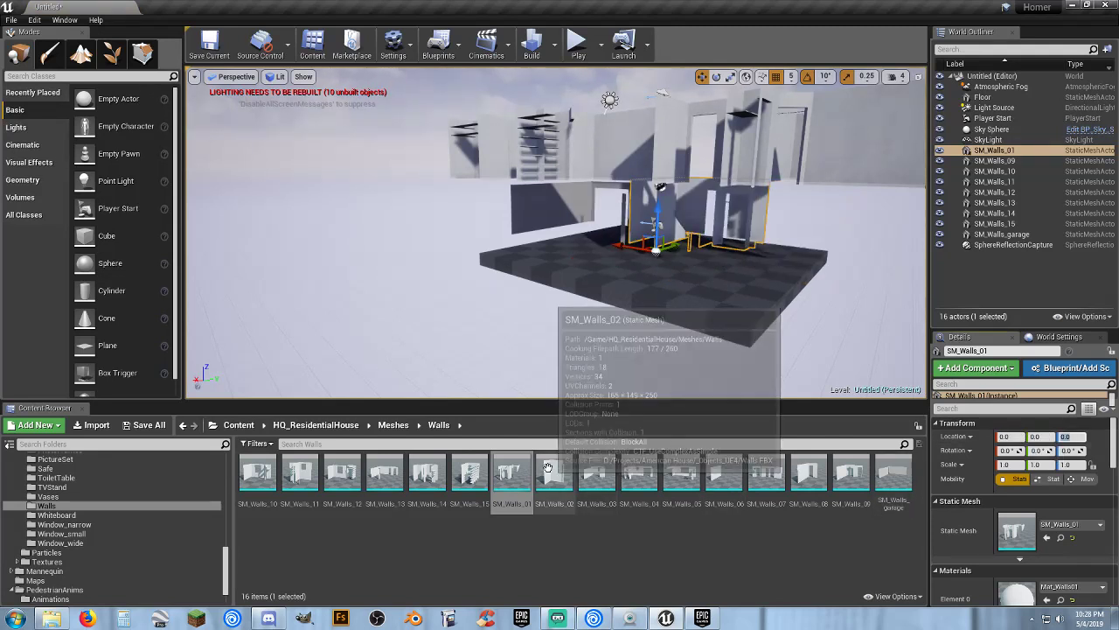
Add the SM_Walls_02 mesh to the level and set its X and Y location to 0.
left_click_drag(554, 472, 672, 302)
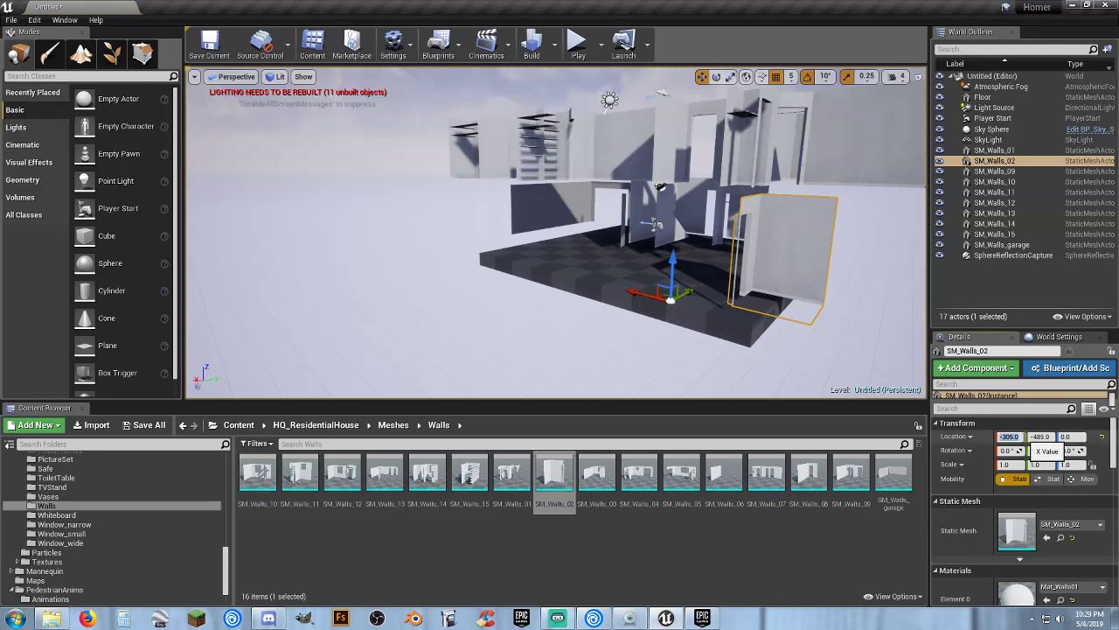
type("0")
key("Tab")
type("0")
key("Tab")
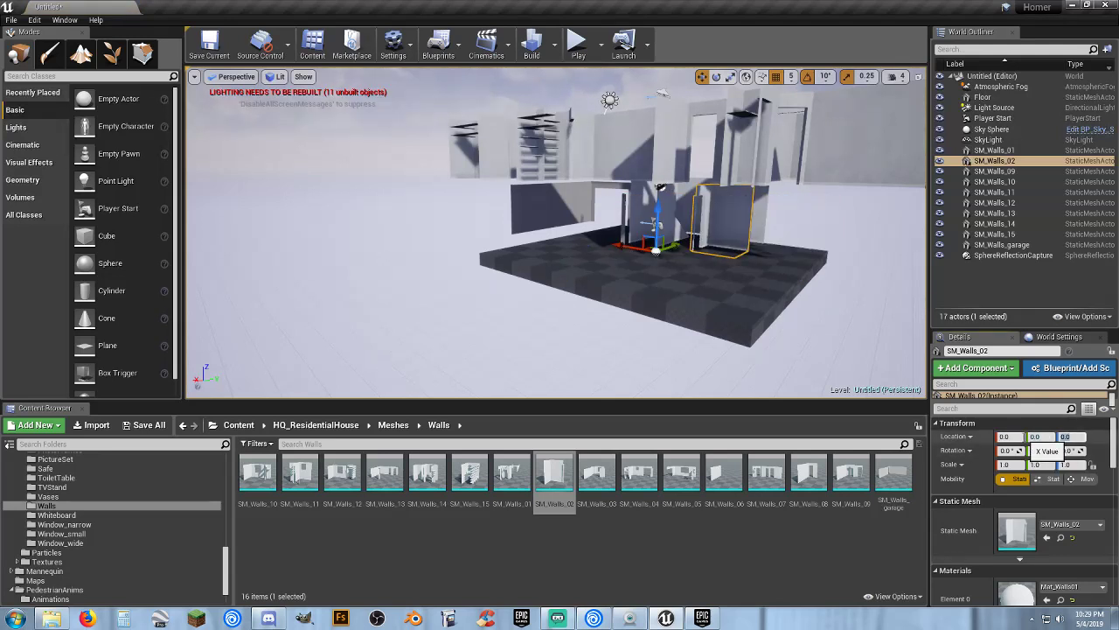
Add the SM_Walls_03 mesh to the level and set its X and Y location to 0.
left_click_drag(596, 473, 686, 294)
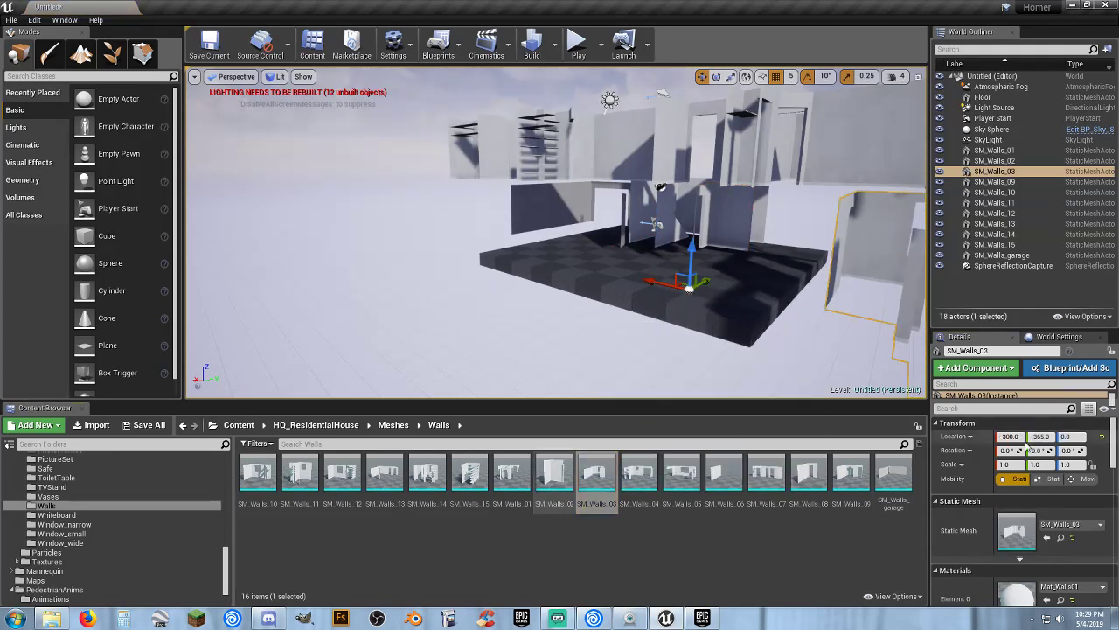
left_click(1020, 437)
type("0")
key("Tab")
type("0")
key("Tab")
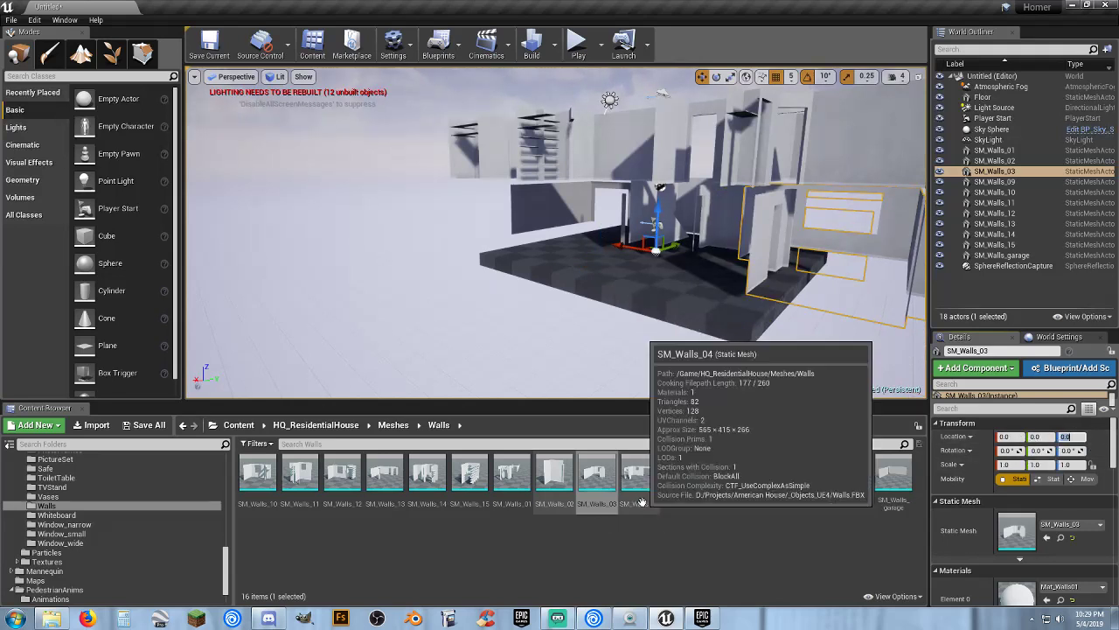
Add the SM_Walls_04 mesh to the level and set its X and Y location to 0.
left_click_drag(638, 500, 680, 286)
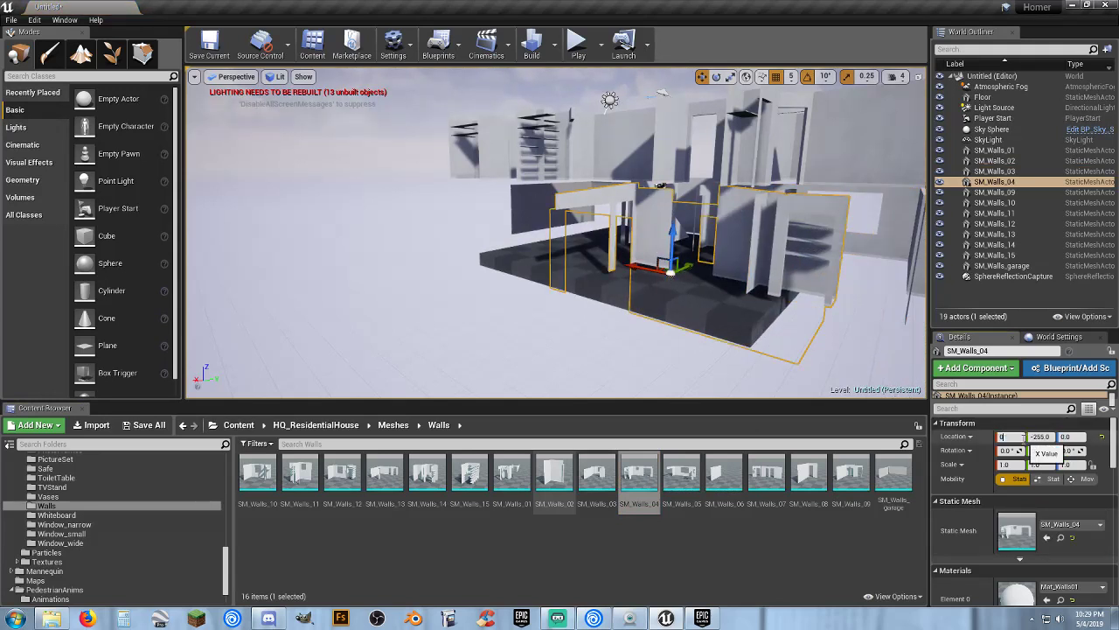
key("Tab")
type("0")
key("Tab")
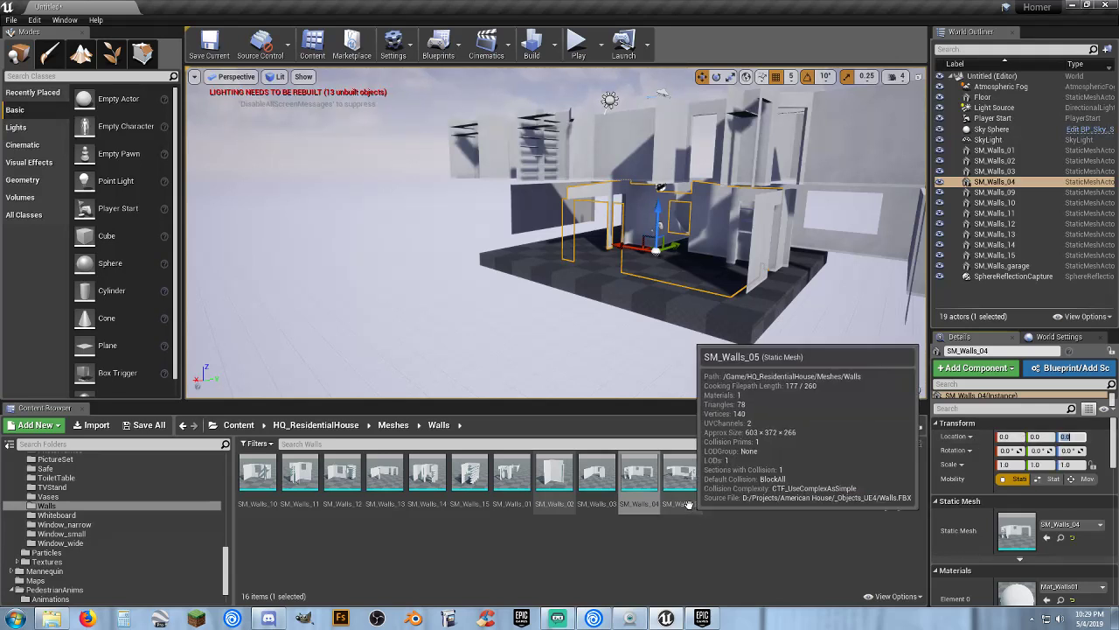
Add the SM_Walls_05 mesh to the level and set its X and Y location to 0.
left_click_drag(681, 477, 697, 293)
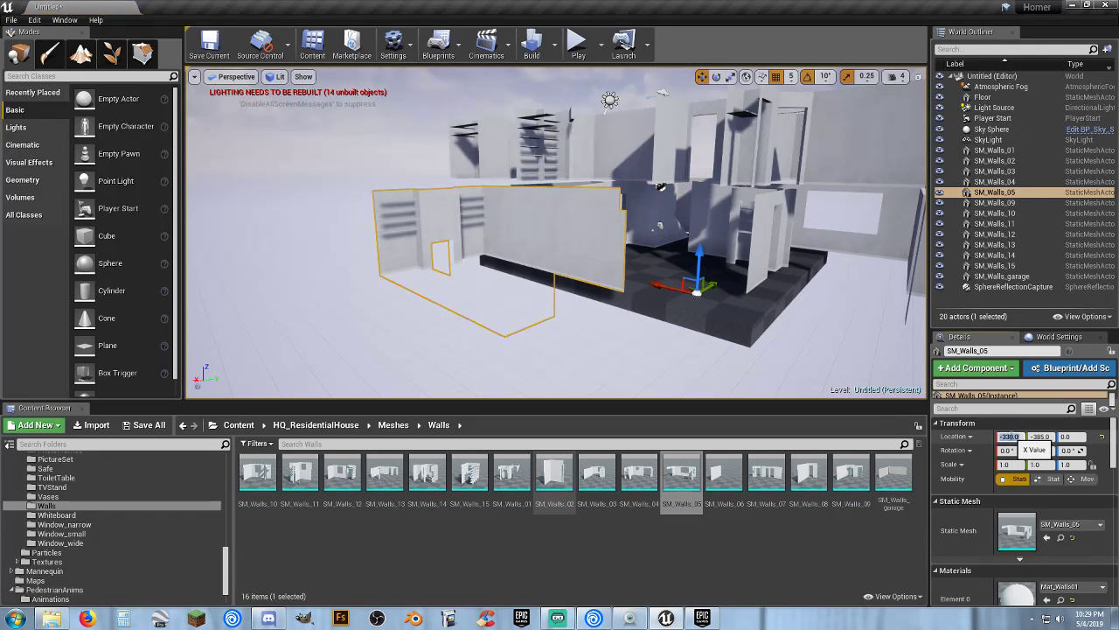
type("0")
key("Tab")
type("0")
key("Tab")
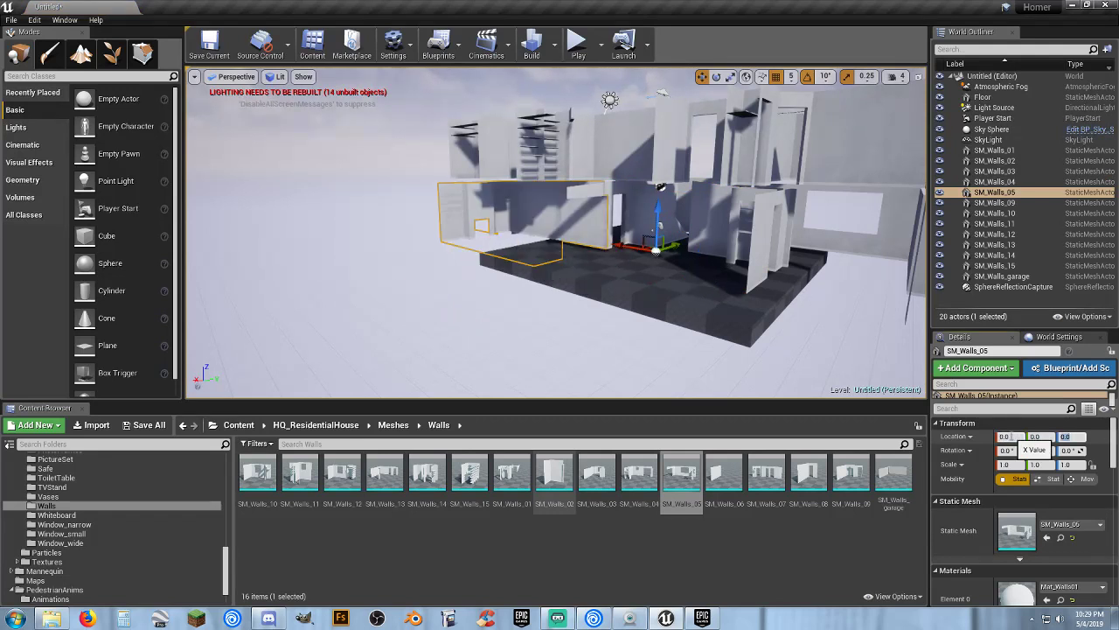
Add the SM_Walls_06 mesh to the level and set its X and Y location to 0.
left_click_drag(724, 476, 724, 312)
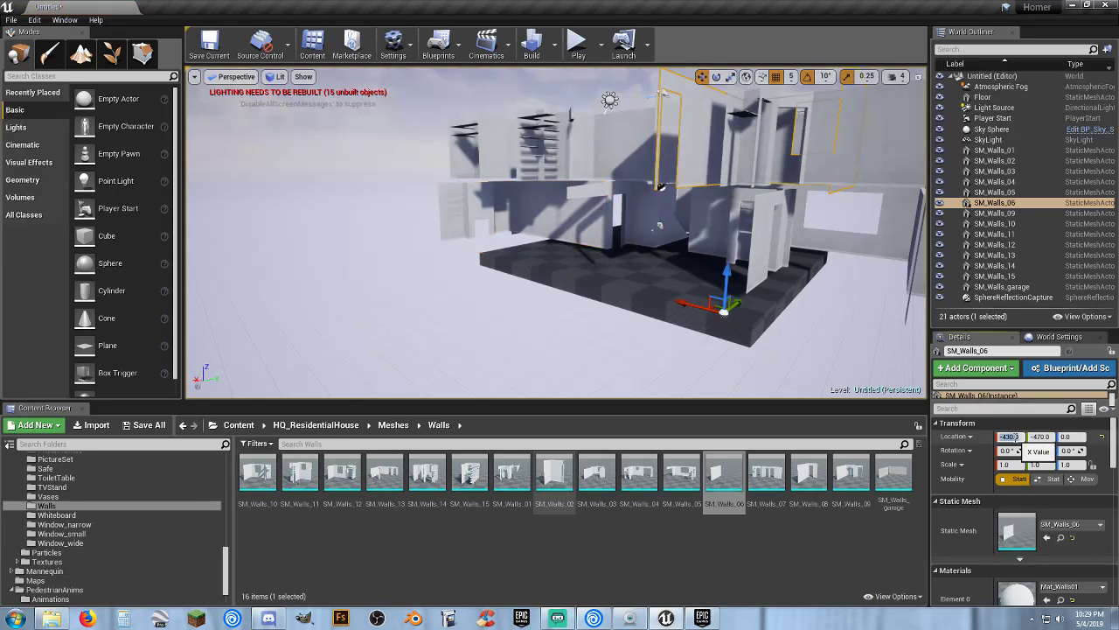
type("0")
key("Tab")
type("0")
key("Tab")
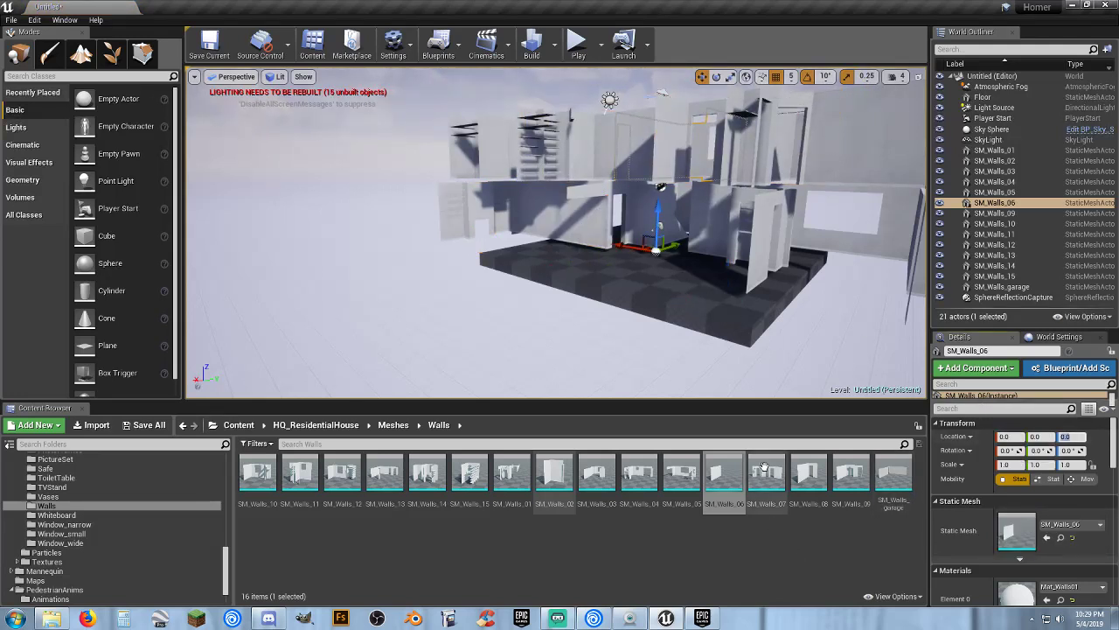
Add the SM_Walls_07 mesh to the level and set its X, Y and Z location to 0.
left_click_drag(764, 470, 717, 289)
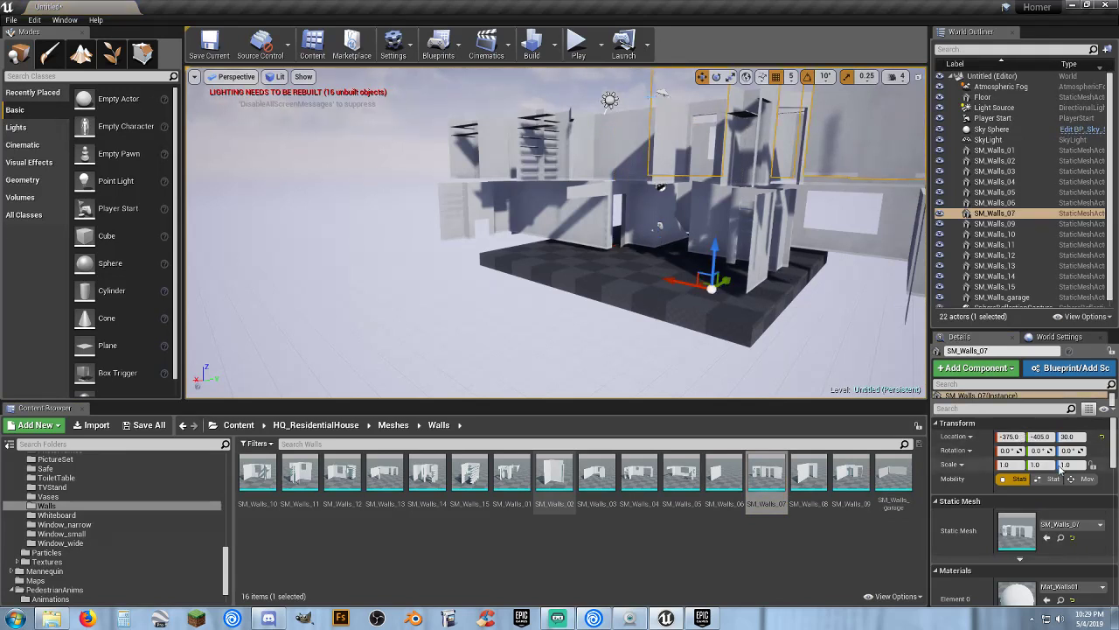
left_click(1019, 437)
type("0")
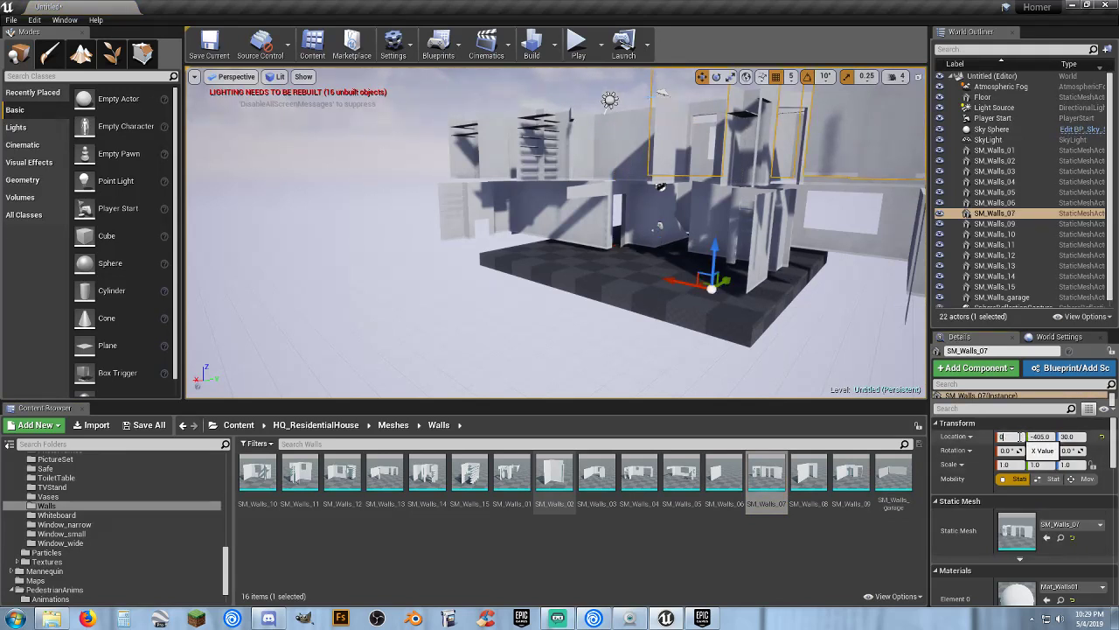
key("Tab")
type("0")
key("Tab")
type("0")
key("Return")
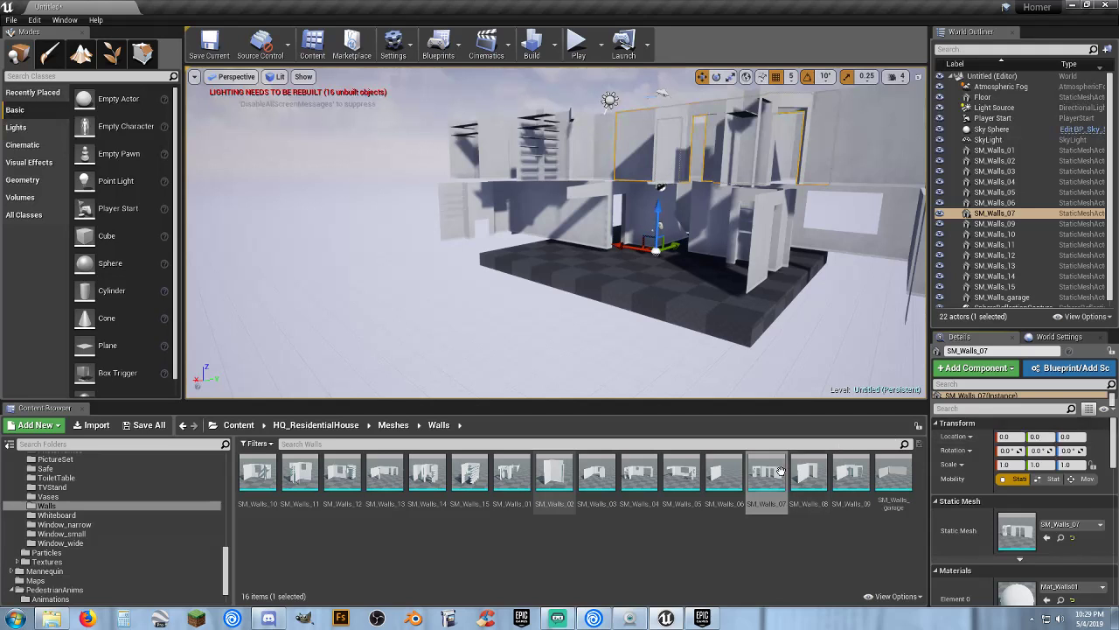
Add the SM_Walls_08 mesh to the level and set its X, Y and Z location to 0.
left_click_drag(808, 472, 714, 287)
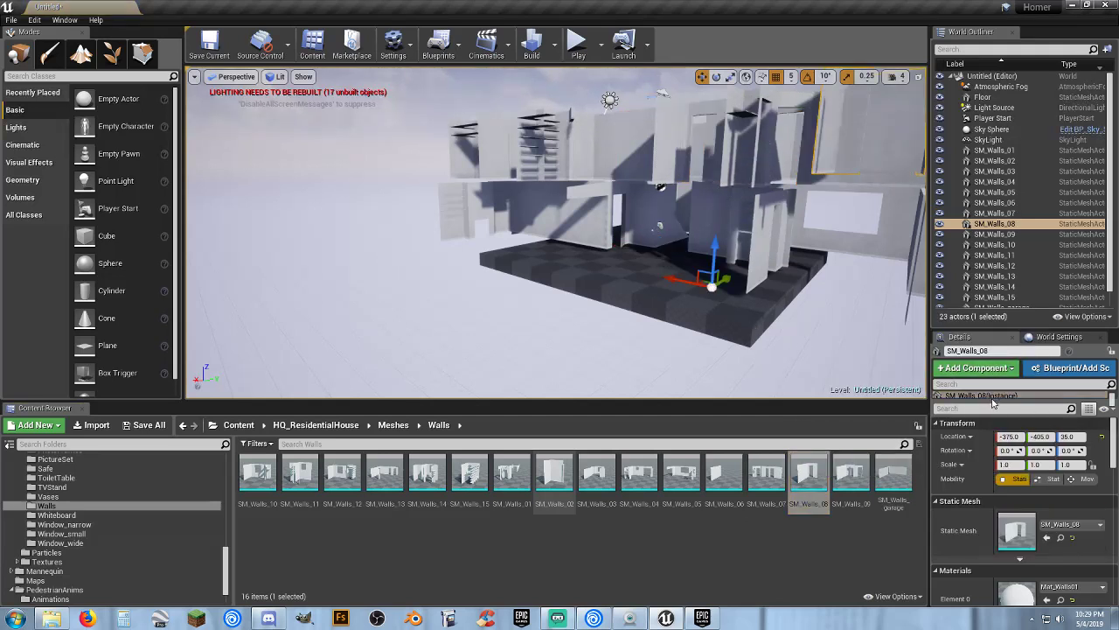
left_click(1009, 436)
type("0")
key("Tab")
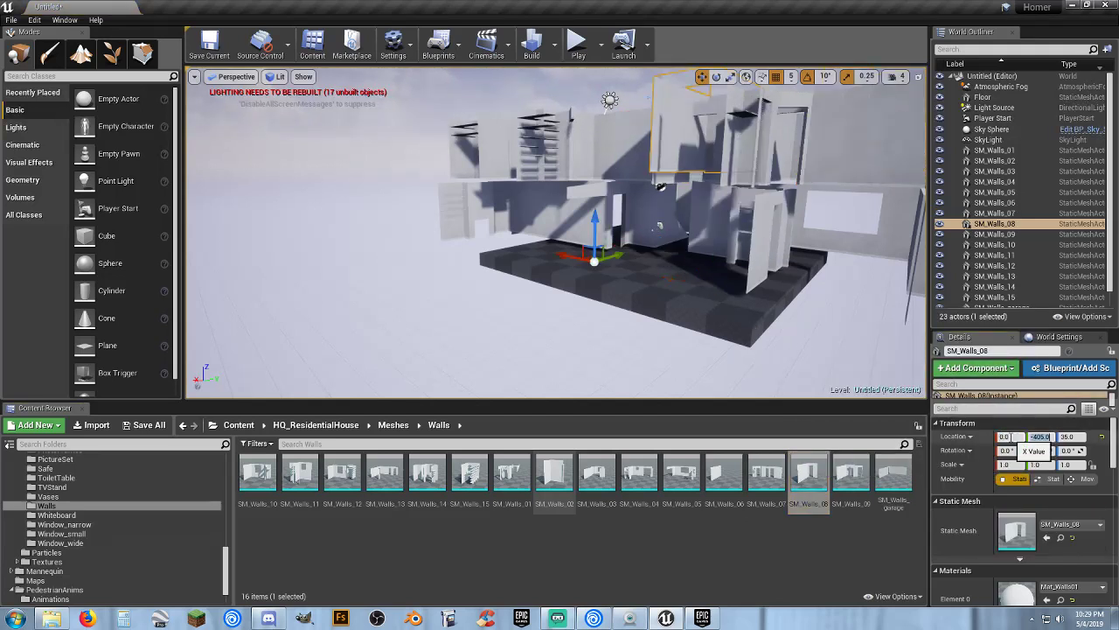
type("0")
key("Tab")
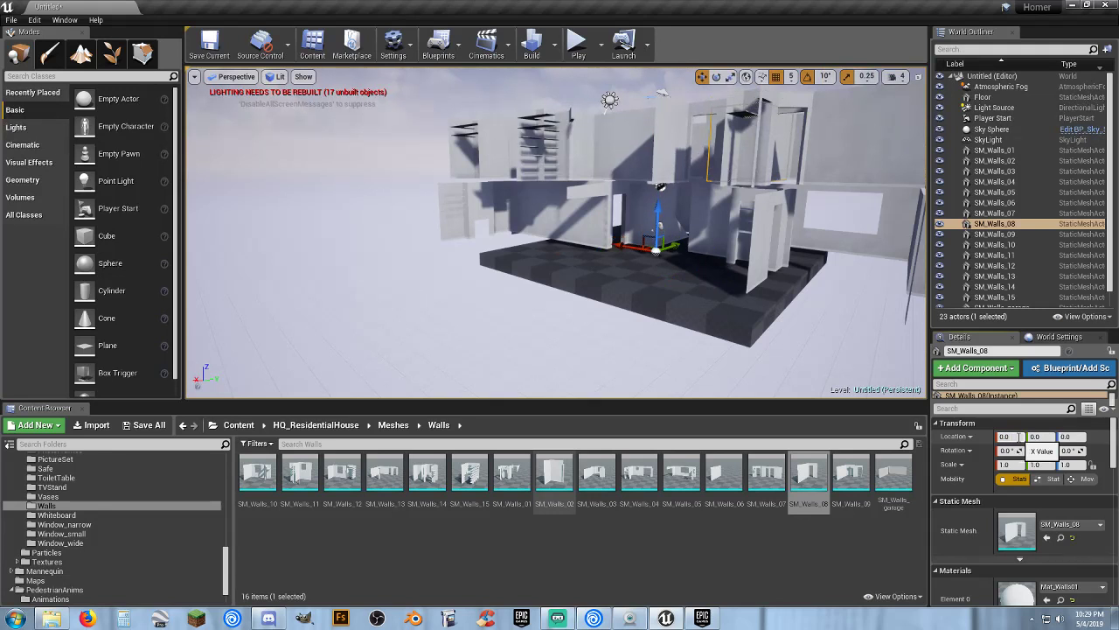
Add another copy of the SM_Walls_09 mesh to the level and set its X and Y location to 0.
left_click_drag(851, 473, 689, 284)
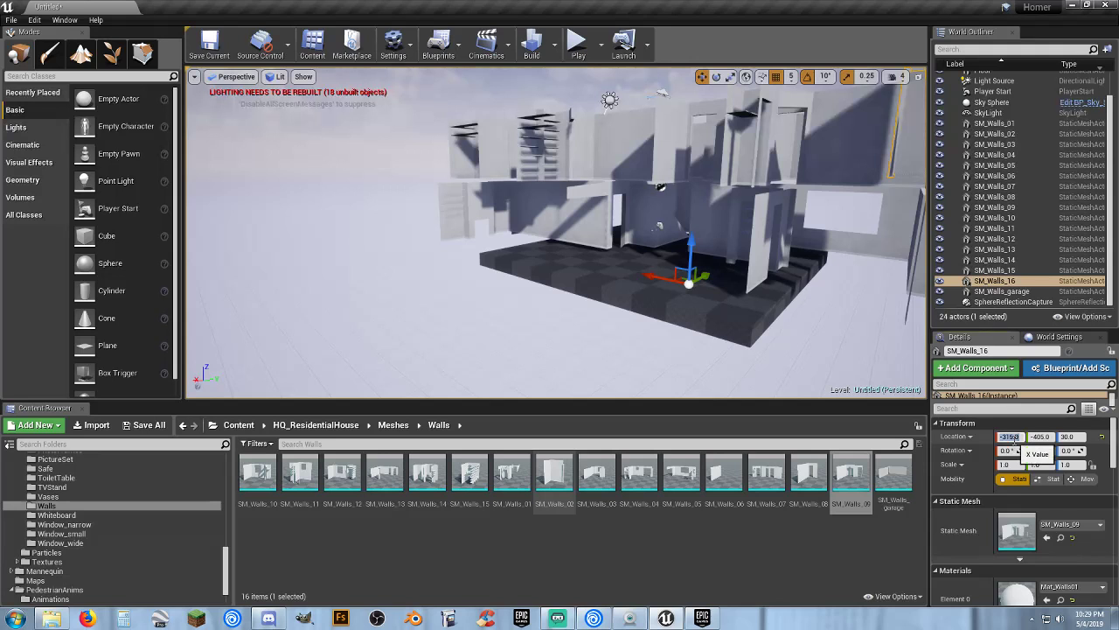
type("0")
key("Tab")
type("0")
key("Tab")
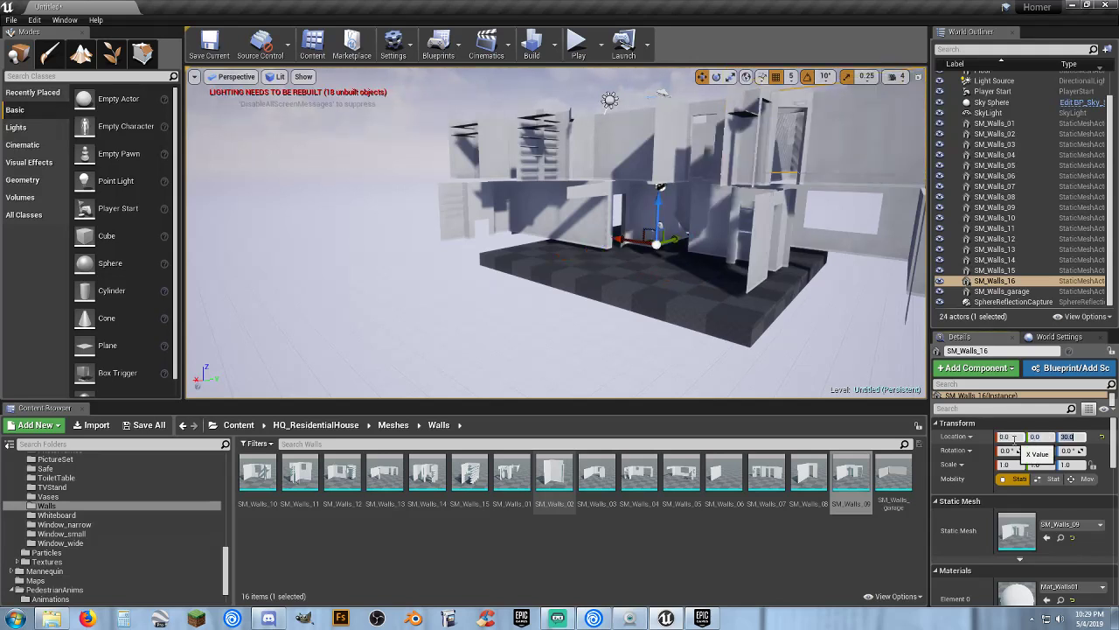
Play-test the level with the assembled walls and stop the session.
left_click(577, 41)
left_click(591, 216)
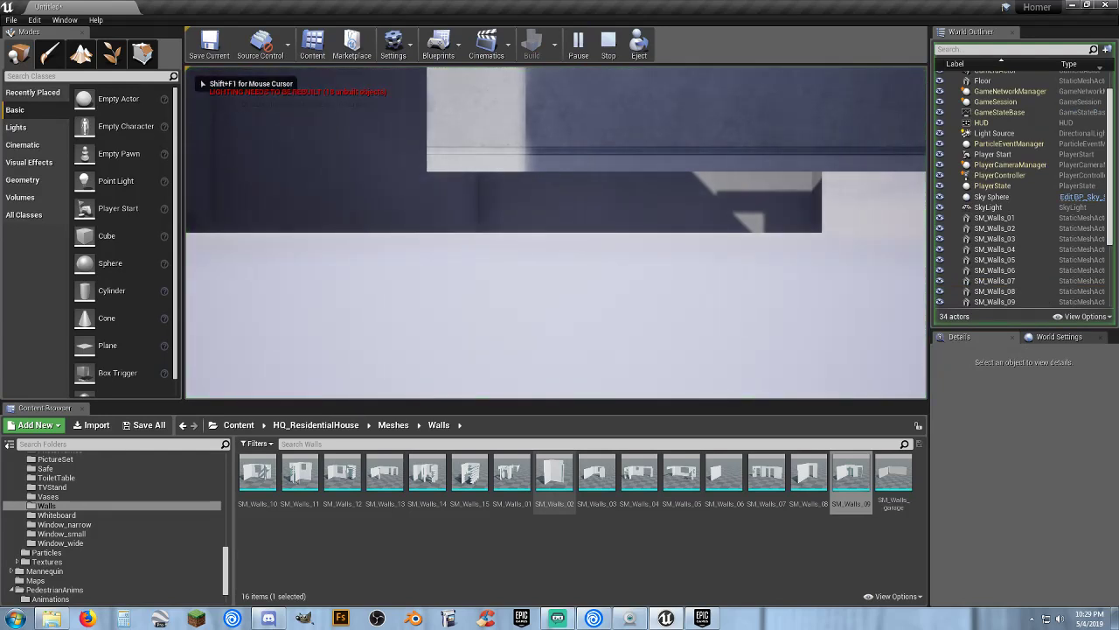
key("Escape")
Move the Player Start along the X axis to an X location of 280, clear of the walls.
right_click_drag(640, 329, 490, 354)
right_click_drag(571, 294, 582, 256)
left_click(529, 251)
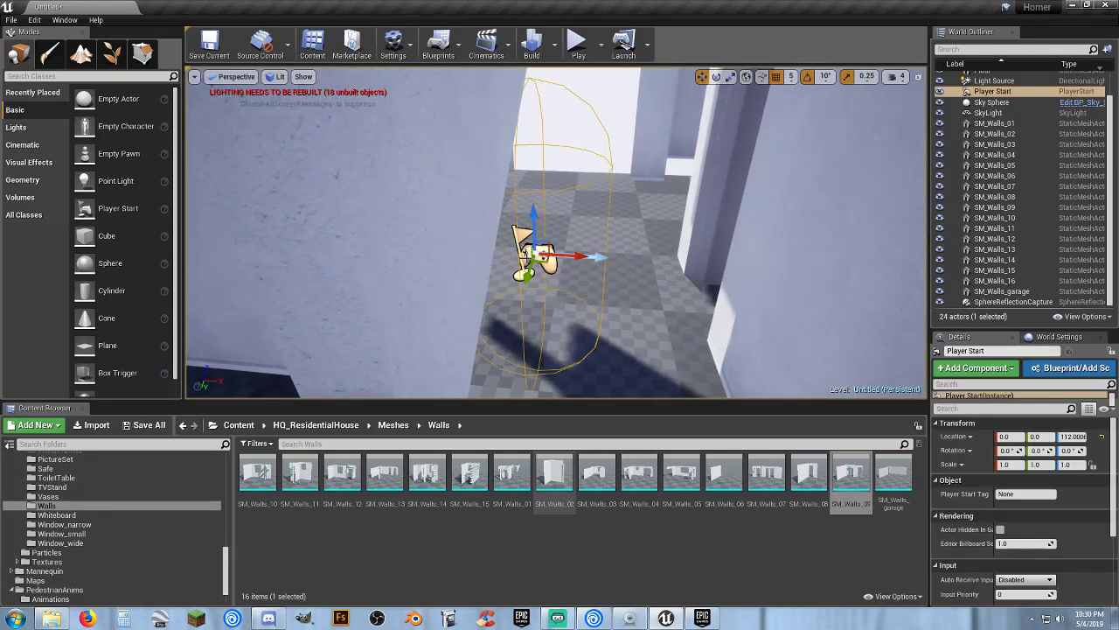
left_click_drag(572, 256, 873, 267)
right_click_drag(872, 267, 780, 278)
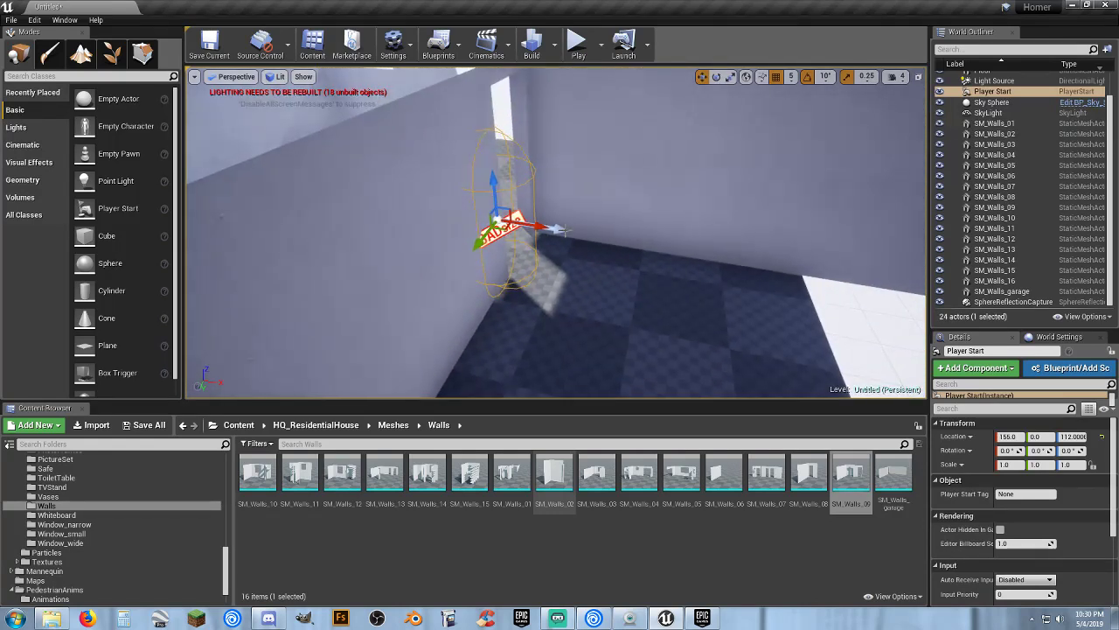
left_click_drag(535, 226, 635, 231)
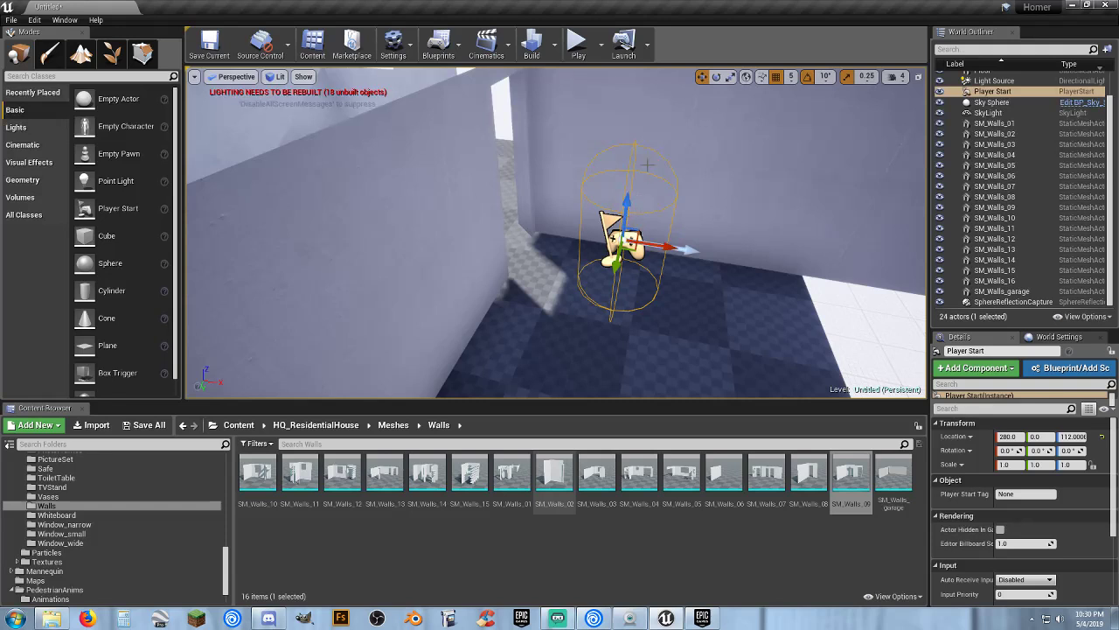
Play-test the level from the moved Player Start, walk the character through the house's rooms, and end the session.
left_click(735, 265)
key("w")
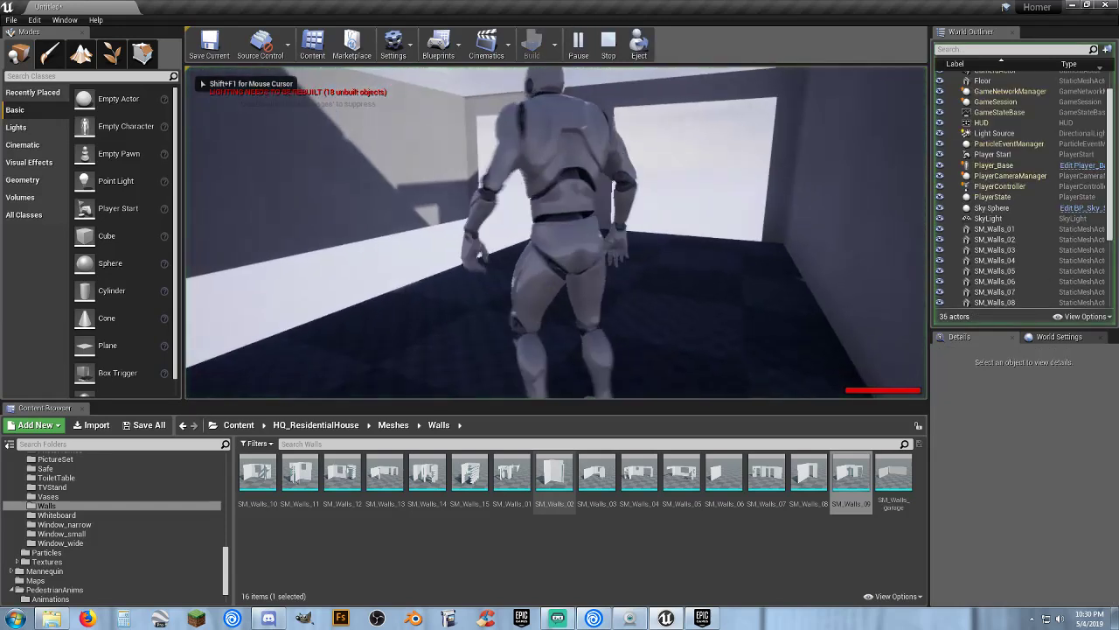
key("w")
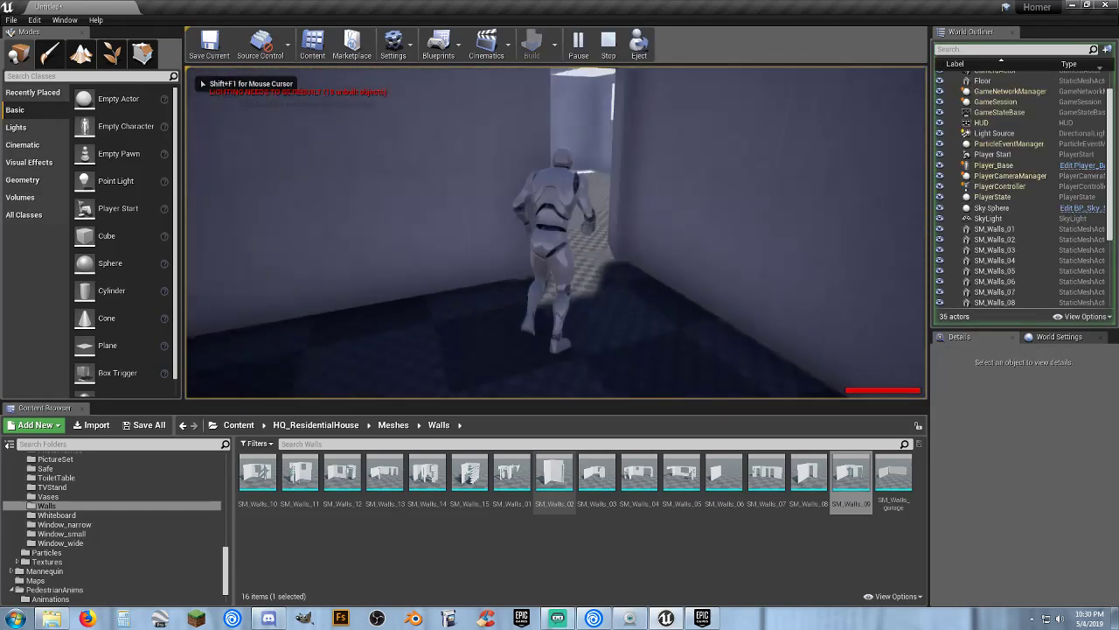
key("w")
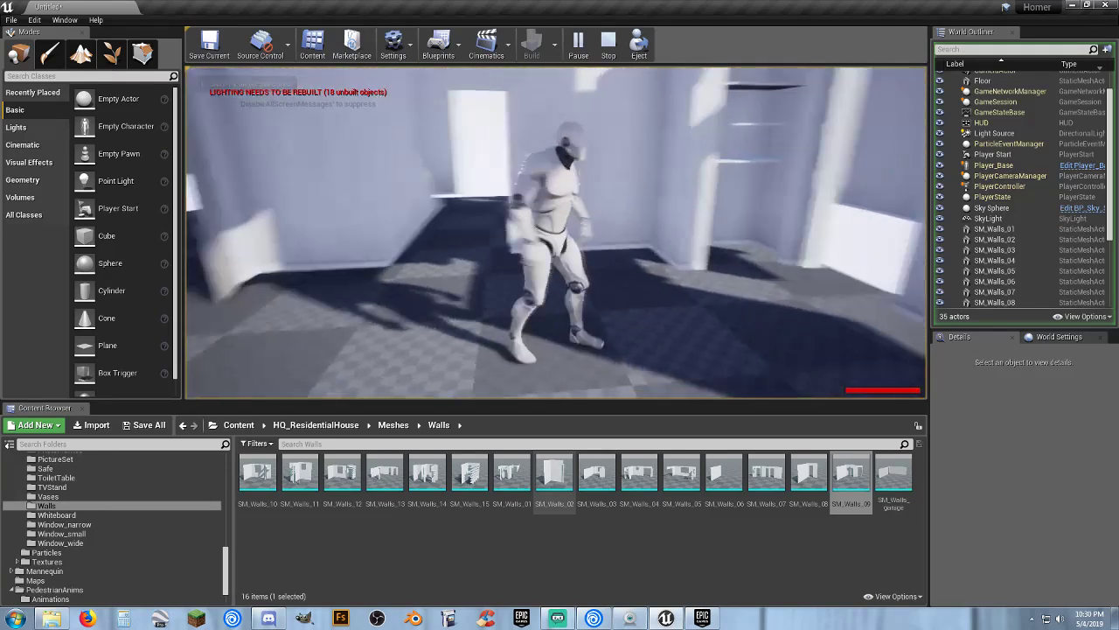
key("w")
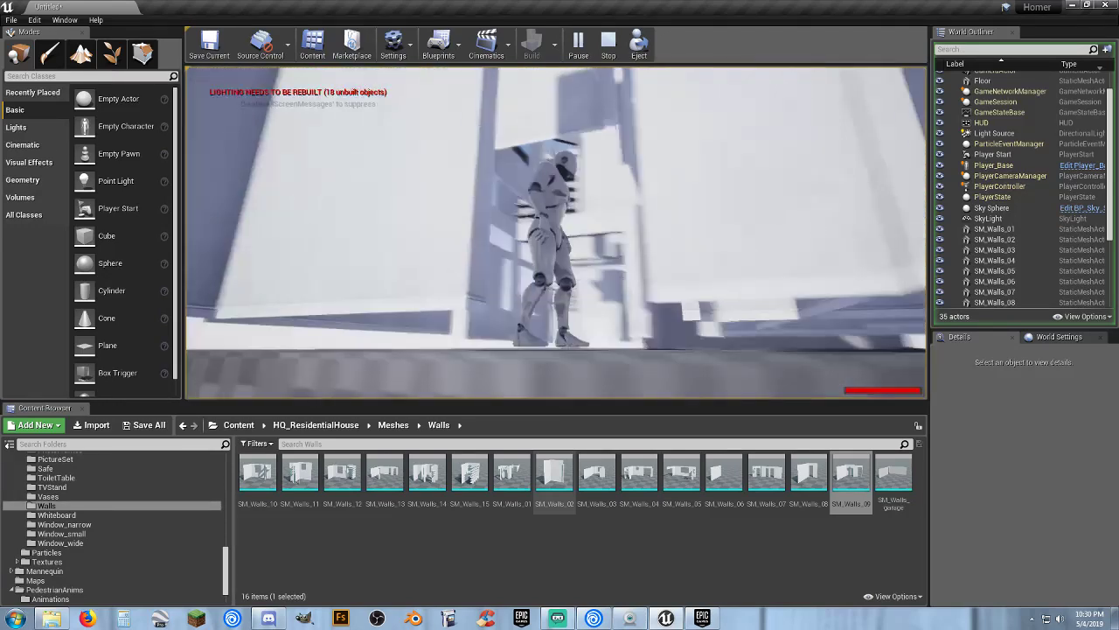
key("w")
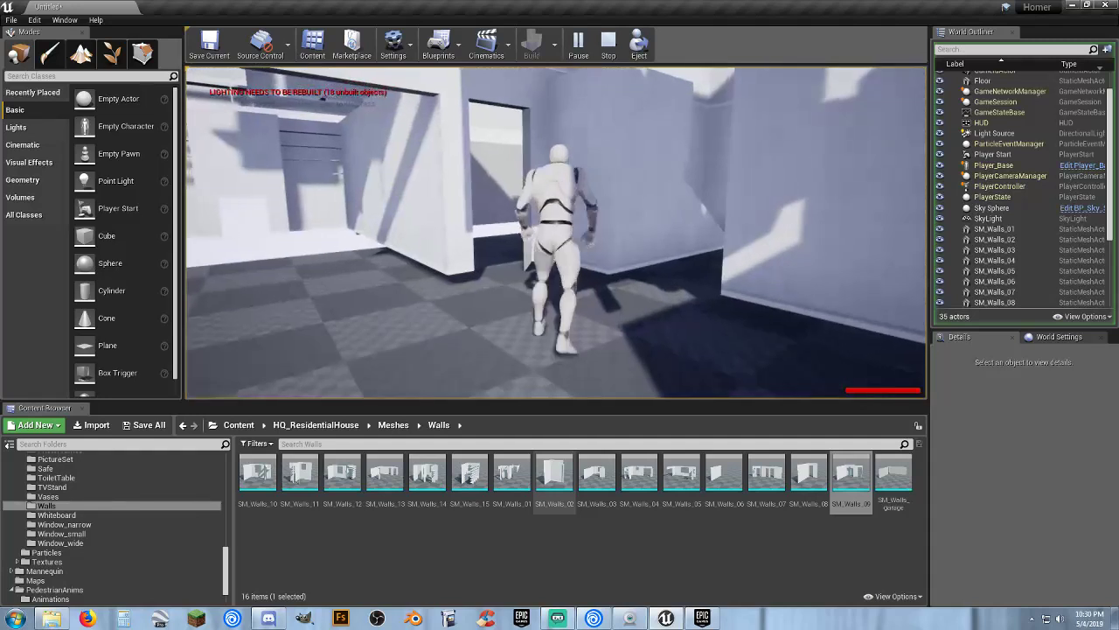
key("w")
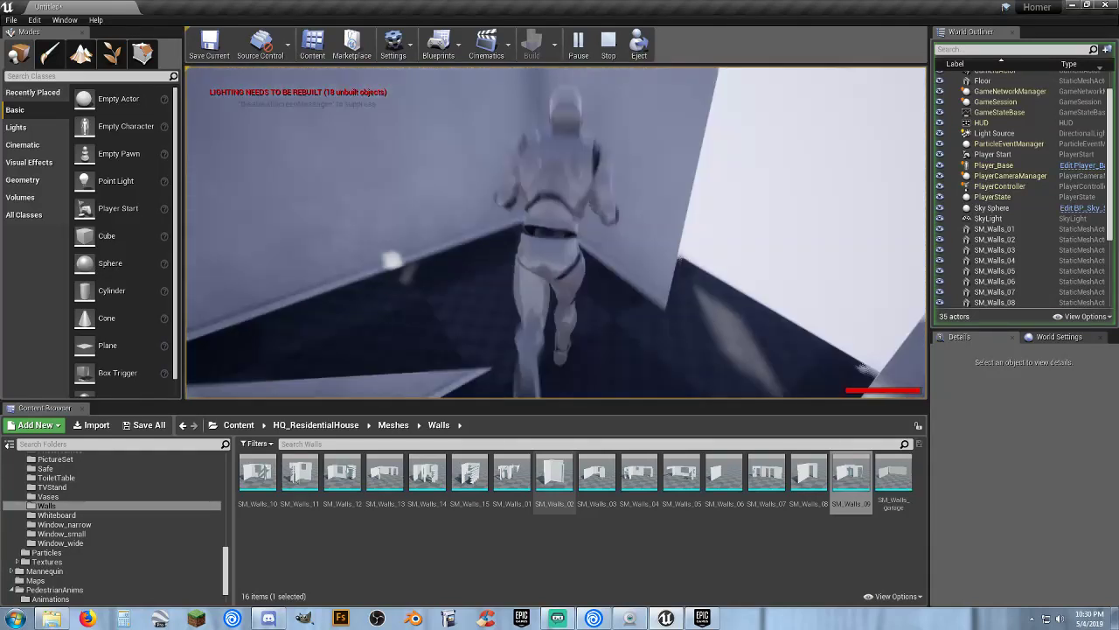
key("w")
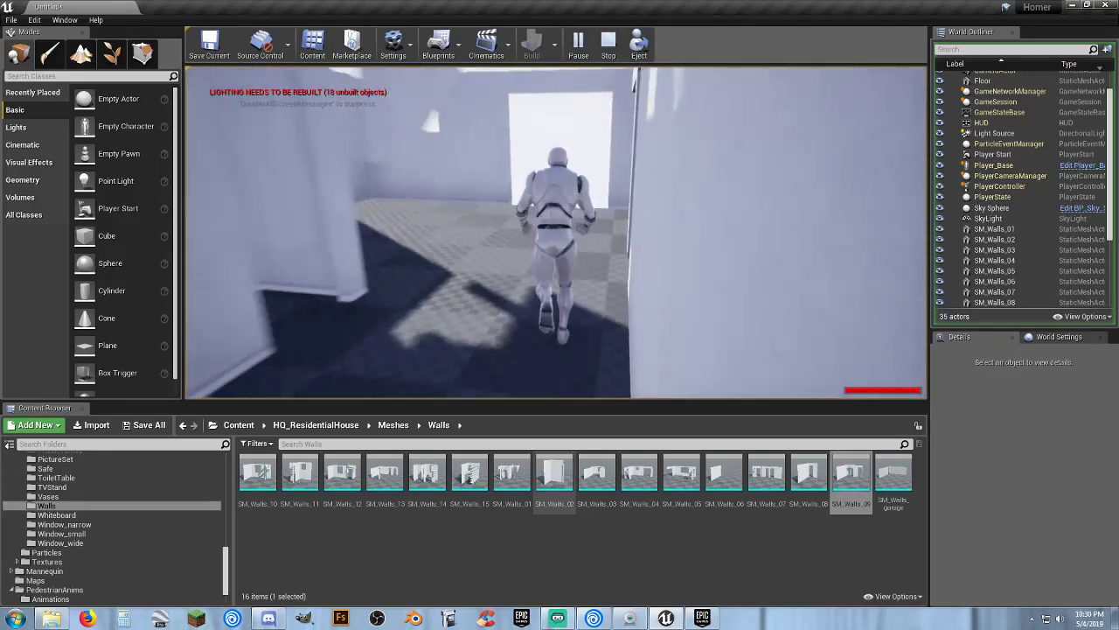
key("w")
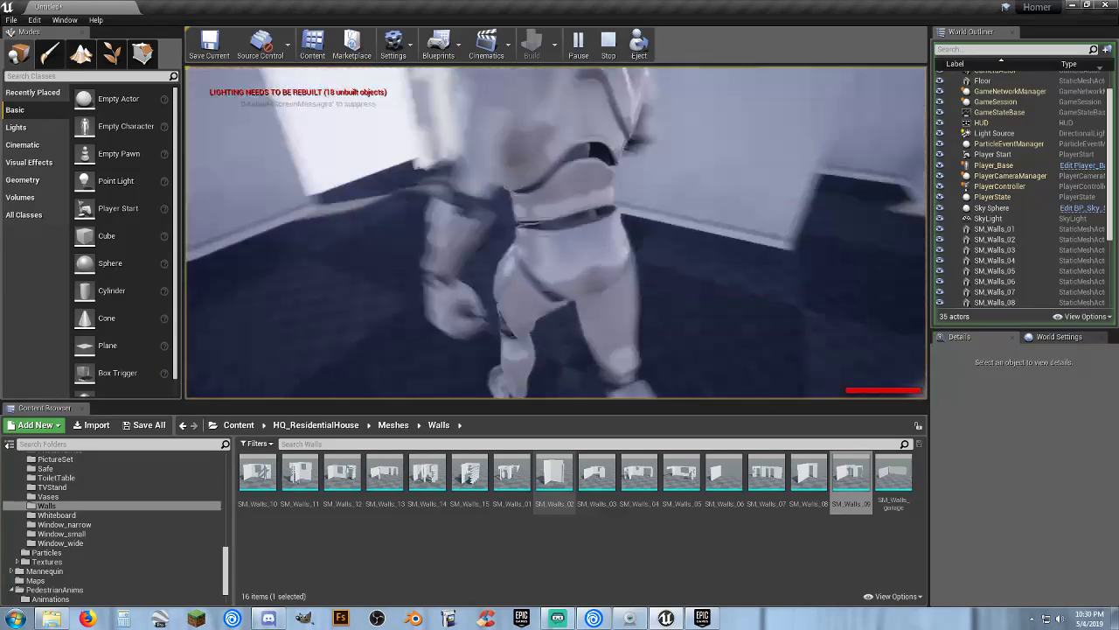
key("Escape")
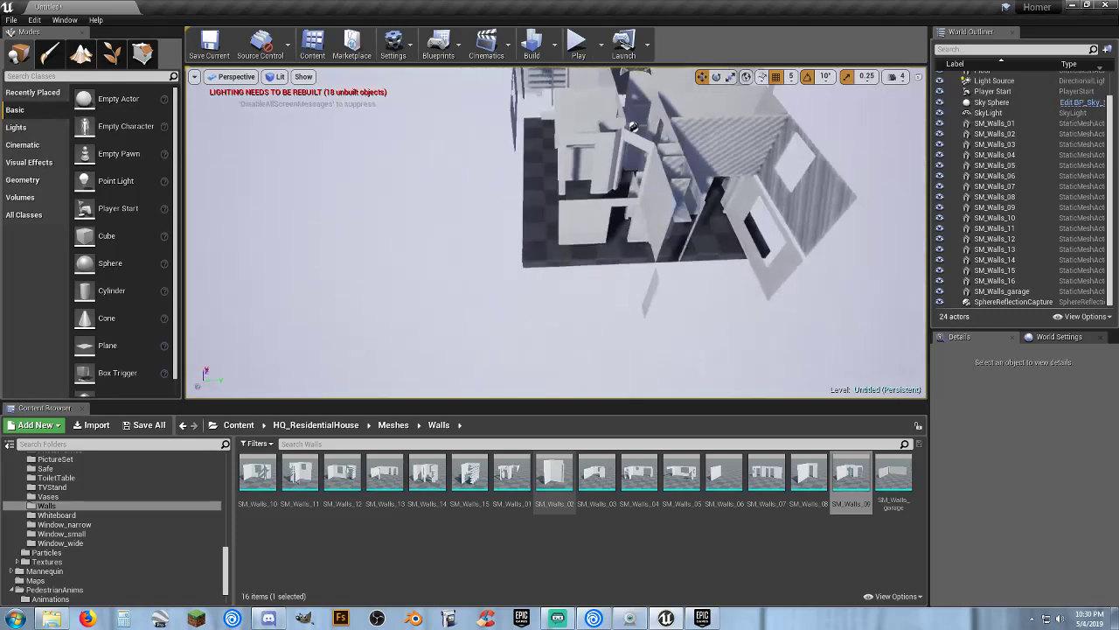
Enlarge the Floor beneath the house to a scale of 2.5 in X and 2.75 in Y.
right_click_drag(647, 244, 560, 161)
left_click(648, 242)
key("d")
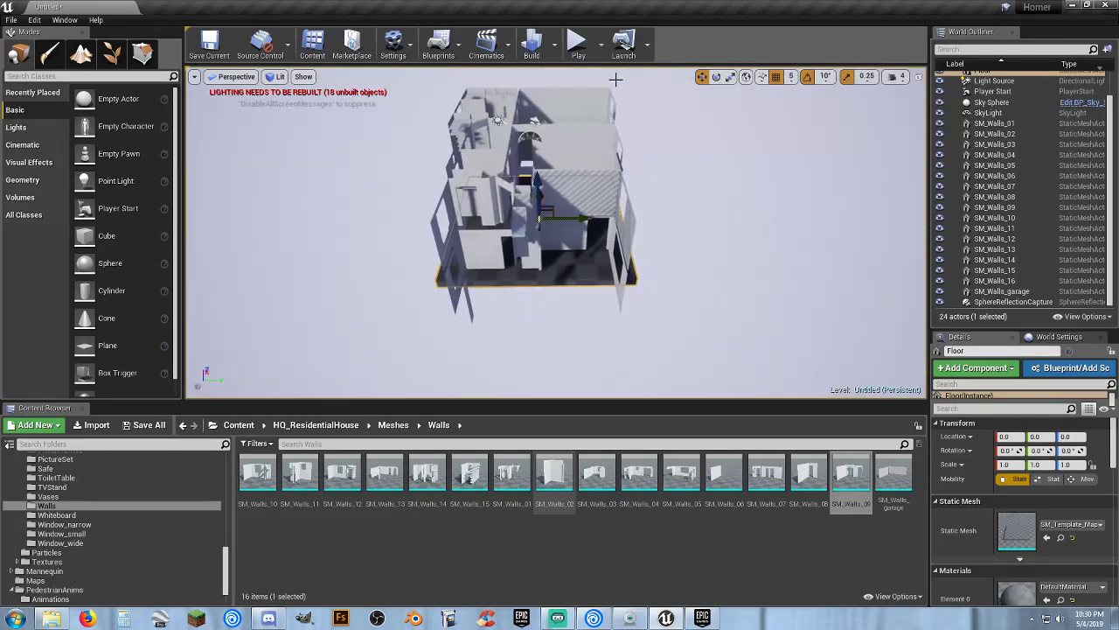
left_click_drag(587, 225, 664, 225)
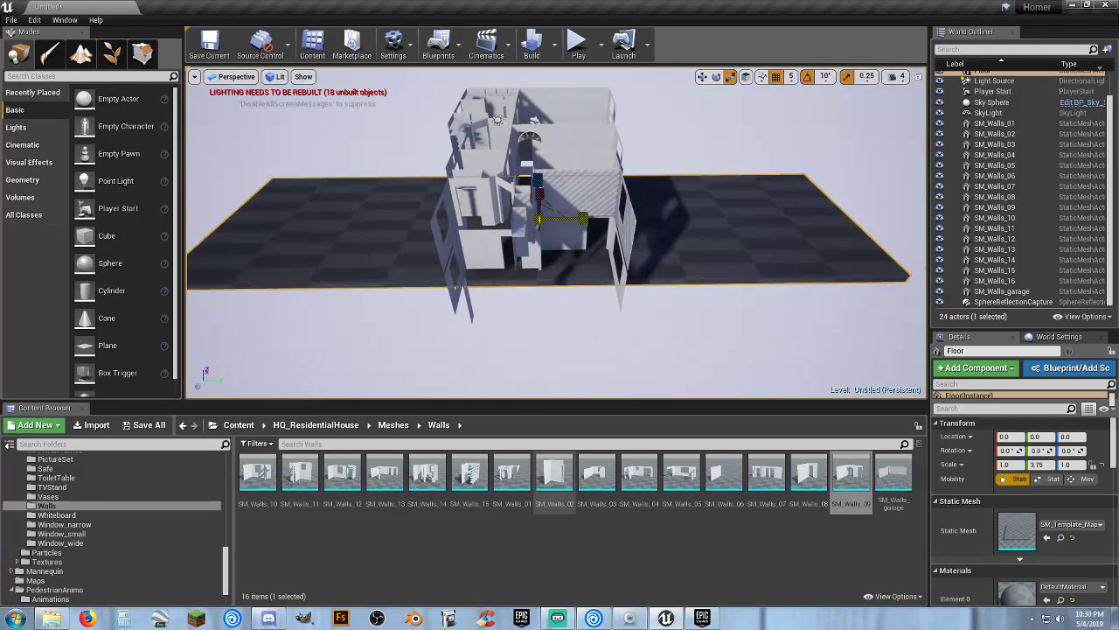
left_click_drag(582, 217, 574, 218)
key("a")
mouse_move(552, 241)
right_mouse_down()
mouse_move(629, 241)
mouse_move(552, 241)
right_mouse_up()
left_click_drag(584, 225, 651, 225)
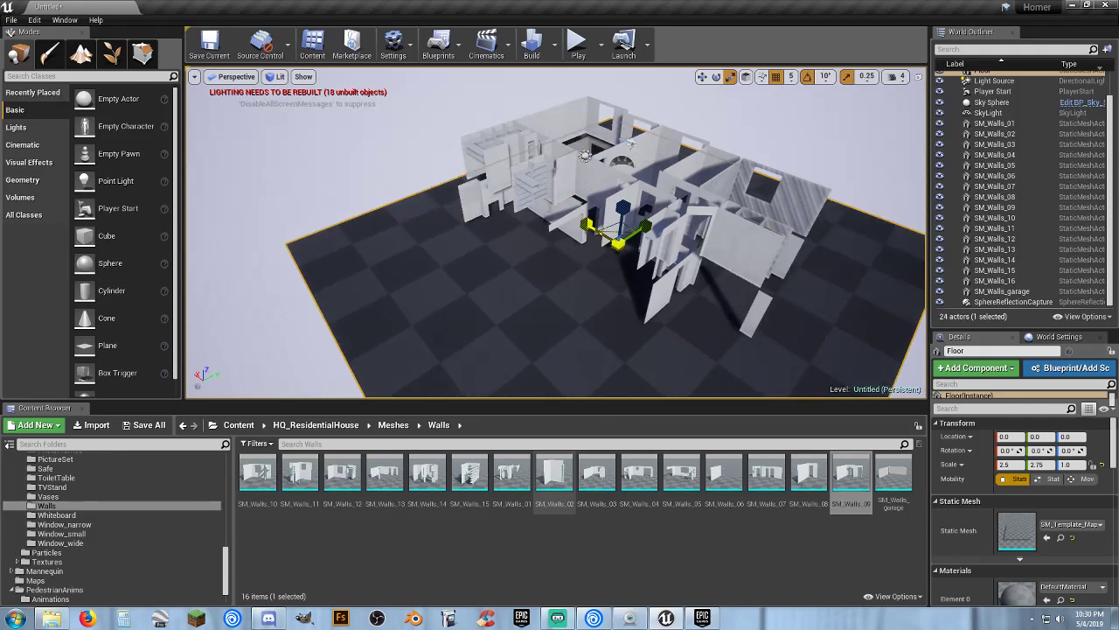
Play-test the level on the enlarged floor, run the character outside around the house, and end the session.
left_click(577, 43)
key("w")
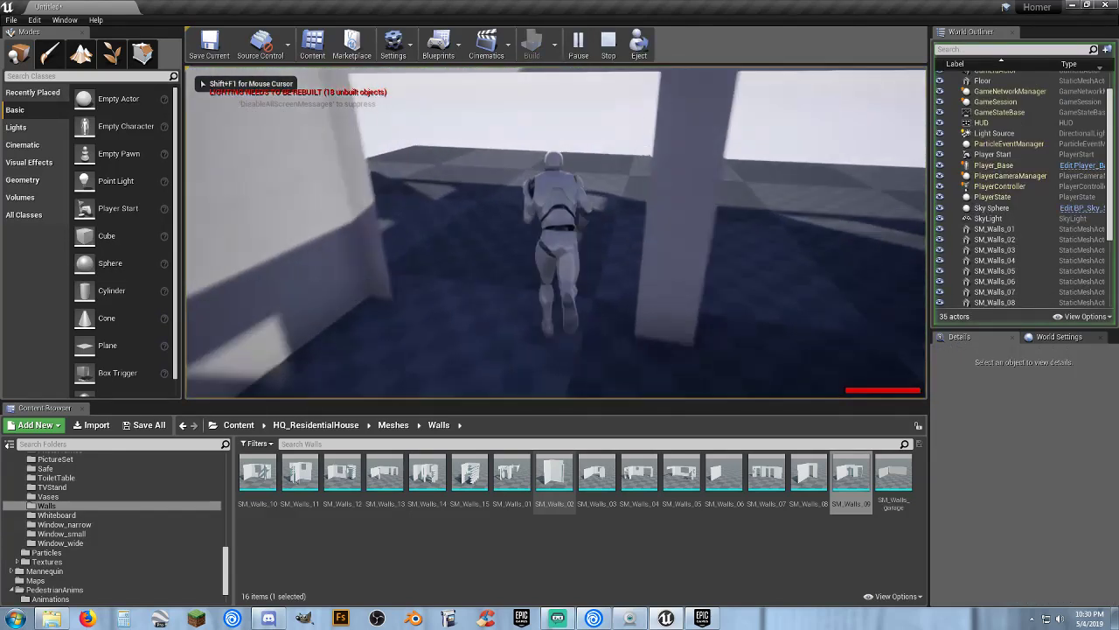
key("d")
key("w")
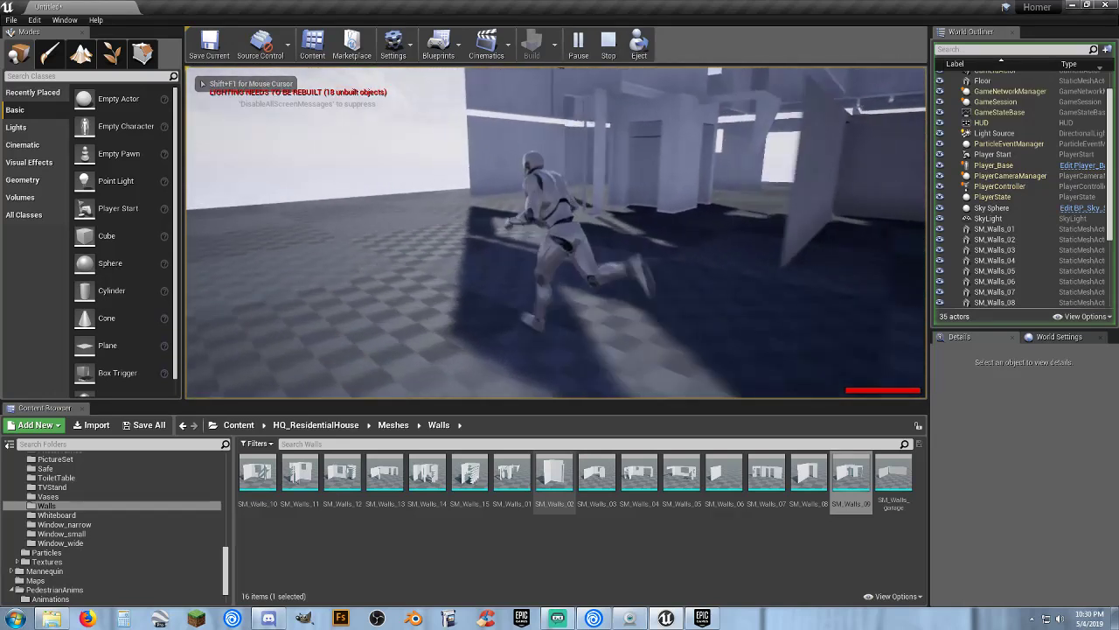
key("a")
key("s")
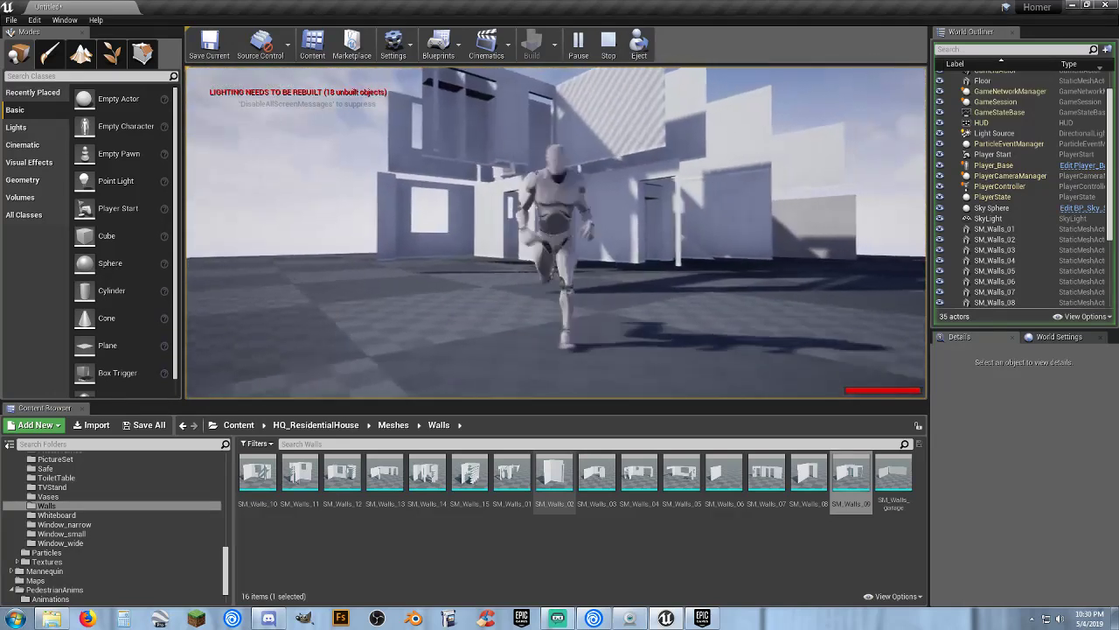
key("d")
key("w")
key("shift+F1")
key("Escape")
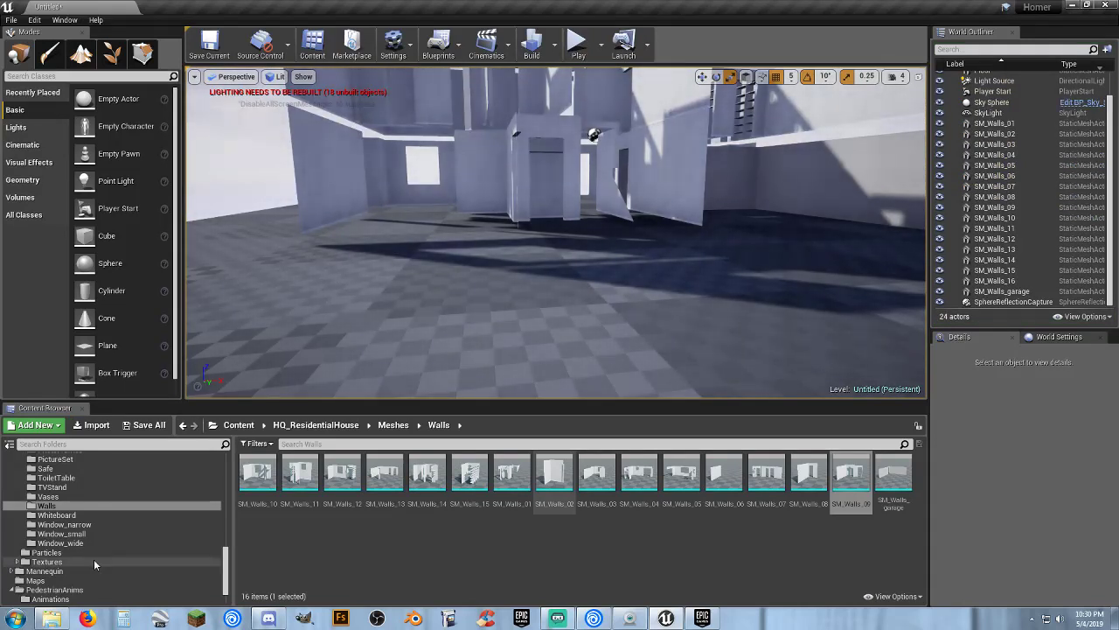
Open the Floors folder within the HQ_ResidentialHouse meshes.
scroll(91, 536, "up", 2)
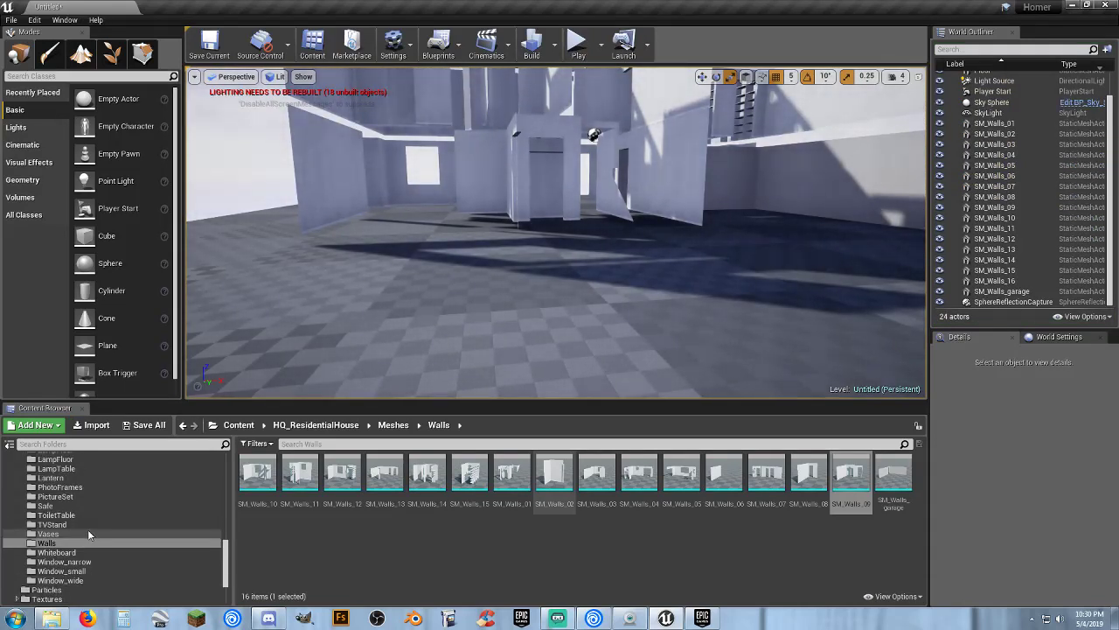
scroll(87, 529, "up", 4)
scroll(88, 529, "up", 2)
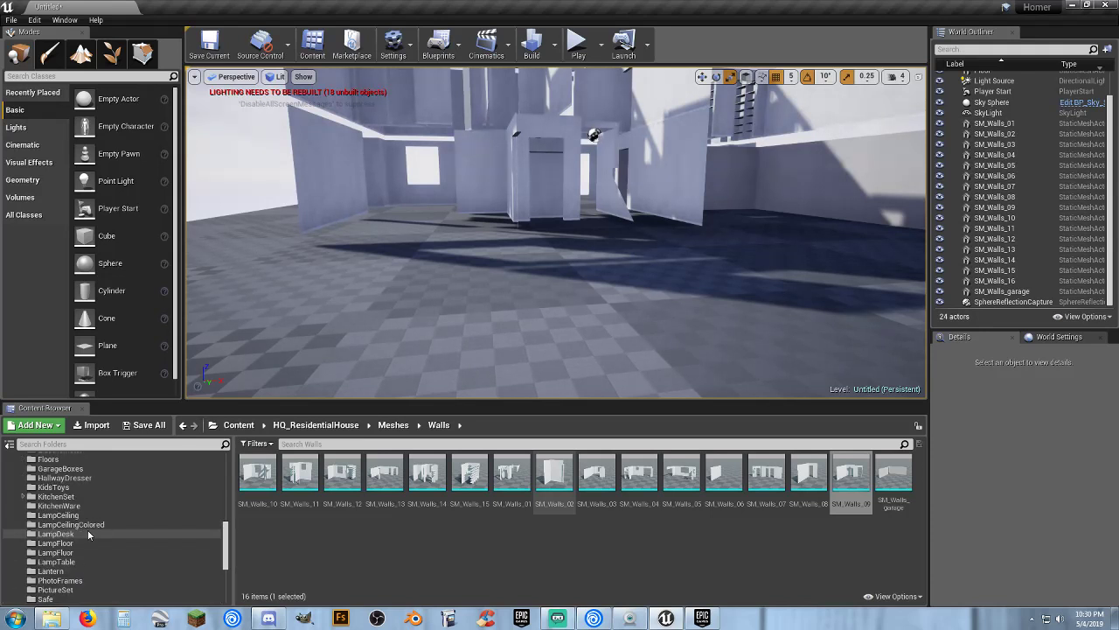
left_click(85, 470)
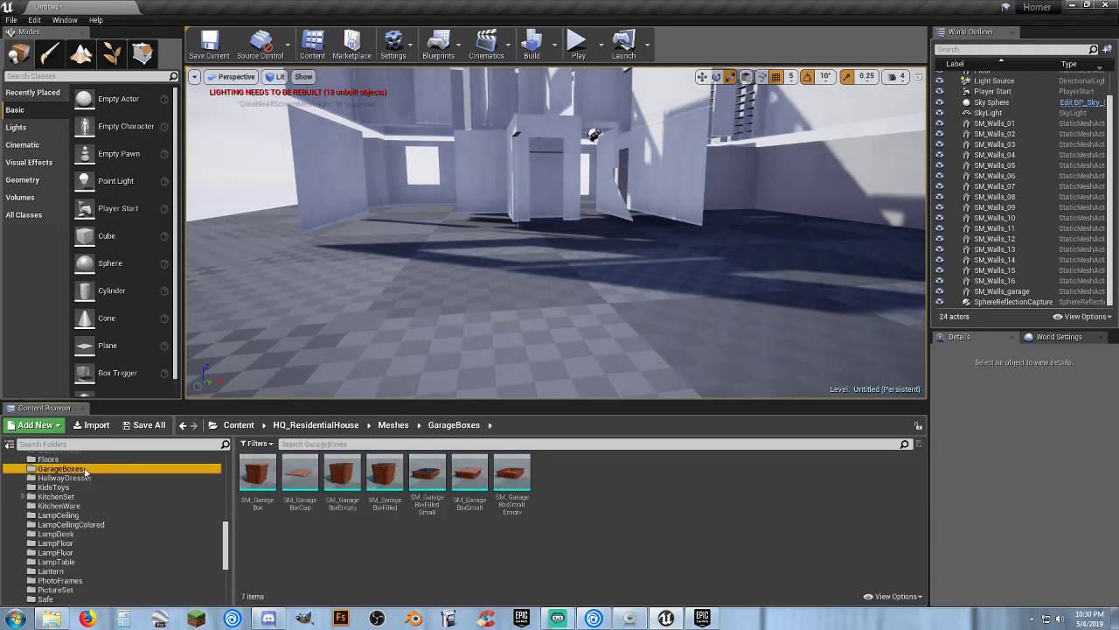
left_click(73, 460)
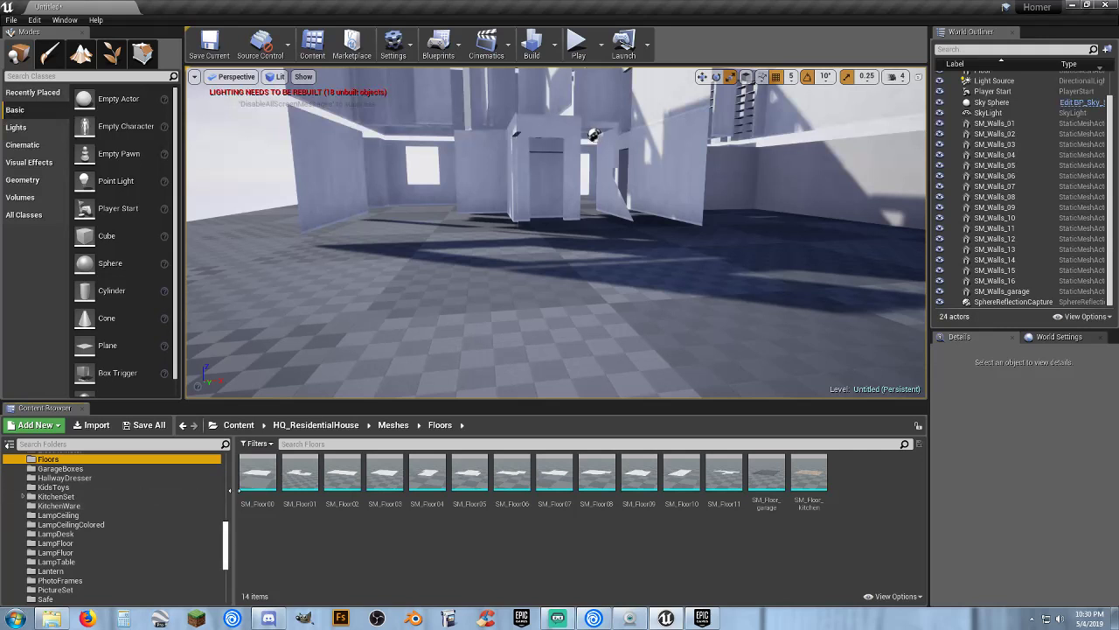
Add the SM_Floor00 mesh to the level and set its X and Y location to 0.
left_click_drag(258, 472, 448, 259)
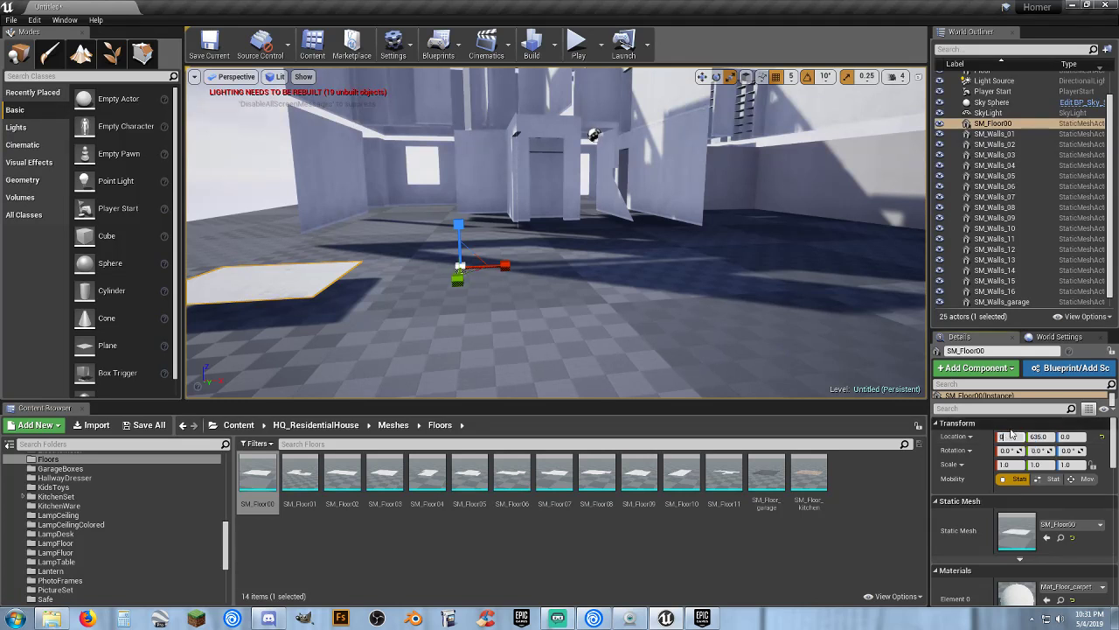
type("0")
key("Tab")
type("0")
key("Tab")
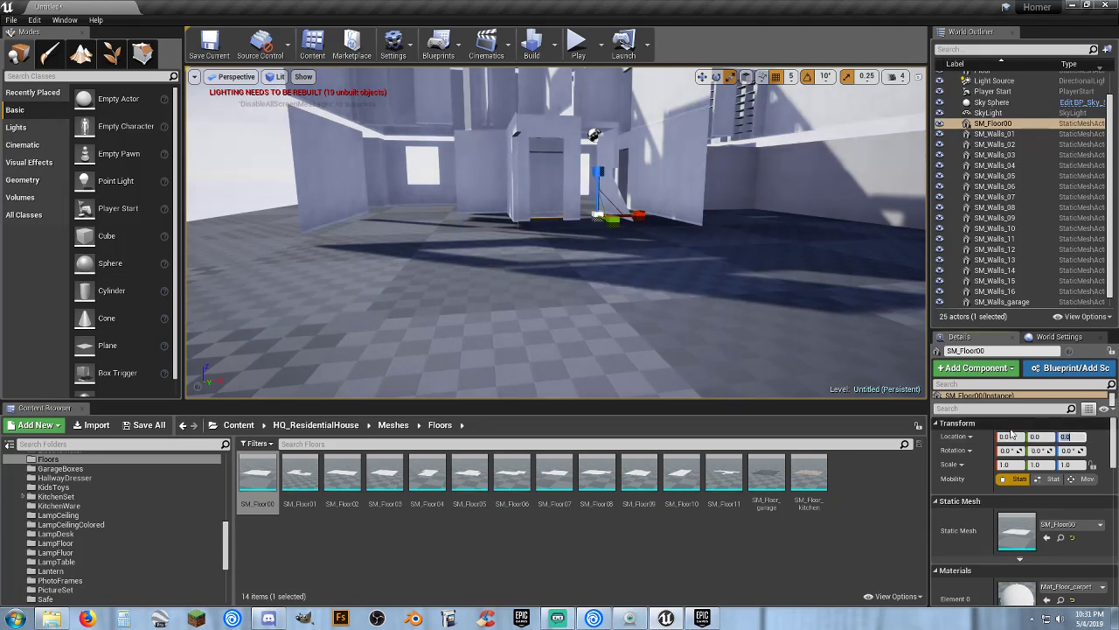
Add the SM_Floor01 mesh to the level and set its X and Y location to 0.
key("w")
right_click_drag(556, 233, 559, 262)
key("s")
right_click_drag(641, 161, 641, 161)
left_click_drag(299, 476, 473, 294)
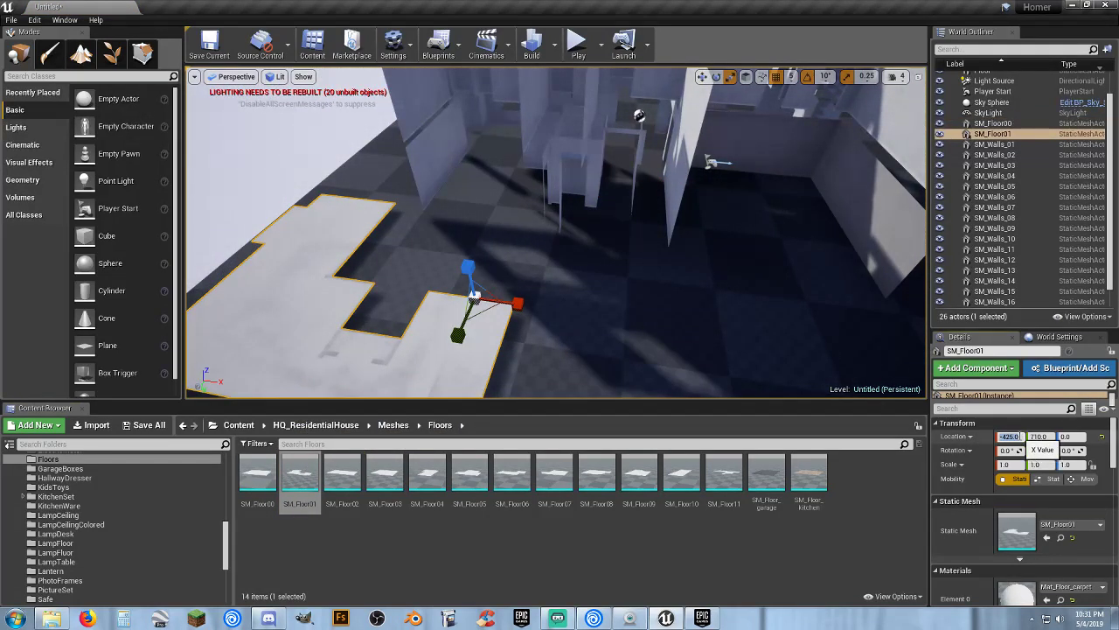
key("Tab")
type("0")
key("Tab")
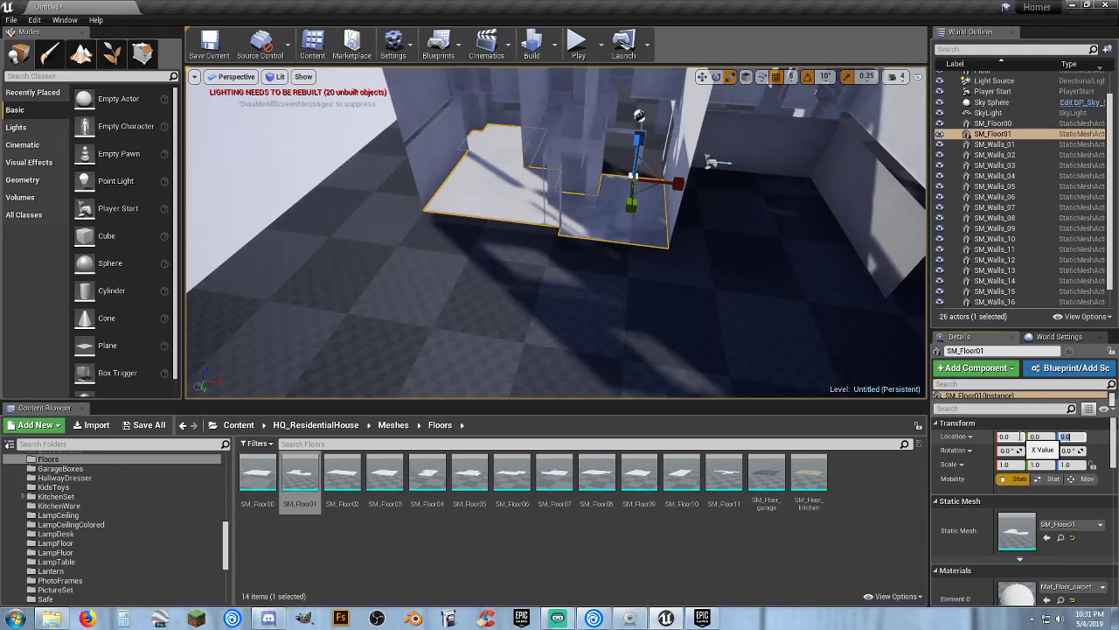
Add the SM_Floor02 mesh to the level and set its X and Y location to 0.
left_click_drag(342, 474, 426, 330)
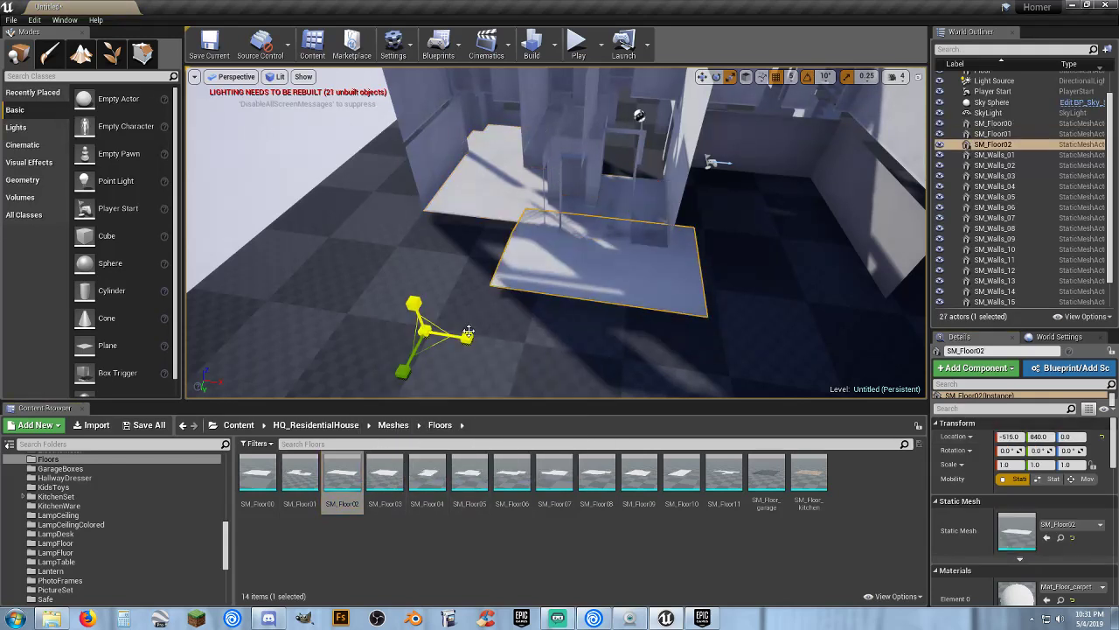
left_click(1007, 435)
type("0")
key("Tab")
type("0")
key("Tab")
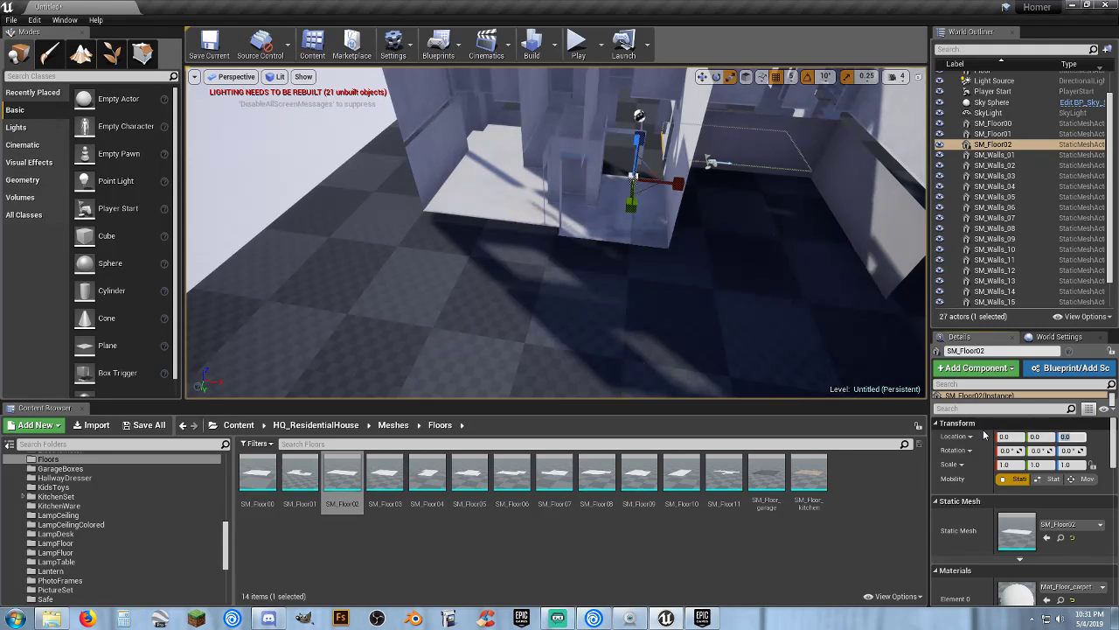
Add the SM_Floor03 mesh to the level and set its X and Y location to 0.
left_click_drag(385, 476, 474, 326)
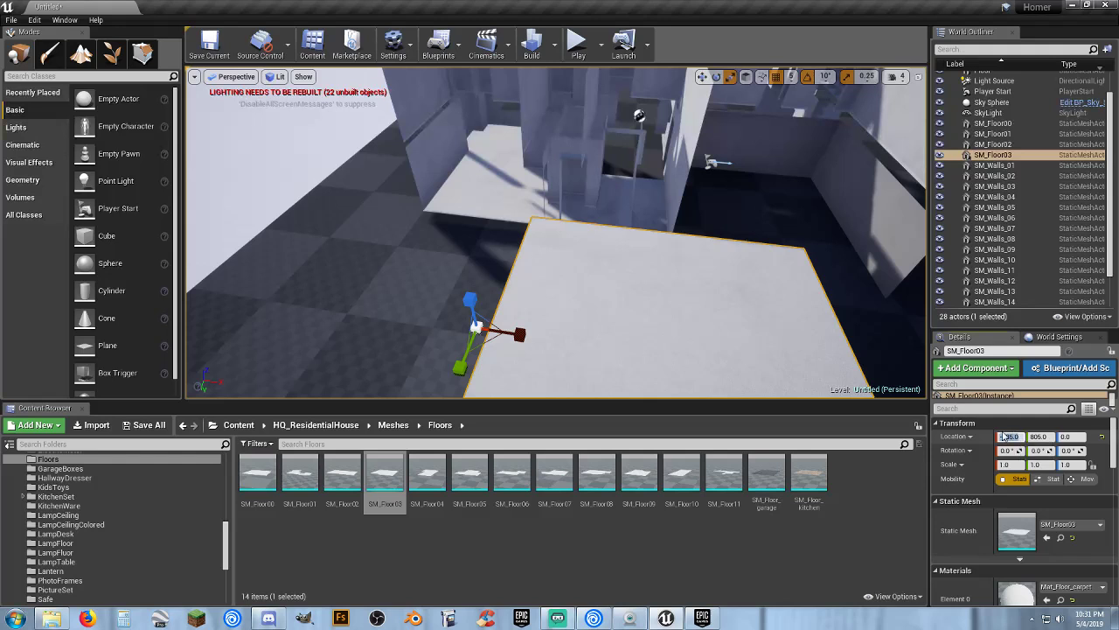
type("0")
key("Tab")
type("0")
key("Tab")
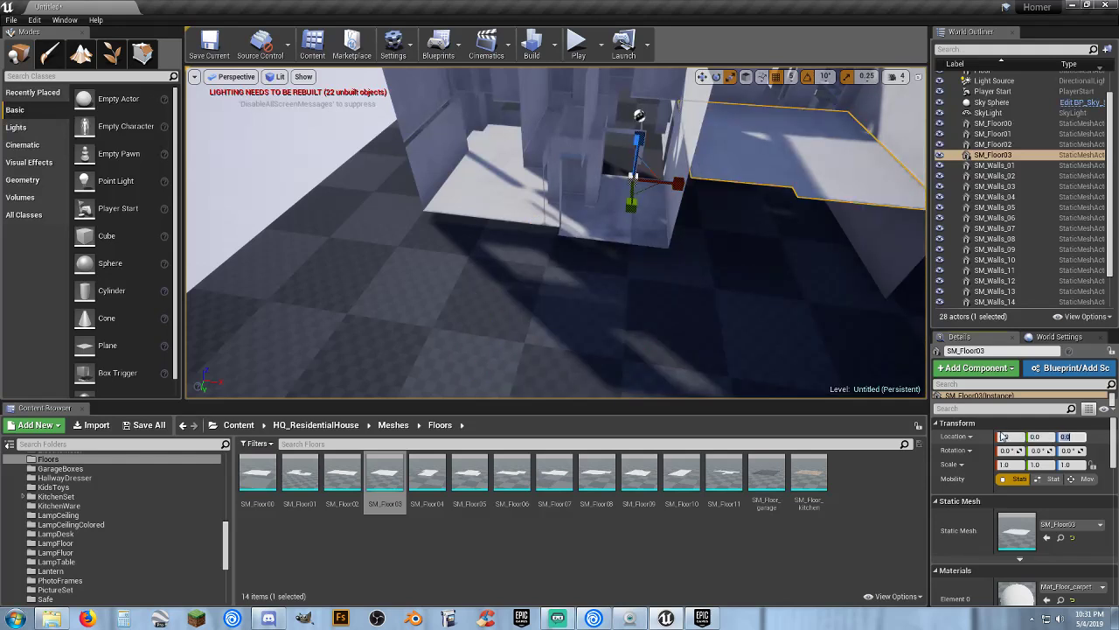
Add the SM_Floor04 mesh to the level and set its X and Y location to 0.
scroll(770, 280, "down", 8)
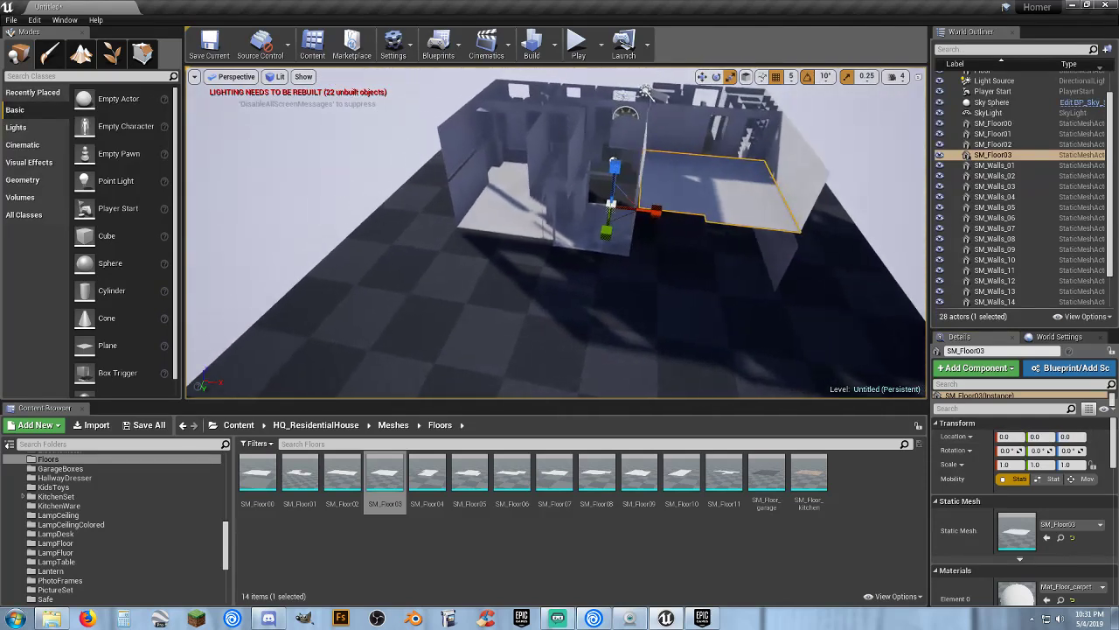
left_click_drag(428, 476, 550, 342)
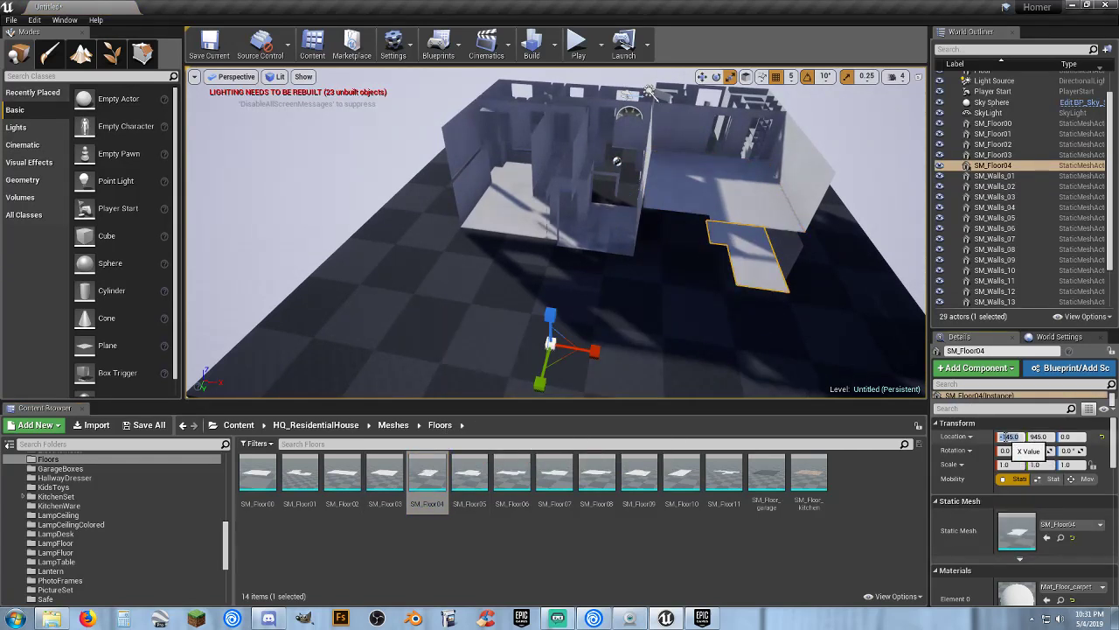
type("0")
key("Tab")
type("0")
key("Tab")
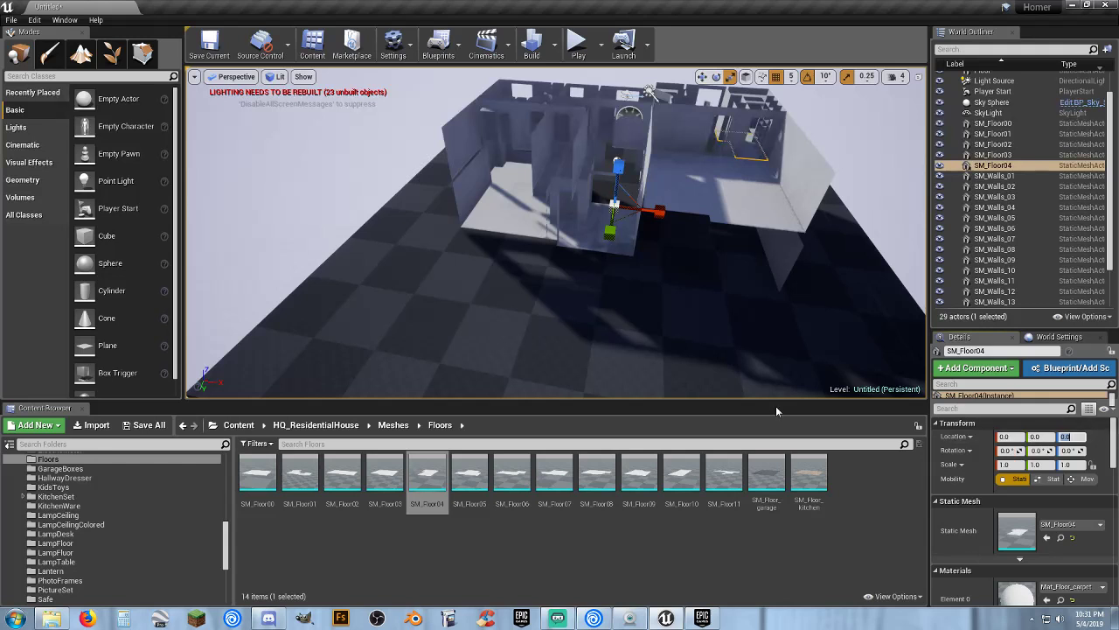
Add the SM_Floor05 mesh to the level and set its X and Y location to 0.
left_click_drag(469, 477, 581, 353)
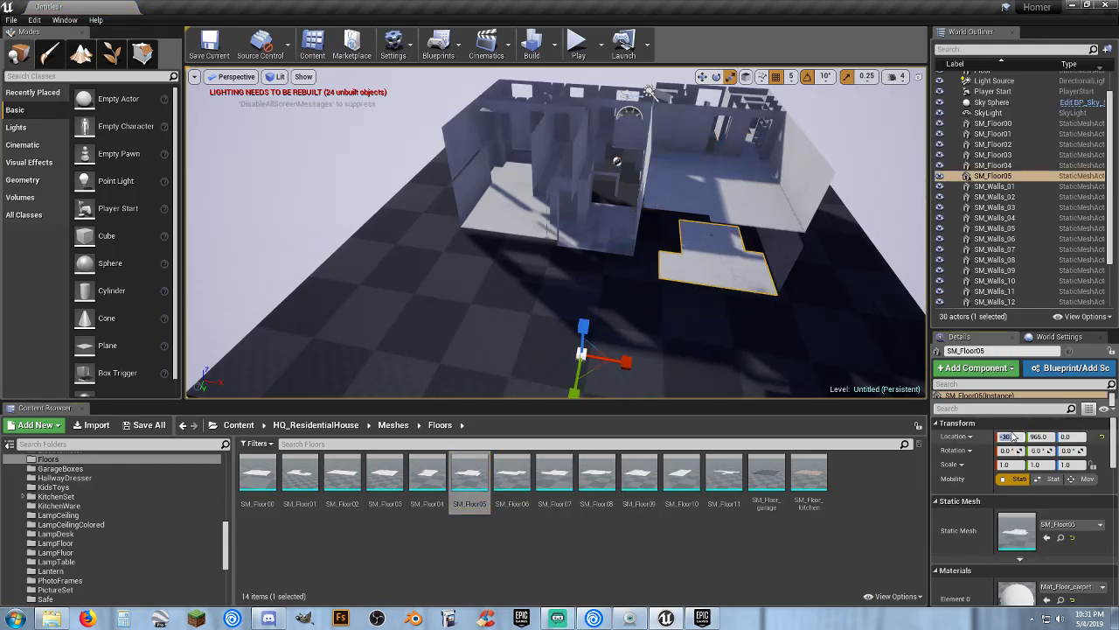
type("0")
key("Tab")
type("0")
key("Tab")
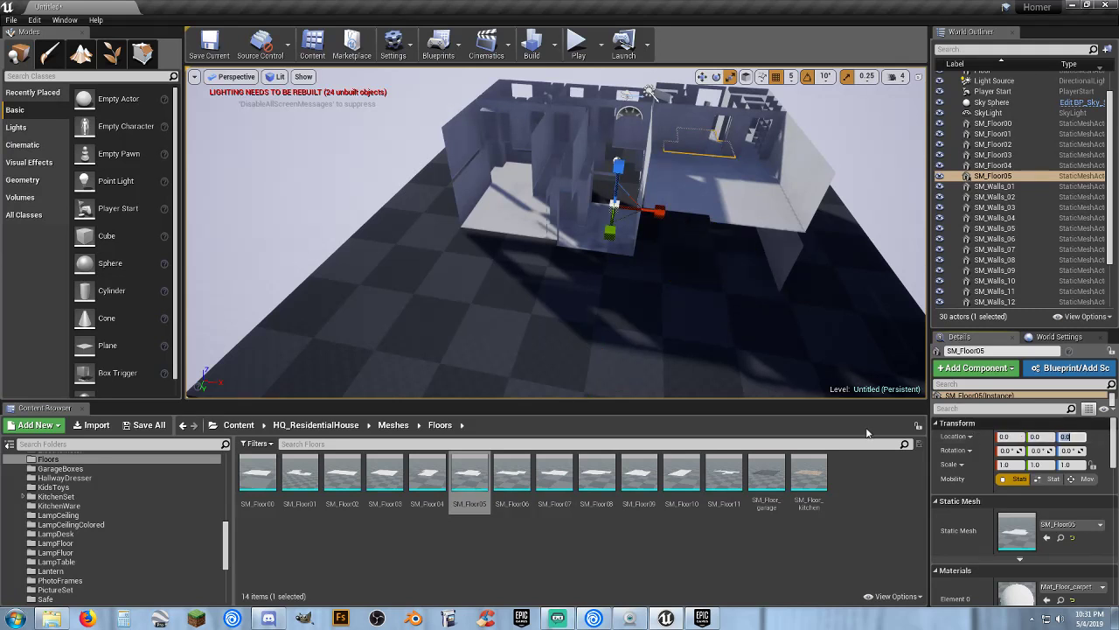
Add the SM_Floor06 mesh to the level and set its X and Y location to 0.
left_click_drag(511, 477, 675, 322)
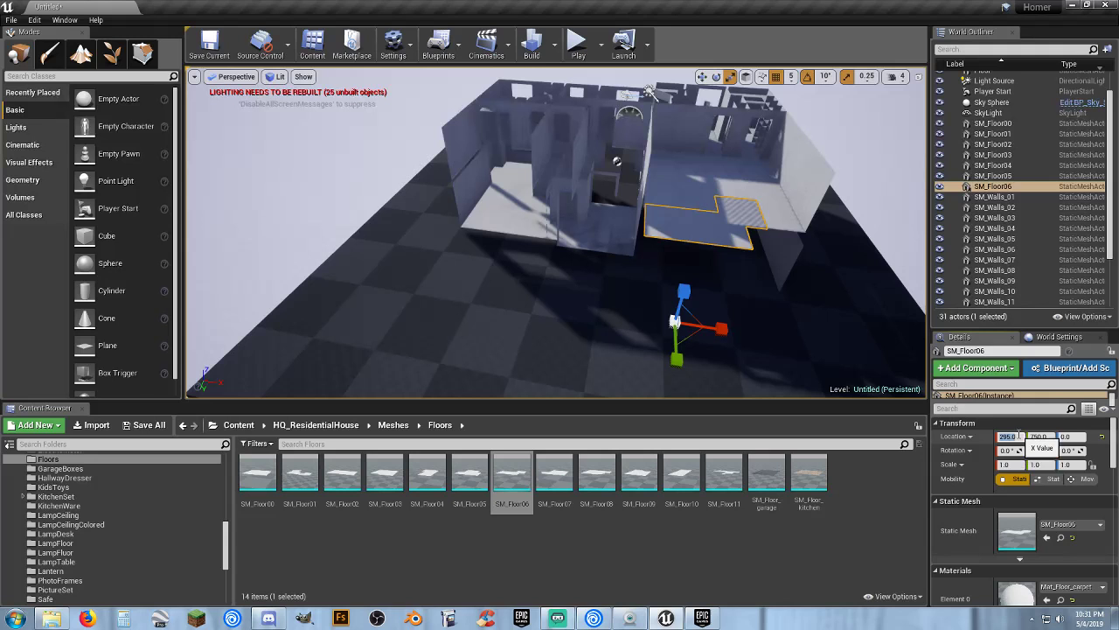
left_click(1018, 434)
type("0")
key("Tab")
type("0")
key("Tab")
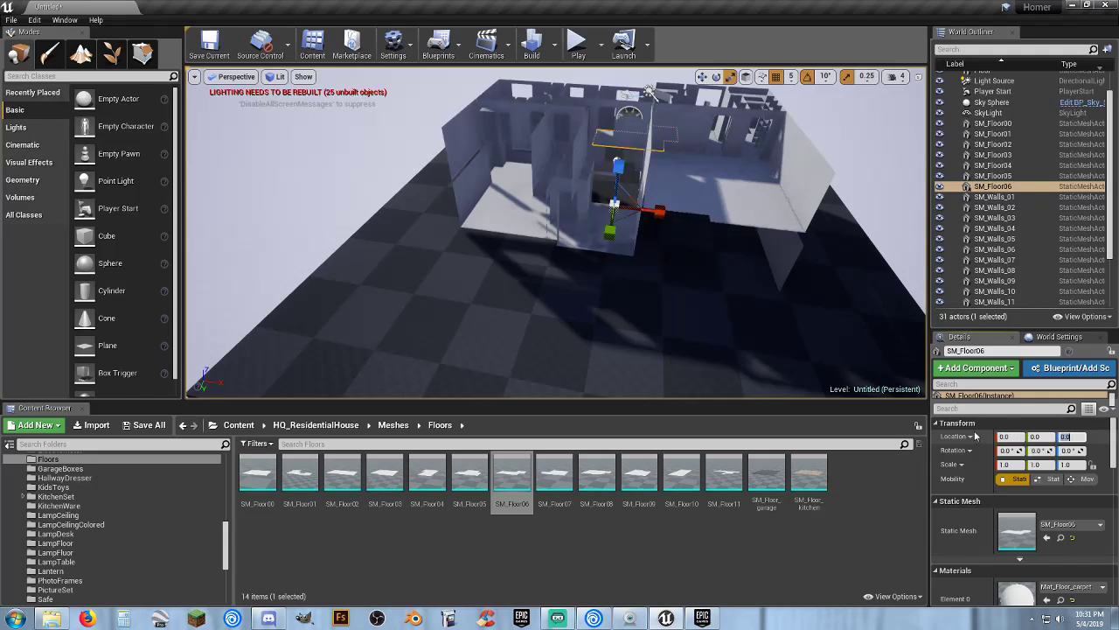
Add the SM_Floor07 mesh to the level and set its X and Y location to 0.
left_click_drag(554, 477, 651, 348)
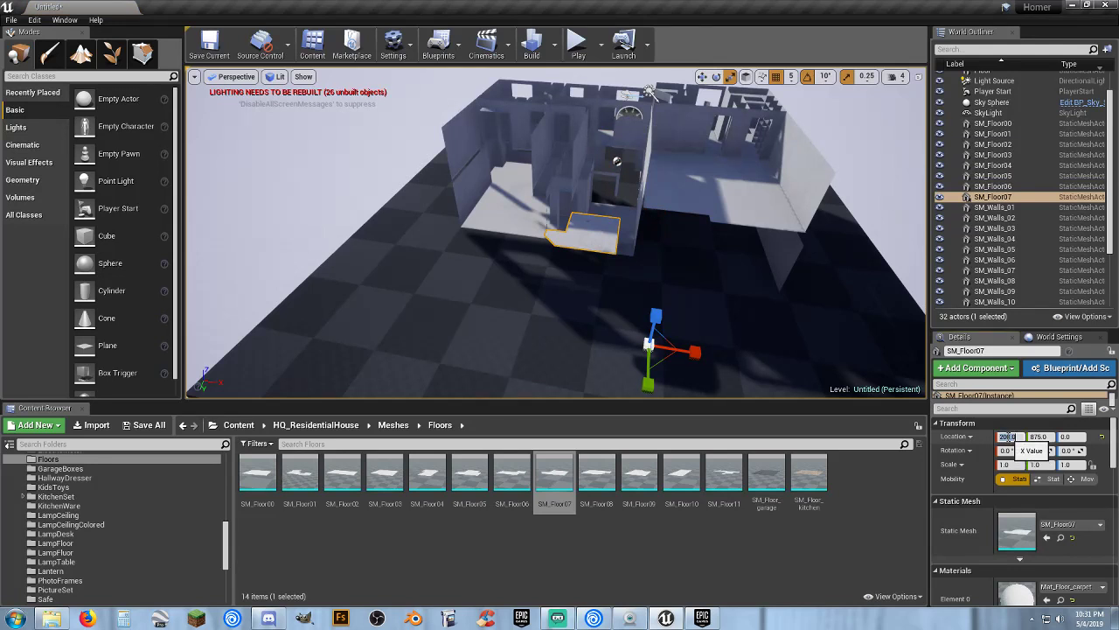
key("Tab")
type("0")
key("Tab")
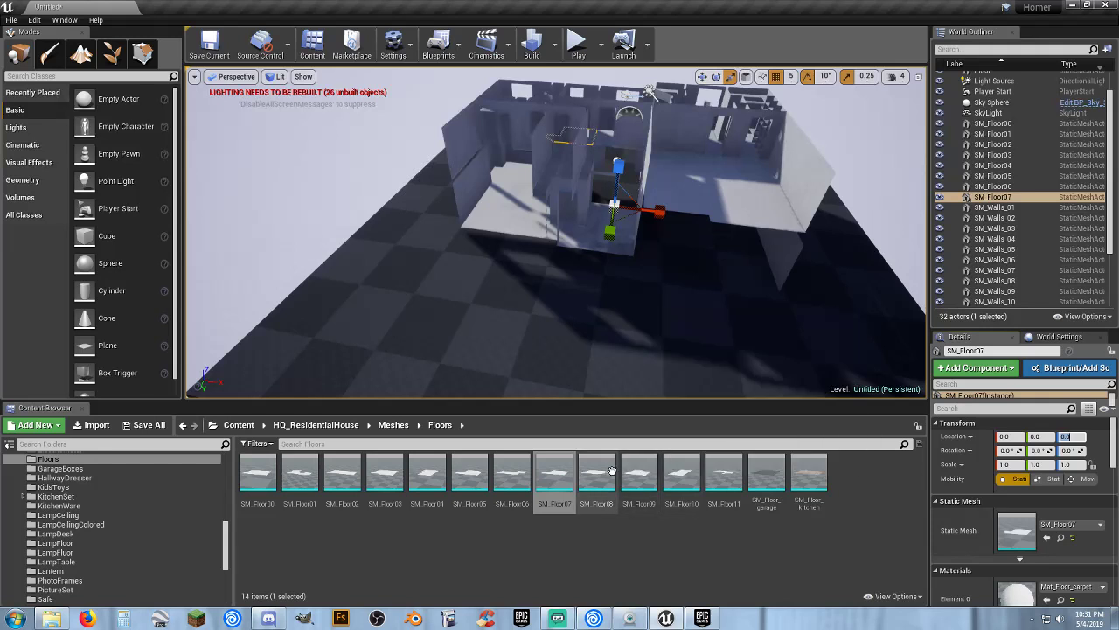
Add the SM_Floor08 mesh to the level and set its X and Y location to 0.
left_click_drag(596, 476, 650, 337)
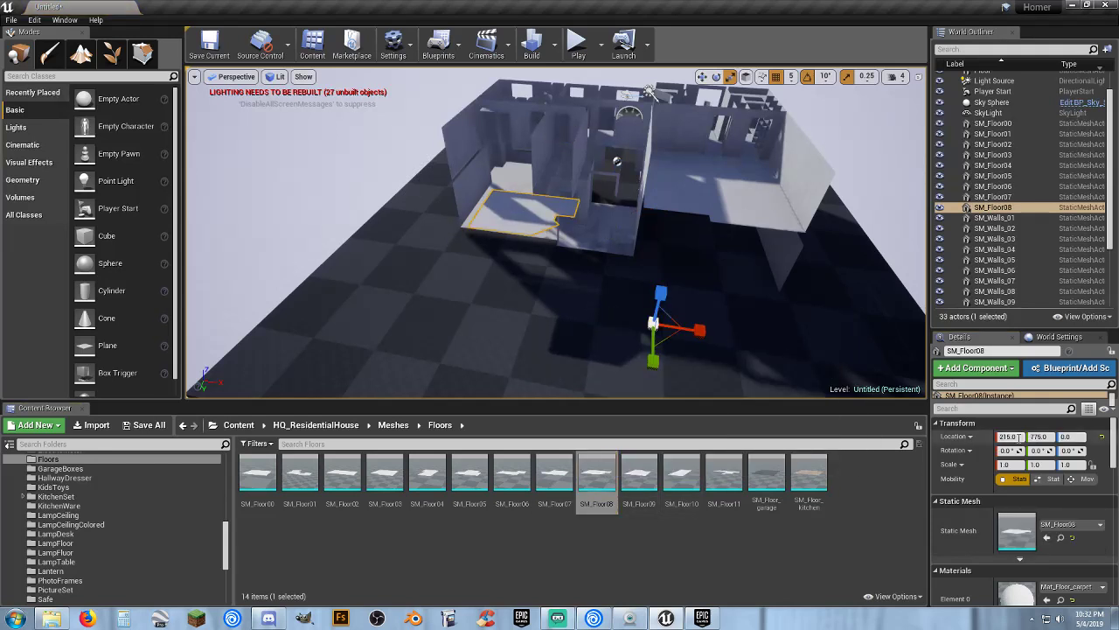
key("Tab")
type("0")
key("Tab")
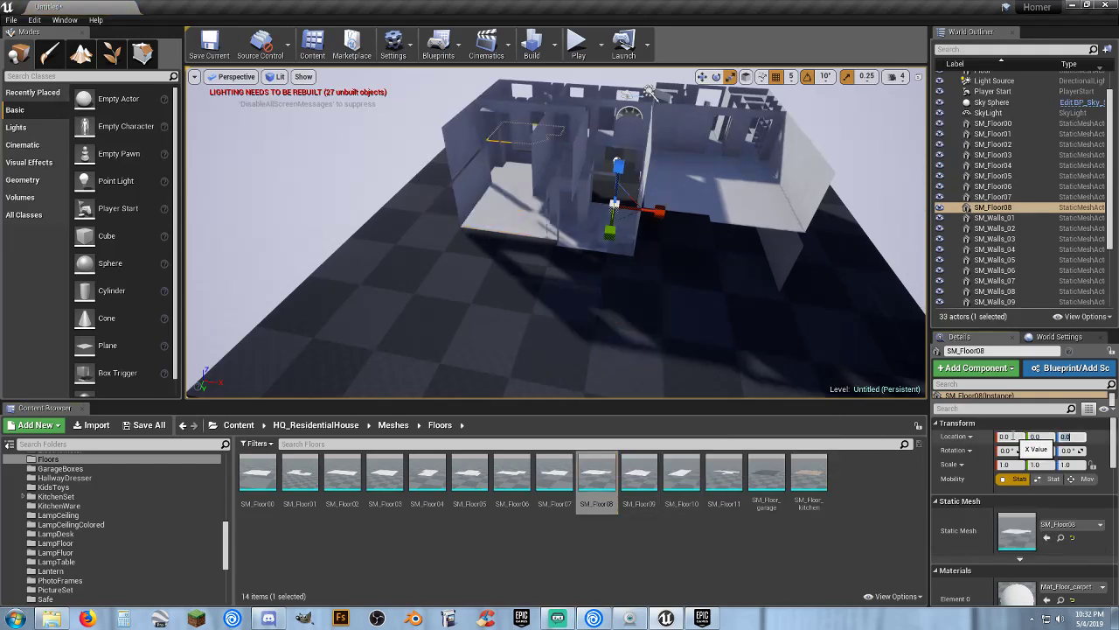
Add the SM_Floor09 mesh to the level and set its X and Y location to 0.
left_click_drag(638, 477, 624, 342)
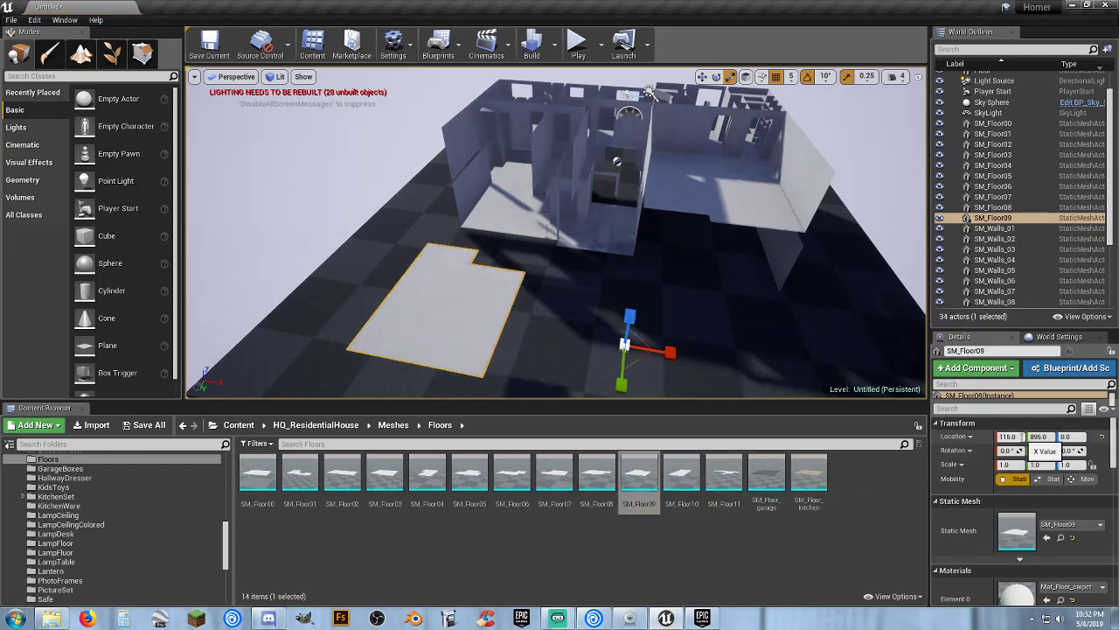
type("0")
key("Tab")
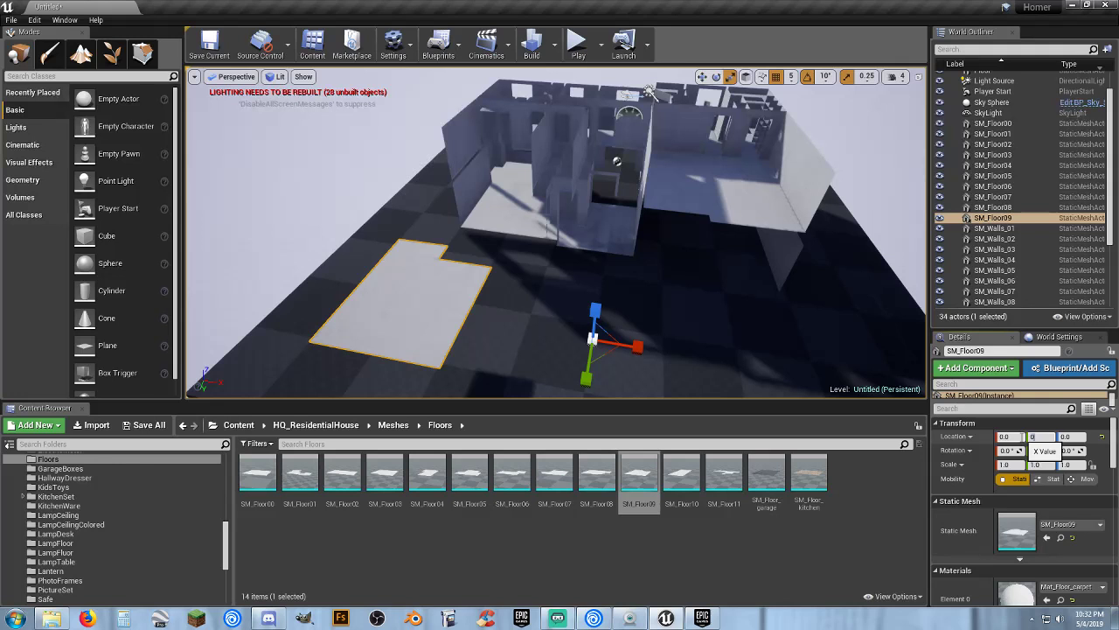
key("Tab")
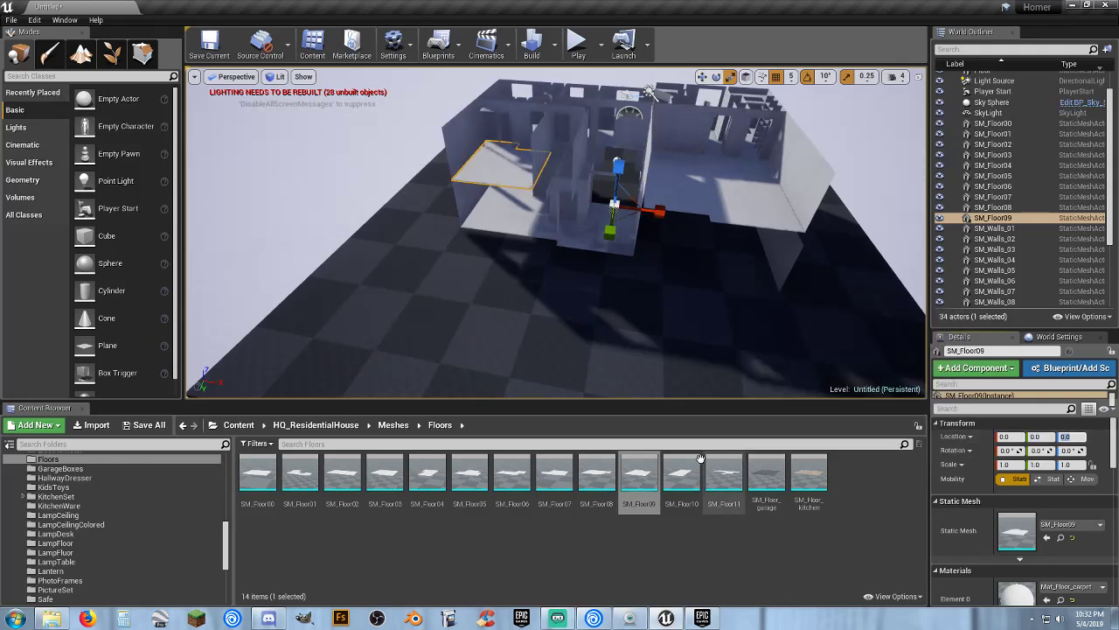
Add the SM_Floor10 mesh to the level and set its X and Y location to 0.
left_click_drag(681, 477, 621, 348)
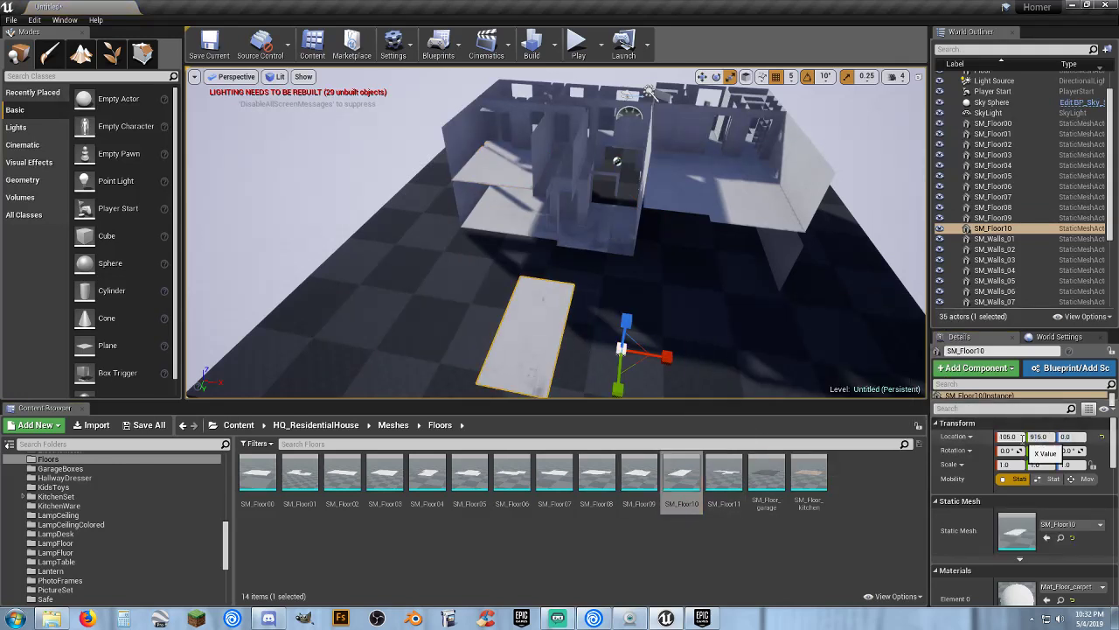
type("0")
key("Tab")
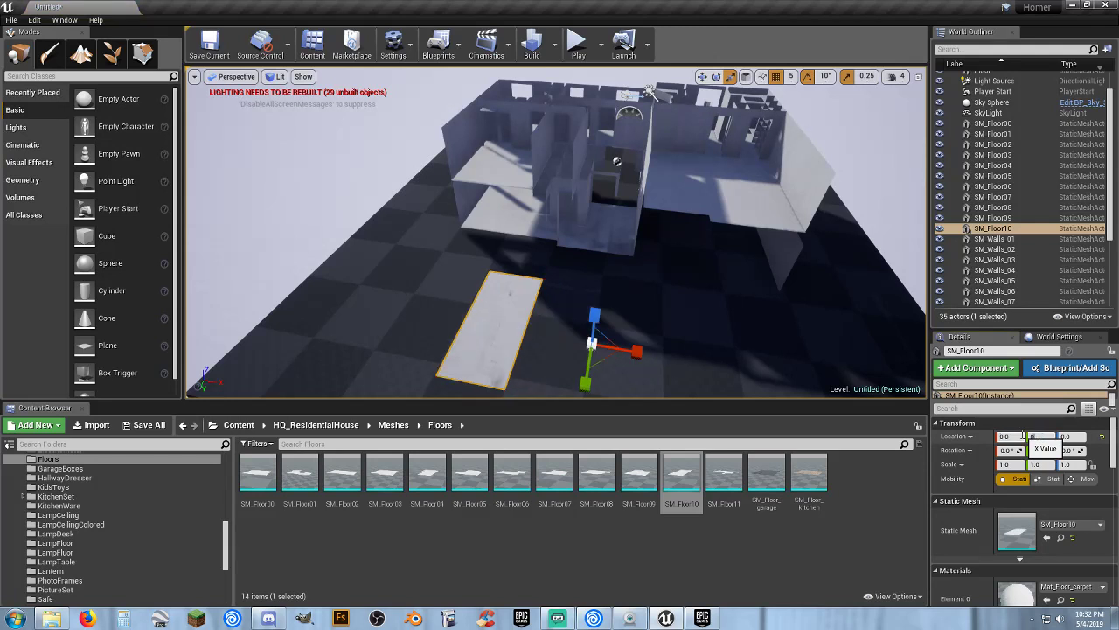
type("0")
key("Tab")
Add the SM_Floor11 mesh to the level and set its X and Y location to 0.
left_click_drag(727, 479, 700, 333)
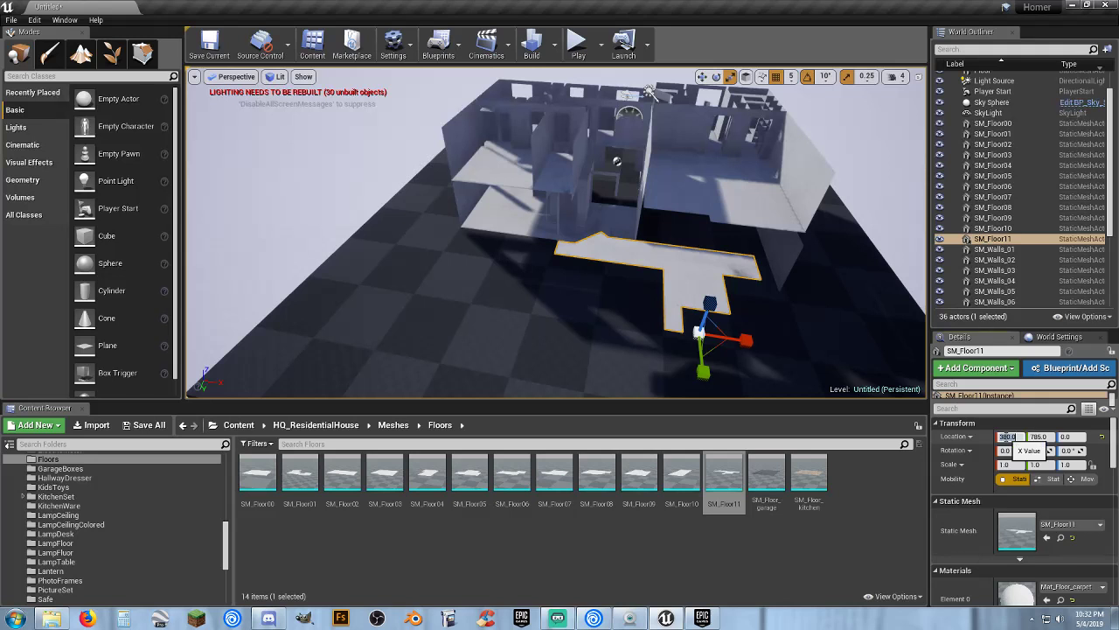
type("0")
key("Tab")
type("0")
key("Tab")
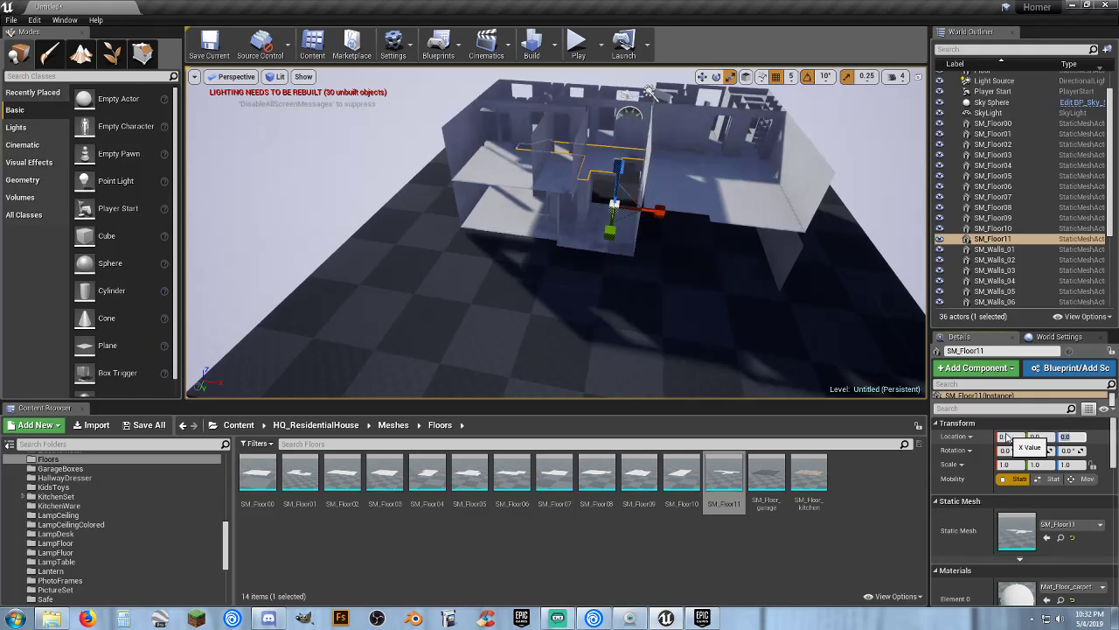
Add the SM_Floor_garage mesh to the level and set its X and Y location to 0.
left_click_drag(775, 472, 735, 372)
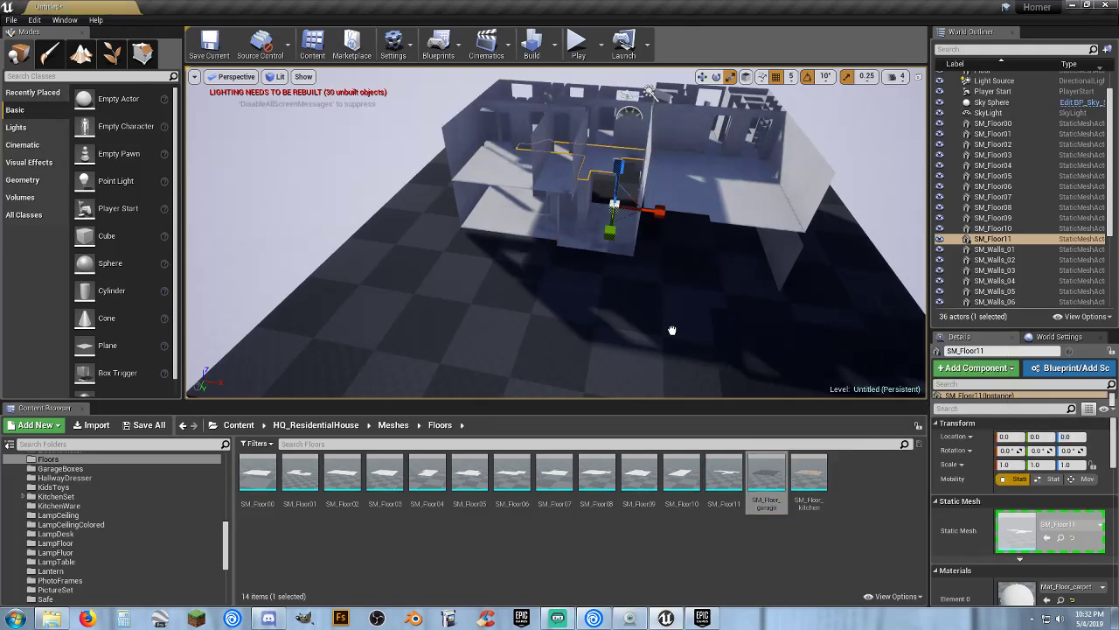
left_click_drag(671, 330, 569, 312)
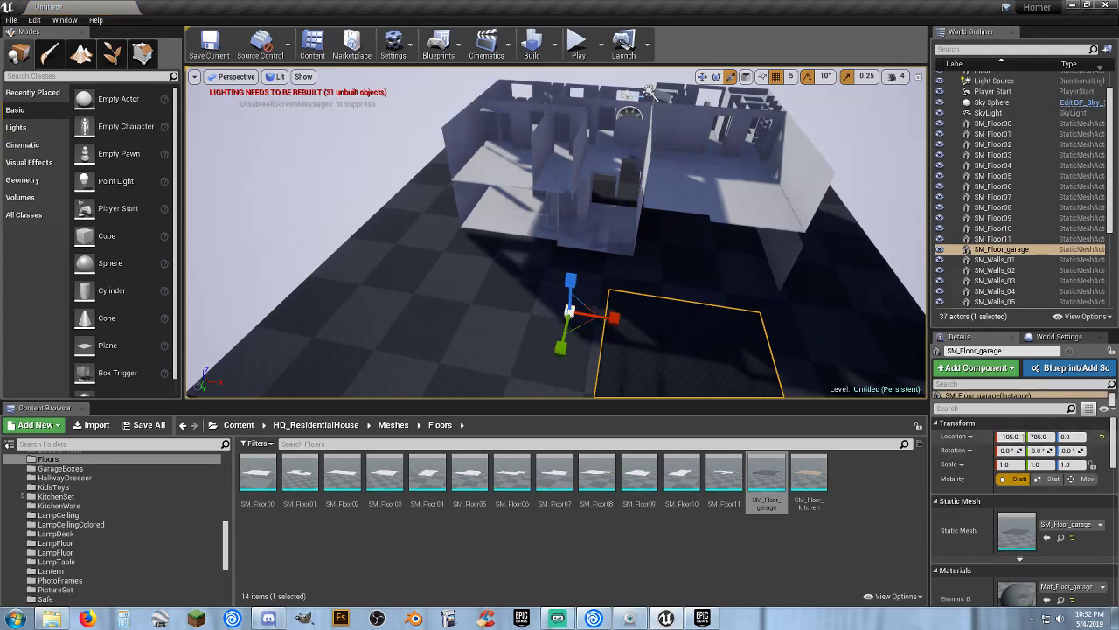
type("0")
key("Tab")
type("0")
key("Tab")
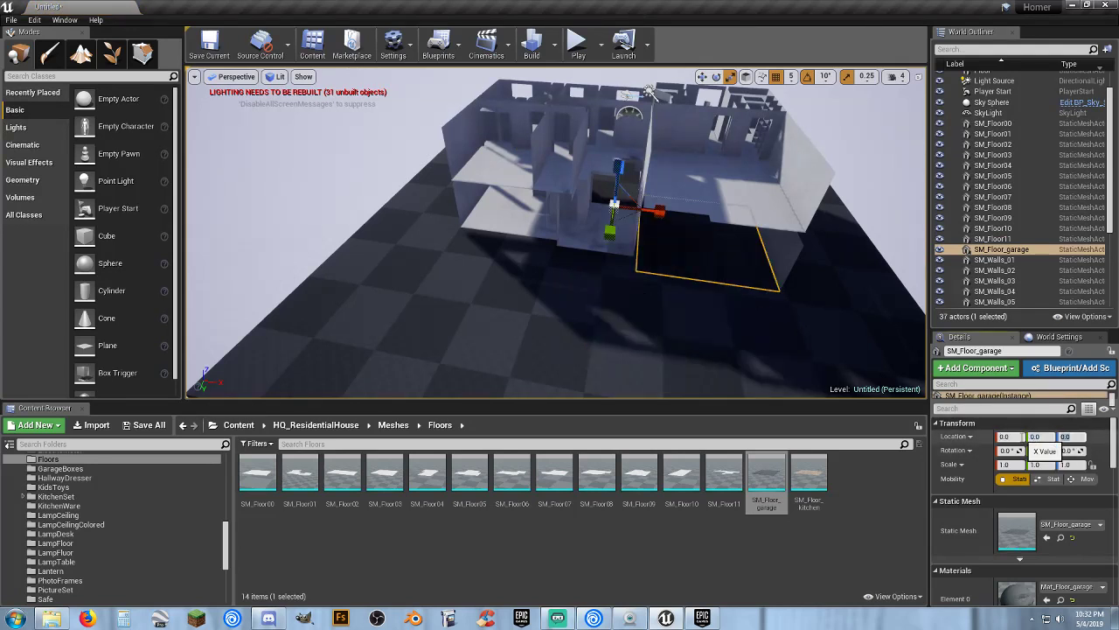
Add the SM_Floor_kitchen mesh to the level and set its X and Y location to 0.
left_click_drag(809, 479, 582, 351)
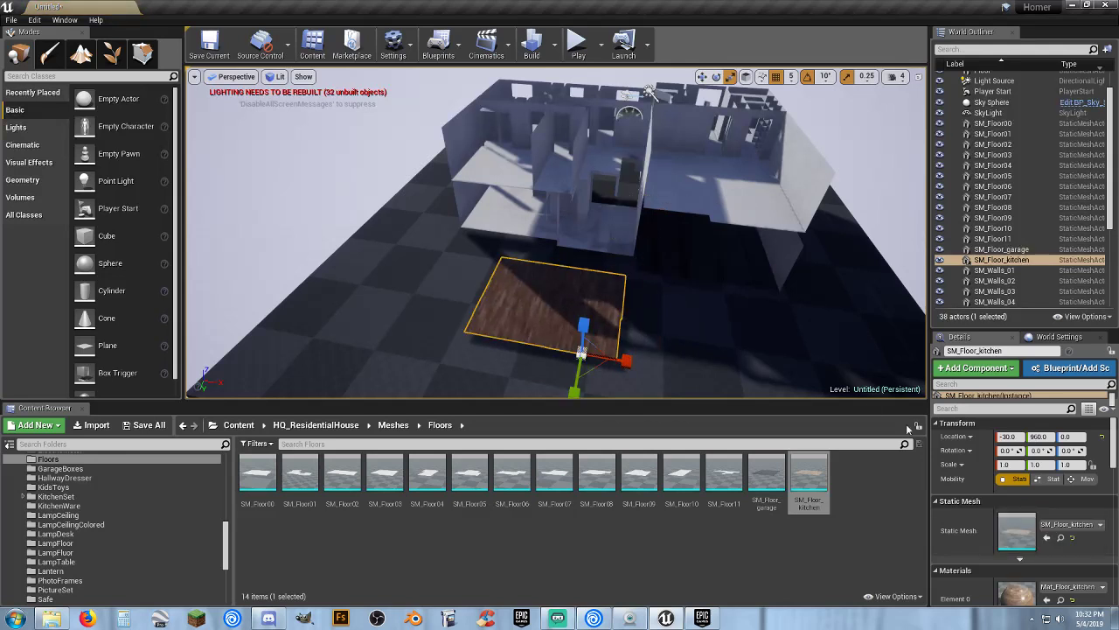
left_click(1005, 437)
type("0")
key("Tab")
type("0")
key("Tab")
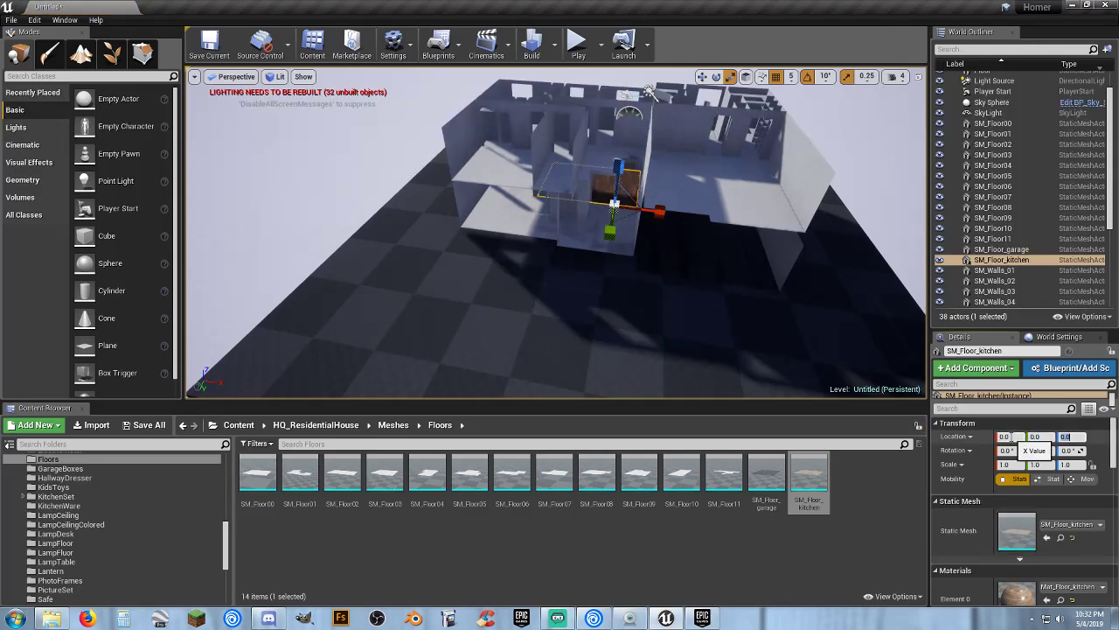
Play-test the level by running the character through the garage, hallway and kitchen to the outside, and end the session.
left_click(576, 41)
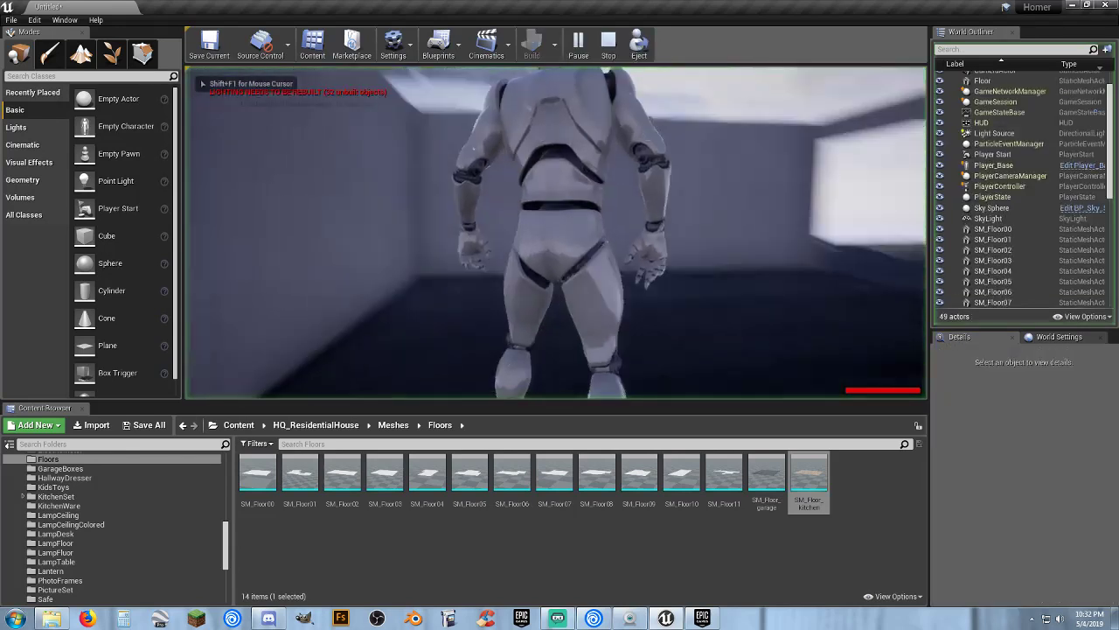
key("w")
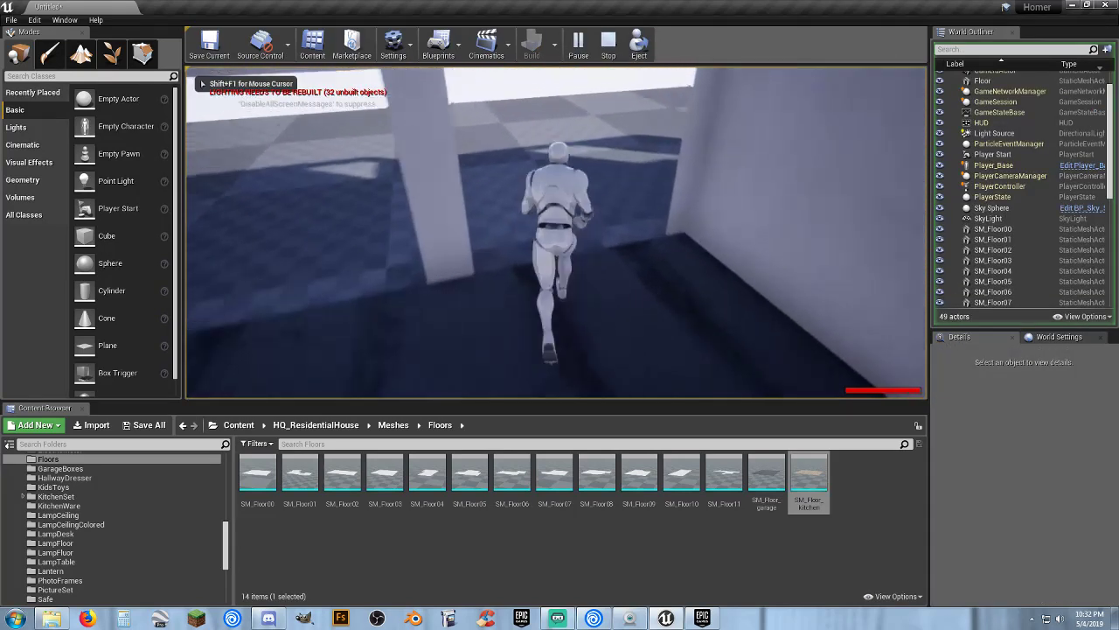
key("a")
key("w")
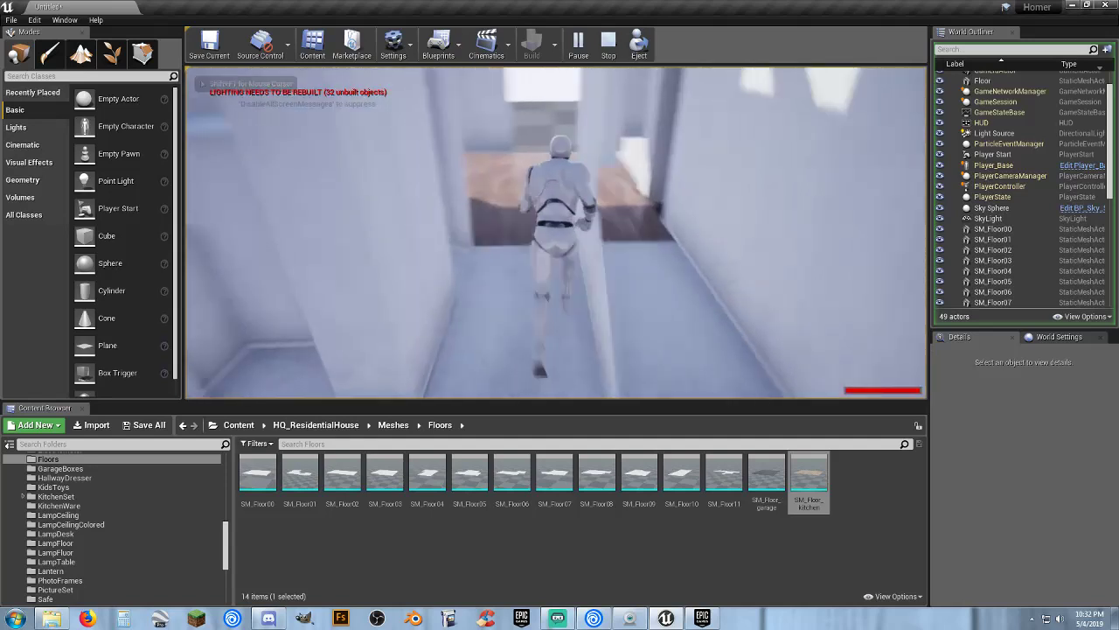
key("w")
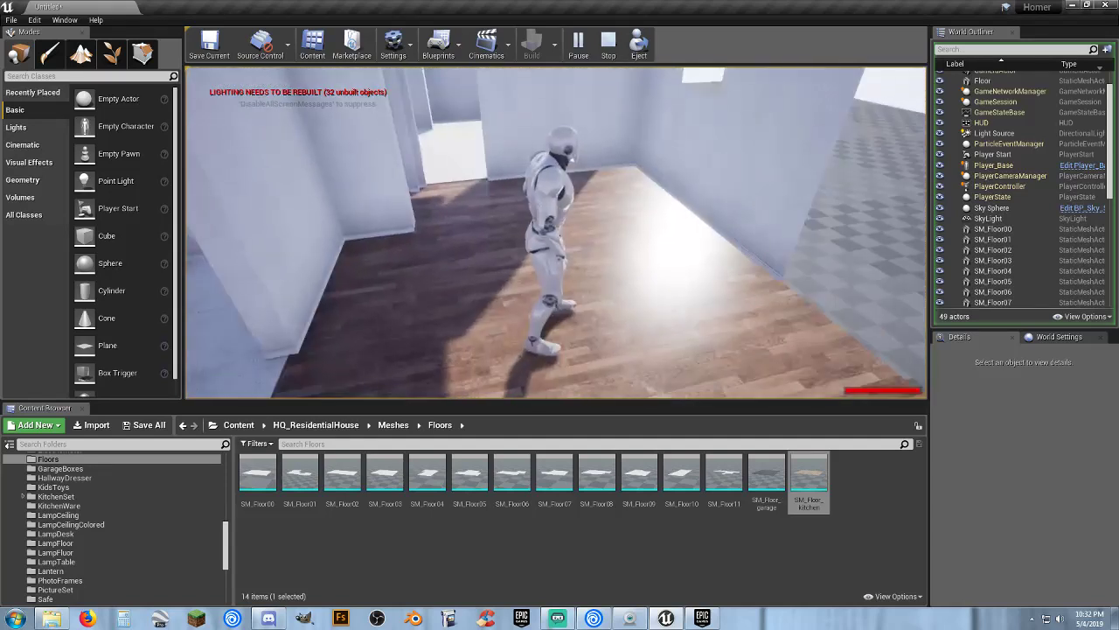
key("w")
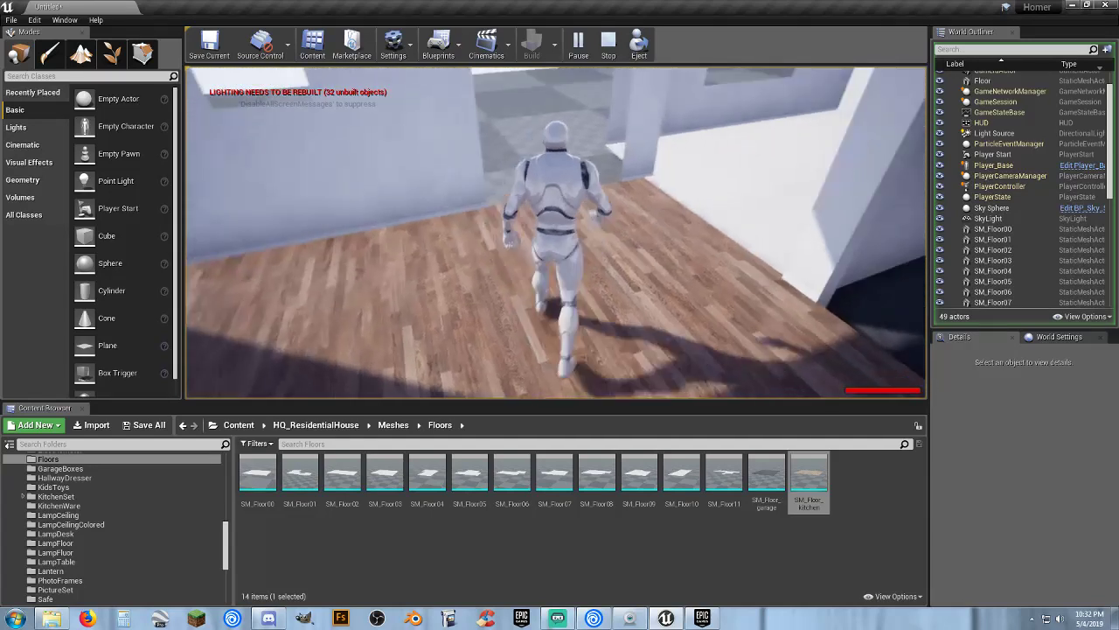
key("w")
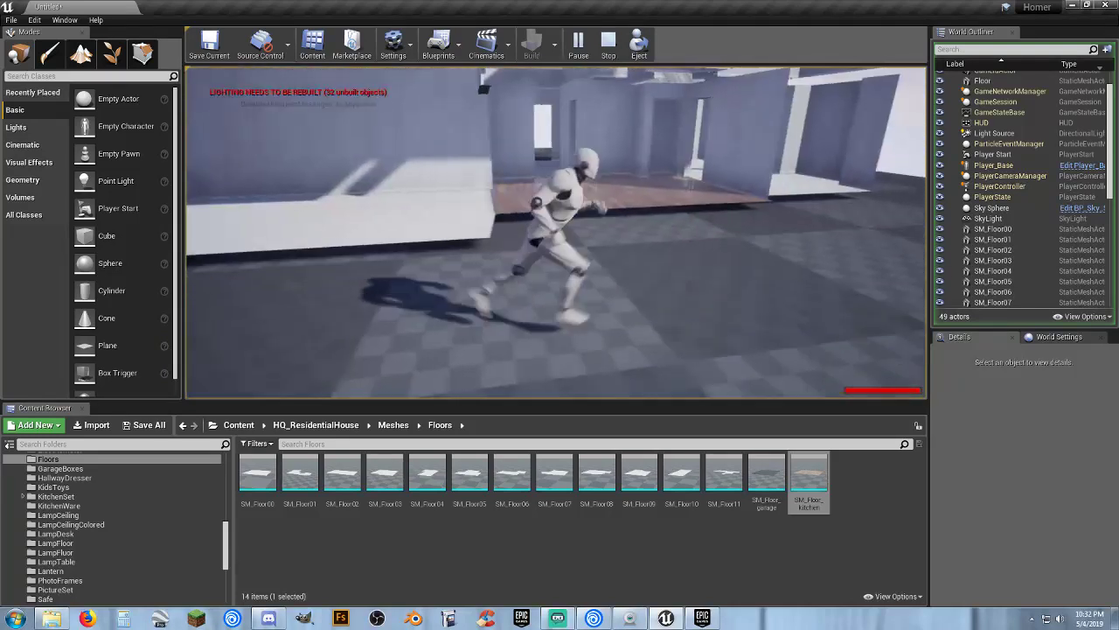
key("Escape")
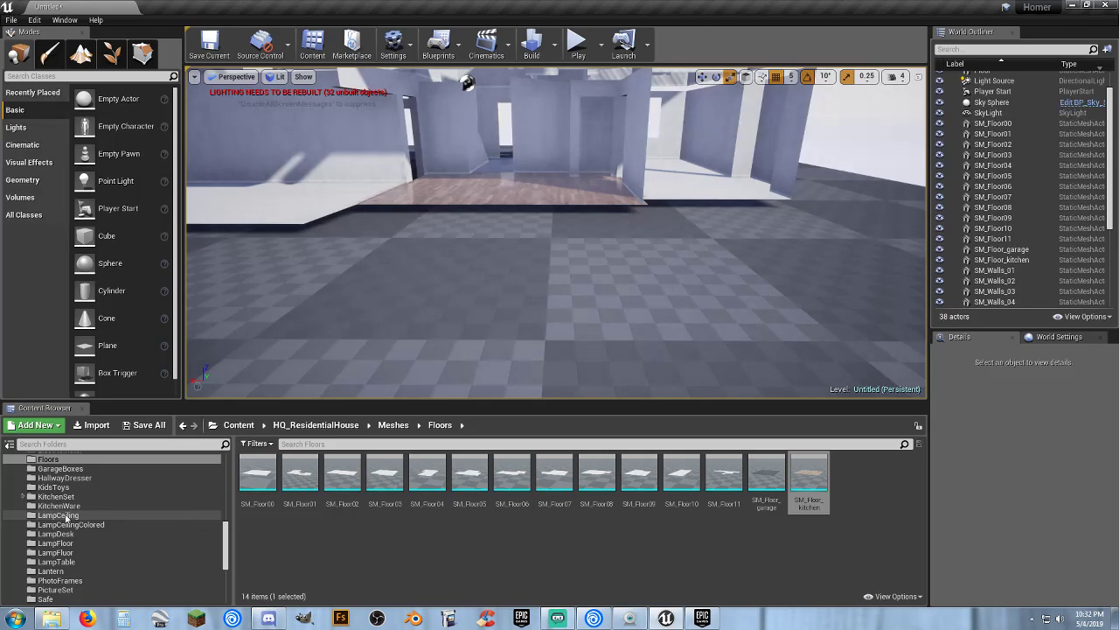
Browse the house pack's mesh folders, checking the contents of the Ceiling and ChangingDresser folders.
scroll(80, 549, "down", 3)
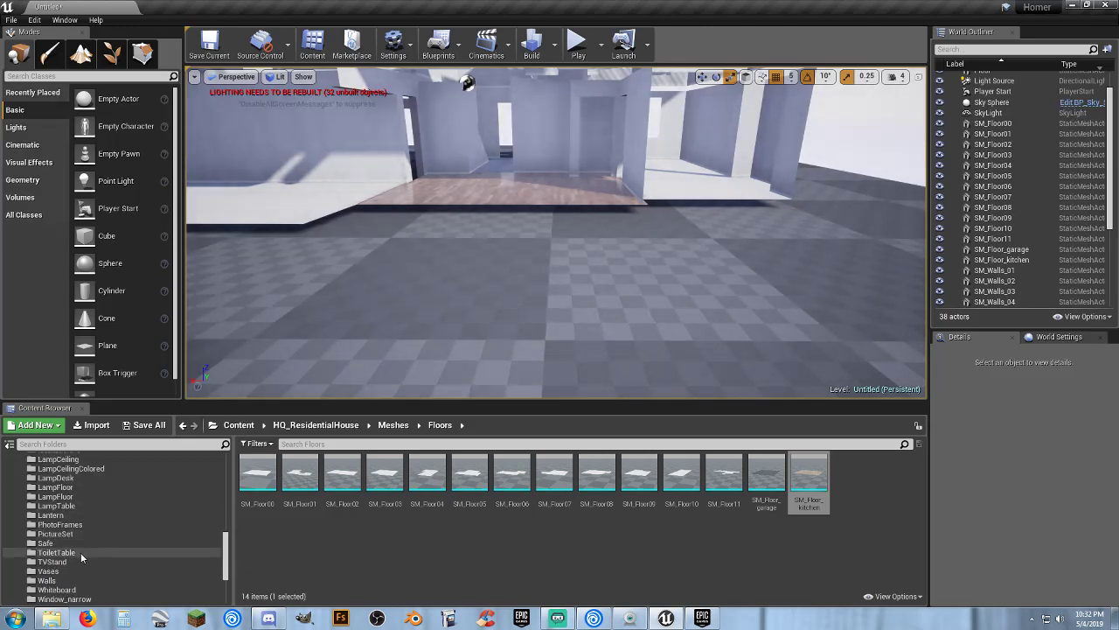
scroll(82, 551, "up", 5)
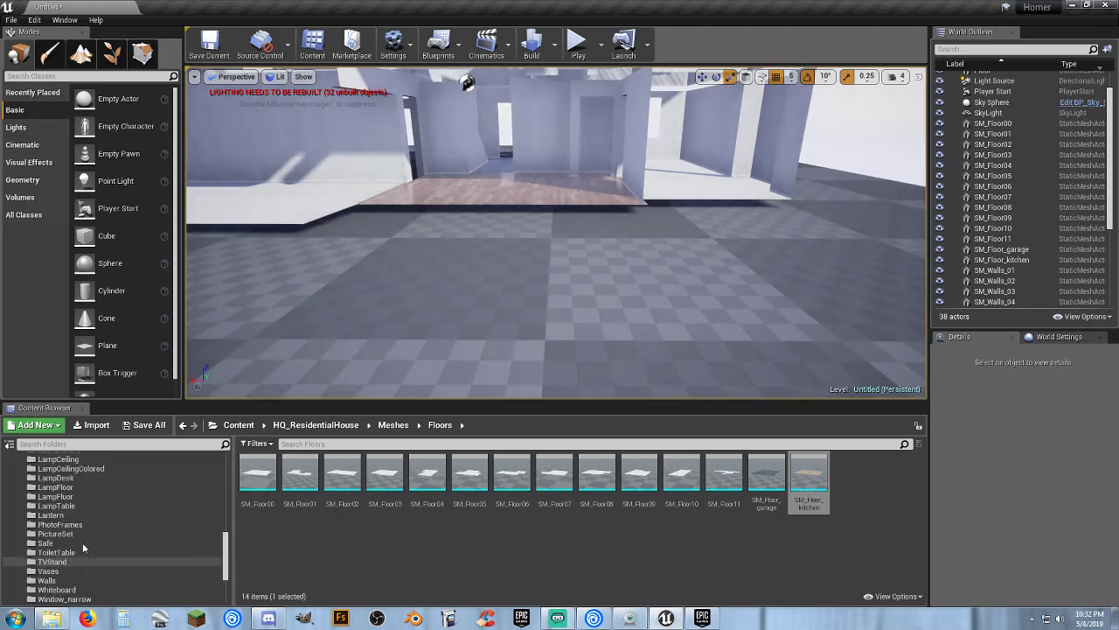
scroll(86, 540, "up", 5)
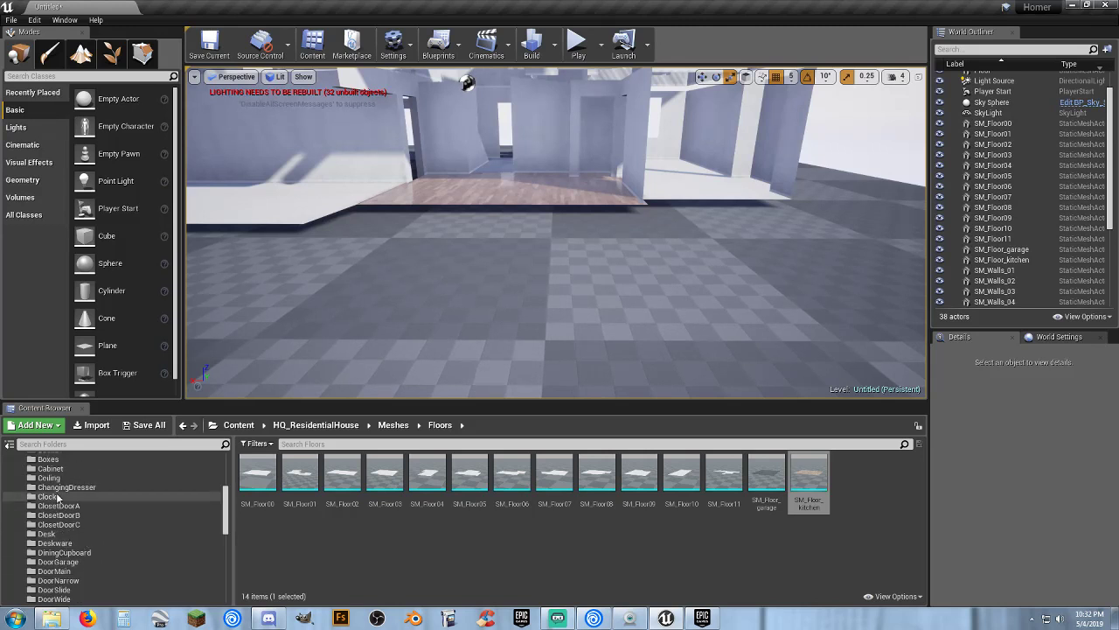
left_click(51, 478)
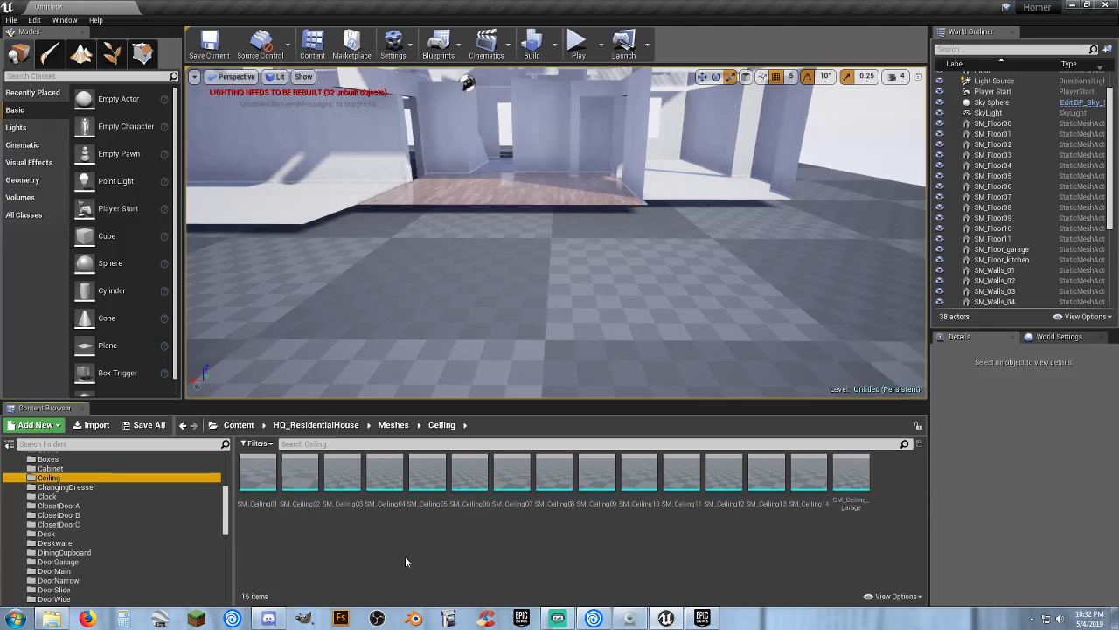
left_click(66, 487)
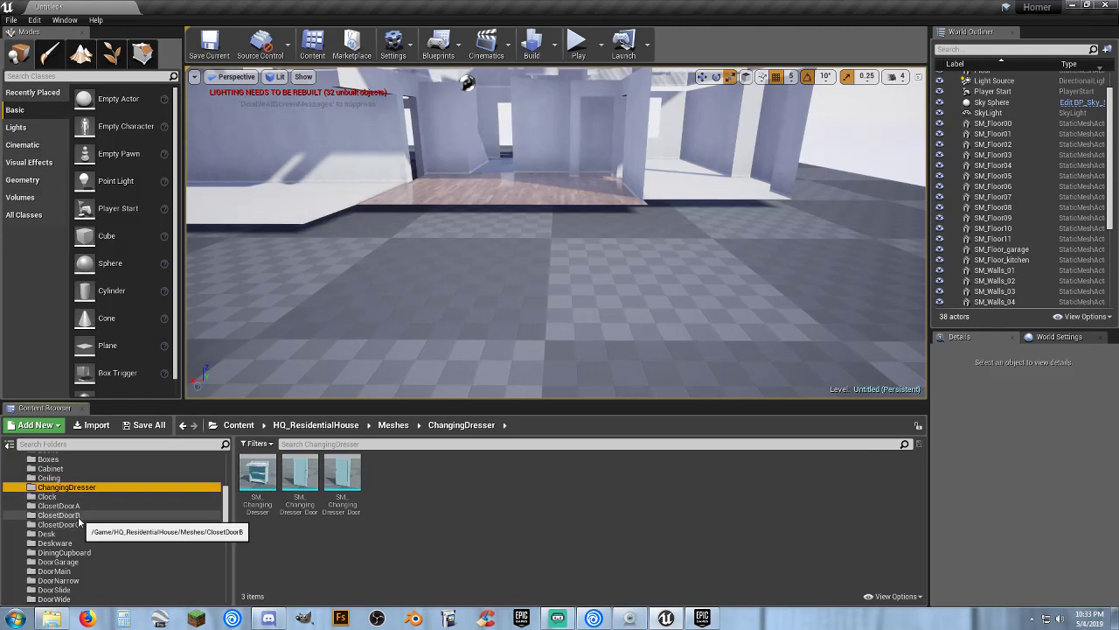
scroll(75, 520, "down", 1)
scroll(73, 516, "up", 5)
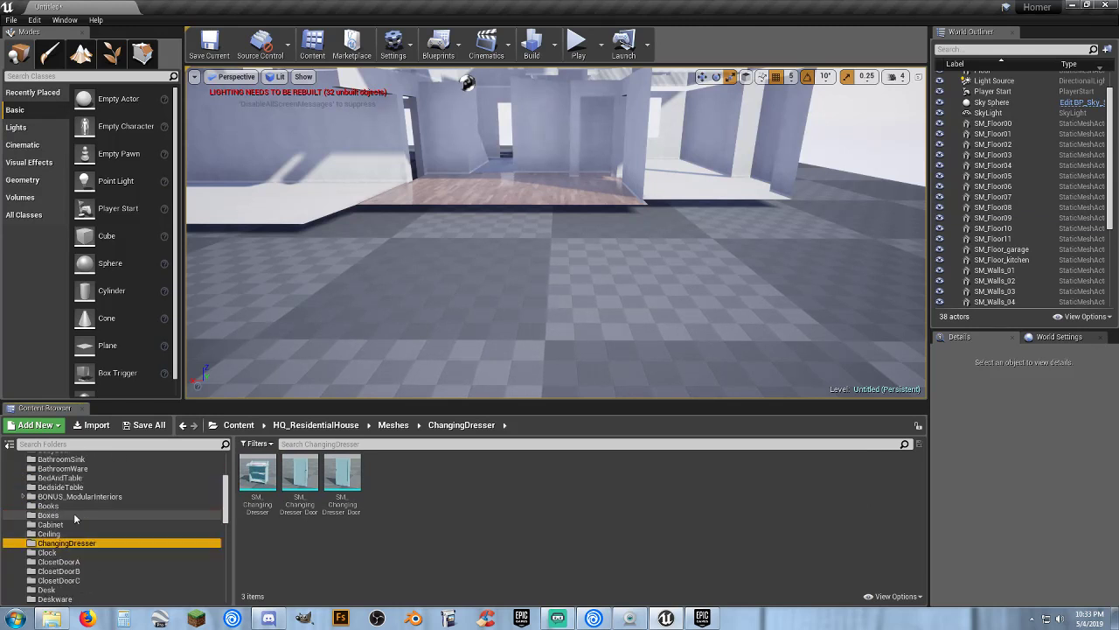
Add the BP_Stairs_1-5m blueprint from the BONUS_ModularInteriors Stairs folder and set its X and Y location to 0.
left_click(25, 515)
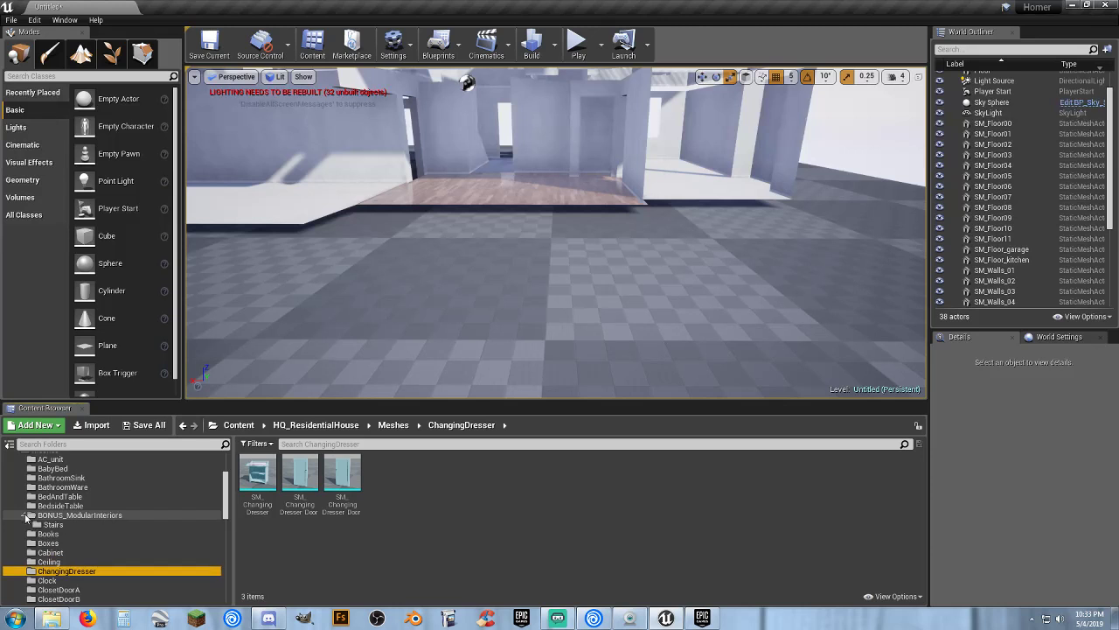
left_click(192, 525)
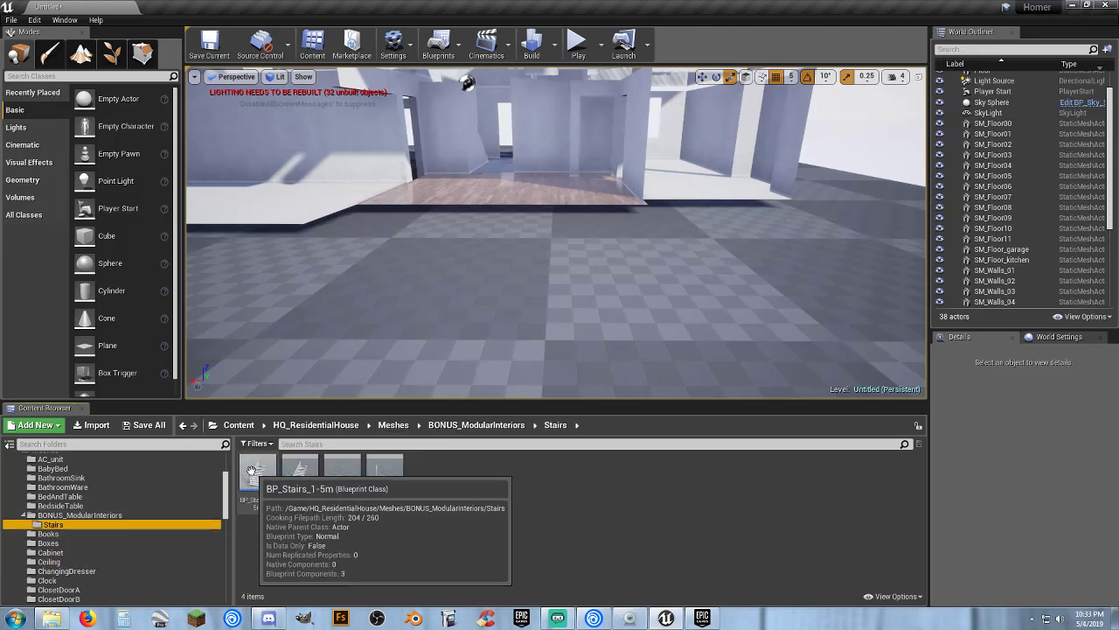
left_click_drag(252, 472, 480, 283)
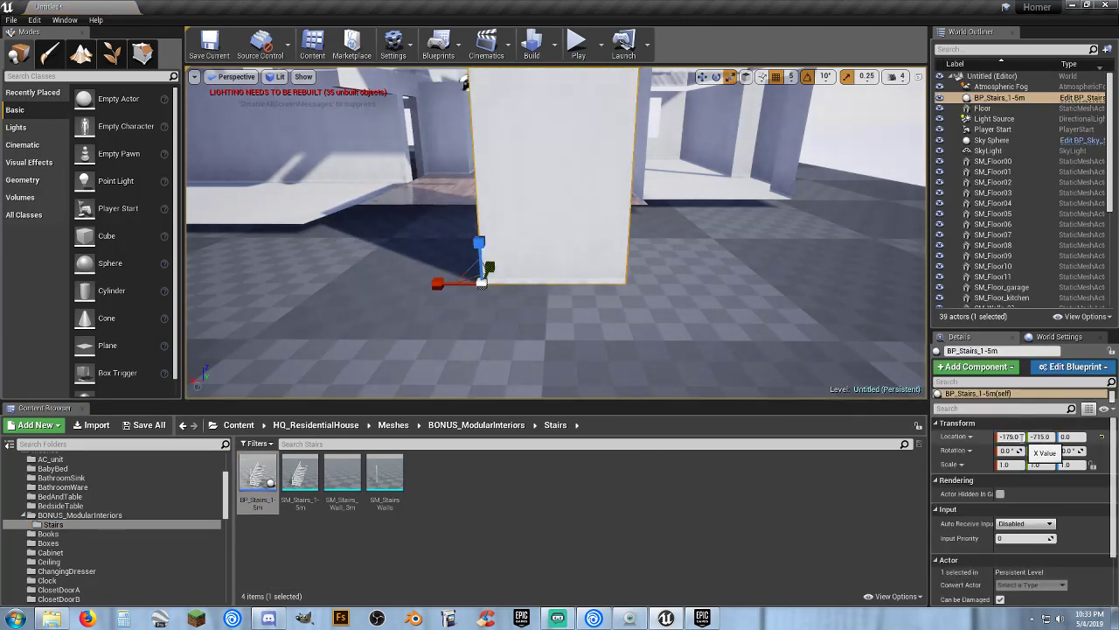
key("Tab")
type("0")
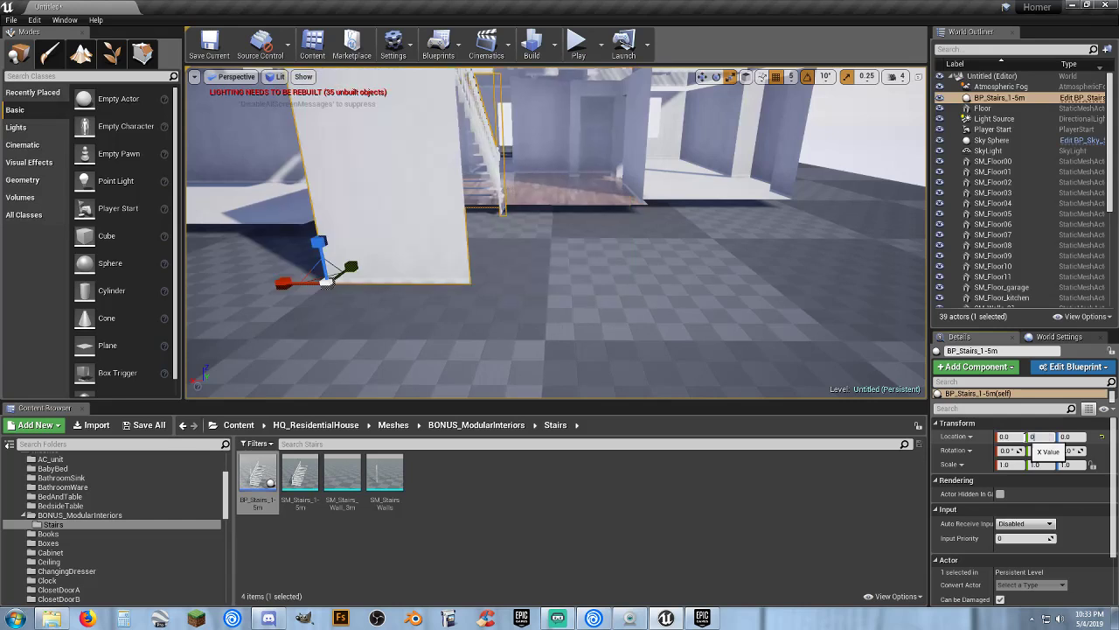
key("Tab")
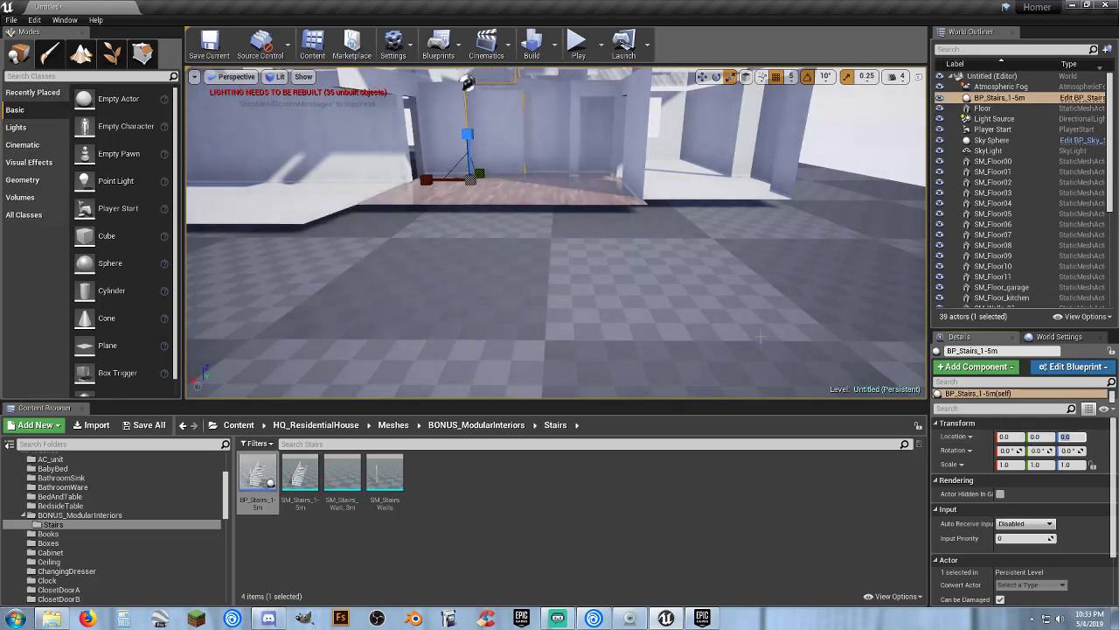
right_click_drag(760, 336, 525, 350)
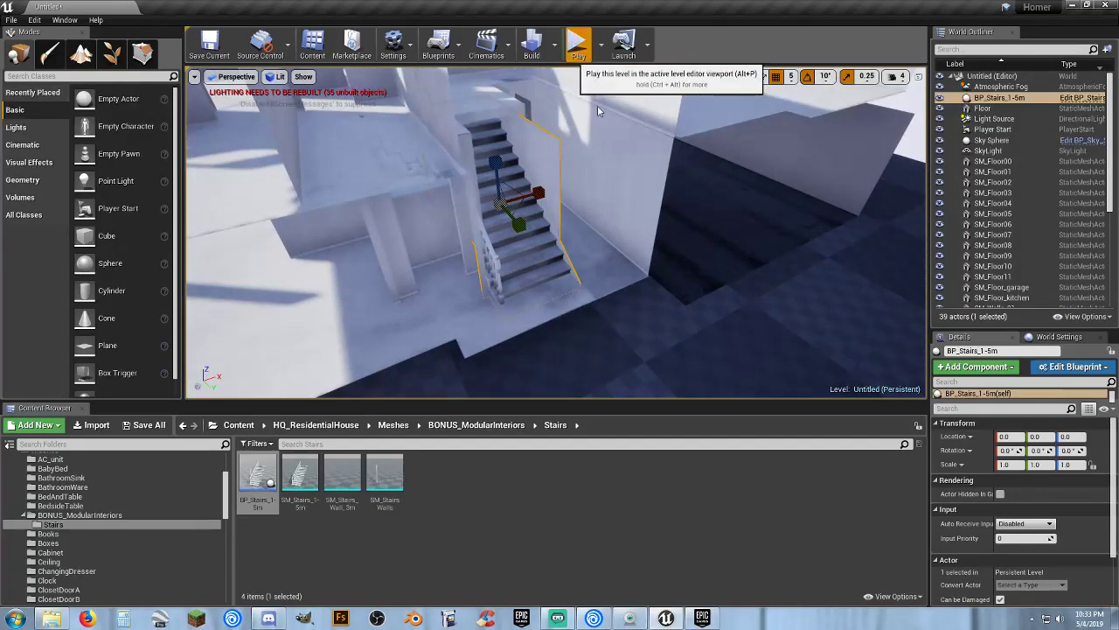
Play-test the level by running the character through the ground floor, past the stairs and into the upper windowed room, and end the session.
left_click(574, 42)
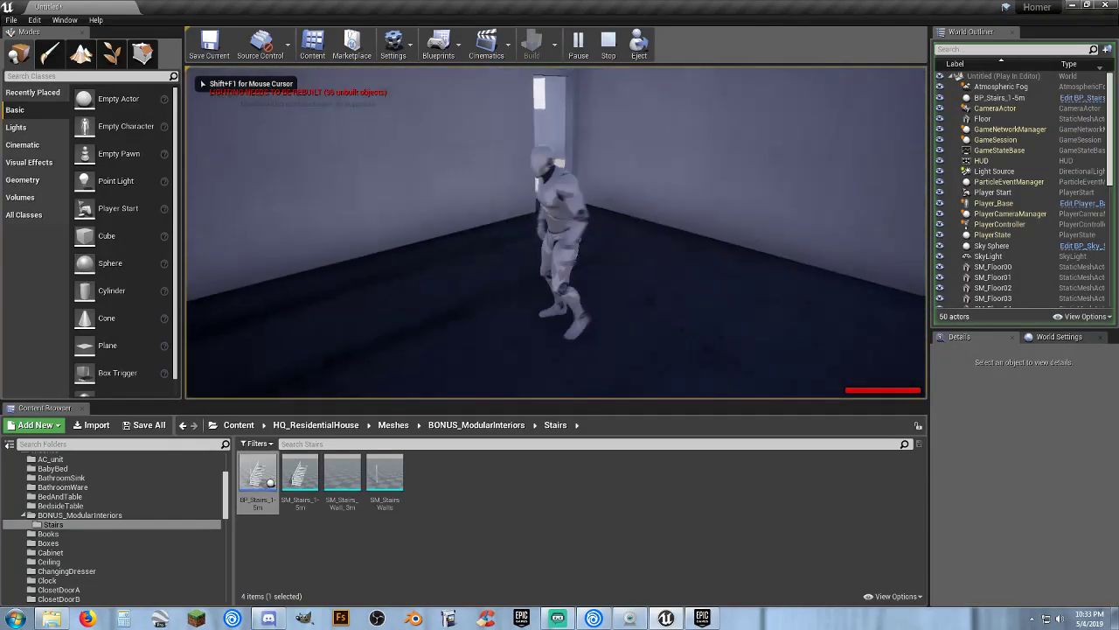
key("w")
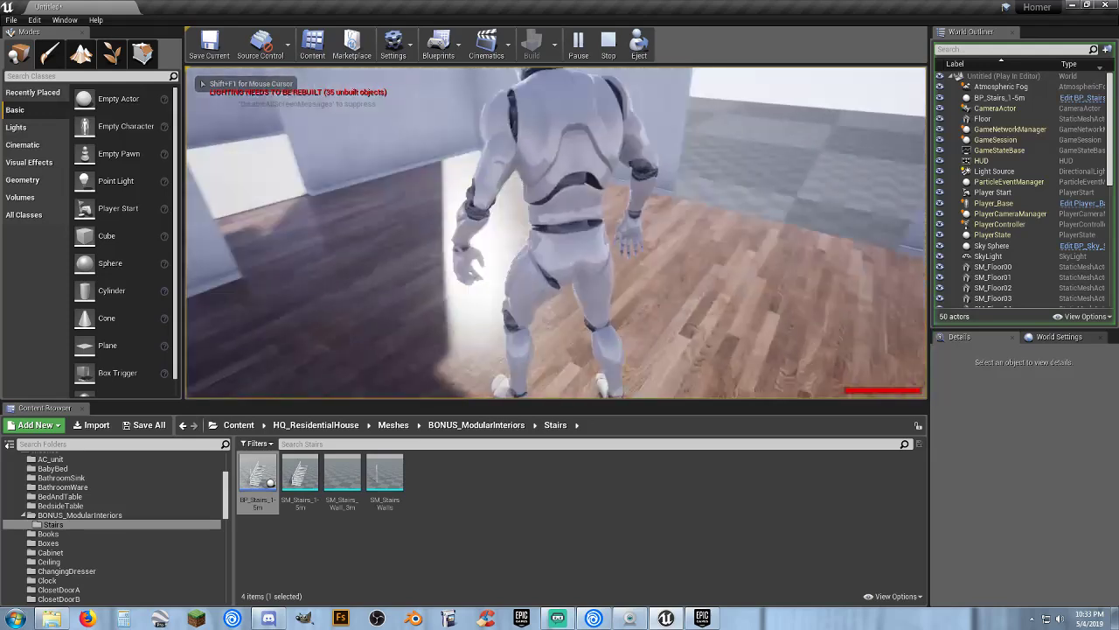
key("w")
key("w")
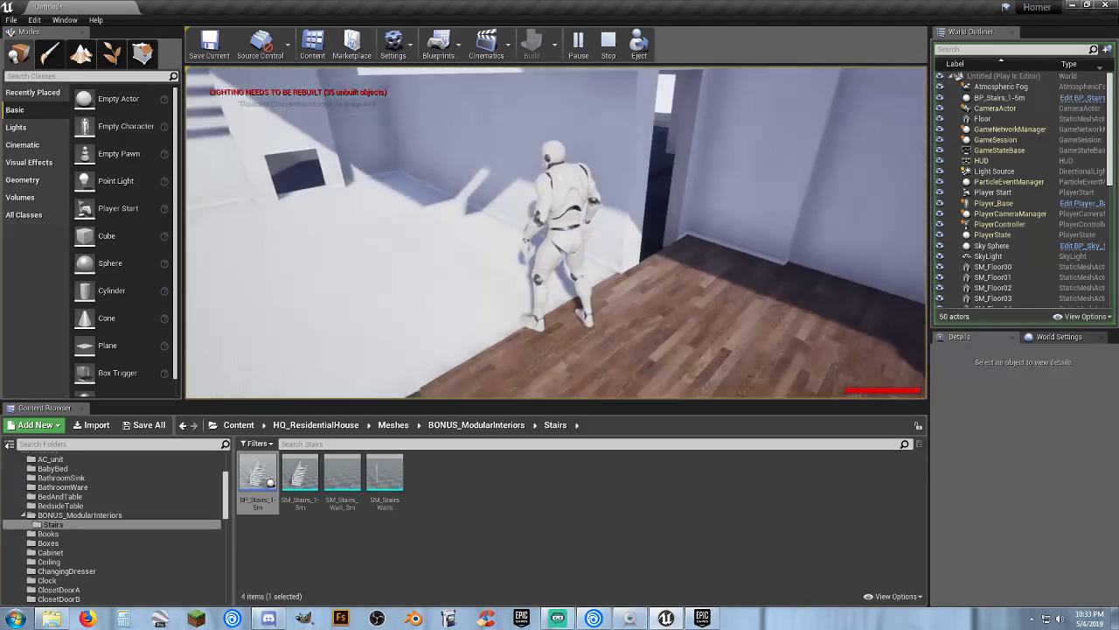
key("w")
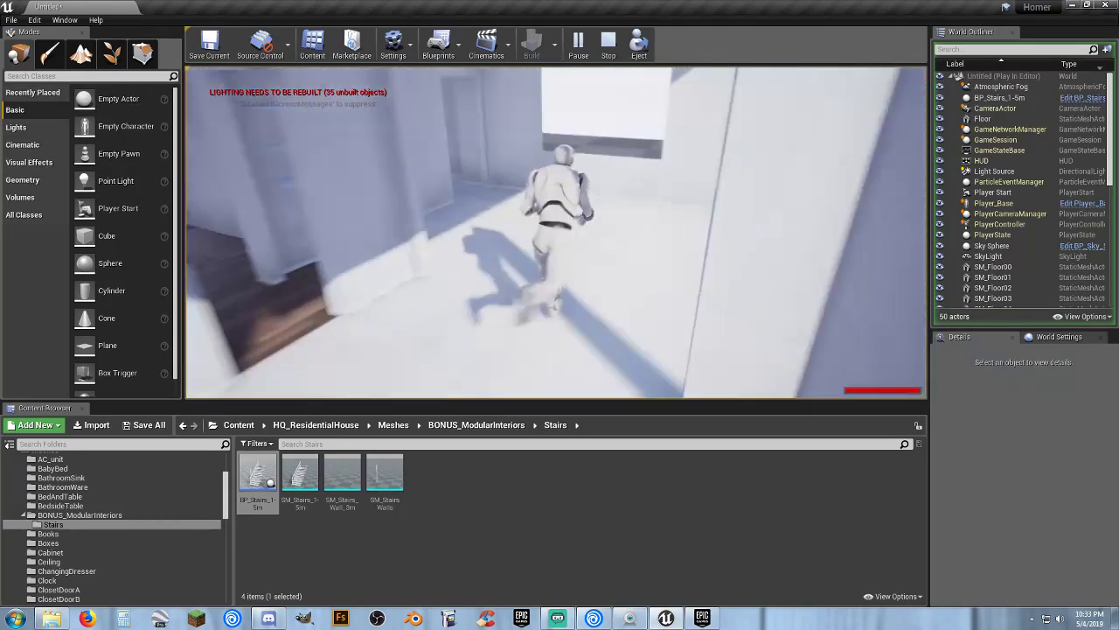
key("w")
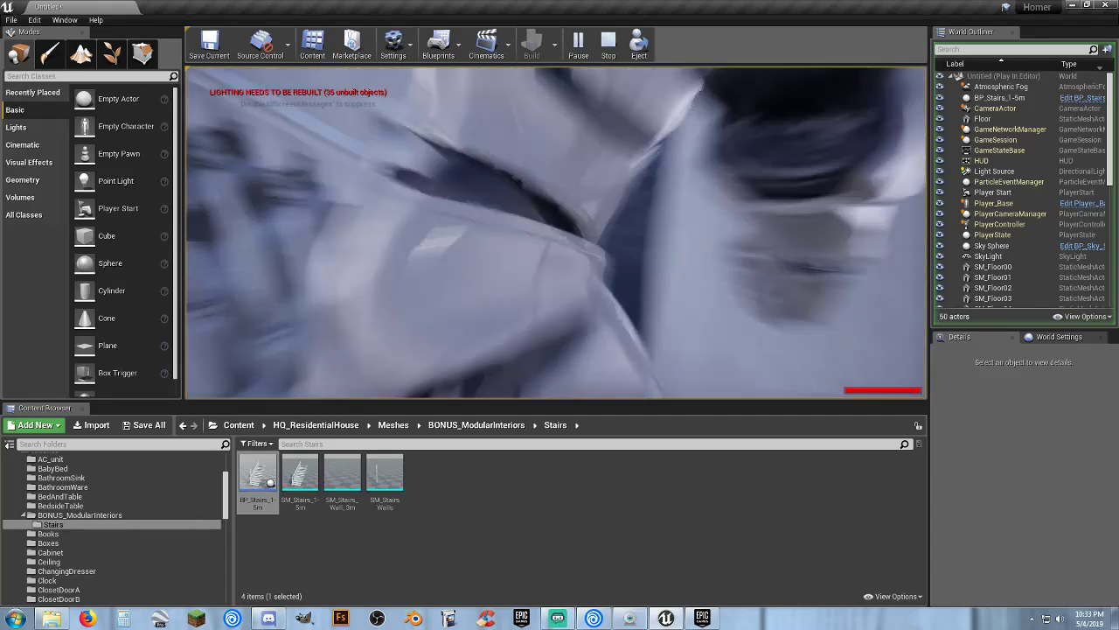
key("w")
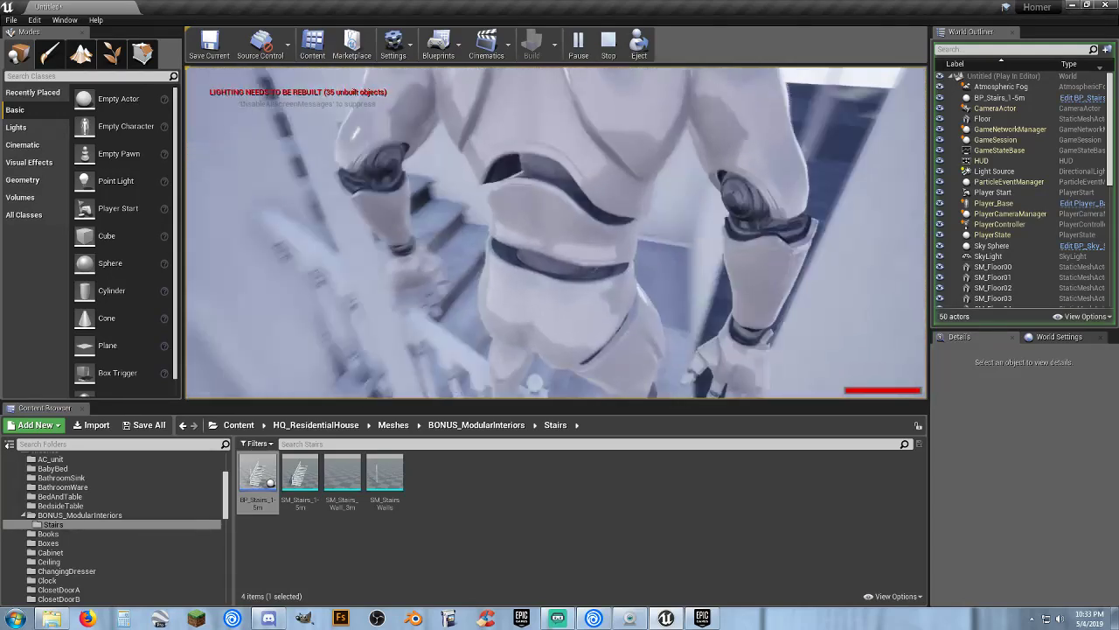
key("w")
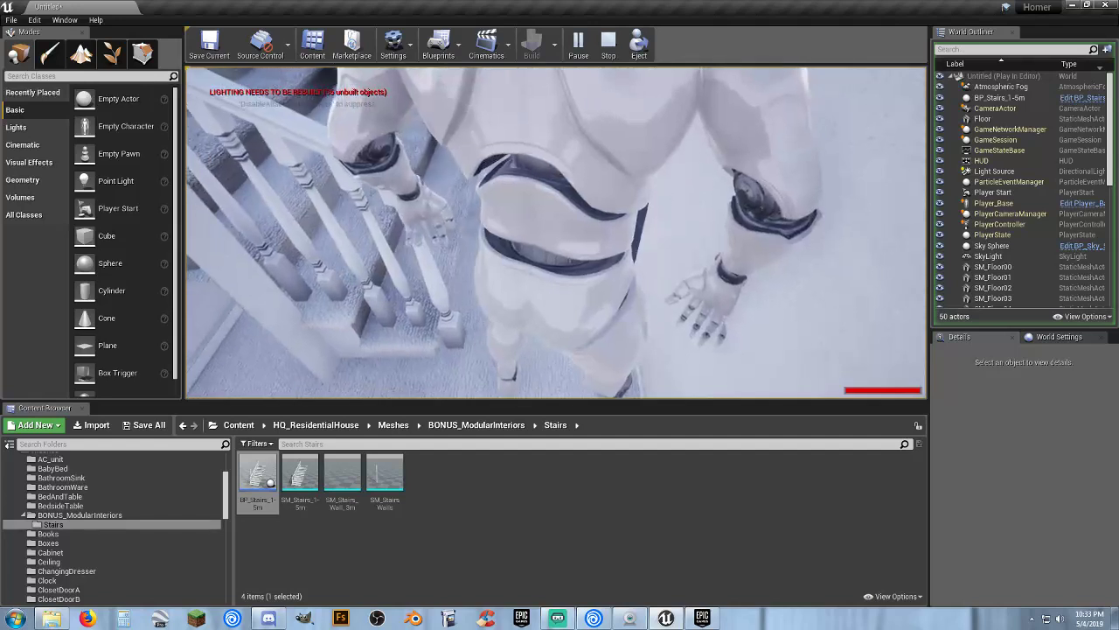
key("w")
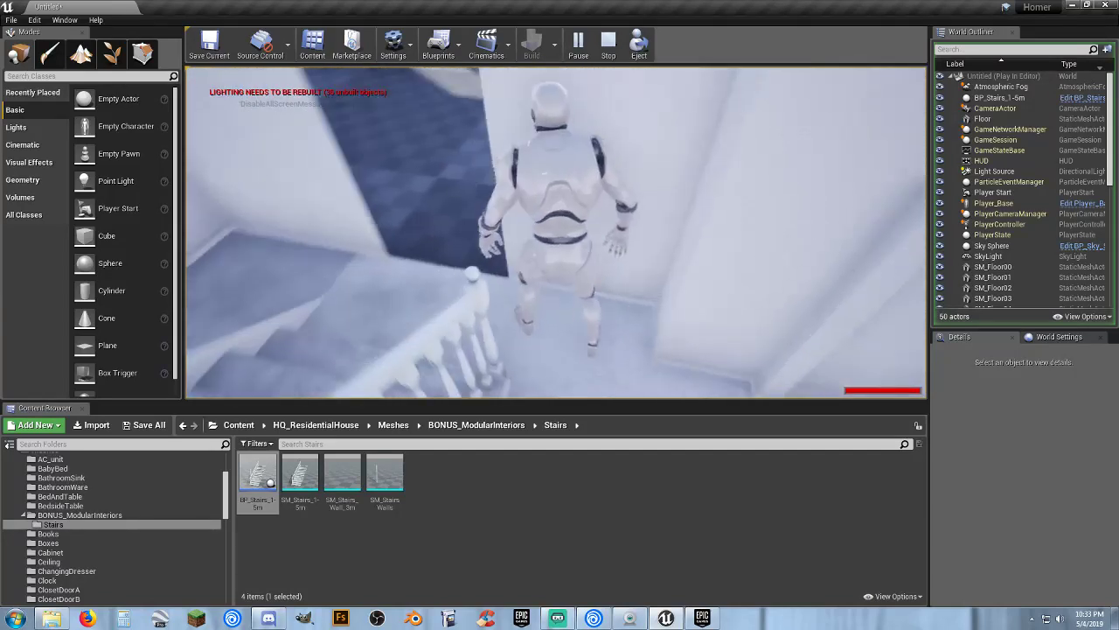
key("w")
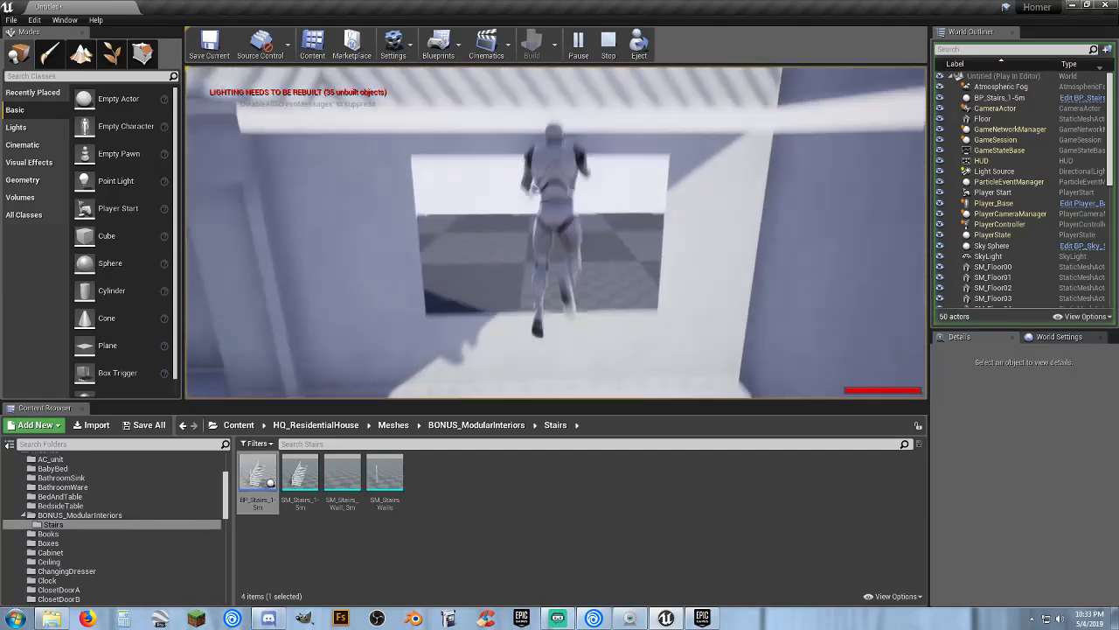
key("w")
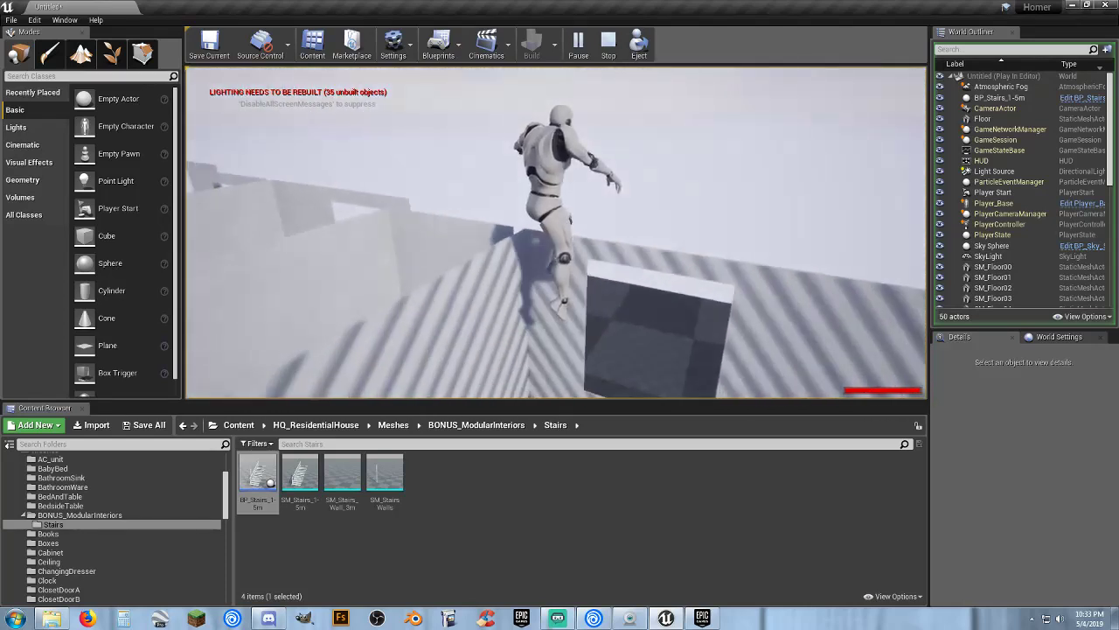
key("space")
key("w")
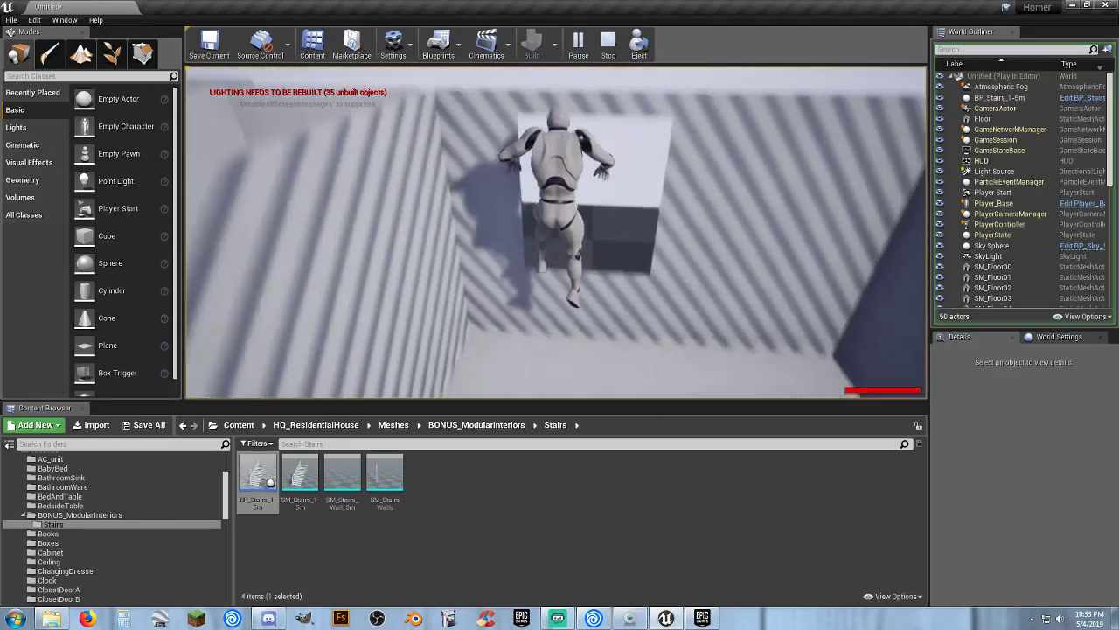
key("space")
key("shift+F1")
key("Escape")
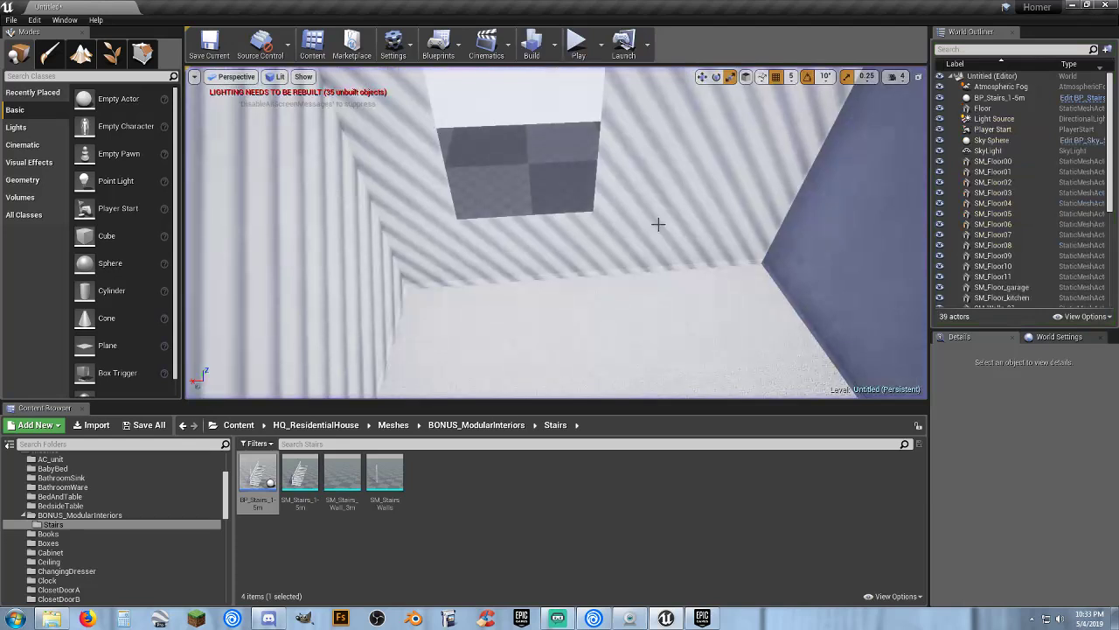
Delete the duplicate wall mesh SM_Walls_16 from the windowed upper-floor room.
left_click(663, 195)
key("f")
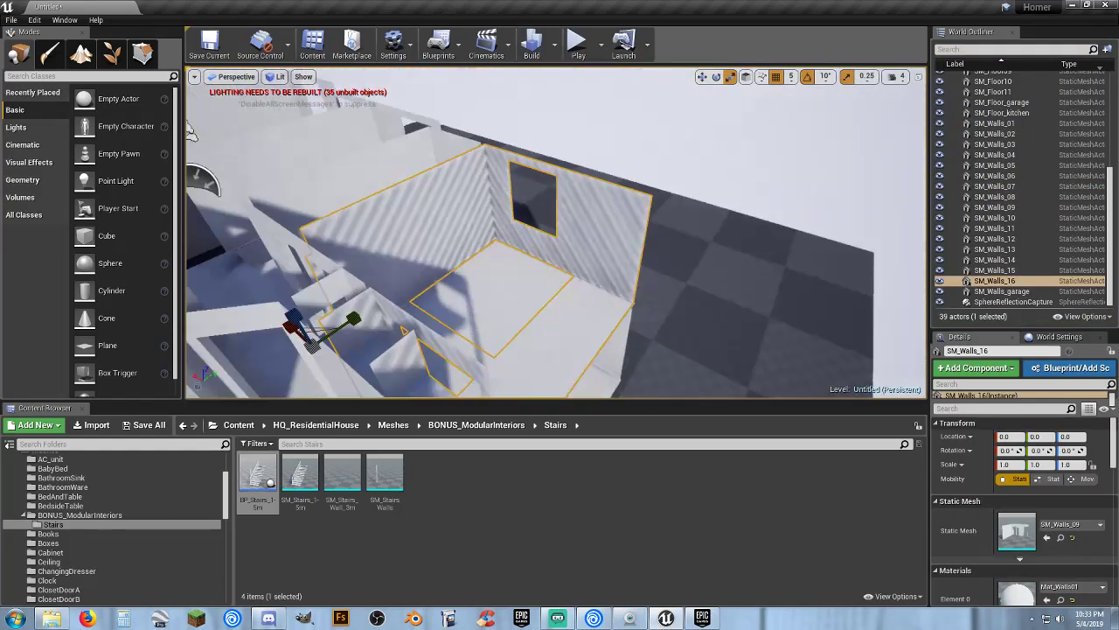
scroll(1034, 190, "up", 5)
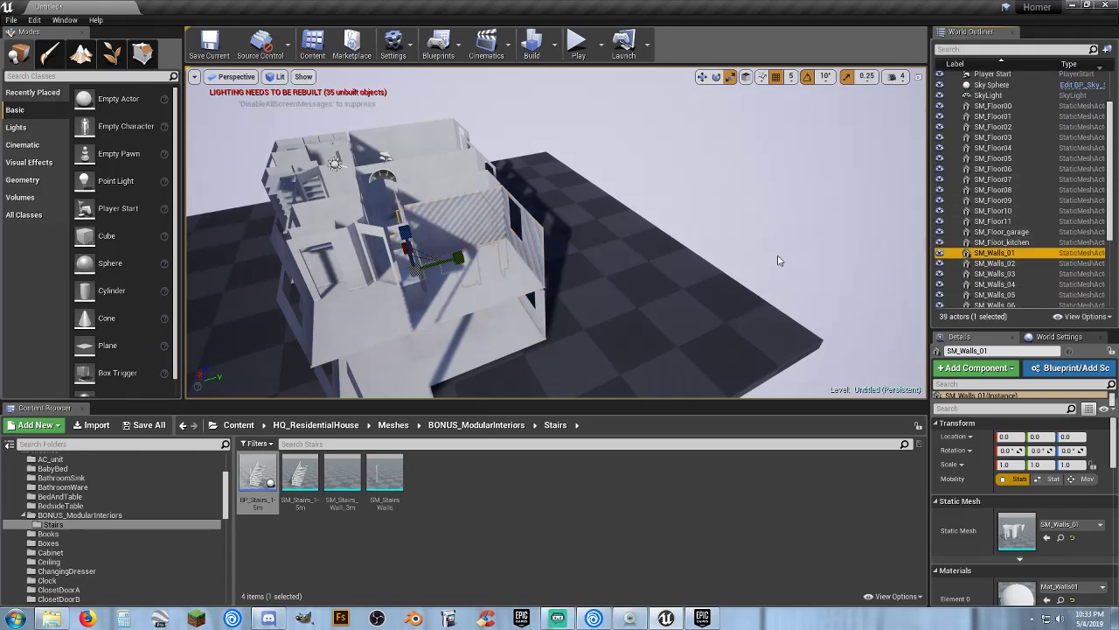
left_click(542, 247)
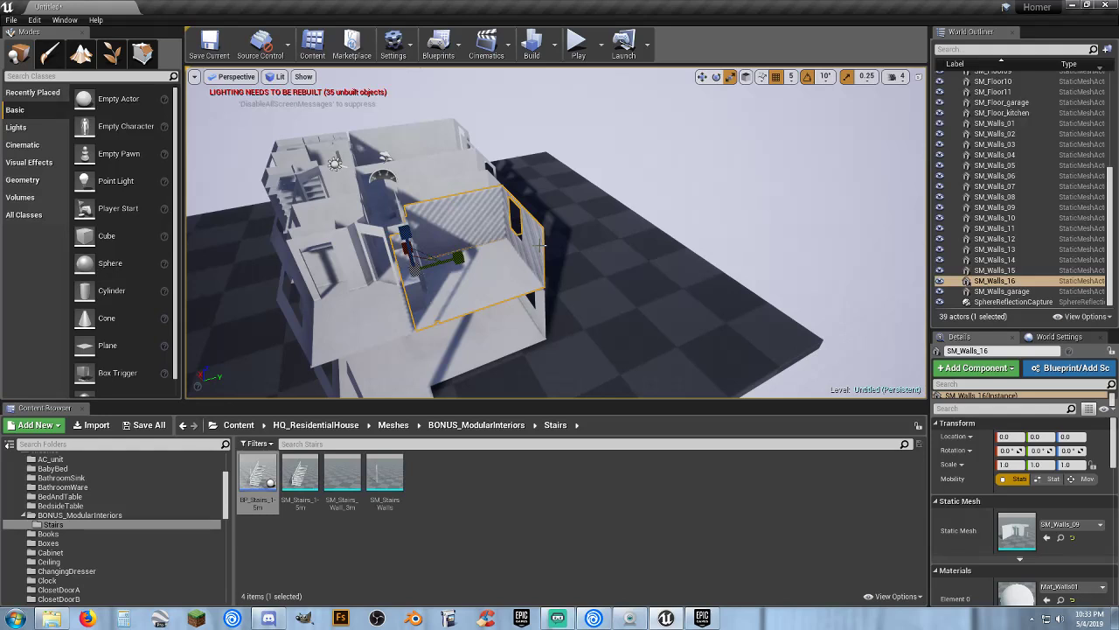
key("Delete")
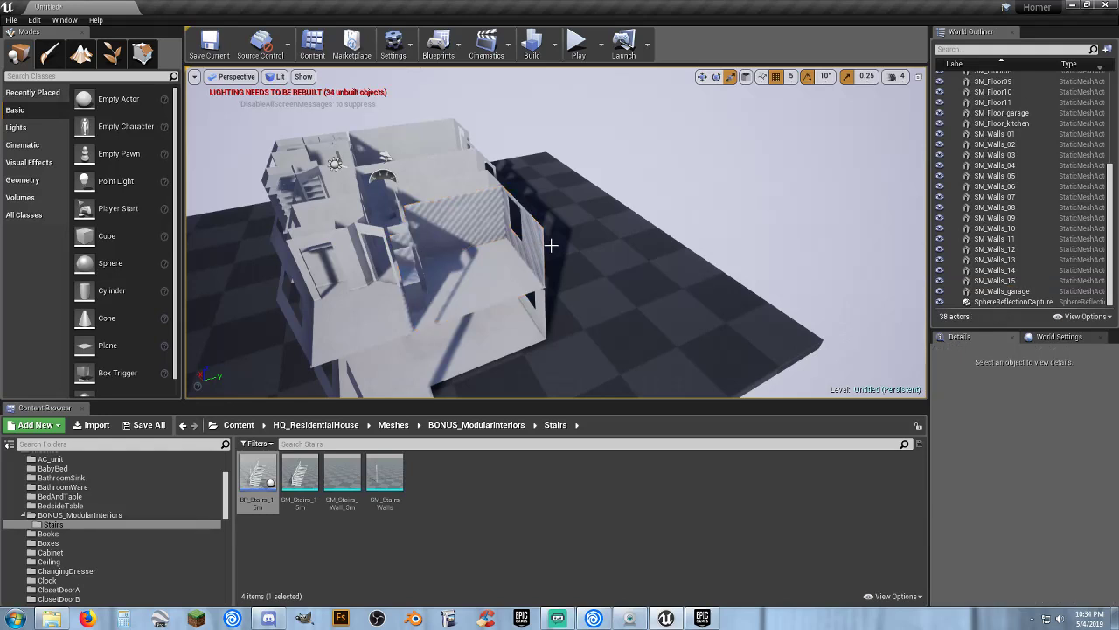
Play-test the level by running the character up the stairs to the upper landing, end the session and inspect the stairwell from above.
left_click(575, 45)
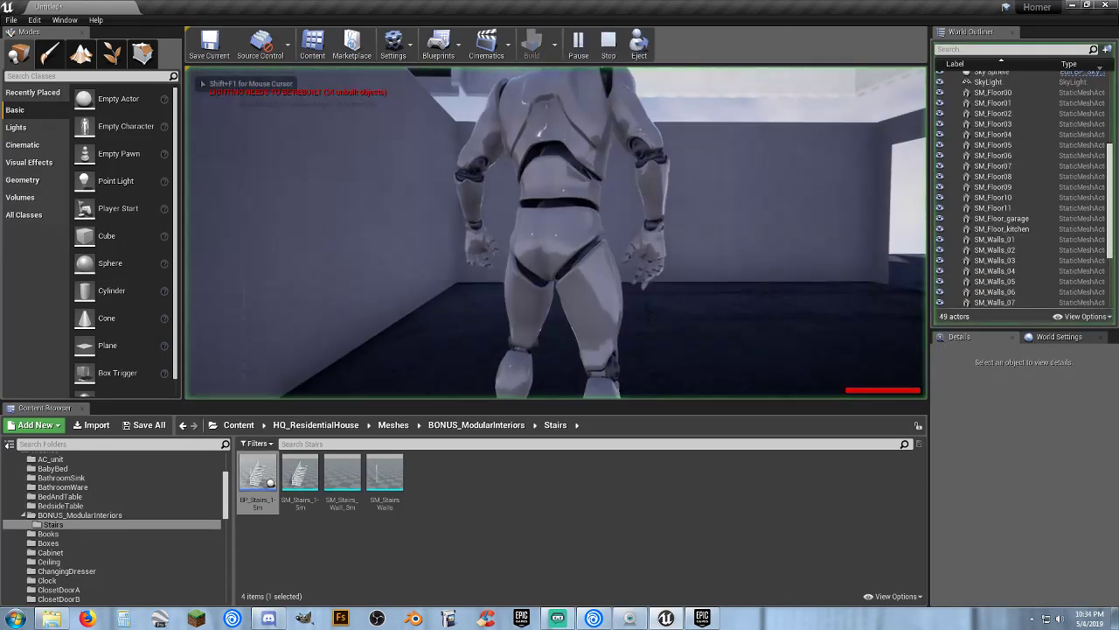
key("w")
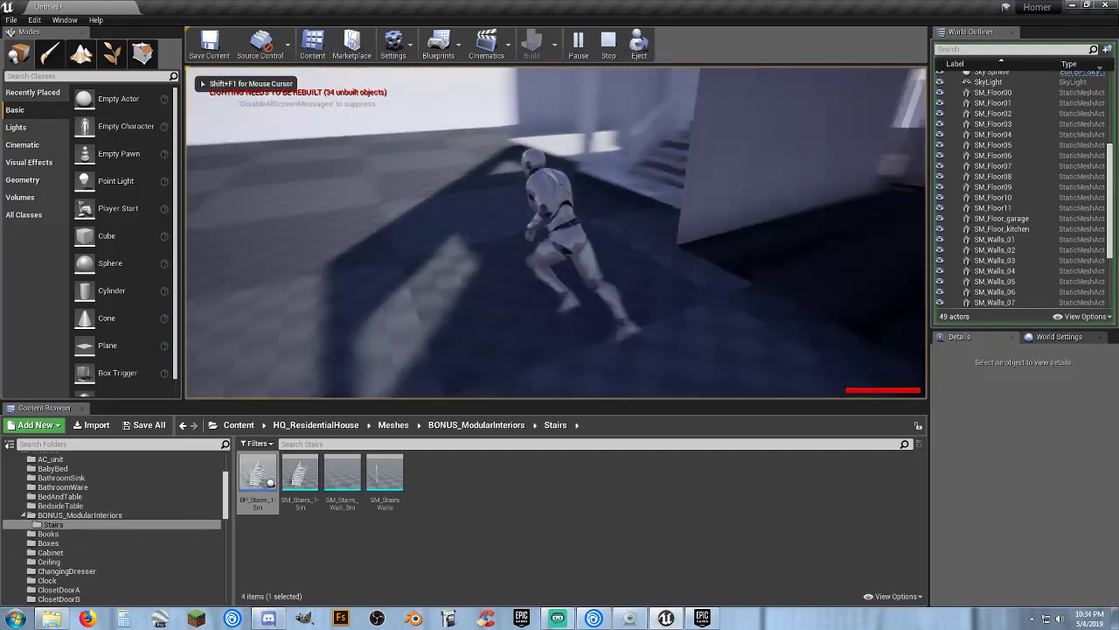
key("w")
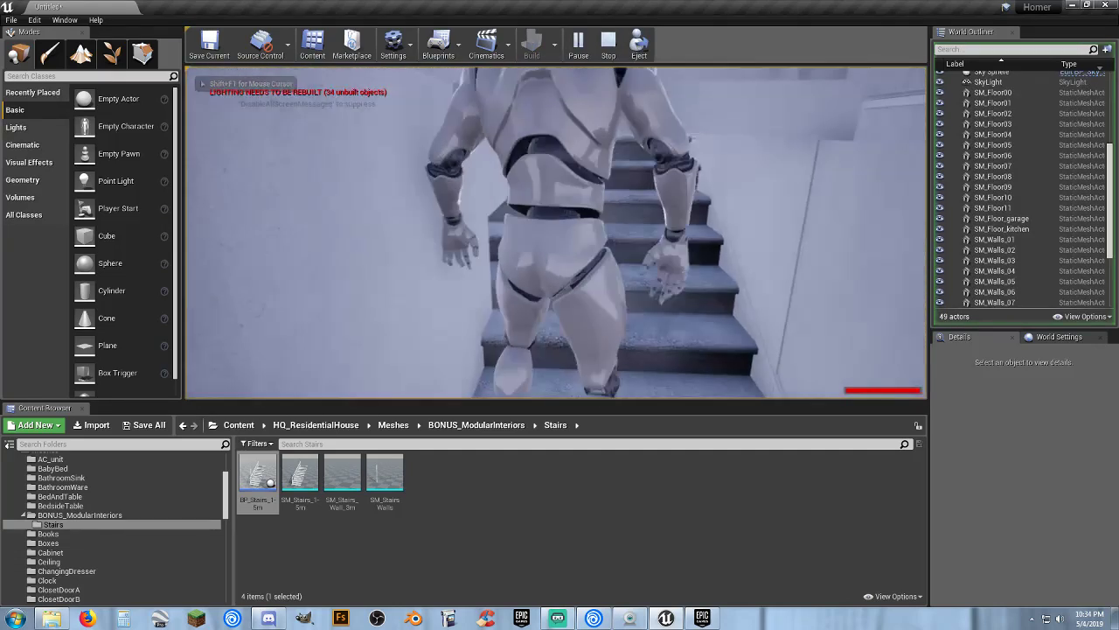
key("w")
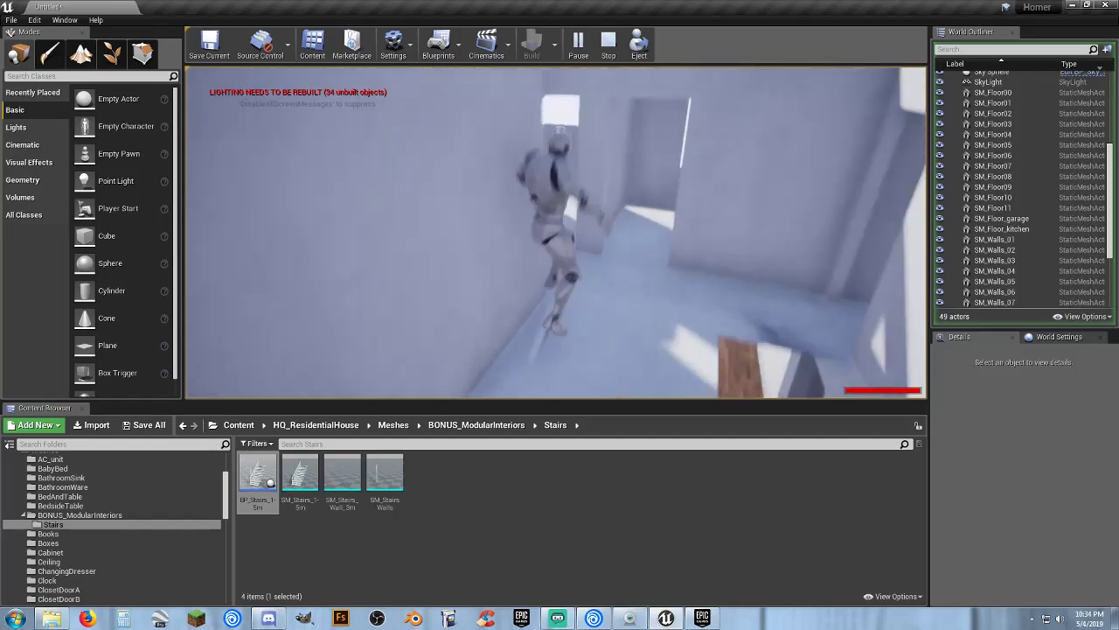
key("w")
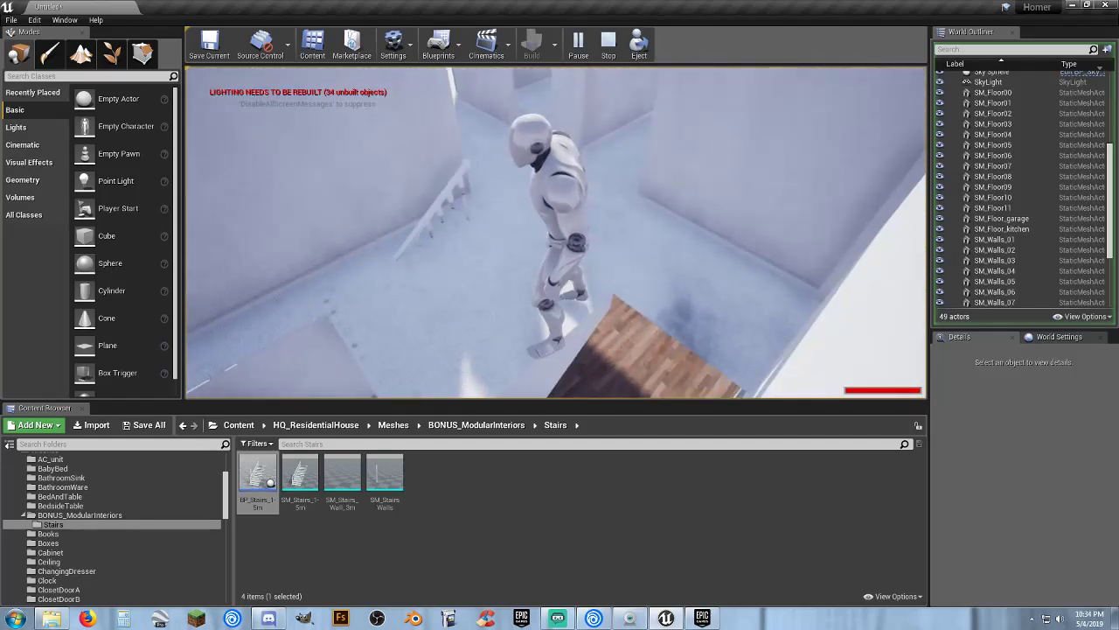
key("Escape")
left_click(560, 232)
right_click_drag(559, 232, 571, 272)
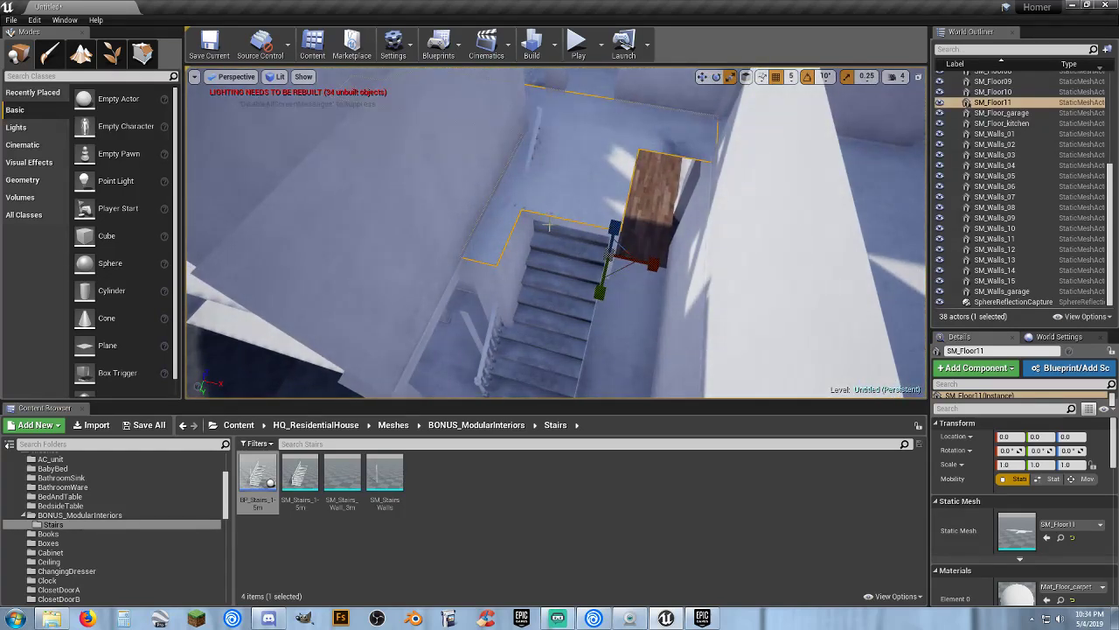
key("Escape")
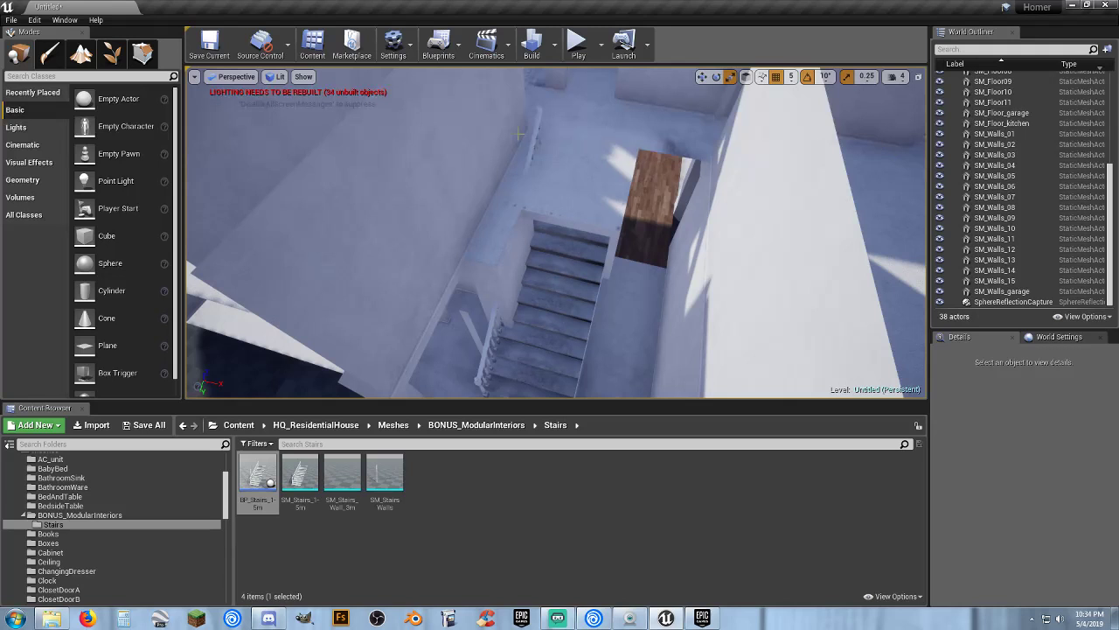
Browse the house pack's mesh folders, checking the contents of Clock, ClosetDoorA, ClosetDoorB, ClosetDoorC and DoorGarage.
scroll(78, 537, "down", 2)
left_click(65, 543)
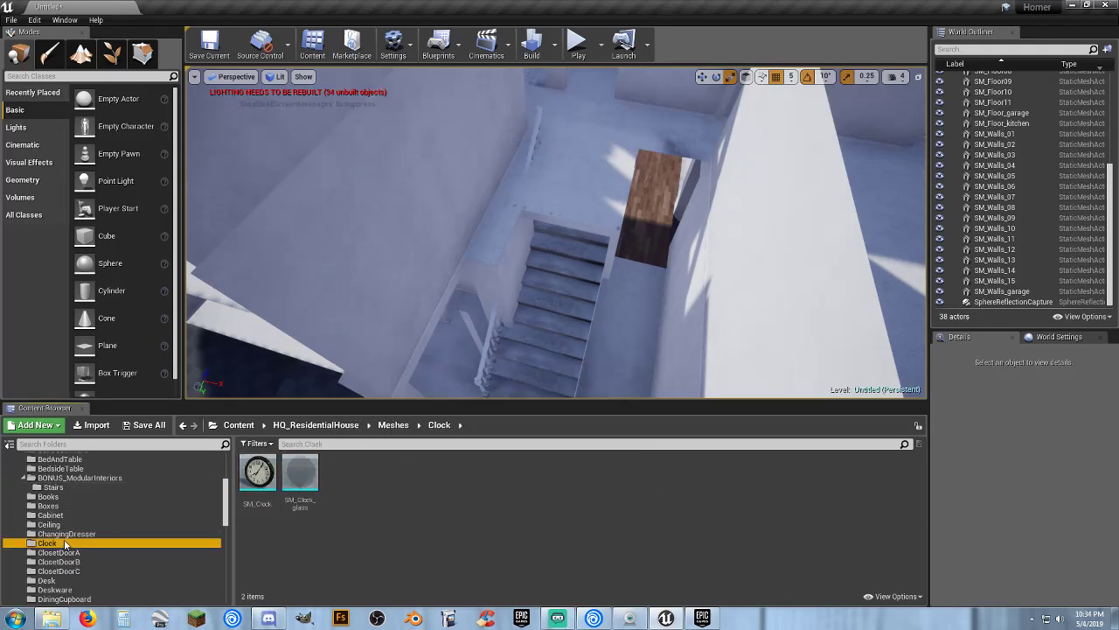
scroll(82, 518, "up", 3)
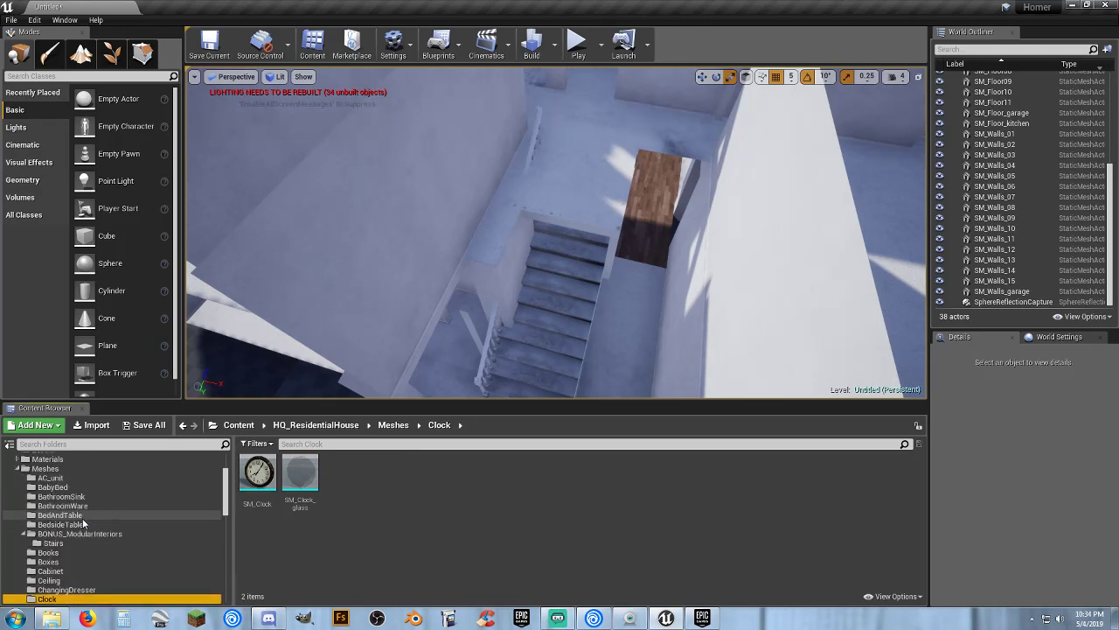
scroll(83, 518, "up", 1)
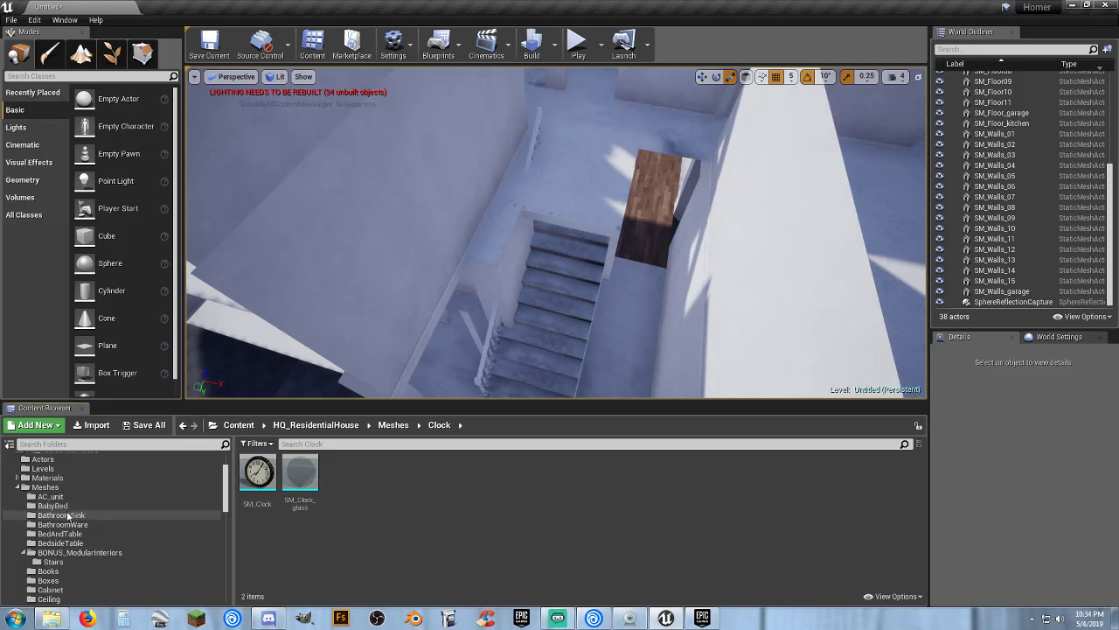
scroll(70, 505, "down", 4)
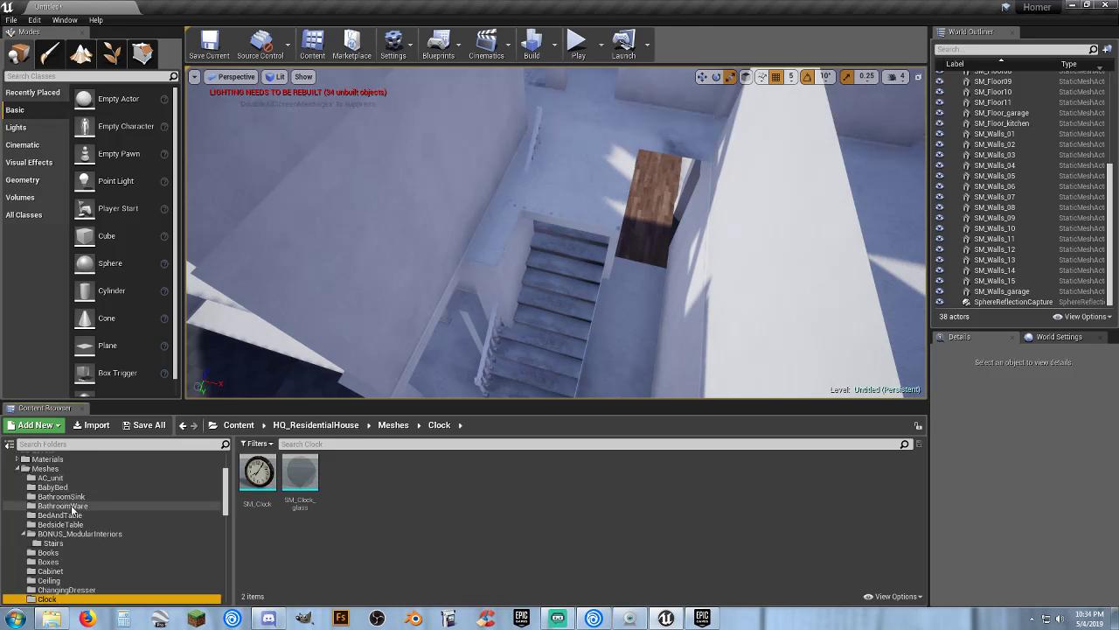
scroll(70, 510, "down", 3)
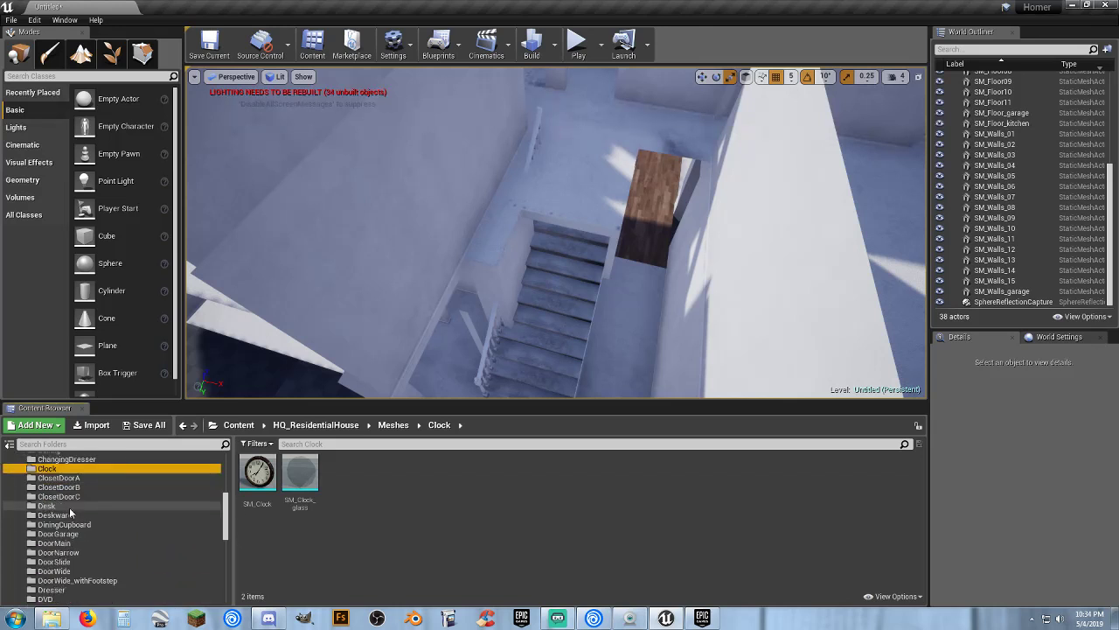
left_click(83, 479)
left_click(86, 487)
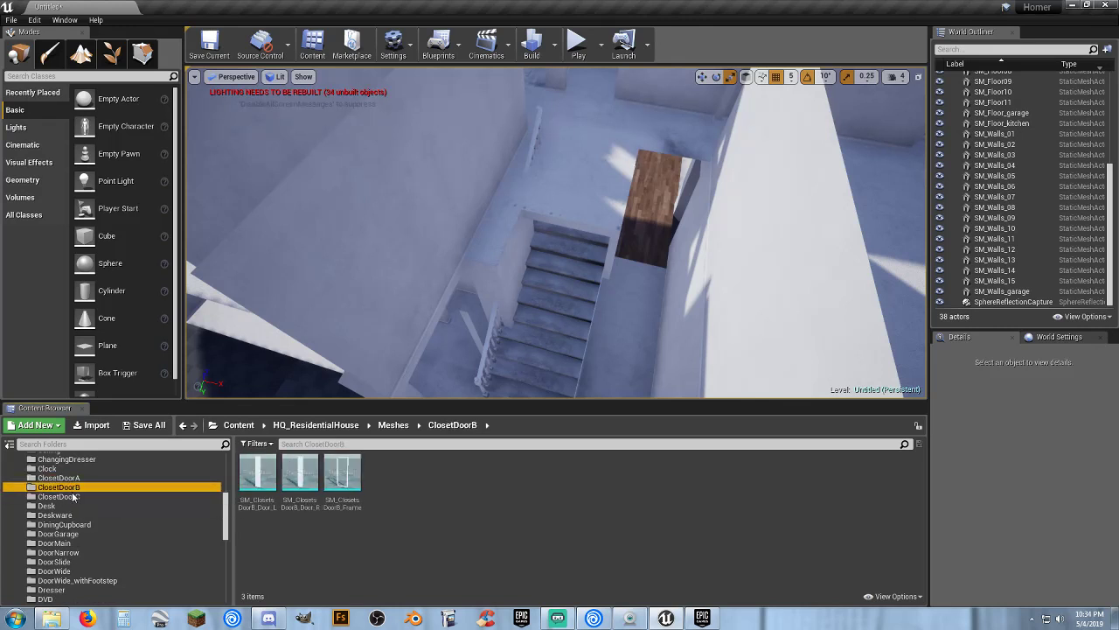
left_click(88, 496)
scroll(92, 505, "down", 2)
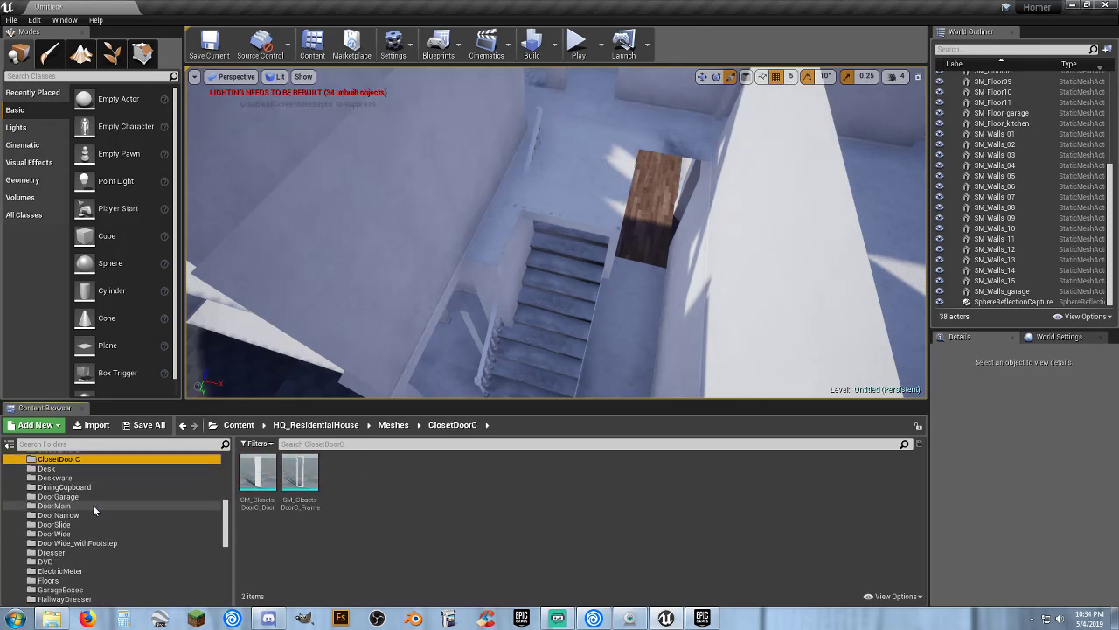
left_click(86, 495)
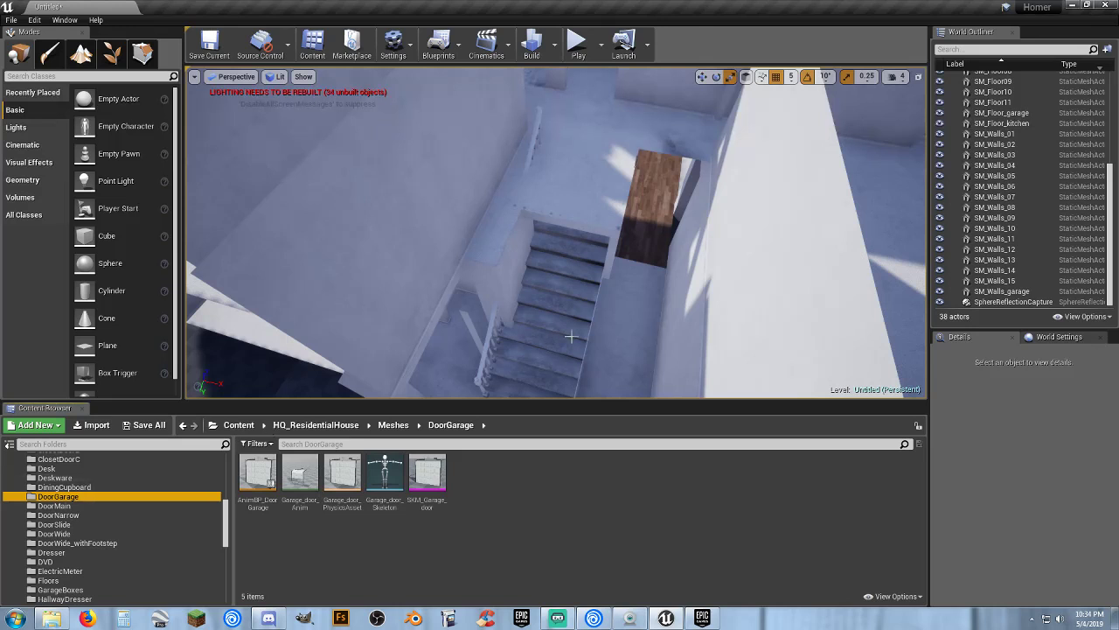
Delete all the house floor and wall meshes from SM_Floor00 through SM_Walls_garage.
scroll(1004, 120, "up", 5)
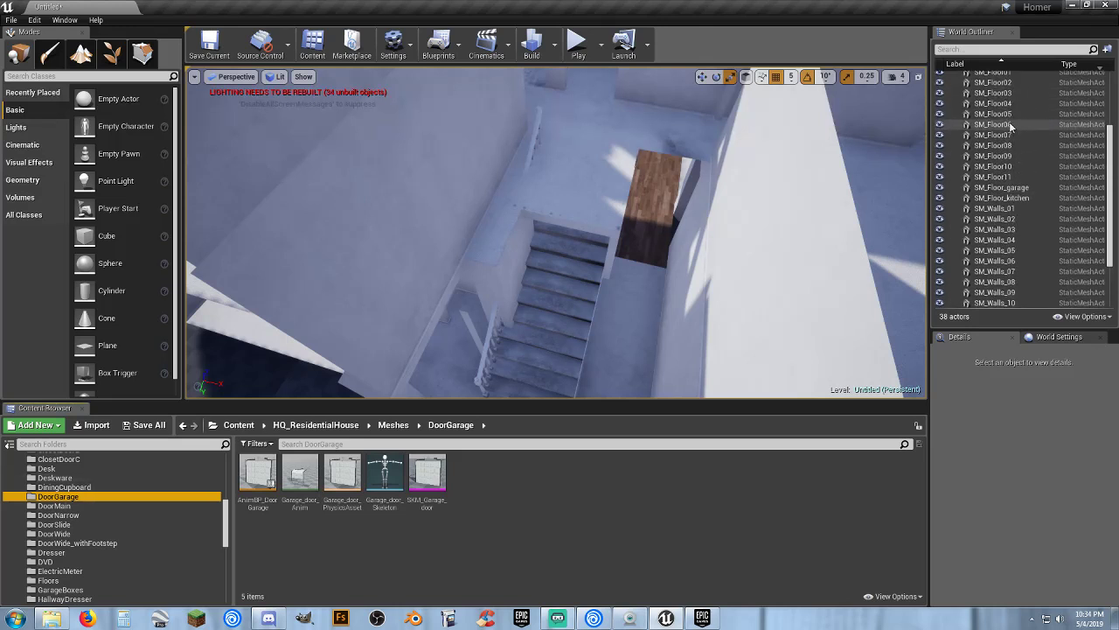
left_click(994, 136)
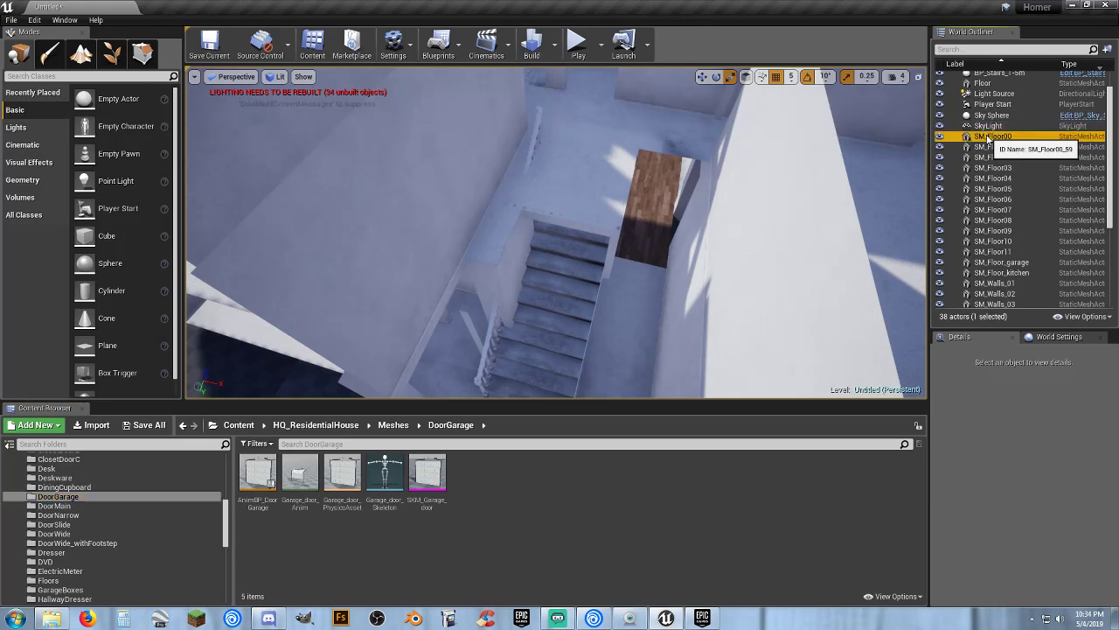
scroll(1020, 205, "down", 3)
scroll(1020, 207, "down", 3)
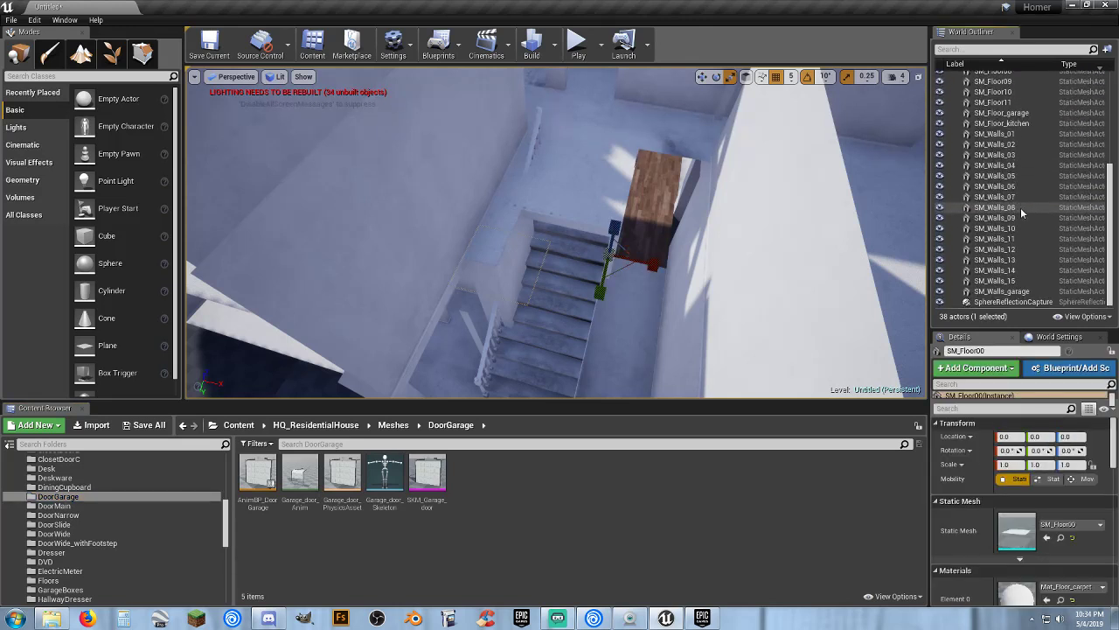
left_click(1004, 291, "shift")
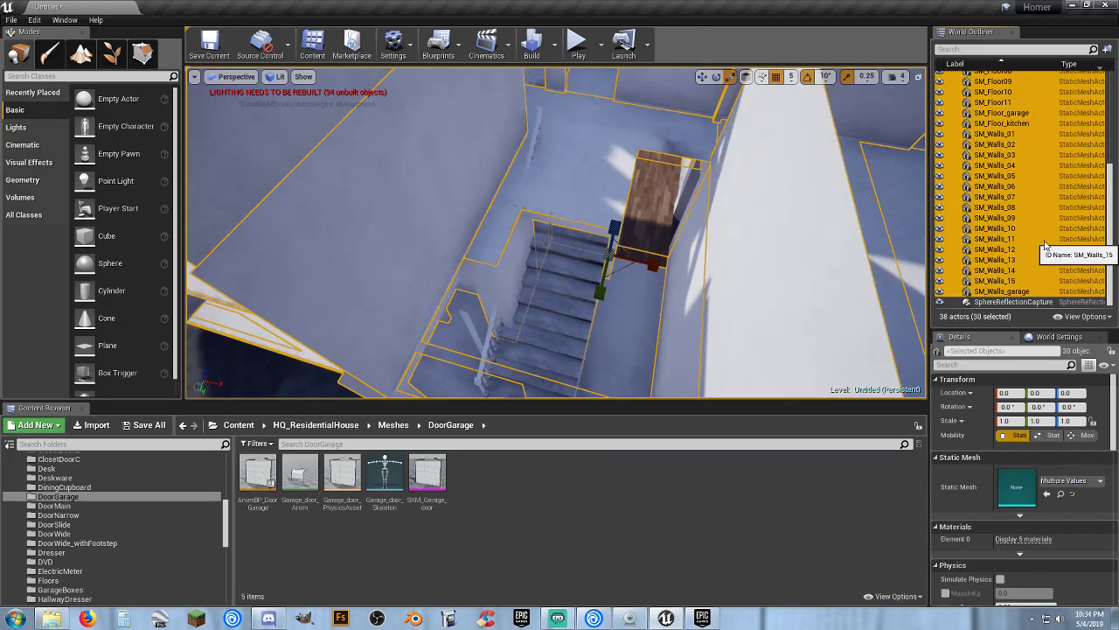
key("Delete")
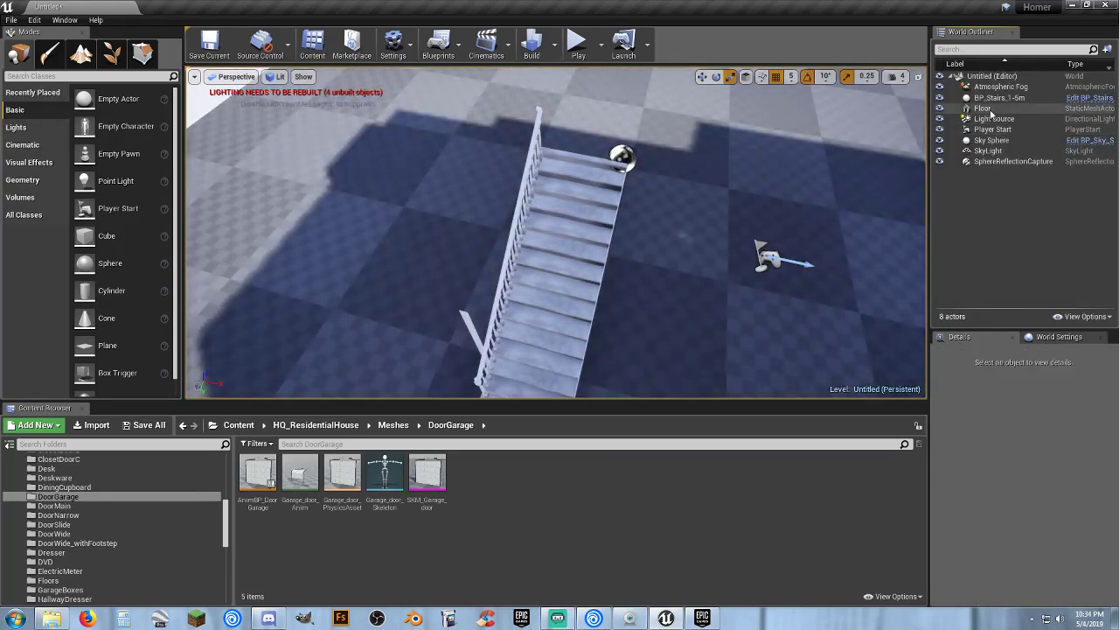
left_click(983, 109)
key("Delete")
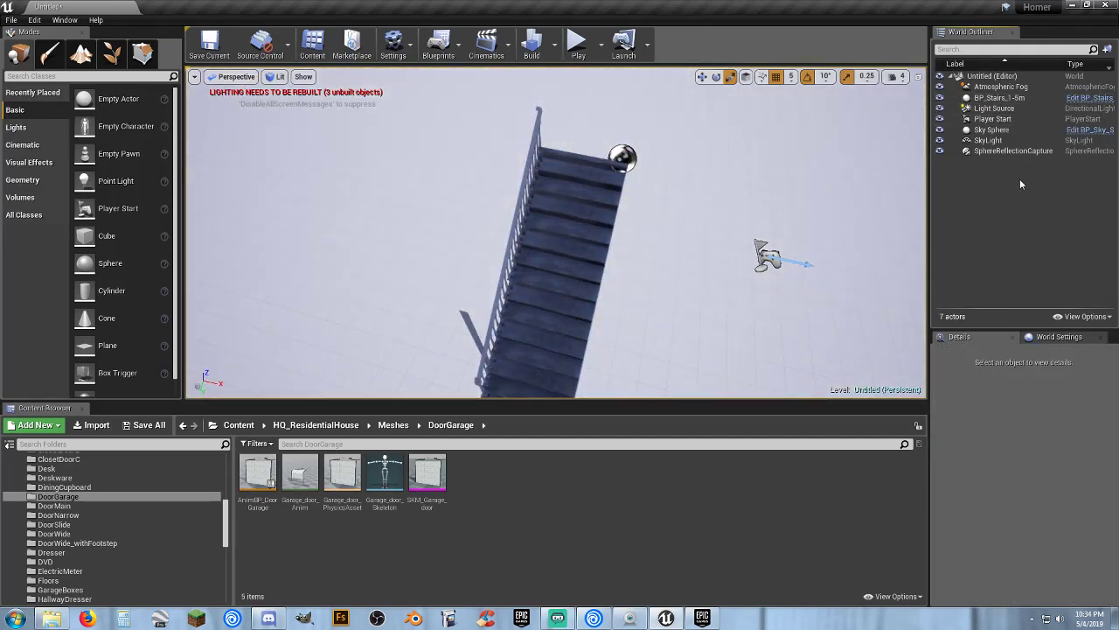
key("ctrl+z")
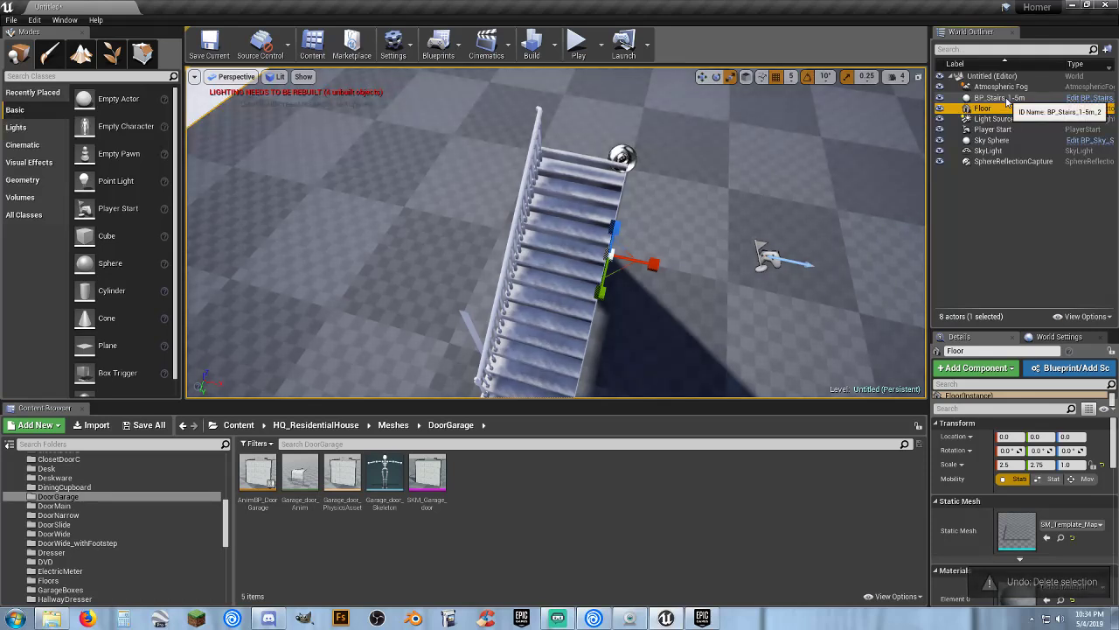
Delete the BP_Stairs_1-5m staircase from the level.
left_click(1000, 97)
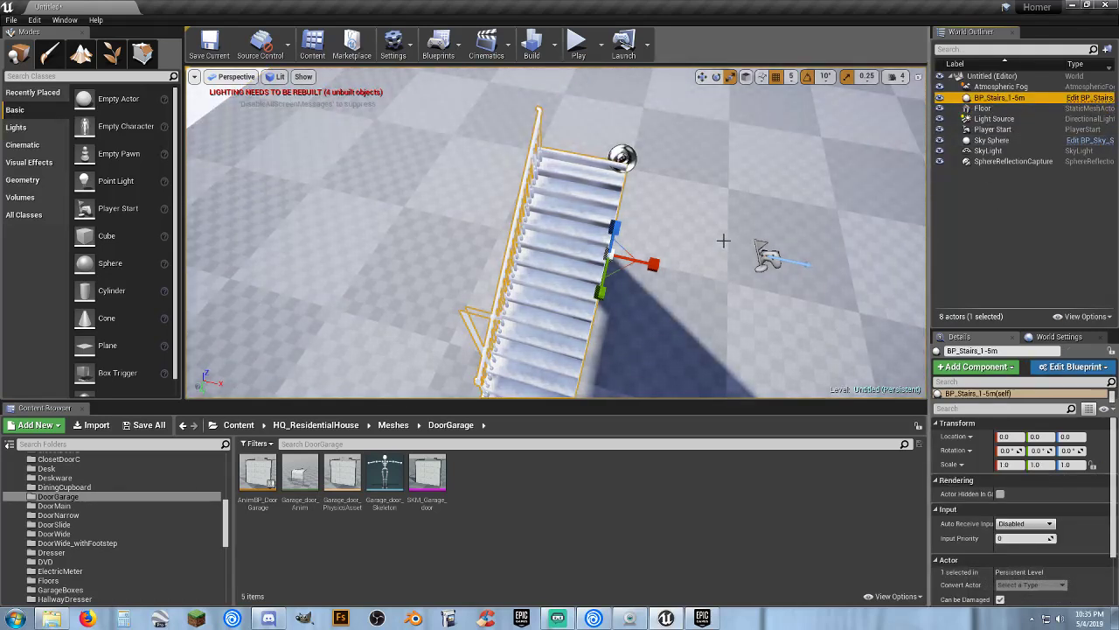
key("Delete")
right_click_drag(628, 185, 647, 166)
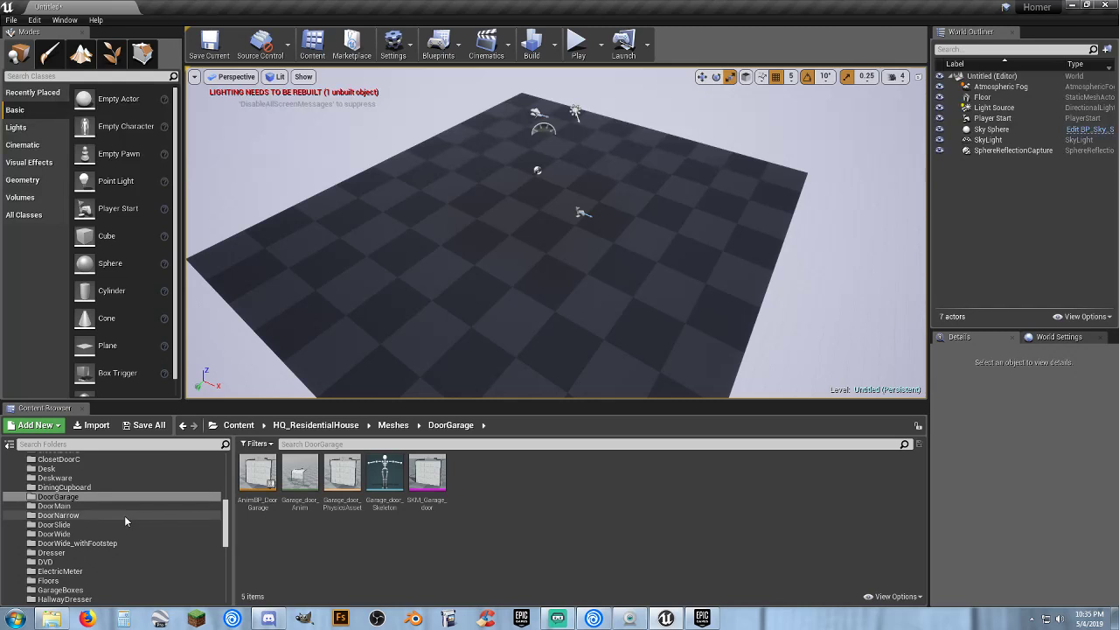
Check the contents of the ElectricMeter mesh folder and look through the mesh folders below it.
scroll(82, 558, "down", 2)
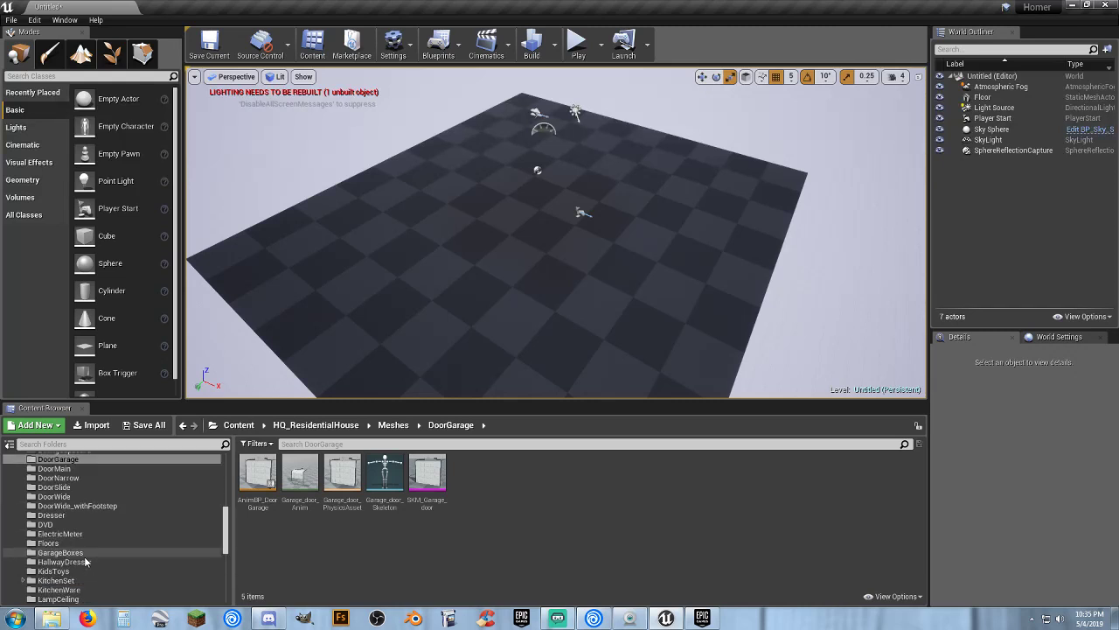
left_click(74, 533)
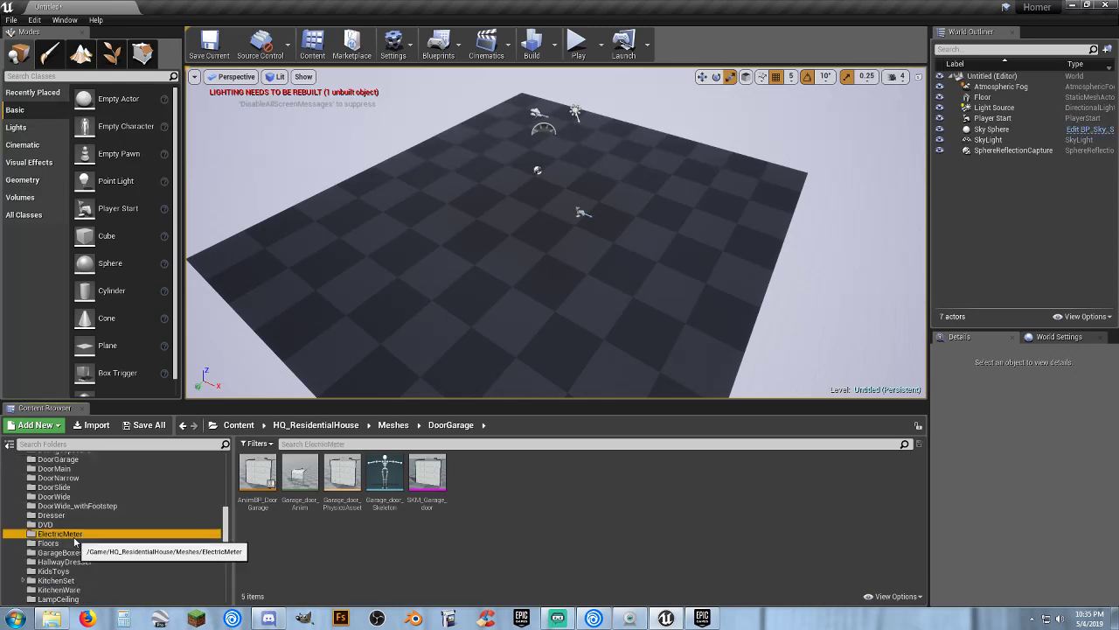
scroll(92, 551, "down", 2)
scroll(96, 554, "down", 4)
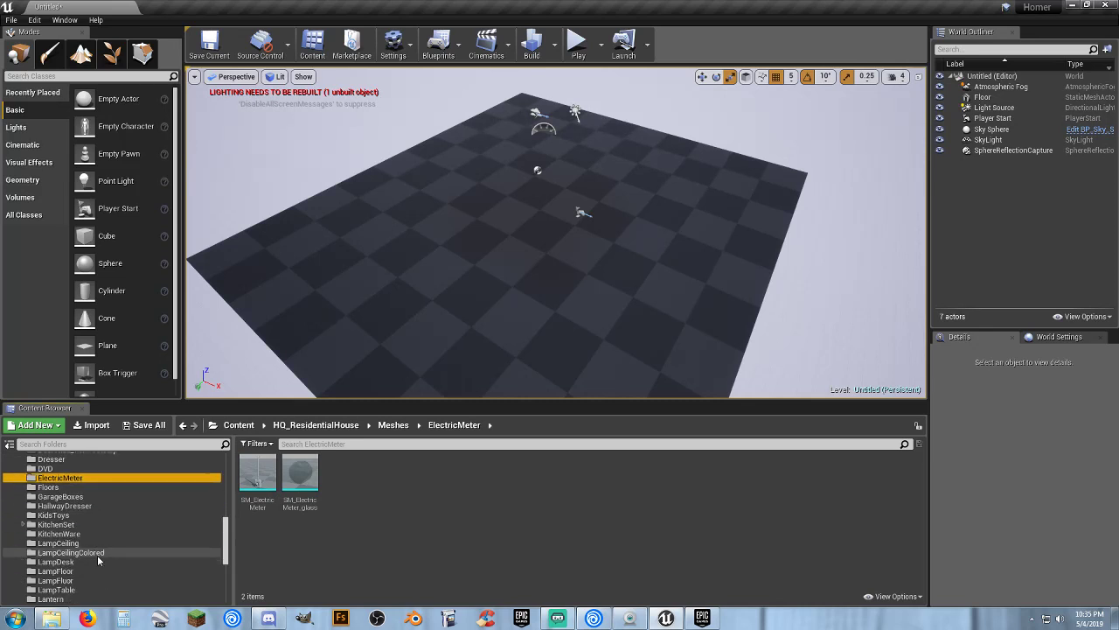
Examine the contents of the house pack's Actors, Levels and Materials folders.
scroll(100, 555, "up", 15)
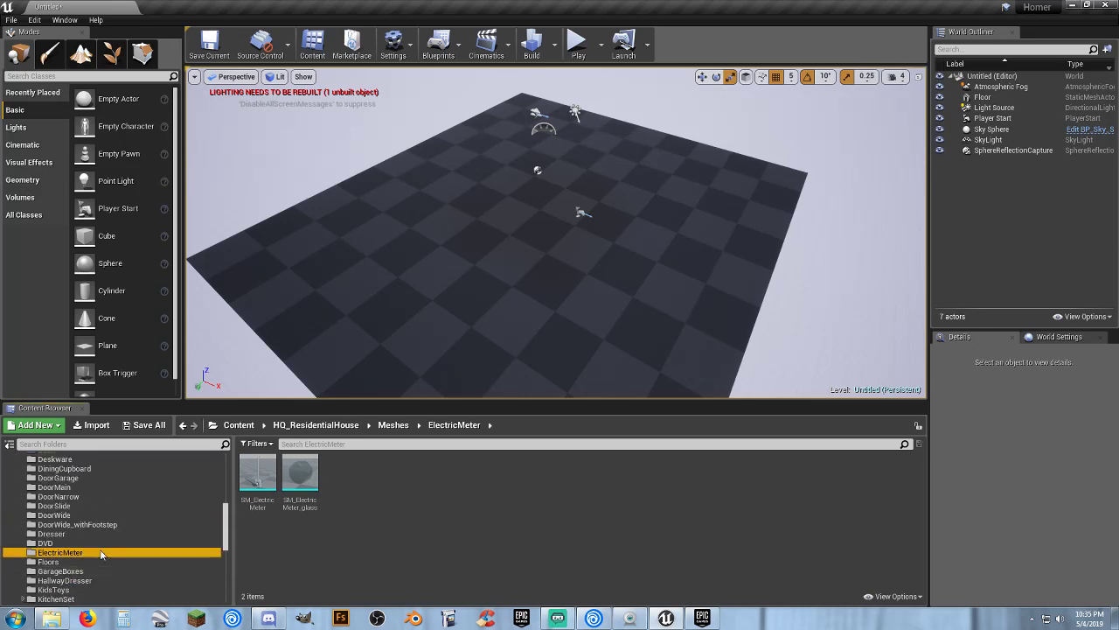
scroll(95, 544, "up", 2)
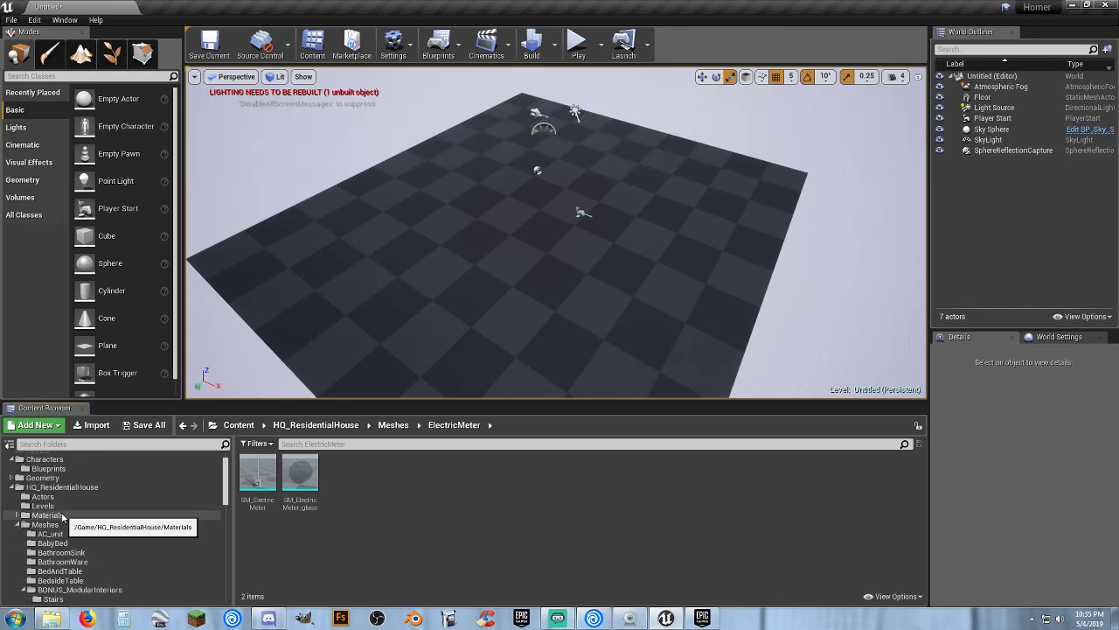
left_click(98, 497)
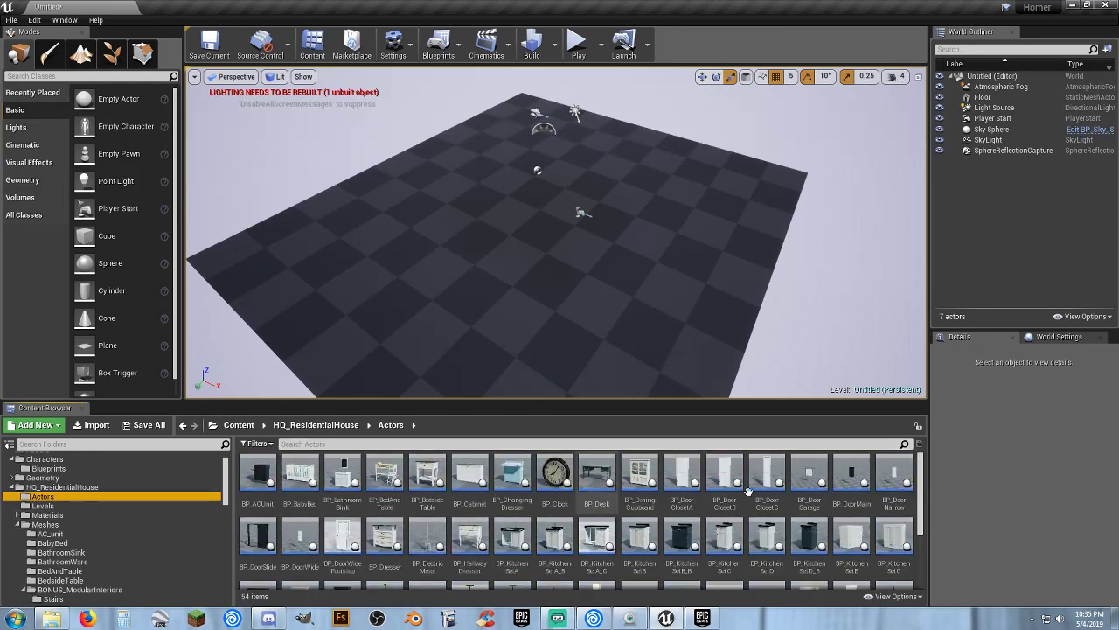
scroll(831, 492, "down", 3)
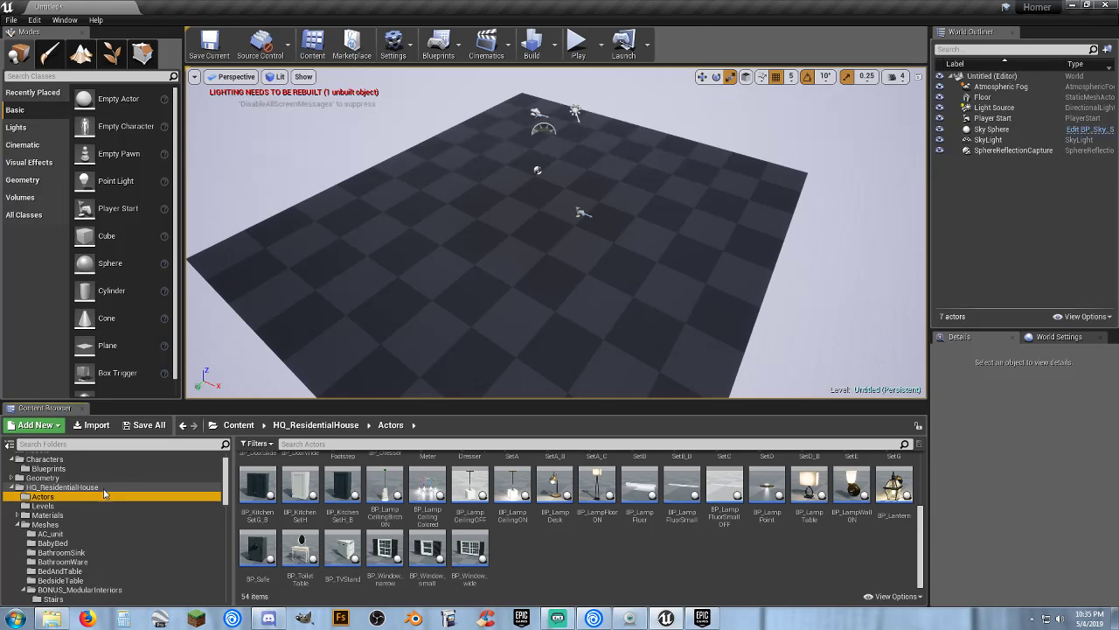
left_click(54, 505)
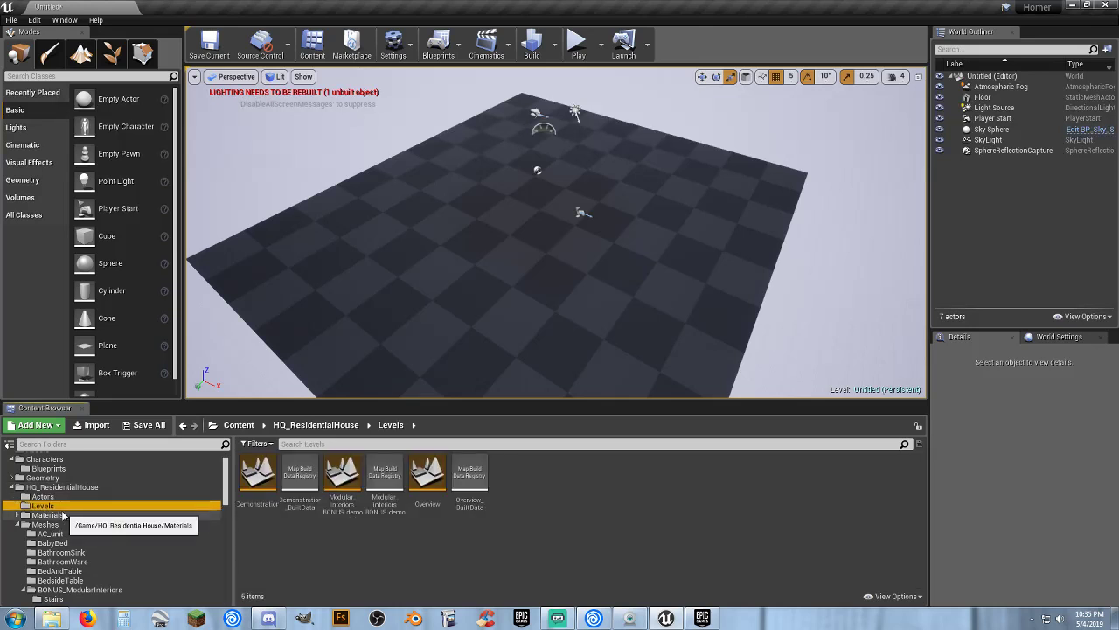
left_click(62, 515)
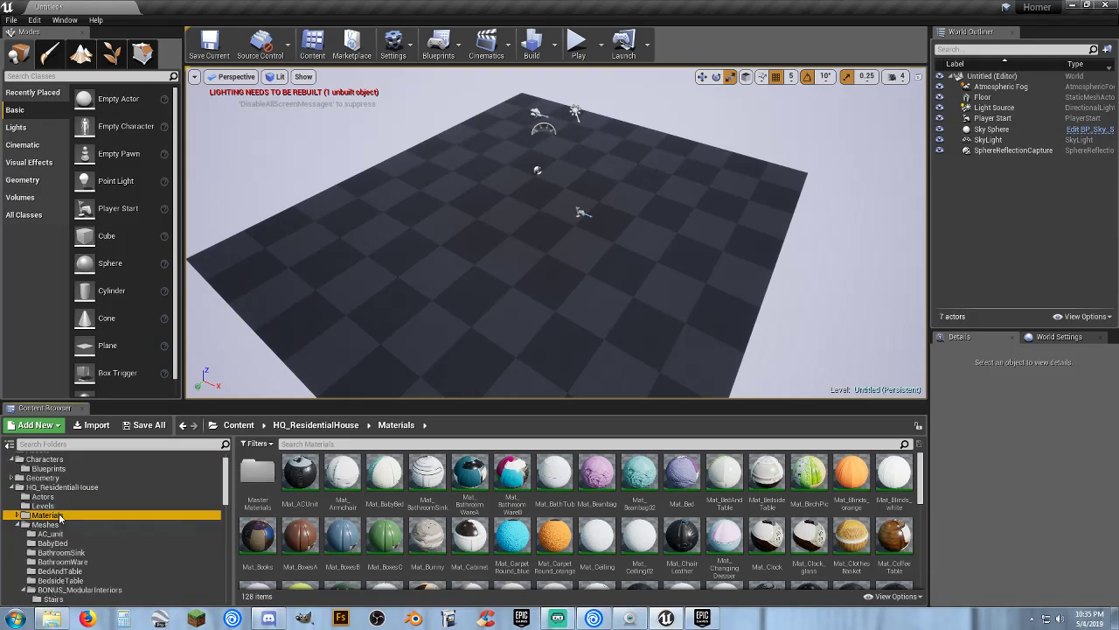
scroll(58, 518, "up", 1)
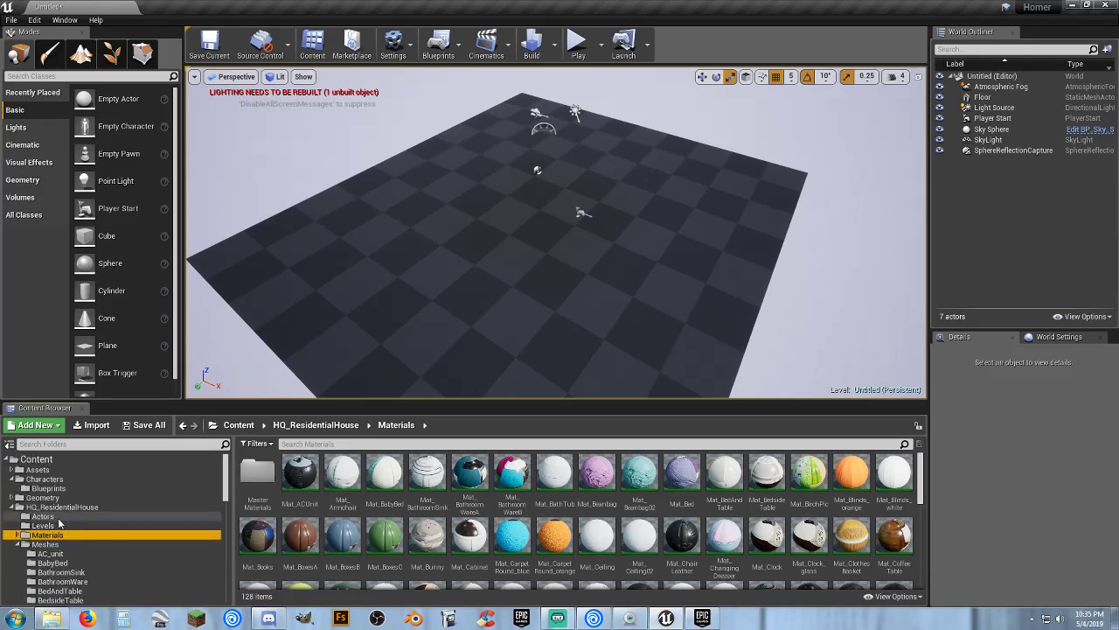
Open the house pack's Demonstration level, discarding the unsaved changes to the untitled level.
left_click(59, 524)
double_click(258, 477)
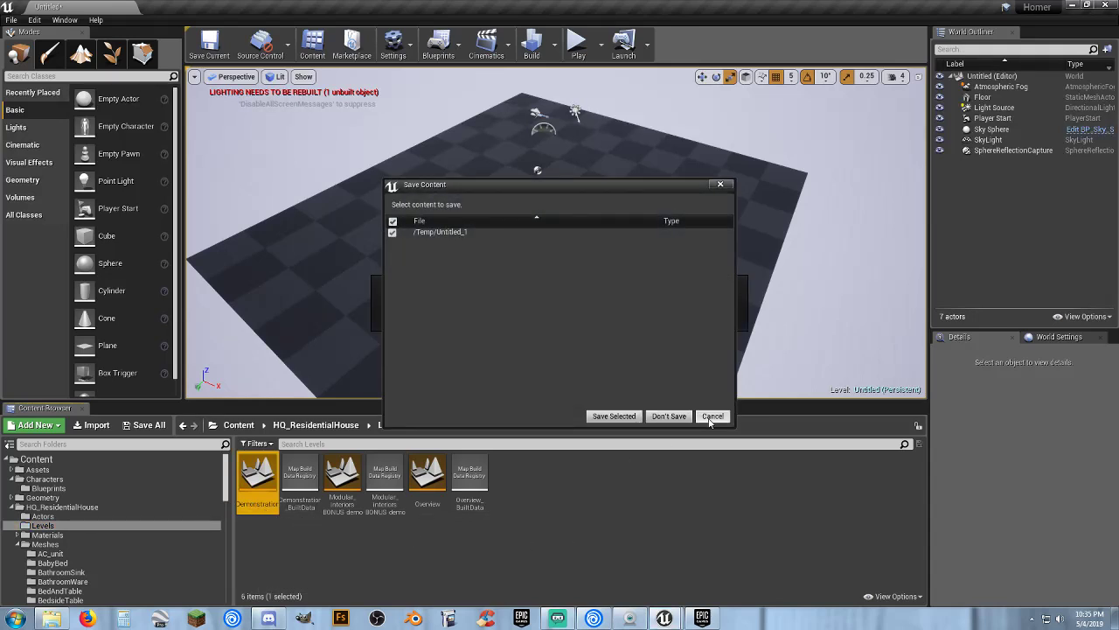
left_click(670, 416)
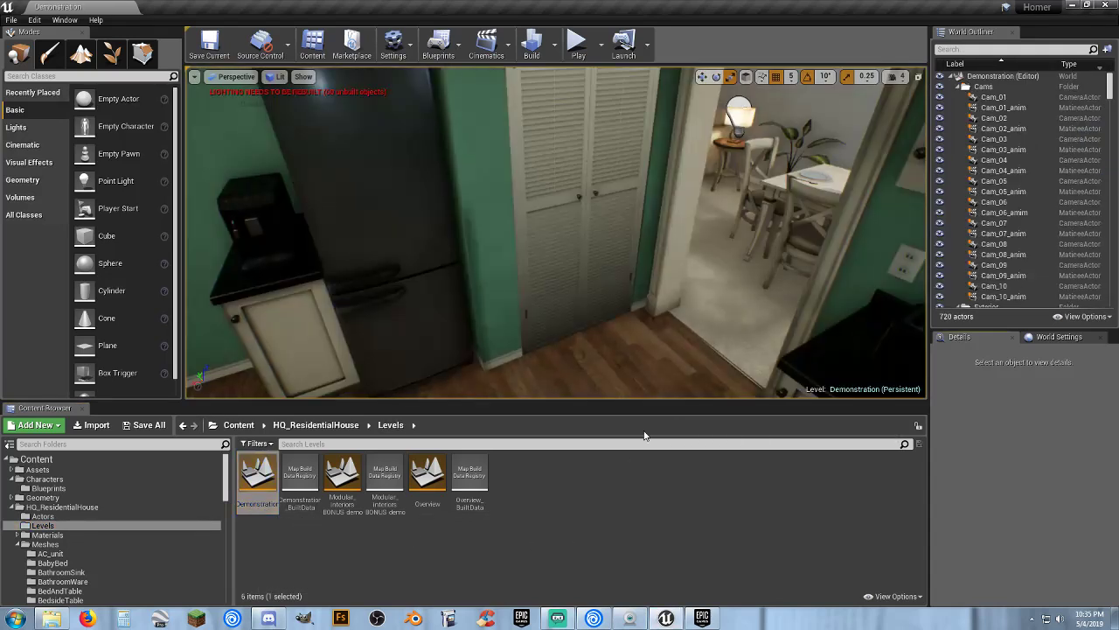
Select the House_exterior mesh from outside the demonstration house and locate its static mesh asset among the project content.
right_click_drag(628, 353, 592, 321)
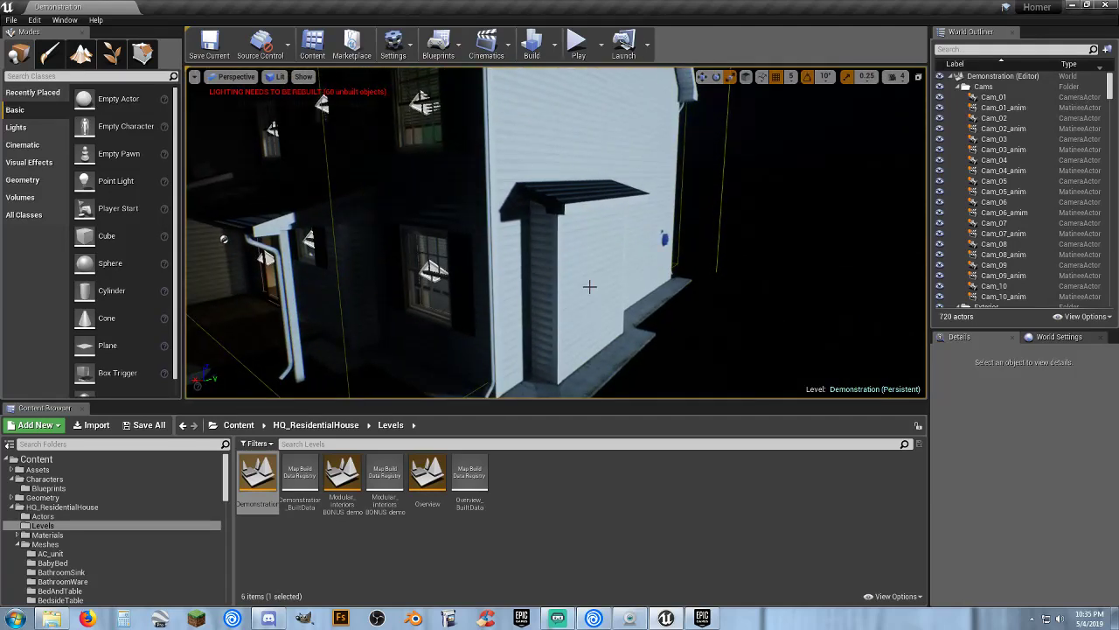
left_click(589, 285)
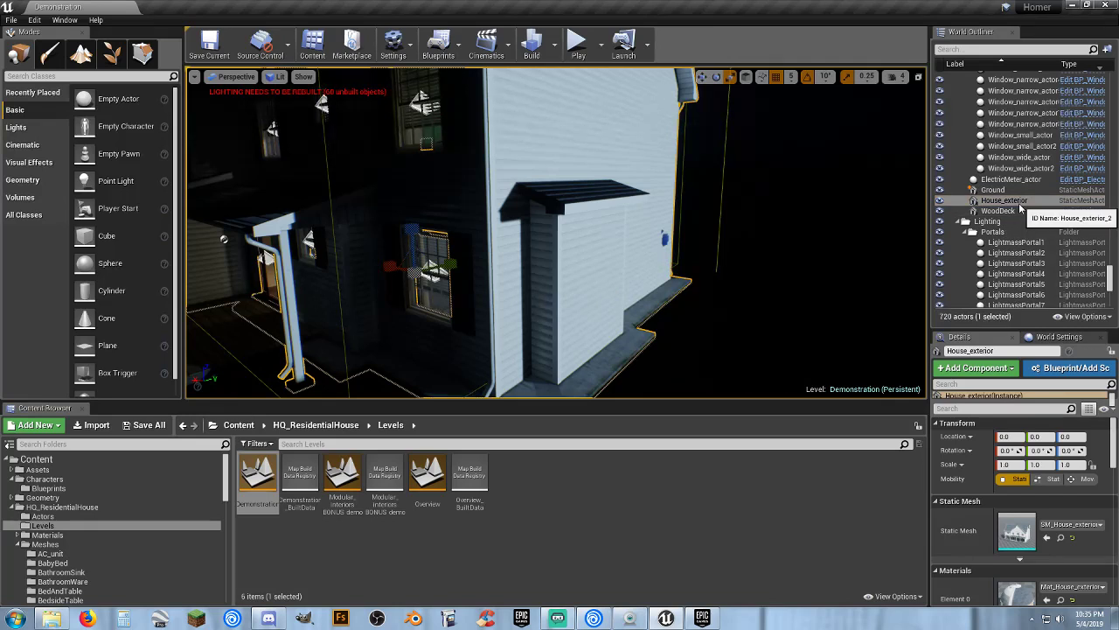
left_click(1064, 539)
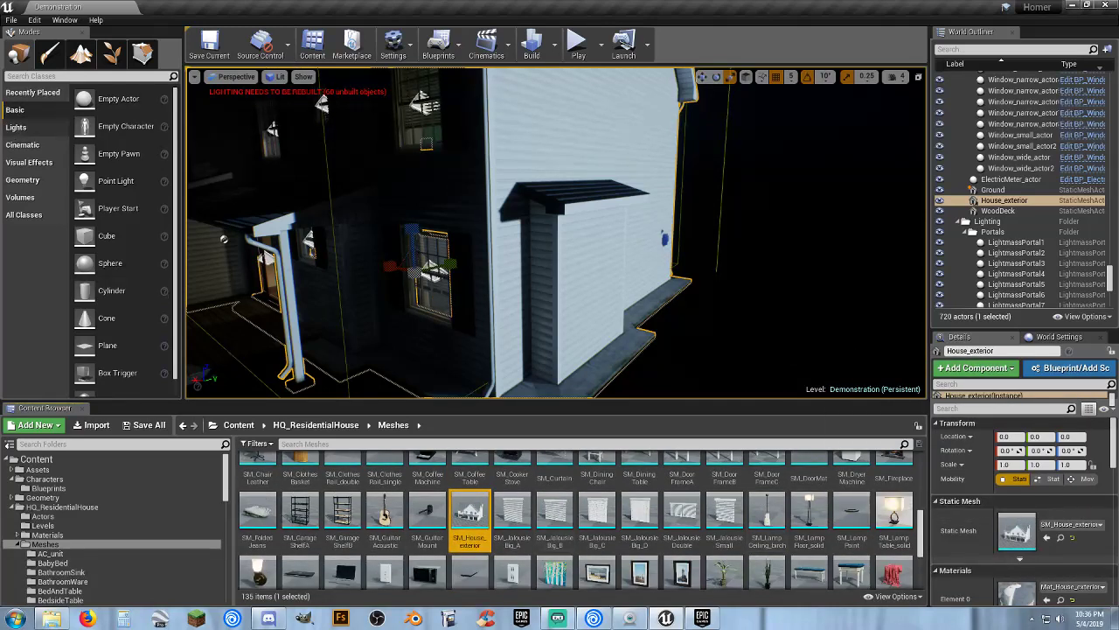
Create a new level from the Default template.
left_click(10, 20)
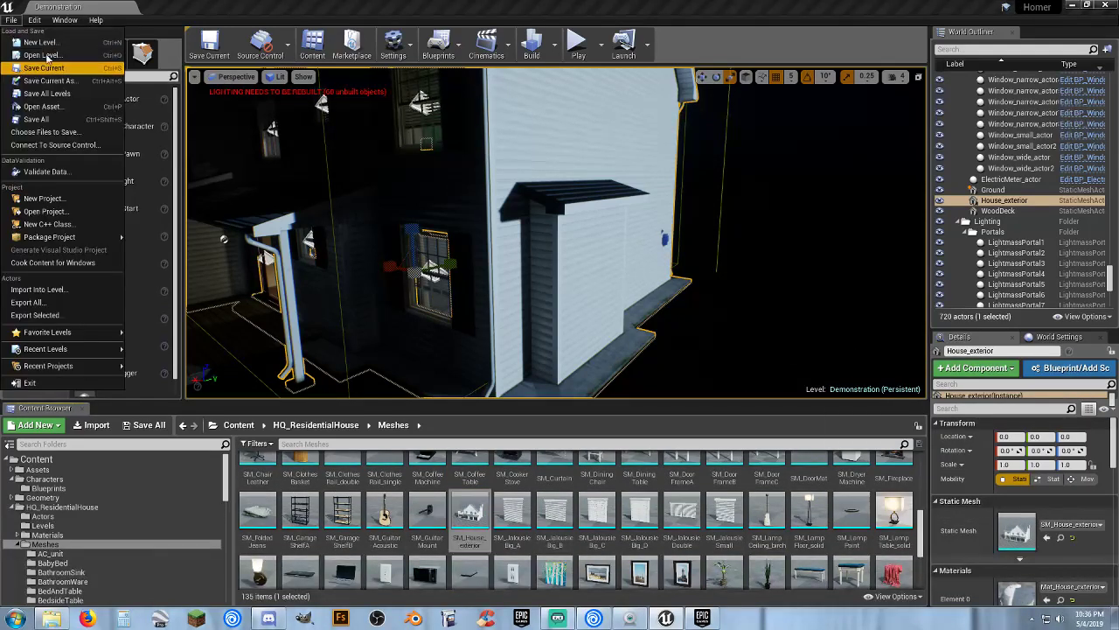
left_click(39, 42)
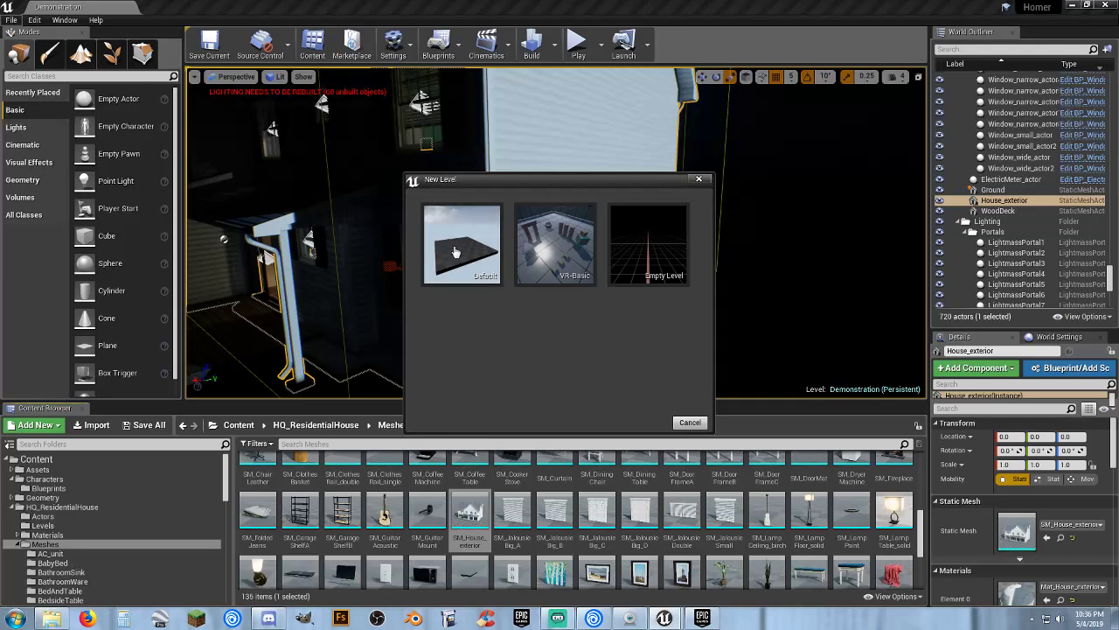
left_click(455, 252)
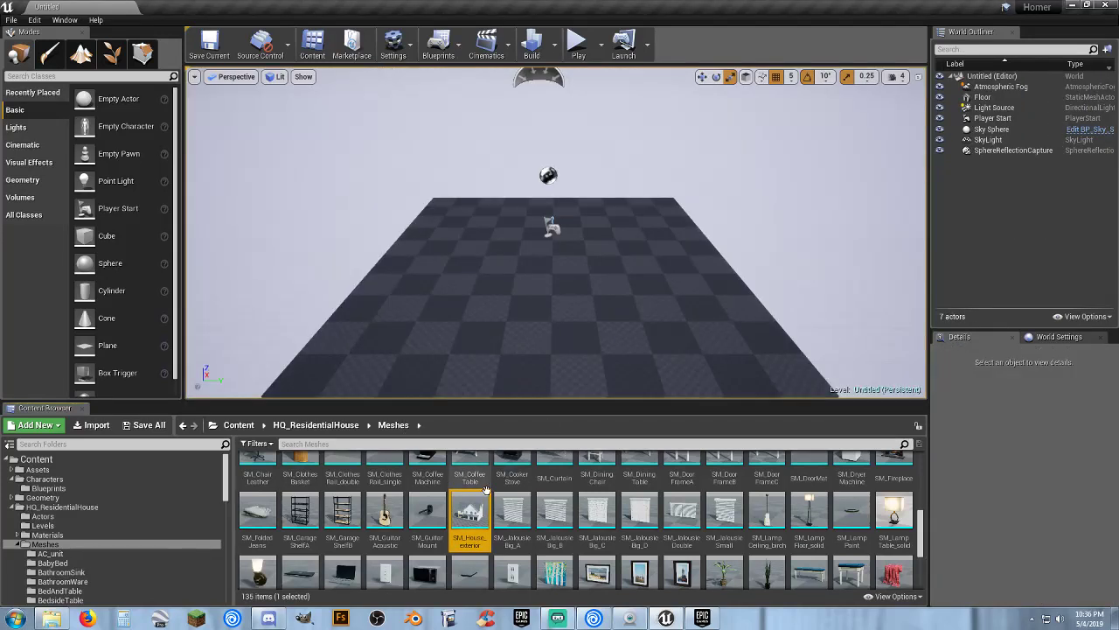
Place the SM_House_exterior mesh in the new level and move it along Y to 1095.
left_click_drag(477, 507, 550, 327)
right_click_drag(550, 327, 647, 349)
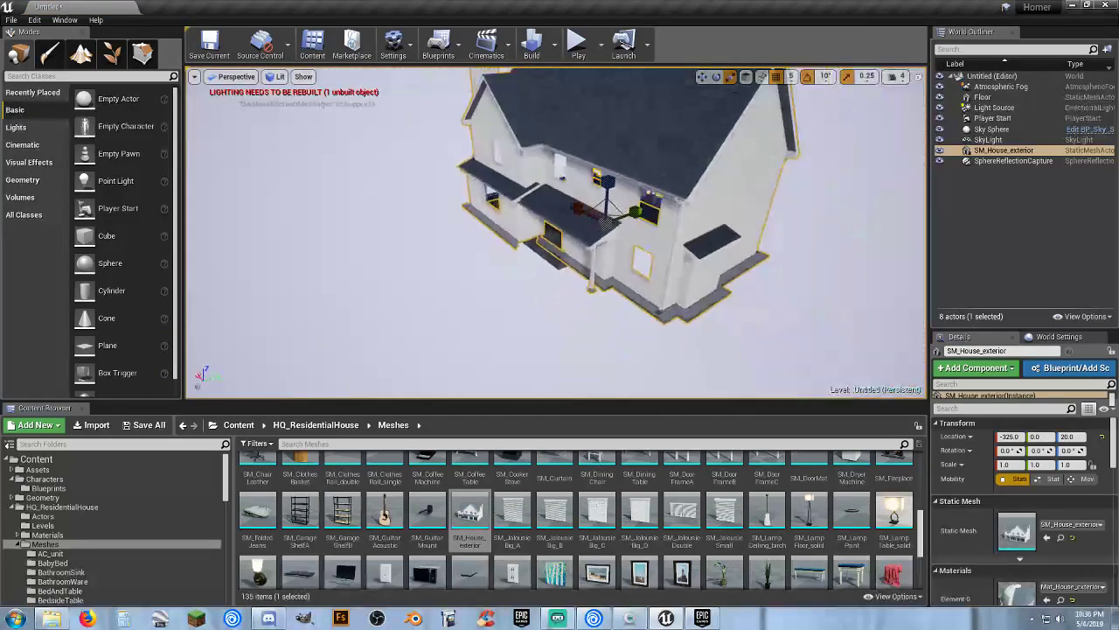
left_click(702, 77)
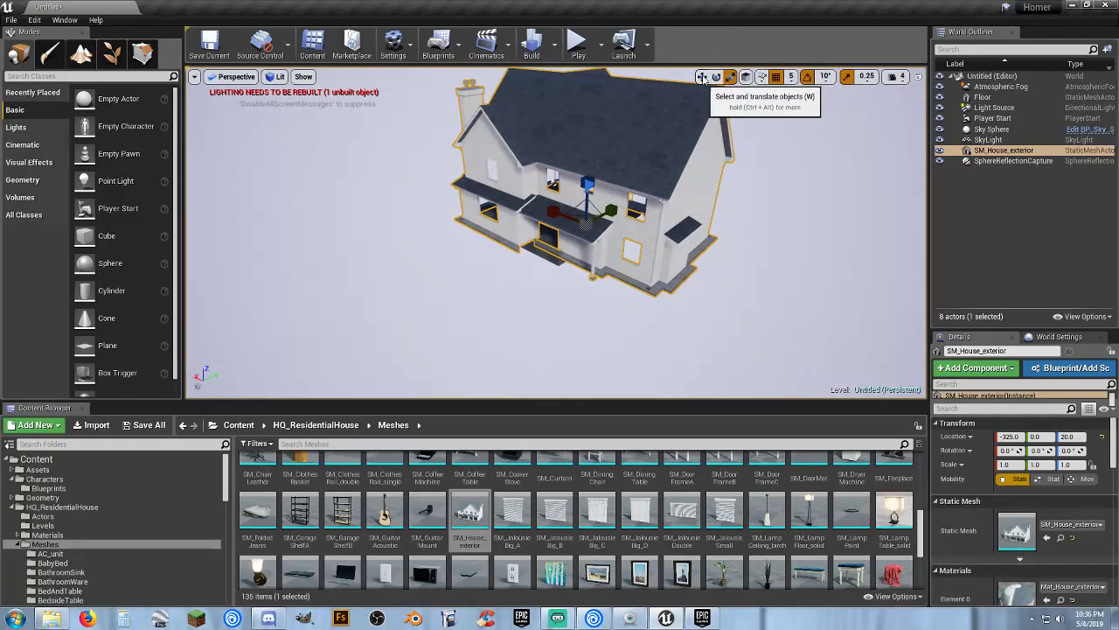
left_click_drag(610, 211, 676, 177)
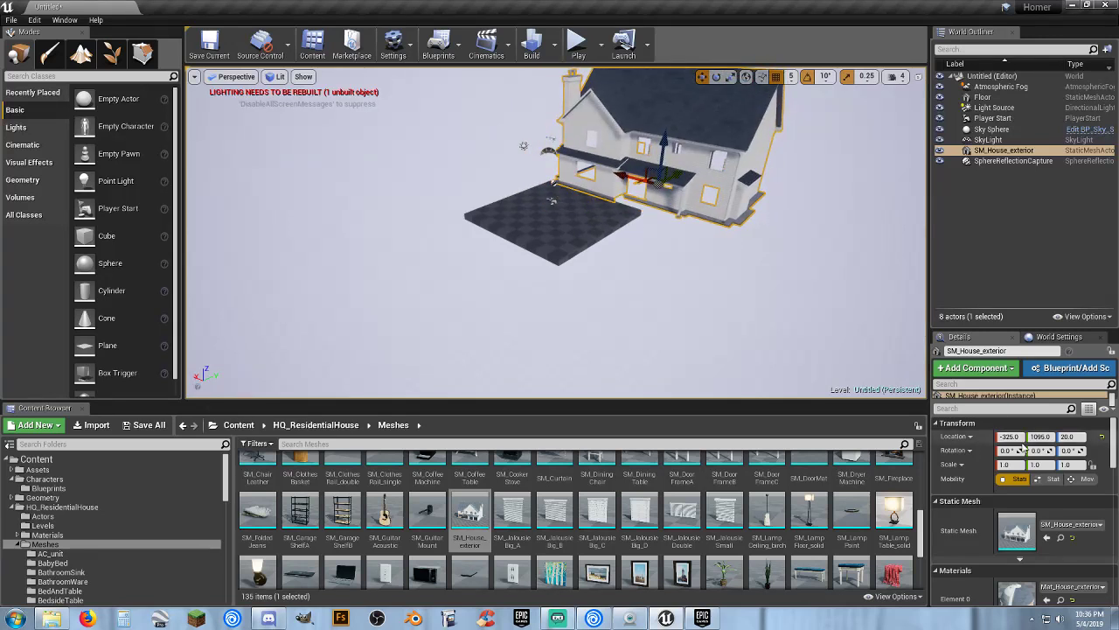
Set the house exterior's location to 0, 0, 0.
type("0")
key("Tab")
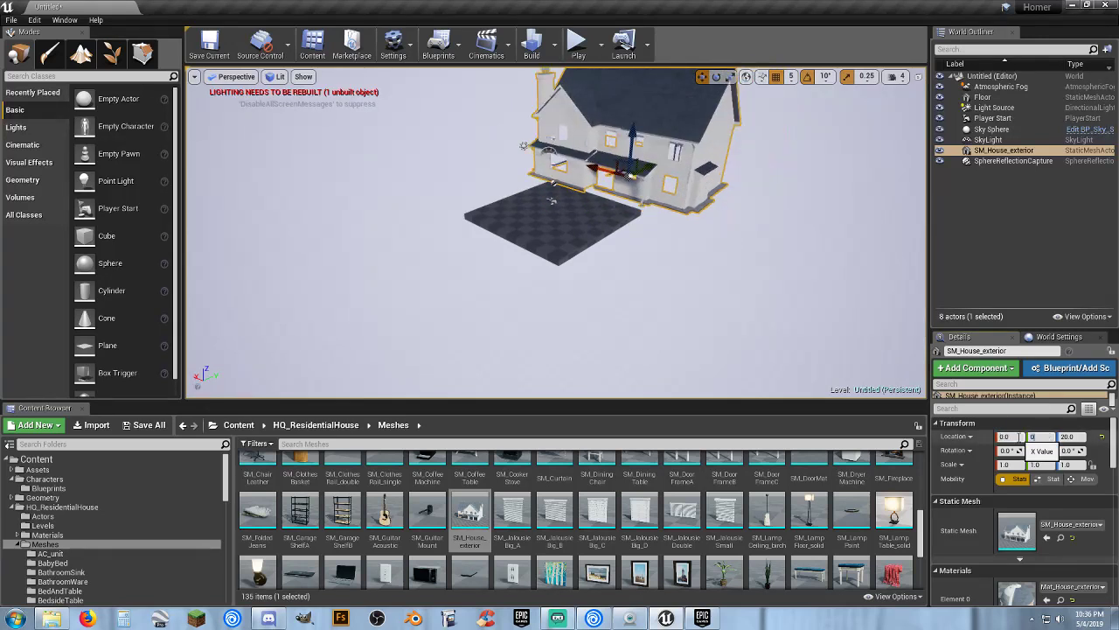
type("0")
key("Tab")
type("0")
key("Return")
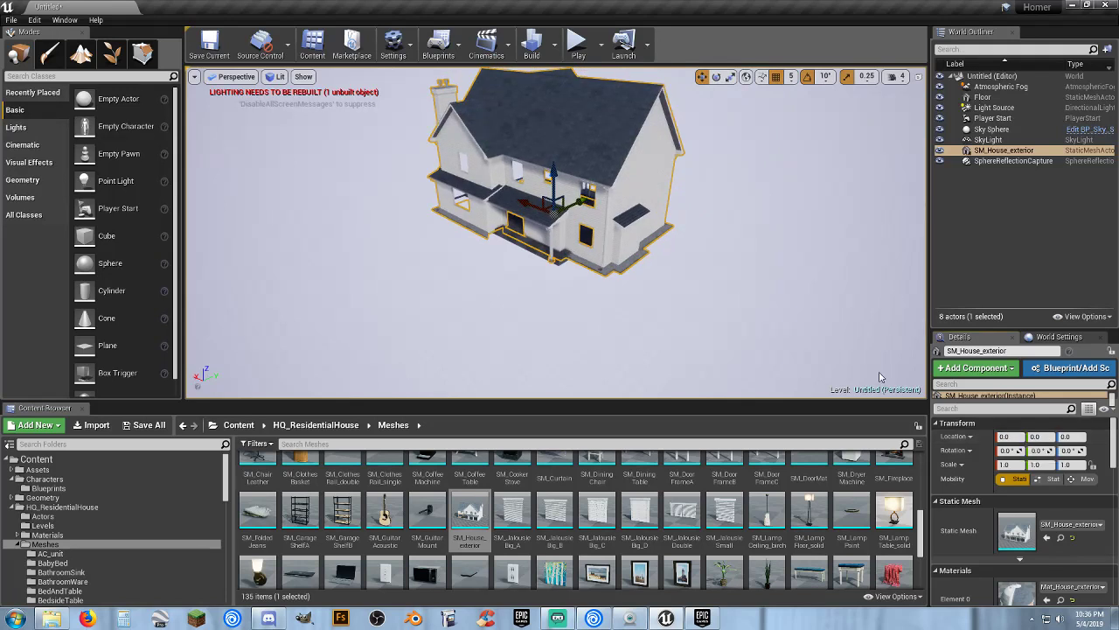
Start a play-test of the level containing the house exterior.
left_click(577, 43)
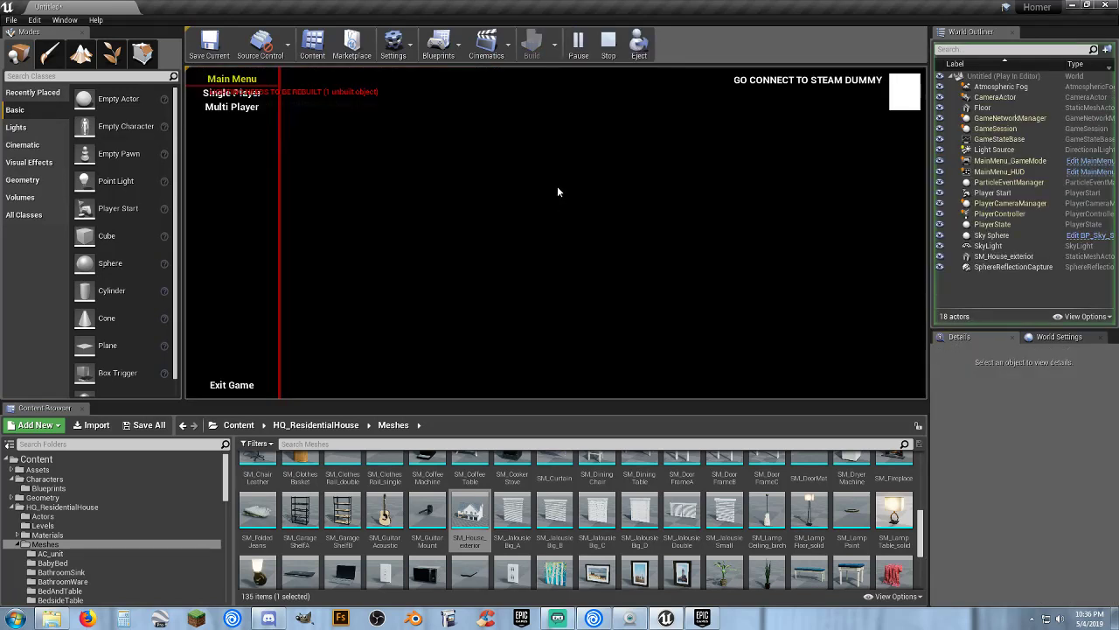
Stop the running preview and set the untitled level's GameMode Override to ThirdPersonGameMode.
key("Escape")
left_click(1053, 336)
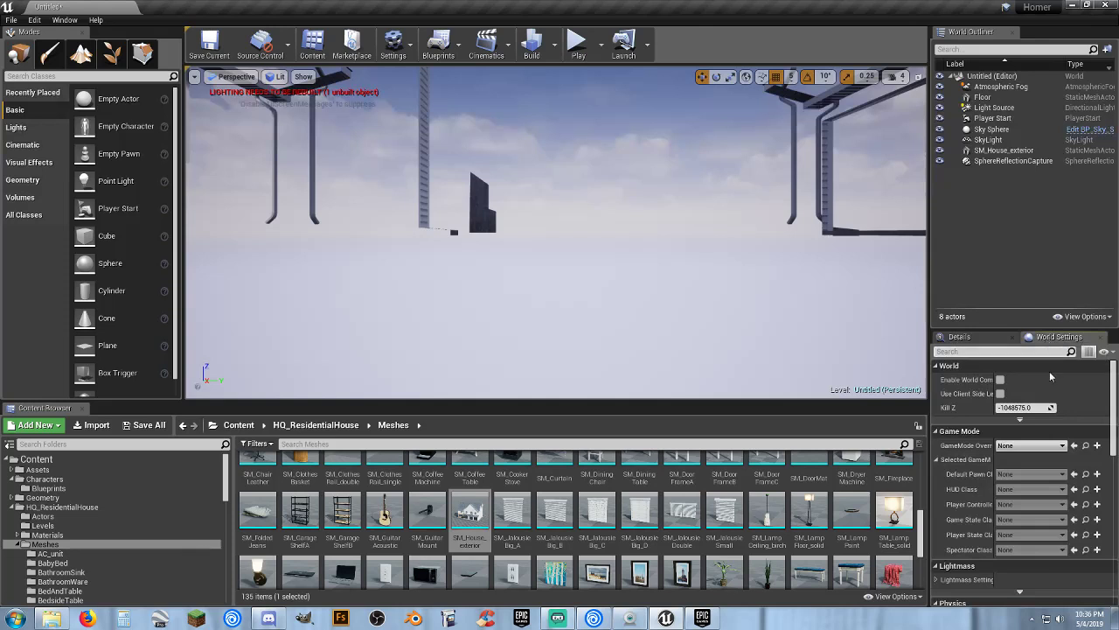
left_click(1038, 446)
left_click(1032, 535)
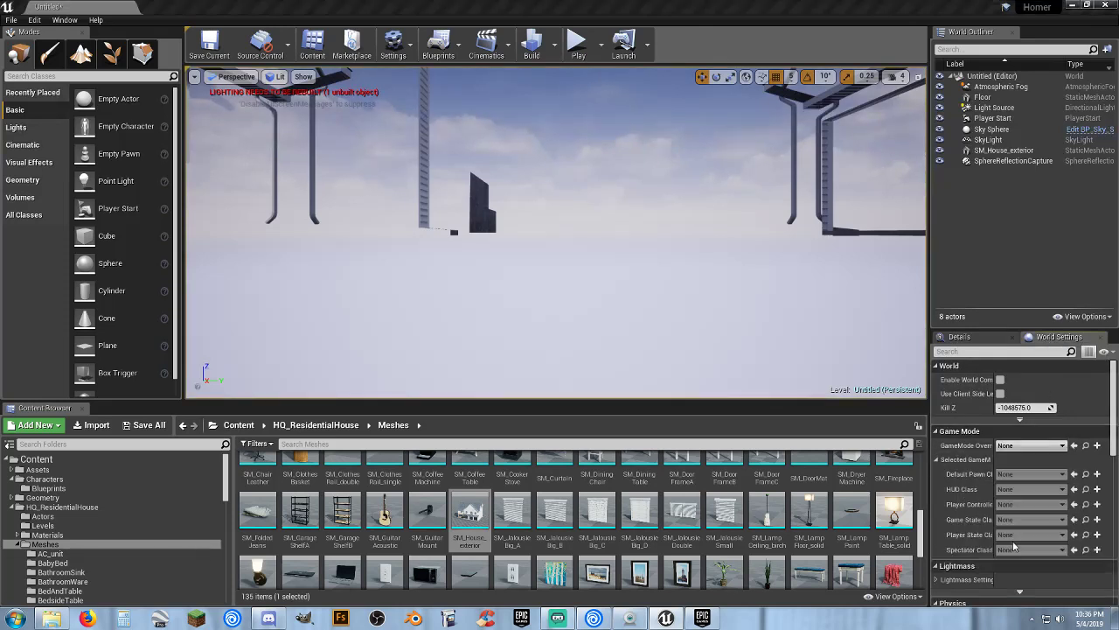
Play-test the untitled level by walking and jumping the character around the house exterior, and end the session.
key("s")
right_click_drag(476, 263, 476, 145)
left_click(574, 41)
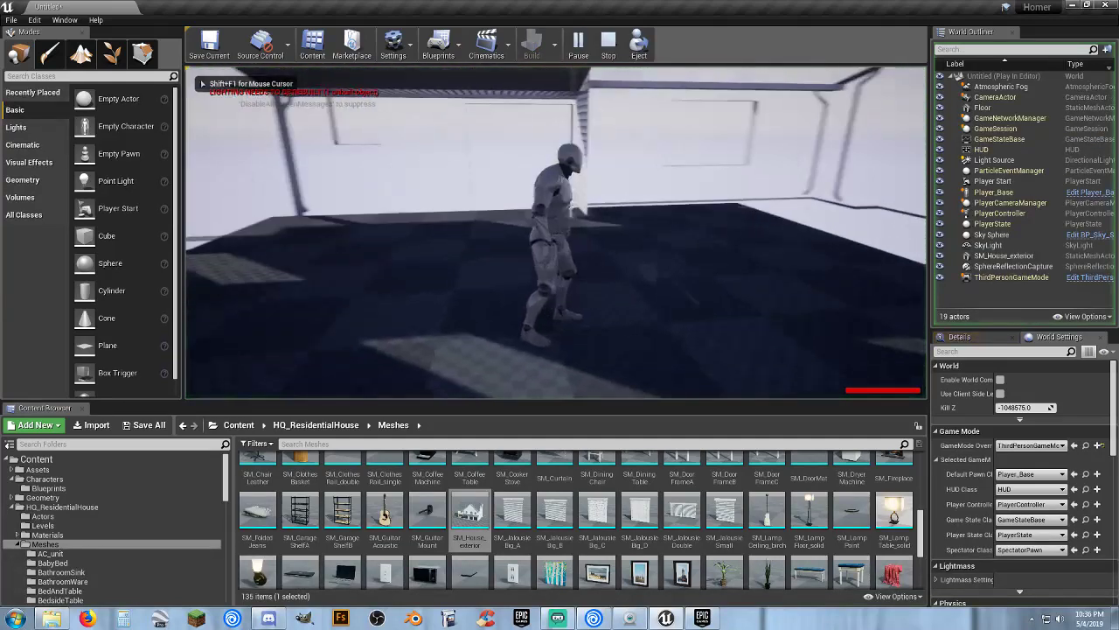
key("w")
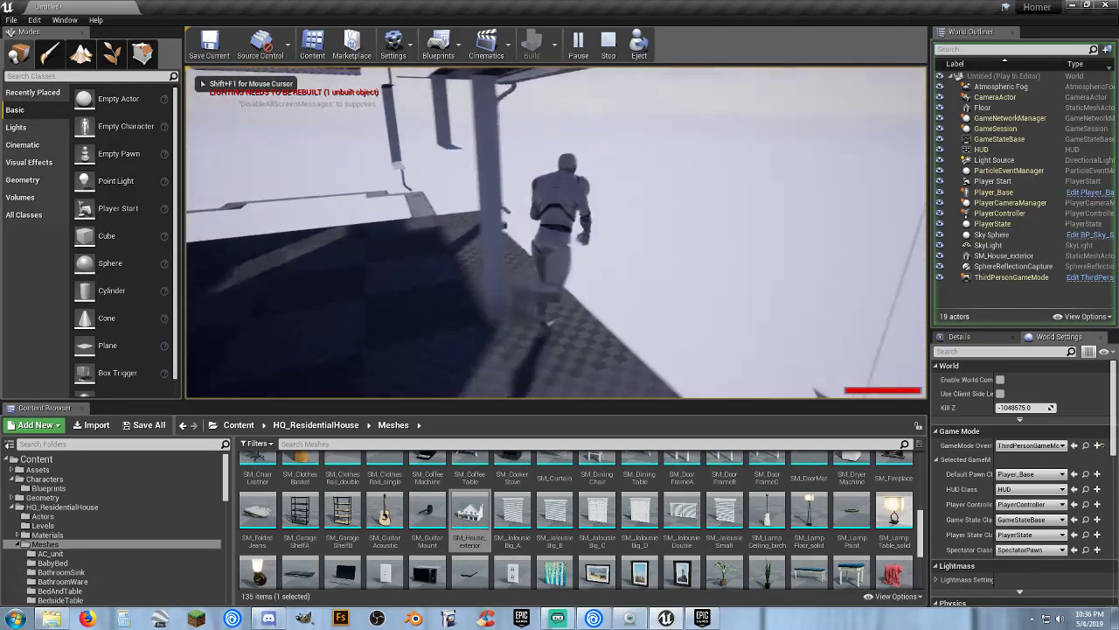
key("w")
key("space")
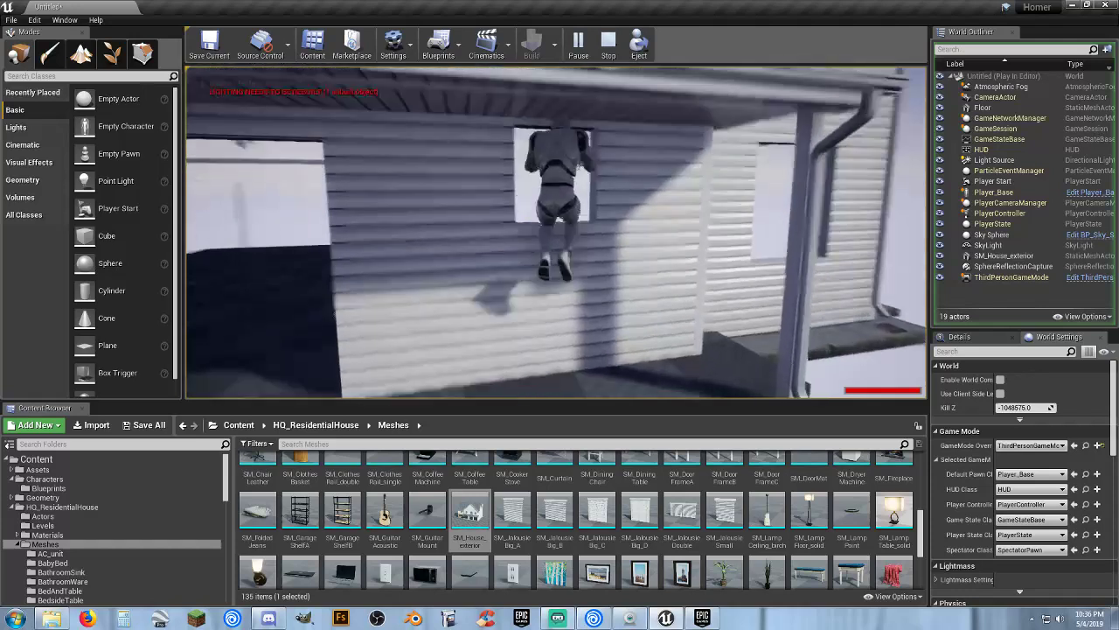
key("Escape")
Examine the SM_House_exterior mesh from outside and look through the remaining assets in the Meshes folder.
key("s")
right_click_drag(556, 232, 612, 210)
key("a")
key("a")
right_click_drag(270, 172, 437, 173)
left_click(514, 198)
key("d")
right_click_drag(564, 240, 271, 249)
right_click_drag(512, 234, 602, 242)
scroll(755, 517, "down", 6)
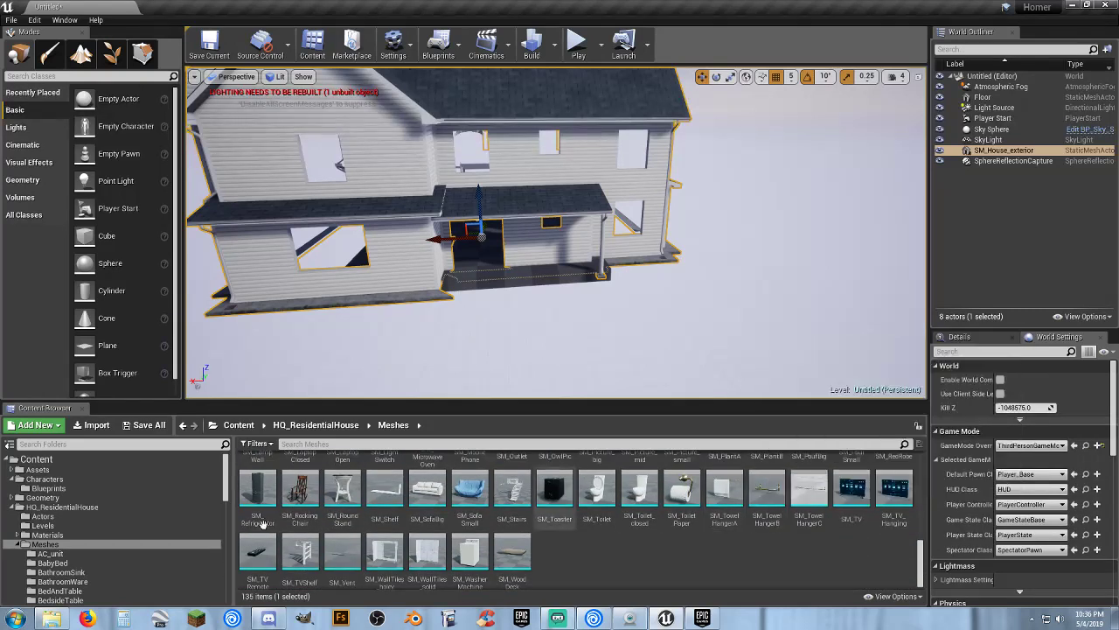
Open the Modular_interiorsBONUS_demo level from the HQ_ResidentialHouse Levels folder without saving the untitled level.
left_click(65, 525)
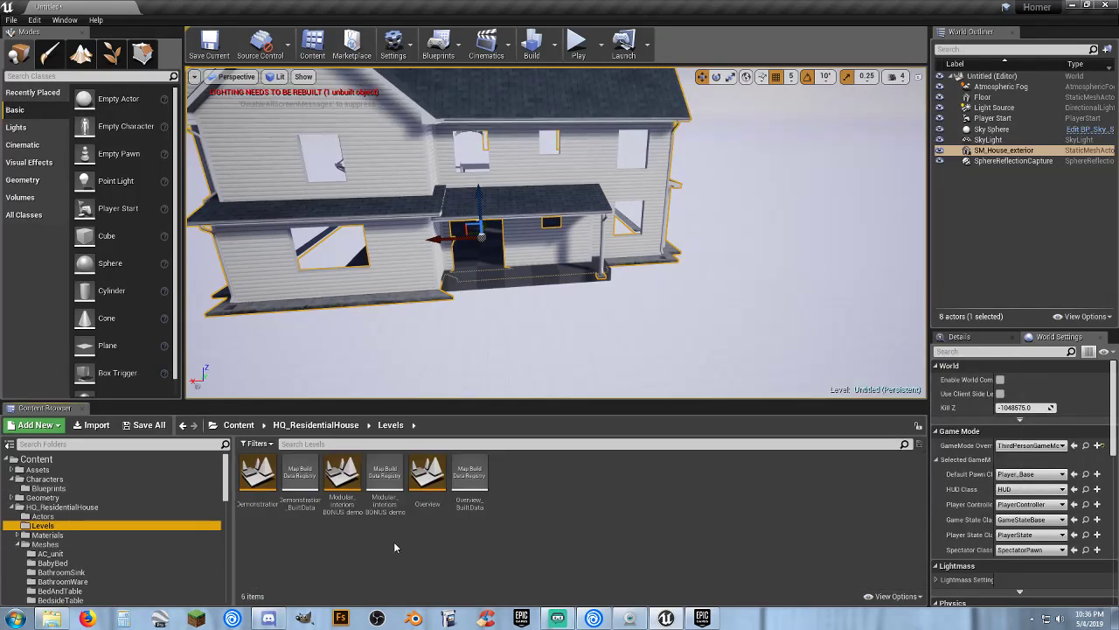
double_click(342, 476)
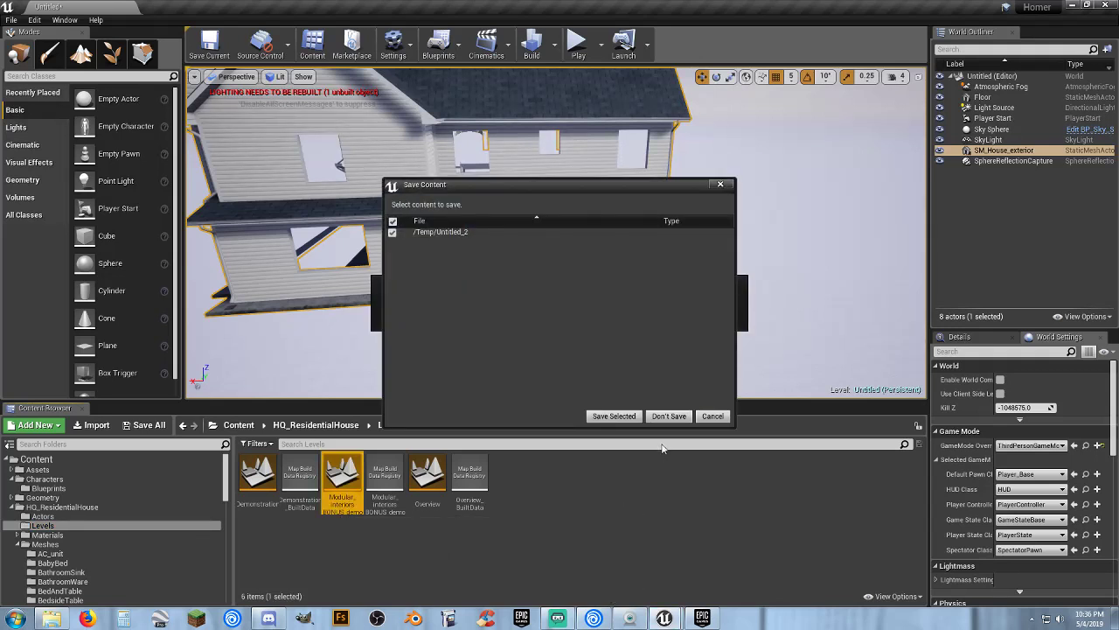
left_click(669, 417)
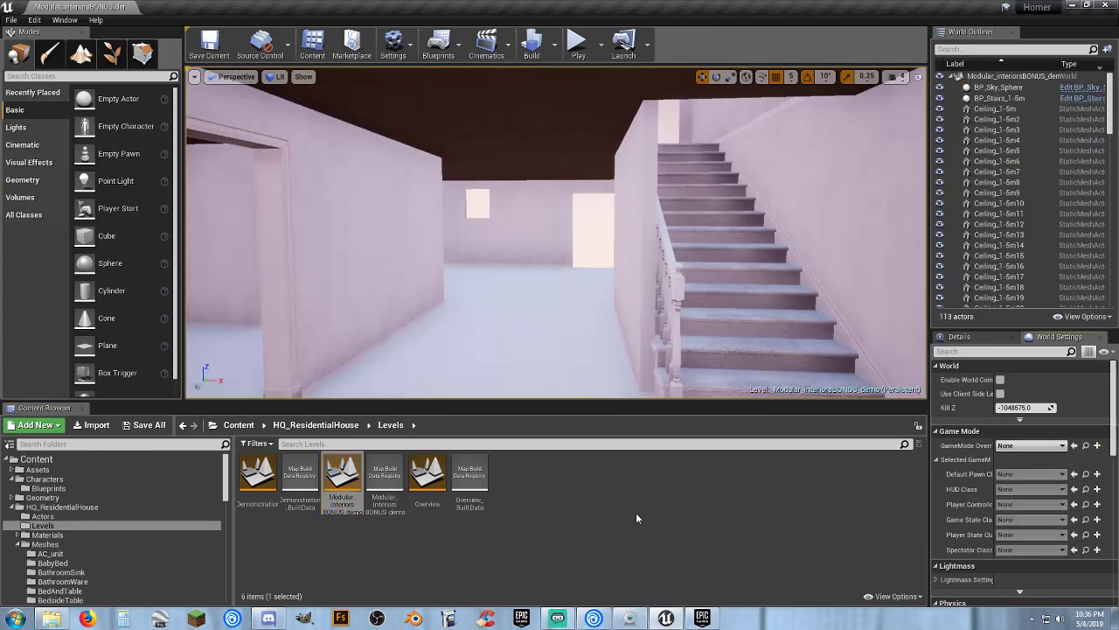
Examine the rooms and staircase of the modular interiors demo level.
left_click_drag(521, 247, 463, 288)
key("s")
right_click_drag(463, 289, 665, 262)
key("w")
key("w")
key("w")
left_click_drag(525, 197, 513, 285)
Open the Overview level and survey the furniture and props laid out on its floor.
double_click(426, 470)
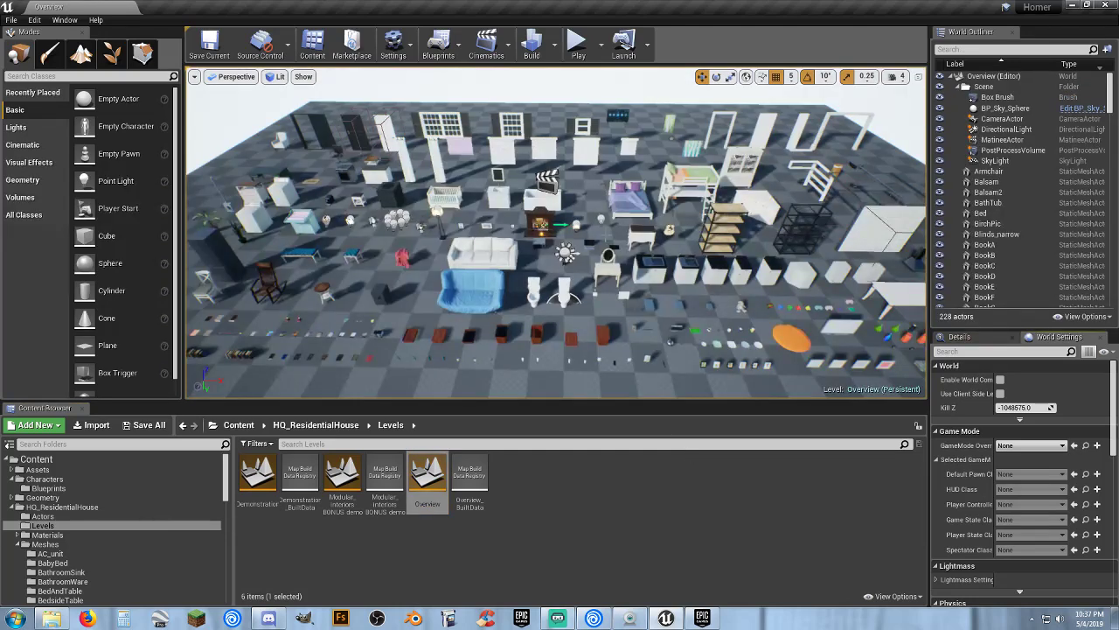
right_click_drag(556, 233, 529, 294)
key("w")
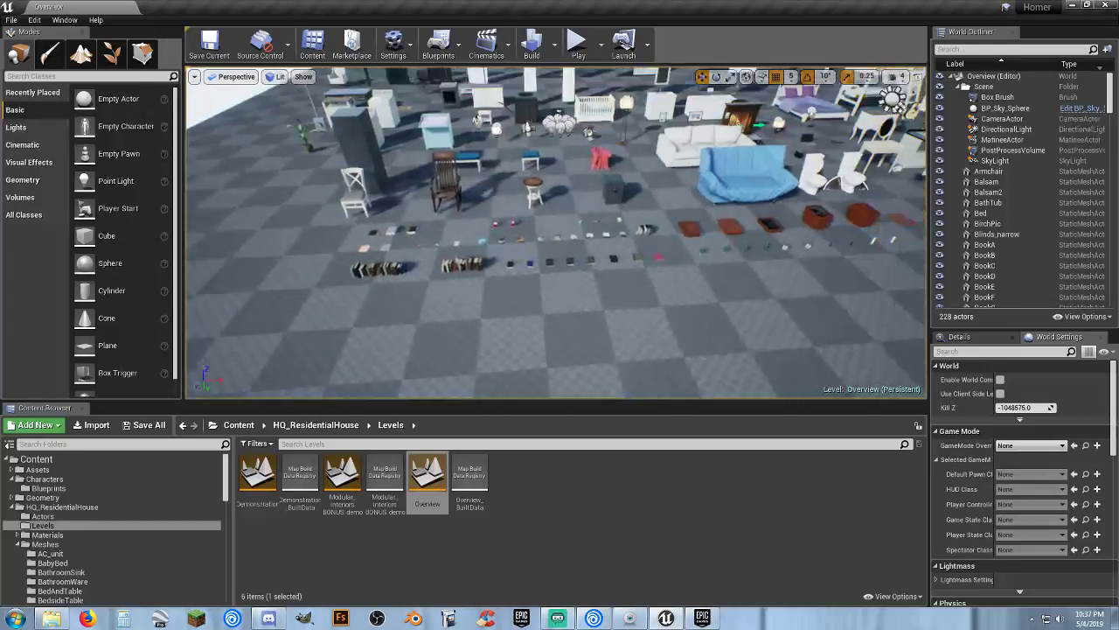
left_click_drag(507, 172, 521, 173)
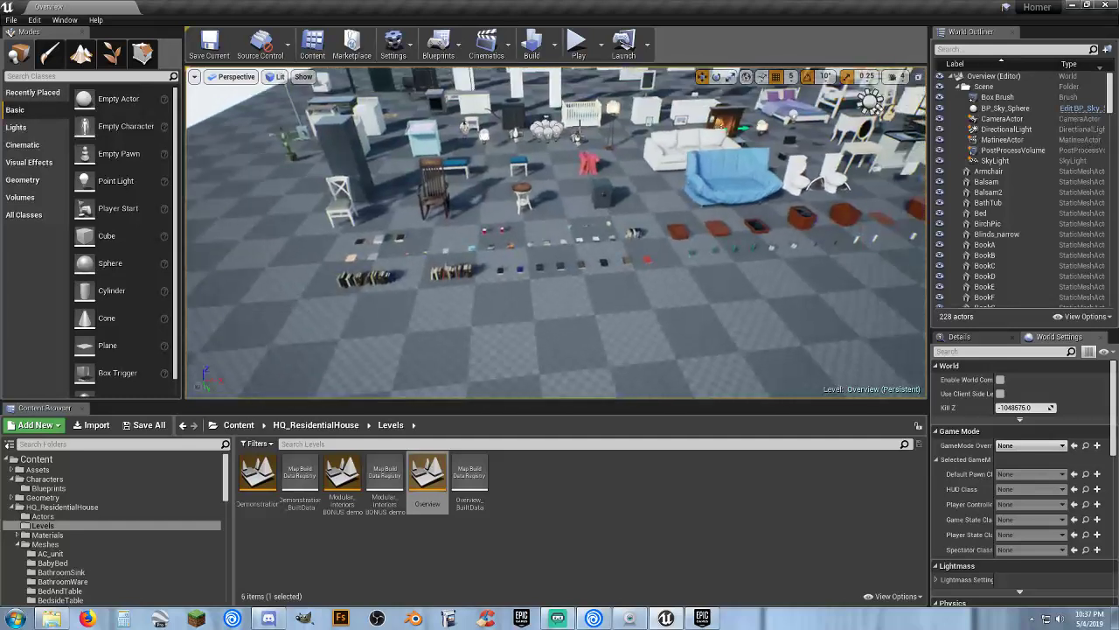
Set the Overview level's GameMode Override to ThirdPersonGameMode, run a play test and stop it.
left_click(1026, 446)
left_click(1005, 541)
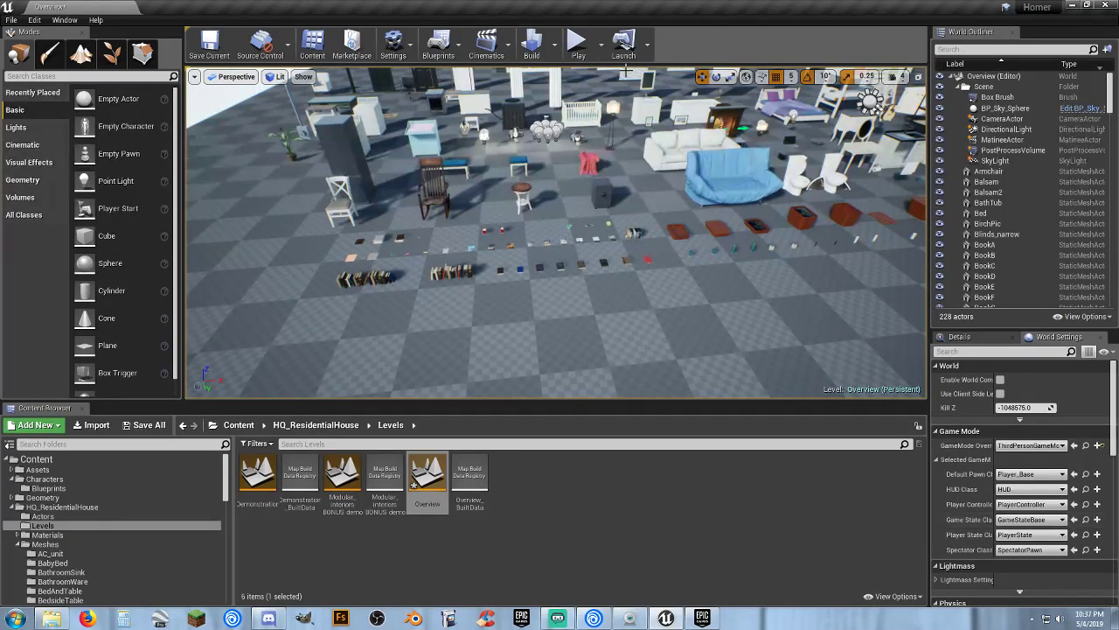
left_click(577, 44)
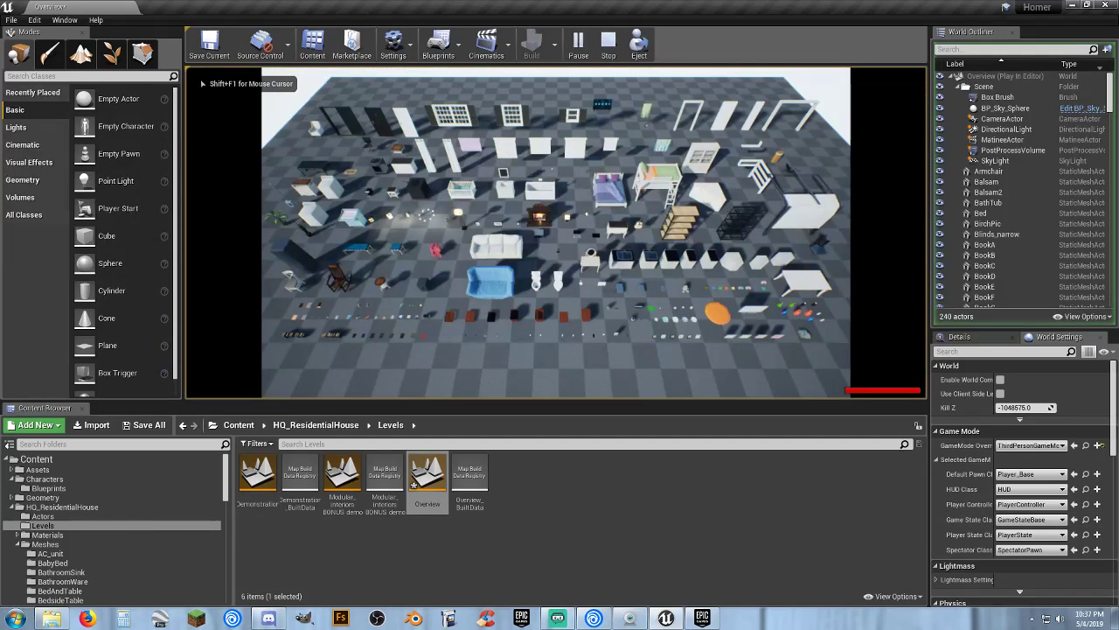
key("Escape")
Move in closer to the displayed props, play-test the Overview level again and stop it.
right_click_drag(556, 232, 739, 150)
key("w")
key("w")
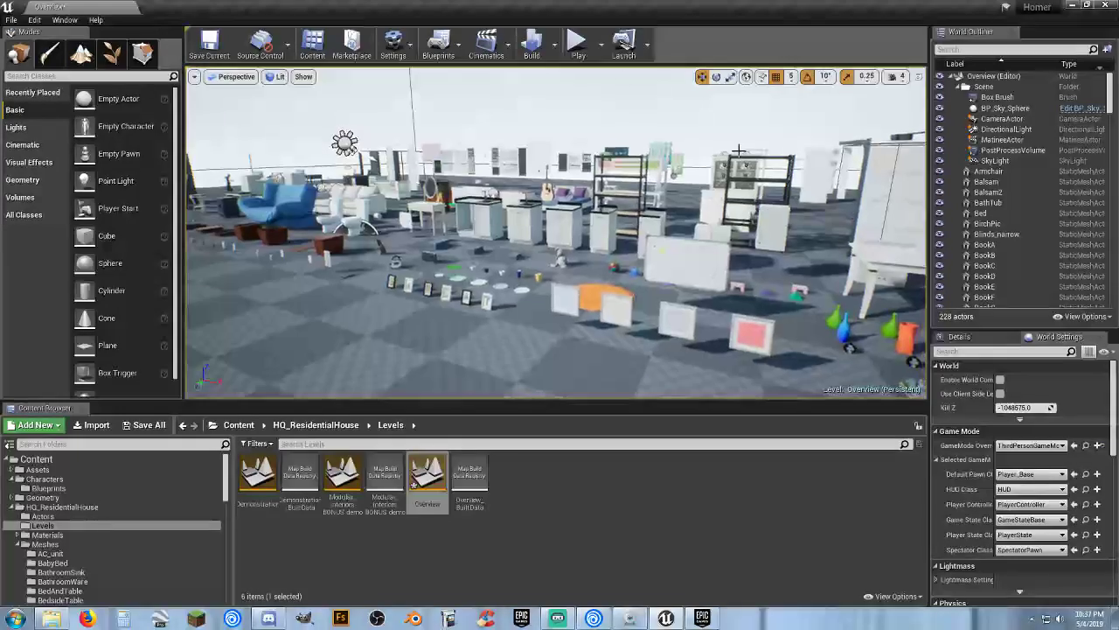
left_click(577, 41)
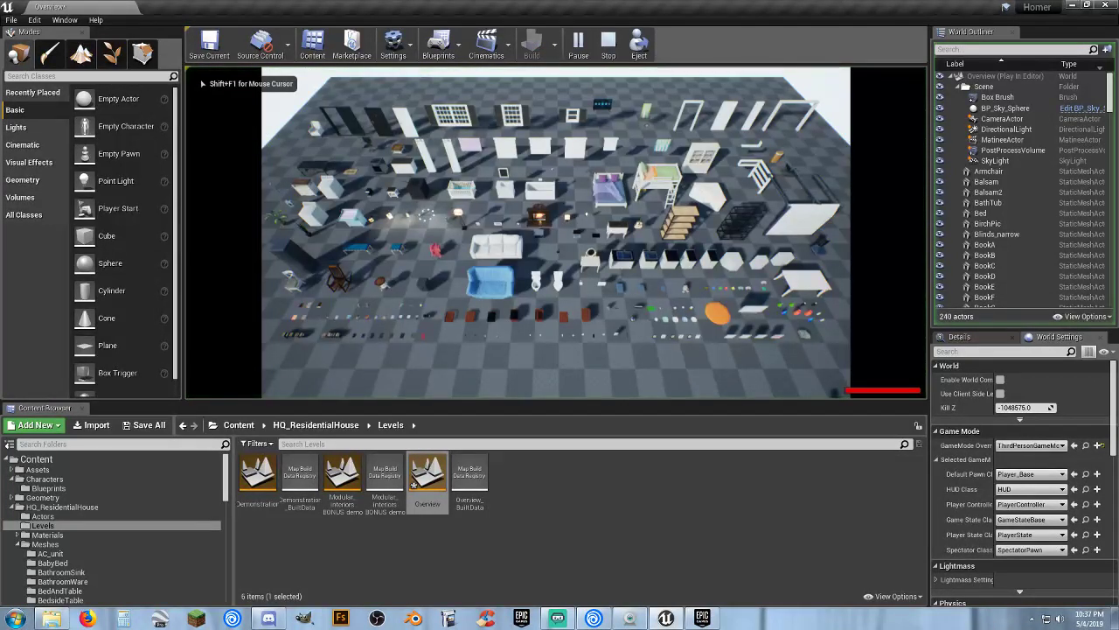
key("Escape")
Try to delete the CameraActor that overlooks the asset display.
right_click_drag(556, 232, 769, 232)
key("s")
right_click_drag(601, 350, 600, 350)
left_click(594, 271)
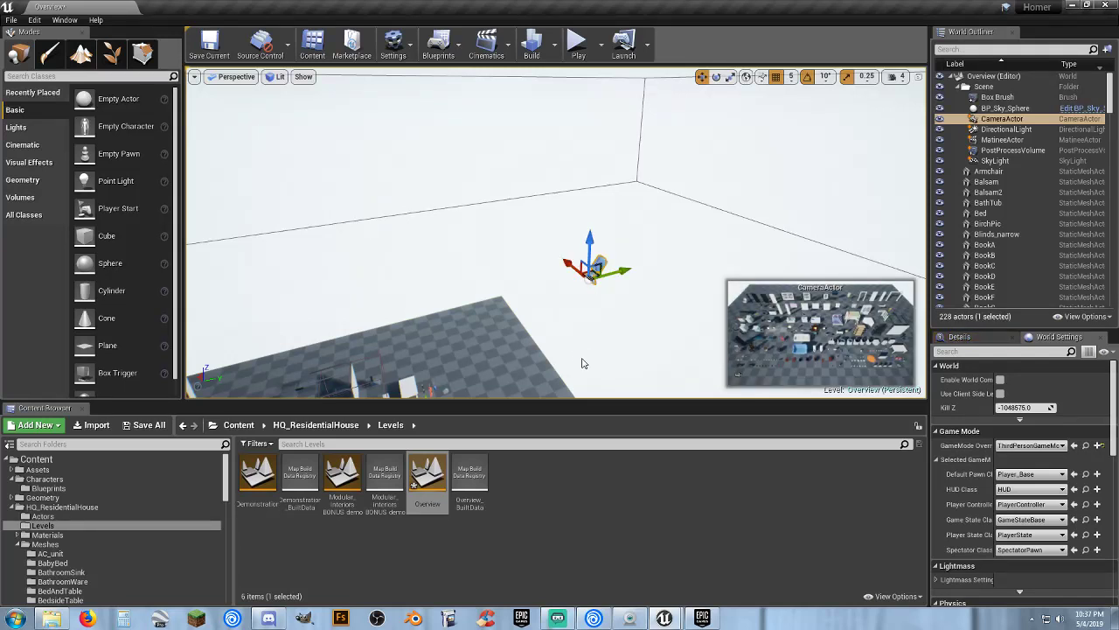
key("Delete")
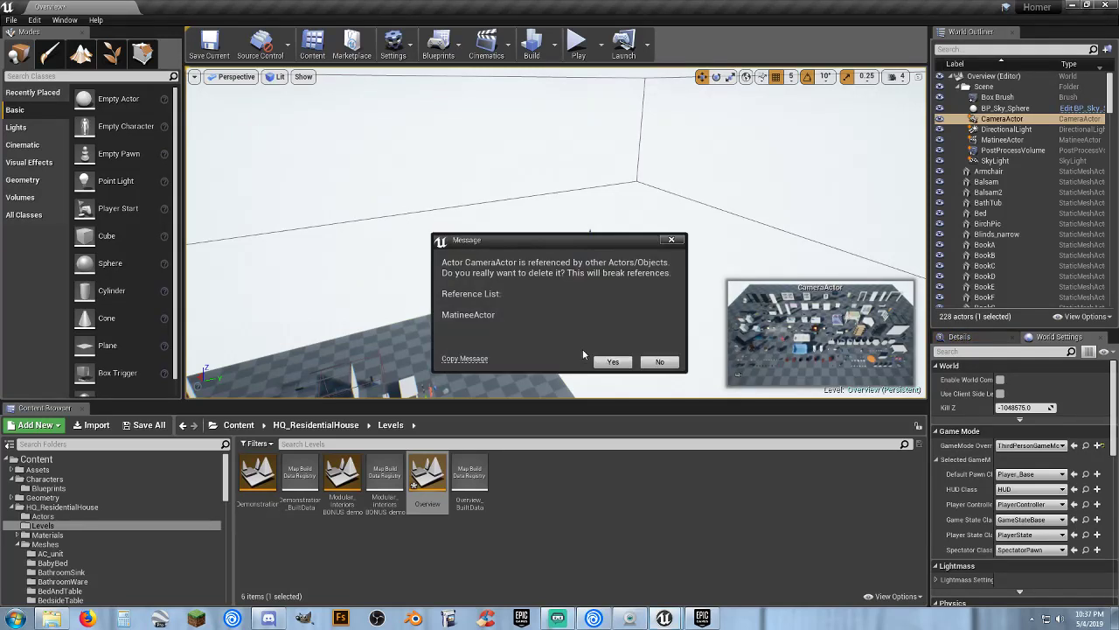
left_click(661, 362)
Place a Player Start on the empty floor beside the props, play-test the level and stop it.
right_click_drag(652, 299, 652, 300)
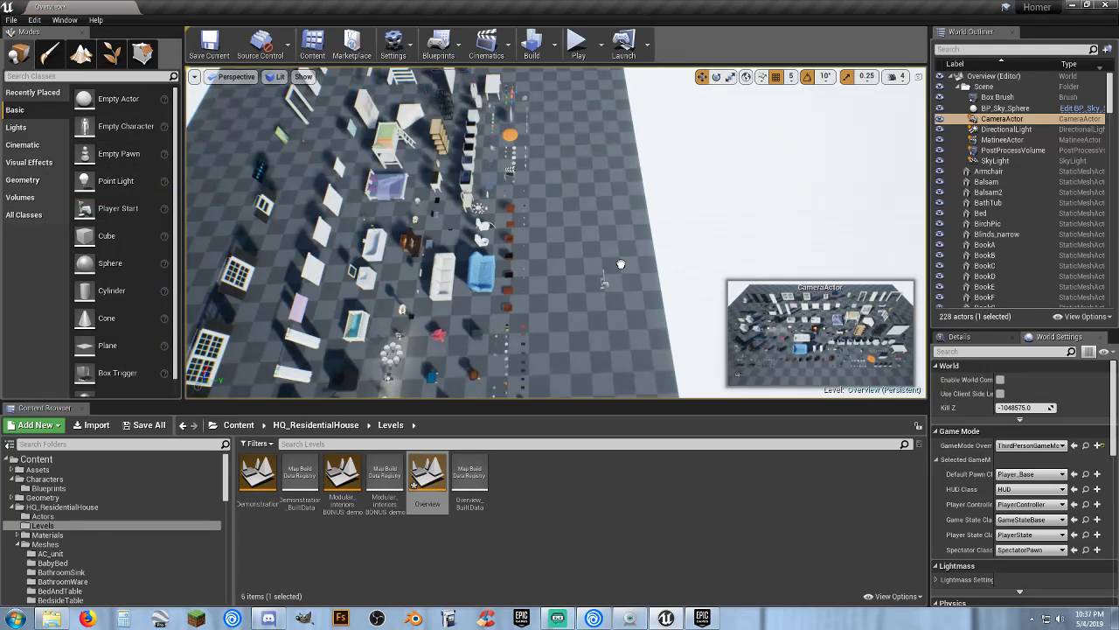
left_click(605, 276)
left_click(577, 42)
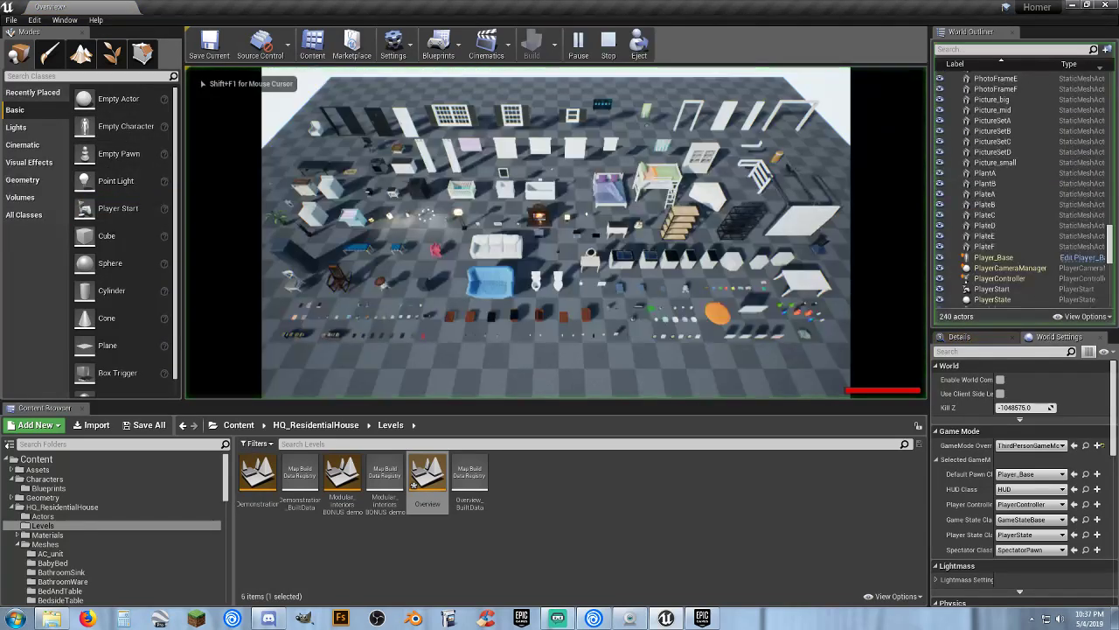
key("Escape")
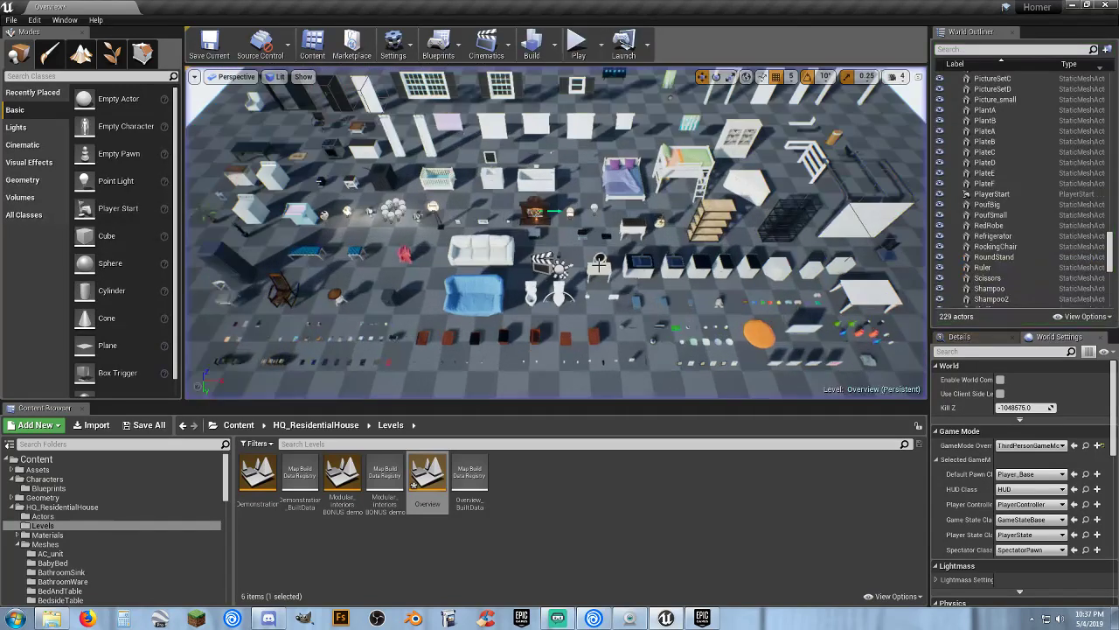
Browse the blueprint actors in the HQ_ResidentialHouse Actors folder.
right_click_drag(599, 264, 760, 290)
left_click(599, 264)
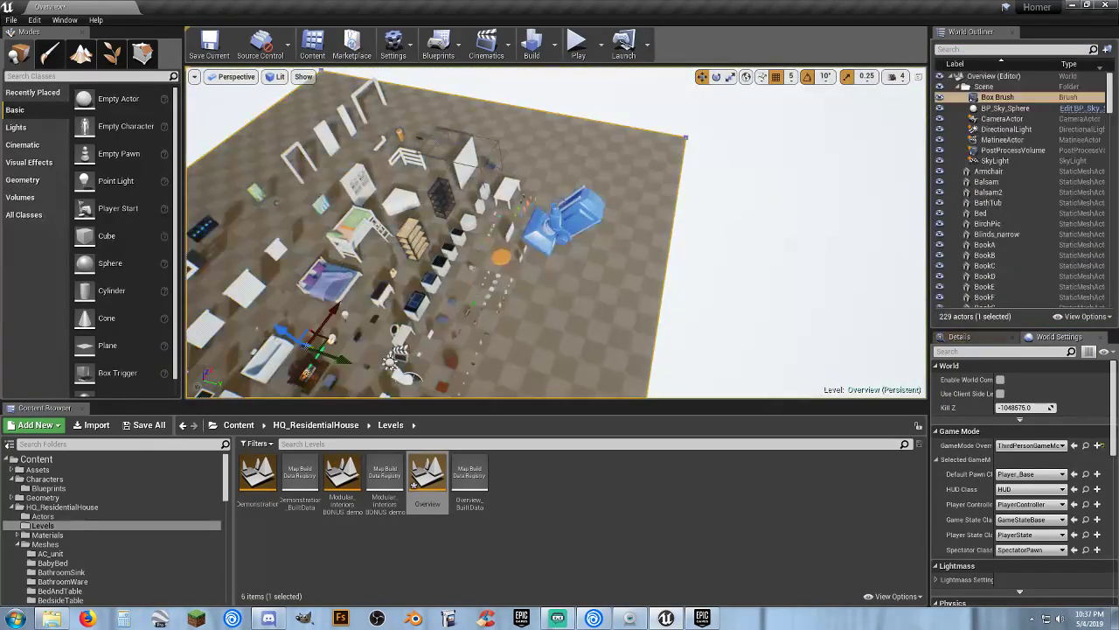
left_click(502, 536)
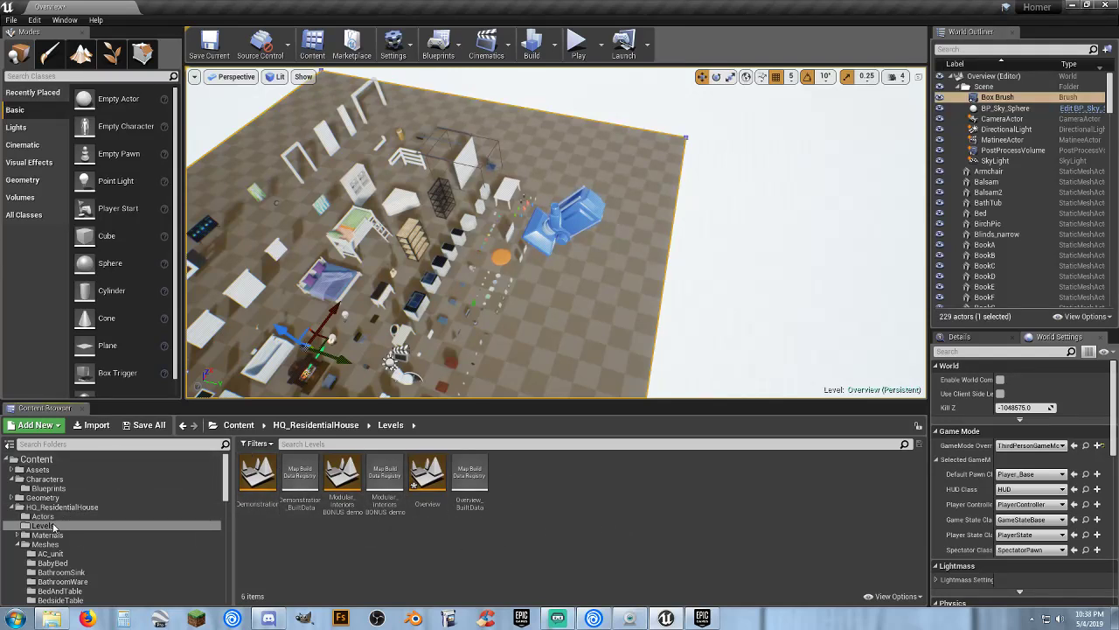
left_click(114, 516)
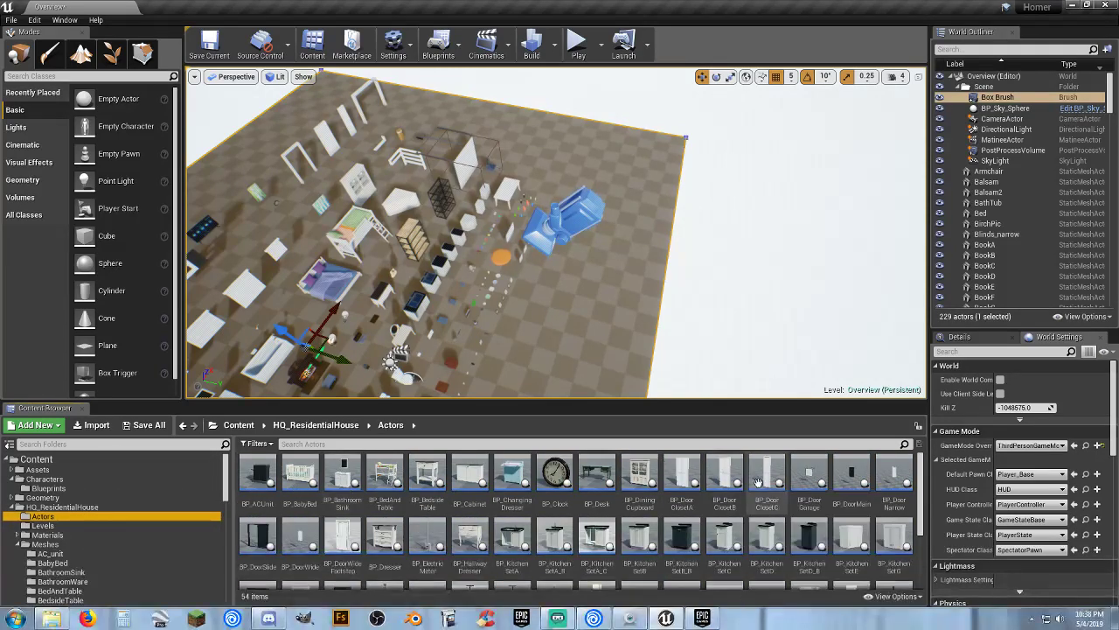
scroll(734, 477, "down", 2)
scroll(733, 477, "down", 1)
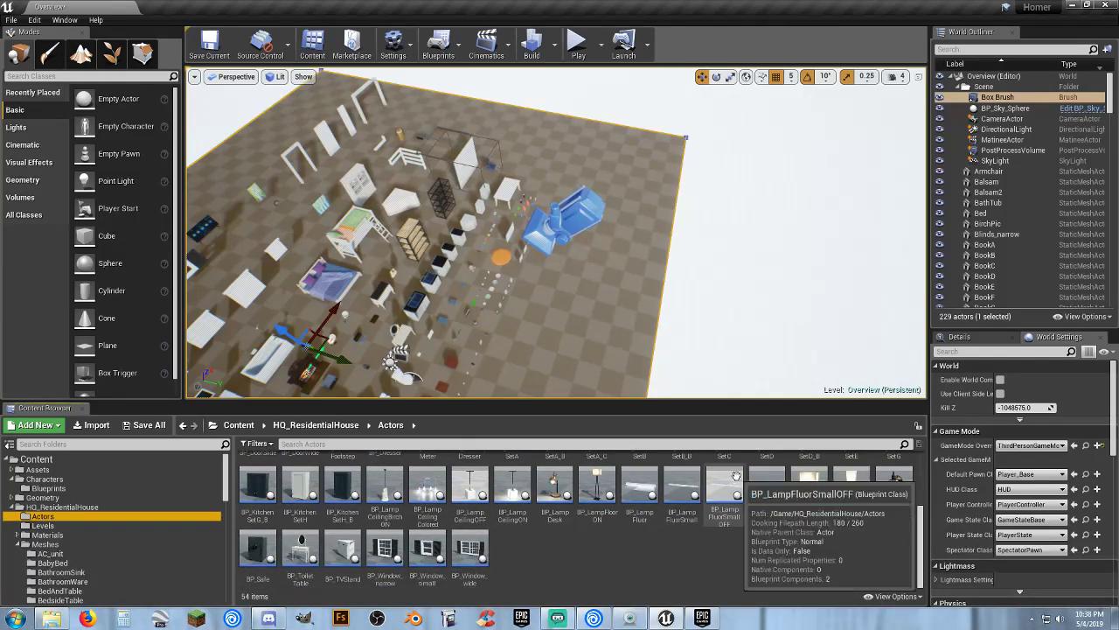
scroll(735, 477, "up", 4)
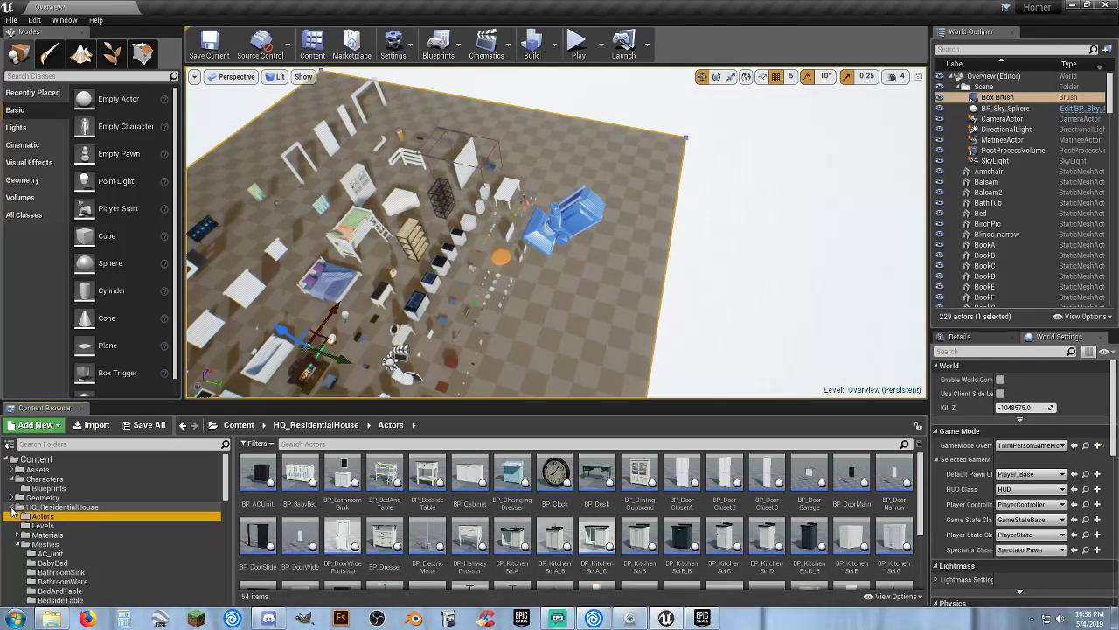
Open the Demonstration level from the Levels folder without saving the Overview changes.
left_click(101, 527)
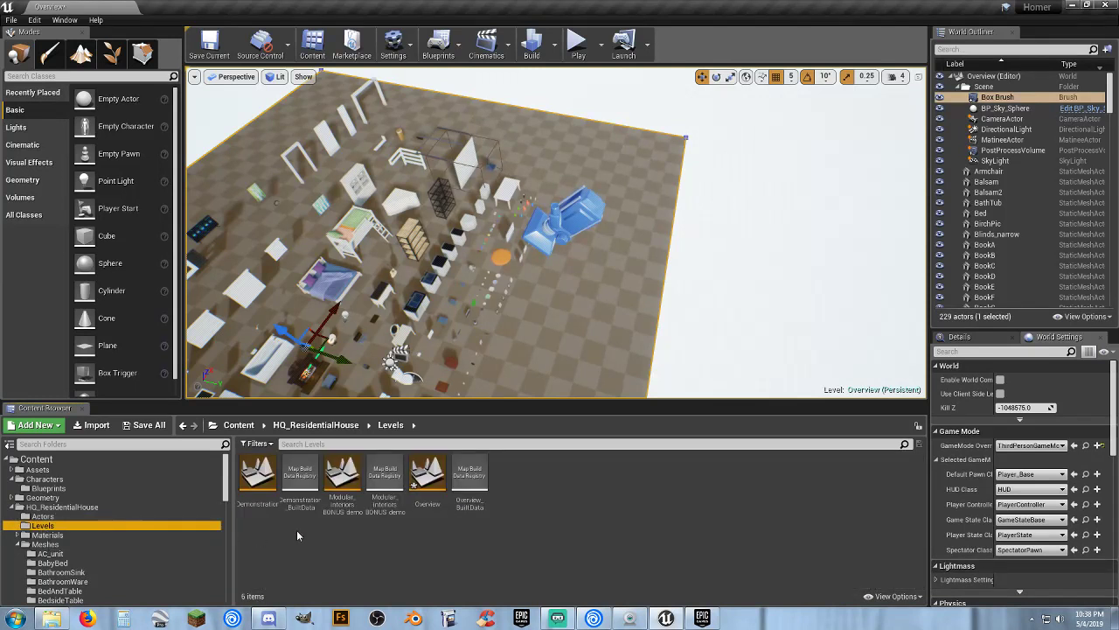
double_click(258, 477)
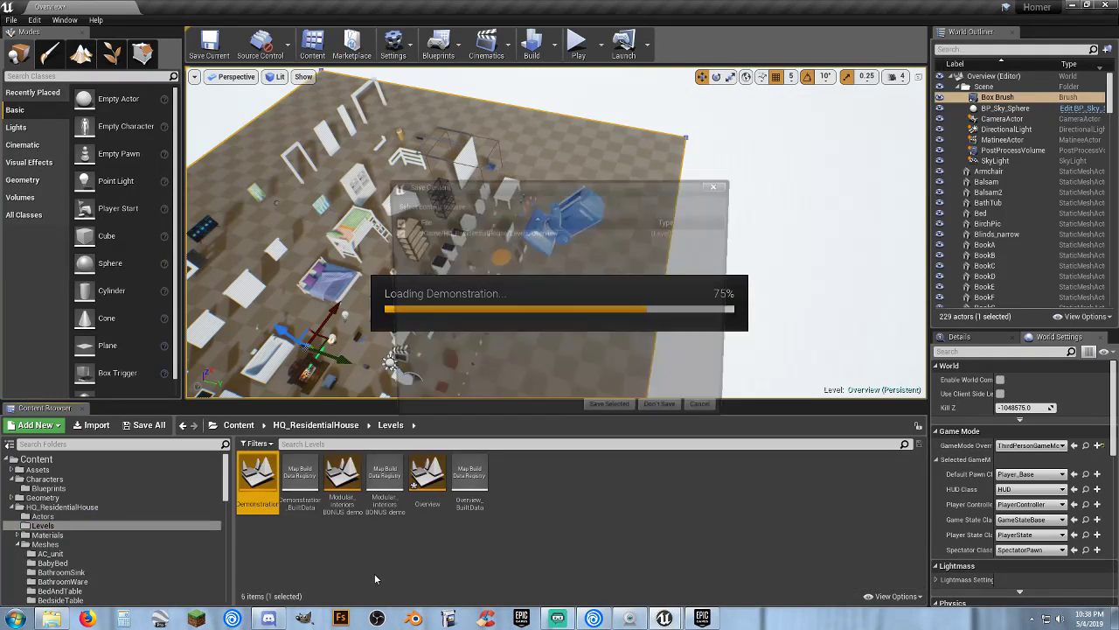
left_click(675, 418)
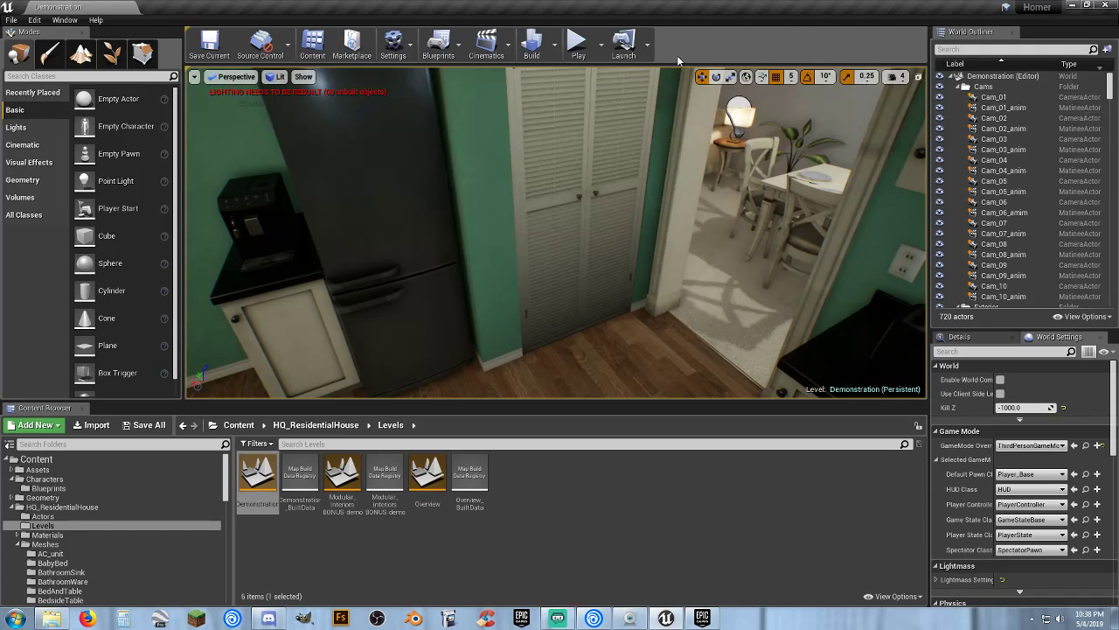
Play-test the Demonstration level, running the character through the front door, kitchen and back yard and out the front again.
left_click(575, 42)
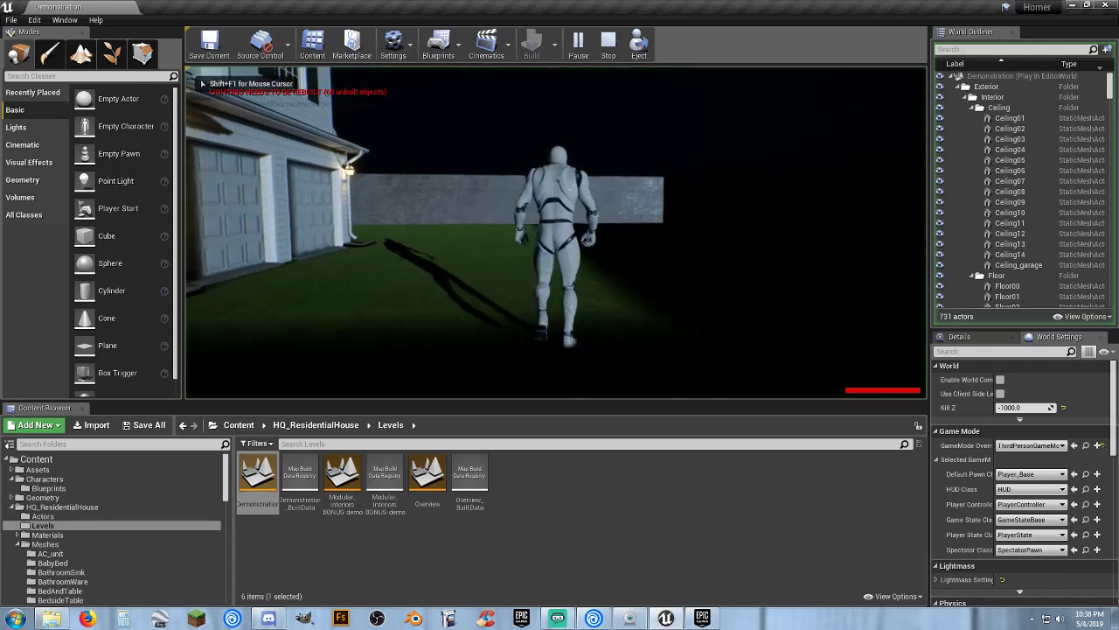
key("w")
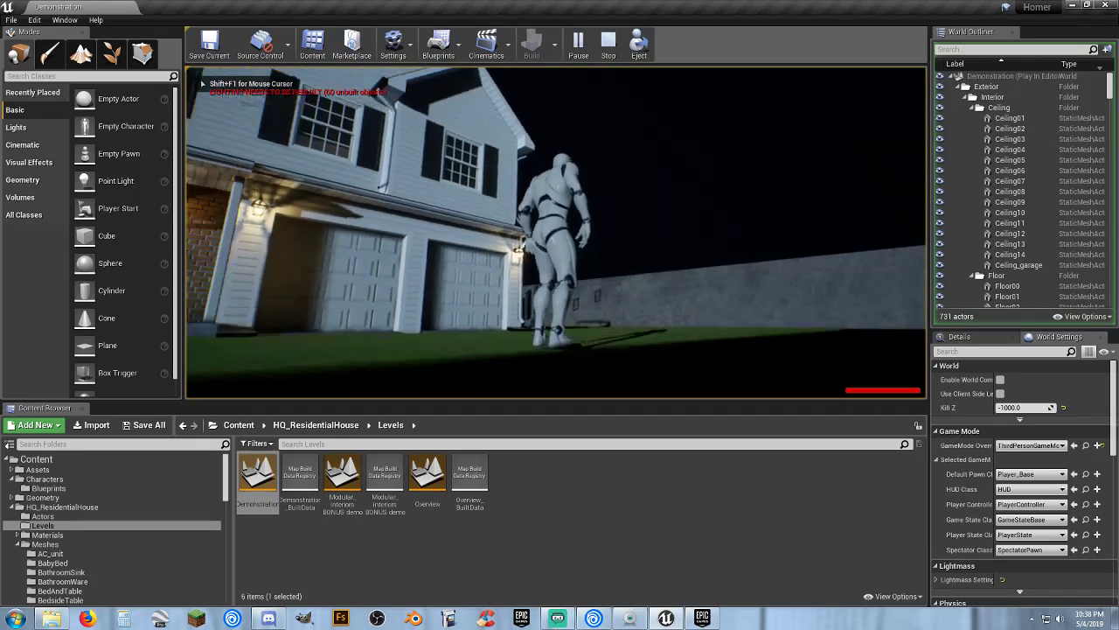
key("w")
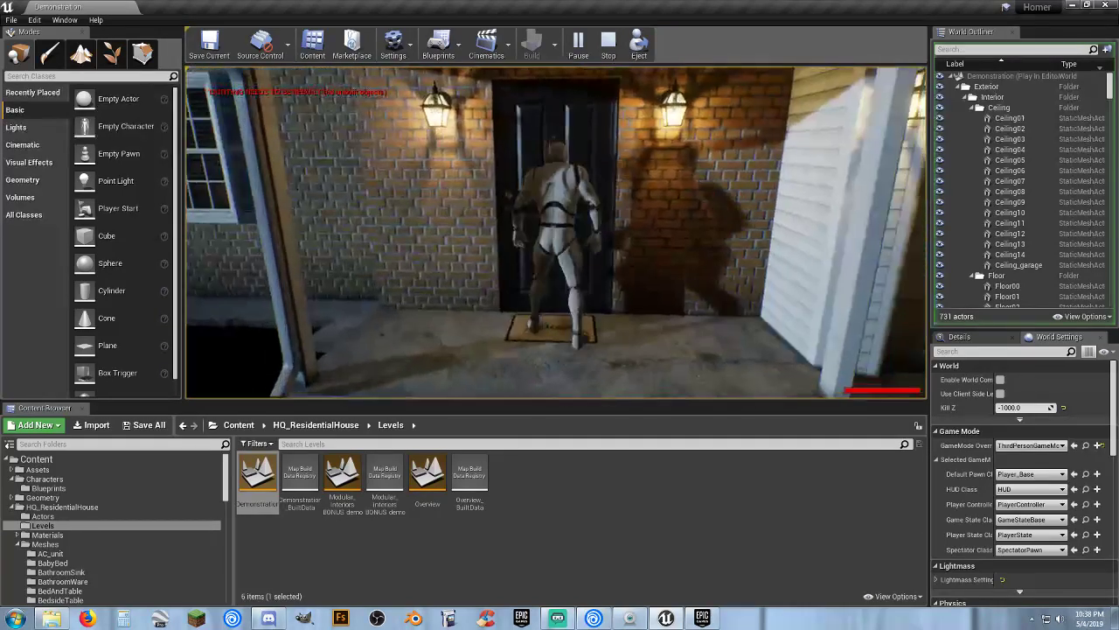
key("w")
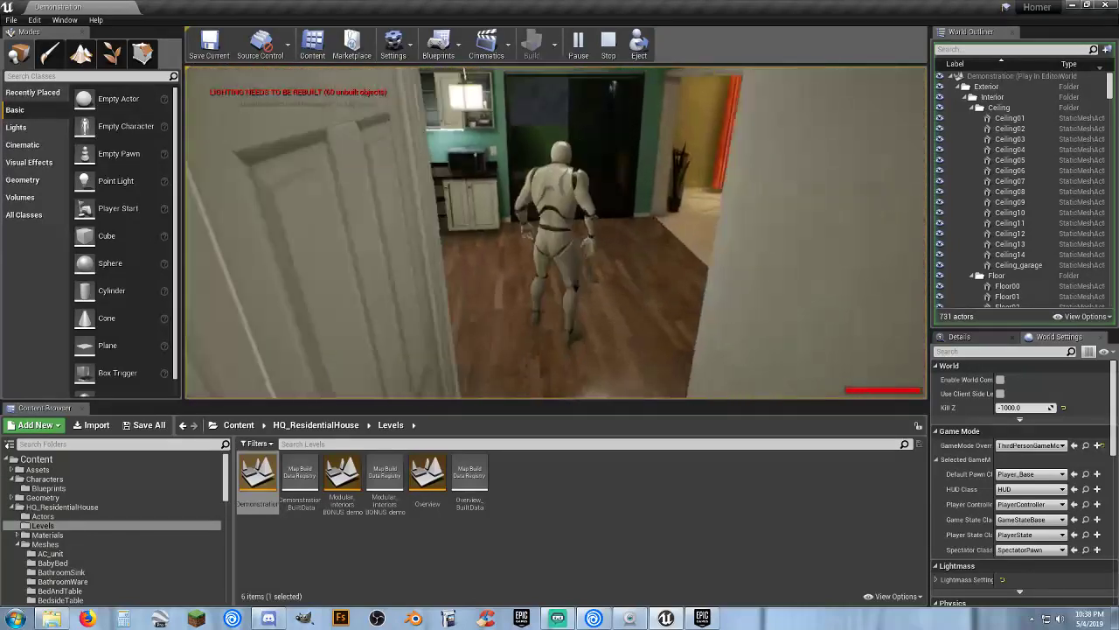
key("w")
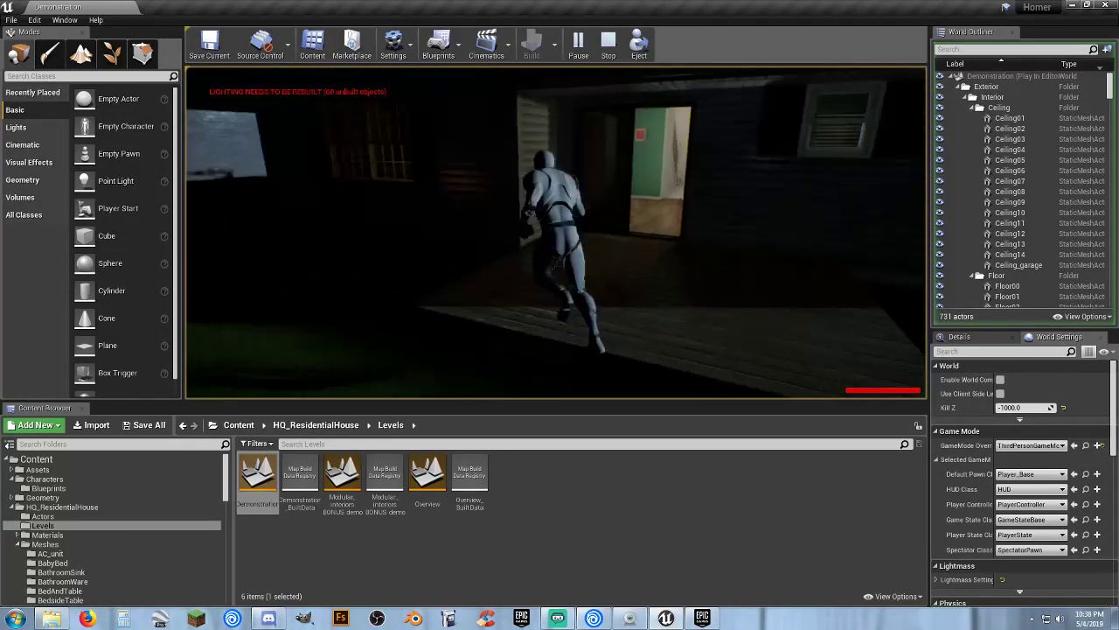
key("w")
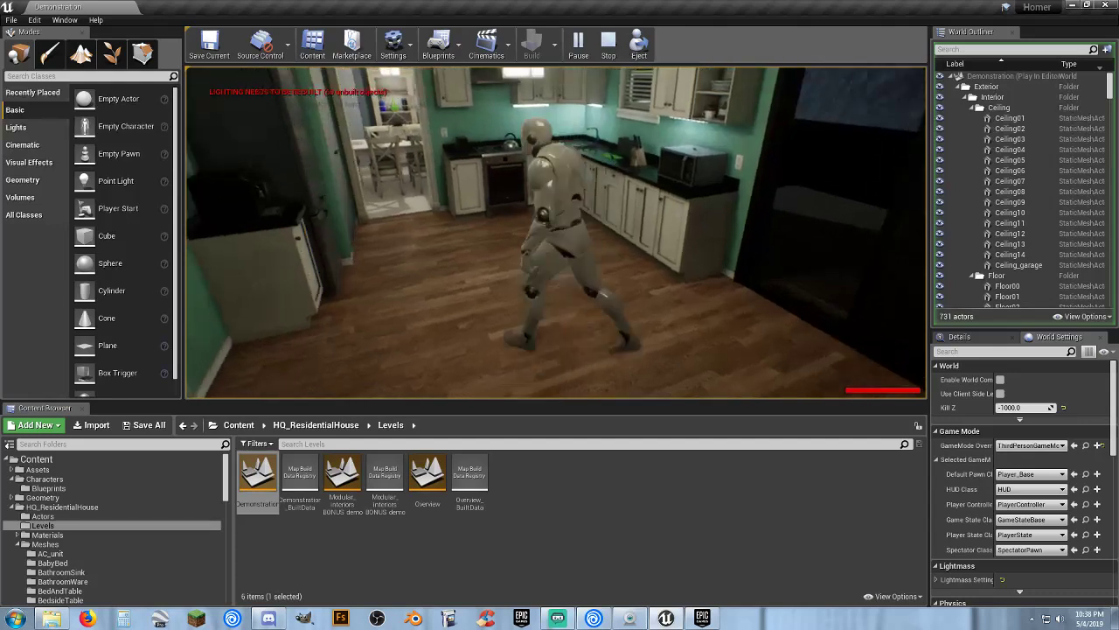
key("w")
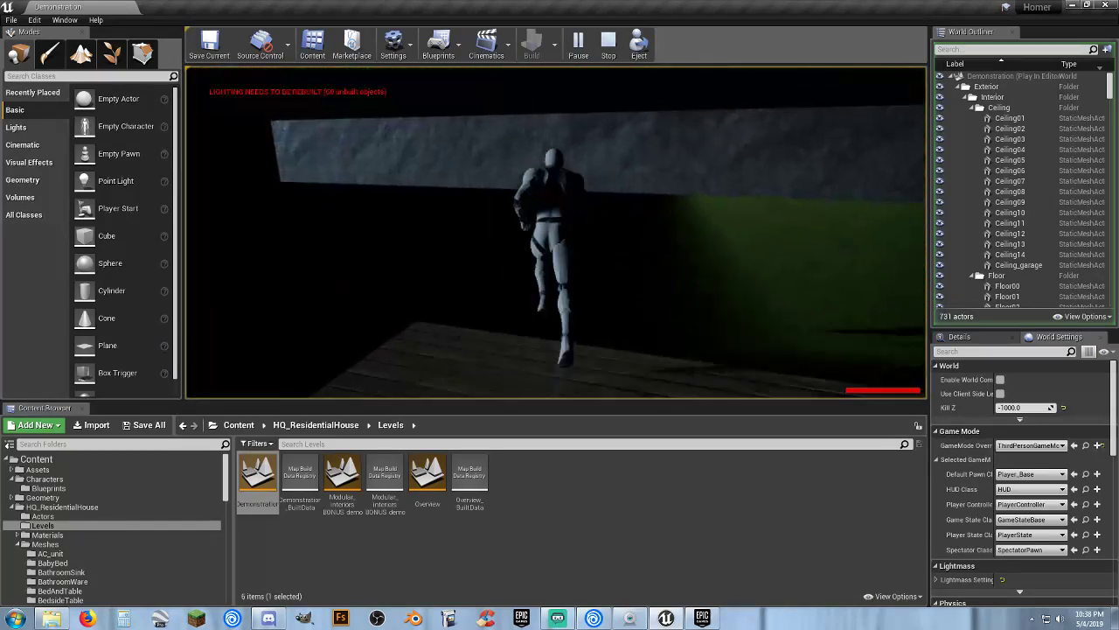
key("w")
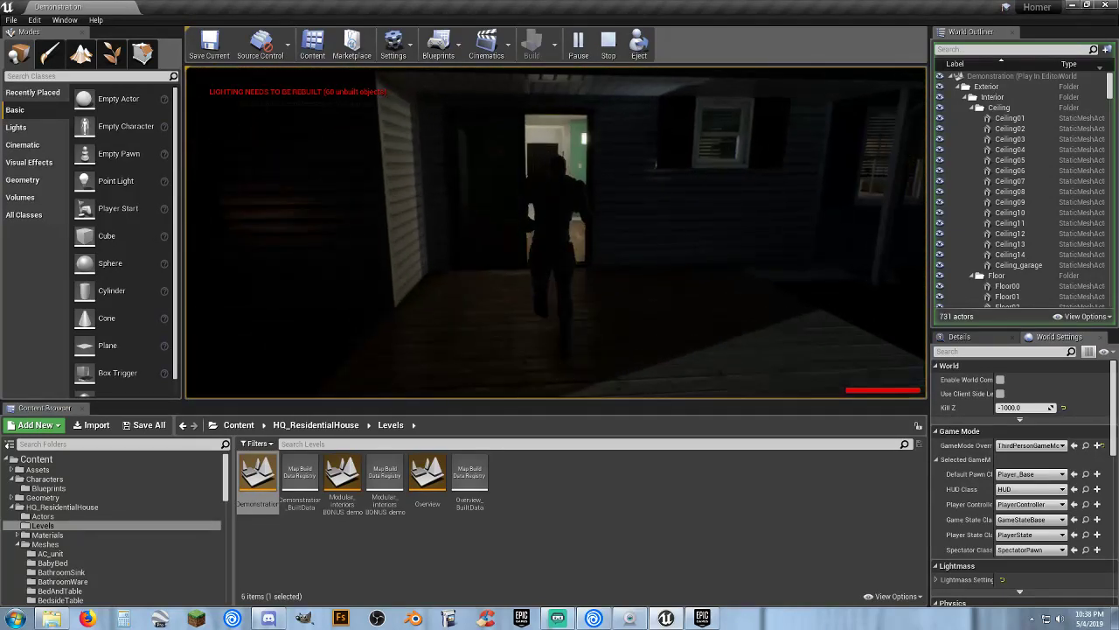
key("w")
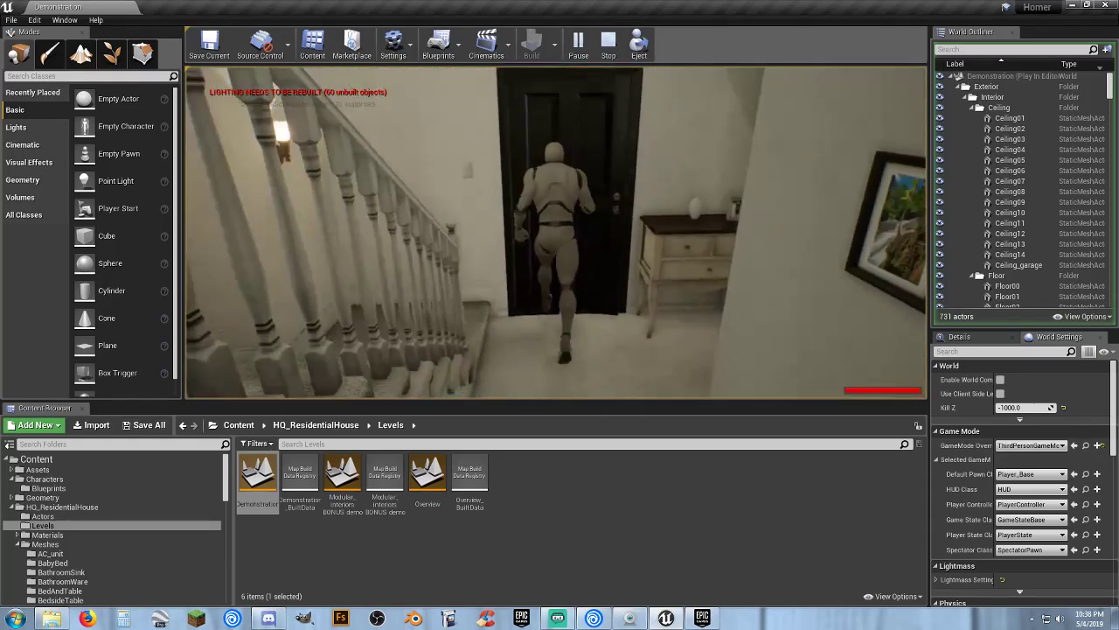
key("w")
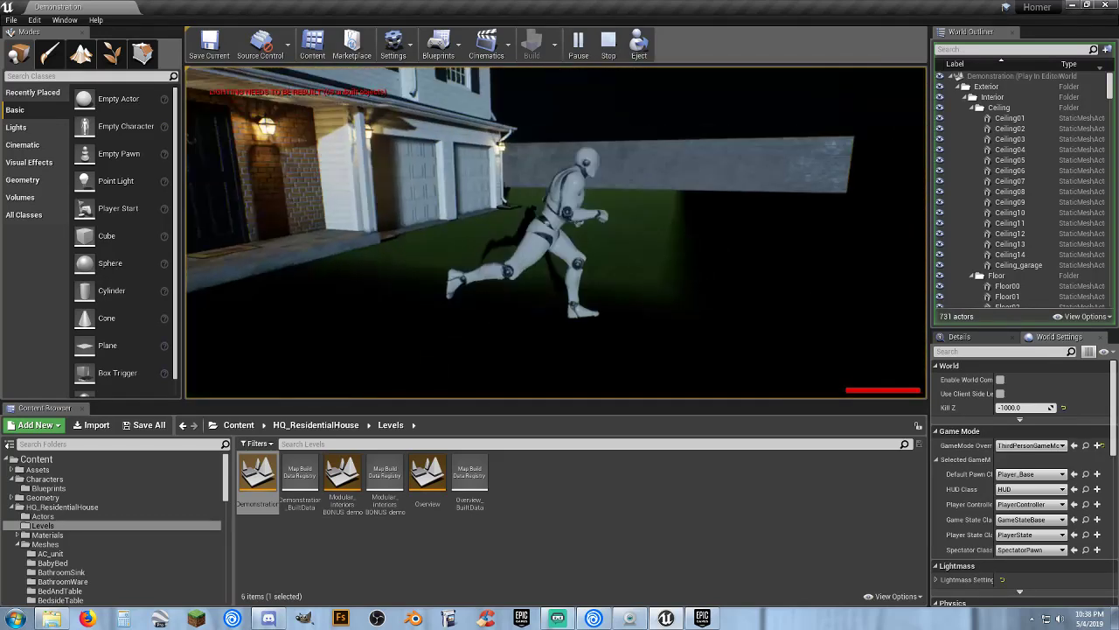
View the house's front facade in first person and stop the play session.
key("s")
key("space")
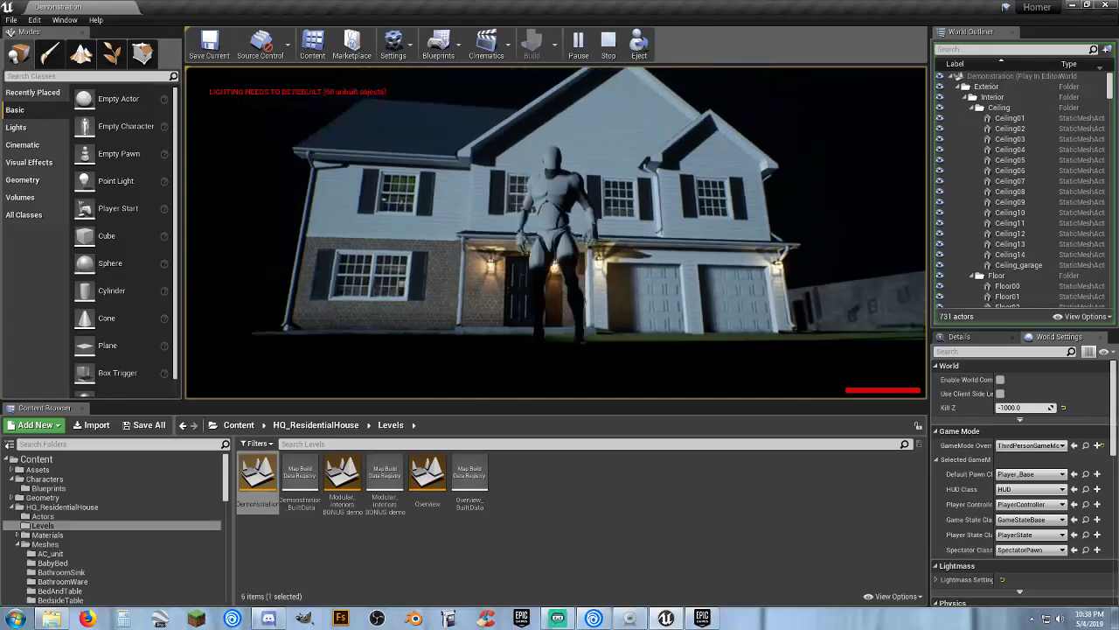
key("v")
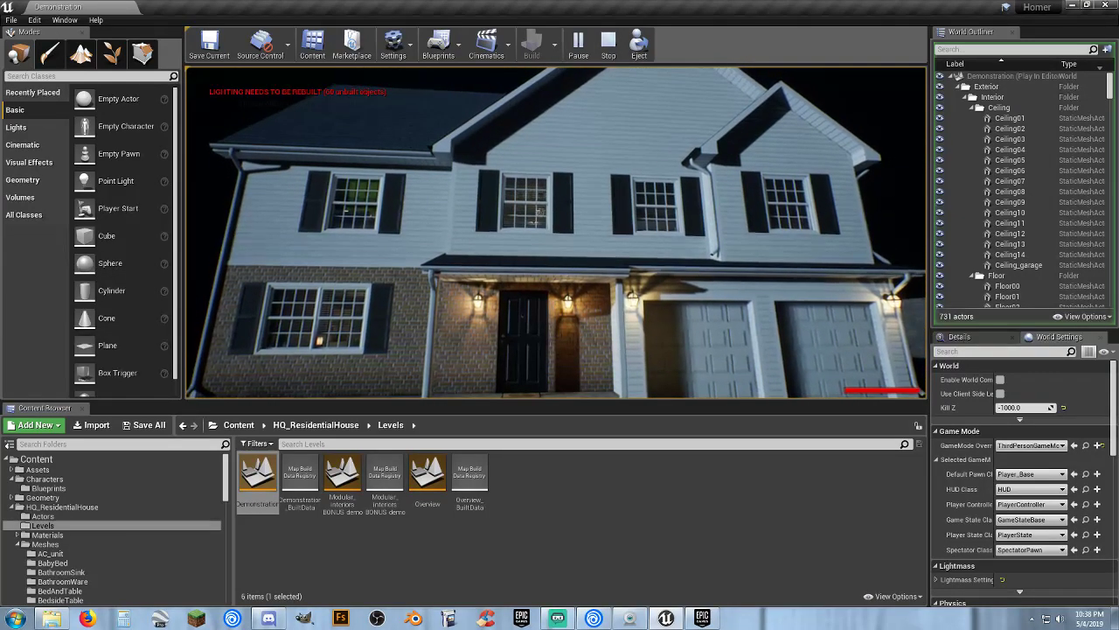
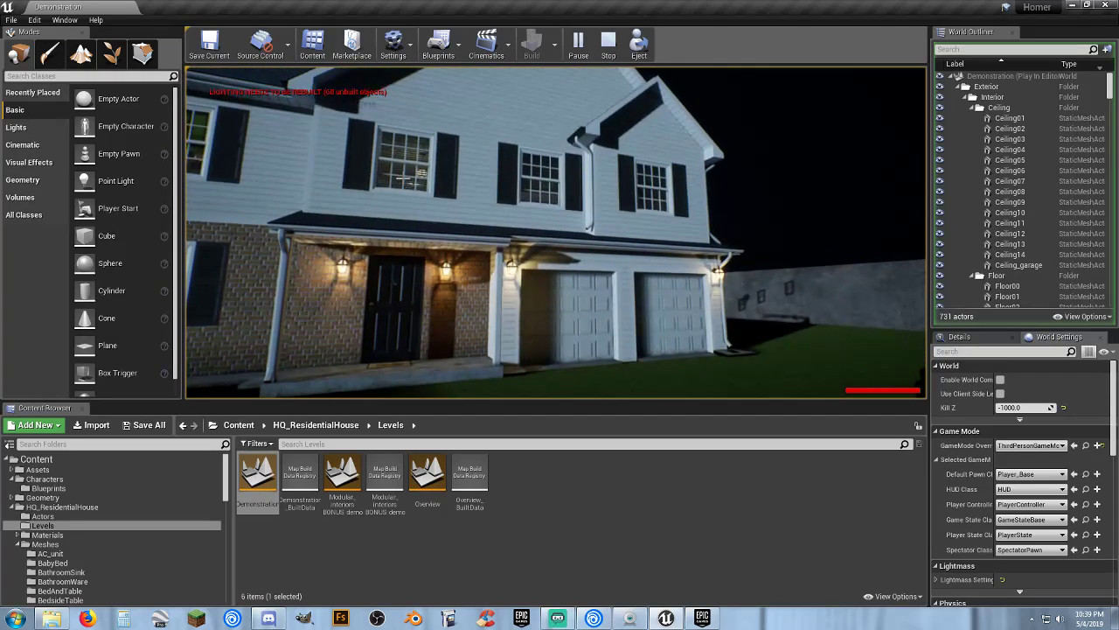
key("Escape")
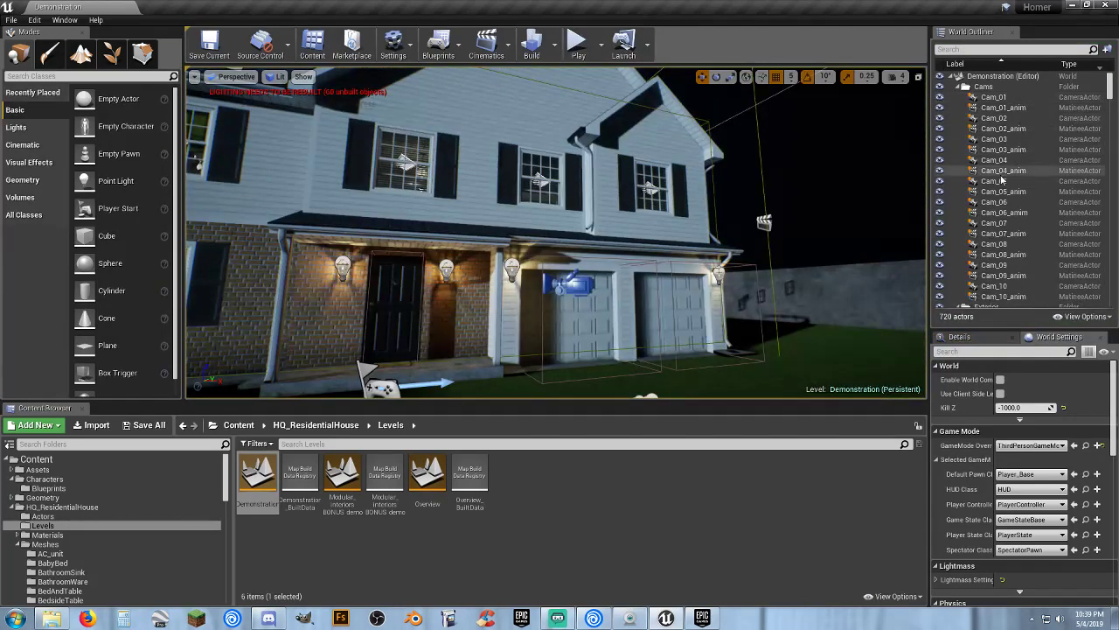
Collapse the Cams folder and examine how the house's ceiling, floor and wall actors are organised in the level.
scroll(1006, 140, "down", 1)
scroll(1005, 140, "up", 1)
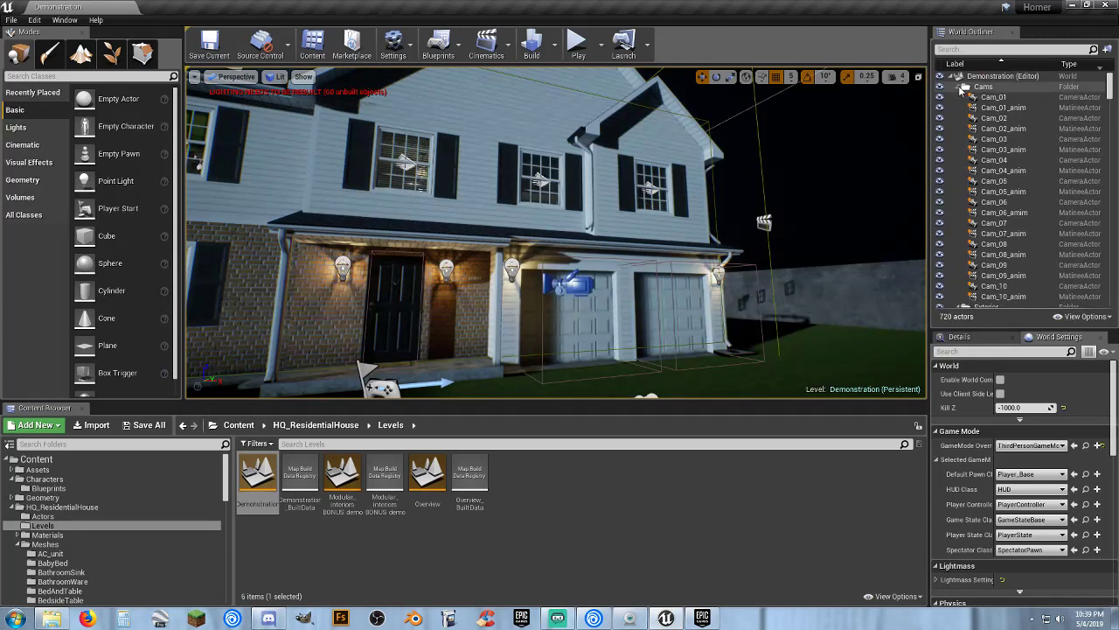
left_click(963, 90)
left_click(1010, 129)
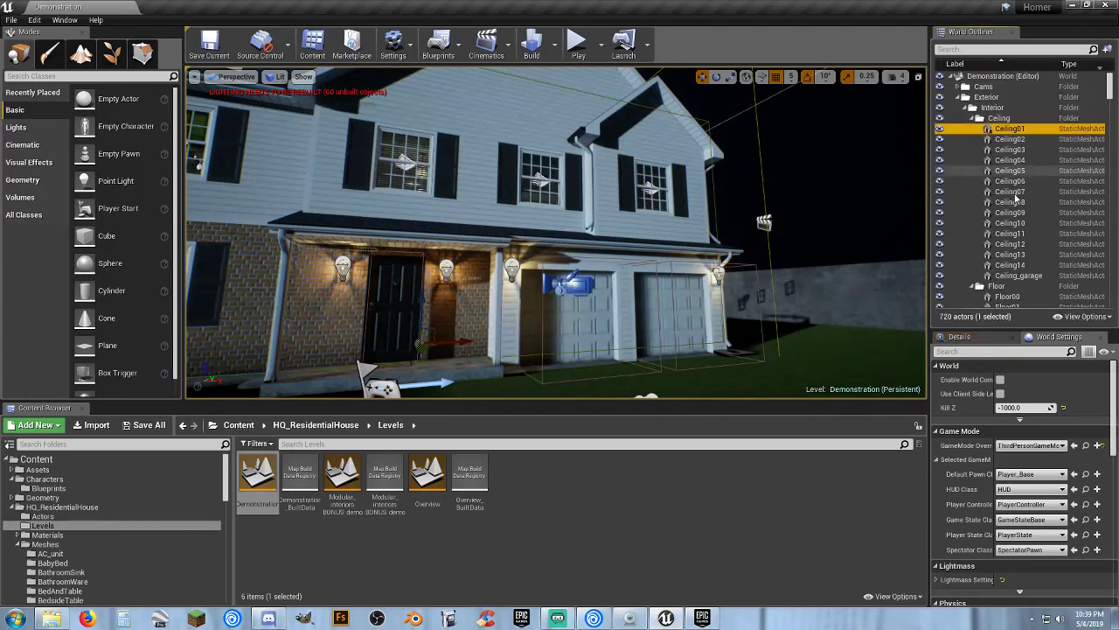
scroll(1015, 270, "down", 1)
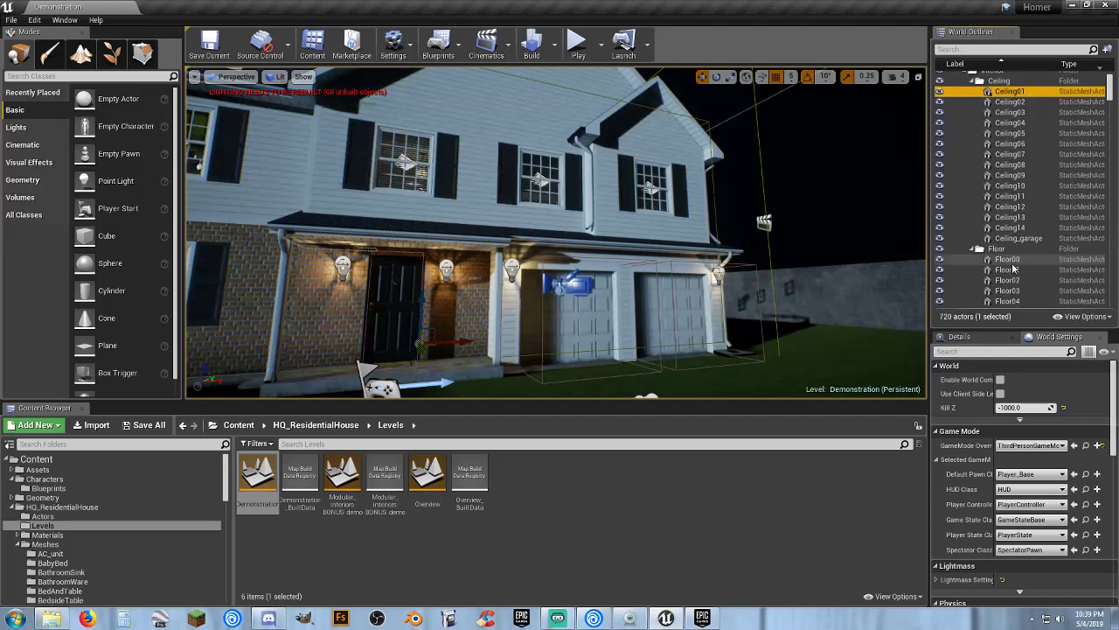
scroll(1014, 269, "down", 8)
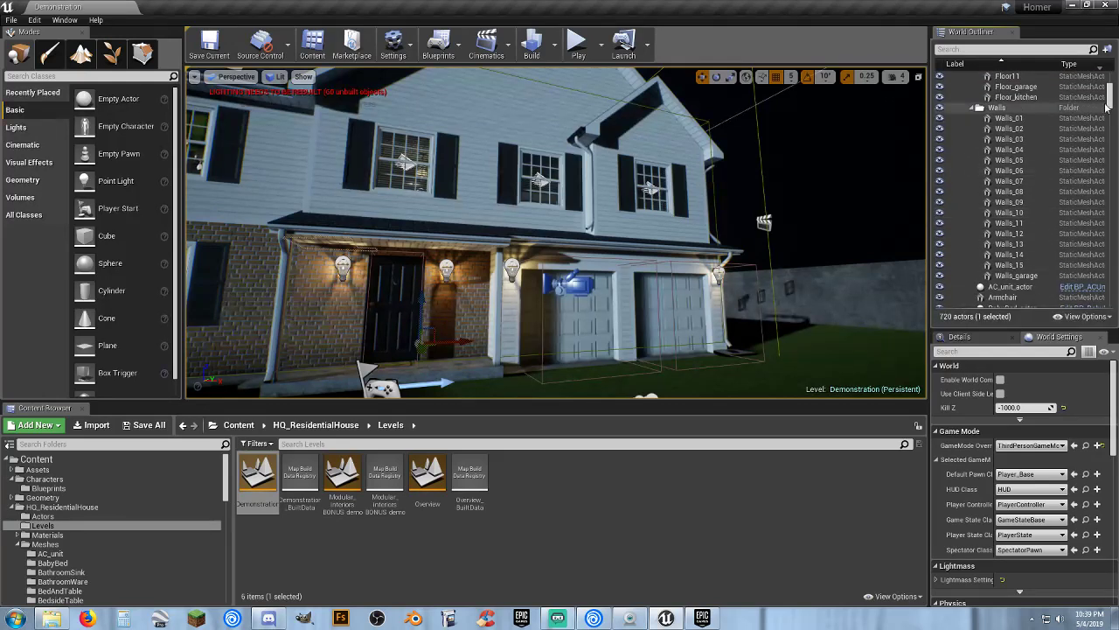
mouse_move(1106, 105)
left_mouse_down()
mouse_move(1106, 306)
mouse_move(1113, 70)
left_mouse_up()
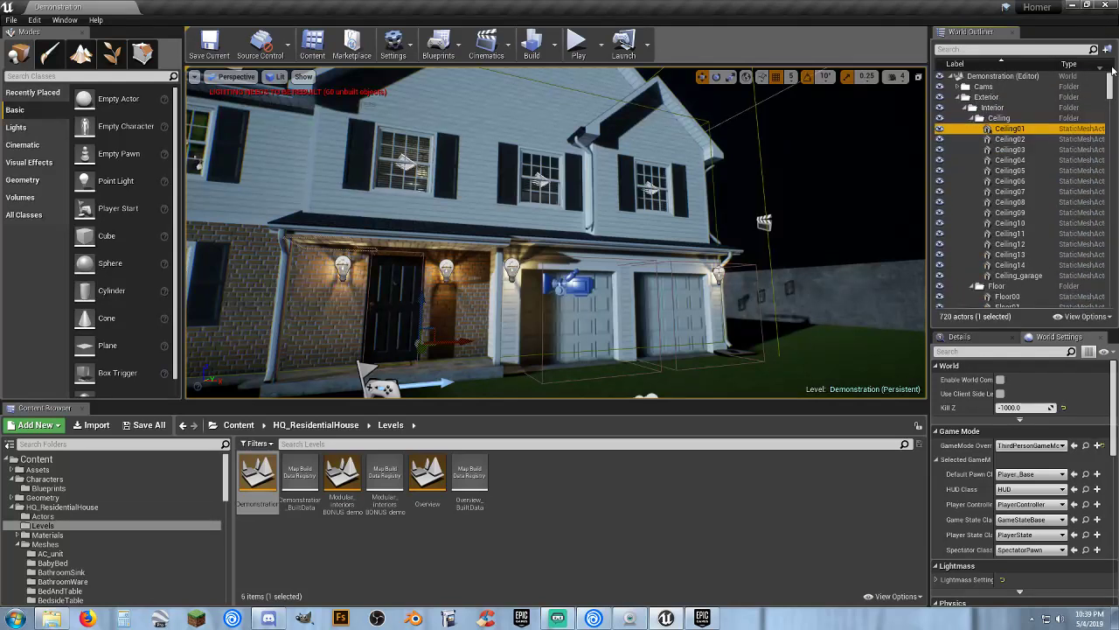
left_click(743, 509)
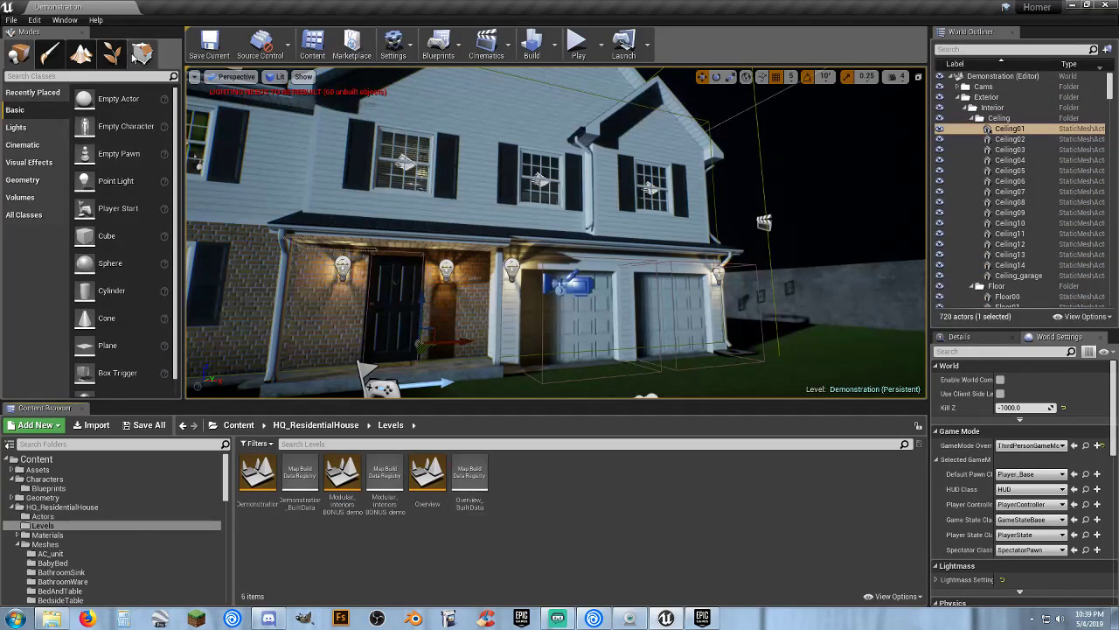
Create a new level from the template with a floor and sky, and delete its floor.
left_click(13, 19)
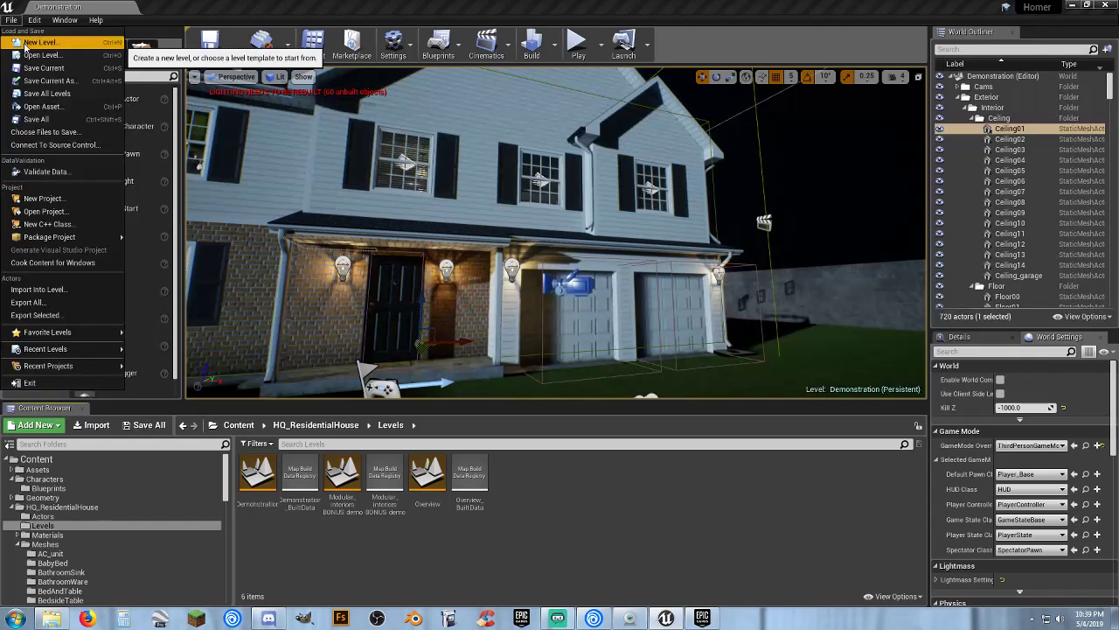
left_click(39, 39)
left_click(451, 232)
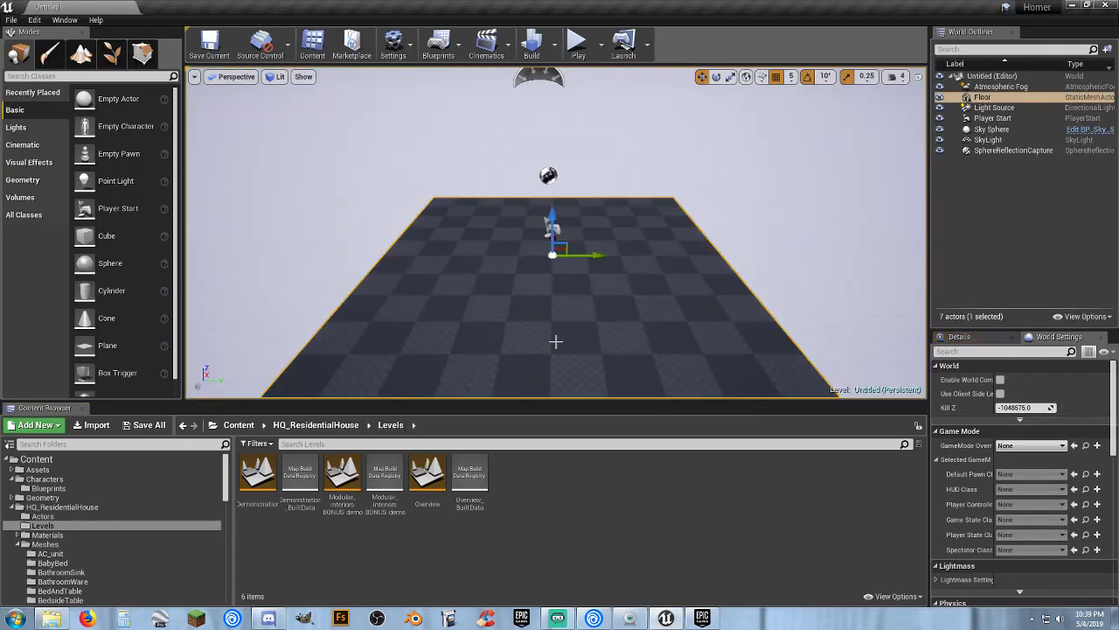
key("Delete")
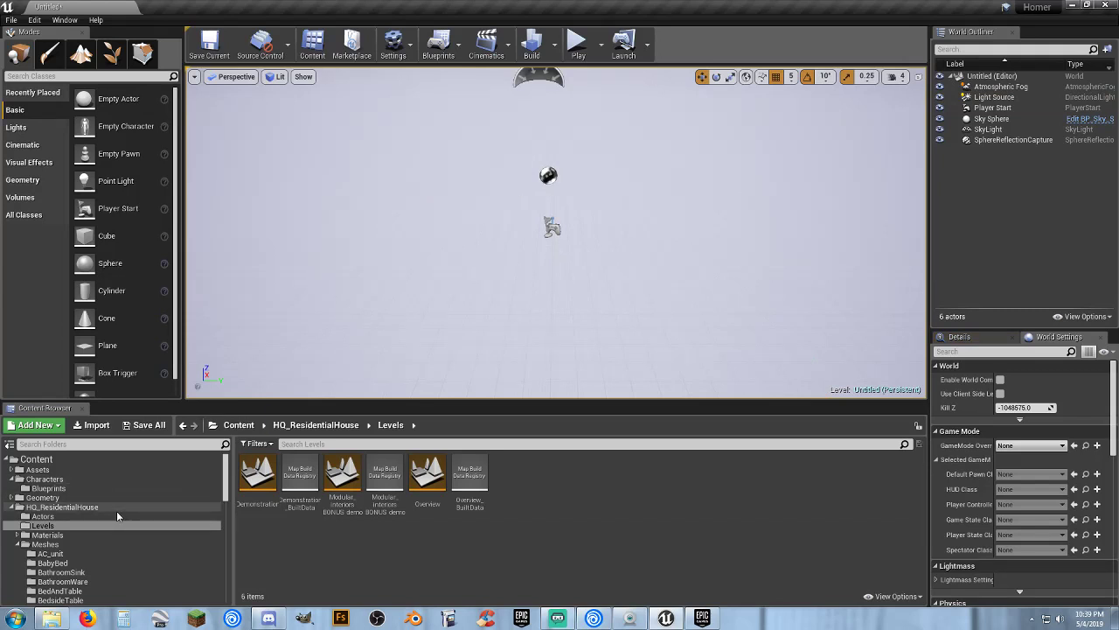
Add the SM_Floor00 mesh from the Floors folder to the level and set its location to 0, 0, 0.
scroll(100, 535, "down", 5)
scroll(91, 546, "down", 5)
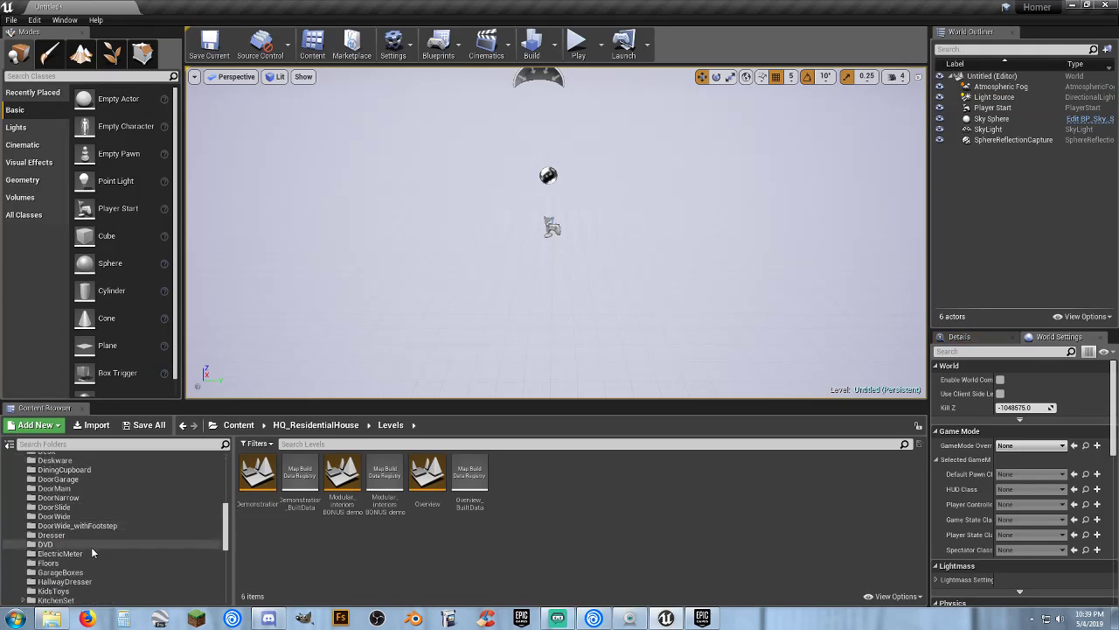
left_click(65, 488)
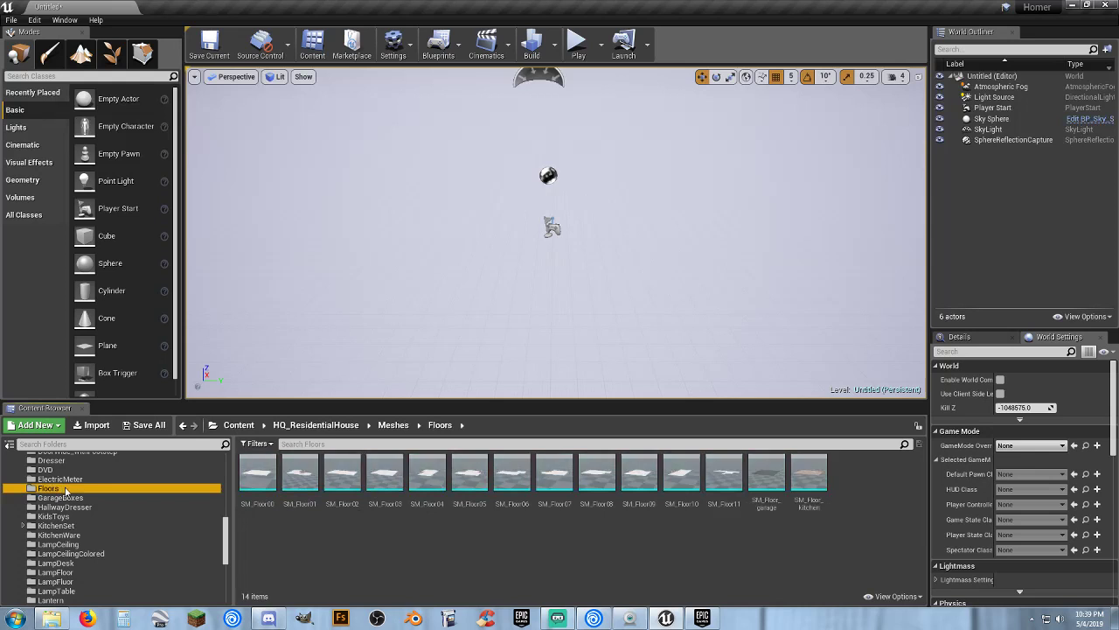
left_click_drag(258, 477, 495, 254)
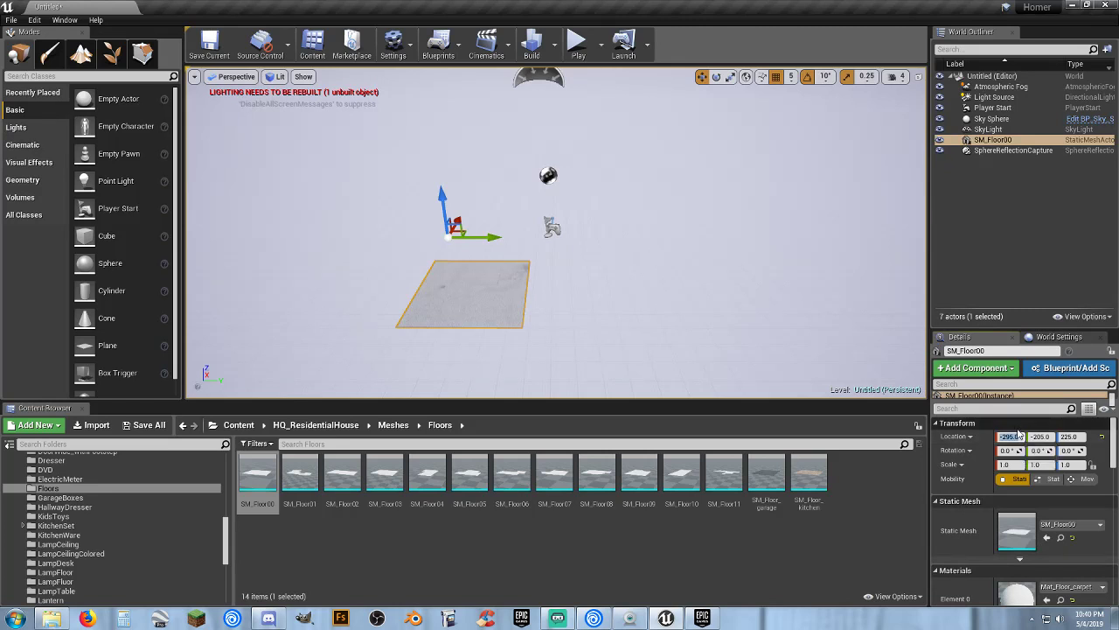
key("Tab")
type("0")
key("Tab")
type("0")
key("Return")
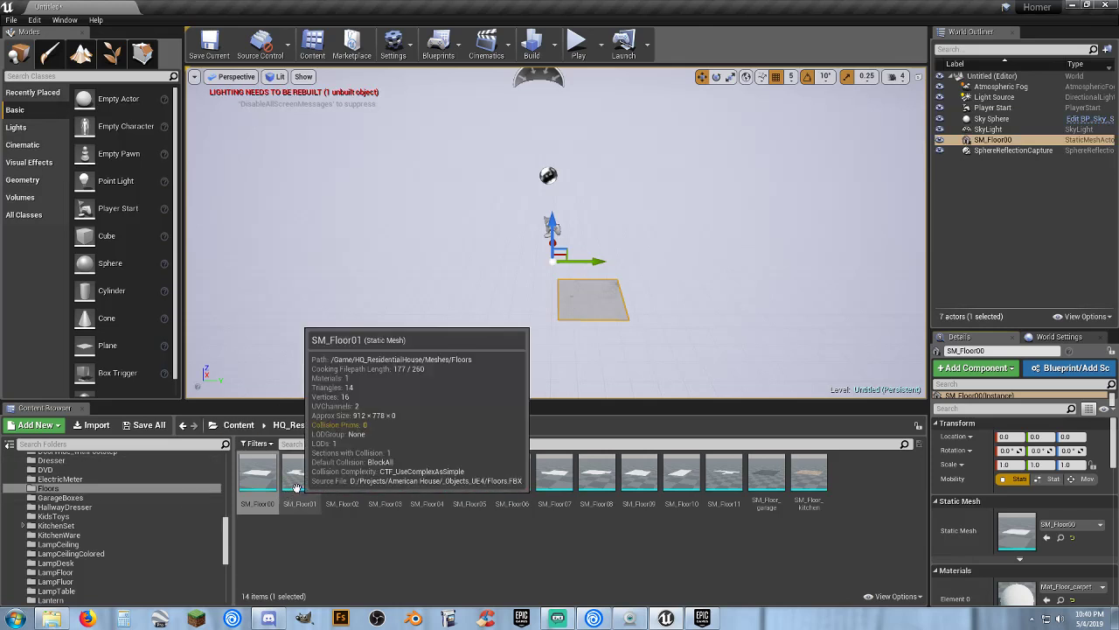
Add the SM_Floor01 mesh to the level and set its location to 0, 0, 0.
left_click_drag(300, 489, 662, 262)
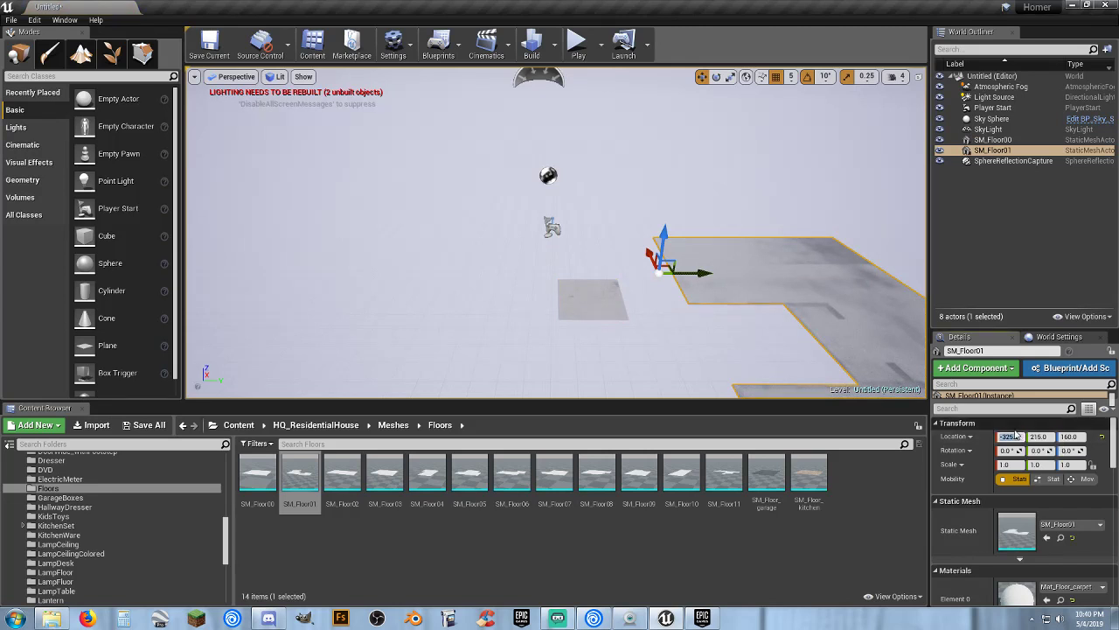
type("0")
key("Tab")
type("0")
key("Tab")
type("0")
key("Return")
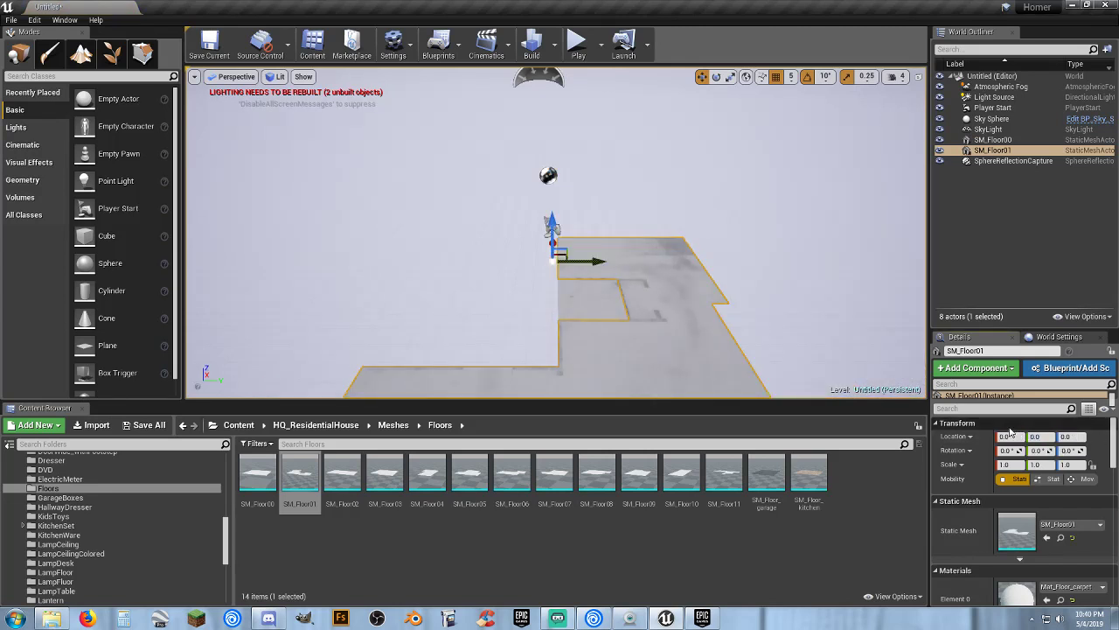
Add the SM_Floor02 mesh to the level and set its location to 0, 0, 0.
left_click_drag(342, 476, 458, 309)
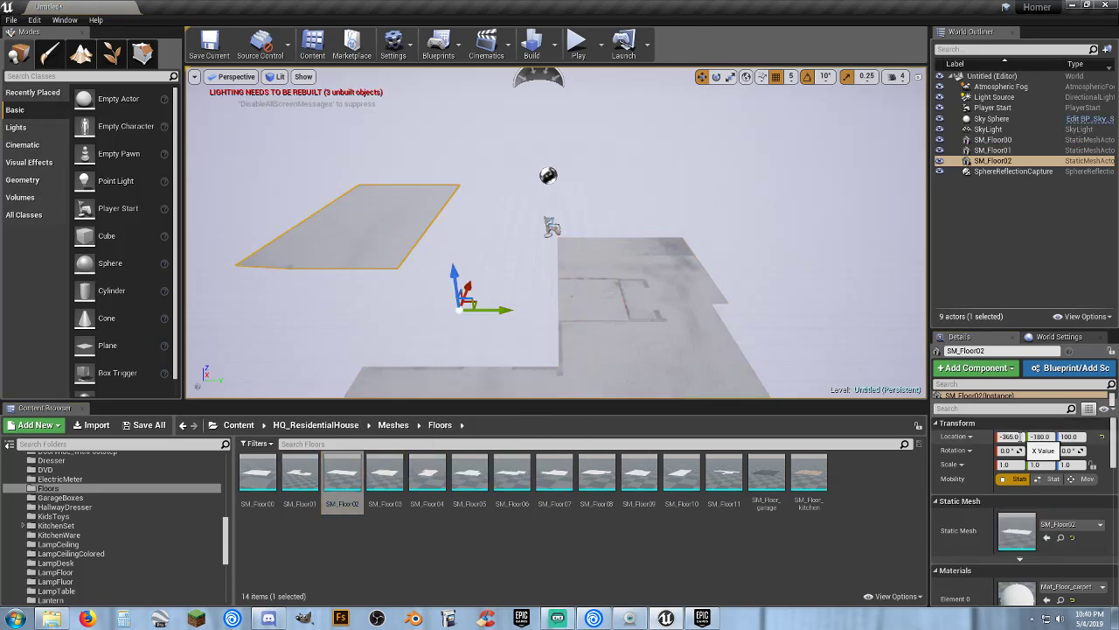
left_click(1019, 437)
type("0")
key("Tab")
type("0")
key("Tab")
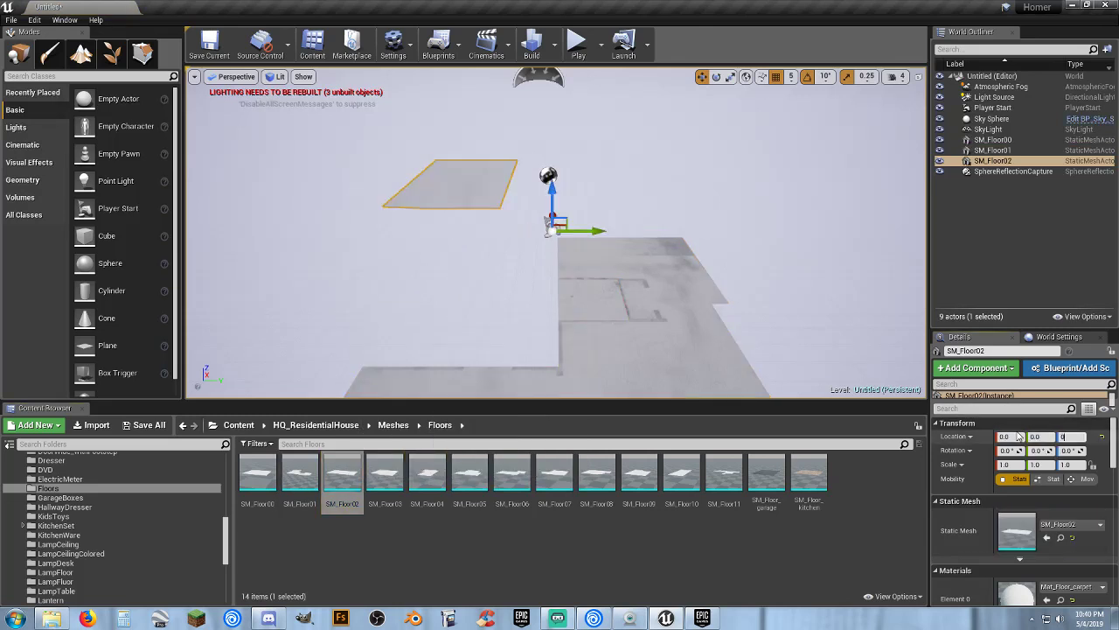
type("0")
key("Return")
Add the SM_Floor03 mesh to the level and set its location to 0, 0, 0.
left_click_drag(385, 472, 673, 144)
left_click(1012, 436)
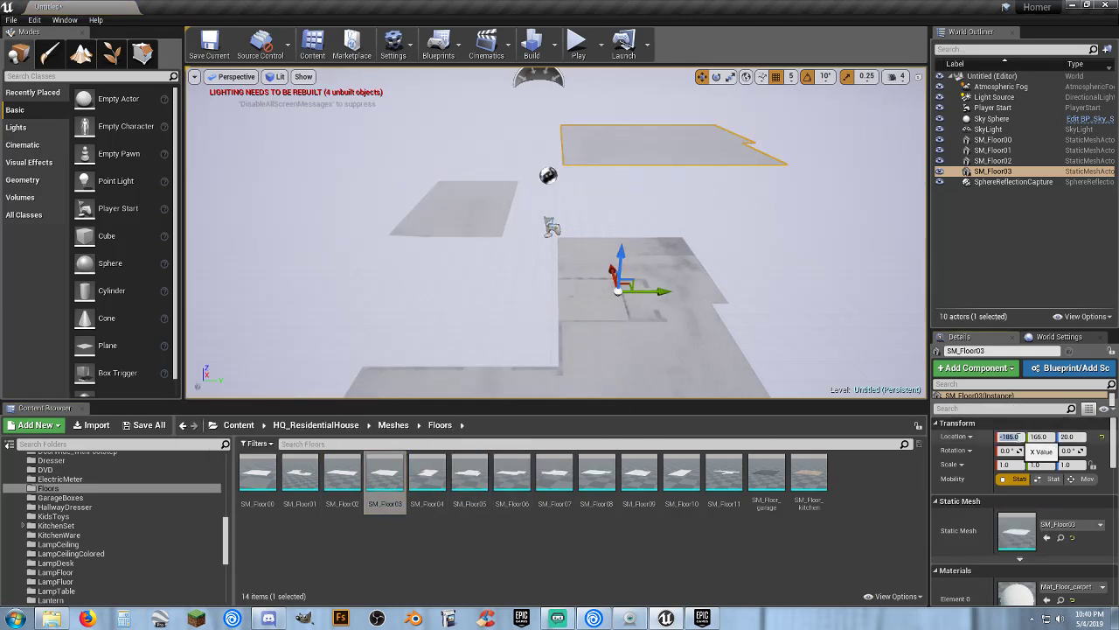
type("0")
key("Tab")
type("0")
key("Tab")
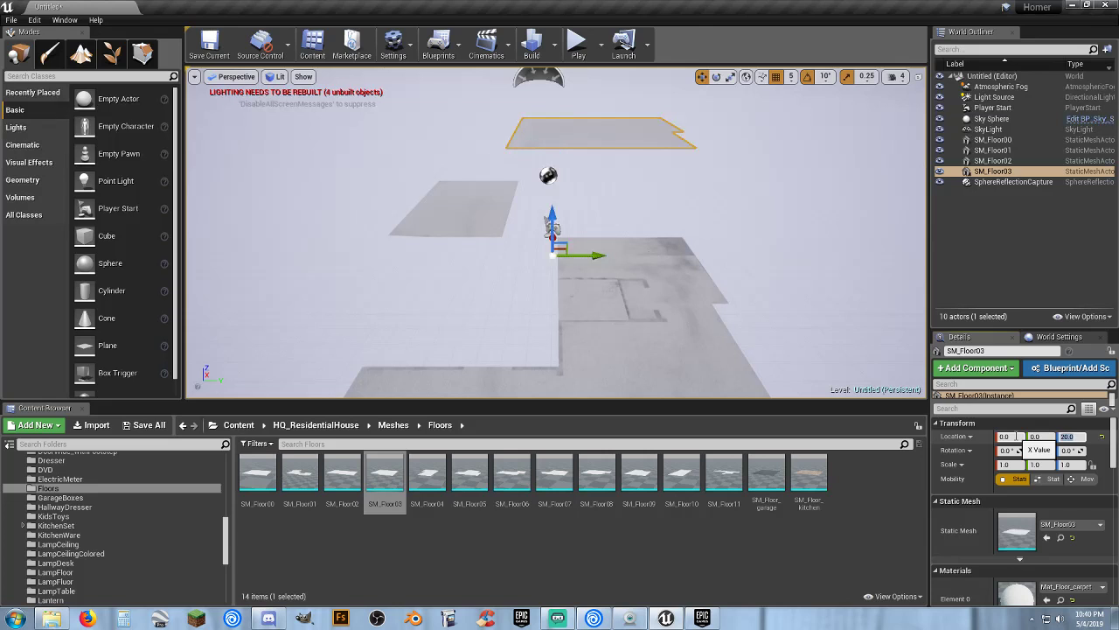
type("0")
key("Return")
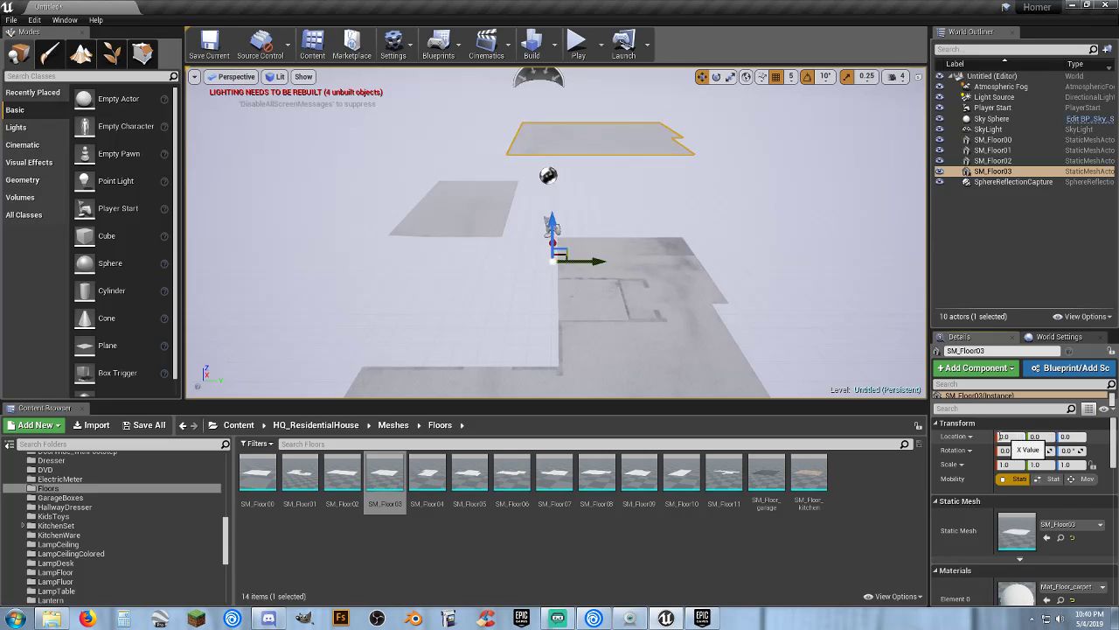
Create a folder named Floors under the level's root in the World Outliner.
left_click(427, 477)
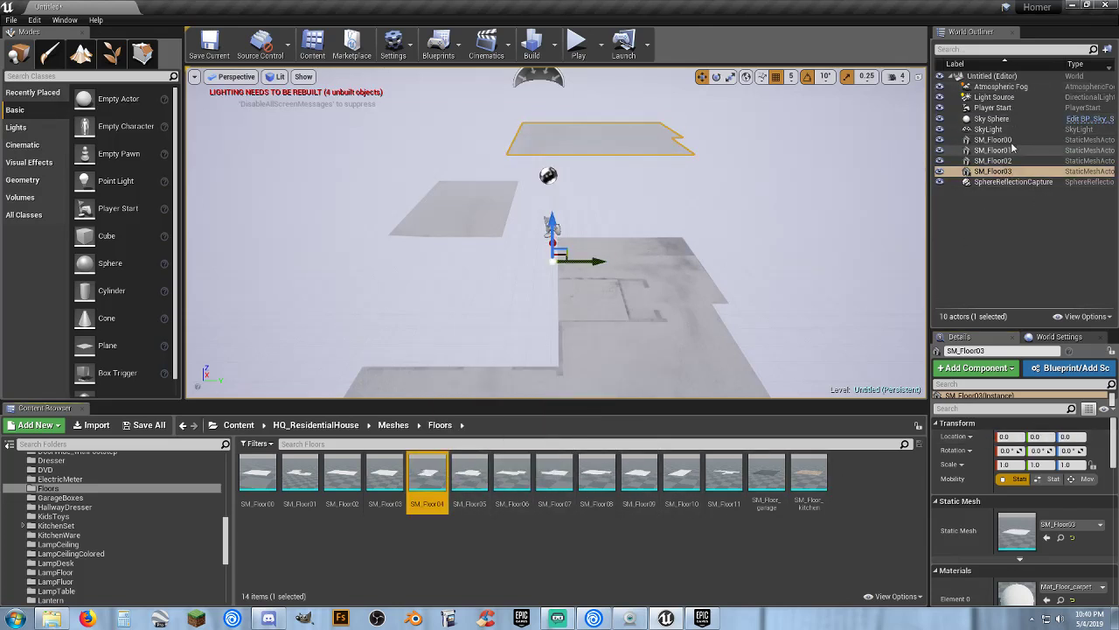
left_click(1000, 76)
right_click(999, 77)
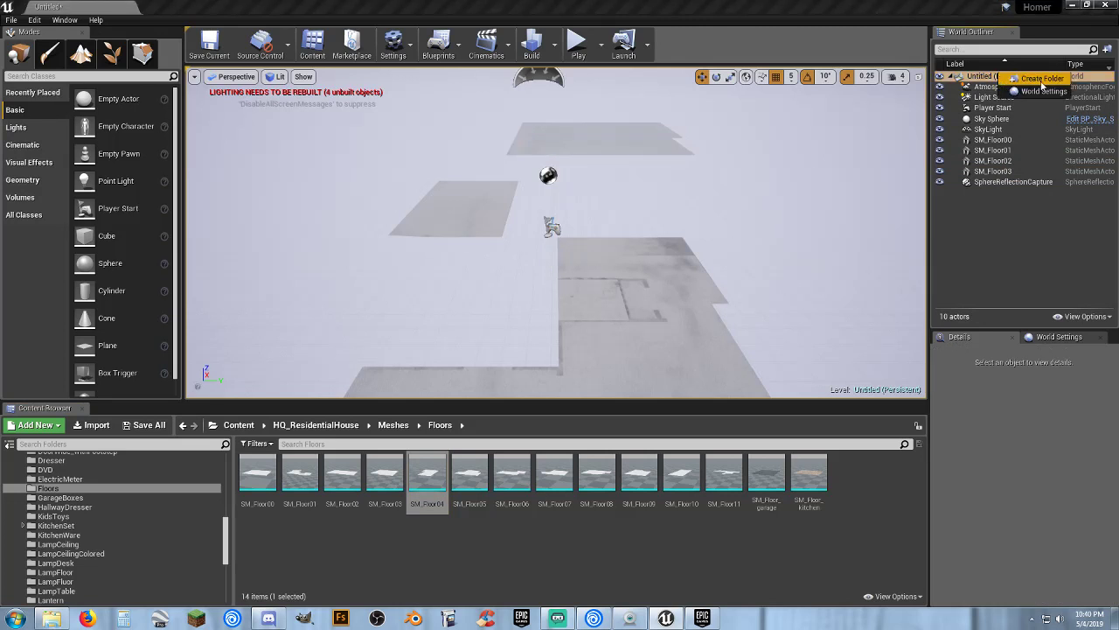
left_click(1041, 80)
type("Floors")
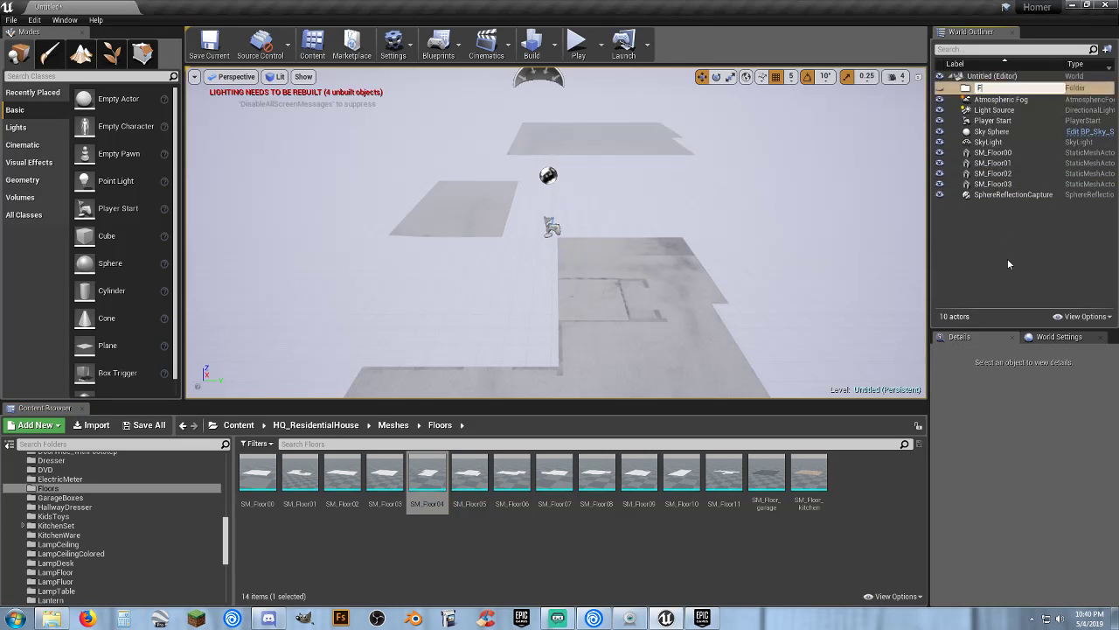
key("Return")
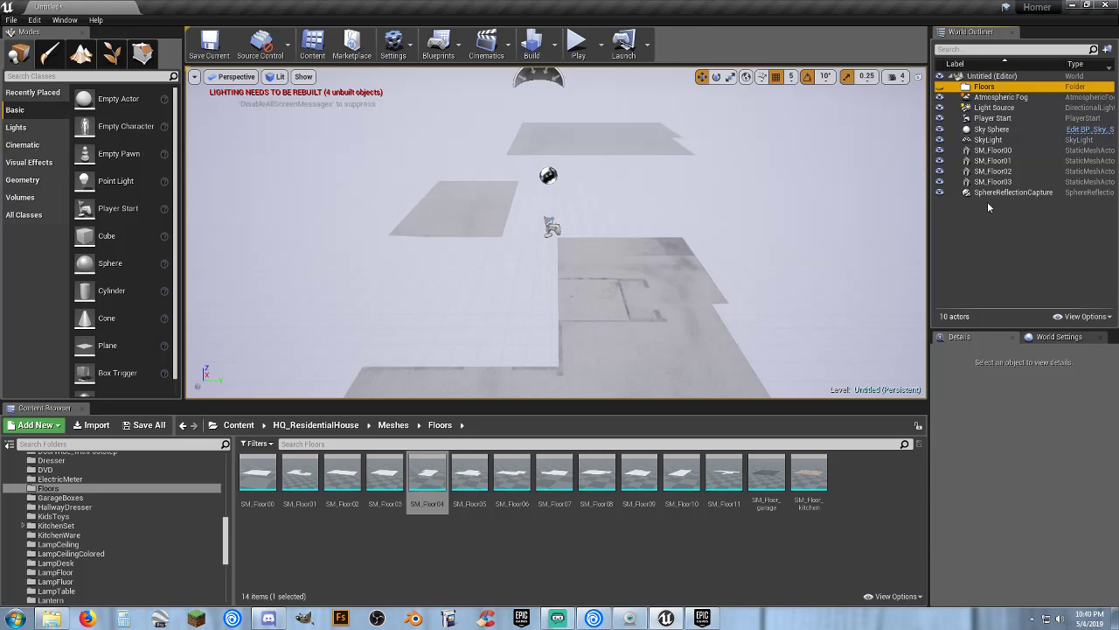
Move the SM_Floor00 through SM_Floor03 actors into the Floors folder of the World Outliner.
left_click(1014, 151)
left_click(1007, 181, "shift")
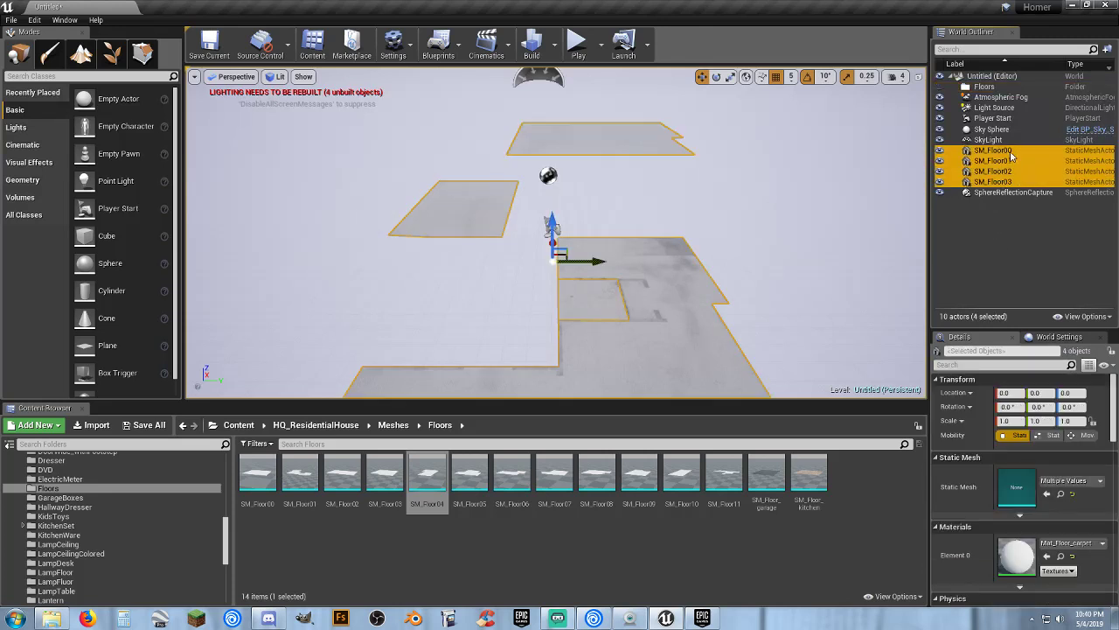
left_click_drag(1011, 154, 986, 89)
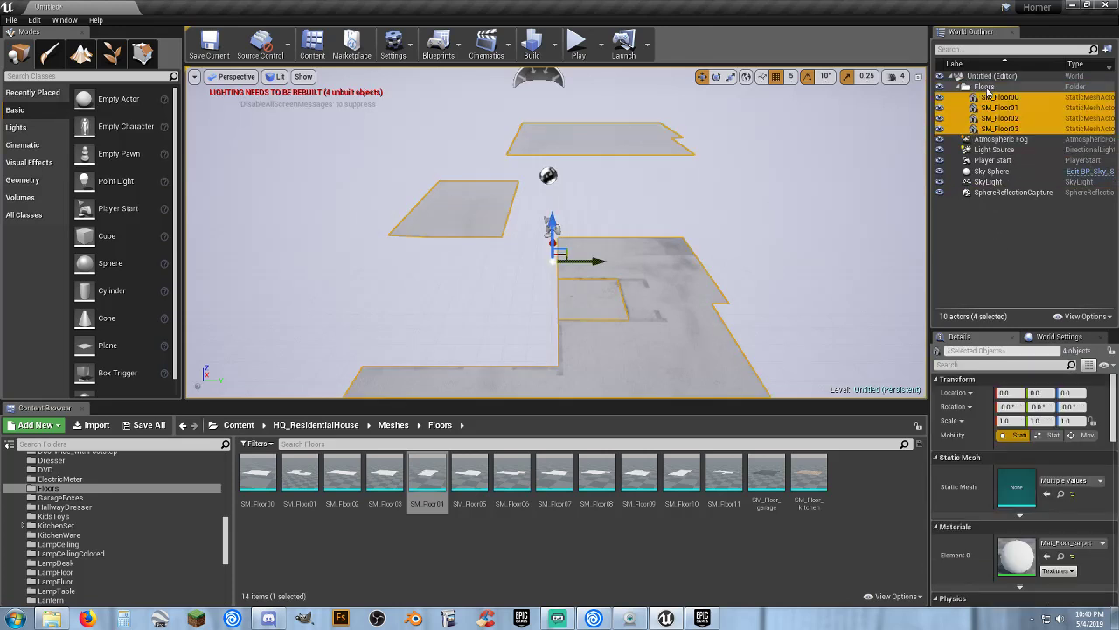
left_click(1027, 259)
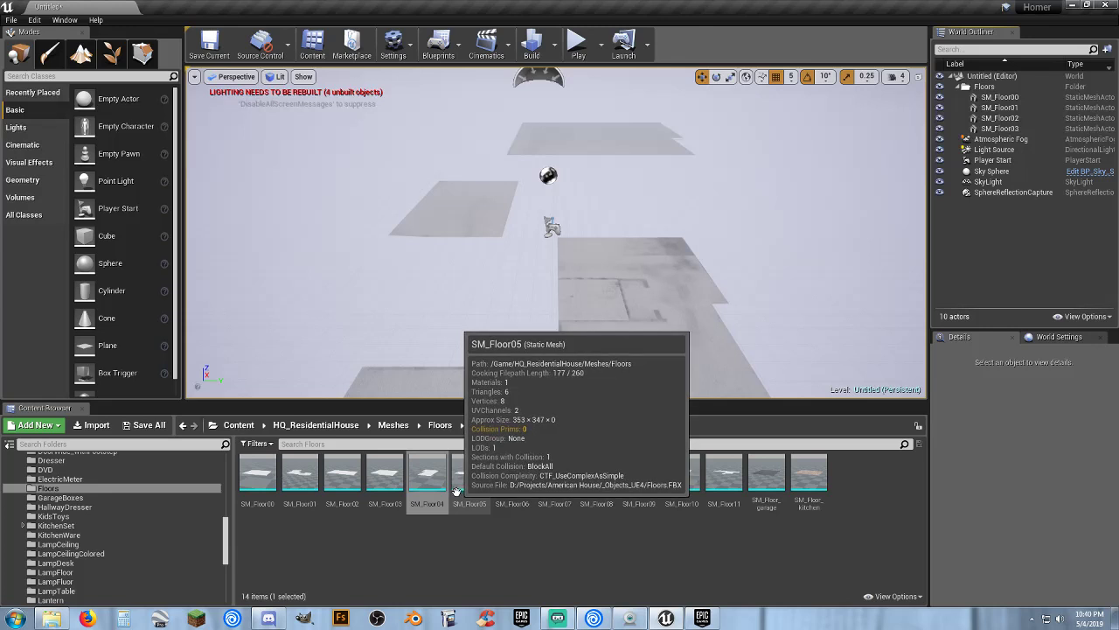
left_click(1006, 130)
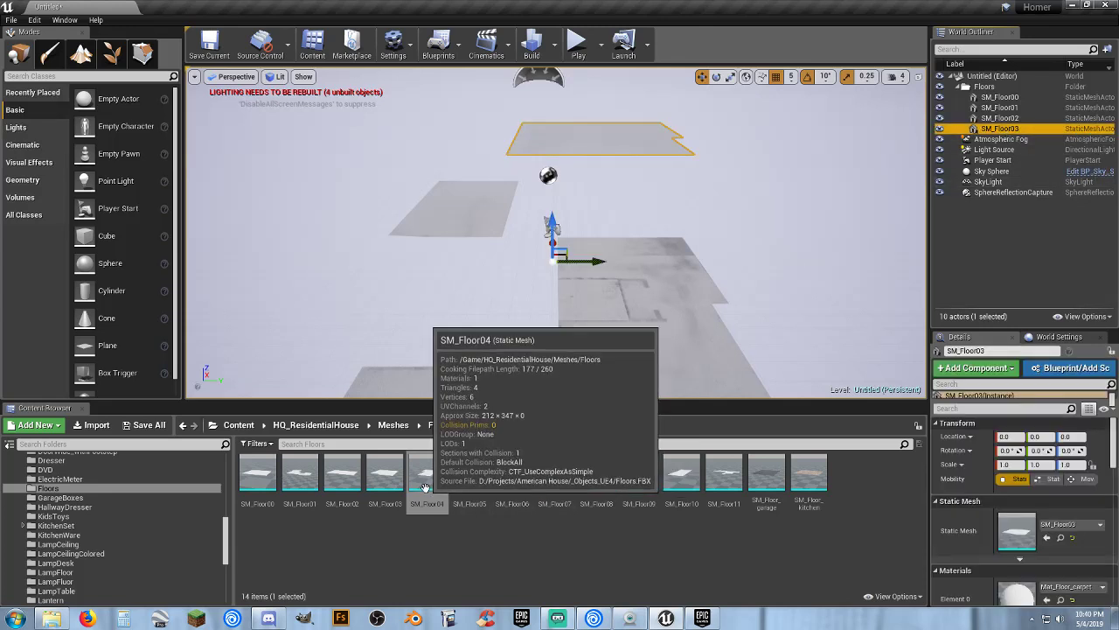
left_click(477, 213)
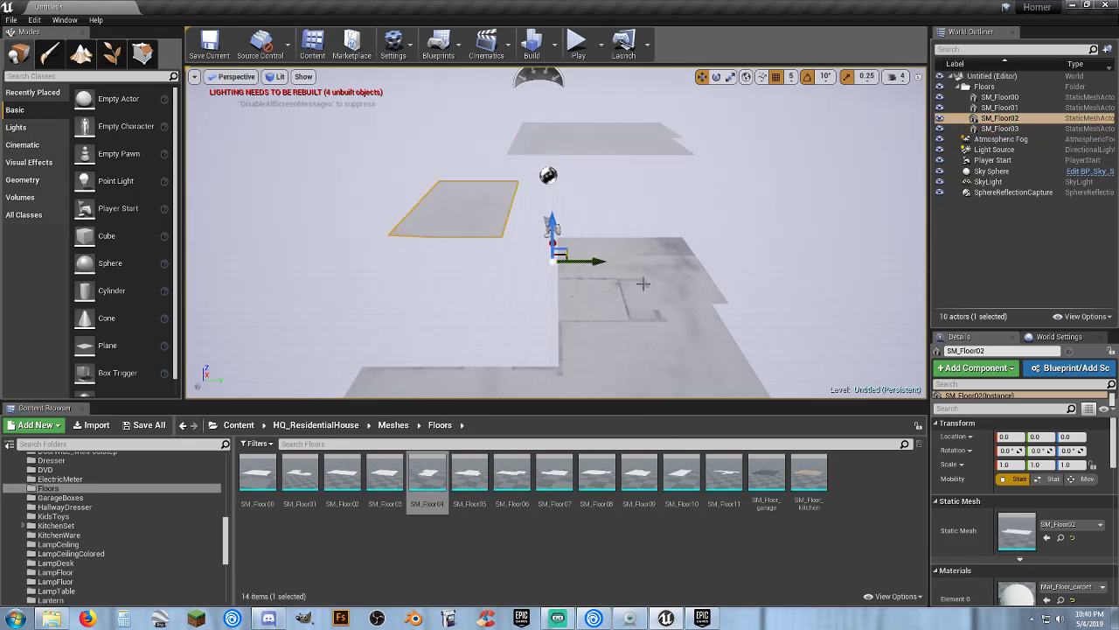
left_click(654, 301)
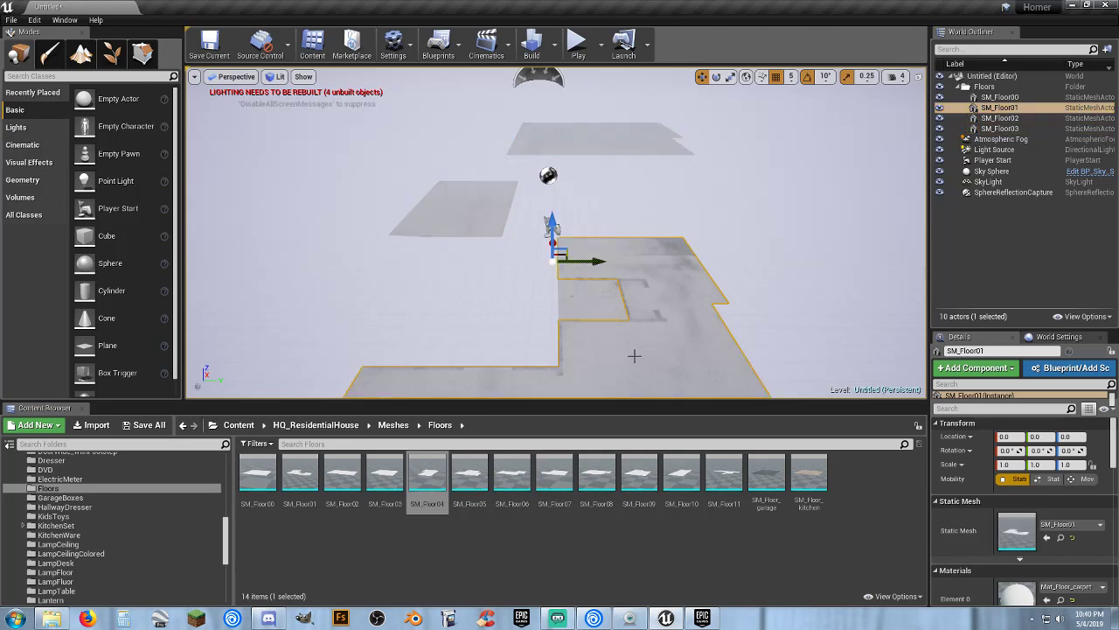
left_click(593, 307)
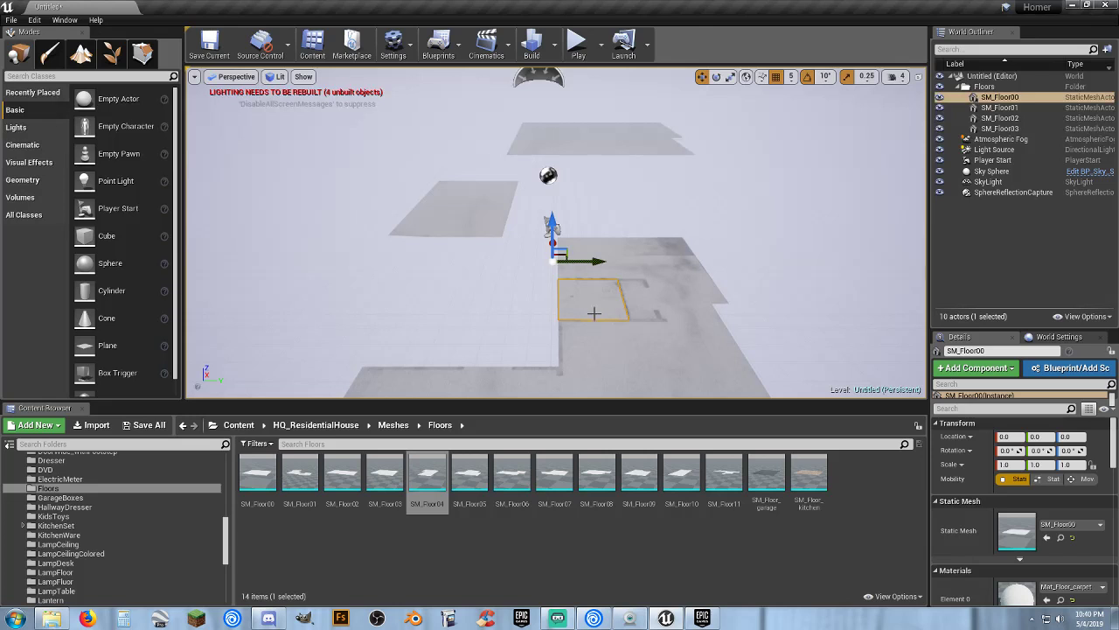
Add the SM_Floor04 mesh to the level and set its location to 0, 0, 0.
left_click_drag(428, 477, 492, 295)
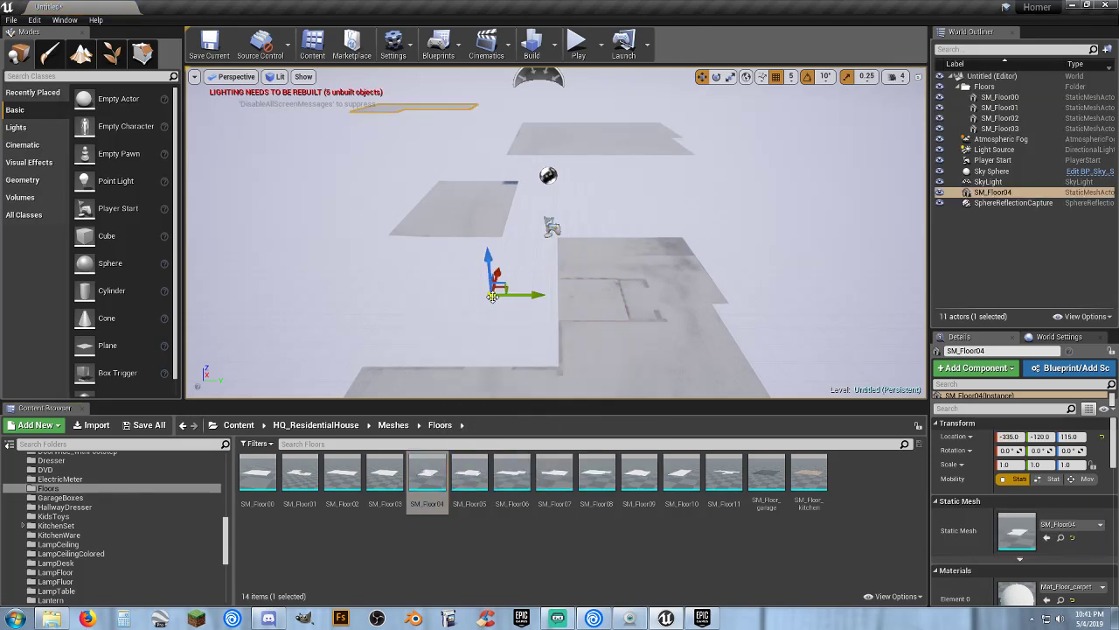
left_click(1016, 436)
type("0")
key("Tab")
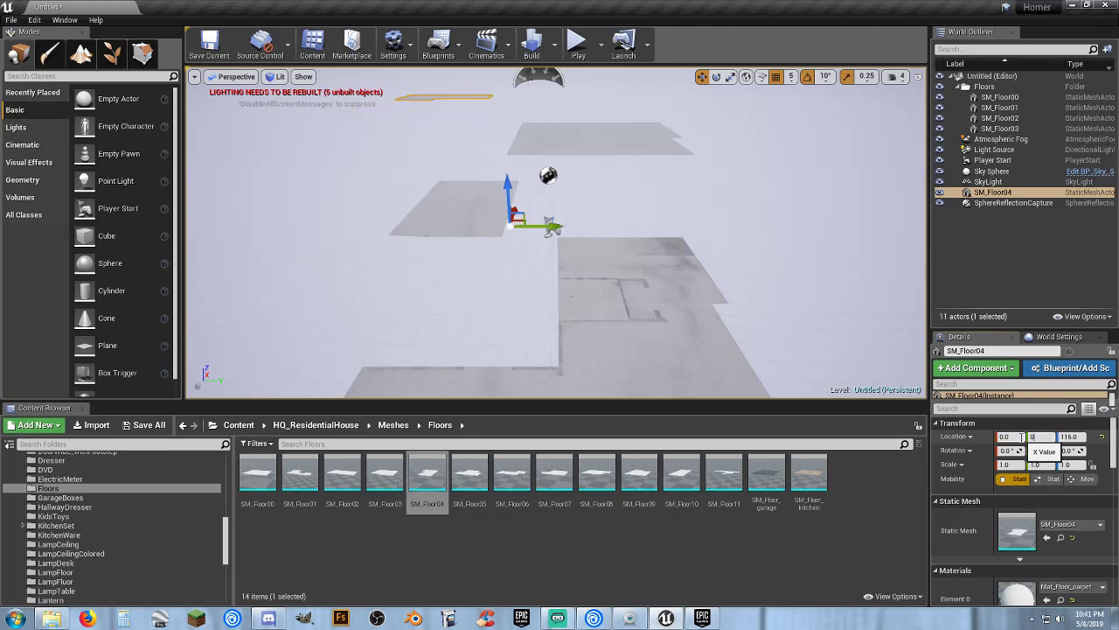
type("0")
key("Tab")
type("0")
key("Return")
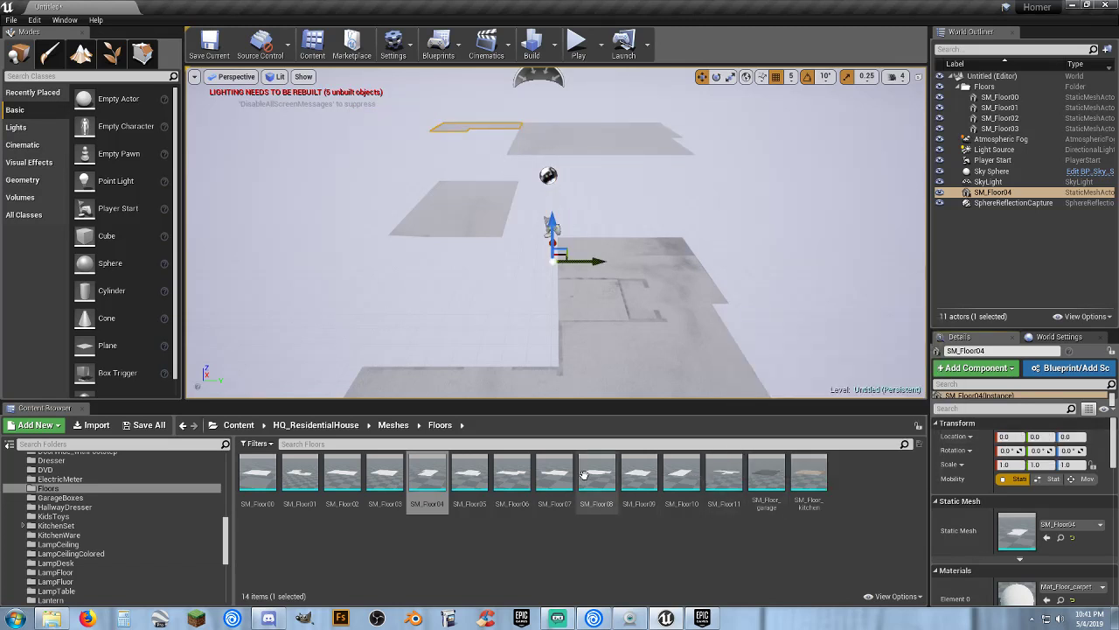
Add the SM_Floor05 mesh to the level and set its location to 0, 0, 0.
left_click_drag(469, 476, 499, 381)
left_click_drag(496, 316, 497, 315)
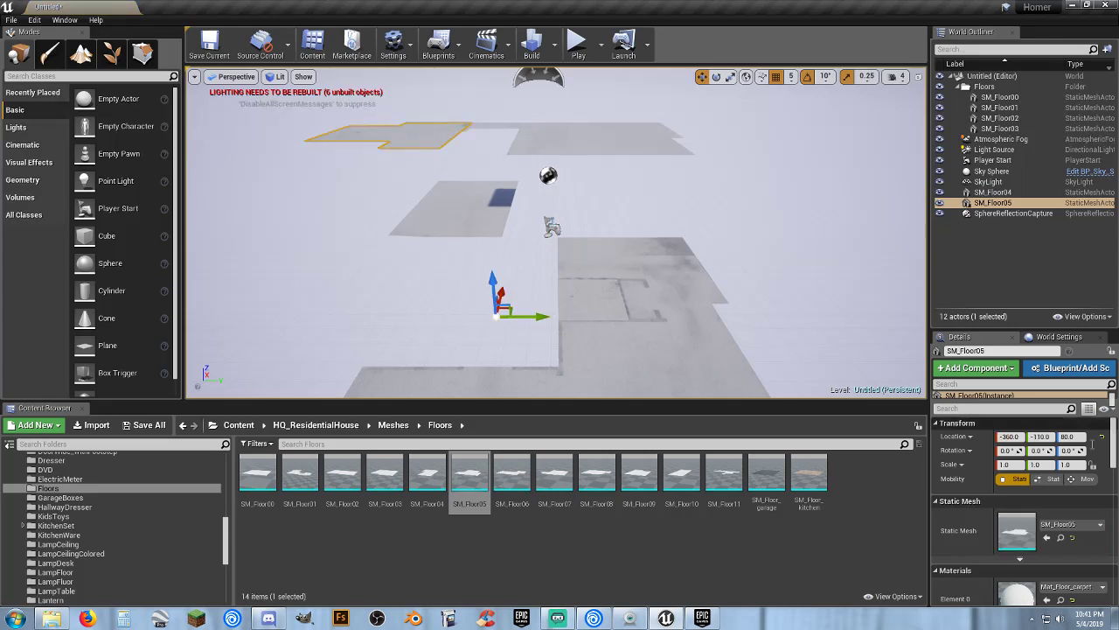
left_click(1010, 436)
type("0")
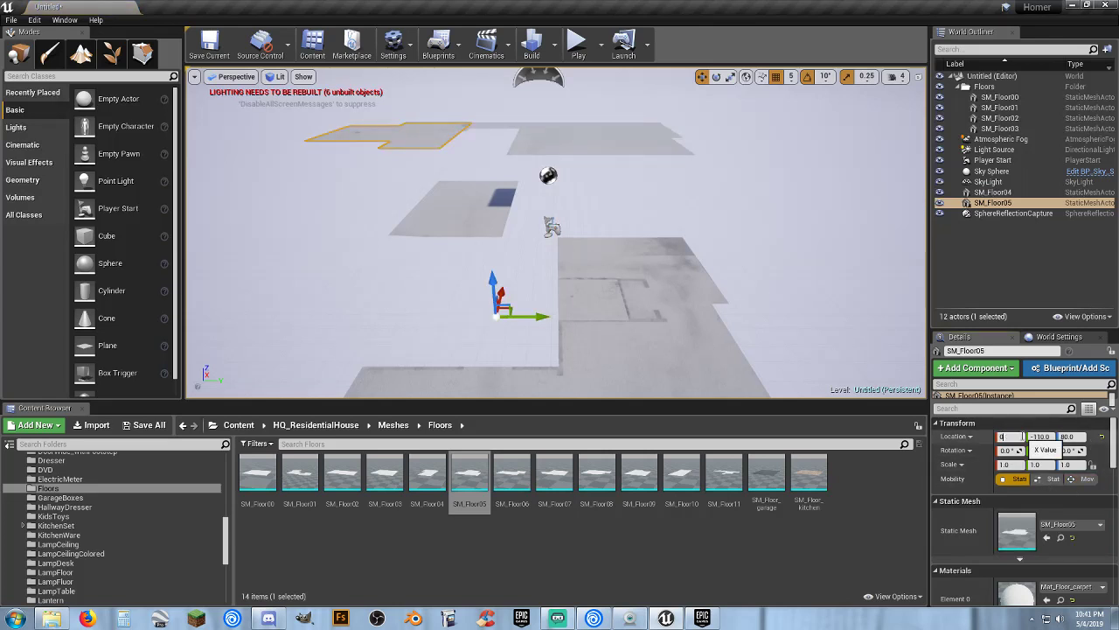
key("Tab")
type("0")
key("Tab")
type("0")
key("Return")
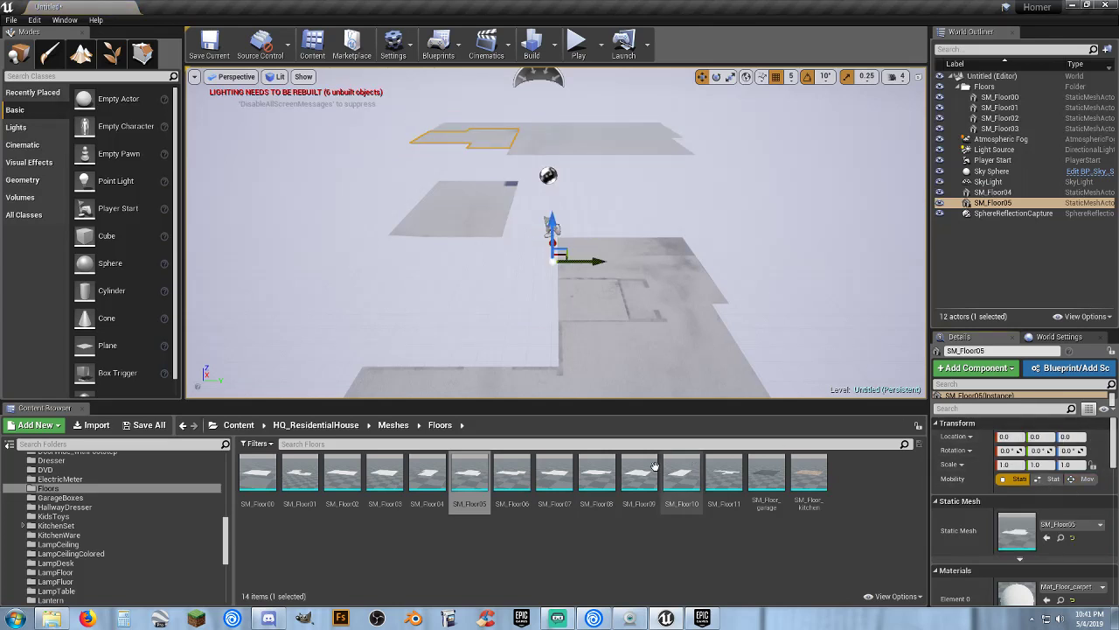
Add the SM_Floor06 mesh to the level and set its location to 0, 0, 0.
left_click_drag(513, 472, 522, 353)
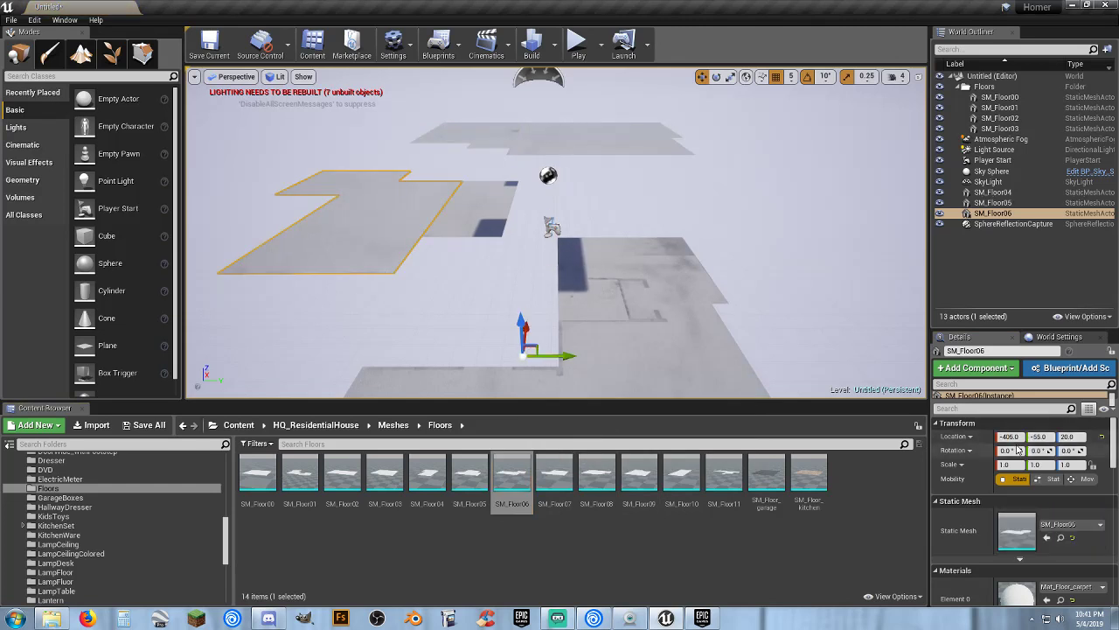
type("0")
key("Tab")
type("0")
key("Tab")
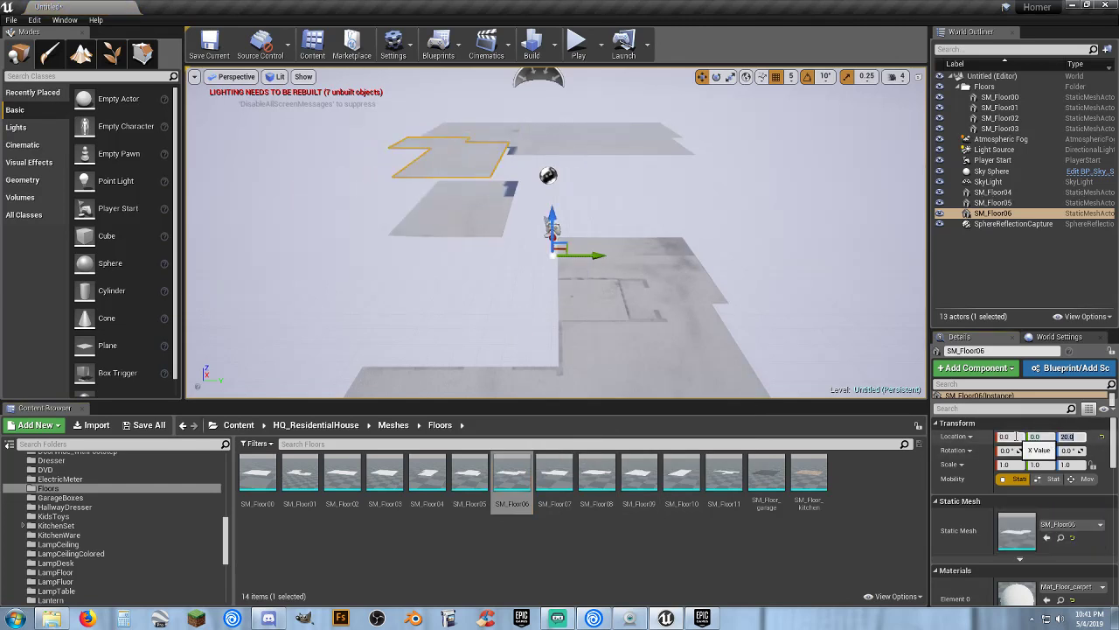
type("0")
key("Tab")
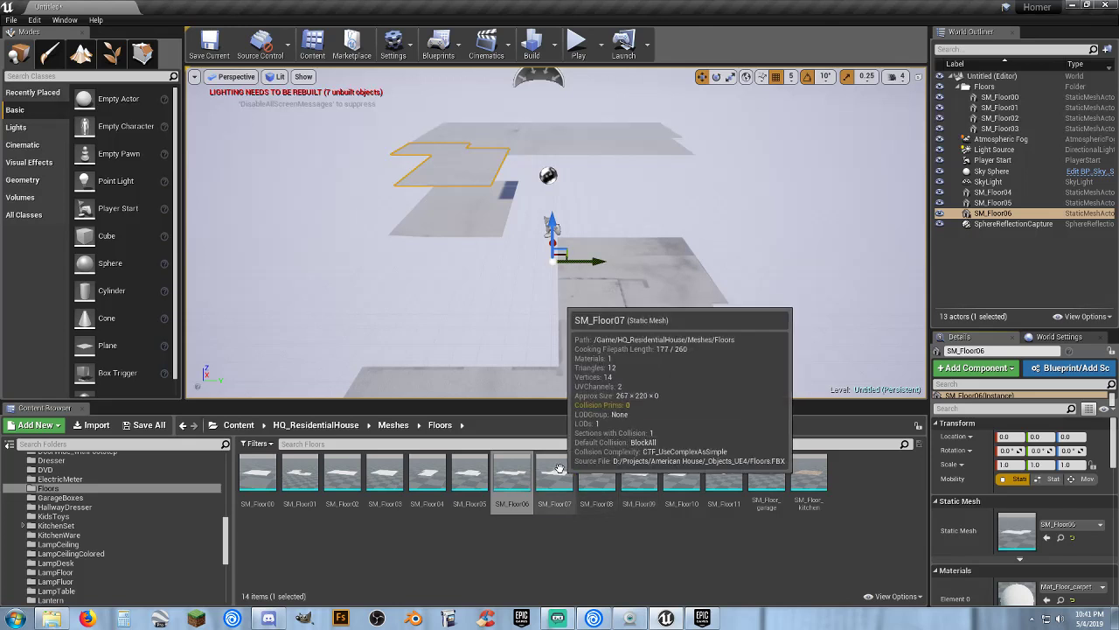
Add the SM_Floor07 mesh to the level and set its location to 0, 0, 0.
left_click_drag(554, 472, 531, 347)
left_click(1010, 436)
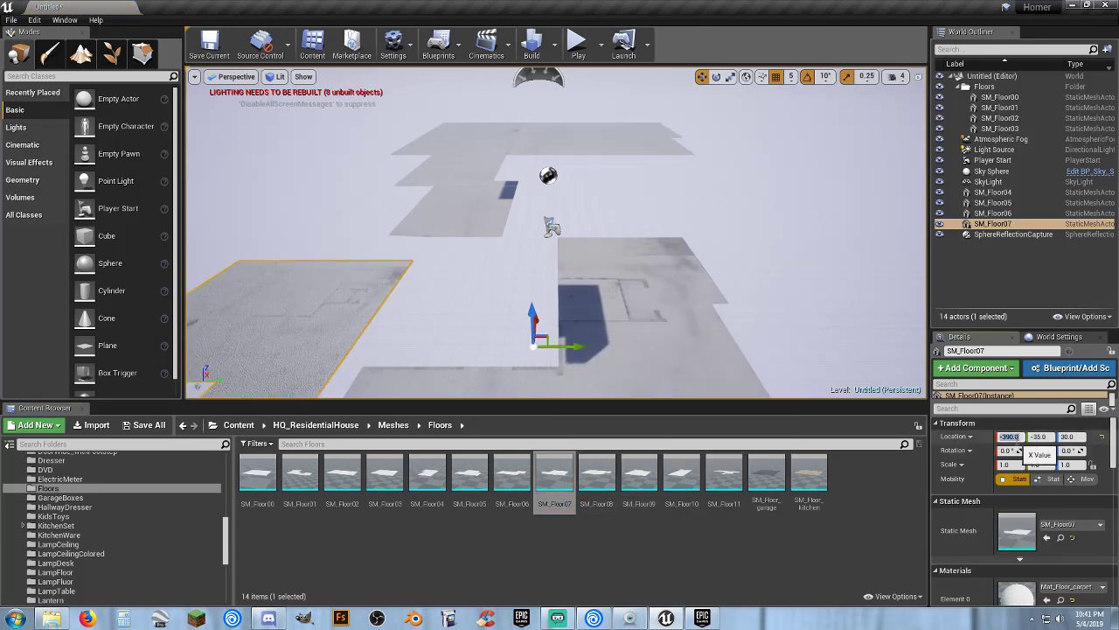
type("0")
key("Tab")
type("0")
key("Tab")
type("0")
key("Tab")
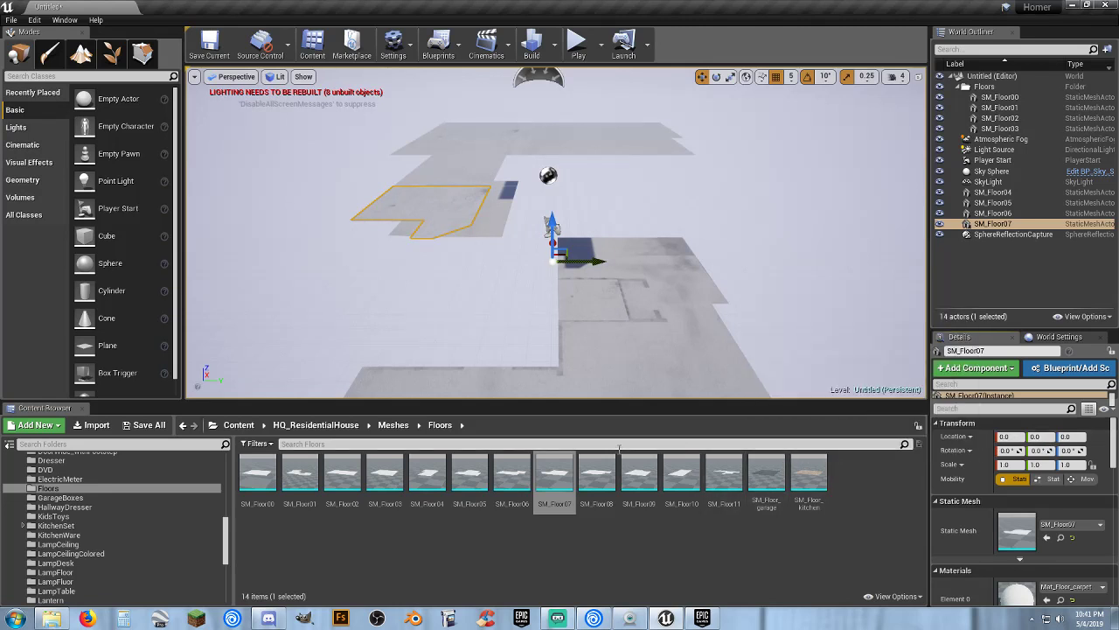
Add the SM_Floor08 mesh to the level and set its location to 0, 0, 0.
left_click_drag(596, 472, 517, 332)
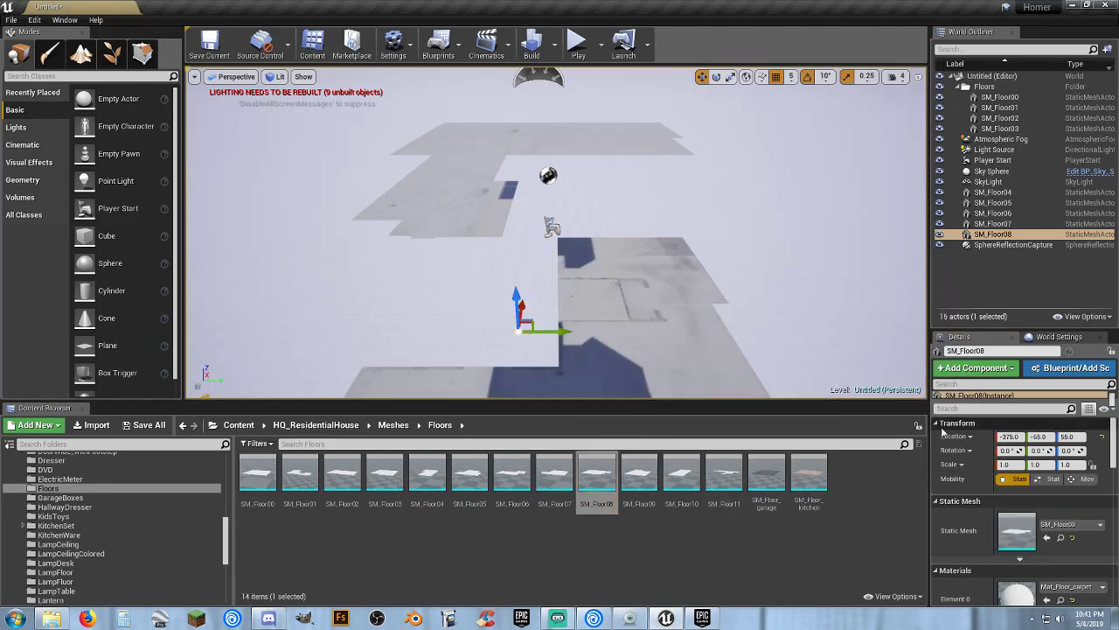
left_click(1010, 437)
type("0")
key("Tab")
type("0")
key("Tab")
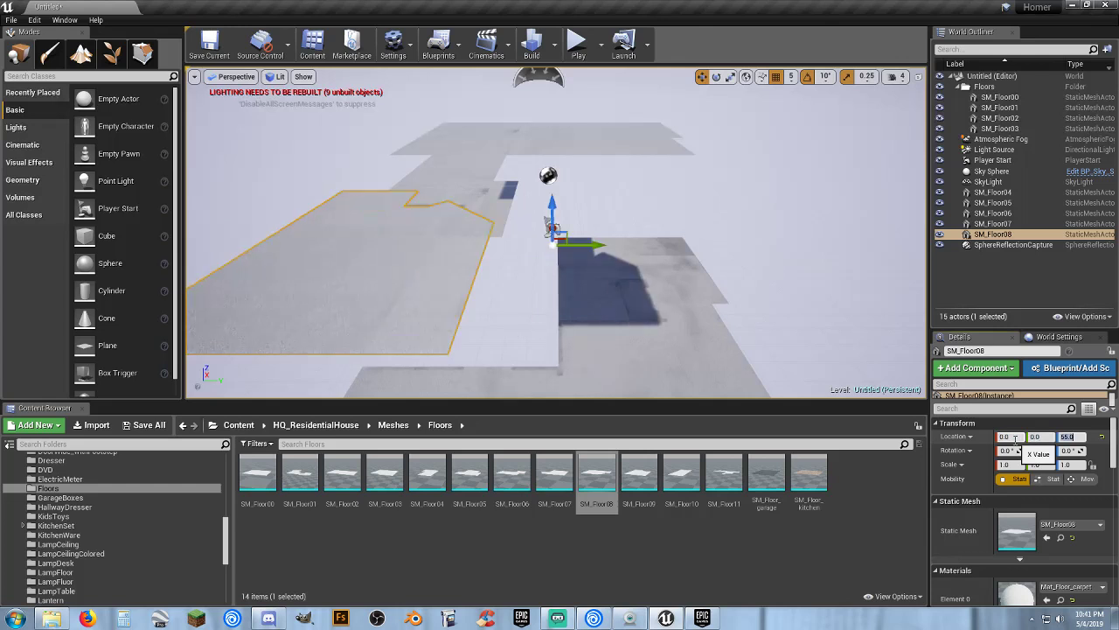
type("0")
key("Tab")
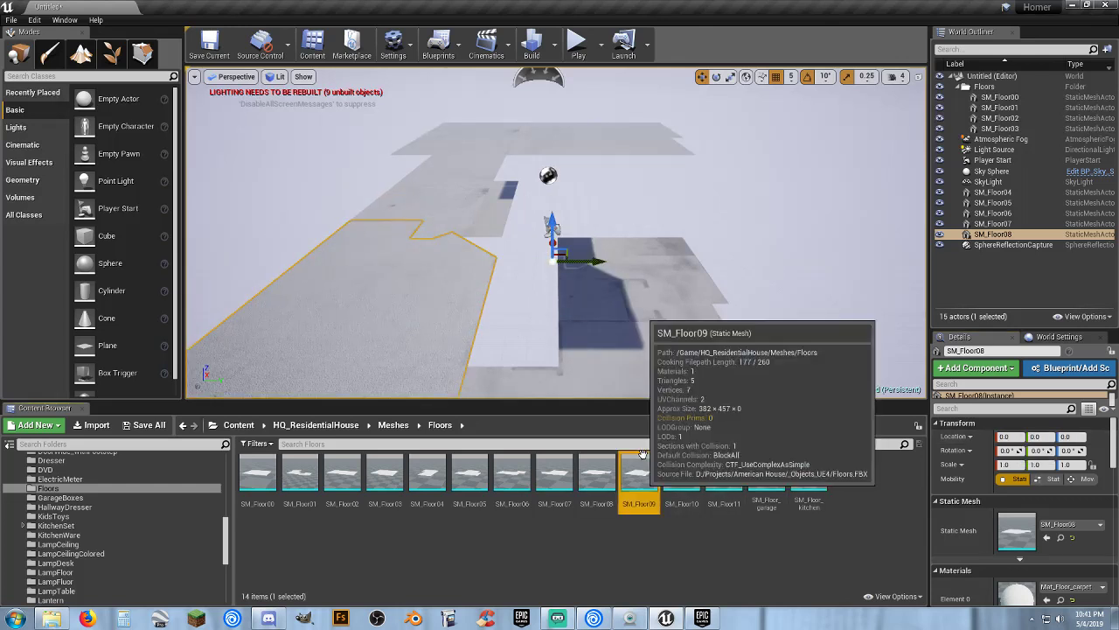
Add the SM_Floor09 mesh to the level and set its location to 0, 0, 0.
left_click_drag(638, 472, 641, 298)
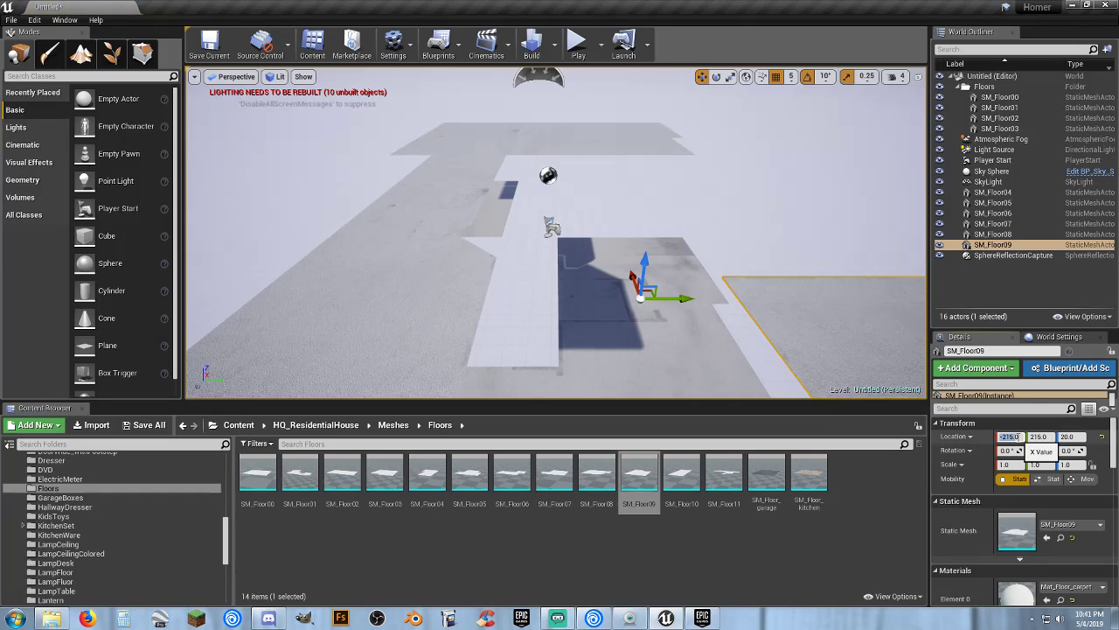
type("0")
key("Tab")
type("0")
key("Tab")
type("0")
key("Return")
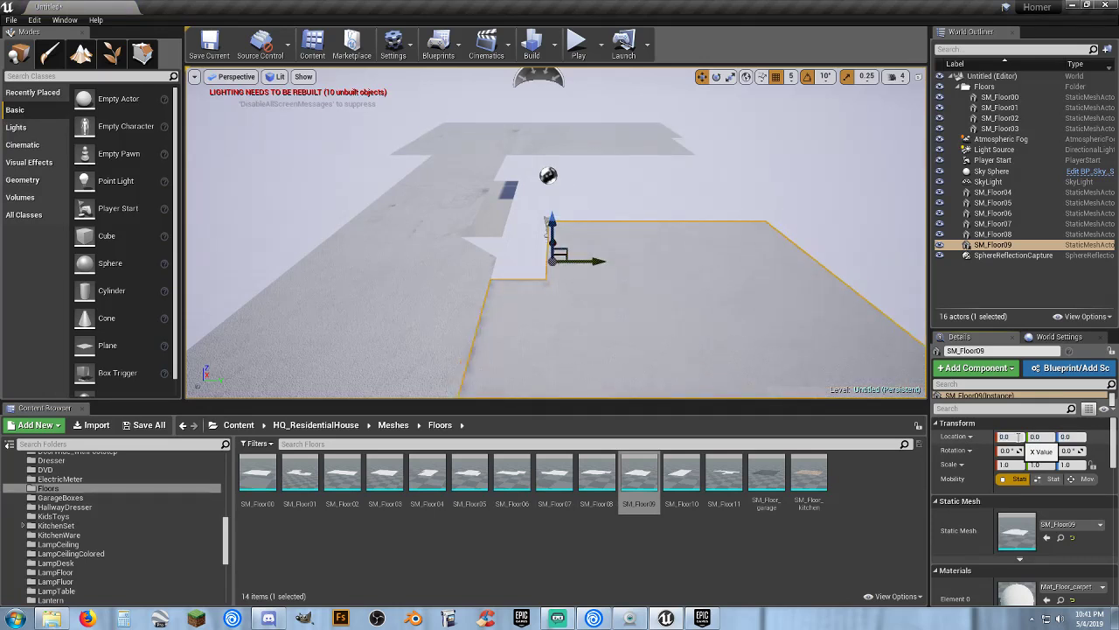
Add the SM_Floor10 mesh to the level and set its location to 0, 0, 0.
left_click_drag(682, 476, 675, 310)
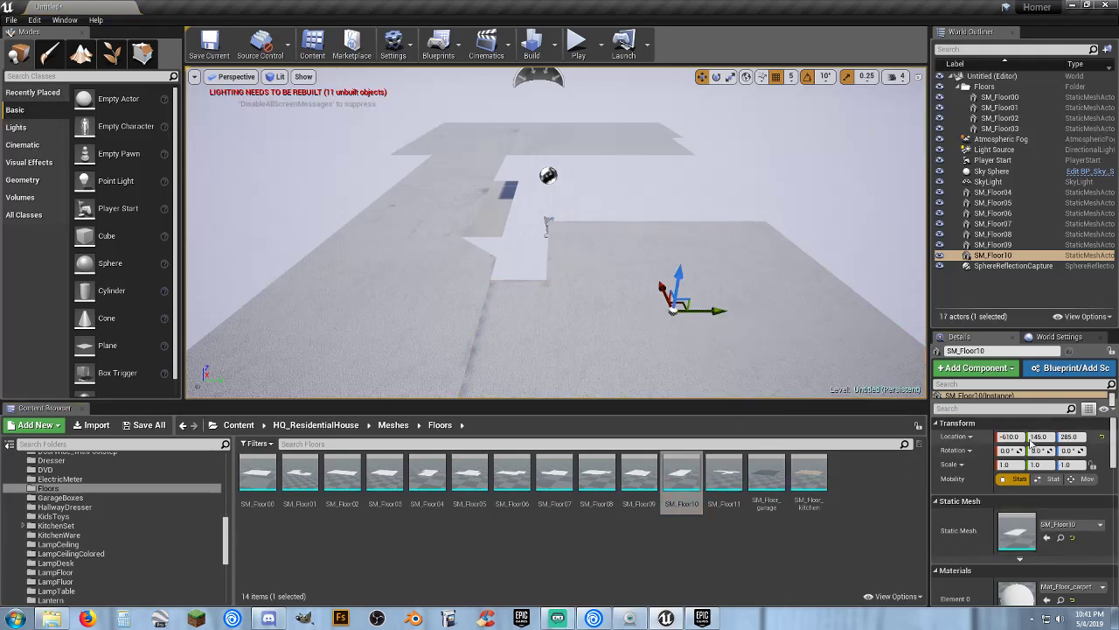
type("0")
key("Tab")
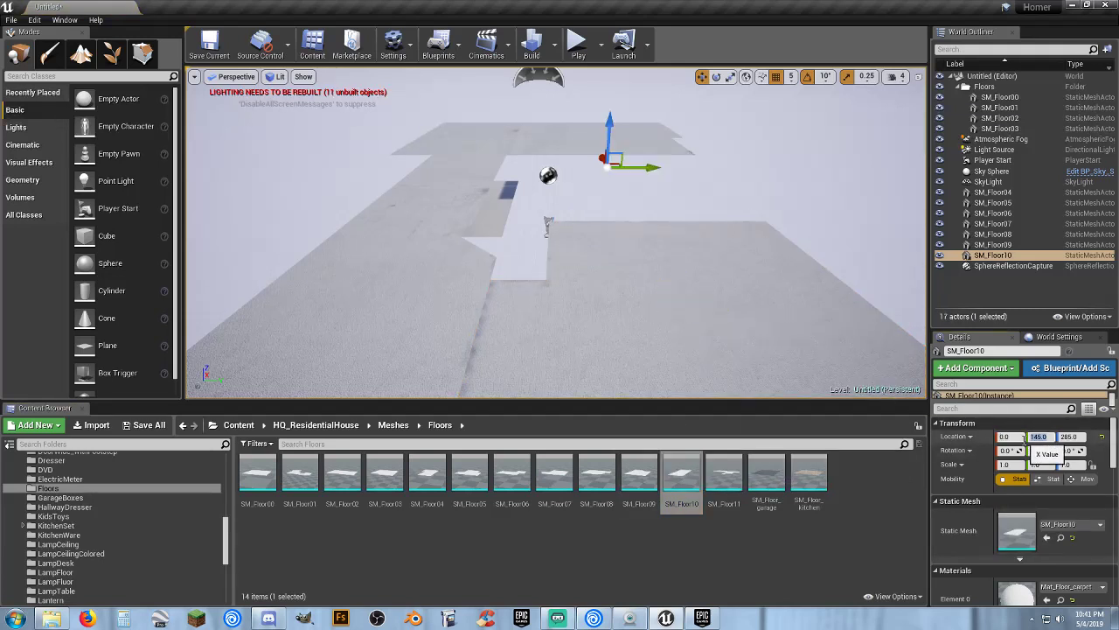
type("0")
key("Tab")
type("0")
key("Return")
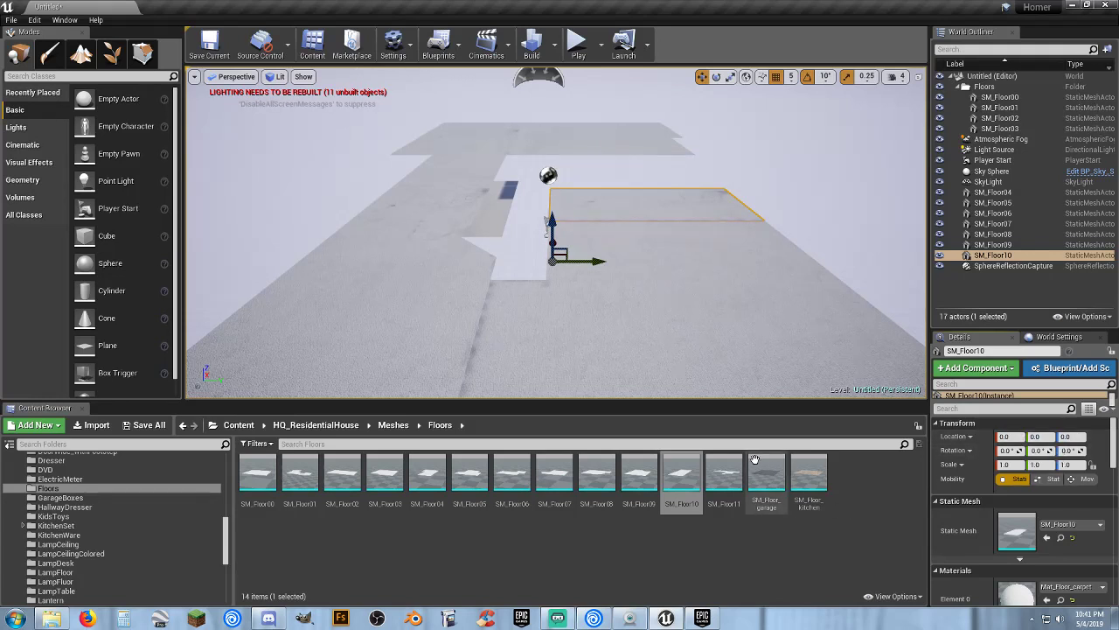
Add the SM_Floor11 mesh to the level and set its location to 0, 0, 0.
left_click_drag(724, 477, 680, 290)
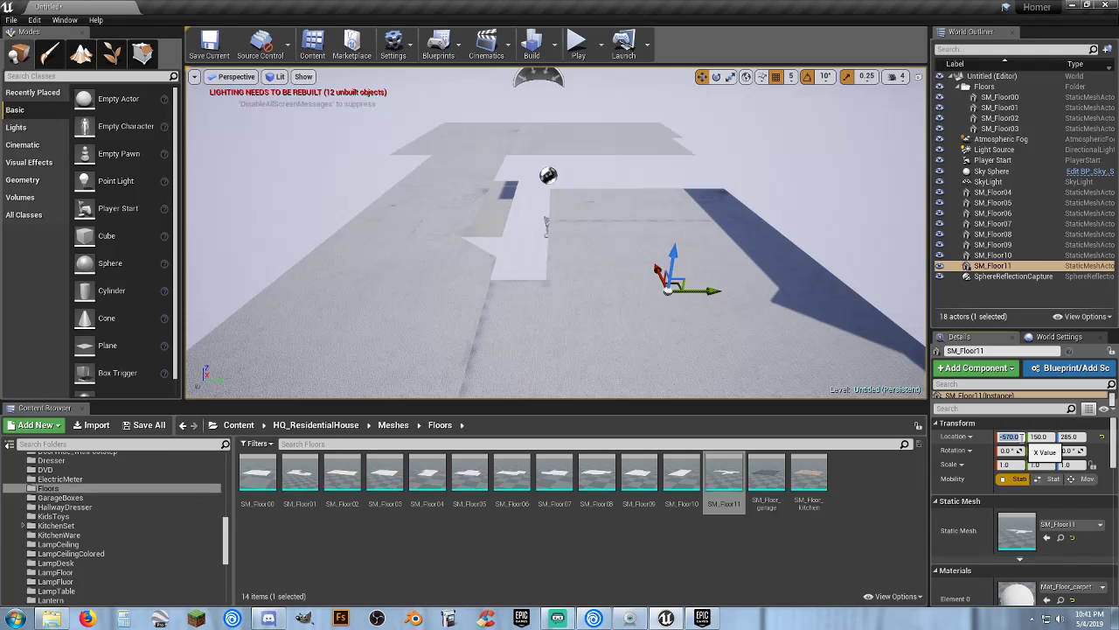
type("0")
key("Tab")
type("0")
key("Tab")
type("0")
key("Return")
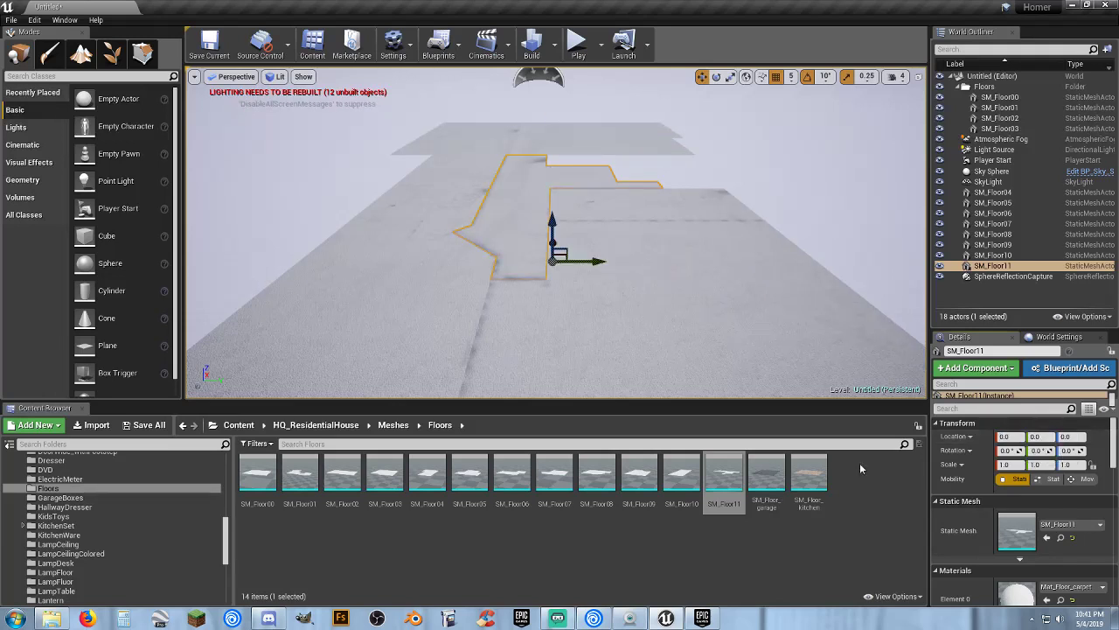
Add the SM_Floor_garage mesh to the level and set its location to 0, 0, 0.
left_click_drag(767, 474, 719, 293)
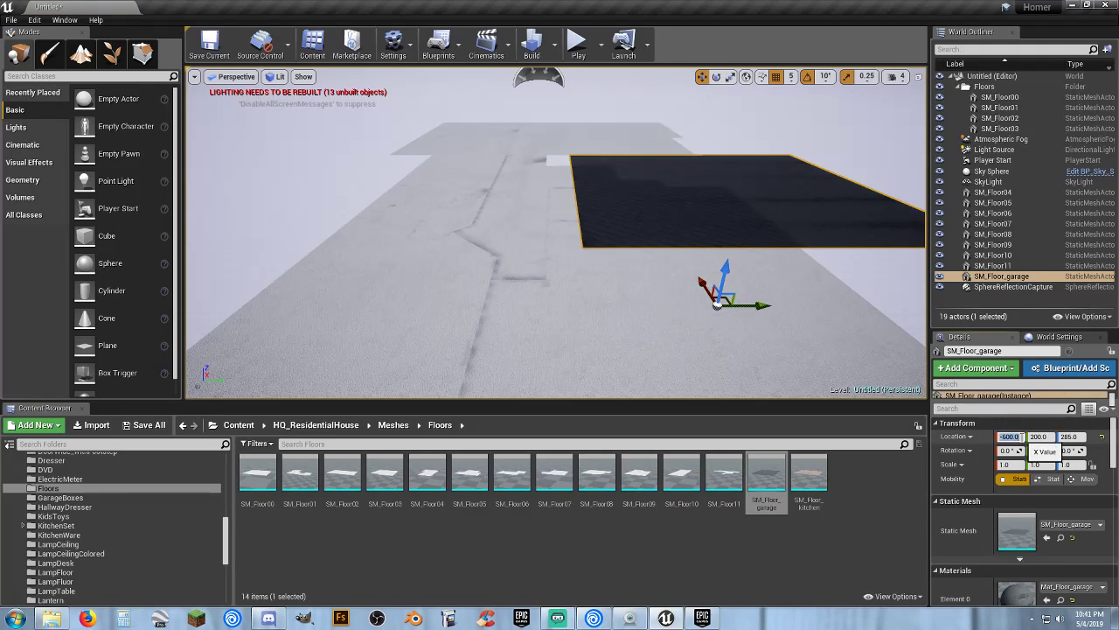
type("0")
key("Tab")
type("0")
key("Tab")
type("0")
key("Return")
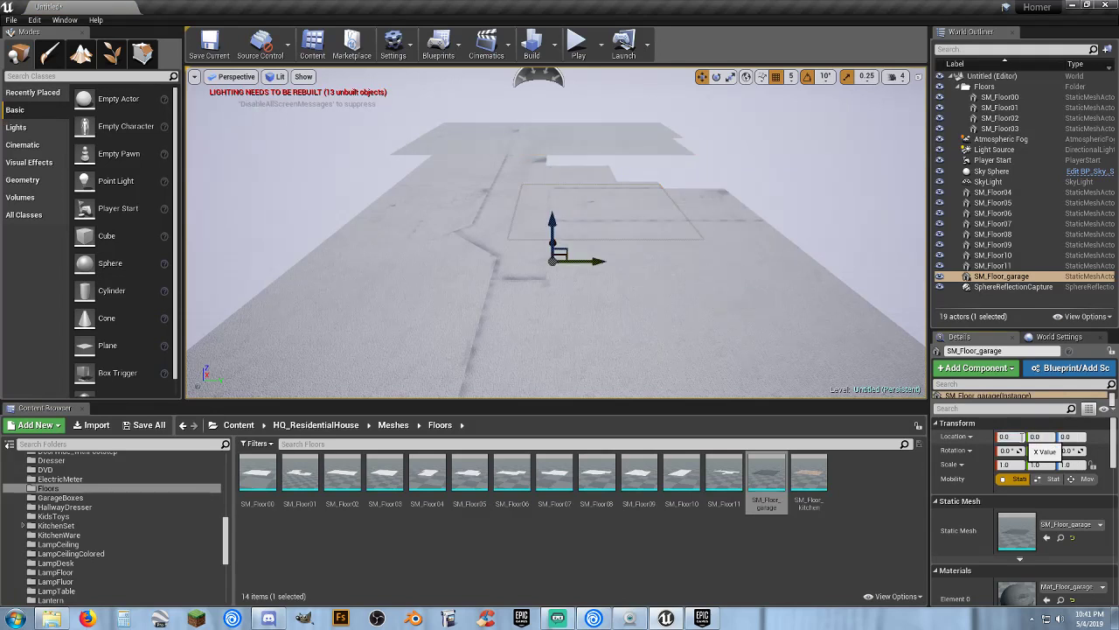
Add the SM_Floor_kitchen mesh to the level and set its location to 0, 0, 0.
left_click_drag(809, 476, 734, 317)
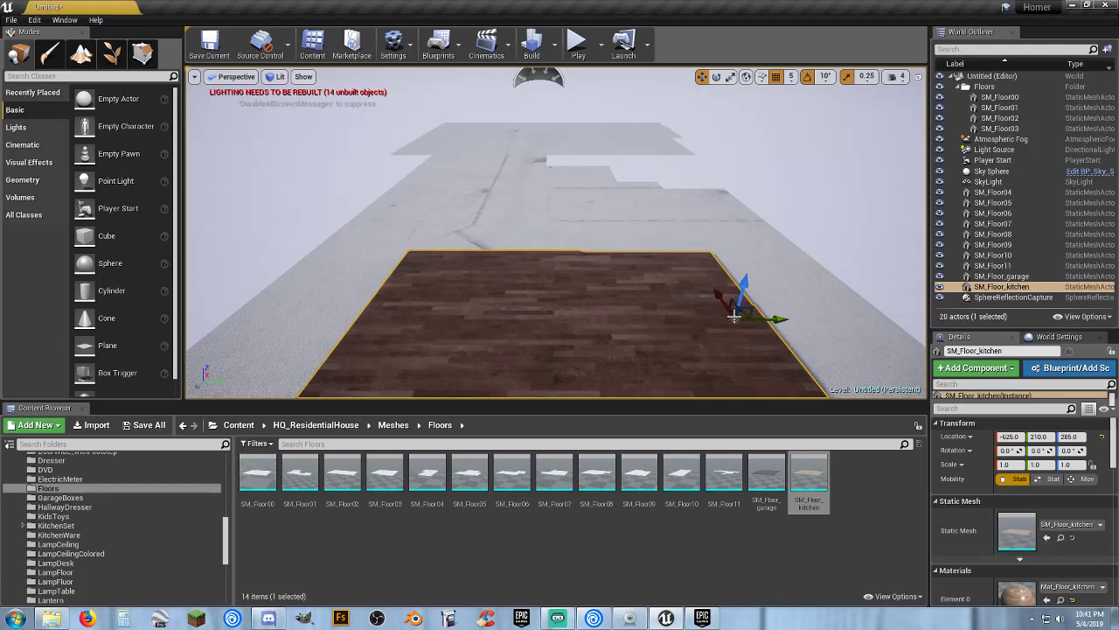
left_click(1010, 437)
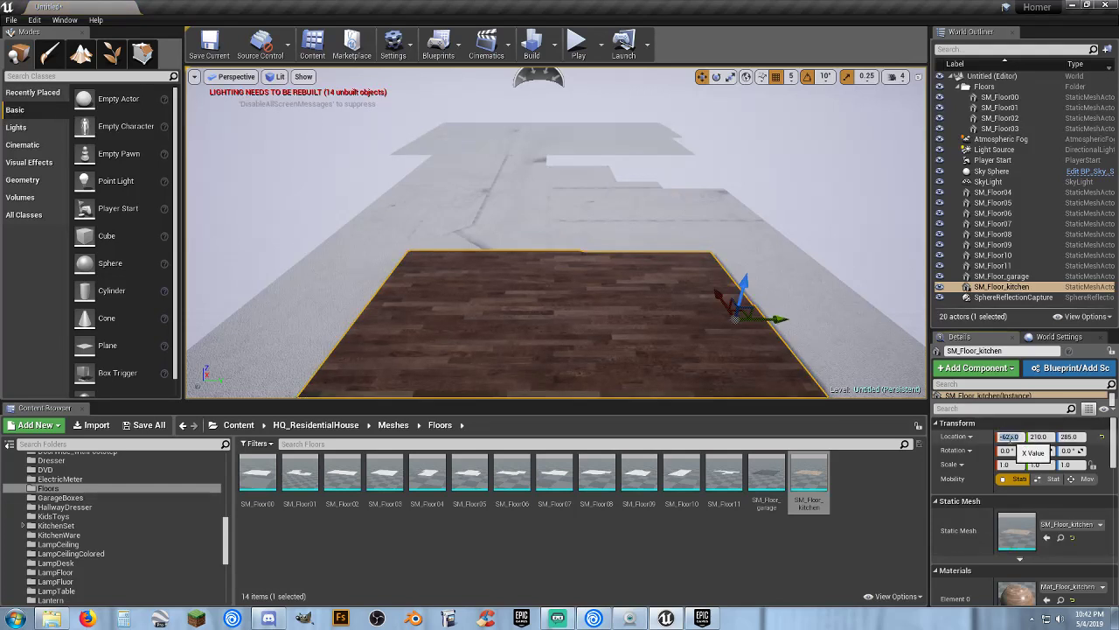
type("0")
key("Tab")
type("0")
key("Tab")
type("0")
key("Return")
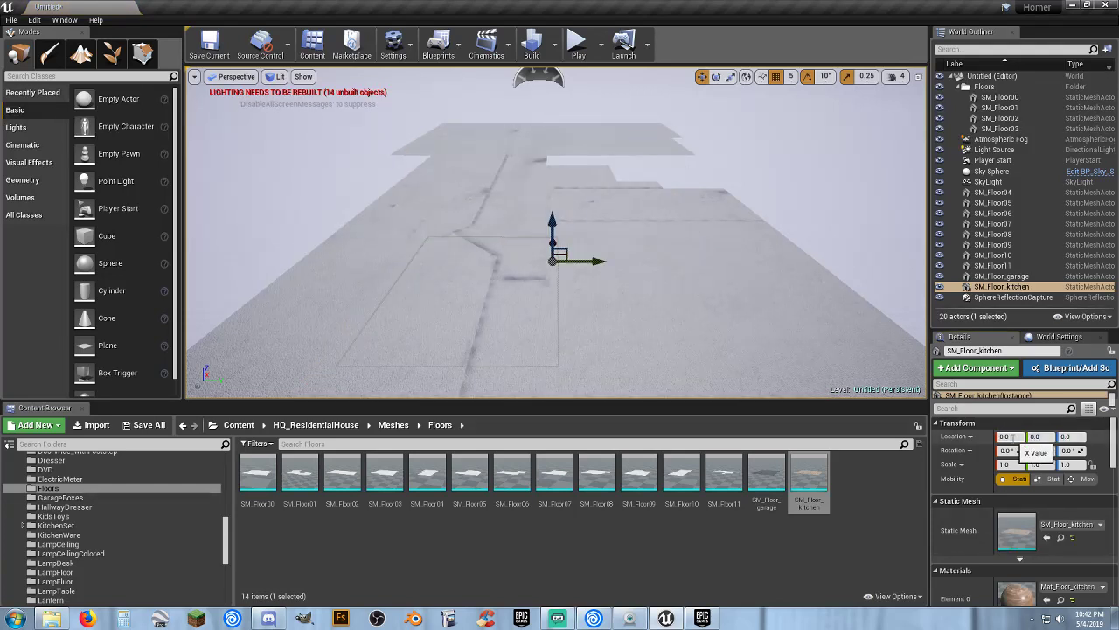
Move the actors SM_Floor04 through SM_Floor_kitchen into the Floors folder, leaving SM_Floor00 selected.
left_click(1005, 192)
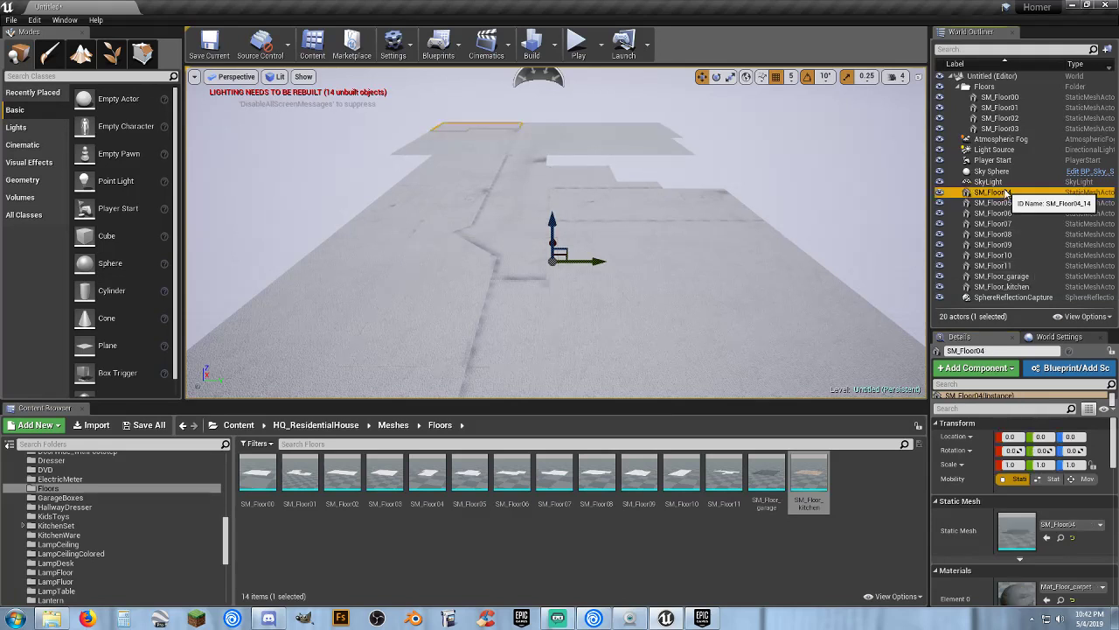
left_click(1002, 286, "shift")
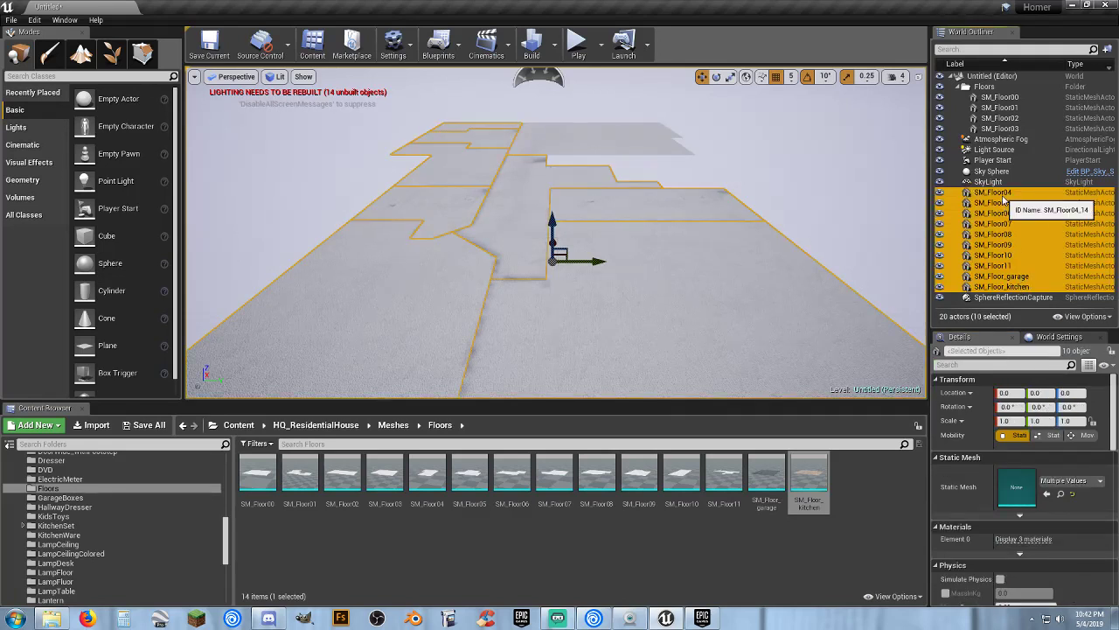
left_click_drag(1003, 200, 985, 87)
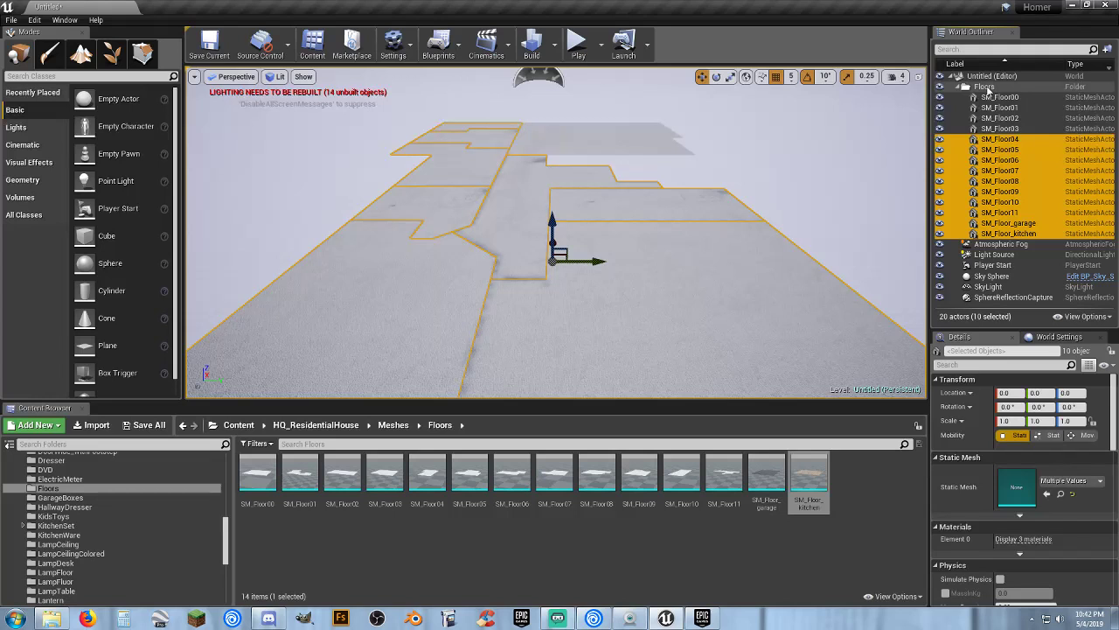
left_click(993, 96)
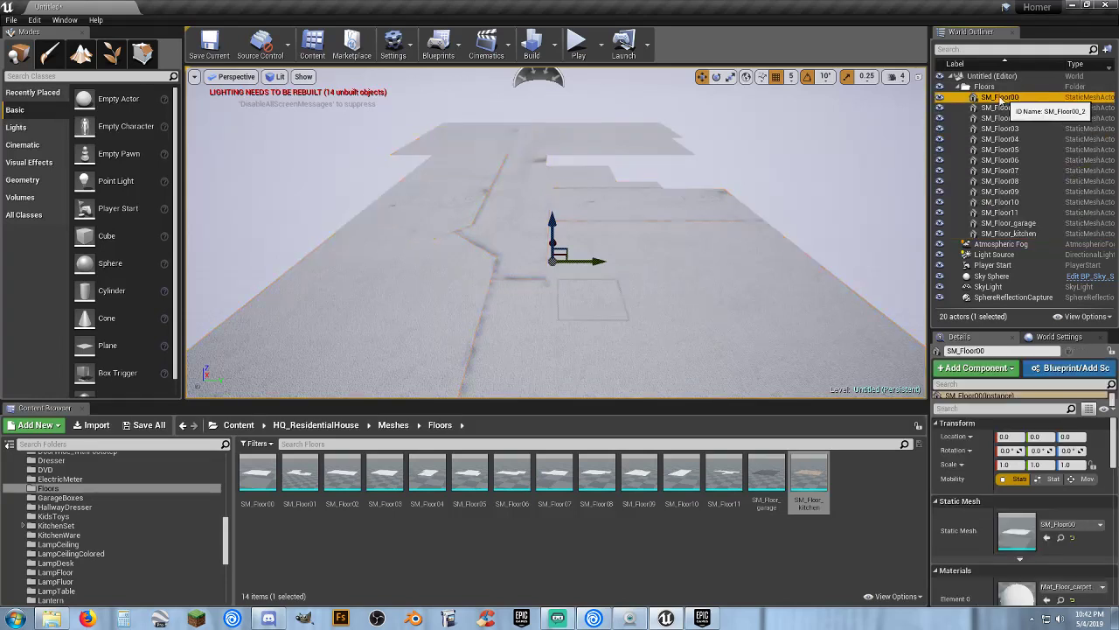
Set the level's GameMode Override to ThirdPersonGameMode in the World Settings.
key("d")
right_click_drag(651, 247, 350, 278)
key("w")
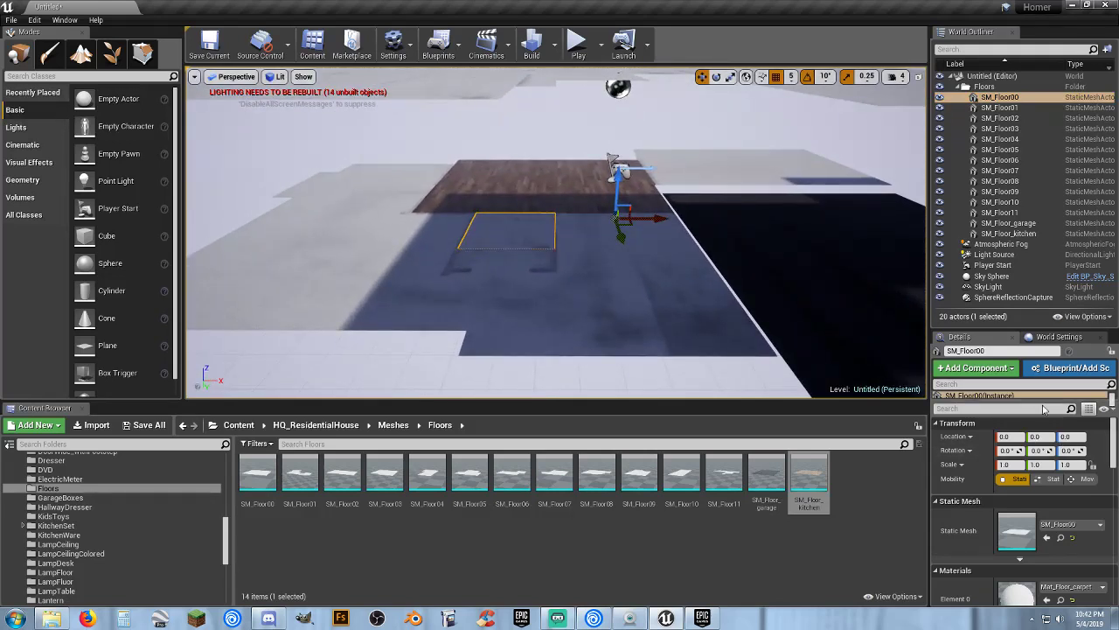
left_click(1054, 336)
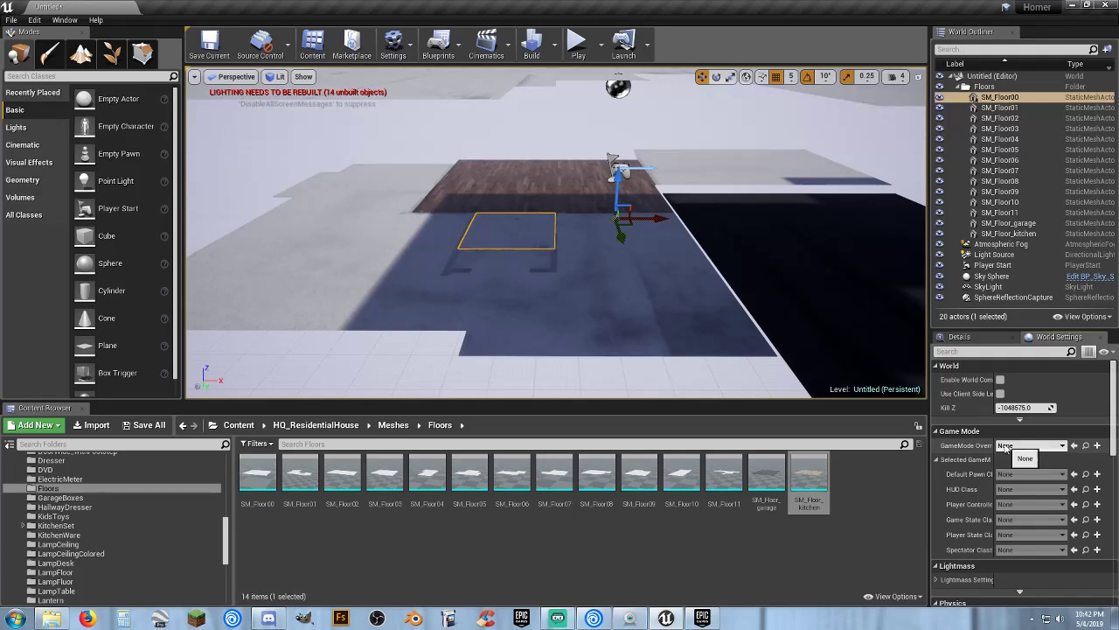
left_click(1006, 446)
left_click(1005, 545)
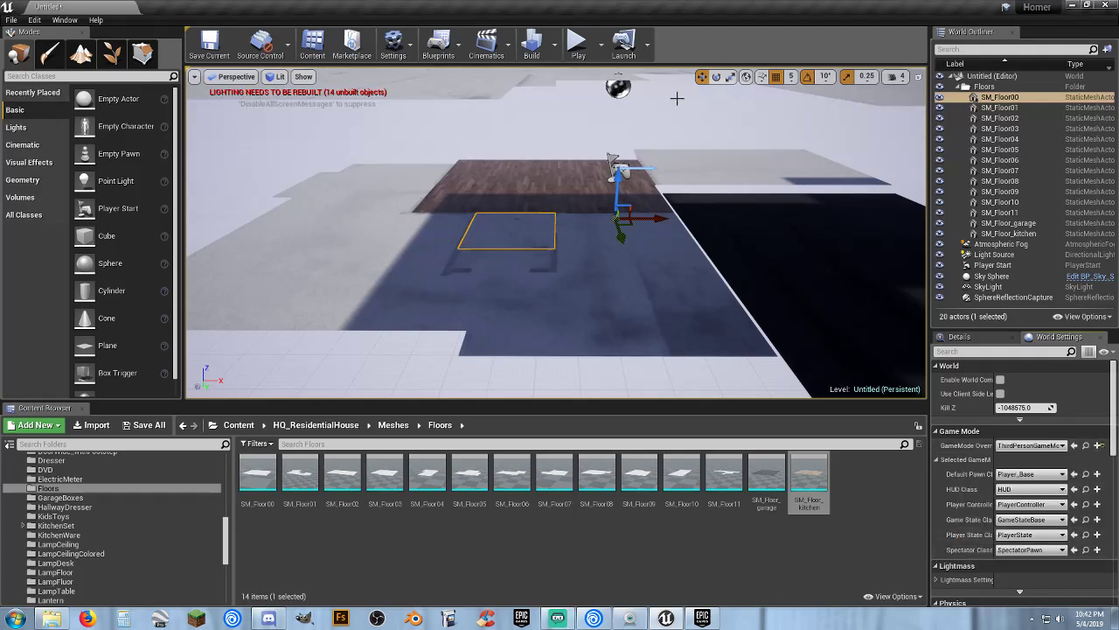
Play-test the level by running and jumping with the character across the floors, and end the play session.
left_click(577, 43)
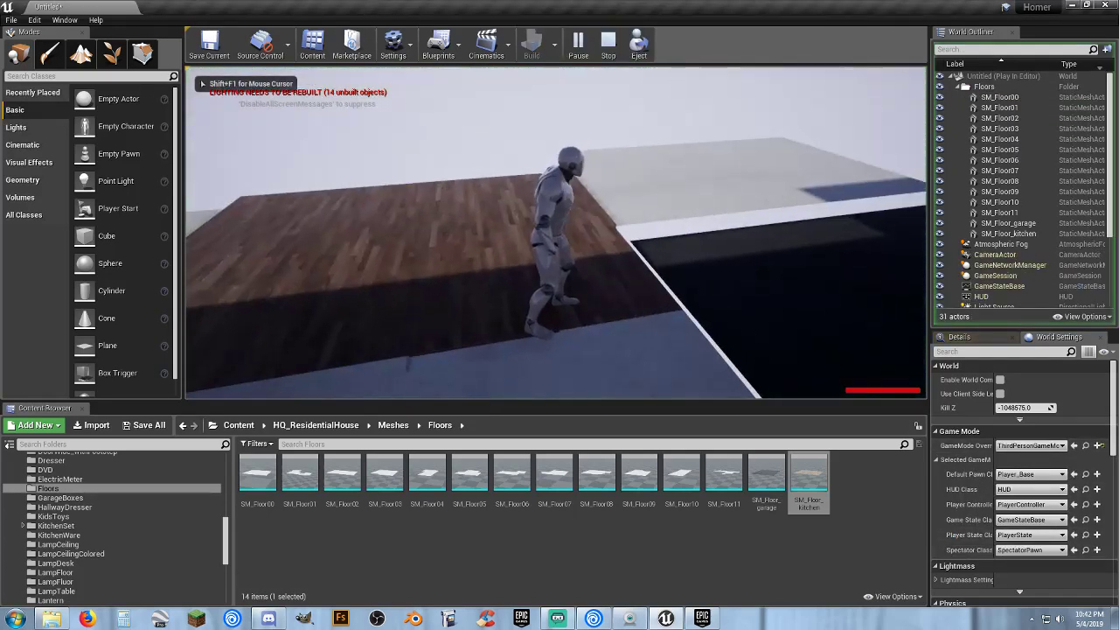
key("w")
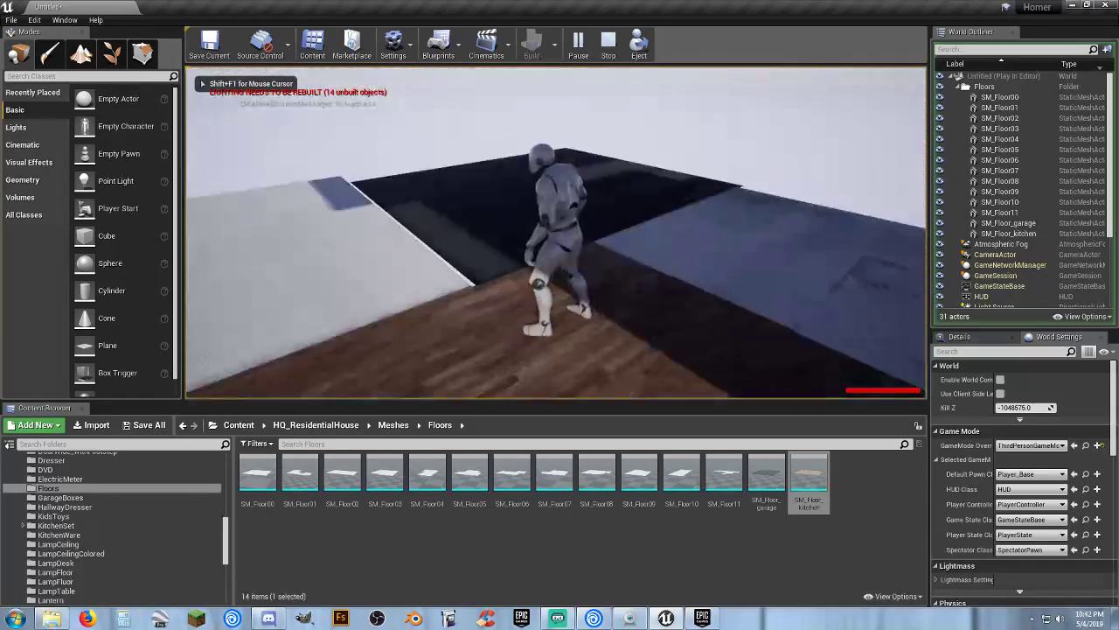
key("w")
key("d")
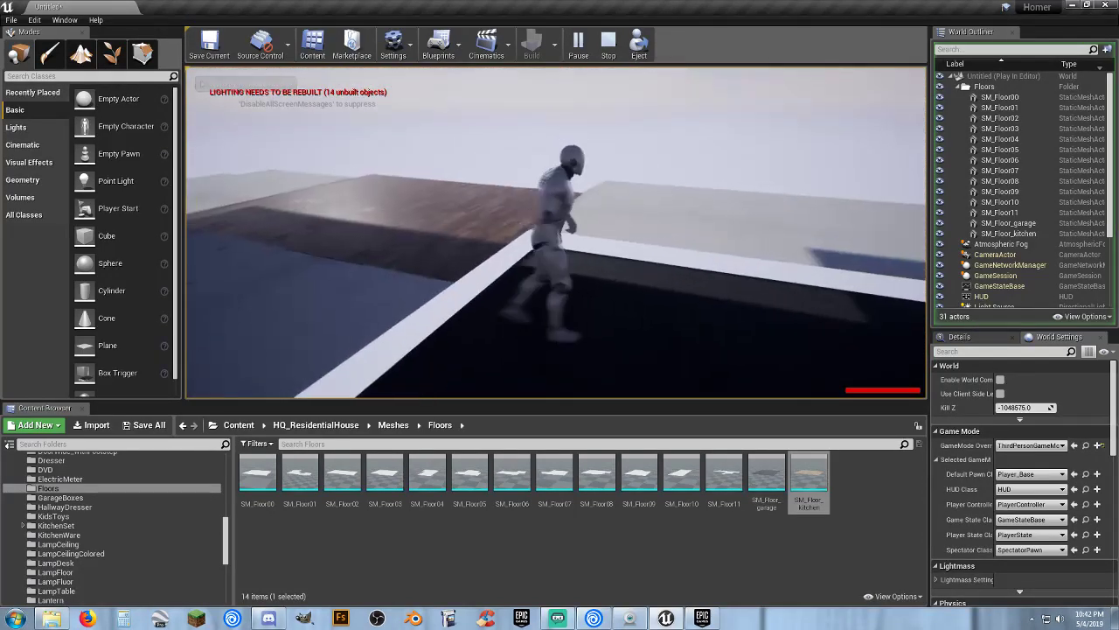
key("w")
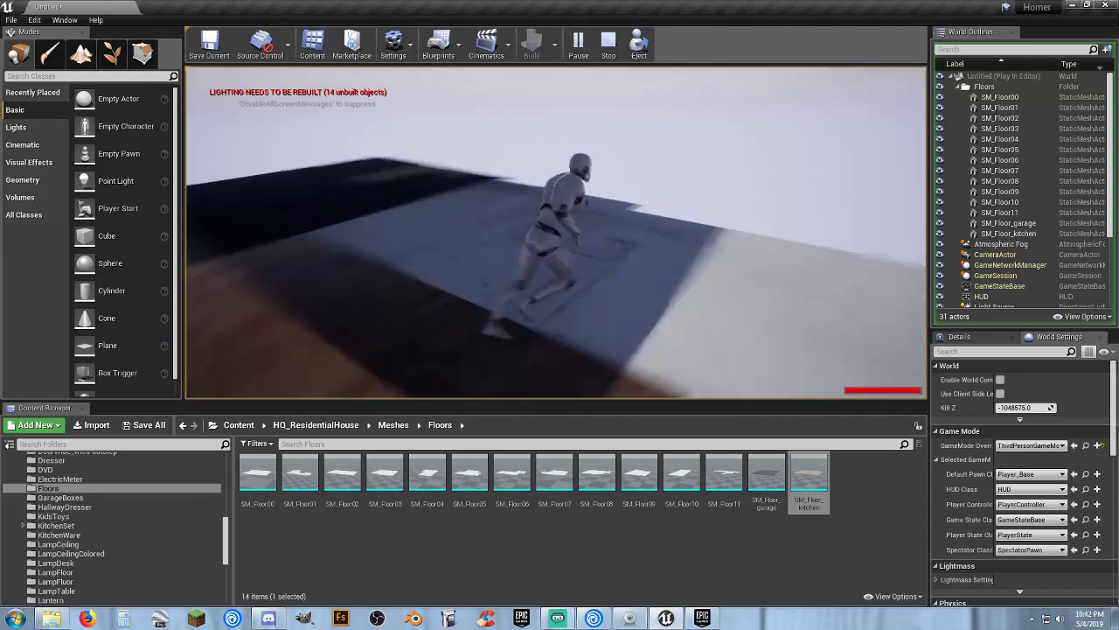
key("w")
key("space")
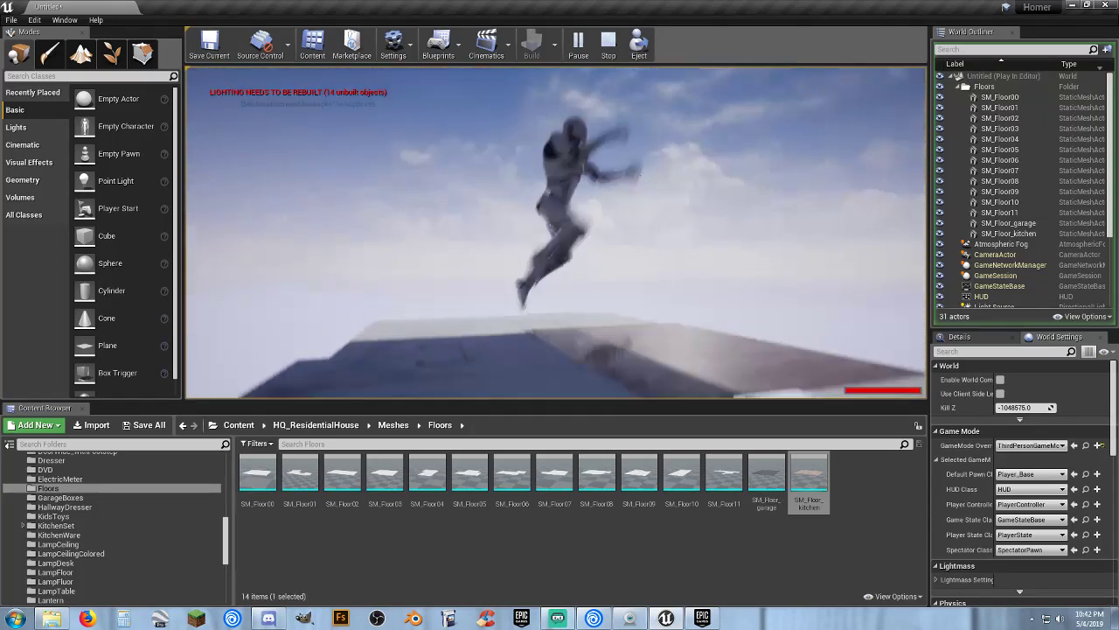
key("w")
key("Escape")
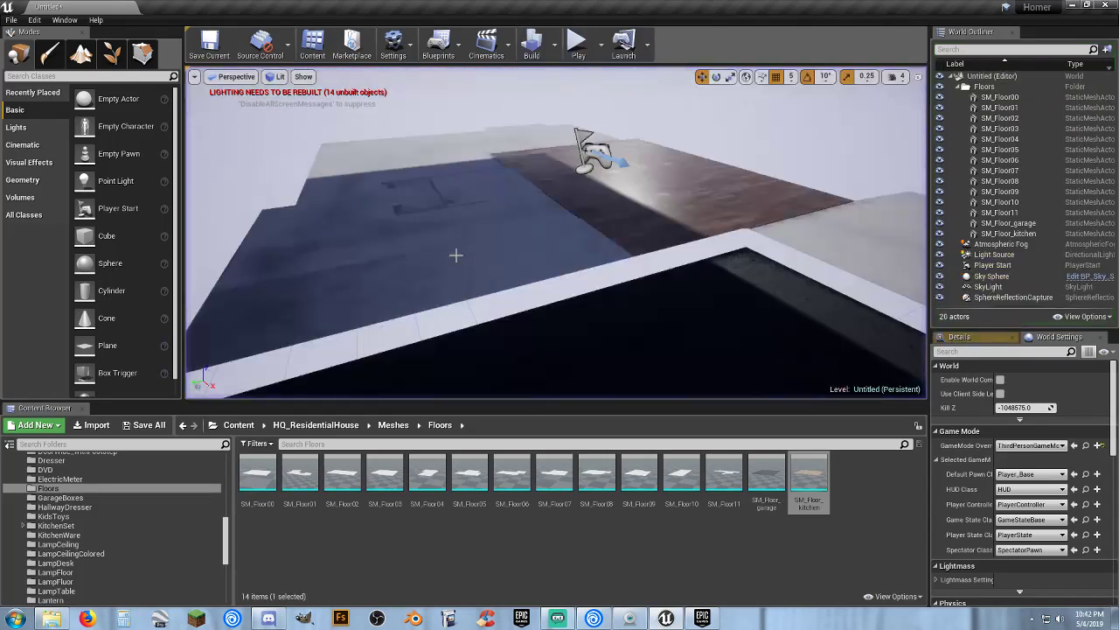
Open the HQ_ResidentialHouse Meshes folder in the Content Browser.
right_click_drag(456, 256, 459, 290)
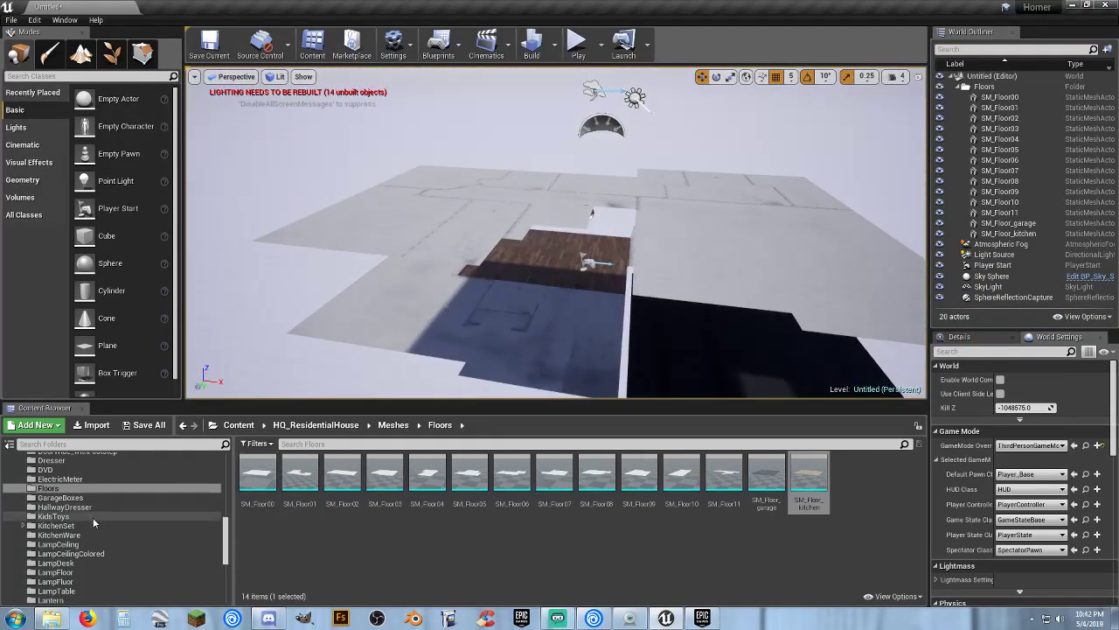
scroll(92, 519, "up", 6)
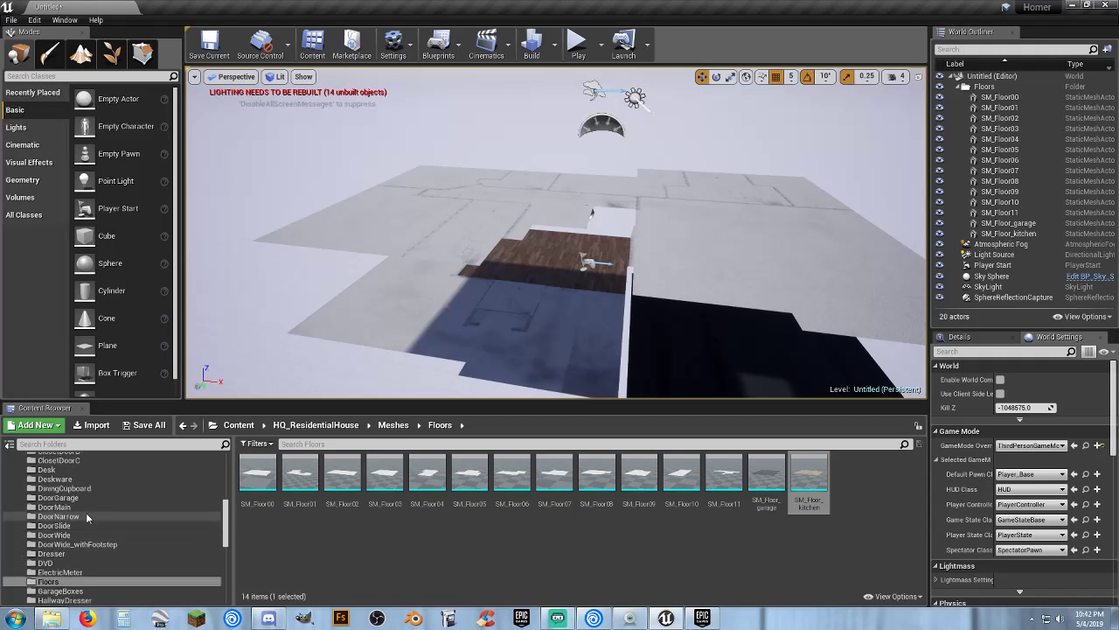
scroll(70, 494, "up", 5)
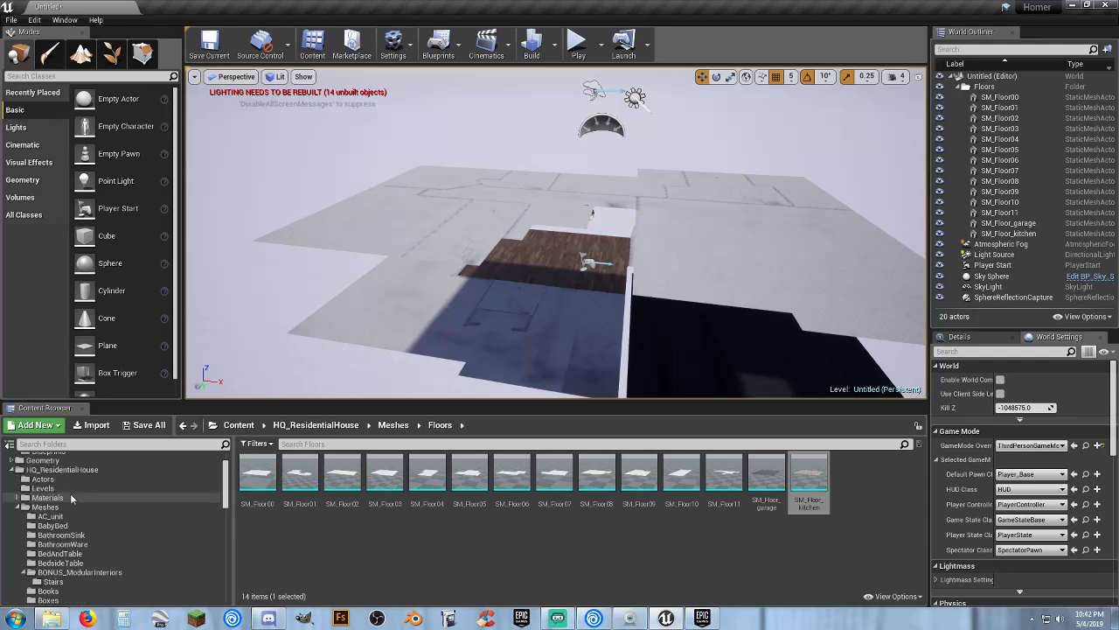
left_click(45, 507)
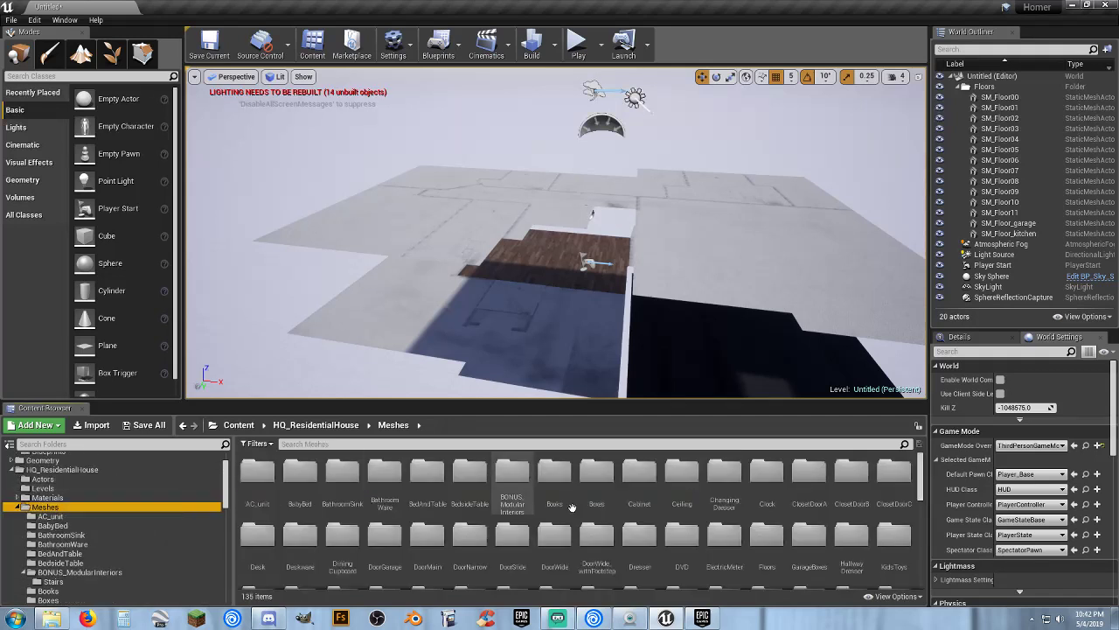
Add the SM_House_exterior mesh to the level and set its location to 0, 0, 0.
scroll(646, 508, "down", 1)
scroll(645, 509, "down", 4)
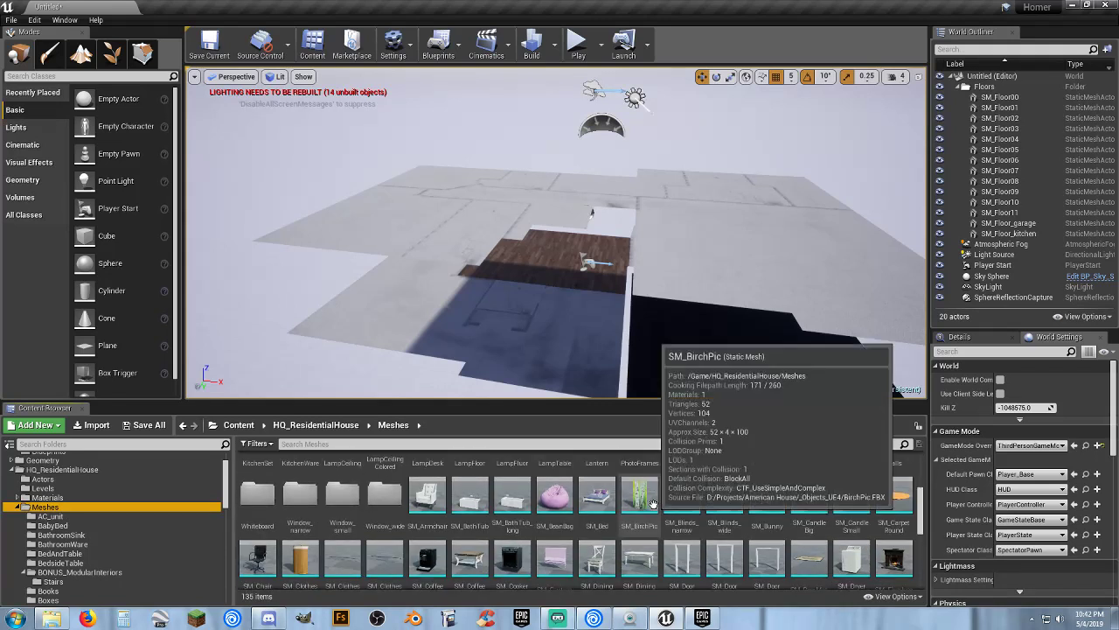
scroll(656, 505, "down", 1)
left_click(470, 529)
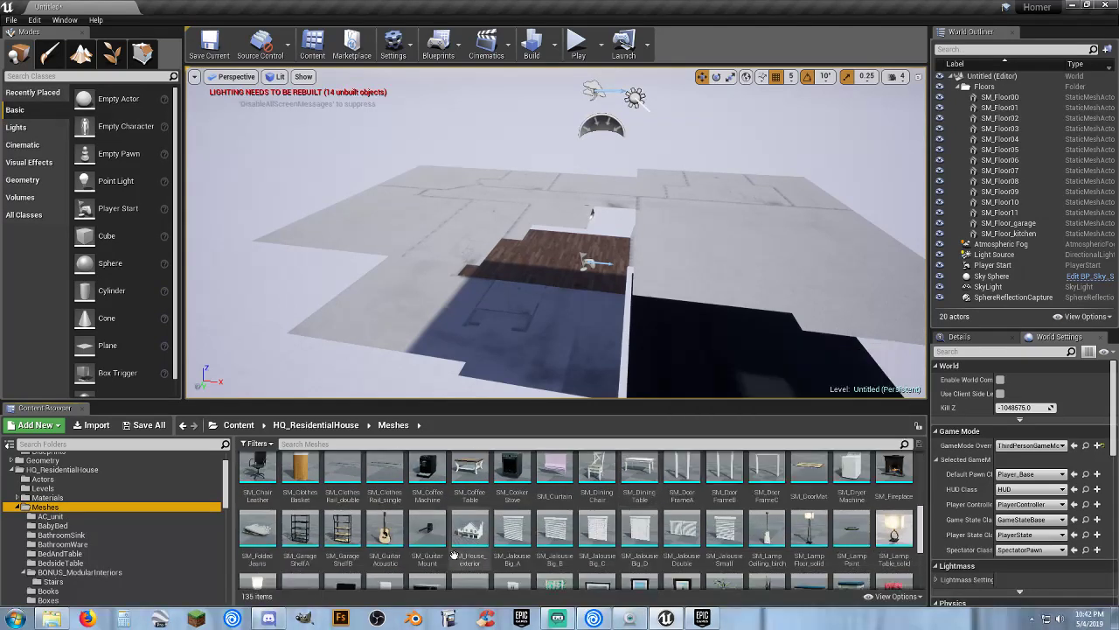
left_click_drag(470, 529, 583, 340)
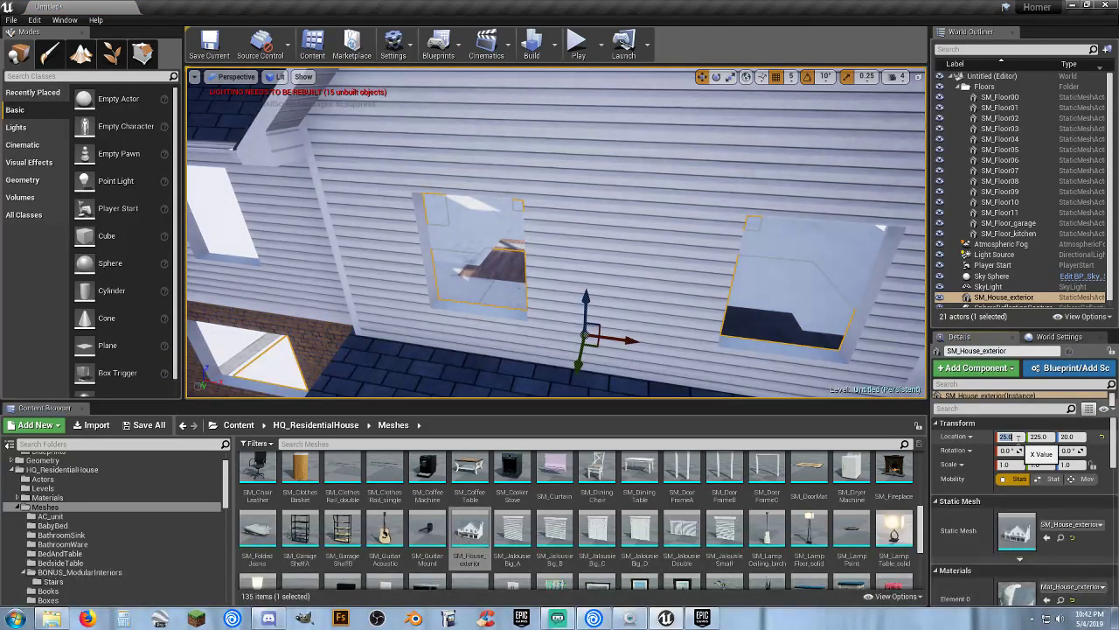
type("0")
key("Tab")
type("0")
key("Tab")
type("0")
key("Return")
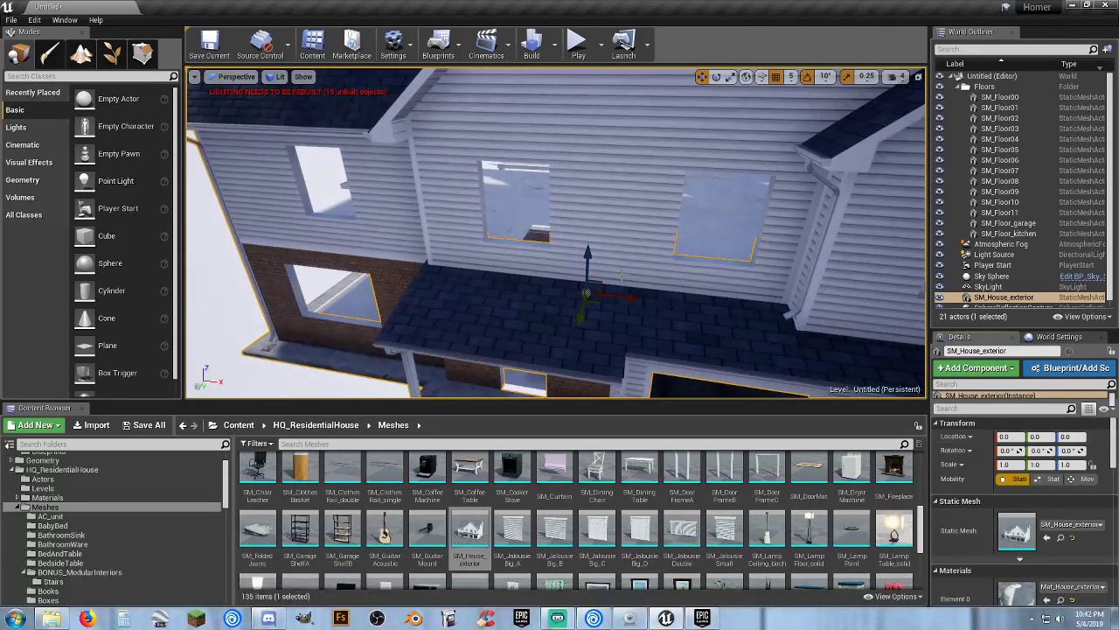
Move SM_House_exterior into the Floors folder of the World Outliner and collapse that folder.
key("s")
right_click_drag(593, 156, 579, 219)
key("w")
key("s")
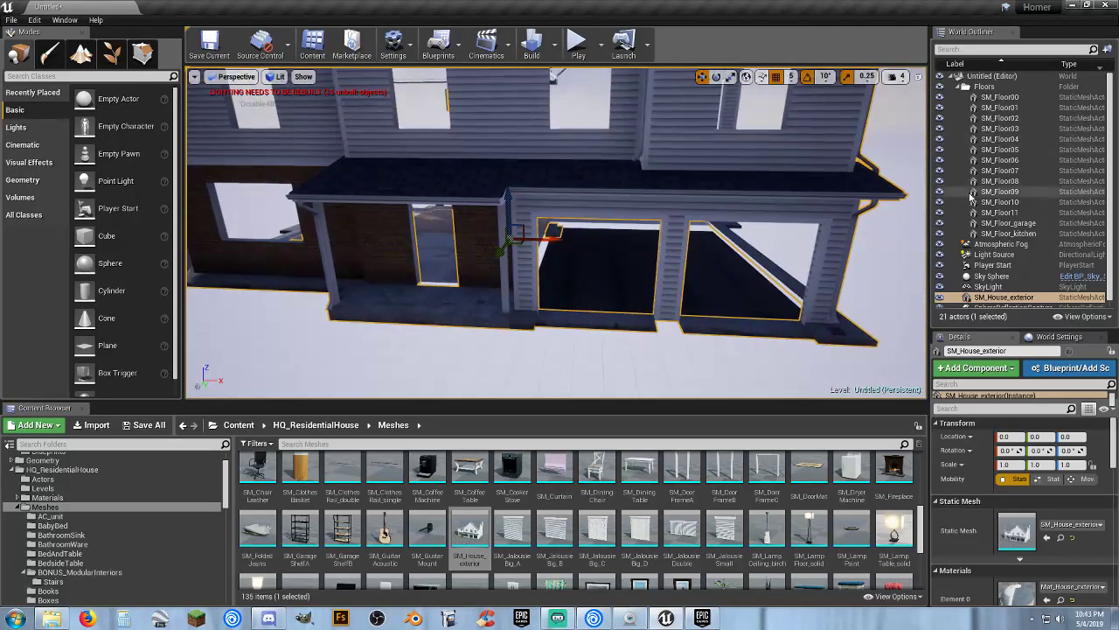
left_click_drag(1012, 293, 1006, 90)
left_click(958, 88)
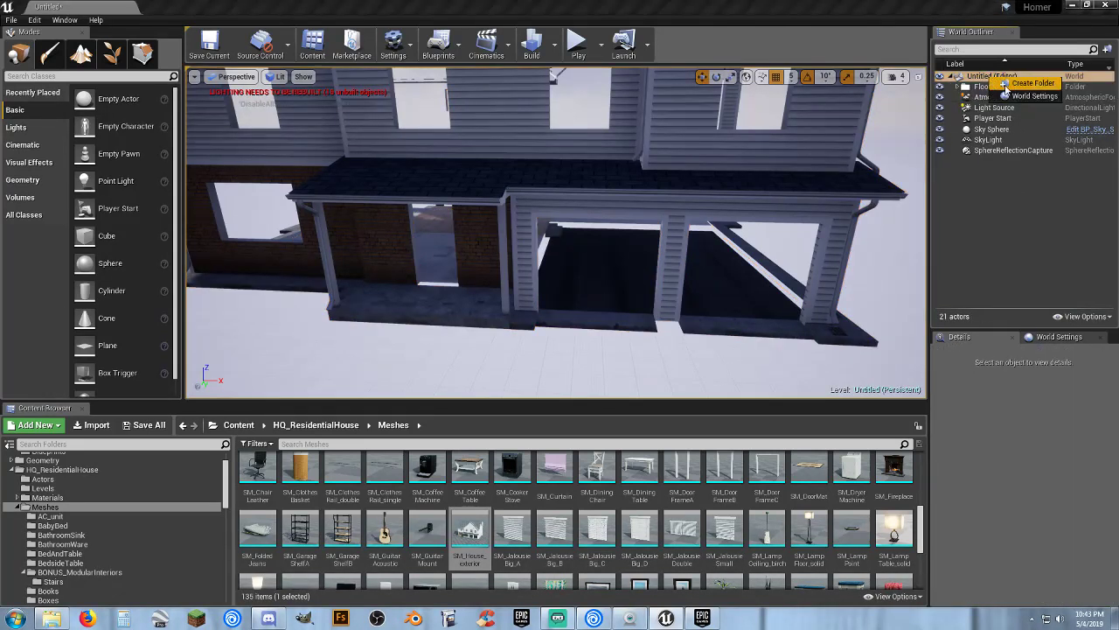
Create a World Outliner folder named Walls under the level root.
left_click(1025, 84)
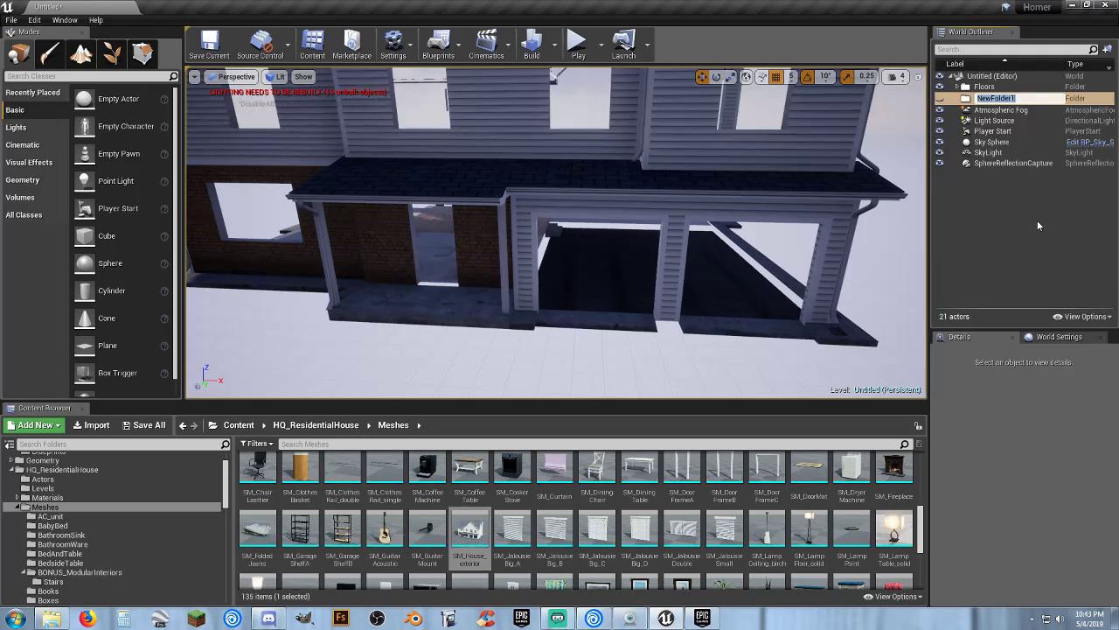
type("Walls")
key("Return")
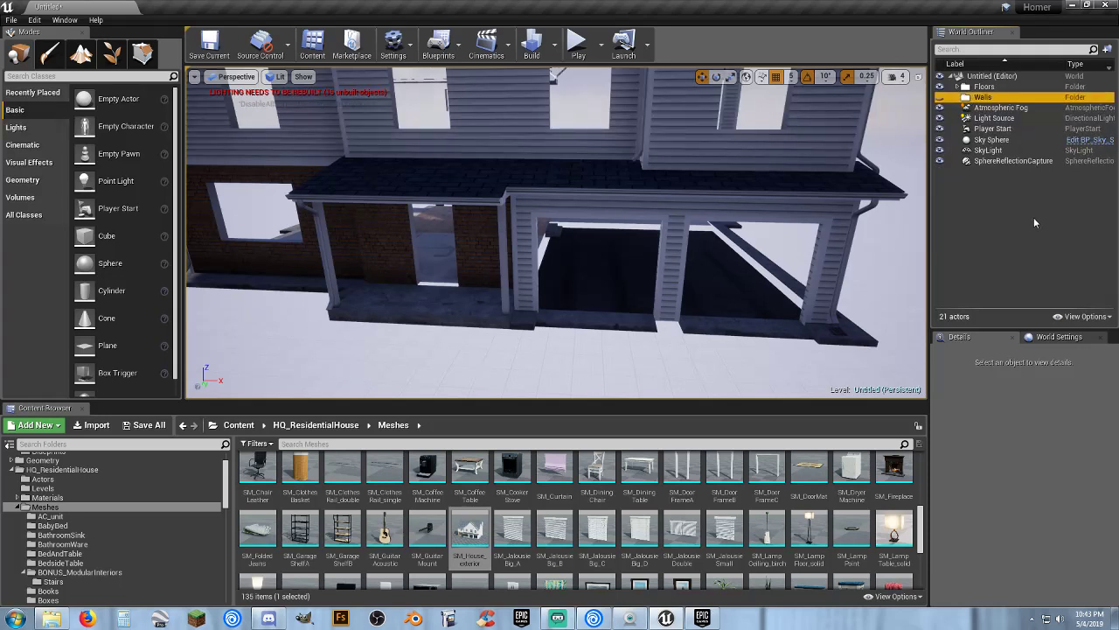
left_click(979, 89)
left_click(978, 98)
Open the Walls subfolder of the HQ_ResidentialHouse Meshes in the Content Browser.
scroll(93, 519, "down", 5)
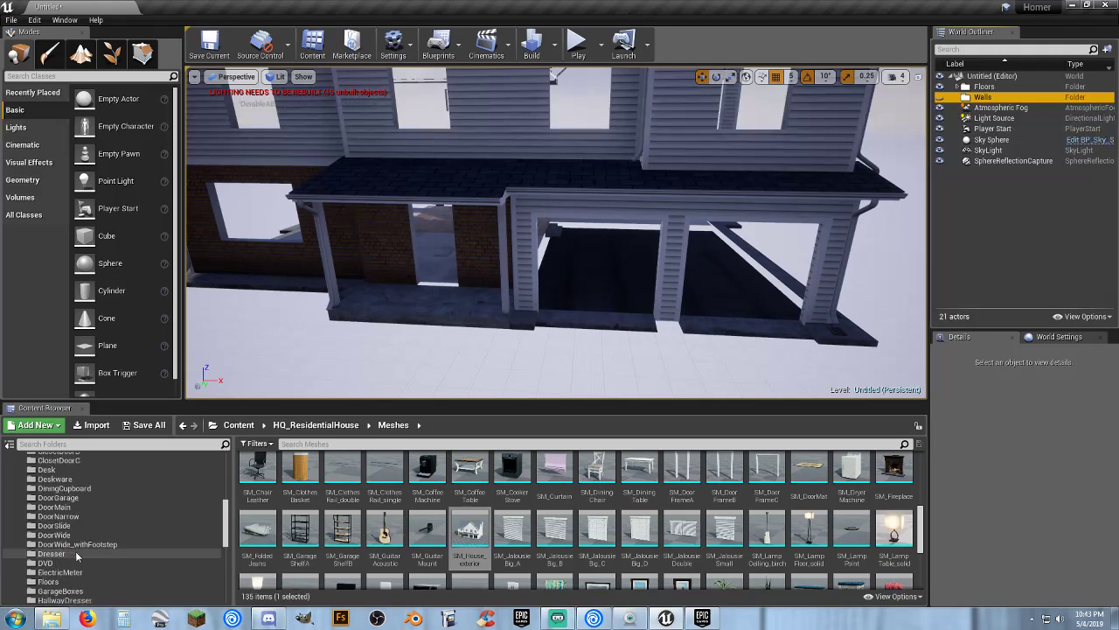
scroll(77, 557, "down", 5)
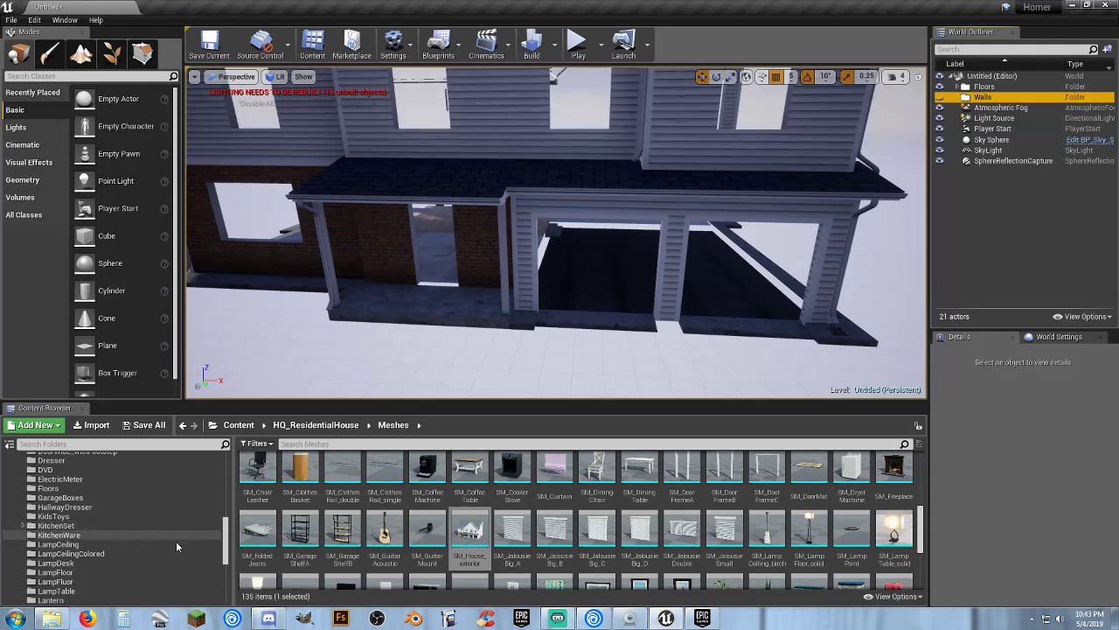
scroll(132, 529, "down", 2)
scroll(119, 534, "down", 3)
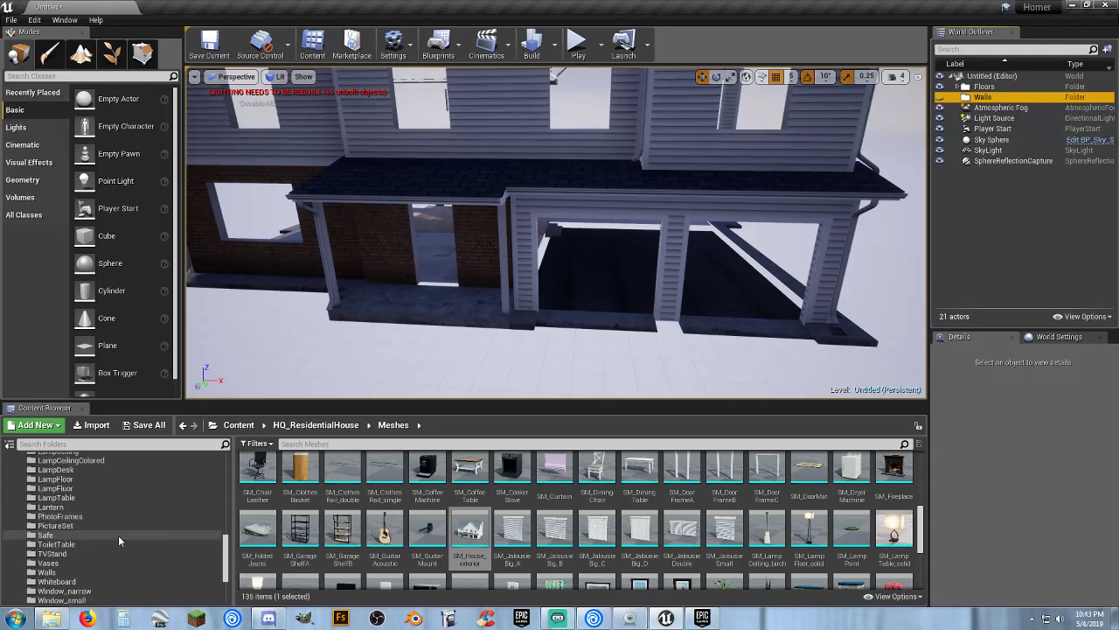
scroll(115, 535, "up", 1)
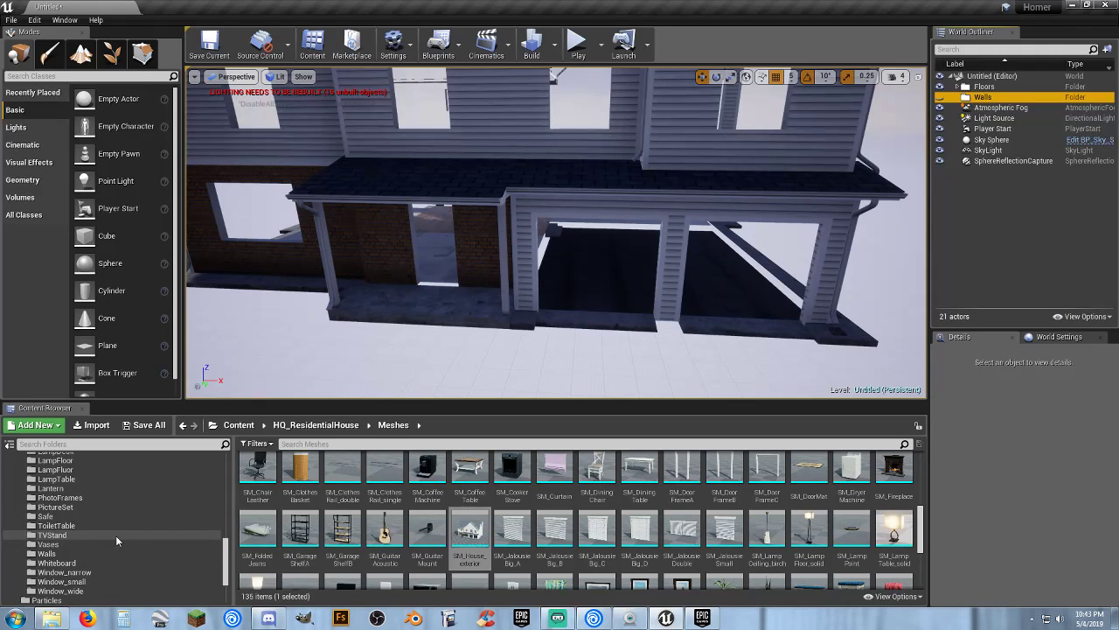
left_click(94, 553)
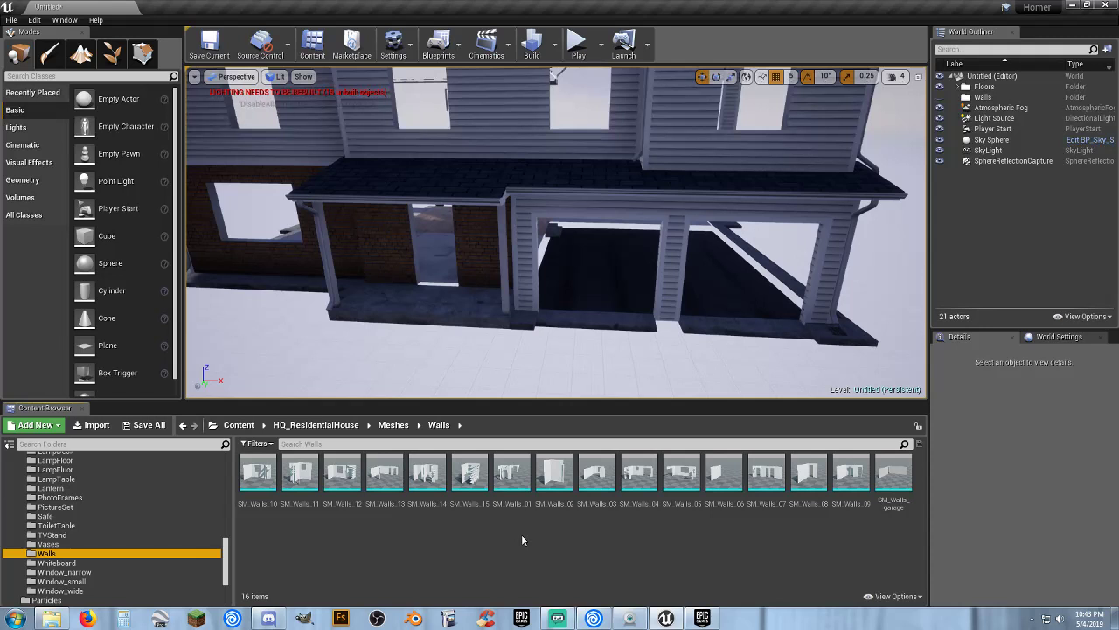
Add the SM_Walls_10 mesh to the level and set its location to 0, 0, 0.
left_click_drag(257, 472, 569, 292)
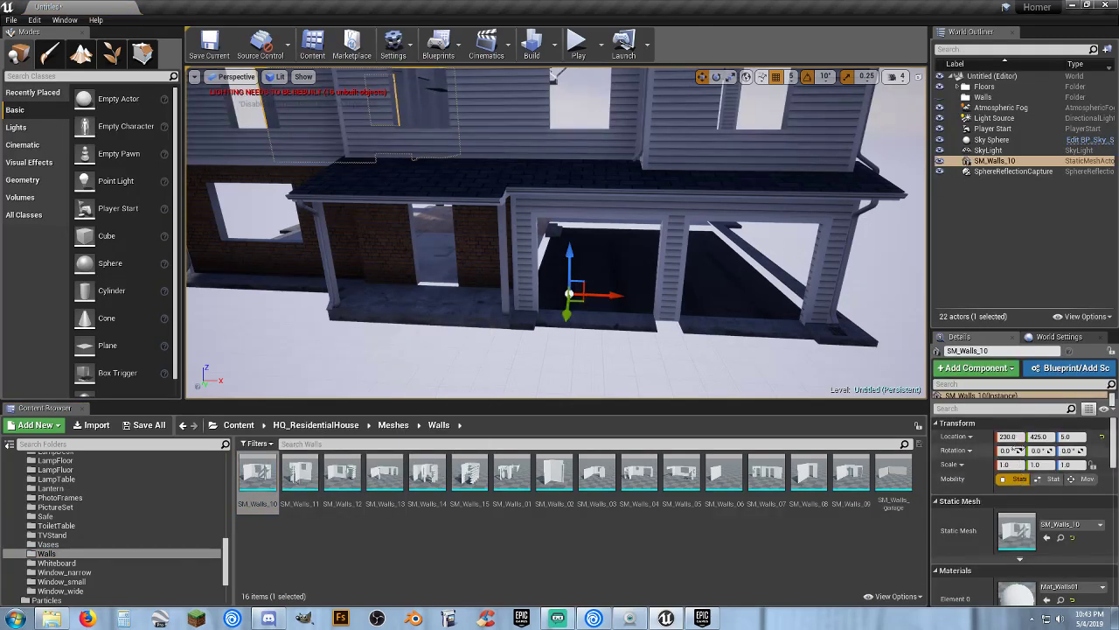
left_click(1018, 437)
type("0")
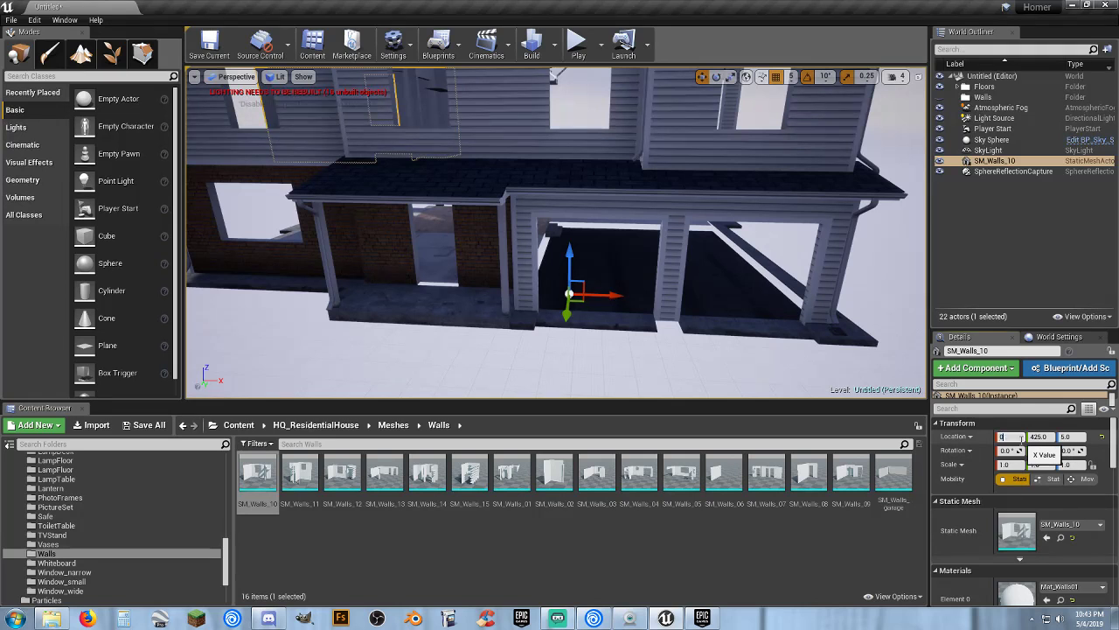
key("Tab")
type("0")
key("Tab")
type("0")
key("Return")
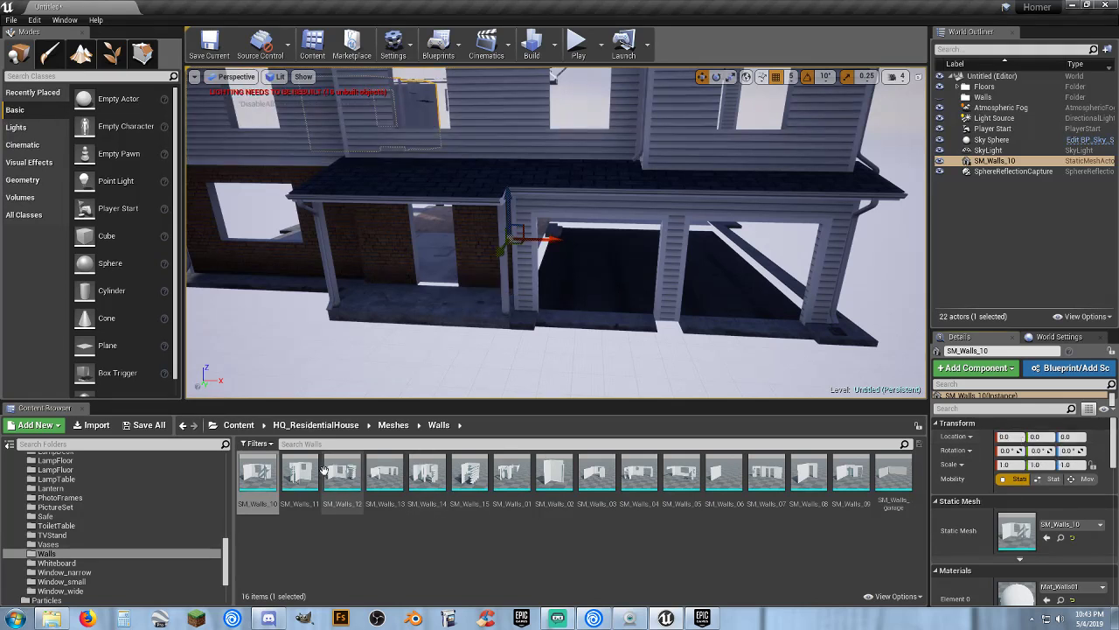
Add the SM_Walls_11 mesh to the level and set its location to 0, 0, 0.
left_click_drag(299, 472, 544, 336)
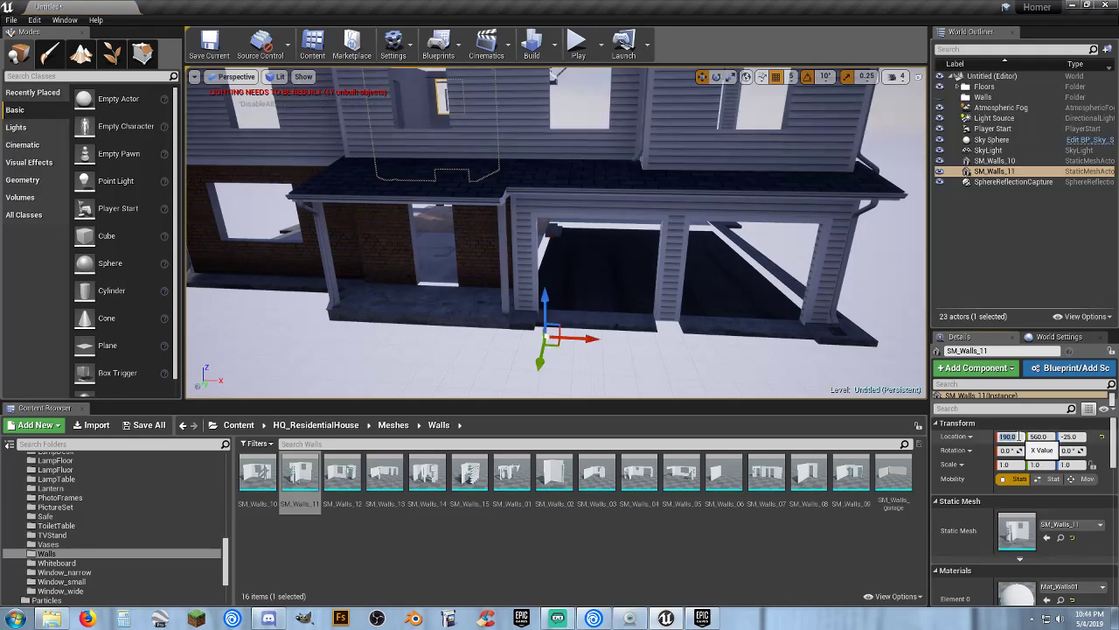
type("0")
key("Tab")
type("0")
key("Tab")
type("0")
key("Return")
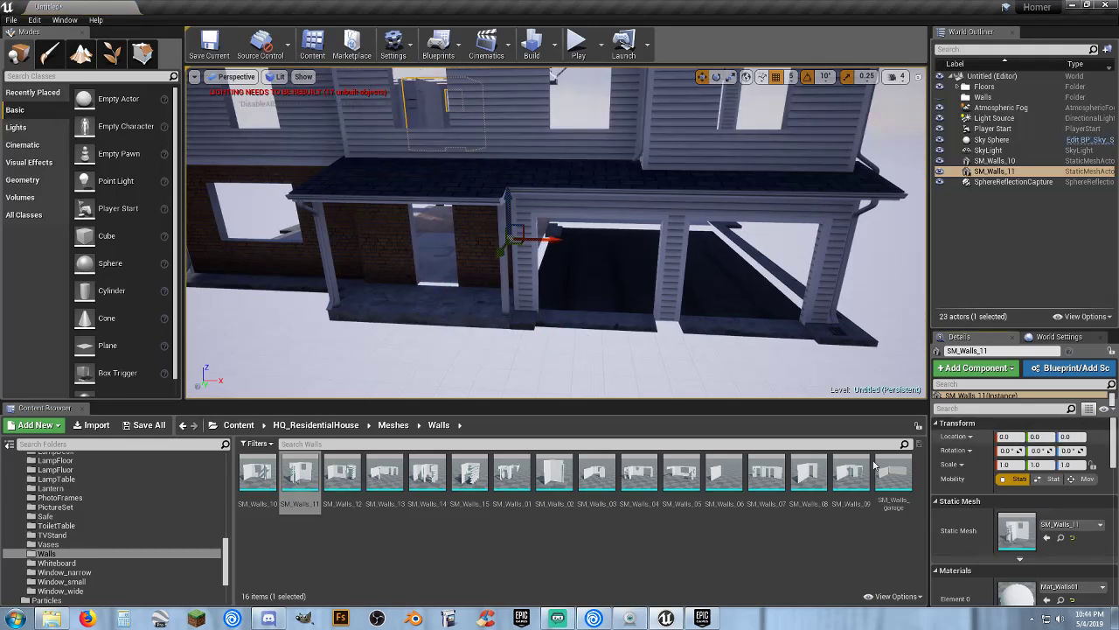
Add the SM_Walls_12 mesh to the level and set its location to 0, 0, 0.
left_click_drag(342, 475, 487, 305)
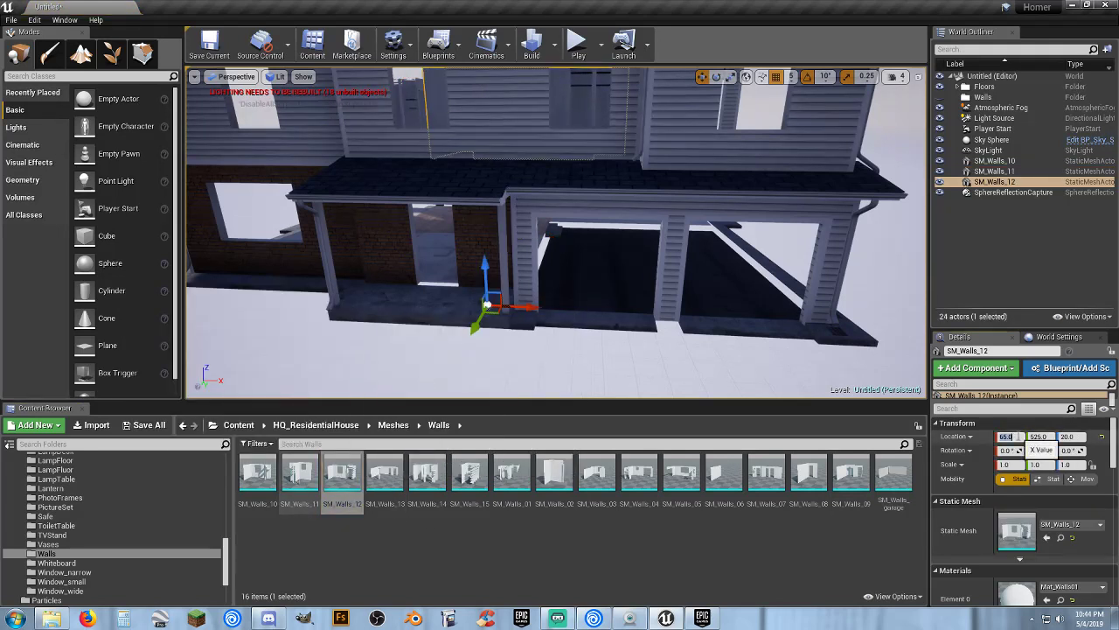
type("0")
key("Tab")
type("0")
key("Tab")
type("0")
key("Return")
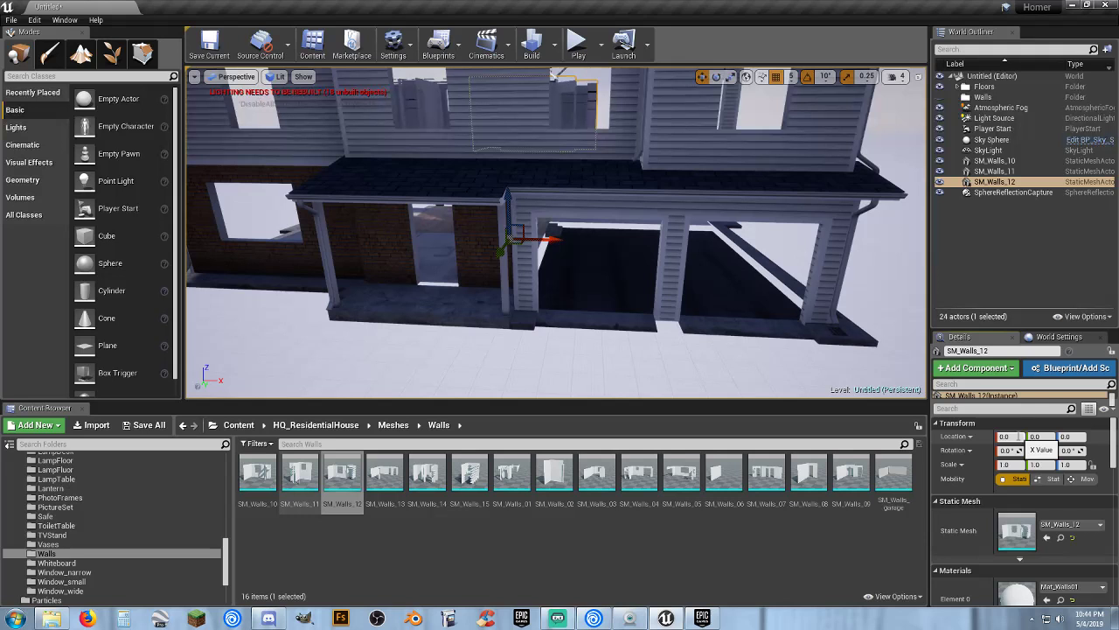
Add the SM_Walls_13 mesh to the level and set its location to 0, 0, 0.
left_click_drag(399, 502, 474, 332)
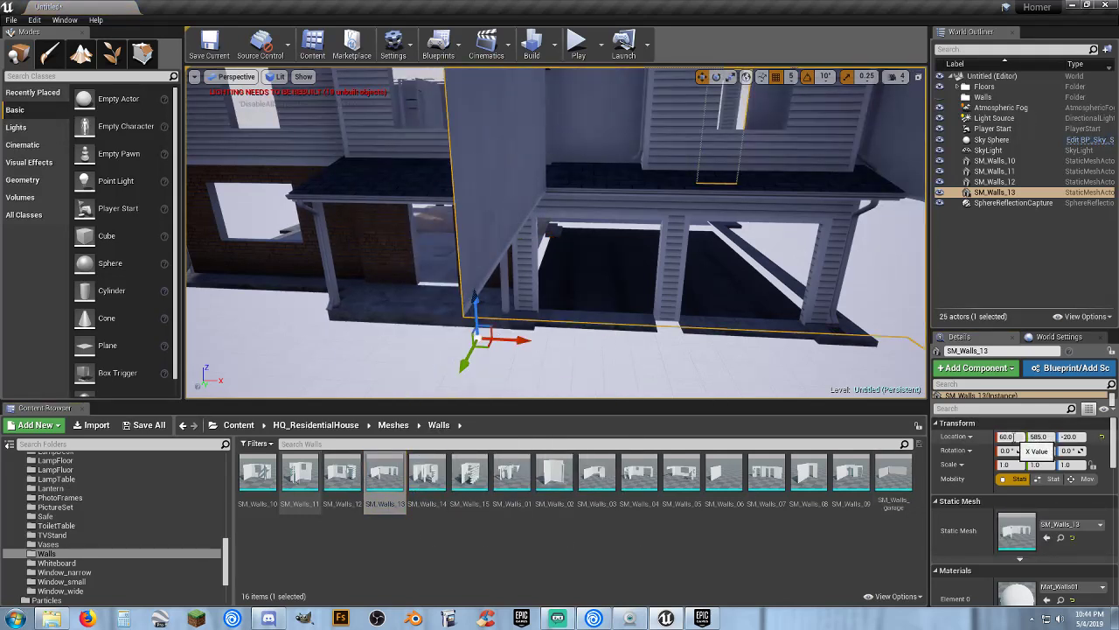
type("0")
key("Tab")
type("0")
key("Tab")
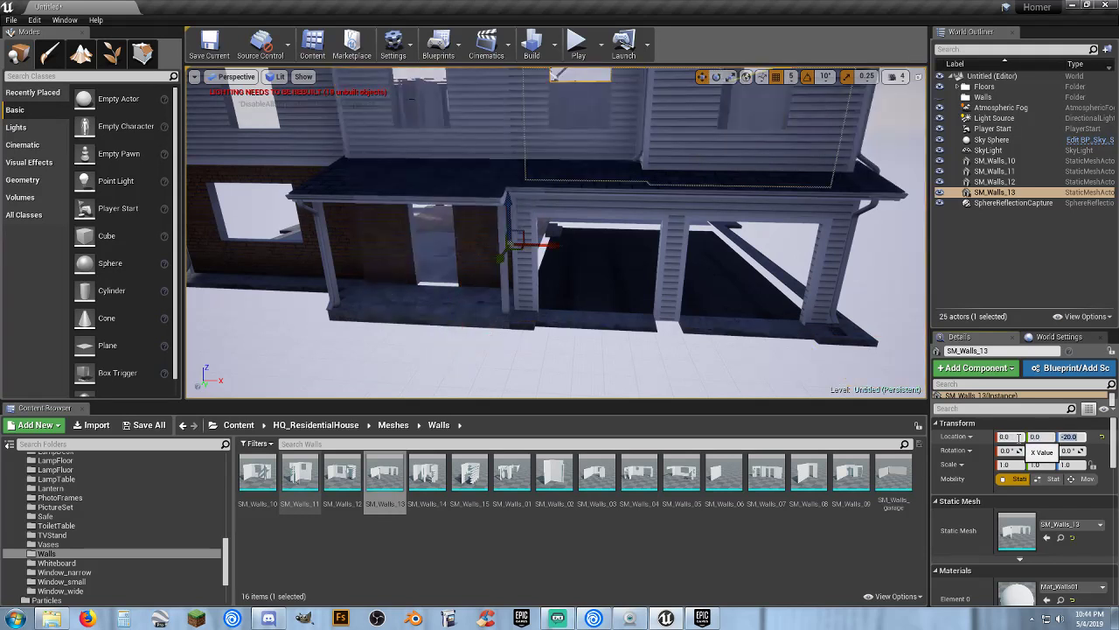
type("0")
key("Return")
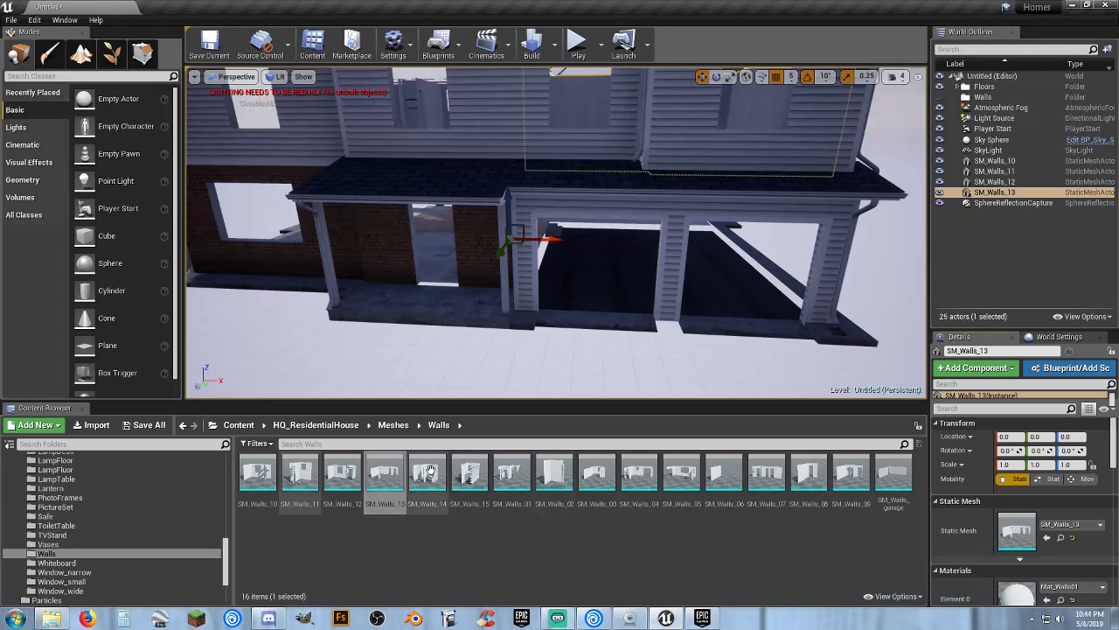
Add the SM_Walls_14 mesh to the level and set its location to 0, 0, 0.
left_click_drag(427, 477, 545, 325)
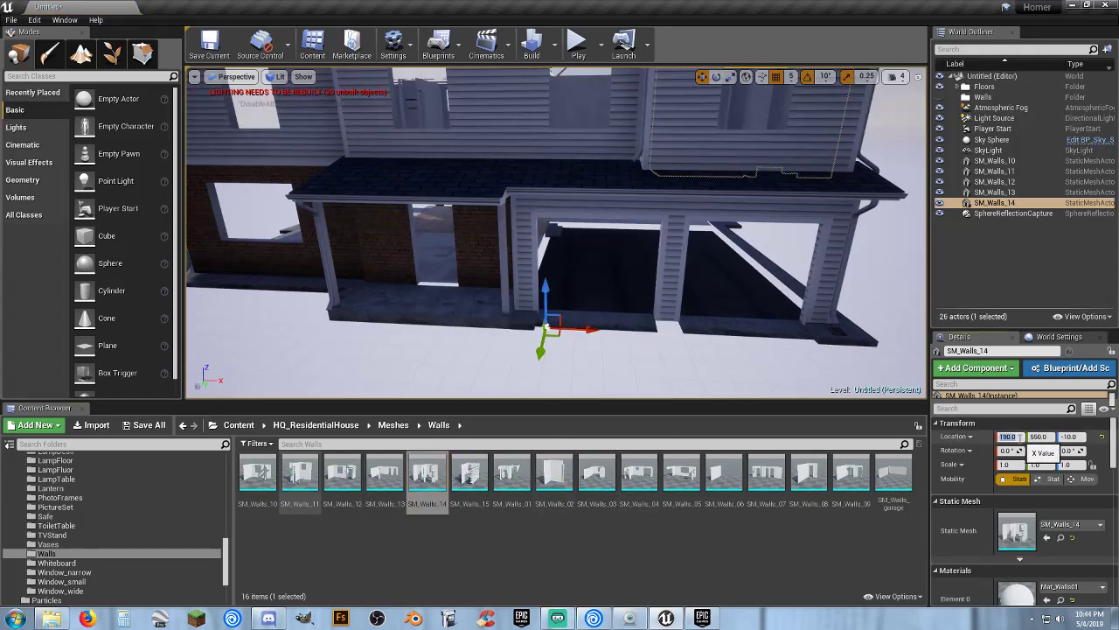
type("0")
key("Tab")
type("0")
key("Tab")
type("0")
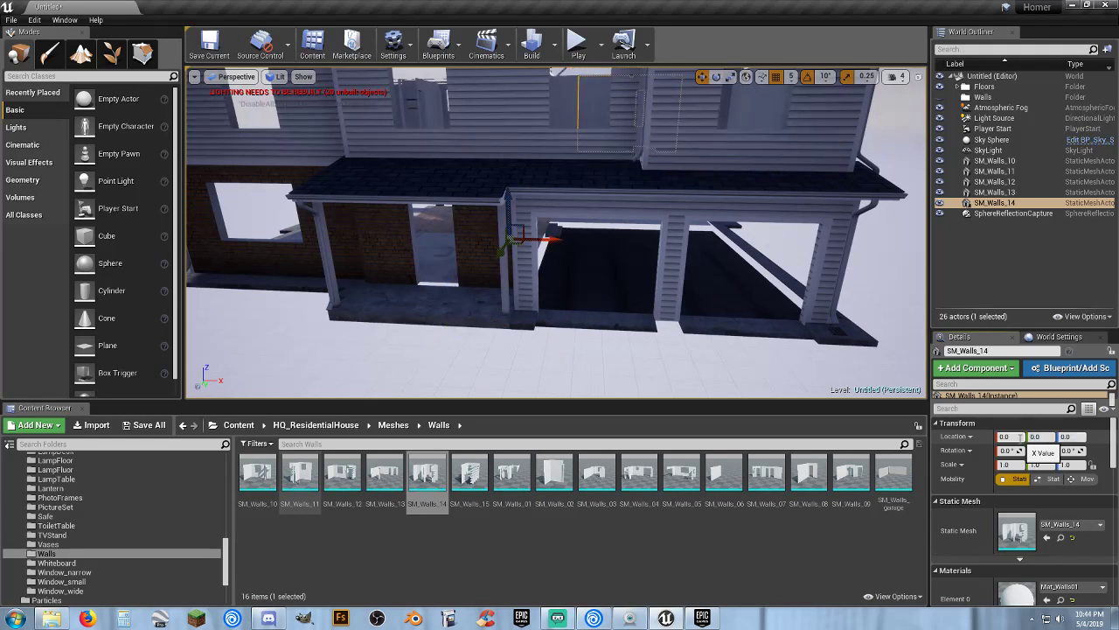
Add the SM_Walls_15 mesh to the level and set its location to 0, 0, 0.
left_click_drag(457, 499, 485, 337)
left_click(1021, 436)
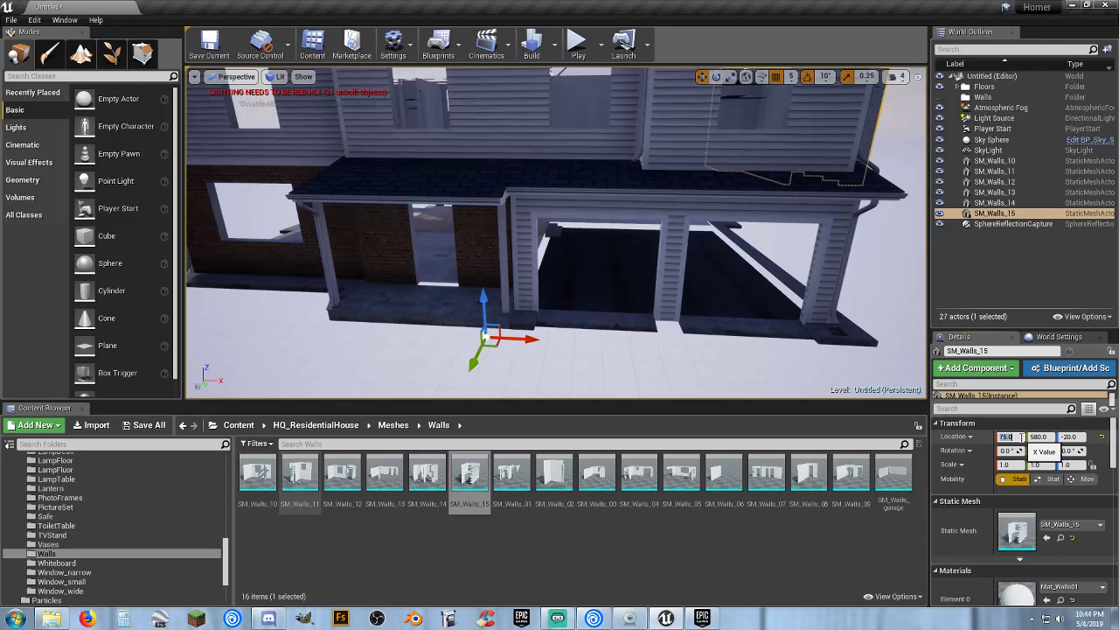
type("0")
key("Tab")
type("0")
key("Tab")
type("0")
key("Return")
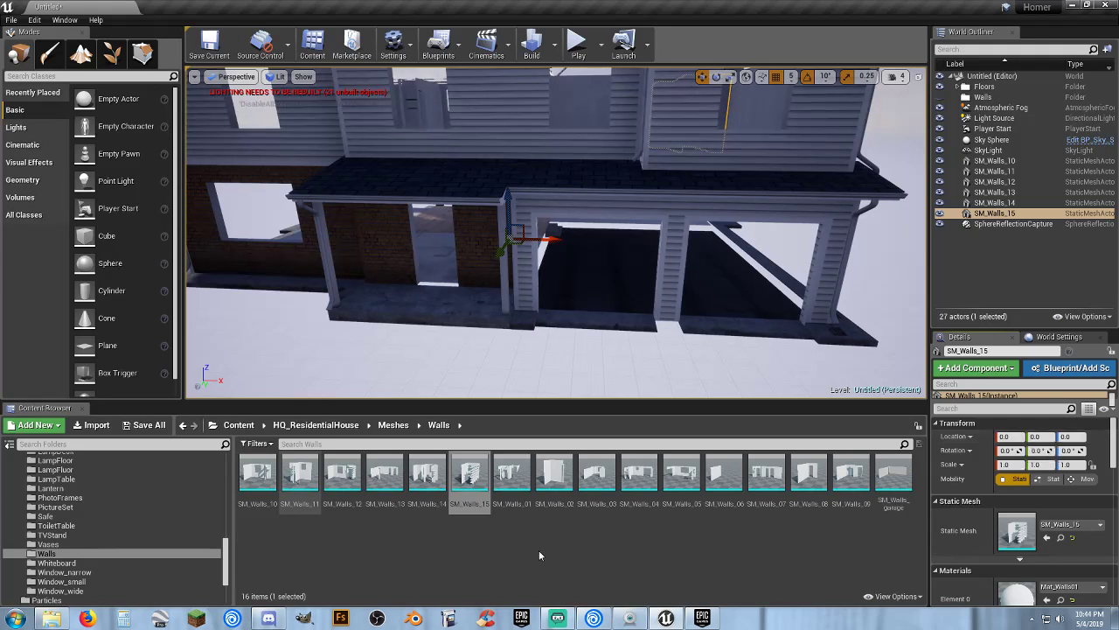
Add the SM_Walls_01 mesh to the level and set its location to 0, 0, 0.
left_click_drag(512, 477, 553, 354)
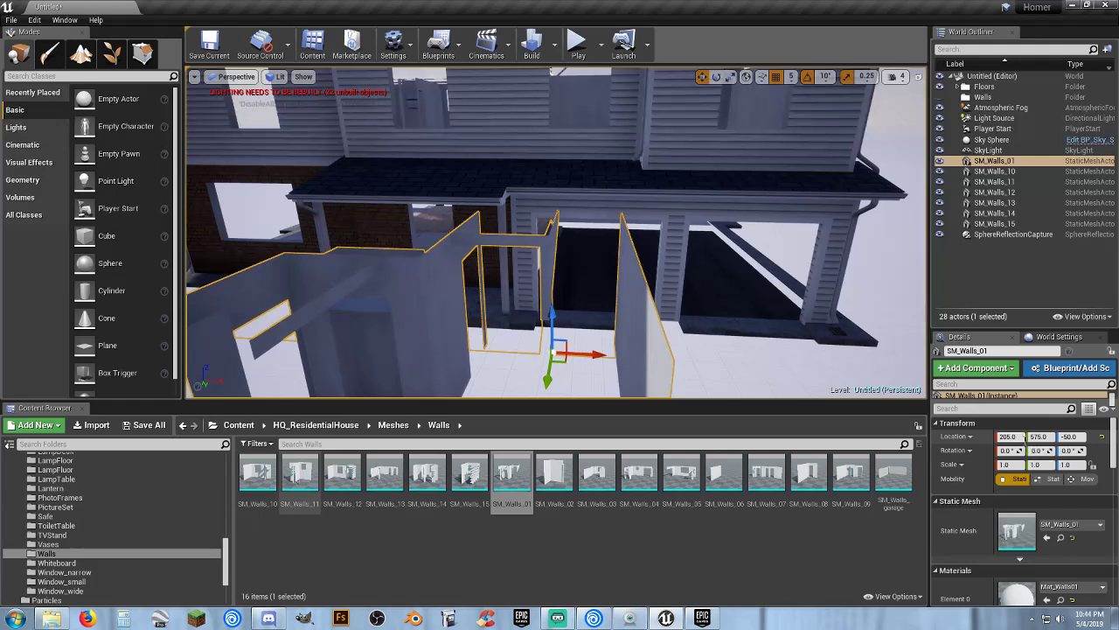
left_click(1012, 437)
type("0")
key("Tab")
type("0")
key("Tab")
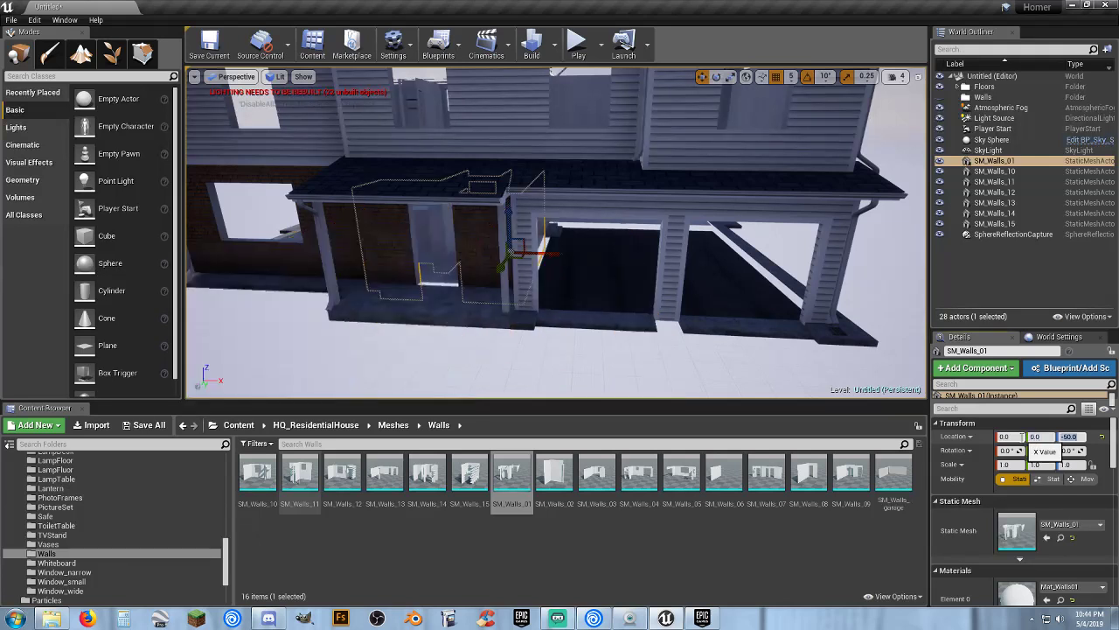
type("0")
key("Return")
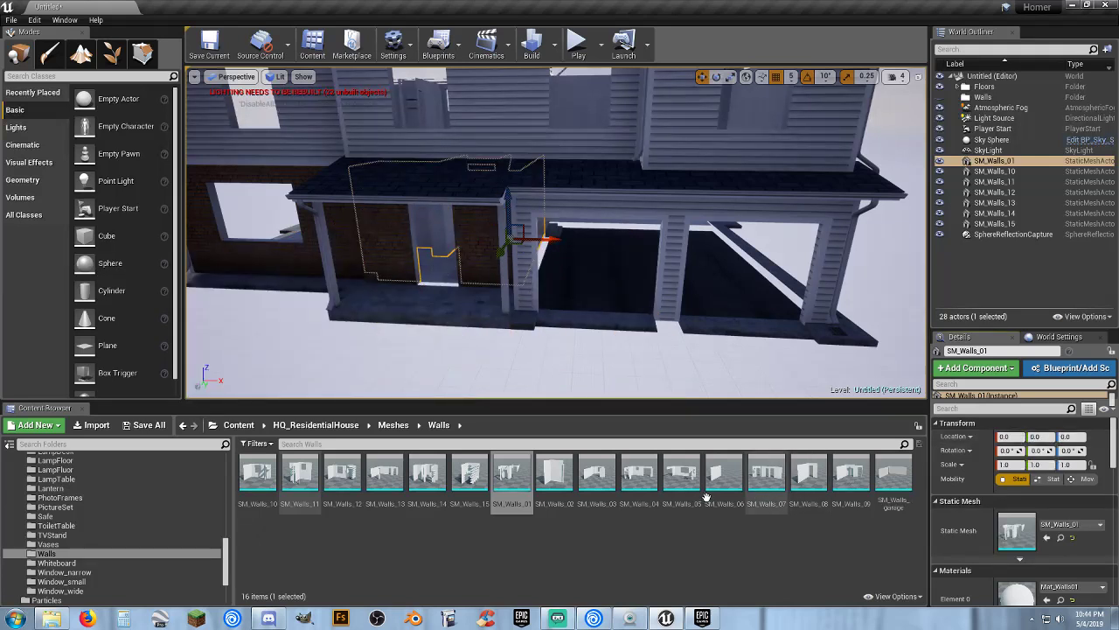
Add the SM_Walls_02 mesh to the level at height 0 and set its X and Y location to 0.
left_click_drag(555, 473, 574, 321)
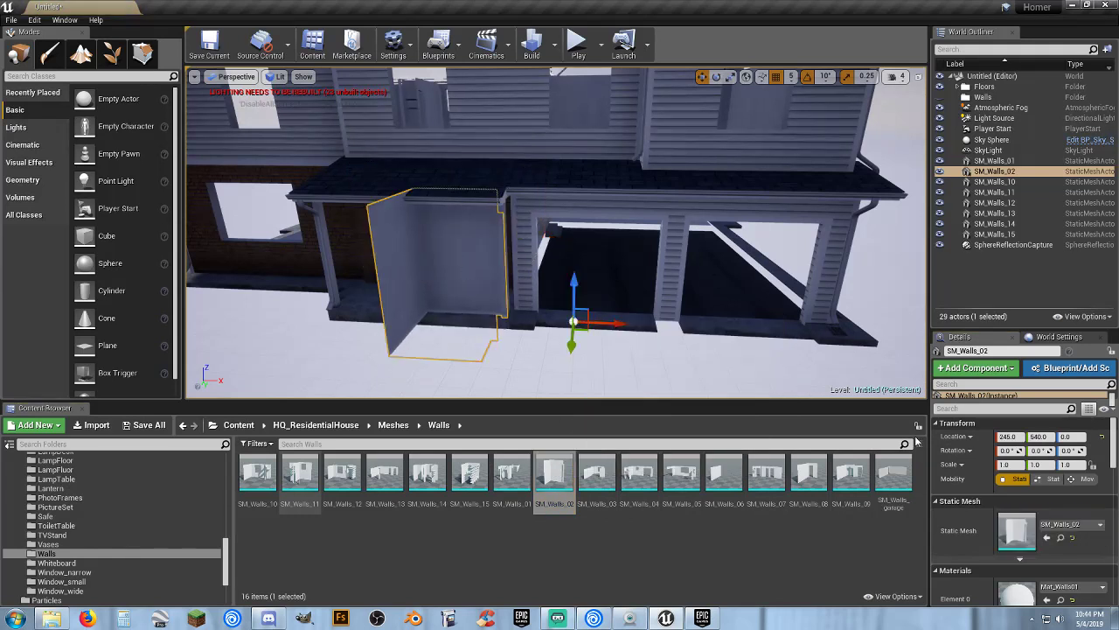
left_click(1020, 436)
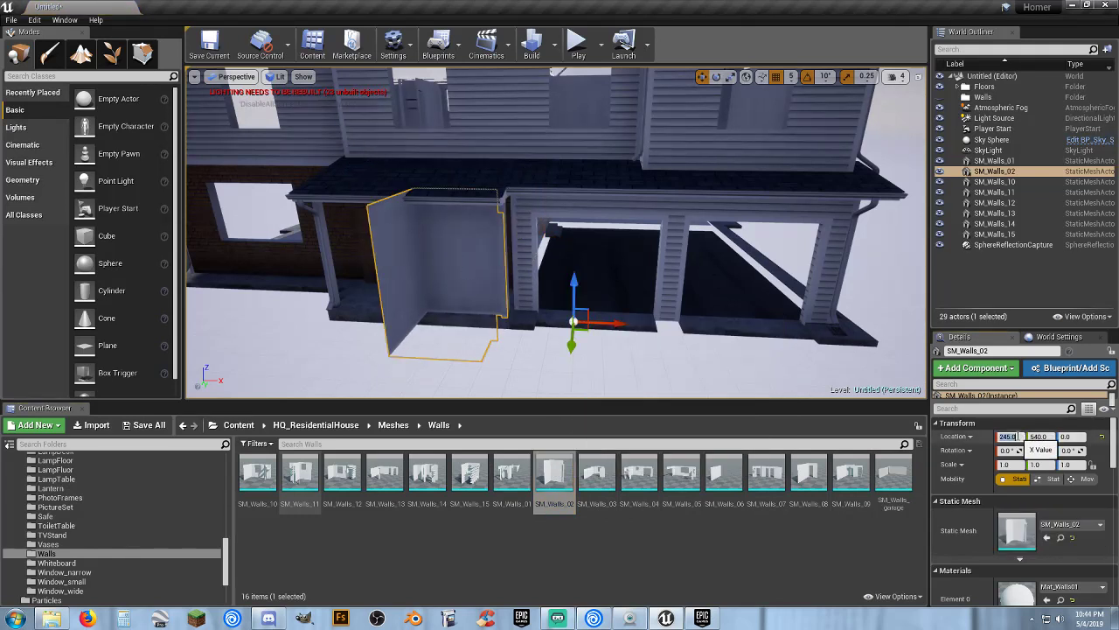
type("0")
key("Tab")
type("0")
key("Tab")
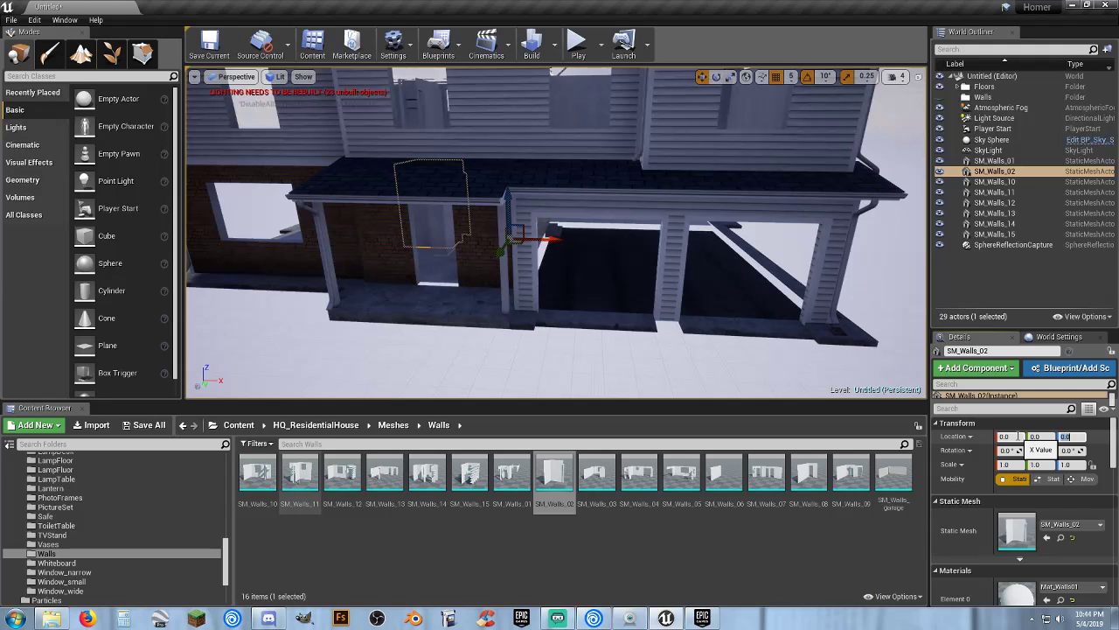
Add the SM_Walls_03 mesh to the level and set its location to 0, 0, 0.
left_click_drag(597, 473, 629, 363)
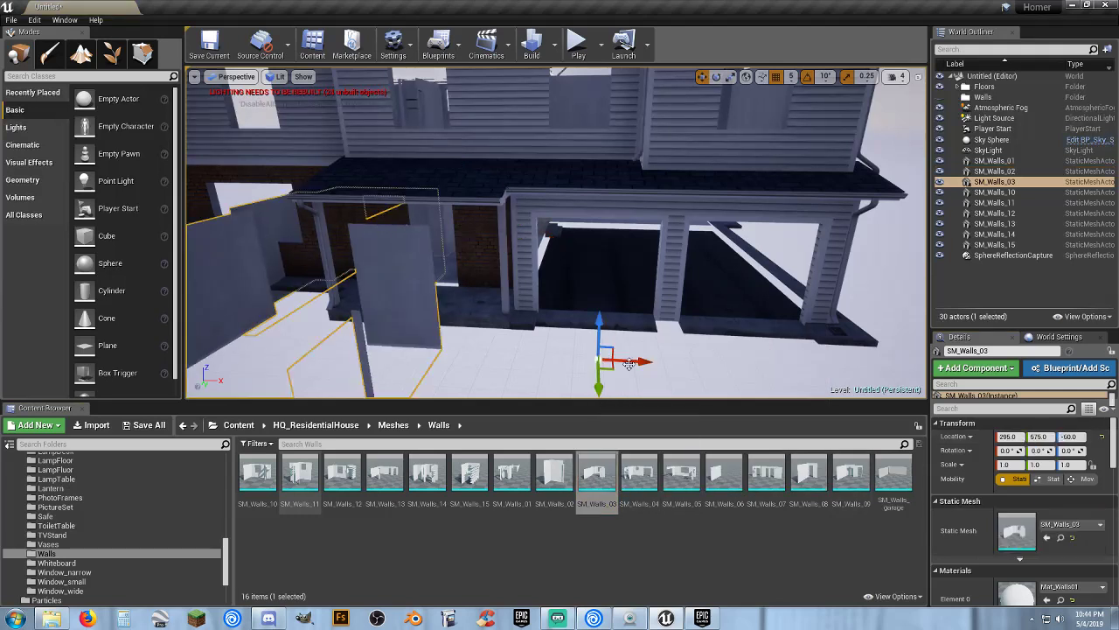
left_click(1019, 436)
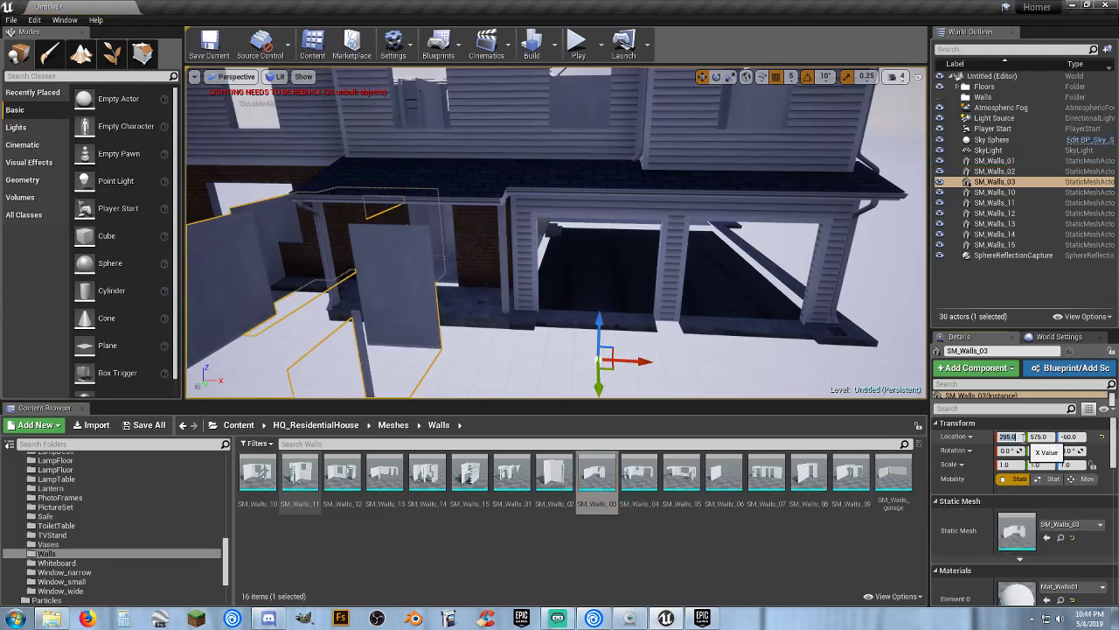
type("0")
key("Tab")
type("0")
key("Tab")
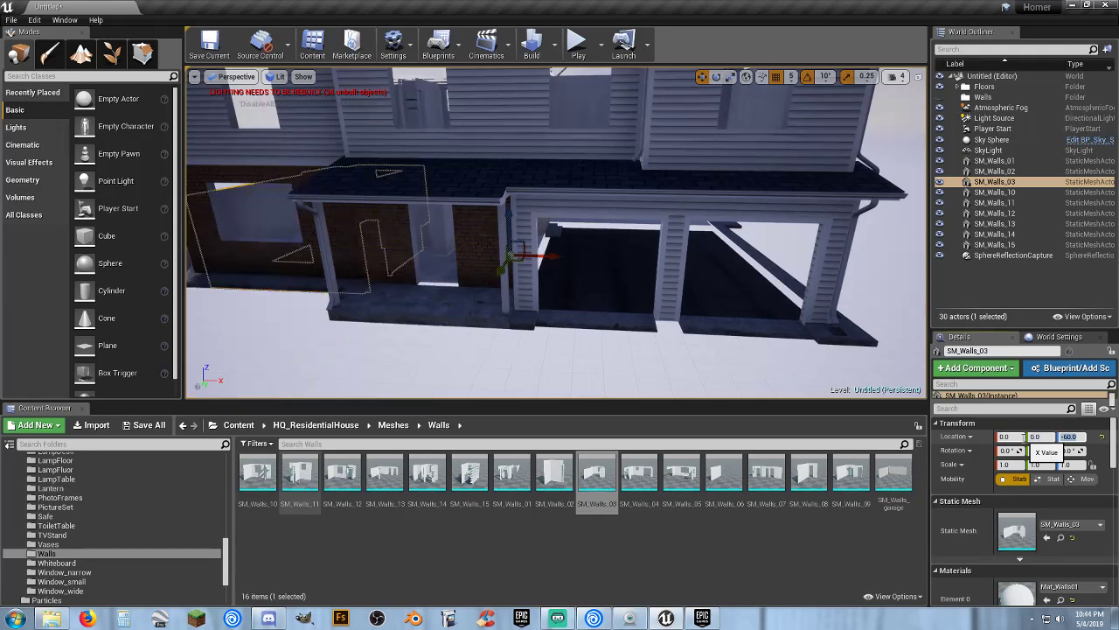
type("0")
key("Return")
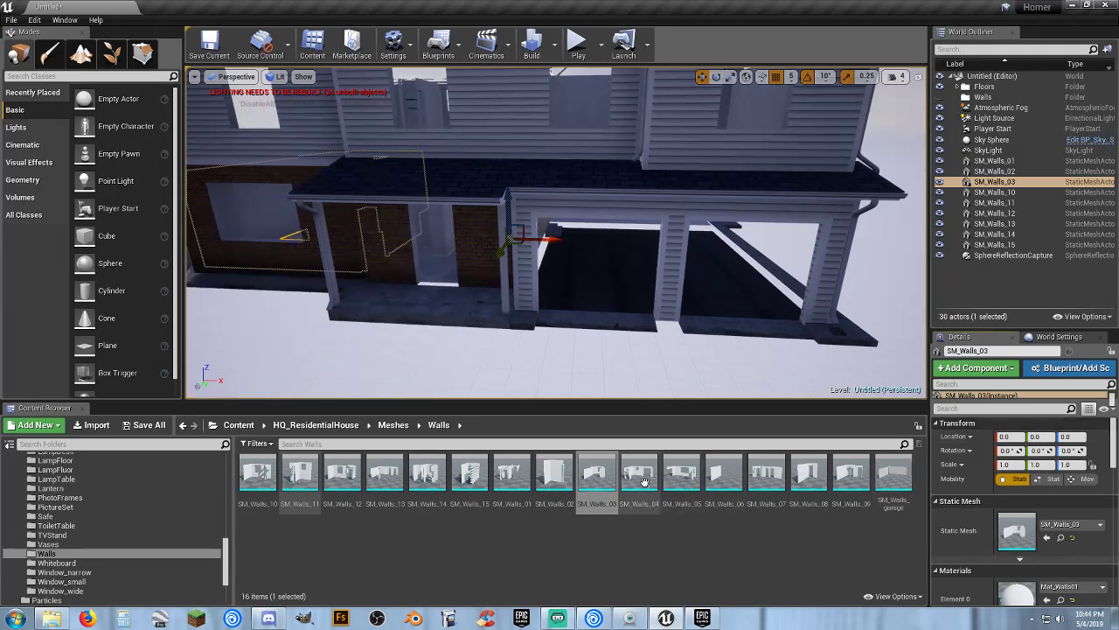
Add the SM_Walls_04 mesh to the level and set its location to 0, 0, 0.
left_click_drag(640, 472, 591, 347)
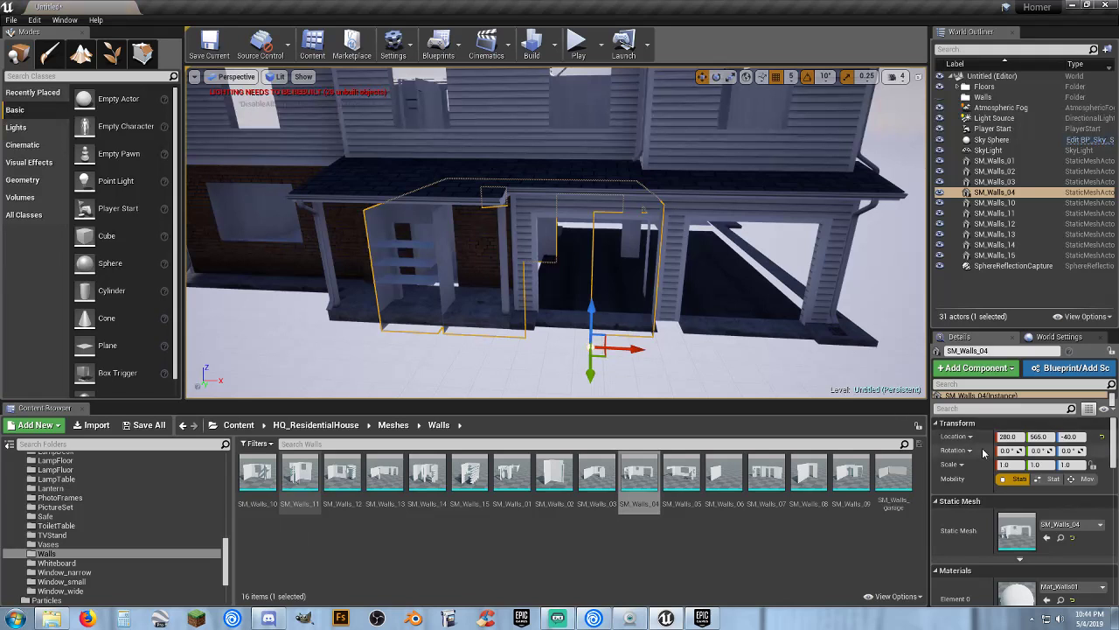
left_click(1010, 437)
type("0")
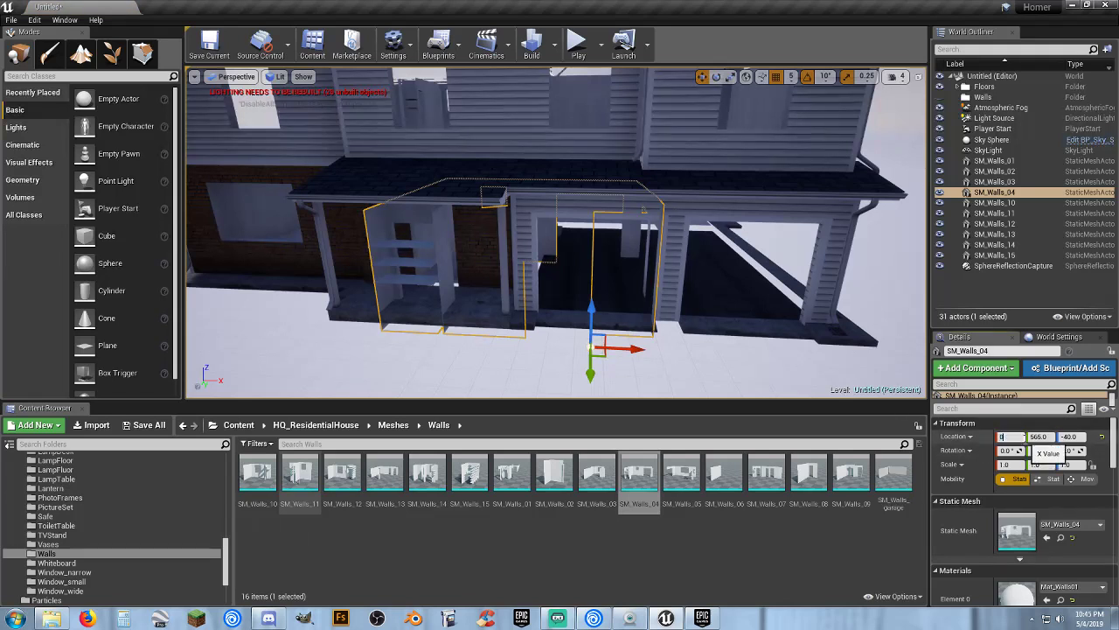
key("Tab")
type("0")
key("Tab")
type("0")
key("Return")
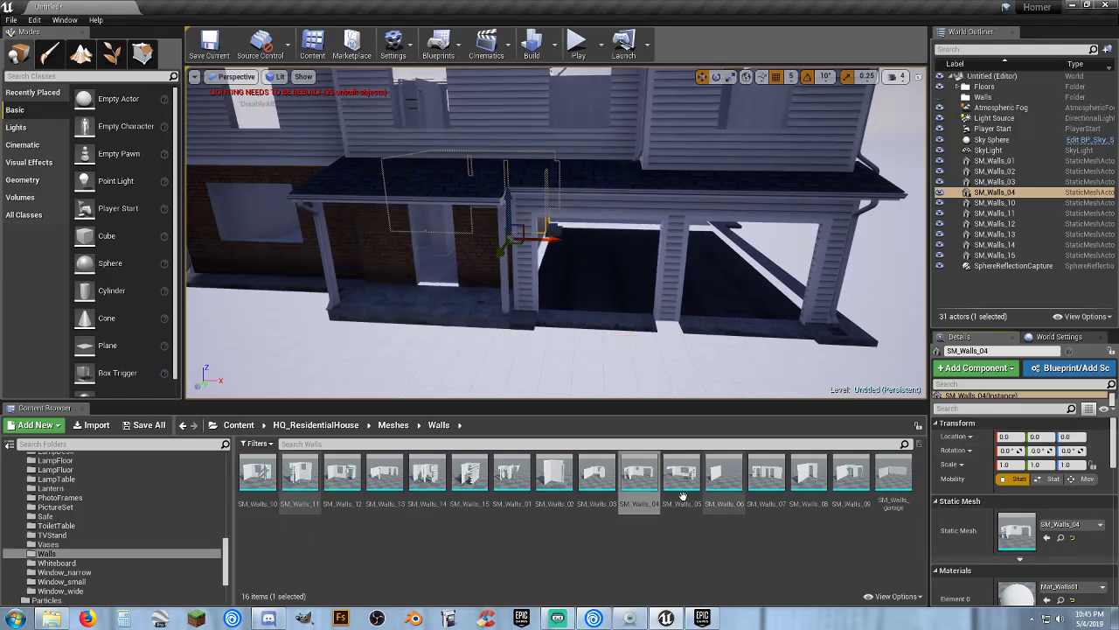
Add the SM_Walls_05 mesh to the level and set its location to 0, 0, 0.
left_click_drag(681, 472, 612, 344)
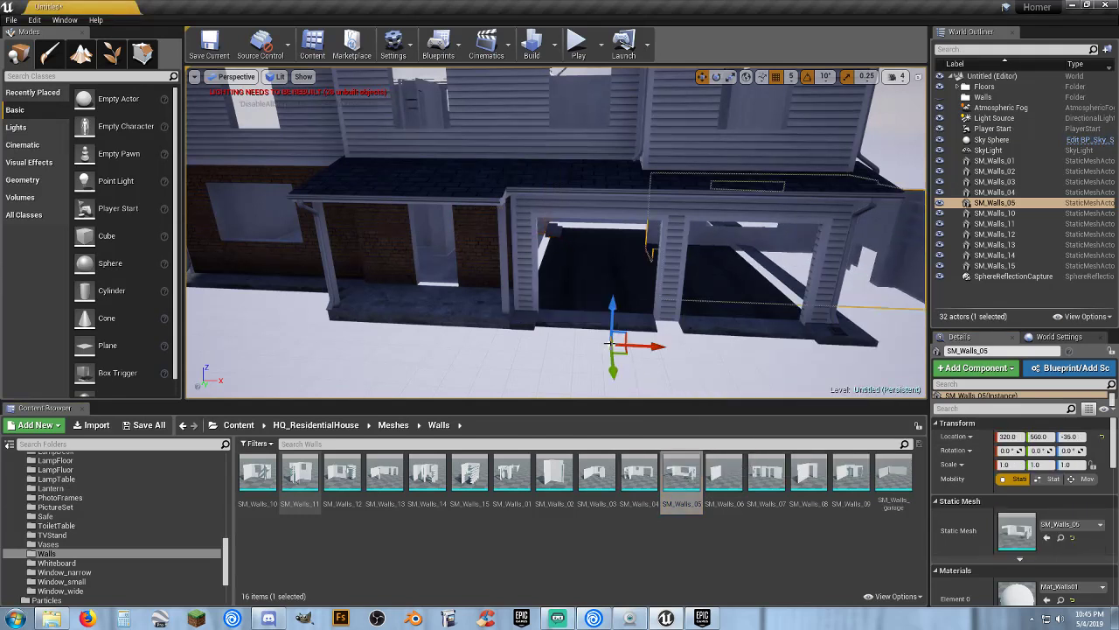
left_click(1018, 436)
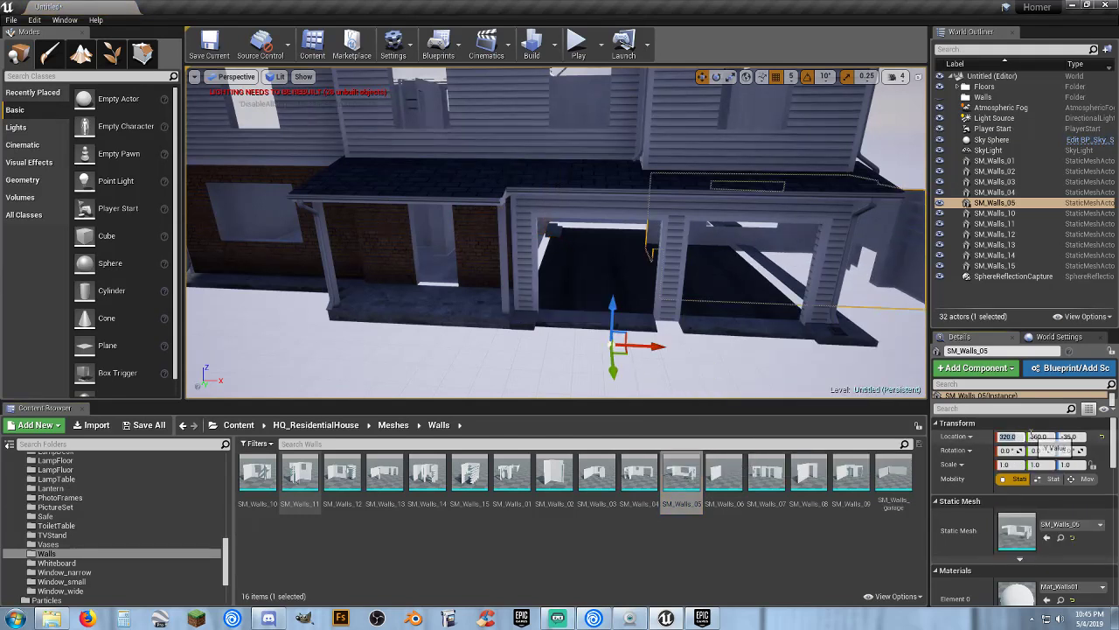
type("0")
key("Tab")
type("0")
key("Tab")
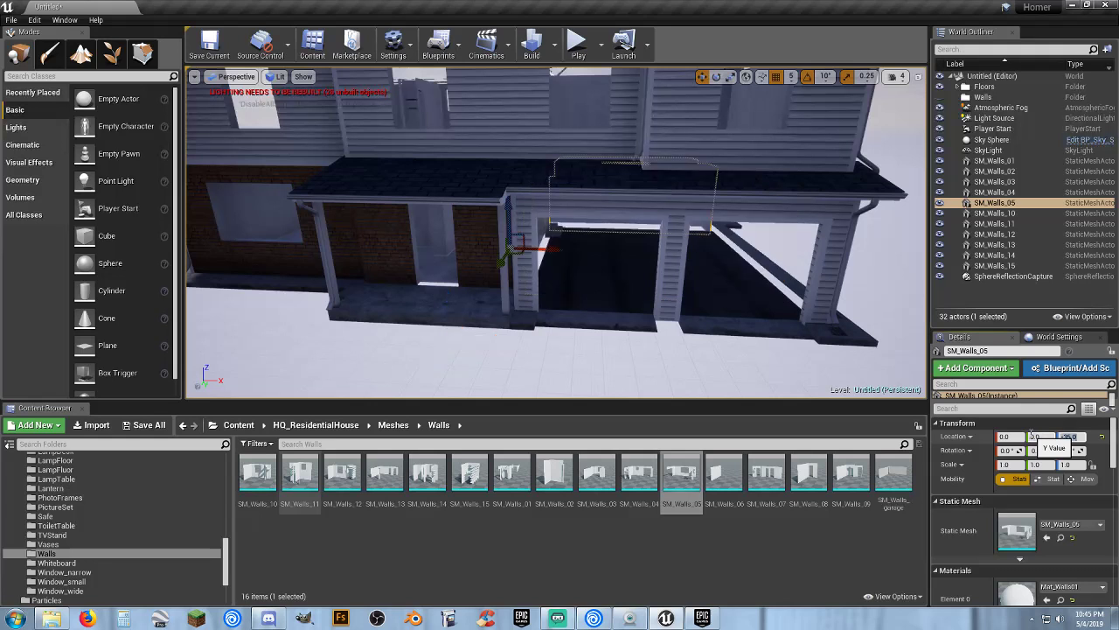
type("0")
key("Return")
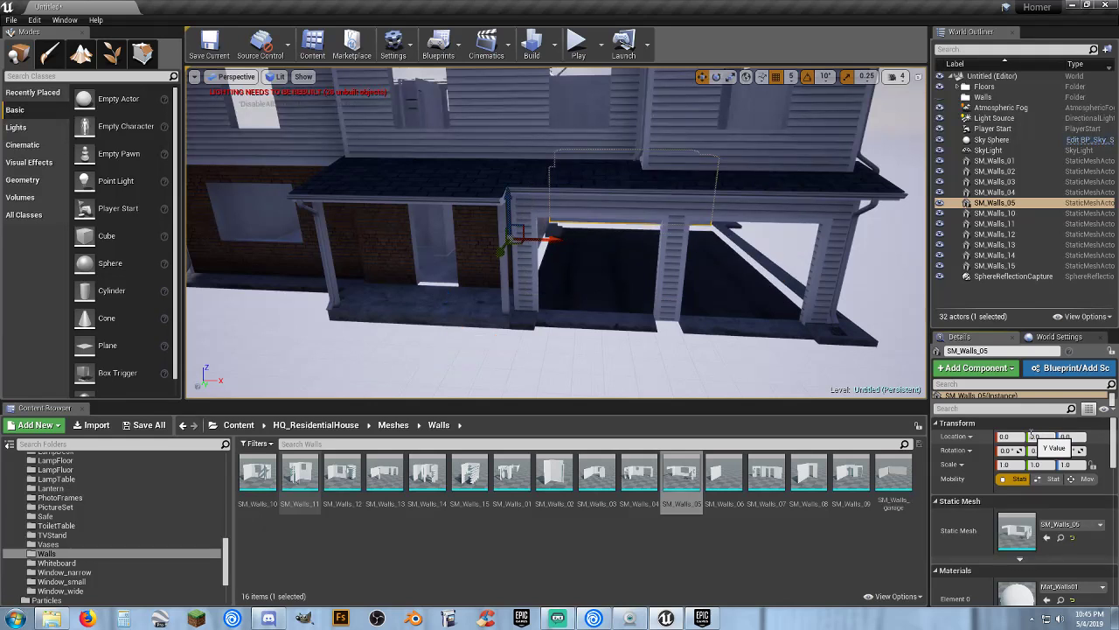
Add the SM_Walls_06 mesh to the level and set its location to 0, 0, 0.
left_click_drag(723, 477, 647, 357)
left_click(1019, 438)
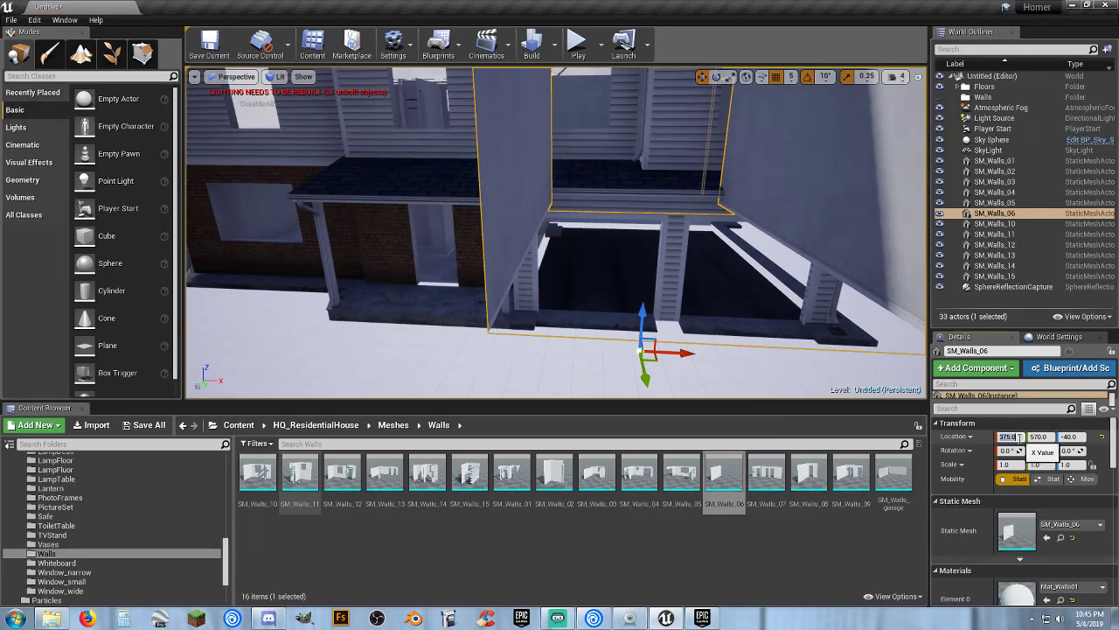
type("0")
key("Tab")
type("0")
key("Tab")
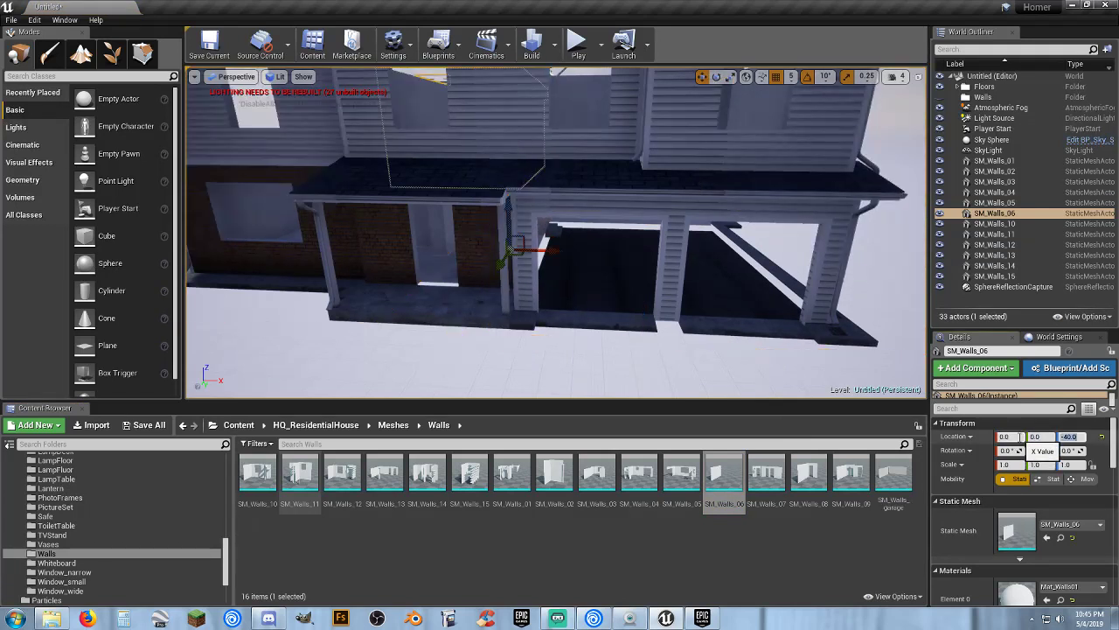
type("0")
key("Return")
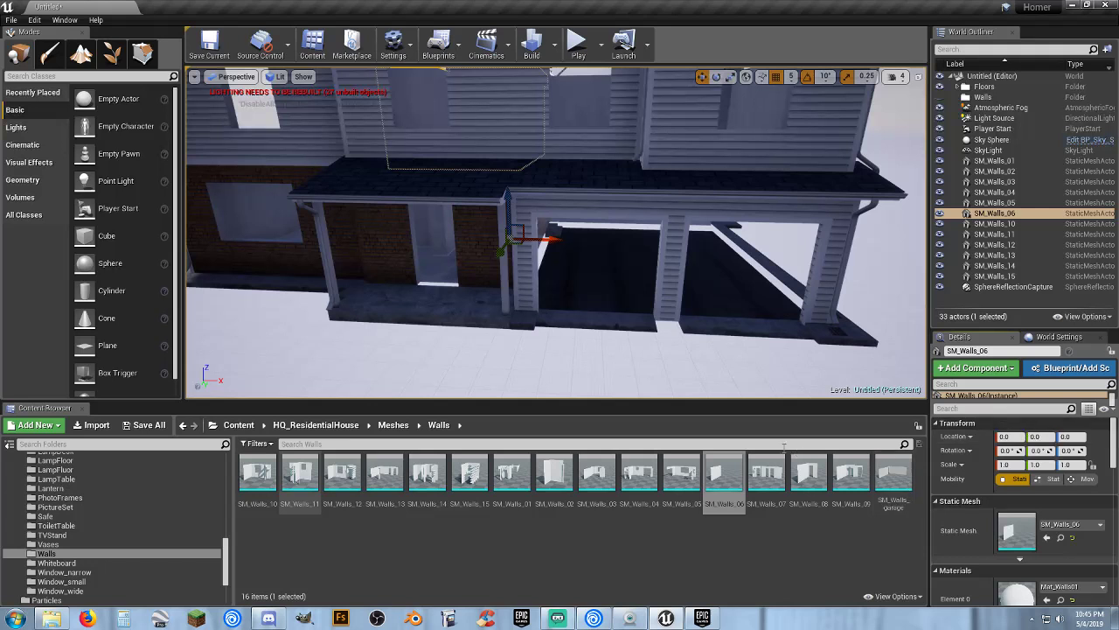
Add the SM_Walls_07 mesh to the level and set its location to 0, 0, 0.
left_click_drag(767, 472, 669, 327)
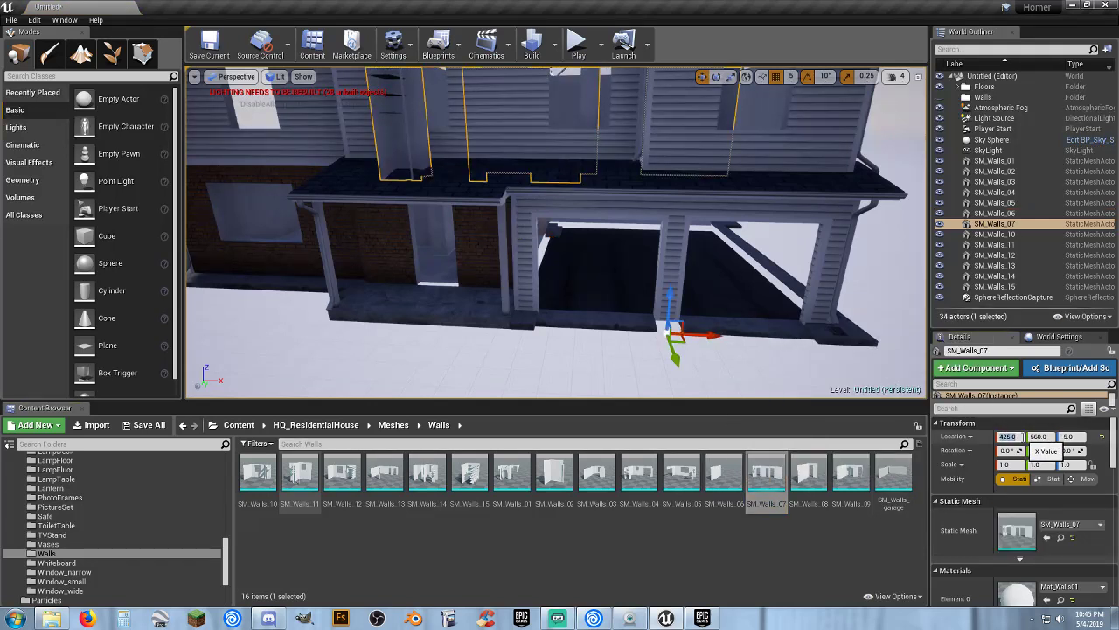
type("0")
key("Tab")
type("0")
key("Tab")
type("0")
key("Return")
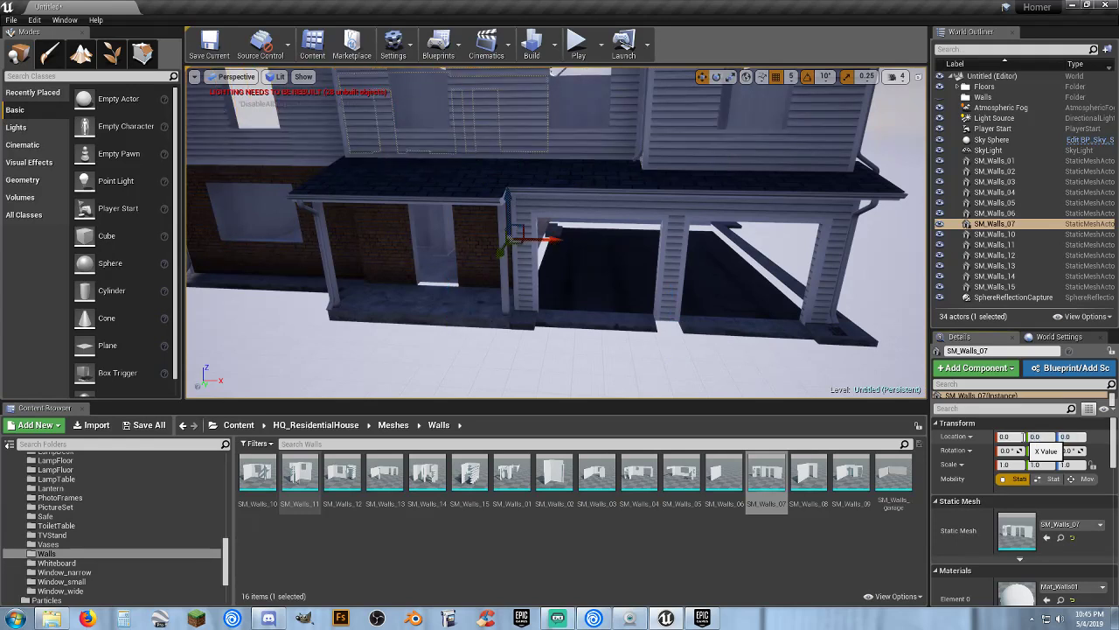
Add the SM_Walls_08 mesh to the level and set its location to 0, 0, 0.
left_click_drag(806, 477, 647, 330)
left_click(1013, 436)
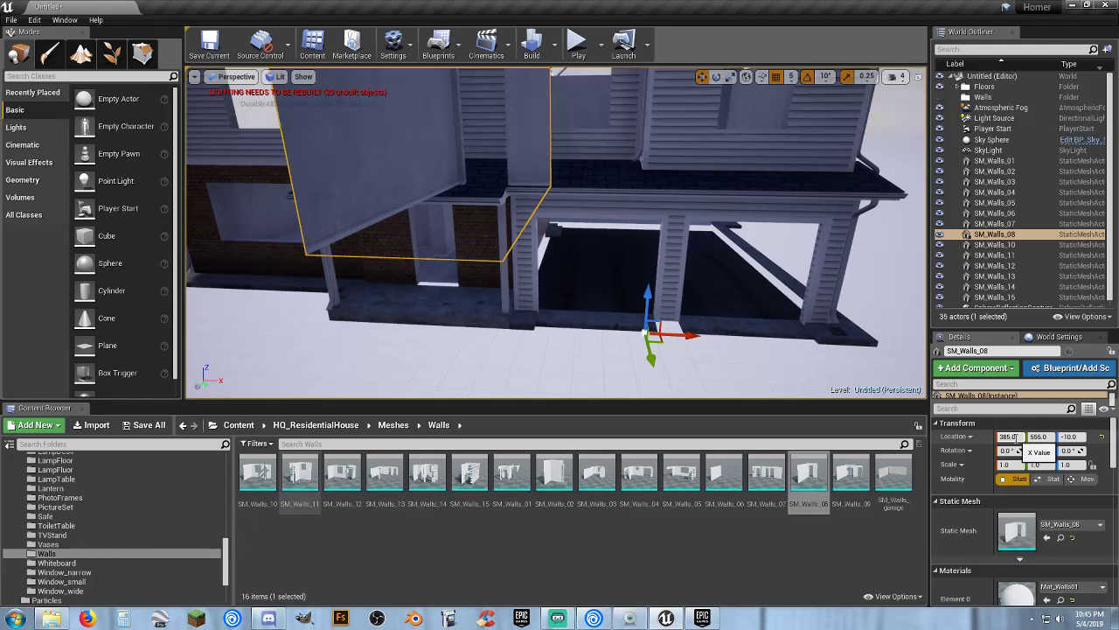
type("0")
key("Tab")
type("0")
key("Tab")
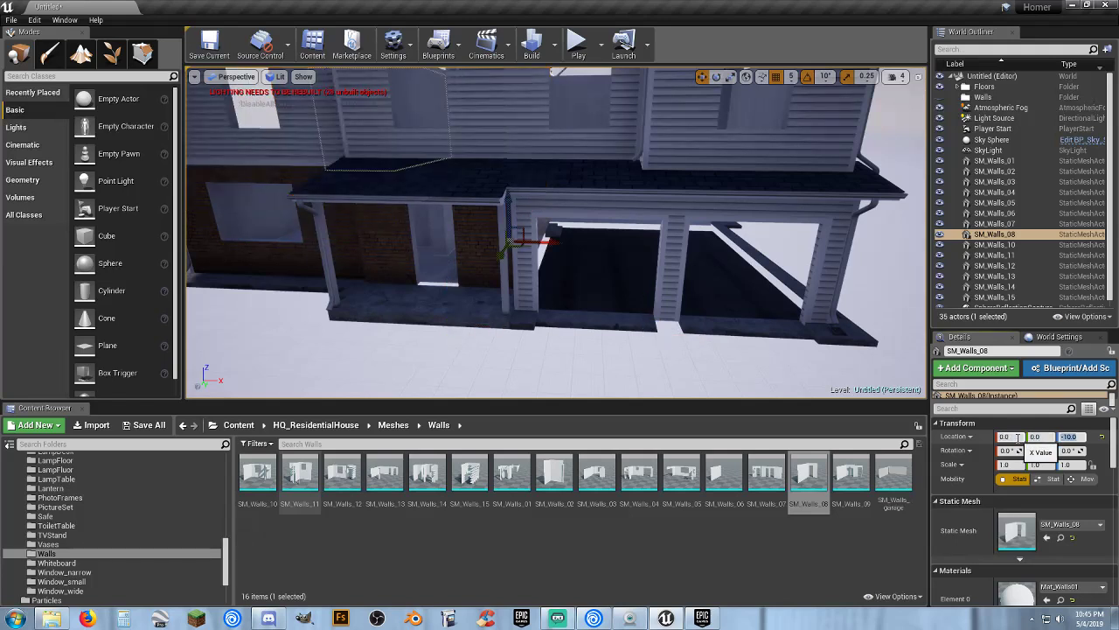
type("0")
key("Return")
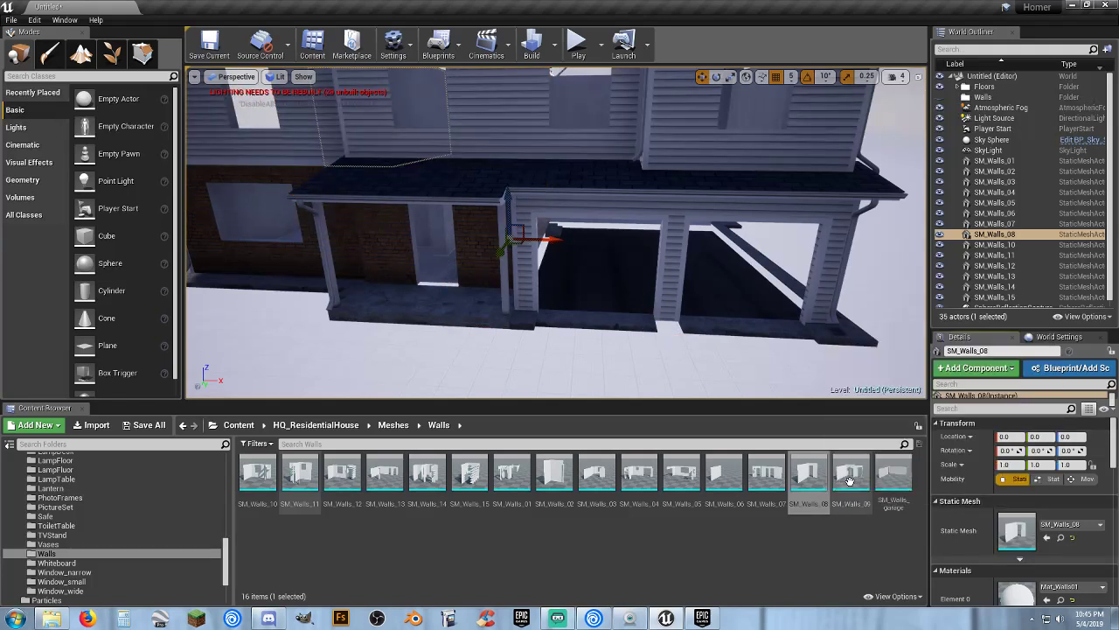
Add the SM_Walls_09 mesh to the level and set its location to 0, 0, 0.
left_click_drag(850, 472, 630, 353)
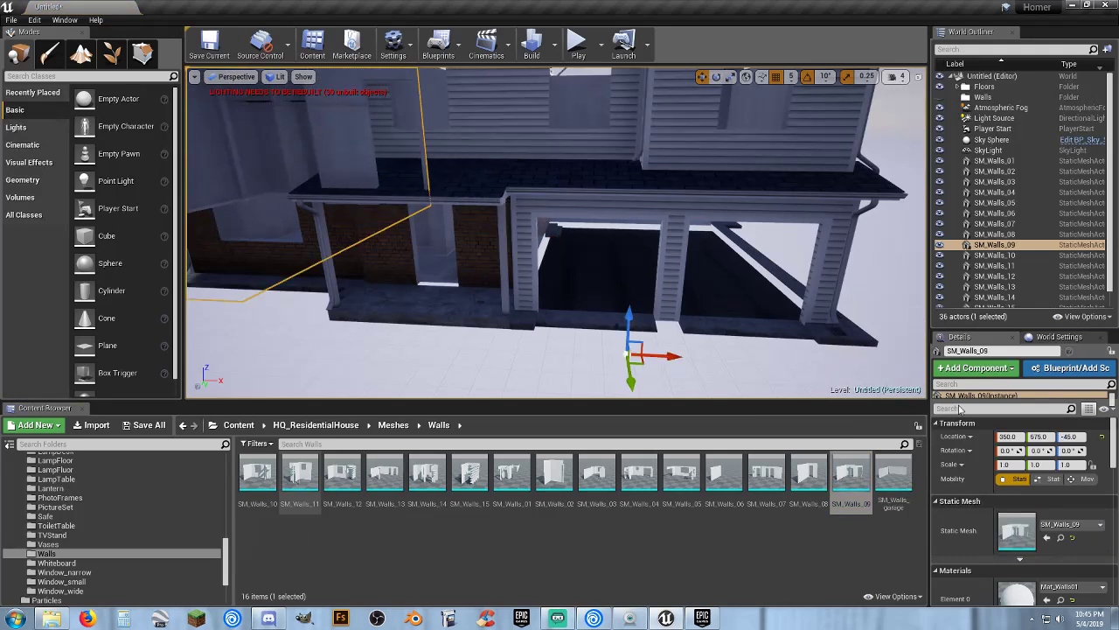
left_click(1014, 436)
type("0")
key("Tab")
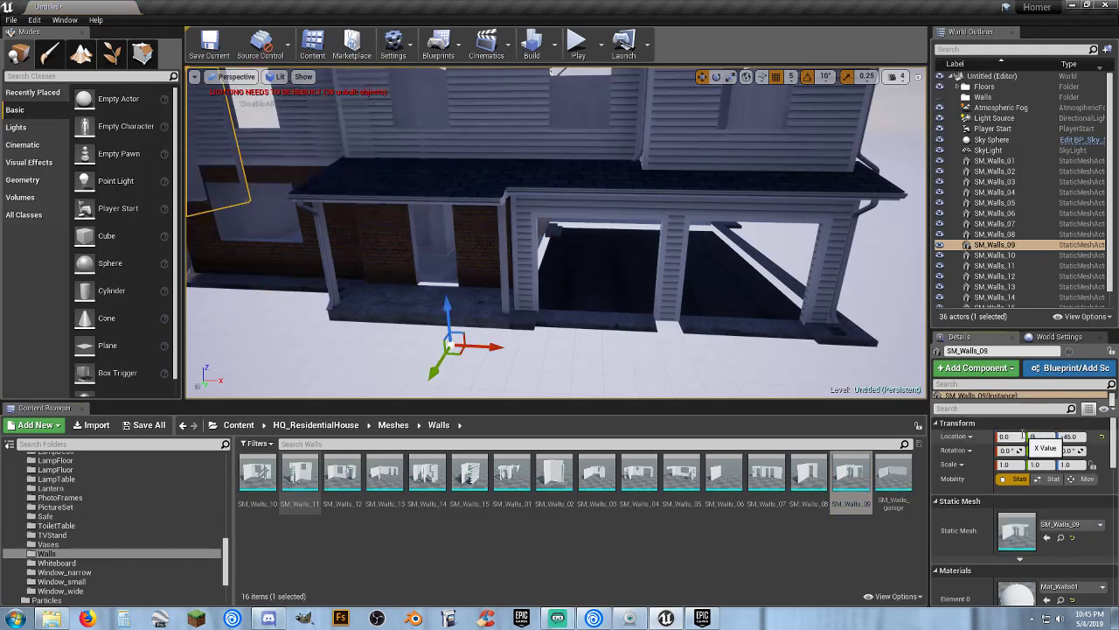
type("0")
key("Tab")
type("0")
key("Return")
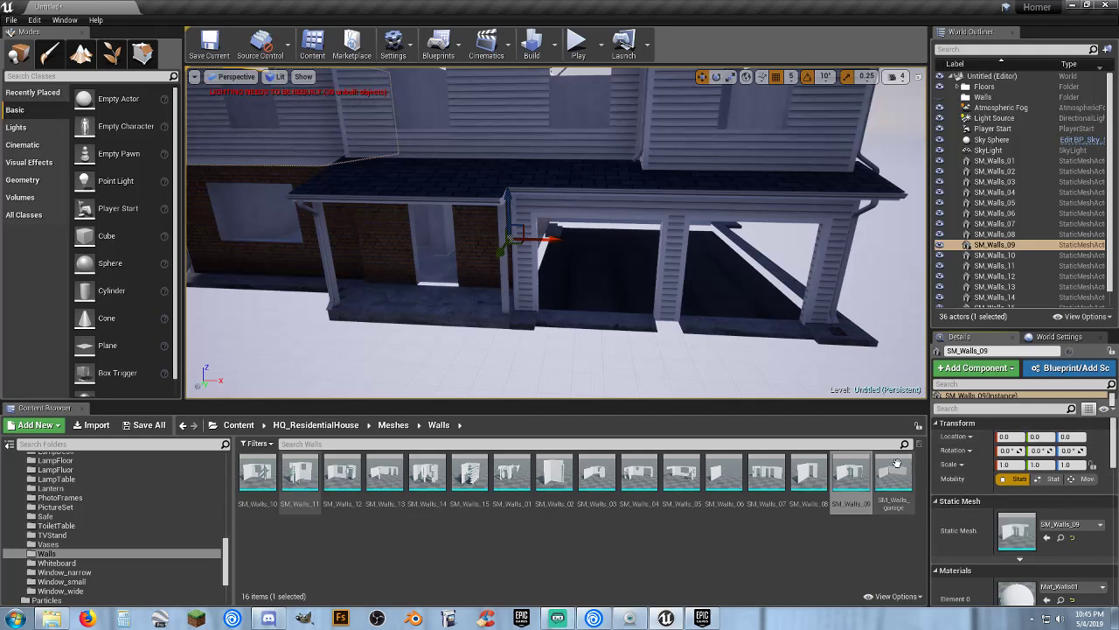
Add the SM_Walls_garage mesh to the level and set its location to 0, 0, 0.
left_click_drag(893, 473, 793, 364)
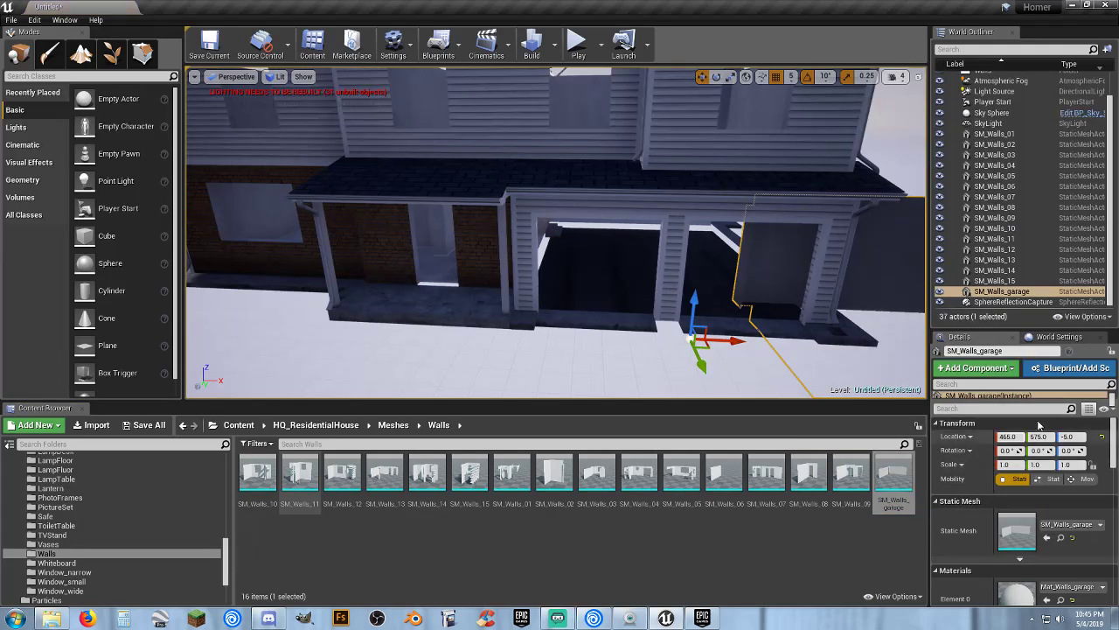
left_click(1018, 436)
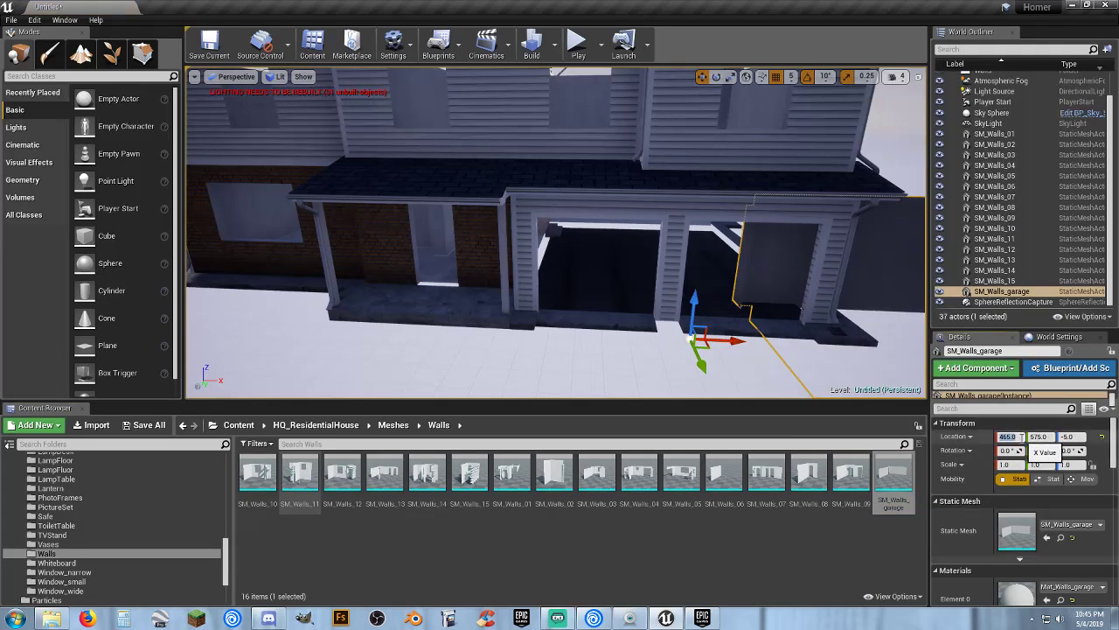
type("0")
key("Tab")
type("0")
key("Tab")
type("0")
key("Return")
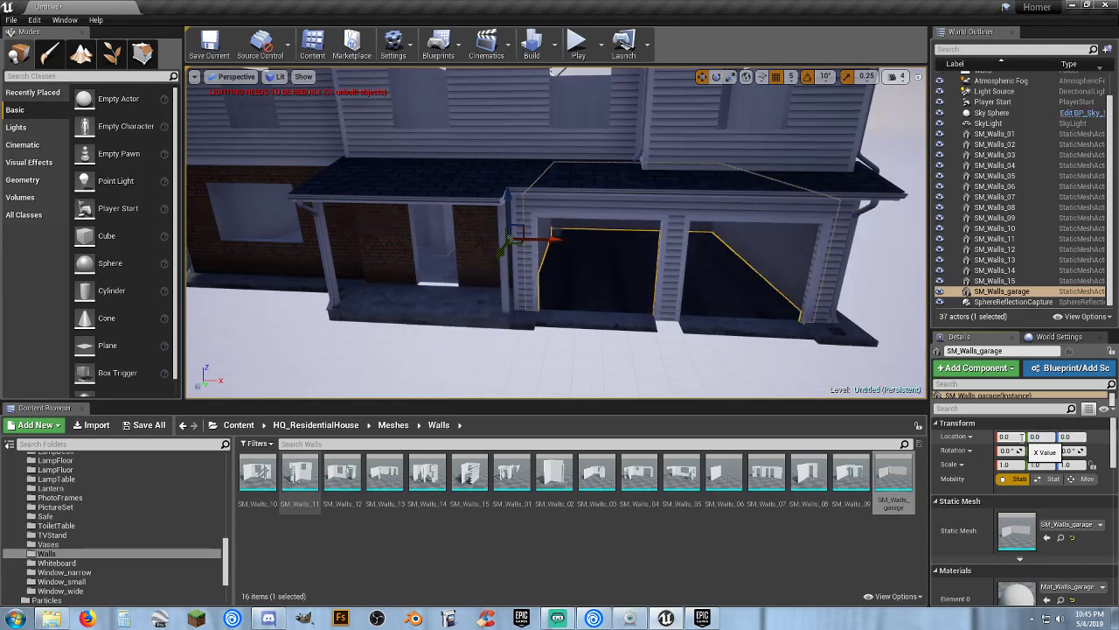
Test the spawn point briefly, then move the Player Start along Y to about -255, into the open wood-floored room.
left_click(587, 50)
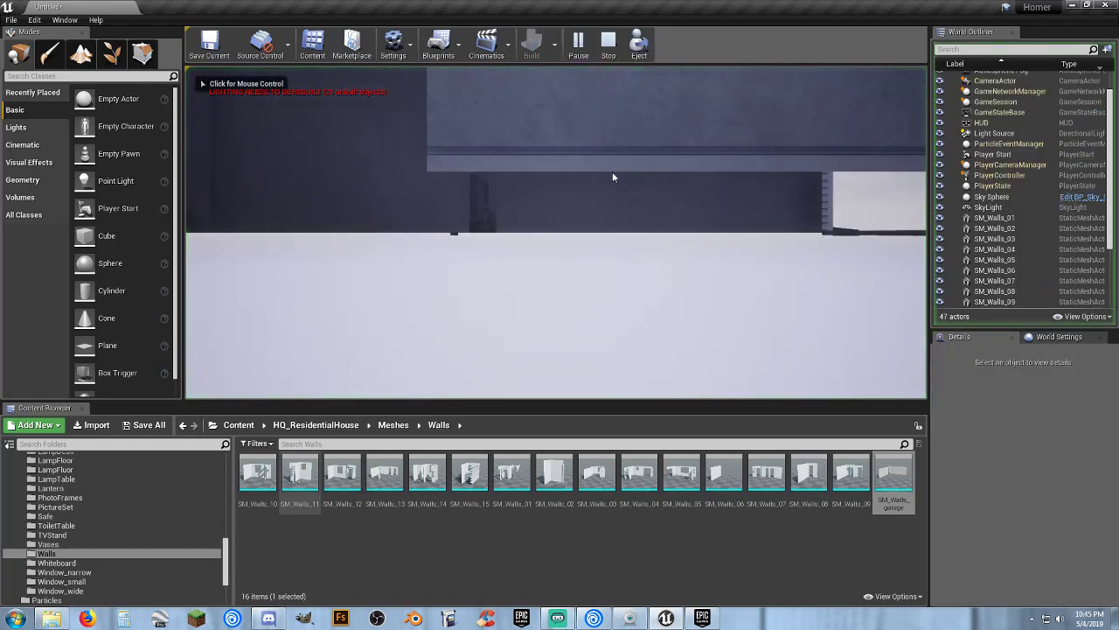
key("Escape")
right_click_drag(604, 215, 647, 253)
left_click(542, 217)
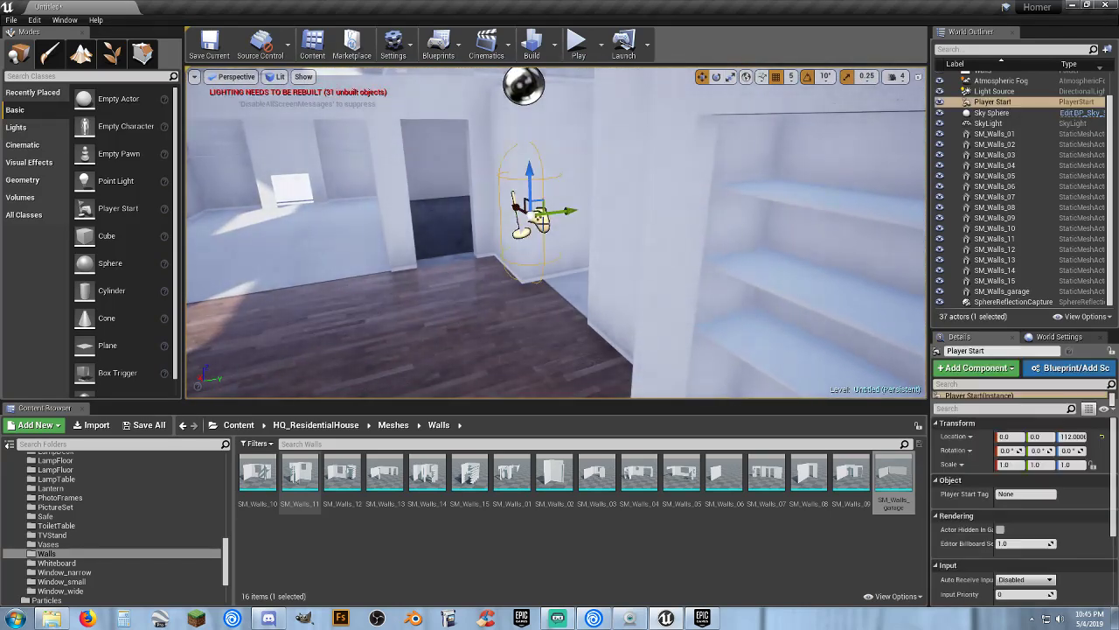
left_click_drag(556, 213, 332, 228)
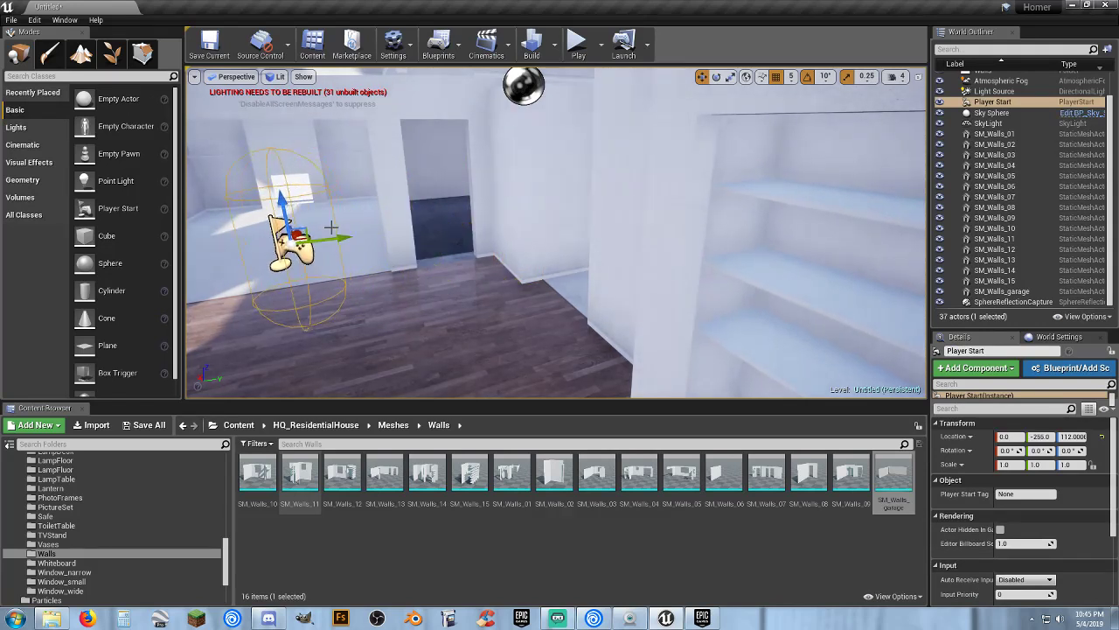
Play-test the level by walking the character through the house's rooms and hallways, then end the session.
left_click(577, 43)
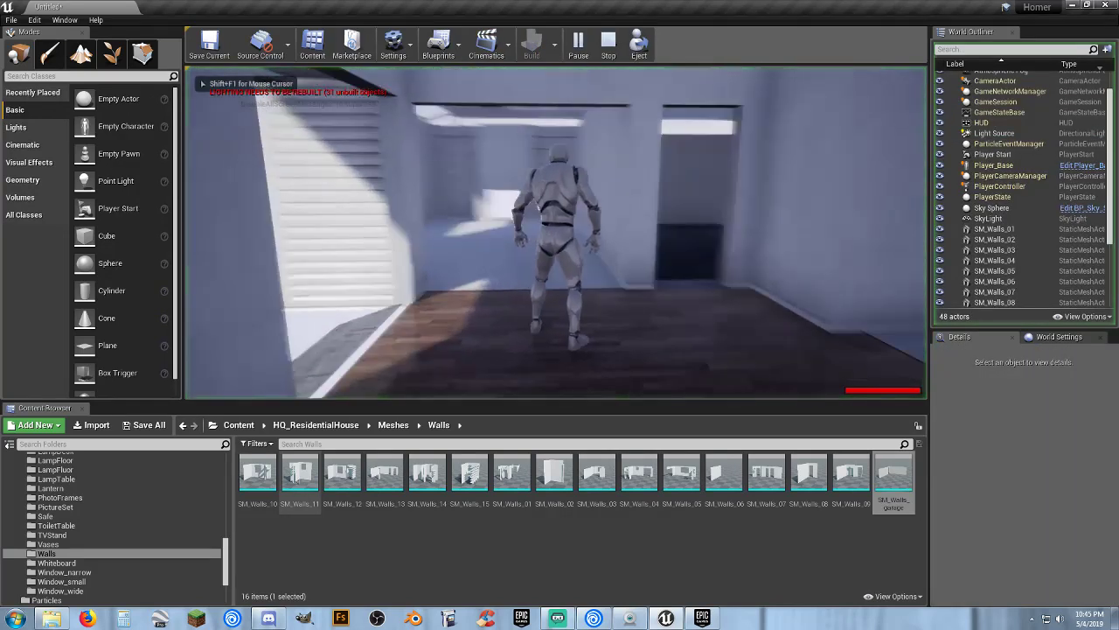
key("w")
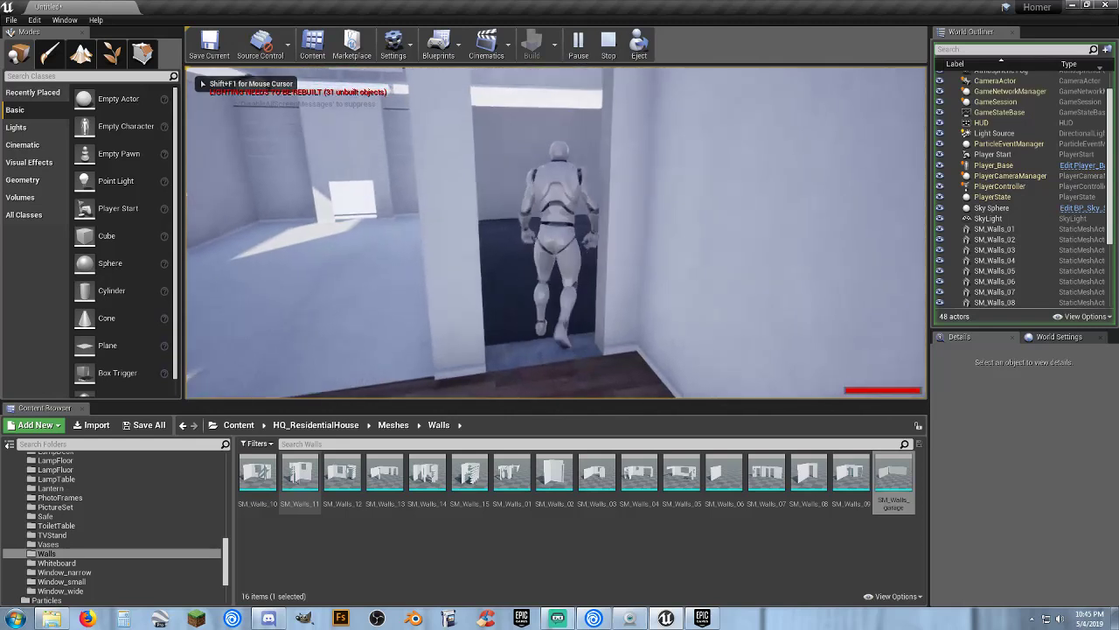
key("w")
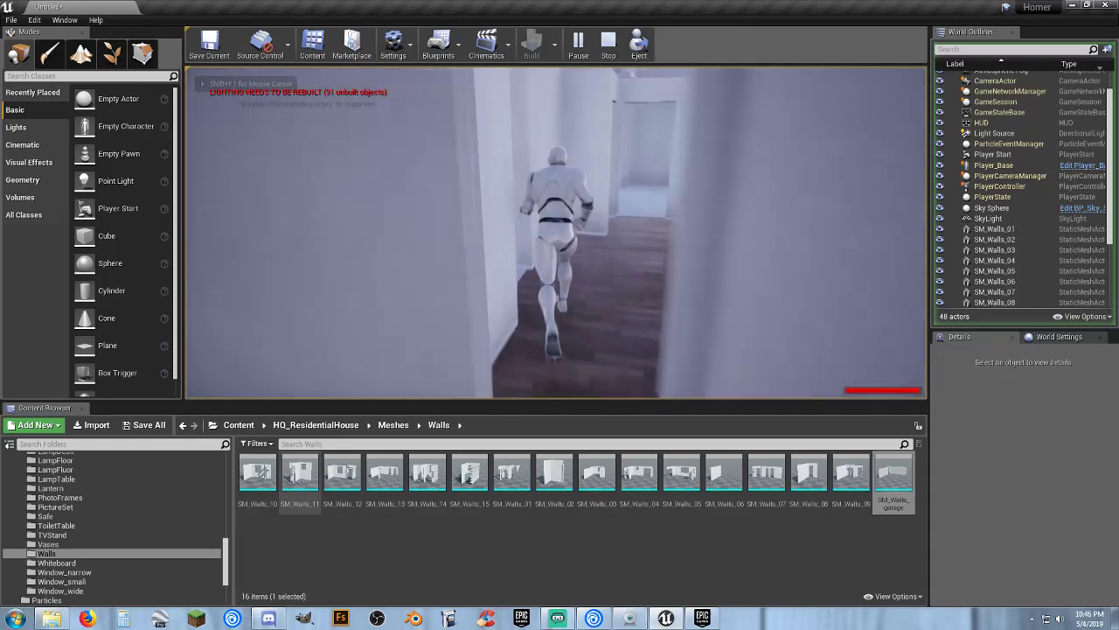
key("w")
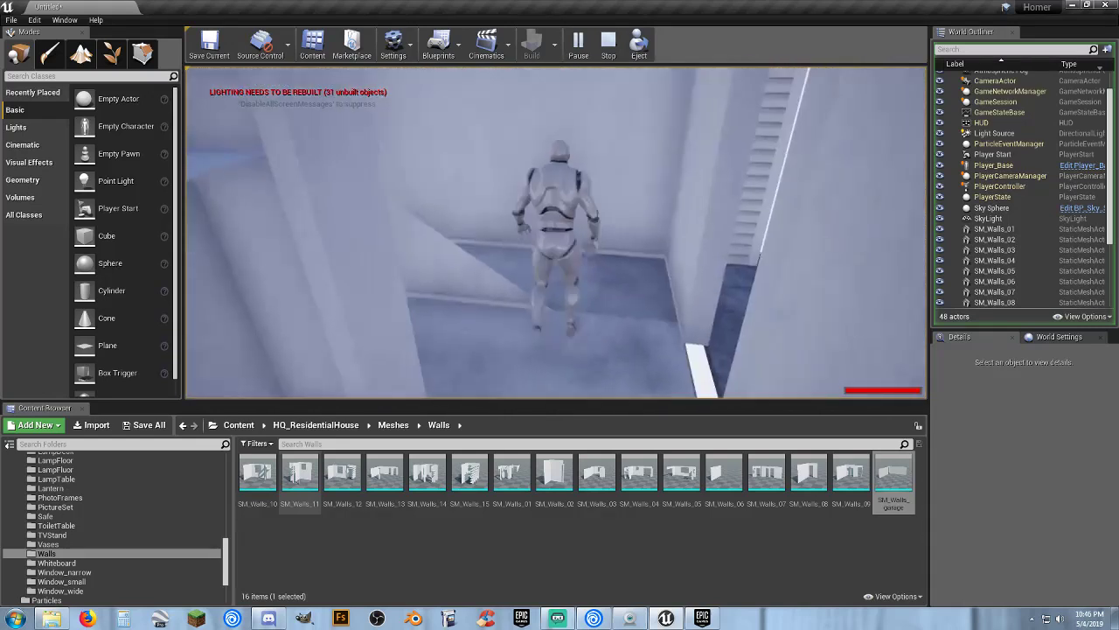
key("w")
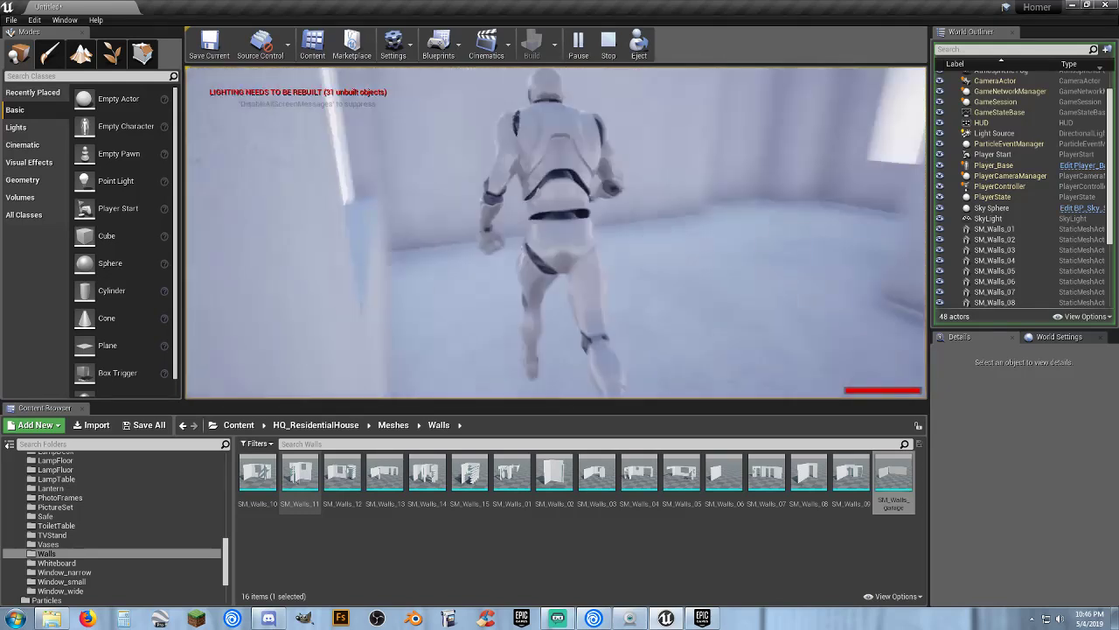
key("w")
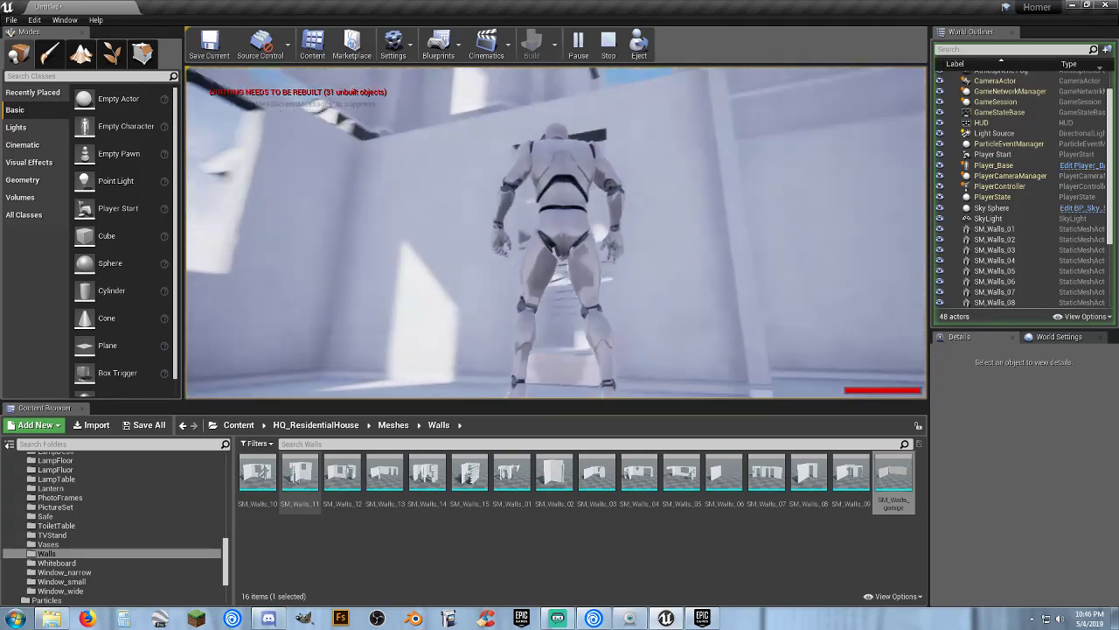
key("w")
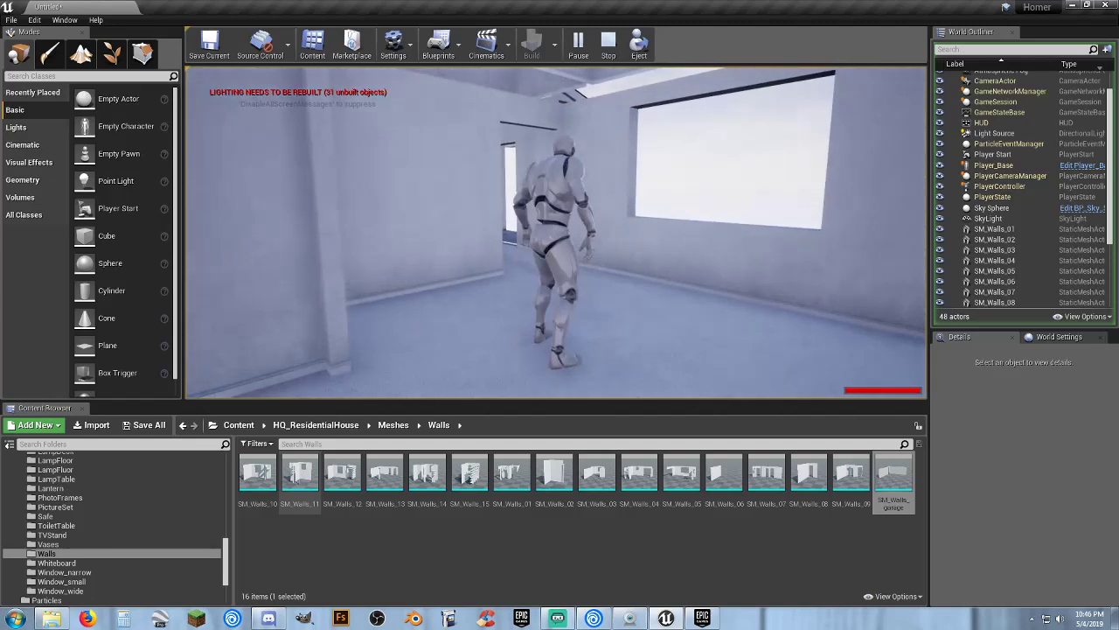
key("Escape")
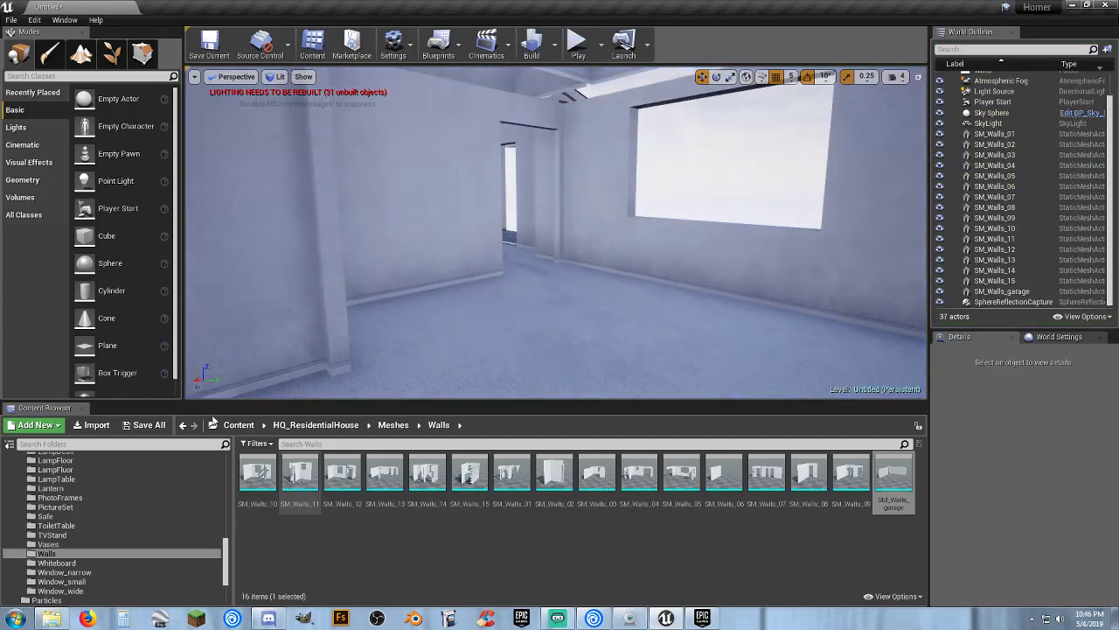
Save the untitled level in the Maps folder under the name Gianticuds.
left_click(151, 426)
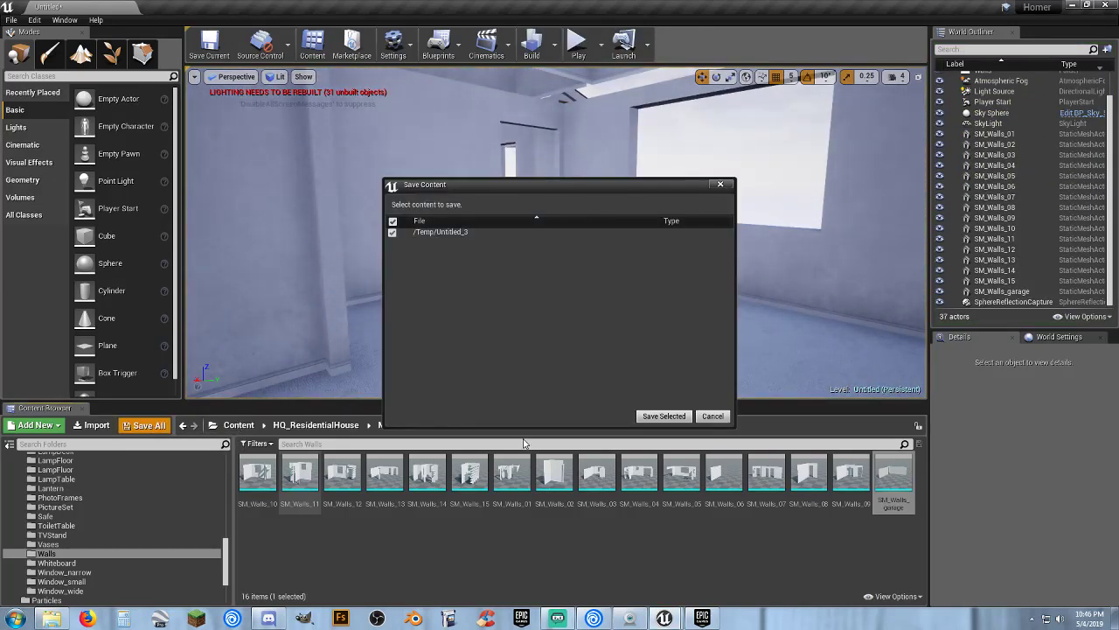
left_click(714, 415)
scroll(49, 544, "up", 10)
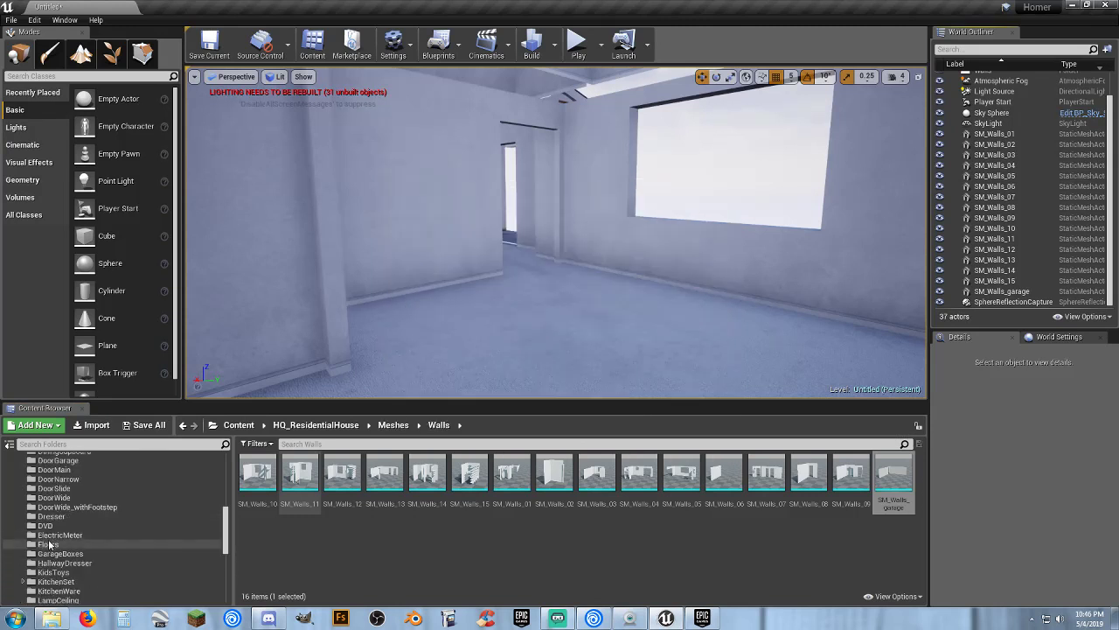
scroll(50, 544, "up", 3)
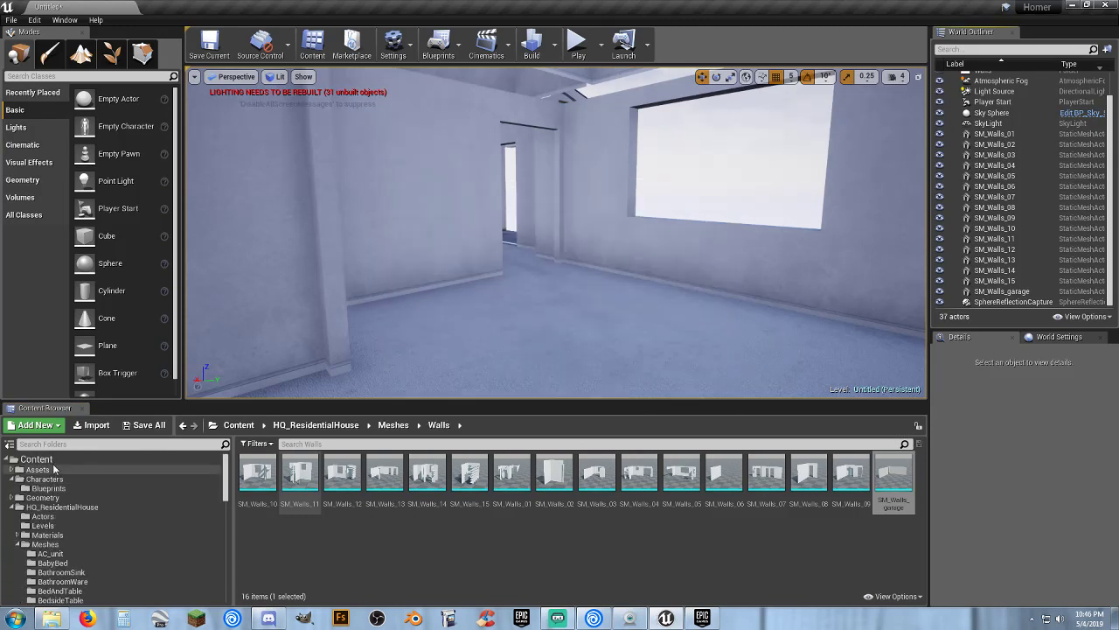
left_click(53, 461)
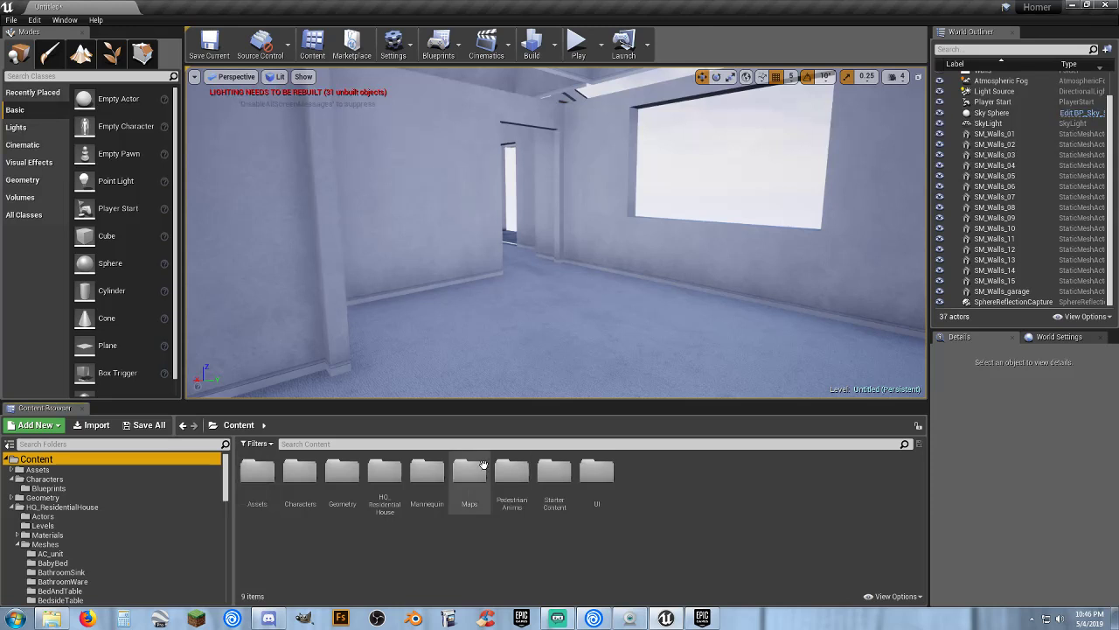
left_click(145, 425)
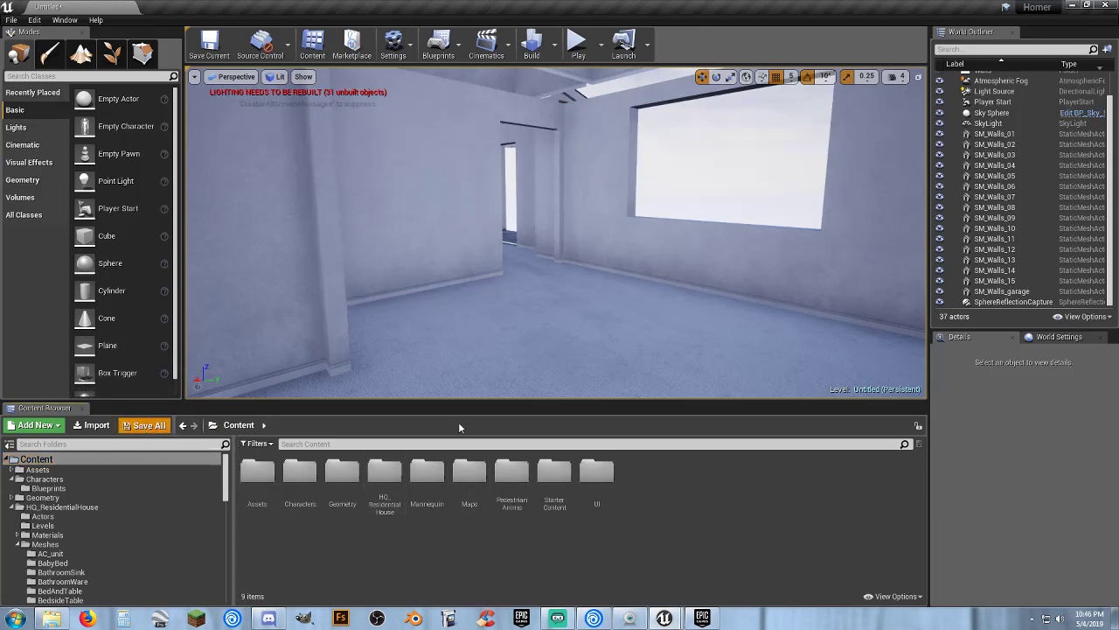
left_click(654, 416)
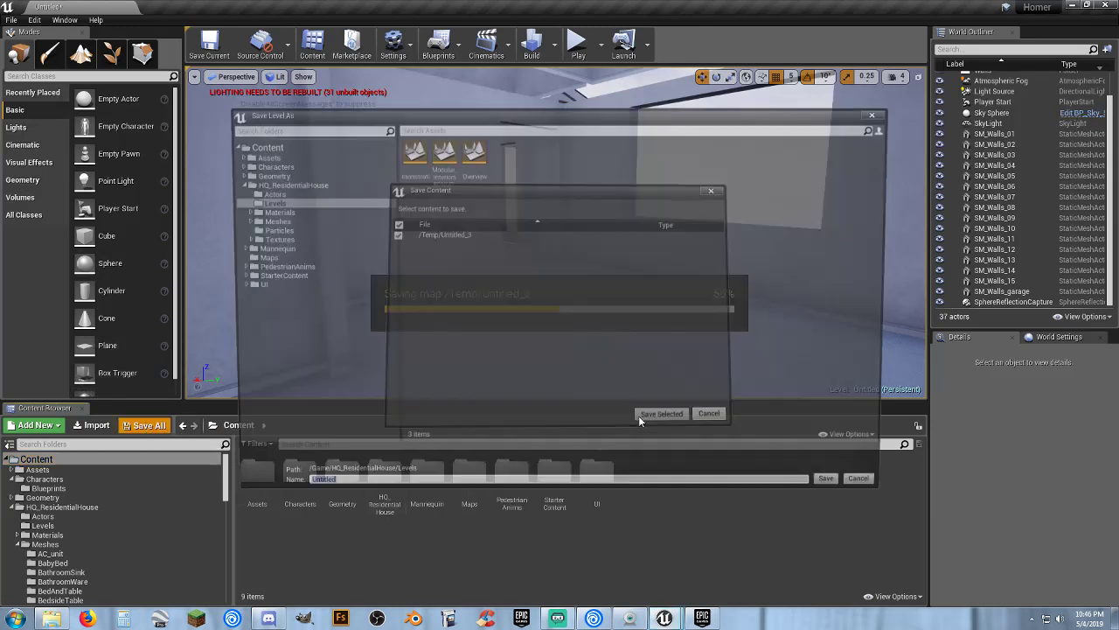
left_click(271, 258)
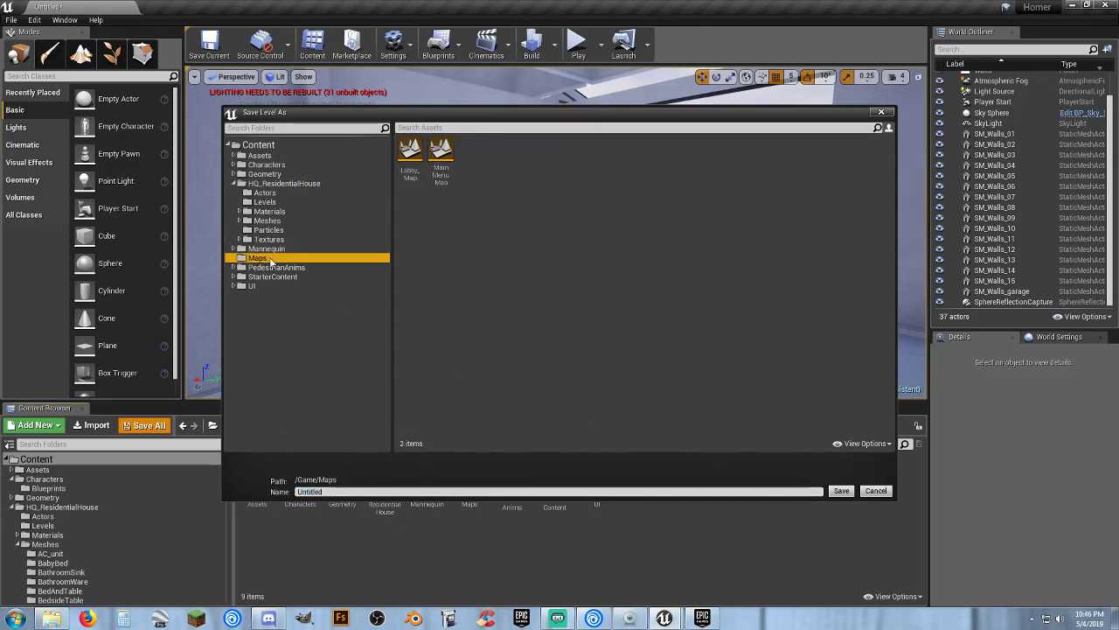
left_click(340, 490)
left_click(340, 491)
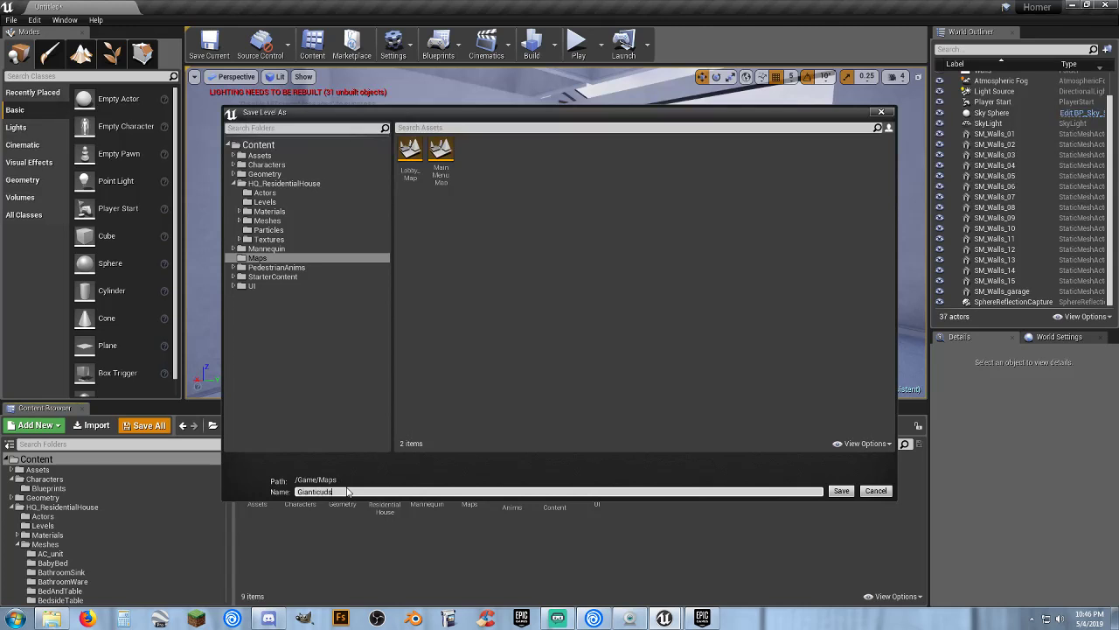
type("Gianticuds")
key("Return")
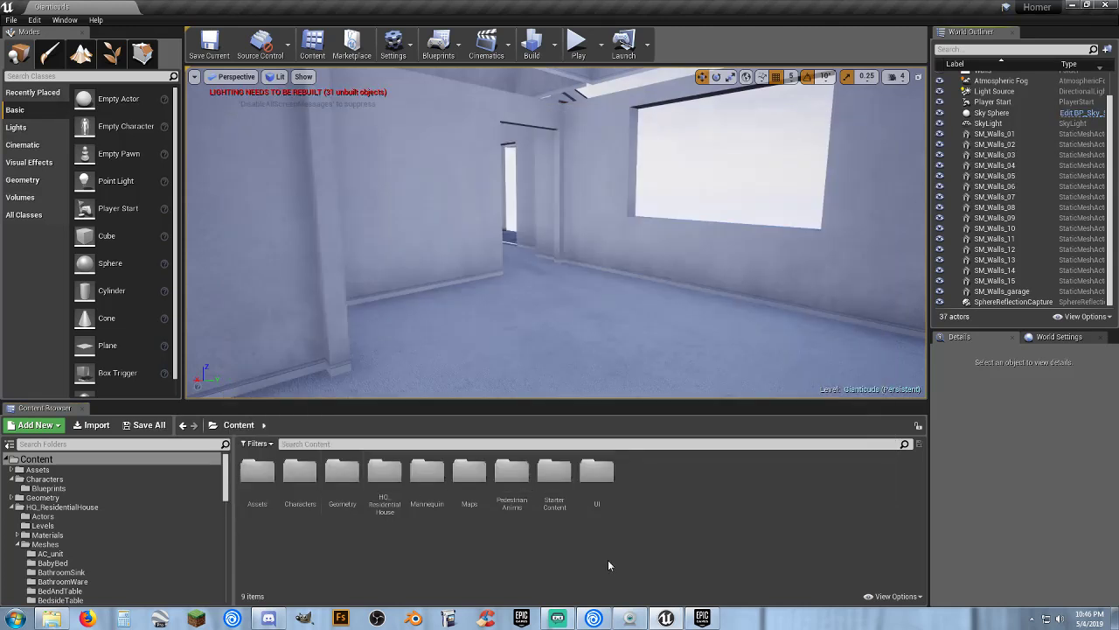
Open the Demonstration level from the HQ_ResidentialHouse Levels folder, saving Gianticuds_BuiltData, and look around its kitchen.
left_click(57, 524)
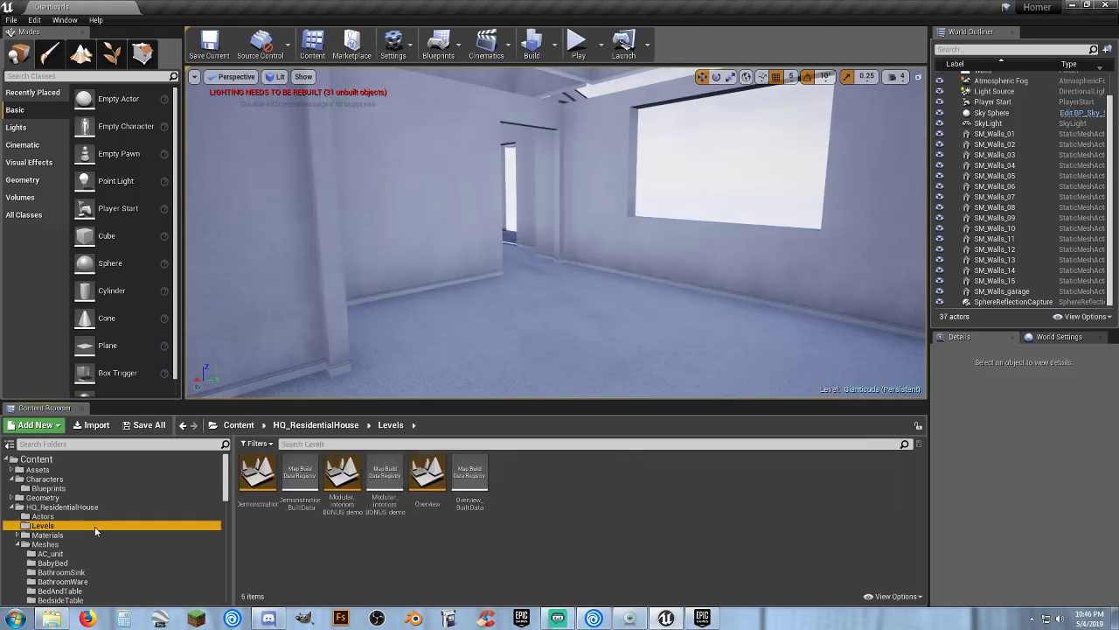
double_click(258, 477)
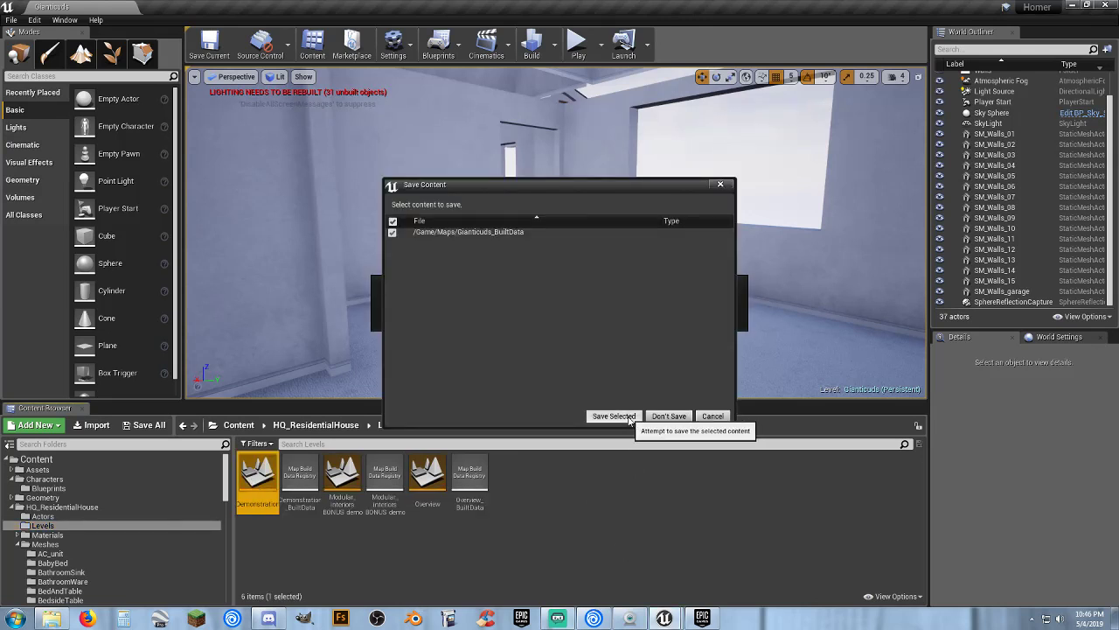
left_click(628, 417)
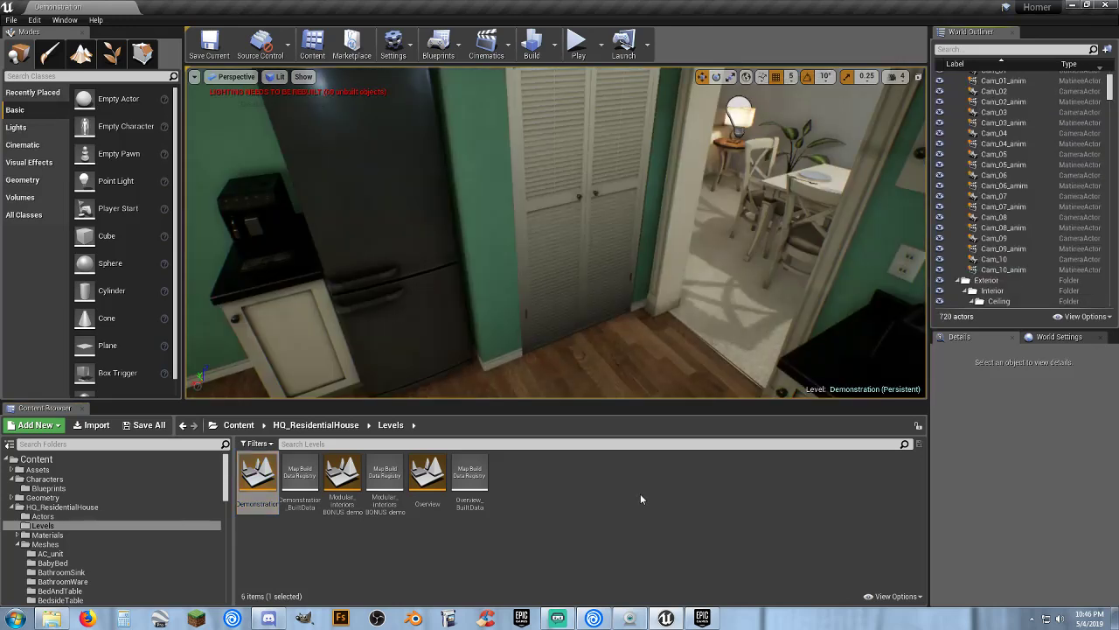
right_click_drag(647, 315, 394, 275)
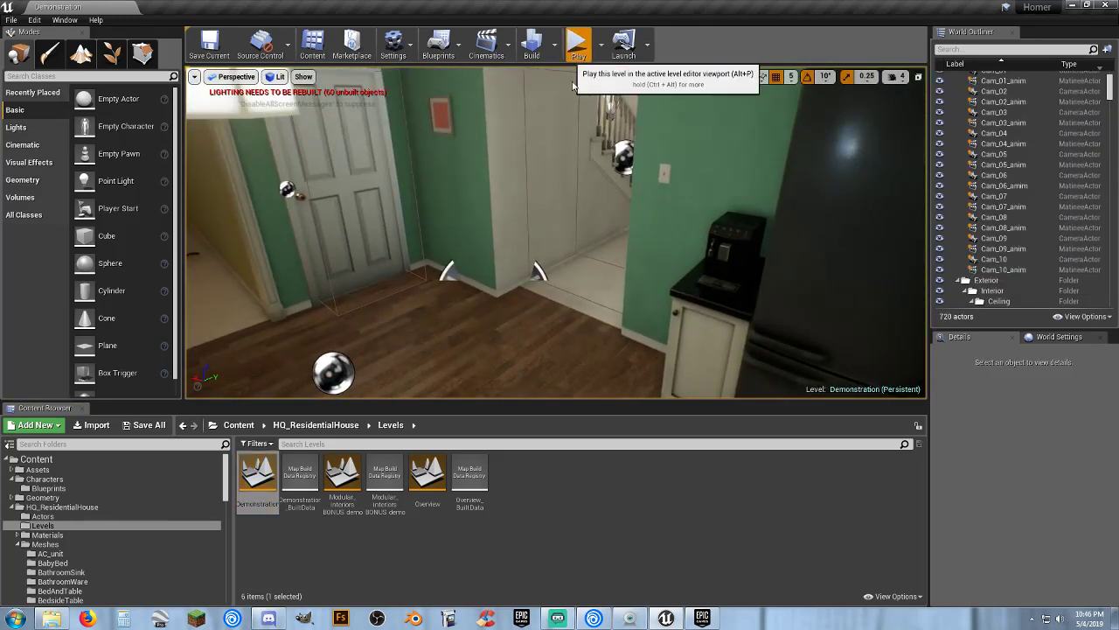
Start play-testing the Demonstration level, run the character around the dark front yard and jump against the brick boundary wall.
left_click(576, 44)
key("w")
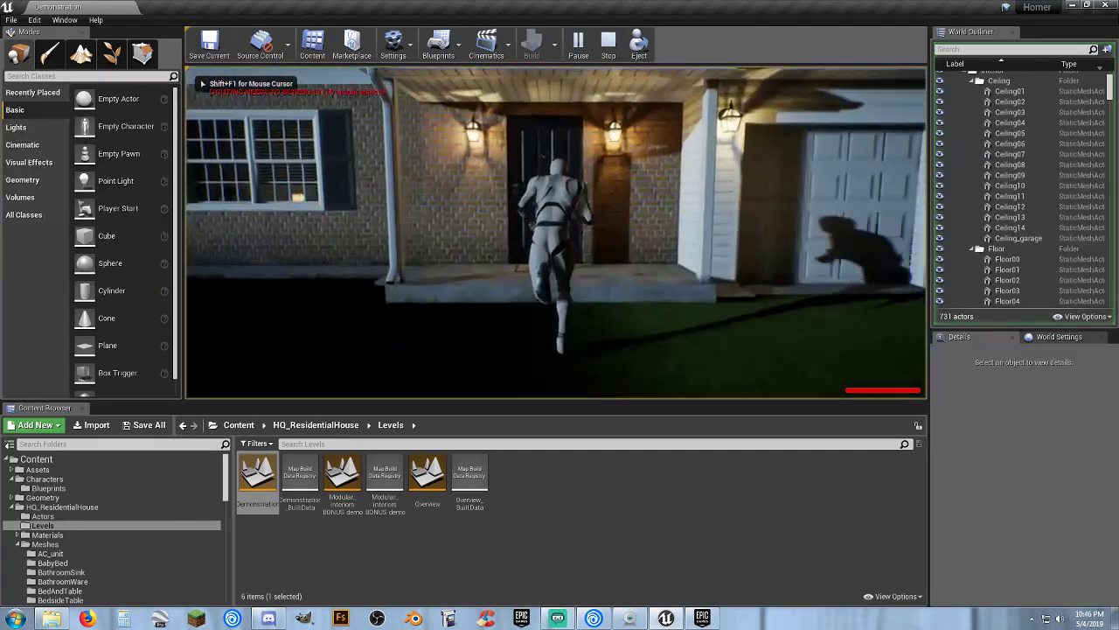
key("s")
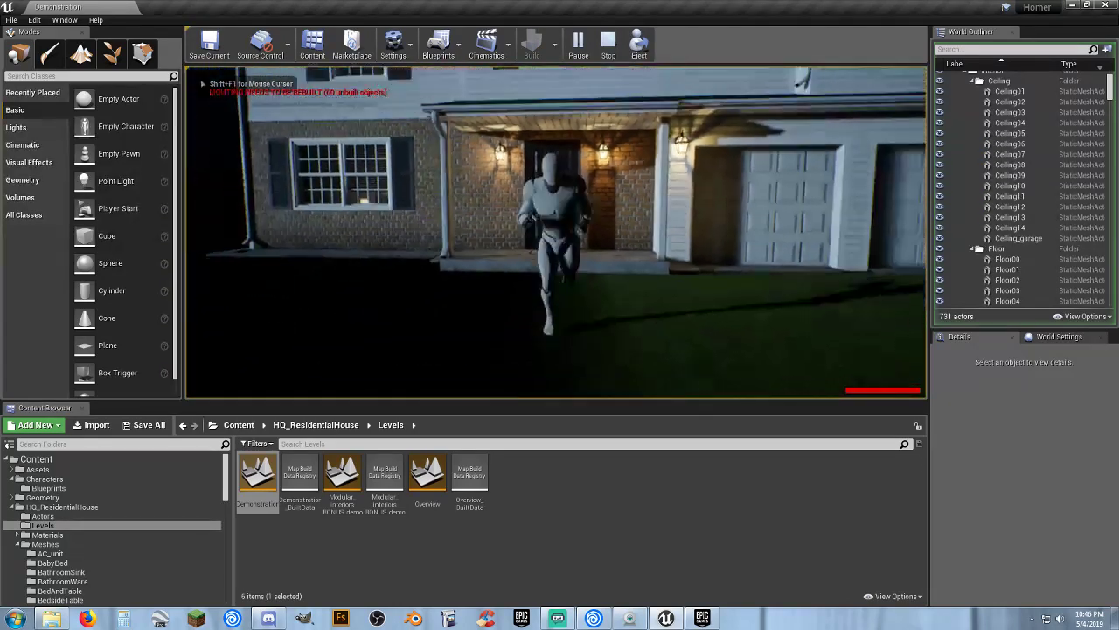
key("s")
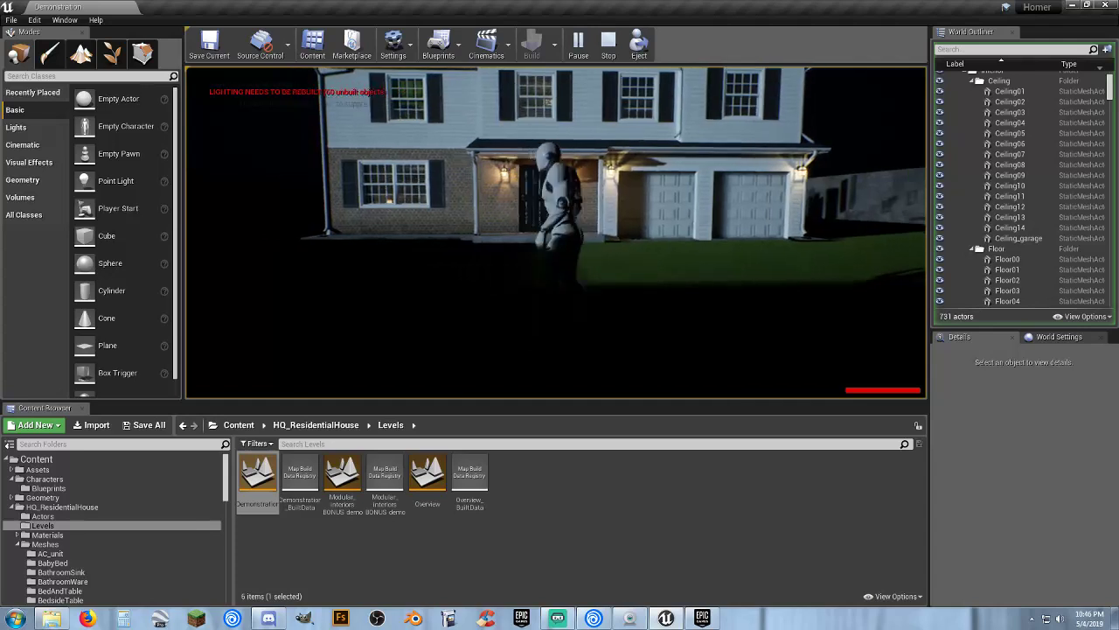
key("w")
key("w")
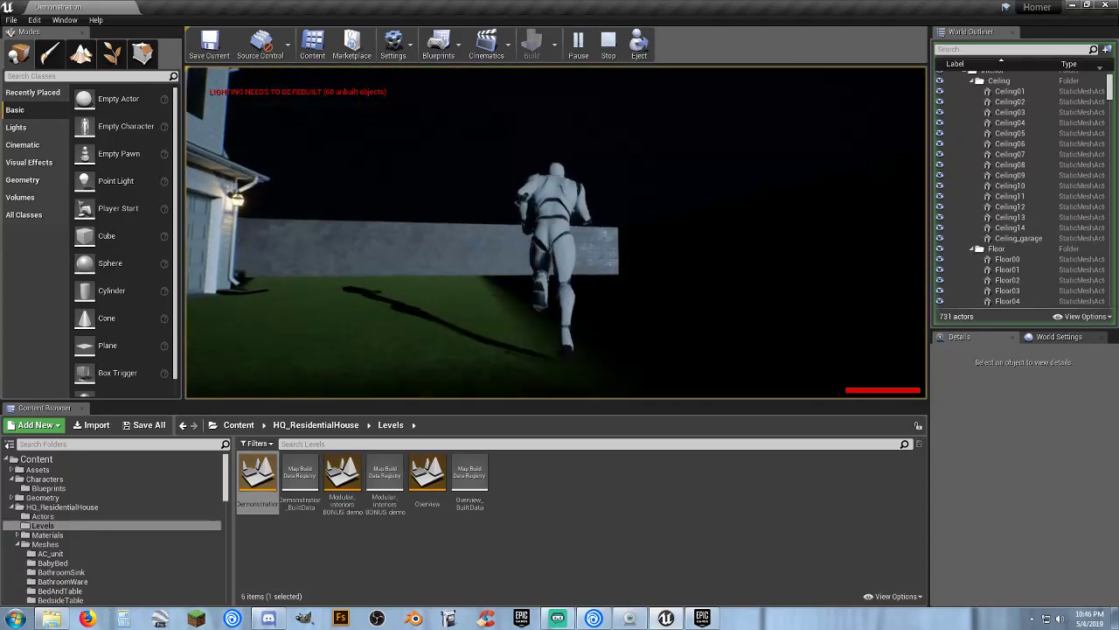
key("w")
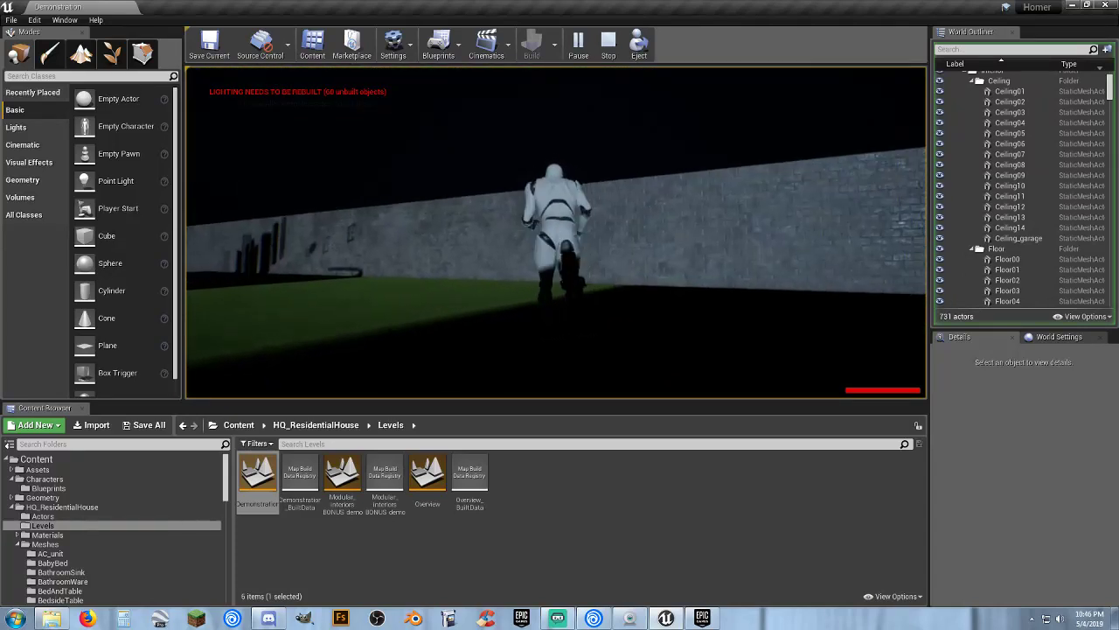
key("space")
key("w")
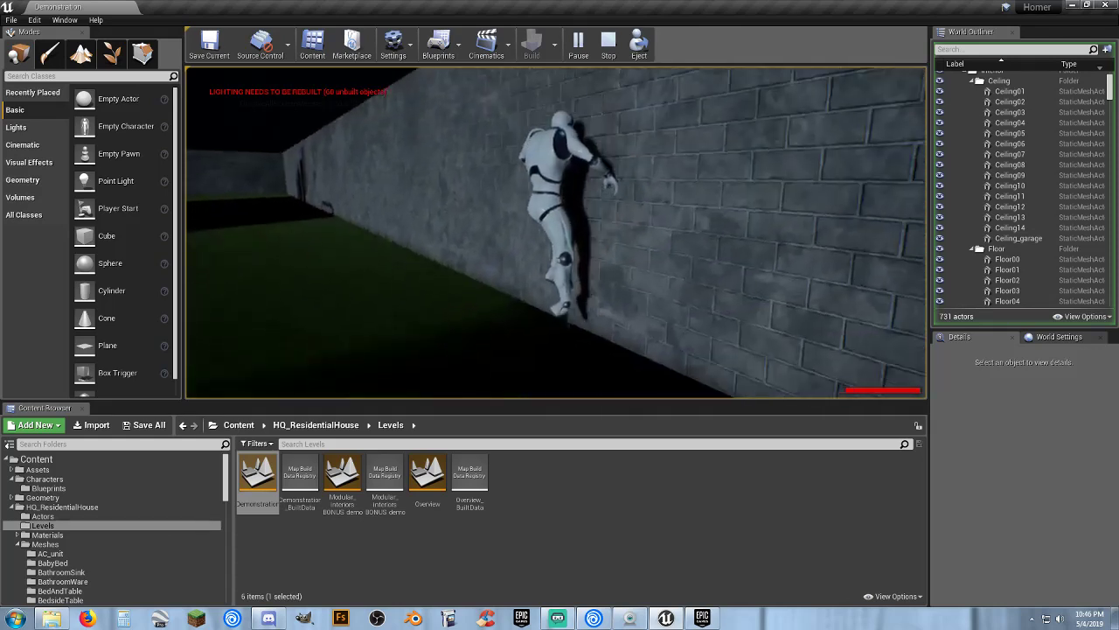
key("space")
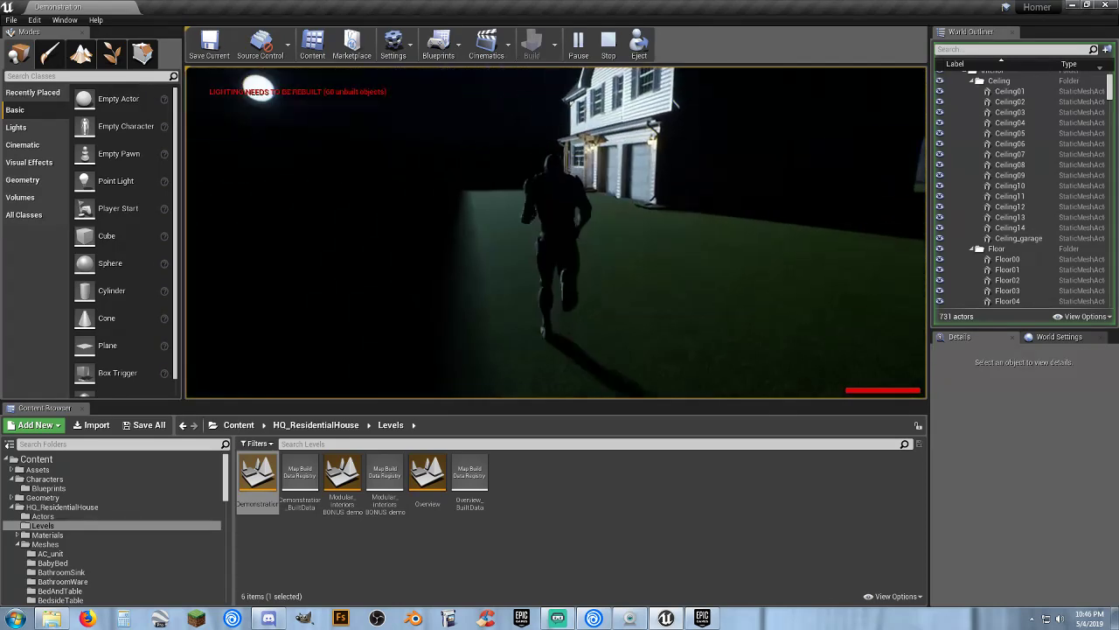
Take the character into the house and examine the entry hall, dining area, blue living room and bathrooms.
key("w")
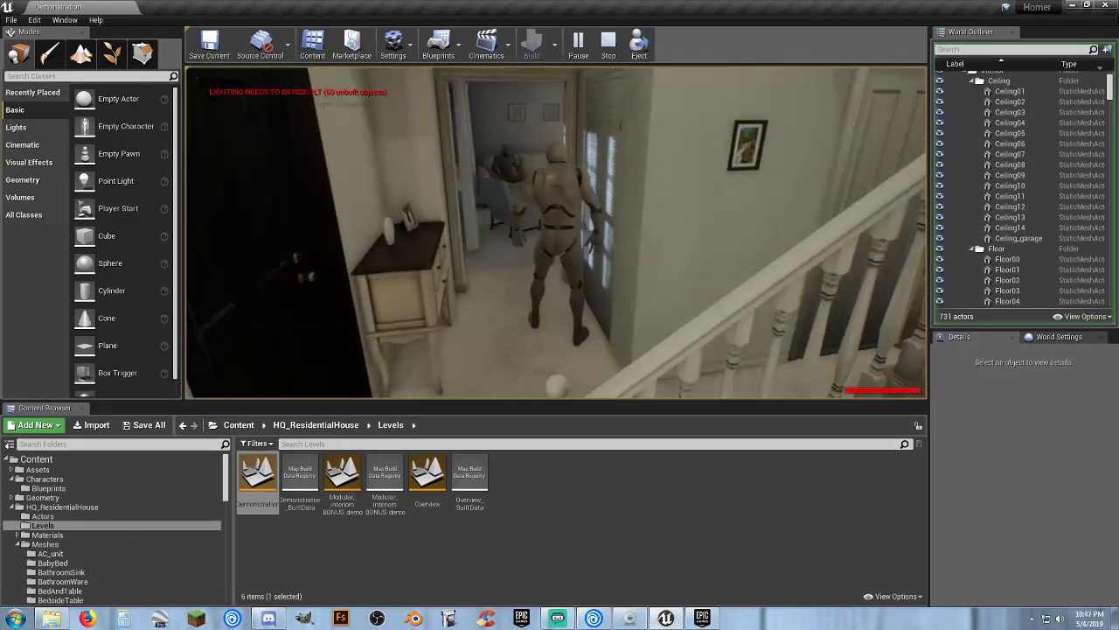
key("w")
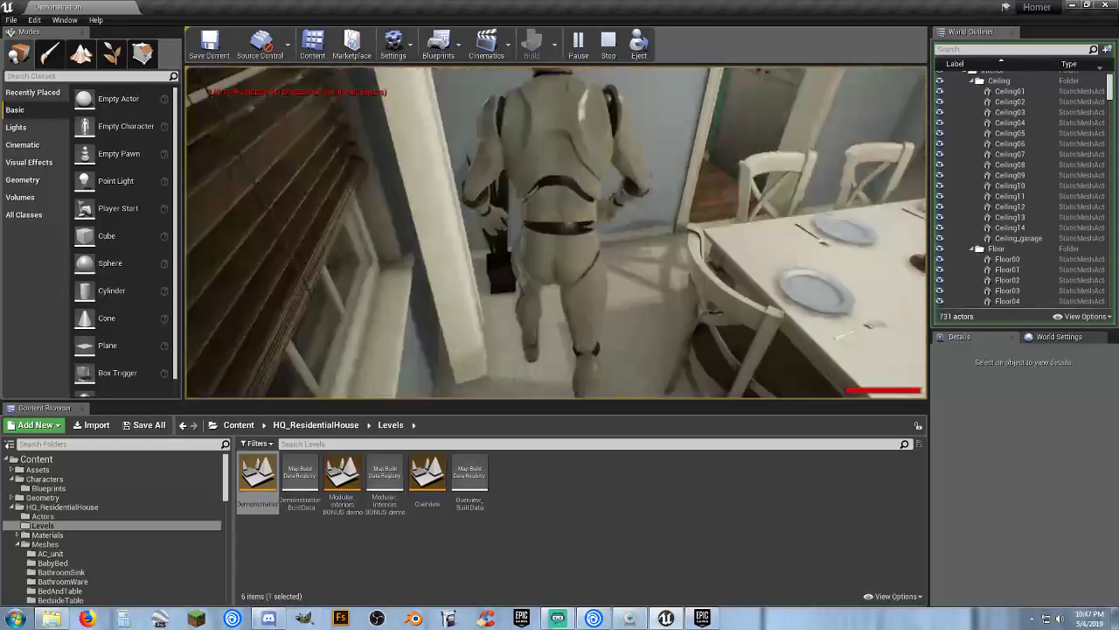
key("w")
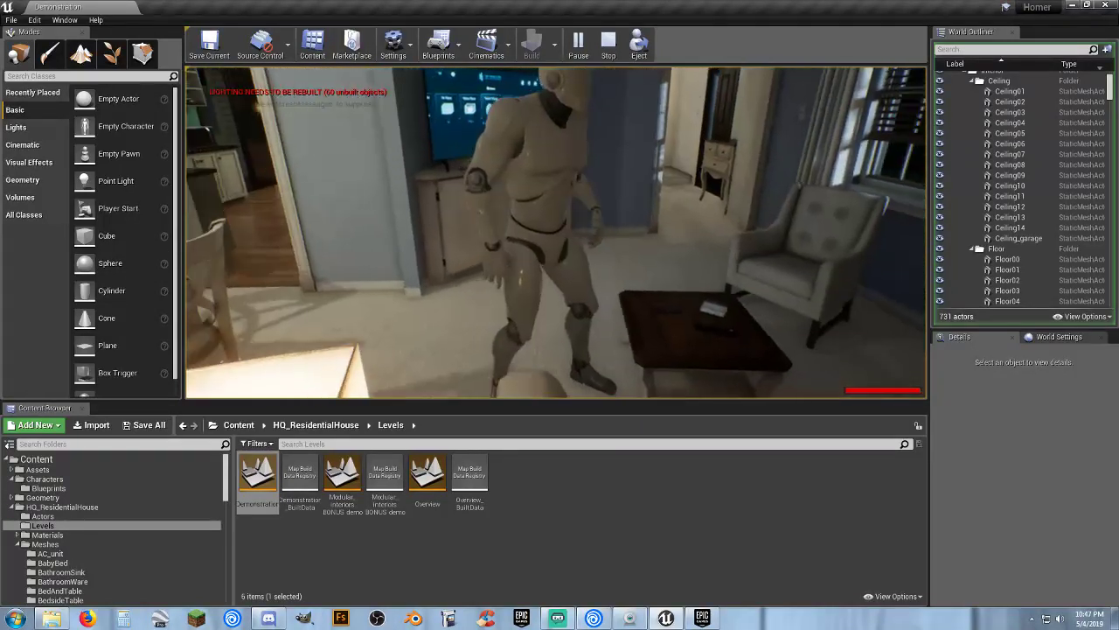
key("w")
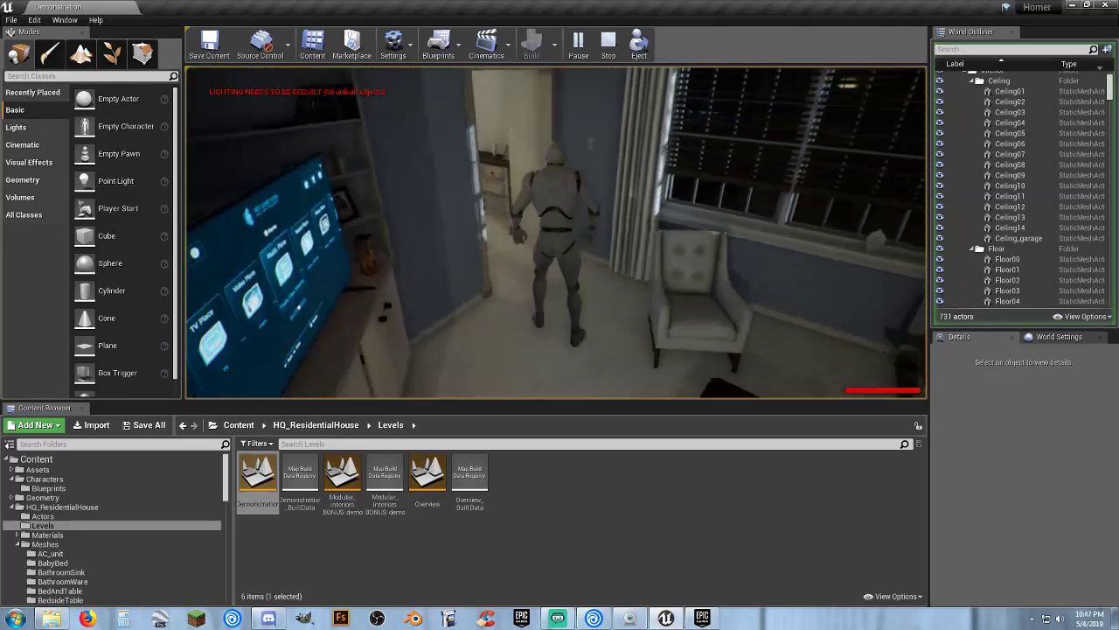
key("w")
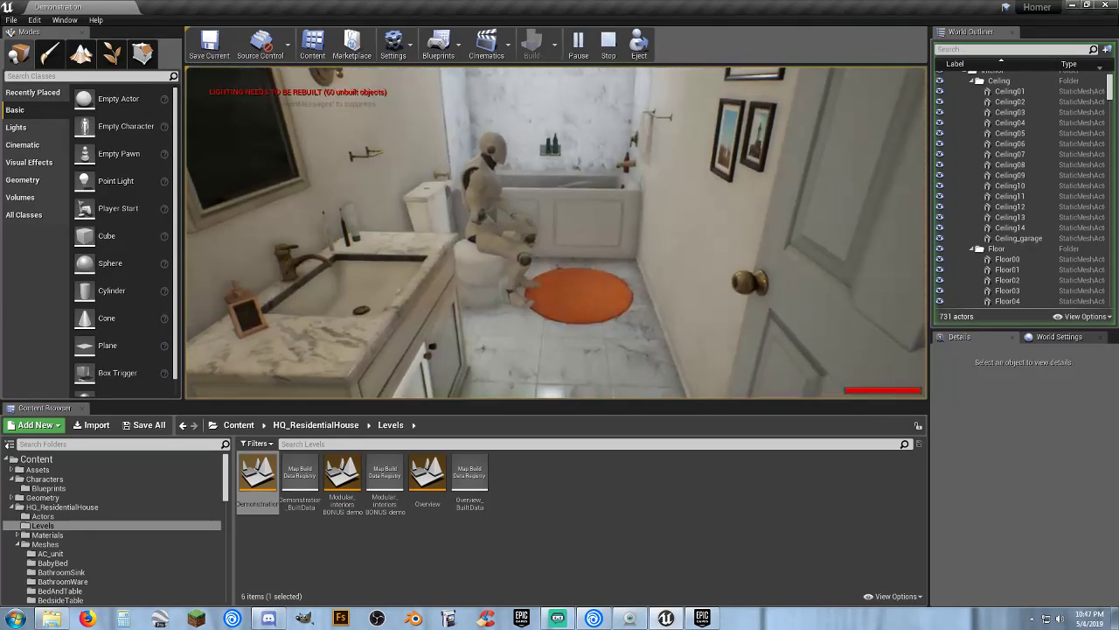
key("w")
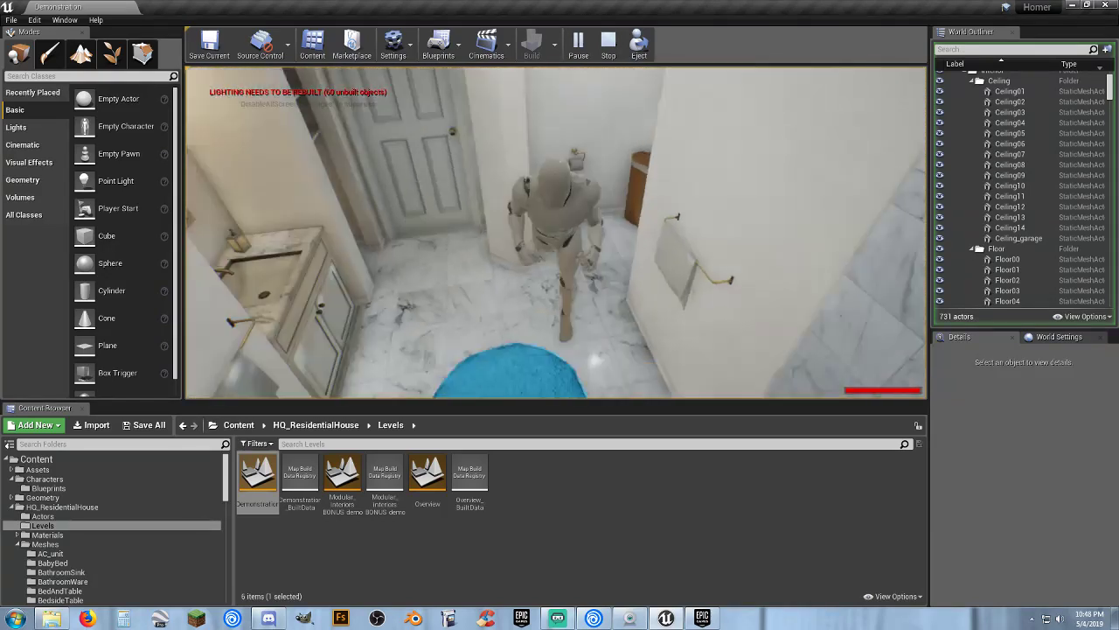
Walk the character past the staircase and through the kitchen to the back deck, and turn back toward the door.
key("w")
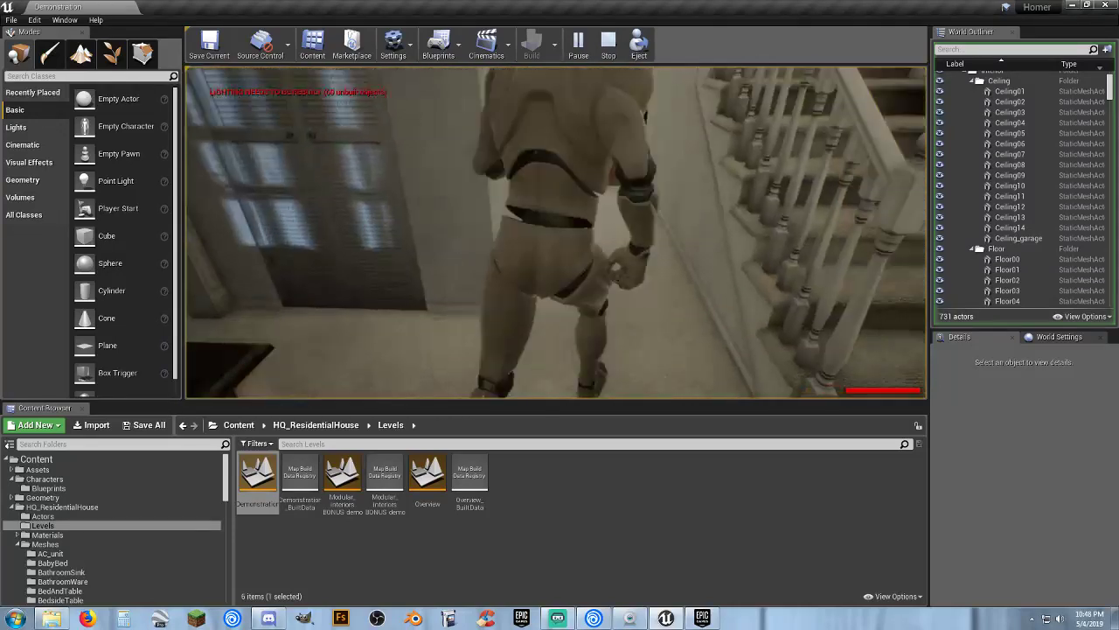
key("w")
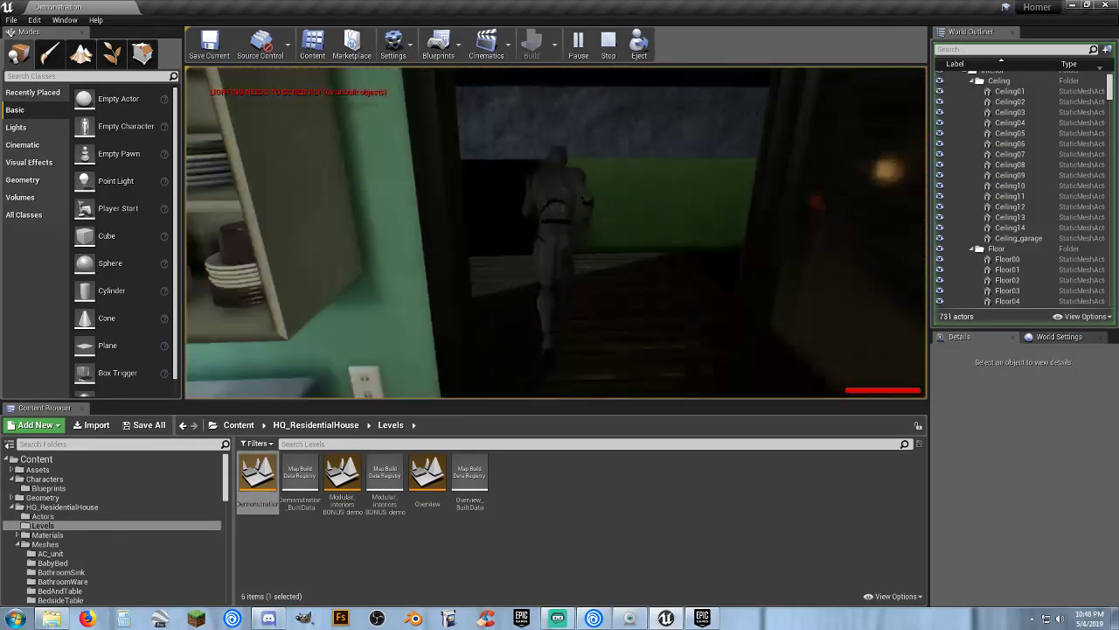
key("s")
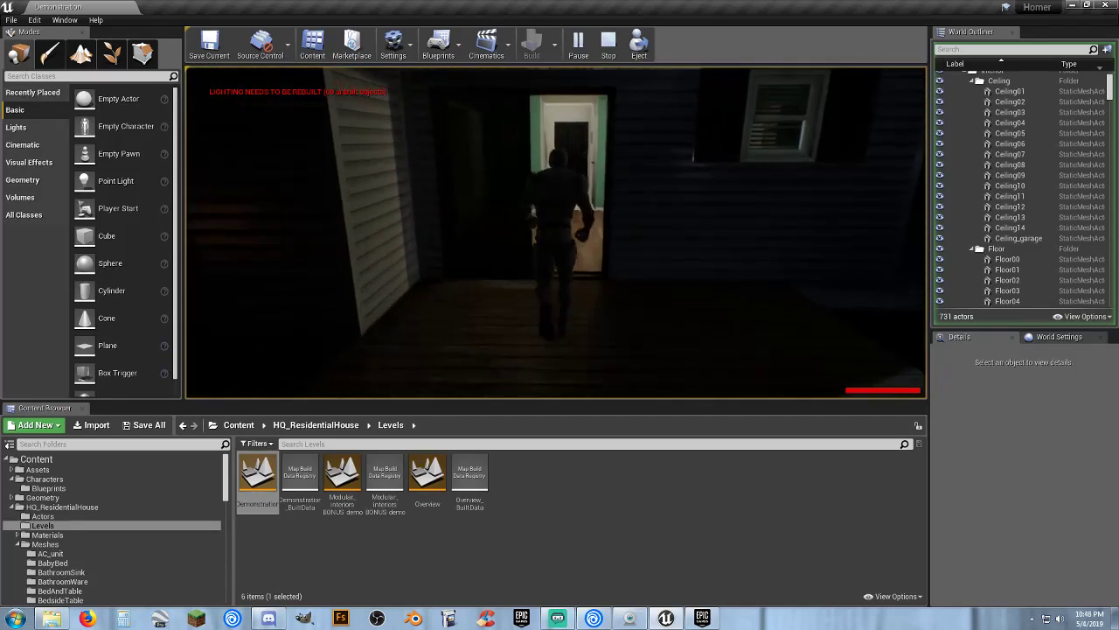
key("w")
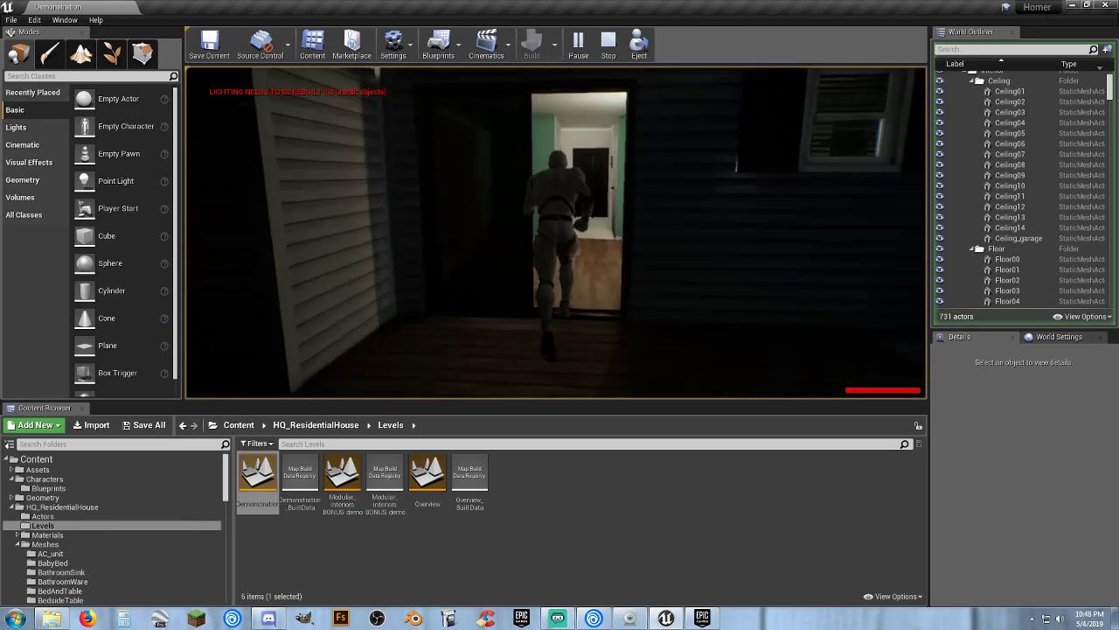
Explore the yellow family room with the character, looking around the blue sofa, rocking chair and fireplace.
key("w")
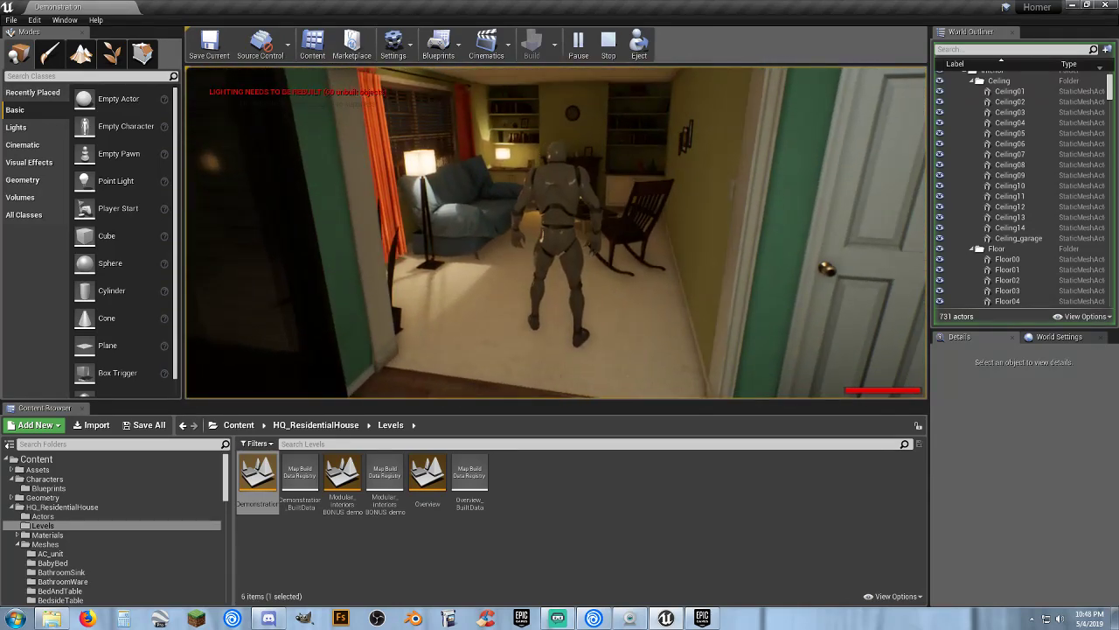
key("w")
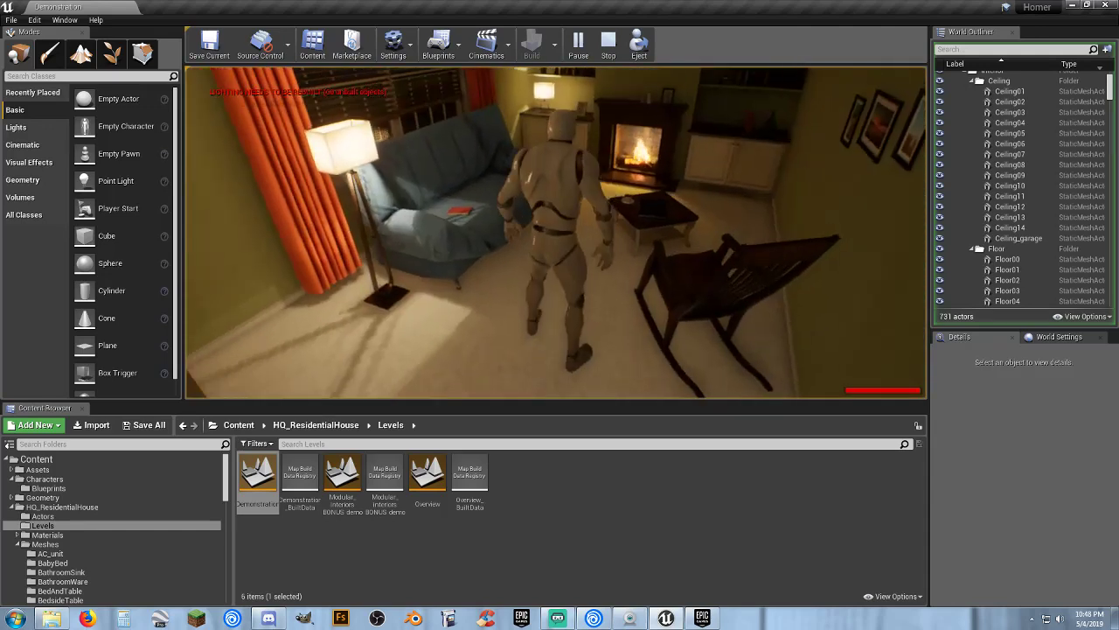
key("w")
key("w")
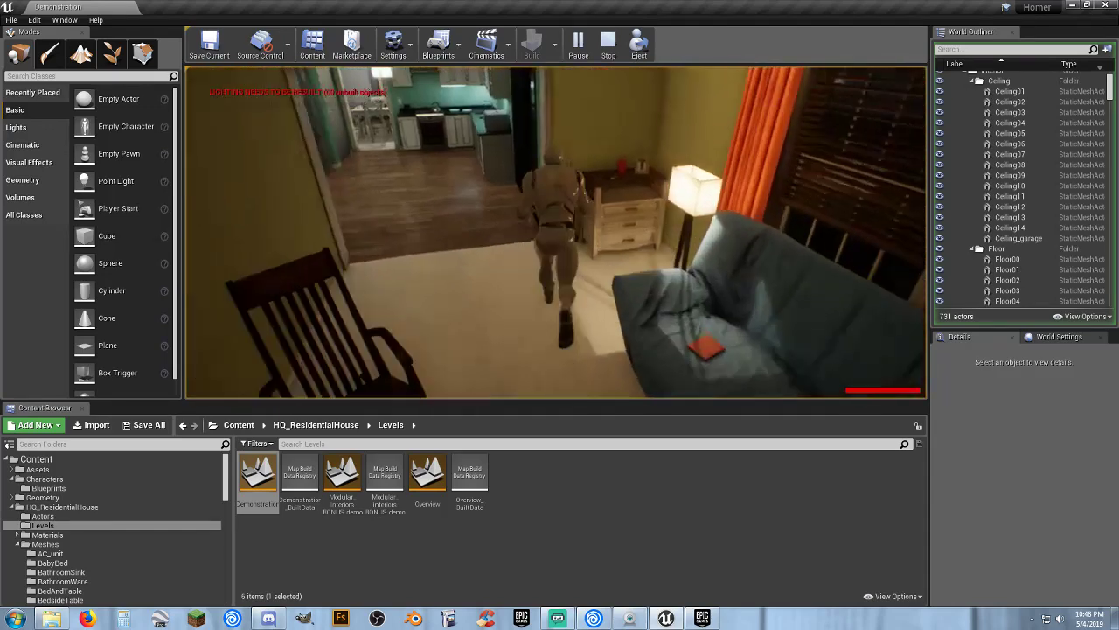
key("w")
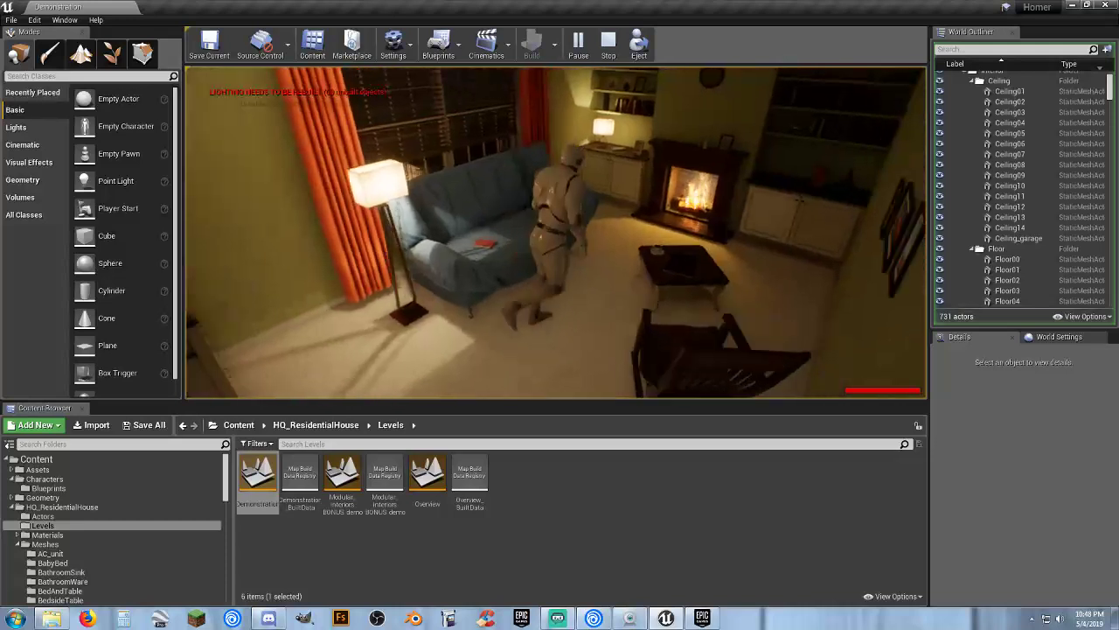
key("w")
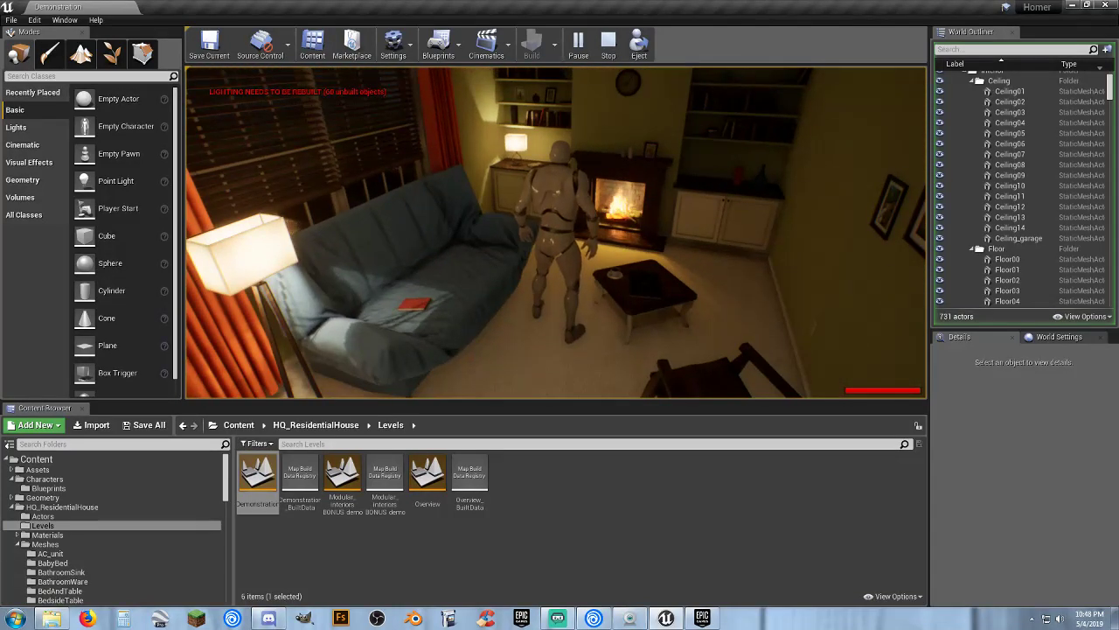
key("w")
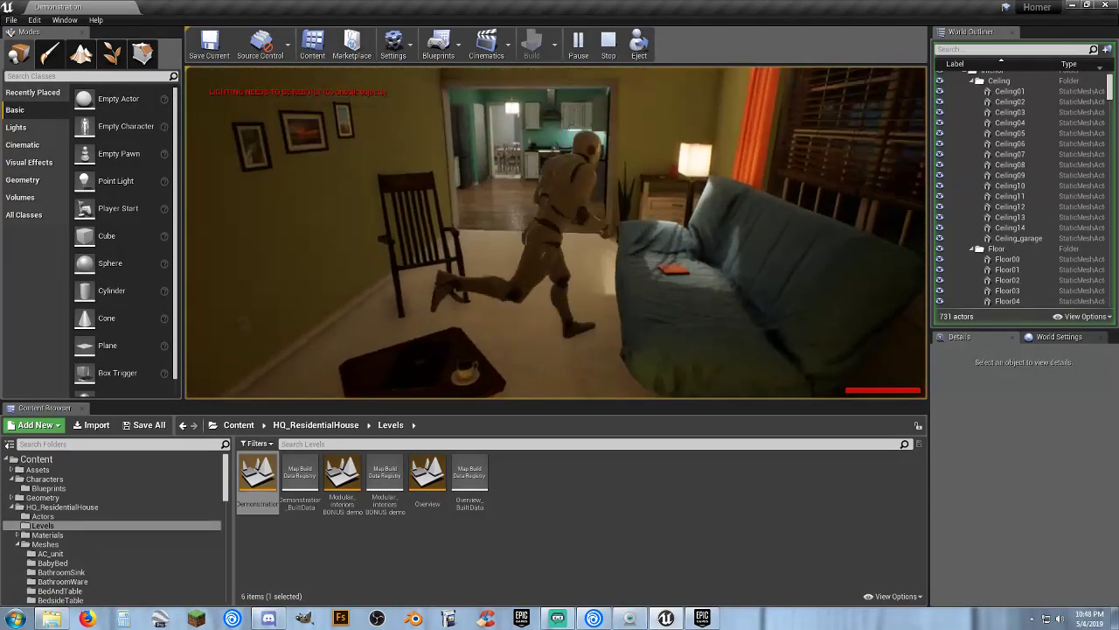
Walk the character through the green kitchen and look over the adjoining dining area and blue living room.
key("w")
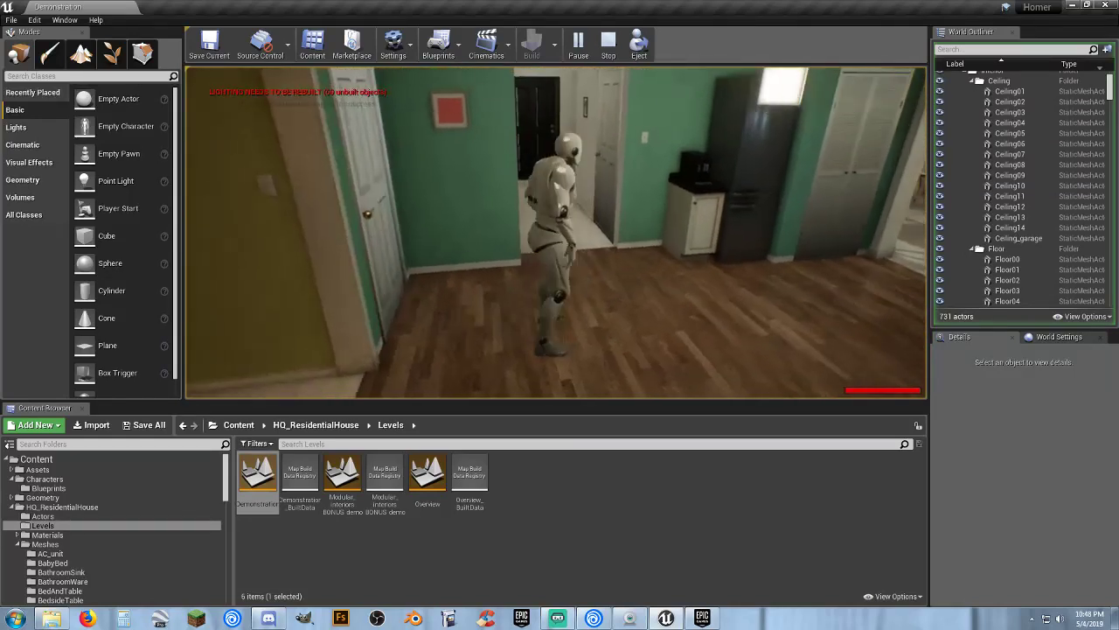
key("w")
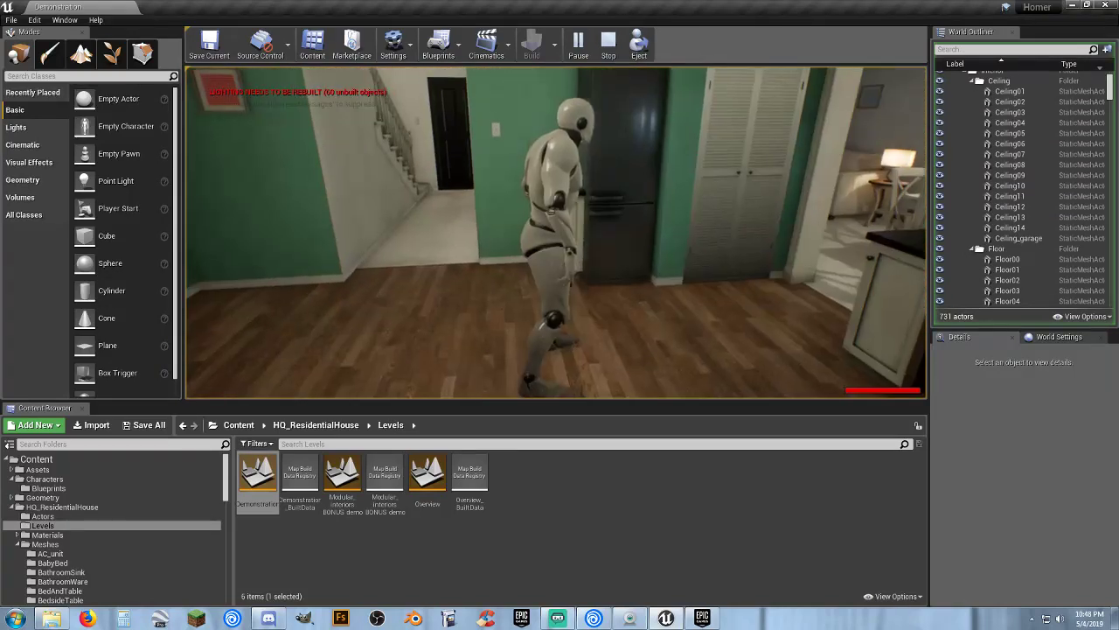
key("w")
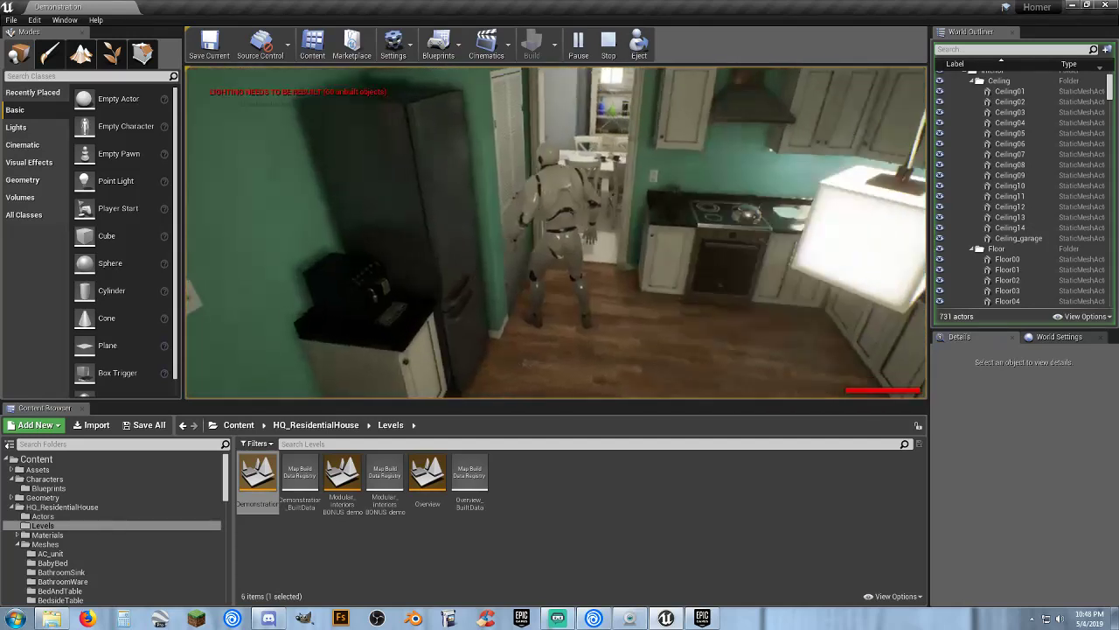
key("w")
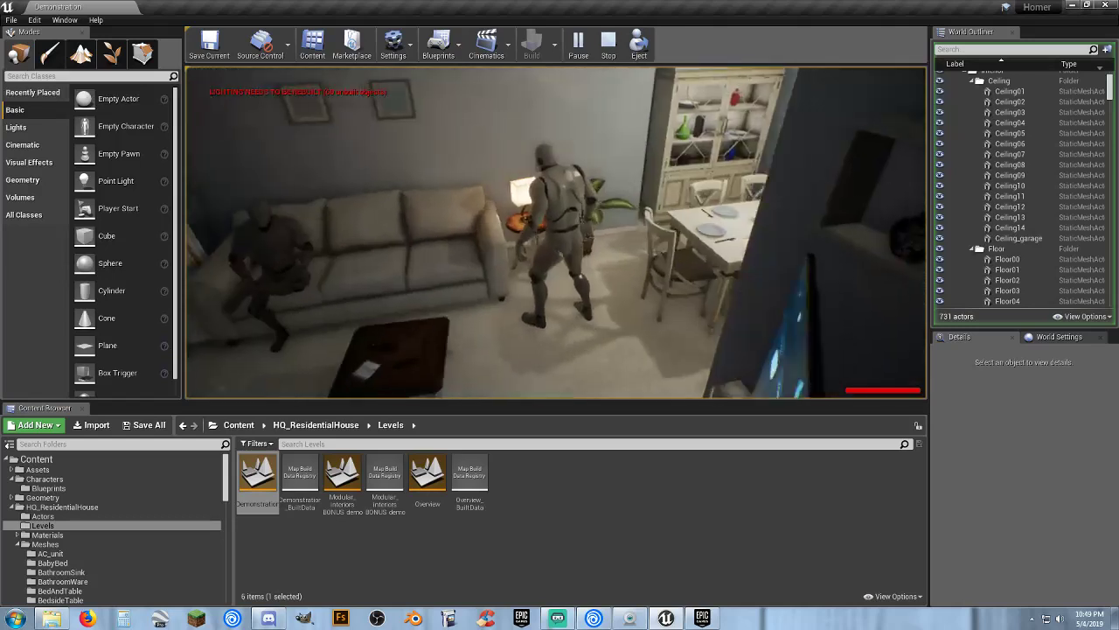
key("w")
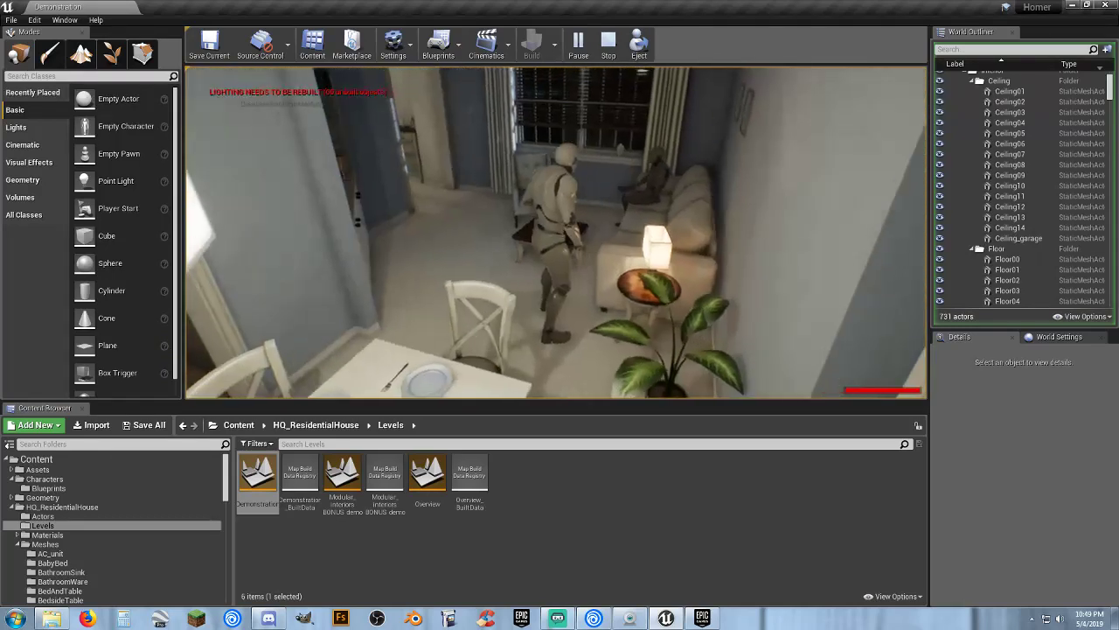
Take the character up the staircase and look through the bedroom with the wall-mounted TV and the green office.
key("w")
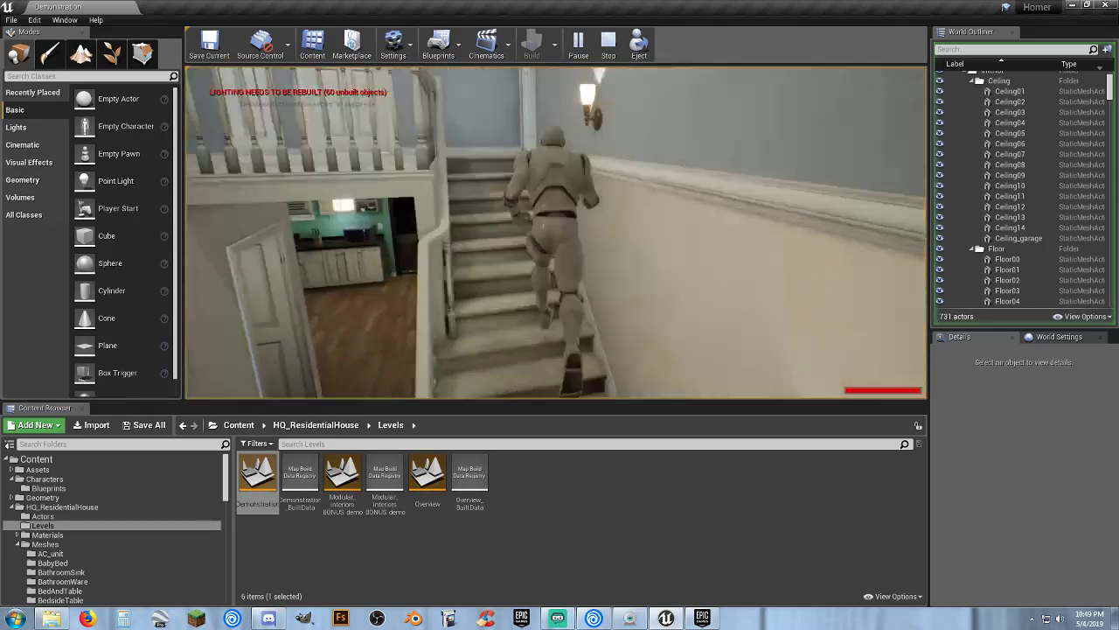
key("w")
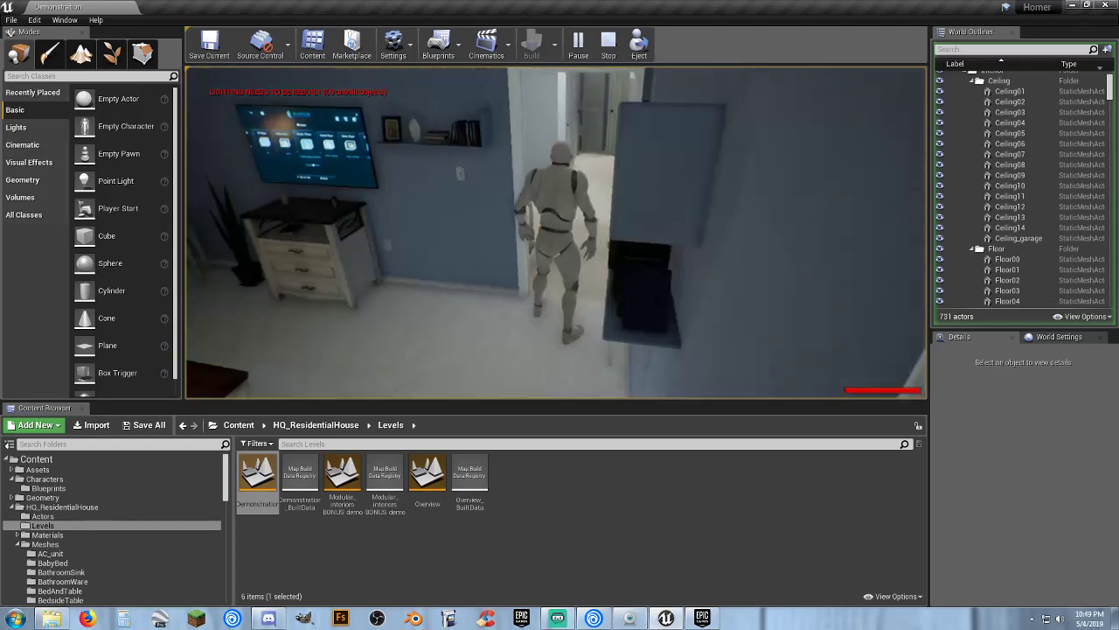
key("w")
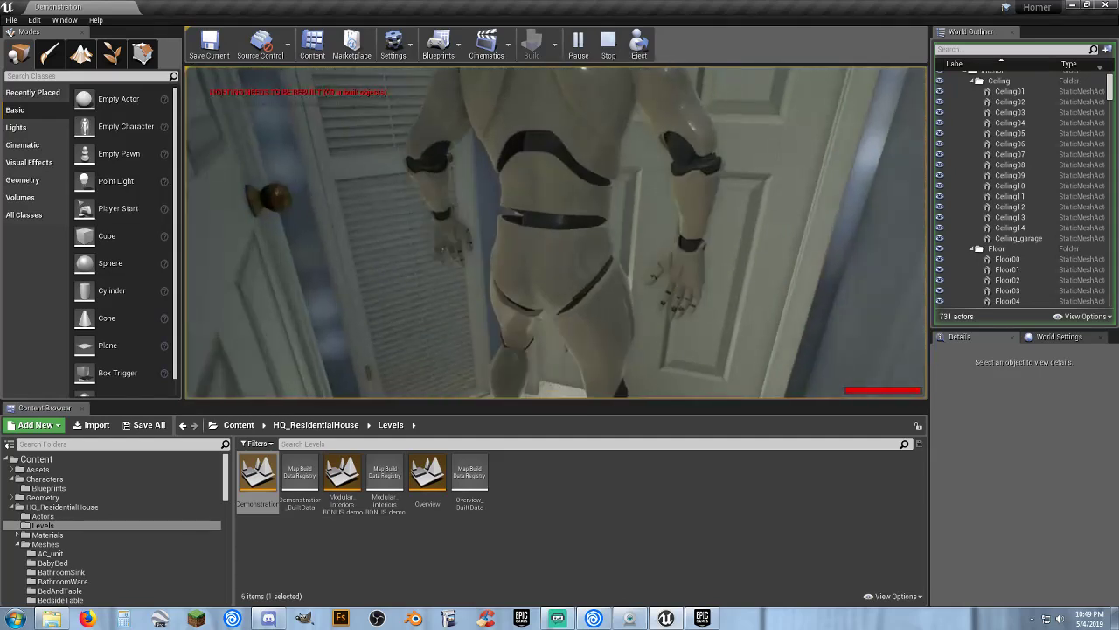
key("w")
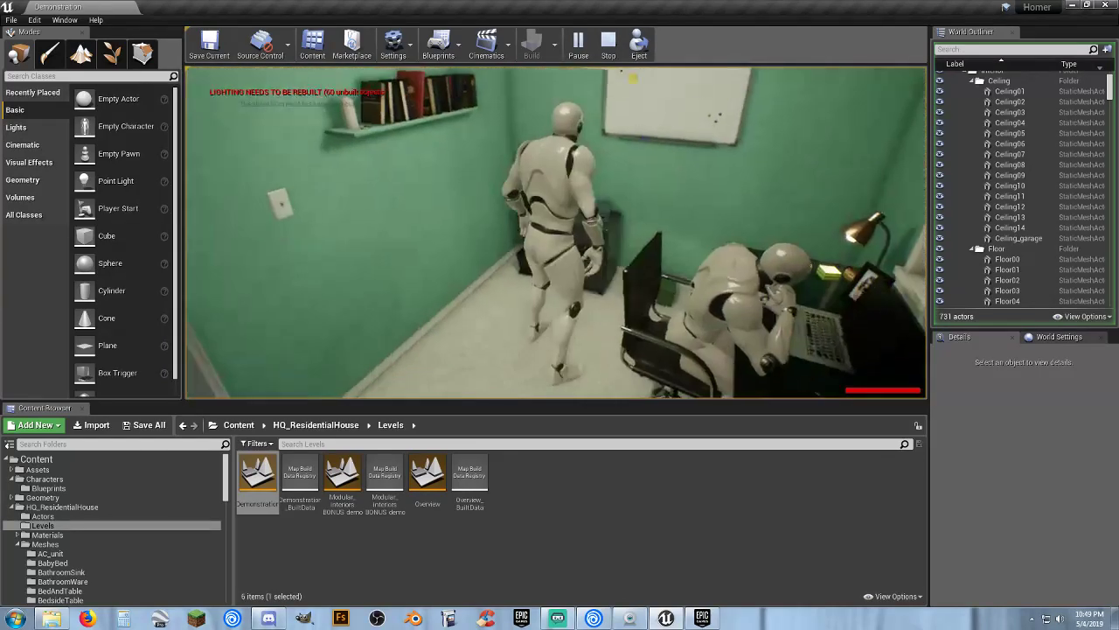
key("w")
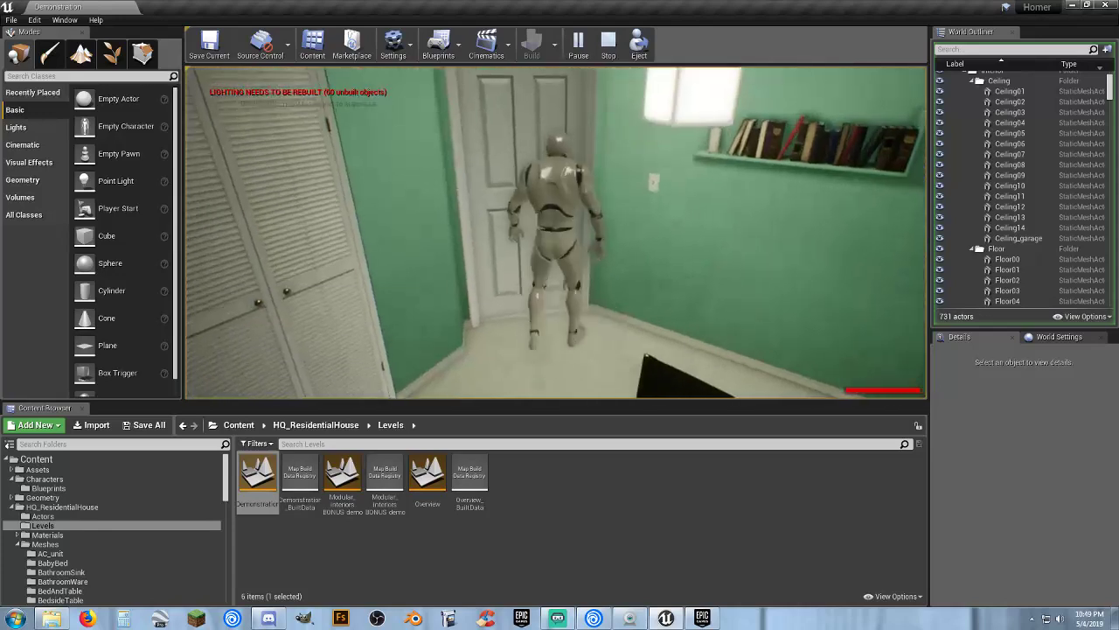
key("w")
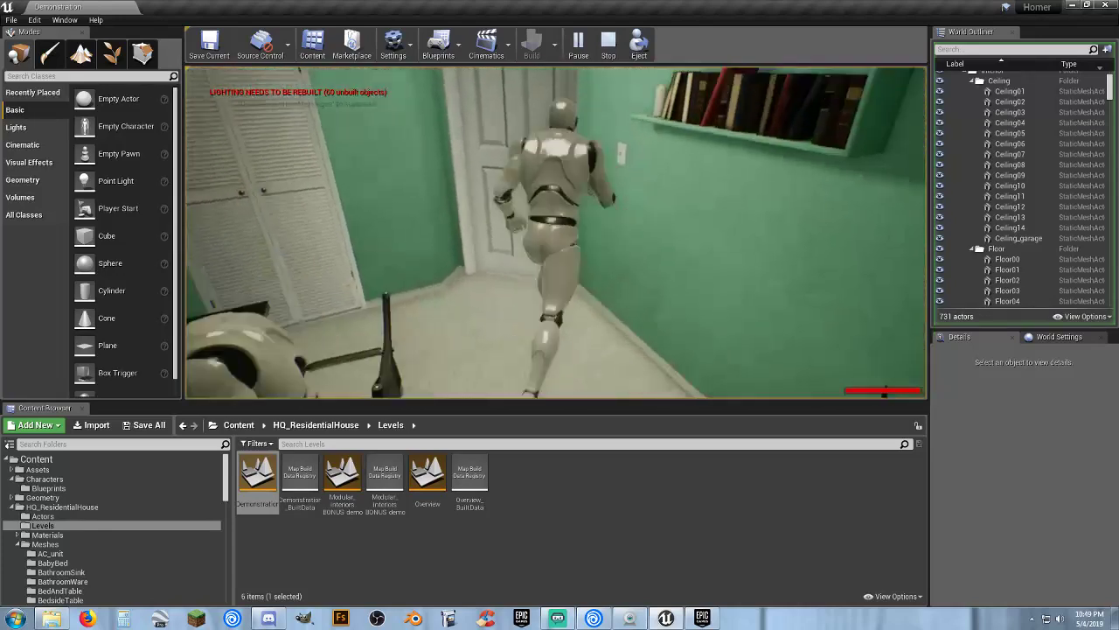
key("w")
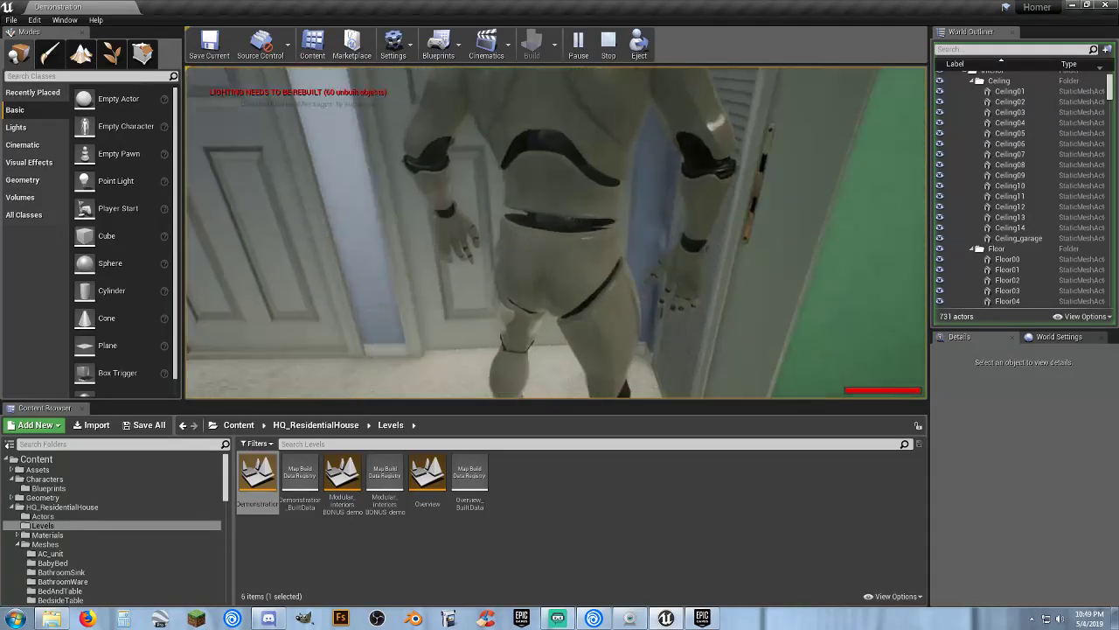
Look around the bright blue bedroom with the loft bed and black sofa, and end the play session in the hallway.
key("w")
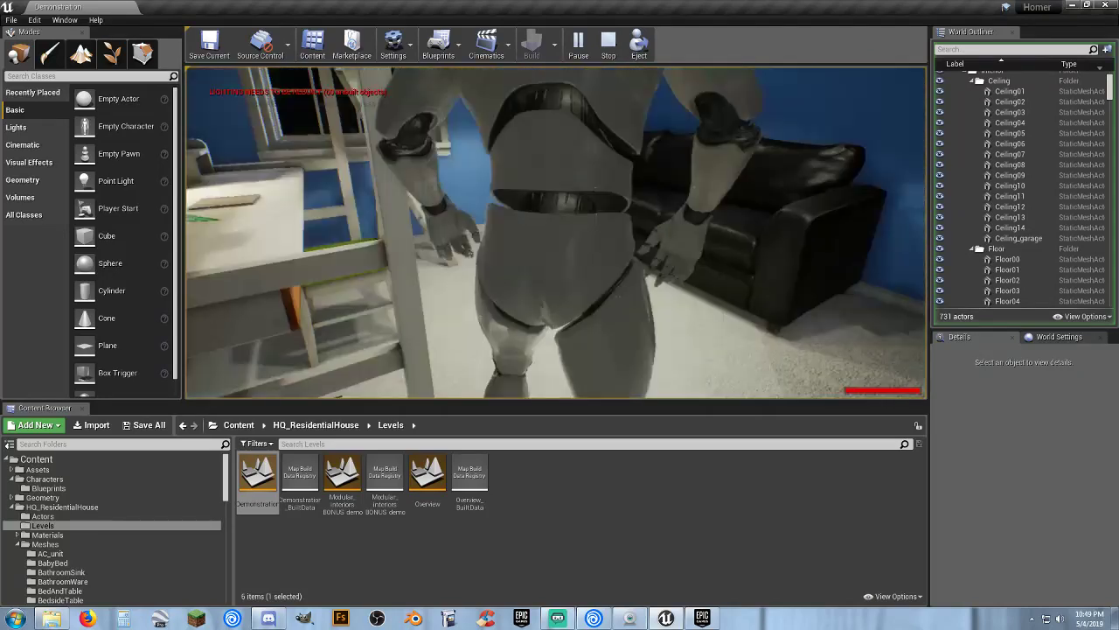
key("w")
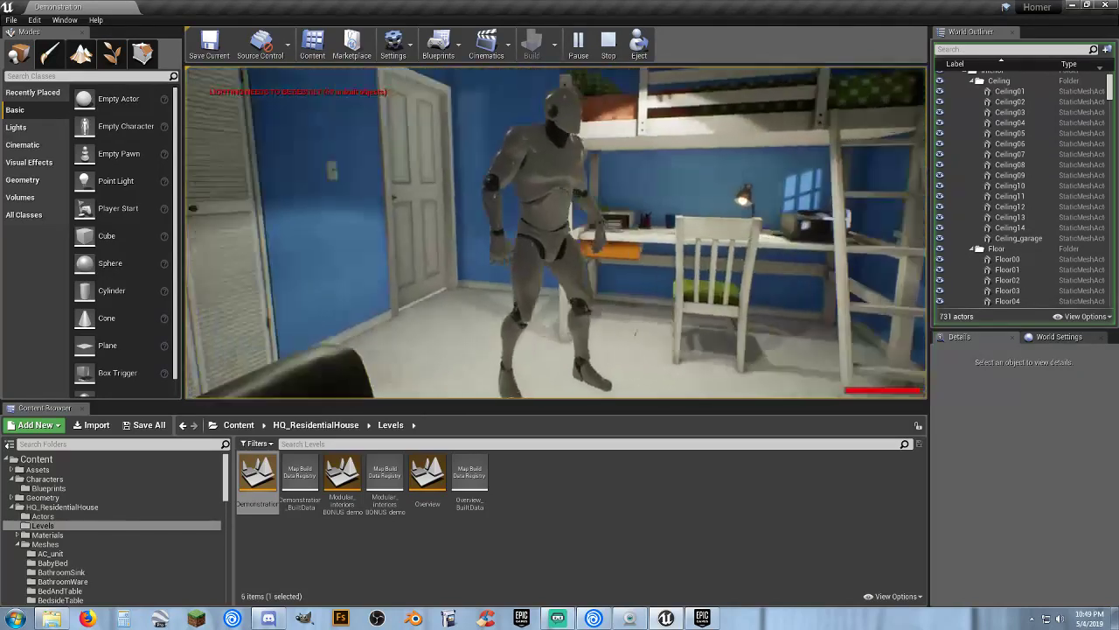
key("w")
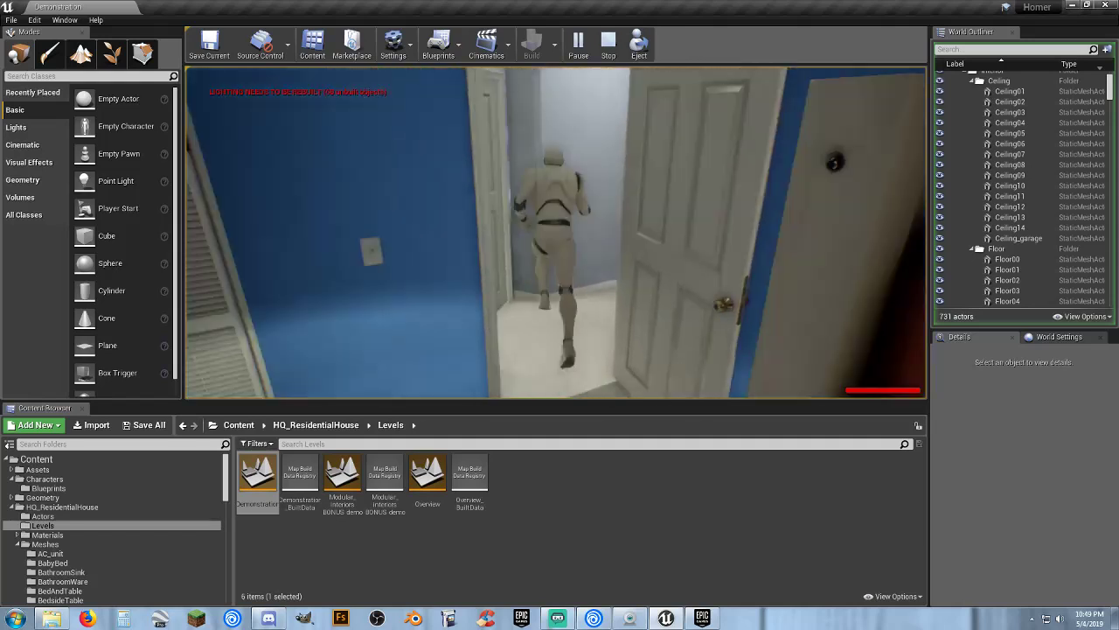
key("Escape")
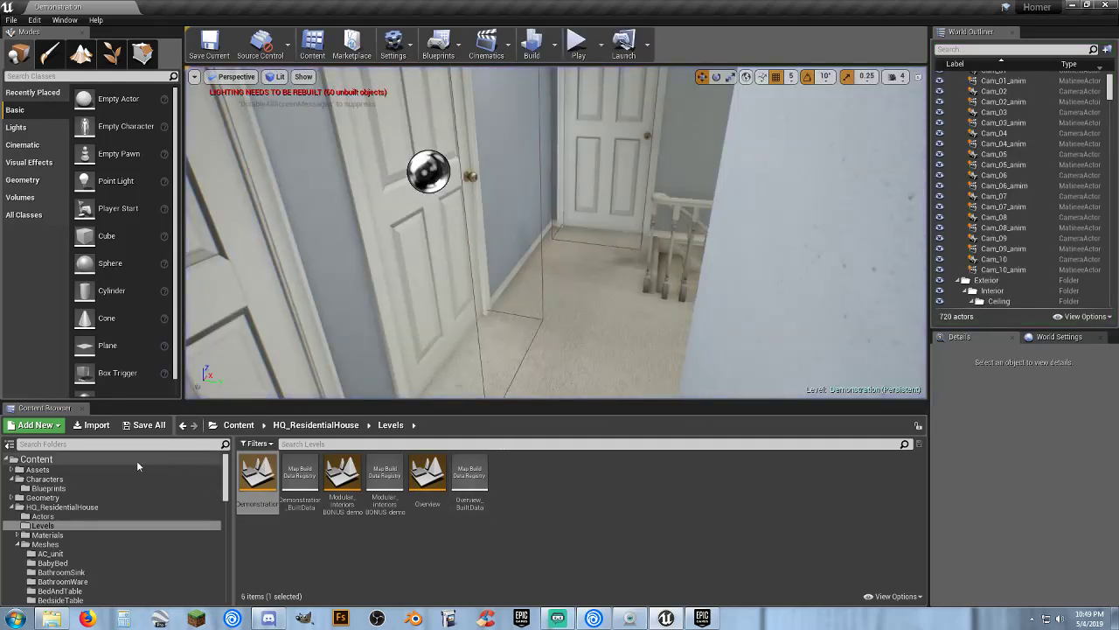
Open the Player_Base blueprint from Characters/Blueprints and inspect the settings of its Mesh and CapsuleComponent.
left_click(46, 488)
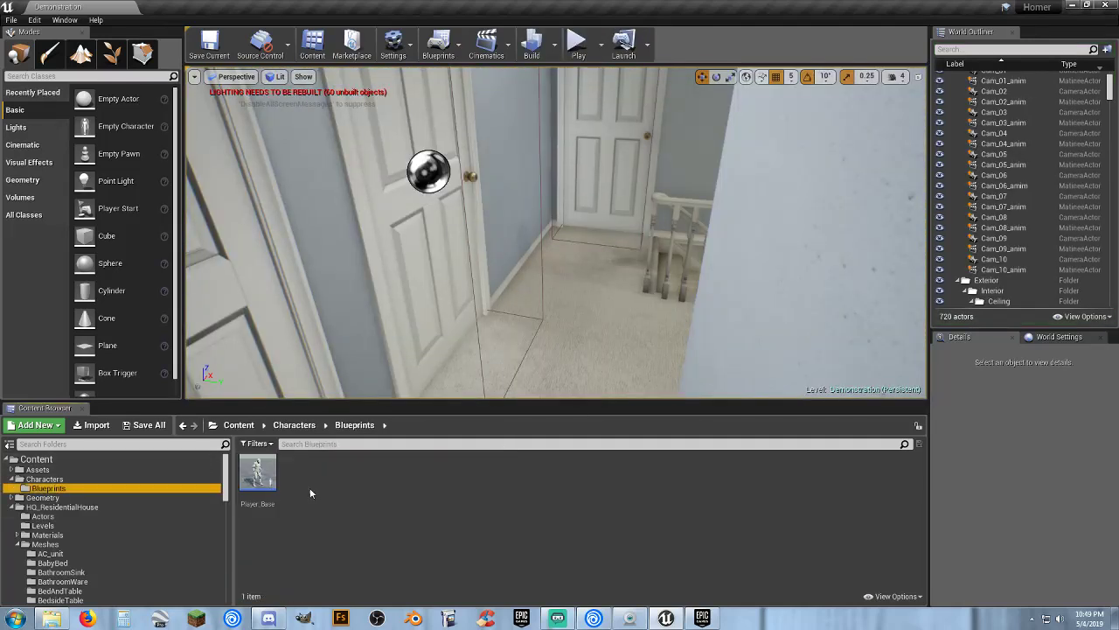
double_click(257, 477)
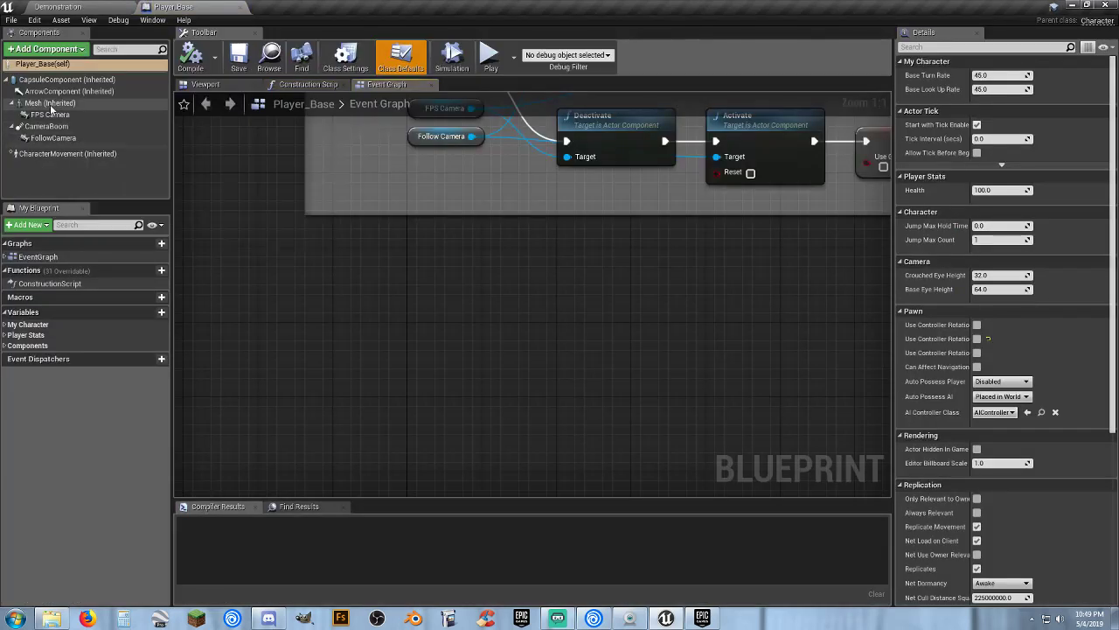
left_click(50, 106)
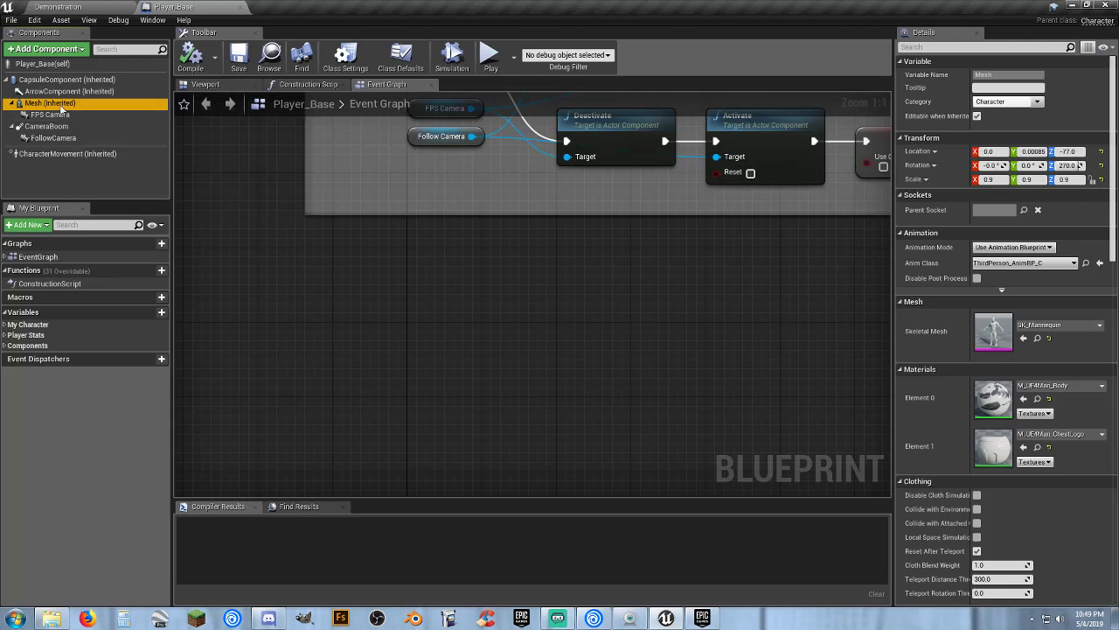
left_click(57, 80)
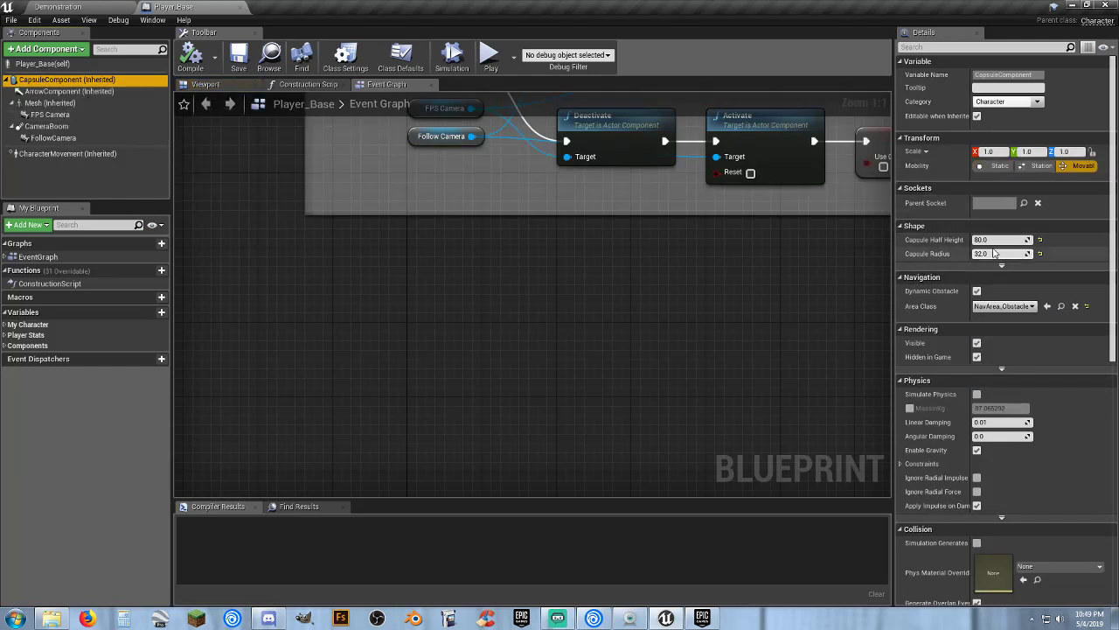
Examine the collision capsule around the mannequin from several angles in the blueprint's 3D preview.
left_click(206, 84)
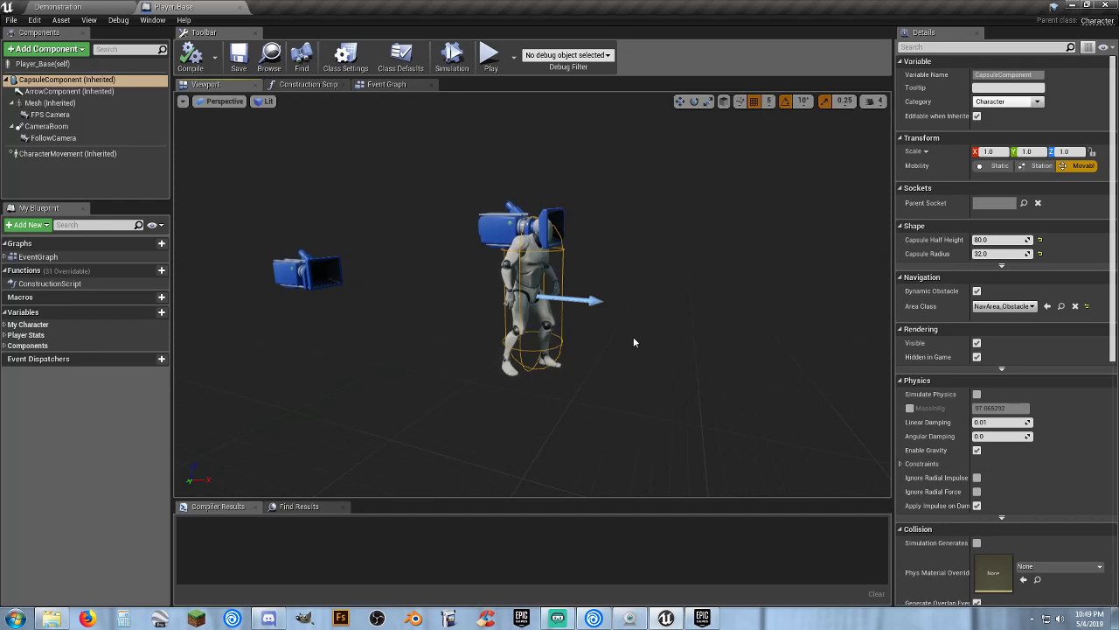
right_click_drag(603, 341, 437, 350)
left_click_drag(673, 341, 579, 264)
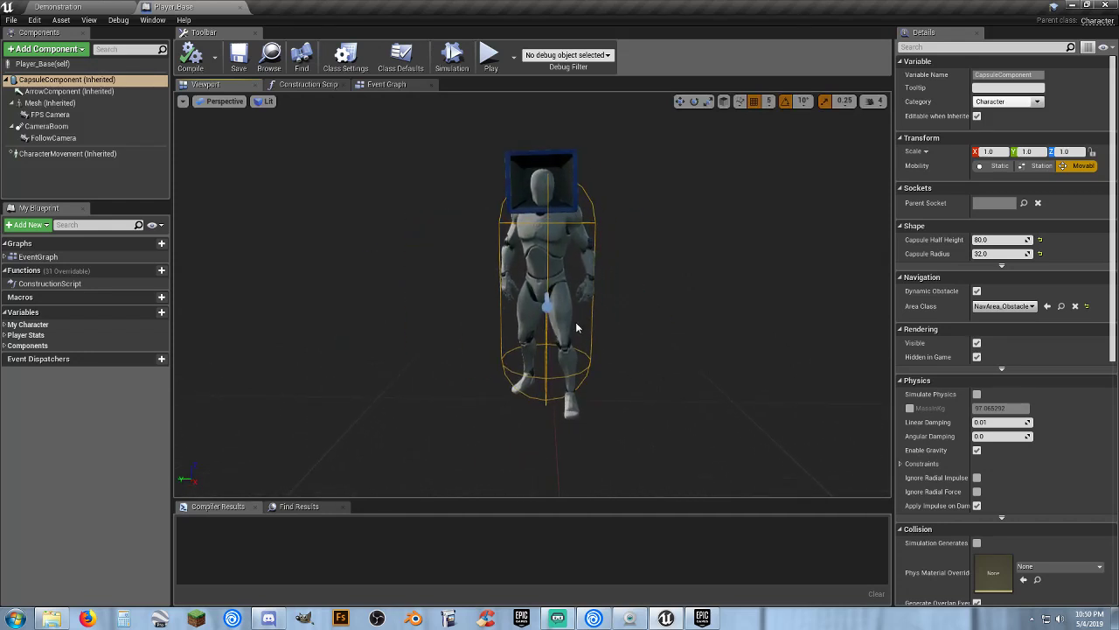
left_click_drag(654, 295, 769, 297)
Play the Demonstration level again and run the character across the front lawn, viewing the garage and front facade.
left_click(58, 6)
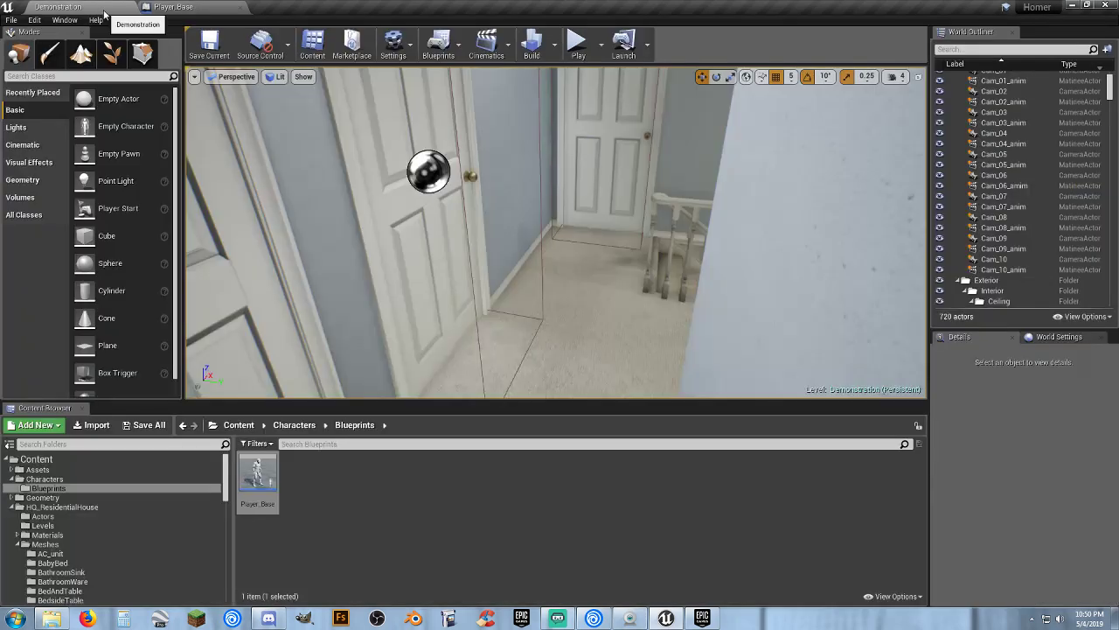
left_click(575, 39)
key("w")
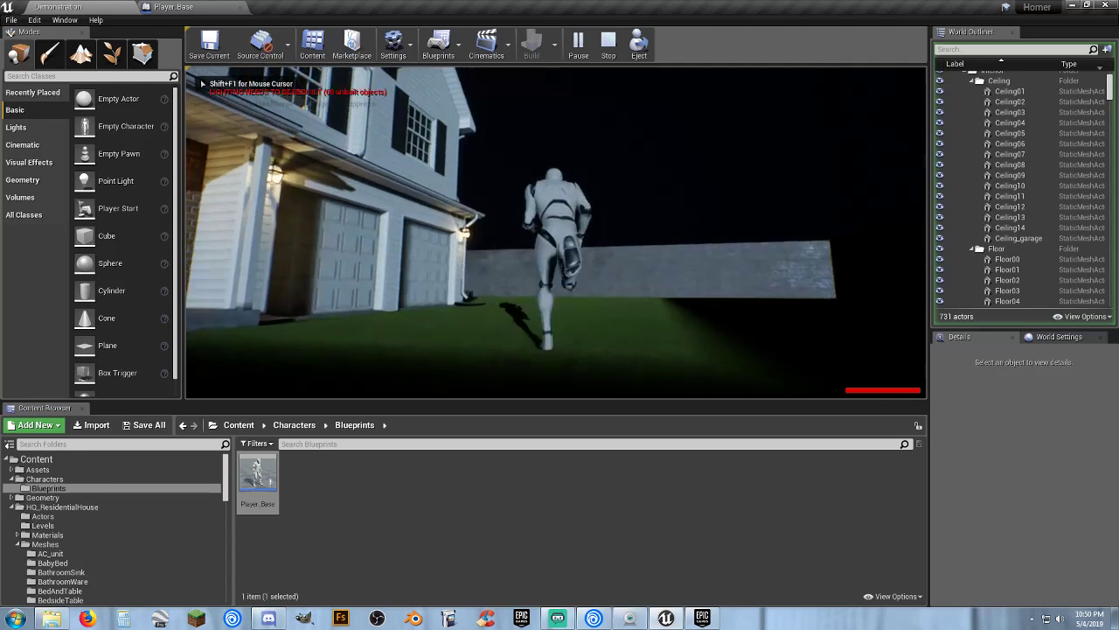
key("w")
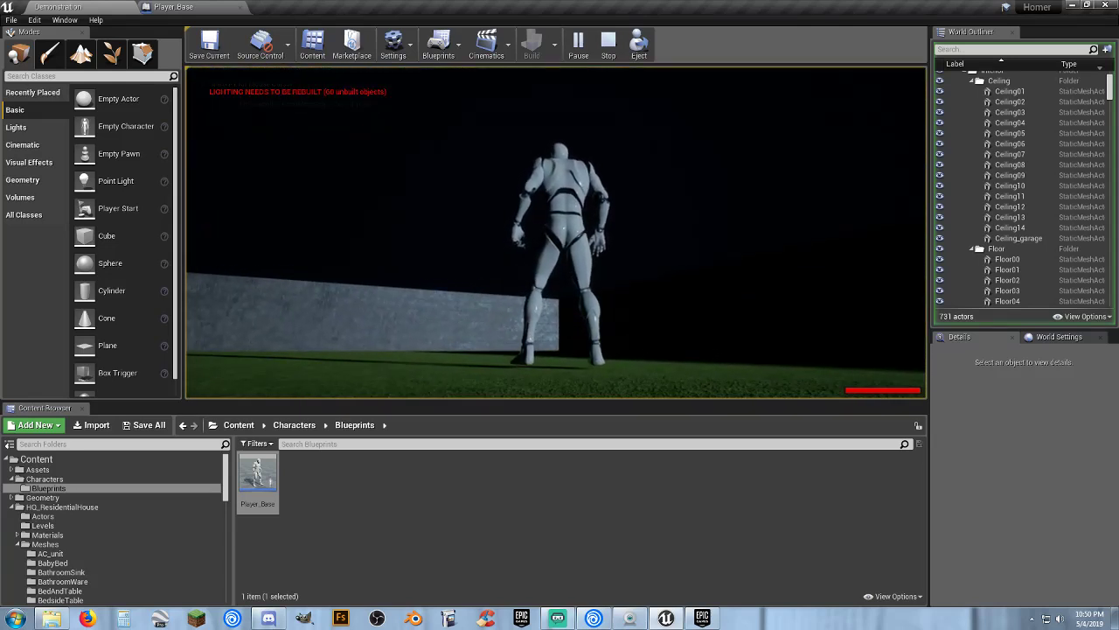
key("w")
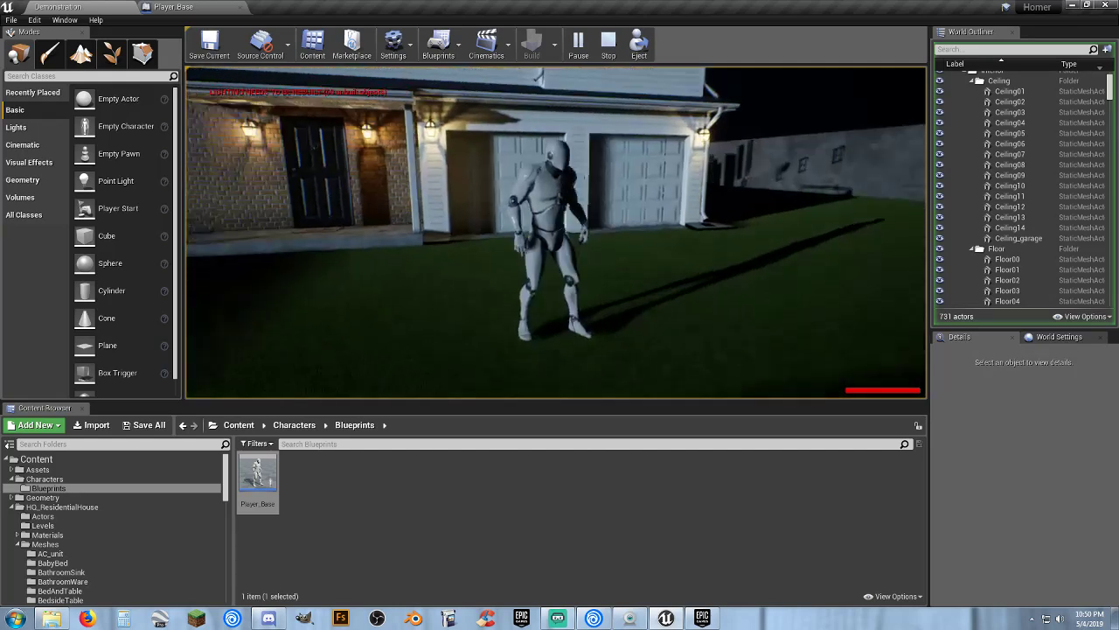
key("w")
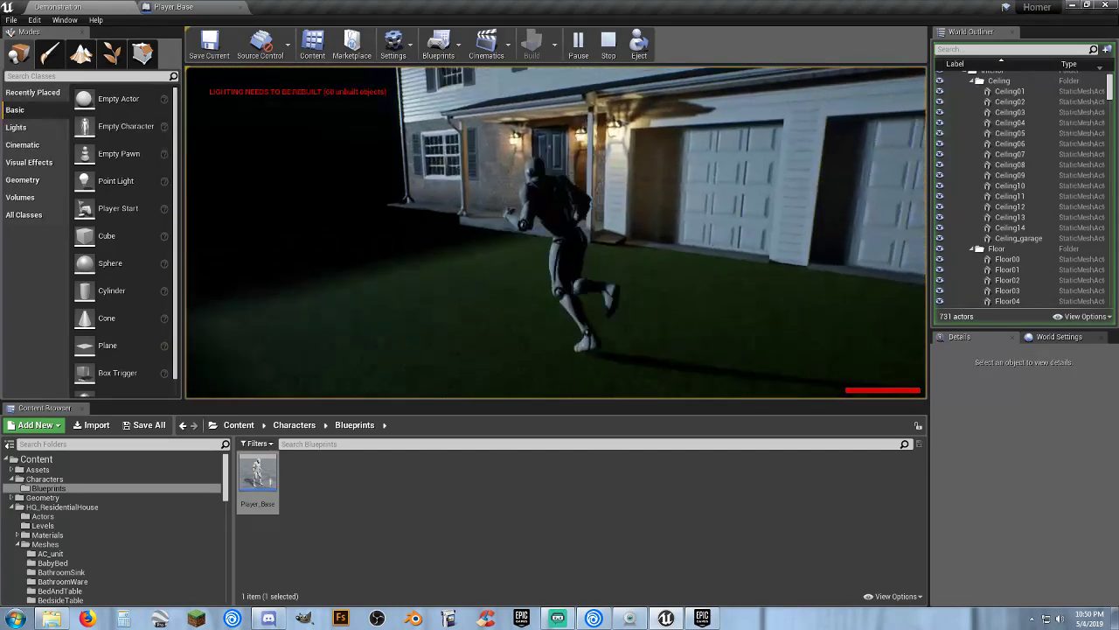
key("w")
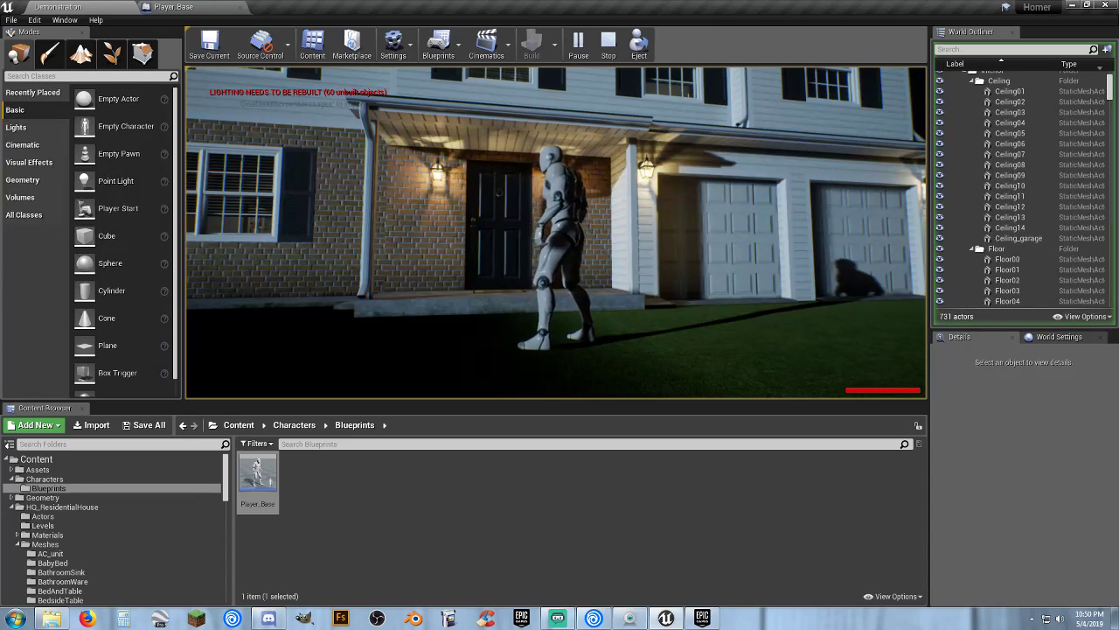
Walk the character along the front brick wall beside the window and back toward the porch and front door.
key("a")
key("w")
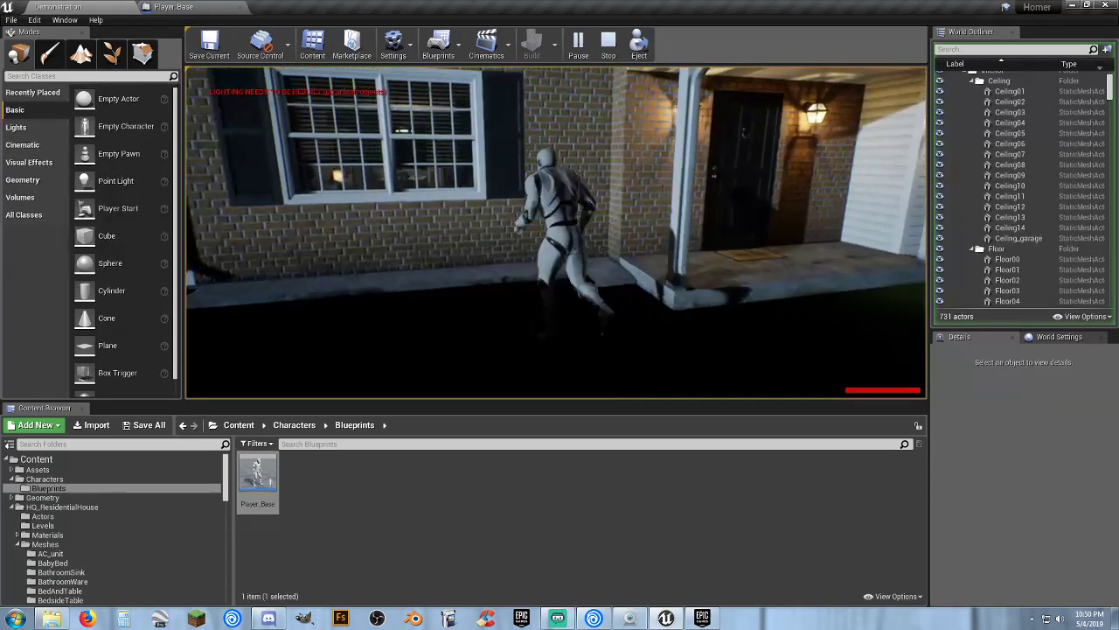
key("w")
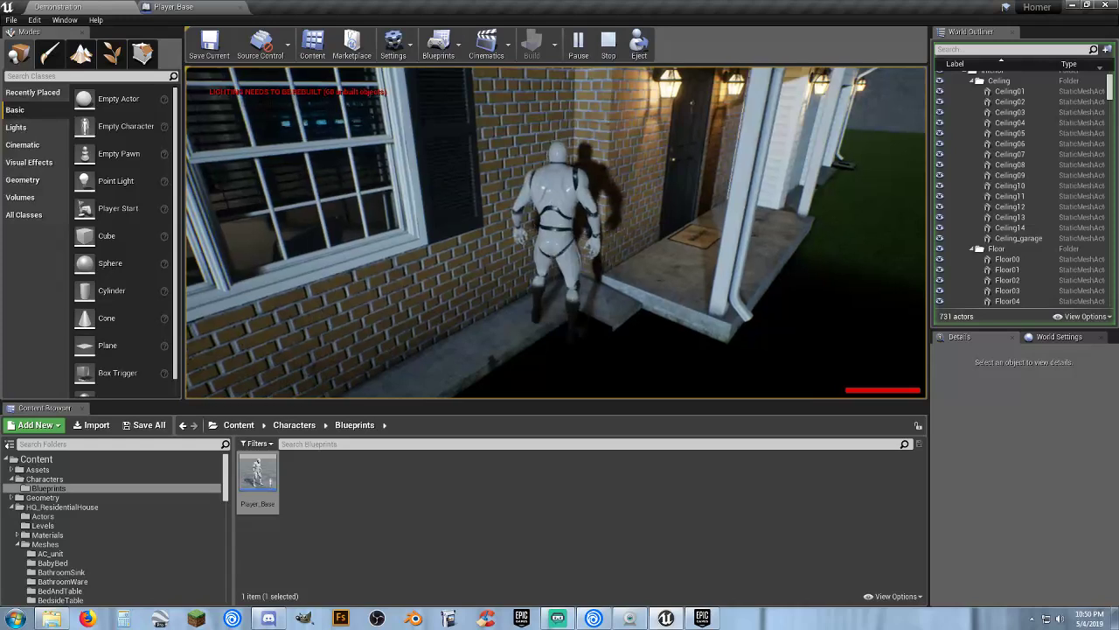
key("s")
key("d")
key("w")
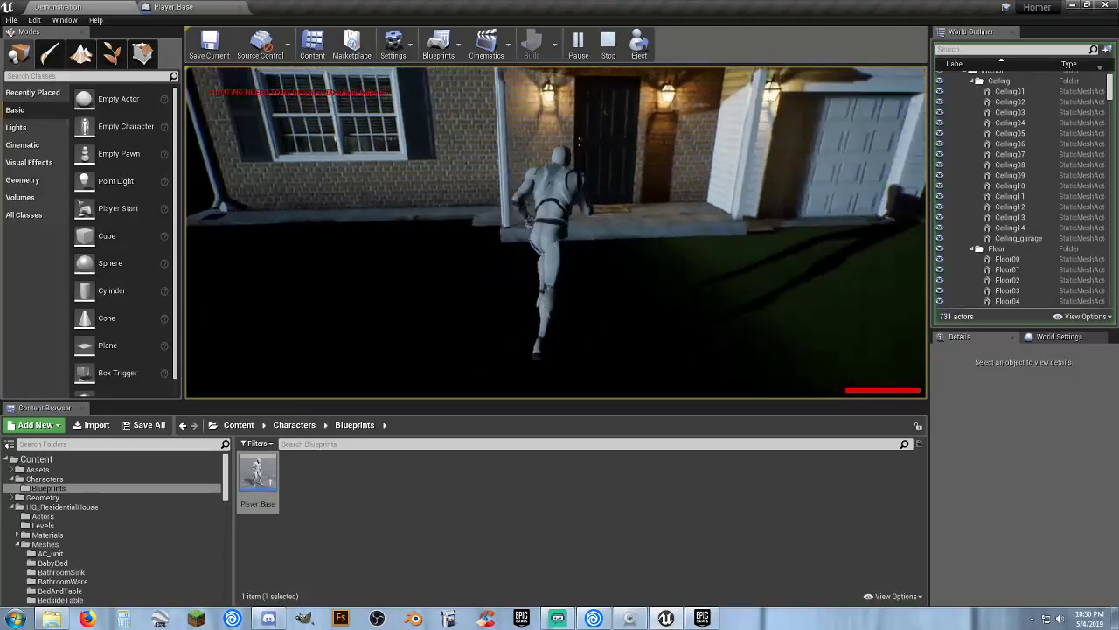
key("w")
Switch to the first-person camera, examine the front porch and brick wall, and return to the third-person camera.
key("v")
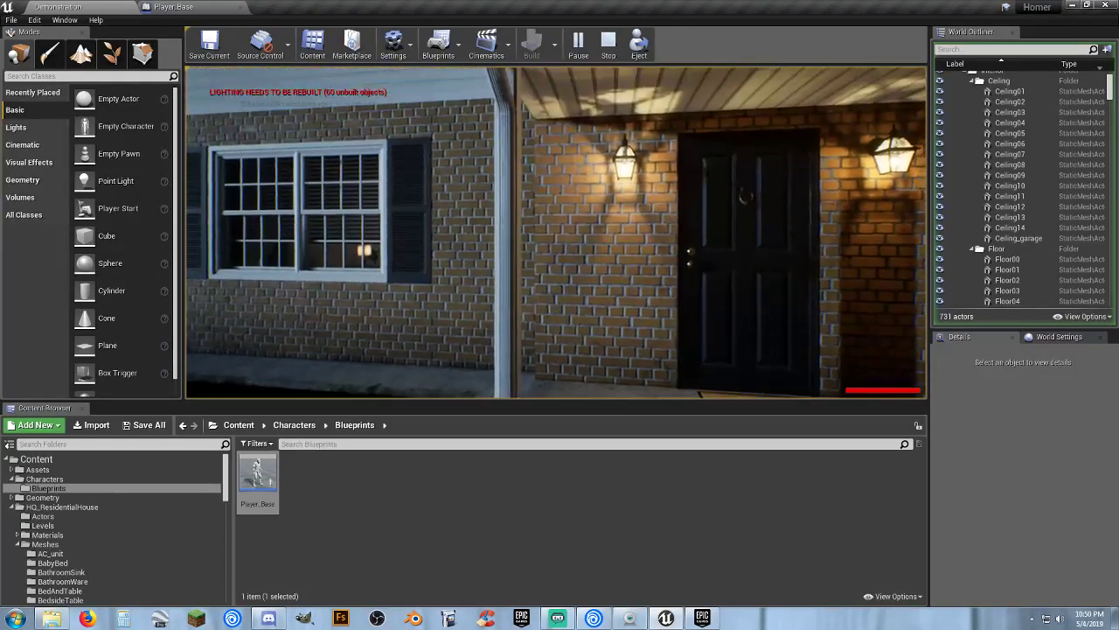
key("a")
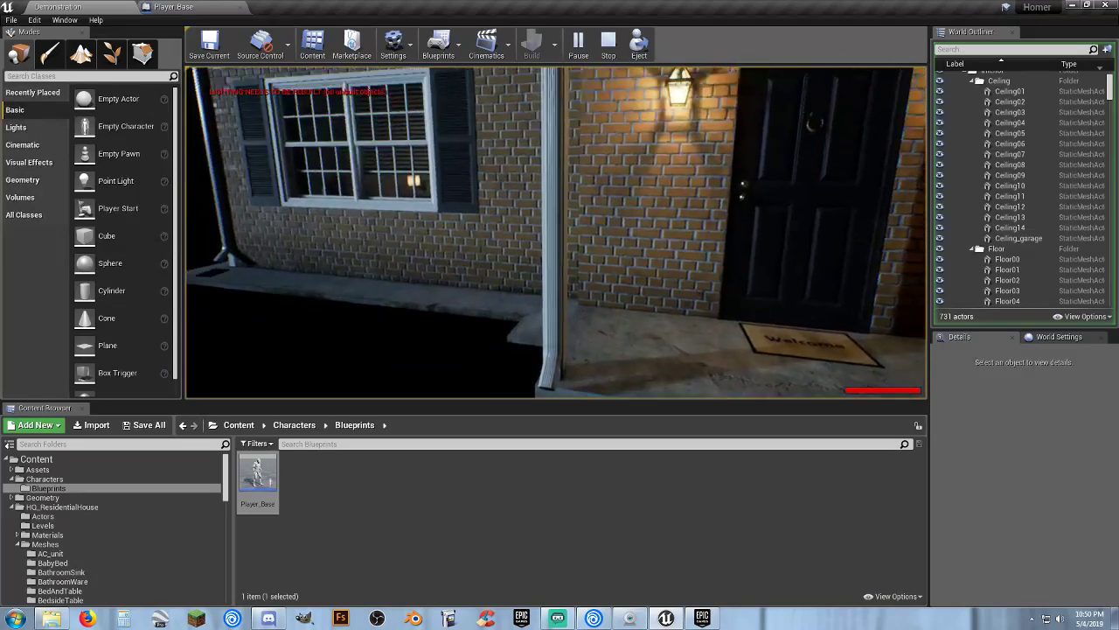
key("a")
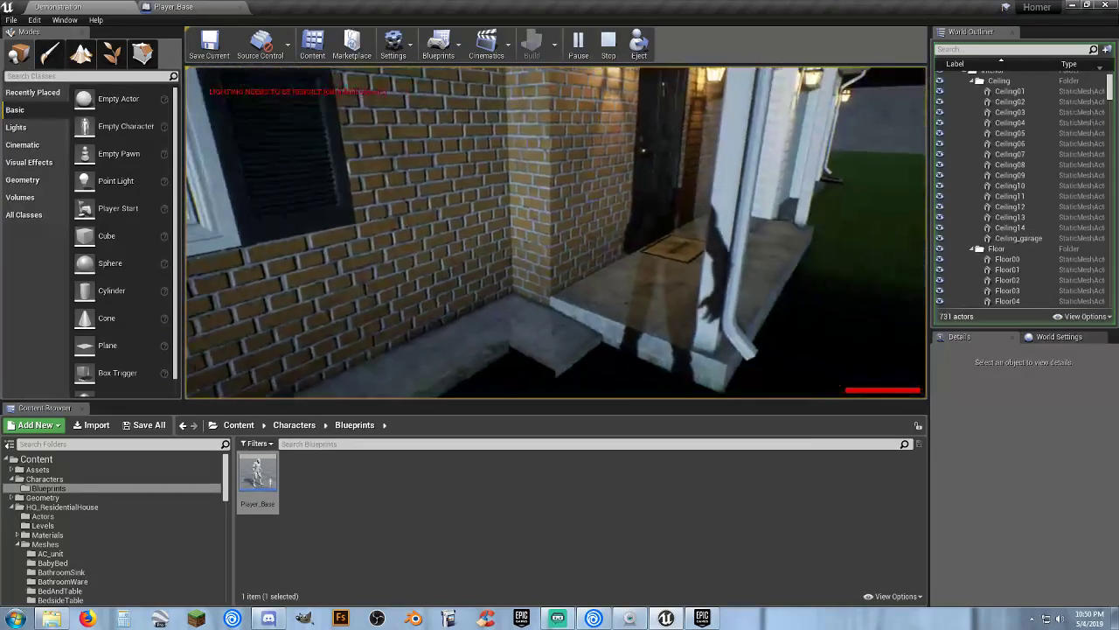
key("s")
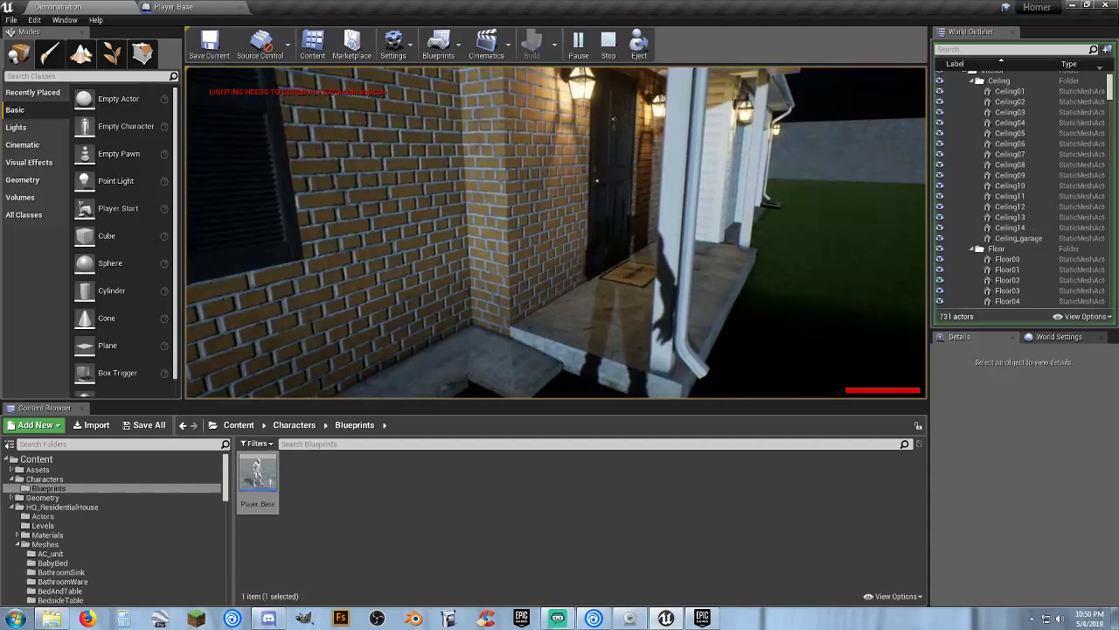
key("v")
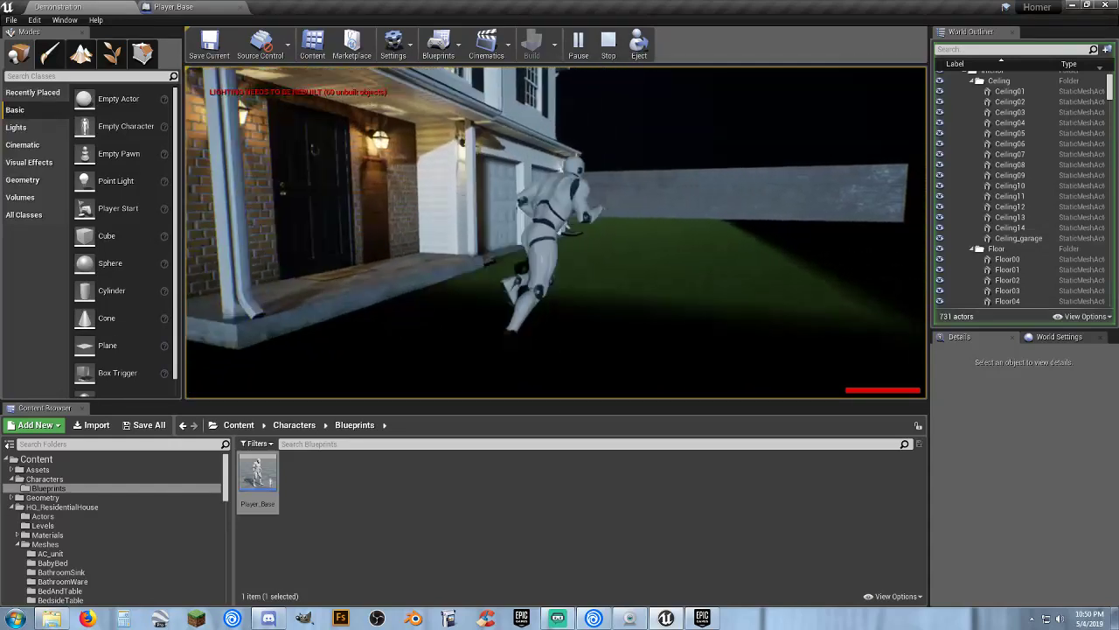
Run the character around the house, in through the back deck door and kitchen, and up to the upstairs hallway.
key("w")
key("a")
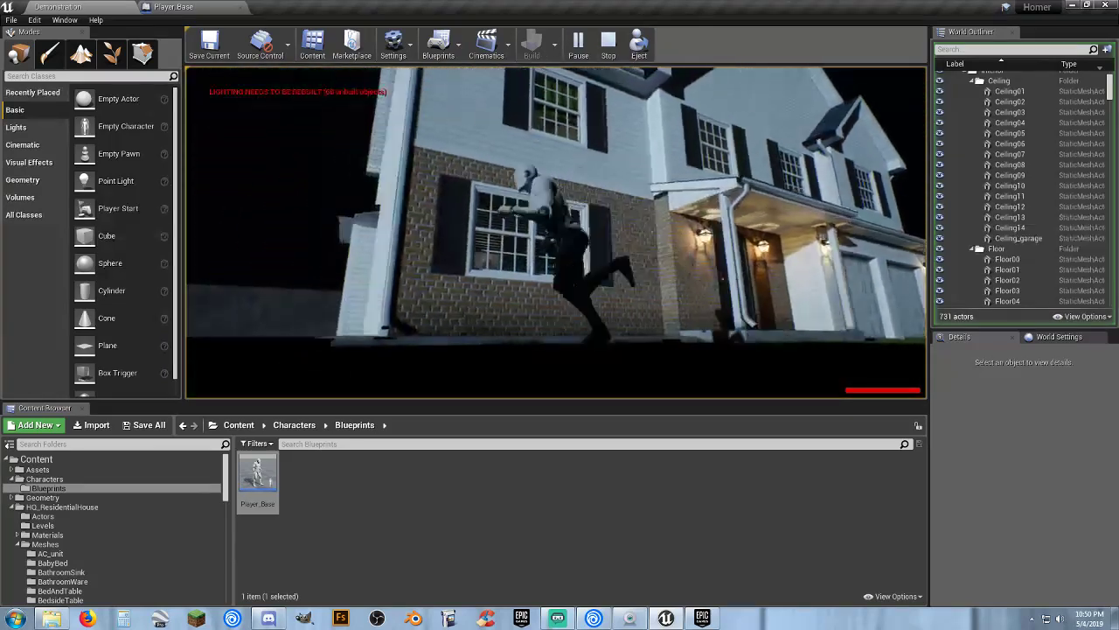
key("w")
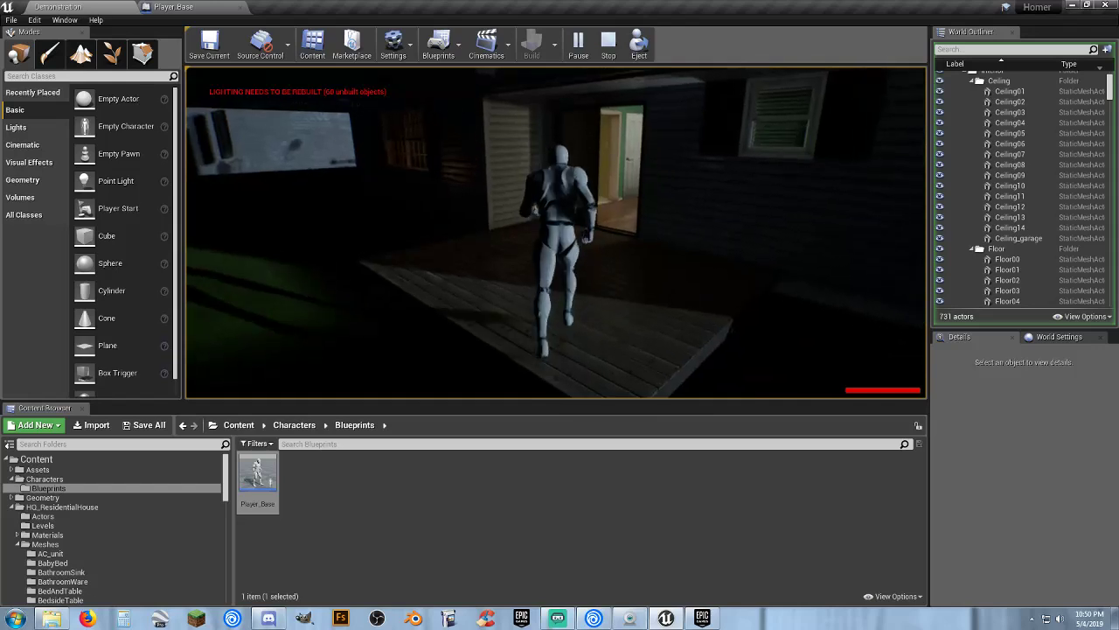
key("w")
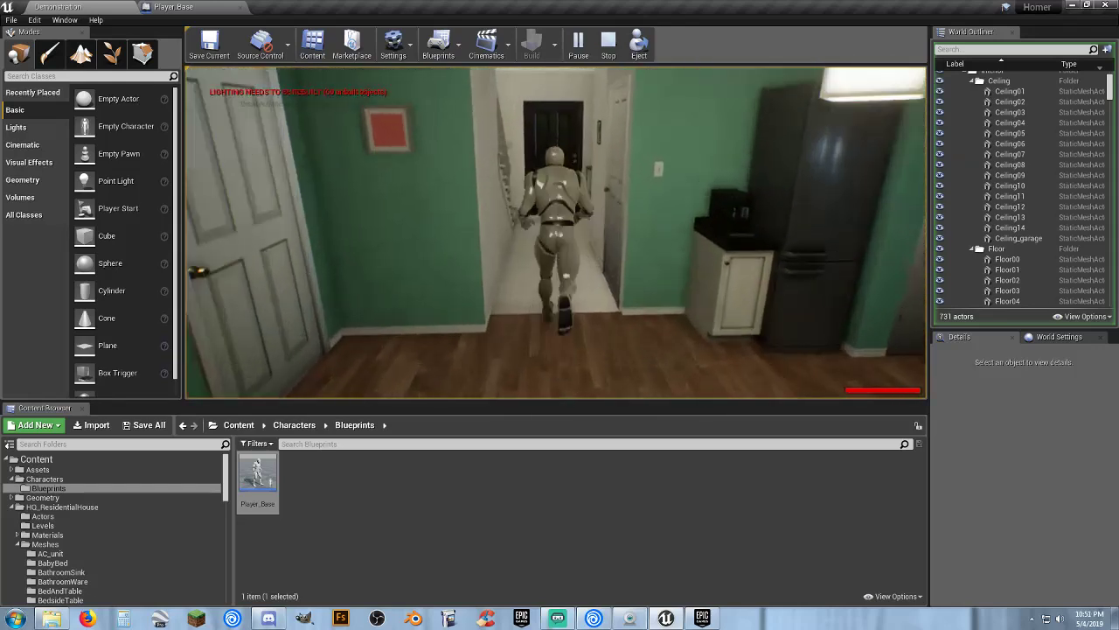
key("w")
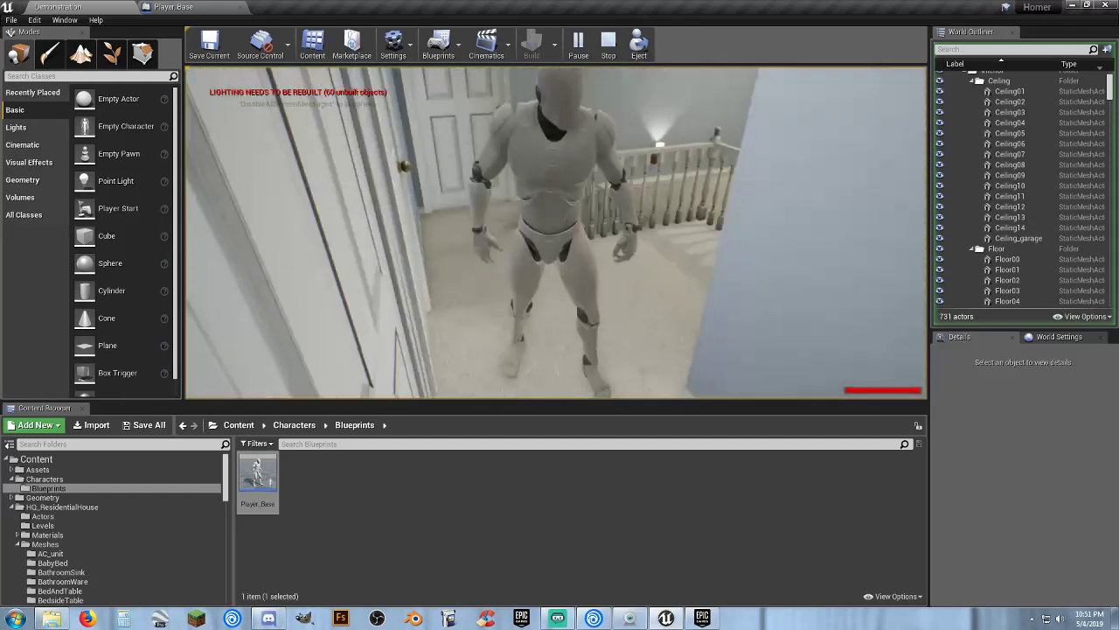
Walk the character into the blue bedroom and around the bed, viewing the nightstands, bench and beanbag chairs.
key("w")
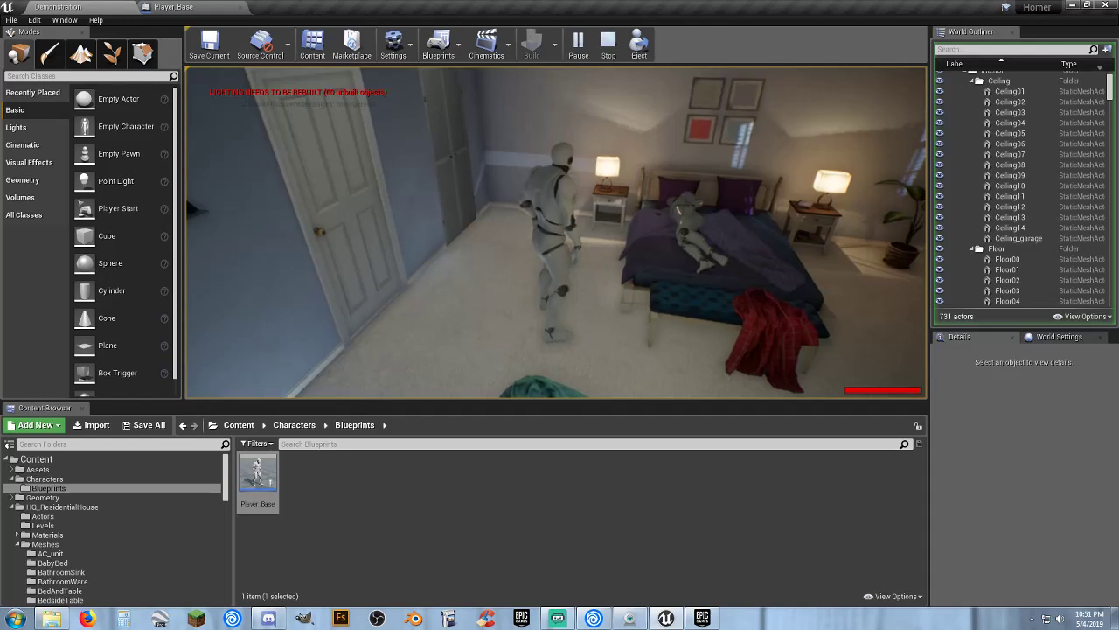
key("w")
key("w")
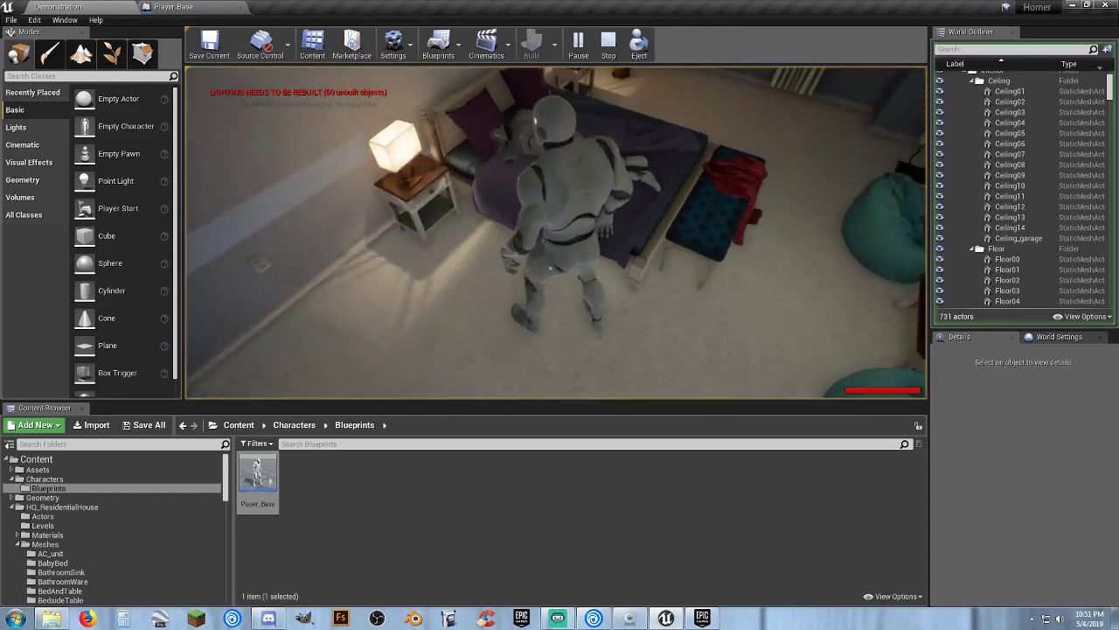
key("w")
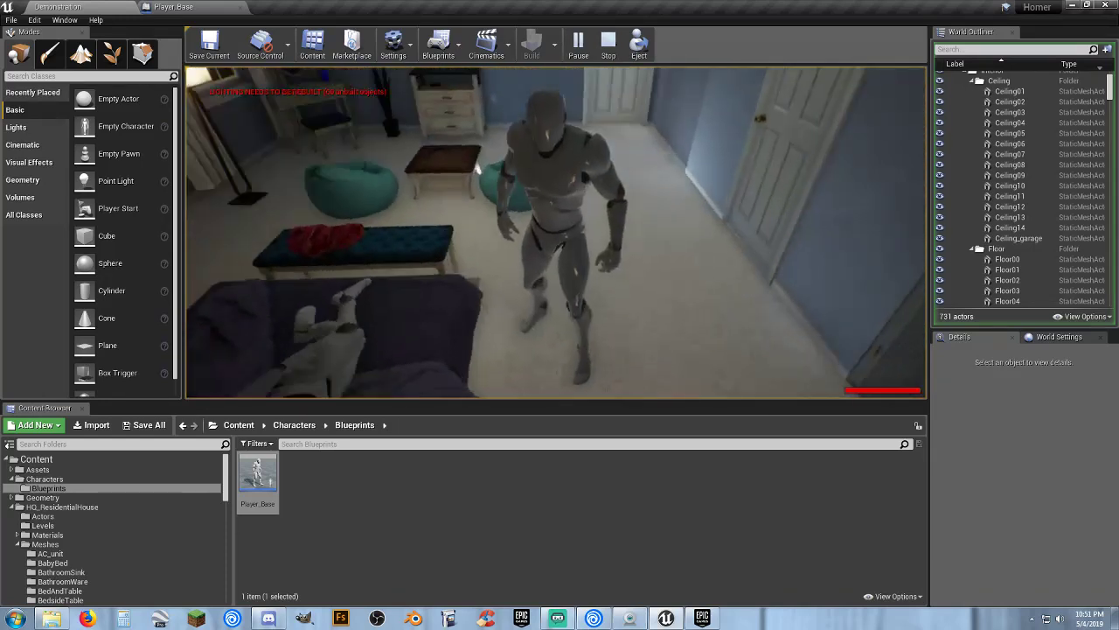
key("w")
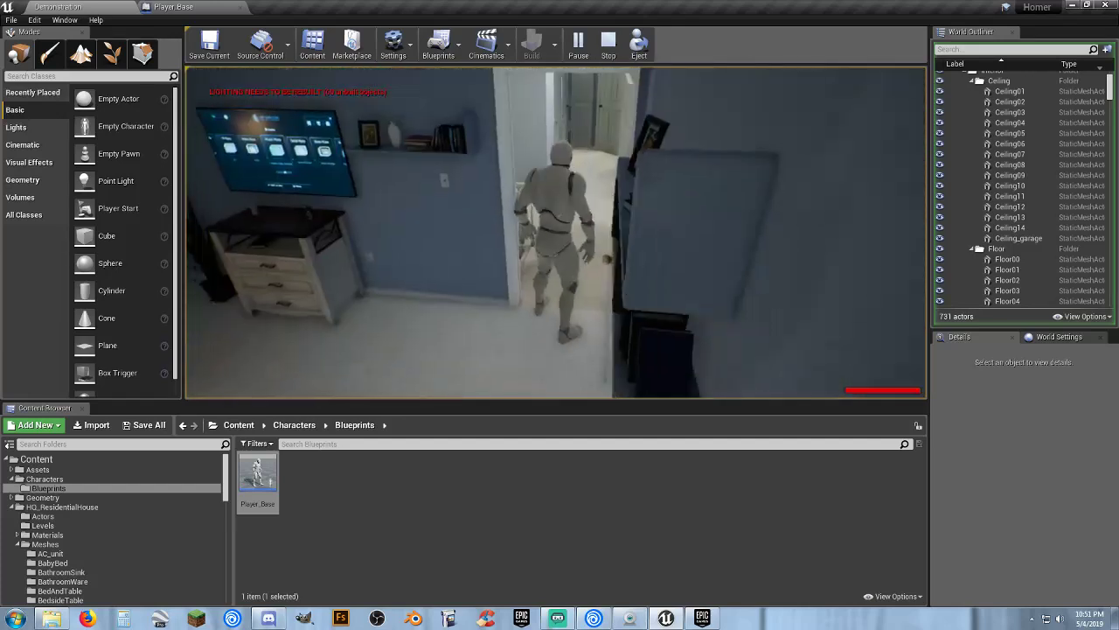
Run the character out of the bedroom, down the stairwell and through the front door to the lawn, and end the play session.
key("w")
key("space")
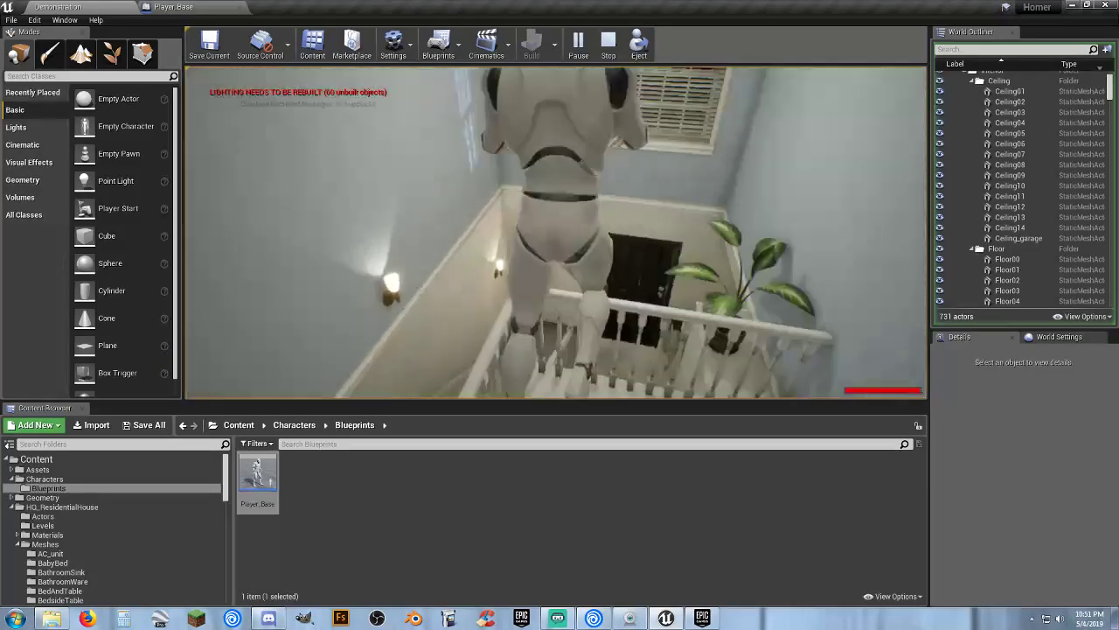
key("w")
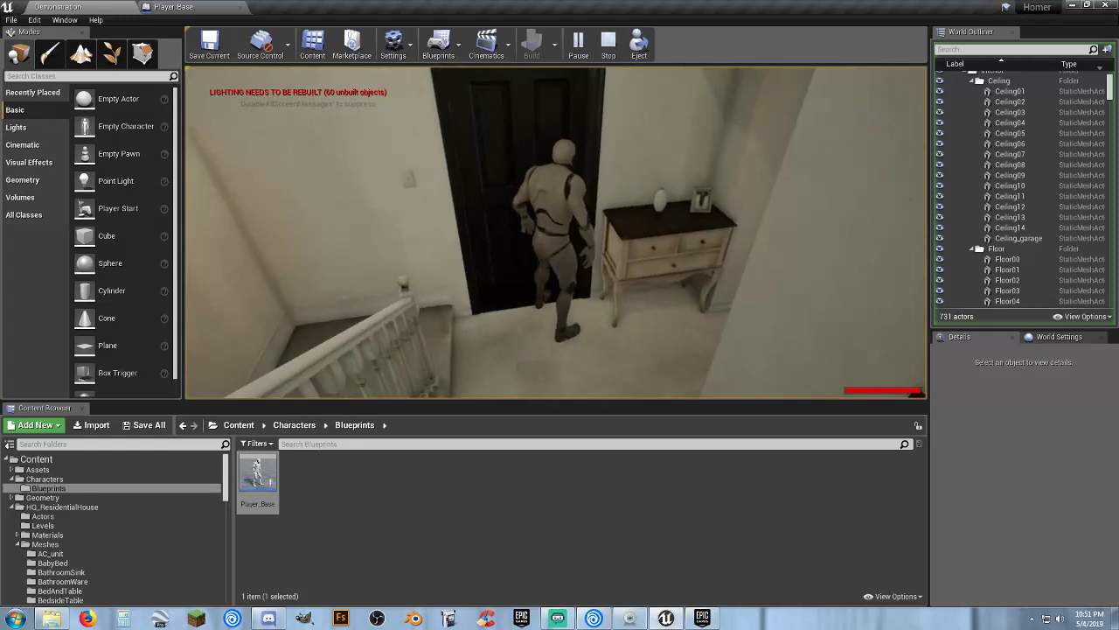
key("w")
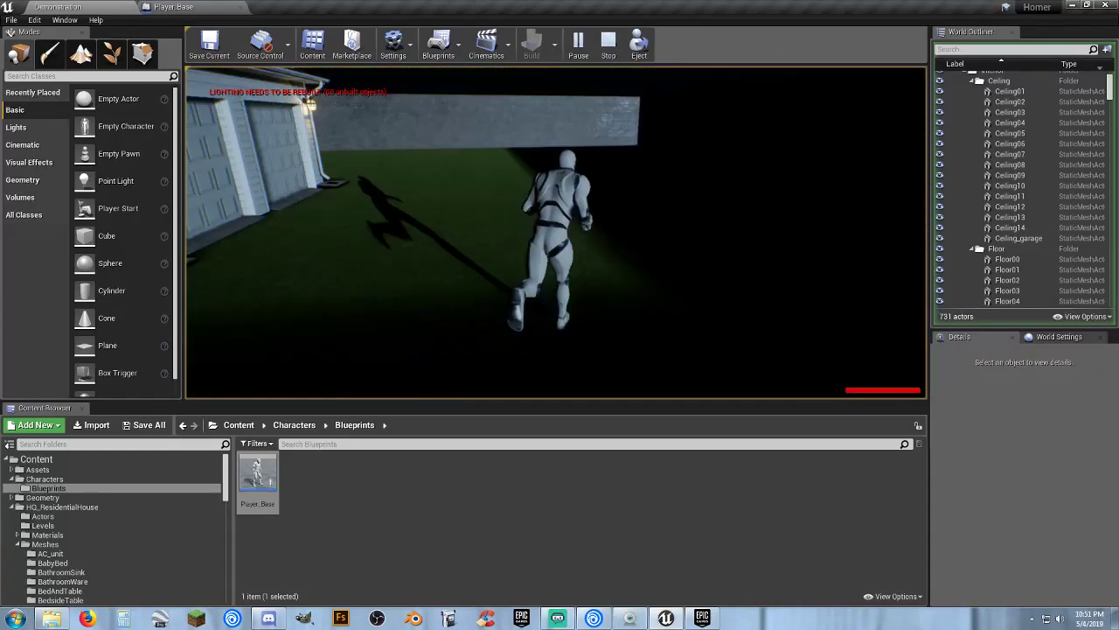
key("Escape")
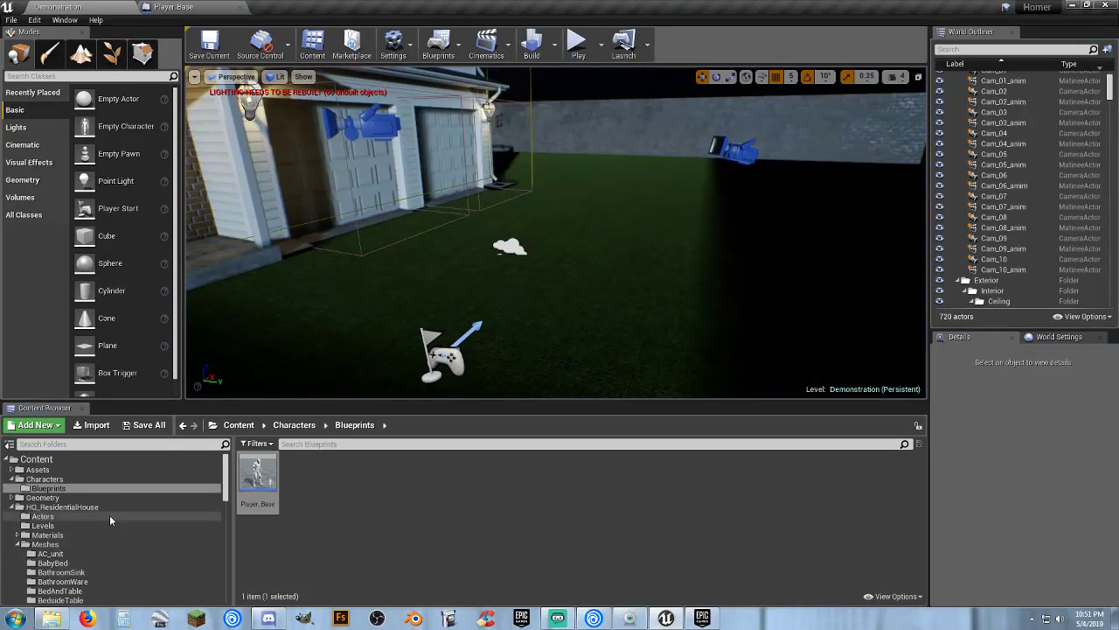
Look through the HQ_ResidentialHouse mesh folders, and collapse the Meshes and HQ_ResidentialHouse folders.
scroll(83, 518, "down", 10)
scroll(82, 521, "down", 5)
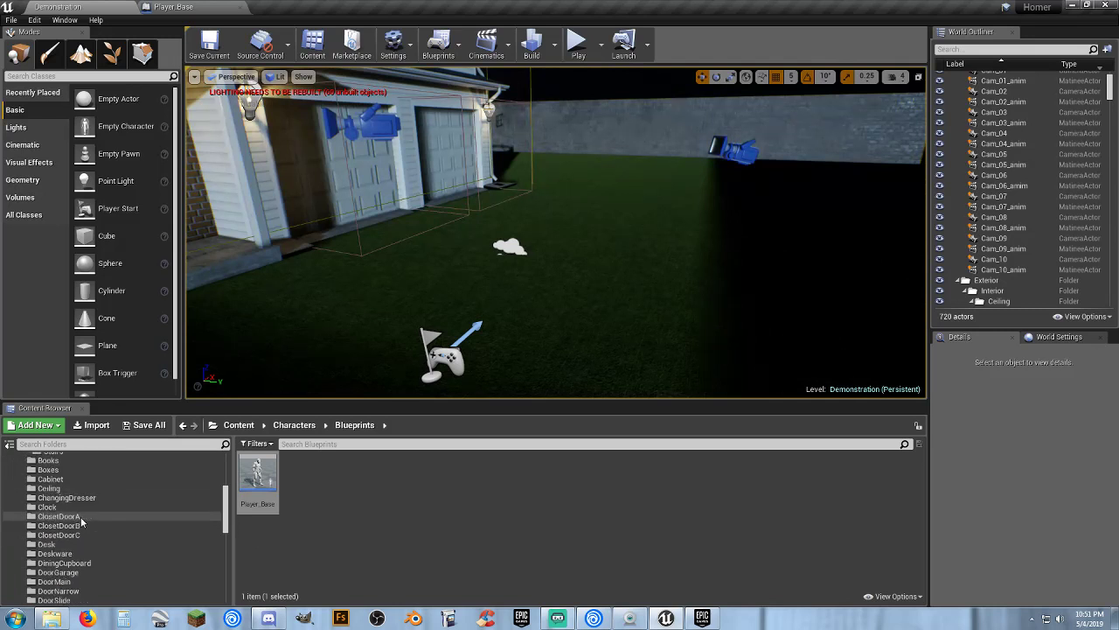
scroll(81, 522, "down", 3)
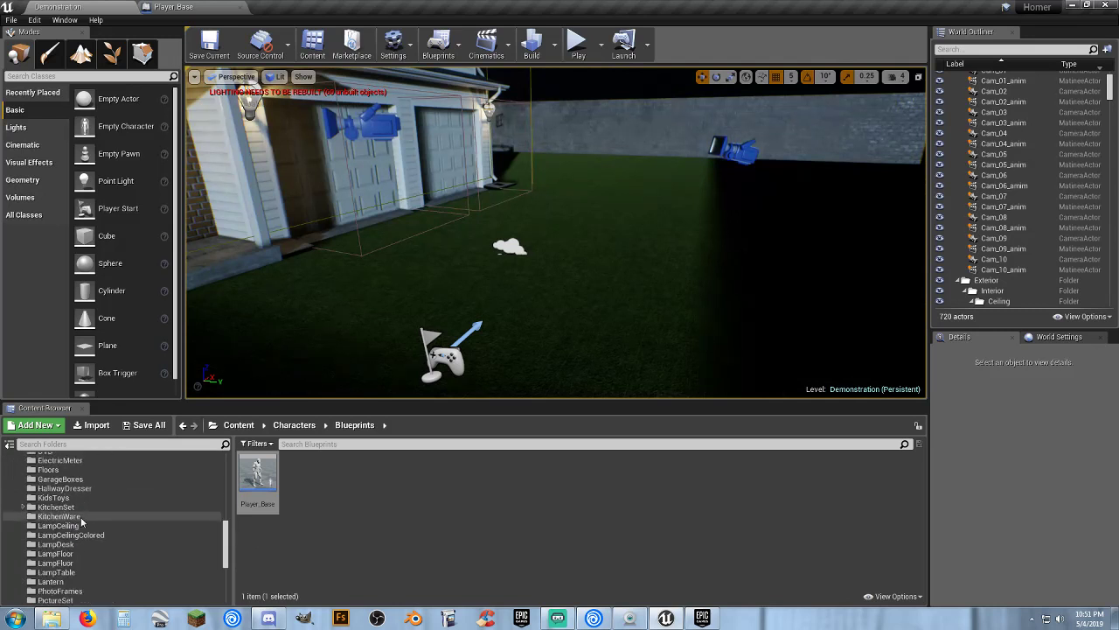
scroll(74, 518, "up", 8)
scroll(42, 512, "up", 2)
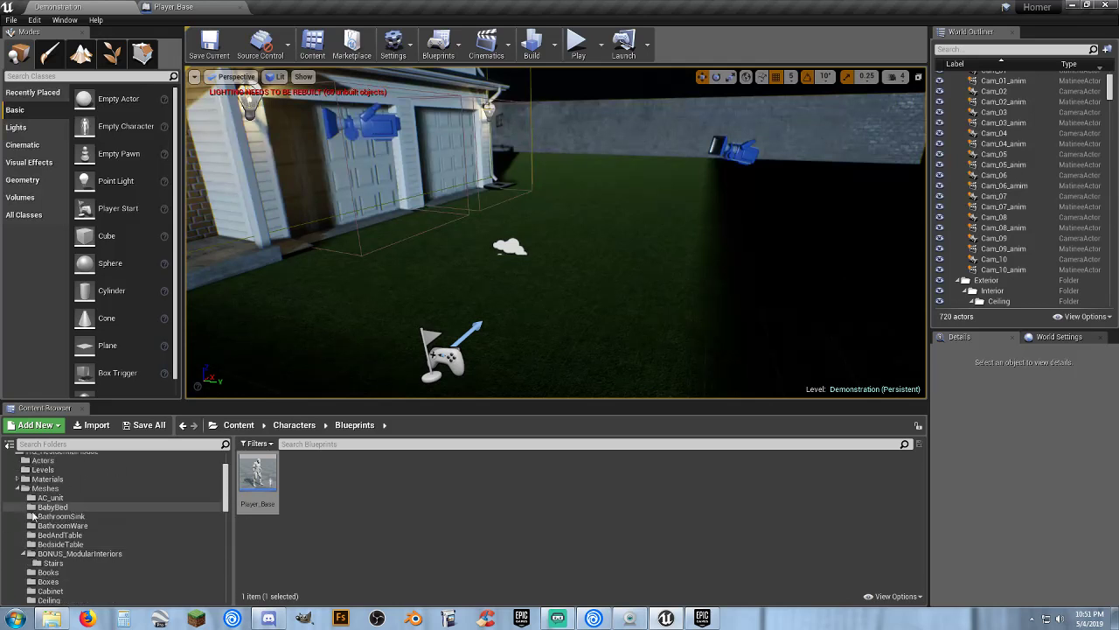
left_click(18, 489)
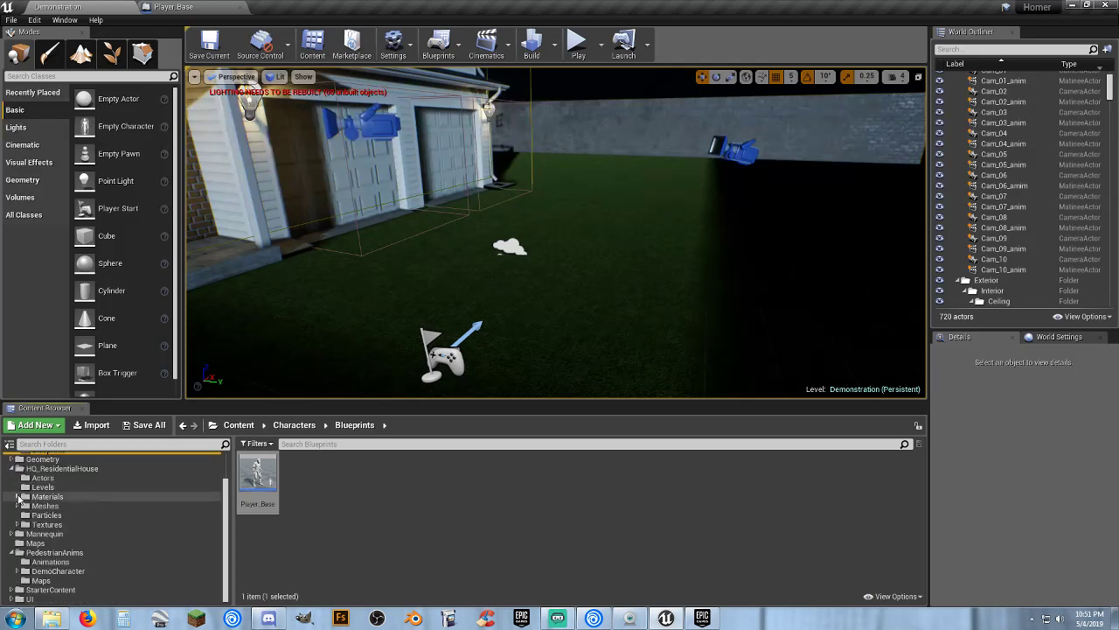
left_click(12, 469)
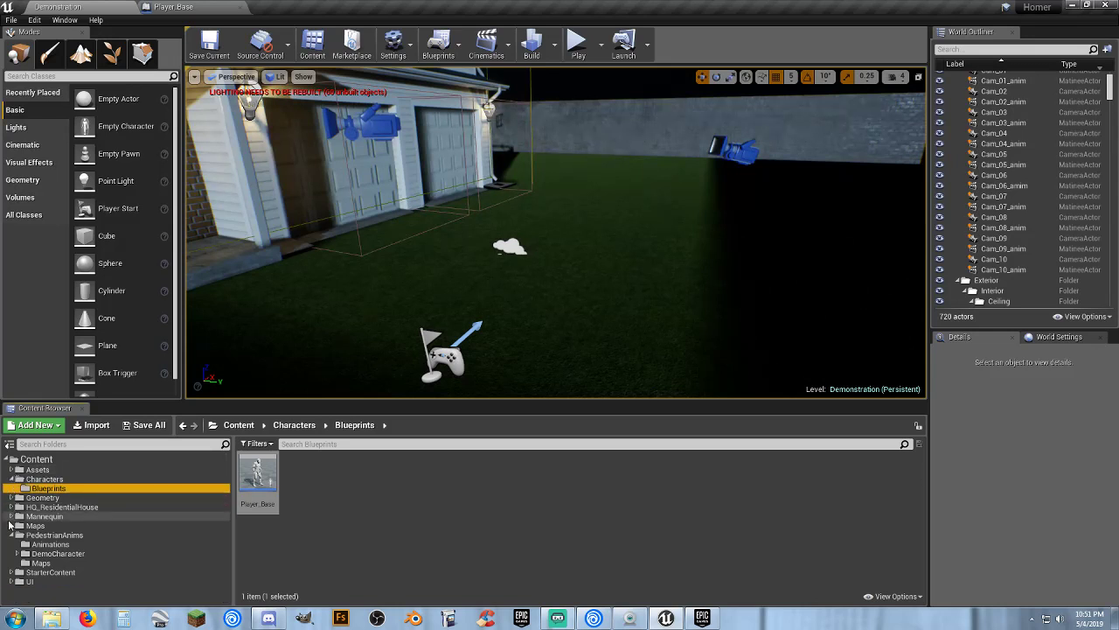
Open the Animations folder of PedestrianAnims and browse its animation assets, including the wall-lean, sitting and smoking sets.
left_click(55, 535)
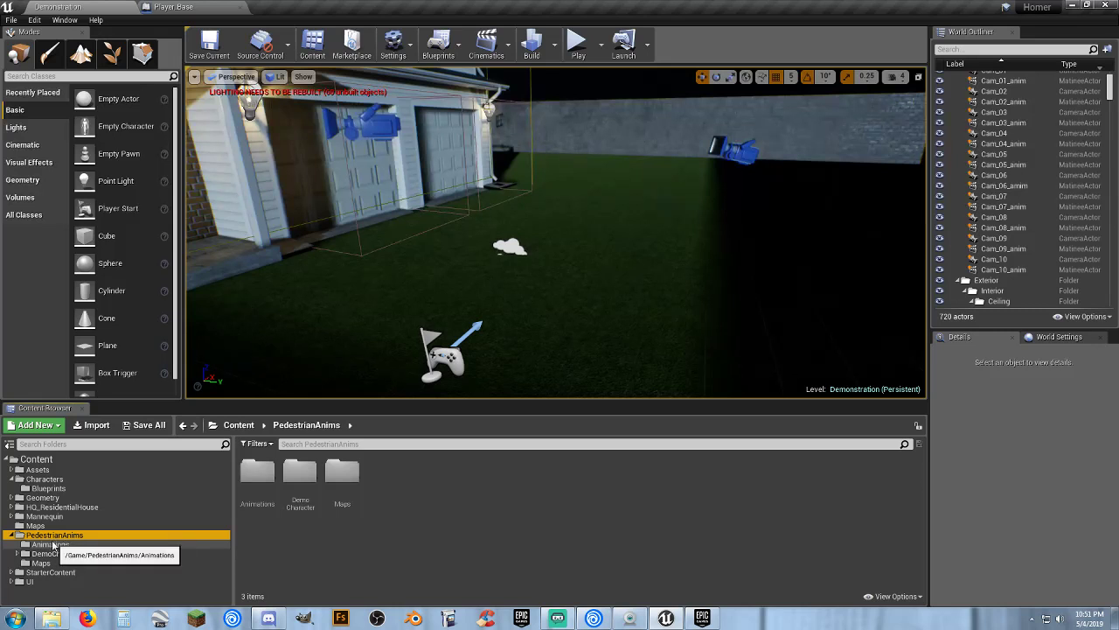
left_click(58, 543)
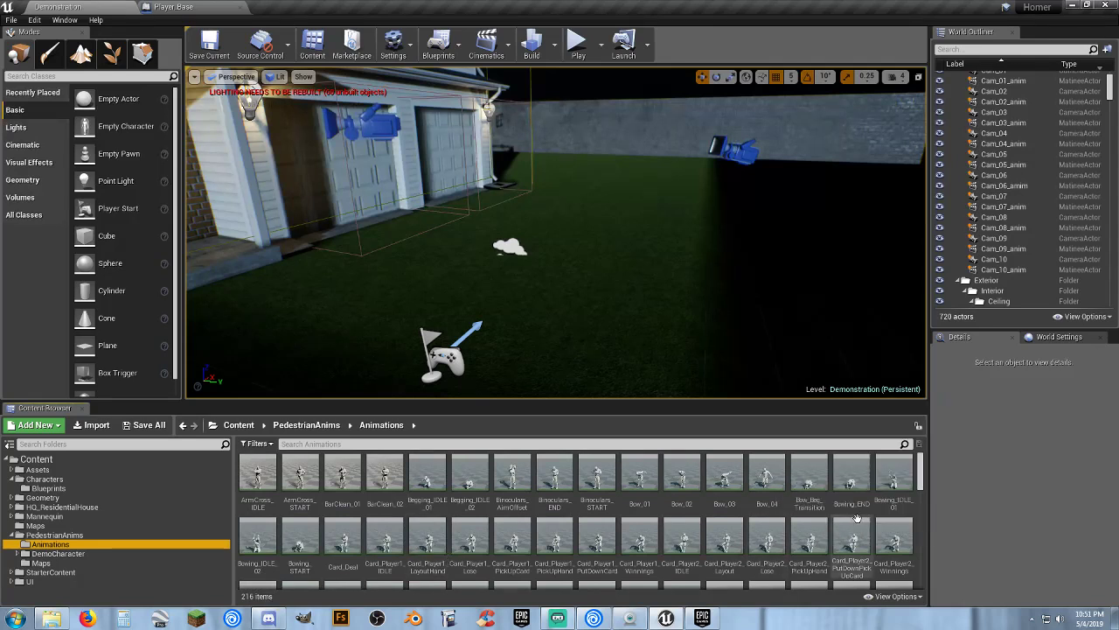
left_click_drag(919, 479, 919, 569)
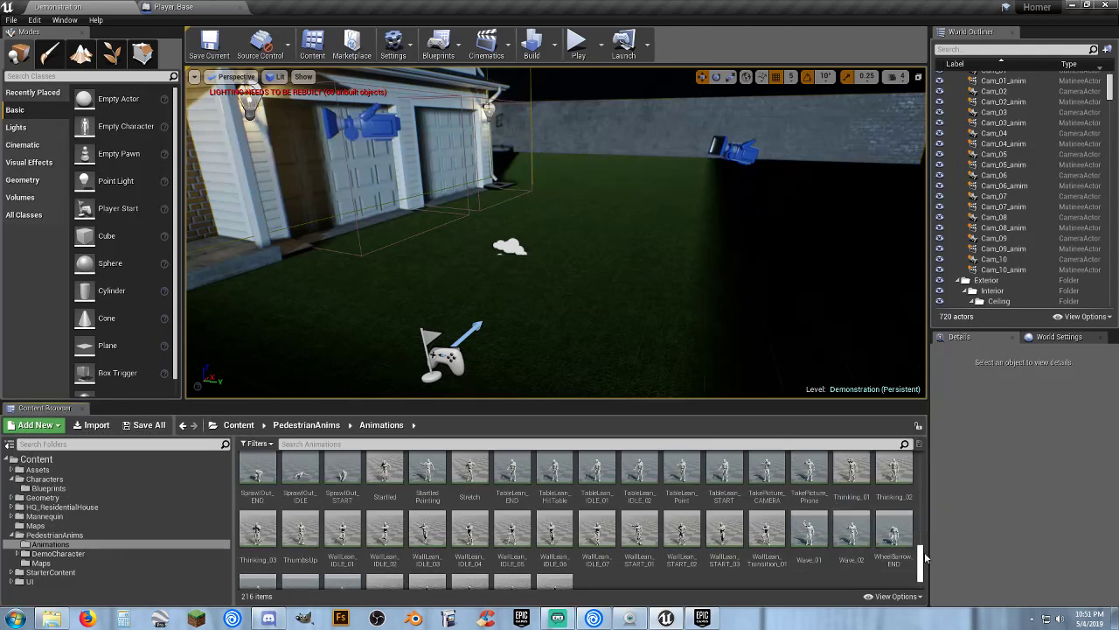
left_click_drag(920, 566, 919, 563)
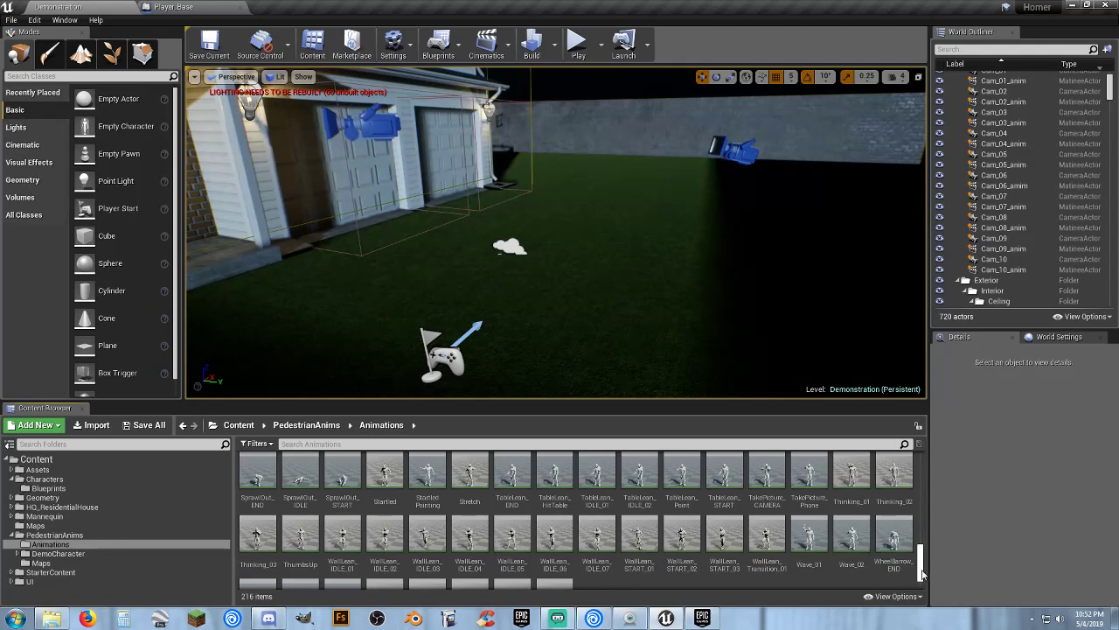
left_click_drag(922, 574, 921, 553)
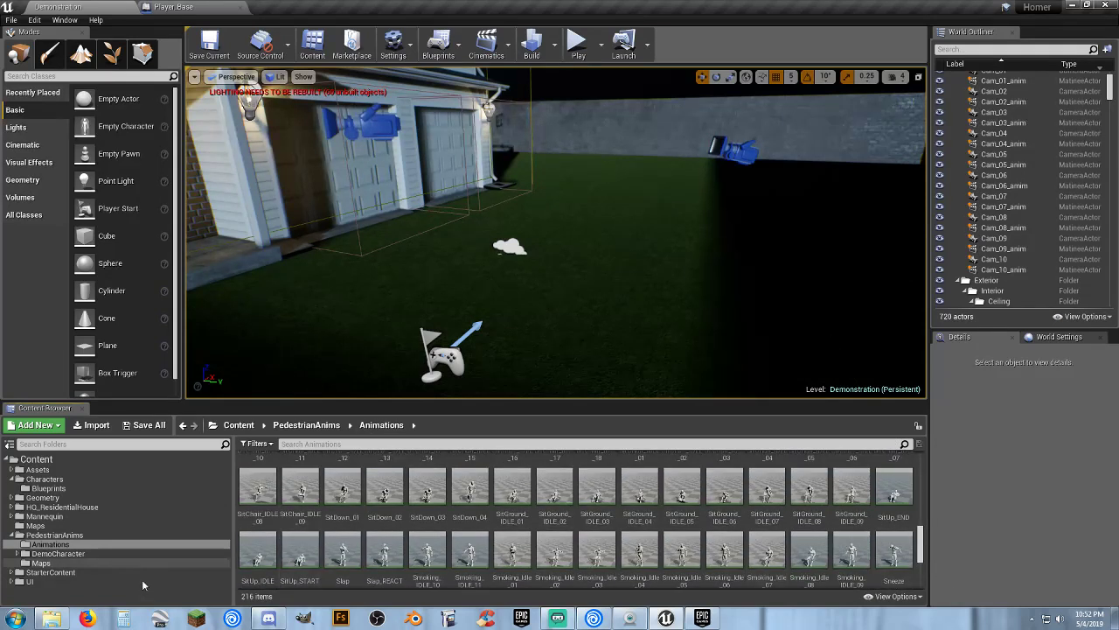
left_click(51, 618)
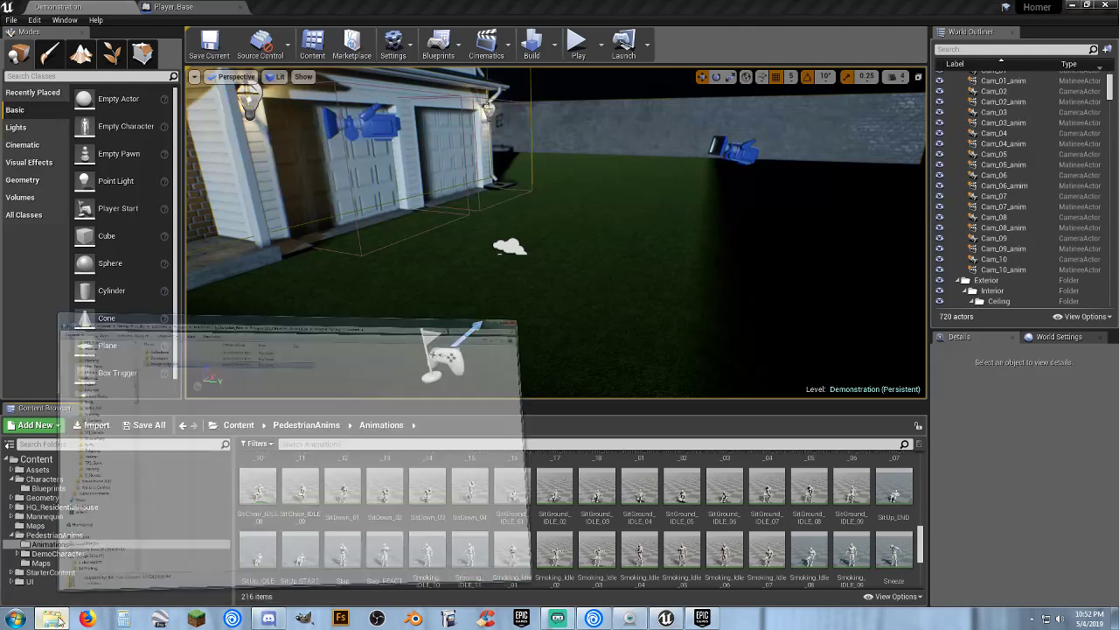
left_click_drag(397, 30, 0, 157)
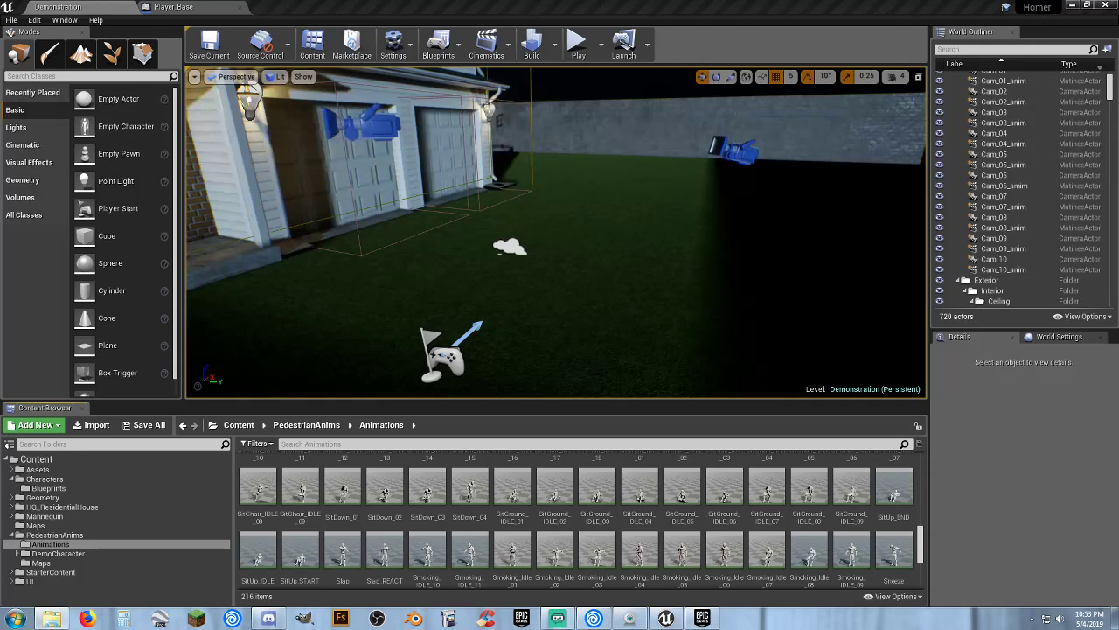
right_click_drag(719, 362, 719, 301)
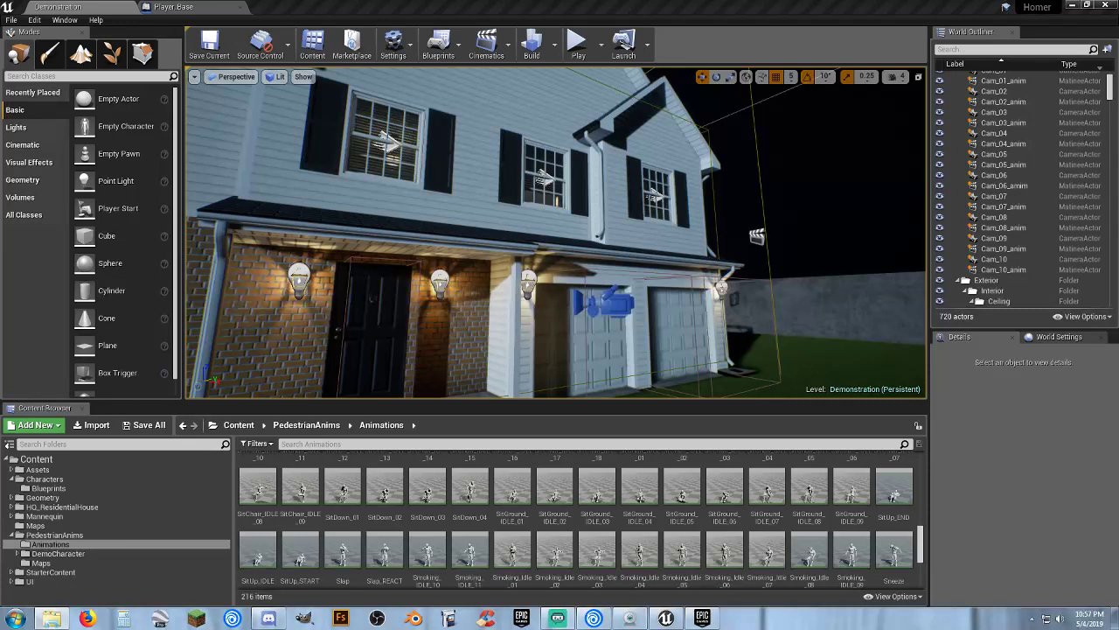
right_click_drag(499, 305, 673, 297)
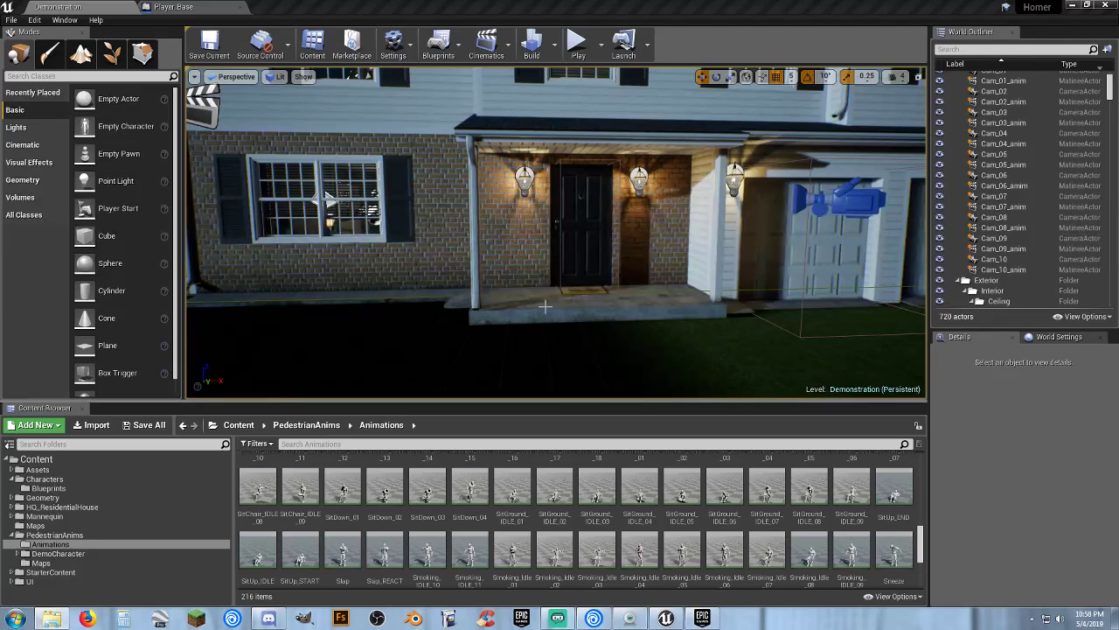
right_click_drag(512, 282, 455, 263)
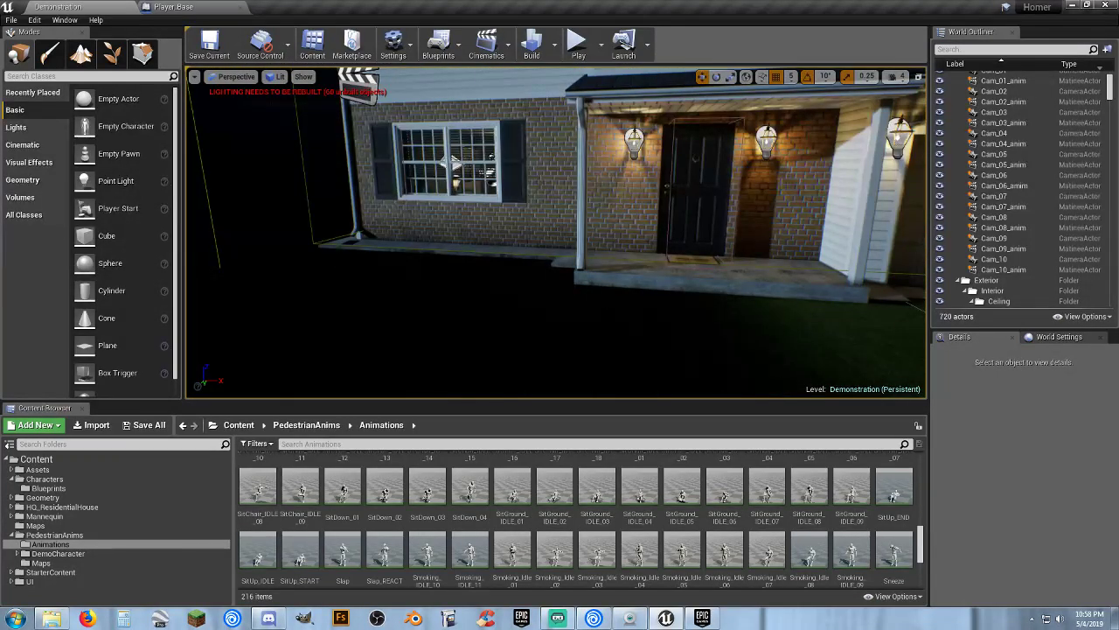
Close the Player_Base blueprint and bring up the list of existing projects to open.
left_click(239, 7)
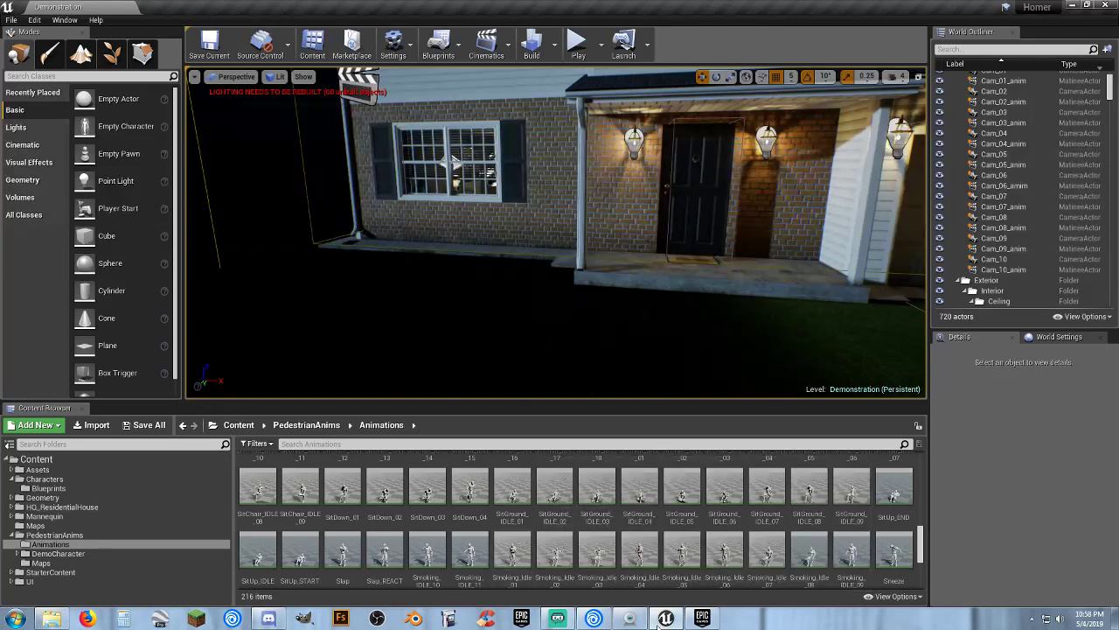
left_click(13, 20)
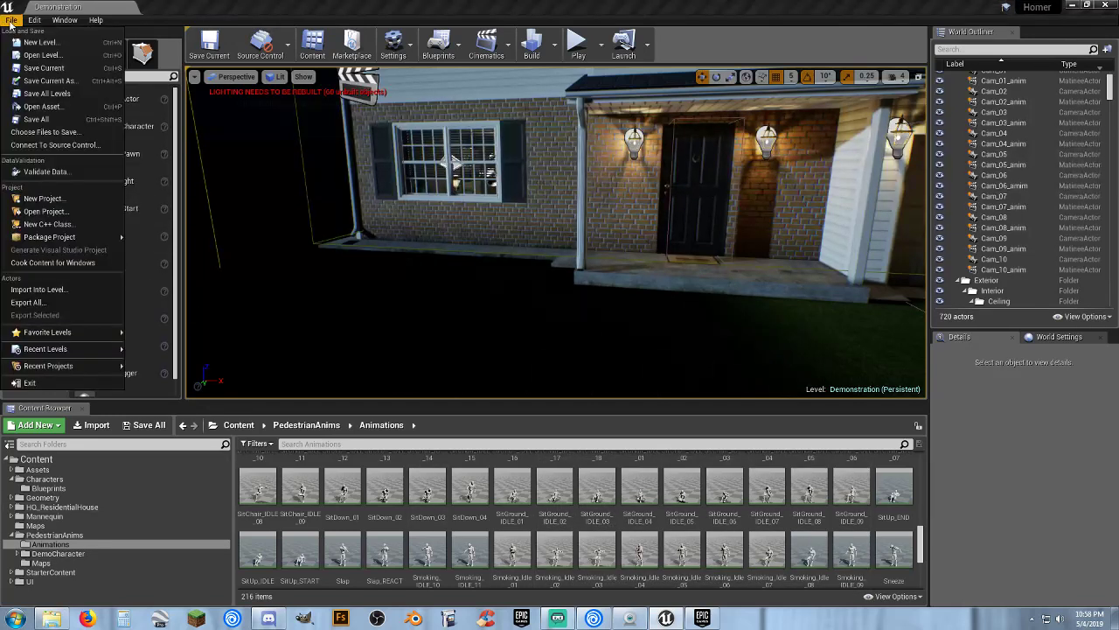
left_click(70, 217)
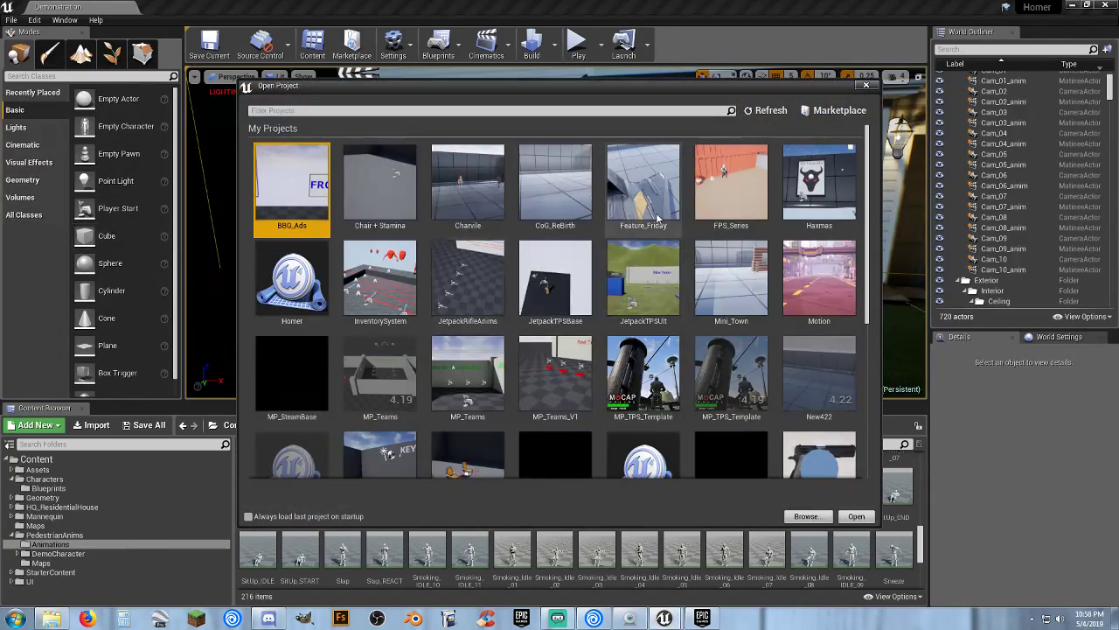
Look through the thumbnails of existing projects and samples for another project to show.
scroll(703, 234, "down", 5)
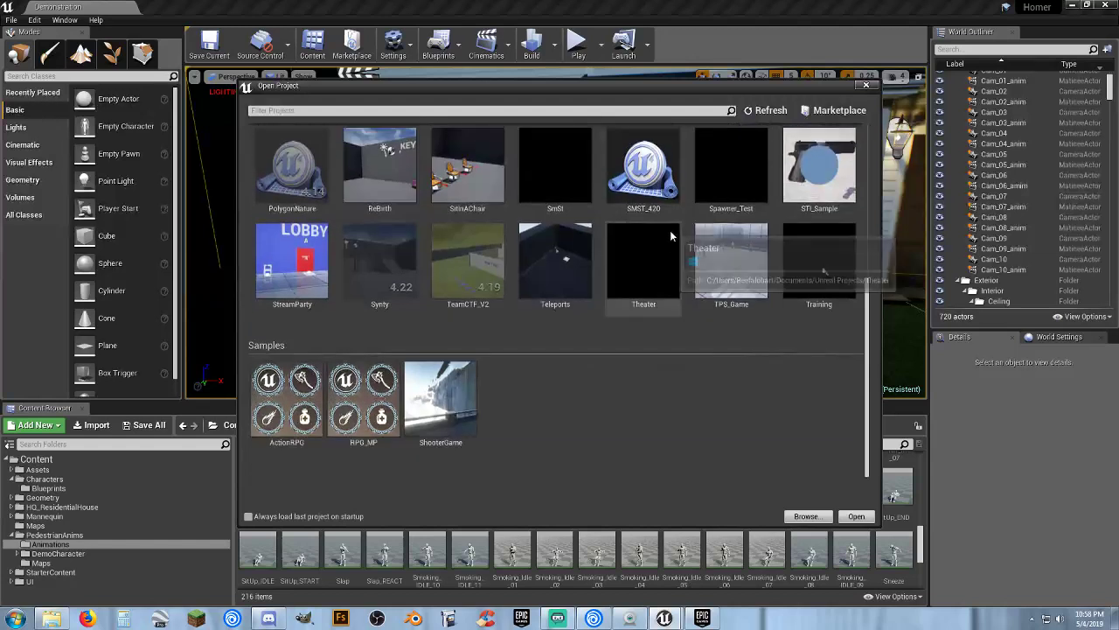
scroll(699, 350, "up", 3)
scroll(697, 376, "up", 4)
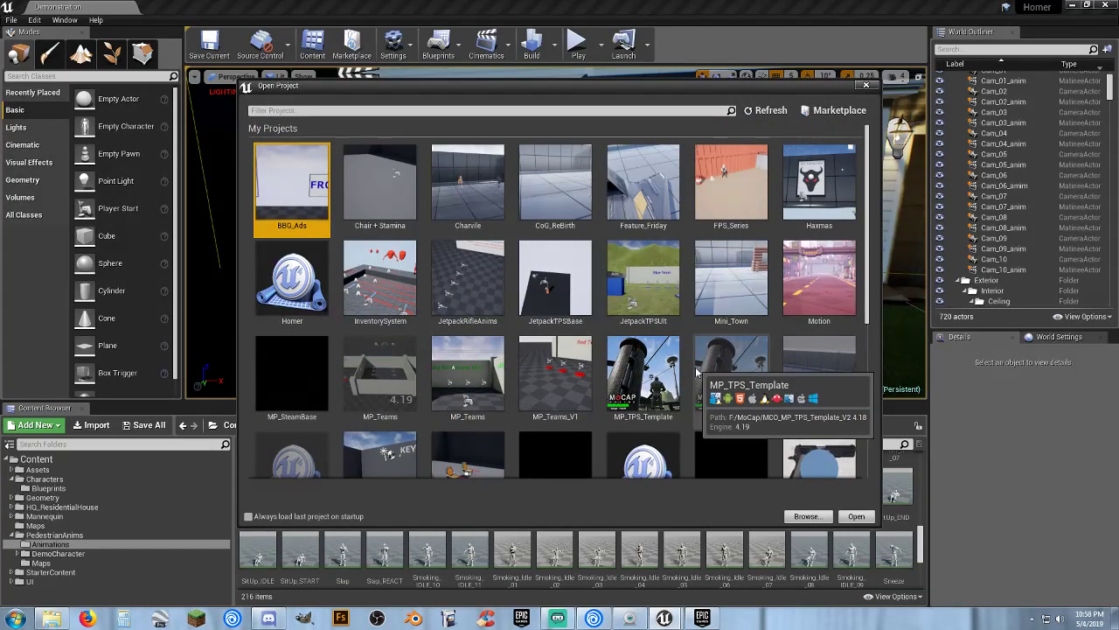
scroll(697, 373, "down", 2)
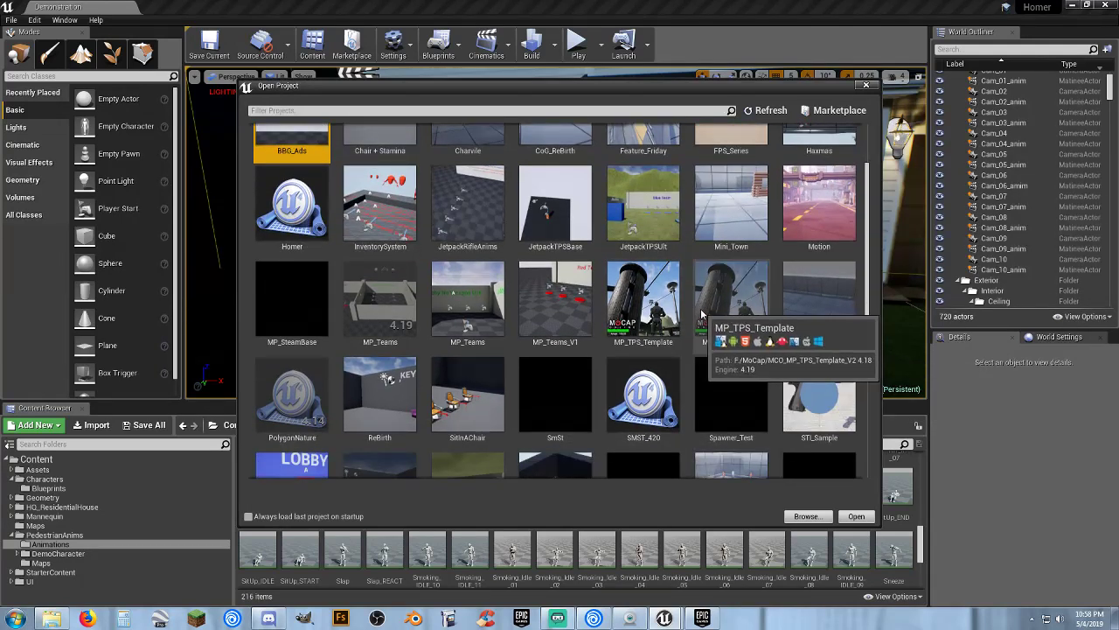
scroll(702, 315, "down", 4)
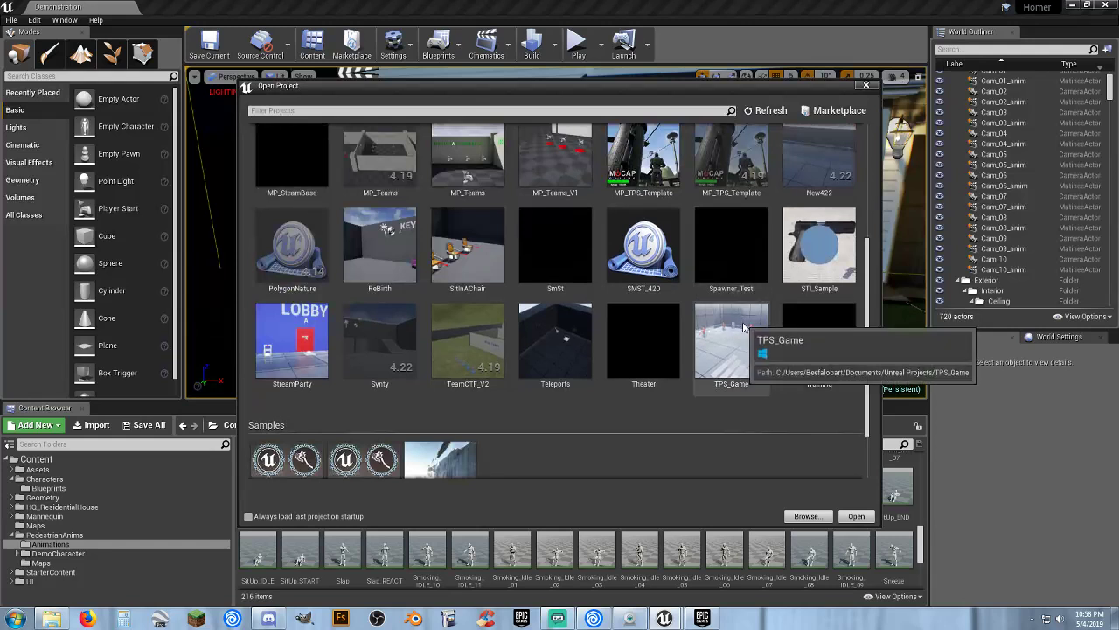
scroll(684, 369, "down", 1)
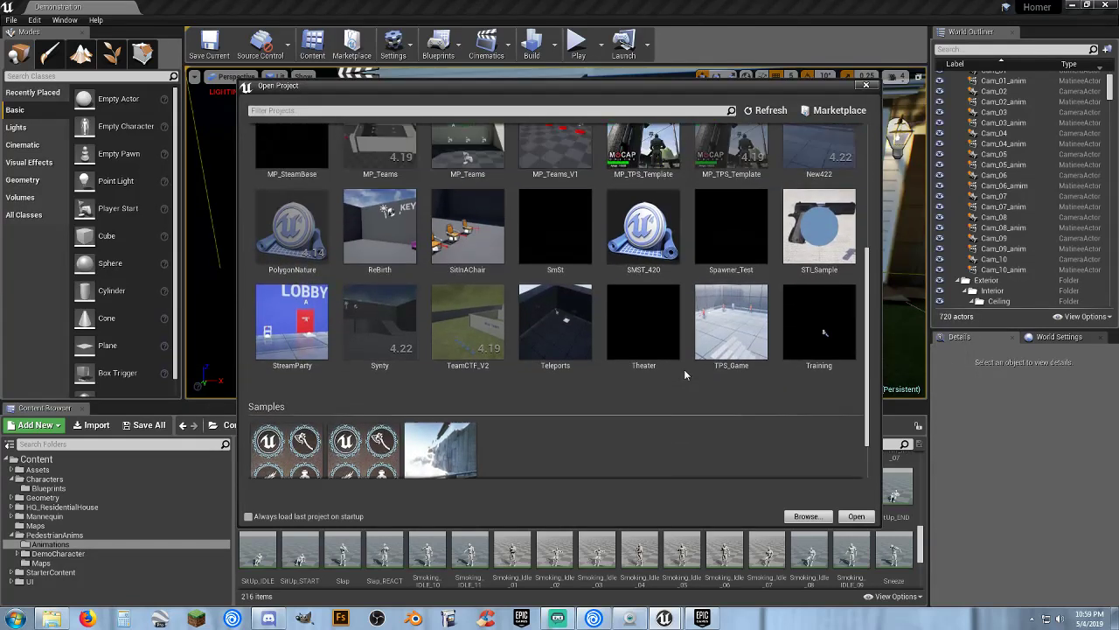
scroll(684, 369, "up", 2)
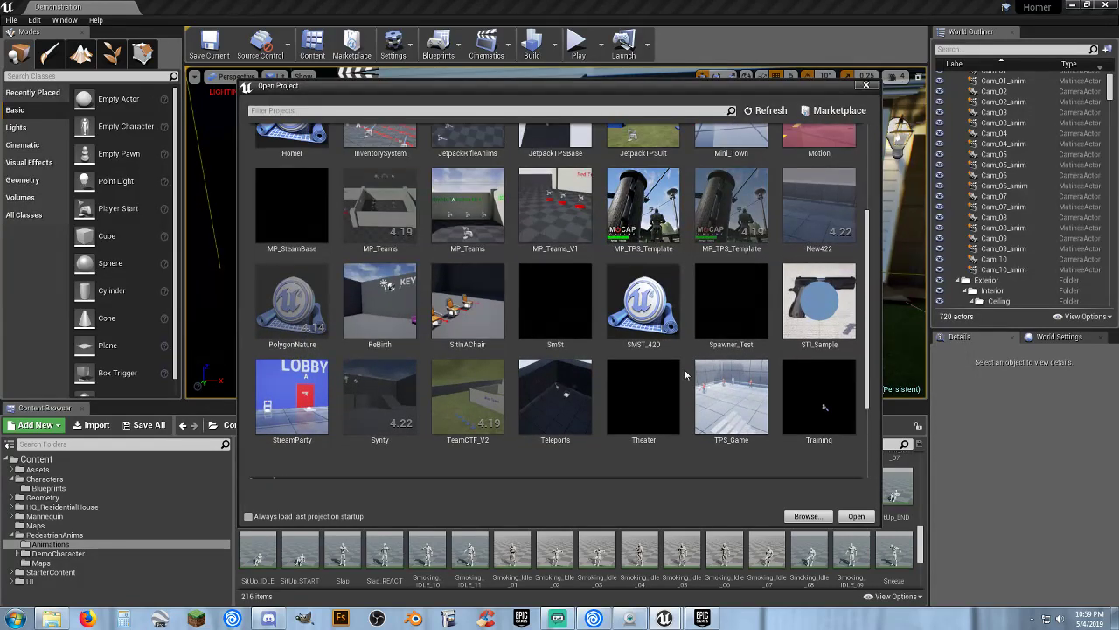
scroll(685, 374, "up", 2)
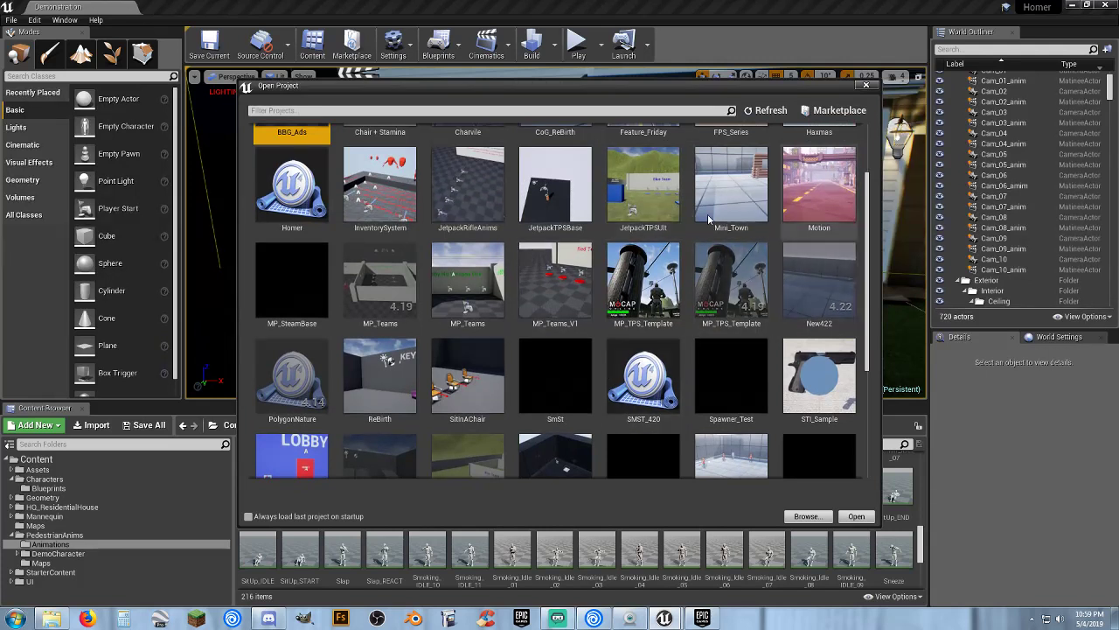
scroll(724, 270, "up", 1)
scroll(725, 269, "up", 1)
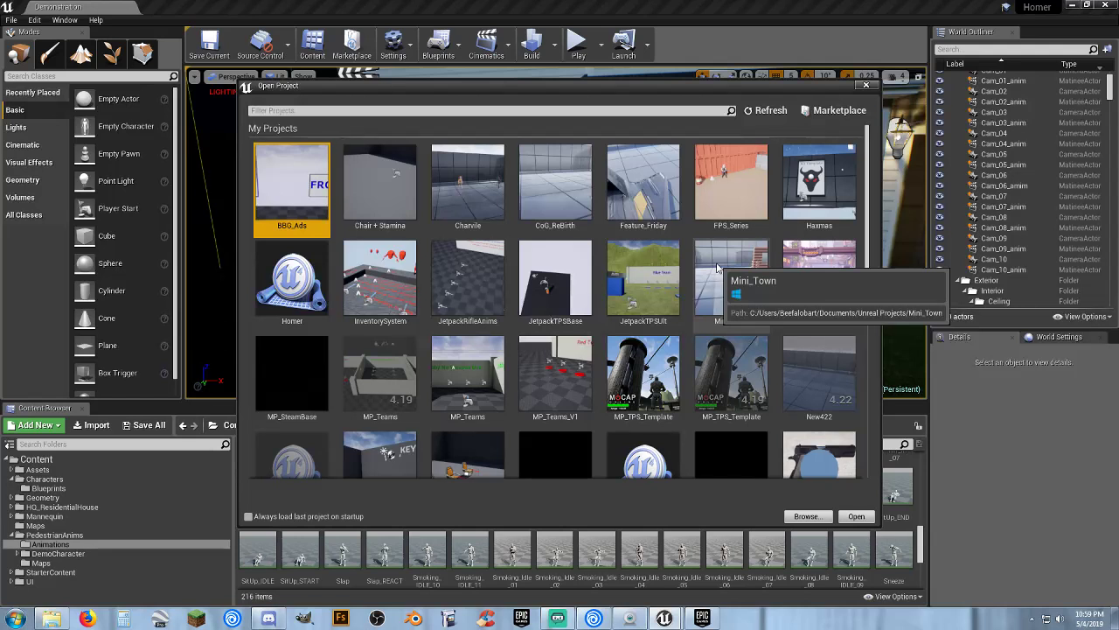
scroll(717, 267, "down", 3)
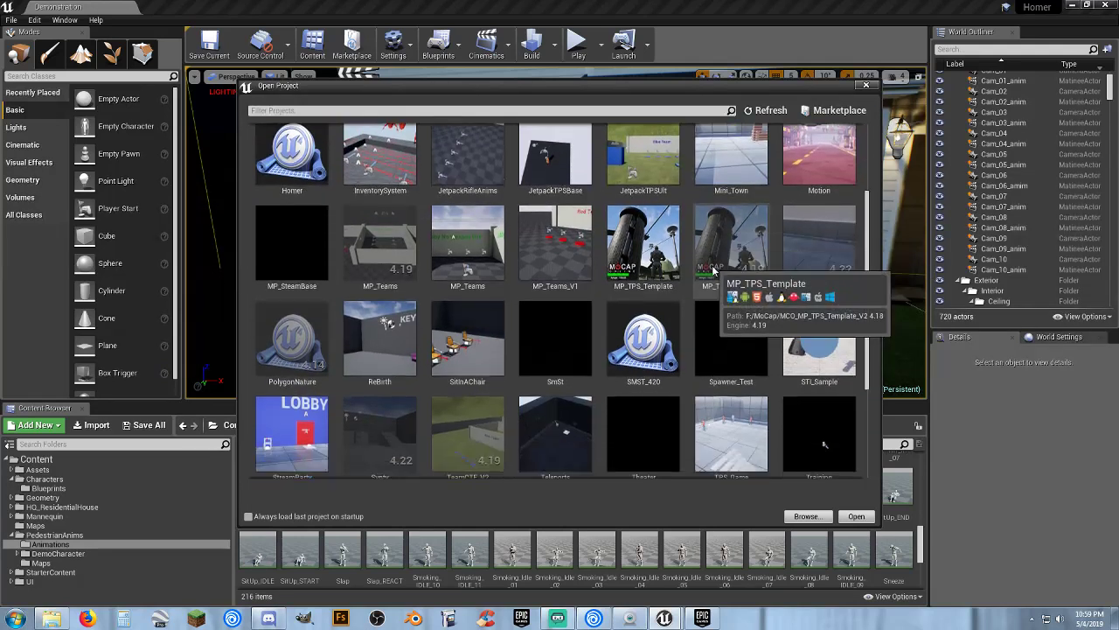
scroll(712, 266, "down", 3)
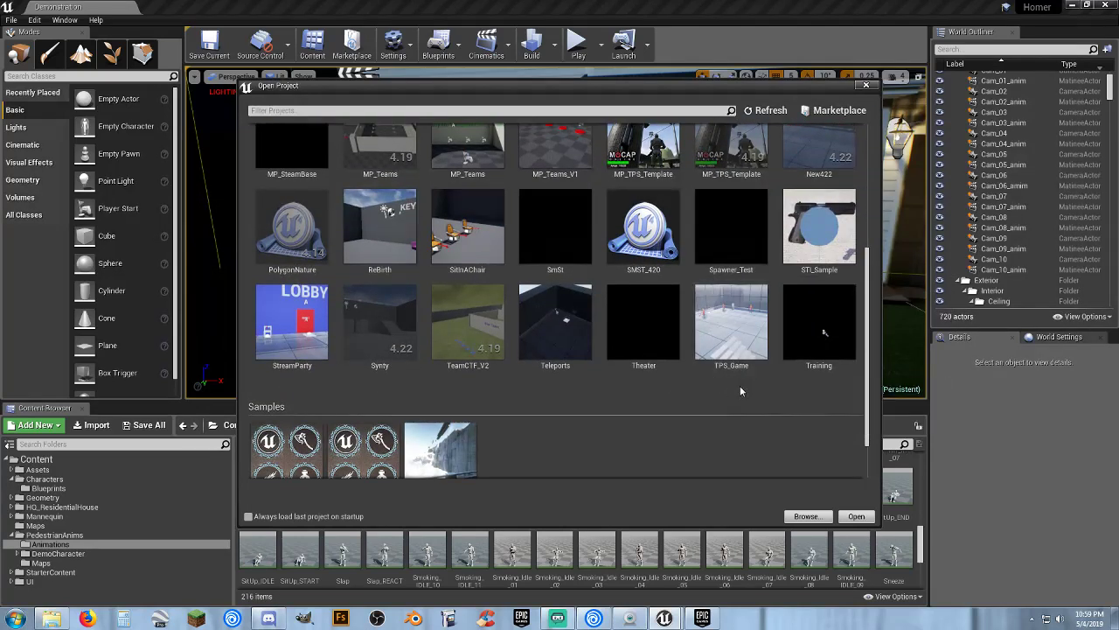
Try to open the New422 project from the project list.
scroll(740, 391, "up", 3)
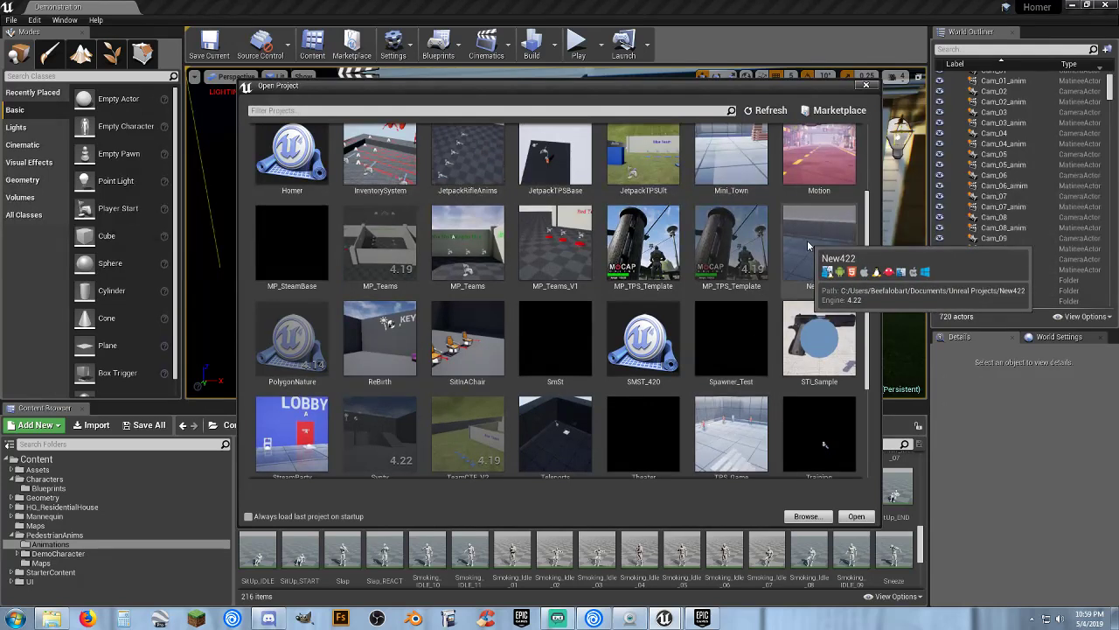
double_click(808, 246)
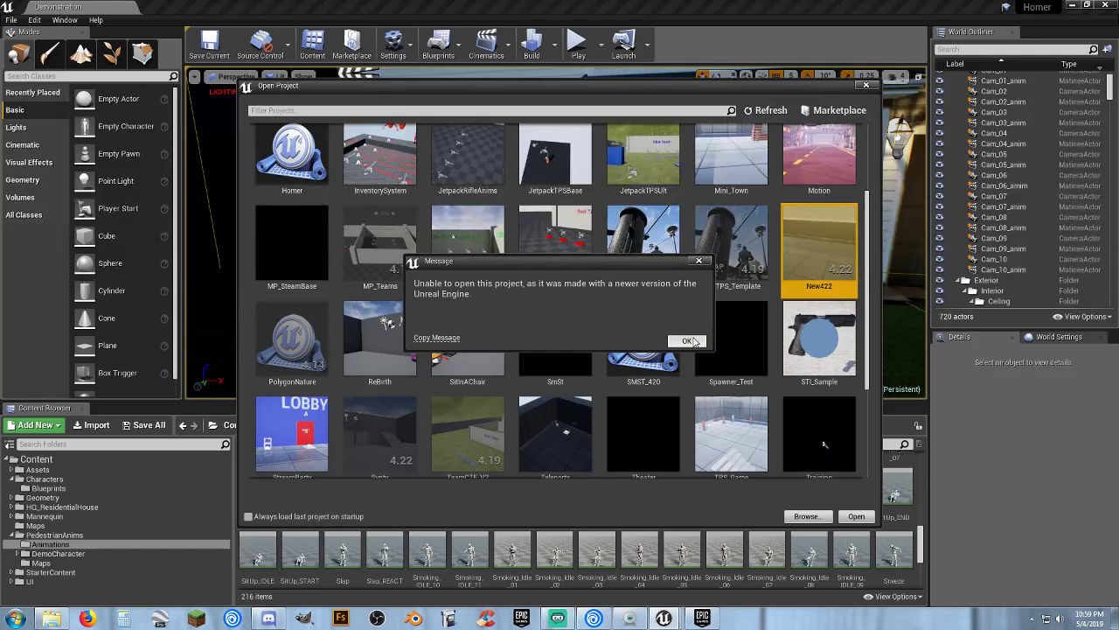
left_click(698, 261)
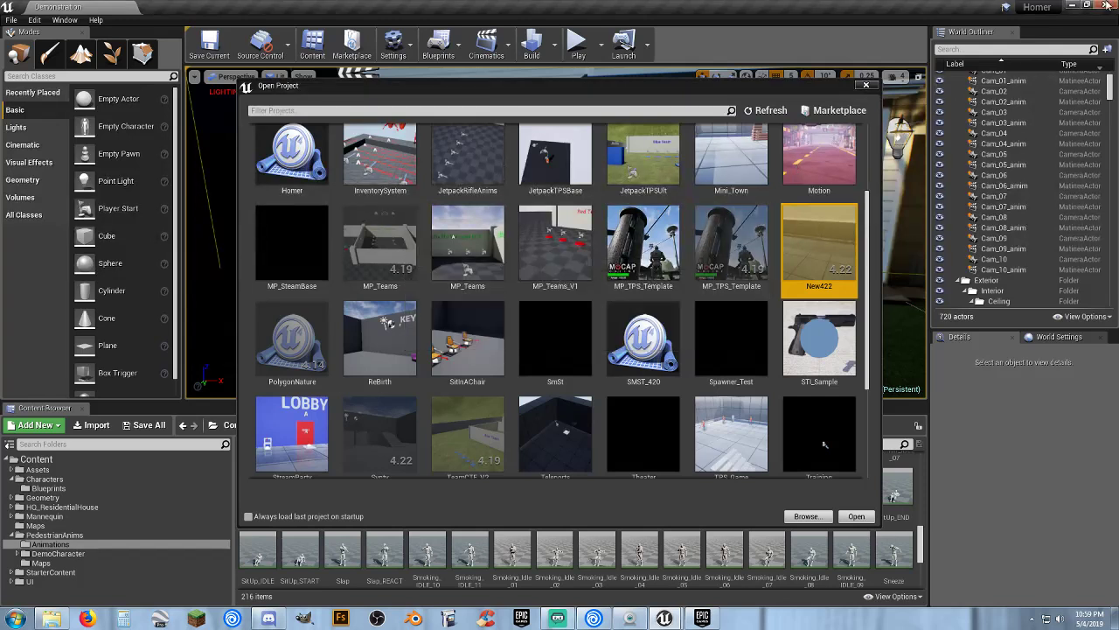
Close the Homer project's editor, switch to the Epic Games Launcher and show the Unreal Engine library.
left_click(1105, 4)
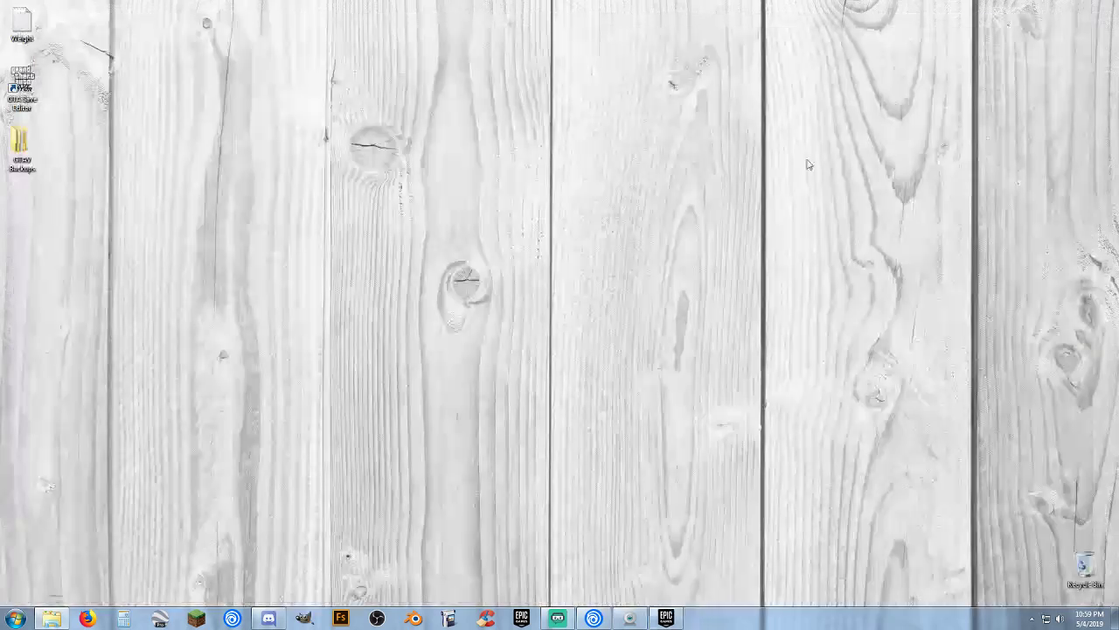
left_click(662, 618)
mouse_move(466, 133)
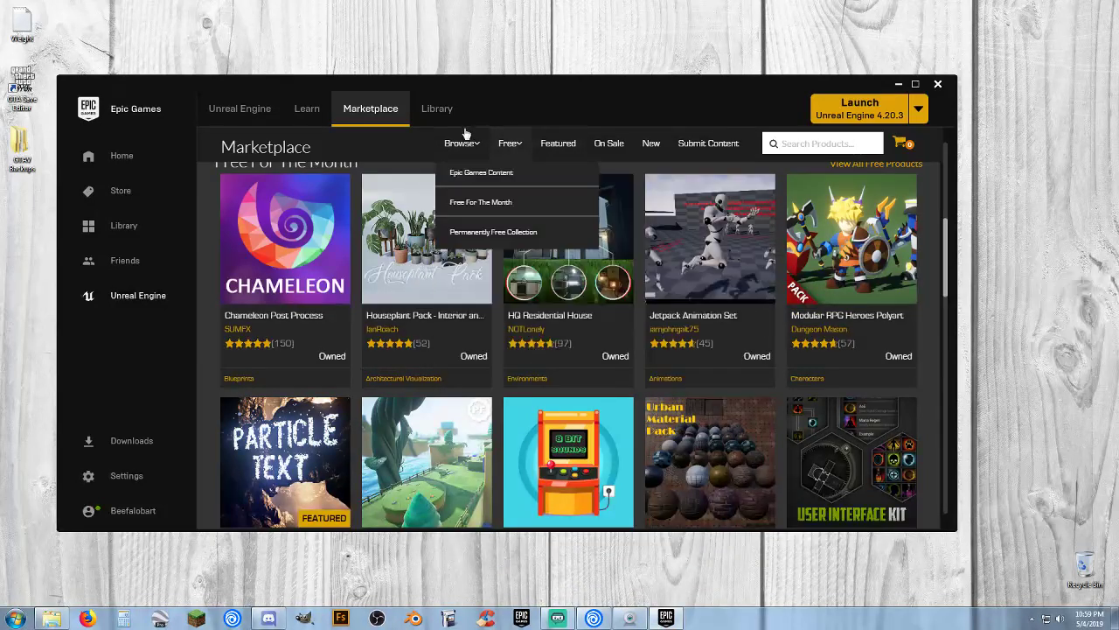
left_click(437, 109)
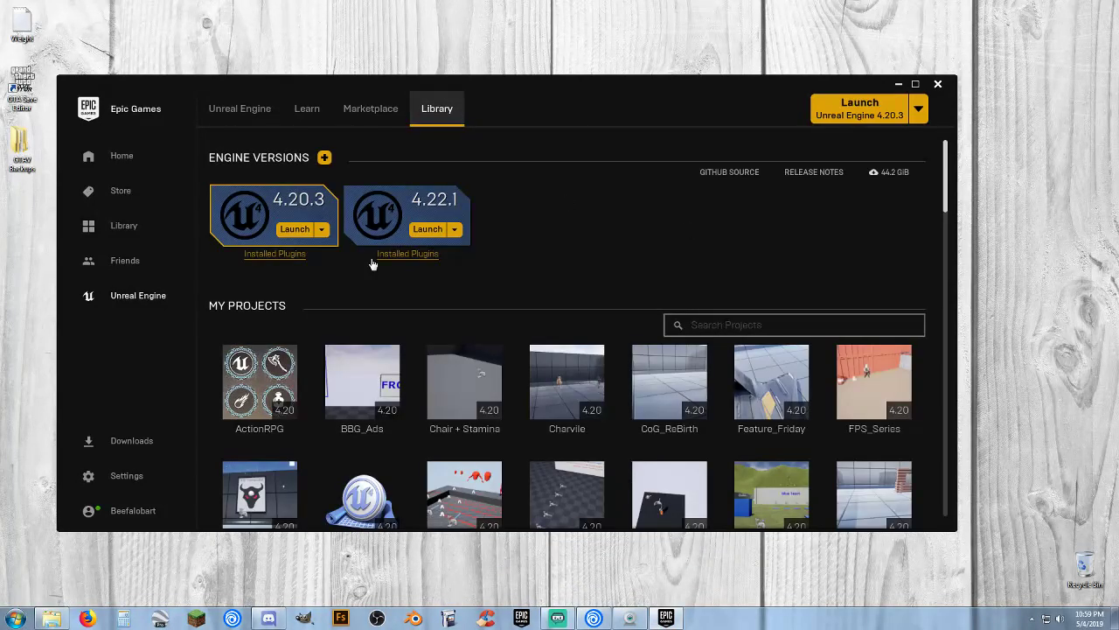
Examine the projects in the library and the engine versions they are made for.
scroll(639, 247, "down", 2)
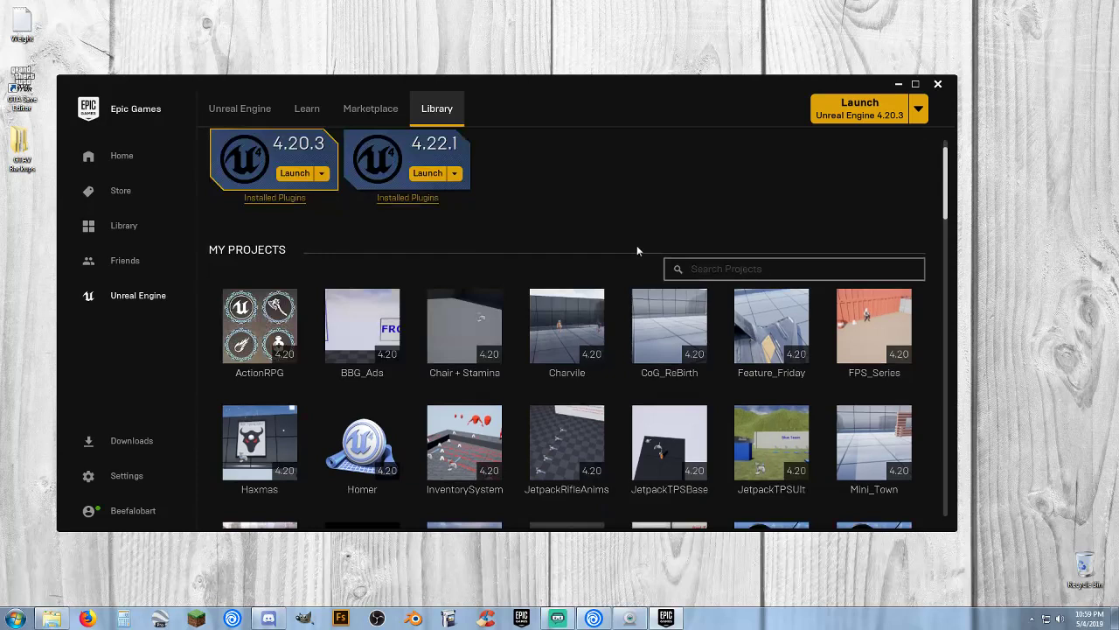
scroll(637, 251, "down", 6)
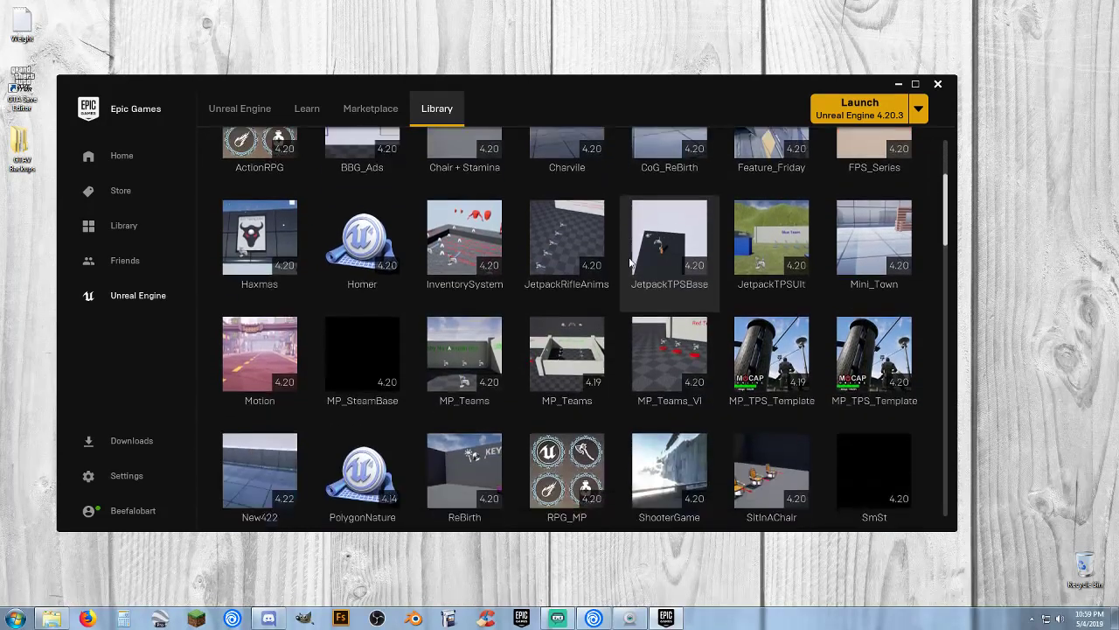
scroll(630, 262, "down", 8)
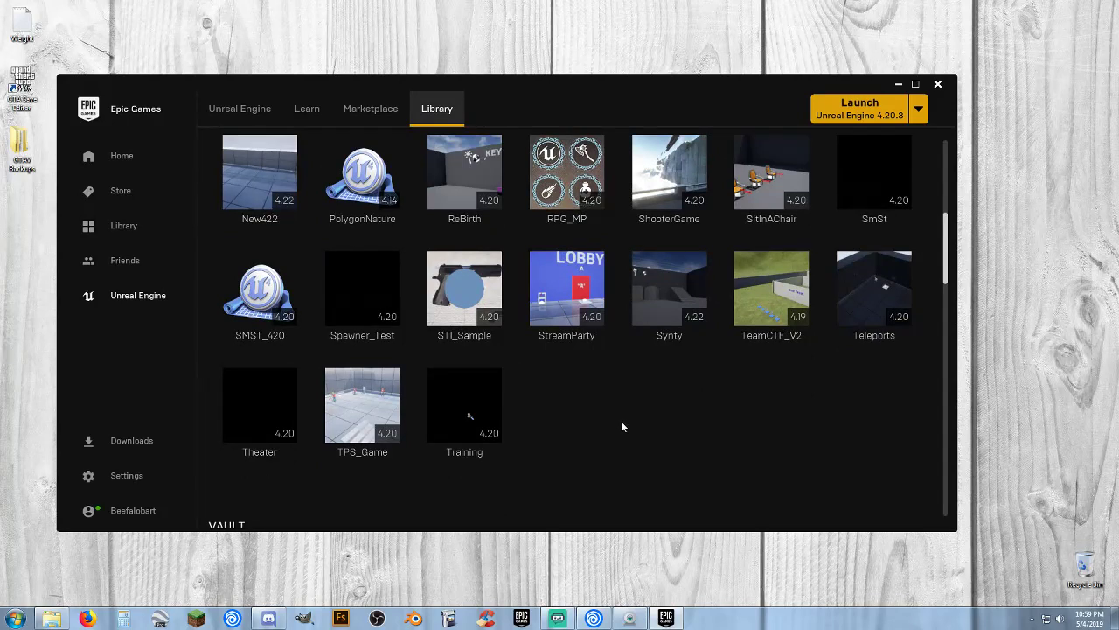
scroll(654, 426, "up", 2)
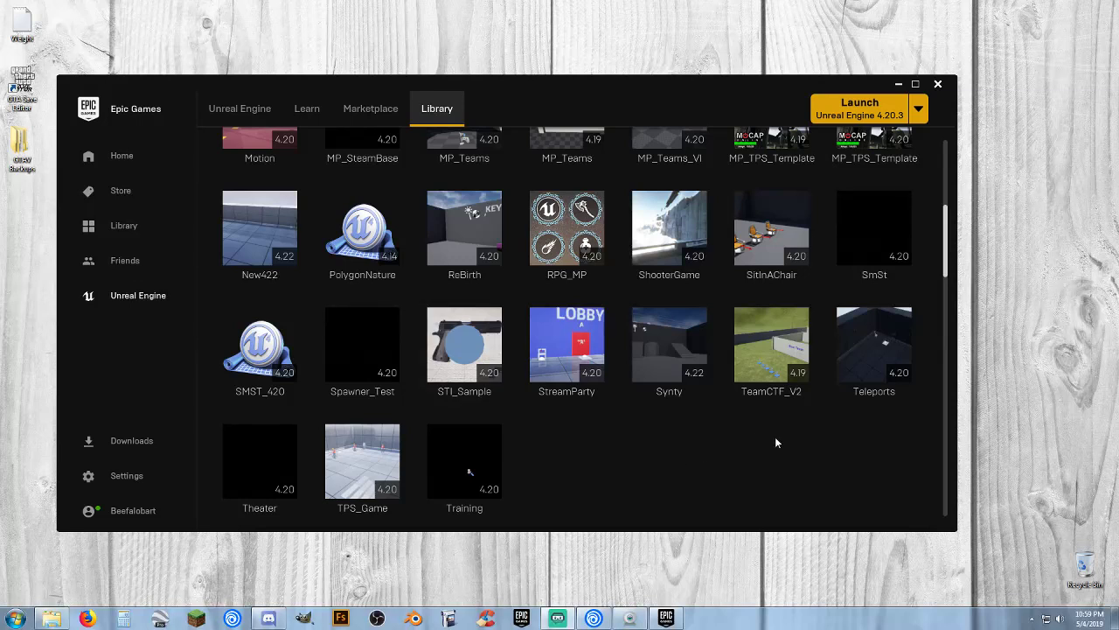
scroll(691, 442, "up", 1)
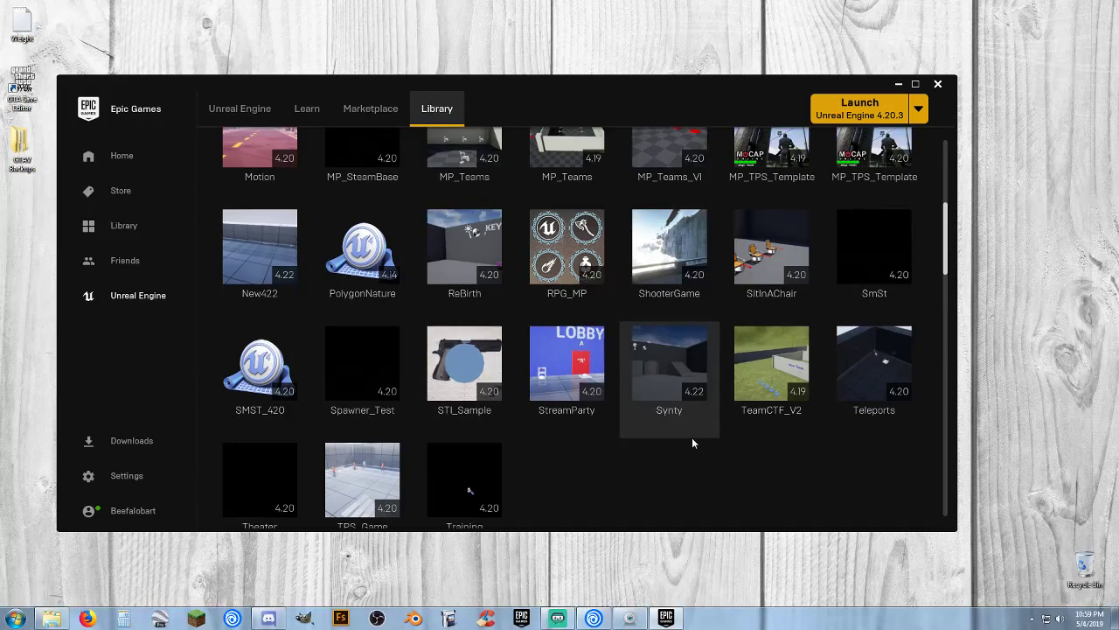
scroll(691, 442, "up", 2)
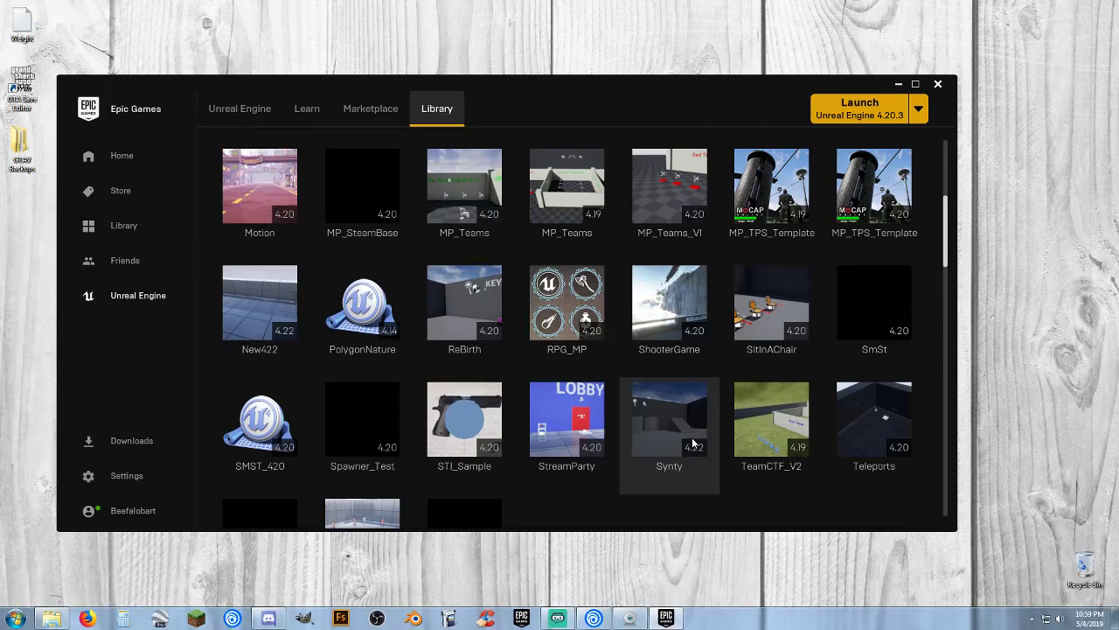
scroll(691, 444, "down", 3)
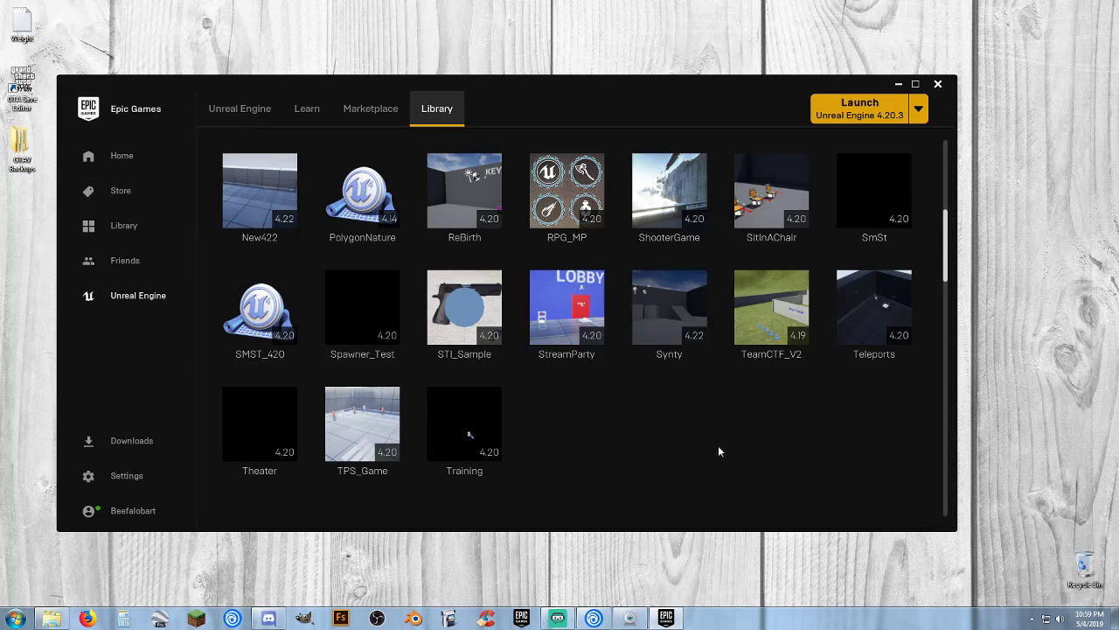
scroll(720, 449, "up", 1)
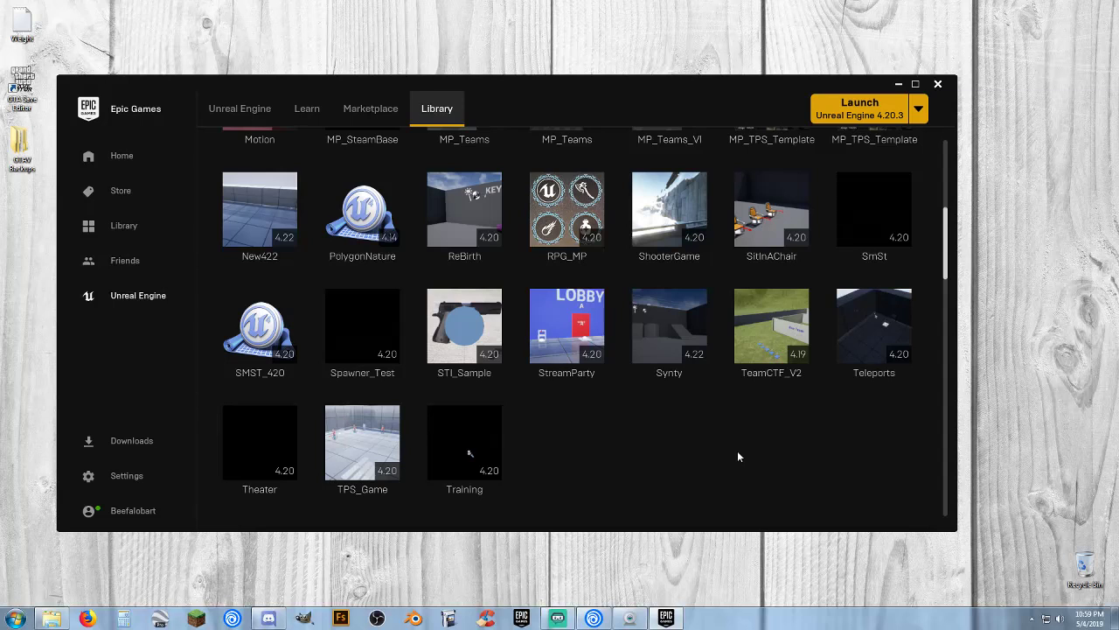
scroll(737, 456, "up", 3)
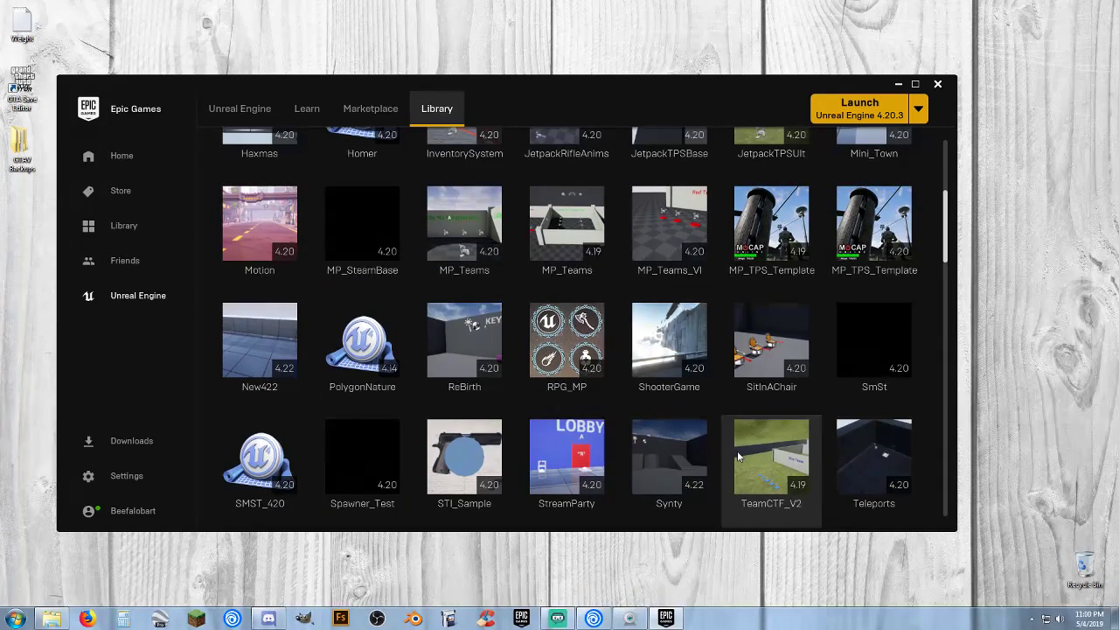
scroll(737, 455, "up", 4)
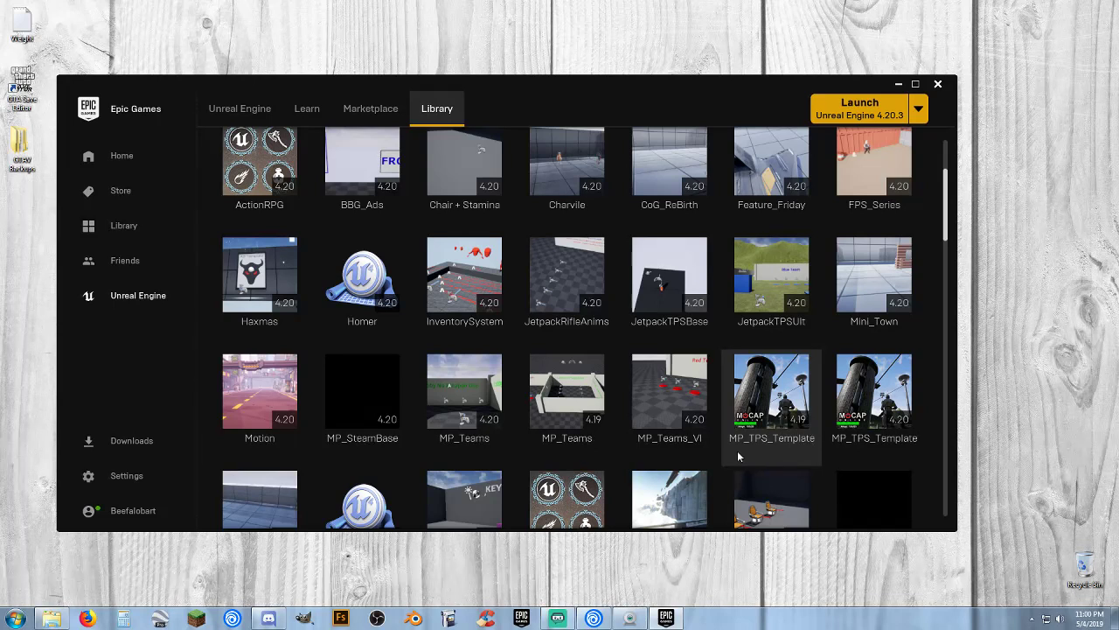
mouse_move(743, 378)
scroll(744, 377, "up", 1)
mouse_move(700, 357)
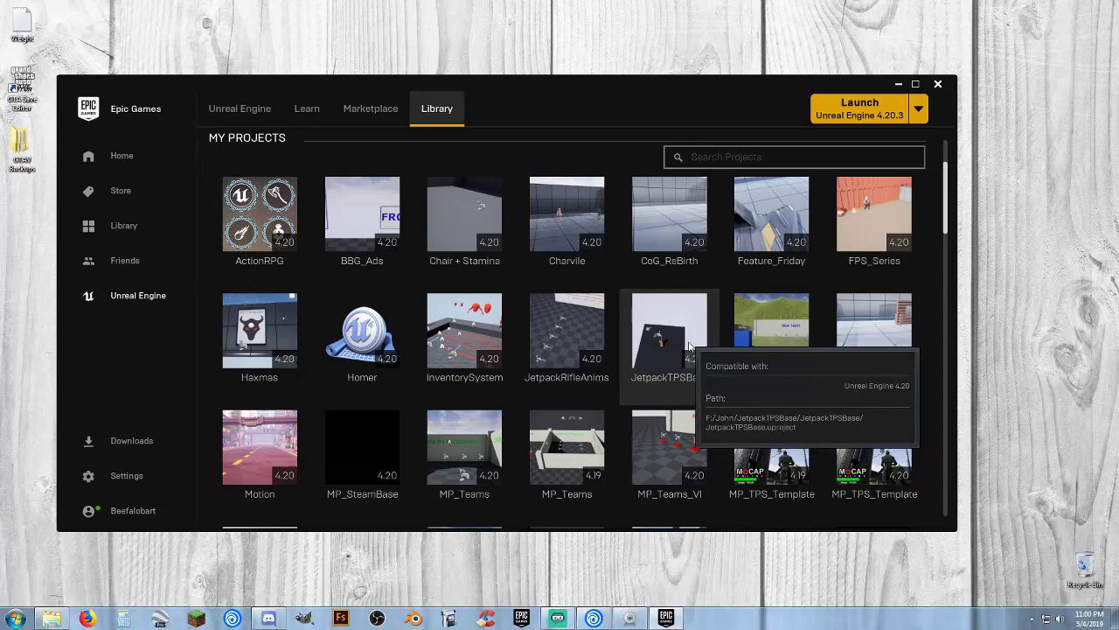
scroll(815, 309, "down", 1)
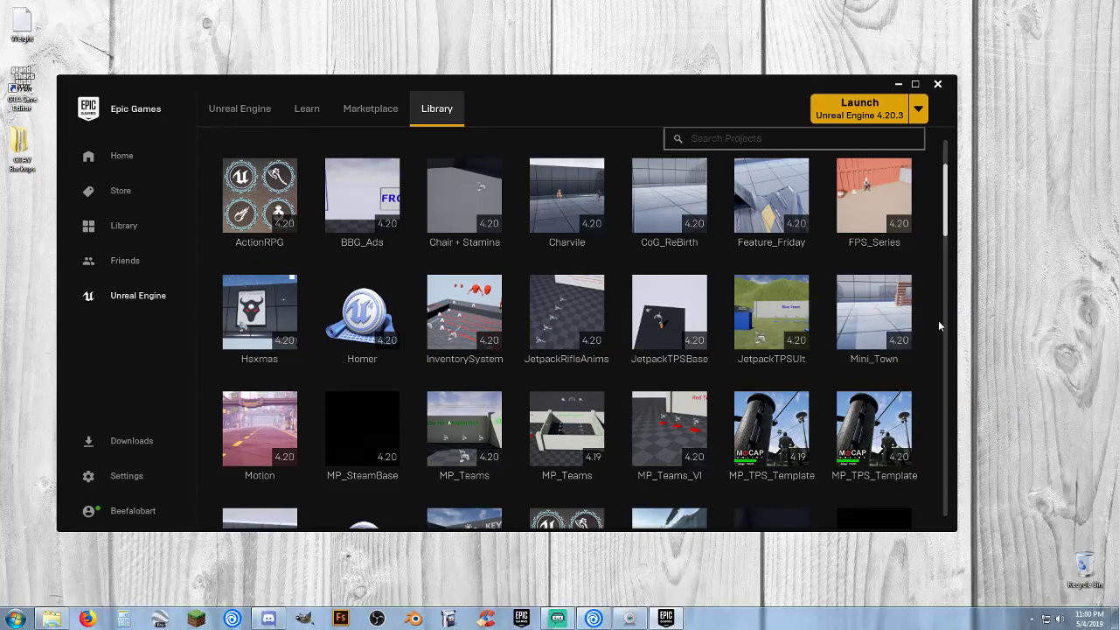
scroll(934, 324, "down", 2)
scroll(930, 330, "down", 1)
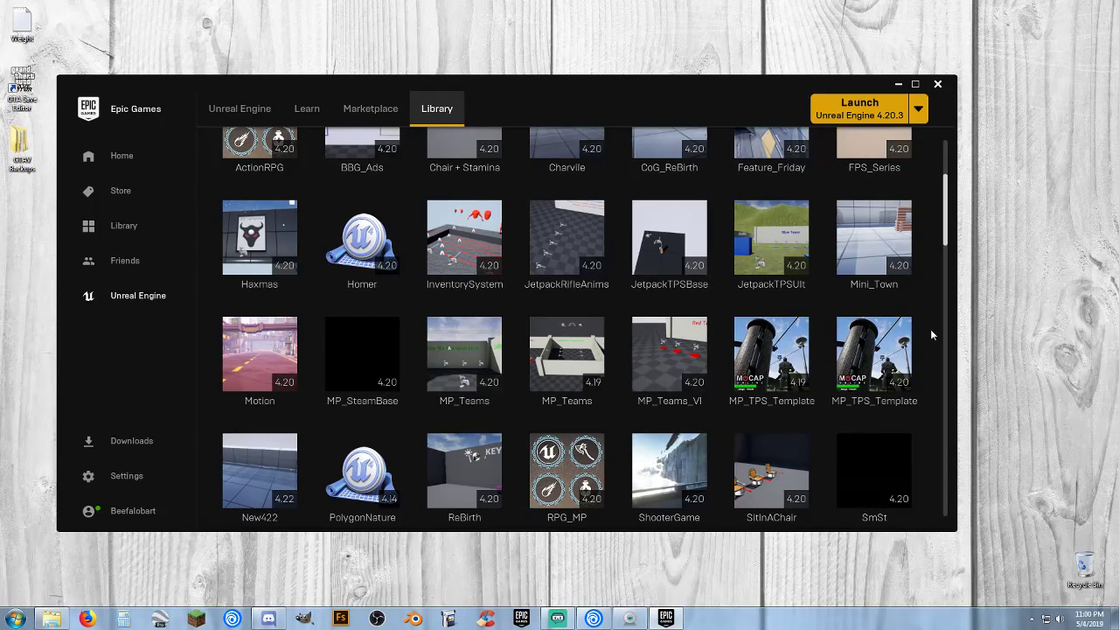
scroll(940, 334, "down", 2)
scroll(940, 337, "down", 3)
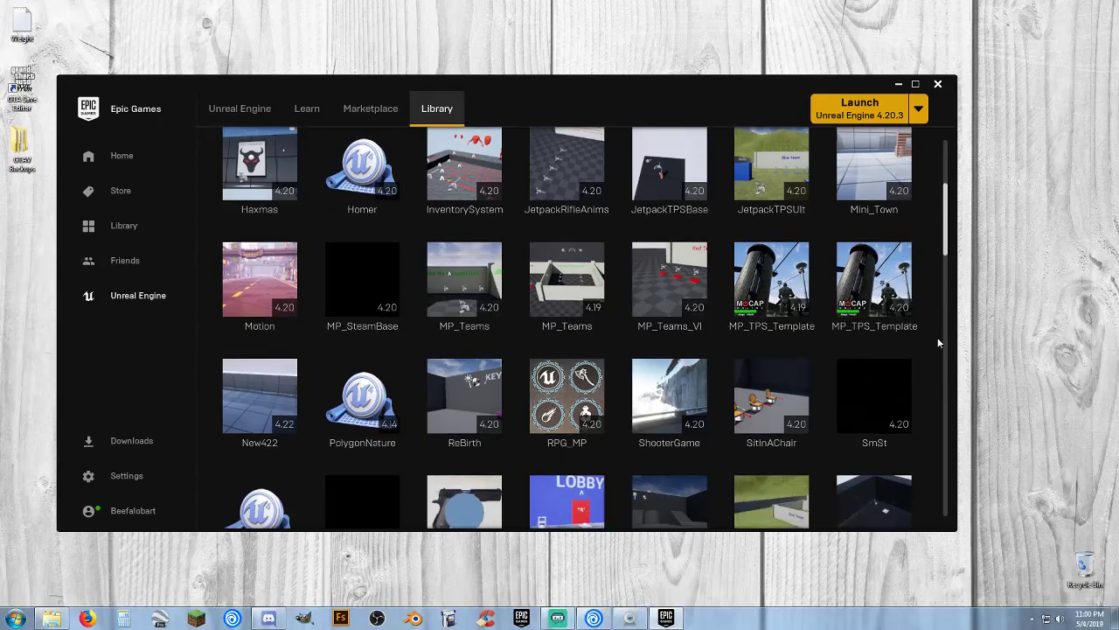
Open the New422 project from the library and load its TestMap level.
scroll(933, 337, "down", 3)
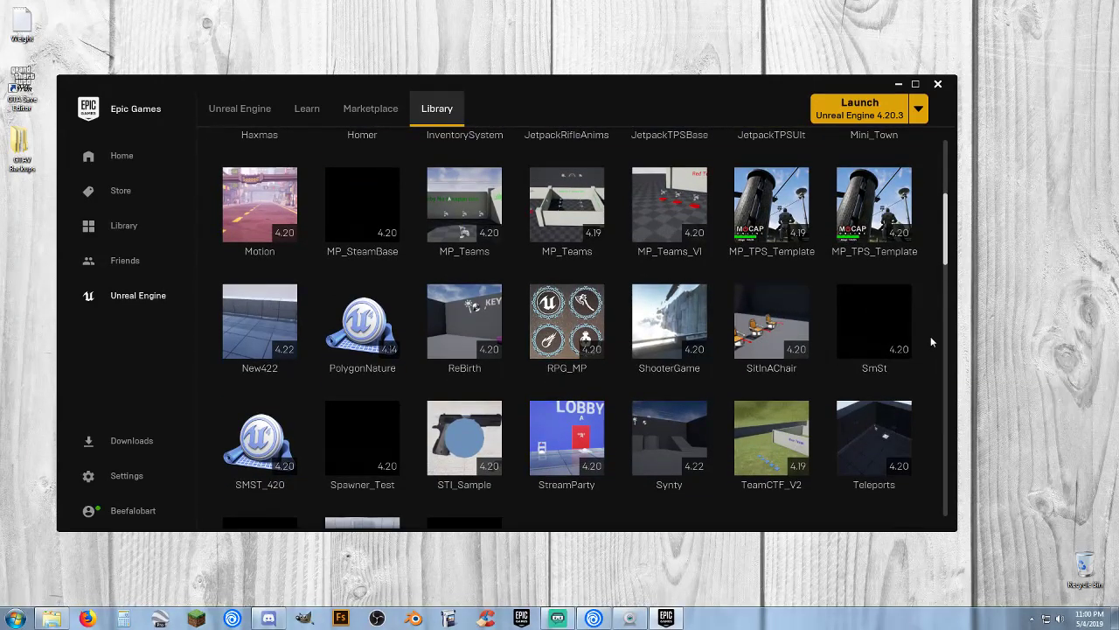
double_click(256, 308)
mouse_move(895, 327)
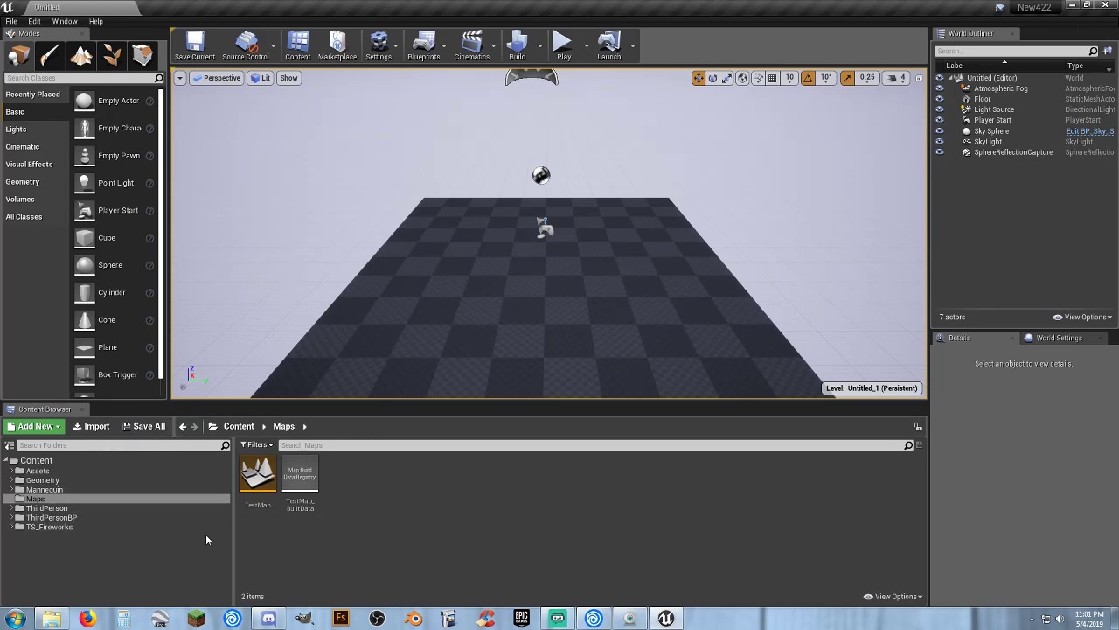
double_click(253, 483)
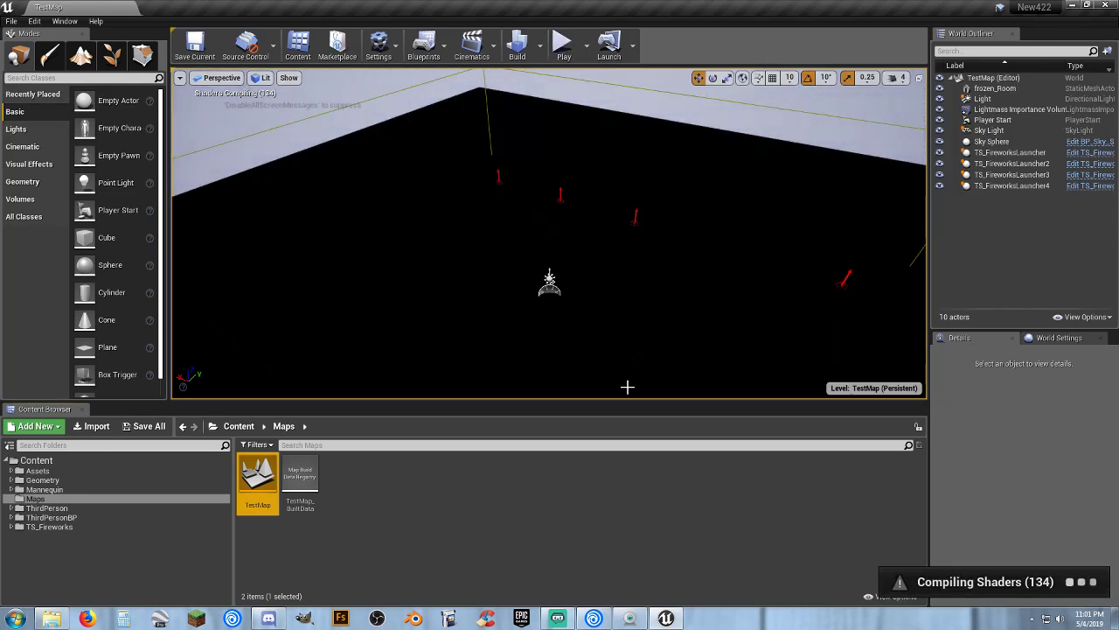
Play TestMap to watch the fireworks, end the play session and inspect the four fireworks launchers in the level.
mouse_move(633, 329)
right_mouse_down()
mouse_move(726, 332)
mouse_move(728, 367)
mouse_move(633, 329)
right_mouse_up()
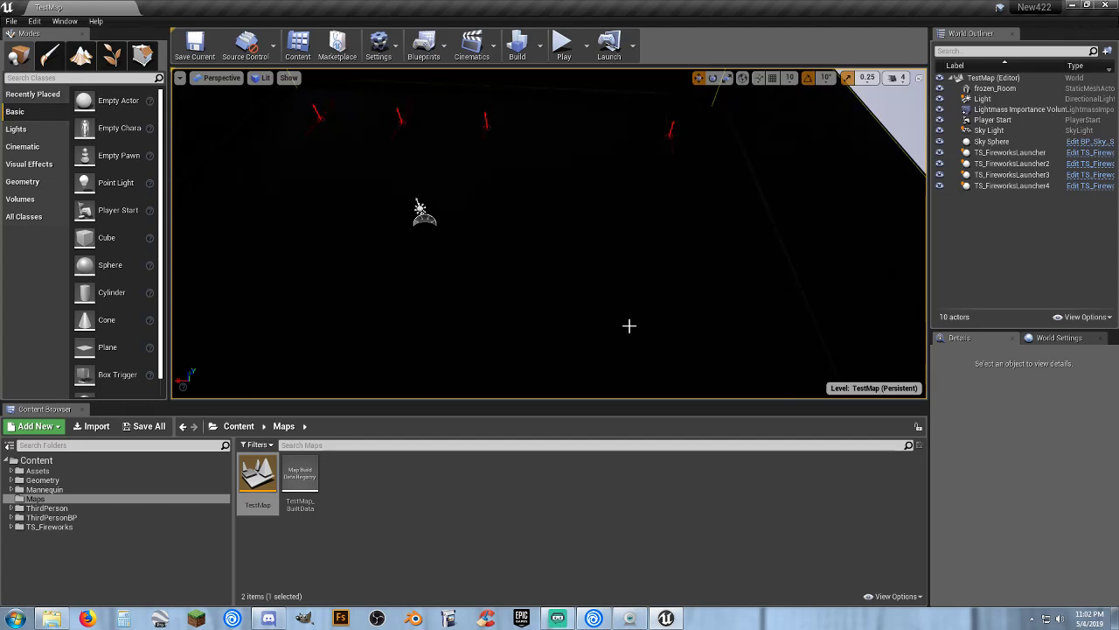
left_click(564, 44)
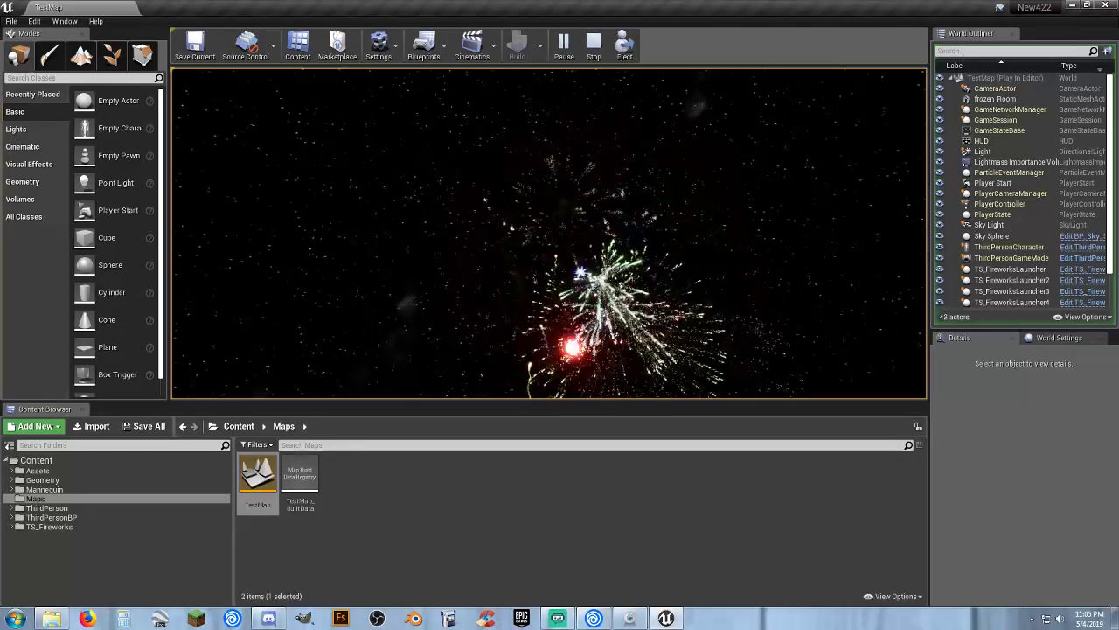
key("Escape")
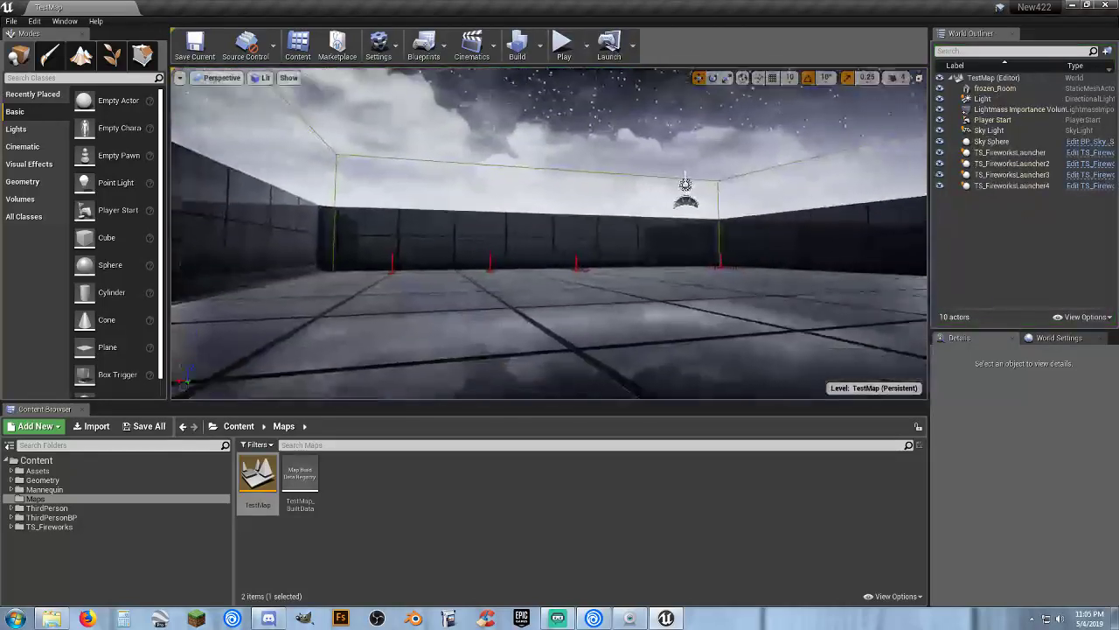
mouse_move(549, 234)
right_mouse_down()
mouse_move(573, 197)
mouse_move(525, 262)
mouse_move(512, 254)
mouse_move(647, 256)
mouse_move(691, 275)
mouse_move(660, 250)
mouse_move(671, 236)
mouse_move(560, 236)
mouse_move(538, 249)
right_mouse_up()
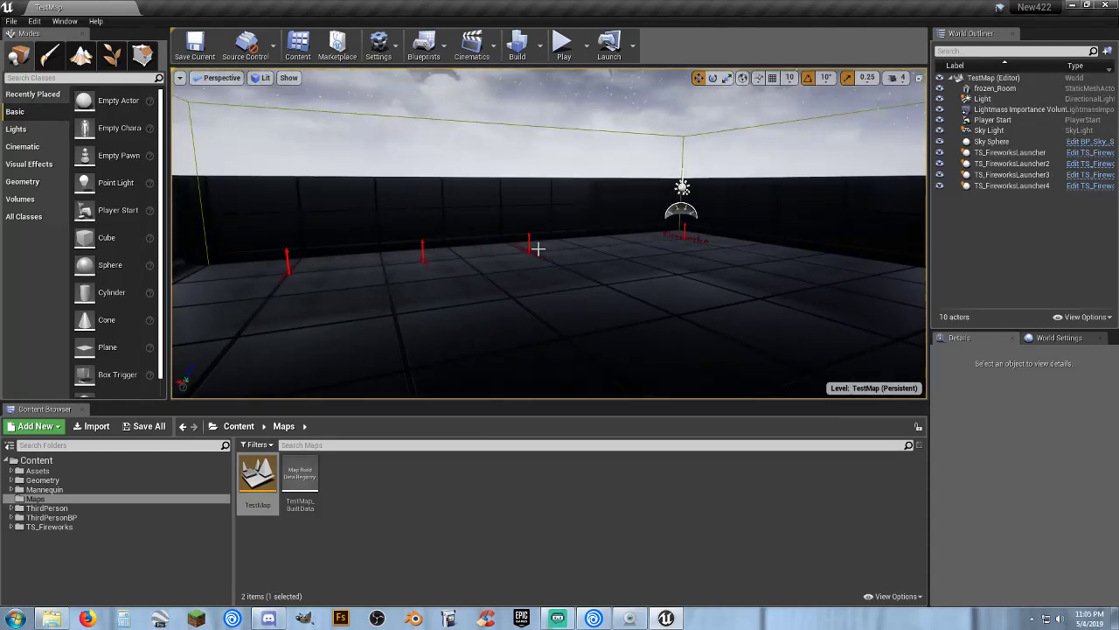